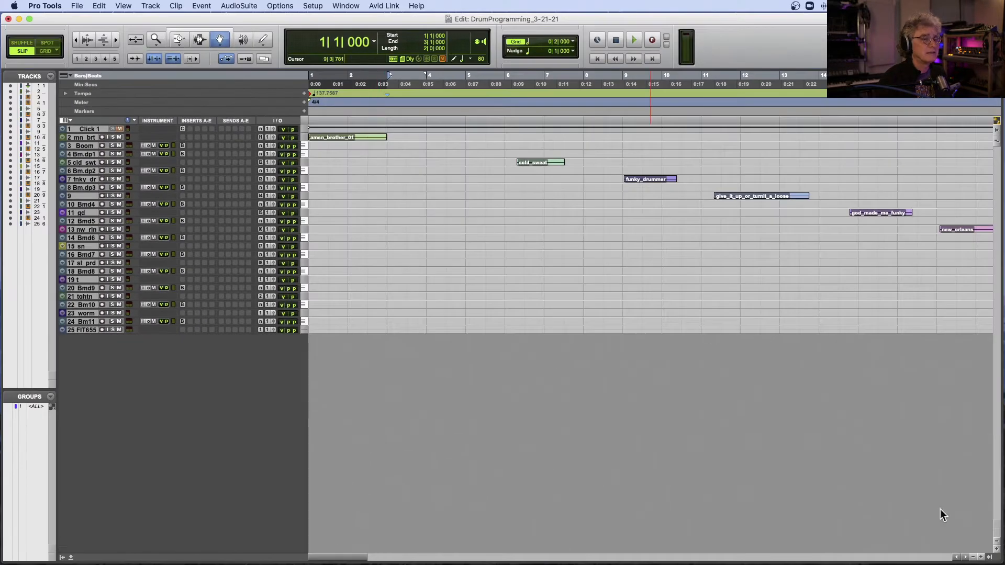
- Shrink the Edit window and move it clear of the screen's upper edge
left_click_drag(997, 558, 637, 511)
left_click_drag(426, 23, 626, 123)
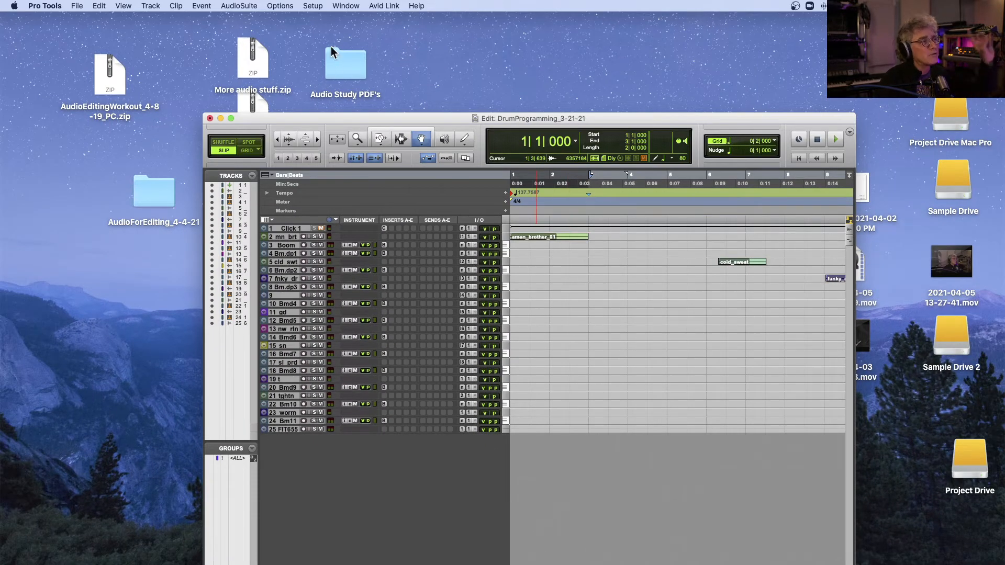
- Open the I/O Setup and compare the interface's input paths with its output paths
left_click(312, 7)
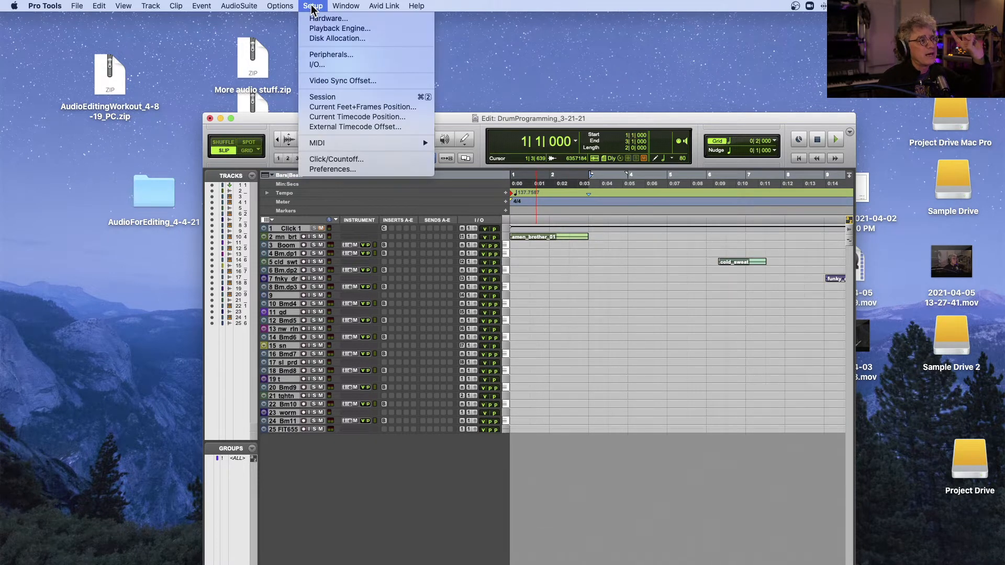
left_click(316, 64)
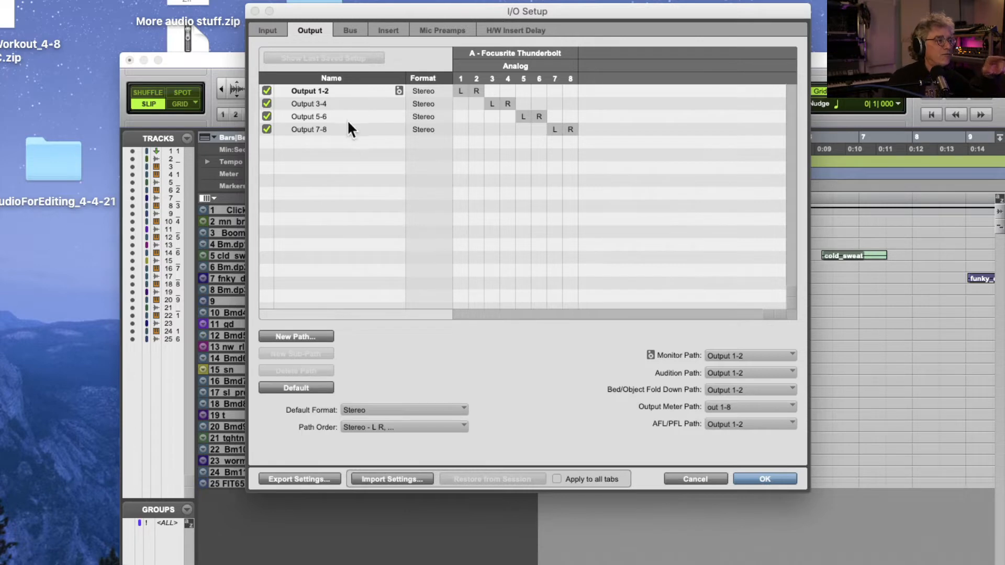
left_click(266, 31)
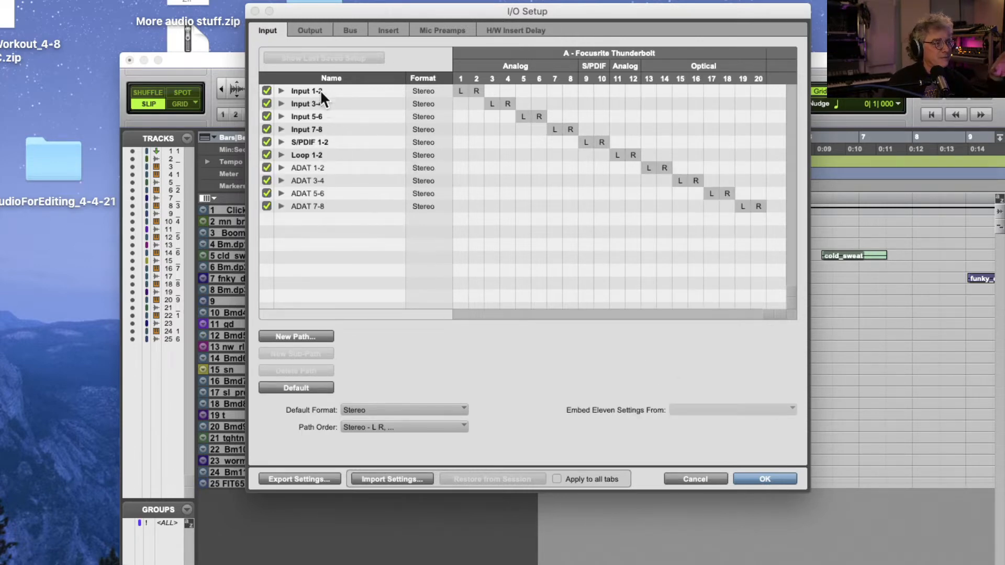
left_click(314, 30)
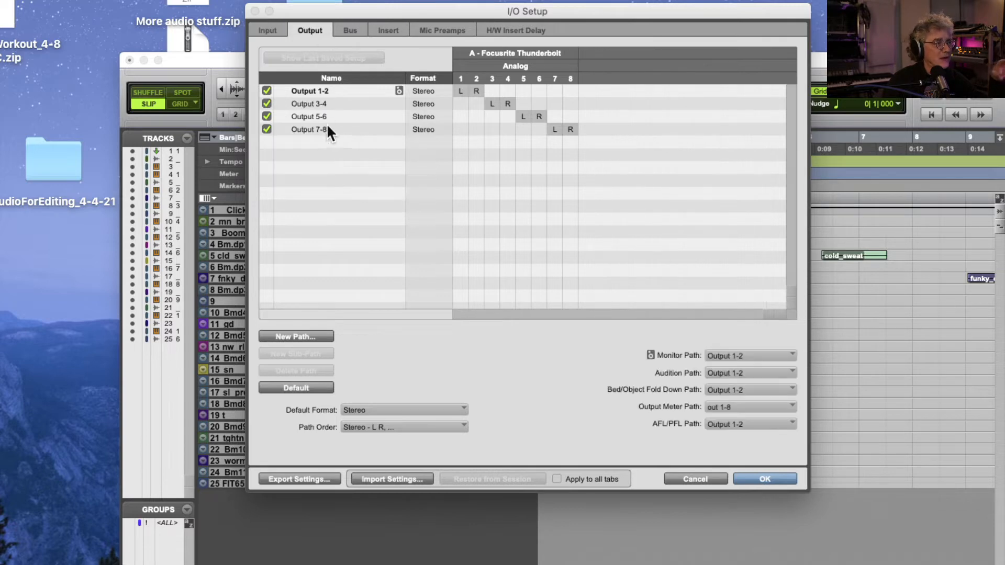
left_click(269, 32)
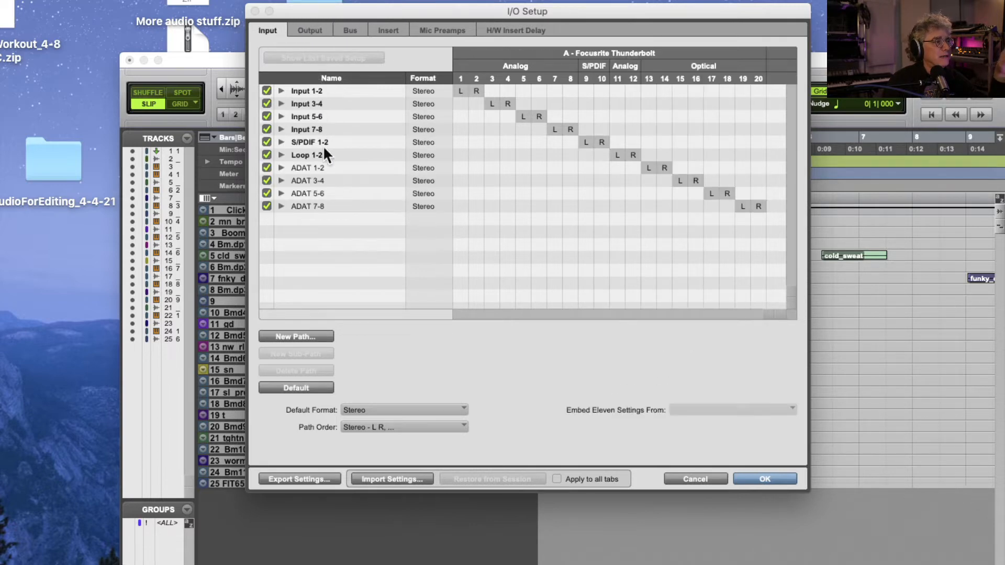
- Reset the session's bus paths to default and delete the Built-in Output 1-2 bus
left_click(348, 31)
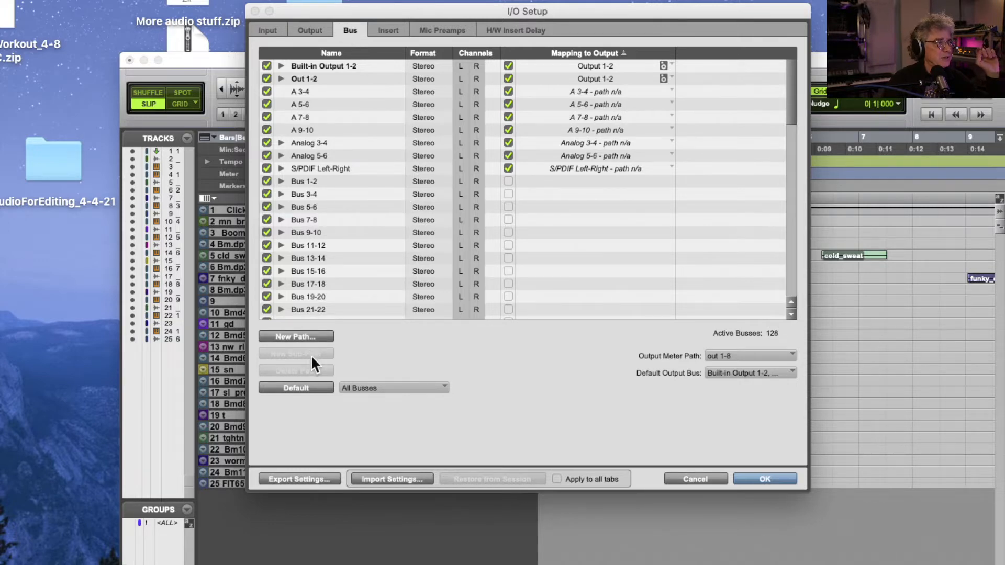
left_click(304, 387)
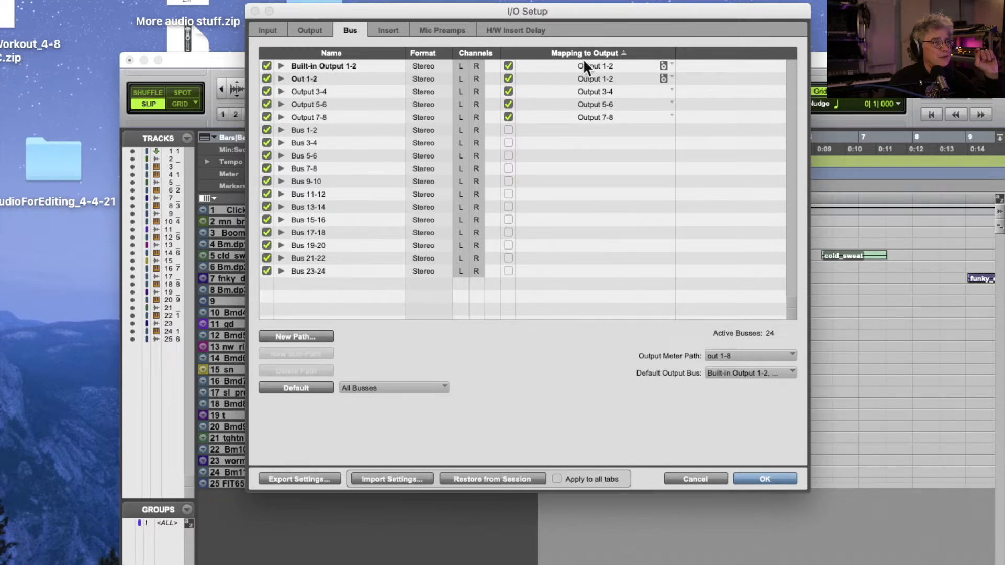
left_click(353, 66)
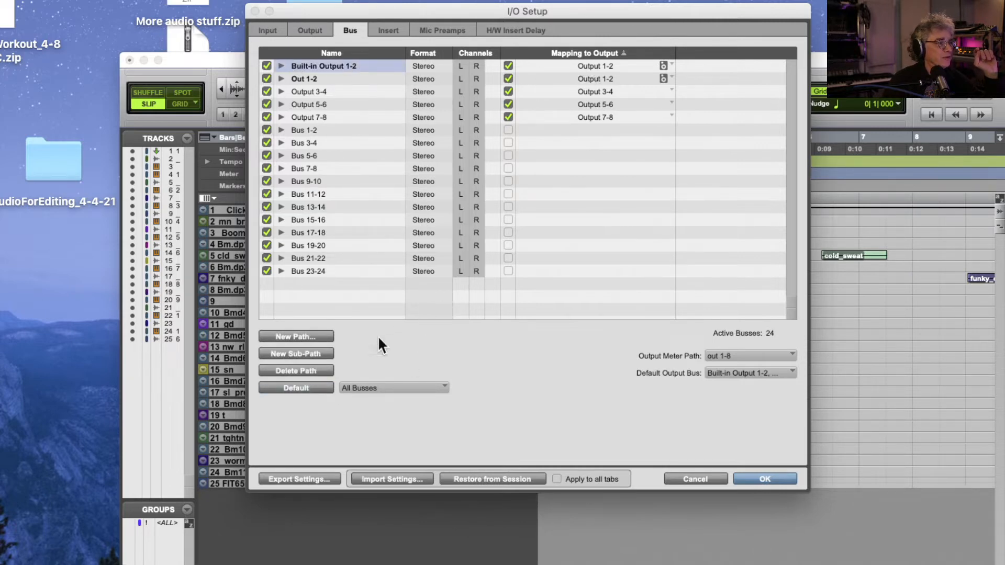
left_click(308, 372)
left_click(645, 239)
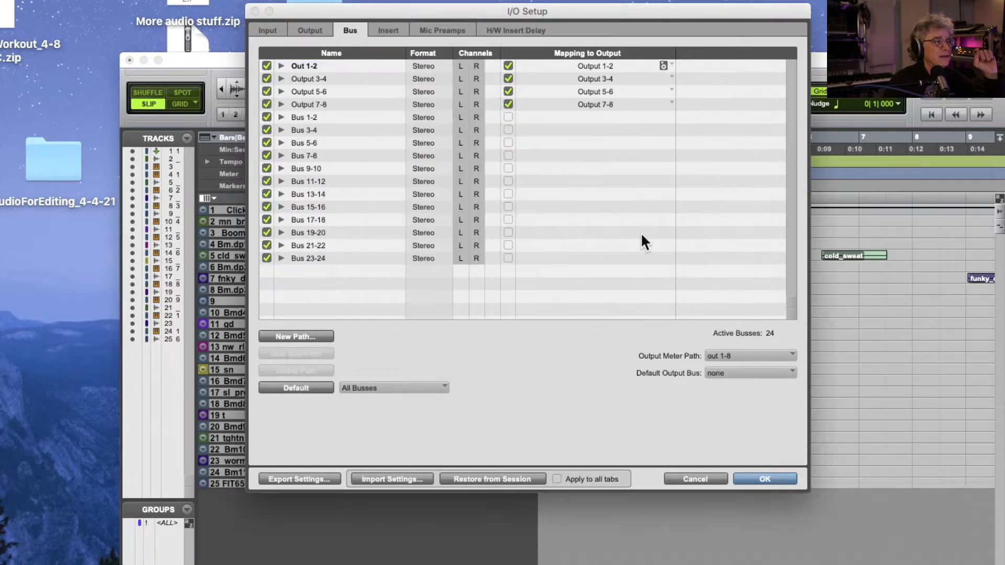
- Rename the Out 1-2 bus as Output 1-2
double_click(310, 64)
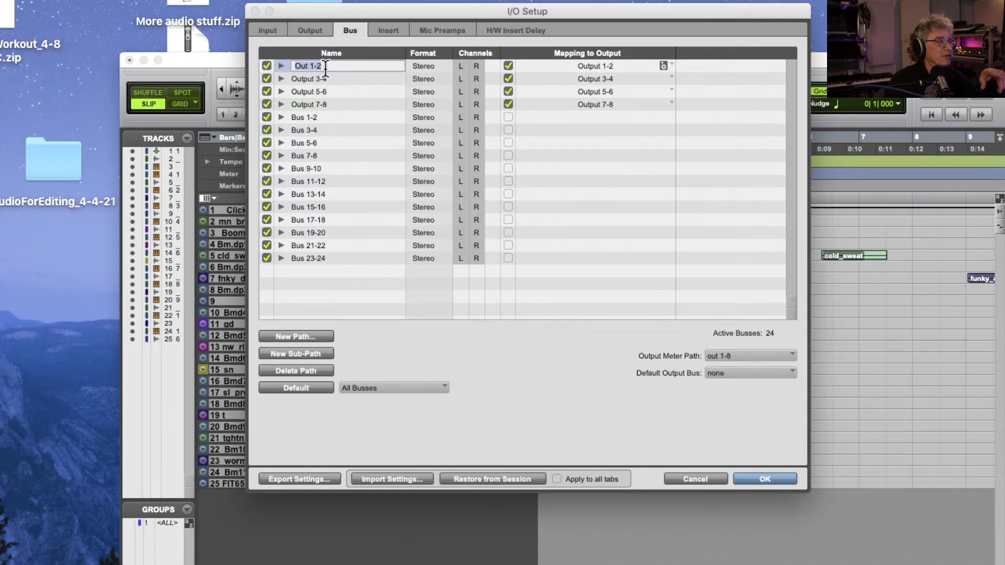
type("Out")
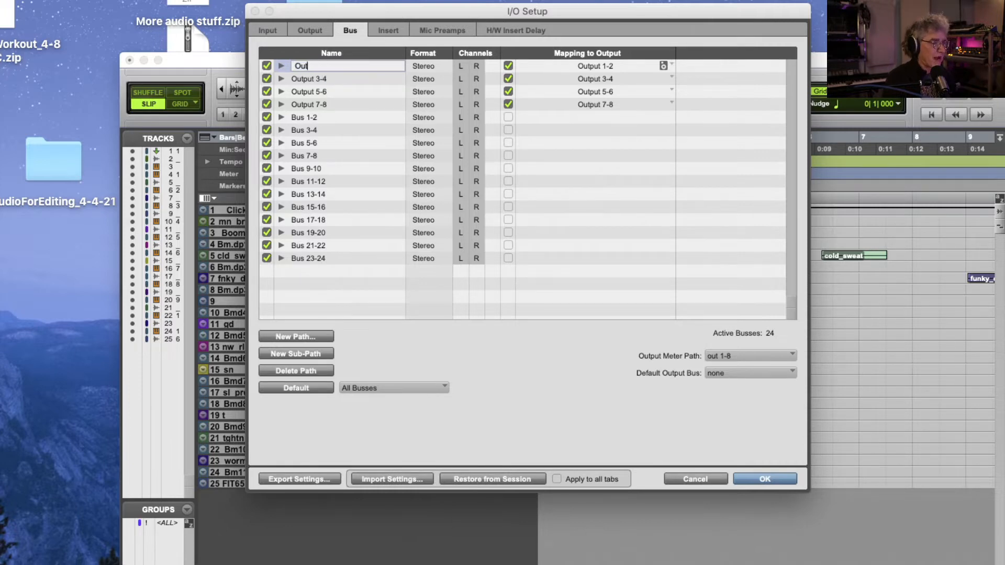
type("put 1-2")
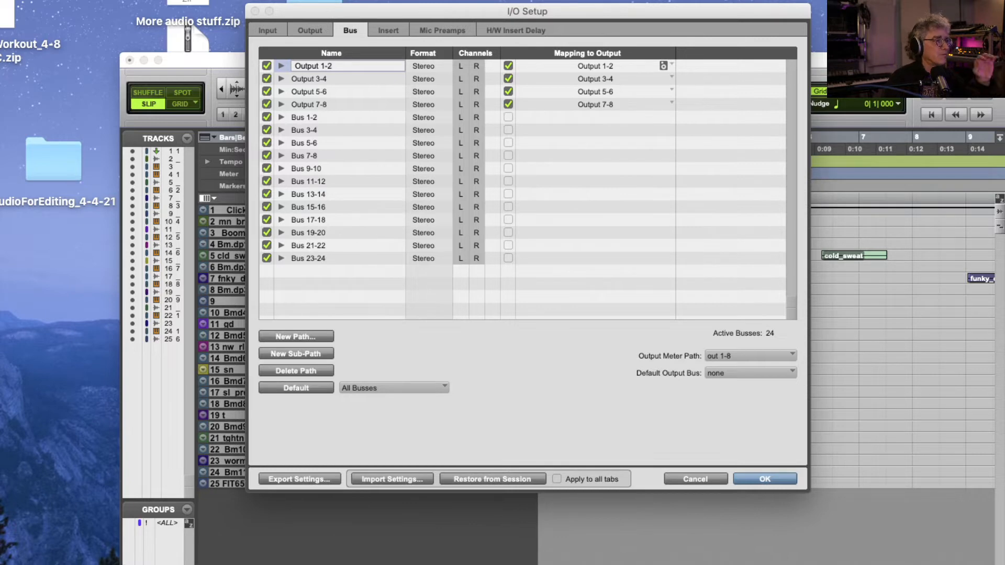
key("Return")
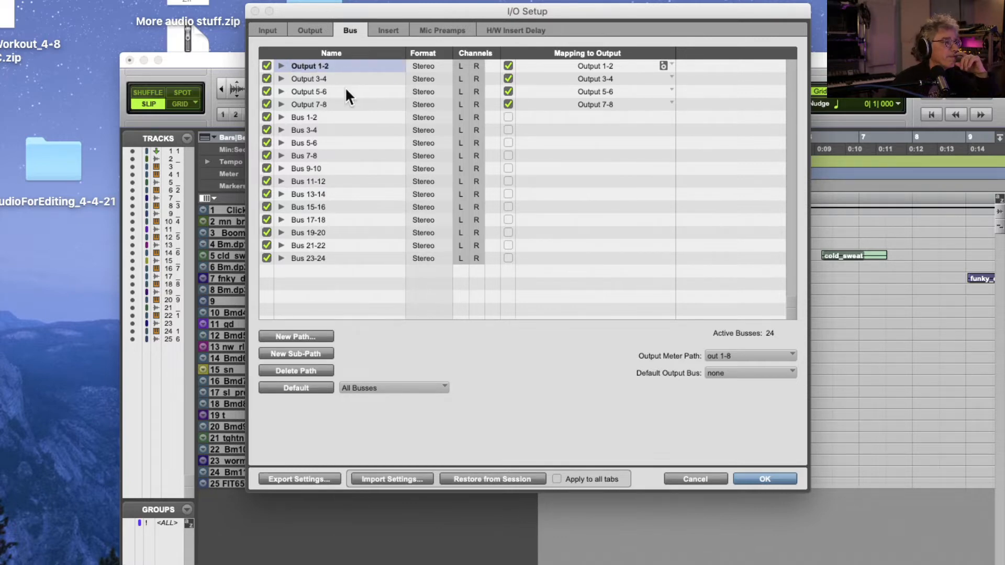
- Check the output, input and bus paths once more and apply the I/O Setup changes
left_click(312, 30)
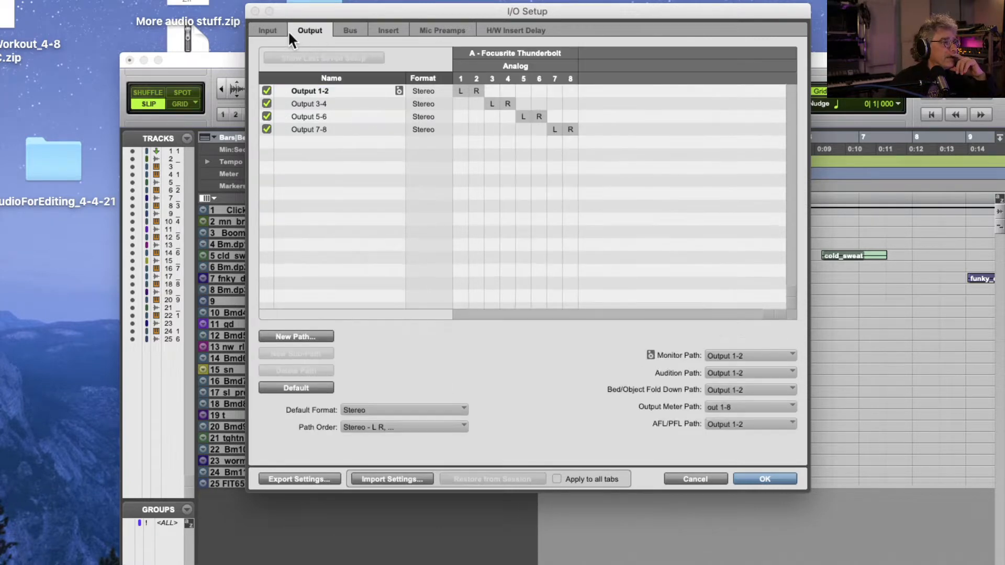
left_click(273, 30)
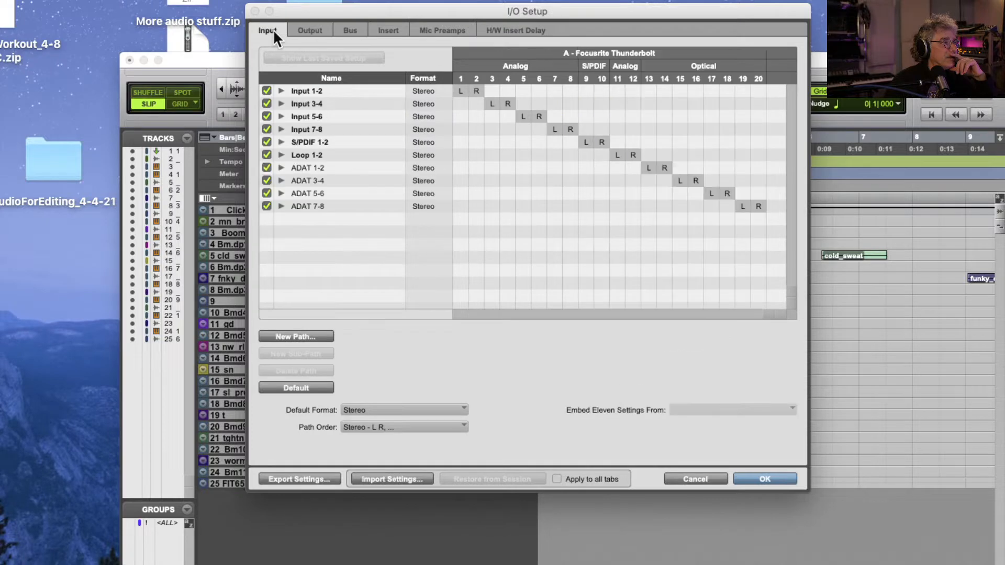
left_click(306, 30)
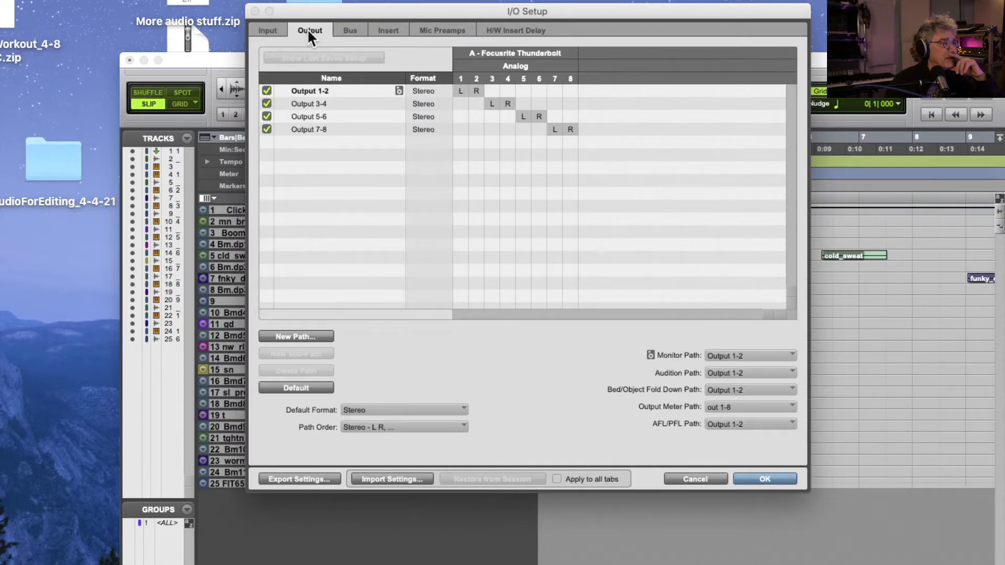
left_click(344, 24)
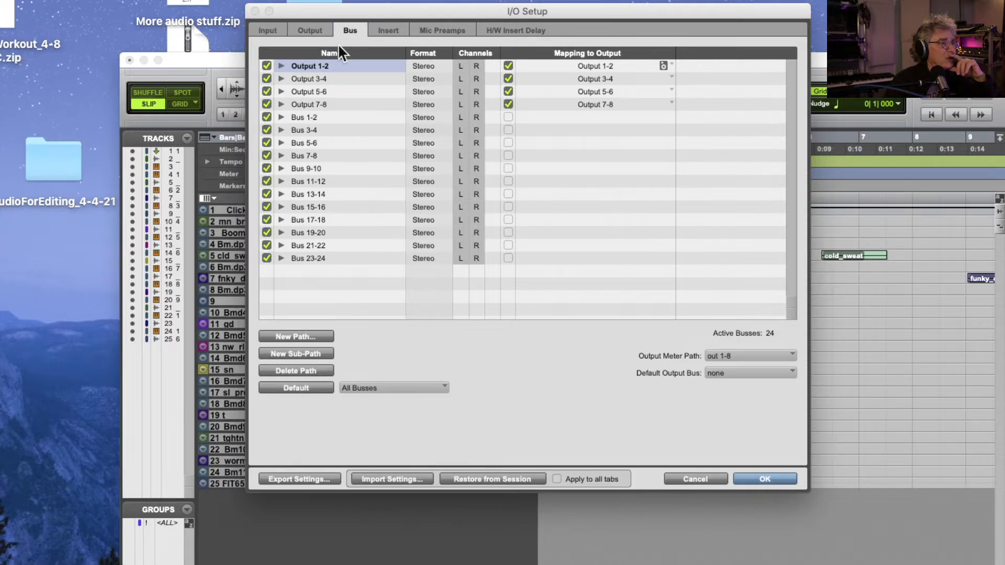
left_click(763, 478)
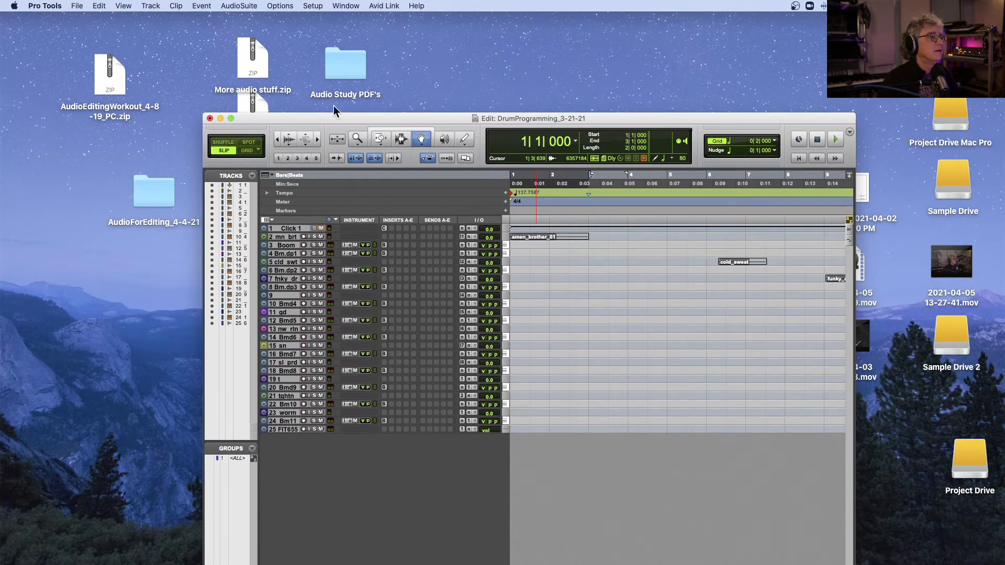
- Reopen the I/O Setup and examine the input, output, bus, insert, mic preamp and hardware insert delay settings
left_click(309, 6)
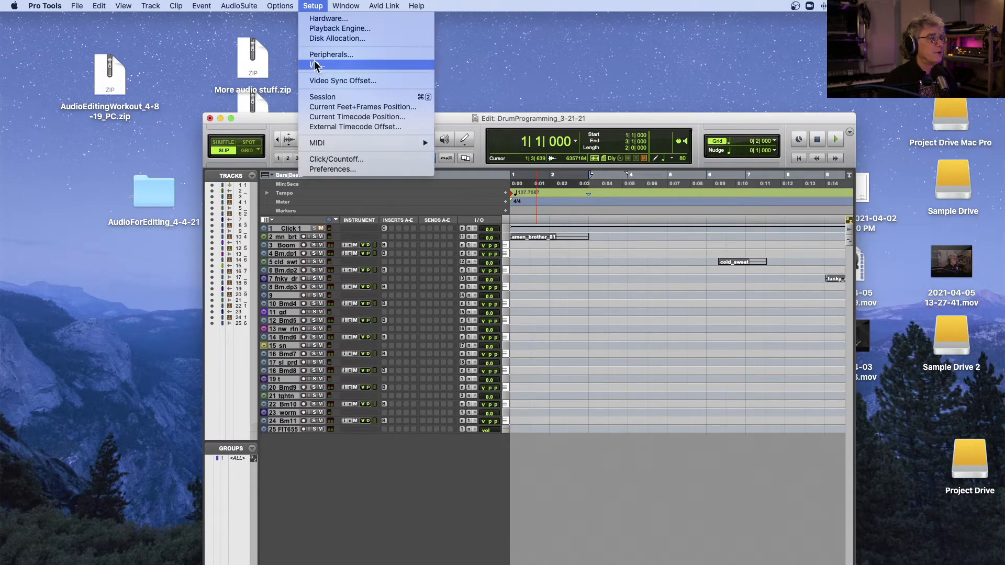
left_click(333, 65)
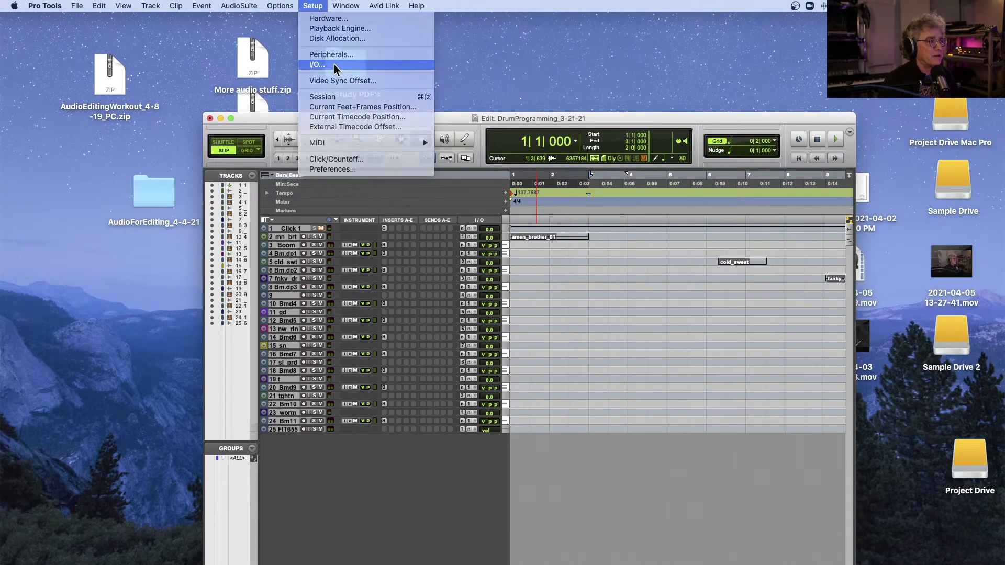
left_click(312, 97)
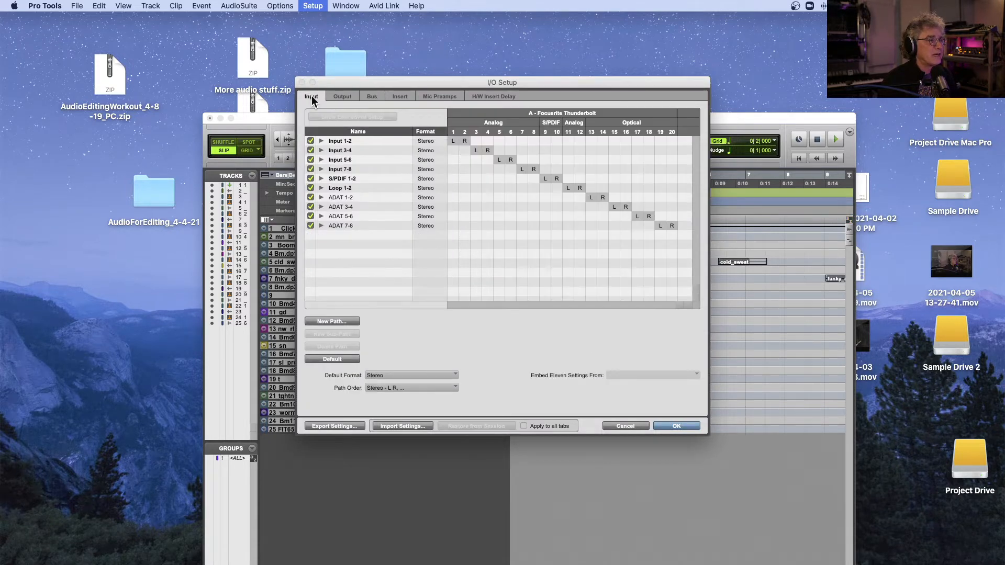
left_click(343, 96)
left_click(367, 97)
left_click(399, 97)
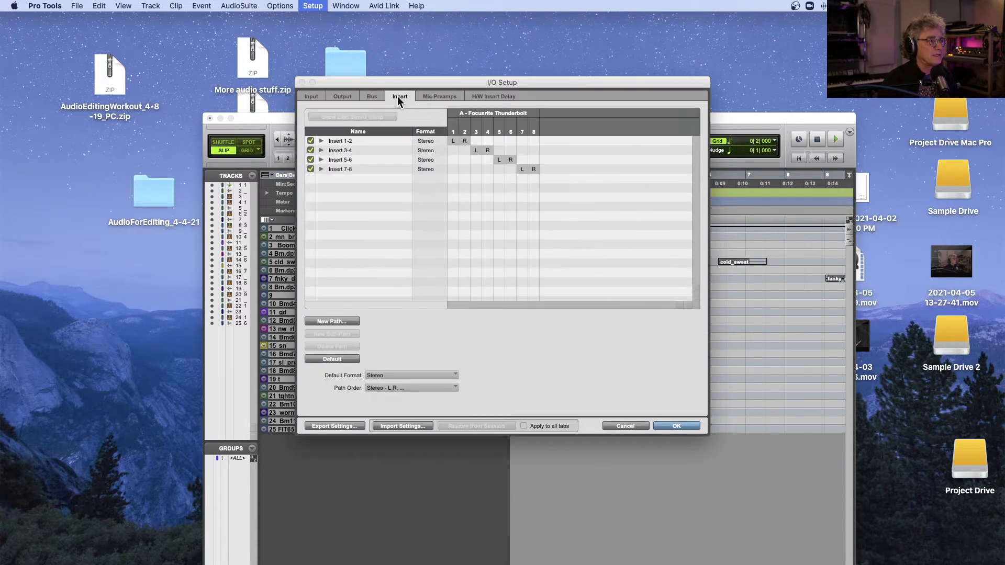
left_click(440, 97)
left_click(493, 97)
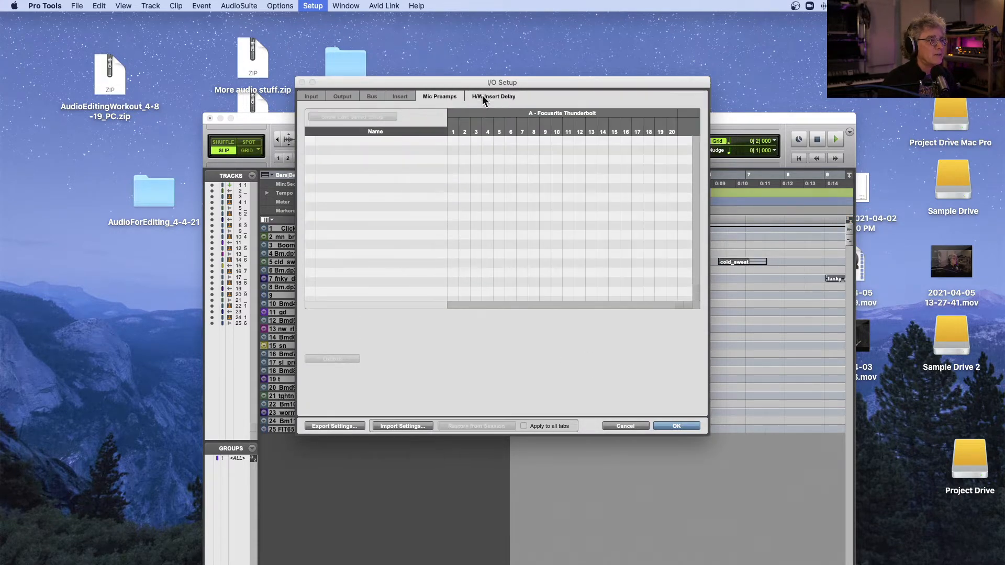
left_click(399, 96)
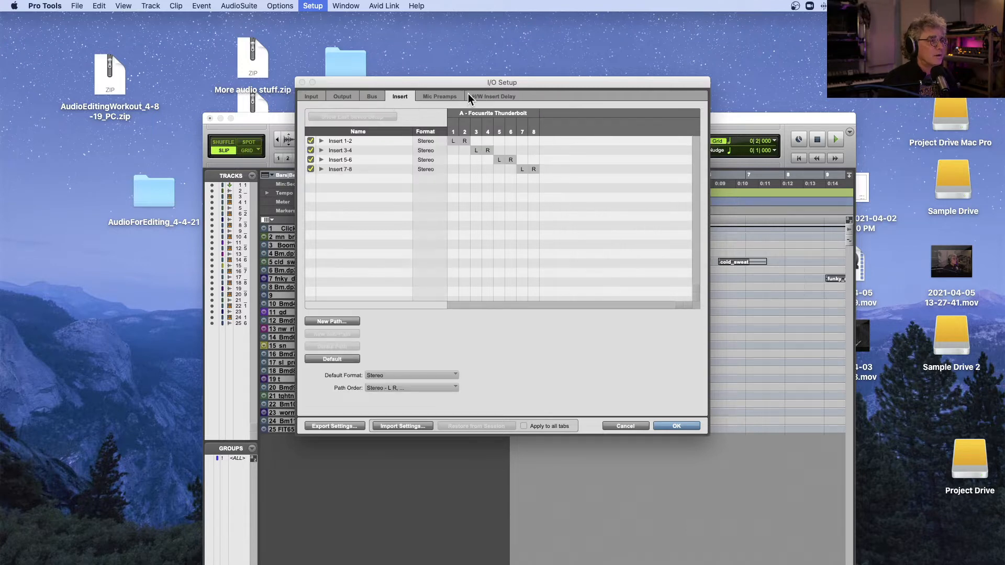
- Reset the bus paths to default again and apply the I/O Setup
left_click(373, 96)
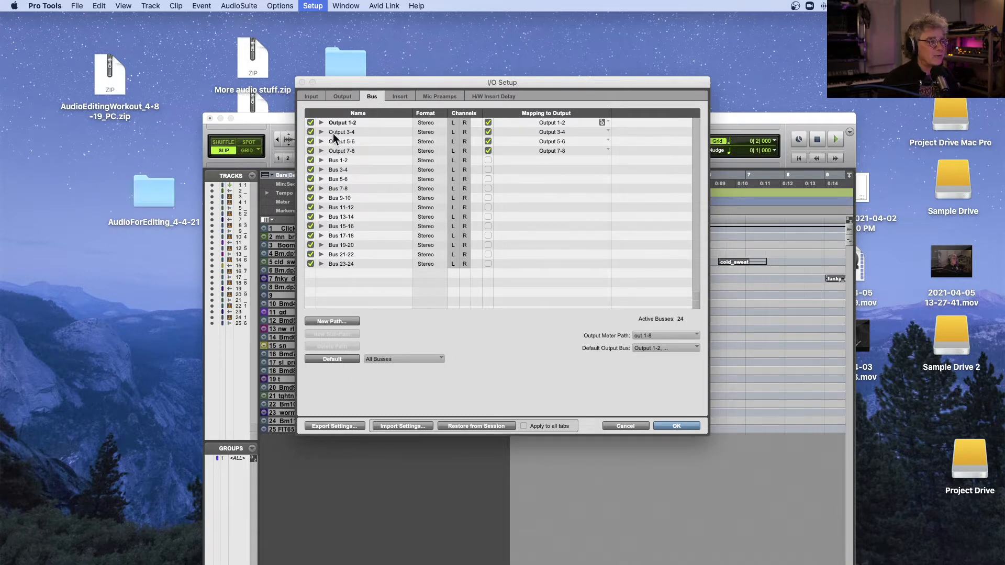
left_click(343, 360)
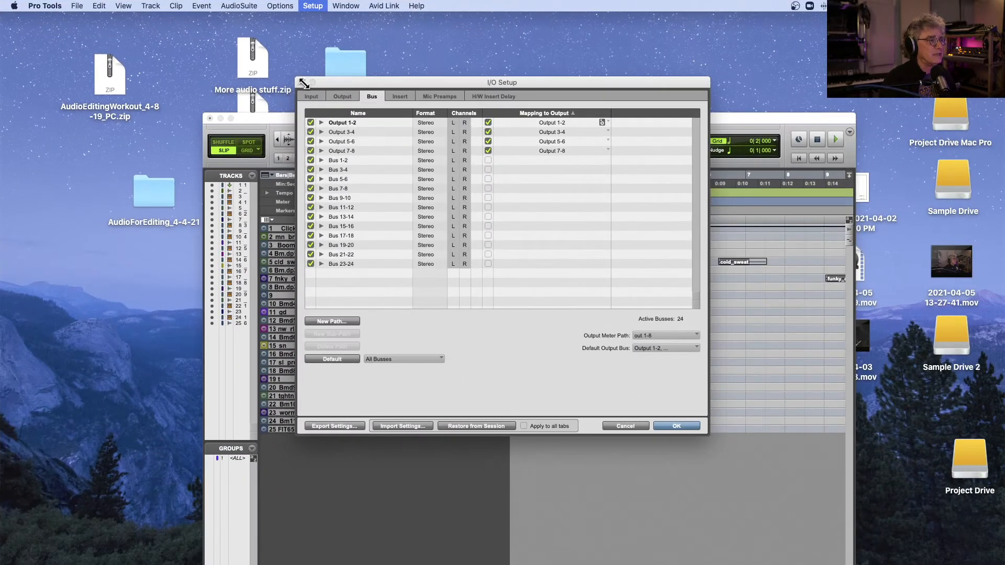
left_click(686, 425)
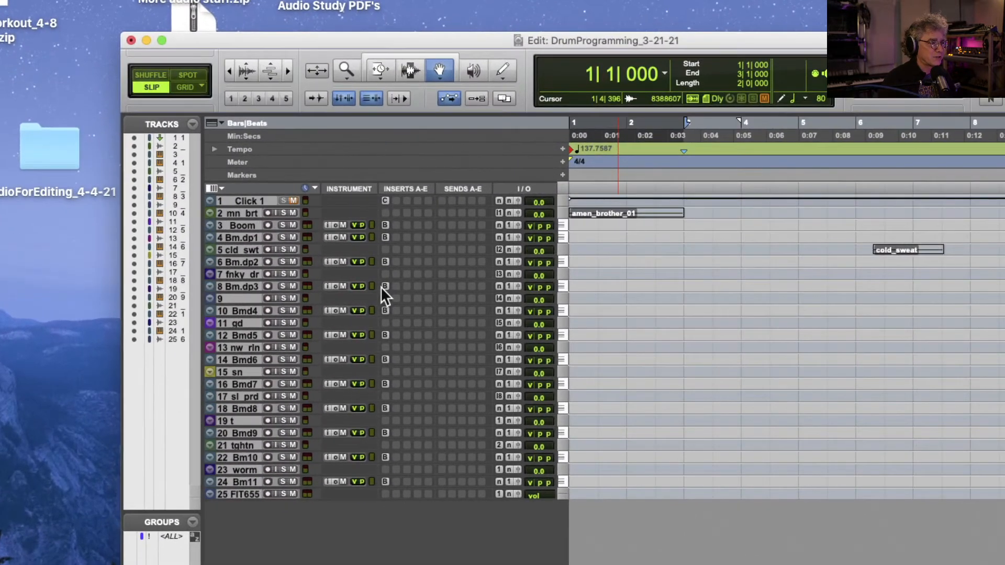
- Enlarge the height of all tracks until their input and output assignments are readable
key("ctrl+Up")
key("ctrl+Up")
key("ctrl+Up")
key("ctrl+Up")
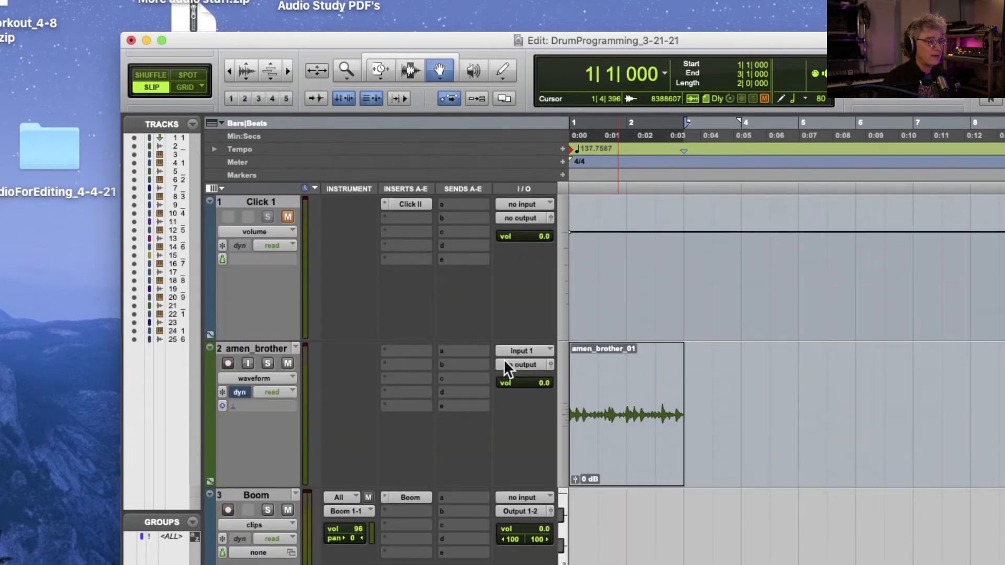
scroll(503, 360, "down", 5)
scroll(503, 359, "up", 5)
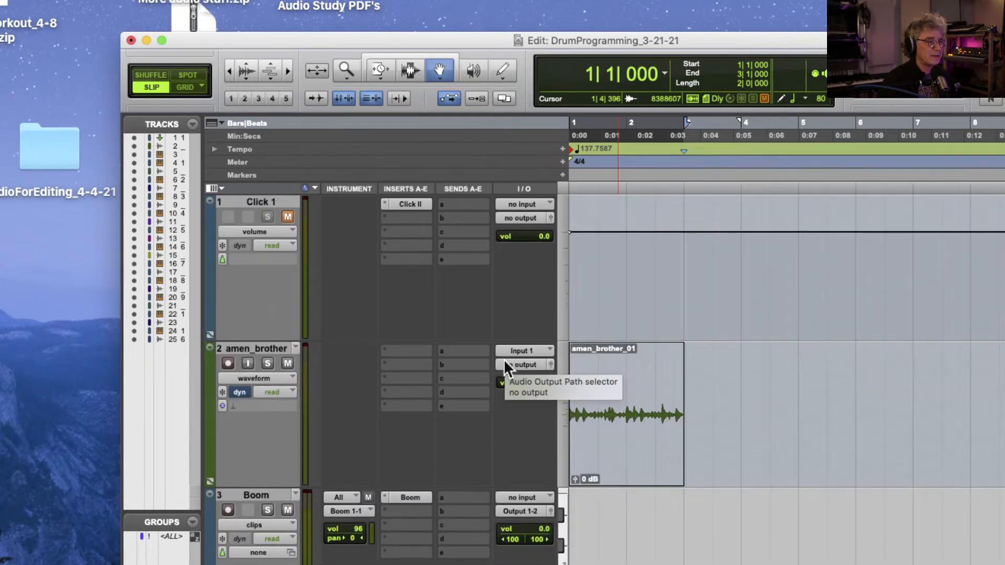
- Route the amen_brother track's output to the stereo path Output 1-2
left_click(272, 350)
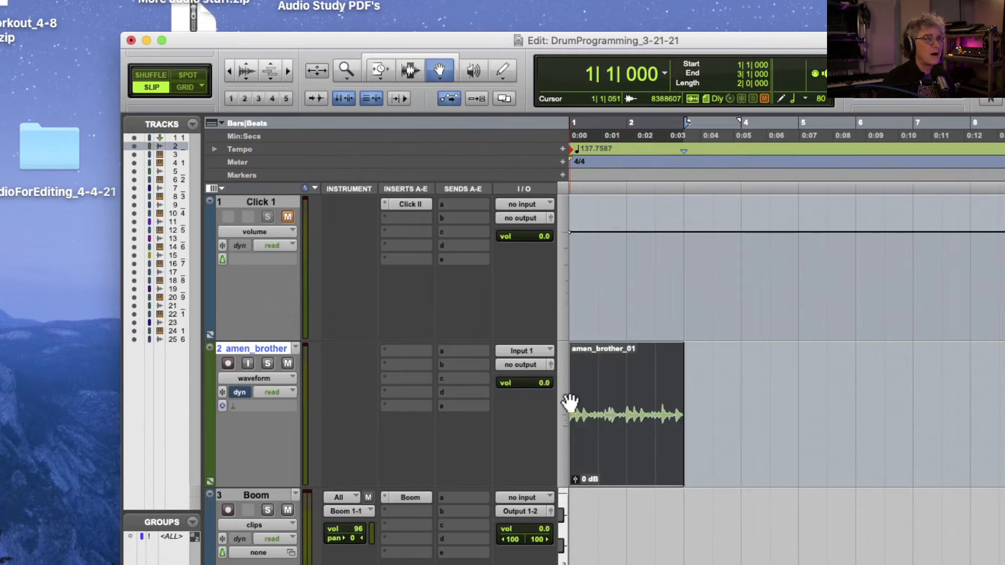
left_click(590, 175)
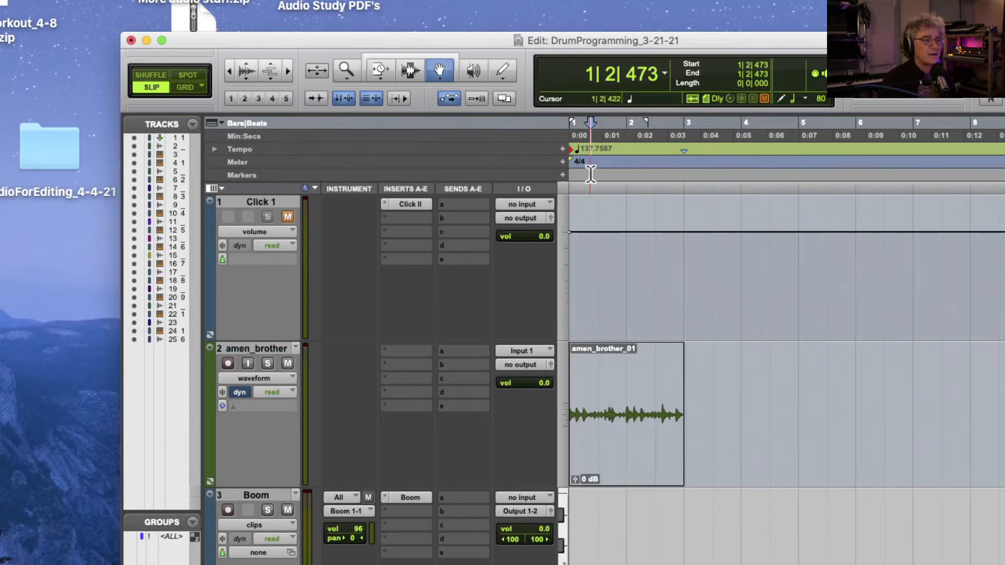
left_click(524, 365)
mouse_move(525, 365)
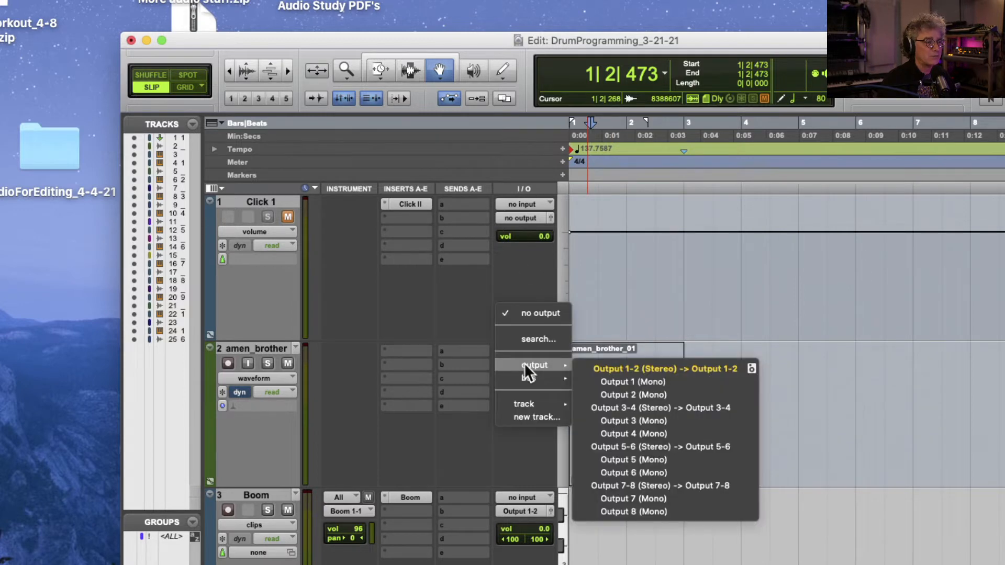
left_click(590, 368)
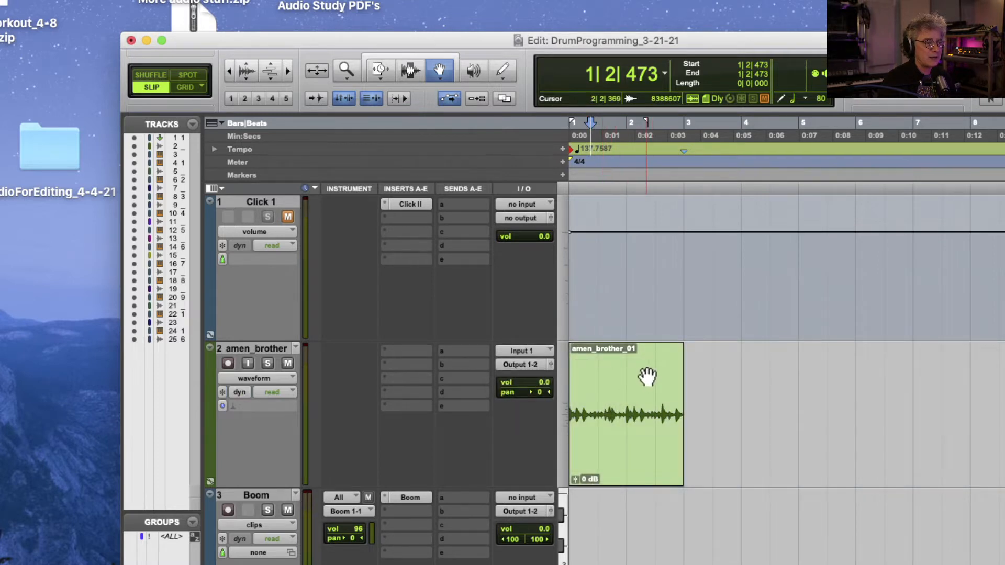
scroll(620, 371, "down", 6)
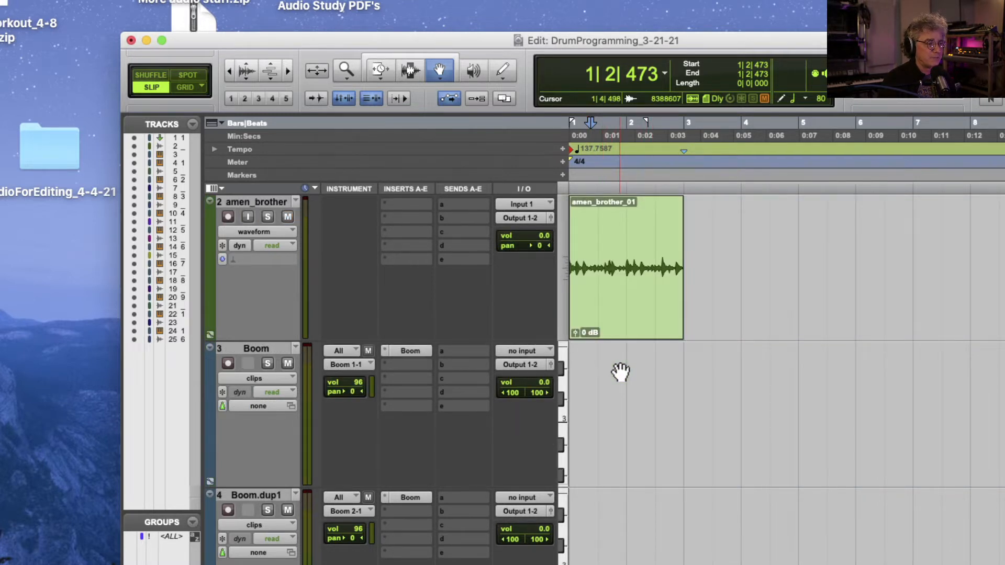
- Route the outputs of the cold_sweat and funky_drumer tracks to the stereo path Output 1-2
scroll(620, 372, "down", 3)
left_click(511, 364)
mouse_move(511, 365)
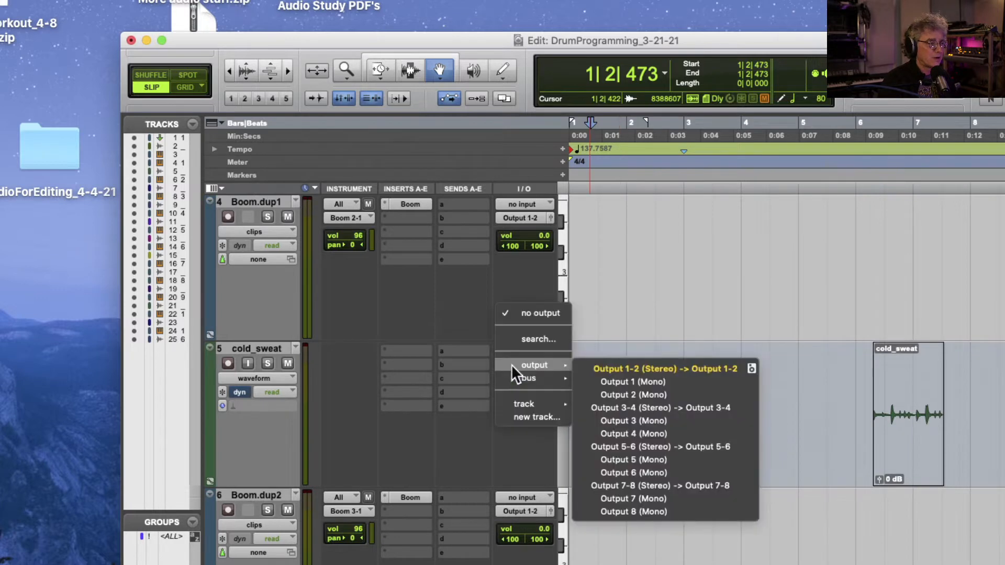
scroll(602, 369, "up", 3)
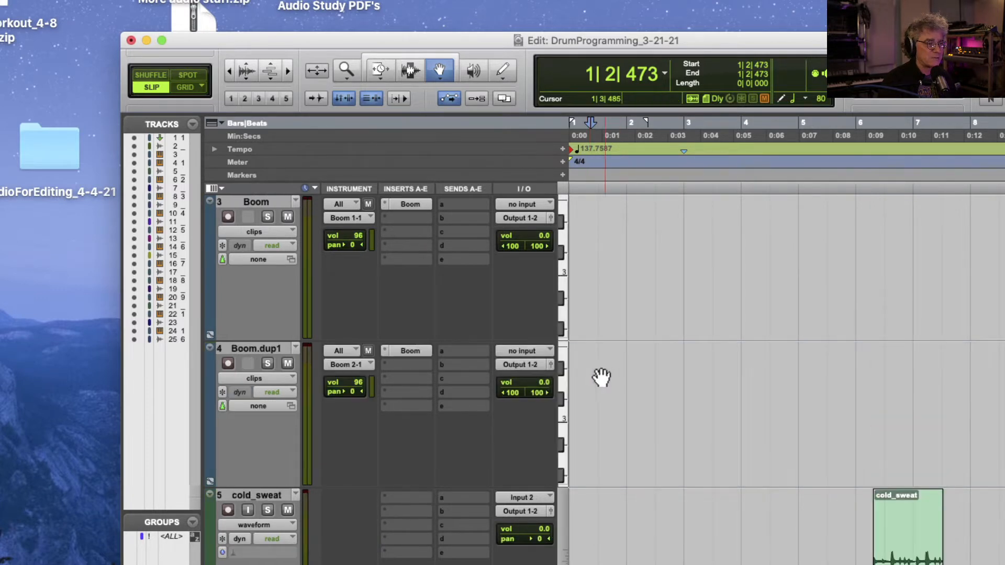
scroll(526, 362, "down", 4)
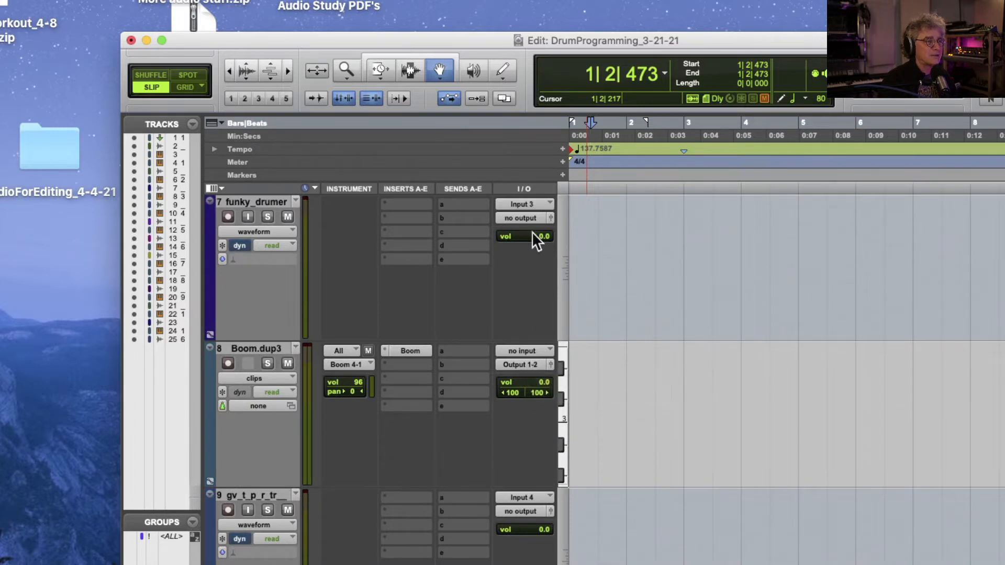
left_click(522, 218)
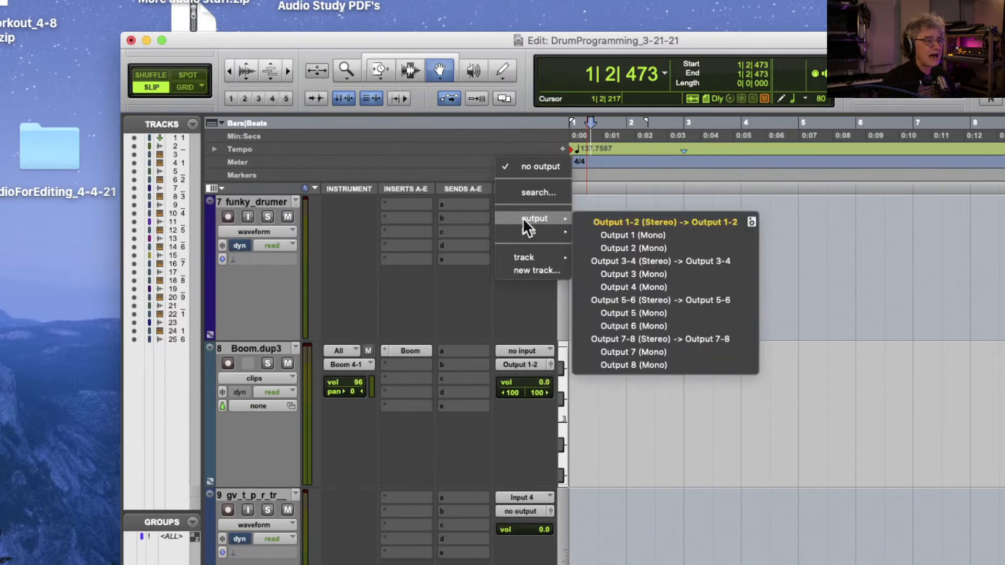
left_click(606, 222)
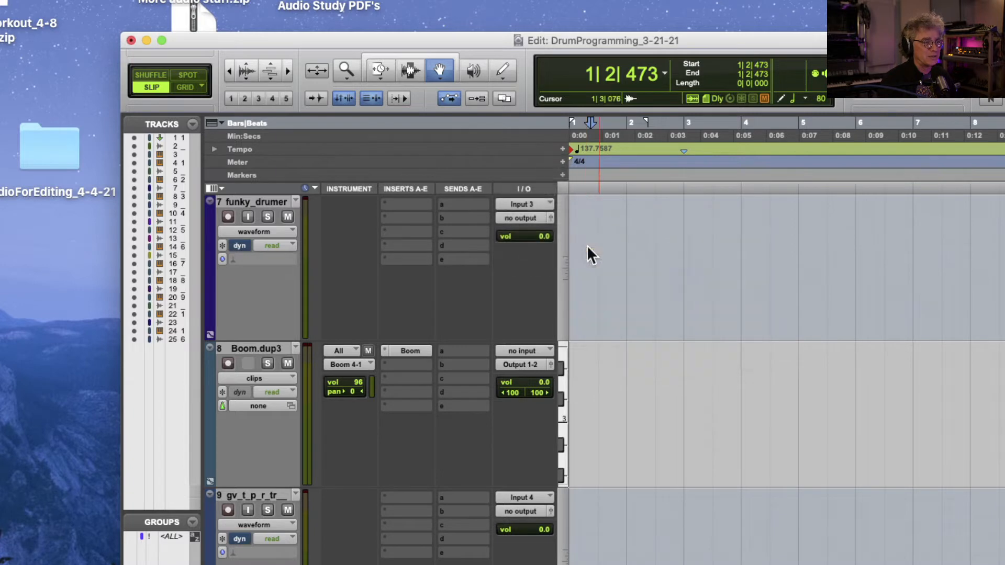
- Route the outputs of the gd_md_m_fn and new_orleans tracks to the stereo path Output 1-2
scroll(507, 315, "down", 4)
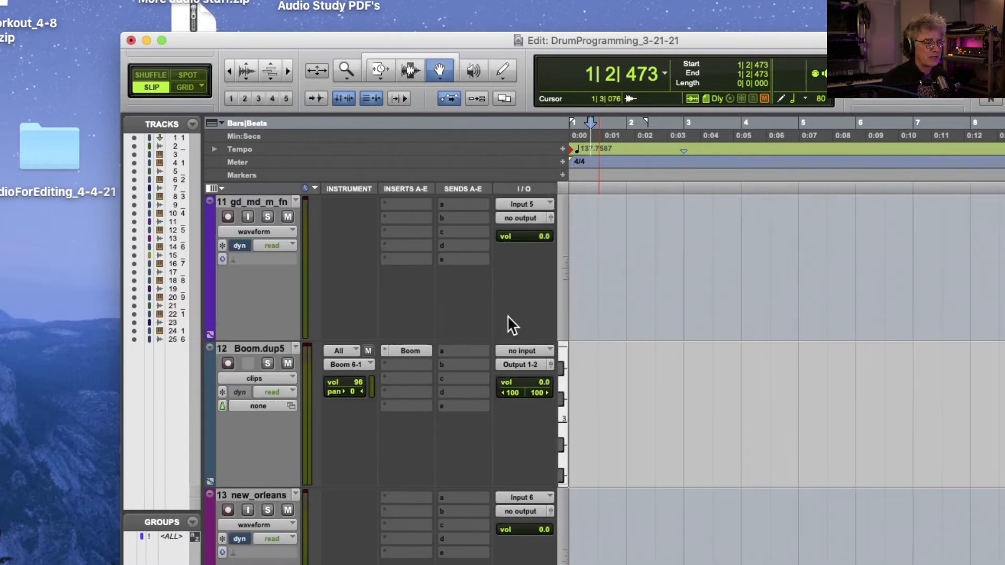
left_click(521, 217)
mouse_move(544, 219)
left_click(586, 221)
scroll(504, 410, "down", 2)
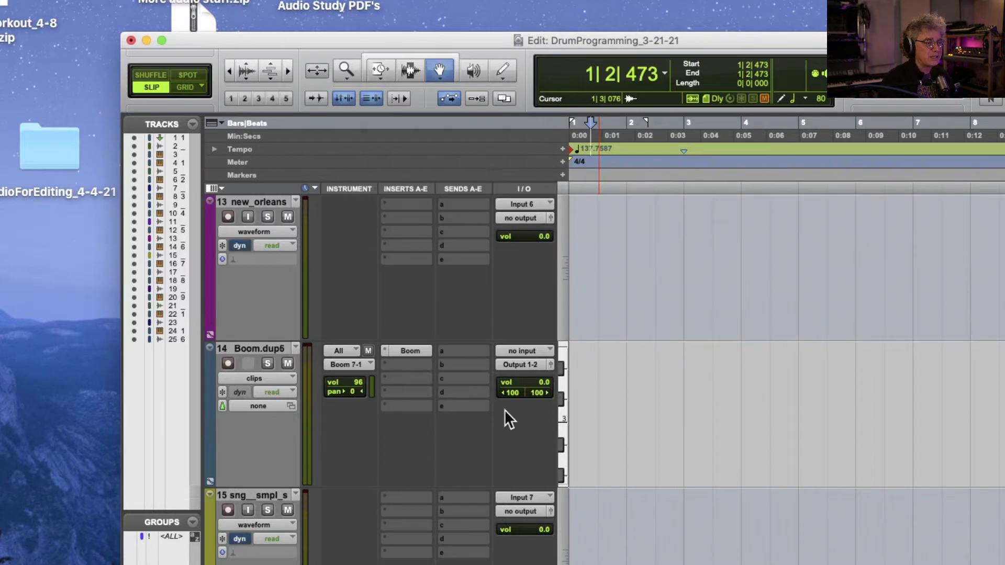
left_click(516, 219)
mouse_move(544, 218)
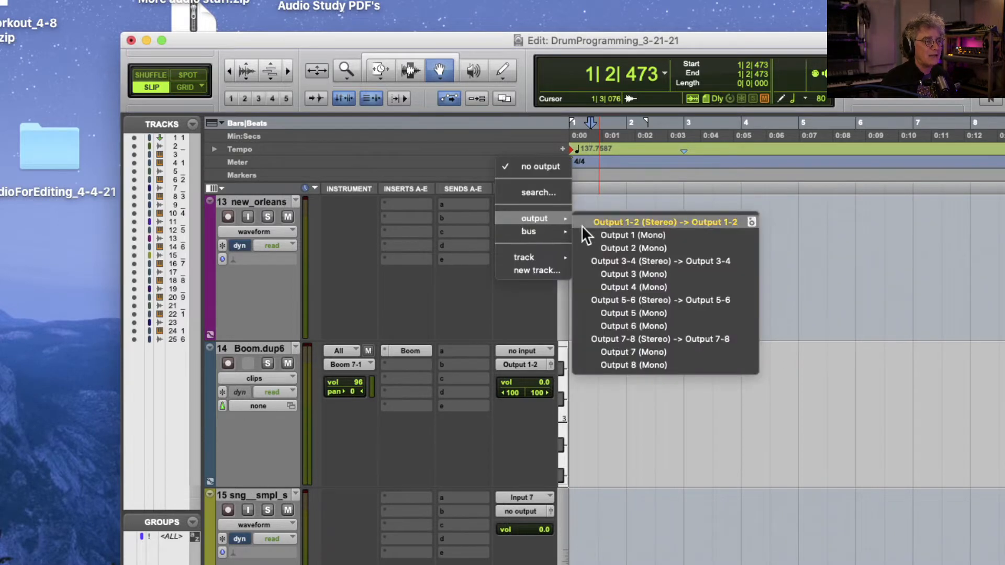
left_click(630, 222)
- Route the outputs of the sng__smpl_s and tk_m_t_th__ tracks to the stereo path Output 1-2
scroll(539, 452, "down", 2)
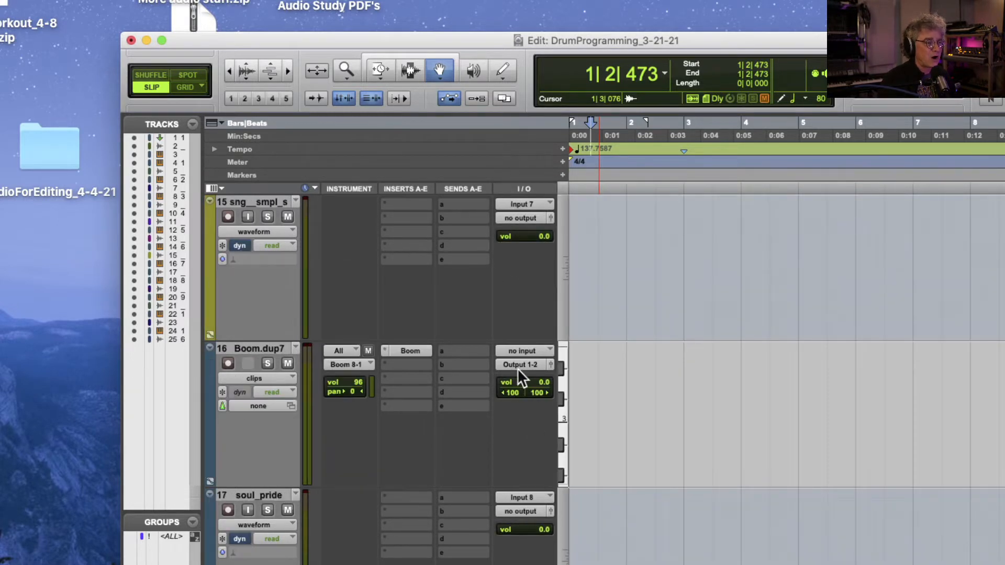
left_click(528, 216)
mouse_move(527, 215)
left_click(616, 216)
scroll(527, 349, "down", 3)
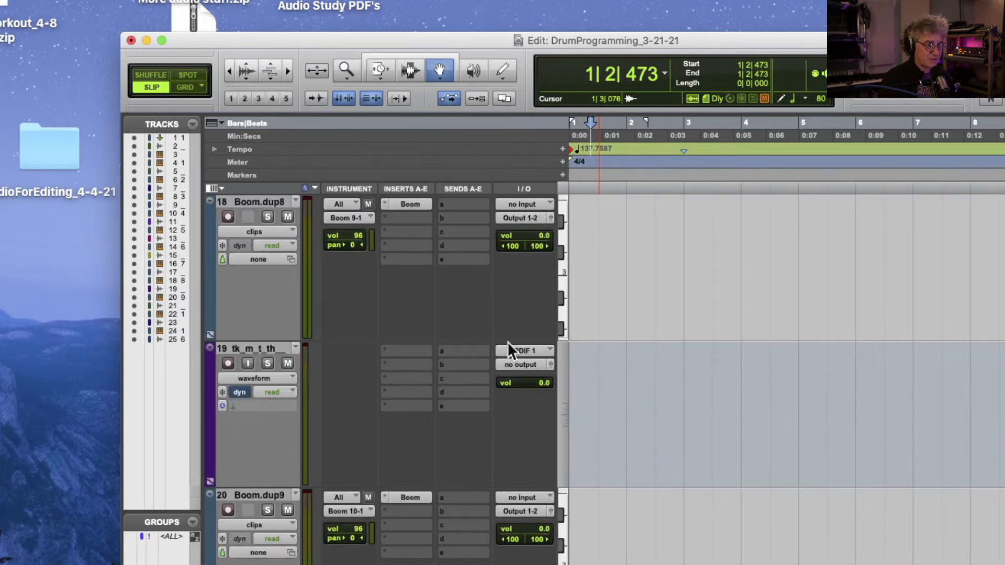
left_click(513, 364)
mouse_move(513, 365)
left_click(592, 364)
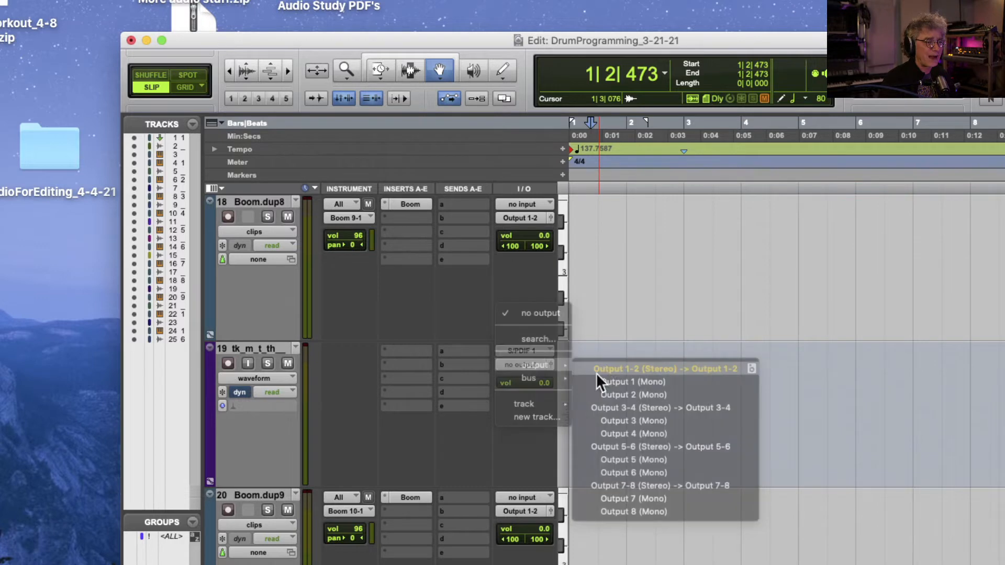
- Route the tighten_up track's output to the stereo path Output 1-2
scroll(508, 451, "down", 2)
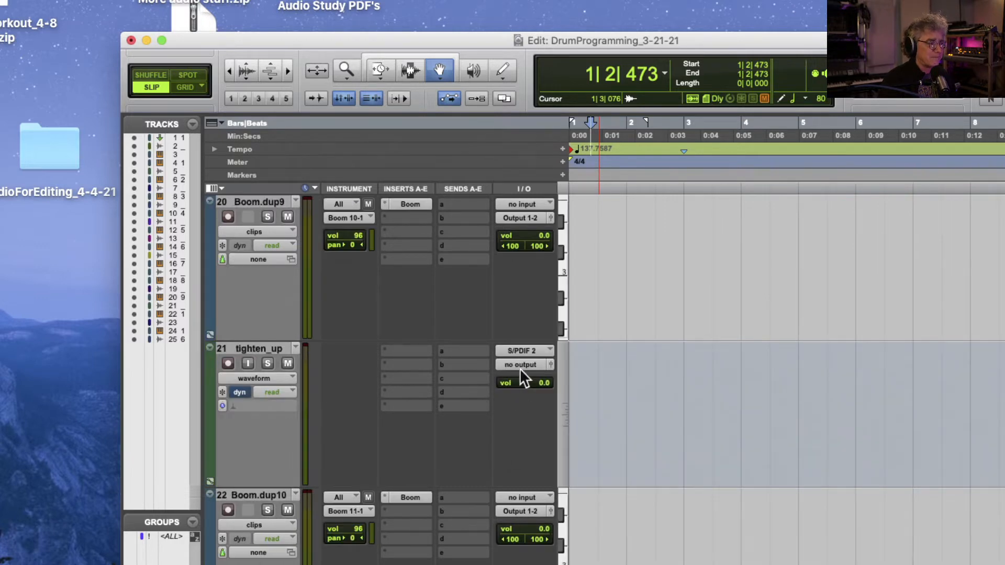
left_click(520, 365)
left_click(519, 435)
- Route the outputs of track 25 (FIITR655BPM) and the worm track to the stereo path Output 1-2
scroll(519, 436, "down", 3)
left_click(534, 551)
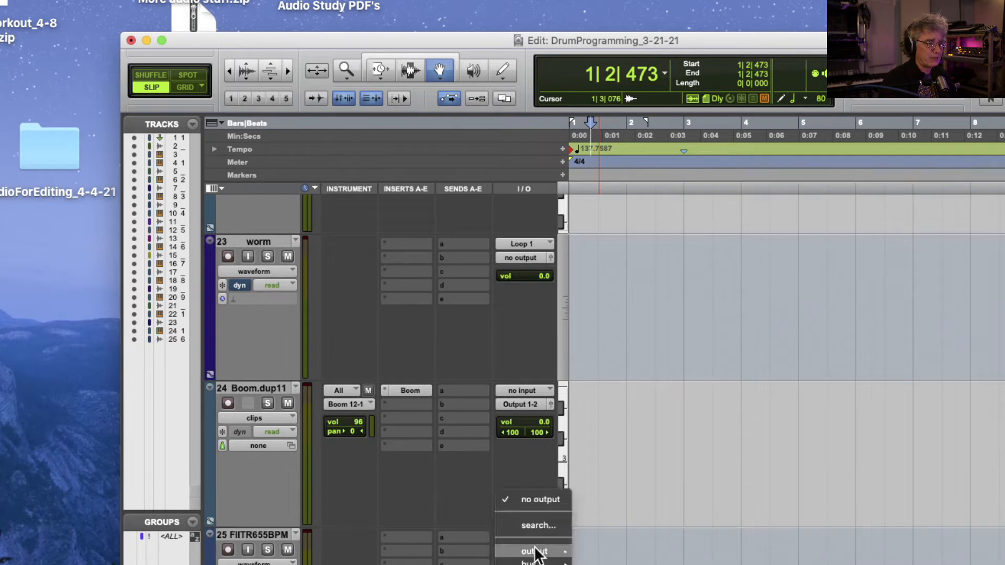
mouse_move(537, 552)
left_click(600, 535)
left_click(510, 259)
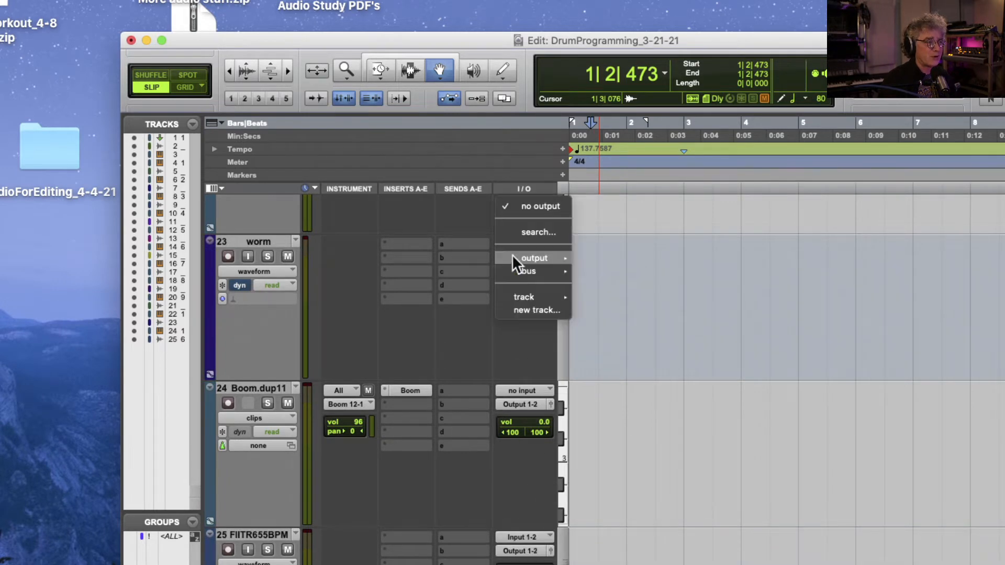
left_click(604, 259)
- Zoom the timeline out to show the whole session, then reposition and widen the Edit window to fill more of the screen
left_click_drag(342, 38, 262, 41)
scroll(349, 353, "up", 20)
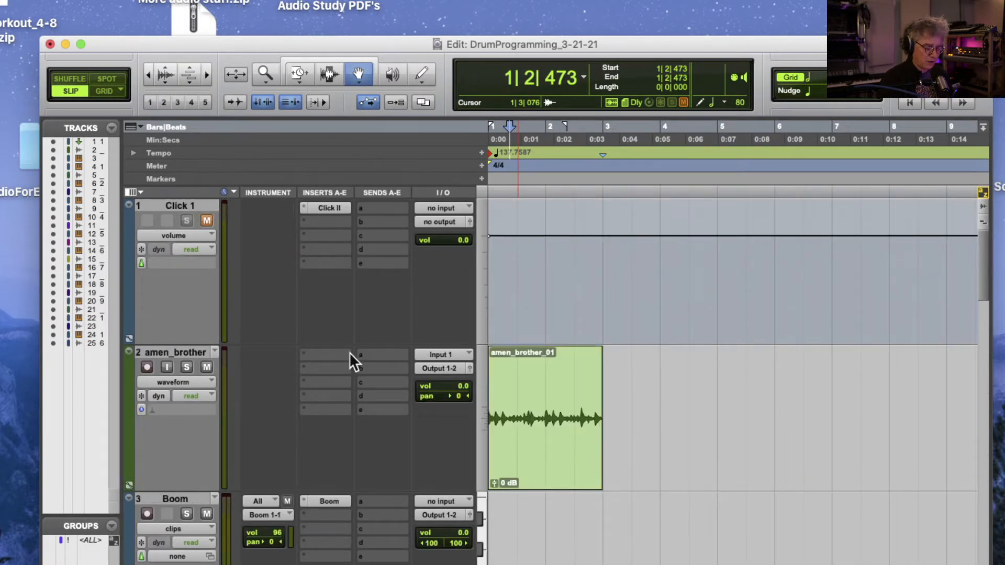
key("alt+a")
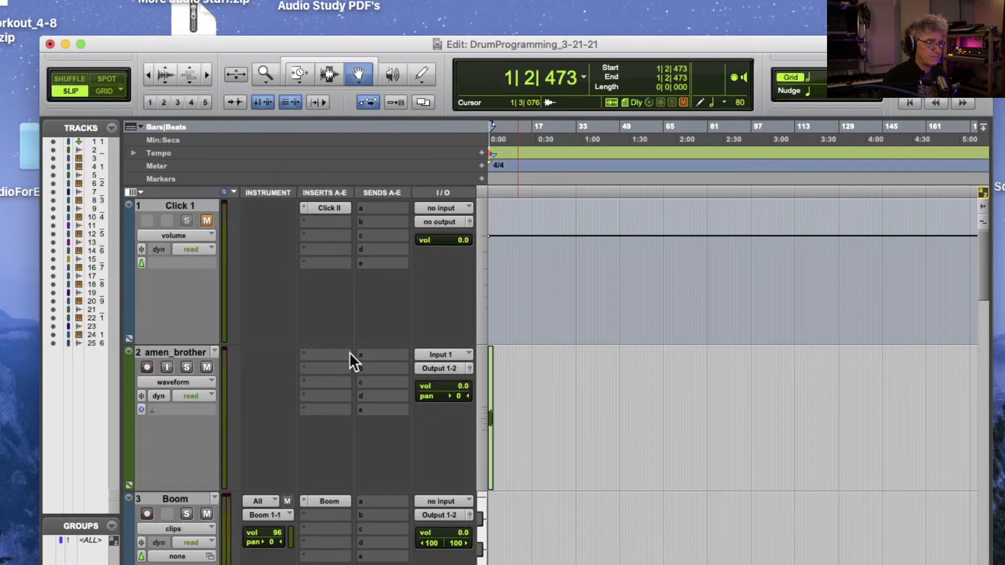
scroll(509, 402, "down", 5)
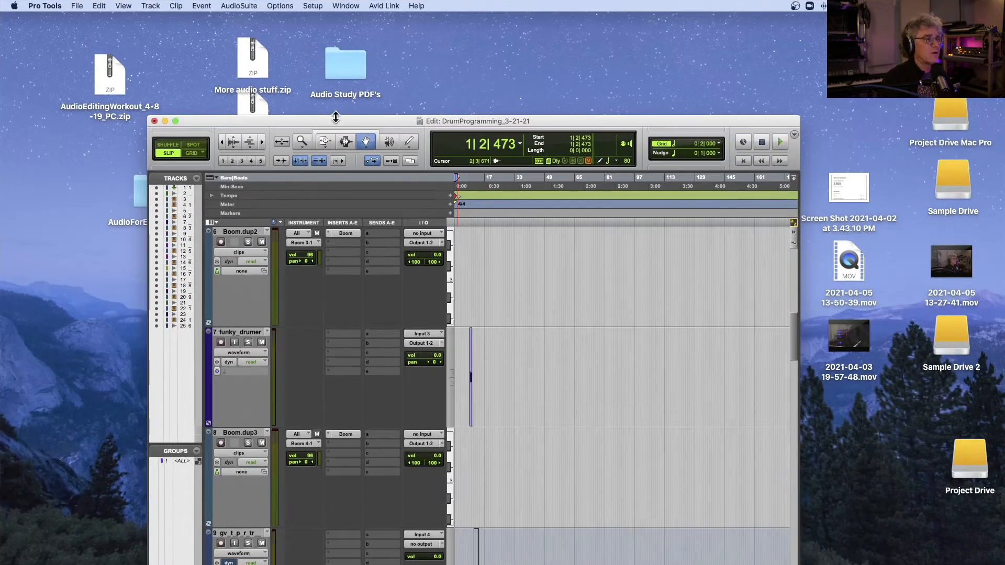
left_click_drag(360, 128, 206, 24)
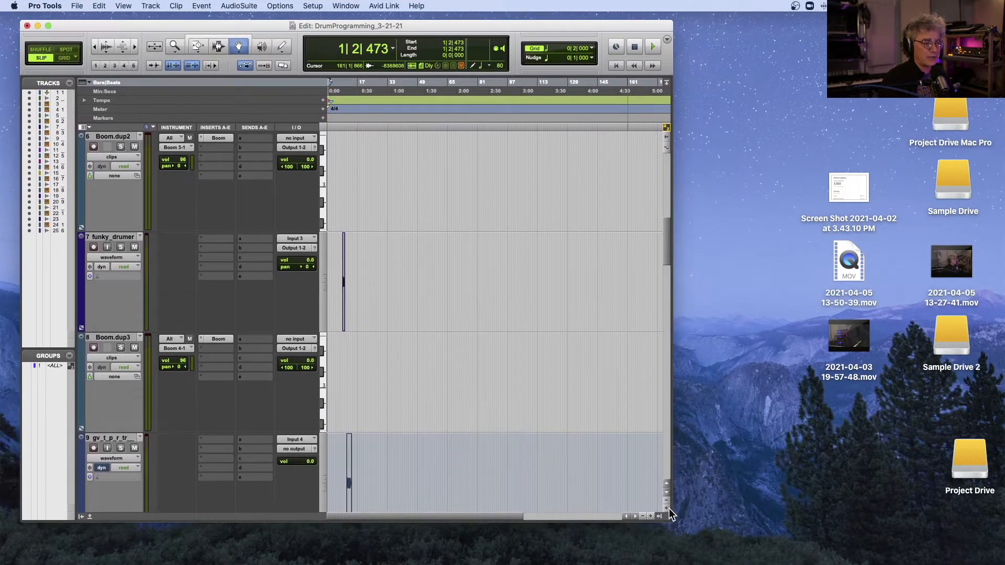
left_click_drag(673, 522, 904, 531)
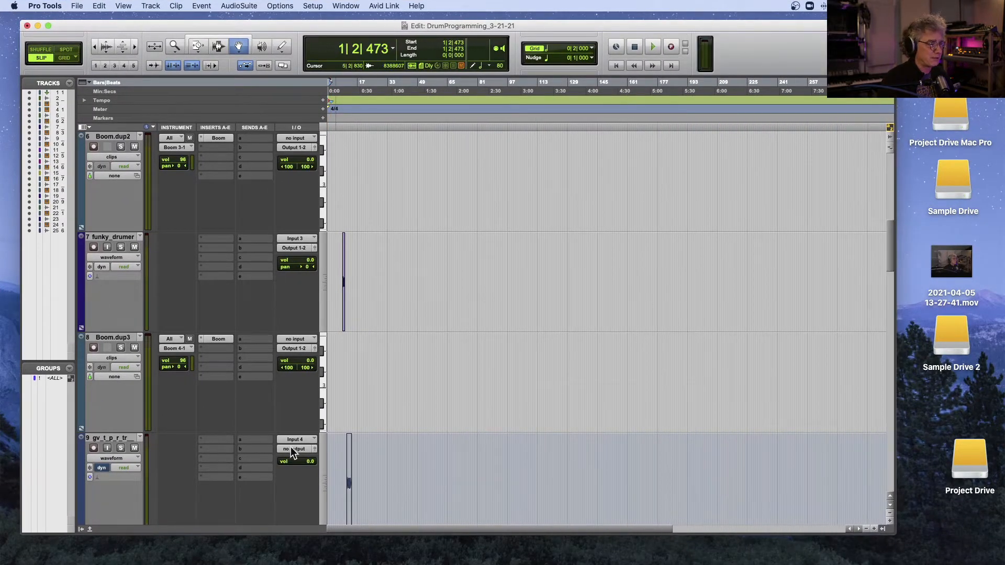
- Route the outputs of the remaining gv_t_p_r_tr__ and soul_pride tracks to the stereo path Output 1-2
left_click(291, 448)
mouse_move(290, 448)
left_click(367, 451)
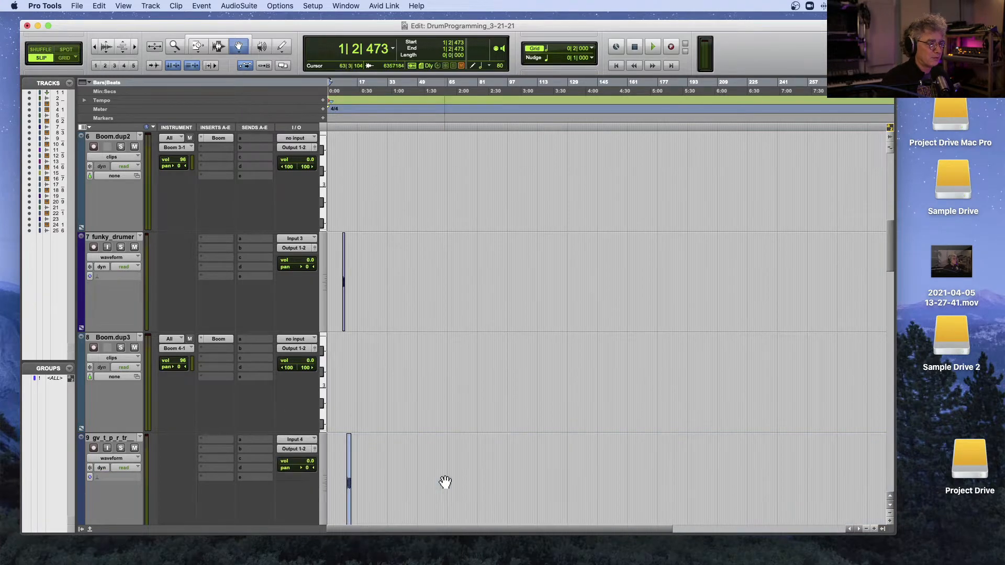
scroll(445, 482, "down", 9)
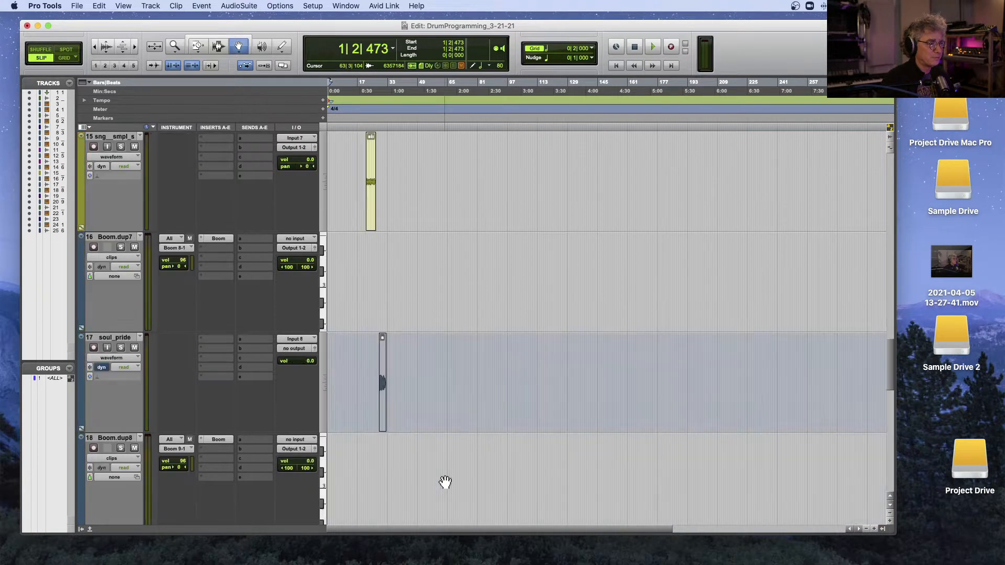
left_click(292, 348)
mouse_move(292, 347)
left_click(363, 350)
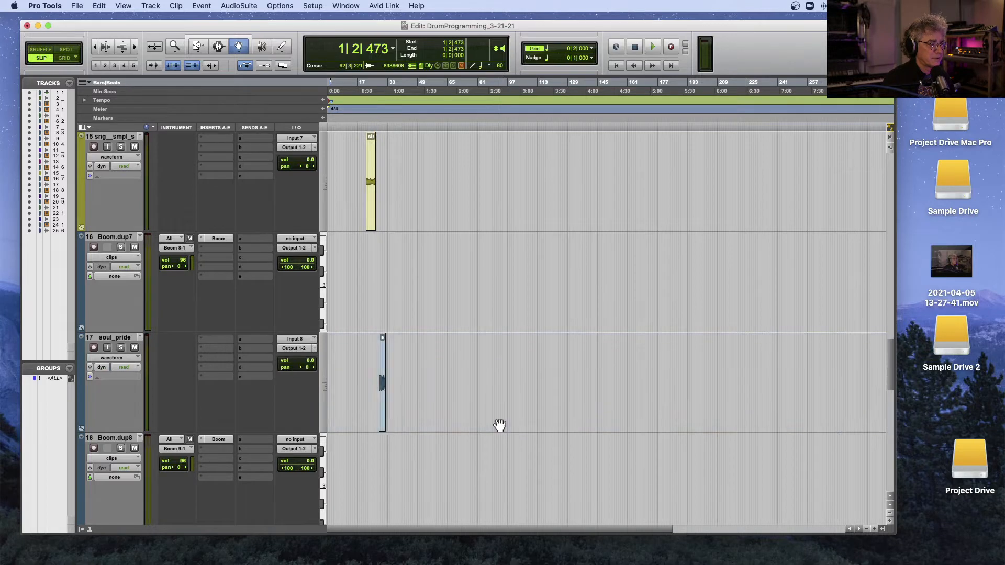
scroll(498, 426, "down", 7)
- Set the instrument MIDI output of the Boom.dup1 track to none
scroll(499, 425, "up", 15)
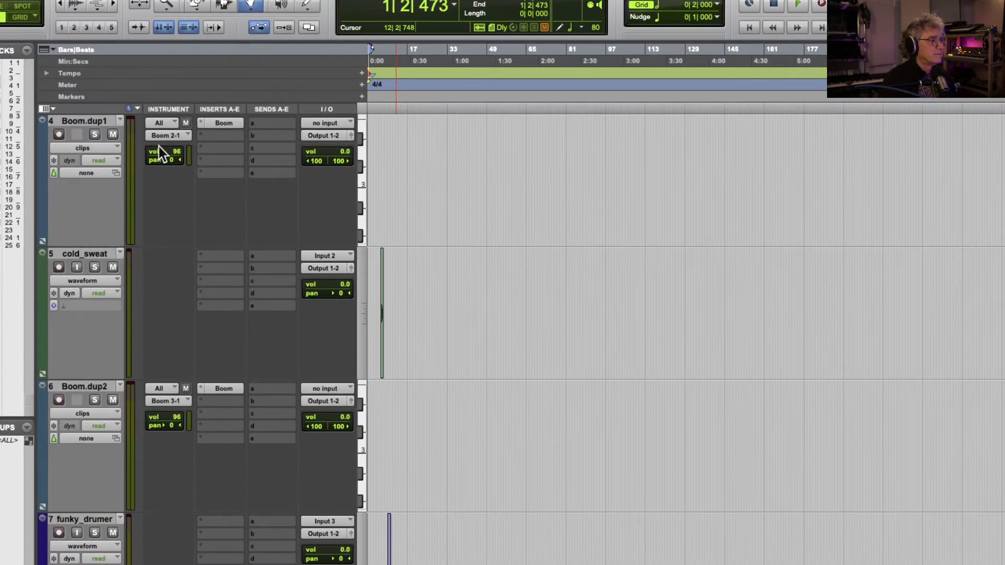
left_click(165, 140)
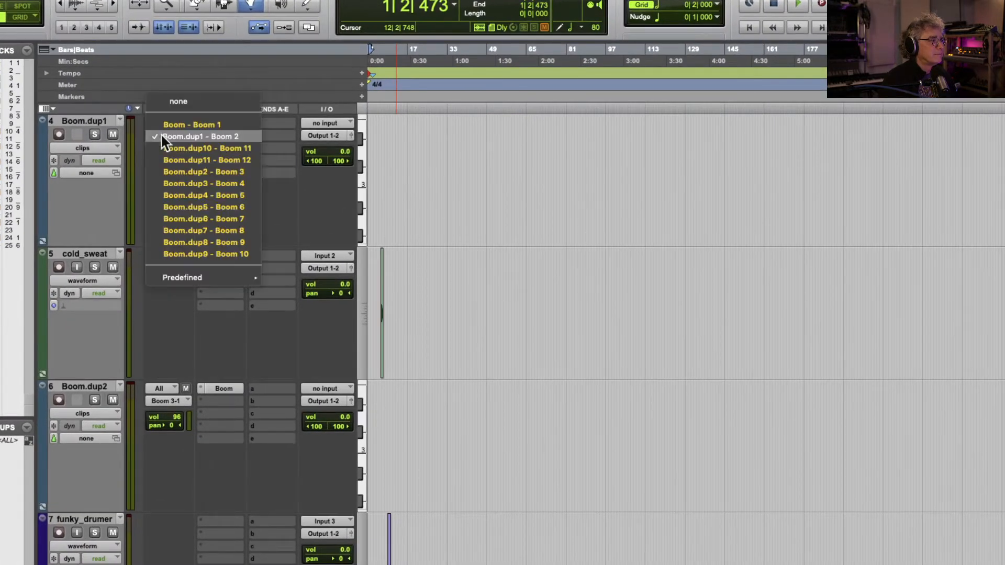
left_click(190, 104)
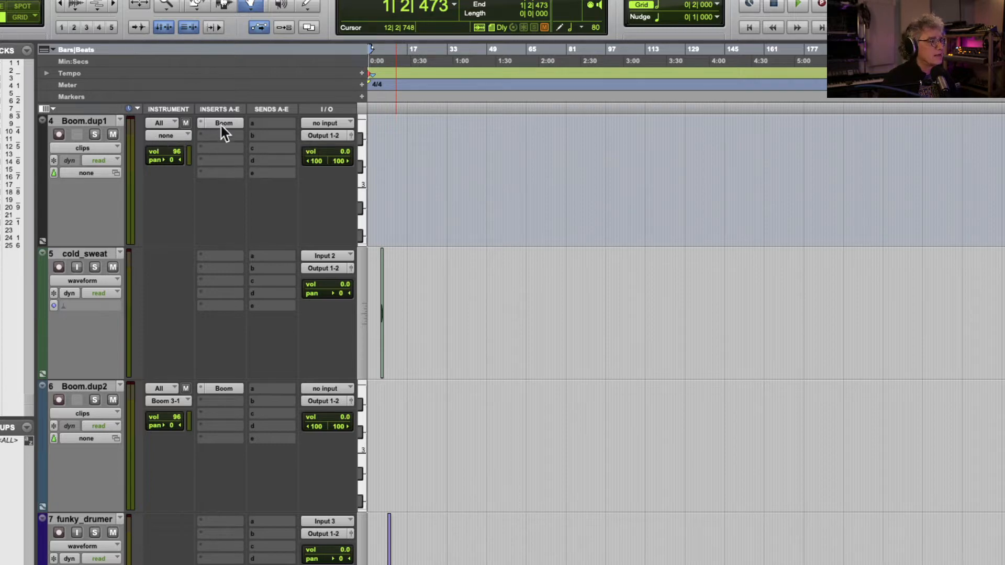
left_click(100, 121)
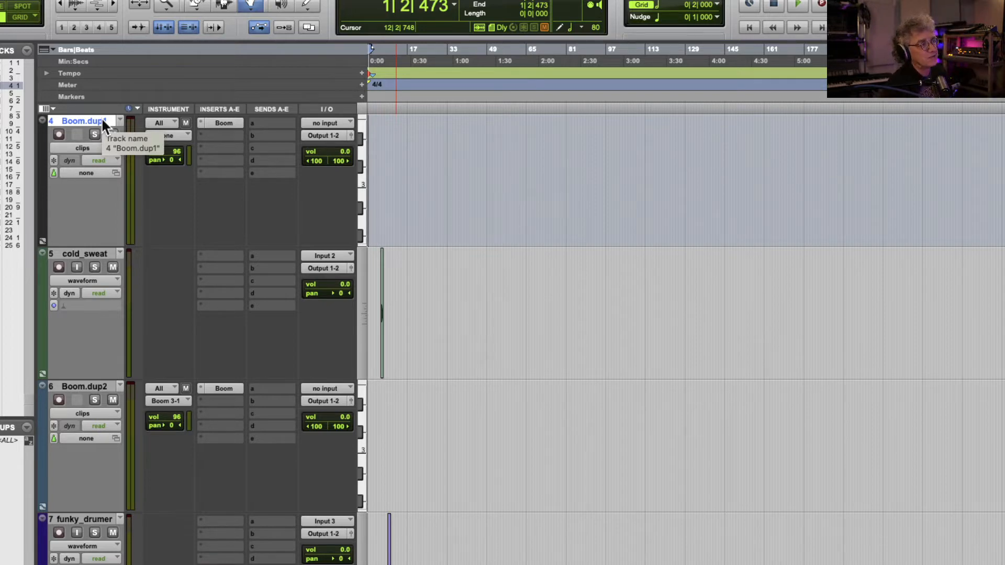
scroll(104, 121, "right", 3)
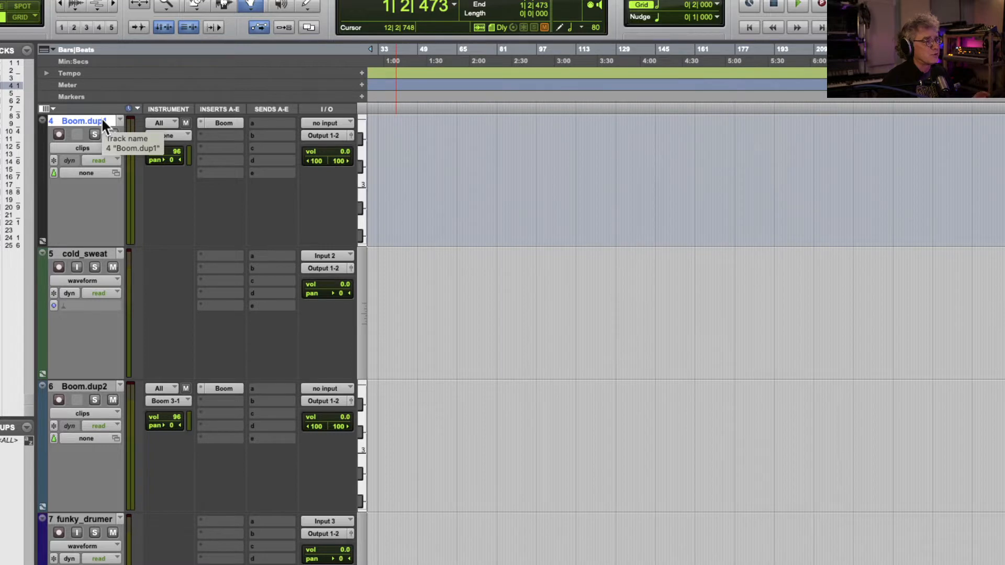
double_click(103, 122)
type("Bo")
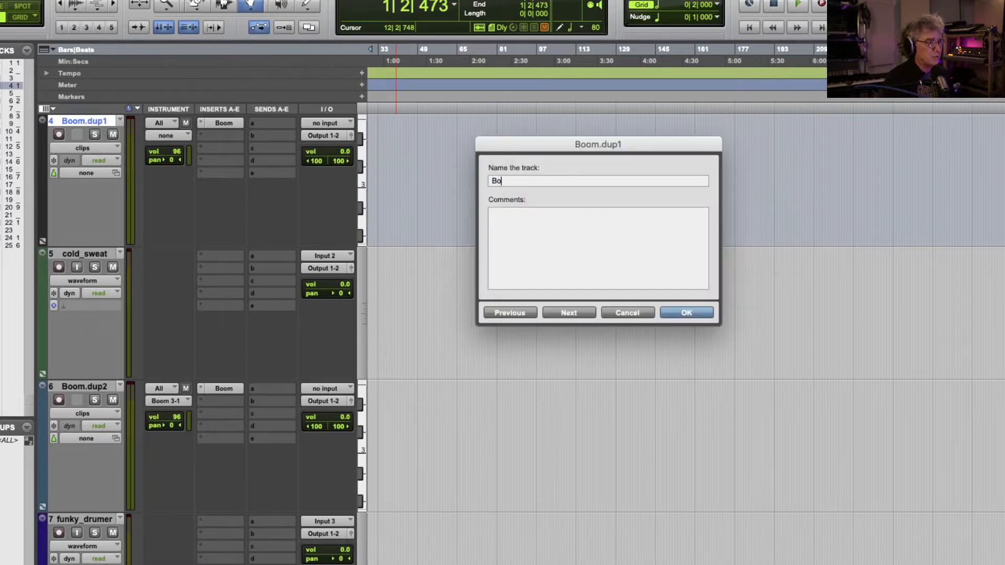
type("om")
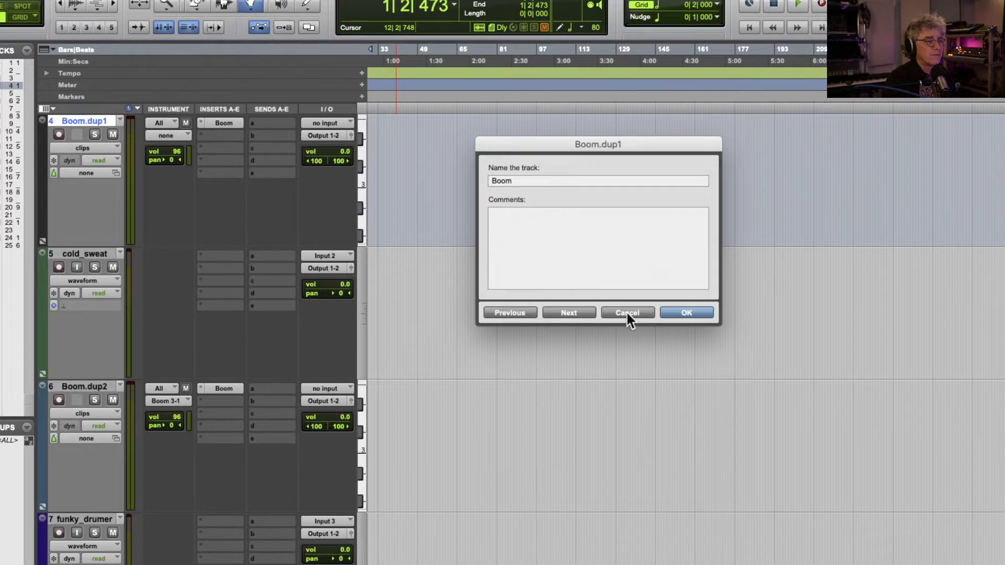
left_click(628, 313)
- Rename the Boom.dup1 track as Boom Cold Sweat
scroll(281, 256, "up", 3)
scroll(281, 255, "down", 1)
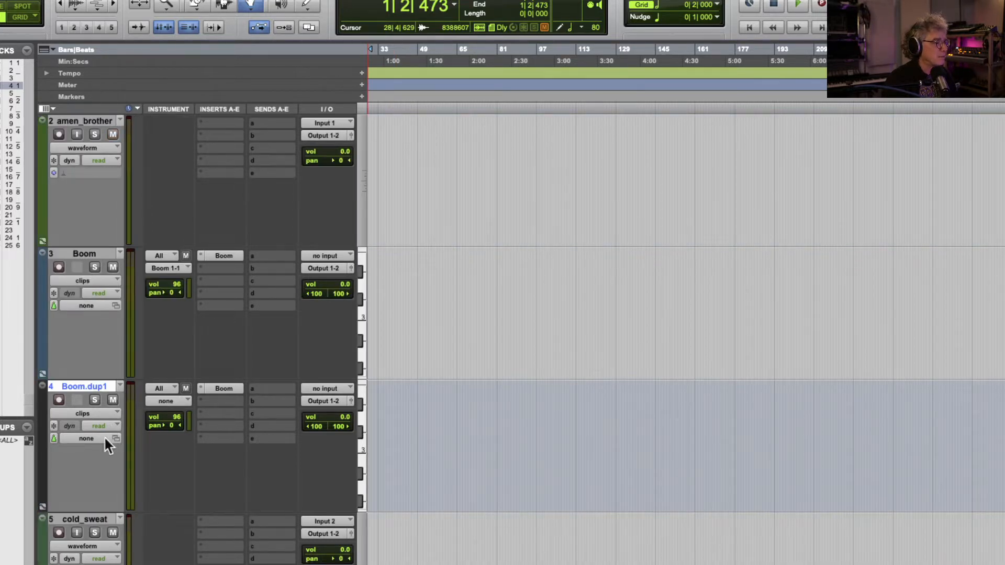
double_click(105, 389)
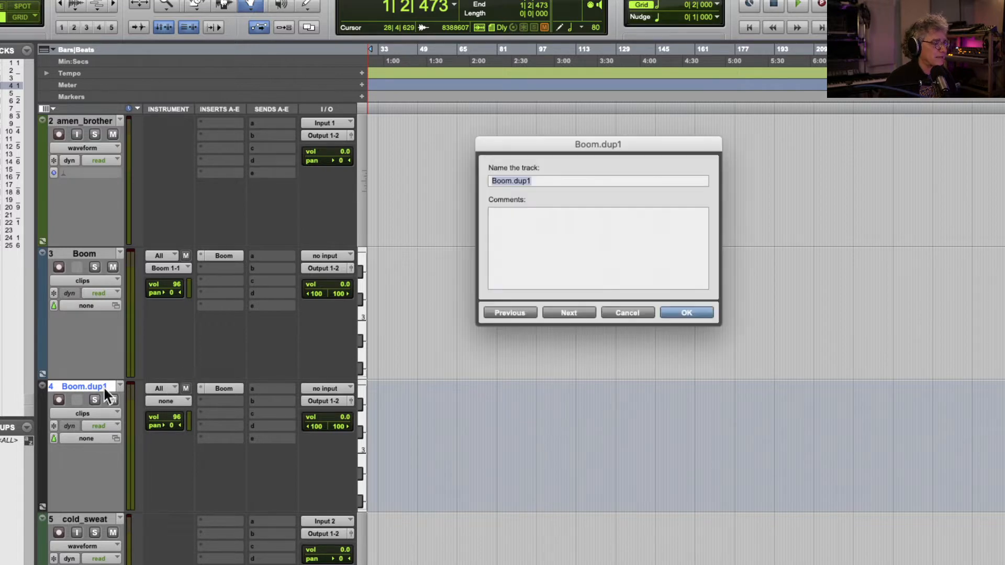
type("Boom")
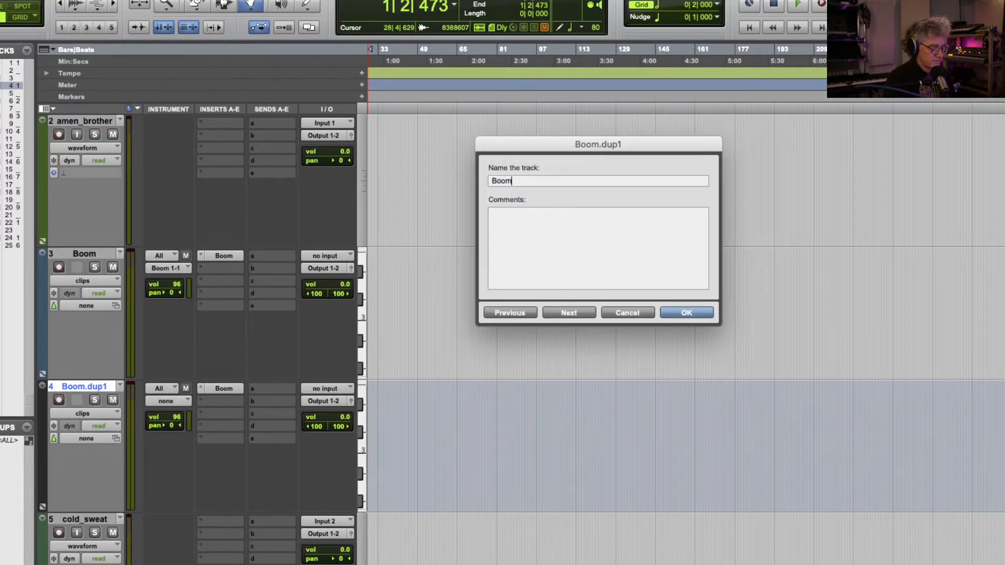
type(" Cold Sweat")
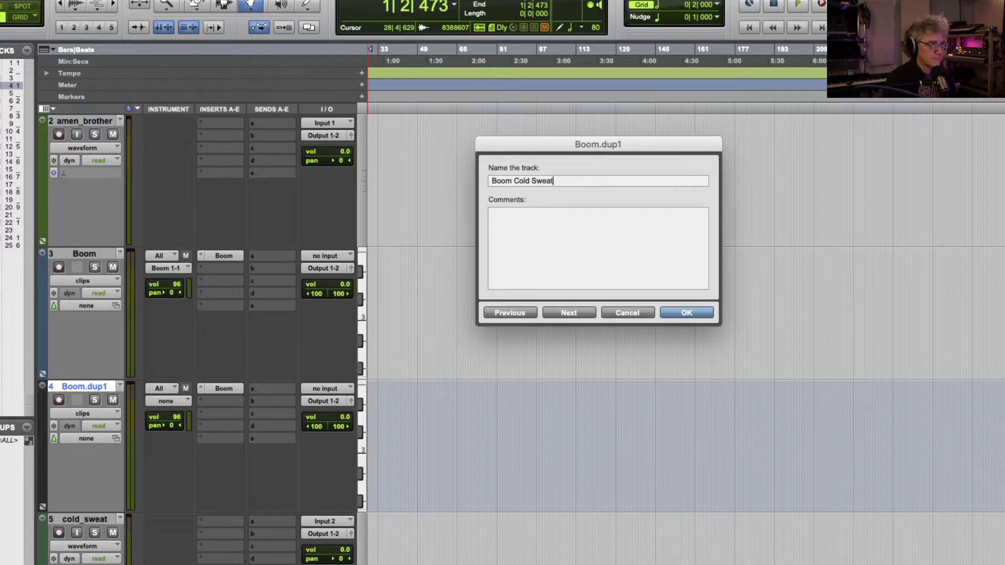
key("Return")
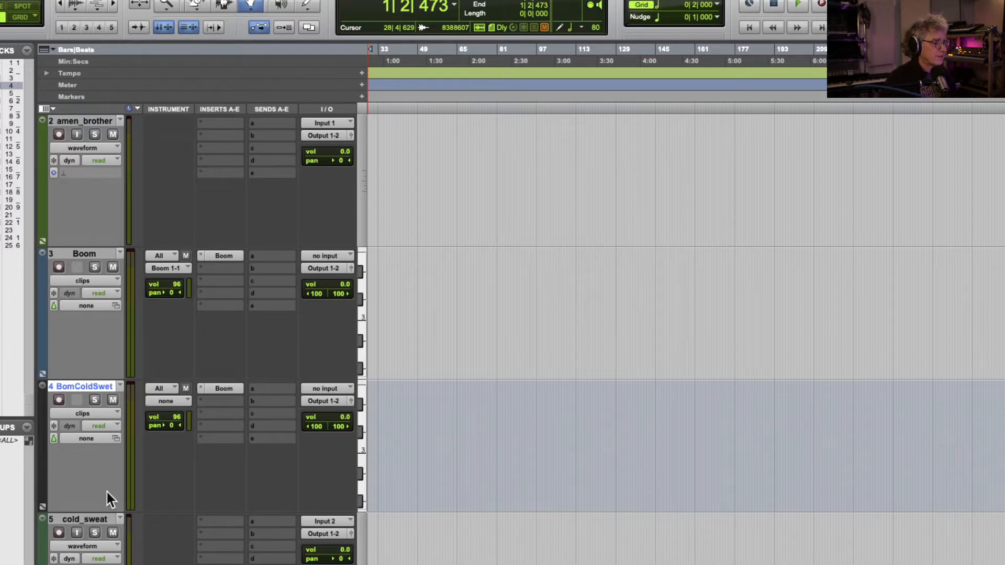
- Assign the instrument MIDI output of the Boom Cold Sweat track to Boom 2, channel 1
left_click(174, 401)
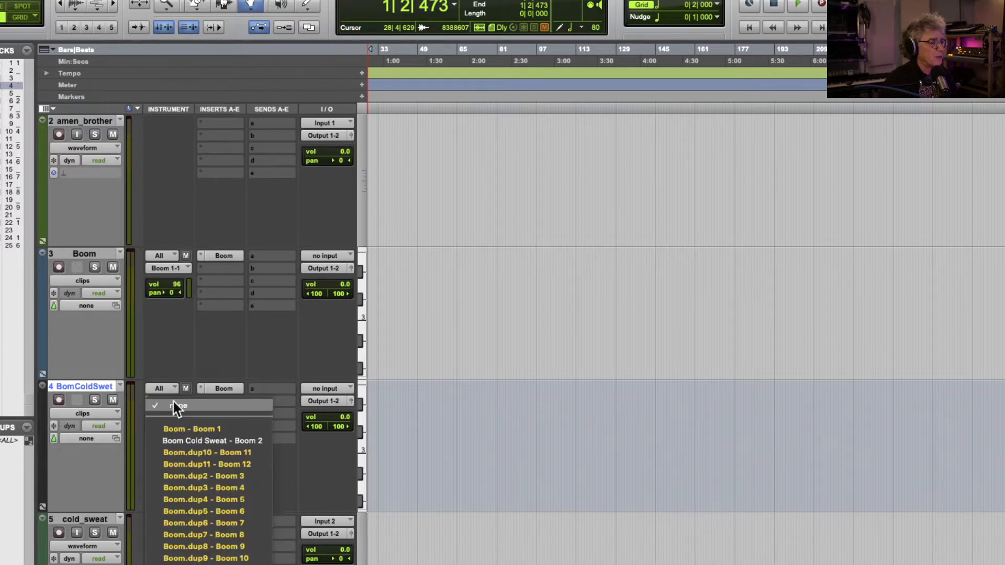
left_click(193, 441)
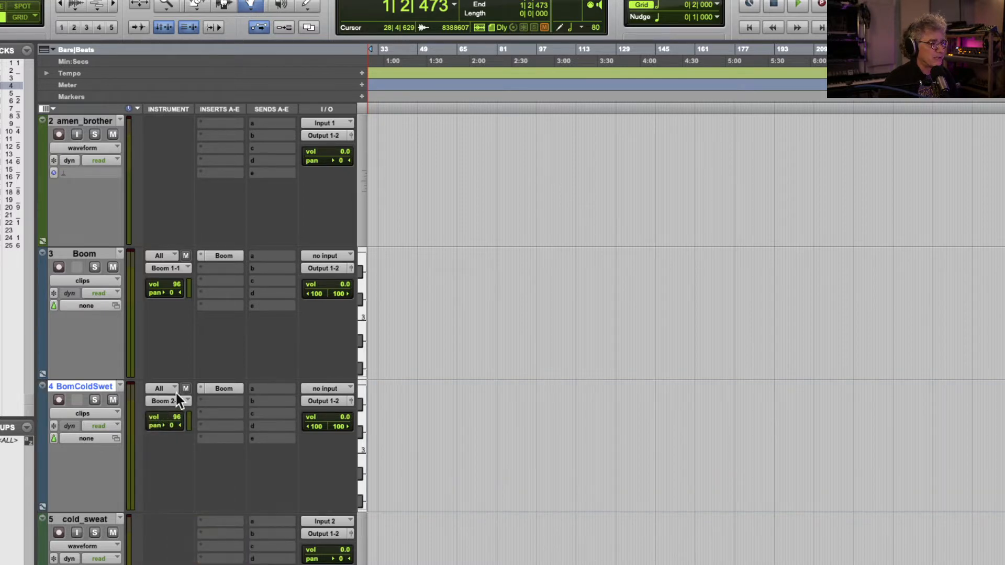
left_click(172, 402)
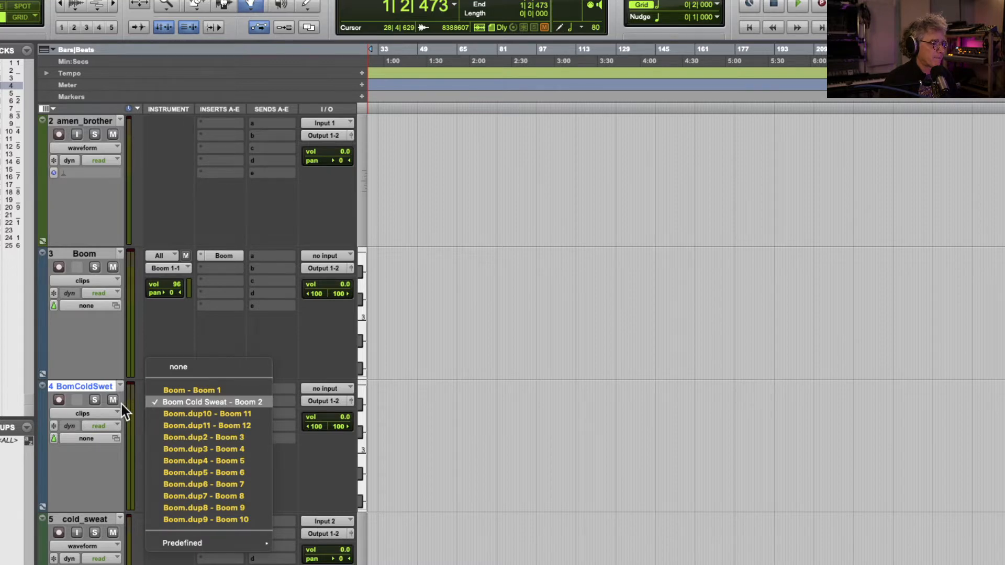
left_click(178, 402)
- Create one new stereo instrument track below the last track in the session
scroll(178, 422, "down", 3)
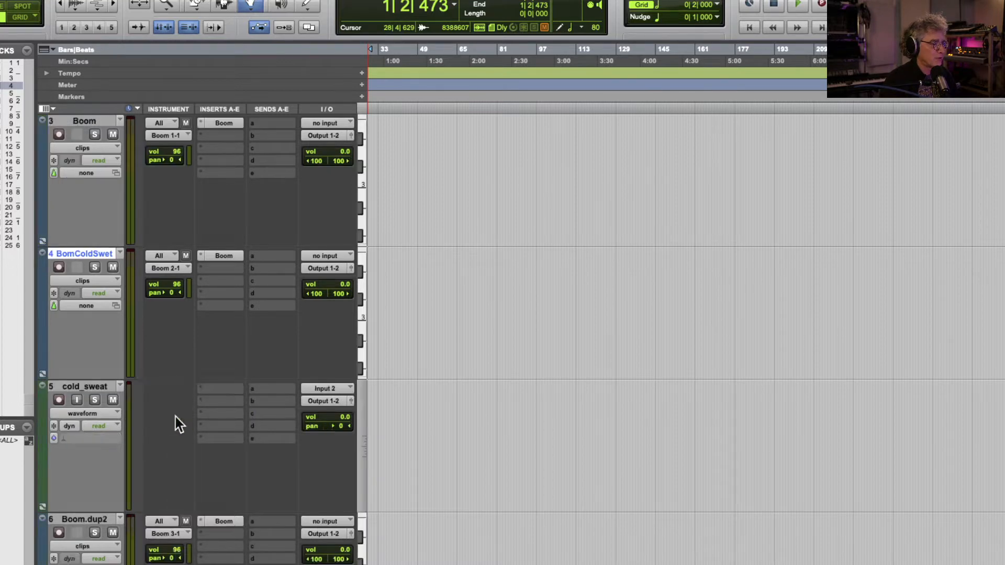
scroll(178, 422, "down", 3)
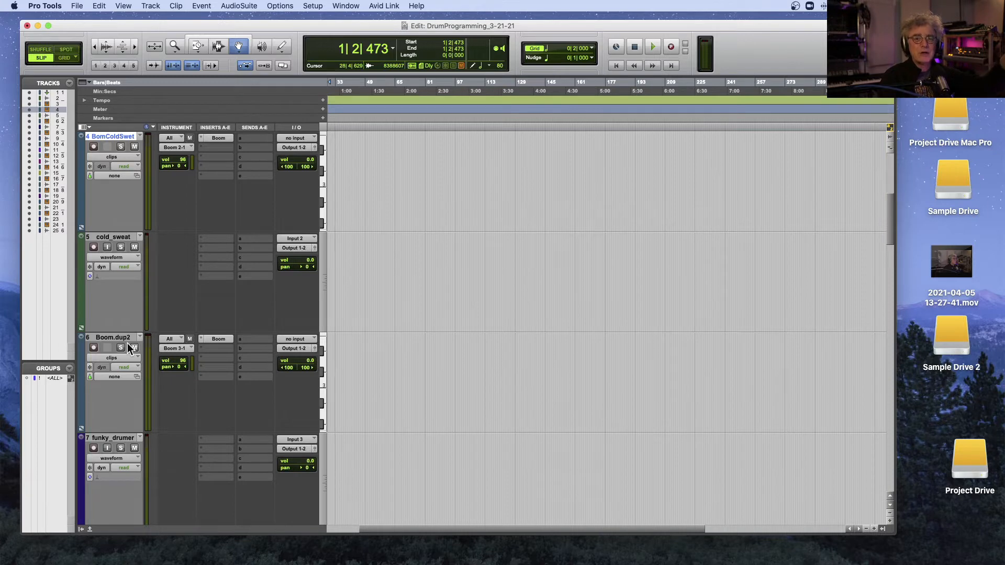
scroll(128, 343, "down", 15)
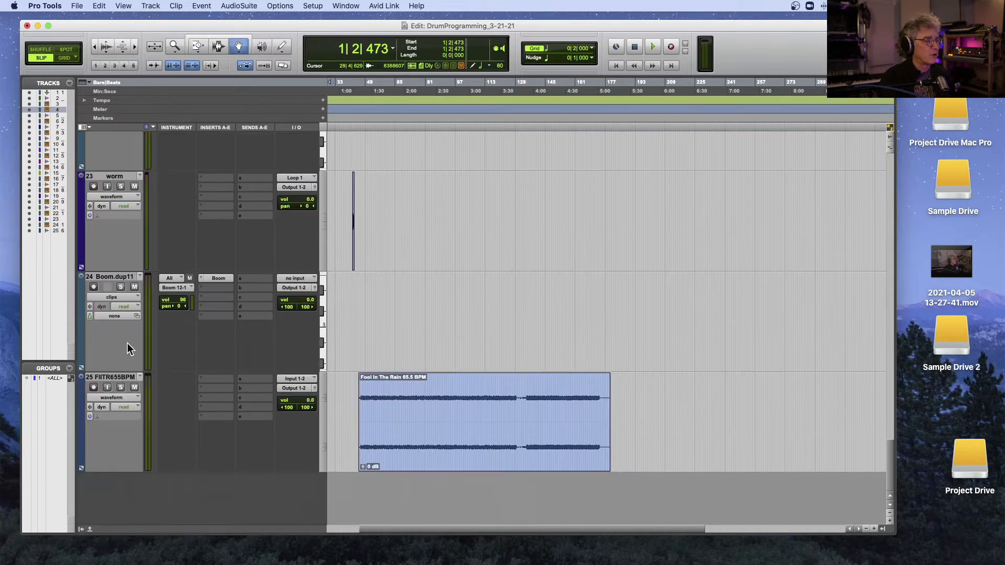
left_click(118, 378)
key("super+shift+n")
left_click(373, 215)
left_click(389, 213)
left_click(459, 203)
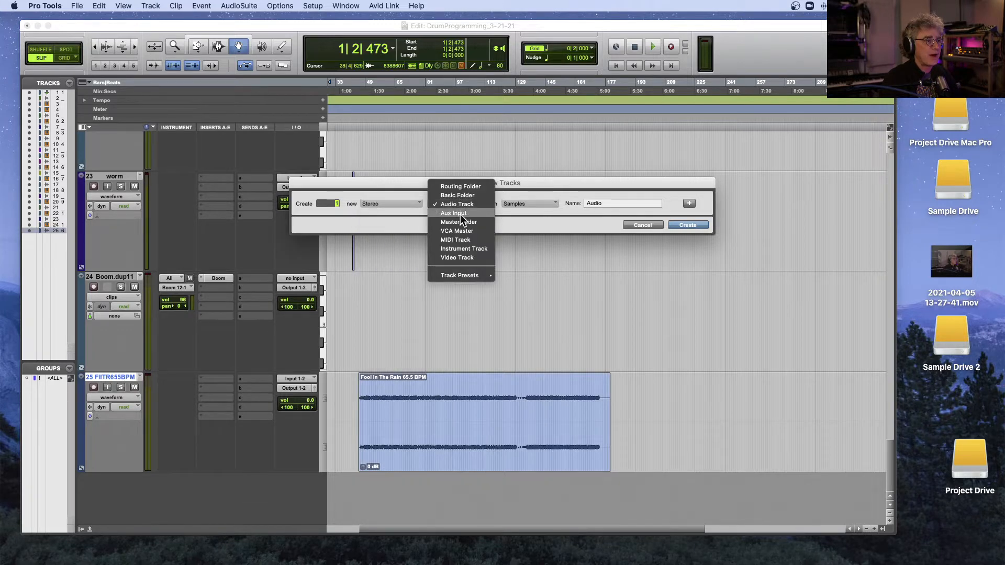
left_click(461, 248)
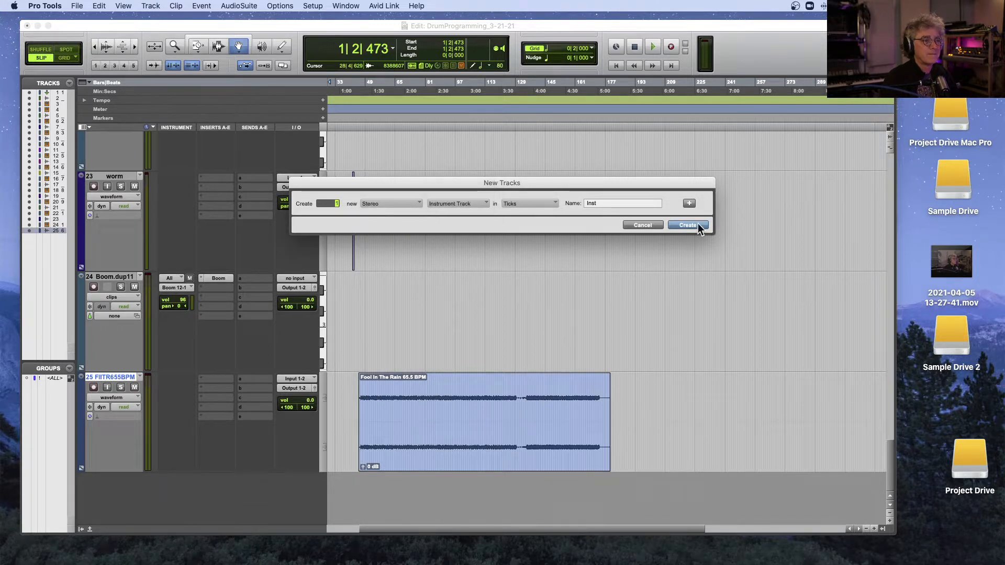
left_click(698, 224)
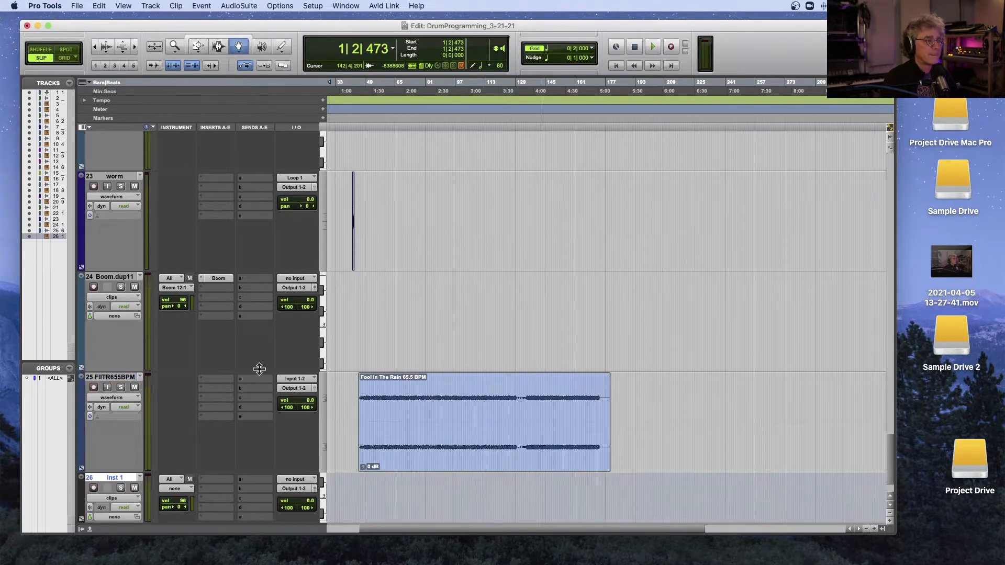
- Insert the stereo multichannel DX7 V instrument plug-in on the Inst 1 track
left_click(215, 480)
mouse_move(216, 479)
mouse_move(318, 261)
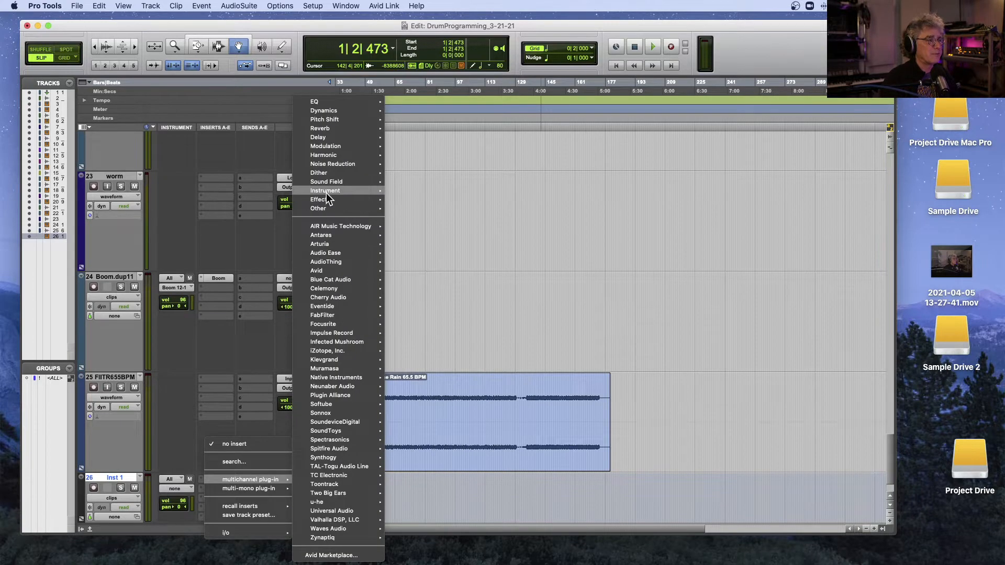
mouse_move(369, 190)
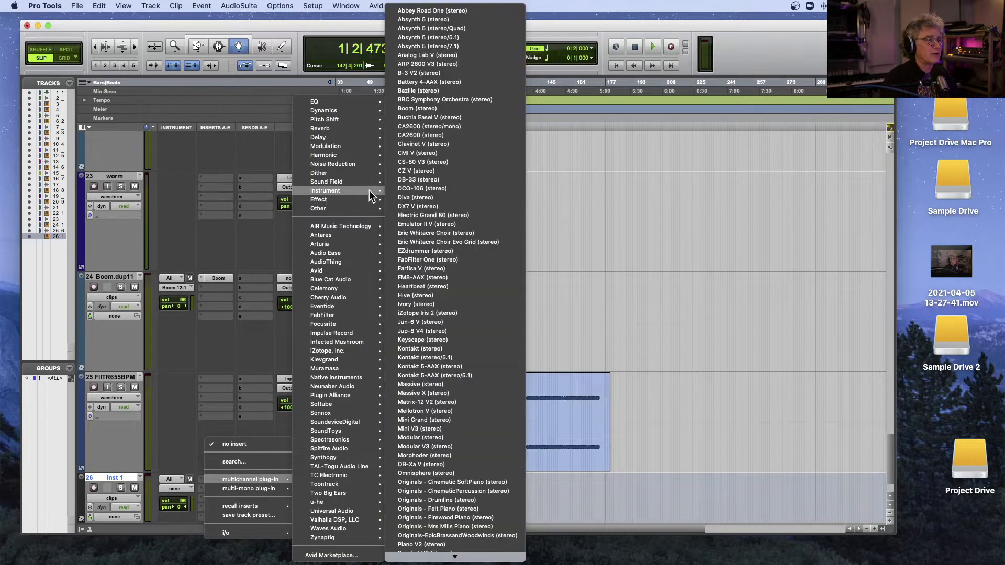
left_click(442, 204)
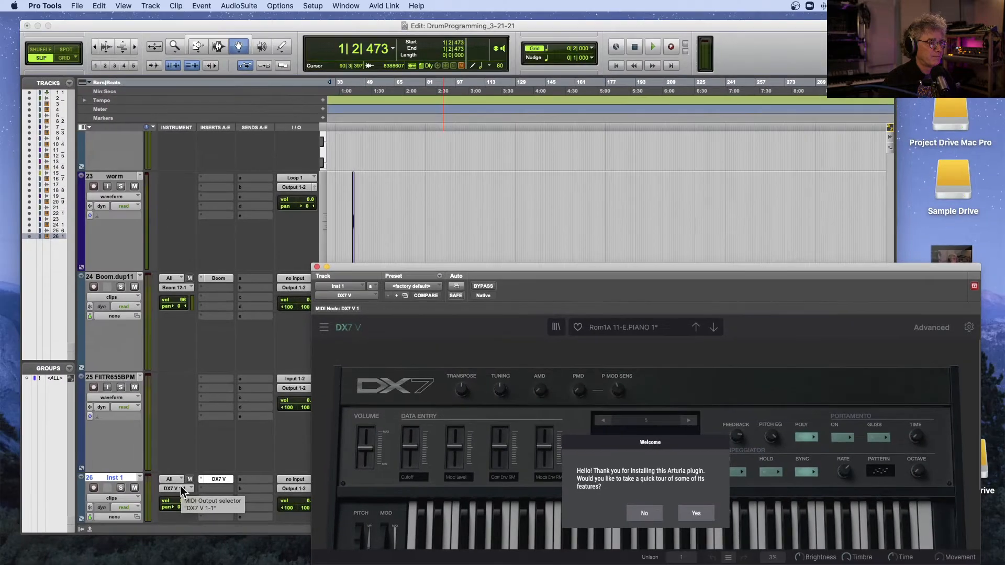
- Duplicate the Inst 1 track once, including its playlists, automation, inserts, sends and group assignments
right_click(109, 477)
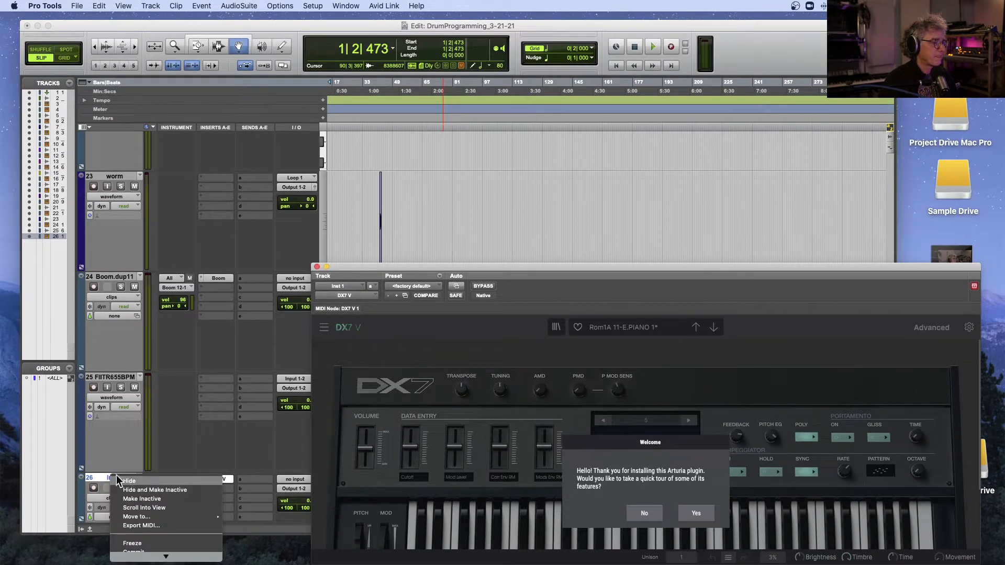
mouse_move(137, 557)
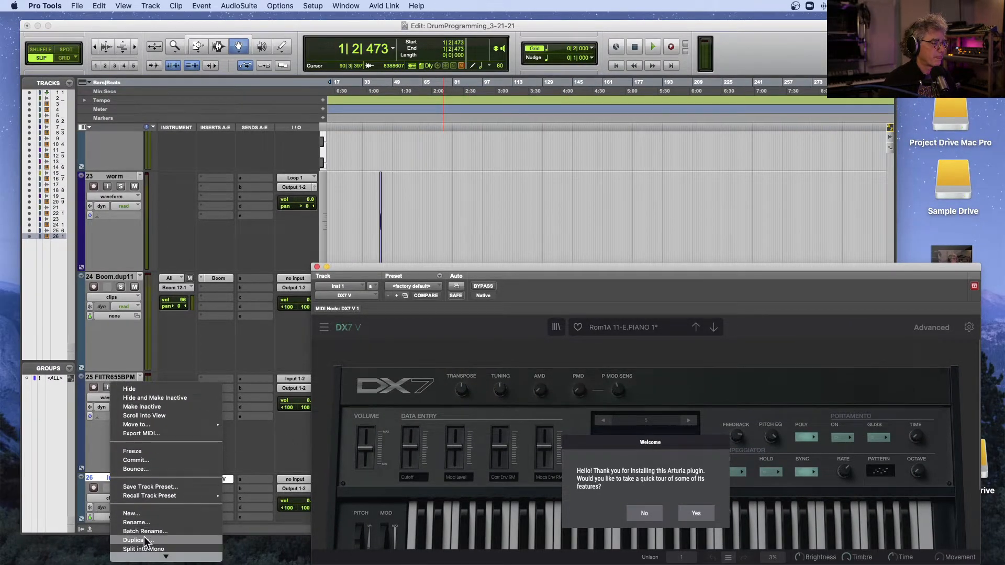
left_click(145, 540)
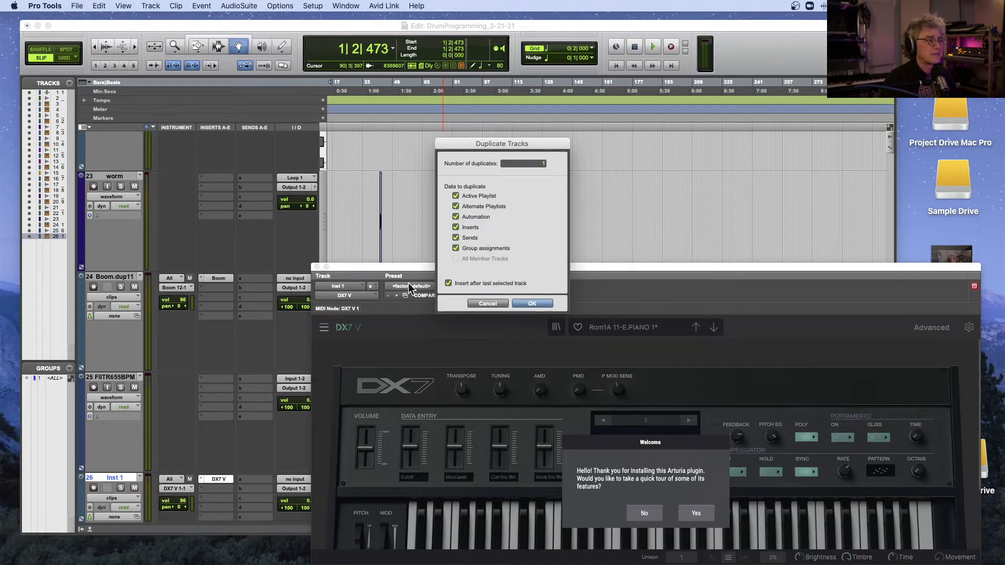
left_click(530, 303)
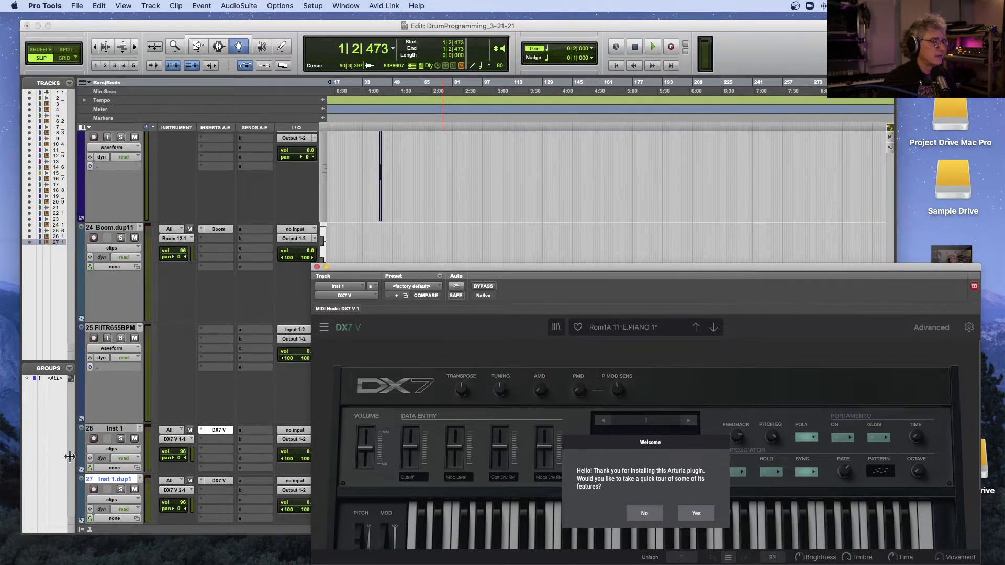
- Delete both DX7 V instrument tracks, Inst 1.dup1 and Inst 1, and close the plug-in window
right_click(121, 479)
mouse_move(167, 556)
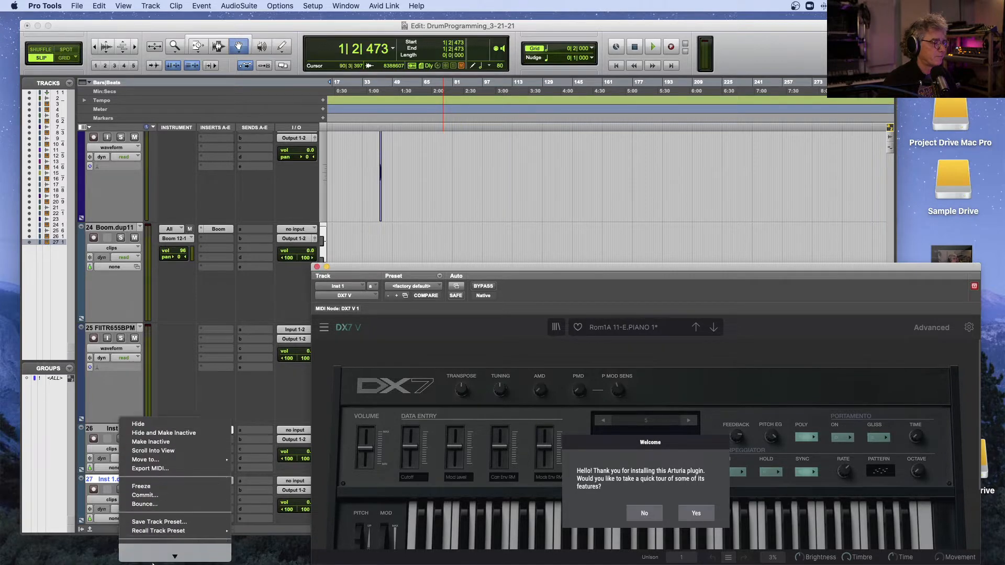
left_click(155, 483)
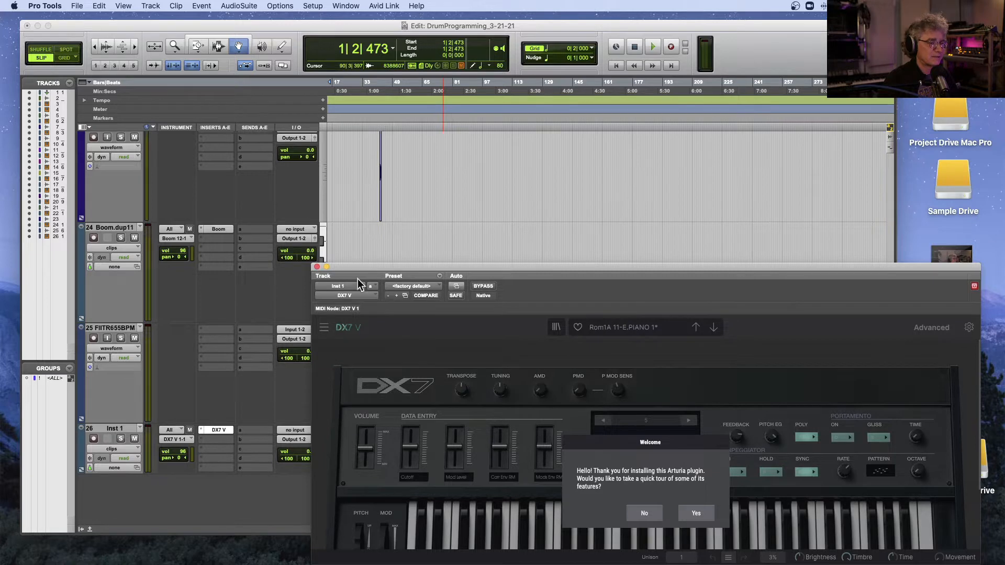
left_click(317, 268)
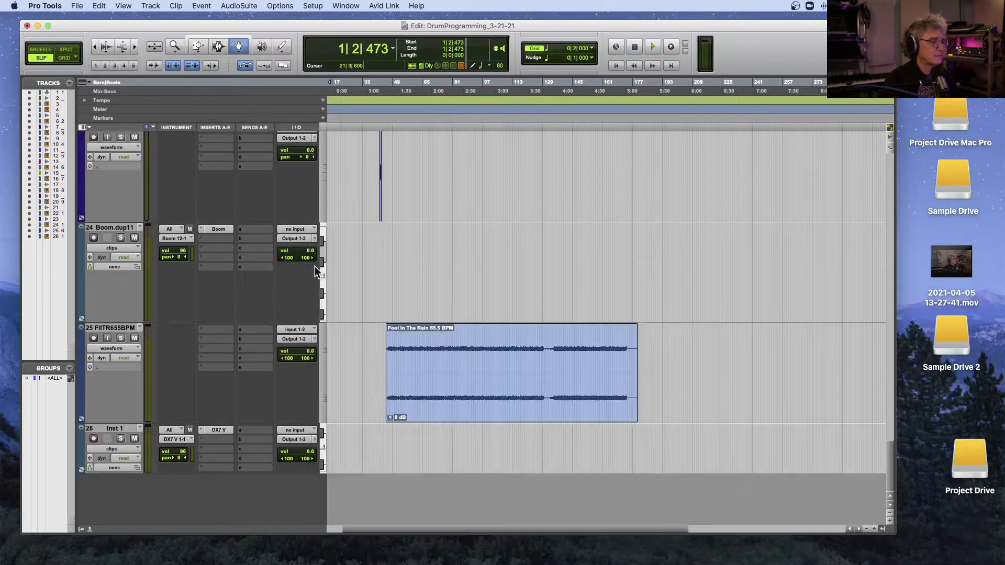
right_click(126, 430)
mouse_move(149, 558)
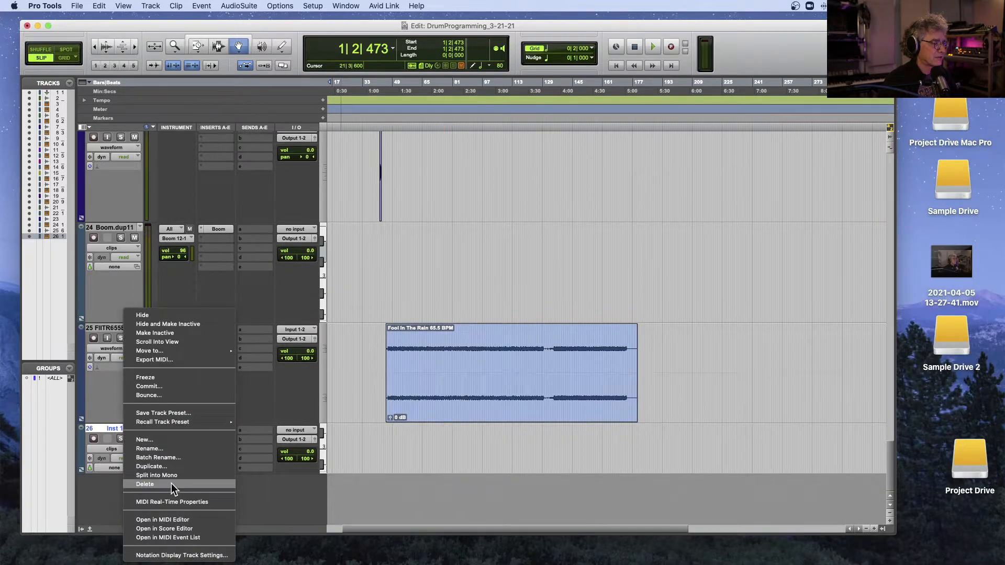
left_click(171, 483)
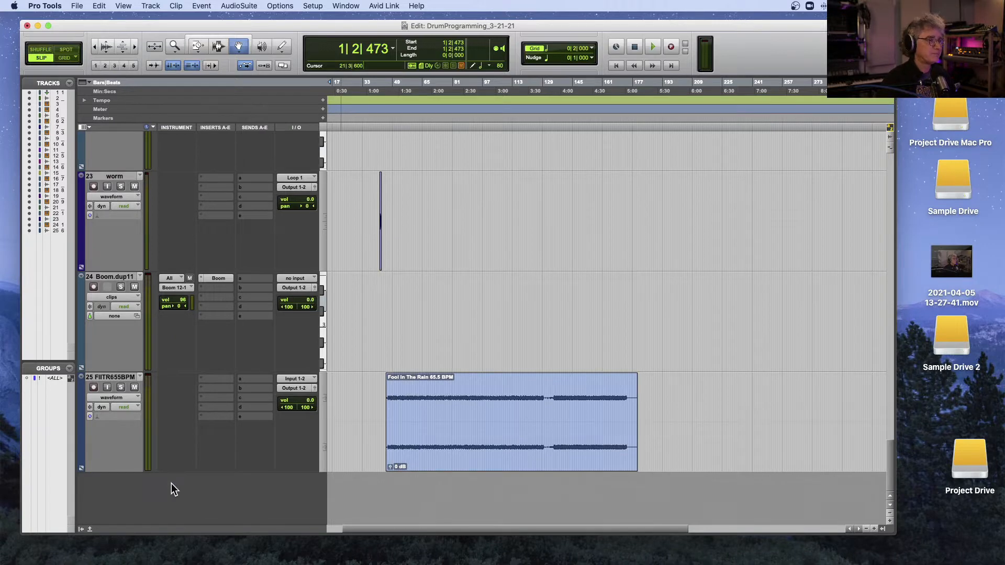
- Return to the amen_brother clip at the start of the session and set the edit mode to Grid
scroll(511, 316, "up", 8)
scroll(511, 317, "left", 1)
scroll(511, 316, "up", 10)
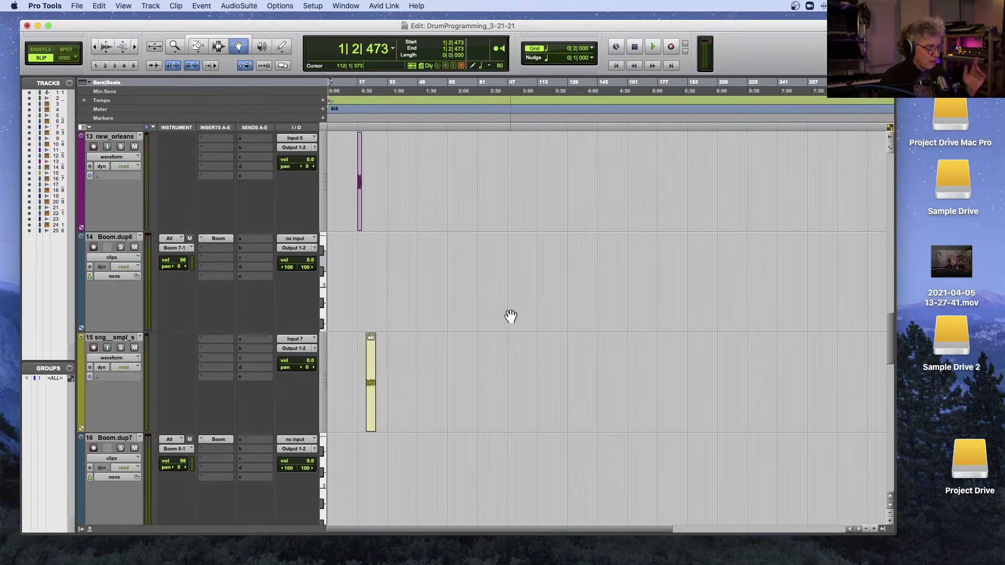
key("t")
key("t")
scroll(507, 272, "up", 1)
key("t")
key("t")
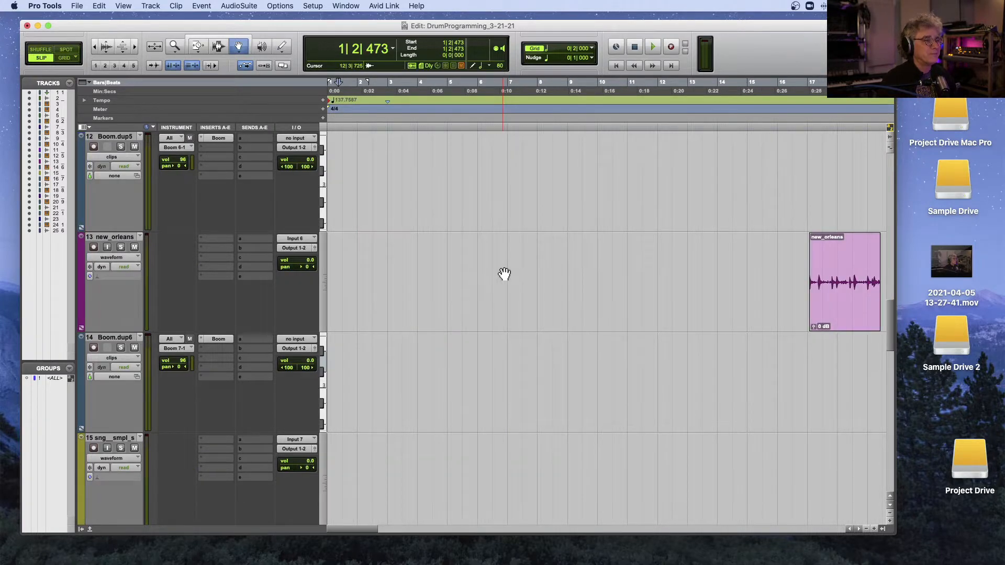
scroll(504, 273, "up", 20)
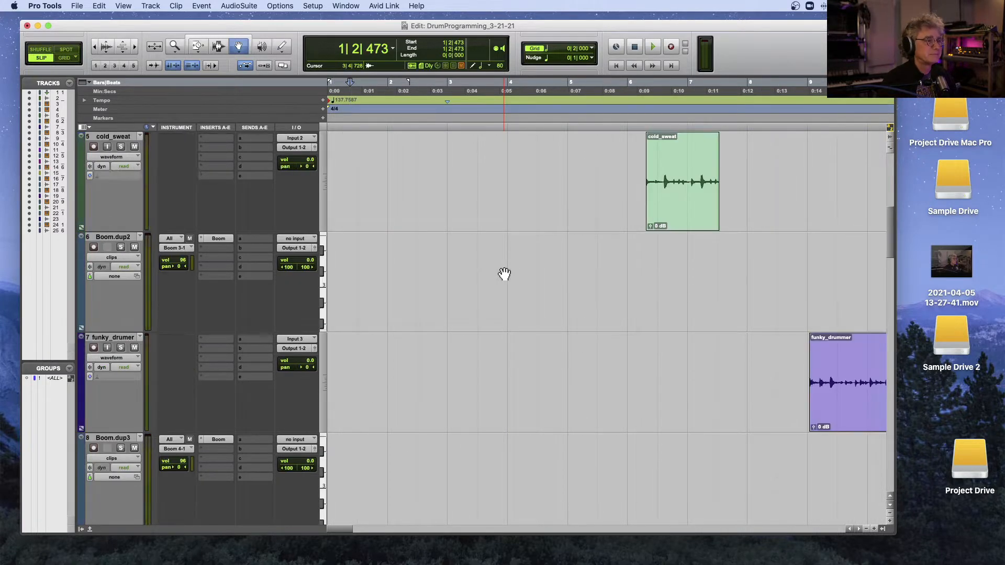
key("t")
scroll(504, 274, "up", 2)
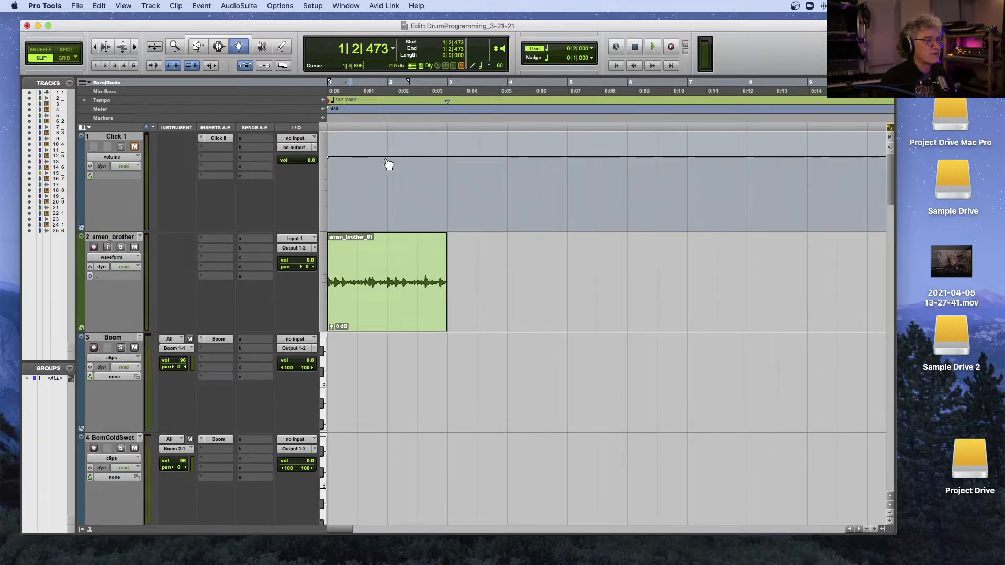
scroll(363, 173, "down", 4)
key("F4")
scroll(472, 190, "up", 4)
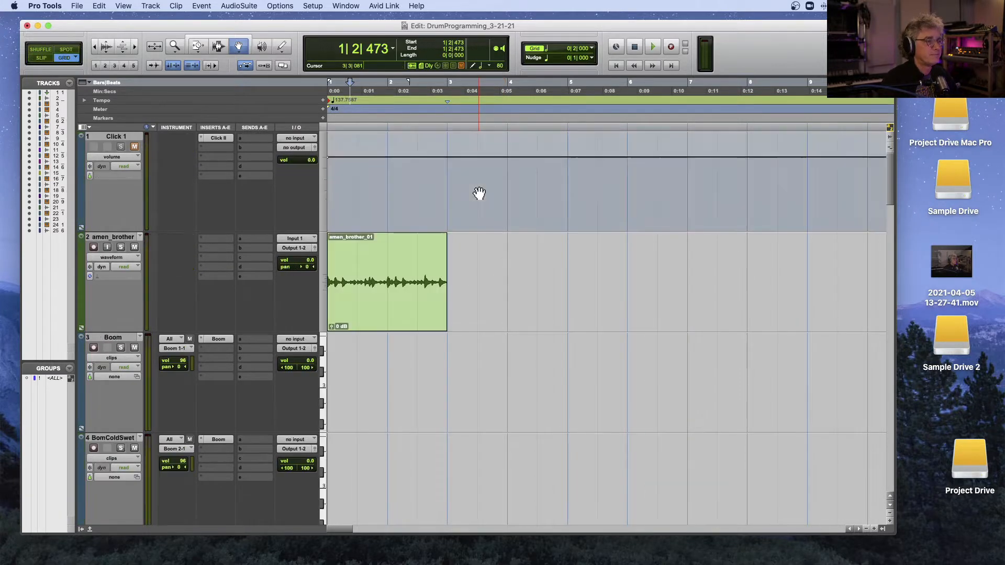
- Select the amen_brother_01 clip and play it back, fitting the whole clip in the timeline
key("t")
key("t")
key("t")
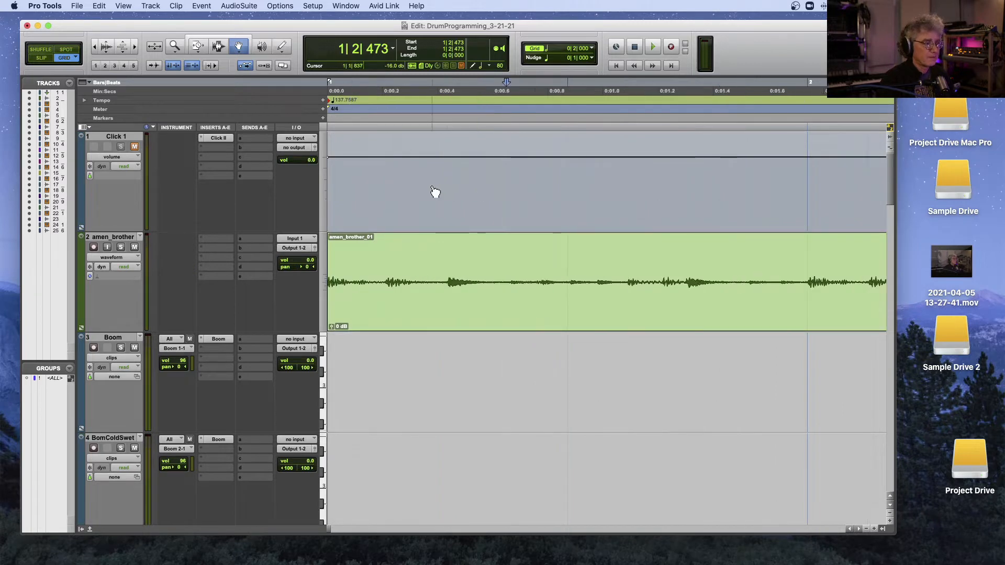
left_click(430, 273)
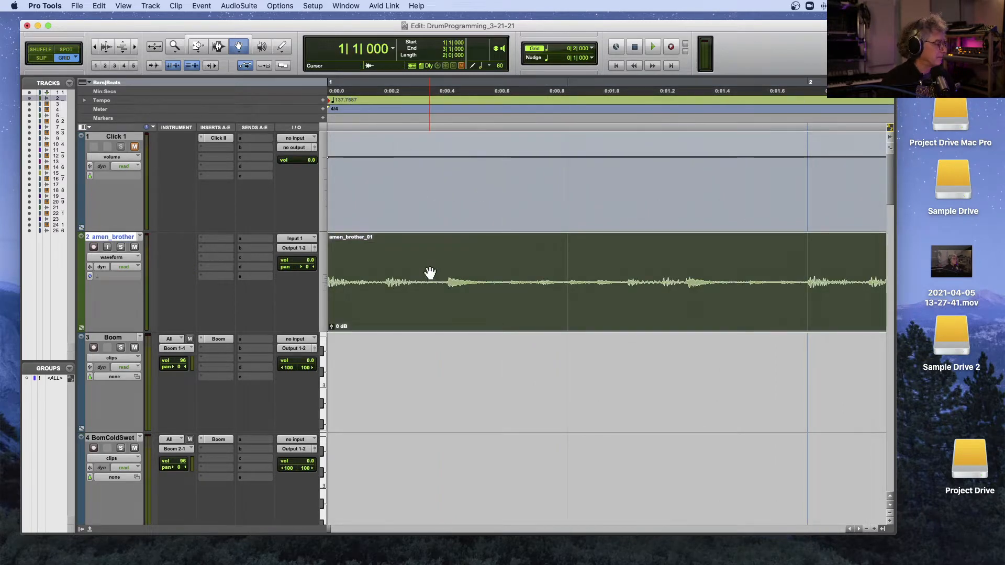
key("space")
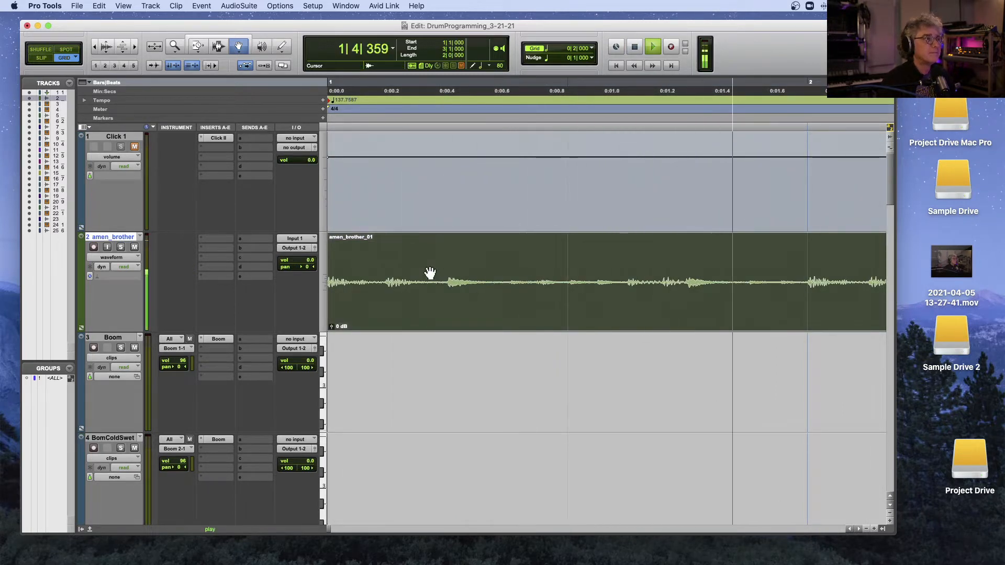
key("r")
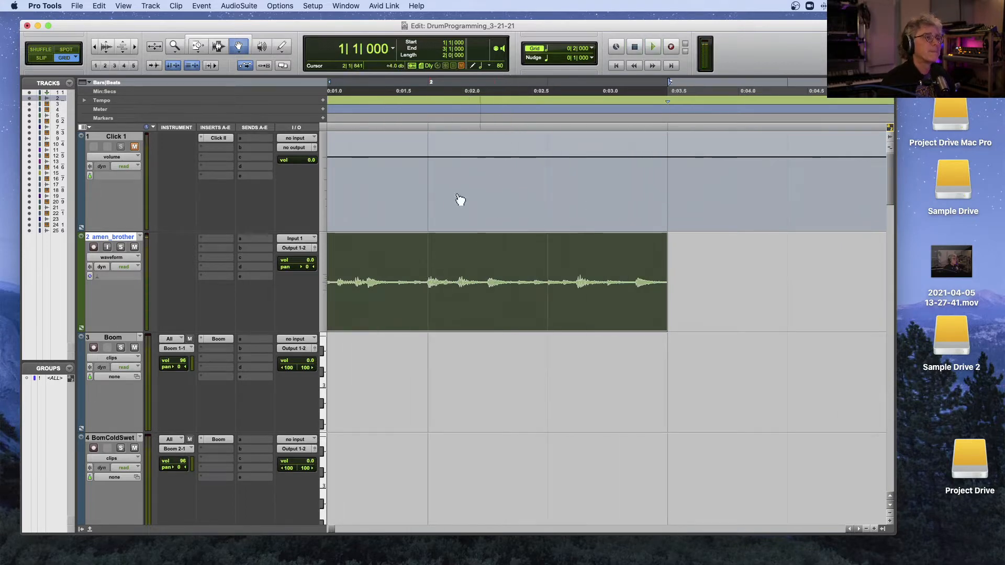
key("t")
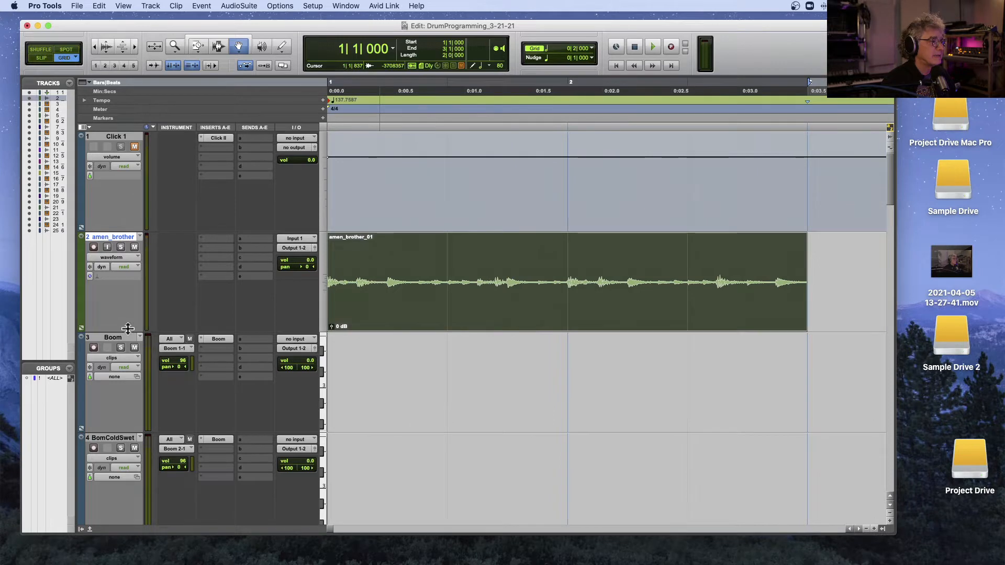
- Increase the amen_brother track's height and switch to the Selector tool in Slip mode
left_click_drag(128, 332, 142, 472)
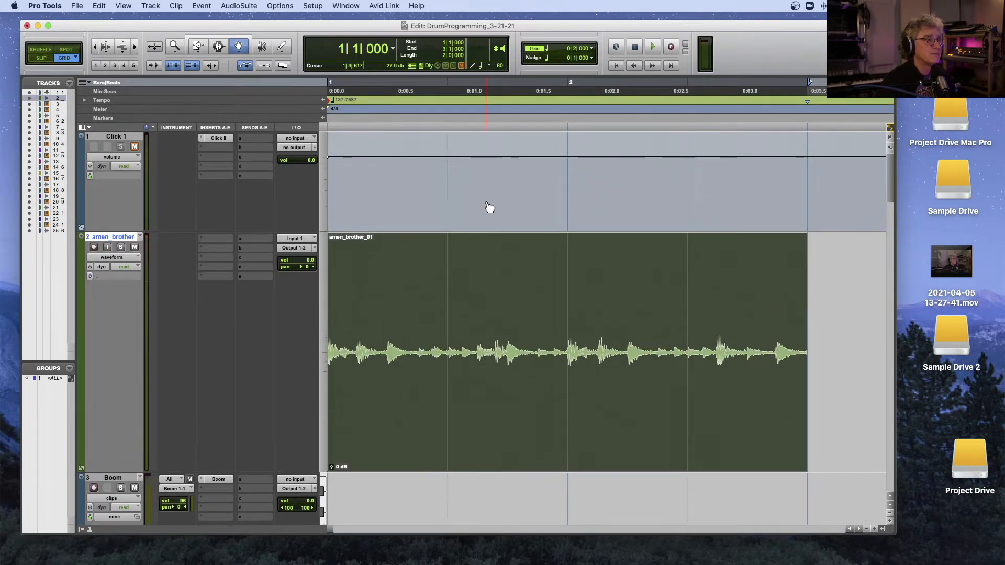
left_click(218, 47)
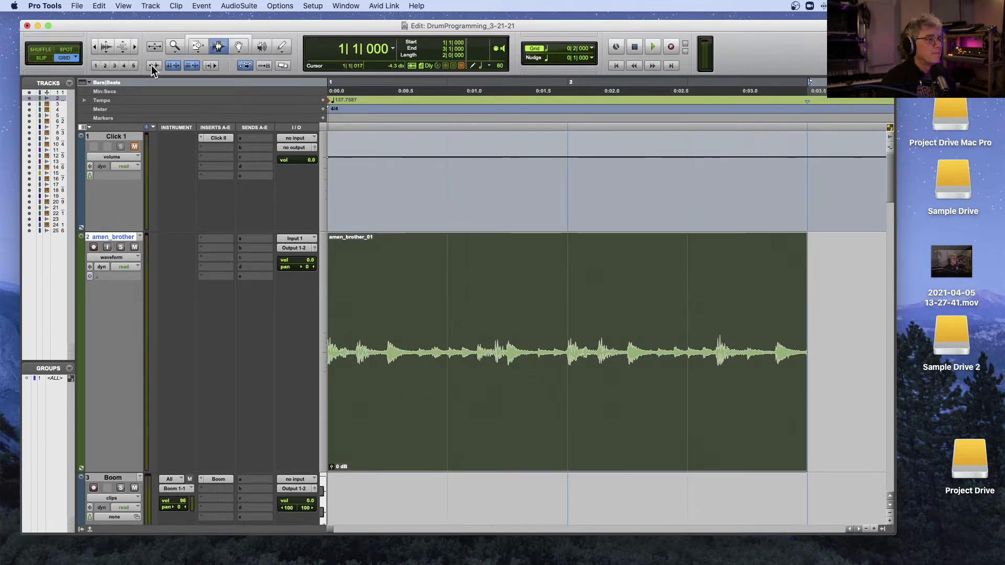
left_click(36, 61)
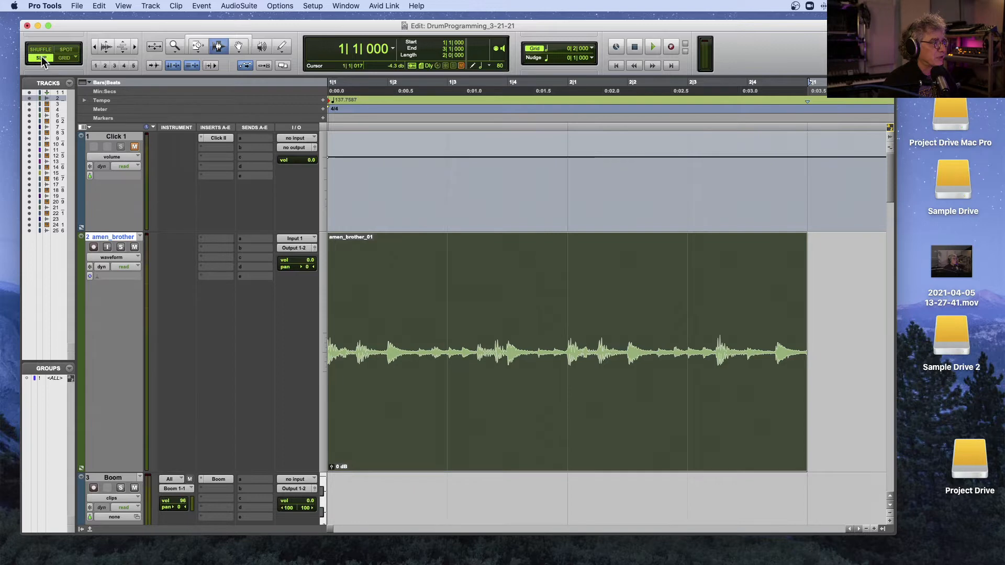
- Select short passages in the first bar of the amen_brother_01 clip and play them back
left_click(356, 340)
left_click_drag(355, 343, 410, 353)
key("space")
left_click_drag(419, 356, 440, 356)
left_click(435, 354)
key("space")
key("space")
key("space")
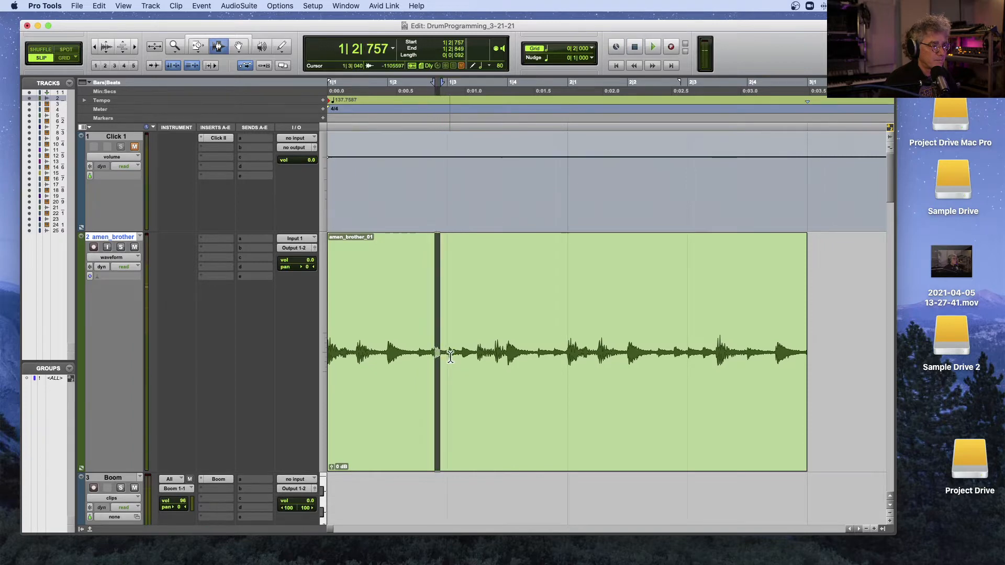
- Select the individual hits in the opening beats of amen_brother_01 one at a time and play them back
left_click_drag(350, 356, 314, 350)
key("space")
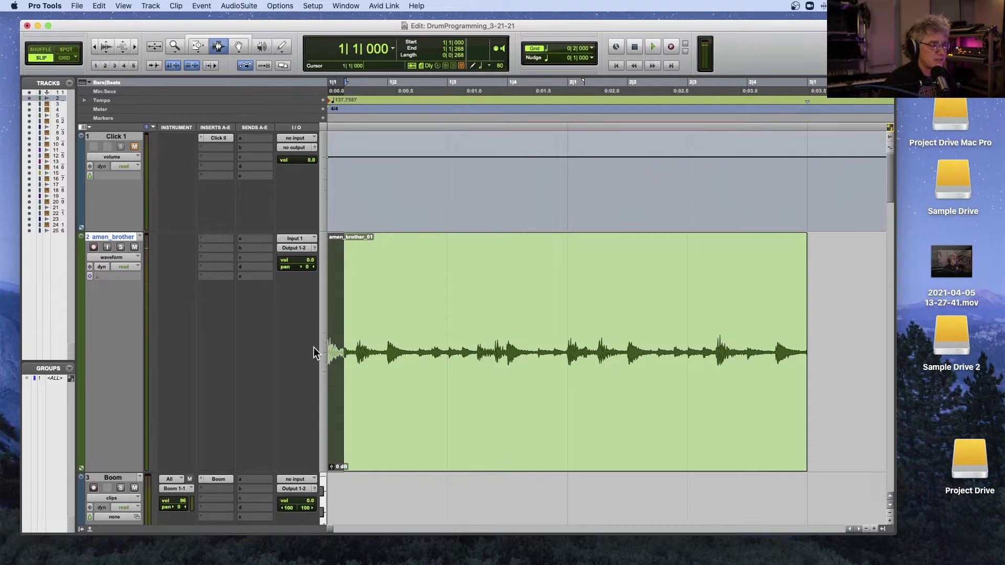
left_click(343, 353)
left_click_drag(339, 354, 349, 354)
key("space")
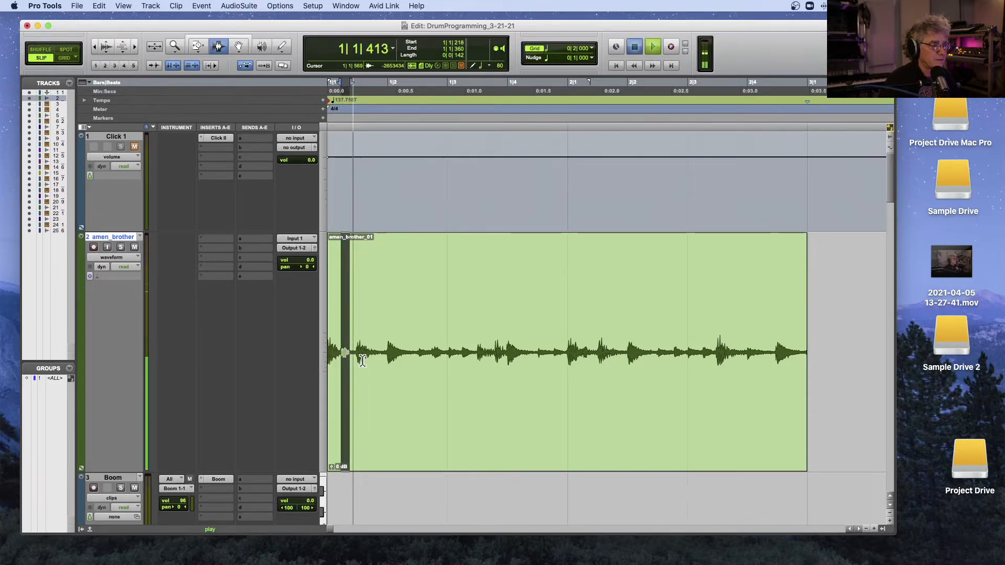
left_click_drag(357, 354, 384, 356)
key("space")
key("space")
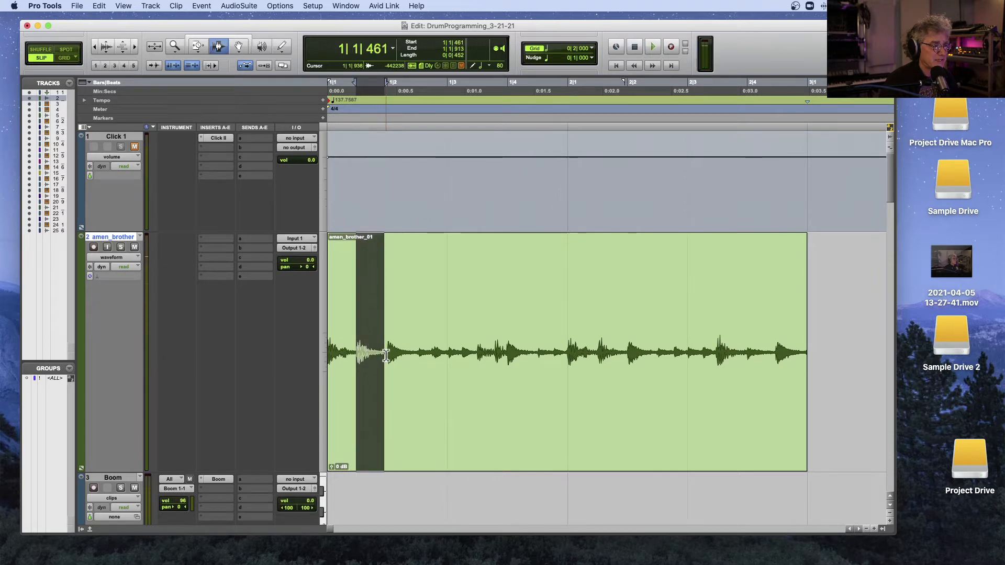
left_click_drag(387, 355, 406, 355)
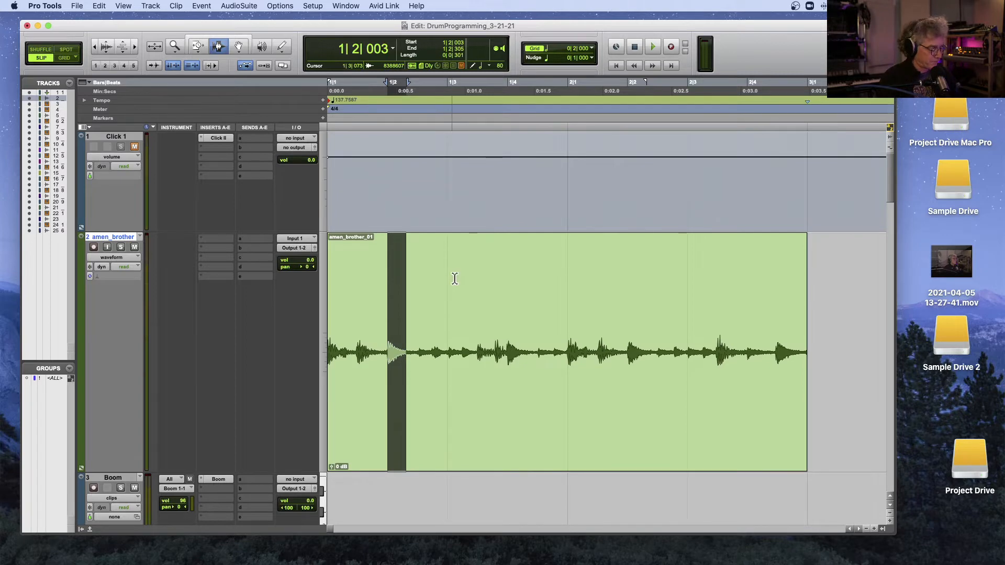
- Examine the waveform close up around the hit near 1|1|483 to judge where it falls against the beat
key("super+bracketright")
key("super+bracketright")
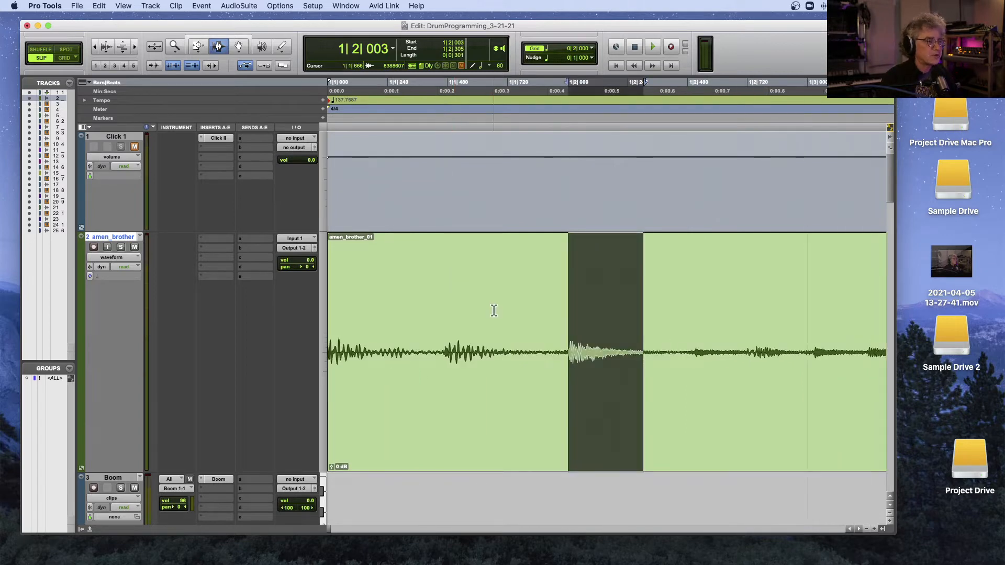
left_click(446, 354)
key("super+bracketright")
key("super+bracketright")
key("super+bracketright")
key("super+bracketright")
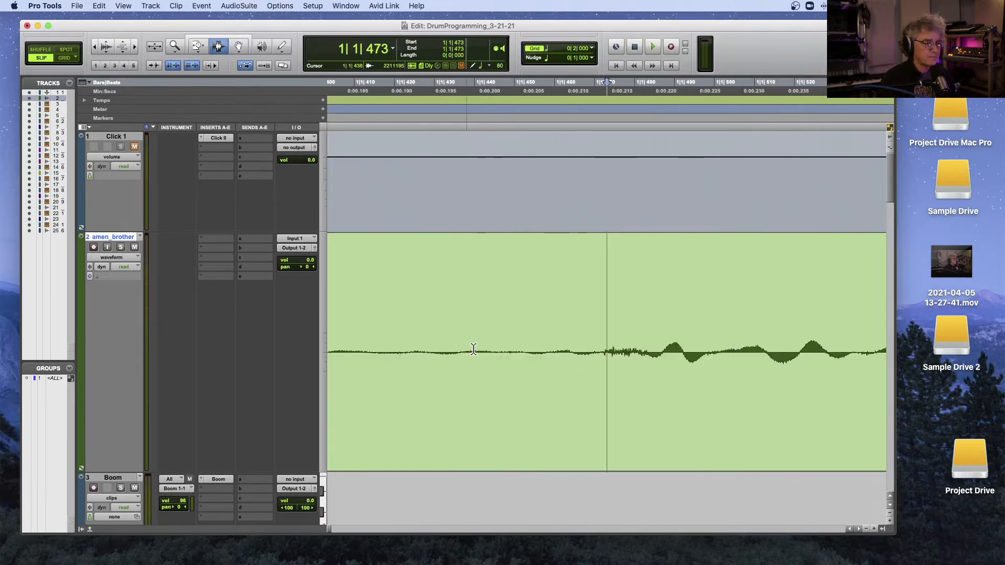
left_click(646, 355)
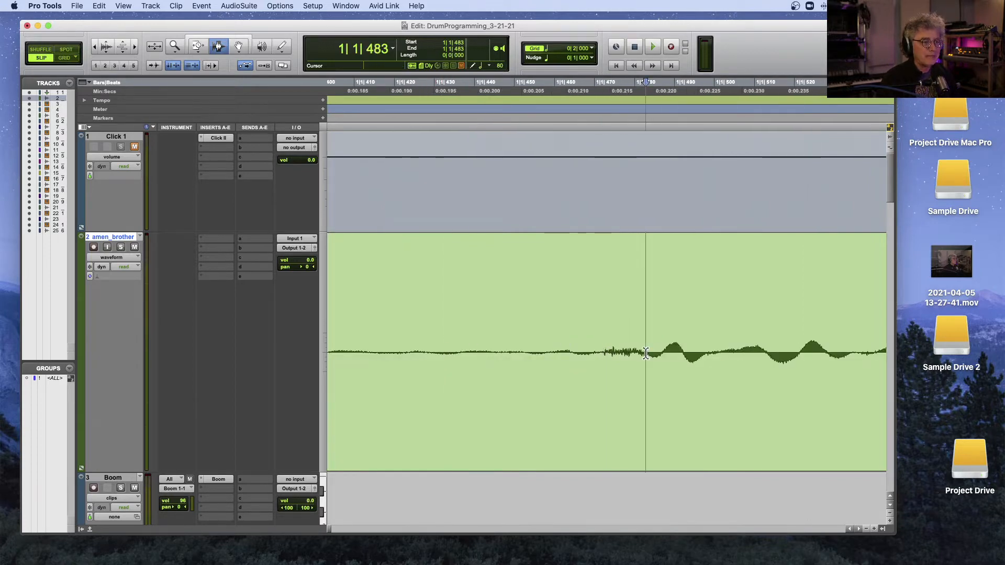
key("super+bracketleft")
key("super+bracketleft")
key("super+bracketleft")
key("super+bracketleft")
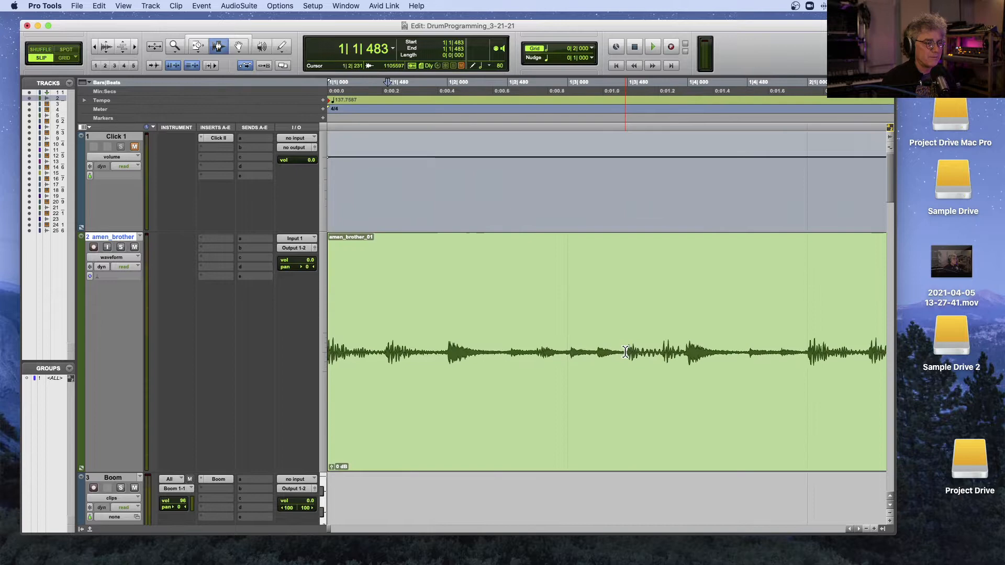
key("super+bracketright")
key("super+bracketright")
key("super+bracketleft")
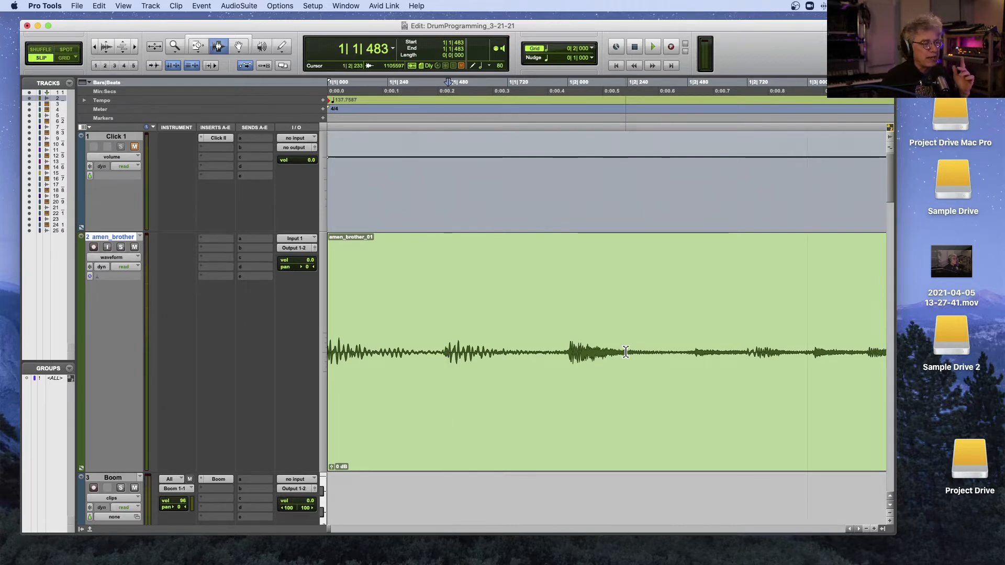
- Enlarge the waveform display vertically, select the beat 2 hit from 1|2|003 to 1|2|432 and play it back
scroll(626, 352, "right", 5)
left_click(471, 352)
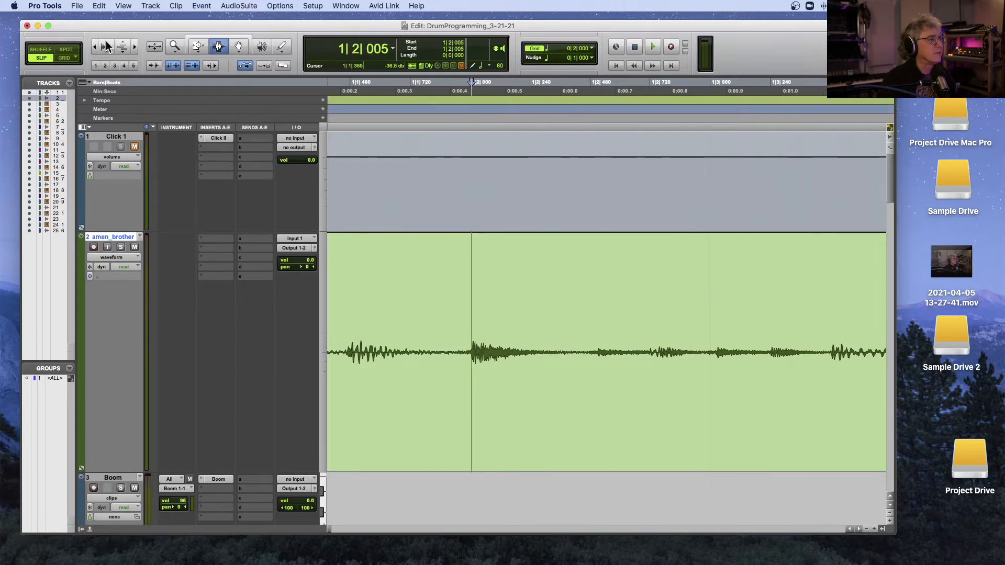
left_click(106, 46)
left_click(473, 328)
left_click(473, 327)
left_click_drag(471, 330, 583, 337)
key("space")
key("space")
key("space")
key("space")
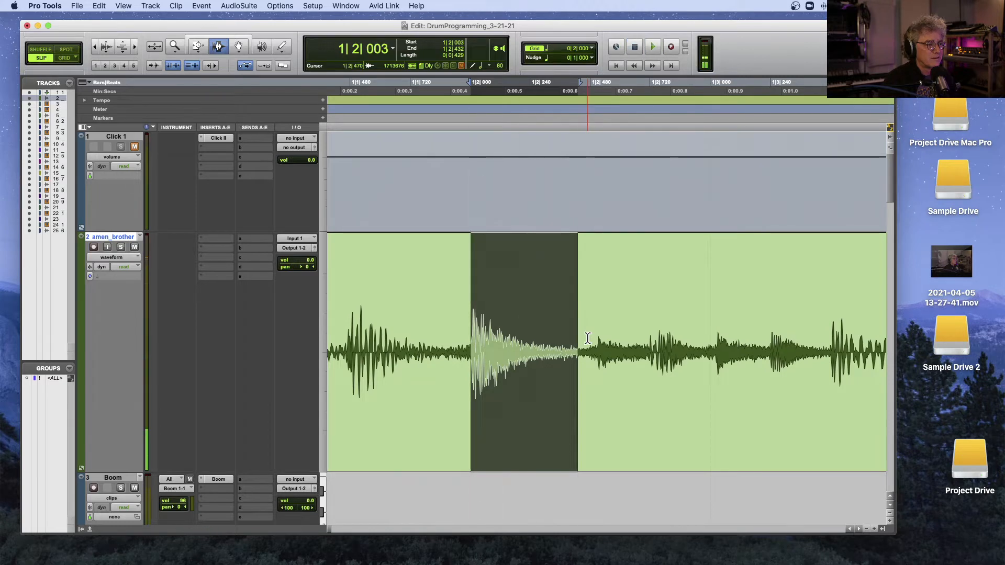
- Play the loop from its start and from the soft hit after it, placing the cursor at 1|1|211
scroll(557, 337, "right", 2)
scroll(512, 344, "left", 5)
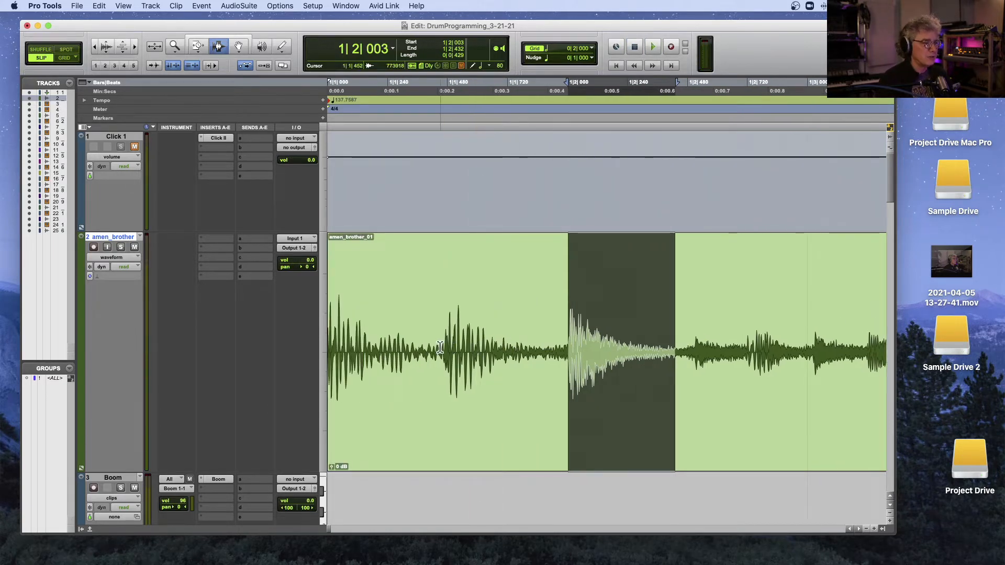
left_click(457, 344)
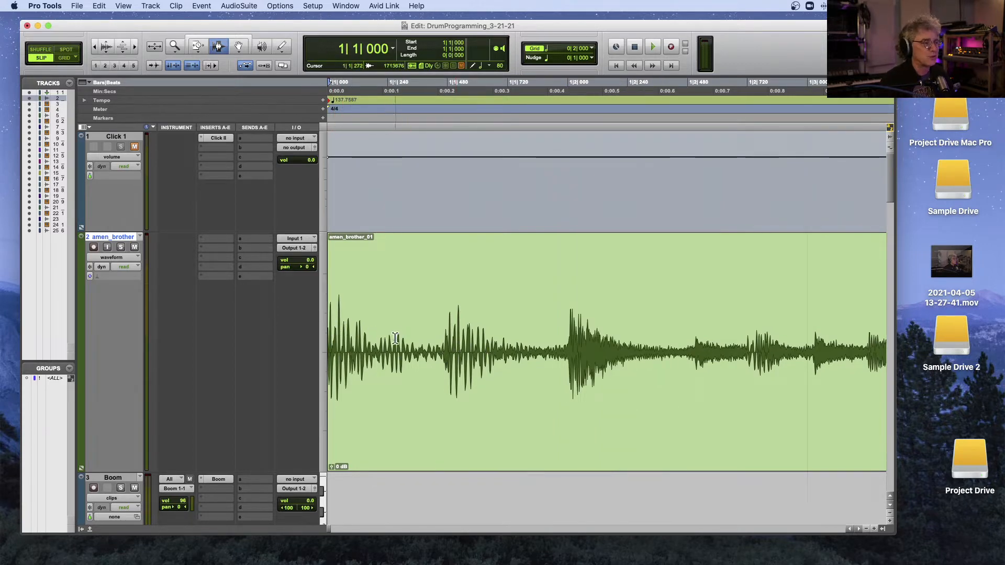
key("space")
key("space")
left_click(380, 347)
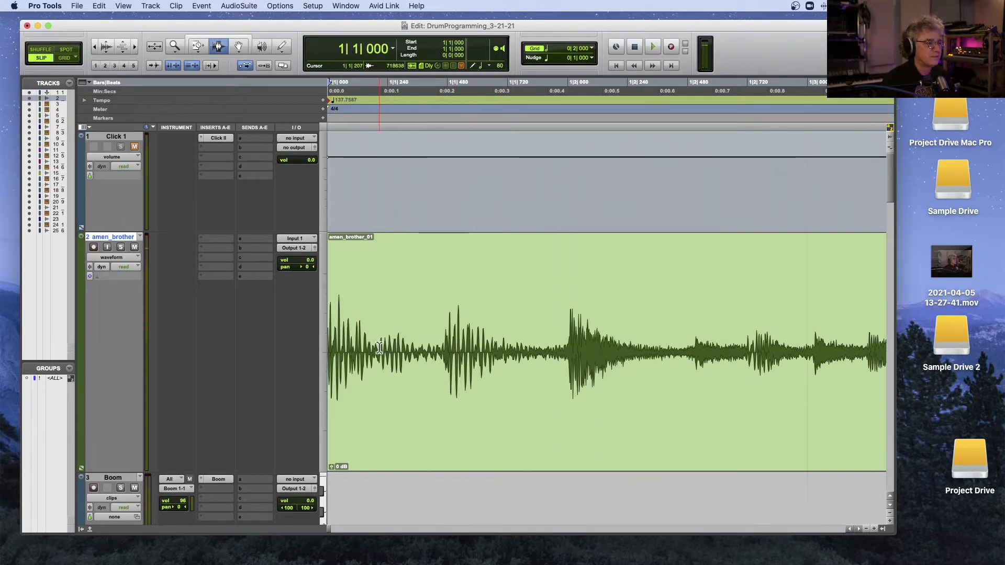
key("space")
key("space")
key("space")
key("space")
left_click(381, 347)
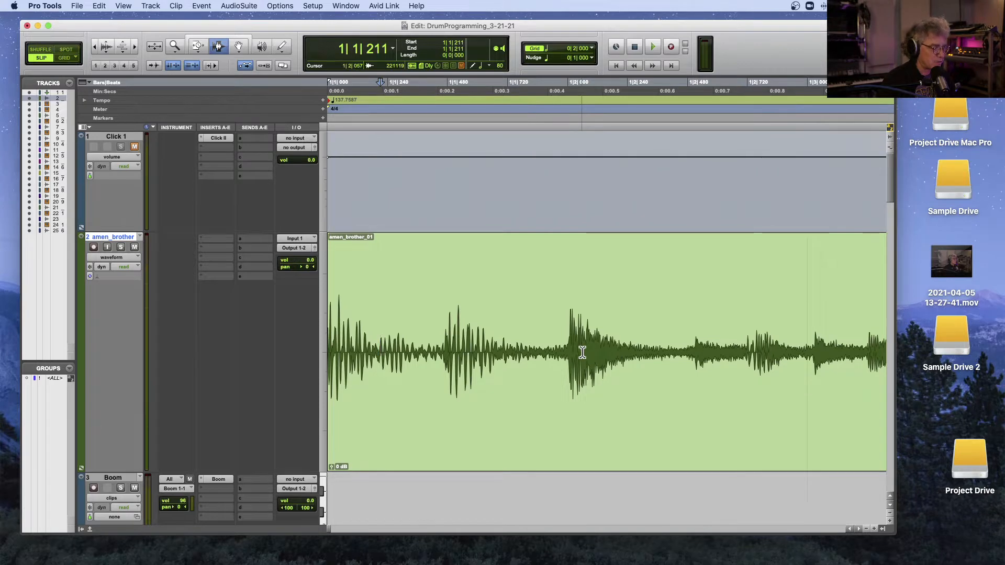
- Place the cursor at the soft hit's onset at 1|1|210 and split the amen_brother_01 clip there
key("super+bracketright")
key("super+bracketright")
key("super+bracketright")
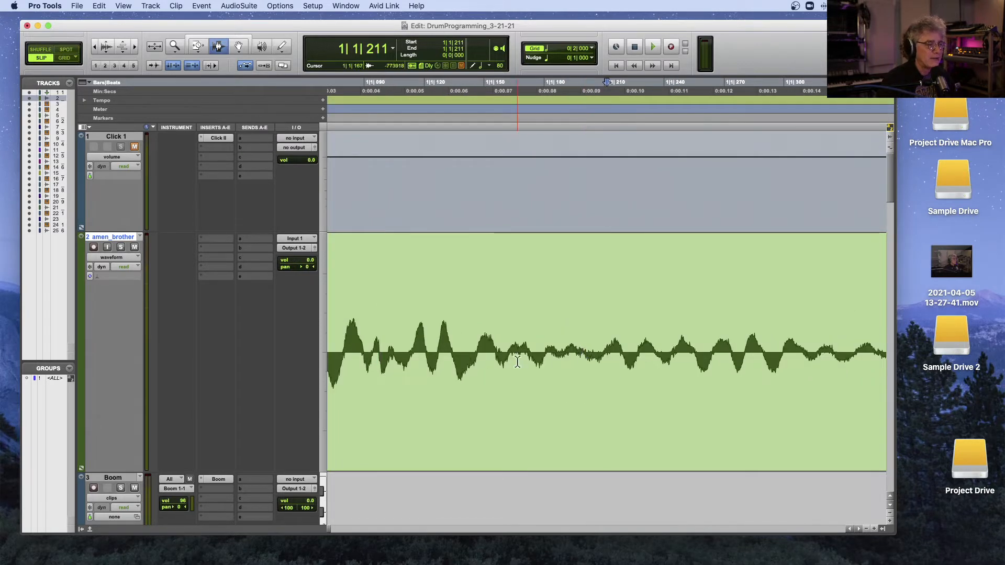
key("super+bracketright")
key("super+bracketright")
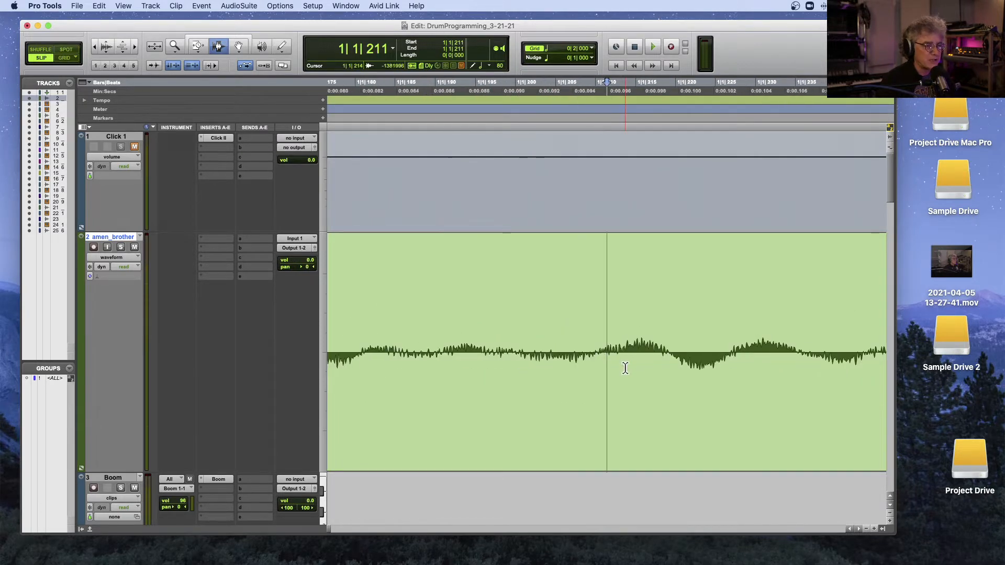
key("super+bracketleft")
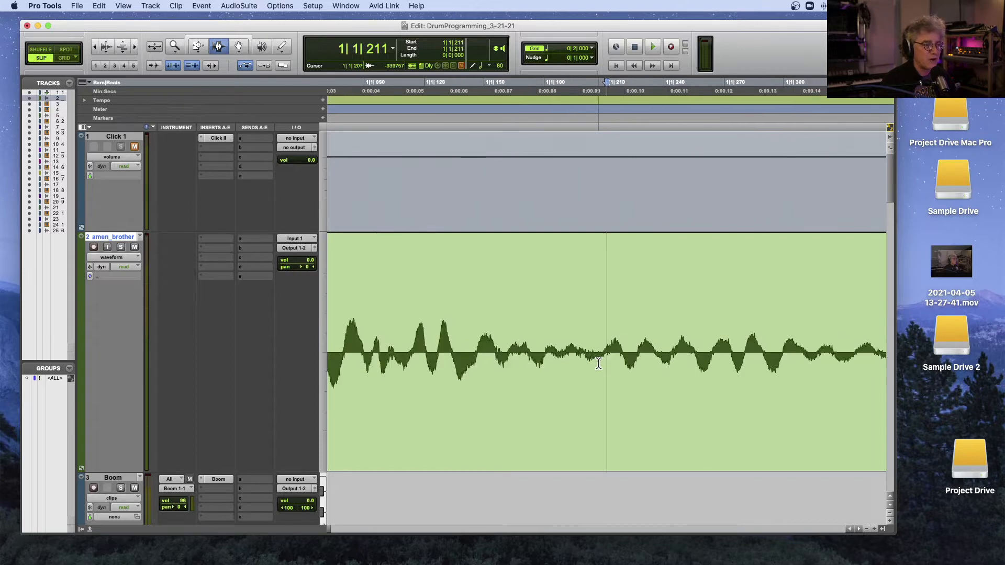
key("super+bracketright")
left_click(597, 365)
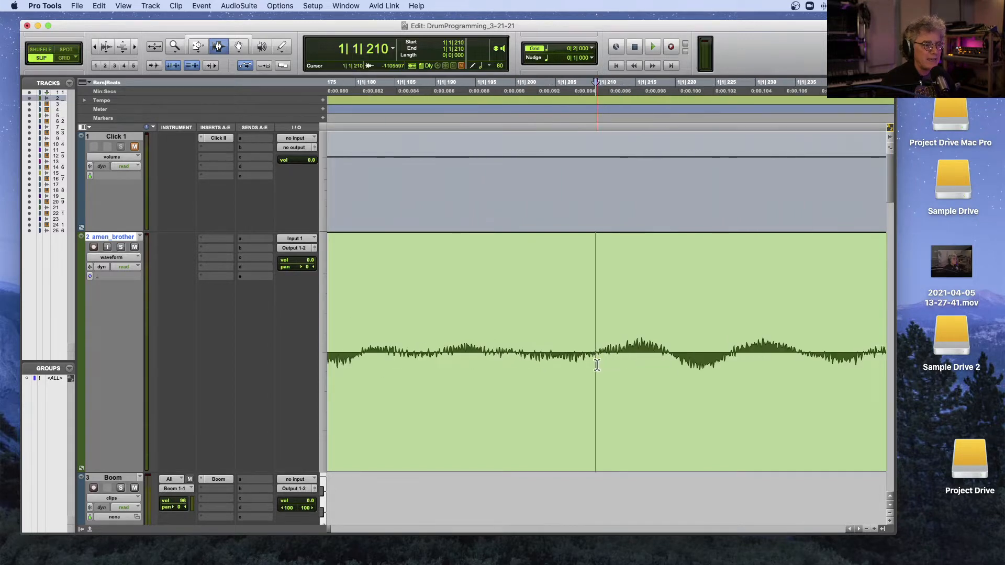
key("super+bracketleft")
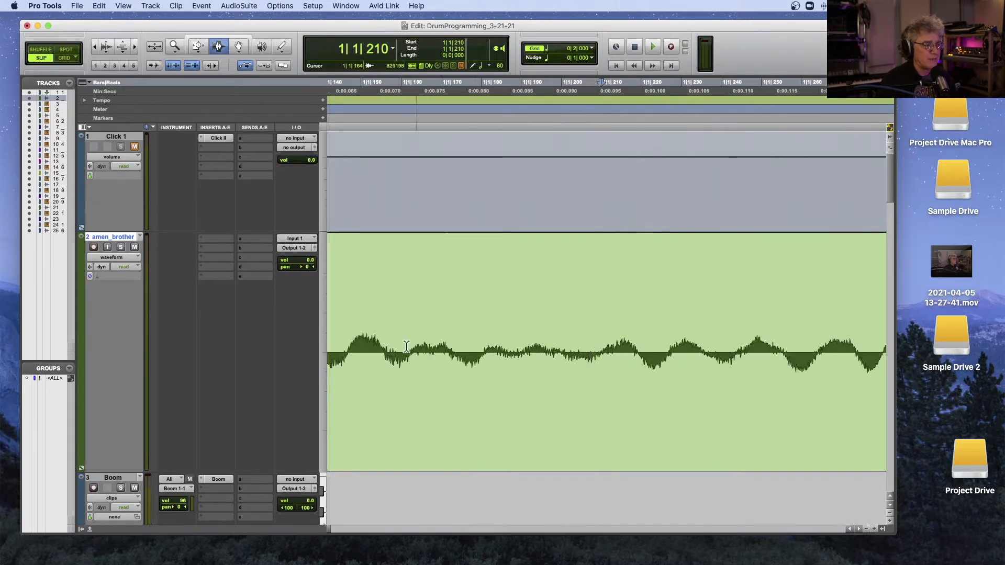
key("super+bracketright")
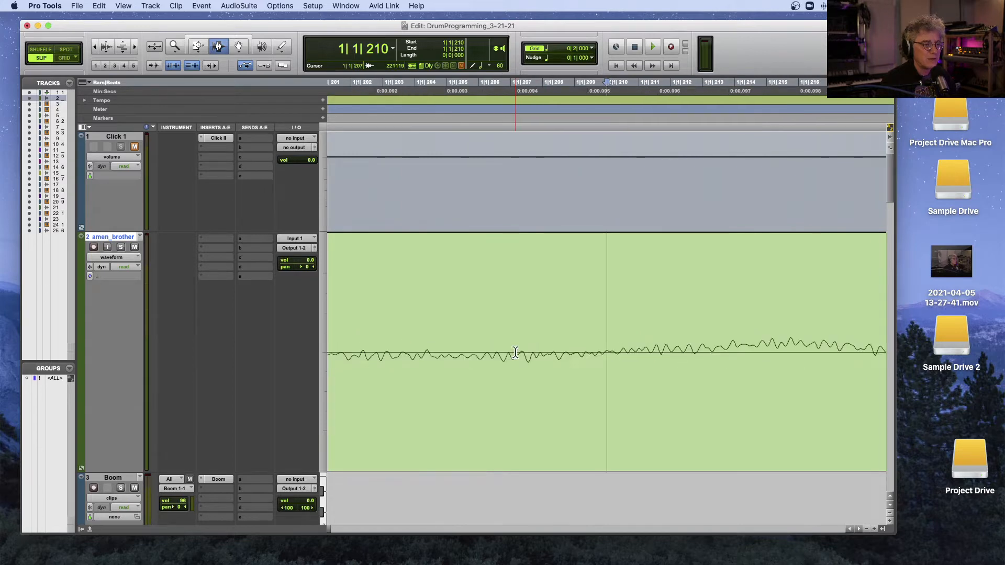
key("super+bracketleft")
key("super+bracketleft")
key("super+bracketleft")
key("super+bracketleft")
key("super+bracketleft")
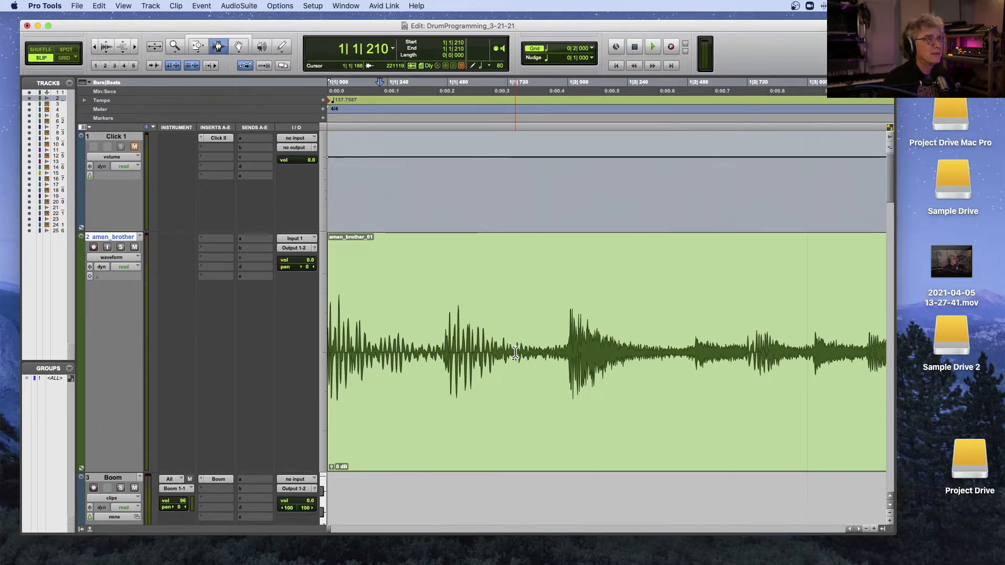
key("super+e")
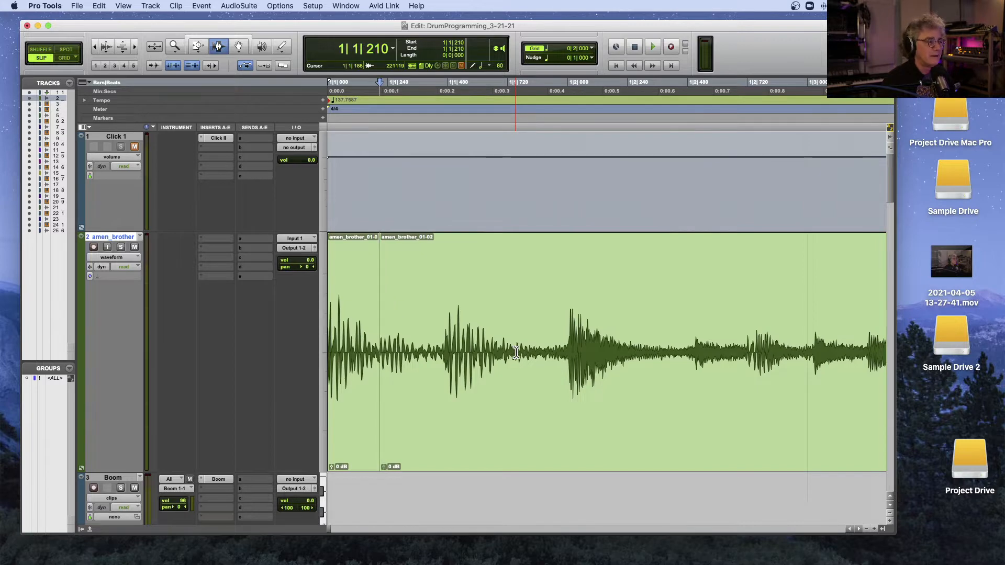
- Split the loop at the onsets of the following three hits, at 1|1|469, 1|2|001 and 1|2|510
left_click(444, 353)
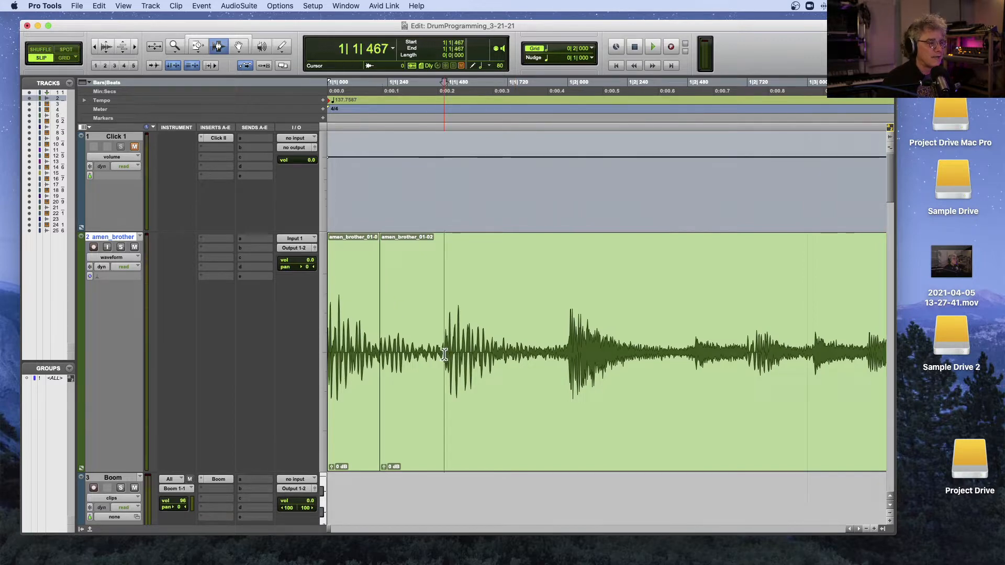
key("super+e")
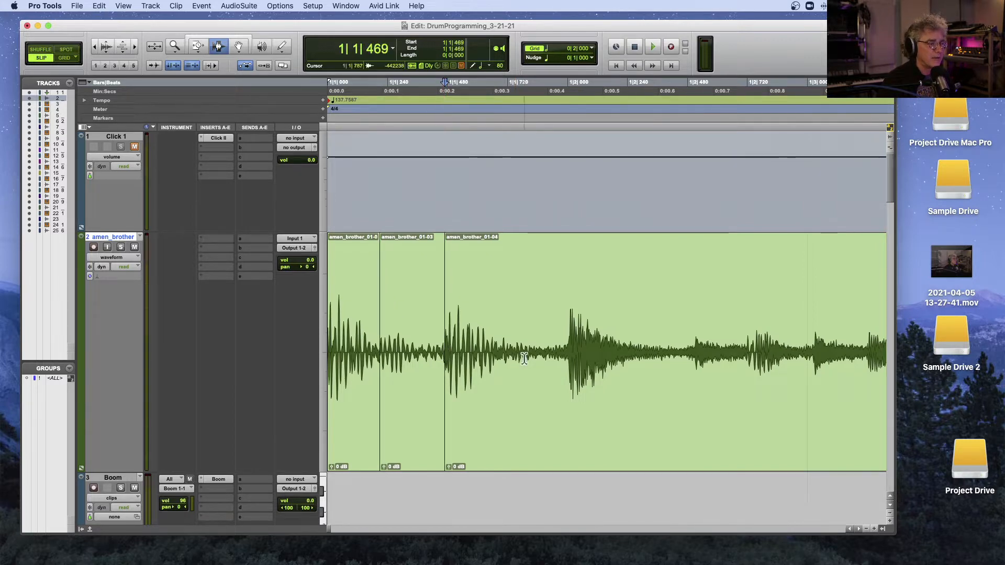
left_click(567, 351)
key("super+e")
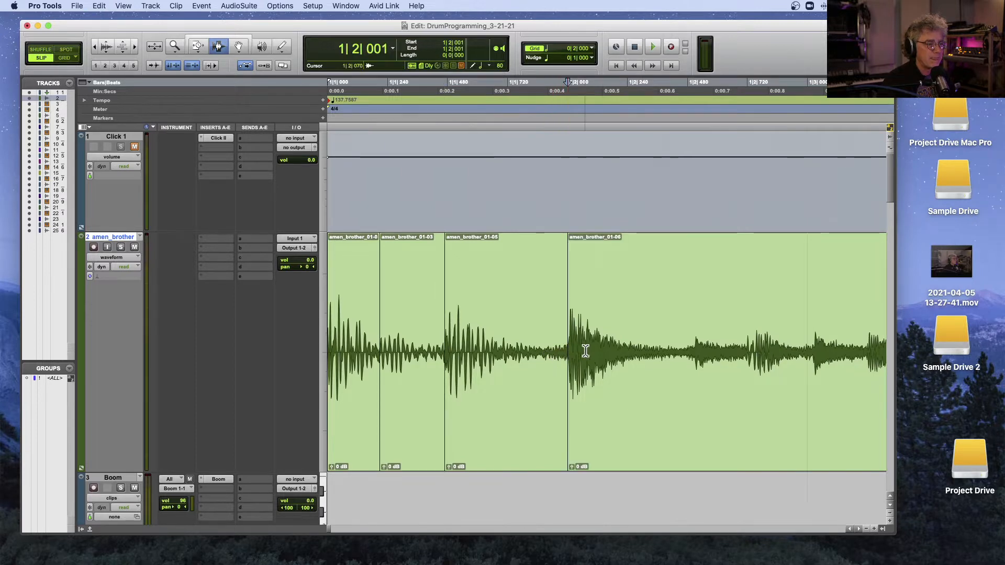
left_click(695, 349)
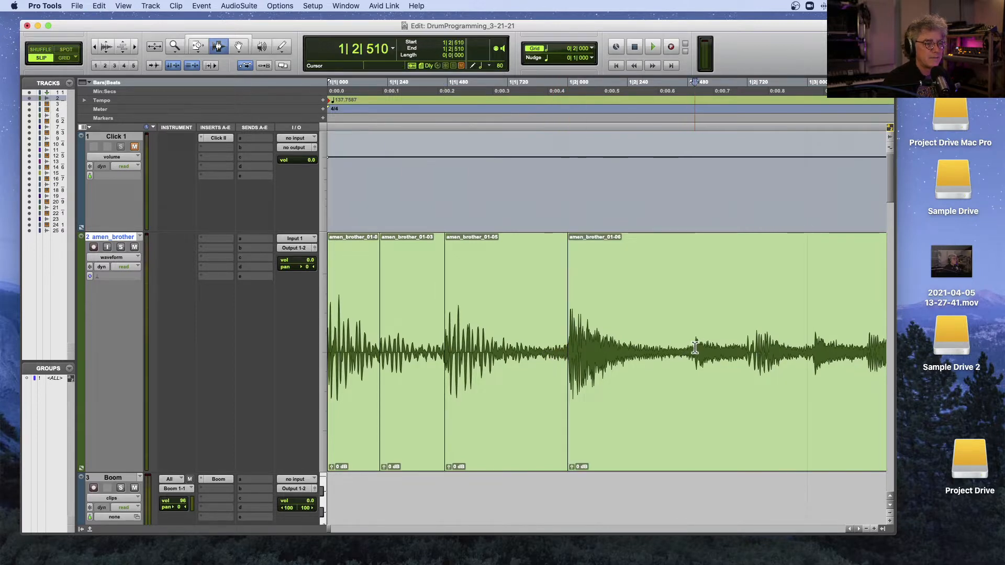
key("super+e")
- Play back from several cursor points between 1|2|717 and 1|2|746 to locate the onset of that hit
left_click(754, 346)
left_click(744, 345)
left_click(747, 346)
left_click(747, 347)
key("space")
key("space")
key("space")
key("space")
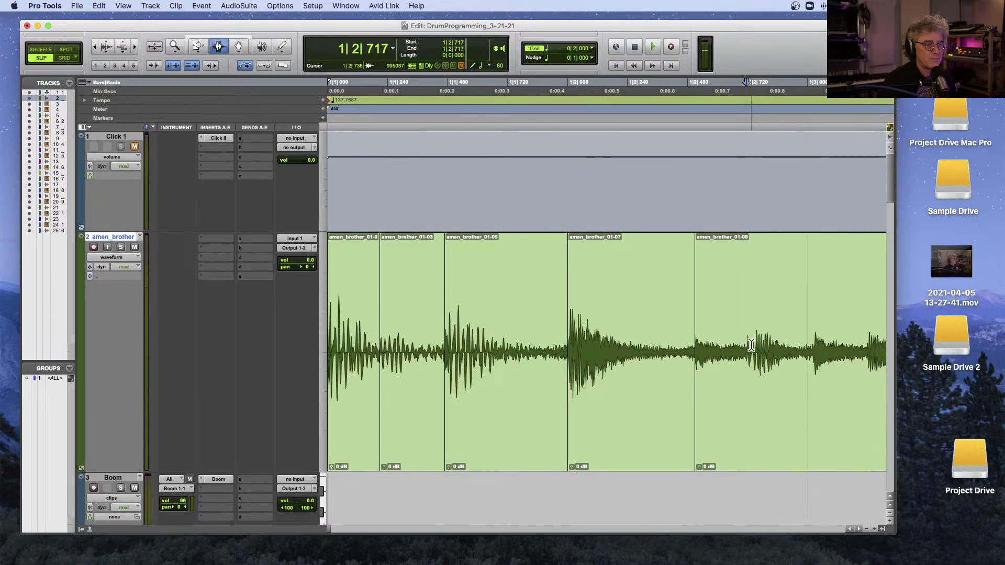
left_click(754, 346)
key("space")
key("space")
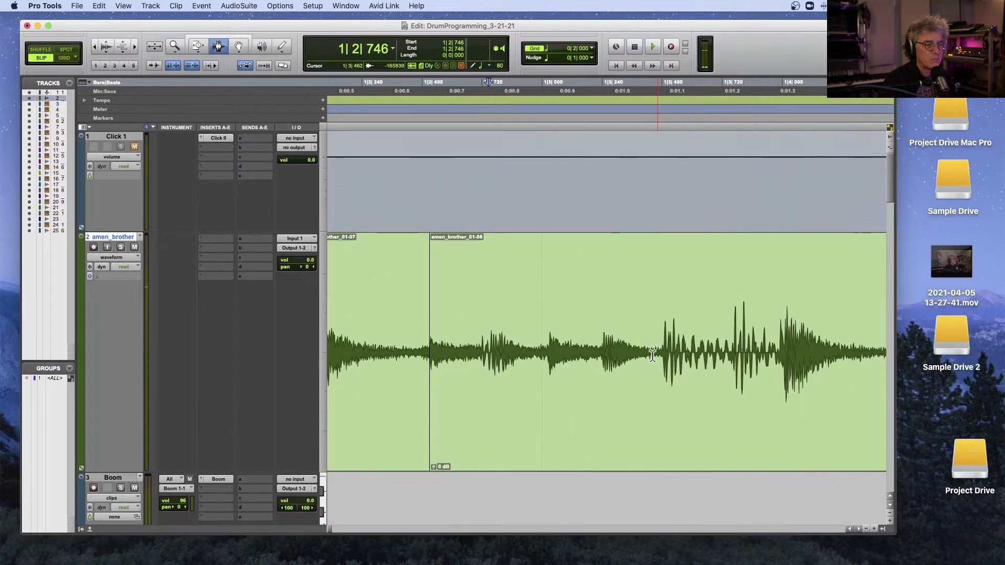
- Split the loop at the onsets of the next four hits, ending with the one at 1|3|490
left_click(541, 349)
key("b")
left_click(610, 350)
key("b")
left_click(662, 351)
key("b")
left_click(724, 348)
key("b")
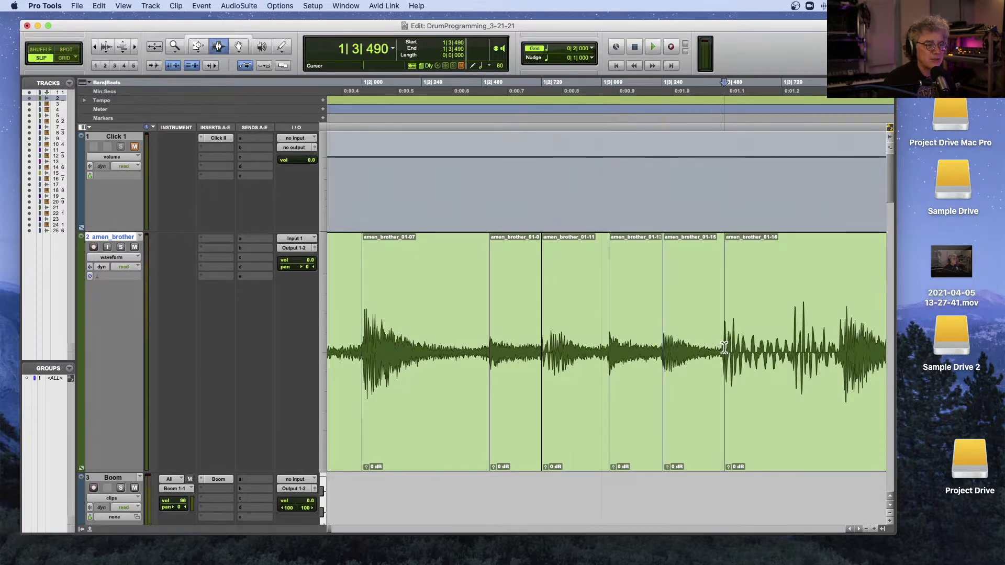
- Correct the split before the kick in beat 3 so that it sits at the hit's true onset, 1|3|485
key("r")
key("r")
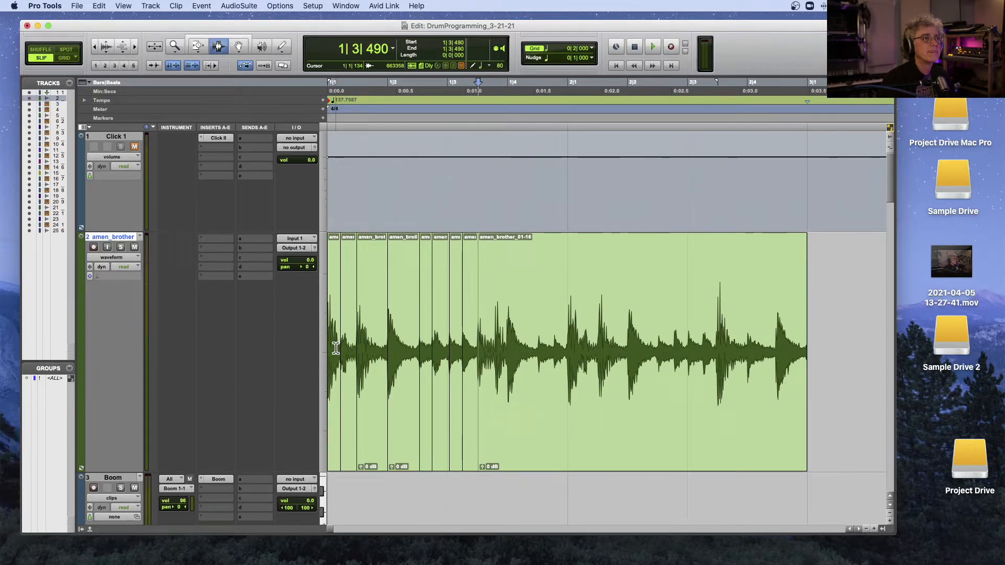
key("t")
key("t")
key("t")
key("t")
key("t")
key("t")
key("t")
key("t")
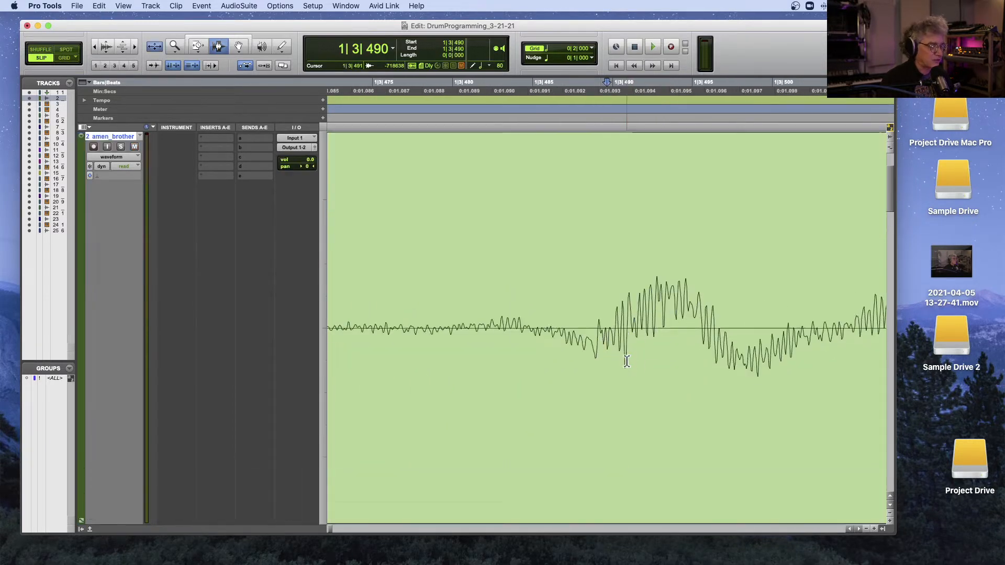
key("r")
key("r")
left_click(590, 360)
key("b")
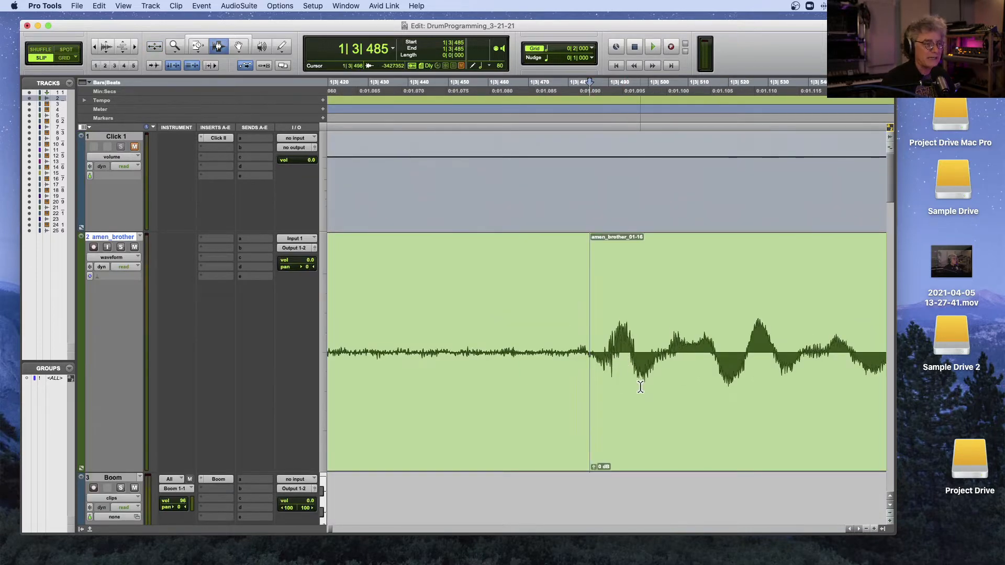
- Split the loop at the two hits following 1|3|485, the second one at 1|3|950
key("r")
key("r")
key("r")
key("r")
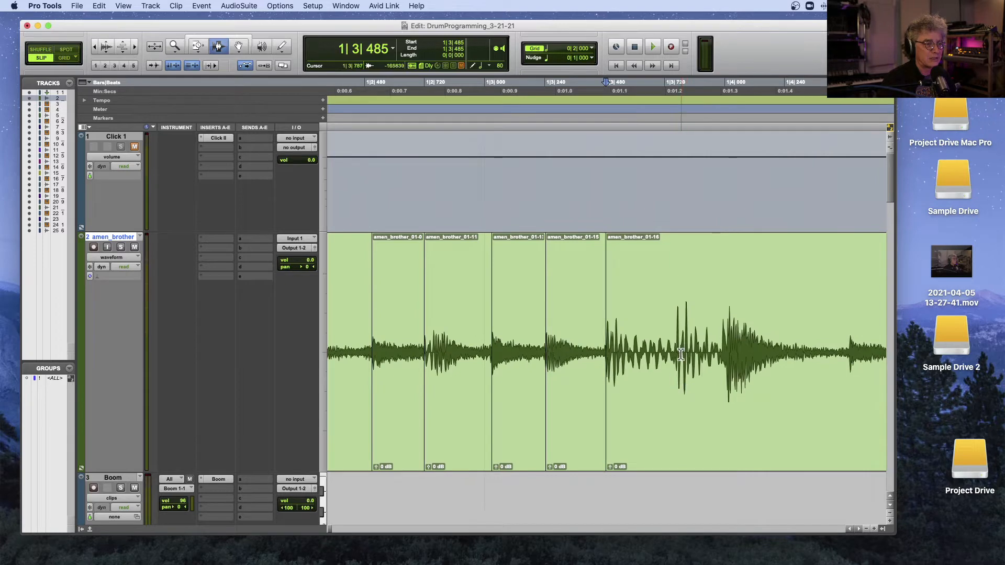
left_click(676, 355)
key("b")
left_click(720, 353)
key("b")
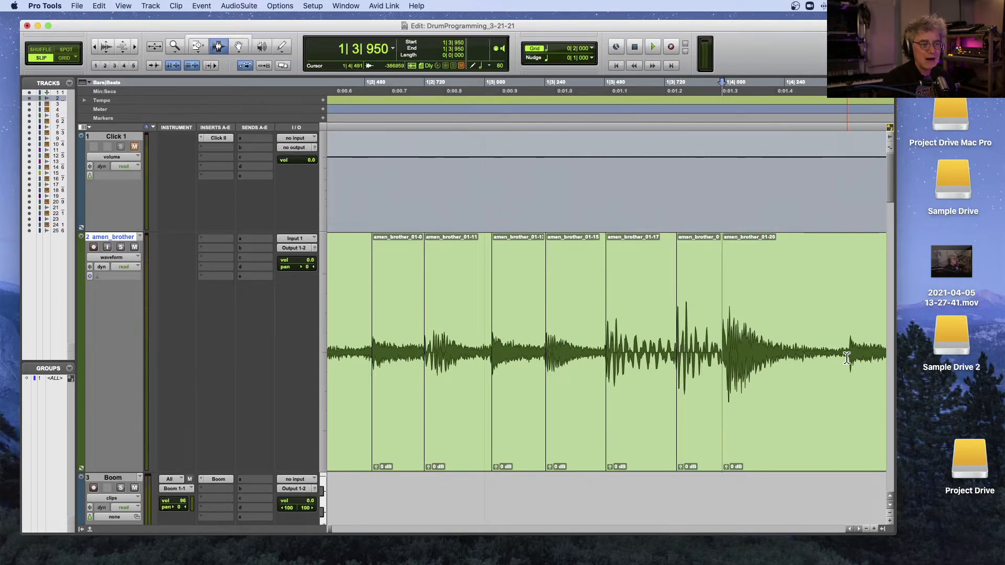
- Split the loop at the onsets of the next three hits, at 1|4|497, 1|4|754 and 2|1|008
left_click(847, 358)
key("b")
scroll(827, 361, "right", 3)
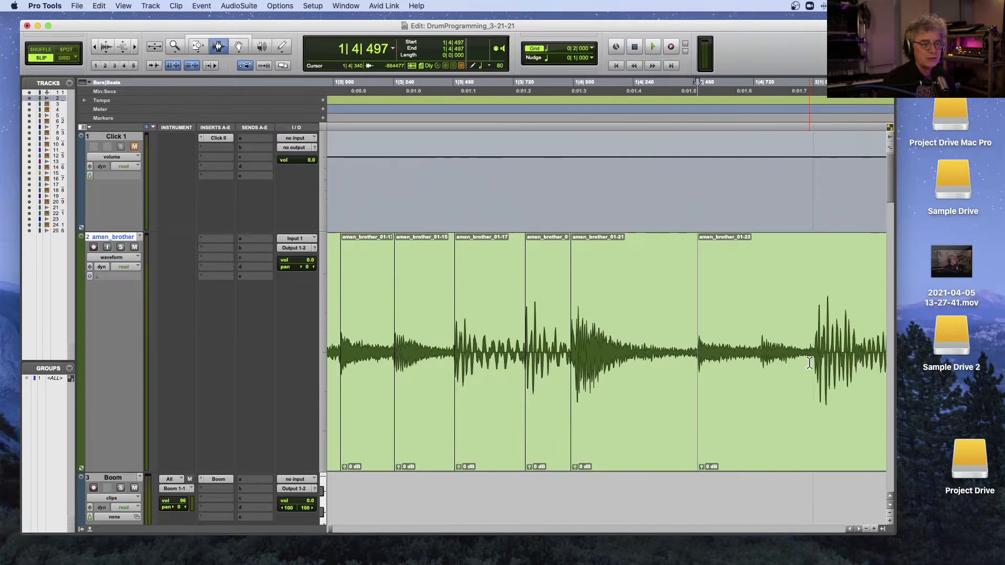
scroll(810, 363, "right", 1)
left_click(709, 354)
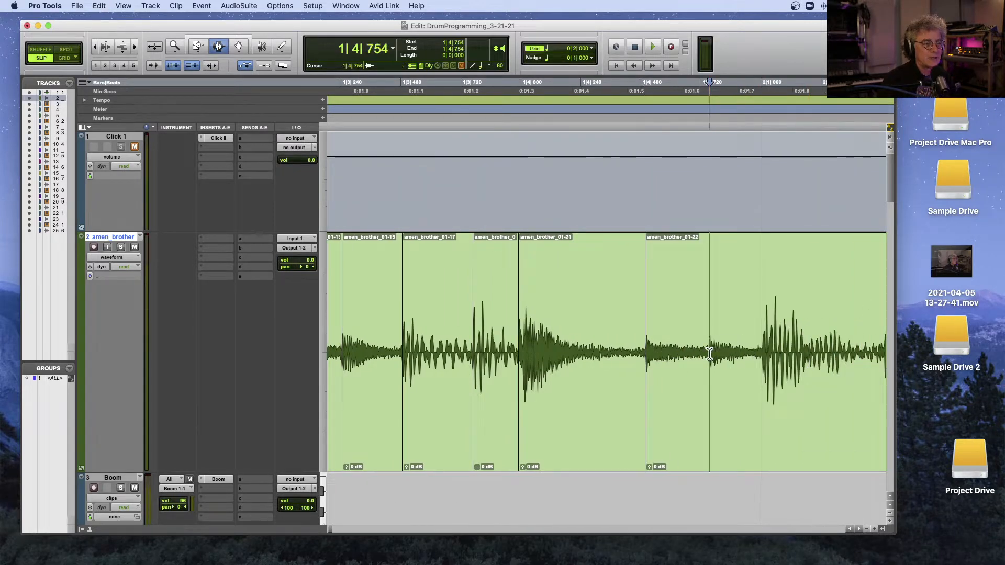
key("b")
left_click(763, 353)
key("b")
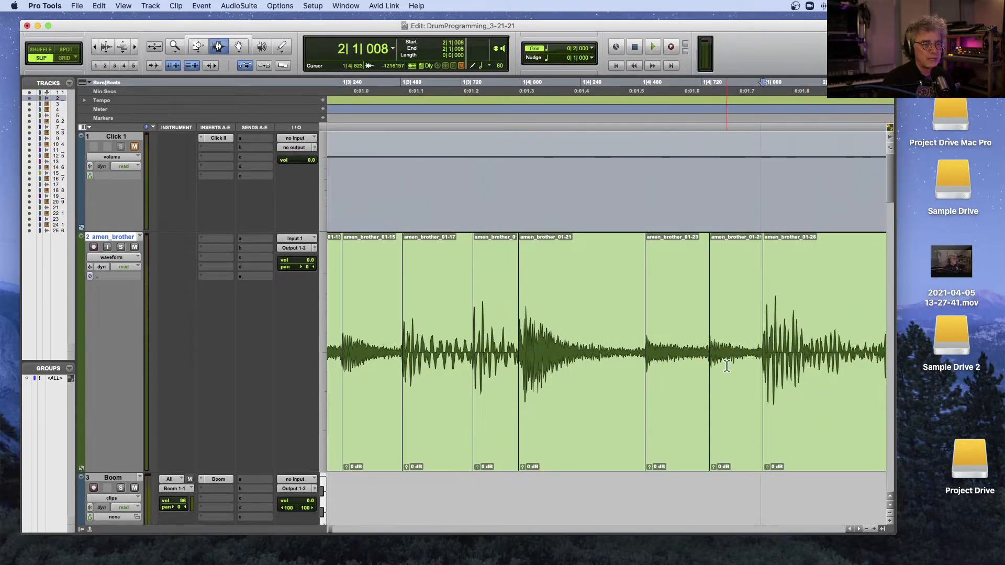
- Split the loop at the onsets of the three hits following 2|1|008, ending with the one at 2|2|503
scroll(727, 366, "right", 5)
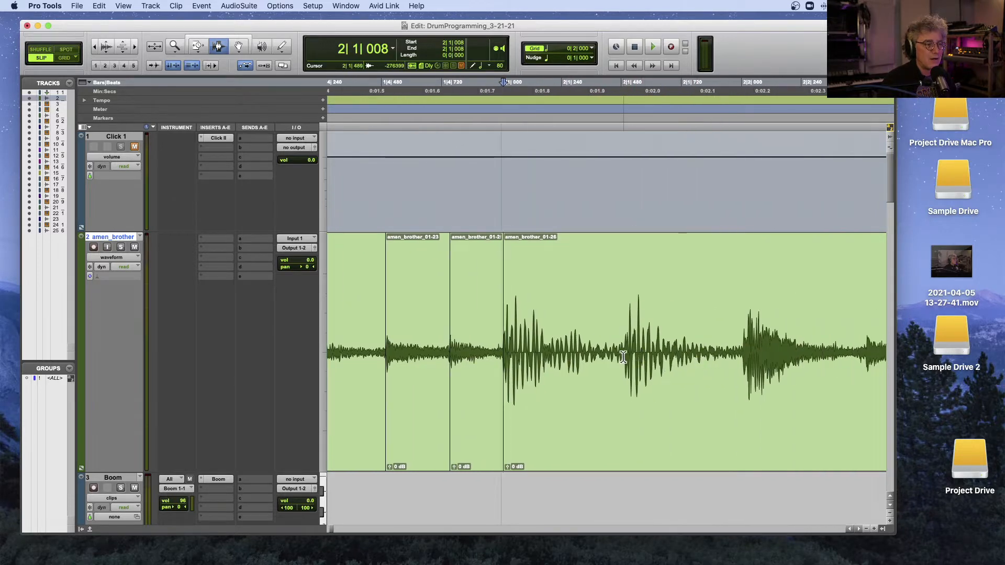
left_click(625, 356)
key("b")
left_click(744, 356)
key("b")
left_click(867, 356)
key("b")
- Split the loop at the two hits following 2|2|503, the second one at 2|3|014
scroll(816, 364, "right", 7)
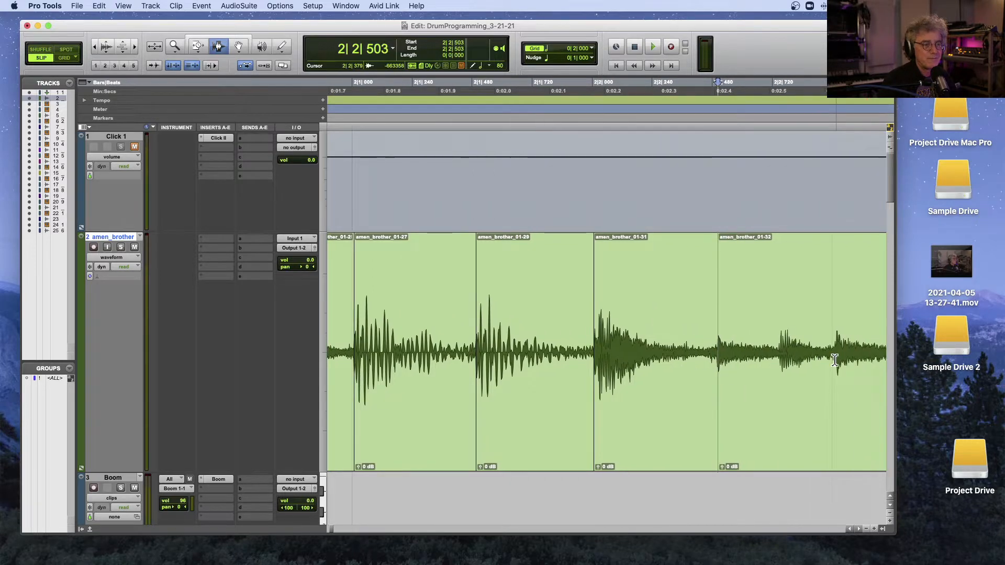
left_click(581, 358)
key("b")
left_click(636, 353)
key("b")
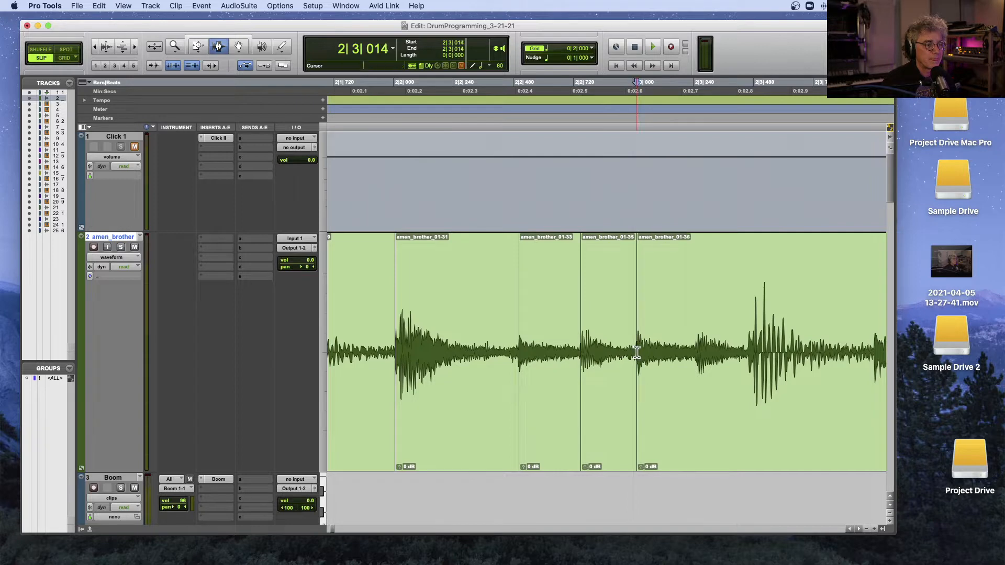
- Undo the last three splits, from the one at 2|3|014 back to the one at 2|2|503
key("super+z")
key("super+z")
key("super+z")
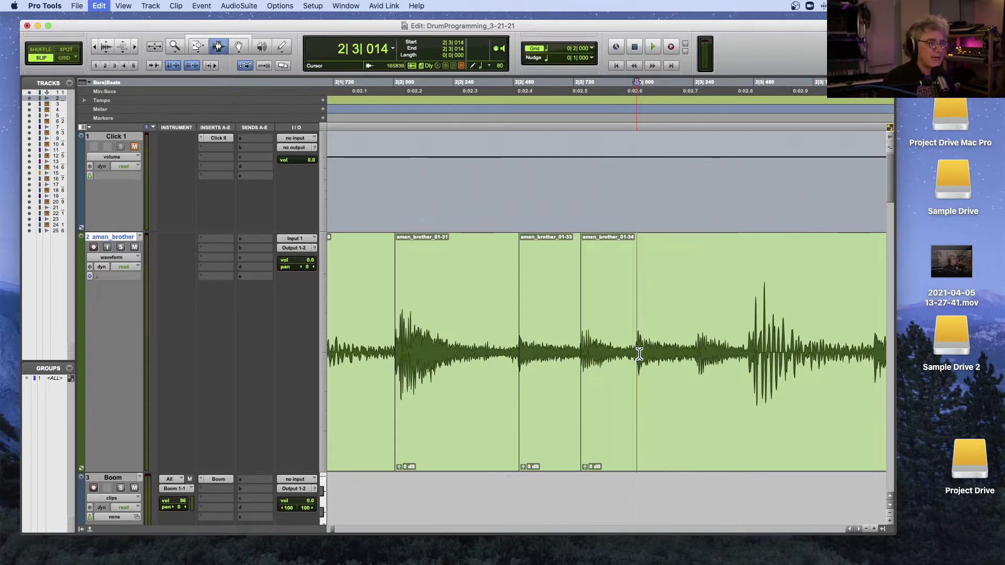
scroll(575, 386, "left", 6)
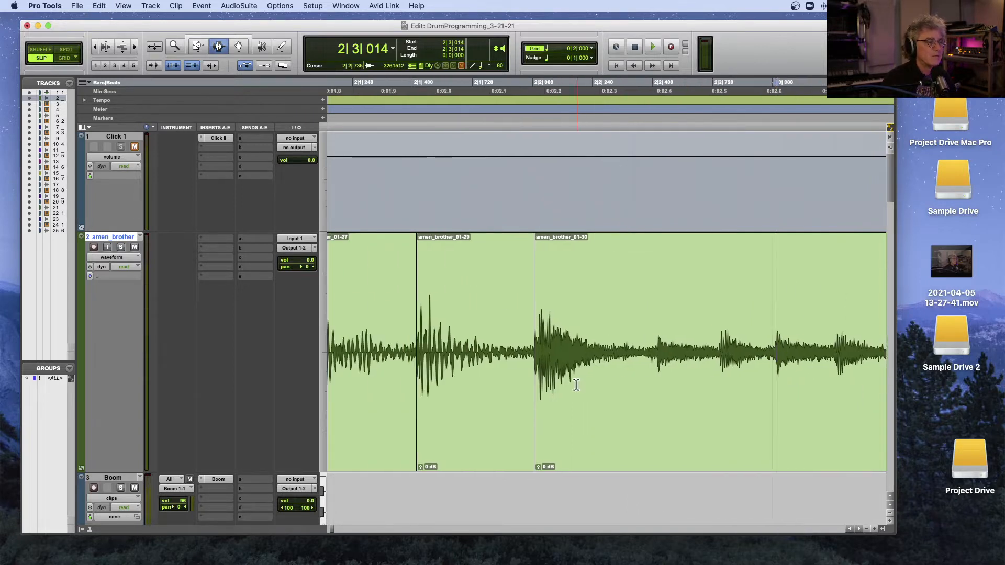
key("super+z")
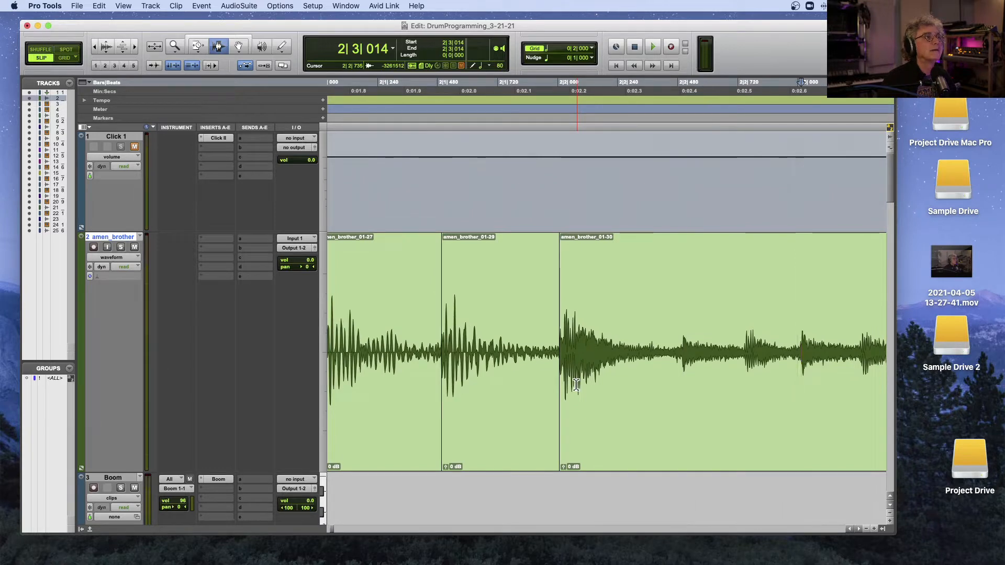
key("super+shift+z")
key("super+shift+z")
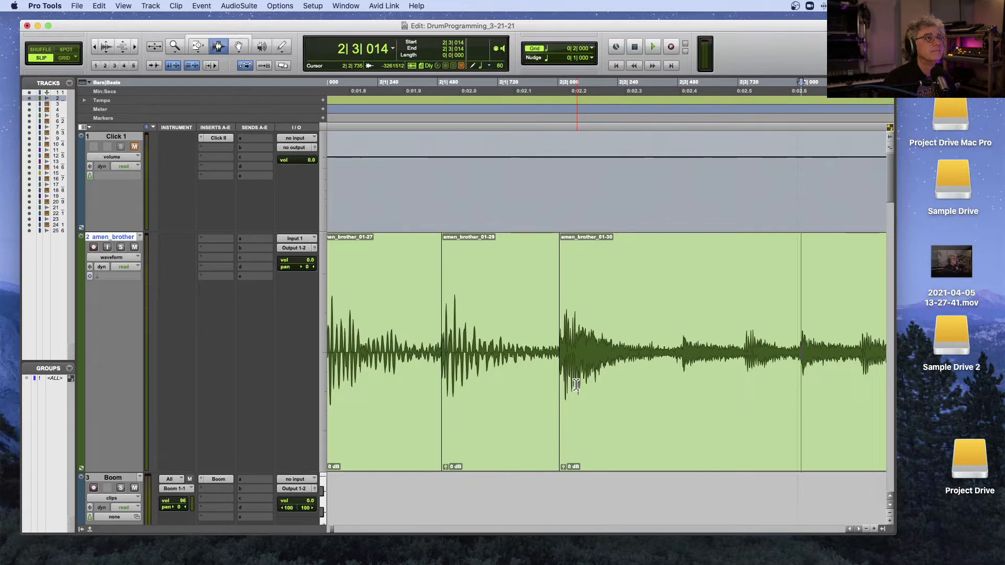
- Select the first two clips of the loop and rejoin them with Heal Separation
scroll(576, 385, "left", 10)
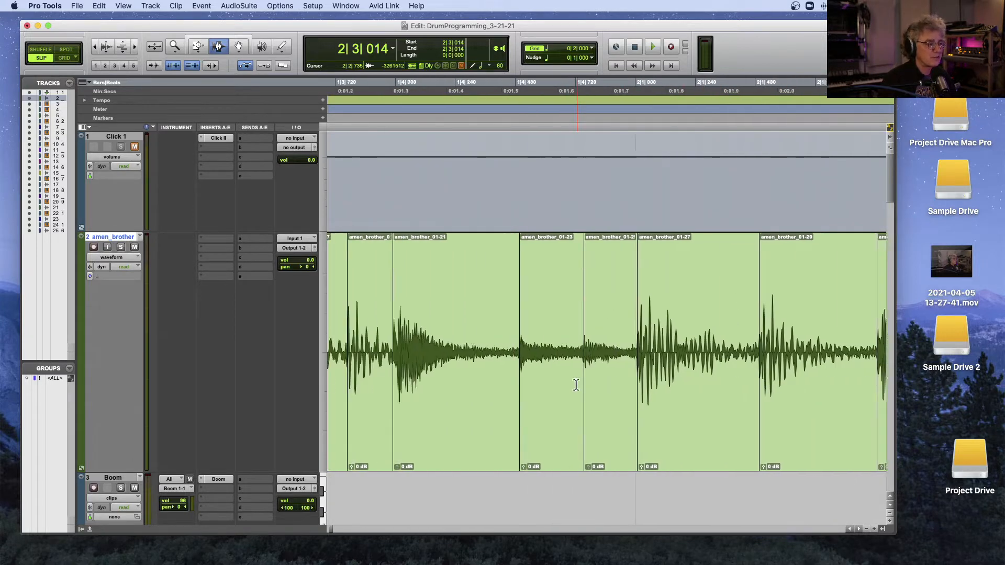
scroll(576, 385, "left", 4)
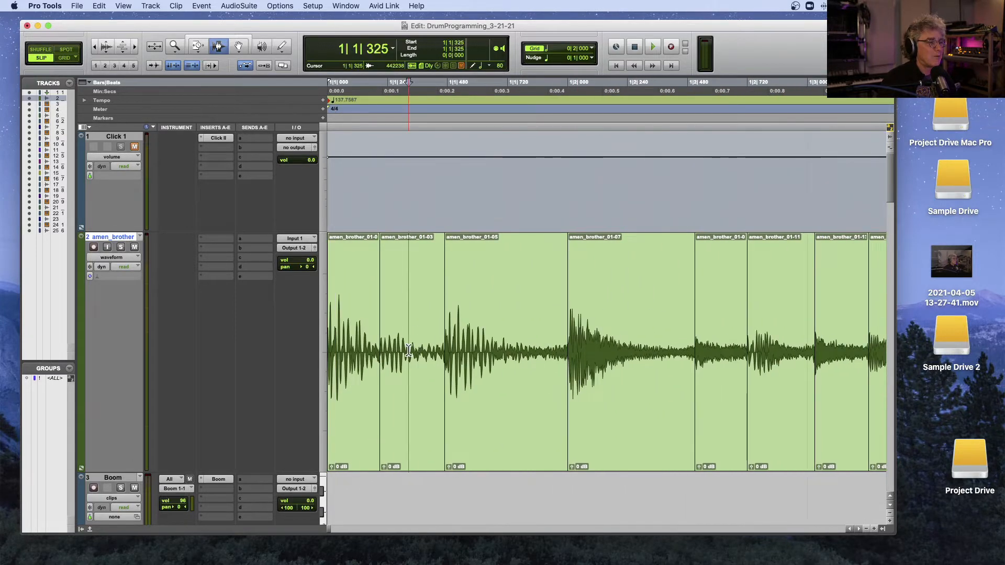
double_click(408, 351)
double_click(359, 349, "shift")
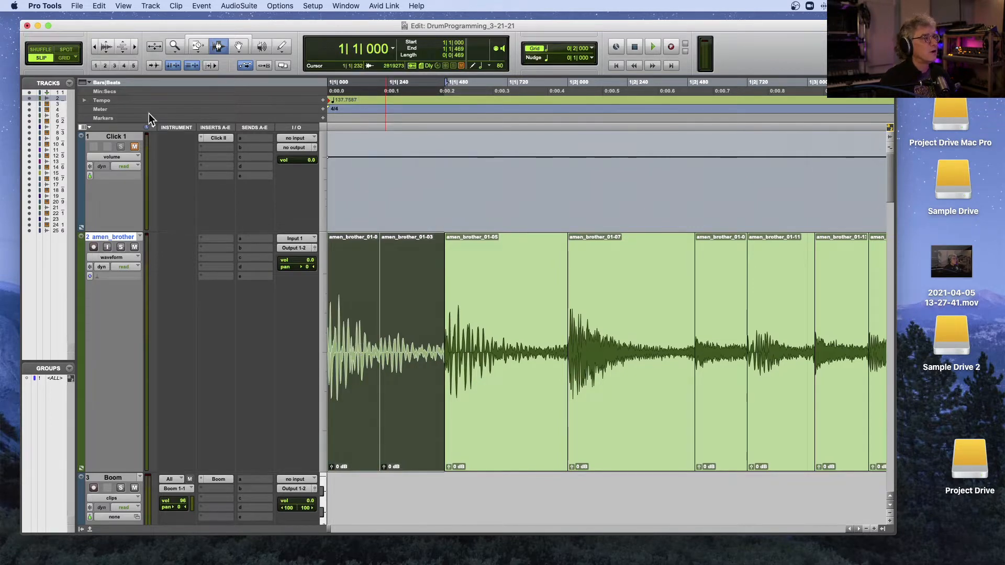
left_click(102, 6)
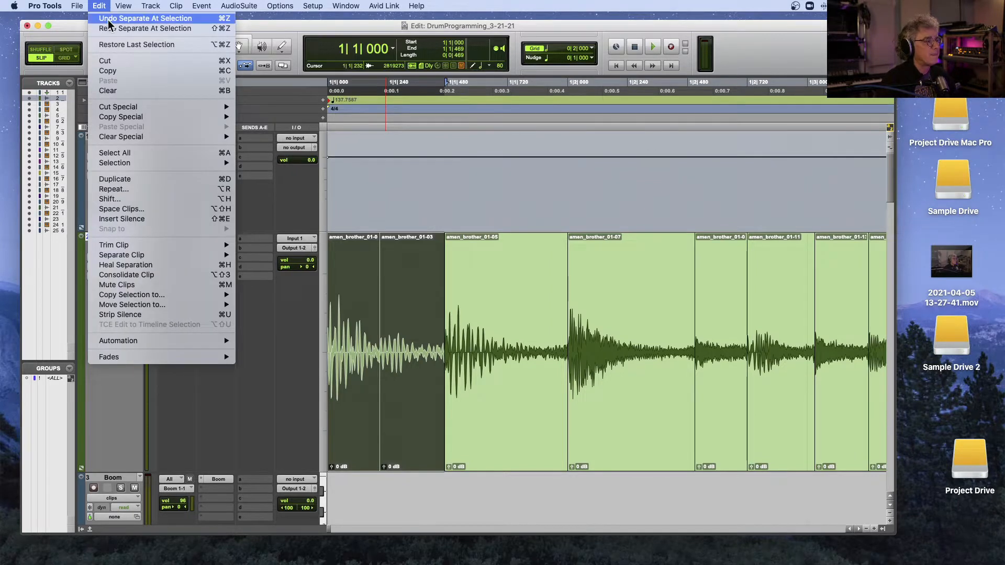
left_click(167, 267)
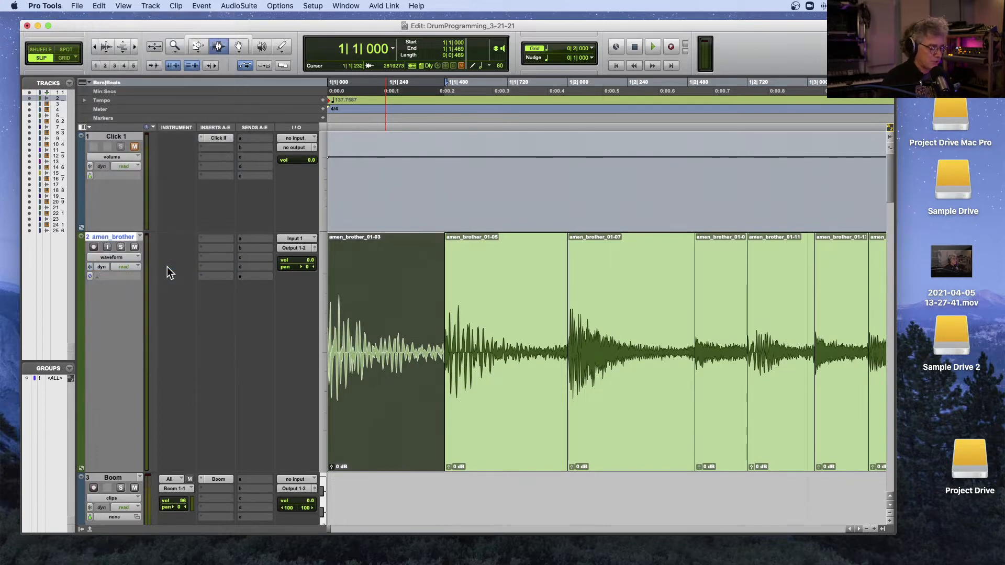
- Undo the healing of the first two clips, redo it, and undo it again
key("super+z")
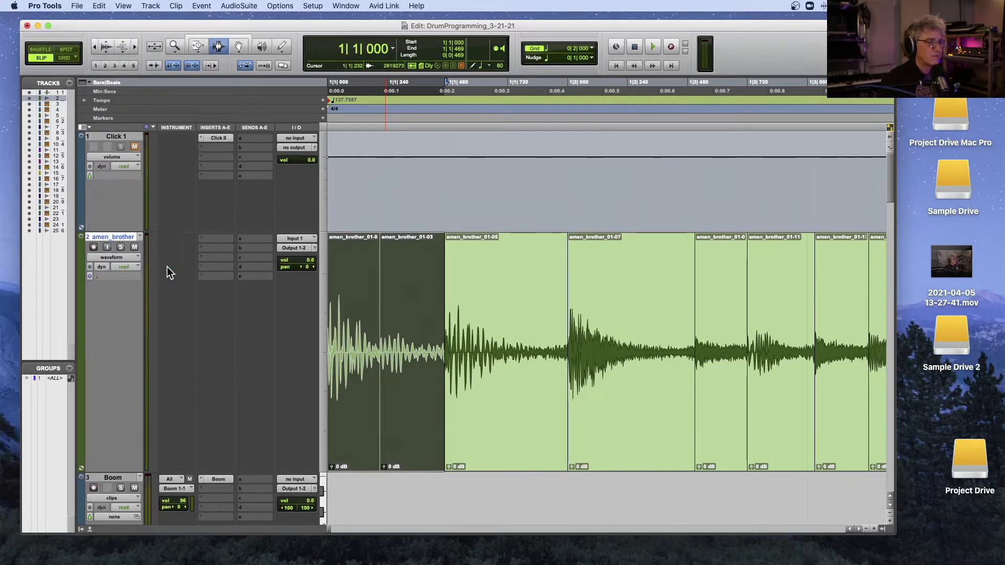
key("super+shift+z")
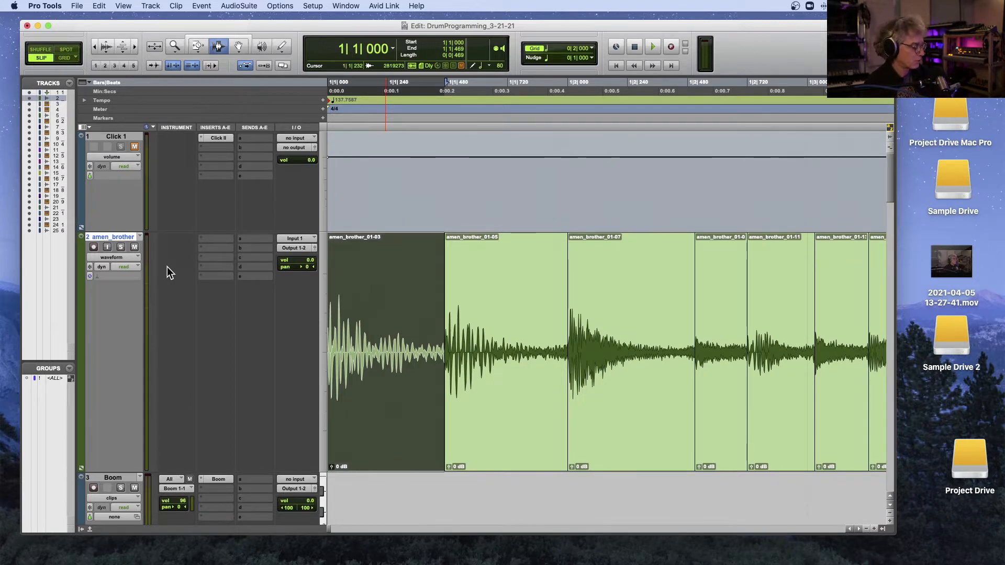
key("super+z")
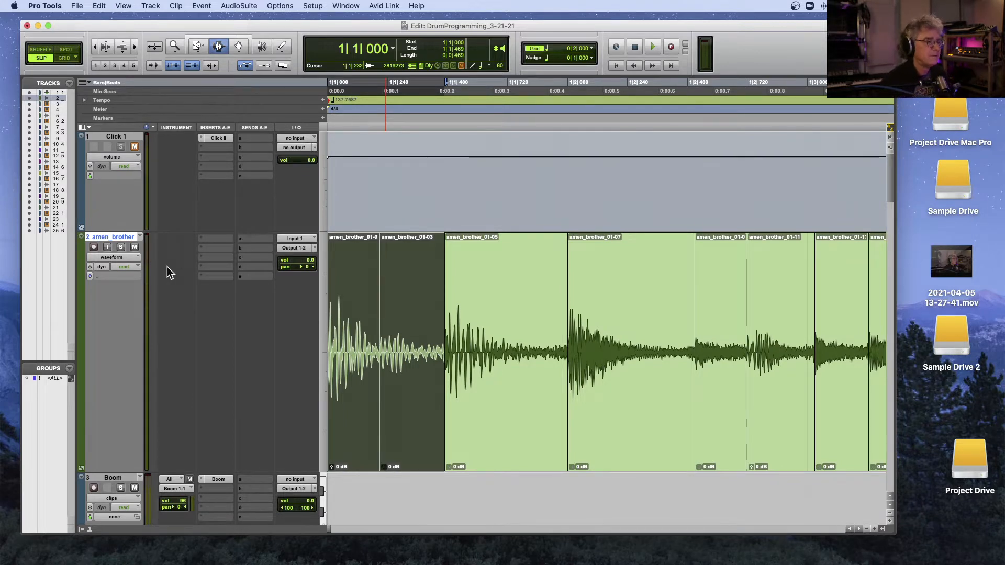
- Show the whole loop and split its last clip at the hits at 2|2|492 and 2|2|735
scroll(168, 267, "down", 5)
scroll(150, 269, "right", 1)
scroll(151, 268, "up", 5)
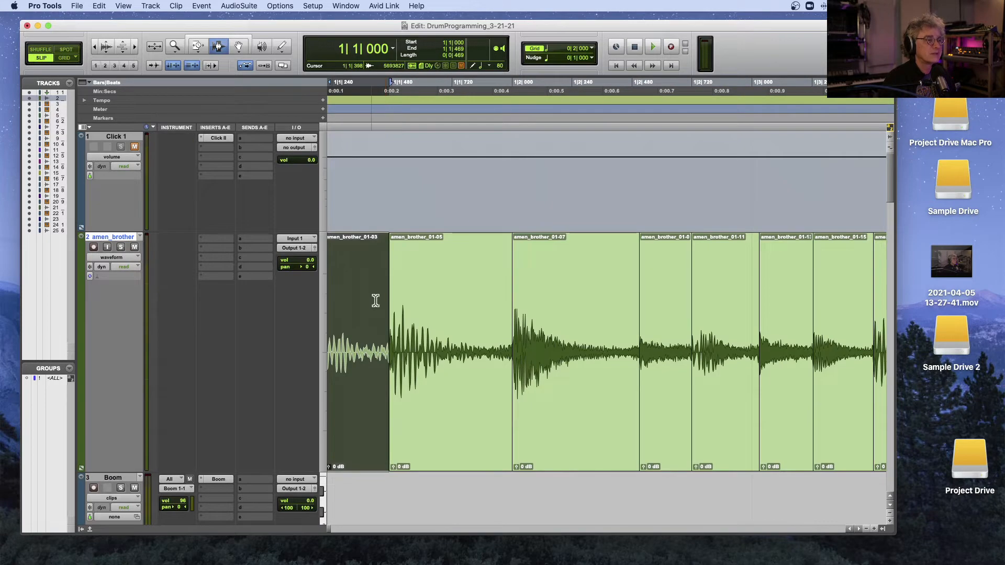
scroll(414, 296, "left", 1)
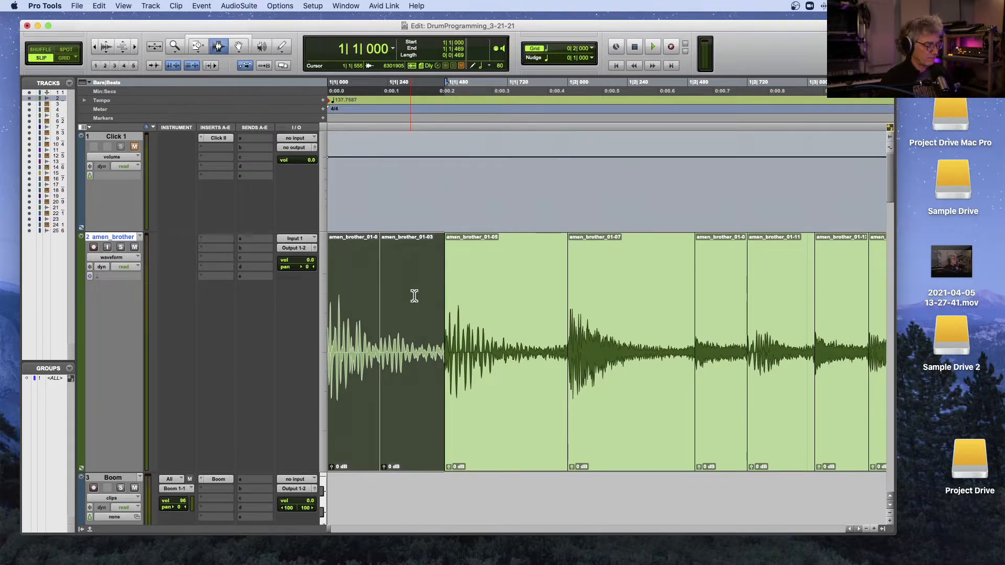
key("e")
key("e")
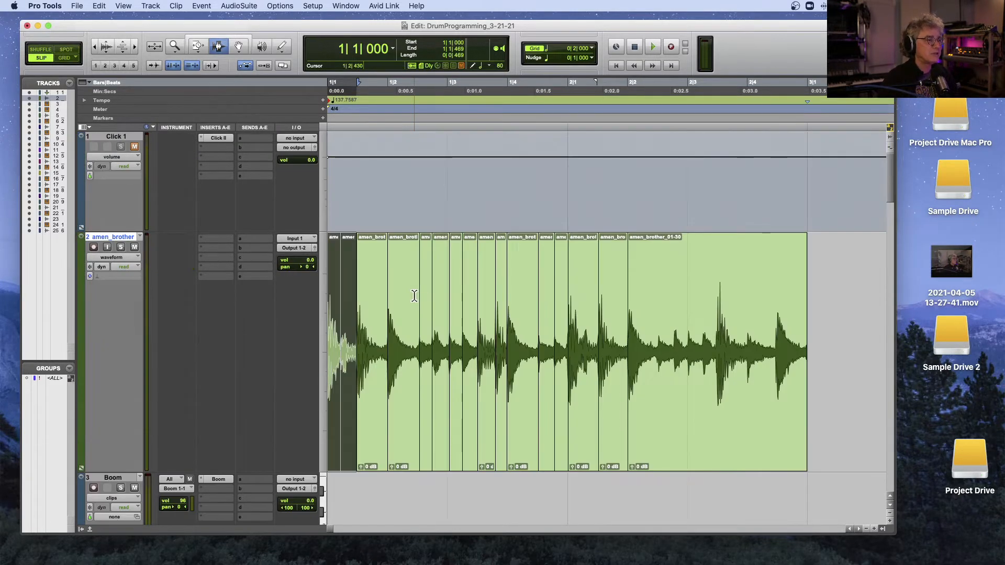
left_click(657, 347)
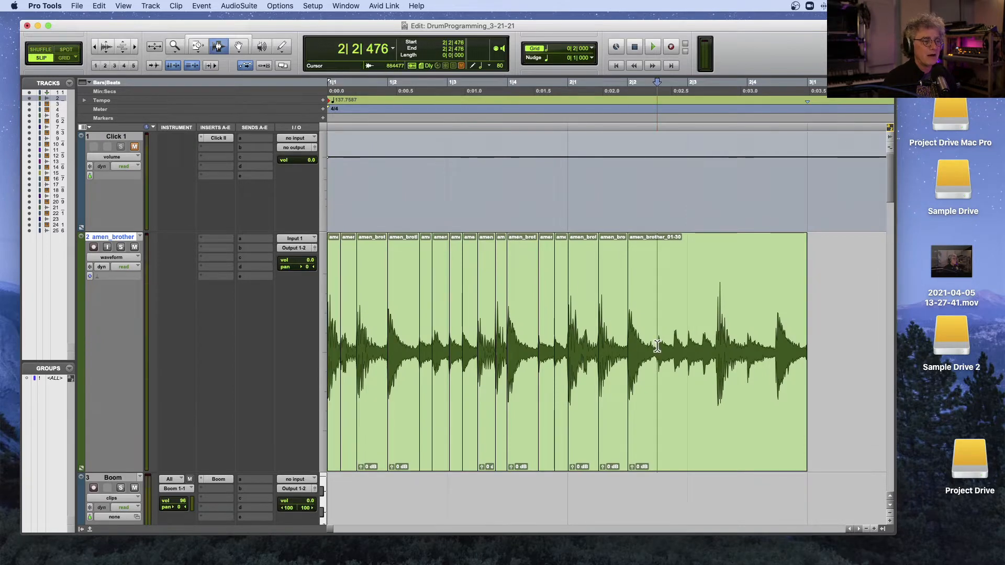
left_click(658, 347)
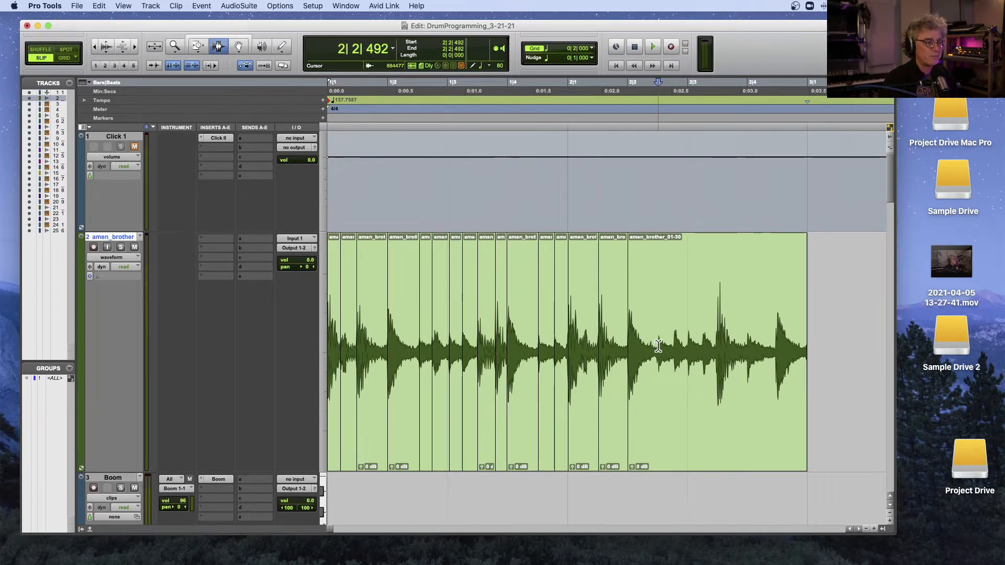
key("super+e")
left_click(672, 347)
left_click(674, 347)
key("super+e")
- Split the rest of the loop at the onsets of the five remaining hits in bar 2
left_click(688, 346)
key("super+e")
left_click(703, 345)
key("super+e")
left_click(715, 346)
key("super+e")
left_click(747, 342)
key("super+e")
left_click(776, 343)
key("super+e")
- Play the sliced loop from the start of the session and stop after it ends
key("Return")
key("space")
key("super+bracketleft")
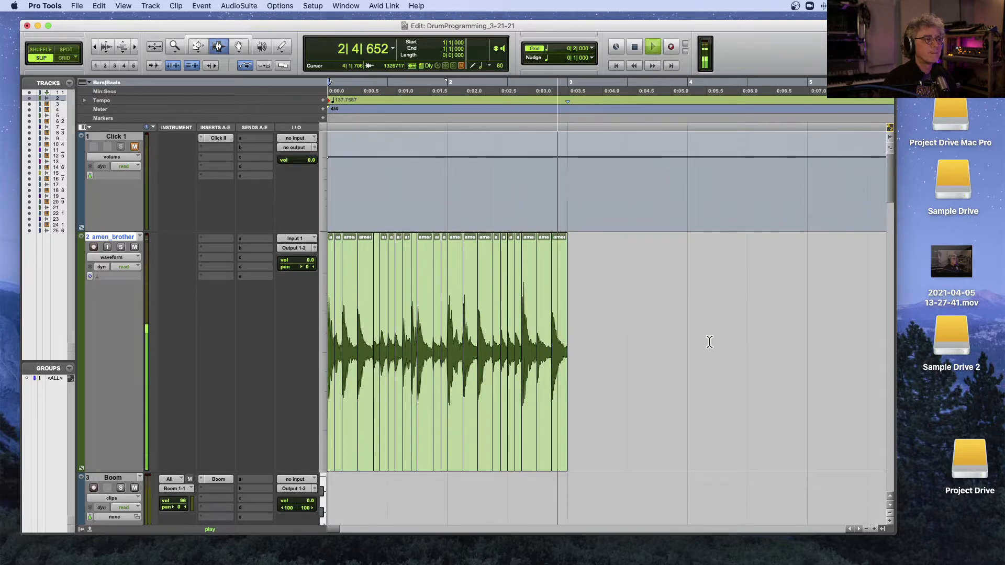
key("space")
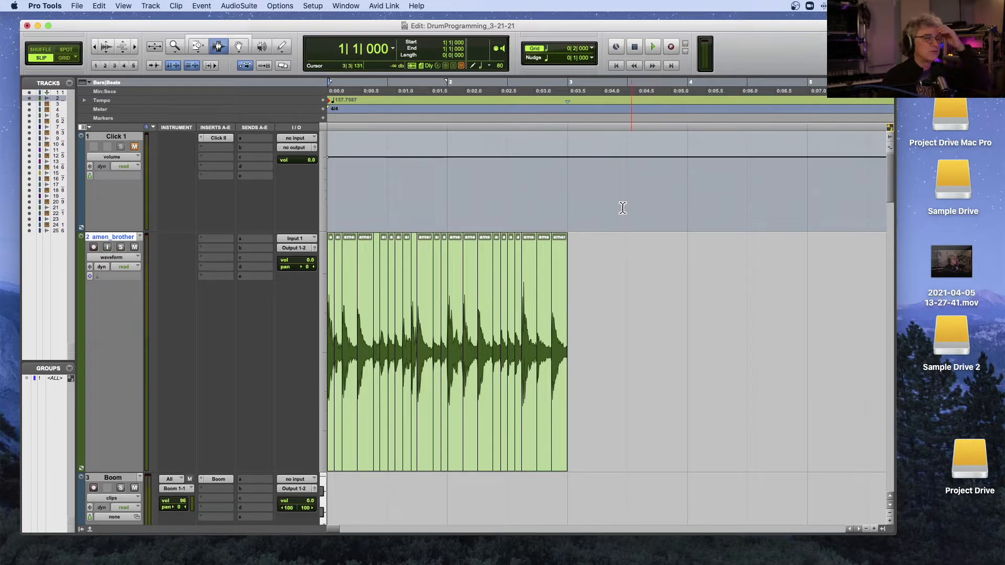
- Set the grid to 1/16 notes and switch to Grid mode with the Grabber tool
left_click(593, 50)
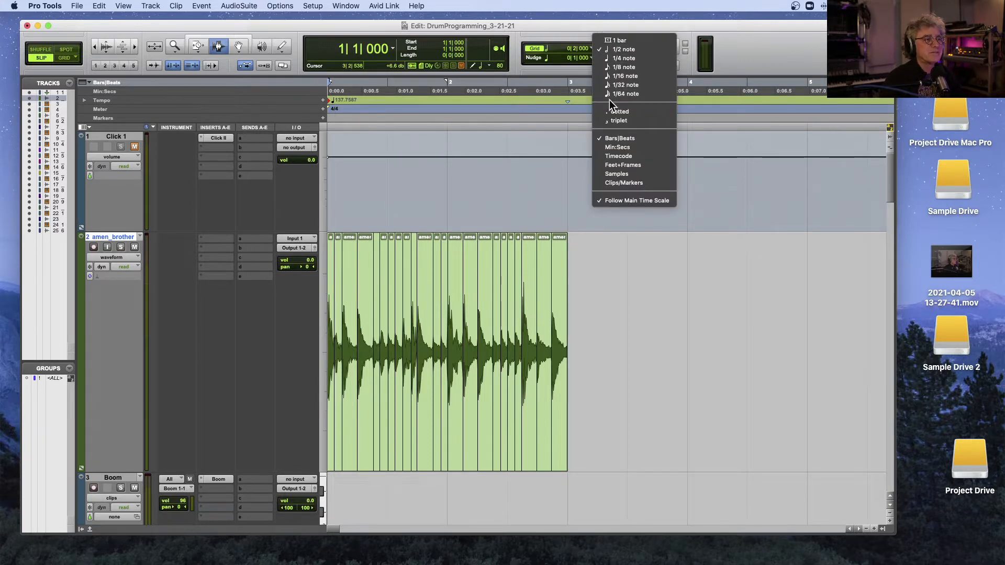
left_click(615, 75)
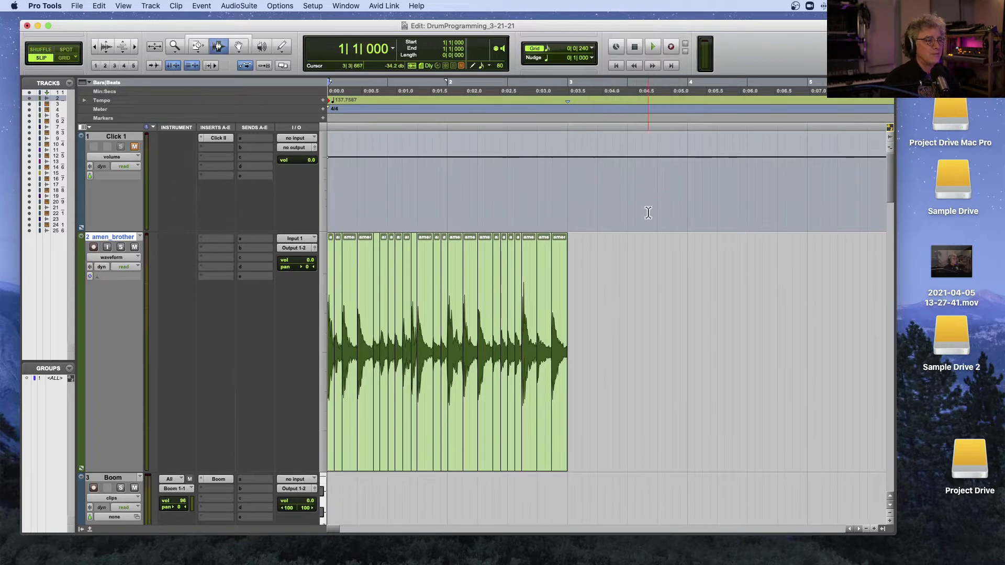
left_click(239, 46)
left_click(65, 57)
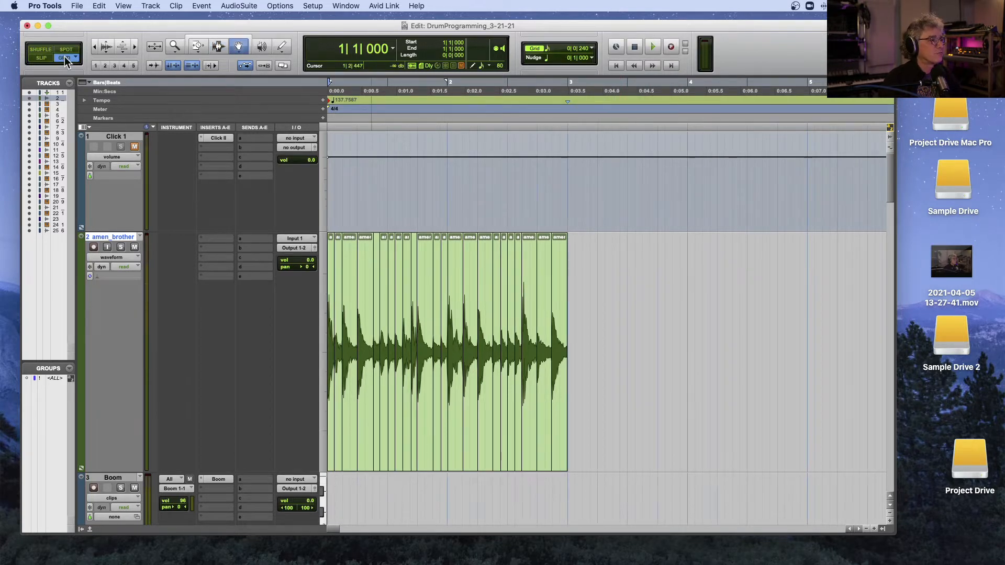
- Audition the kick clip at 2|1|008 and place a copy of it at 3|1|000
left_click(450, 331)
key("space")
key("space")
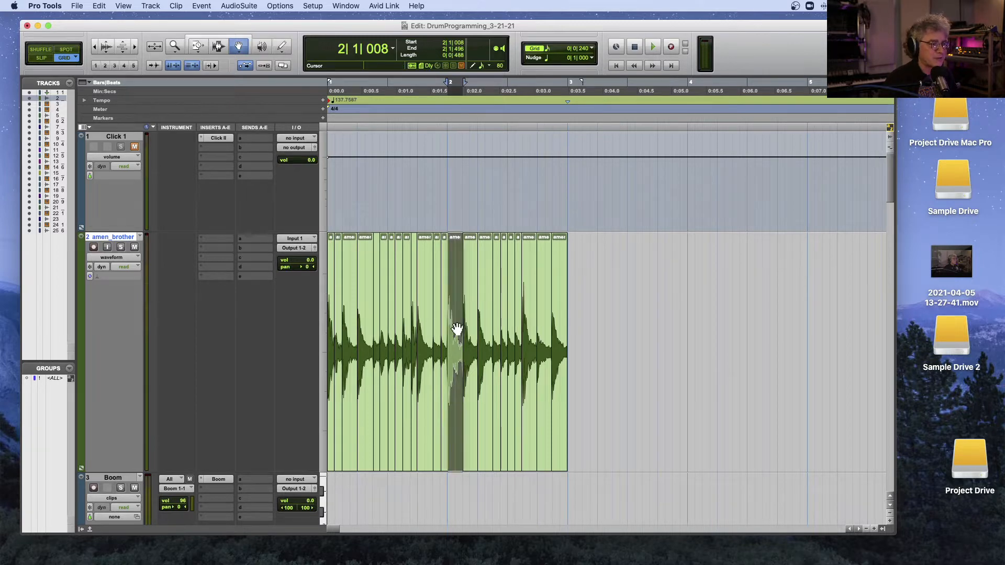
left_click_drag(455, 328, 573, 328)
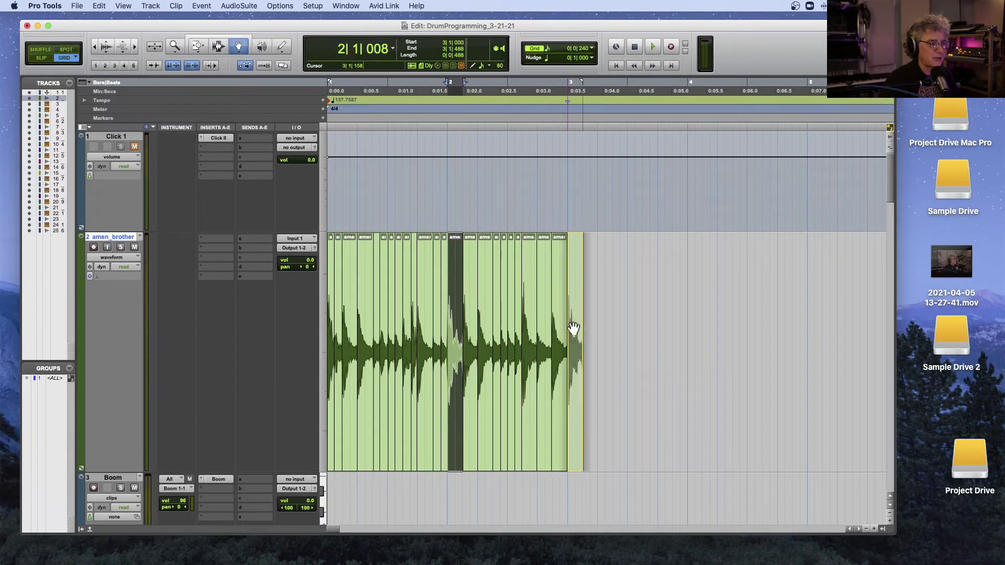
- Audition the short clip at 2|2|492 and add copied short hits after the kick in bar 3, the last at 3|1|720
left_click(496, 341)
key("space")
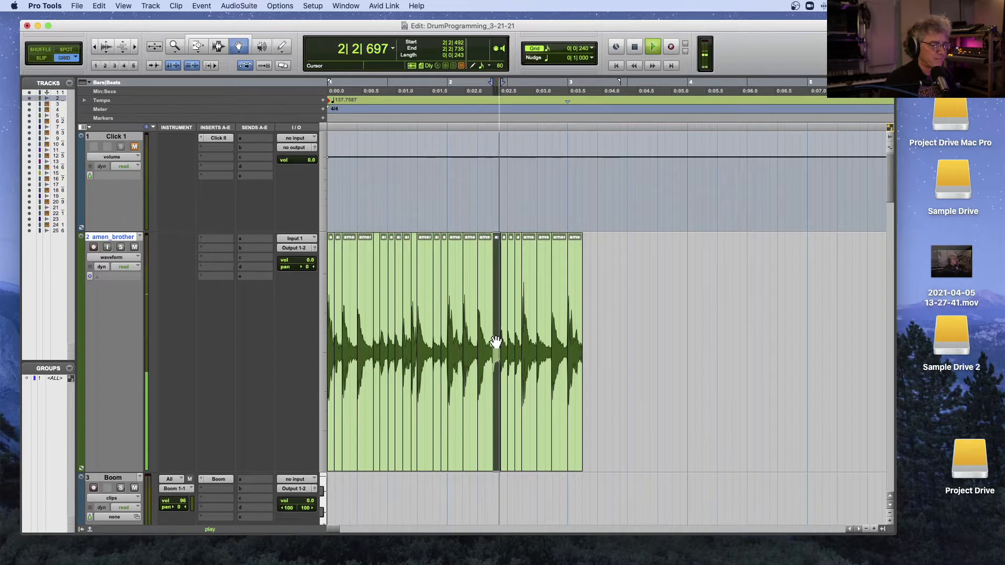
left_click_drag(497, 343, 592, 349)
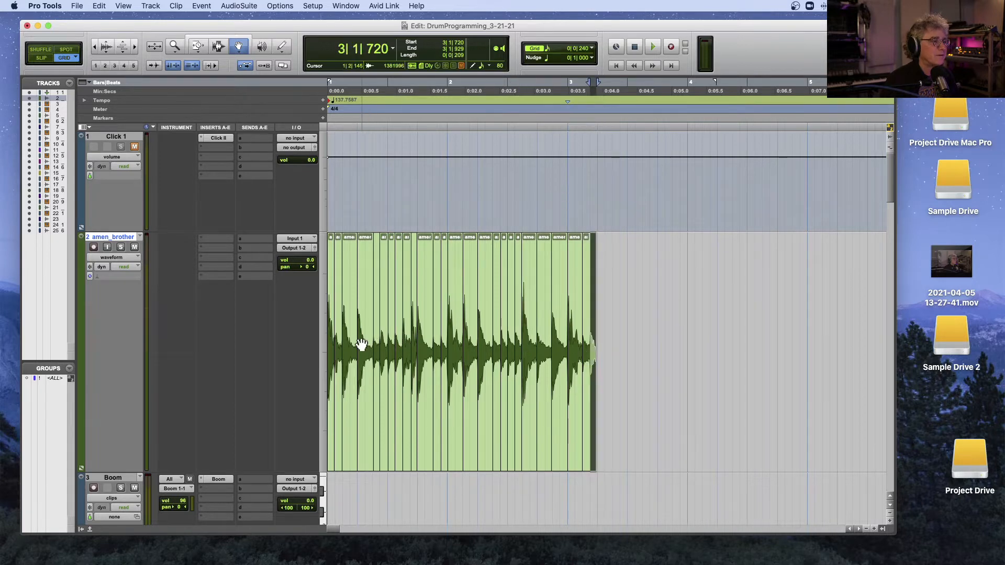
- Copy the clip on beat 2 of bar 1 to beat 2 of bar 3, and the clip at 1|3|950 to 3|2|480
left_click_drag(359, 345, 602, 346)
left_click_drag(418, 350, 620, 352)
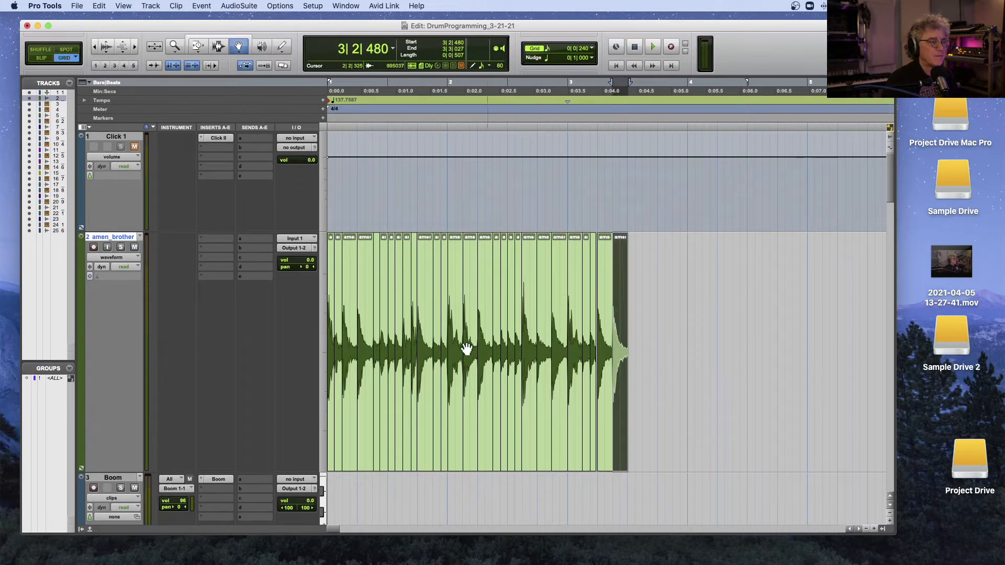
- Copy the clip at 1|3|485 to 3|3|000, replacing it with a copy of the second kick clip of bar 2
left_click_drag(407, 350, 630, 347)
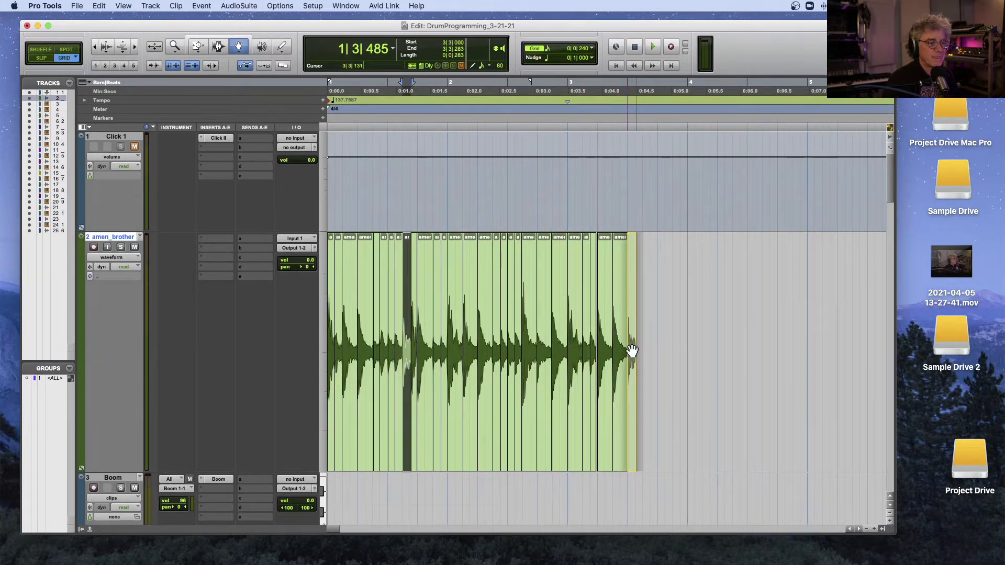
left_click_drag(464, 359, 622, 357)
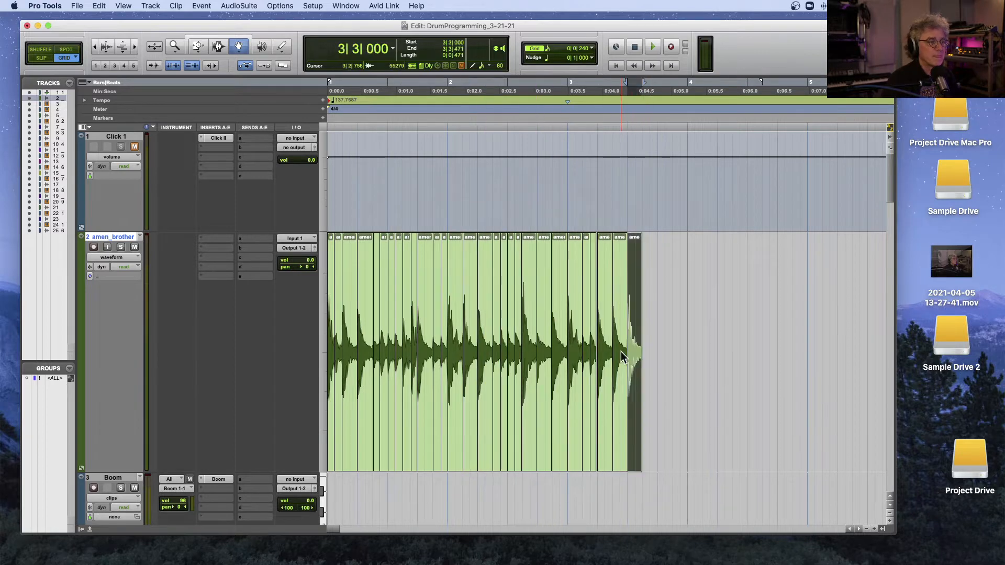
left_click(495, 355)
left_click(516, 354, "shift")
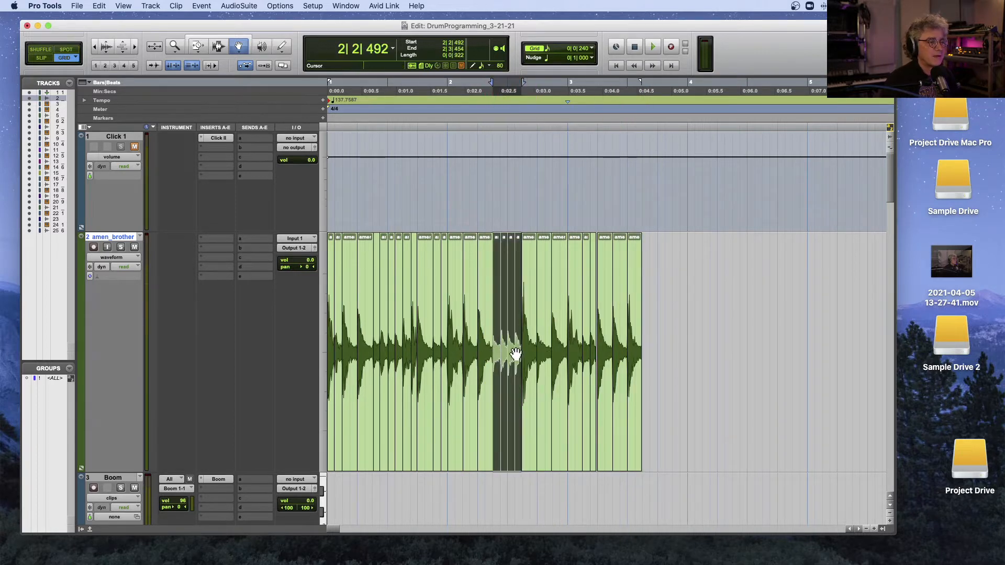
left_click_drag(490, 355, 656, 351)
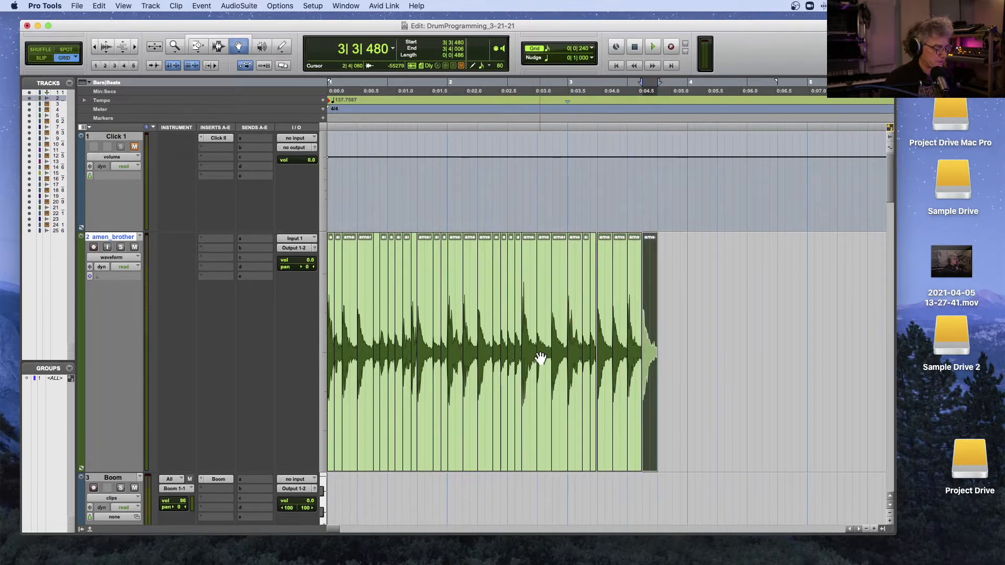
key("super+z")
- Copy the four short clips starting at 2|2|492 to 3|3|480, and the clip at 1|3|950 to 3|4|480
left_click(498, 359)
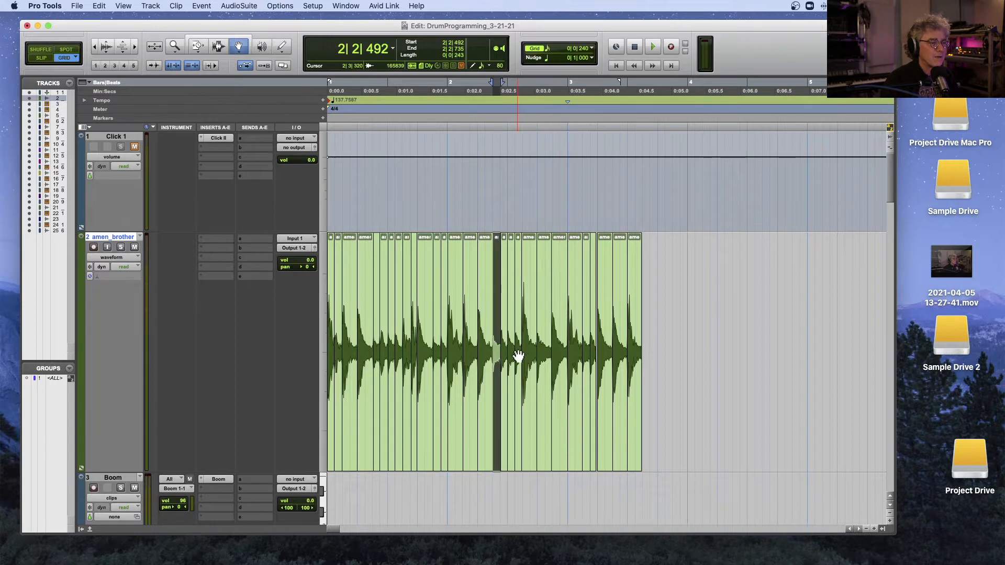
left_click(517, 356, "shift")
left_click(498, 353, "shift")
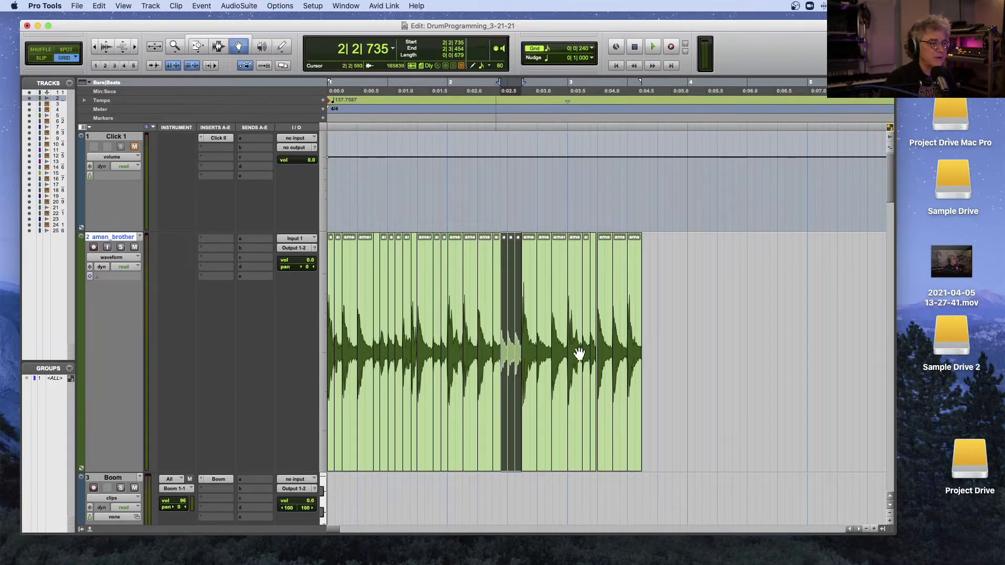
left_click(497, 357, "shift")
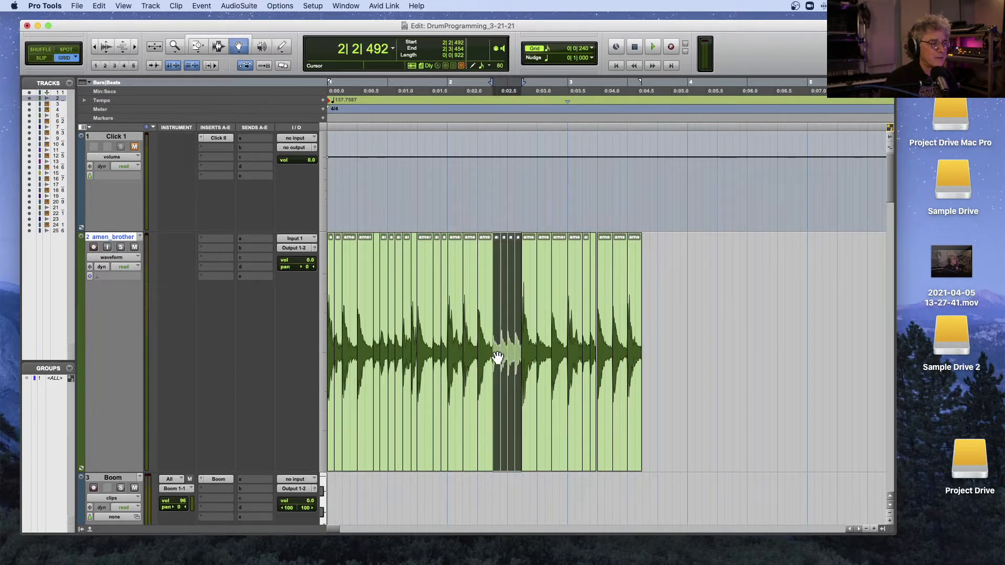
left_click_drag(498, 358, 669, 360)
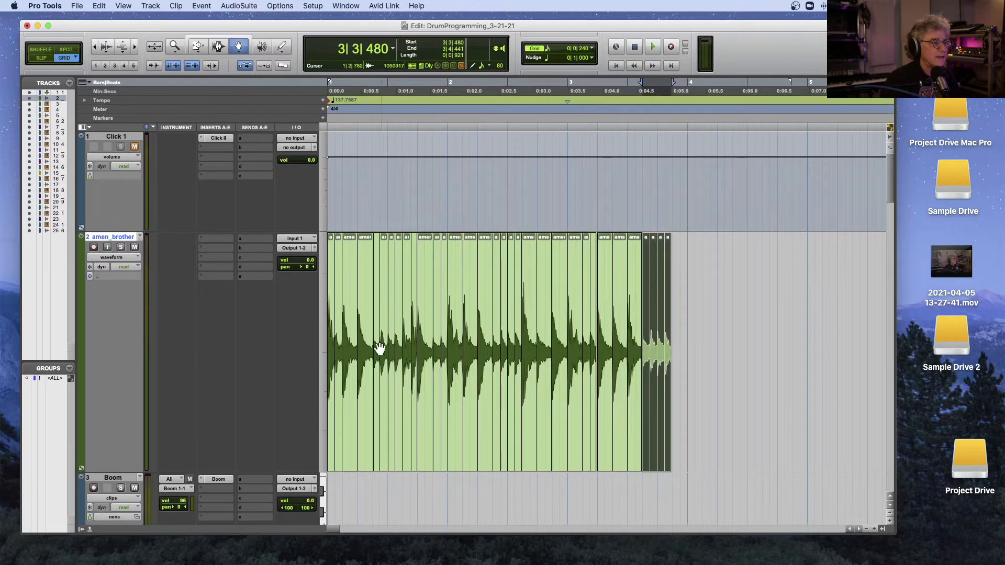
left_click(424, 352)
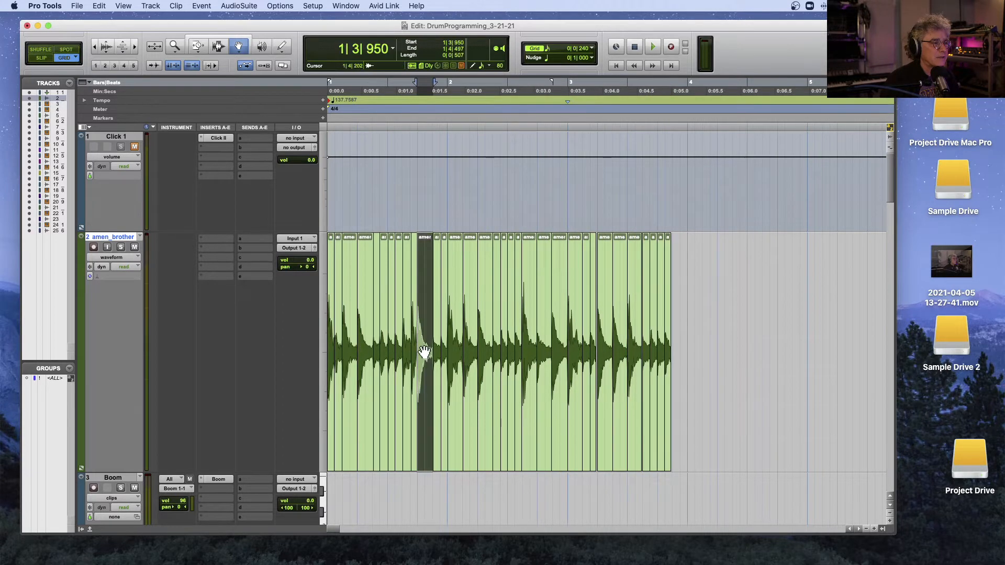
left_click_drag(424, 352, 680, 352)
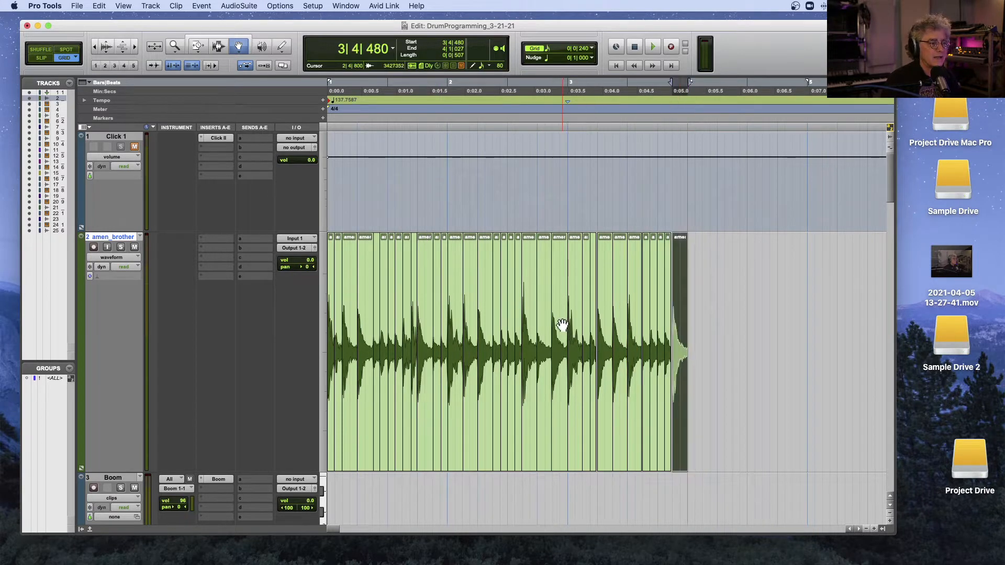
- Play bar 3 from 3|1|000, and play the whole arrangement from the session start
left_click(565, 123)
key("space")
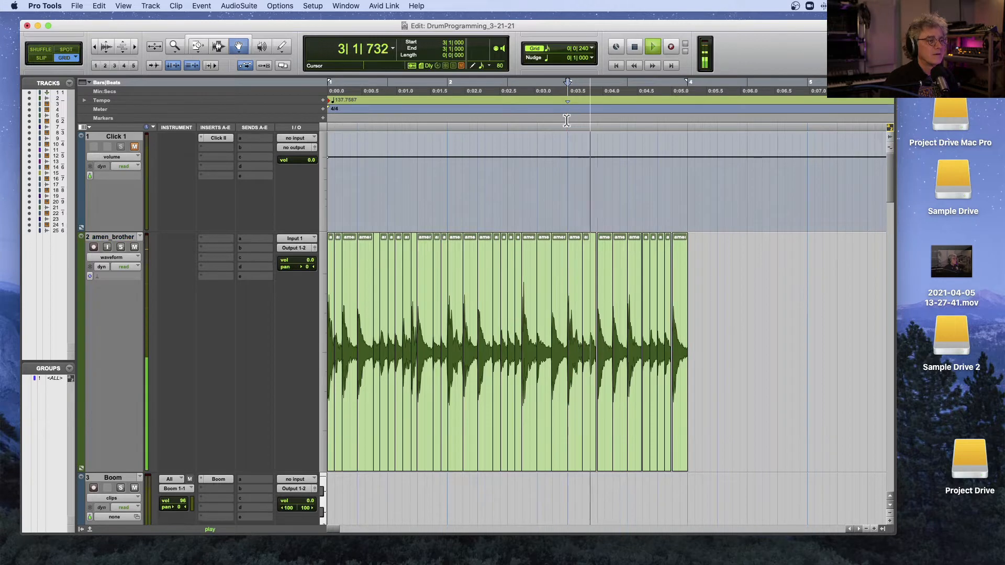
key("space")
key("Return")
key("space")
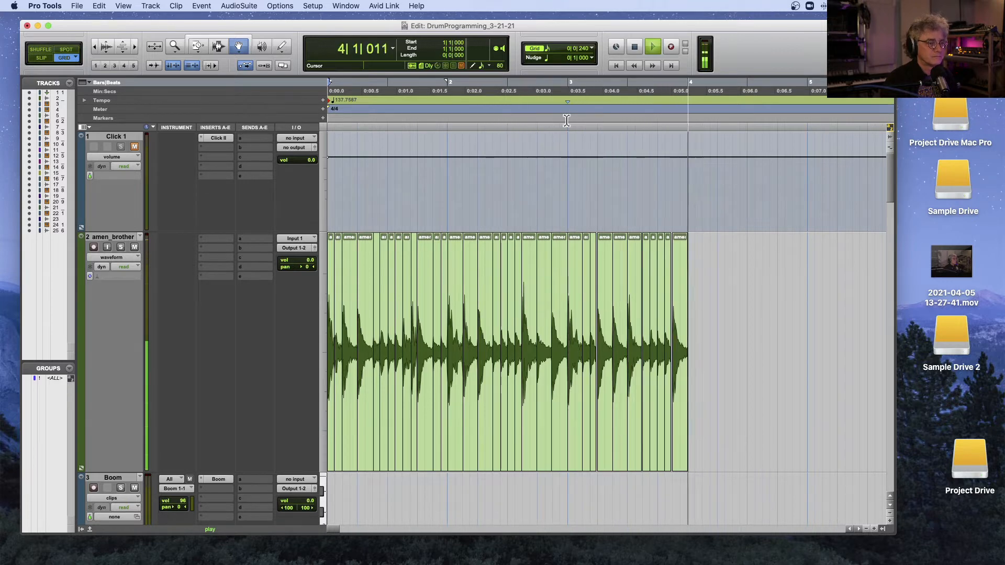
key("space")
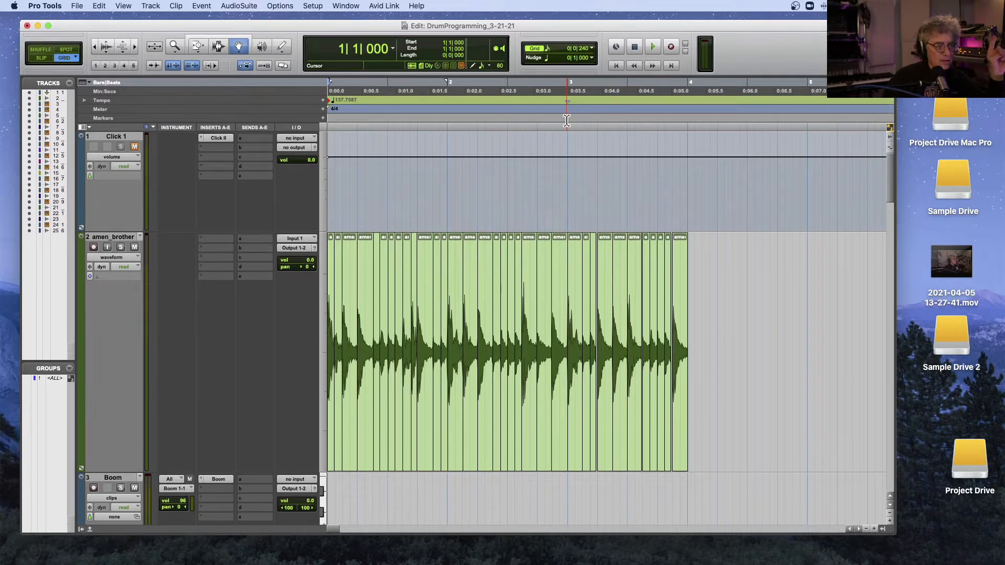
- Examine the clip boundaries across bars 1 to 3 up close for gaps, placing the edit cursor at 3|1|720
key("t")
key("t")
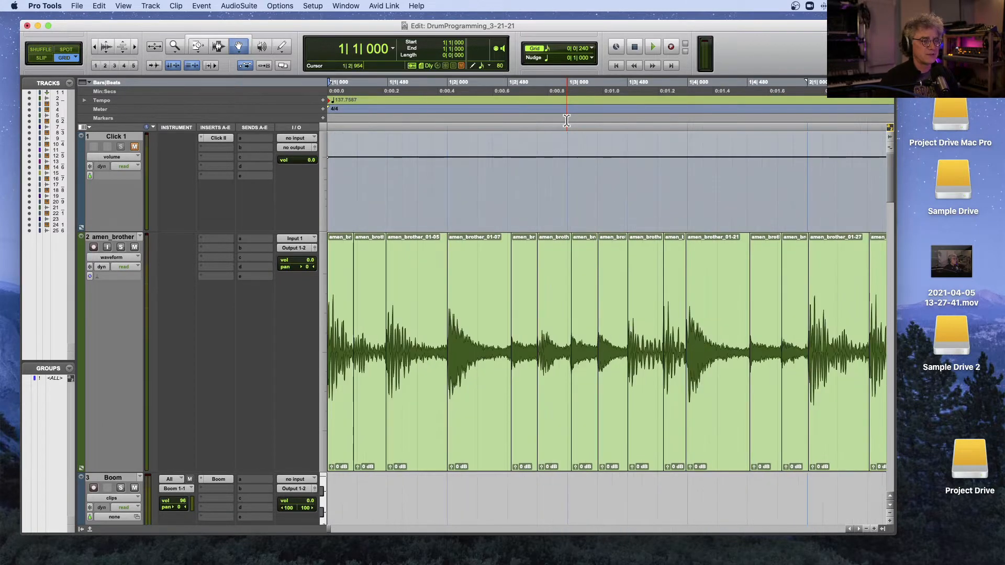
scroll(628, 233, "right", 6)
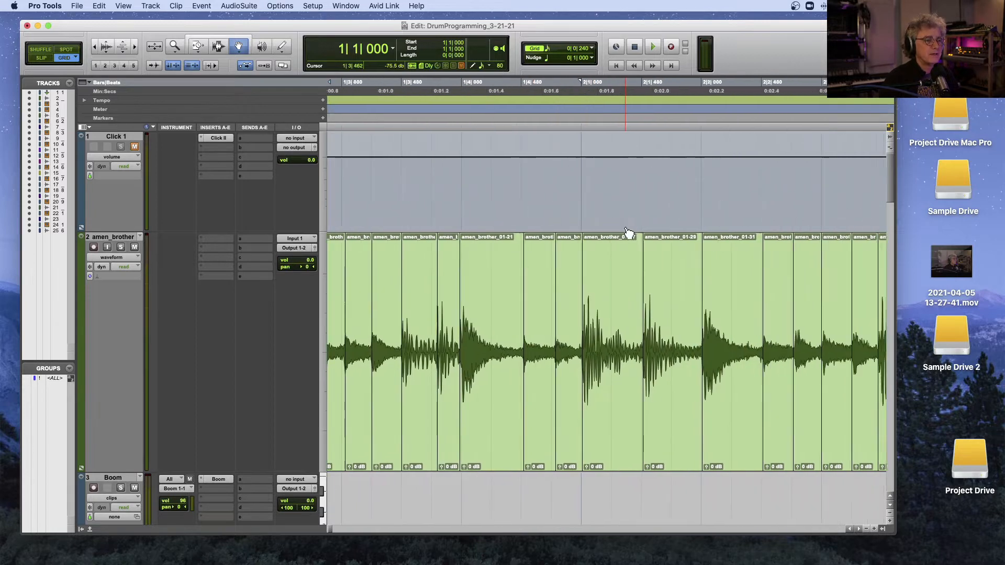
scroll(628, 232, "right", 10)
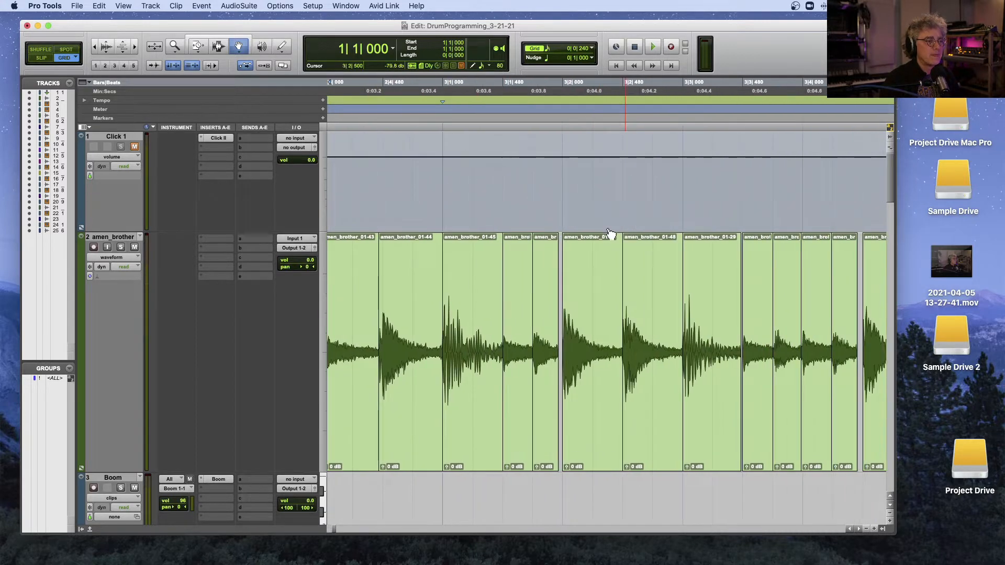
left_click(542, 131)
key("r")
key("r")
key("r")
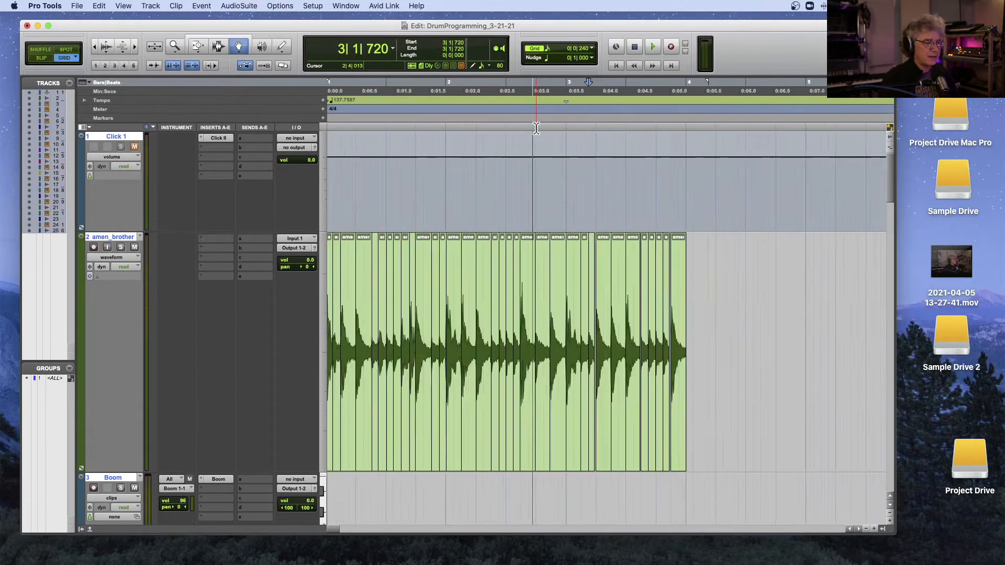
key("t")
key("t")
key("t")
key("t")
key("t")
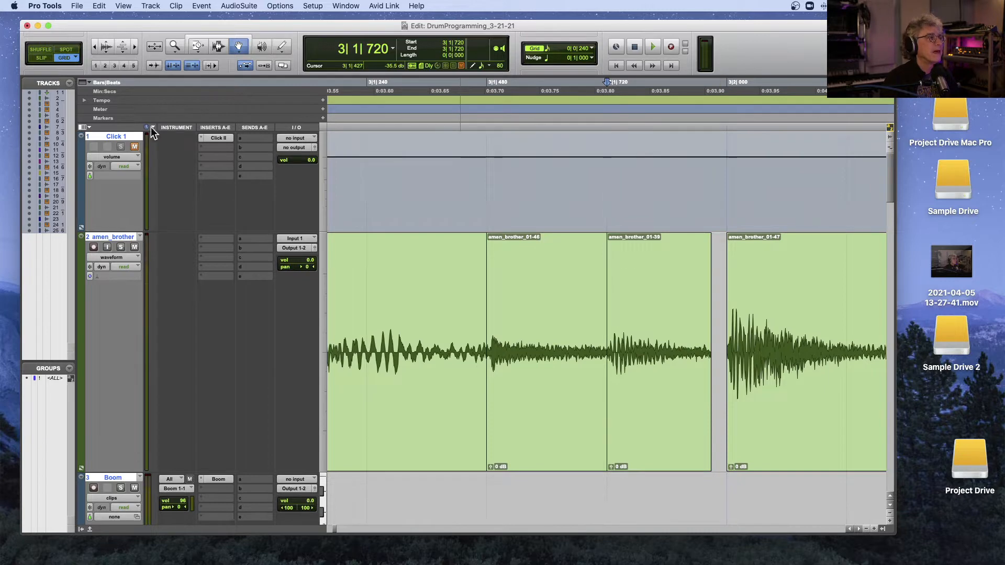
- Switch to Slip edit mode and activate the Selector tool
left_click(198, 46)
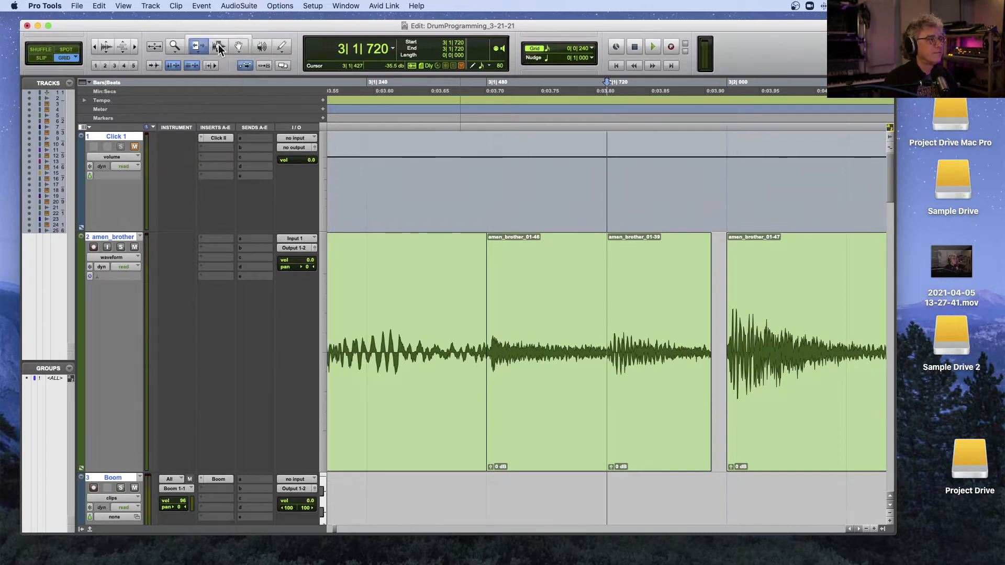
left_click(40, 57)
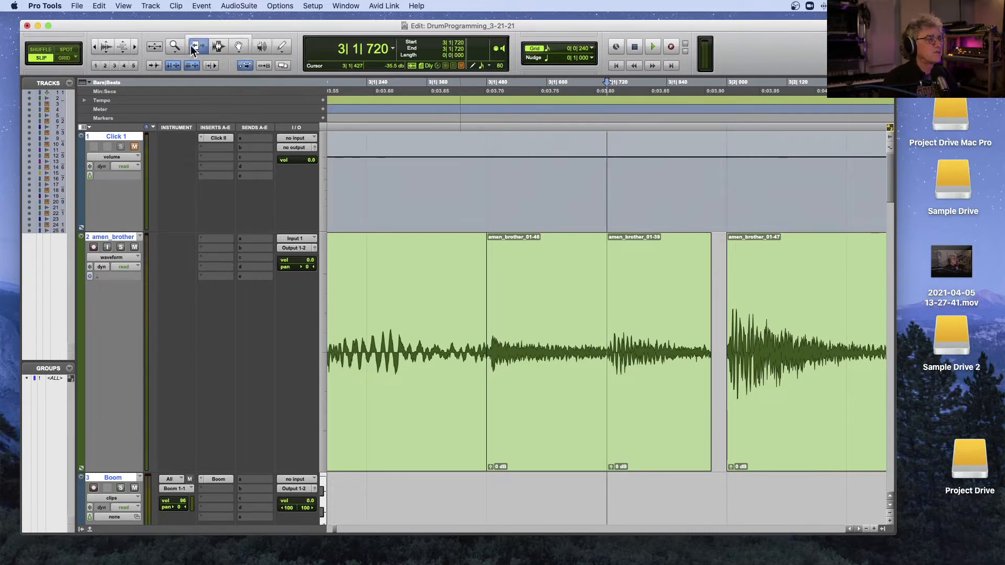
left_click(218, 47)
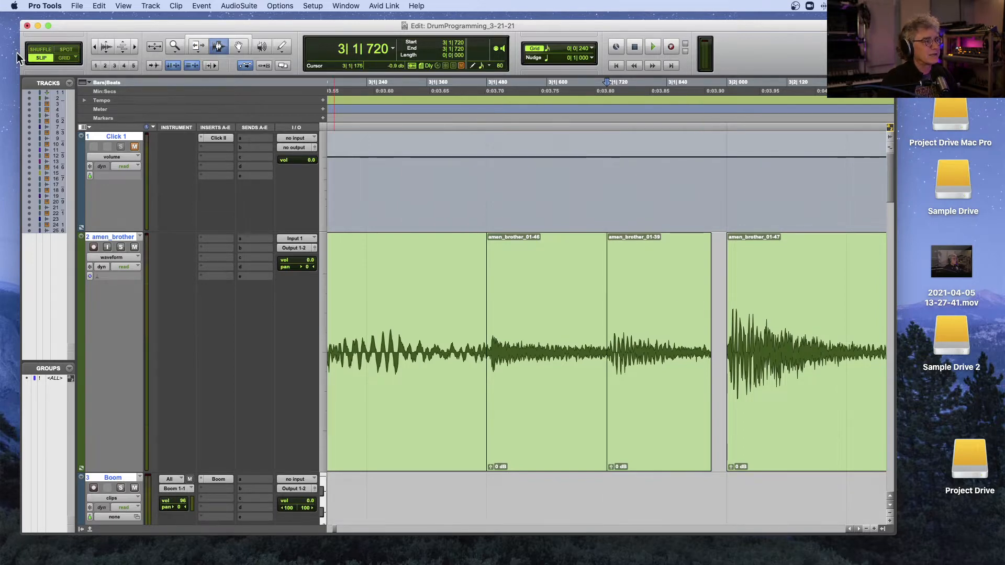
- Try to crossfade across the gap before the amen_brother_01-47 clip, from 3|1|920 to 3|2|012
left_click(706, 263)
left_click_drag(706, 263, 732, 262)
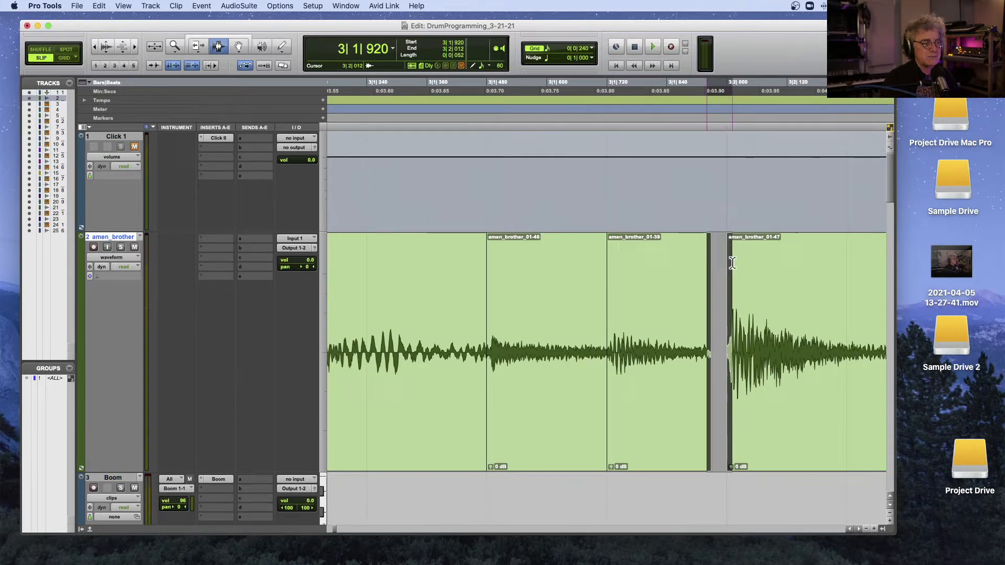
key("ctrl+f")
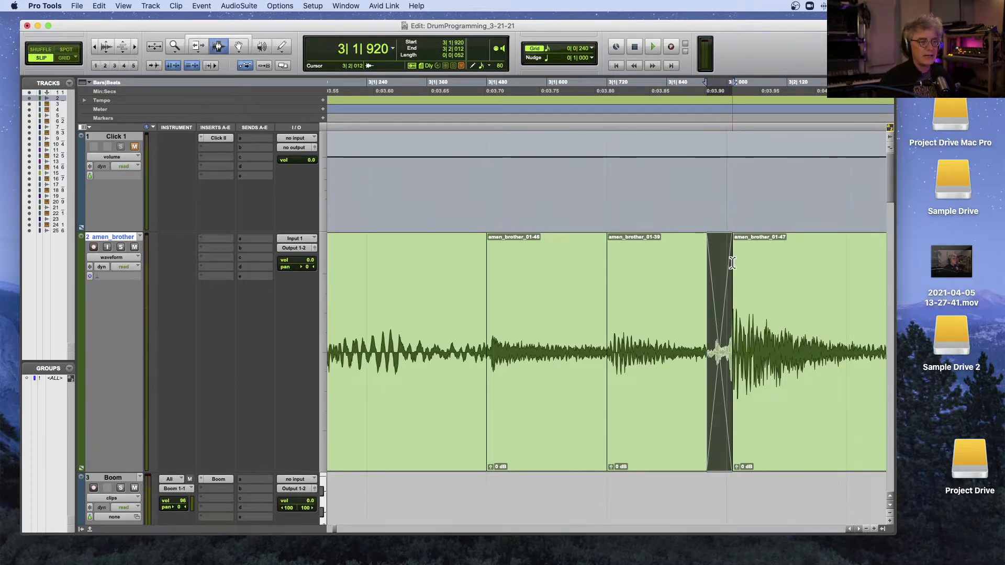
- Play back the crossfaded transition in bar 3, starting from 3|1|519 and from 3|1|091
left_click(610, 287)
left_click(506, 293)
key("space")
key("space")
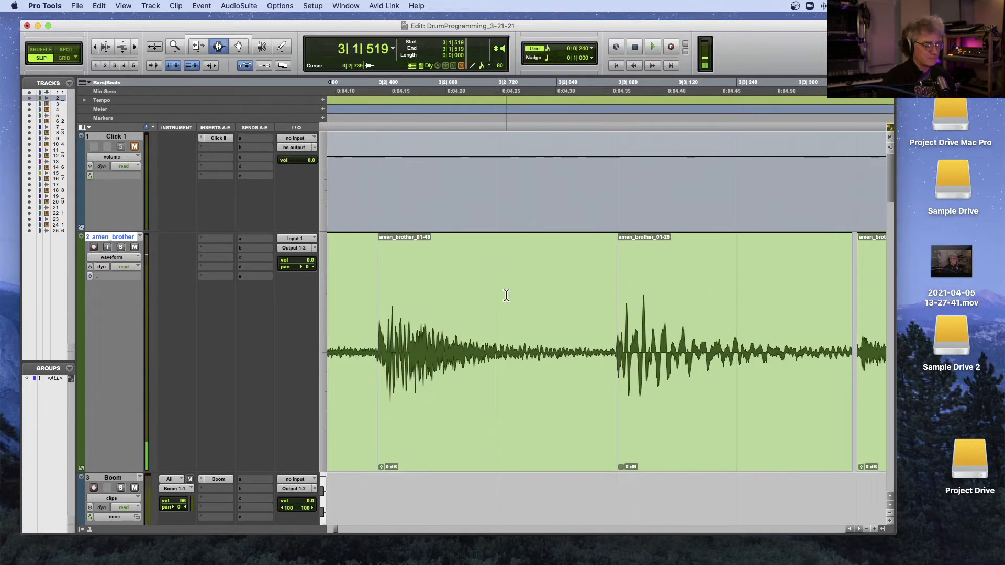
key("r")
key("r")
key("r")
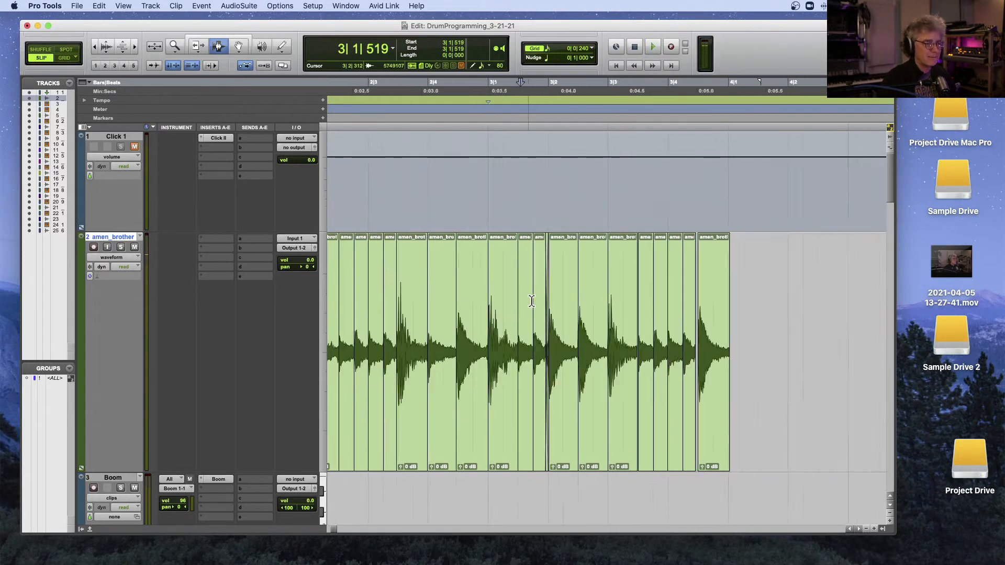
left_click(493, 301)
key("space")
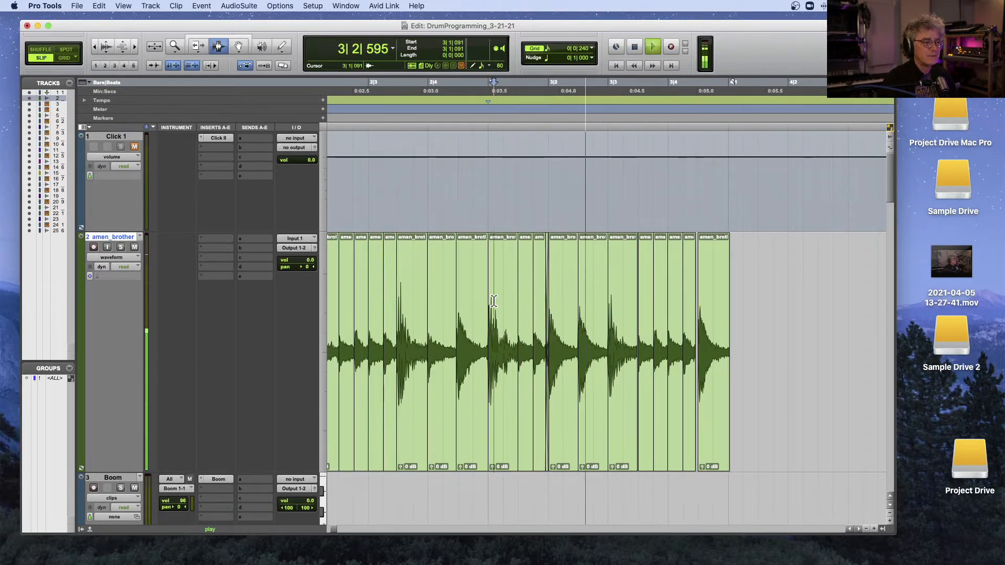
key("space")
- Delete the crossfade between the amen_brother_01-39 and amen_brother_01-47 clips
key("t")
key("t")
key("t")
key("t")
key("r")
key("r")
key("r")
key("r")
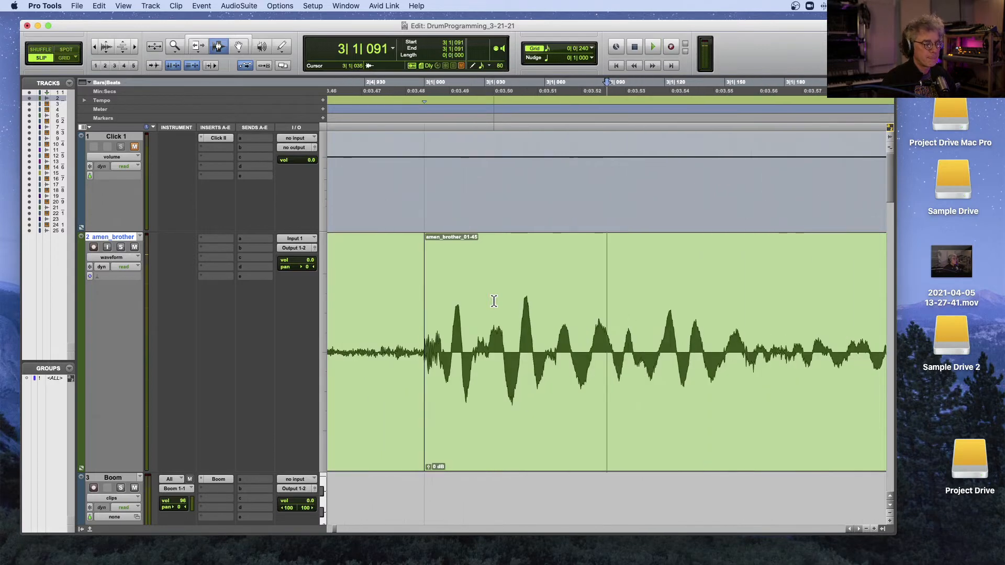
left_click(654, 339)
key("t")
key("t")
key("t")
key("t")
key("t")
double_click(784, 338)
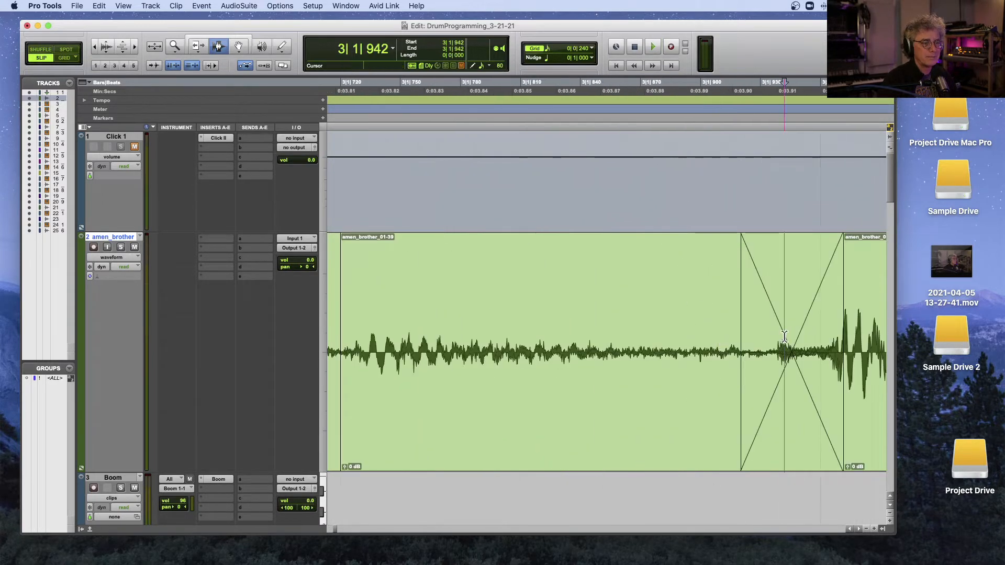
key("Delete")
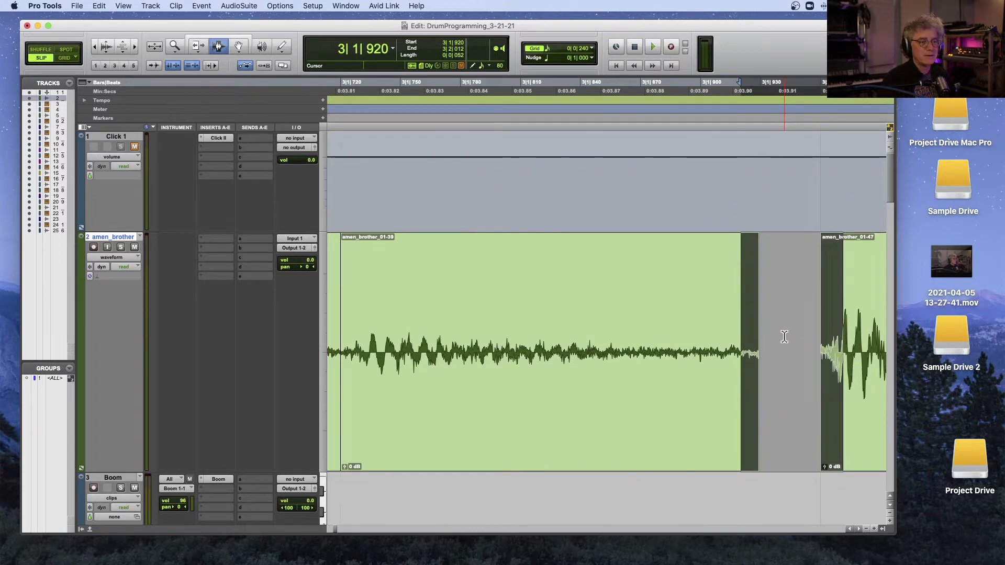
- Extend the start of amen_brother_01-47 back to 3|1|928 to close the gap, and crossfade the joint from 3|1|923 to 3|1|935
left_click(784, 336)
left_click(194, 48)
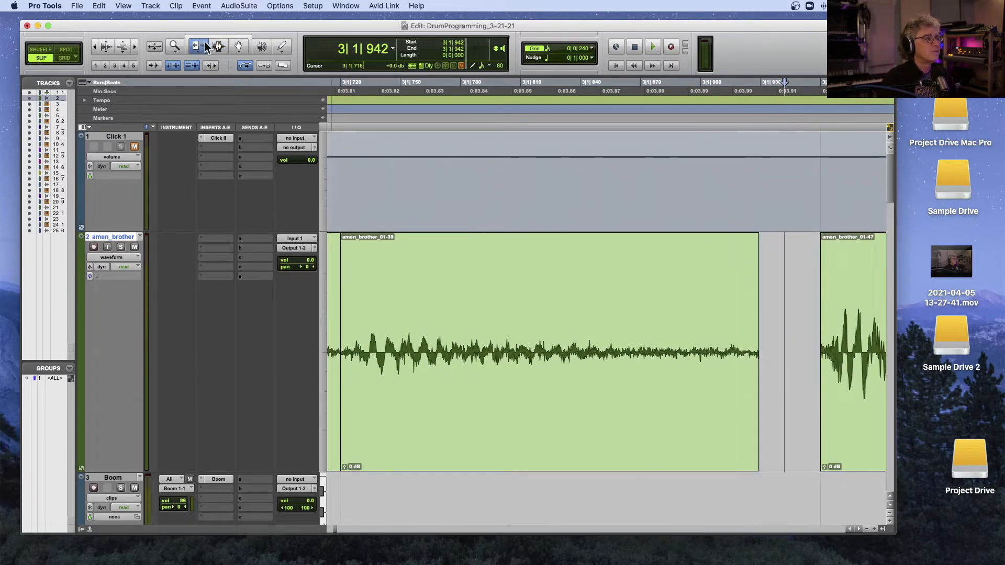
left_click_drag(825, 306, 759, 305)
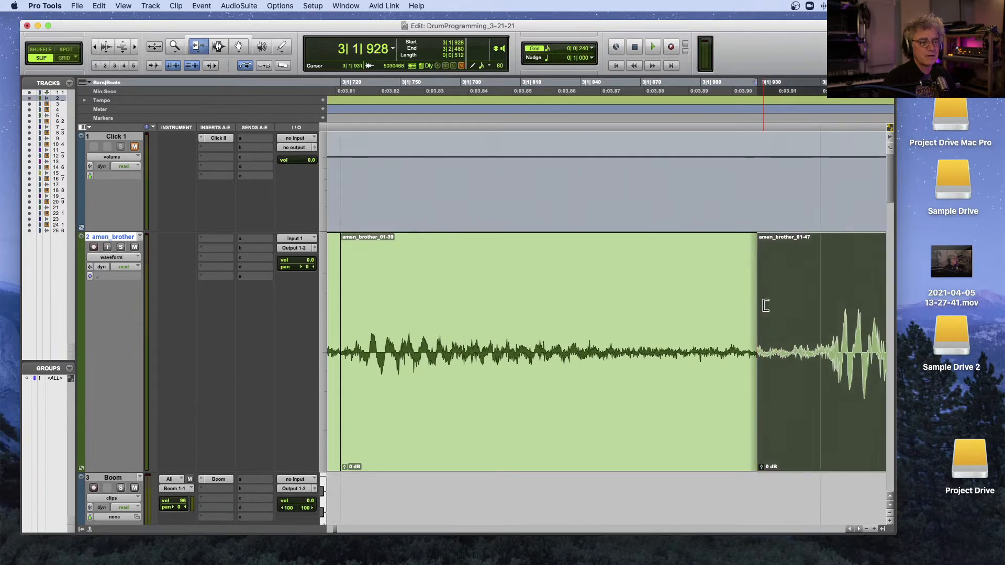
key("F7")
left_click_drag(747, 313, 770, 313)
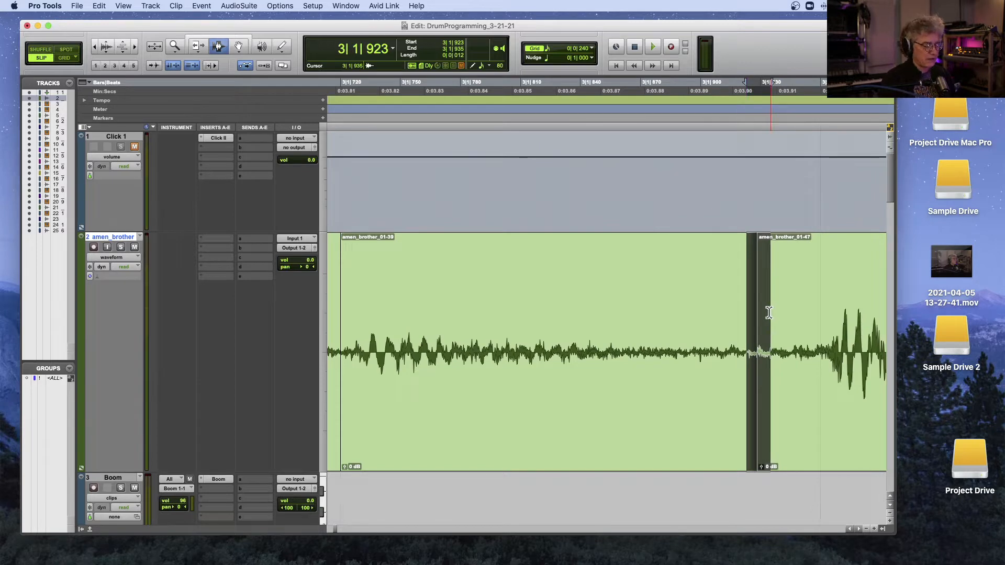
key("ctrl+super+f")
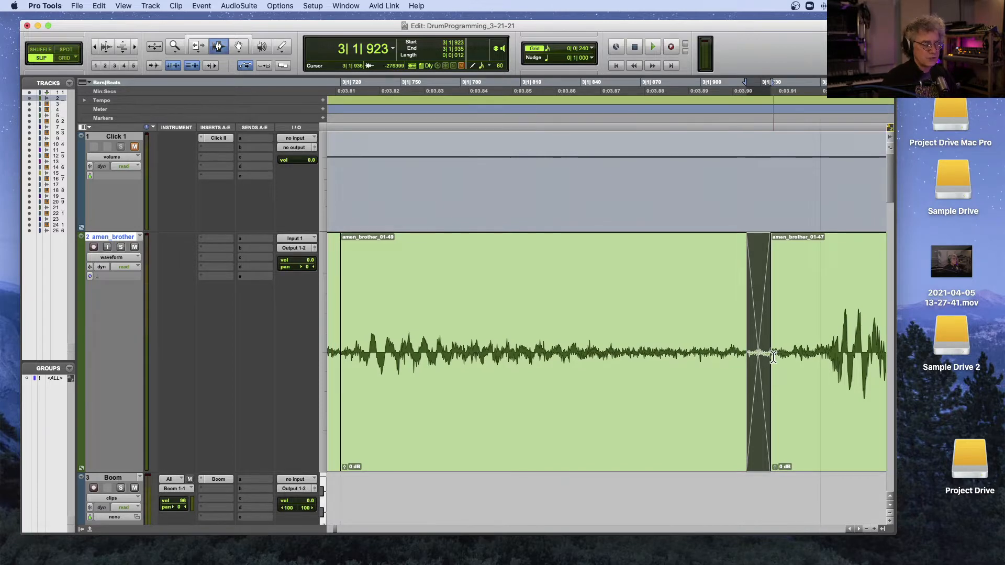
- Play back the new crossfade from 3|1|328
key("r")
key("r")
key("r")
left_click(475, 353)
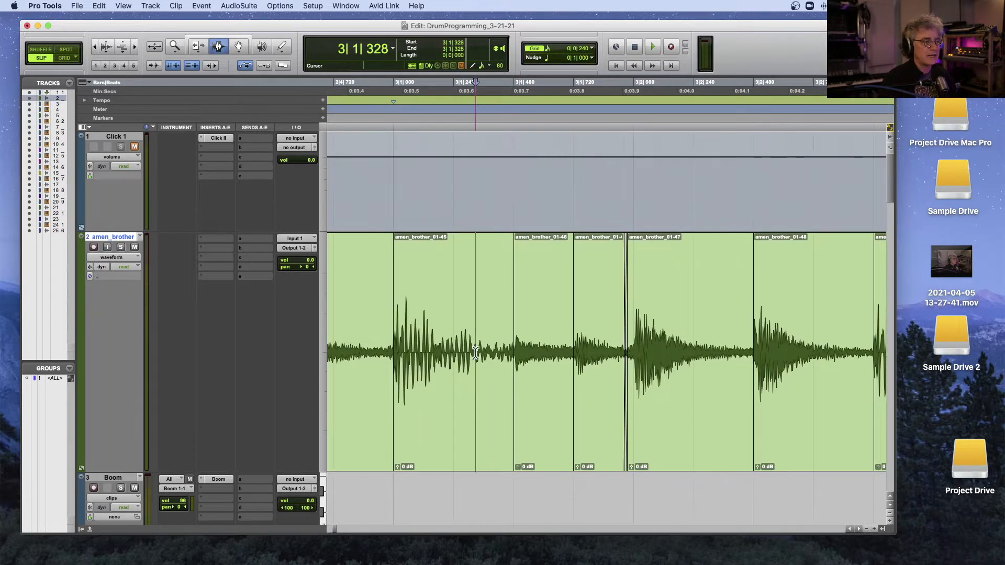
key("space")
key("space")
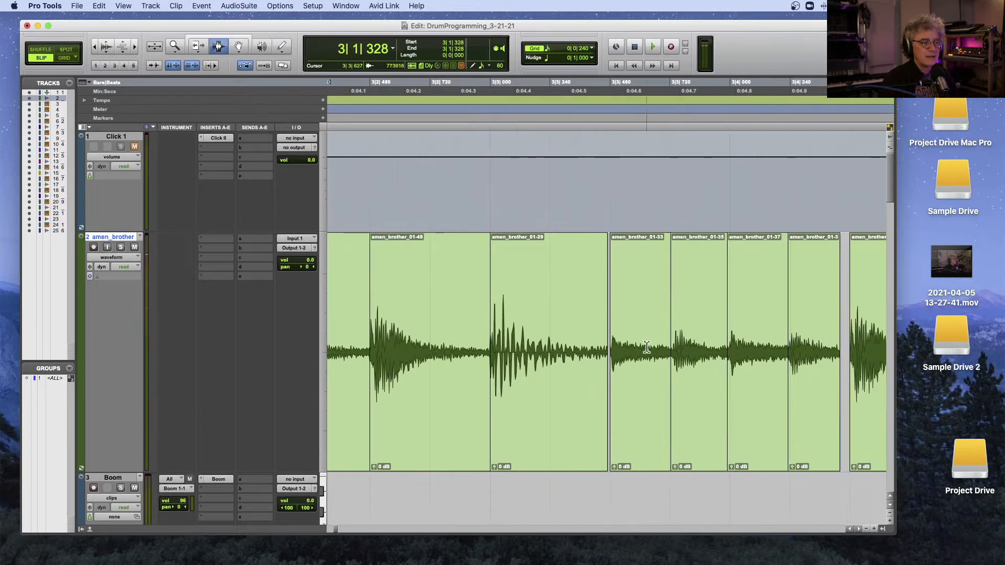
- Crossfade the small gap between the clip at 3|3|000 and amen_brother_01-33, and play it back from 3|3|009
left_click_drag(605, 358, 611, 358)
key("ctrl+super+f")
left_click(492, 349)
key("space")
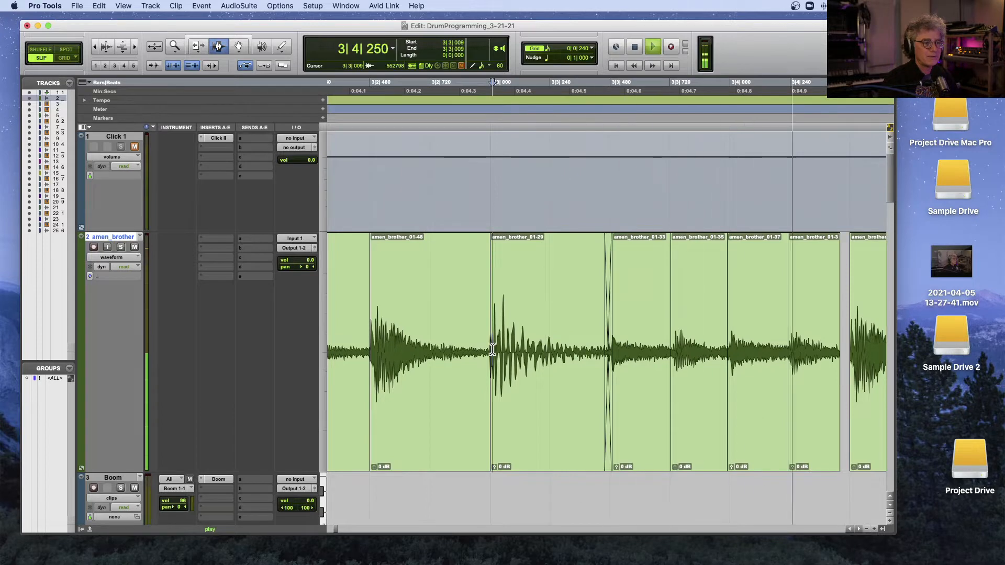
key("space")
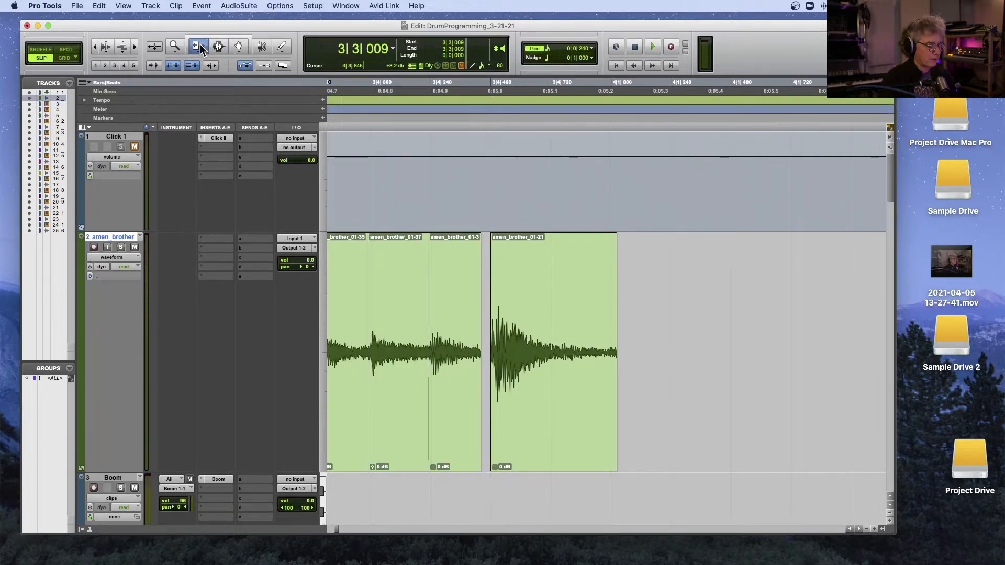
- Extend the end of amen_brother_01-39 into the gap before amen_brother_01-21, and try extending the latter's start back to meet it
key("t")
key("t")
scroll(464, 138, "left", 5)
scroll(507, 240, "left", 2)
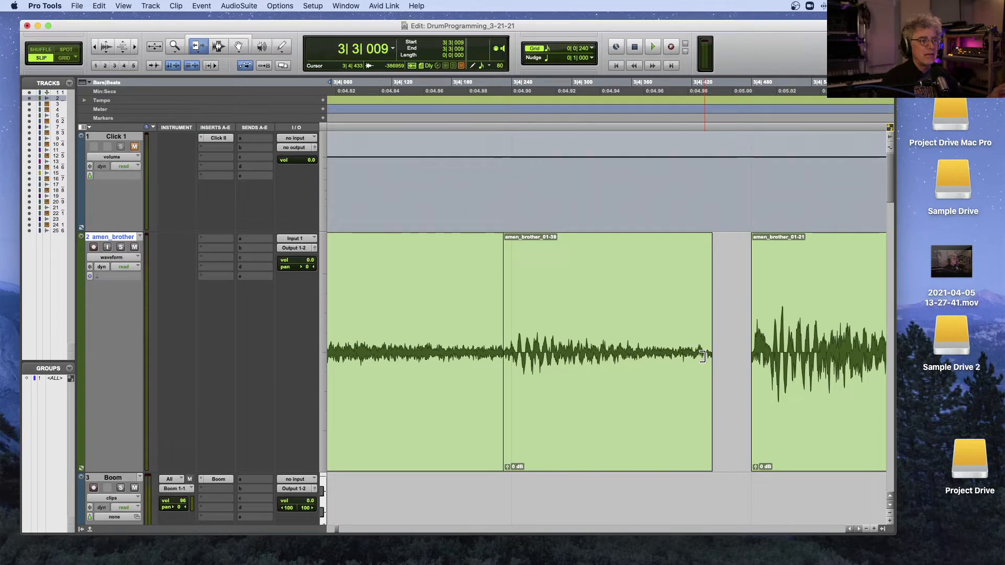
mouse_move(702, 356)
left_mouse_down()
mouse_move(733, 365)
mouse_move(699, 351)
mouse_move(720, 351)
left_mouse_up()
left_click(756, 356)
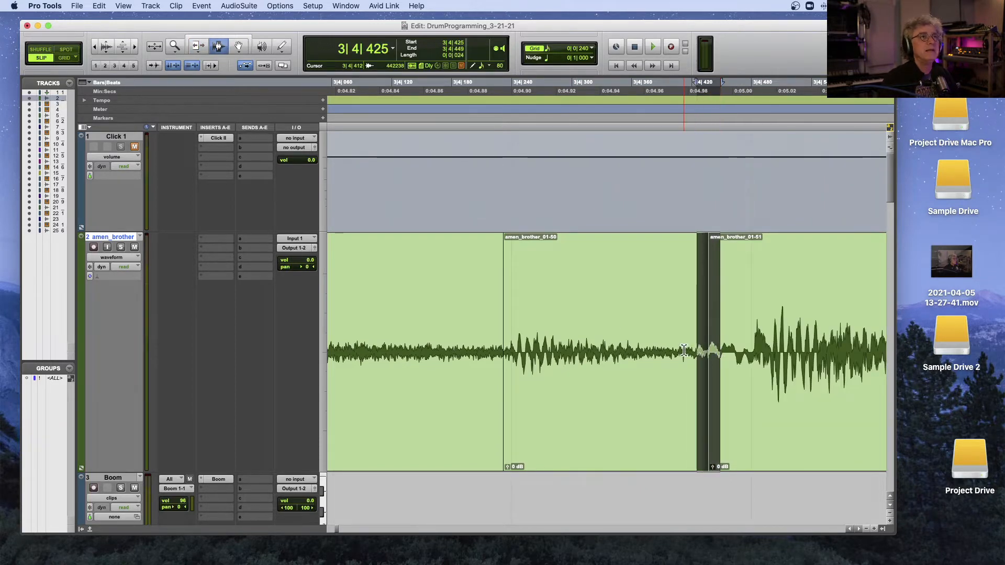
key("super+z")
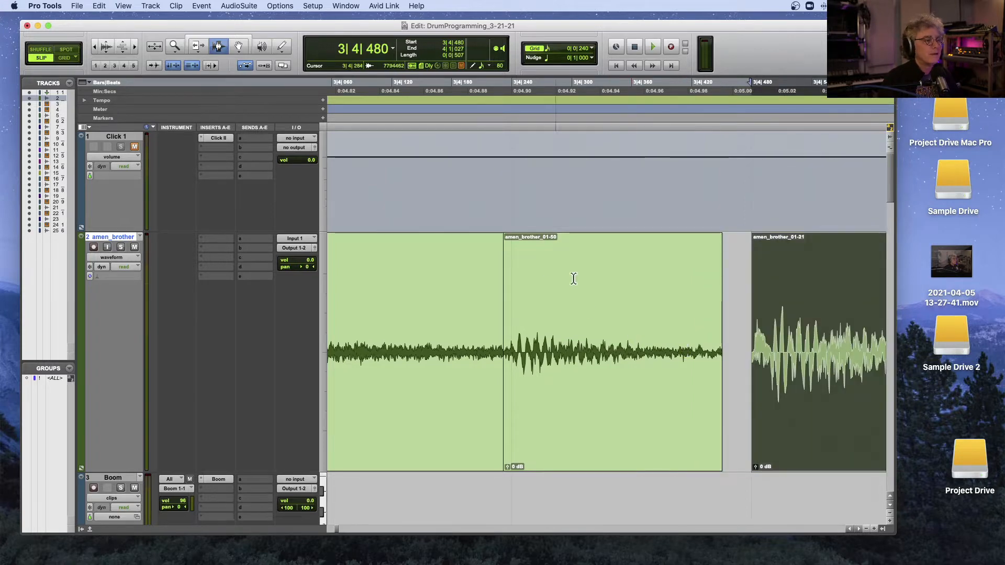
- Extend the start of amen_brother_01-21 back to 3|4|437 to close the gap, and crossfade the joint from 3|4|428 to 3|4|448
double_click(663, 282)
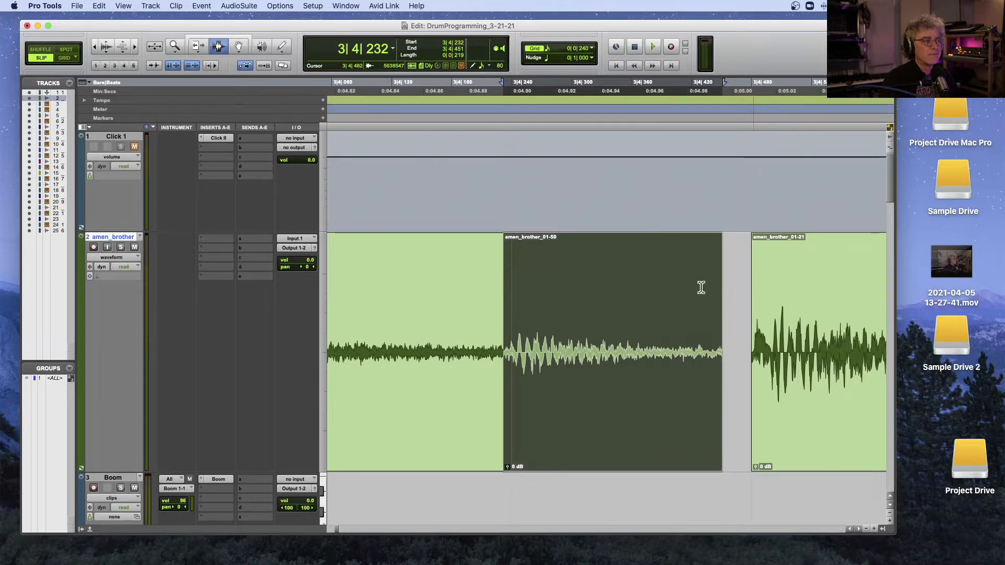
left_click(193, 46)
left_click_drag(692, 296, 720, 297)
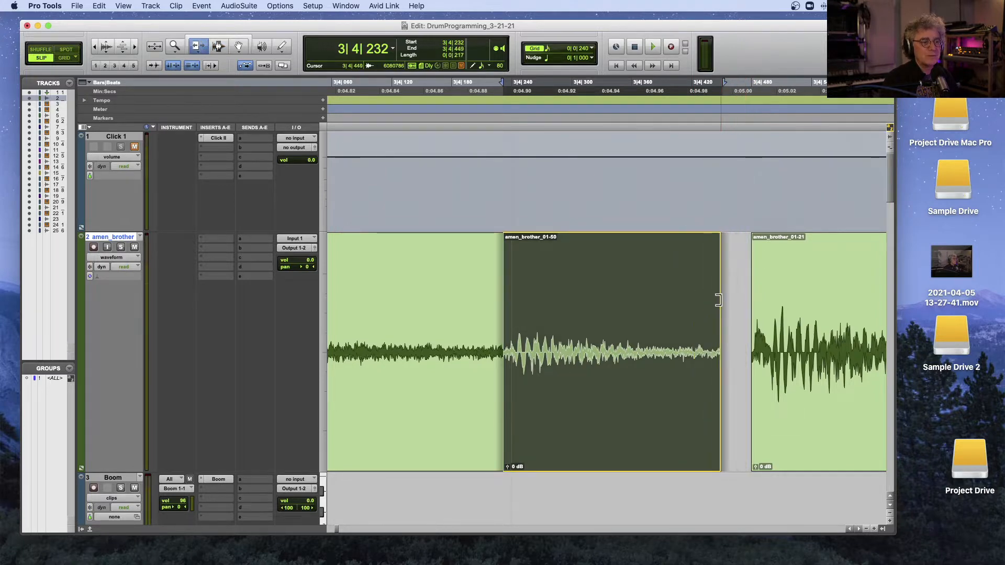
left_click(758, 301)
left_click_drag(758, 301, 707, 300)
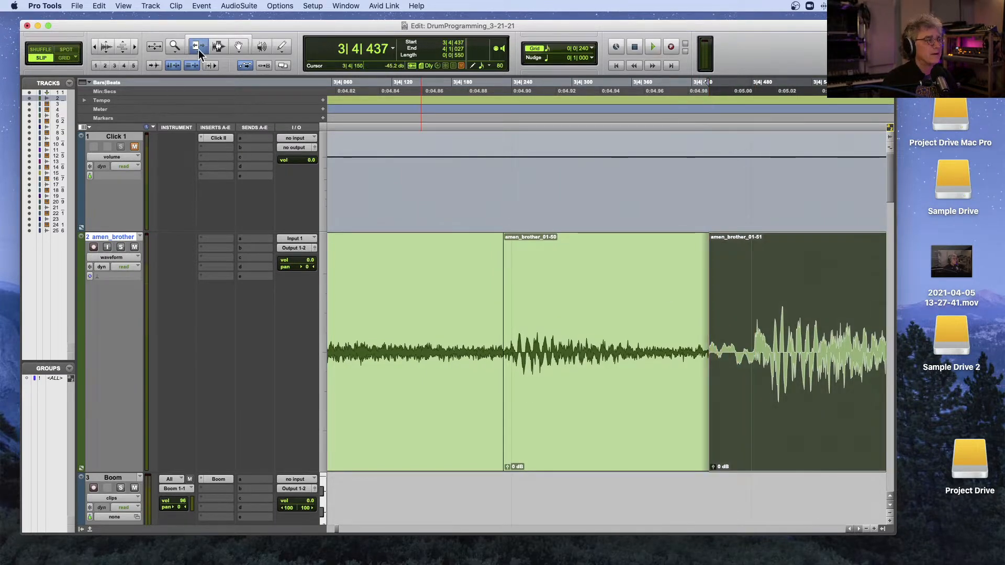
left_click_drag(700, 319, 719, 320)
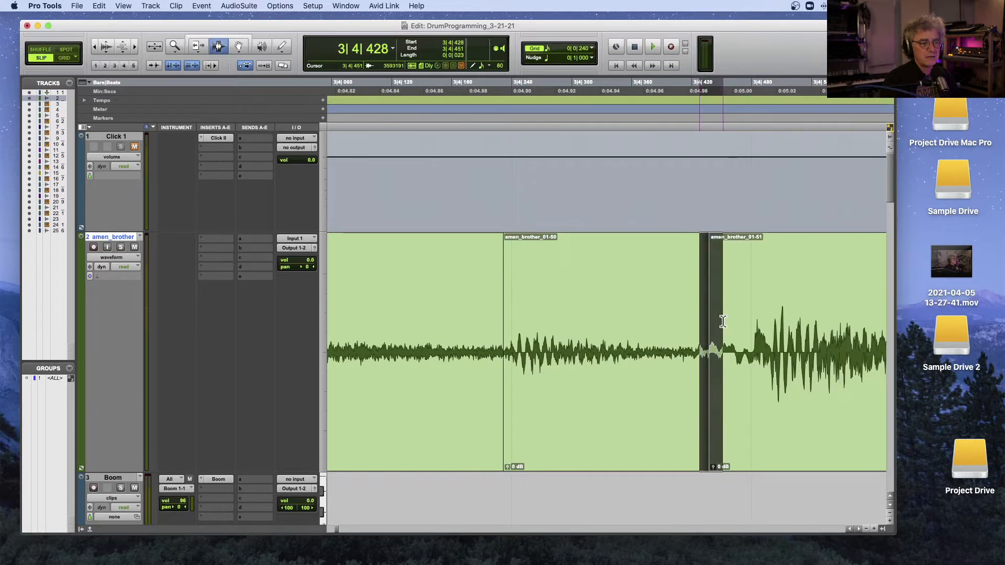
key("ctrl+super+f")
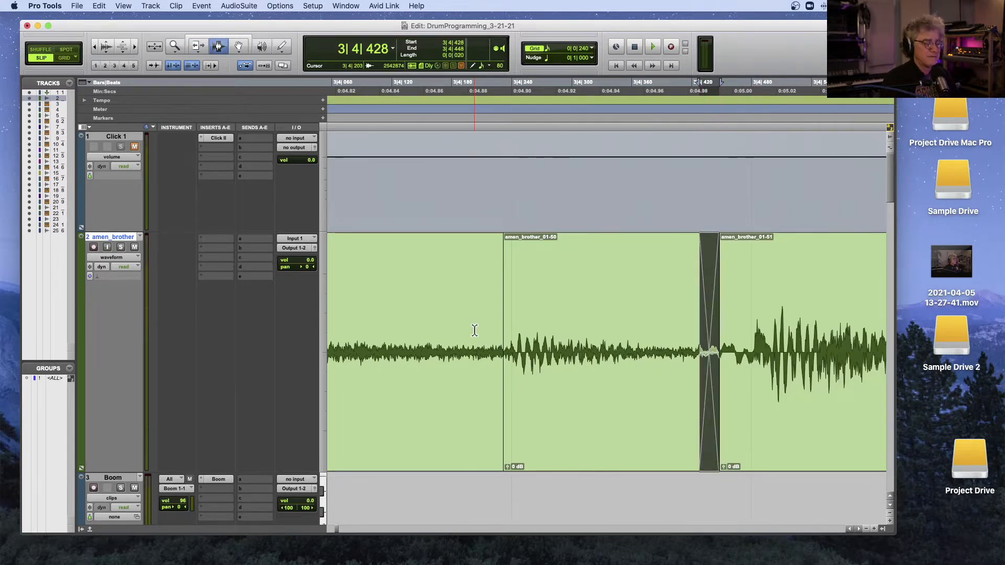
- Play back the rearranged amen_brother clips from 2|4|750, just before bar 3
key("r")
key("r")
key("r")
key("r")
key("r")
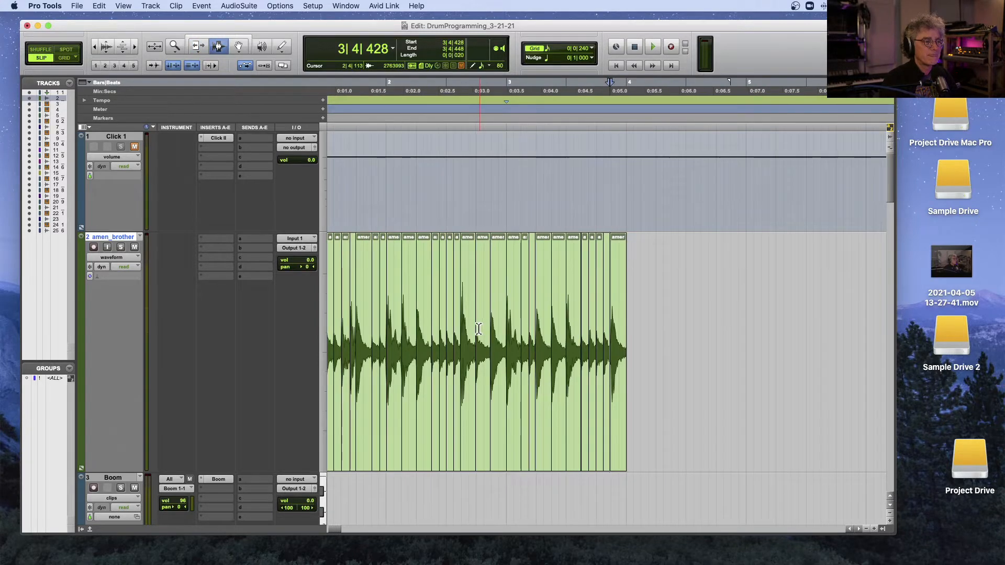
key("r")
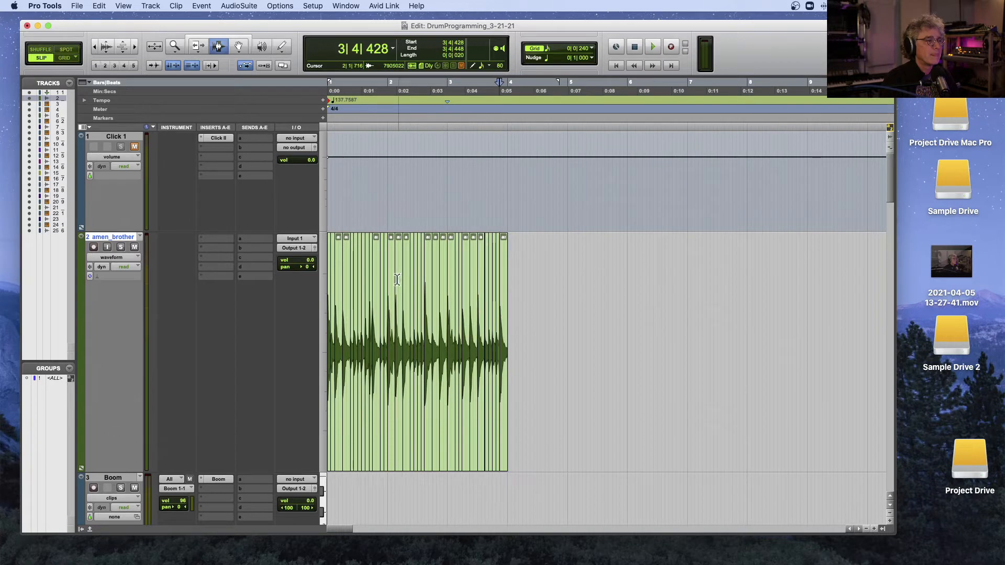
left_click(442, 270)
key("space")
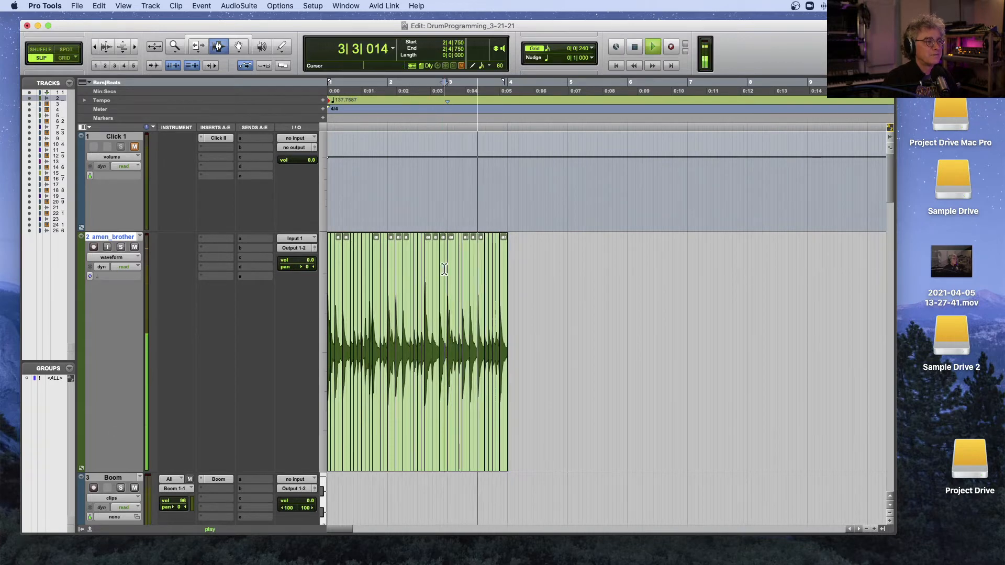
key("space")
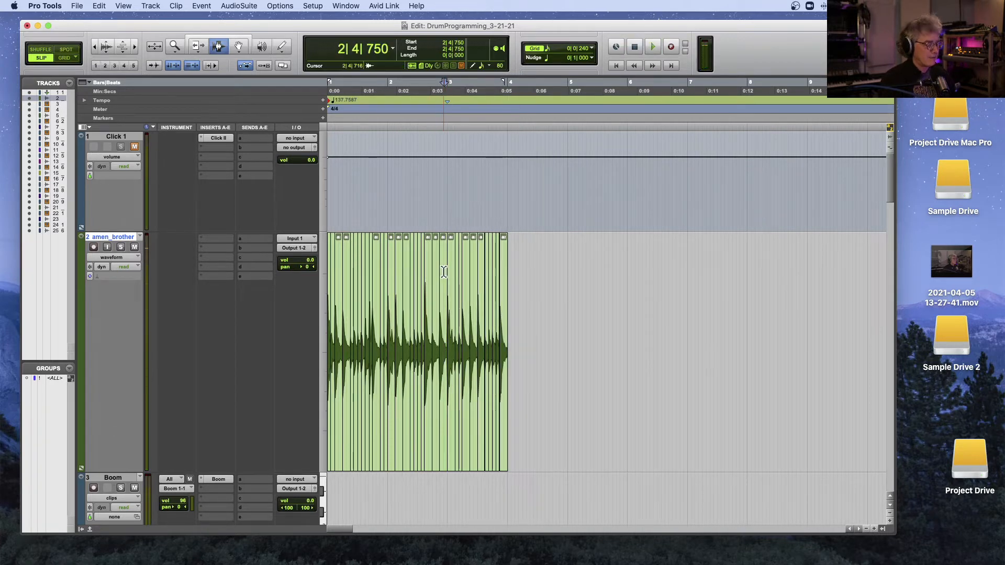
- Undo all the crossfades, trims, copies and splits on the amen_brother track back to the single amen_brother_01 clip
key("super+z")
key("super+z")
key("super+z")
key("super+z")
key("super+z")
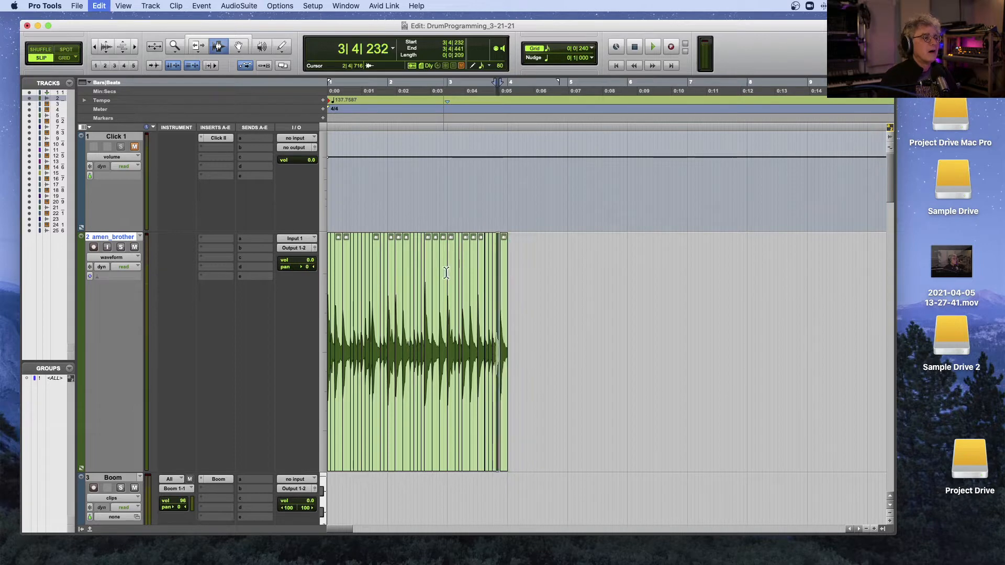
key("super+z")
key("super+z")
key("super+z")
key("super+z")
key("super+z")
key("super+z")
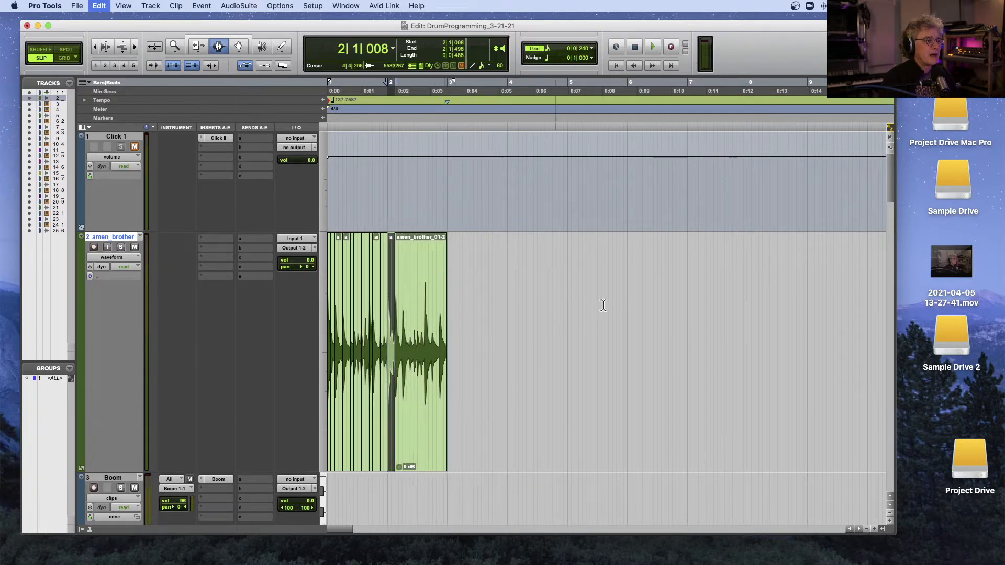
key("super+z")
key("super+z")
key("super+z")
key("super+z")
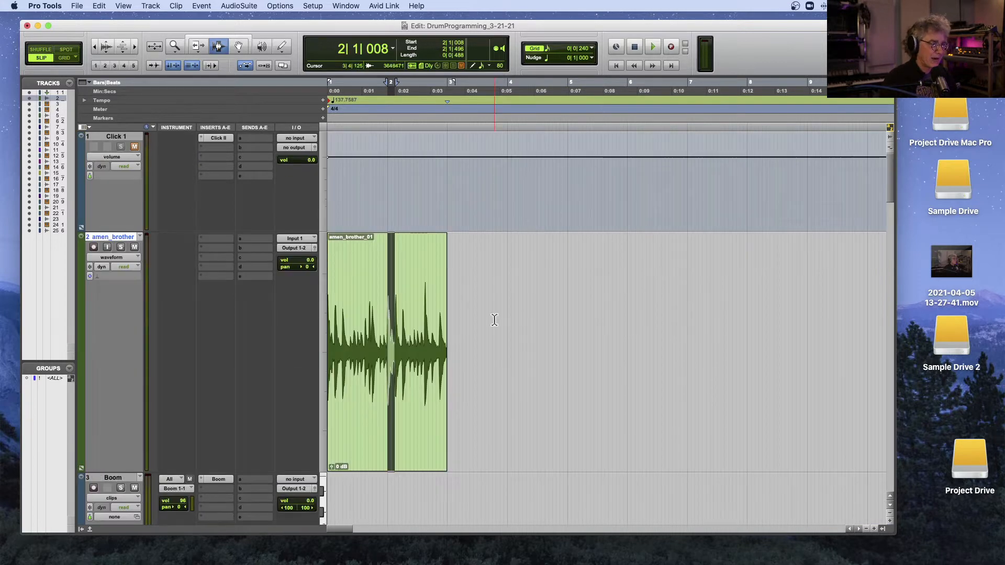
- Try separating the whole two-bar amen_brother_01 clip on the grid with the preset pre-separate amount
double_click(409, 338)
key("alt+f")
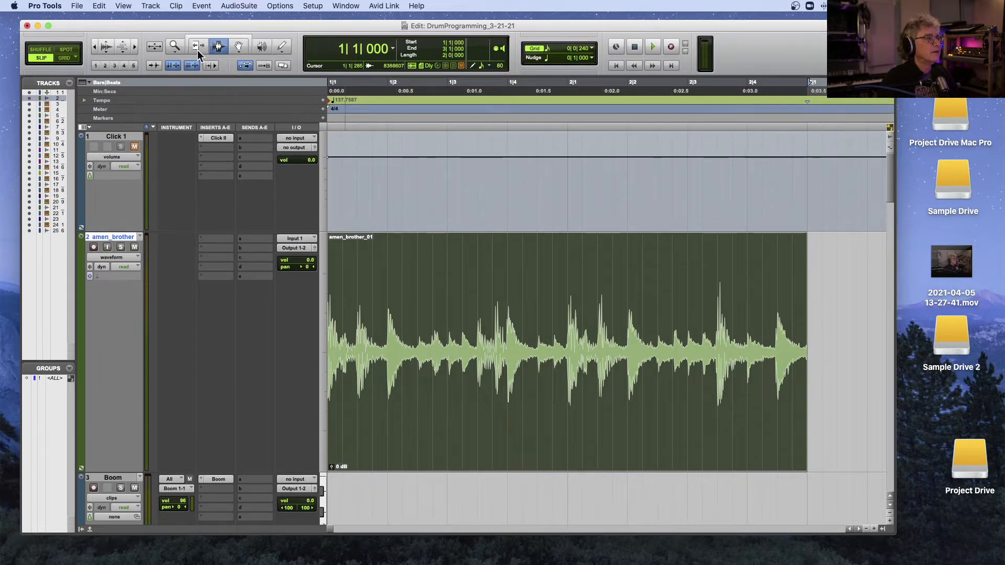
left_click(173, 6)
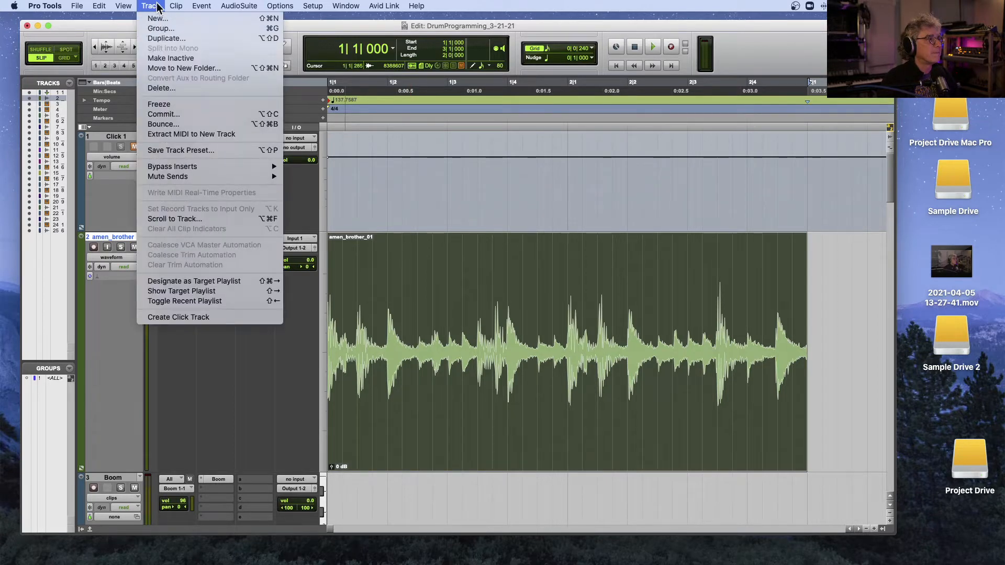
mouse_move(101, 7)
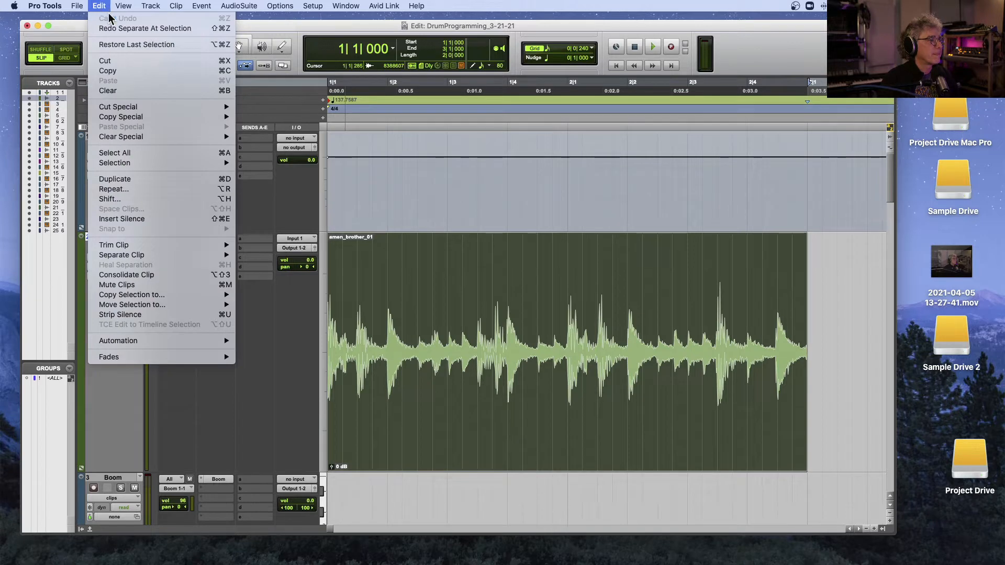
mouse_move(123, 256)
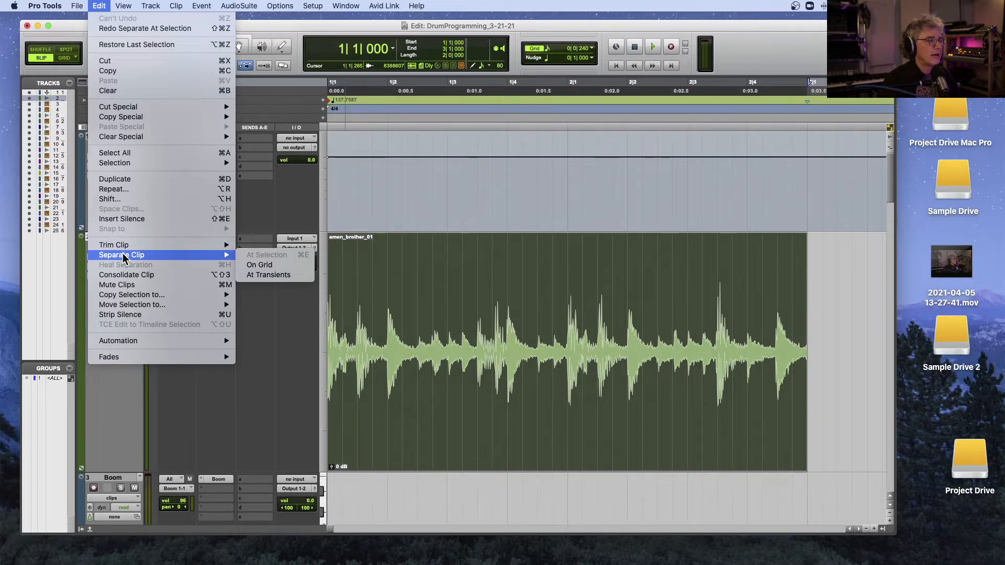
left_click(261, 266)
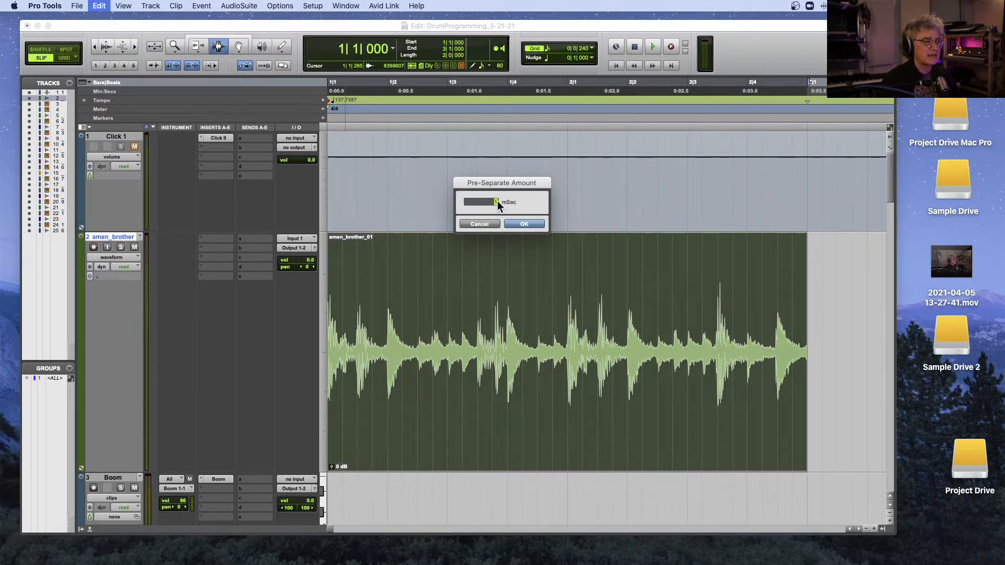
key("Return")
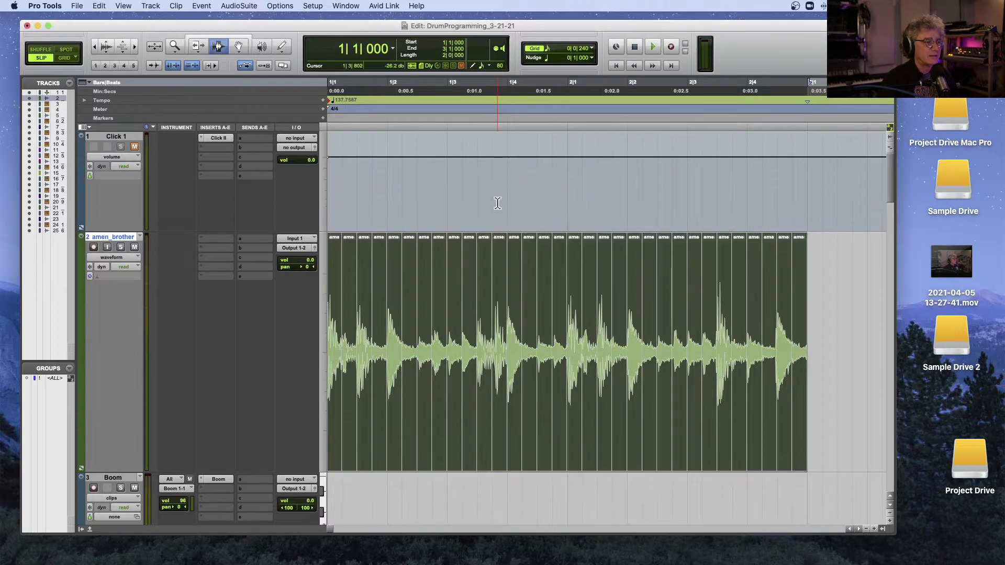
- Examine how the grid cuts line up with the drum hits, especially at the start of amen_brother_01-07 near 1|2|508
key("t")
key("t")
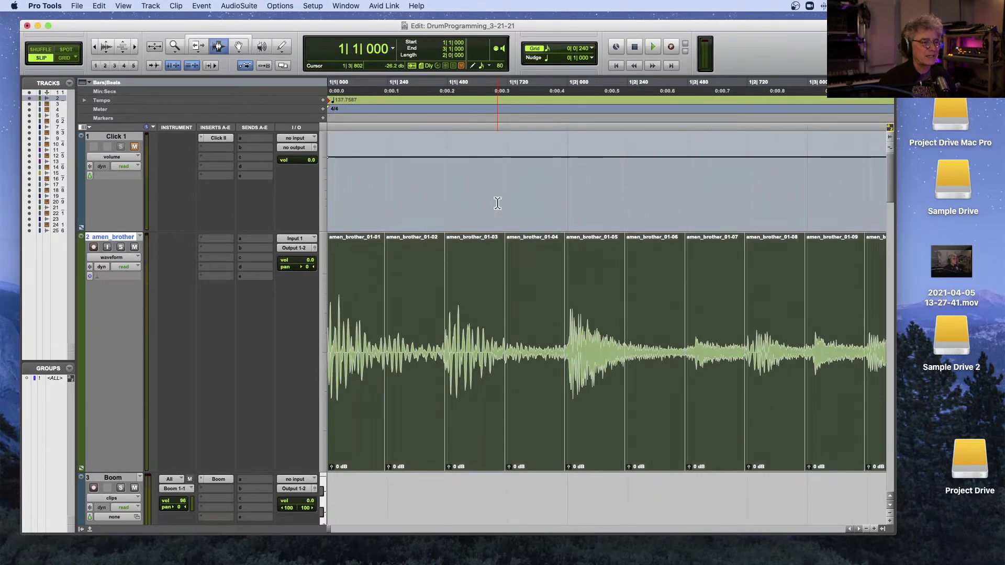
scroll(208, 170, "down", 10)
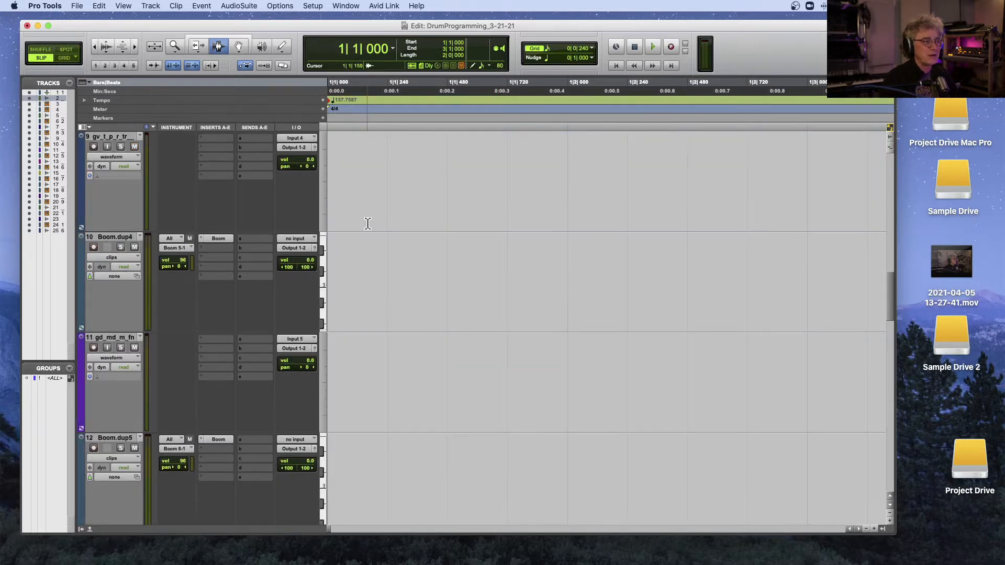
scroll(368, 224, "up", 10)
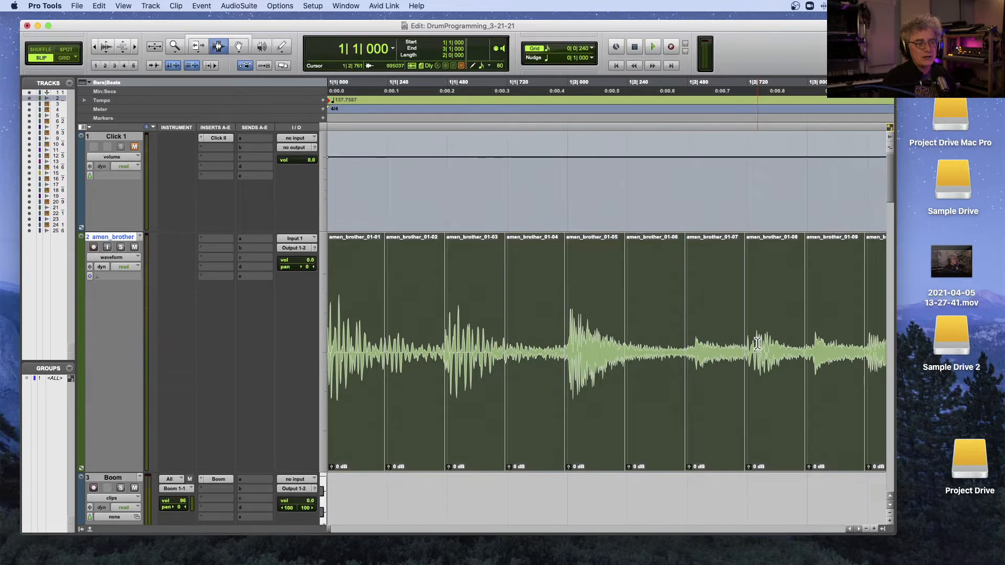
left_click(694, 349)
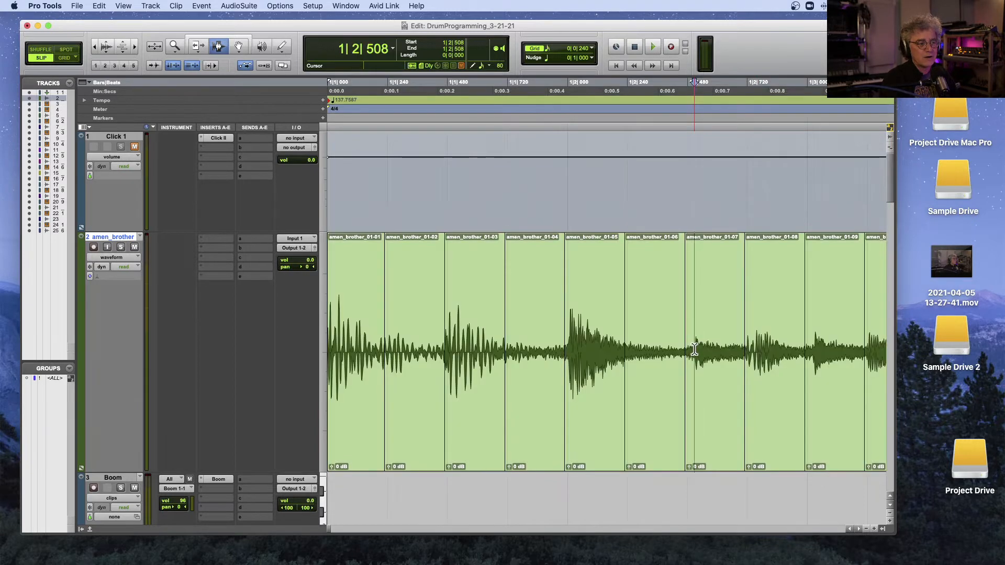
key("t")
key("t")
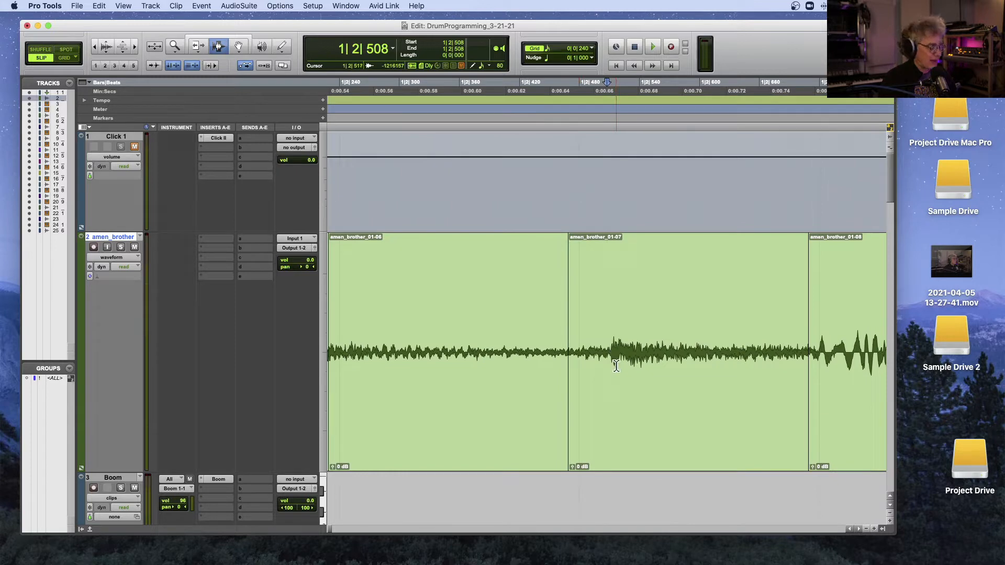
- Undo the grid separation and separate the whole amen_brother_01 clip at transients with the preset pre-separate amount
key("super+z")
double_click(476, 319)
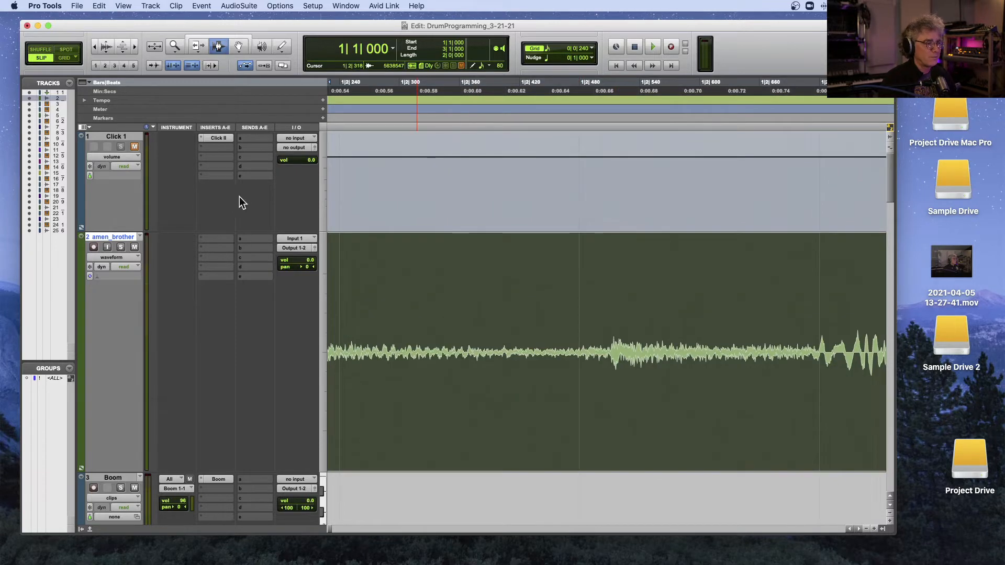
left_click(103, 10)
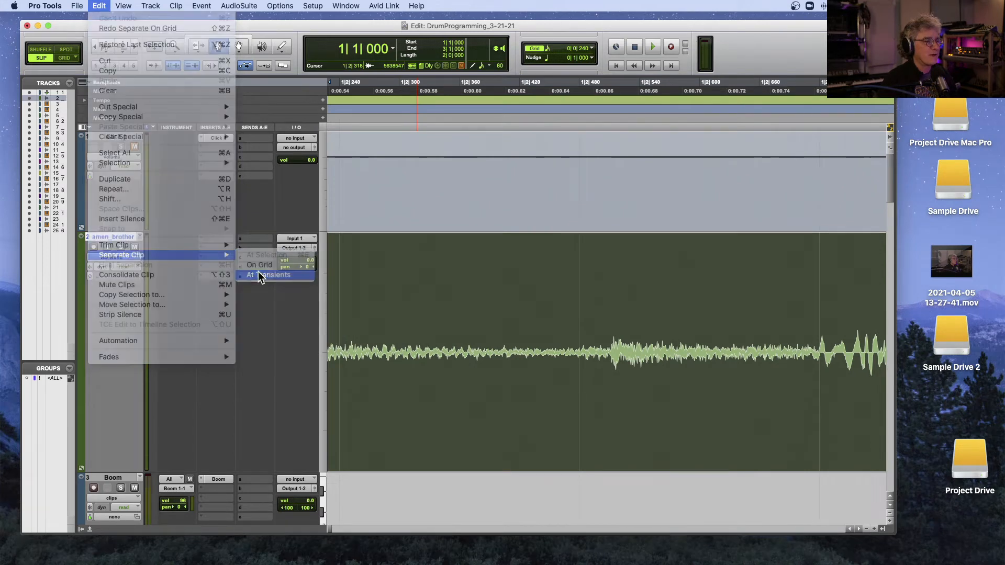
left_click(261, 274)
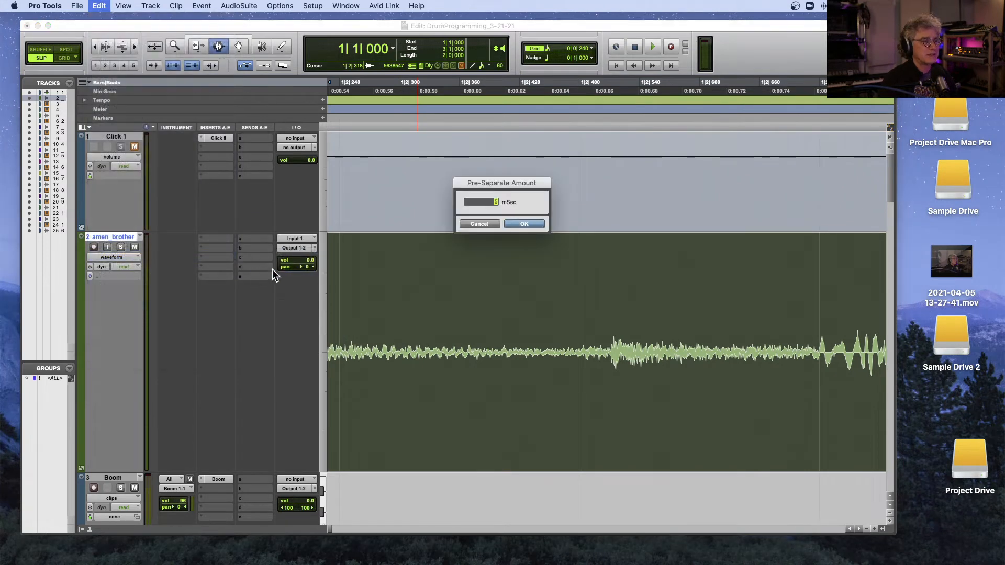
left_click(515, 224)
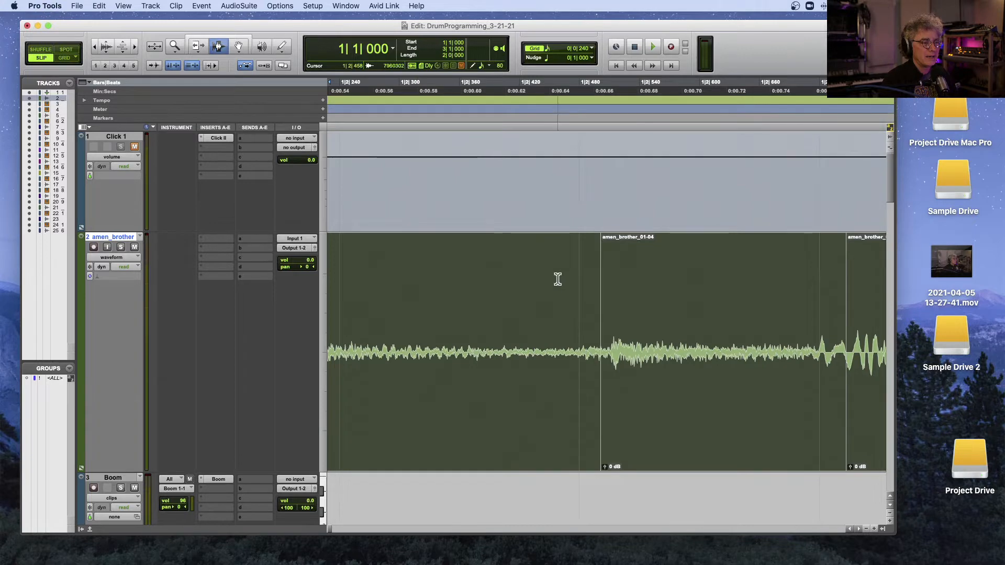
key("super+bracketleft")
key("super+bracketleft")
key("super+bracketleft")
key("super+bracketleft")
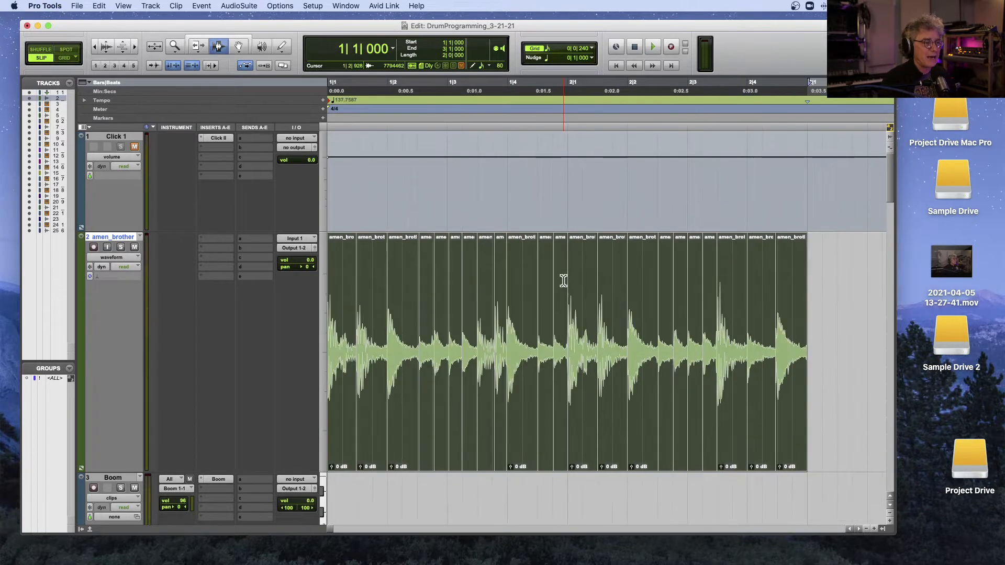
key("space")
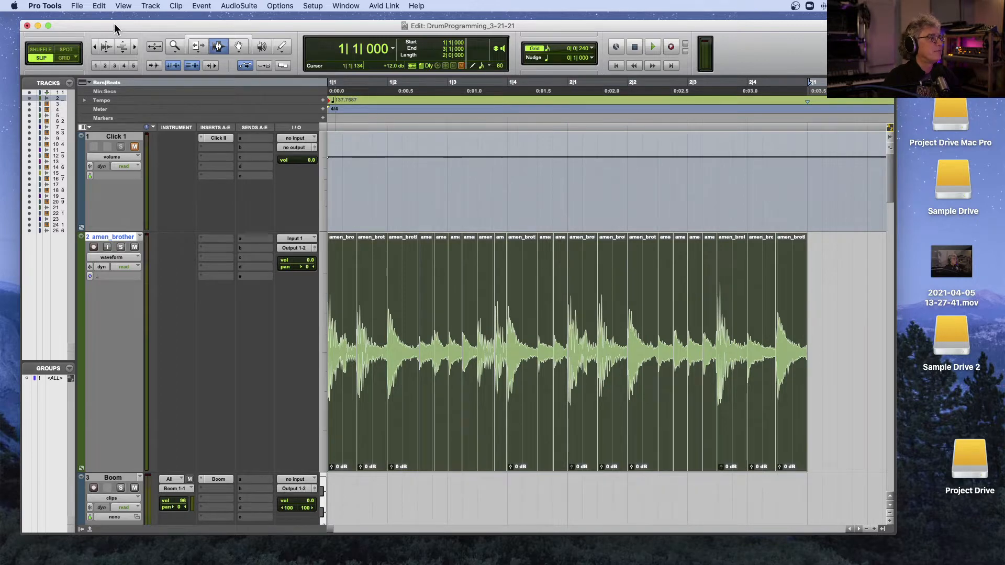
left_click(101, 6)
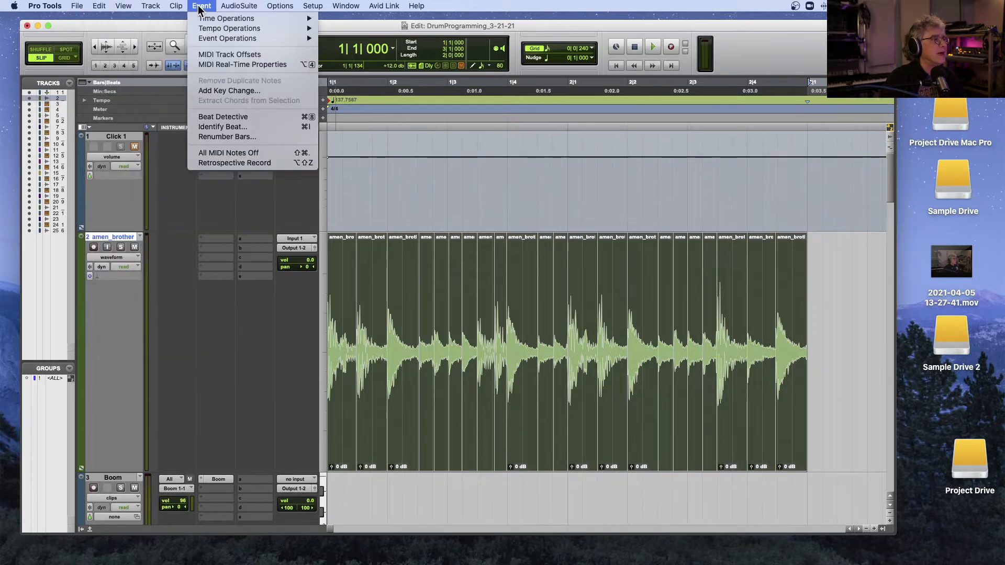
mouse_move(349, 7)
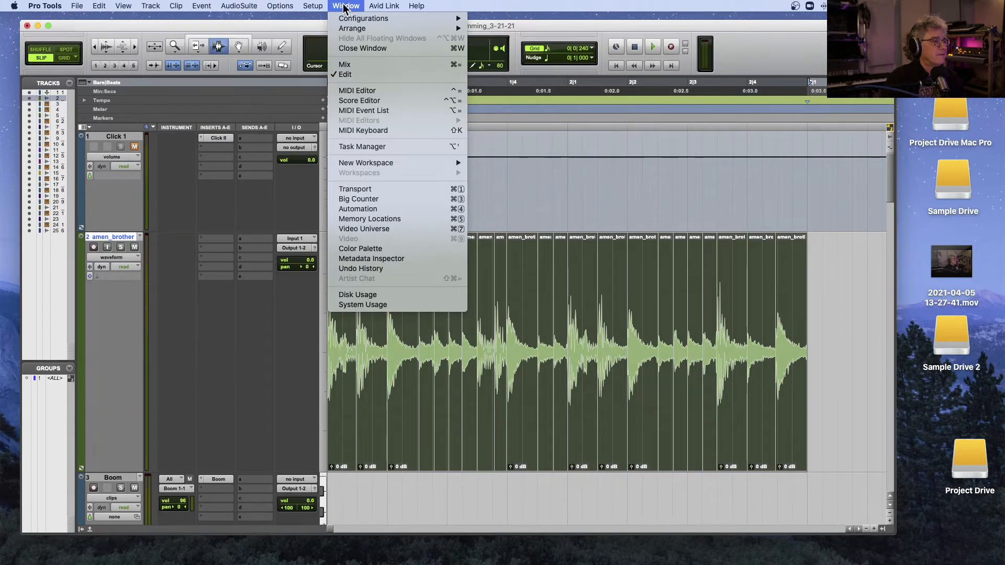
mouse_move(130, 9)
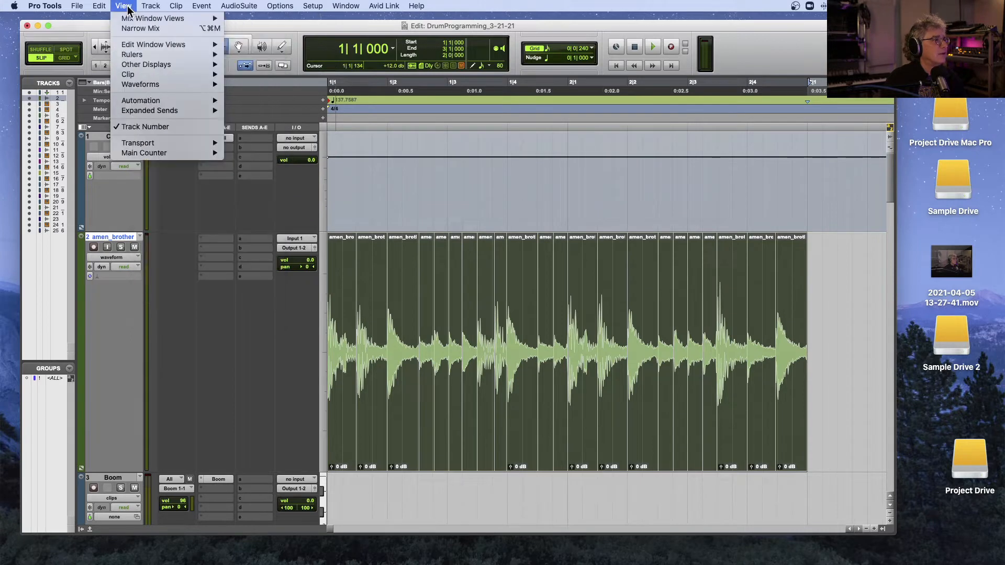
- Undo the separation at transients so amen_brother_01 is one clip again
mouse_move(83, 9)
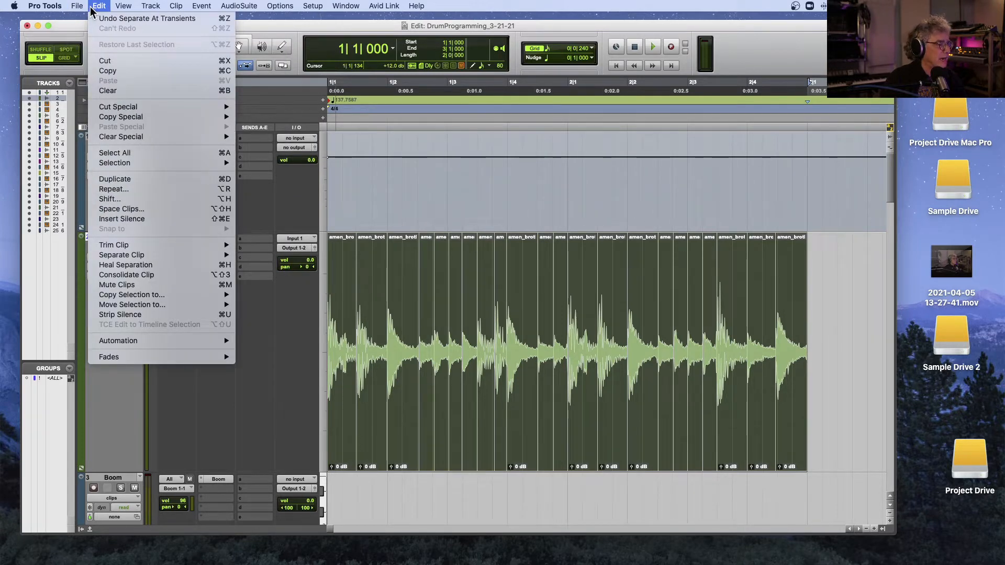
left_click(403, 108)
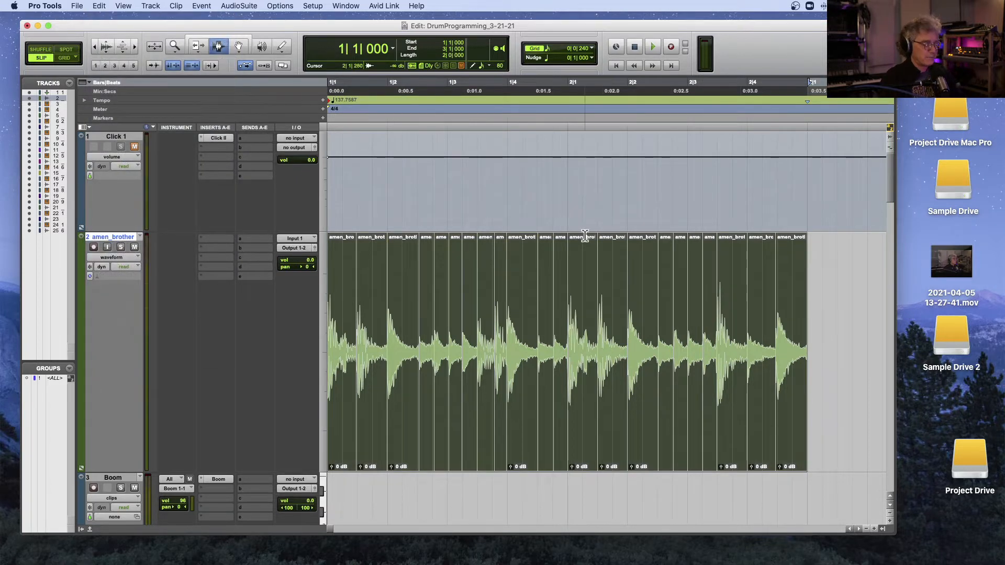
key("super+z")
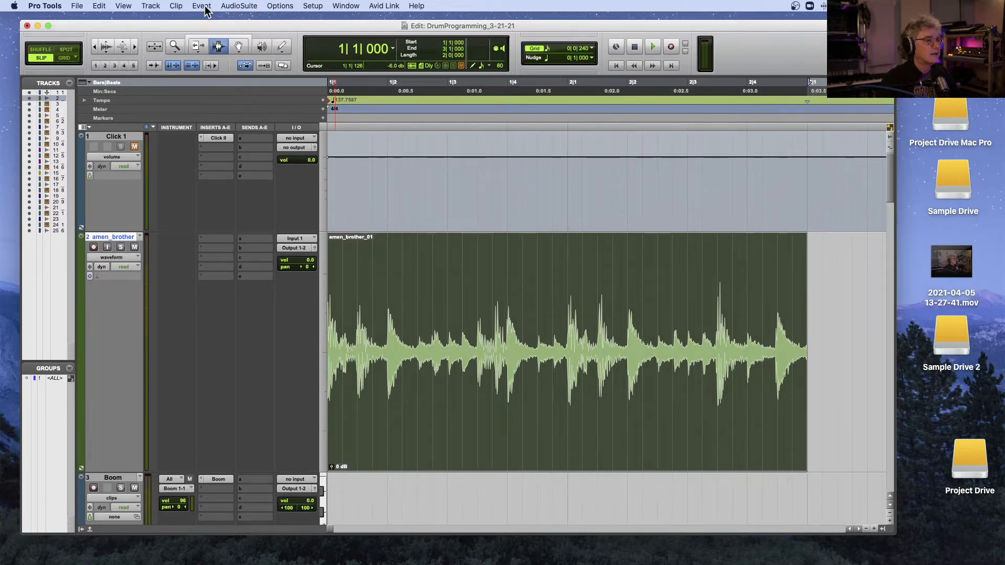
- Open Beat Detective for the selected two-bar amen_brother_01 clip and move its window clear of the waveform
key("alt+6")
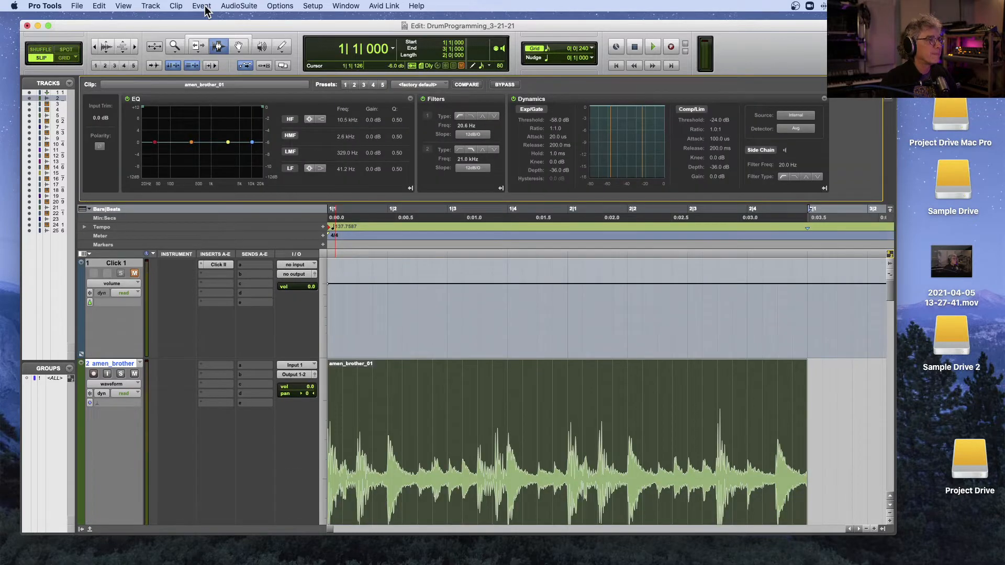
key("alt+6")
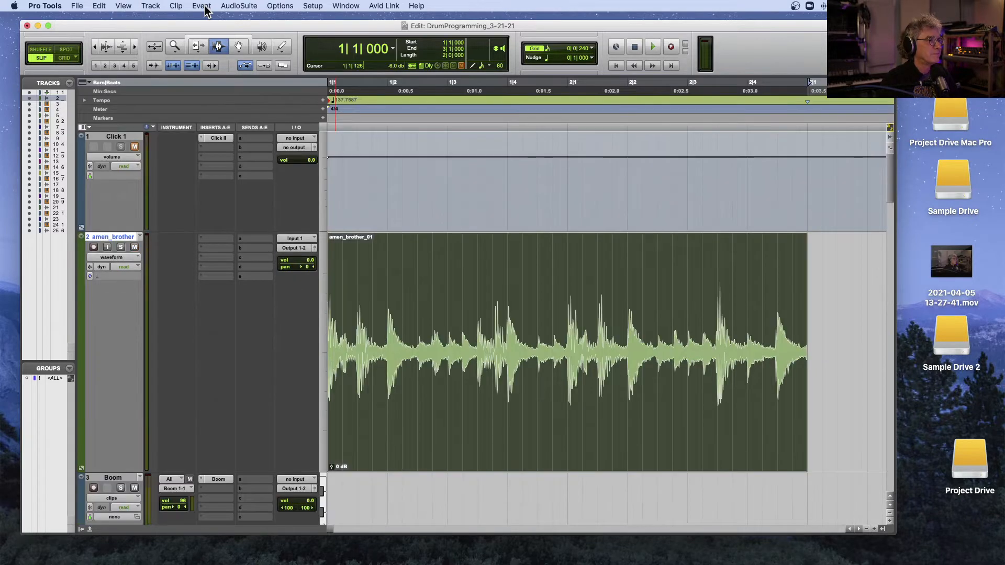
left_click(203, 6)
left_click(204, 8)
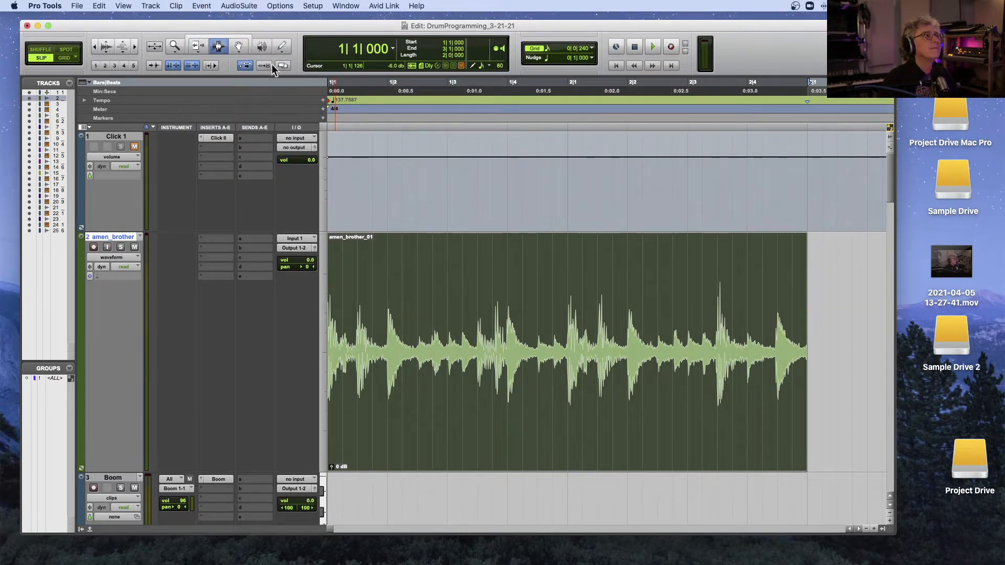
key("super+Tab")
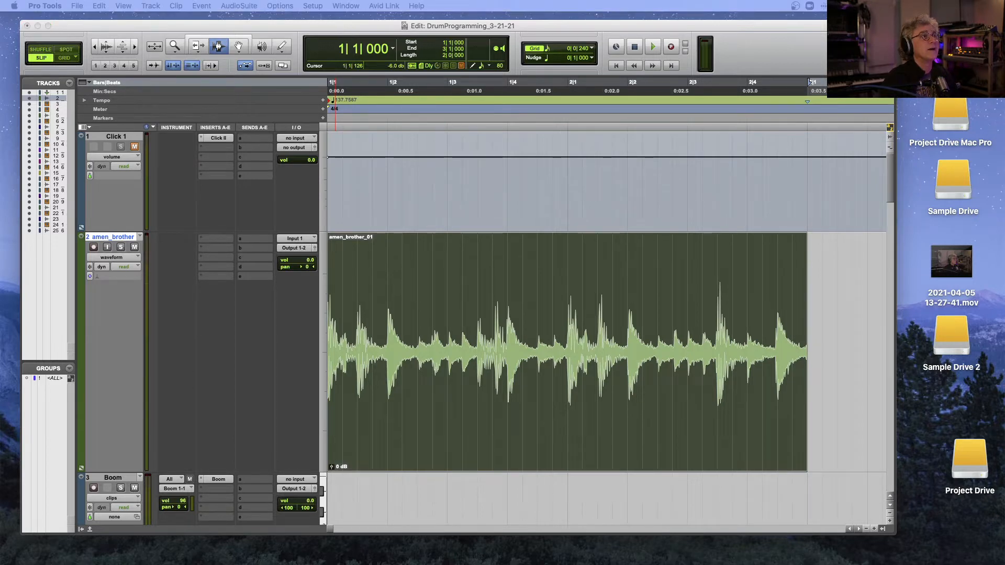
left_click_drag(496, 69, 510, 177)
left_click(202, 5)
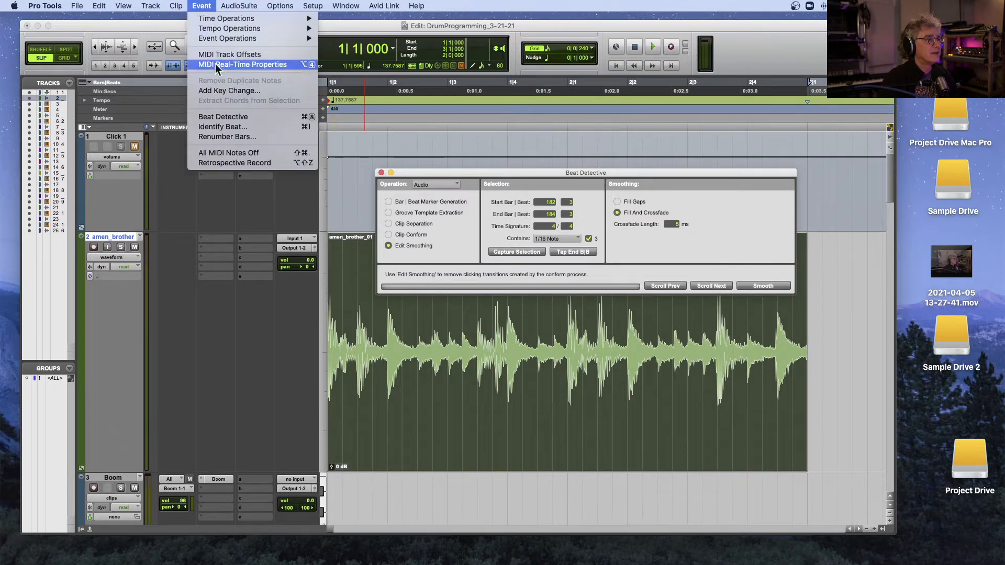
left_click(508, 173)
left_click_drag(508, 175, 484, 100)
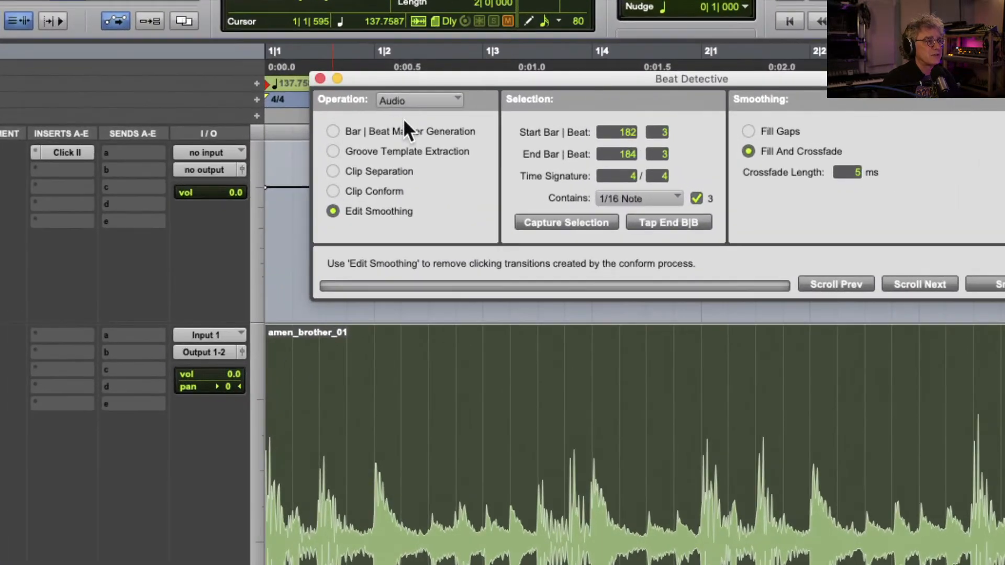
- Set Beat Detective to Clip Separation for audio and capture the selection from 1|1 to 3|1
left_click(420, 99)
left_click(421, 101)
left_click(333, 171)
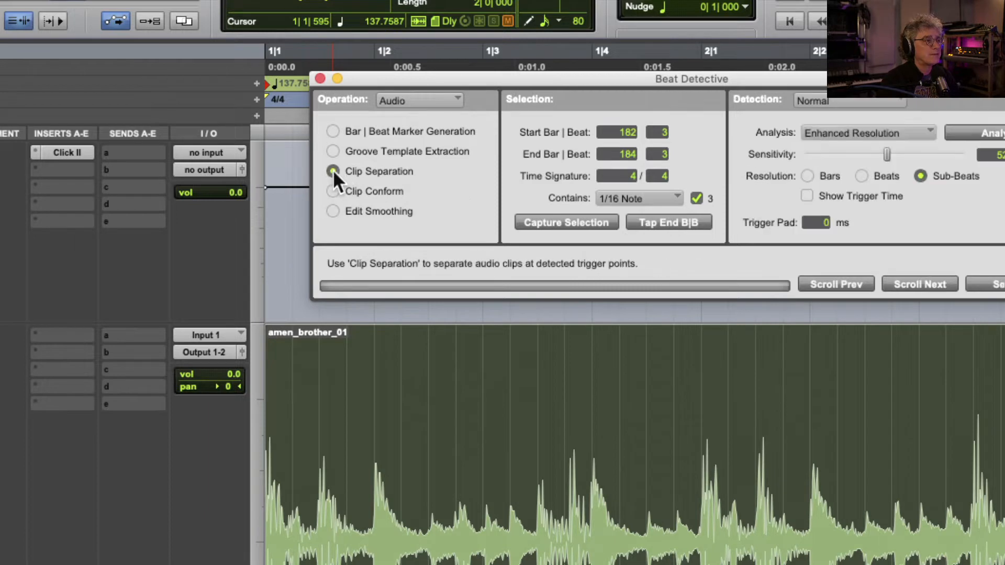
left_click_drag(424, 74, 245, 55)
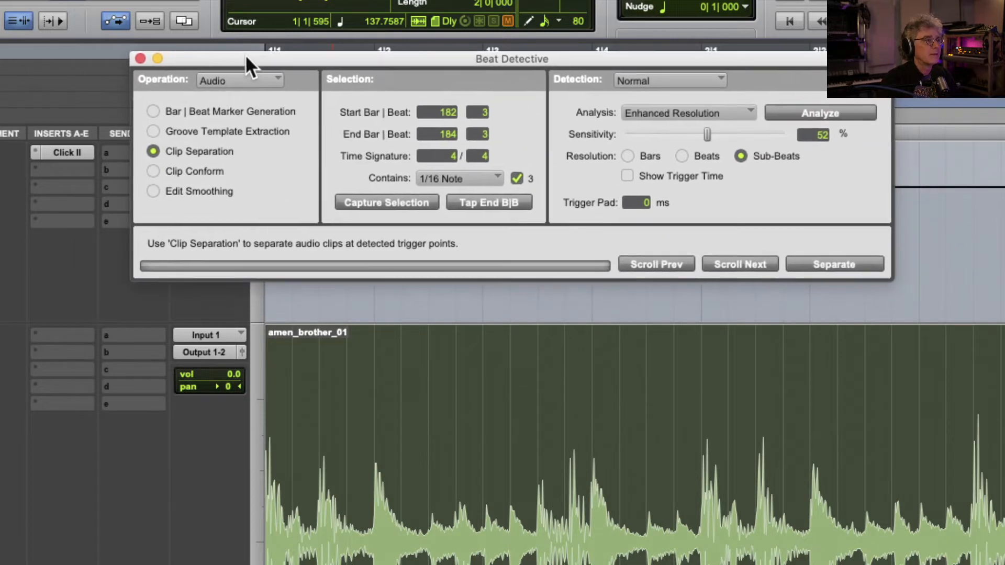
left_click(408, 200)
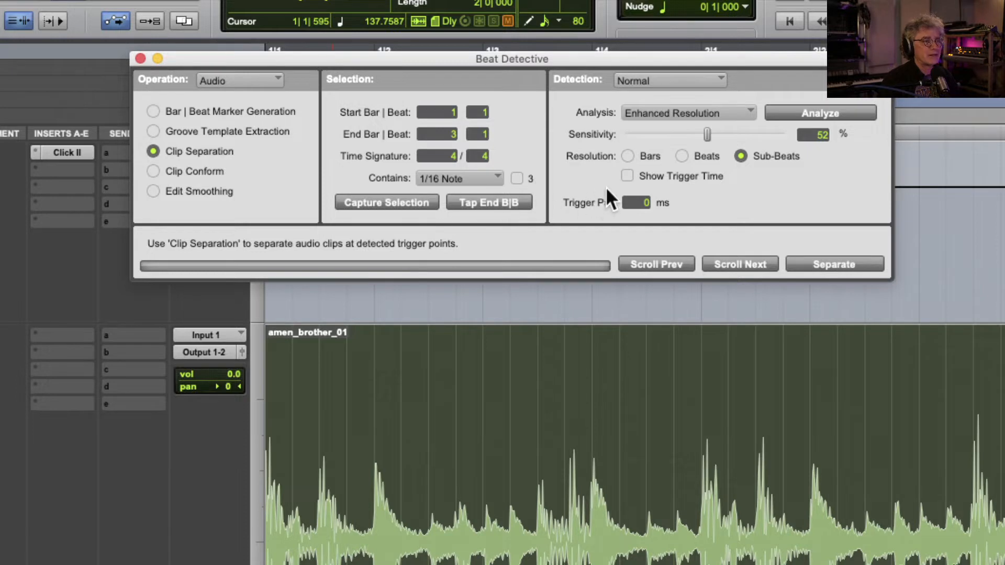
- Lower the detection sensitivity to 3% and analyze the clip with Normal detection and Enhanced Resolution
left_click(686, 110)
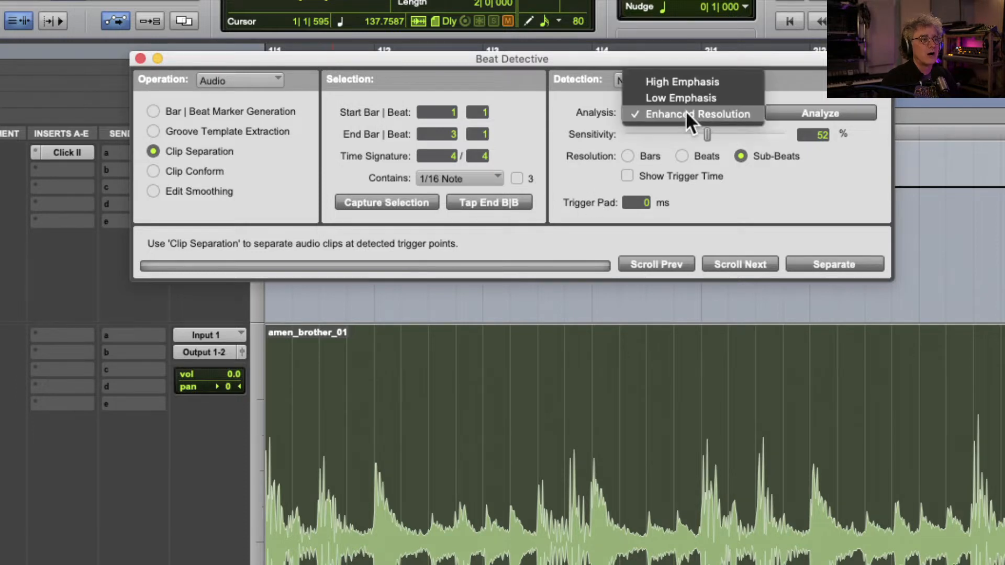
left_click(623, 79)
left_click(622, 80)
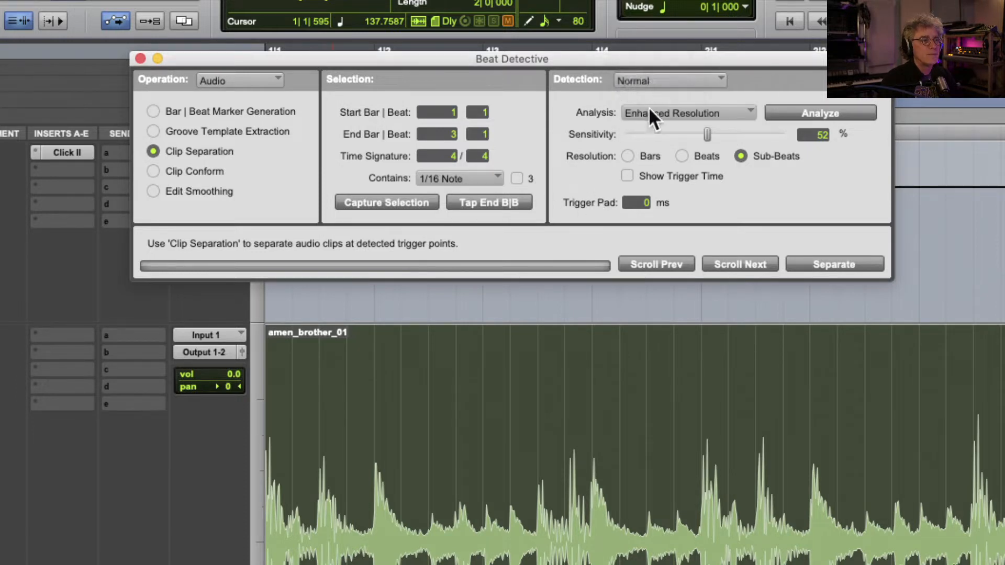
left_click(650, 111)
left_click(639, 113)
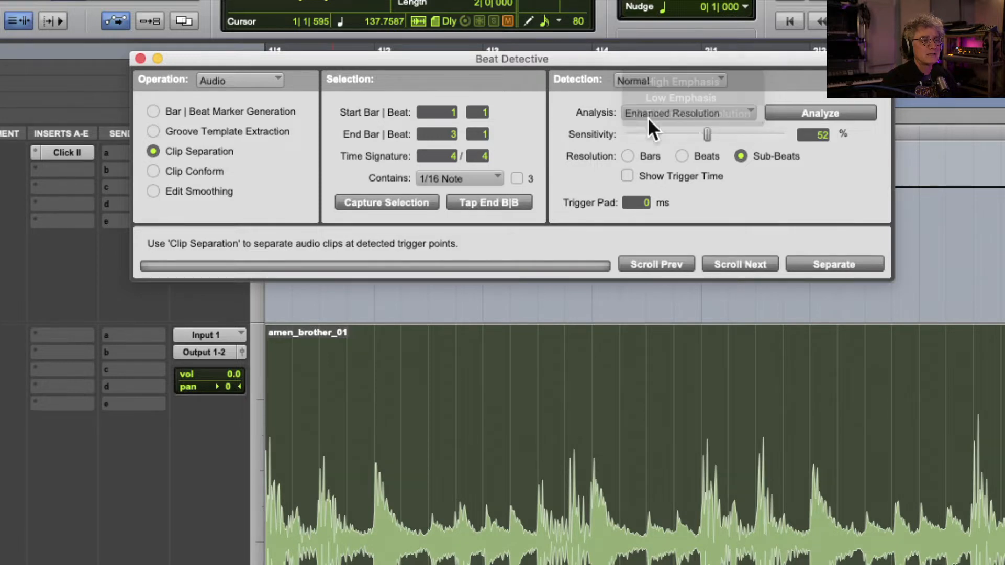
left_click_drag(704, 134, 622, 131)
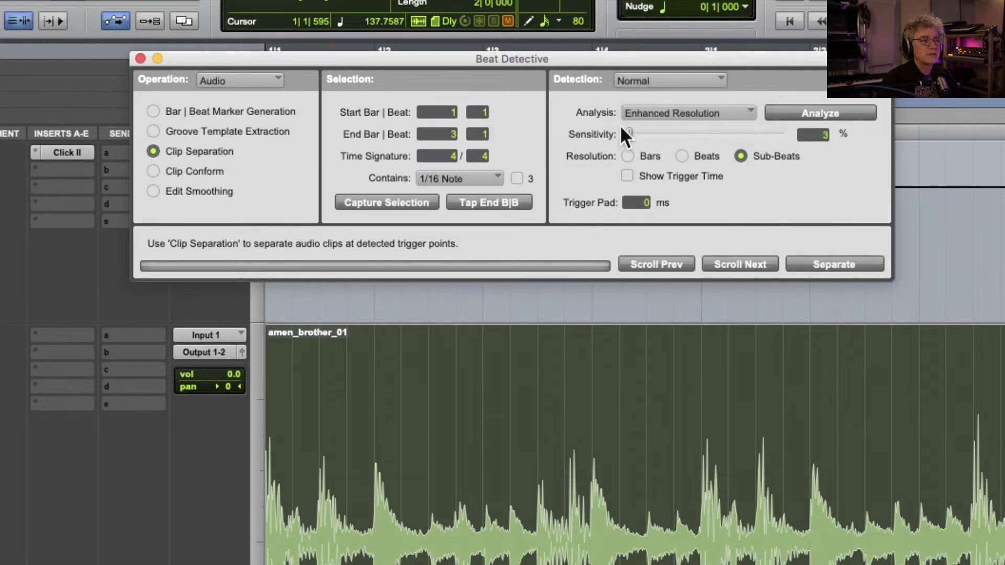
left_click(797, 112)
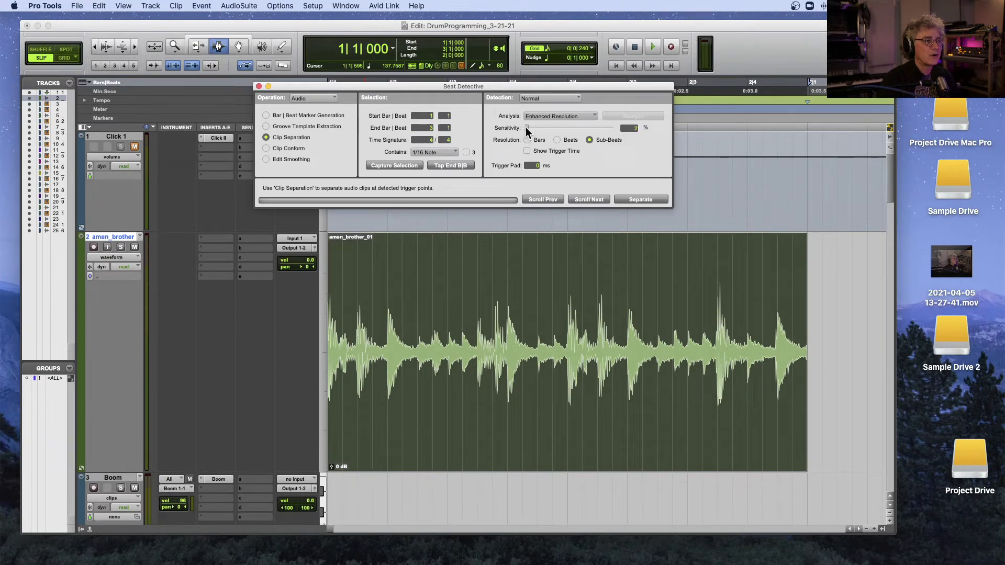
- Separate the clip at the sub-beat triggers detected with 52% sensitivity, and undo that separation
left_click_drag(532, 127, 565, 126)
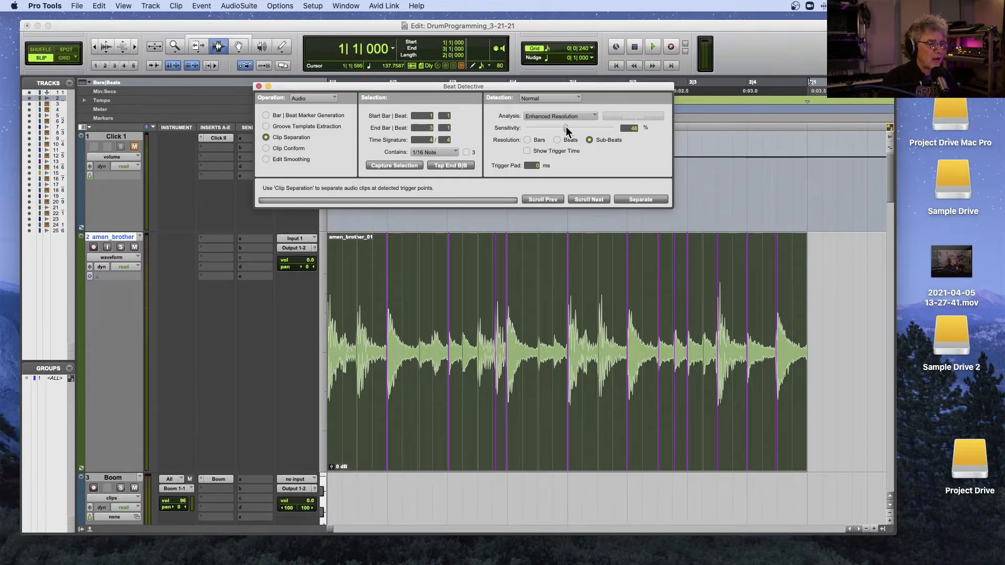
left_click_drag(565, 128, 572, 126)
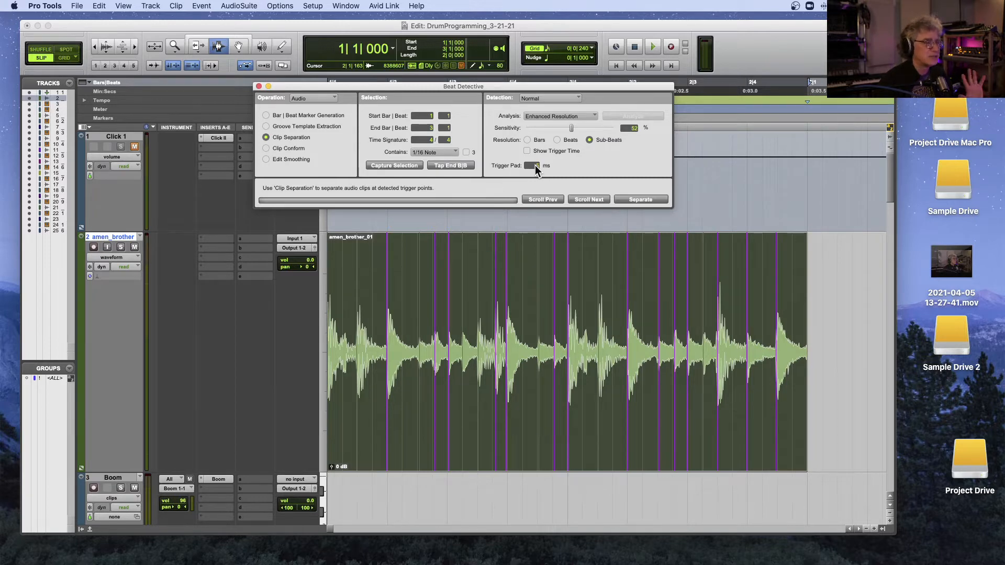
left_click(654, 200)
left_click(582, 309)
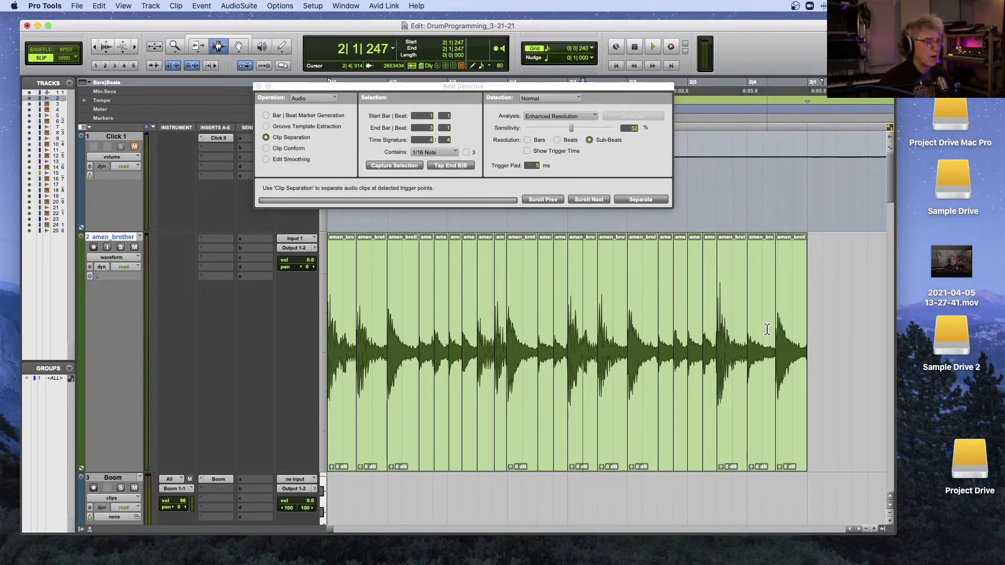
key("super+z")
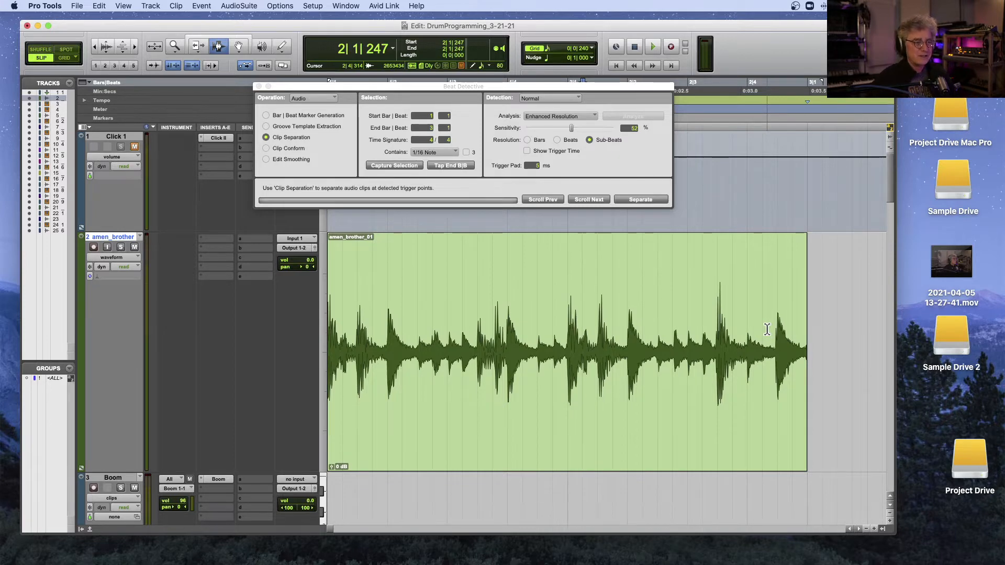
- Examine the waveform around the drum hit at 2|1 to see where its attack begins
left_click_drag(563, 324, 587, 328)
key("super+bracketright")
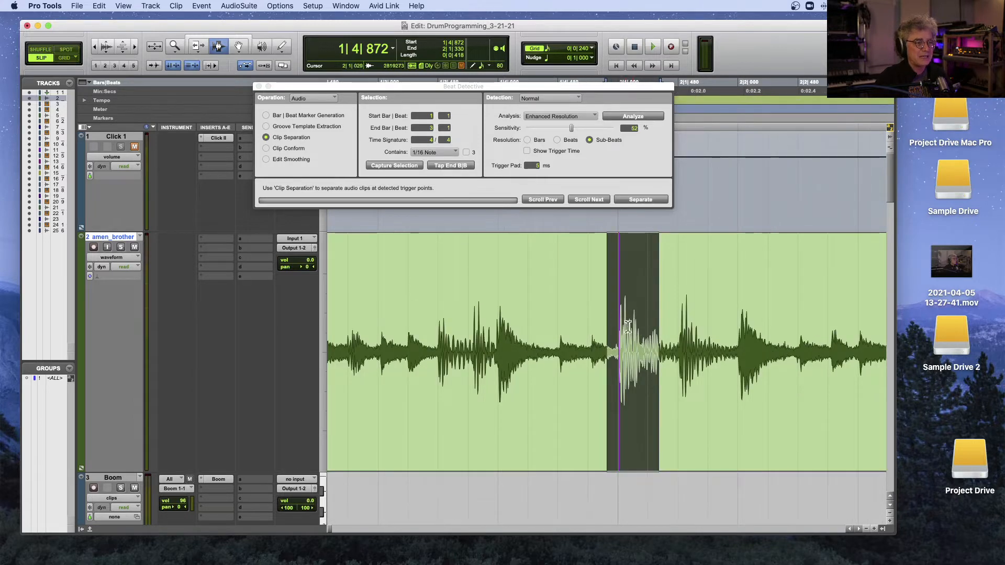
key("super+bracketright")
left_click_drag(635, 321, 655, 328)
left_click(635, 326)
left_click(679, 330)
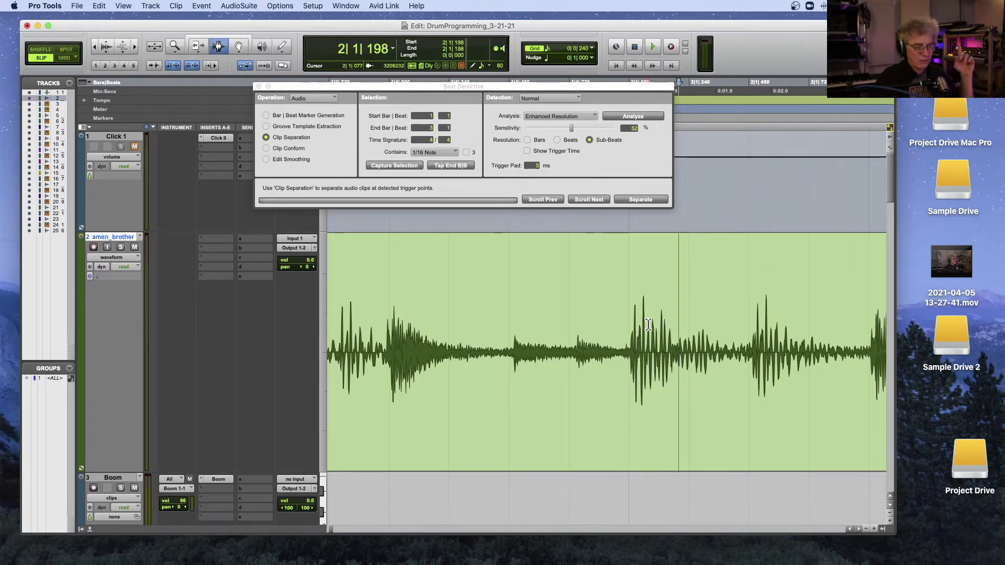
mouse_move(634, 337)
left_mouse_down()
mouse_move(646, 337)
mouse_move(634, 329)
left_mouse_up()
left_click(642, 325)
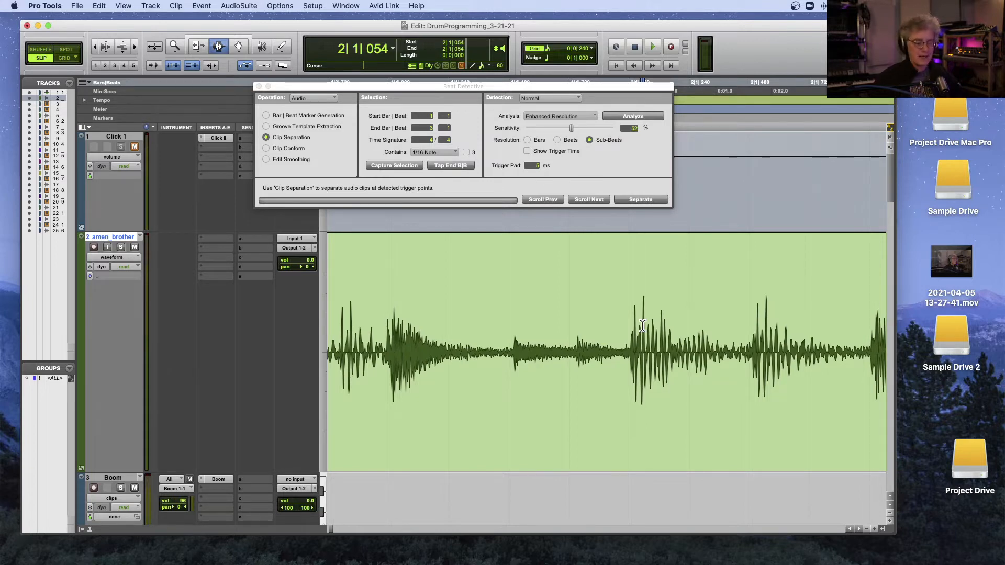
scroll(636, 322, "left", 5)
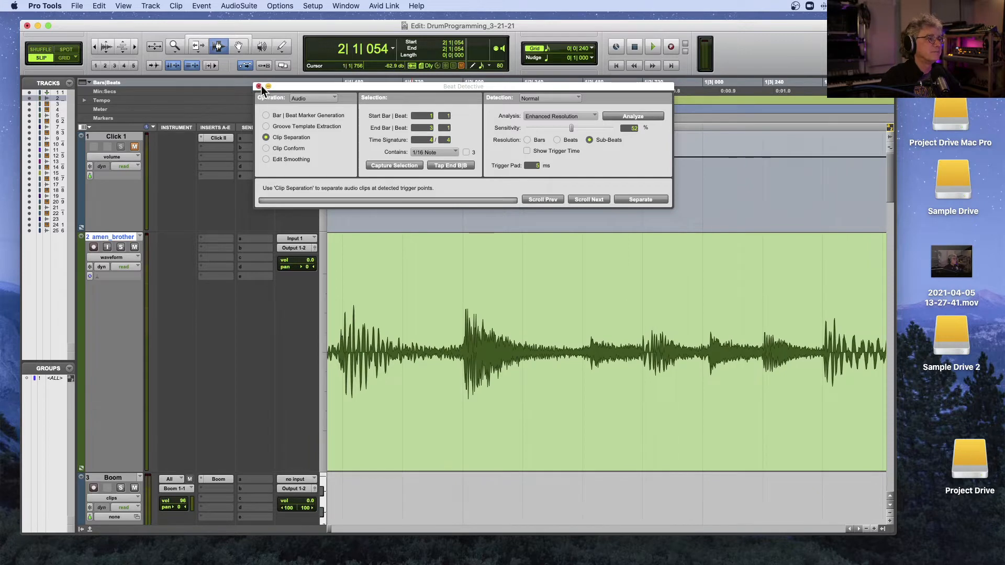
- Close Beat Detective and return the edit cursor to the session start with the whole amen_brother_01 clip in view
left_click(259, 87)
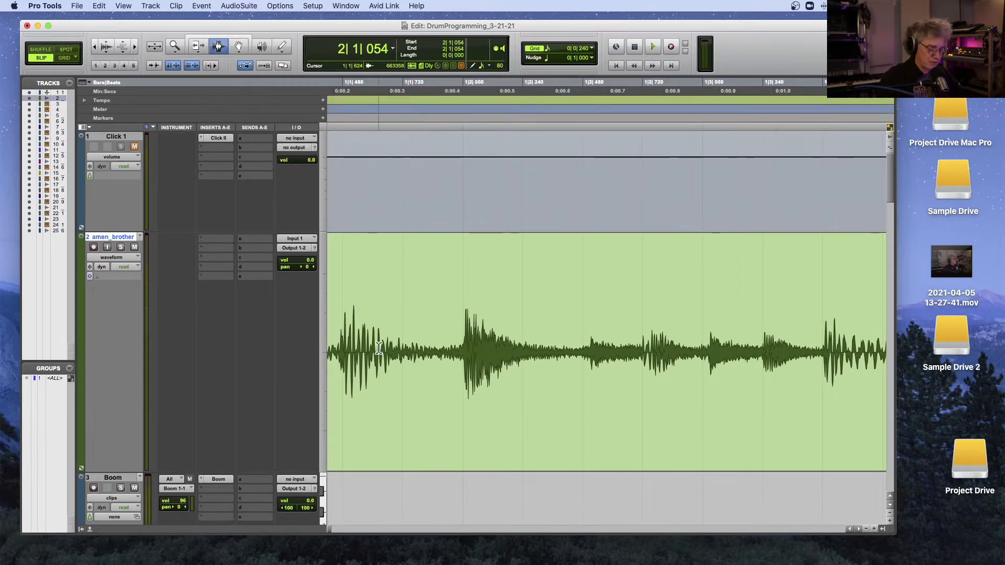
key("Return")
key("r")
key("r")
key("r")
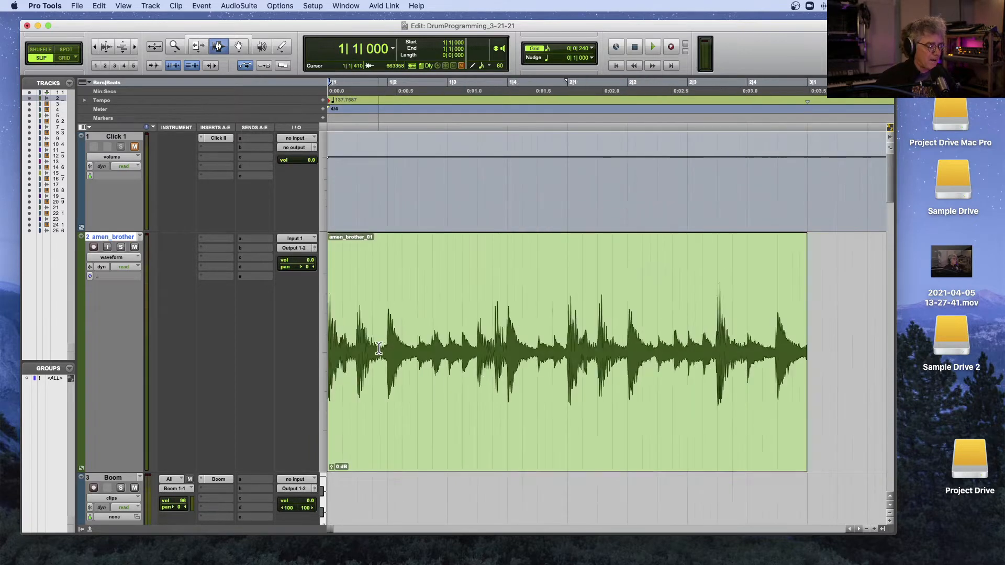
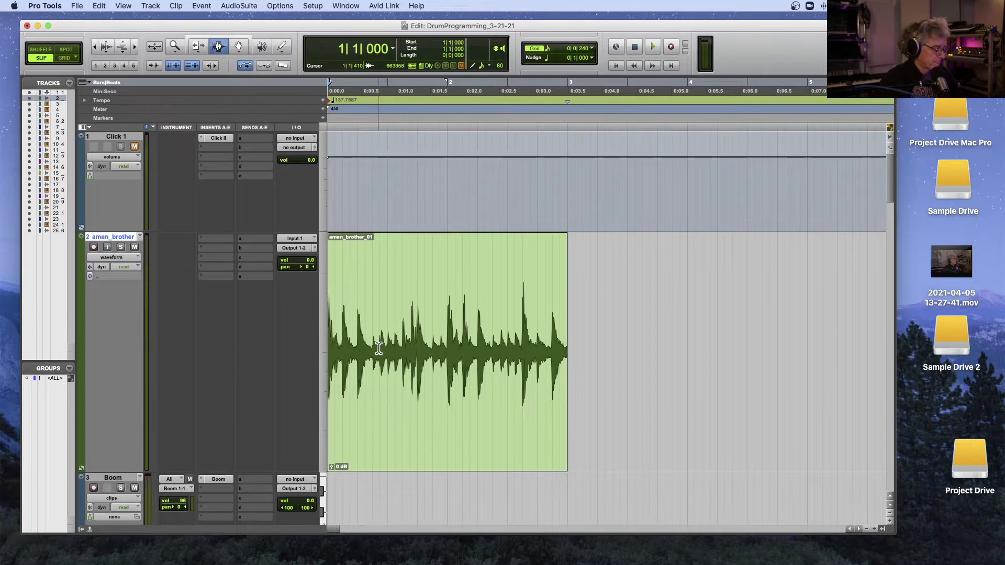
key("t")
scroll(434, 328, "down", 1)
scroll(433, 328, "right", 1)
scroll(414, 266, "left", 1)
scroll(414, 266, "up", 1)
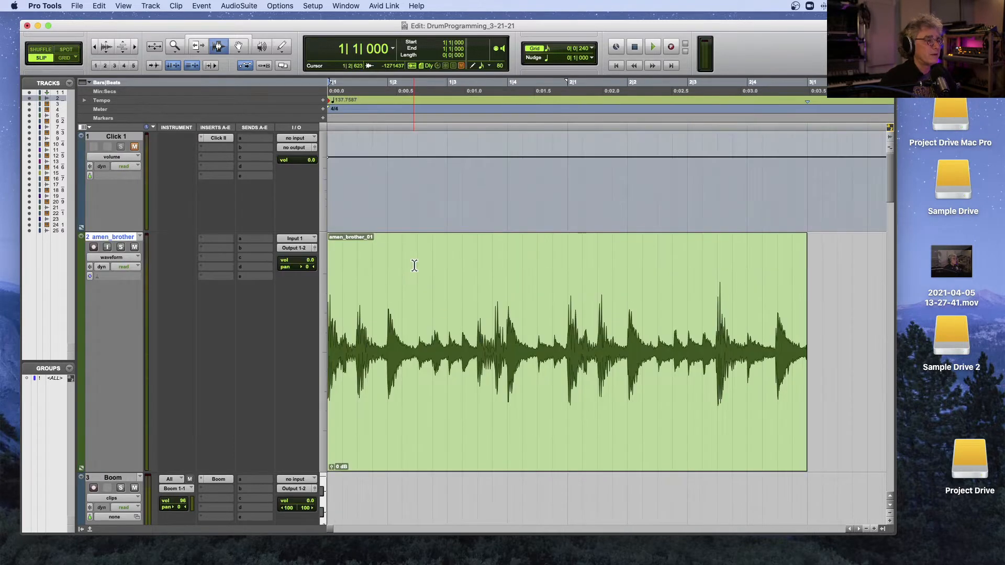
- Place the edit cursor just before the second-beat hit in amen_brother_01, at 1|1|955
left_click(387, 341)
key("t")
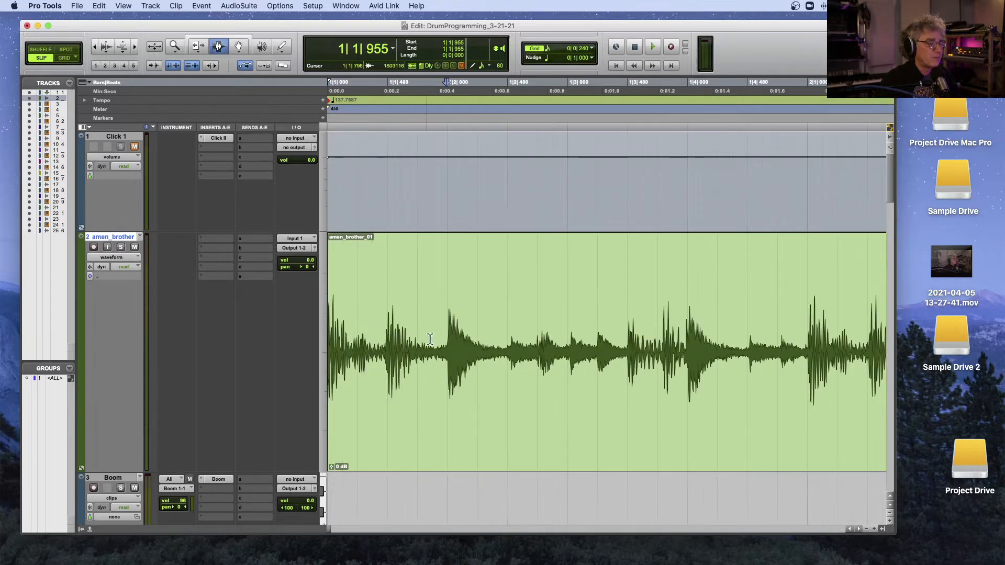
key("r")
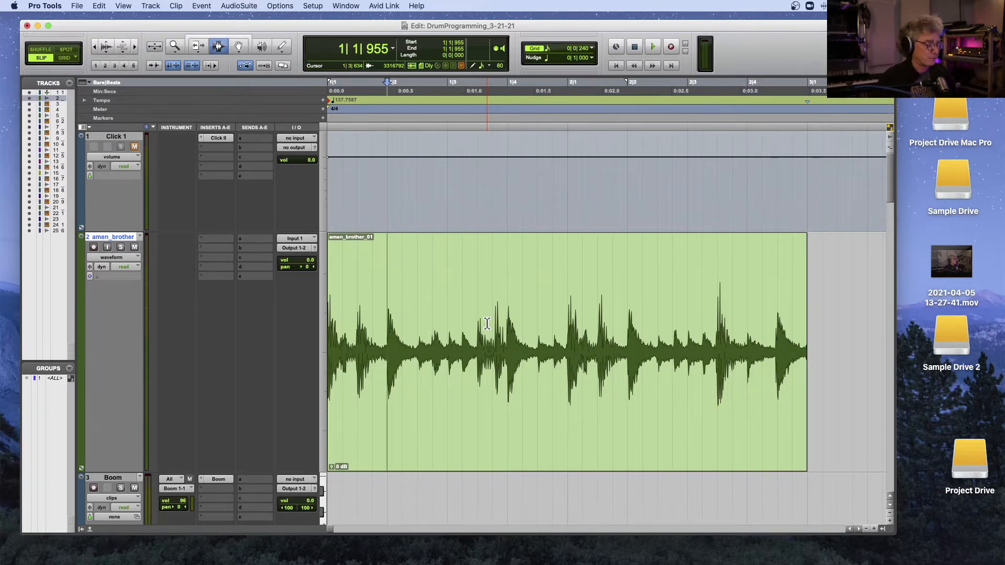
scroll(487, 323, "right", 1)
- Place the edit cursor by eye at the attack of the drum hit halfway through beat 3, at 1|3|485
left_click(468, 338)
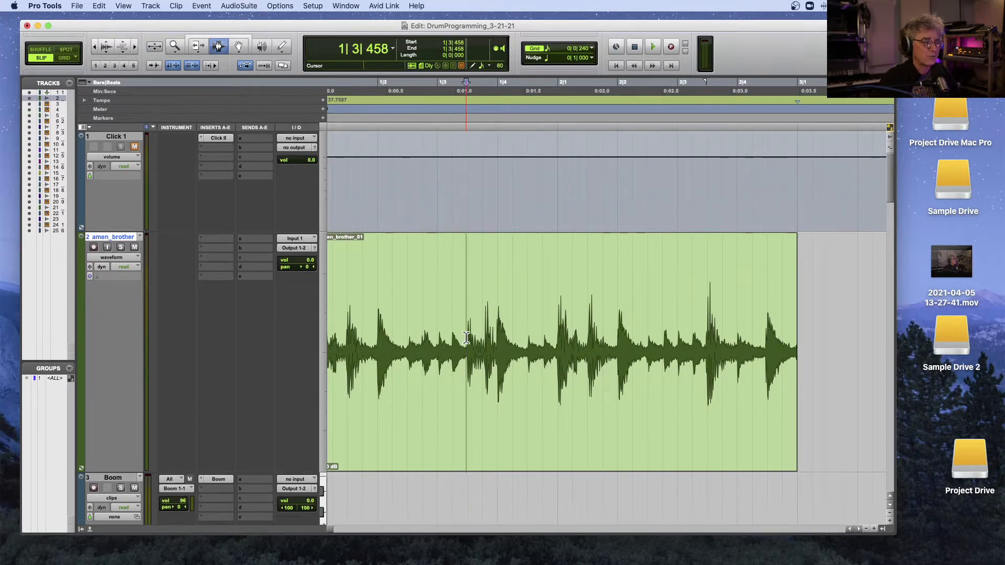
key("super+bracketright")
key("super+bracketright")
key("super+bracketright")
key("super+bracketright")
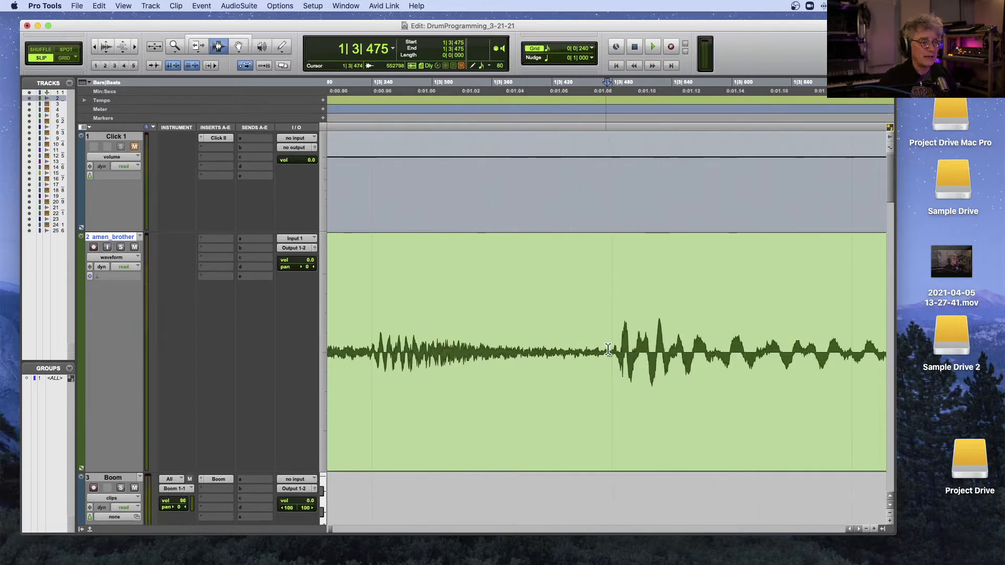
left_click(615, 352)
left_click(617, 352)
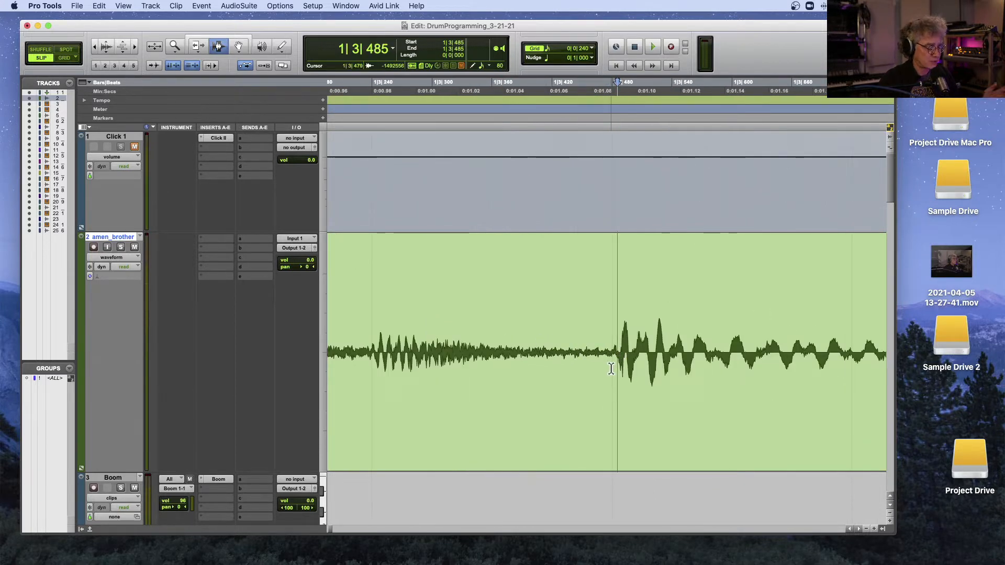
key("super+bracketleft")
key("super+bracketleft")
key("super+bracketleft")
key("super+bracketleft")
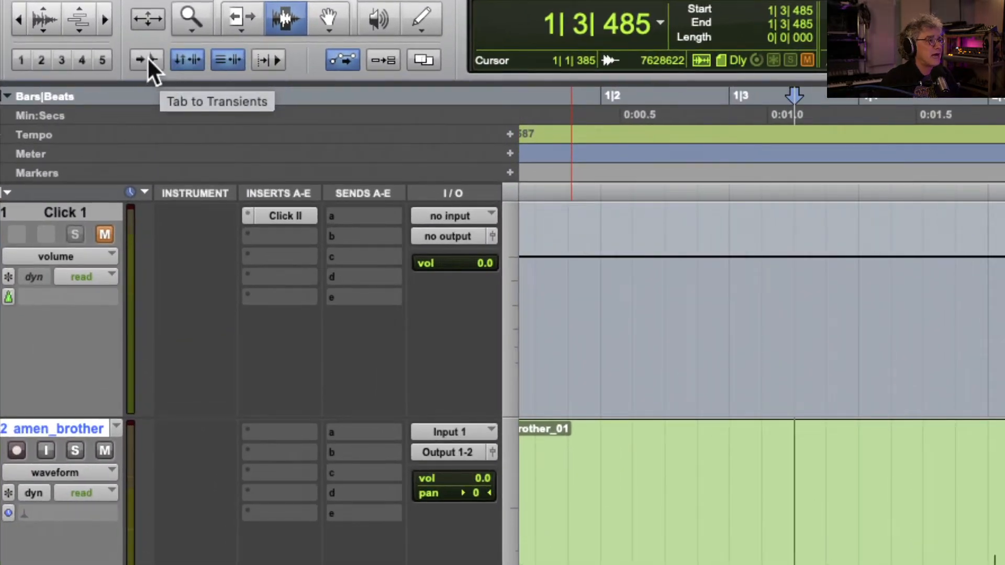
- Turn on Tab to Transients and return the edit cursor to the session start
scroll(146, 67, "down", 1)
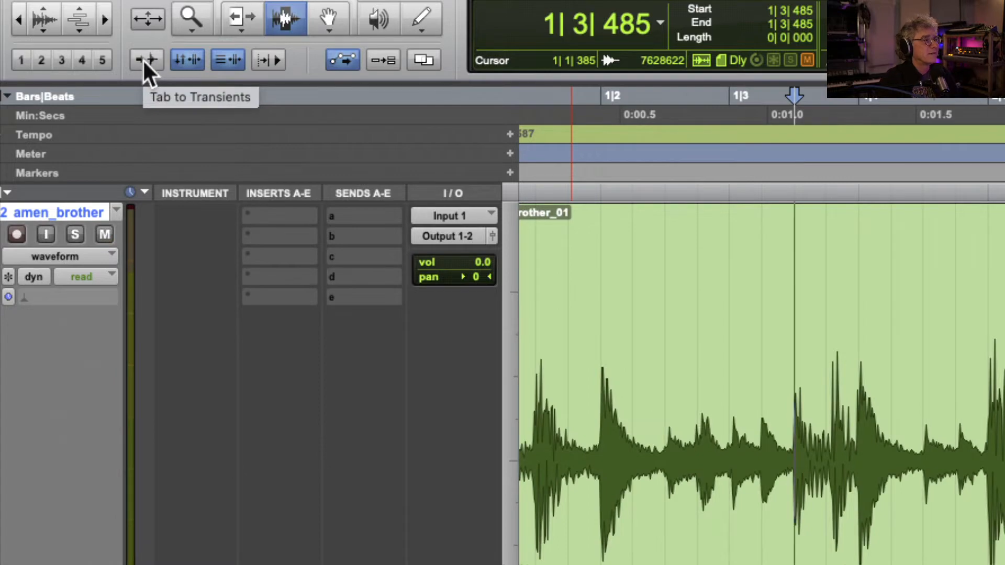
scroll(146, 60, "down", 3)
scroll(146, 61, "right", 1)
left_click(146, 61)
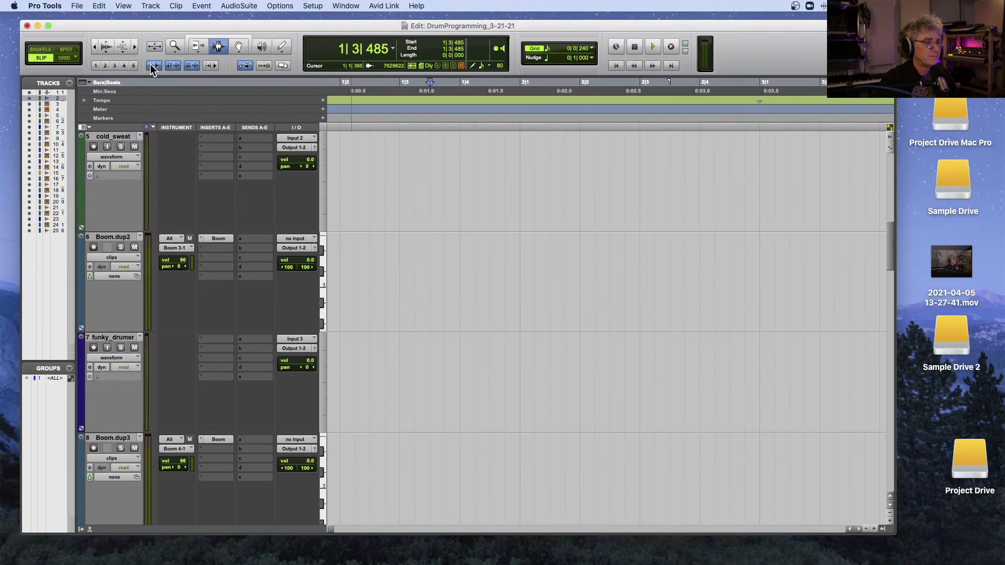
key("Return")
scroll(401, 198, "up", 10)
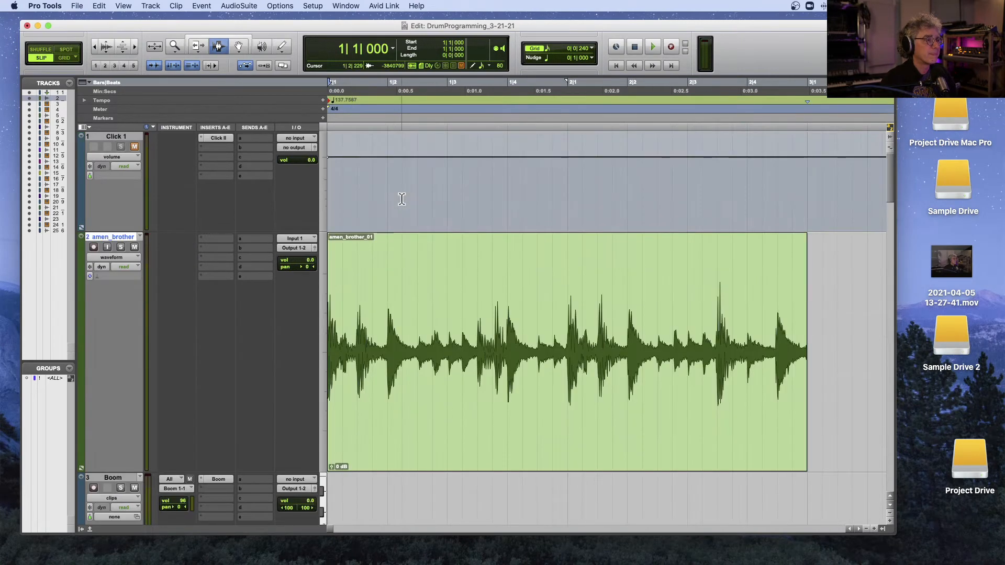
- Place the edit cursor inside the first hit of amen_brother_01 and advance it to the next detected transient, at 1|2|005
left_click(352, 333)
key("super+bracketright")
key("super+bracketright")
key("super+bracketright")
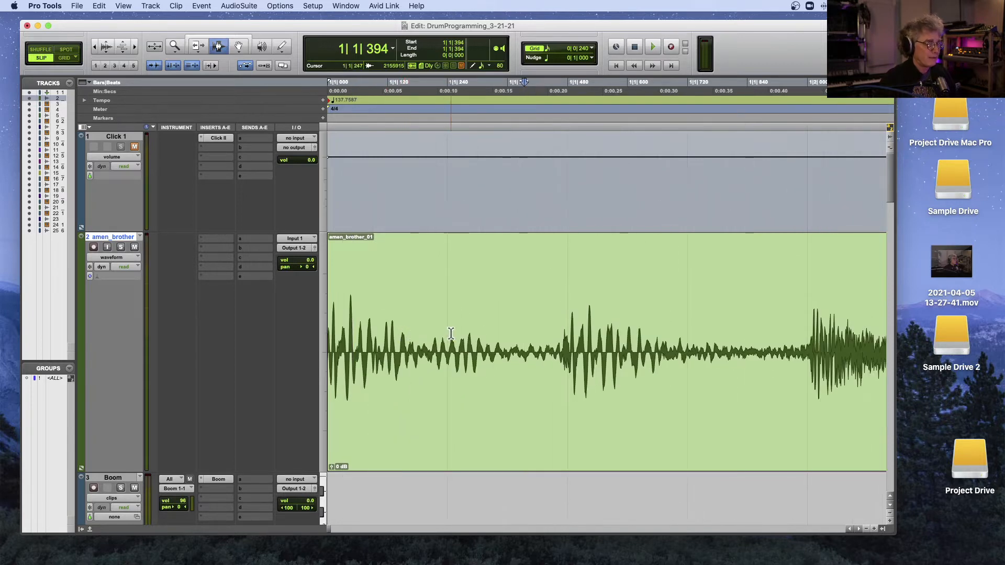
key("Tab")
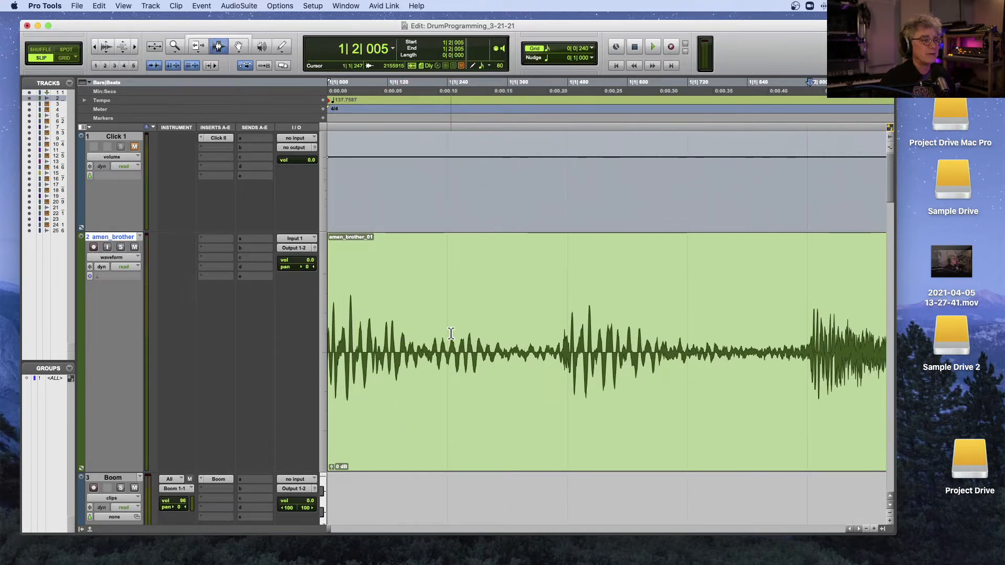
scroll(440, 335, "right", 2)
left_click(427, 336)
key("Tab")
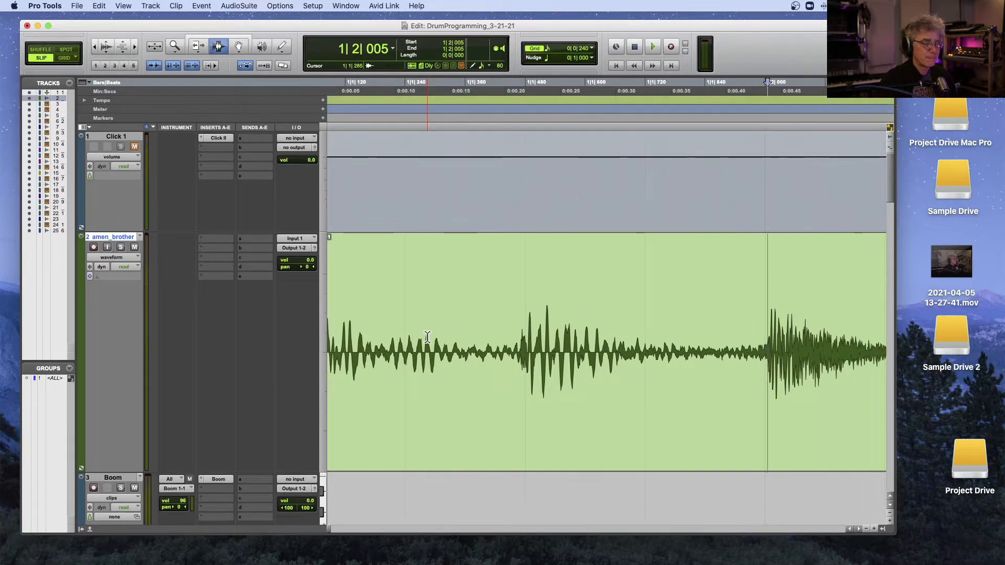
- Reposition the edit cursor at 1|1|360, before the second kick, and advance it to the next detected transient
key("e")
key("e")
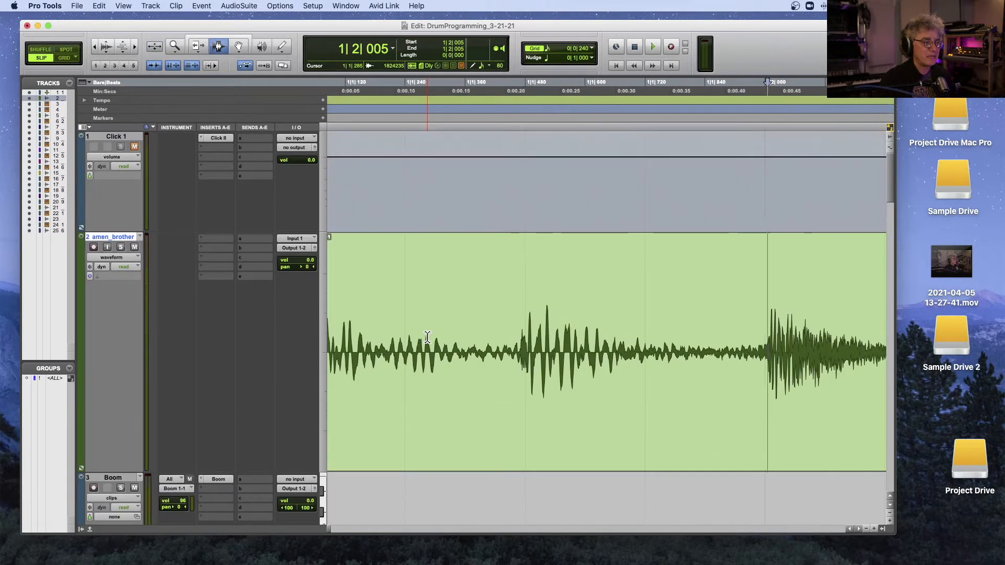
key("r")
key("r")
scroll(427, 337, "right", 1)
scroll(426, 339, "left", 1)
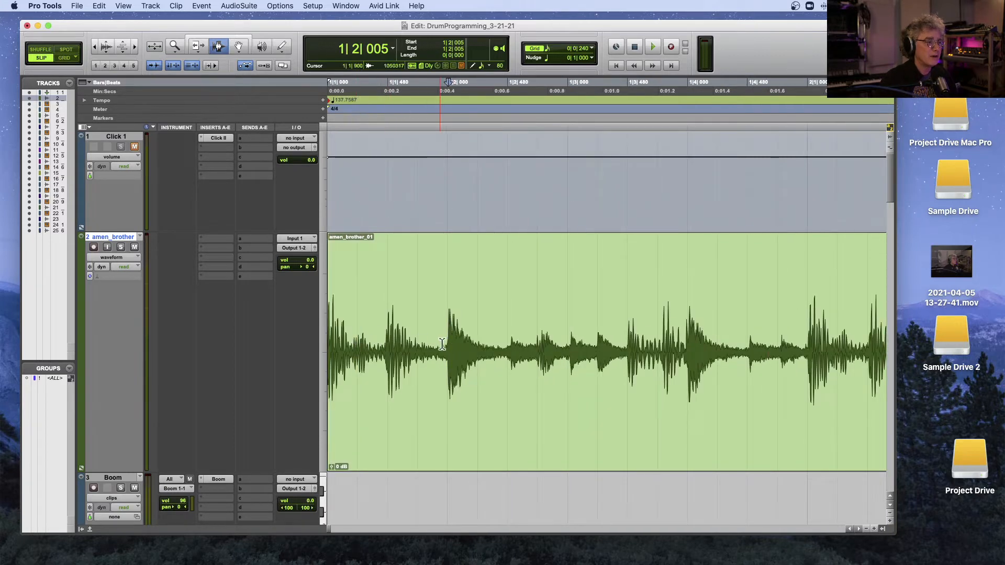
left_click(372, 342)
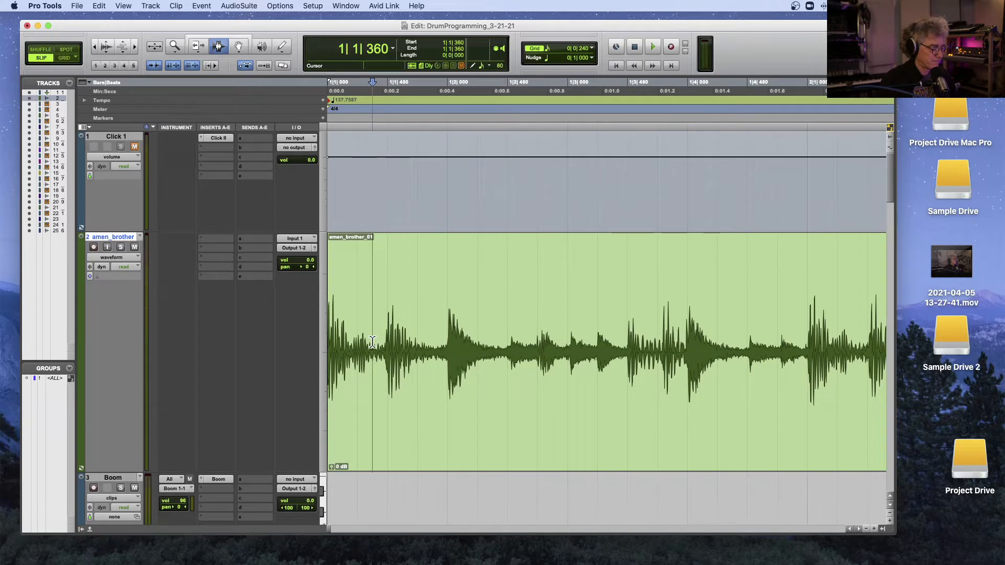
key("Tab")
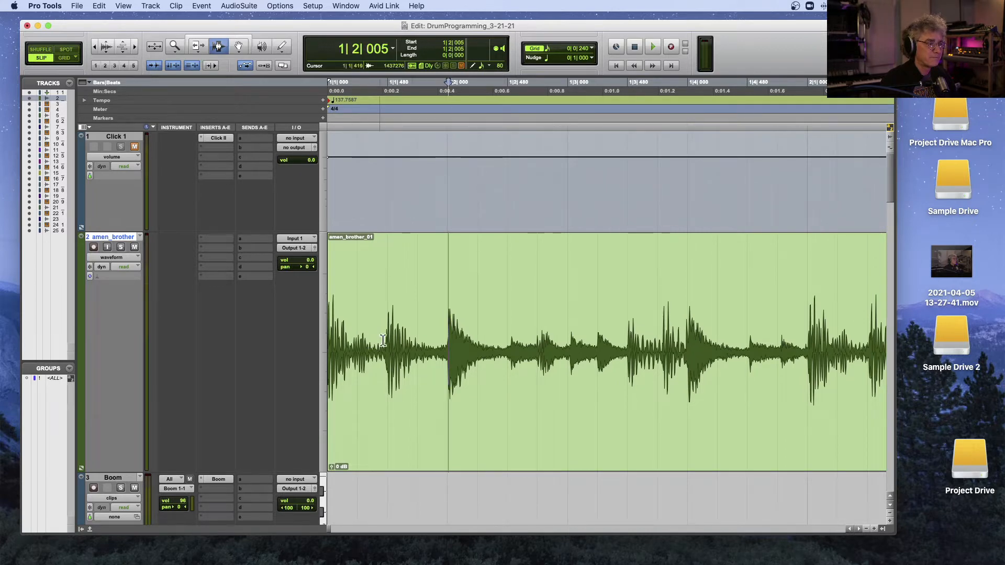
- Split the amen_brother_01 clip by eye at 1|1|469 and at the detected transient at 1|2|005
left_click(385, 341)
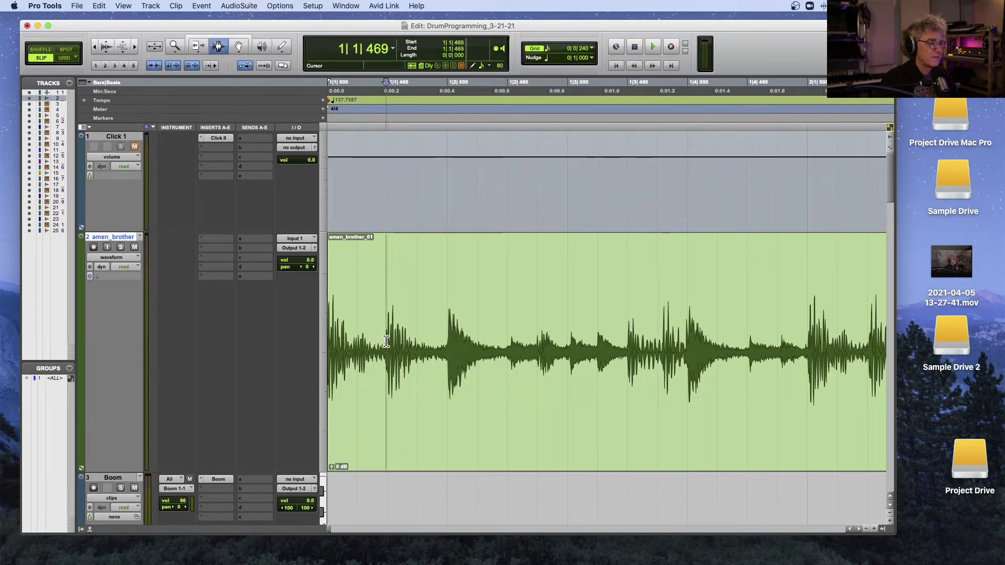
key("b")
left_click(424, 340)
key("Tab")
key("Tab")
left_click(424, 340)
key("Tab")
left_click(385, 342)
key("Tab")
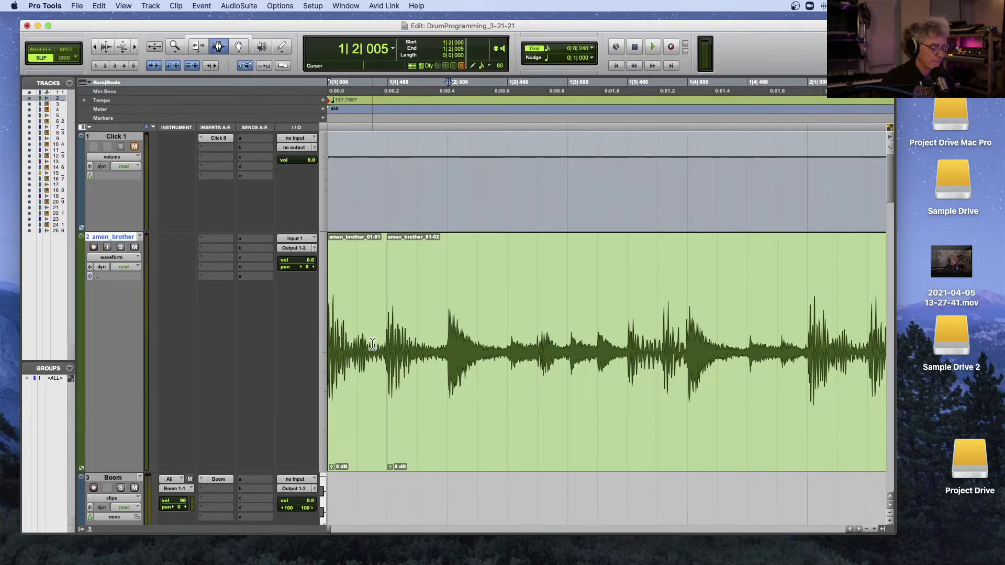
key("super+e")
- Split the loop at the detected transients at 1|2|513 and 1|2|758 and at the one near the start of beat 3
left_click(486, 342)
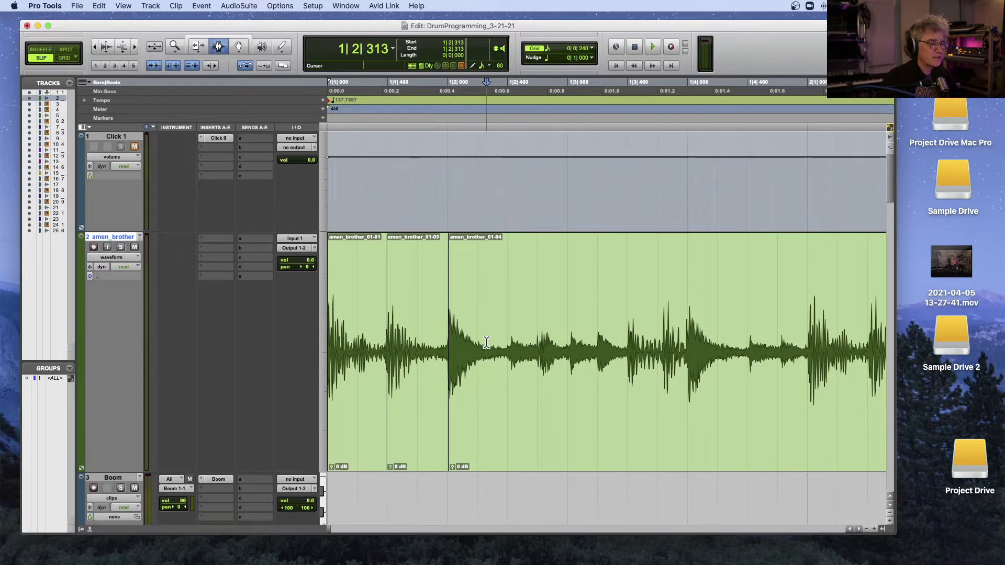
key("Tab")
key("alt+Tab")
key("super+e")
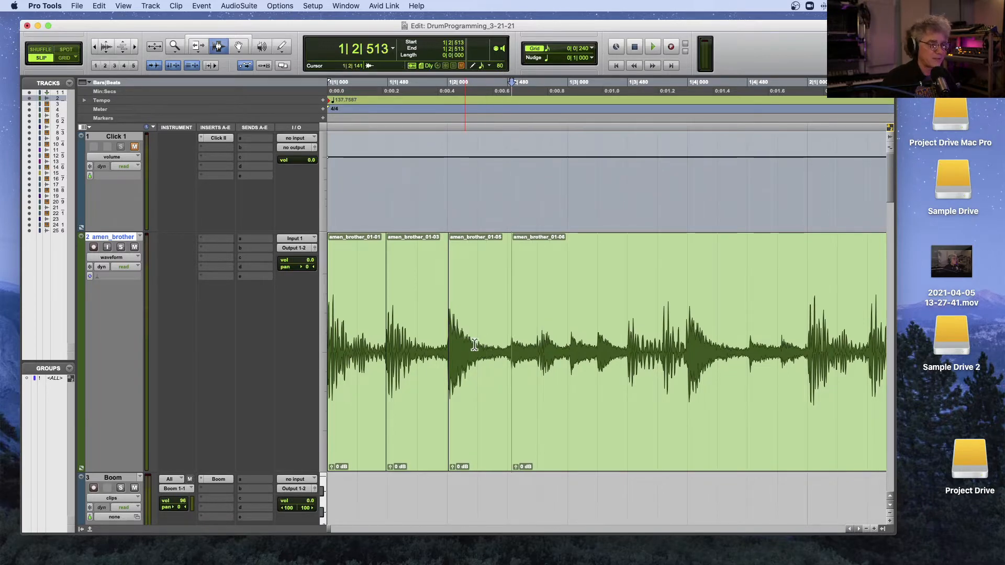
key("Tab")
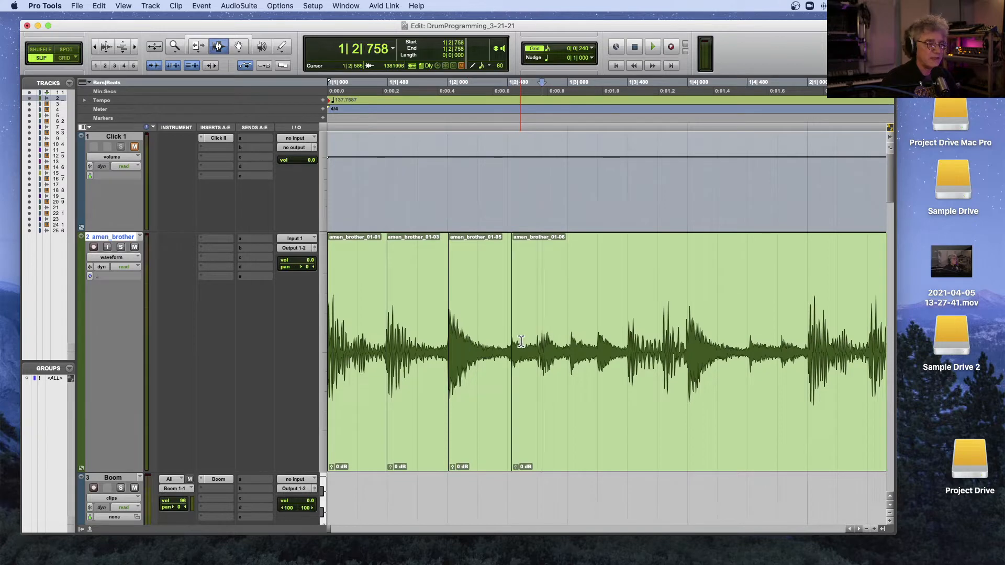
key("super+e")
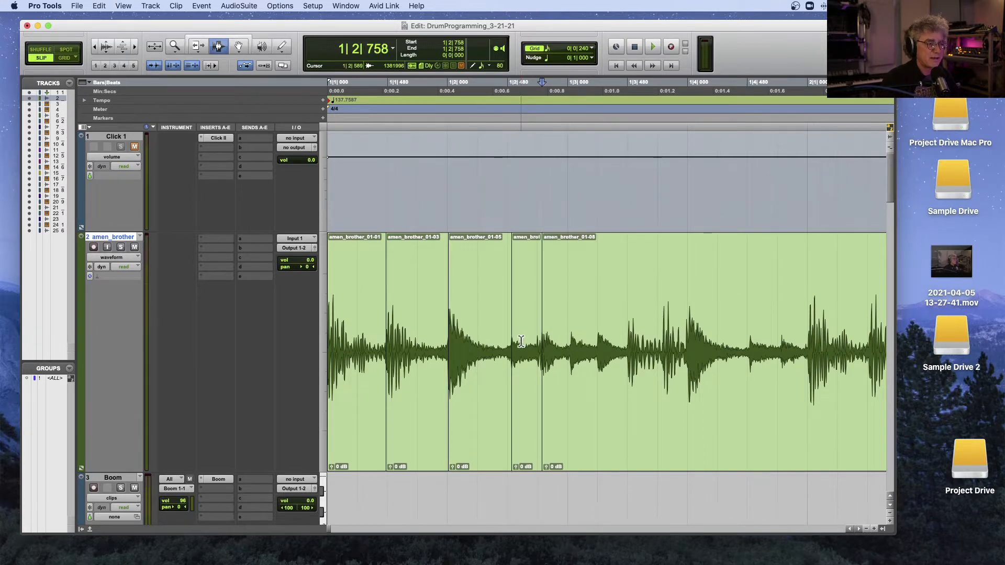
key("Tab")
key("super+e")
- Check which transients are detected after the beat 3 slice, and split the clip by eye at the skipped hit, 1|3|236
key("Tab")
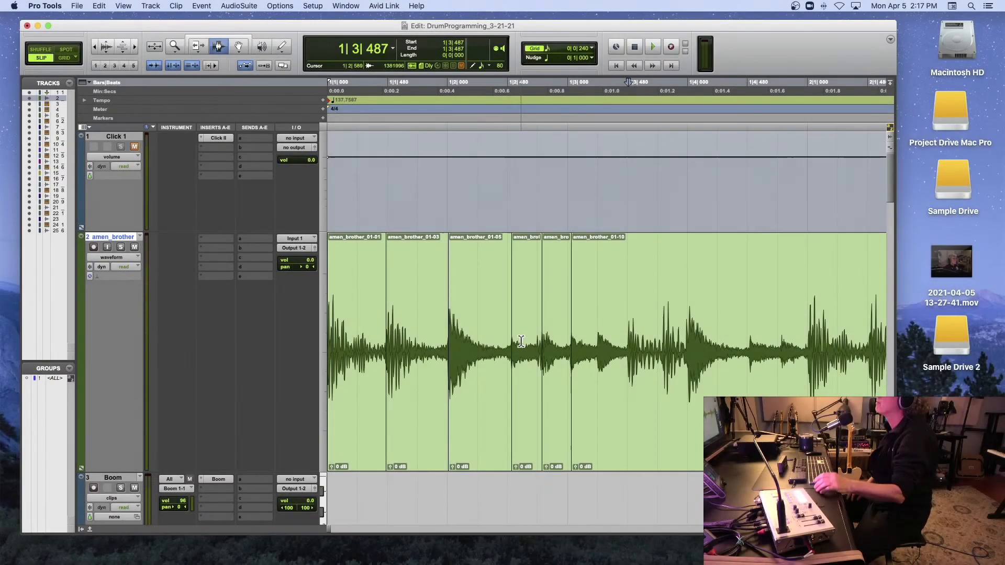
key("Tab")
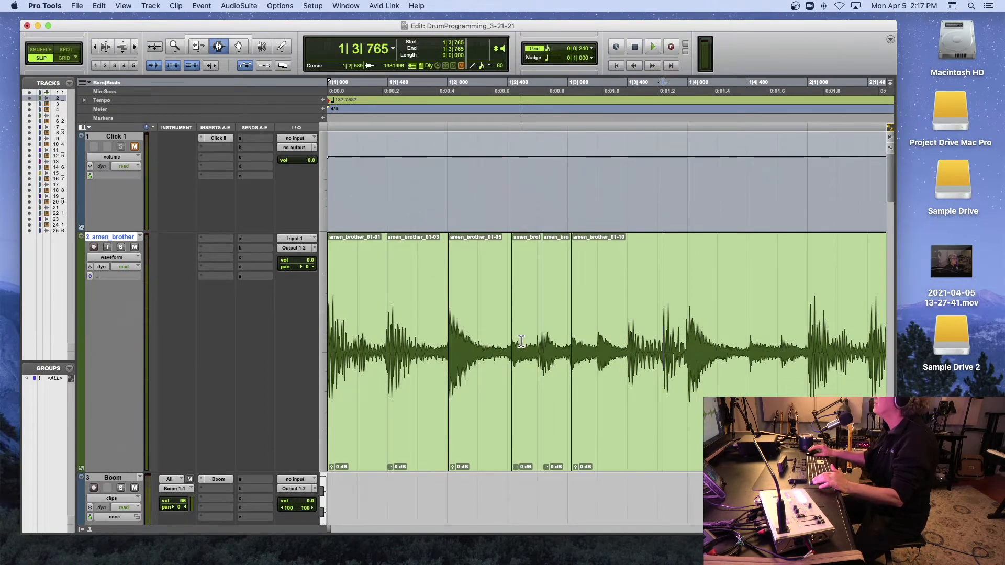
left_click(571, 347)
key("Tab")
left_click(571, 344)
left_click(566, 345)
left_click(570, 346)
key("Tab")
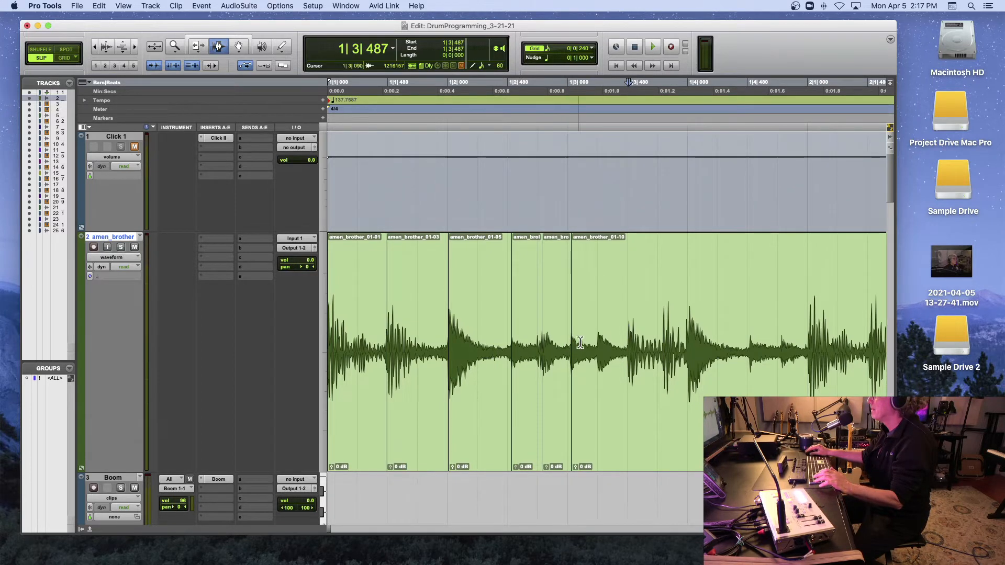
left_click(599, 347)
key("b")
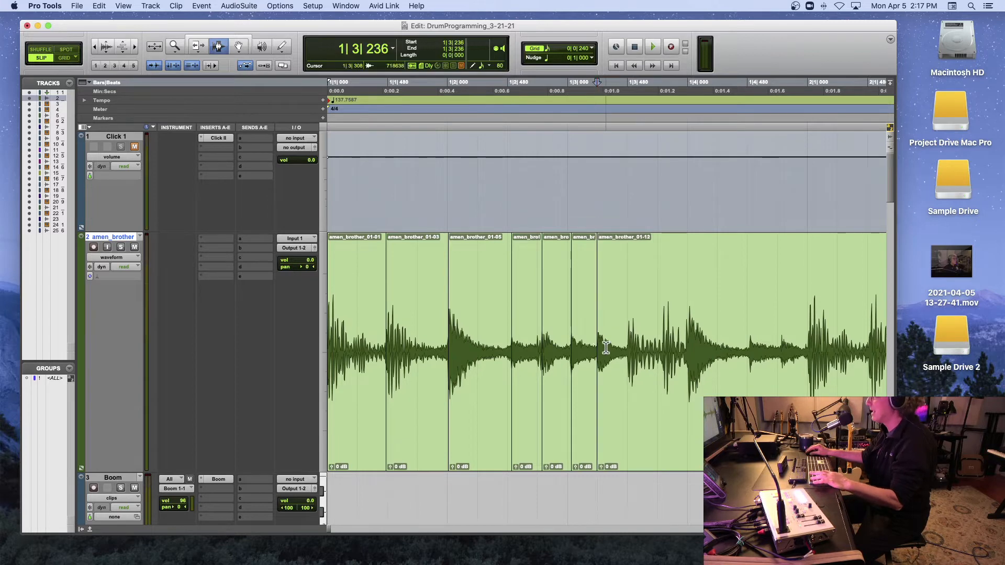
- Split the loop at the transients at 1|3|487, 1|3|765 and 1|4|490, and by eye at the snare hit at 1|3|948
key("Tab")
key("b")
key("Tab")
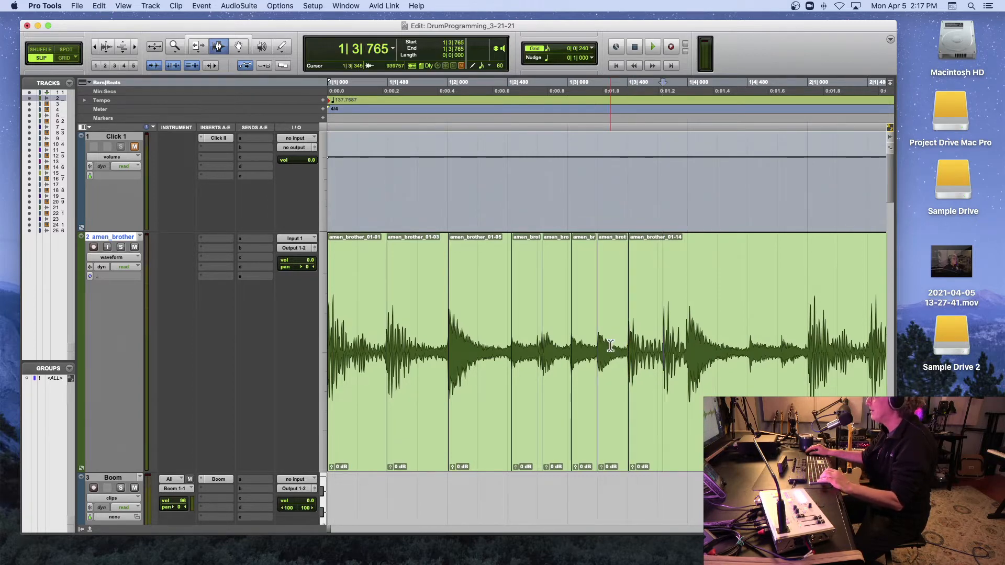
key("b")
key("Tab")
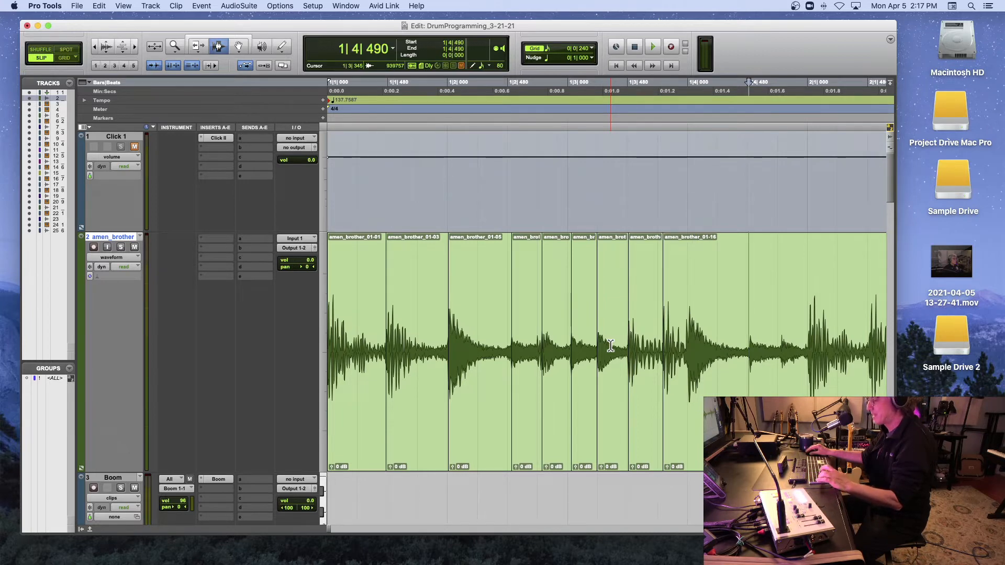
key("b")
left_click(686, 331)
key("b")
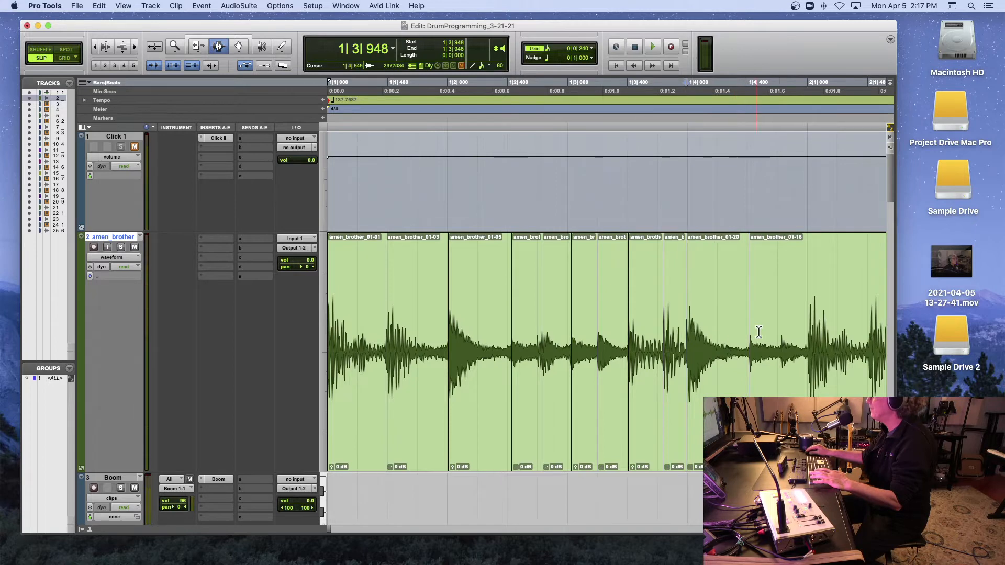
- Split the loop at the first transient after 1|4|490 and at the one at 2|1|012
left_click(749, 341)
left_click(747, 340)
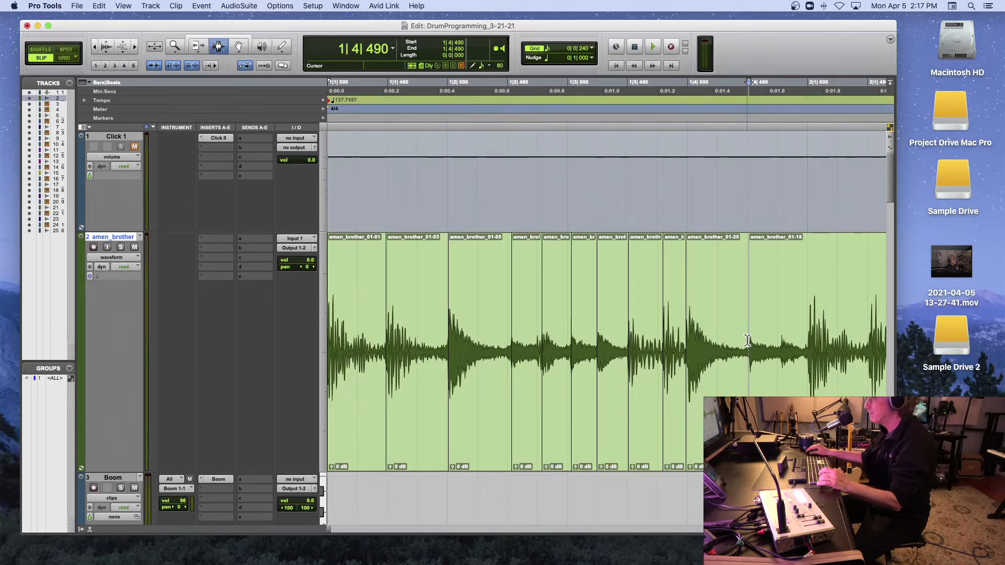
key("Tab")
key("b")
key("Tab")
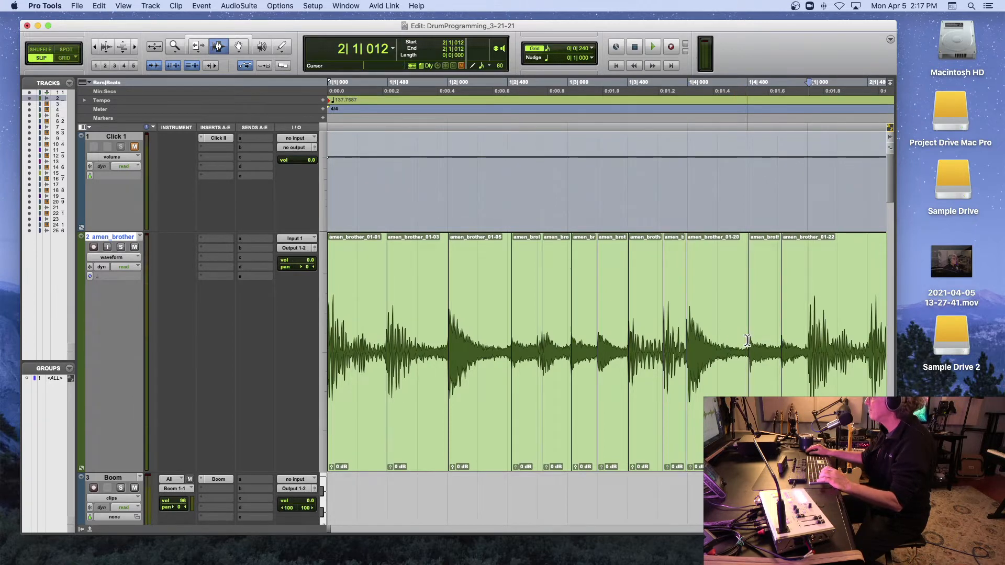
key("b")
- Split the loop at the next three transients: 2|1|496, the hit on bar 2 beat 2, and 2|2|500
scroll(748, 340, "right", 5)
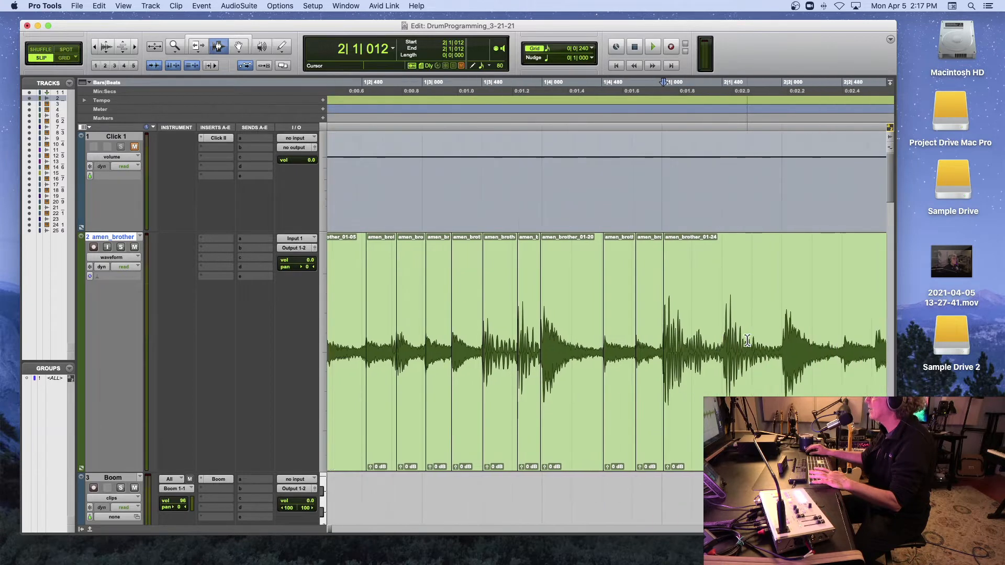
key("Tab")
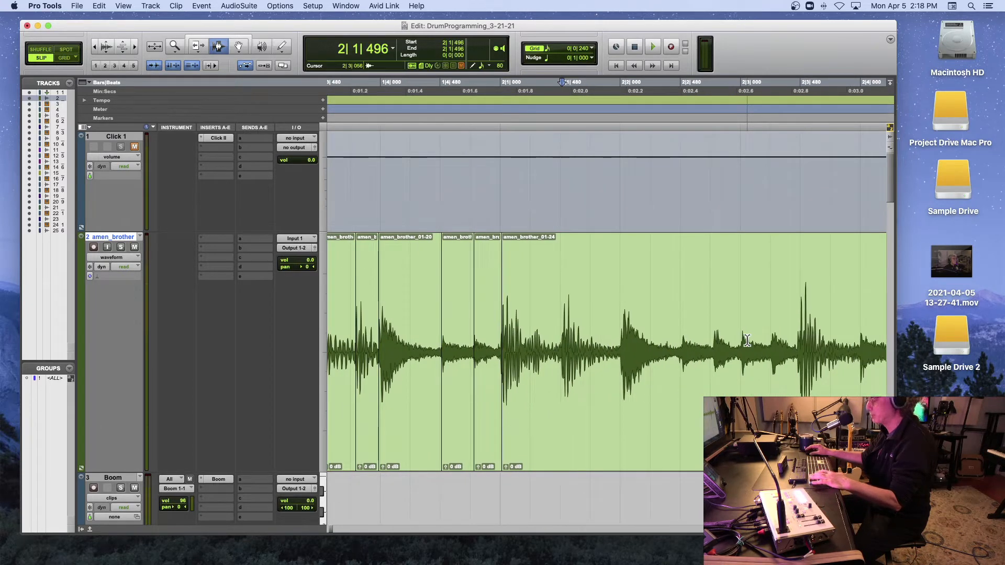
key("b")
key("Tab")
key("b")
key("Tab")
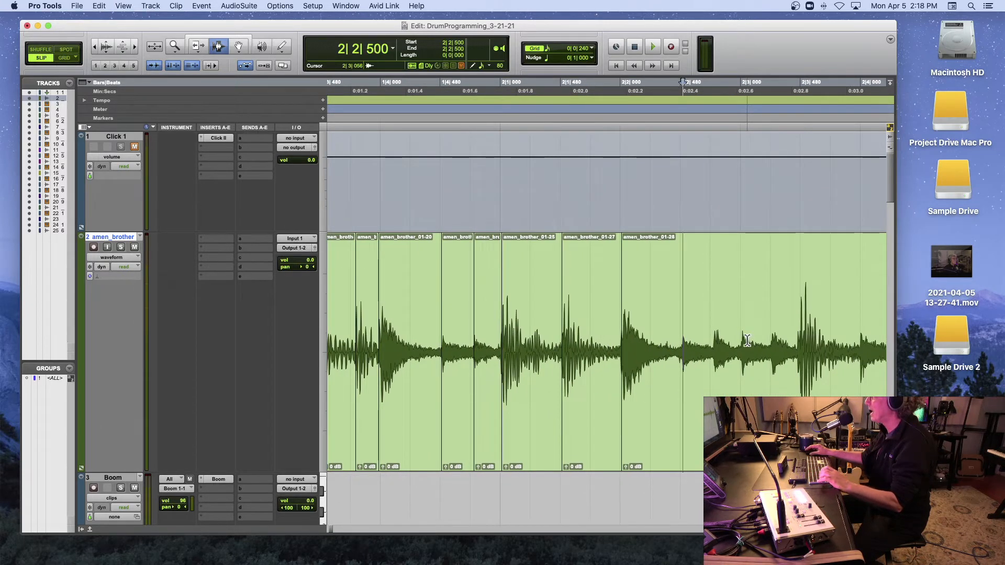
key("b")
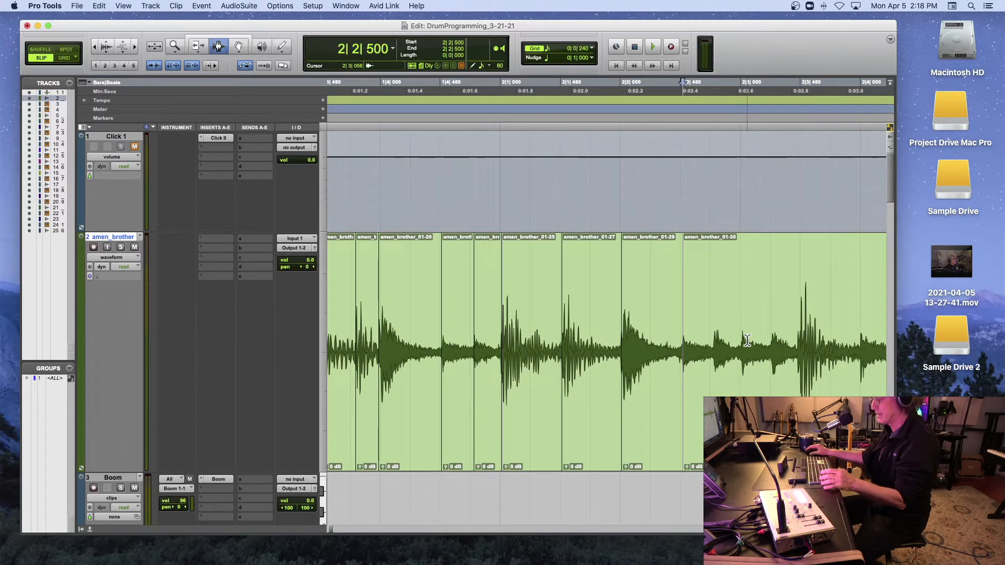
- Return to Pro Tools and split the loop at the transient at 2|2|749
key("super+Tab")
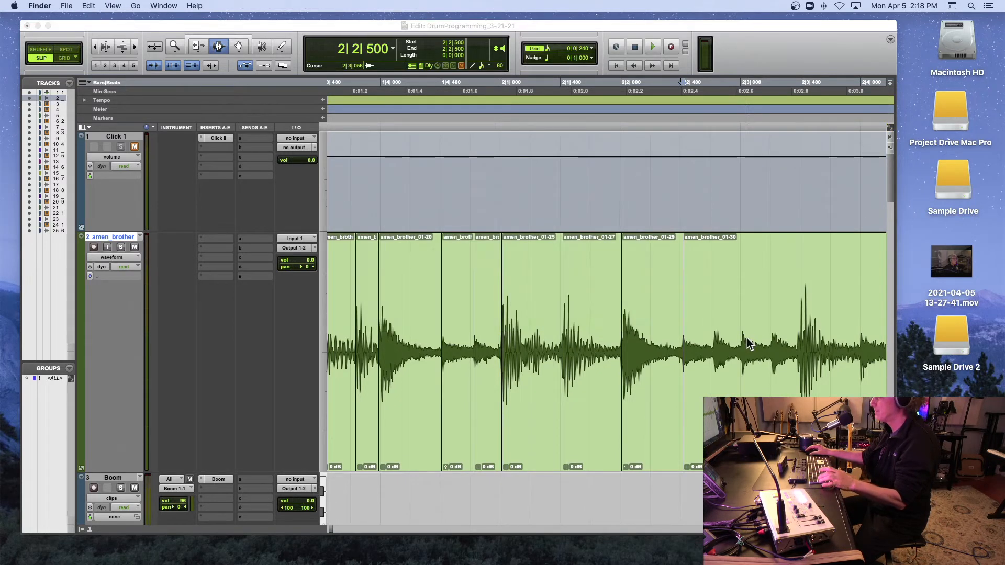
left_click(680, 342)
key("Tab")
key("Tab")
key("b")
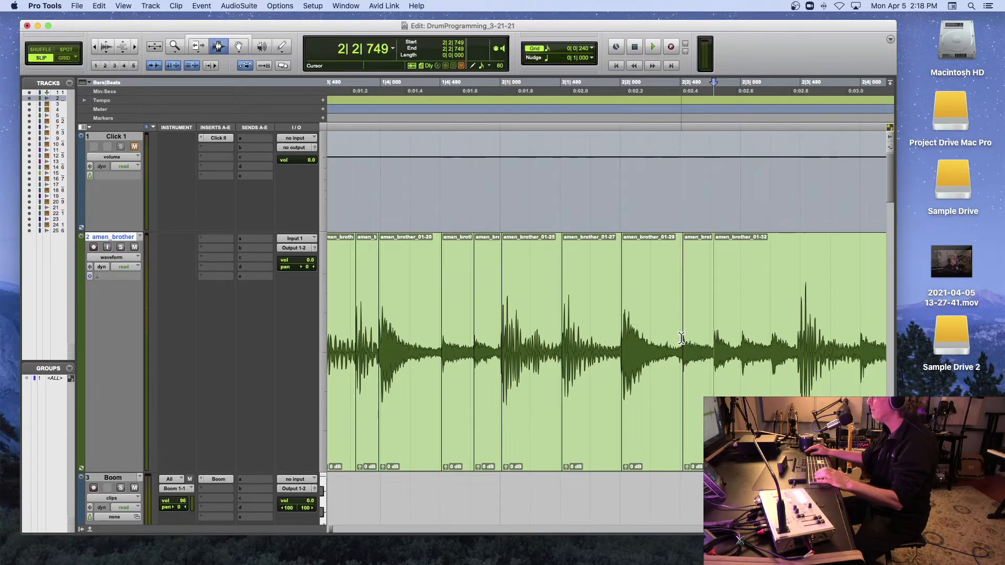
- Split the loop at the three transients following 2|2|749, ending at 2|3|482
key("Tab")
key("b")
key("Tab")
key("b")
key("Tab")
key("b")
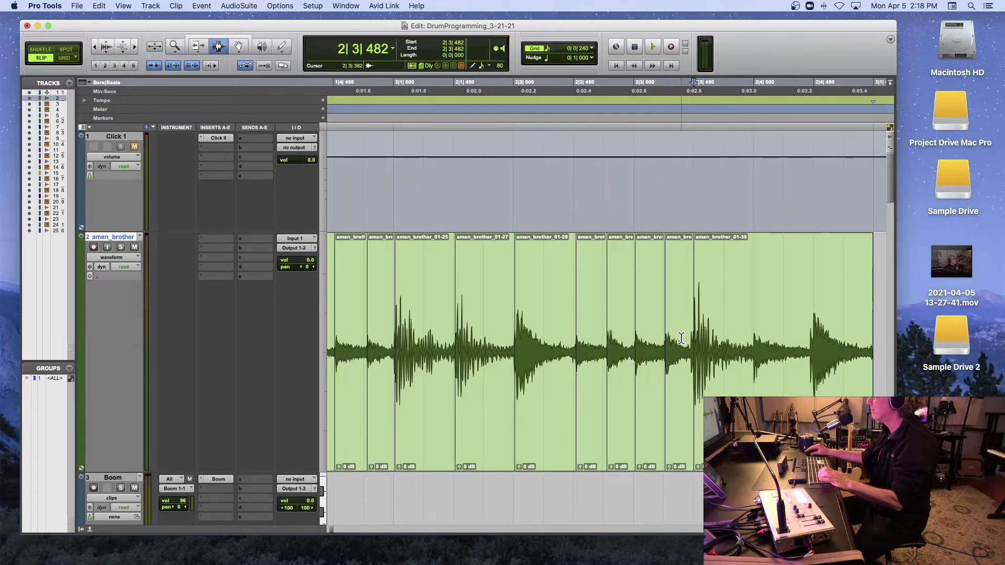
- Split the loop at its last two transients, ending at 2|4|459
key("Tab")
key("b")
key("Tab")
key("b")
scroll(681, 338, "left", 3)
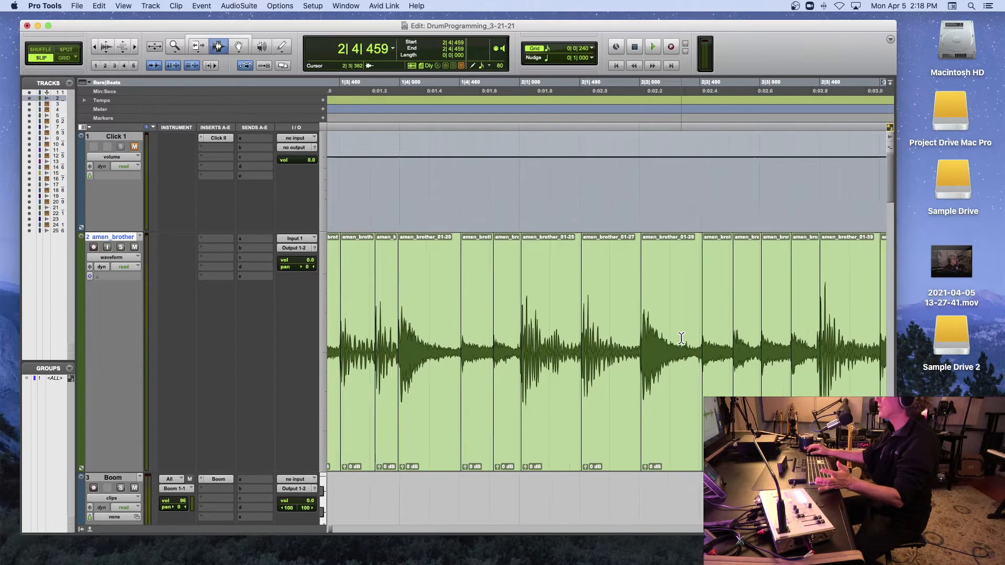
key("r")
key("r")
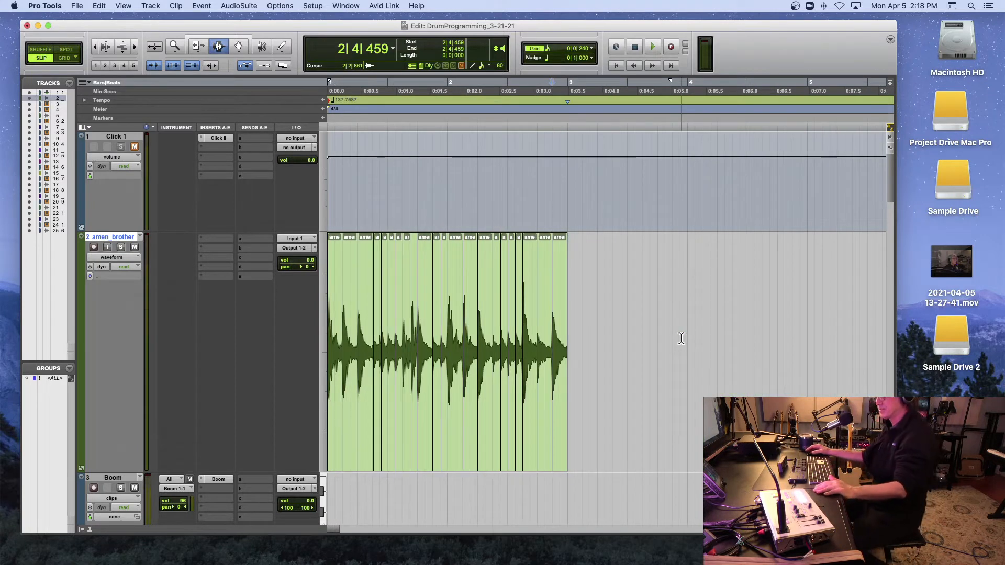
- Undo all the splits back to the single, unsliced amen_brother_01 clip
key("super+z")
key("super+z")
key("super+z")
key("super+z")
key("super+z")
key("super+z")
key("super+z")
key("super+z")
key("super+z")
key("super+z")
key("super+z")
key("super+z")
key("super+z")
key("super+z")
key("super+z")
key("super+z")
key("super+z")
key("super+z")
key("super+z")
key("super+z")
key("super+z")
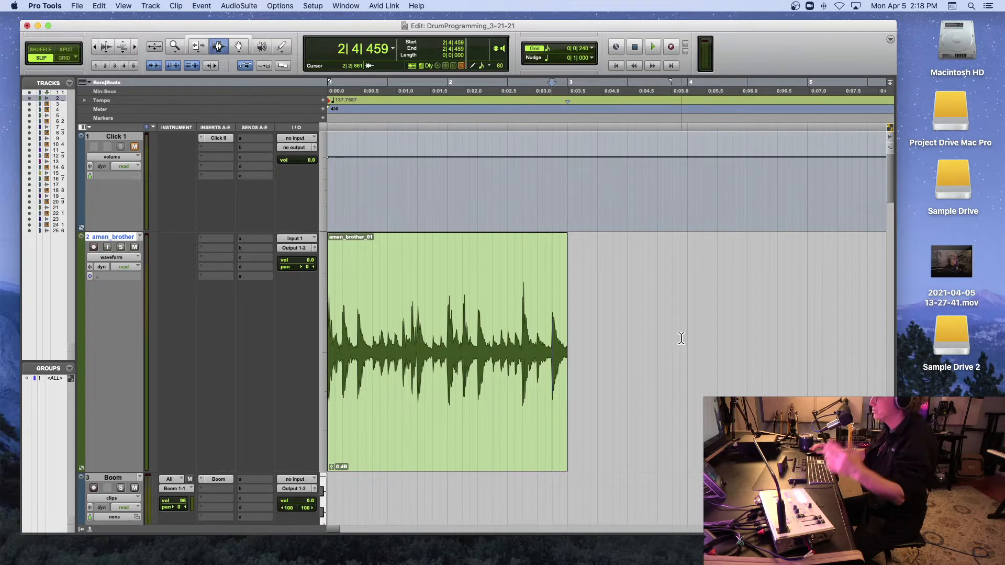
- Return the edit cursor to the session start and zoom in on the opening hits of amen_brother_01
key("Return")
key("super+]")
key("super+]")
key("super+]")
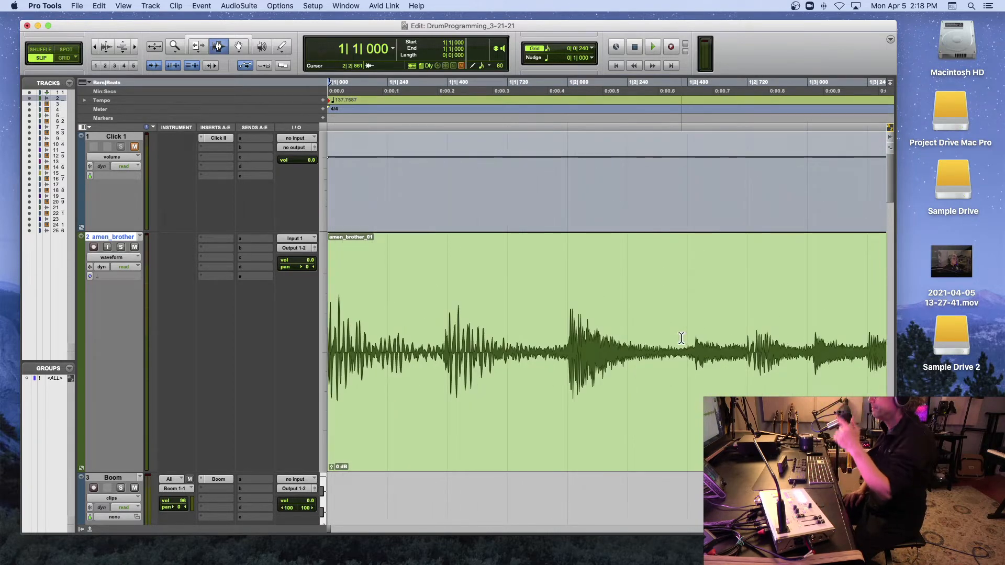
- Split the amen_brother clip at each of the first five detected transients after its start, from 1|1|472 through 1|3|031
key("Tab")
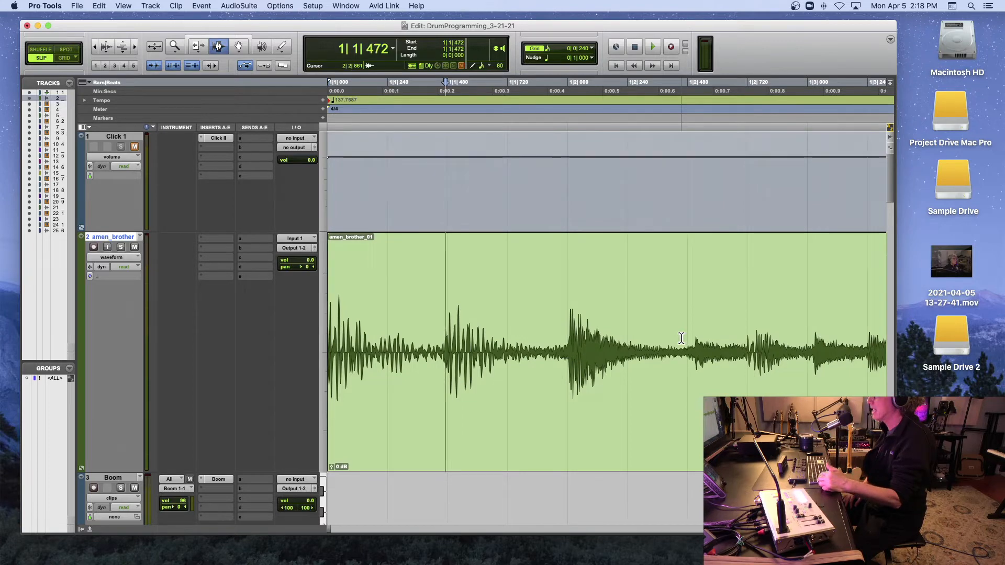
key("b")
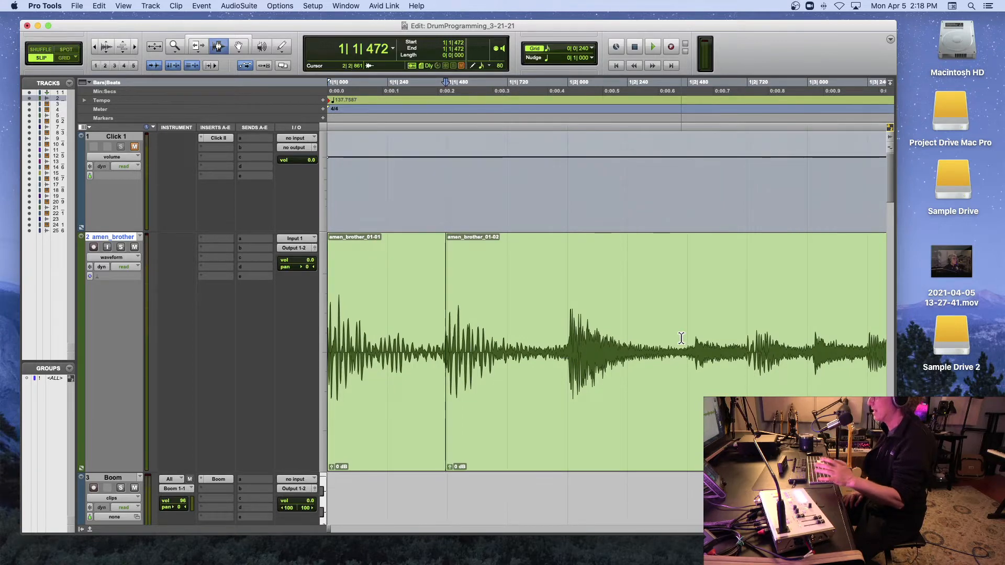
key("Tab")
key("b")
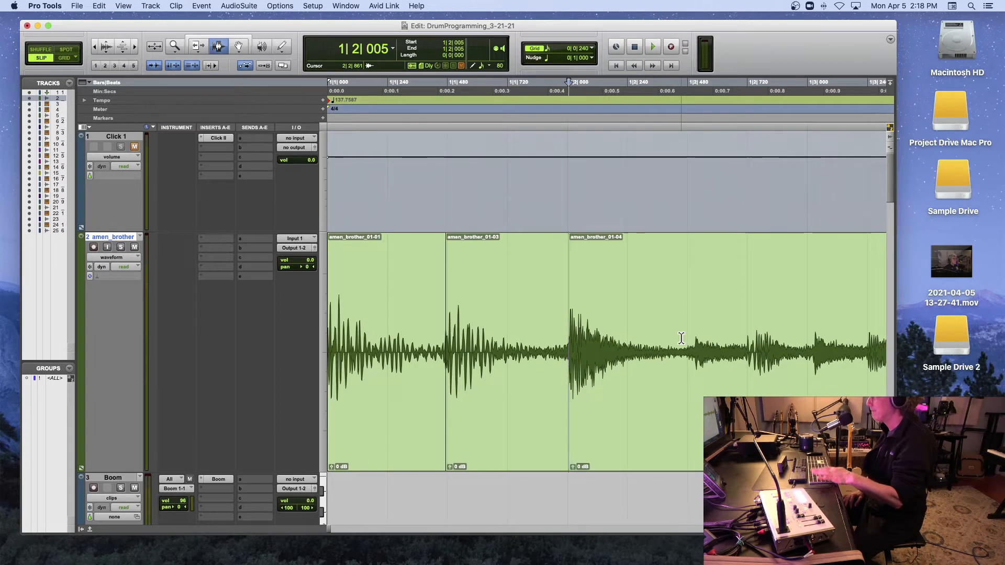
key("Tab")
key("b")
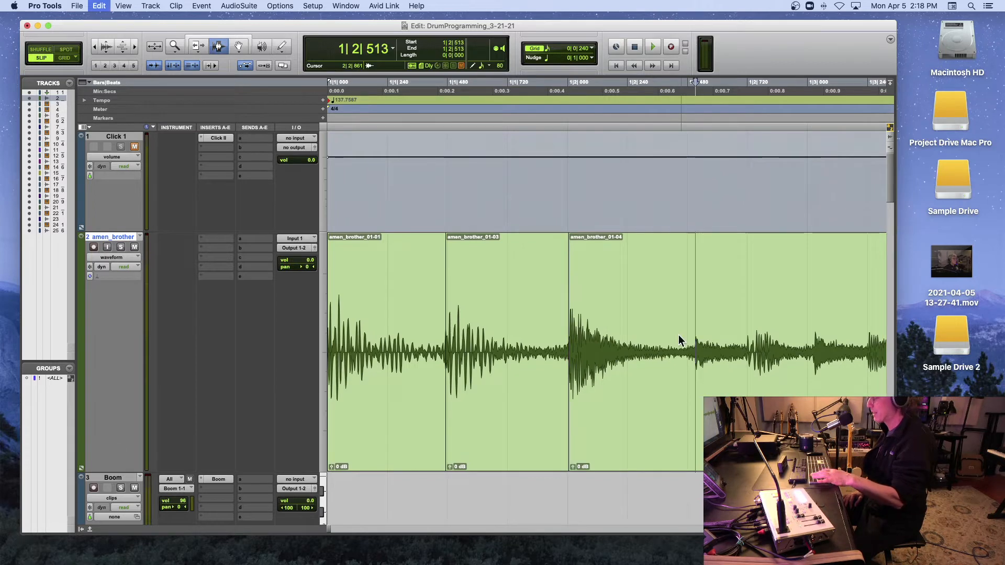
key("Tab")
key("b")
key("Tab")
key("b")
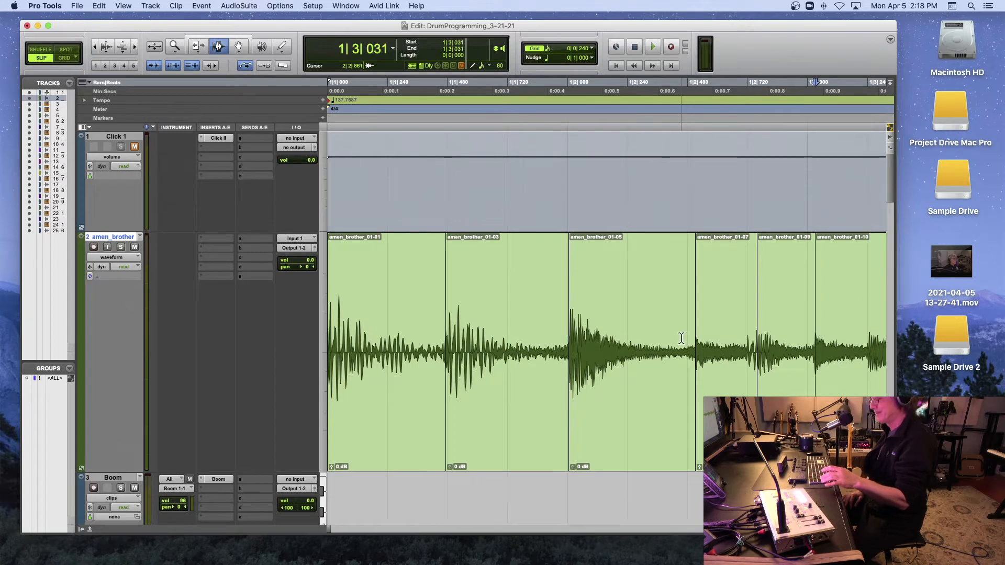
- Split the amen_brother clip manually at the drum hit near 1|3|240 that transient detection skipped
key("Tab")
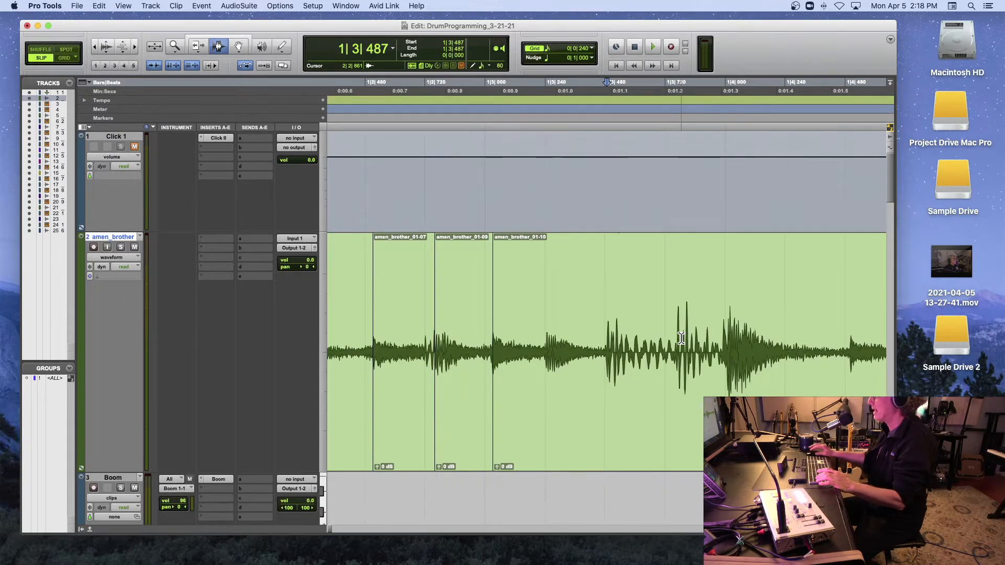
scroll(680, 341, "right", 1)
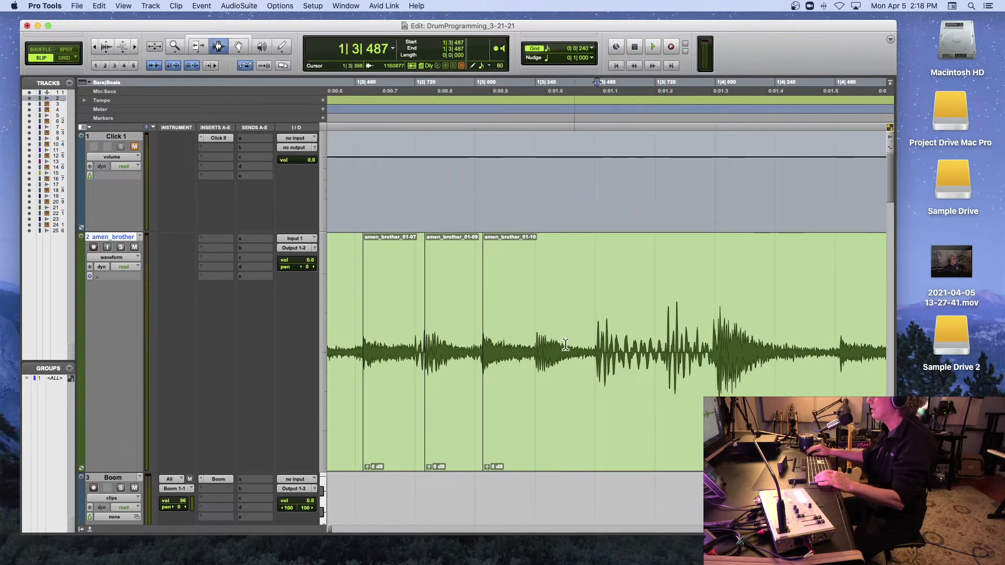
left_click(538, 347)
left_click(536, 347)
left_click(535, 347)
left_click(535, 348)
key("b")
- Split the amen_brother clip at the next four drum hits, placing the last two cuts manually at 1|3|950 and 1|4|490
key("Tab")
key("super+e")
key("Tab")
key("super+e")
key("Tab")
left_click(712, 345)
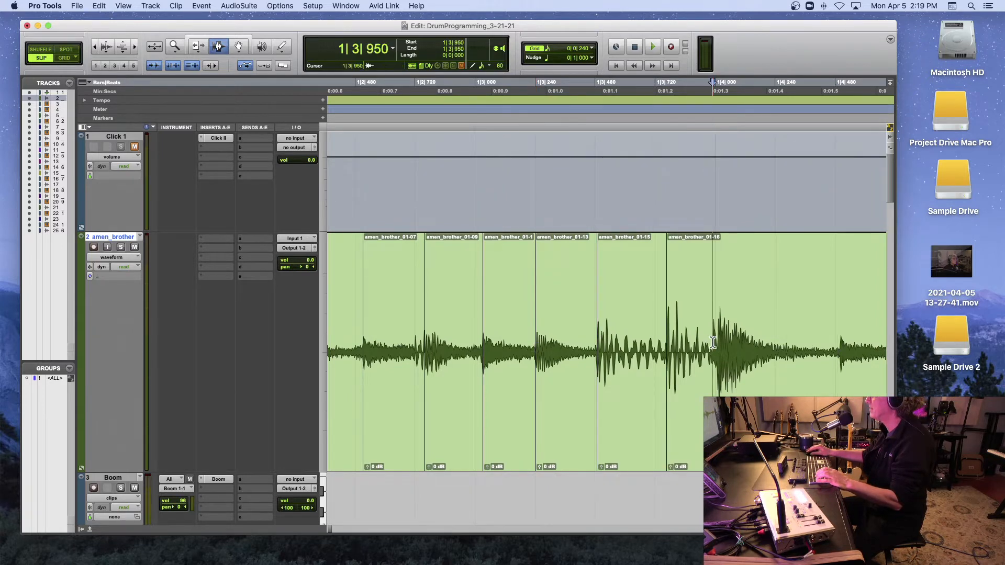
key("super+e")
left_click(837, 348)
key("super+e")
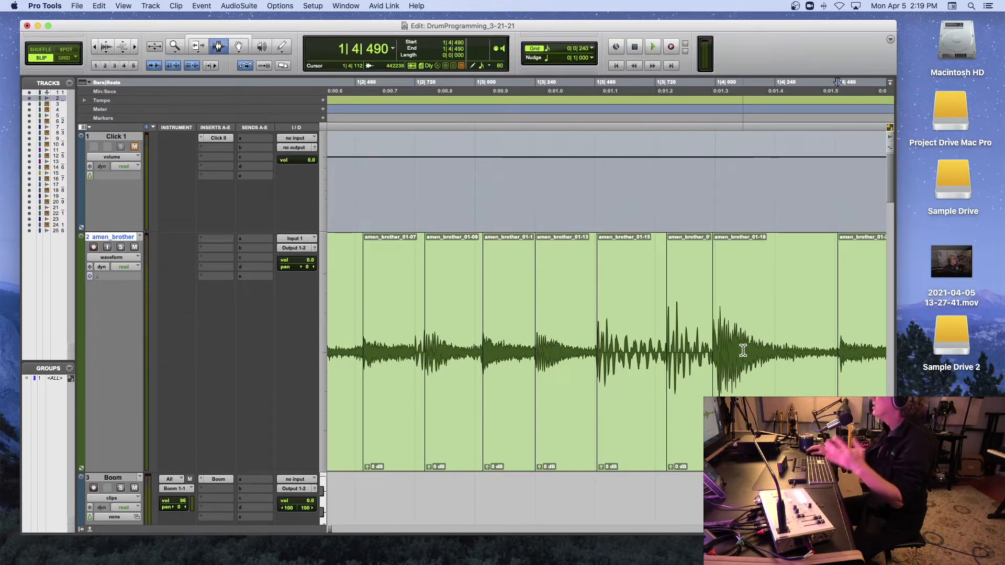
- Select all amen_brother slices, undo the latest splits and heal the remaining separations back into one continuous clip
triple_click(819, 355)
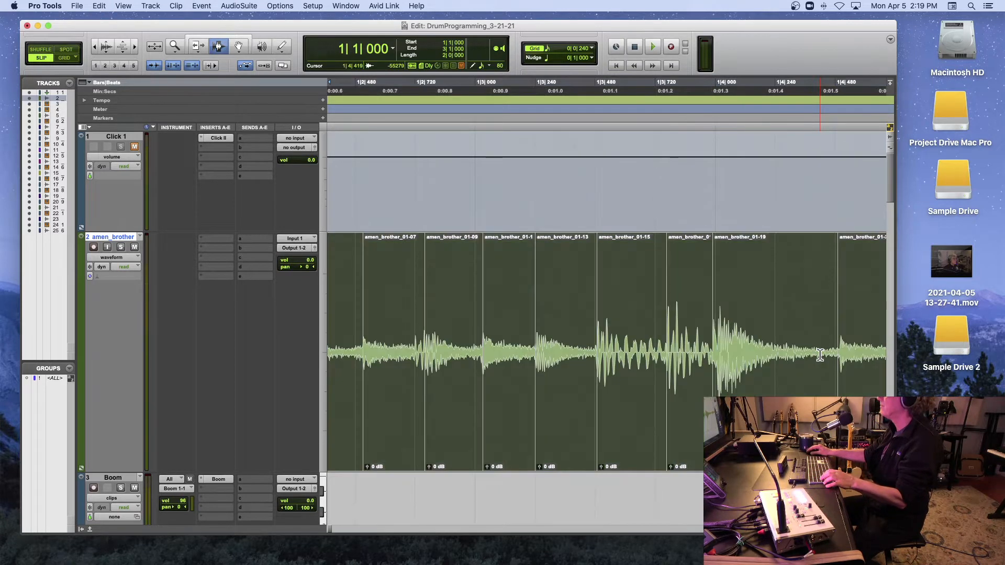
key("super+z")
key("super+z")
key("super+z")
key("super+z")
key("super+z")
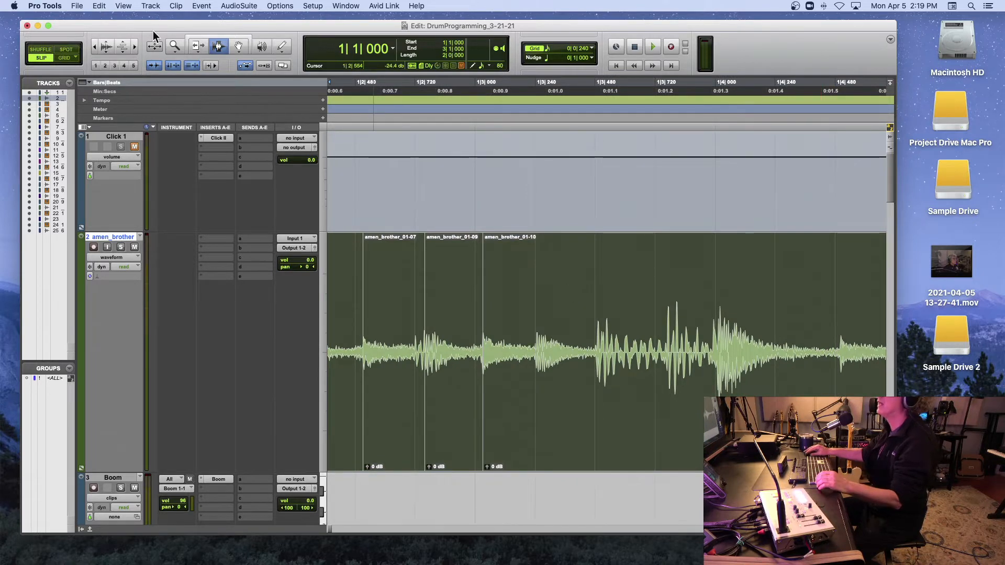
key("super+z")
key("super+z")
key("super+z")
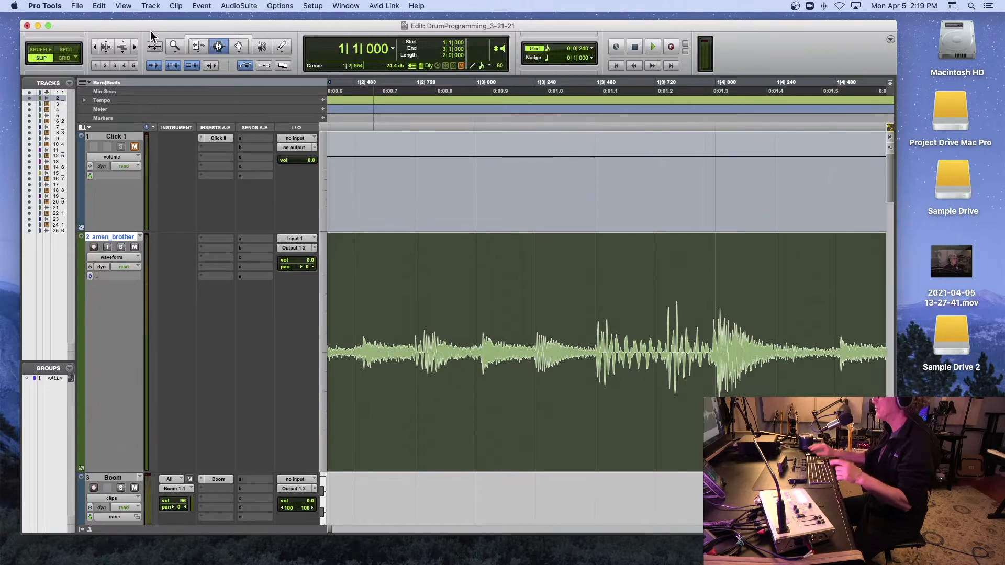
- Separate the whole amen_brother clip at its transients with the default pre-separate amount, and undo the separation
key("r")
key("r")
key("r")
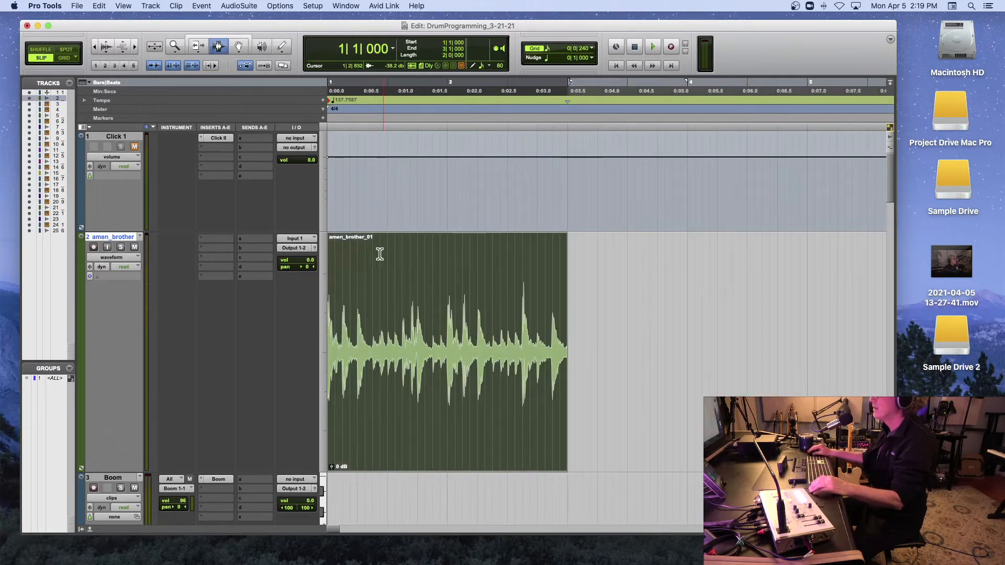
left_click(371, 268)
left_click(381, 290)
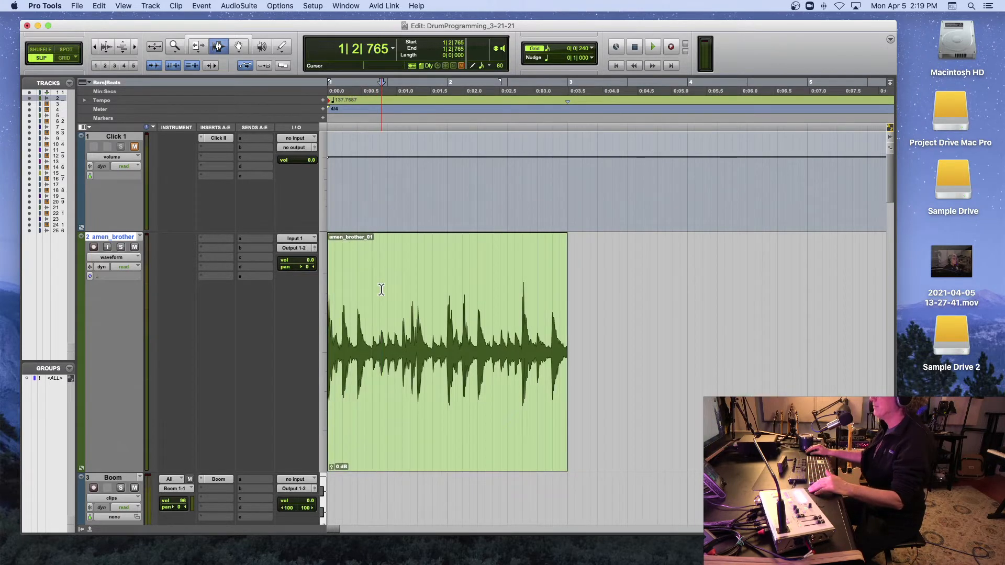
double_click(381, 290)
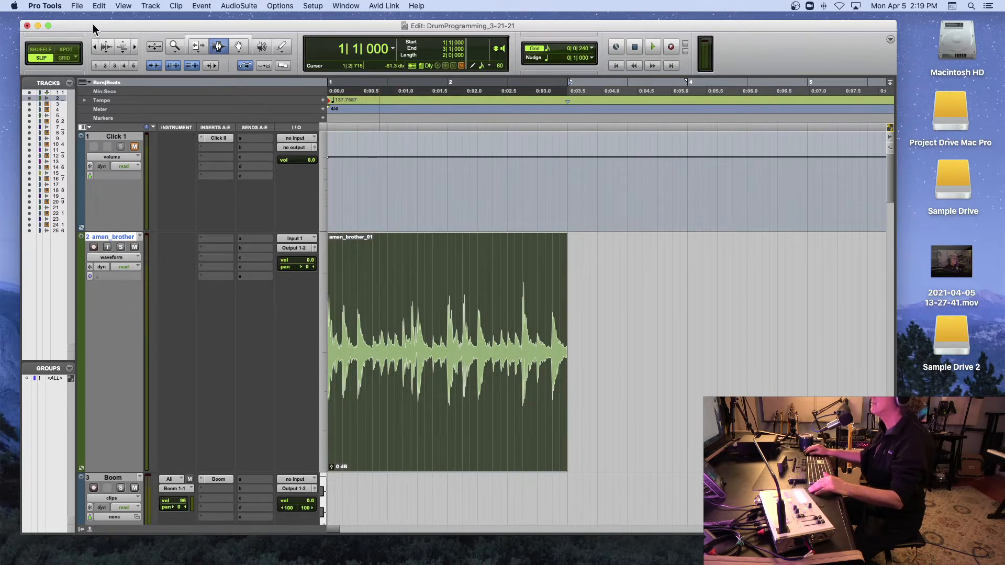
left_click(100, 6)
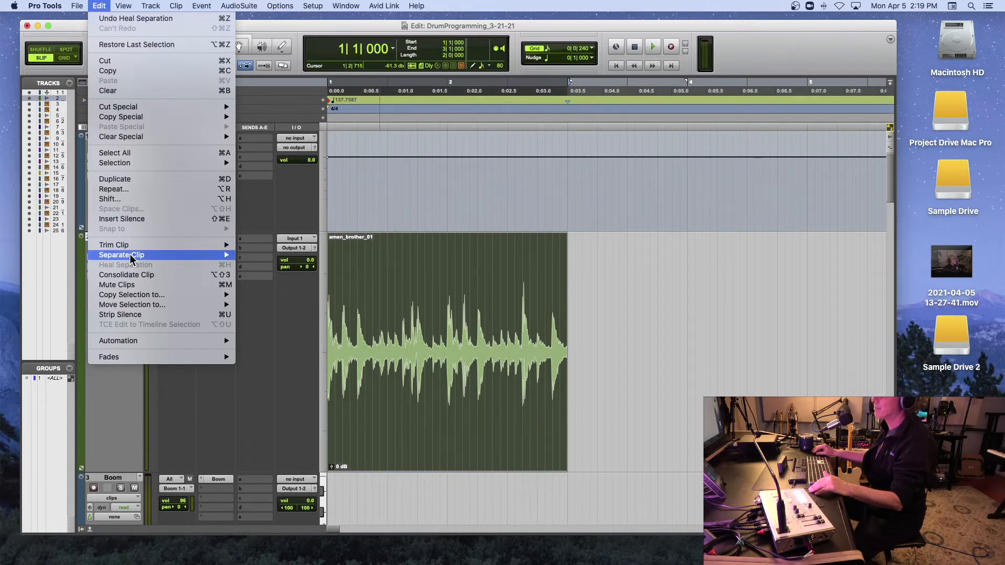
mouse_move(138, 257)
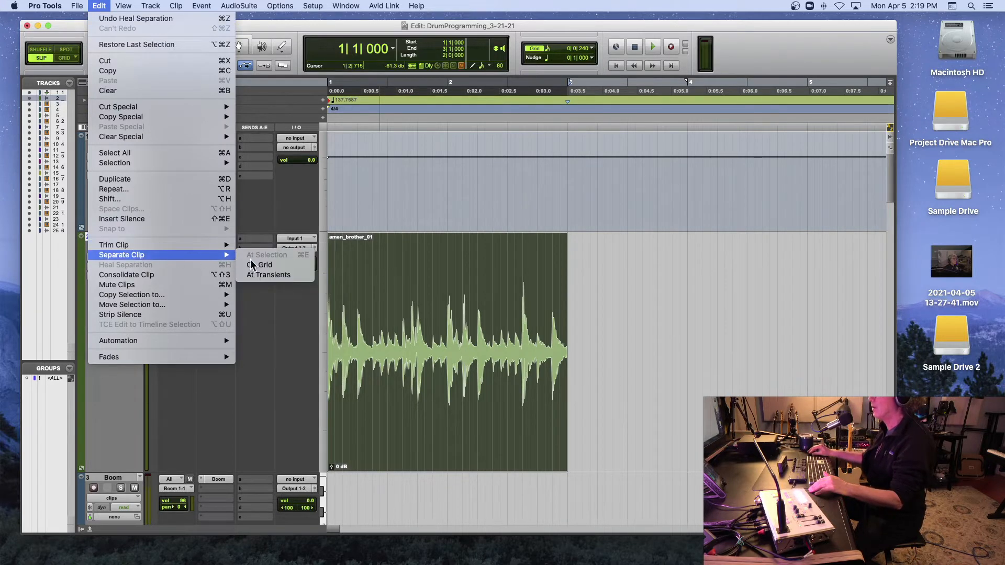
left_click(277, 276)
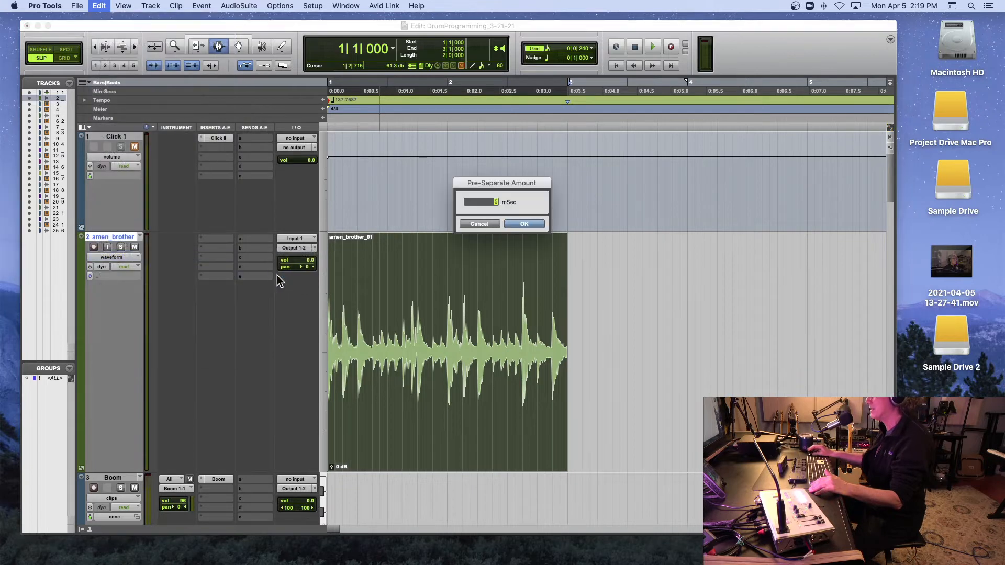
left_click(524, 225)
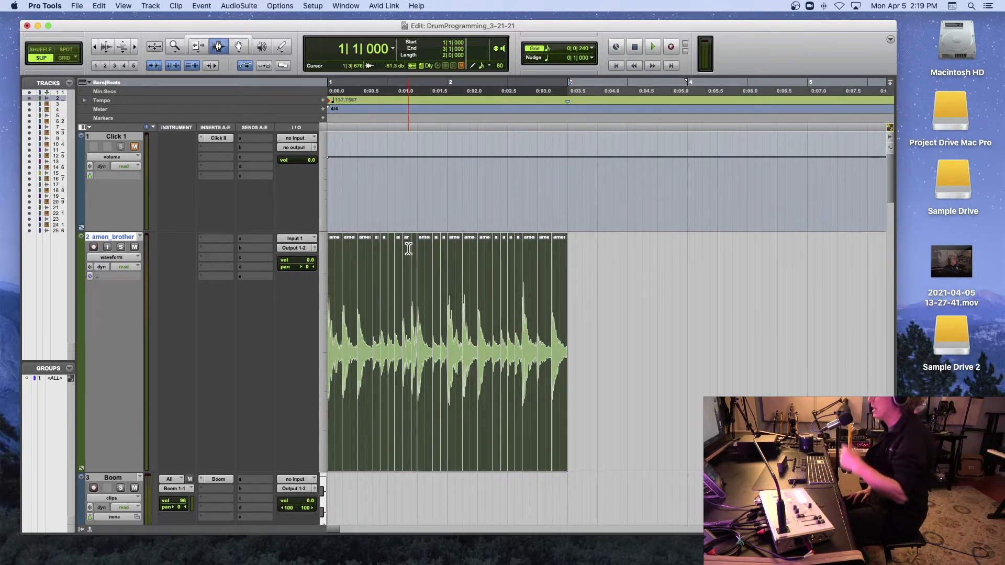
key("super+z")
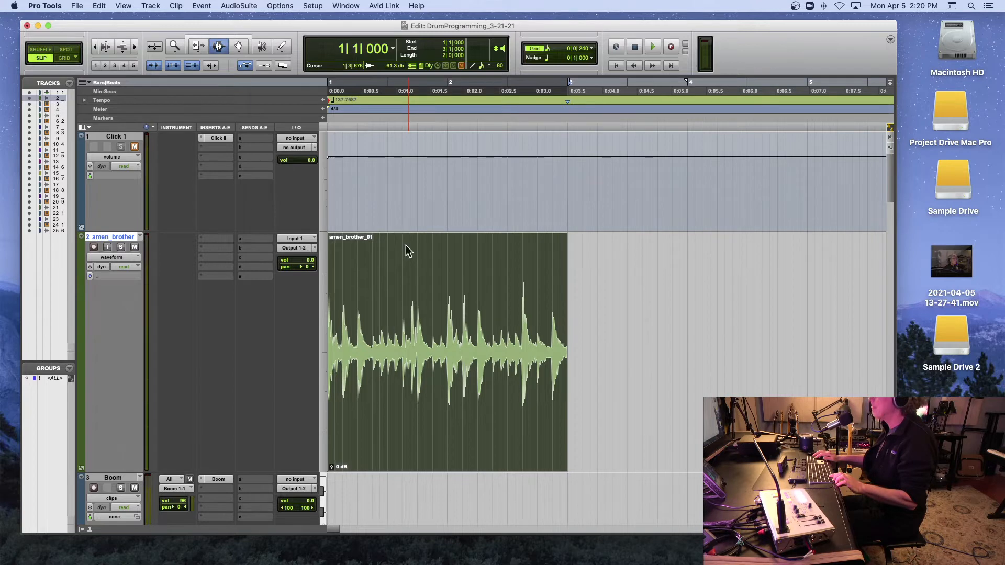
- Open Beat Detective for the selected amen_brother clip, lower the detection sensitivity to 0%, and close the window
key("super+8")
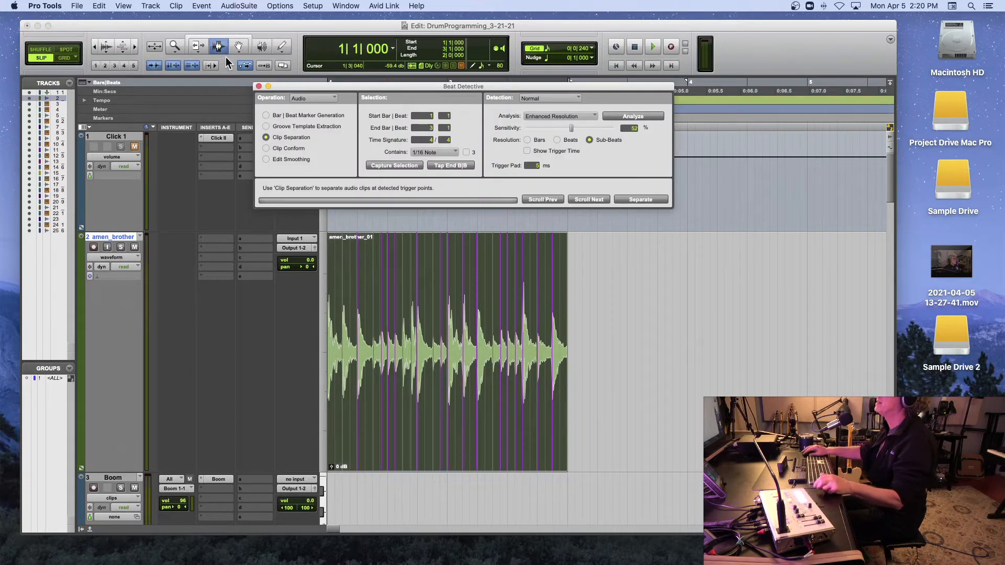
scroll(220, 47, "down", 2)
scroll(381, 235, "up", 2)
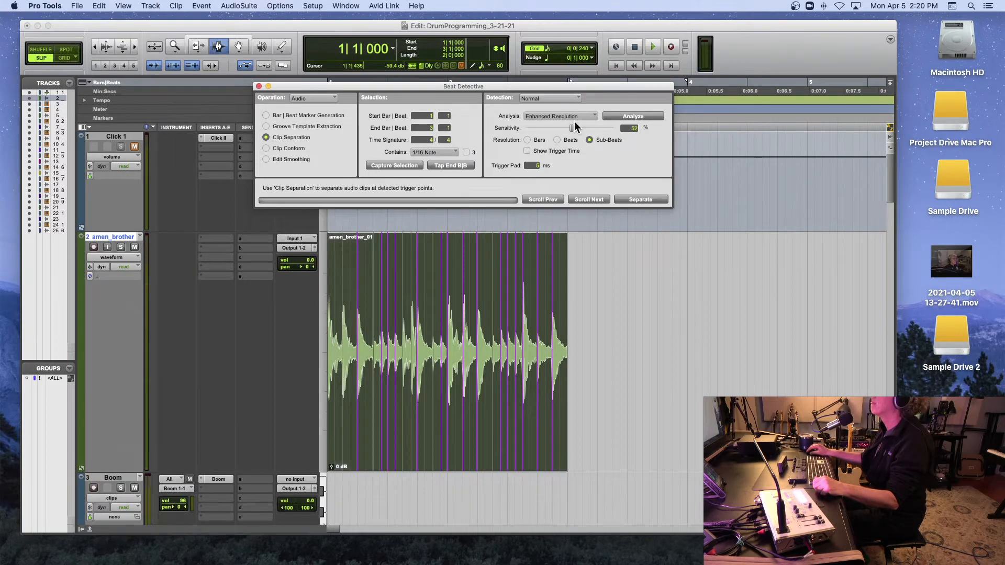
left_click_drag(571, 128, 510, 128)
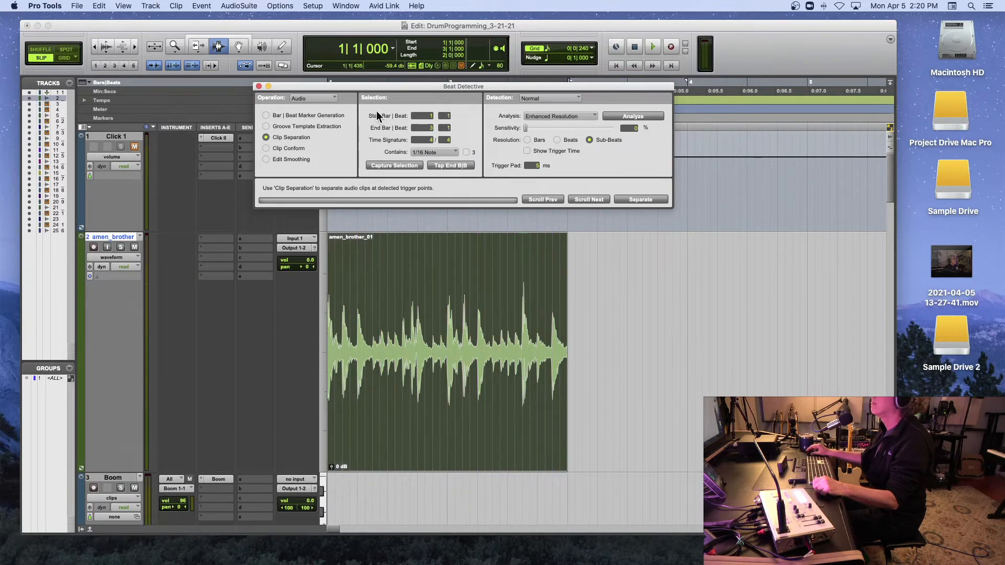
left_click(195, 10)
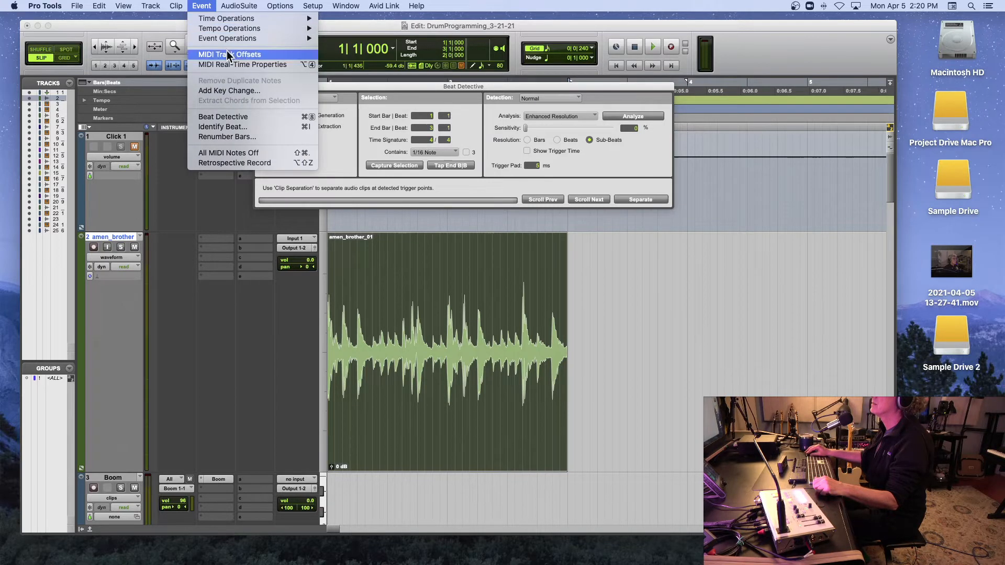
left_click(244, 118)
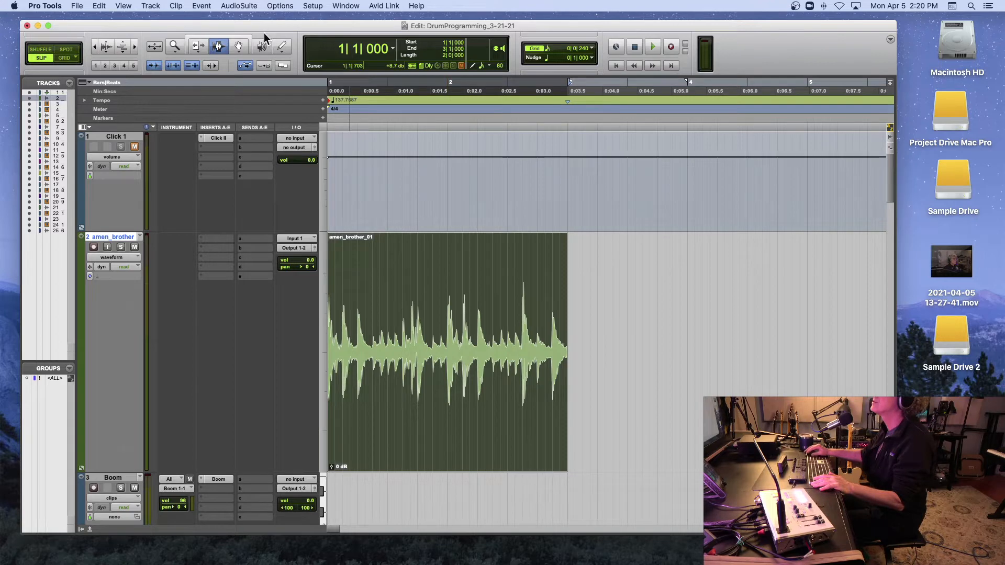
- Reopen Beat Detective in Clip Separation mode and capture the two-bar selection, keeping its contents at 1/16 Note
left_click(201, 6)
left_click(225, 118)
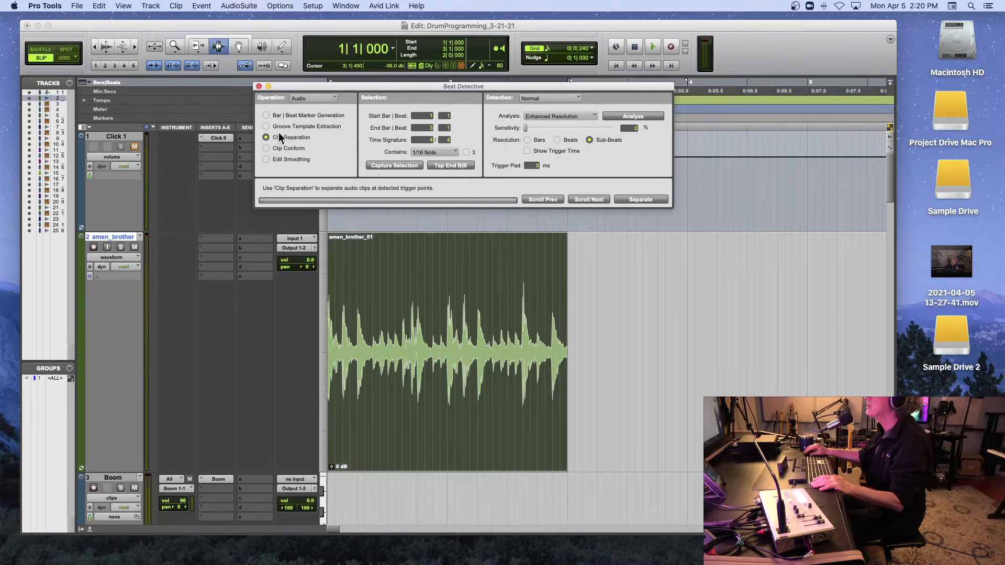
left_click(423, 152)
left_click(423, 153)
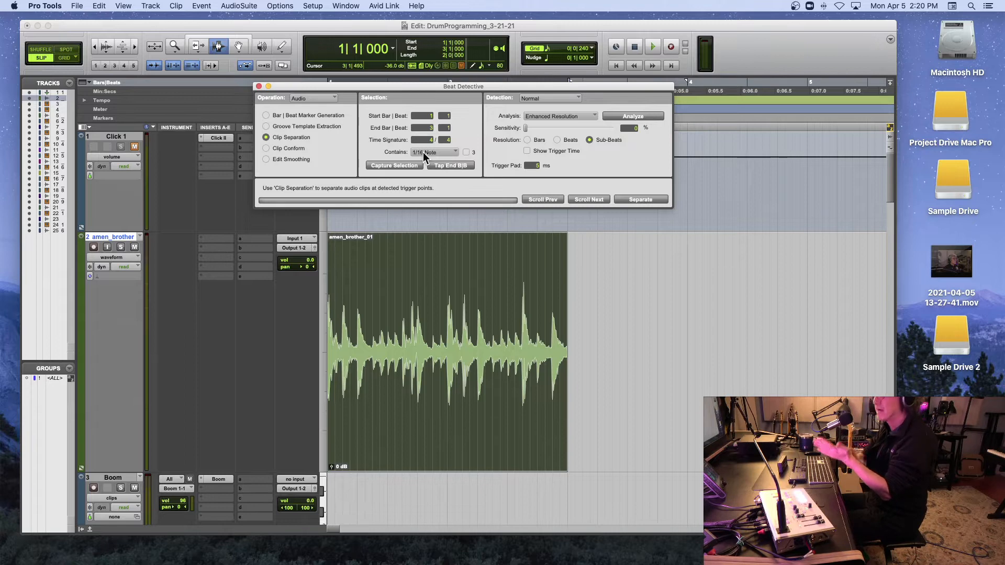
key("space")
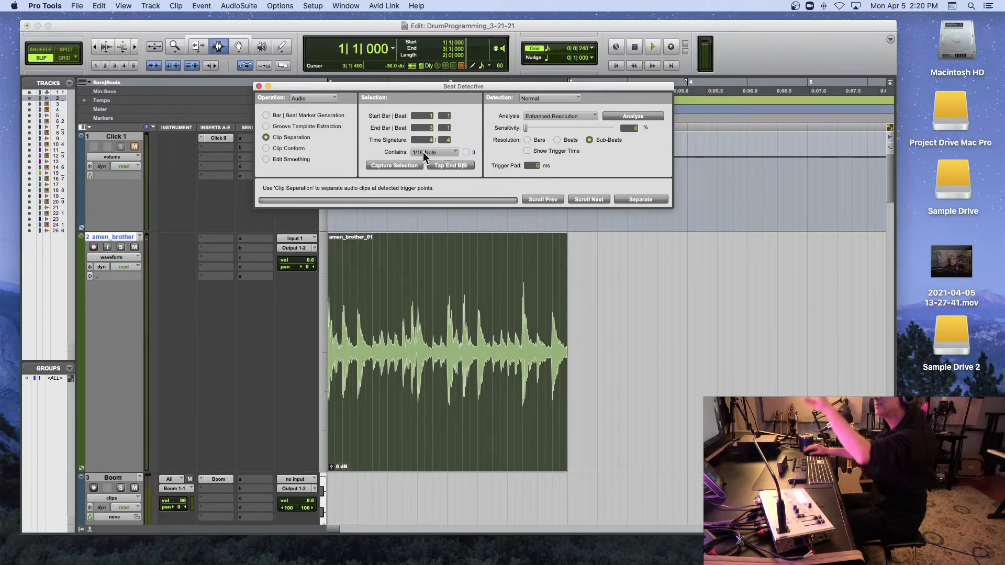
left_click(398, 165)
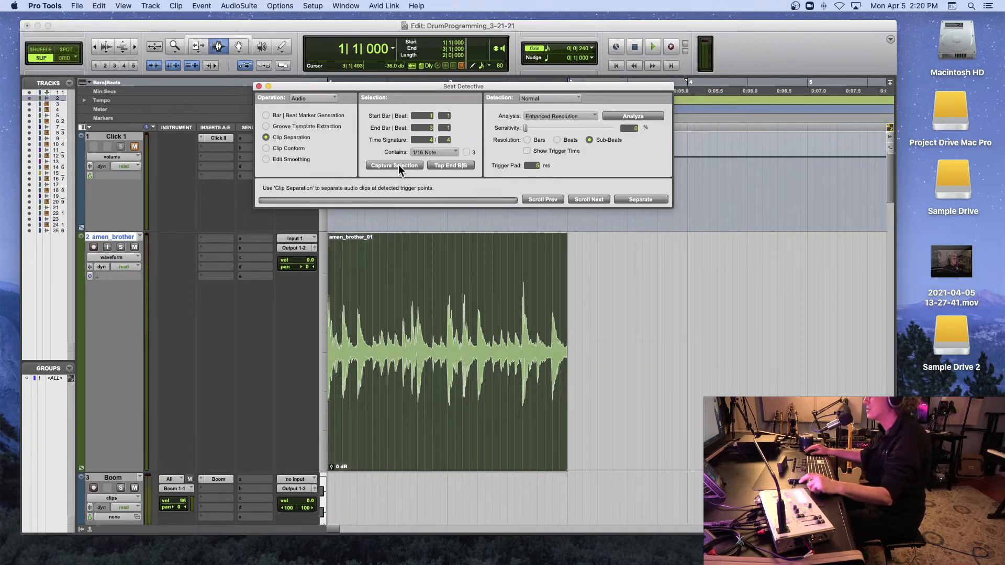
- Analyze the captured drum loop using Normal detection and Enhanced Resolution analysis
left_click(539, 98)
left_click(556, 117)
left_click(556, 117)
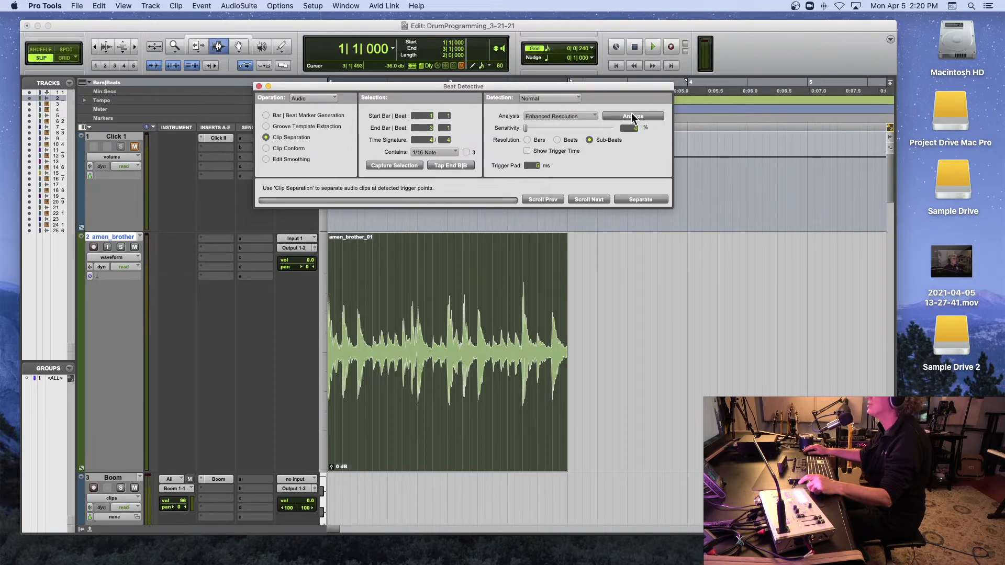
left_click(638, 117)
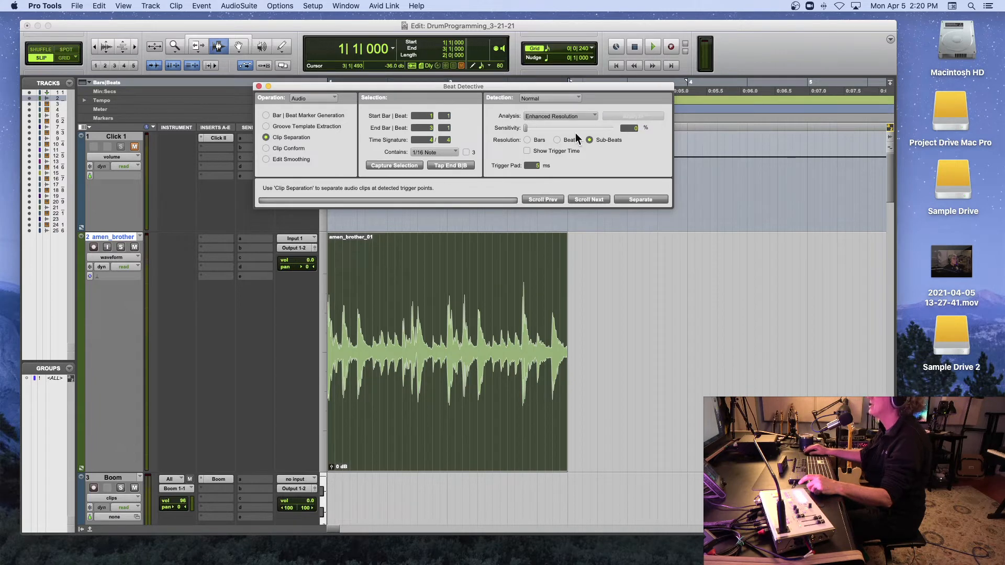
- Raise the Beat Detective sensitivity to 41% to place trigger markers on the loop's drum hits
key("super+bracketright")
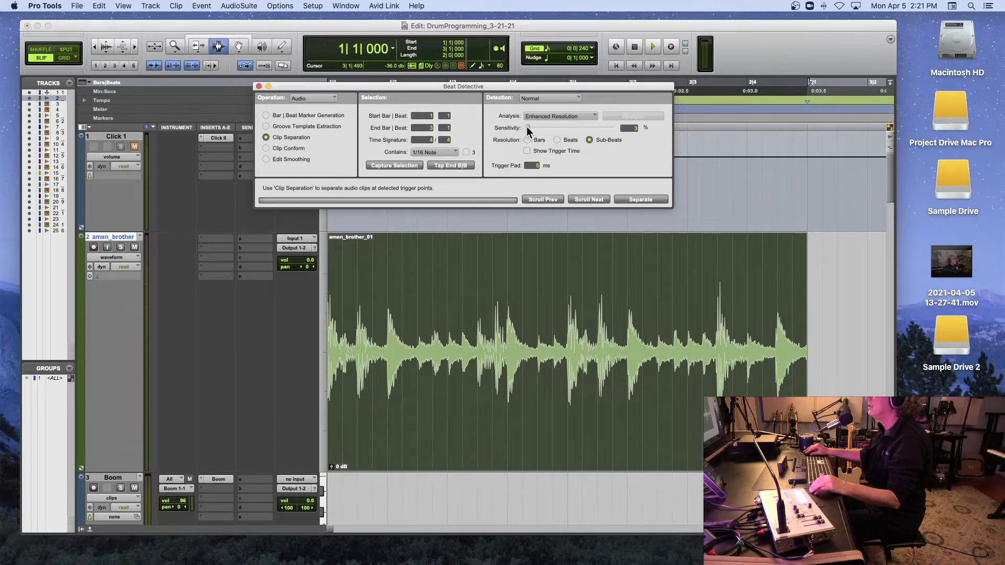
left_click_drag(527, 128, 551, 128)
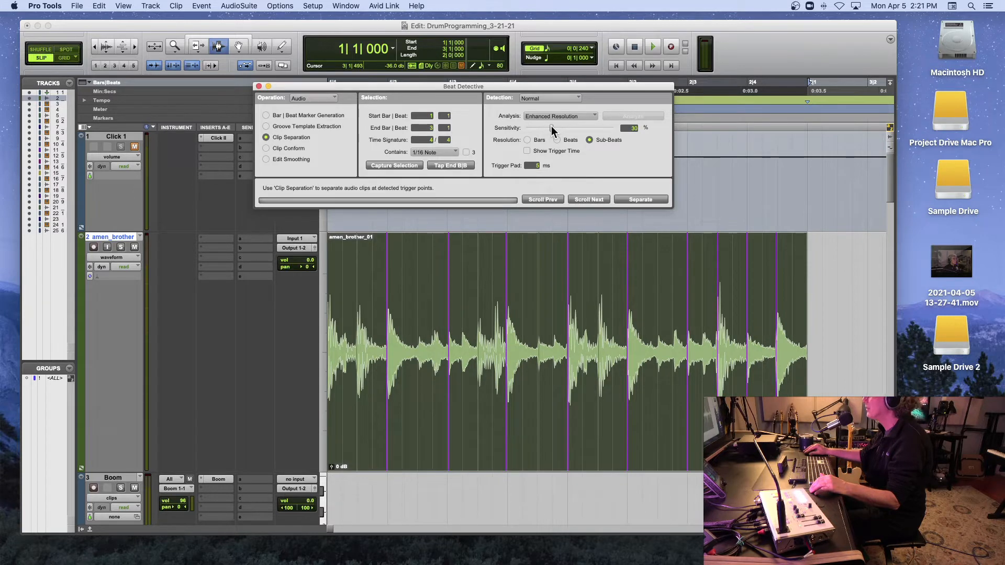
left_click_drag(553, 129, 562, 129)
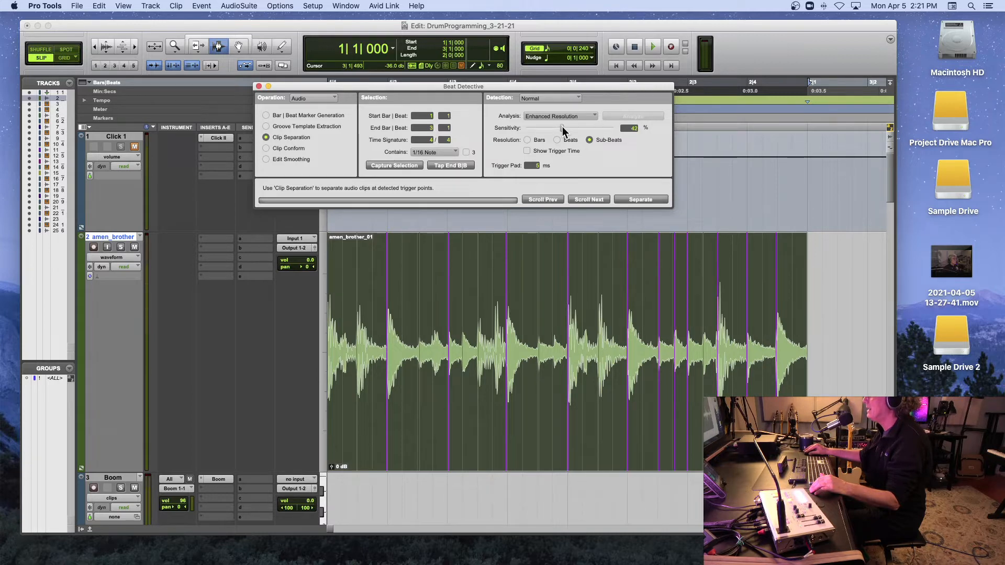
left_click_drag(562, 131, 561, 130)
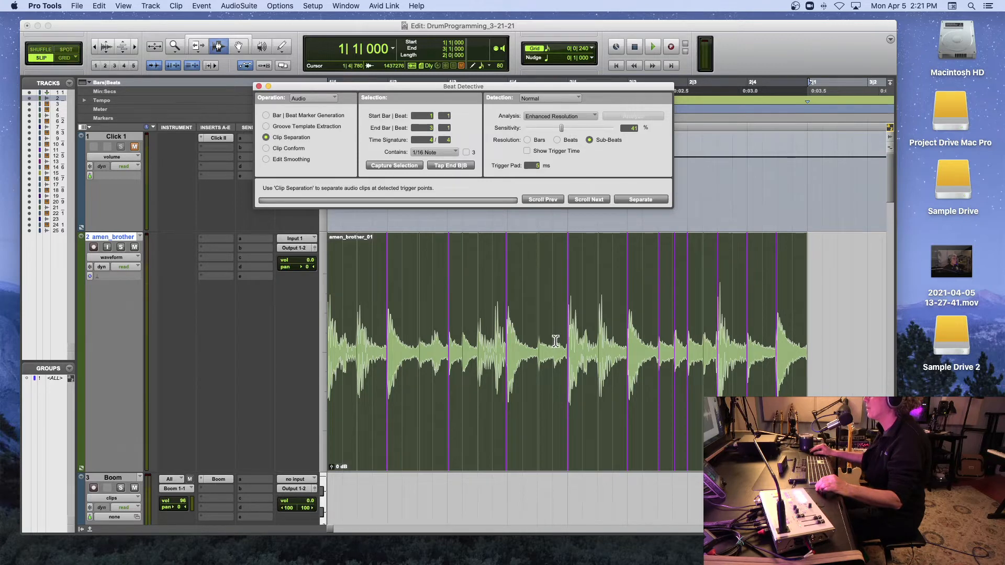
- Separate the drum loop at its trigger points with Beat Detective sensitivity at 68%, and close the Beat Detective window
left_click_drag(561, 130, 574, 131)
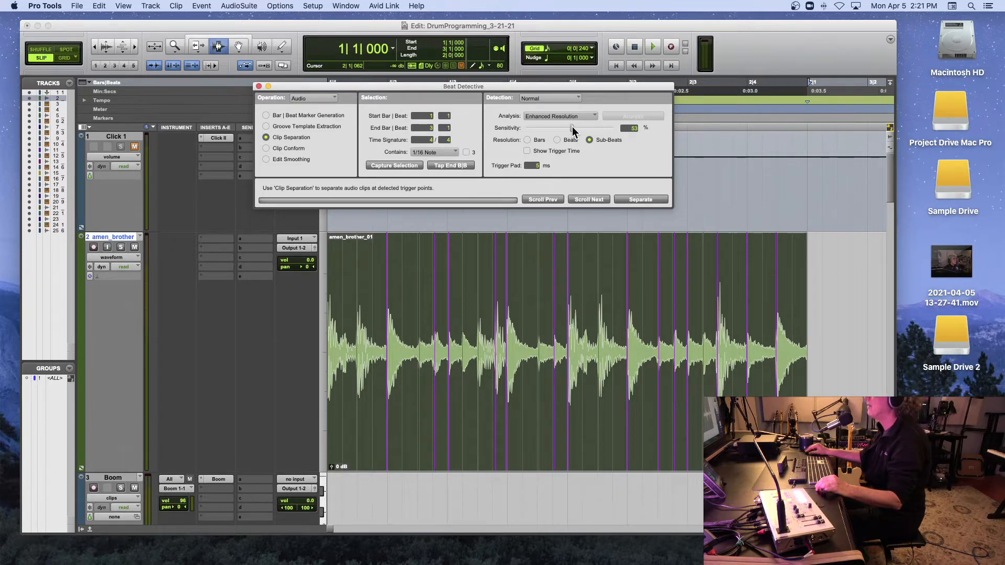
left_click_drag(585, 127, 615, 128)
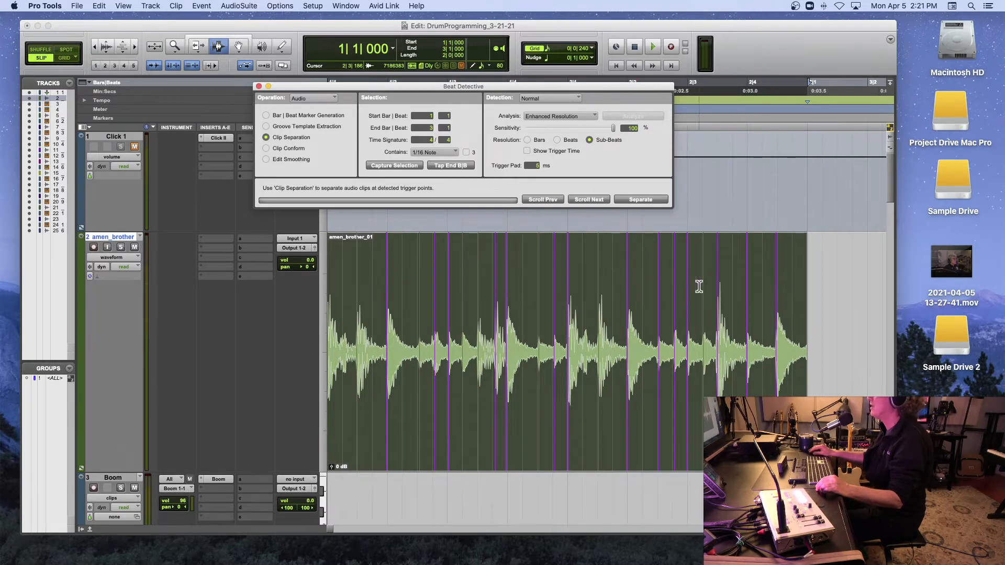
left_click_drag(613, 128, 585, 129)
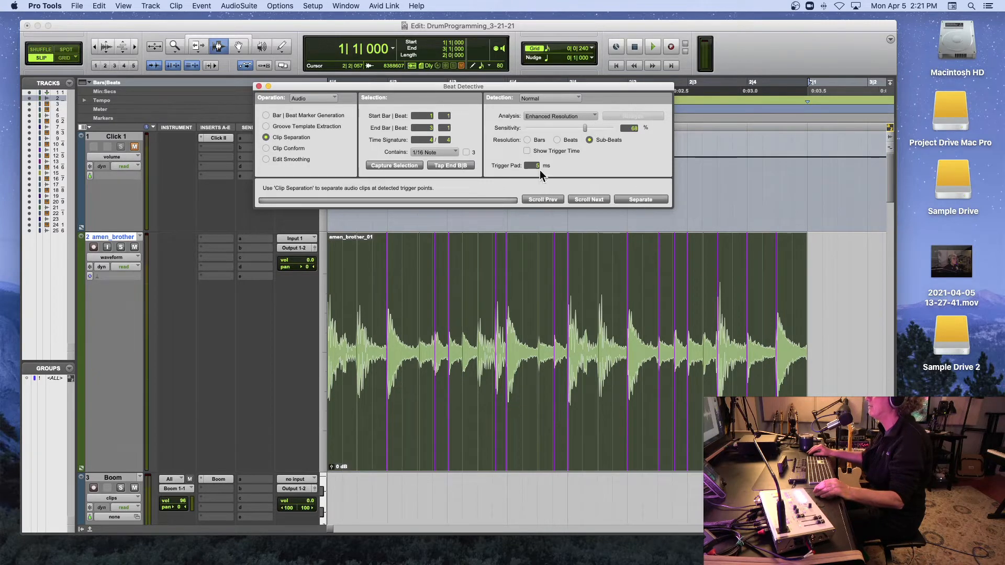
left_click(657, 199)
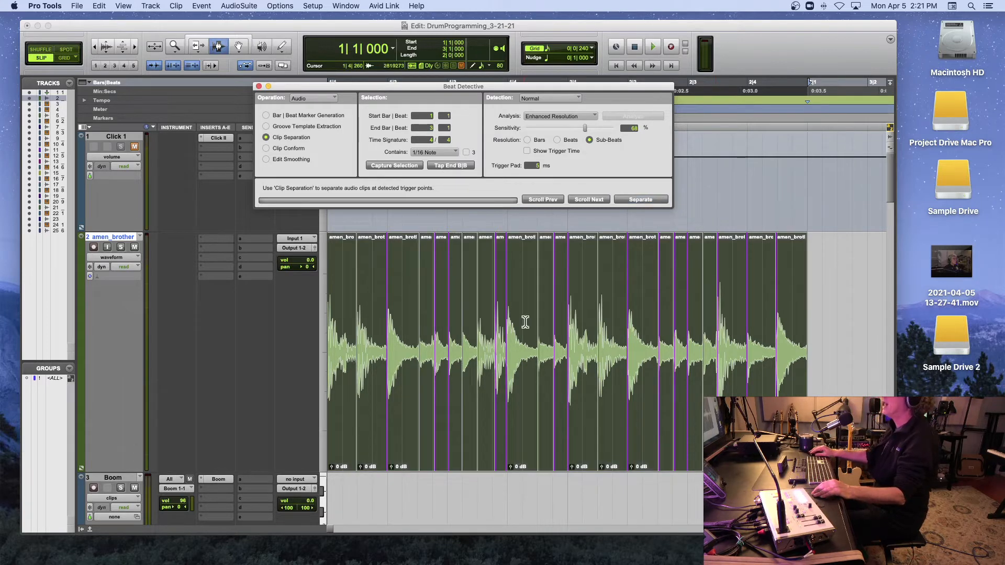
scroll(526, 315, "right", 3)
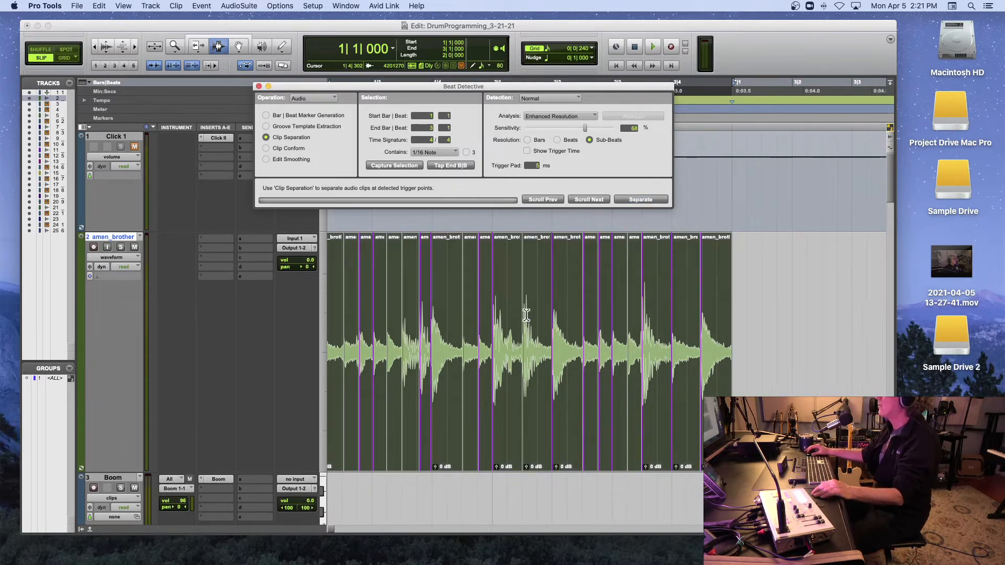
left_click(259, 87)
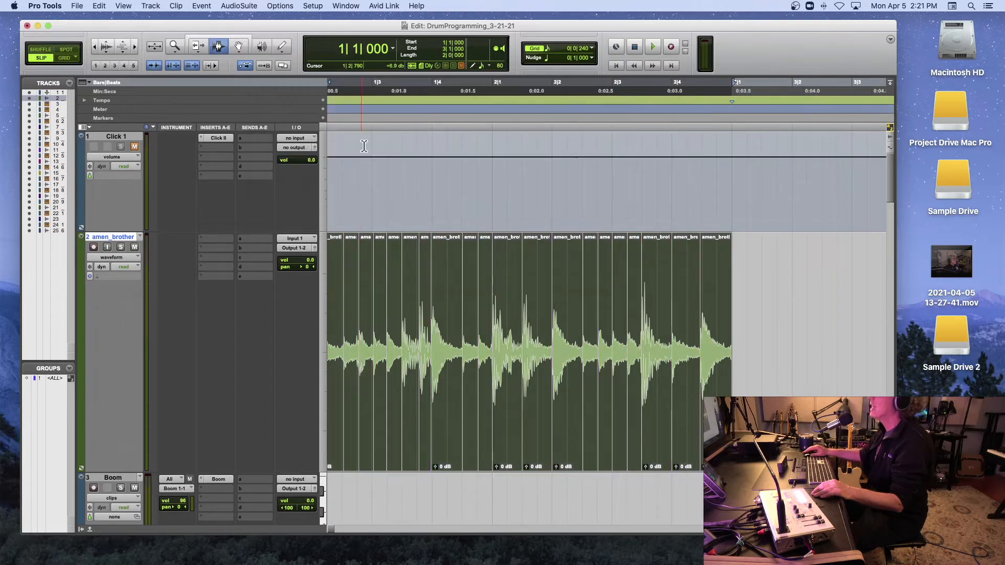
- Copy the loop's first slice and paste it on the amen_brother track just past the loop's end, at 3|1|167
left_click(506, 184)
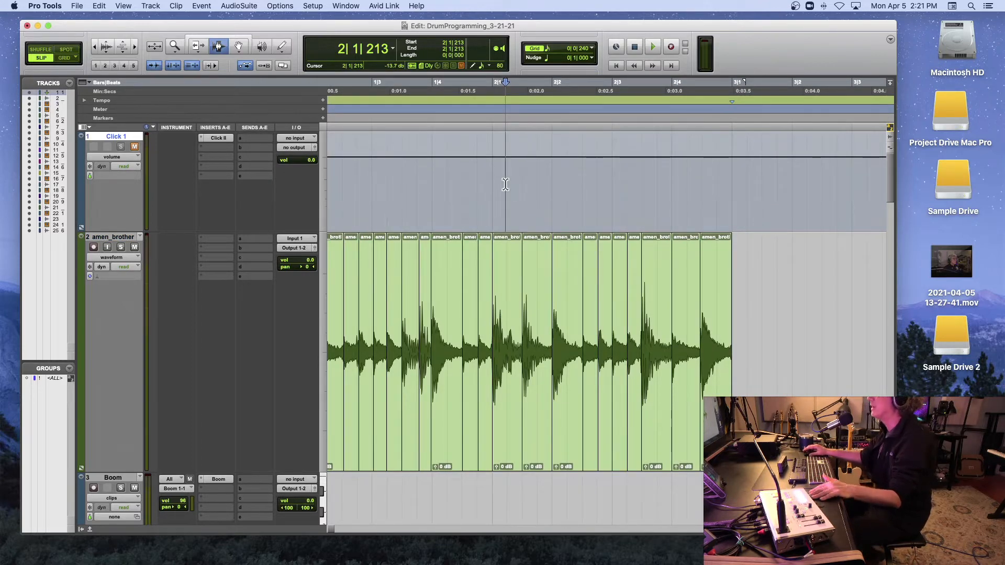
scroll(538, 267, "left", 1)
scroll(538, 268, "left", 3)
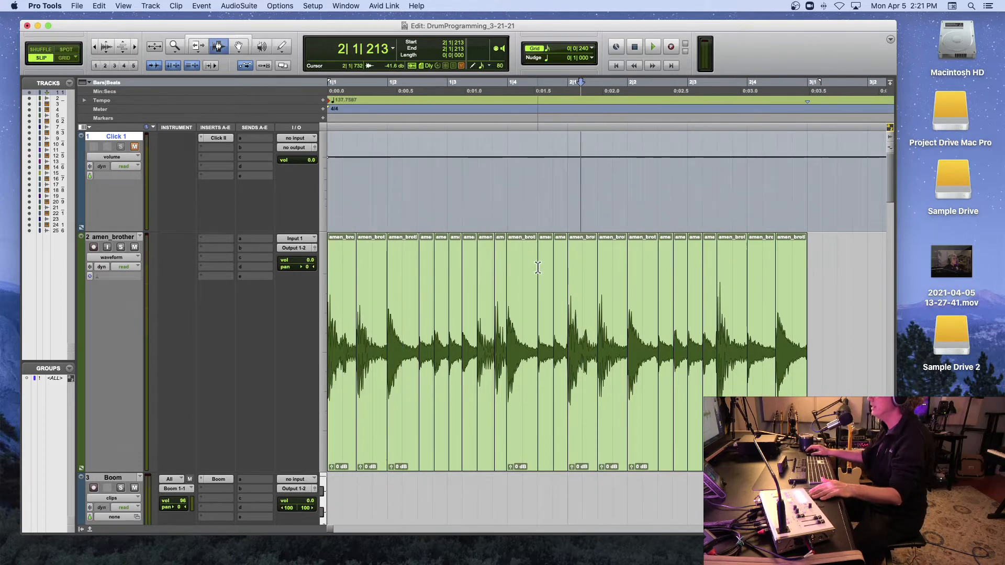
double_click(344, 299)
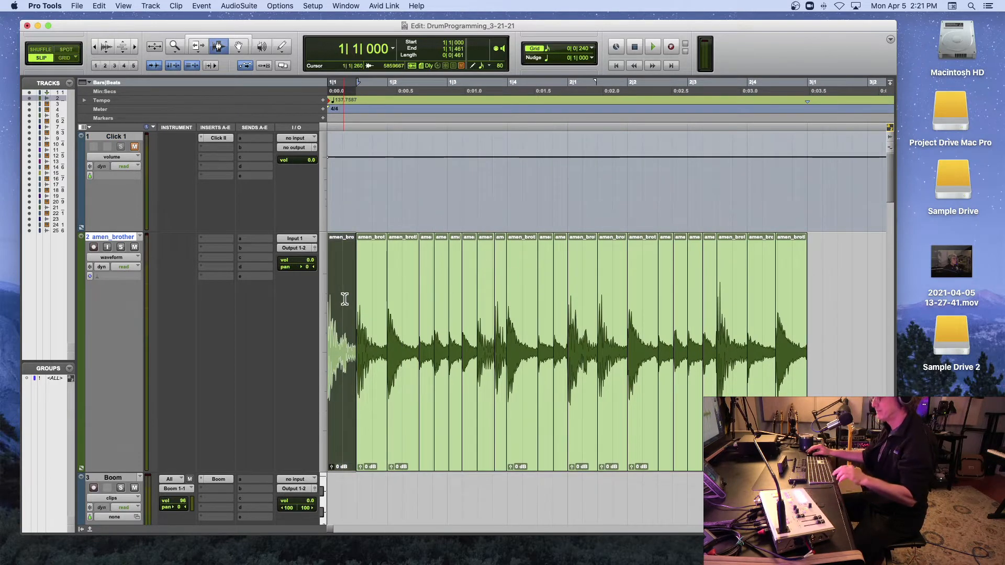
key("super+c")
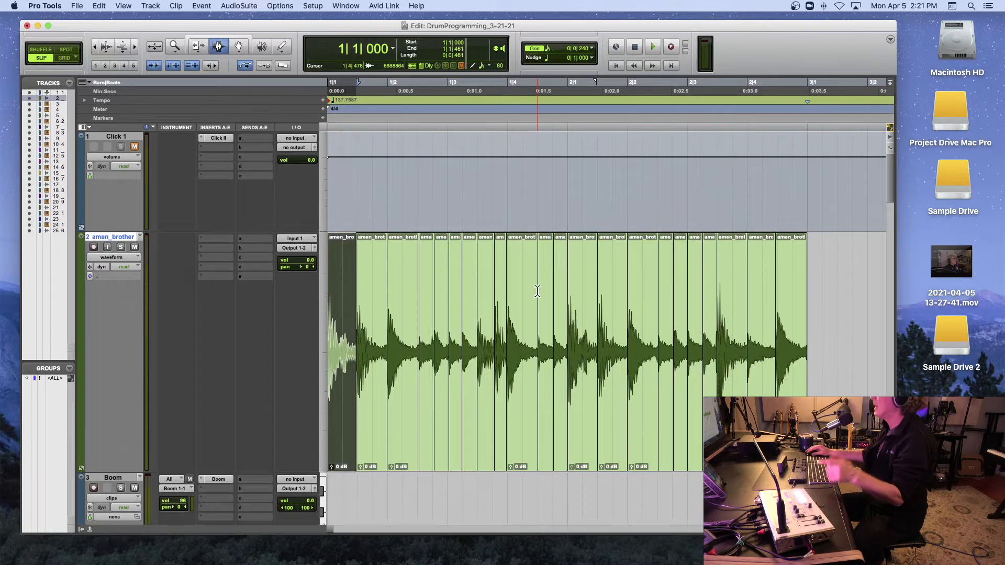
left_click(818, 297)
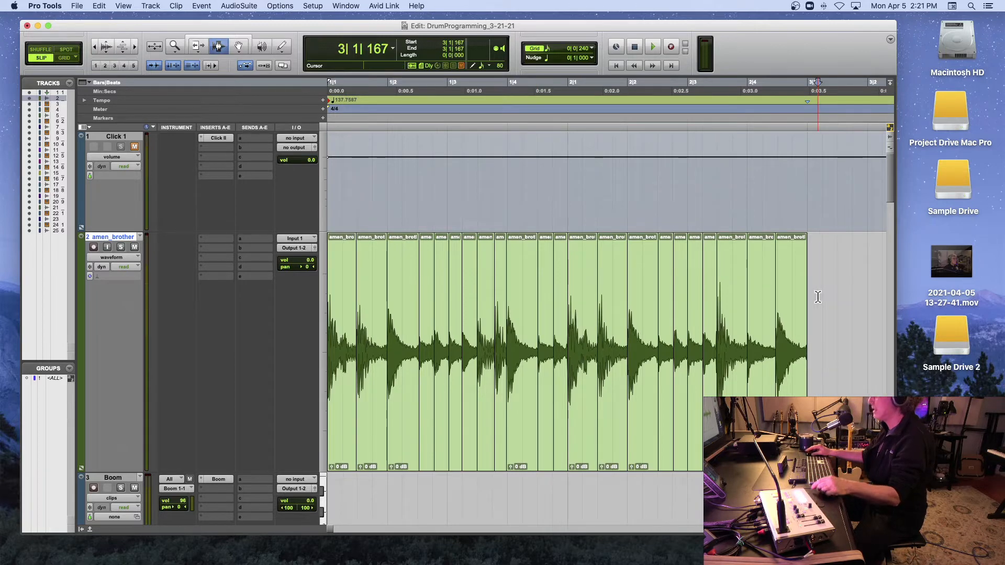
key("super+v")
scroll(818, 296, "right", 5)
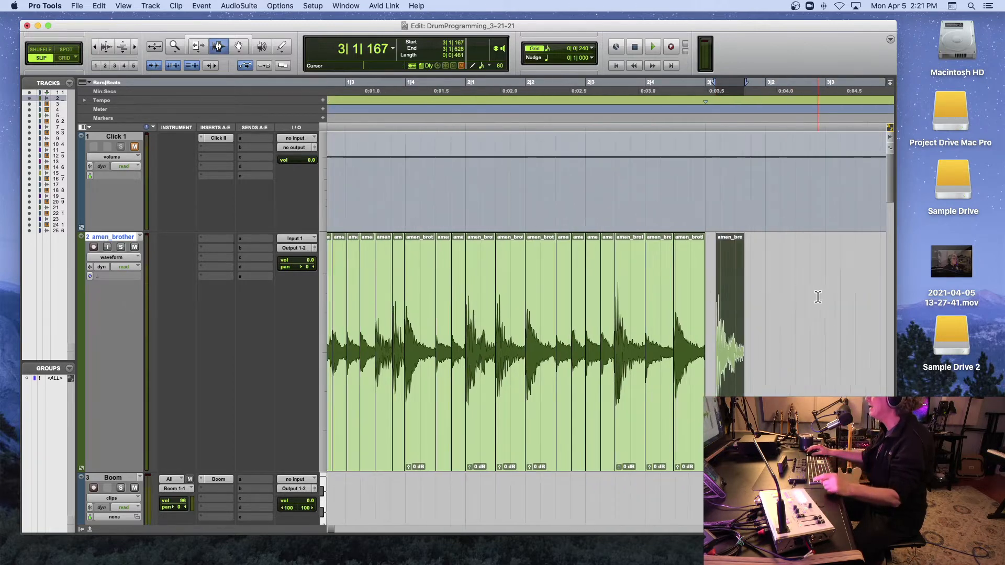
- Move the pasted slice with the Grabber, first freely in Slip mode and finally in Shuffle mode, flush against the loop's last slice
key("super+bracketright")
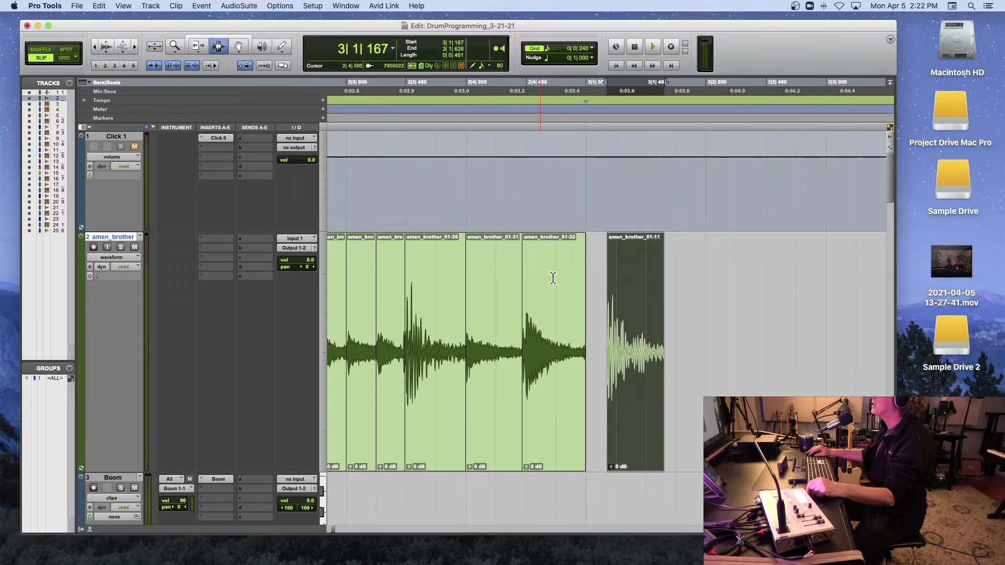
left_click(238, 47)
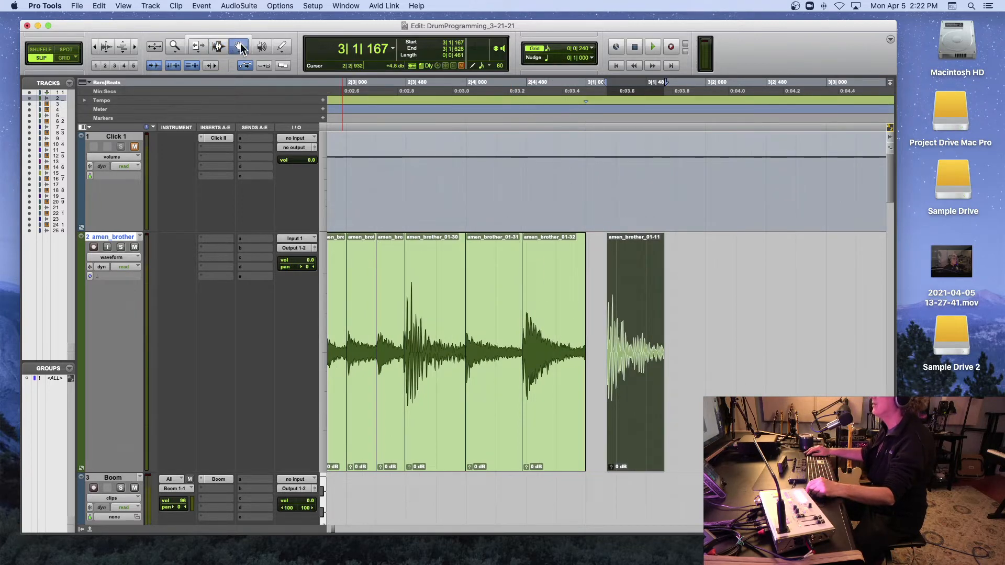
mouse_move(637, 274)
left_mouse_down()
mouse_move(622, 274)
mouse_move(632, 271)
left_mouse_up()
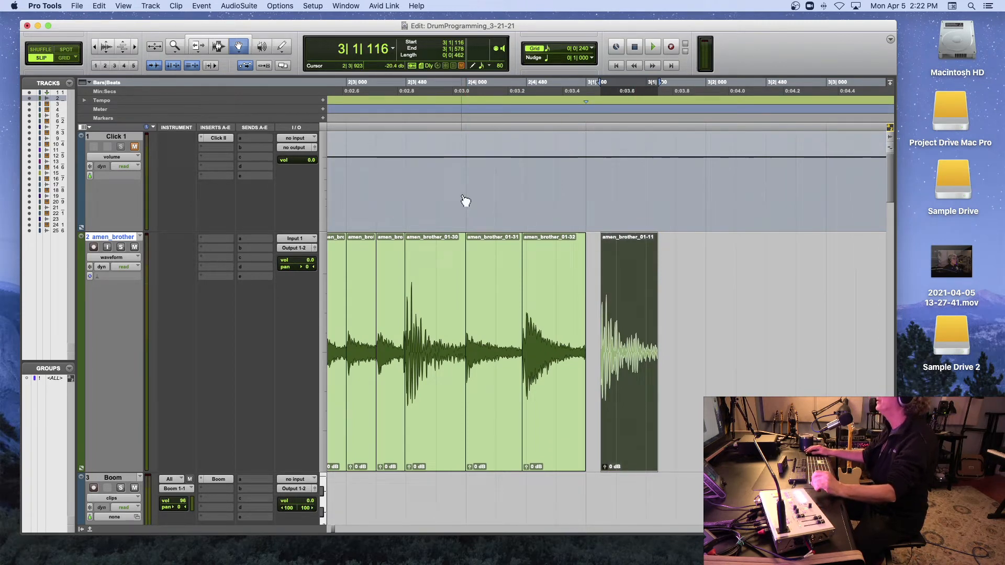
left_click(42, 49)
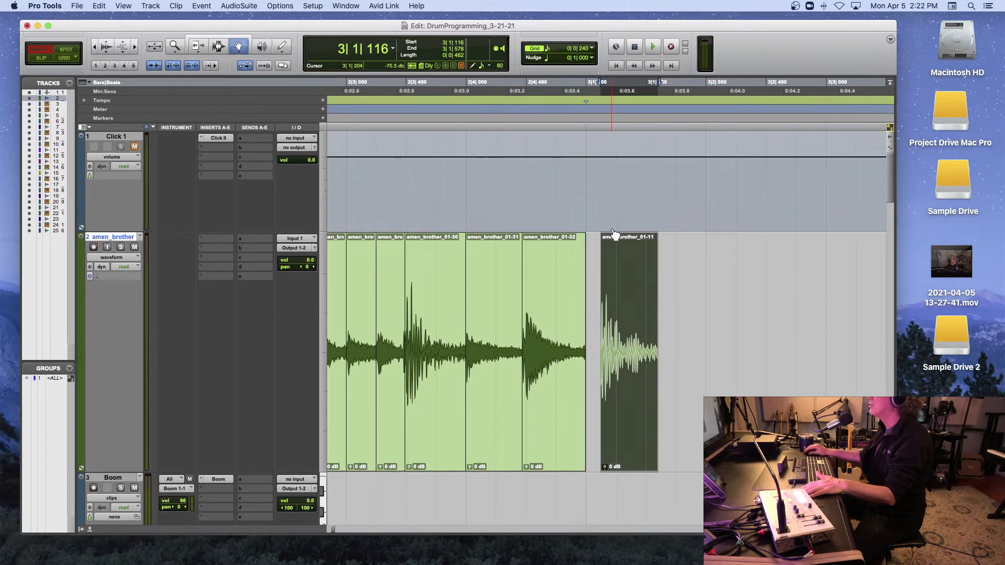
left_click_drag(614, 260, 593, 254)
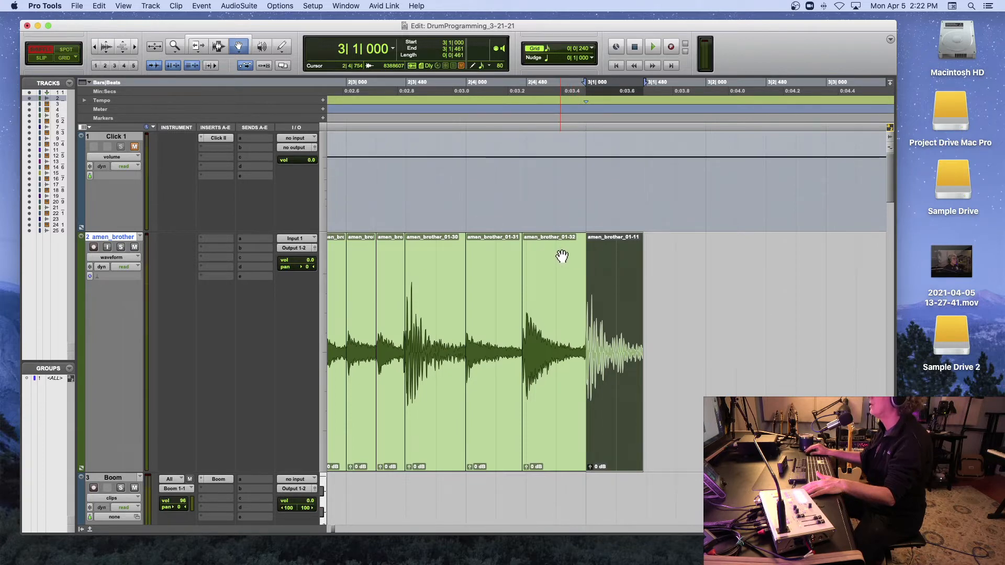
- Copy the four consecutive short slices starting at 1|2|502 past the loop's end in Slip mode, and butt them against the last slice in Shuffle mode
scroll(562, 256, "down", 4)
scroll(562, 256, "left", 1)
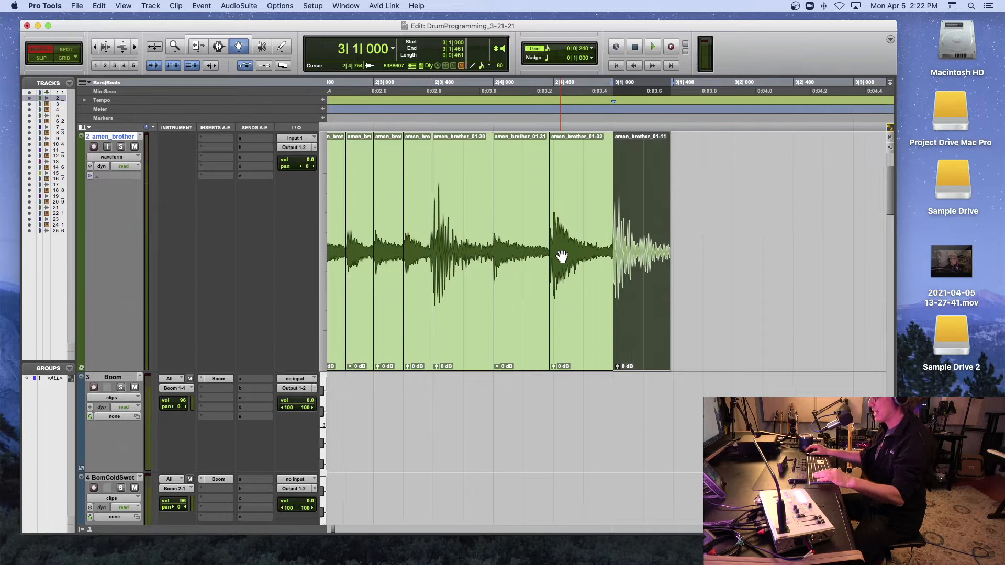
key("r")
scroll(435, 245, "left", 4)
scroll(435, 245, "left", 2)
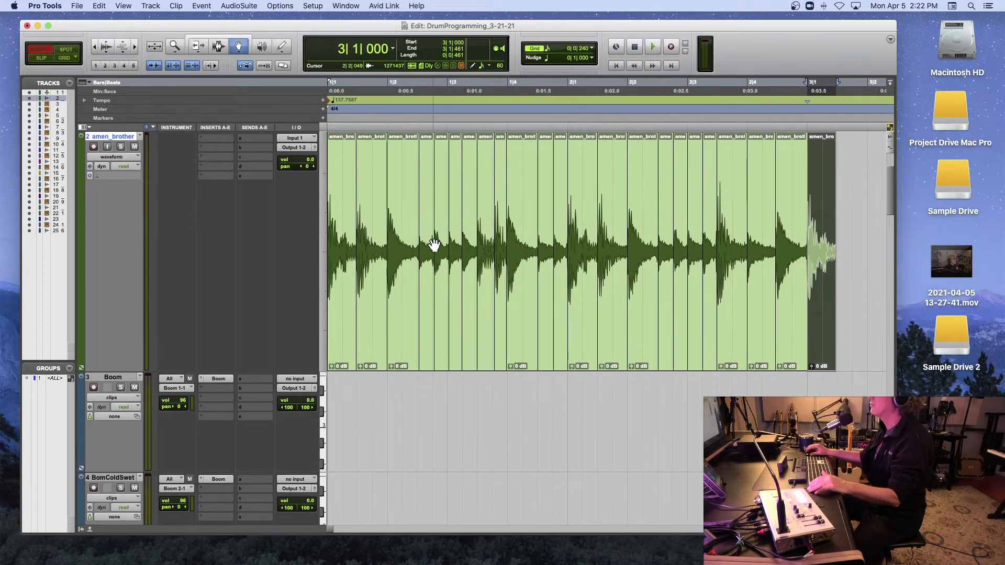
left_click(426, 253)
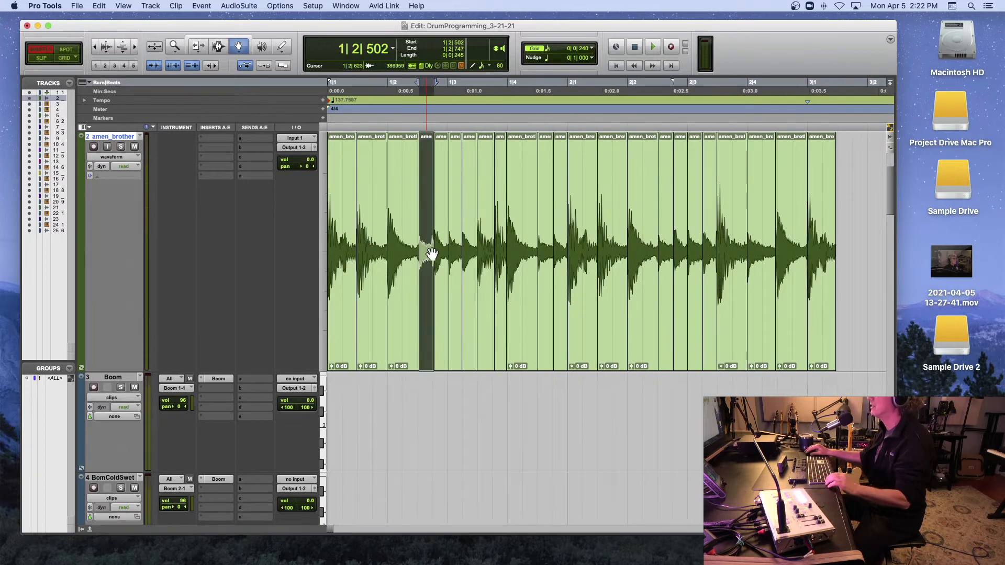
left_click(467, 254, "shift")
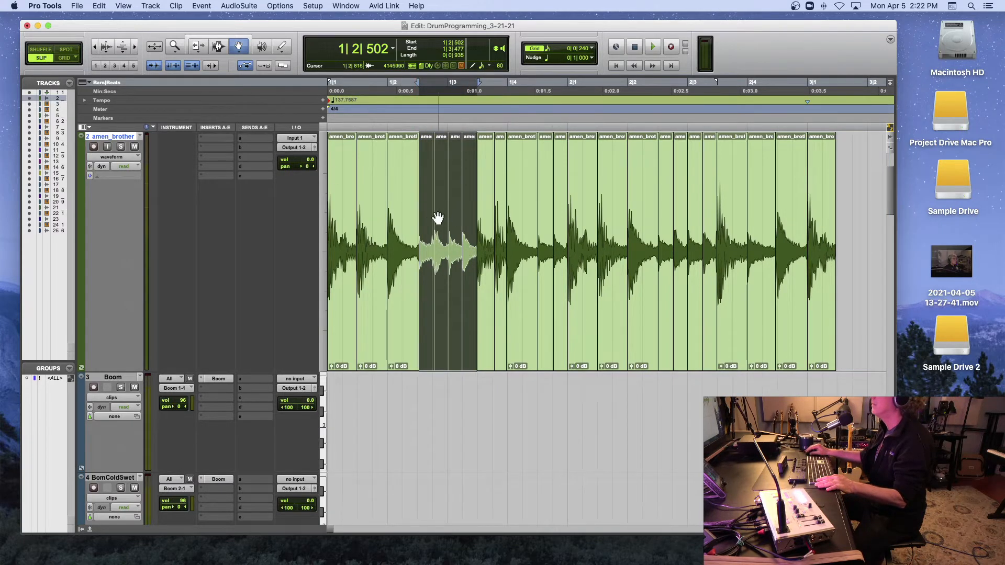
left_click_drag(425, 217, 852, 223)
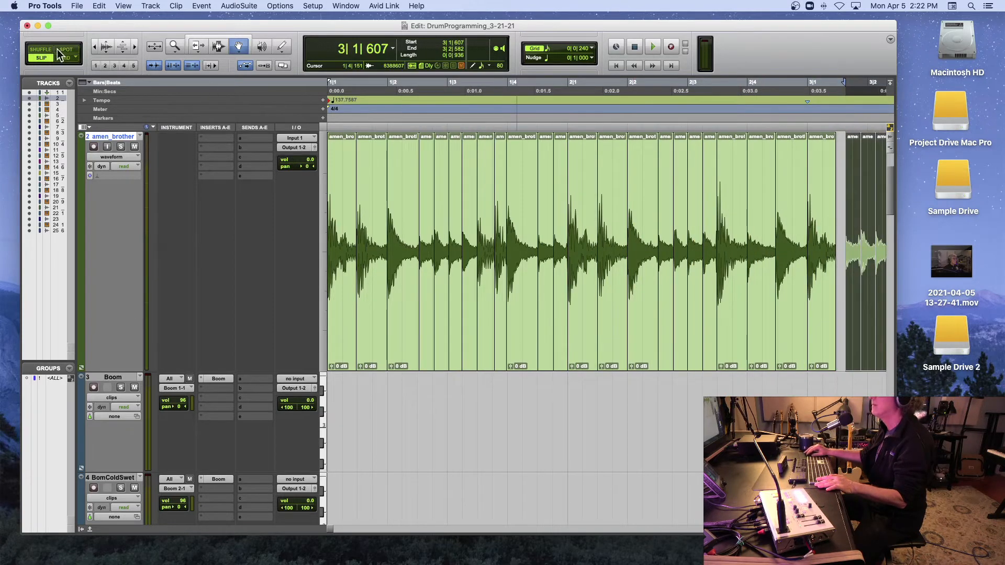
left_click_drag(851, 189, 840, 188)
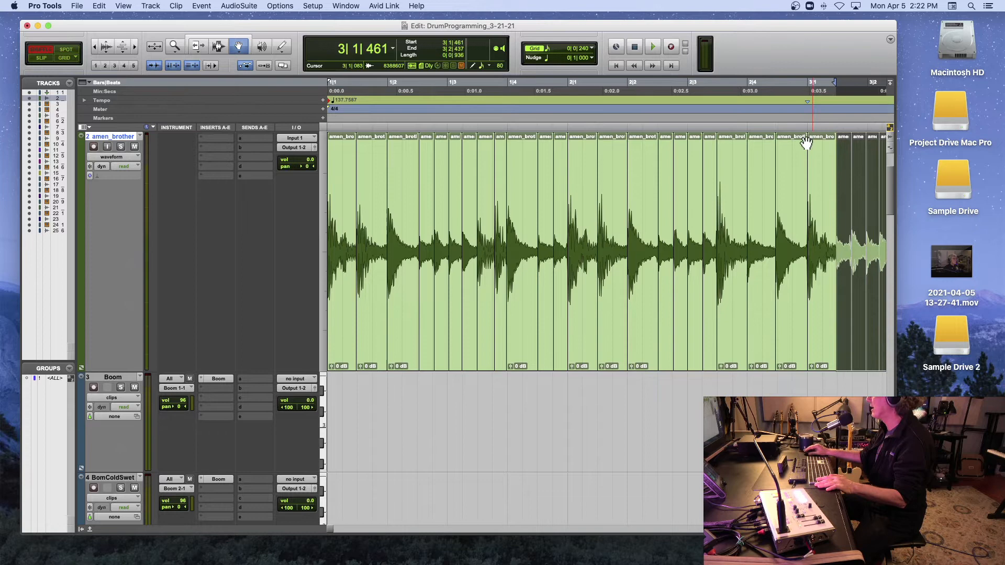
- Play the loop from 2|4|909 to audition the slices added after its original end
left_click(804, 117)
key("space")
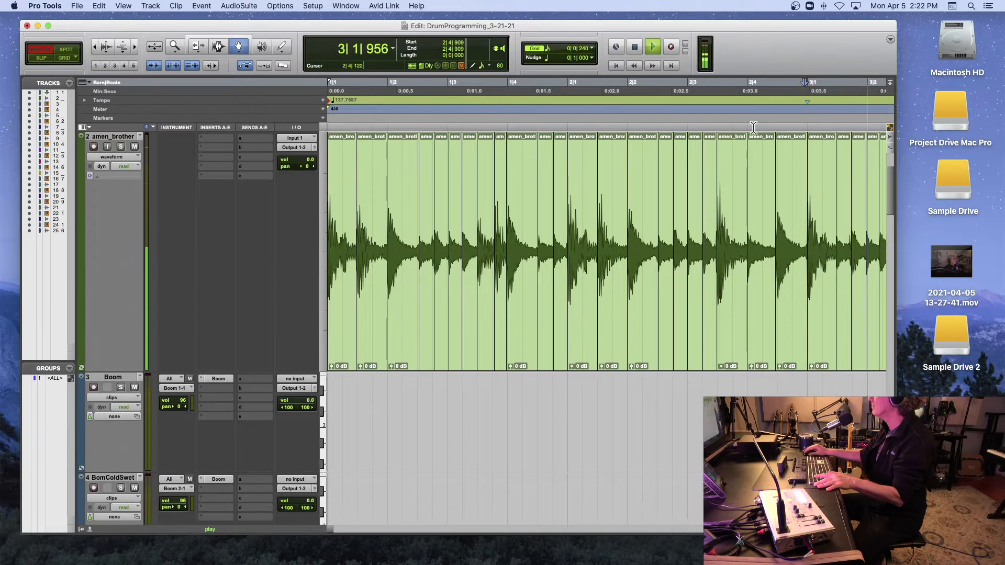
key("space")
scroll(754, 128, "left", 2)
key("space")
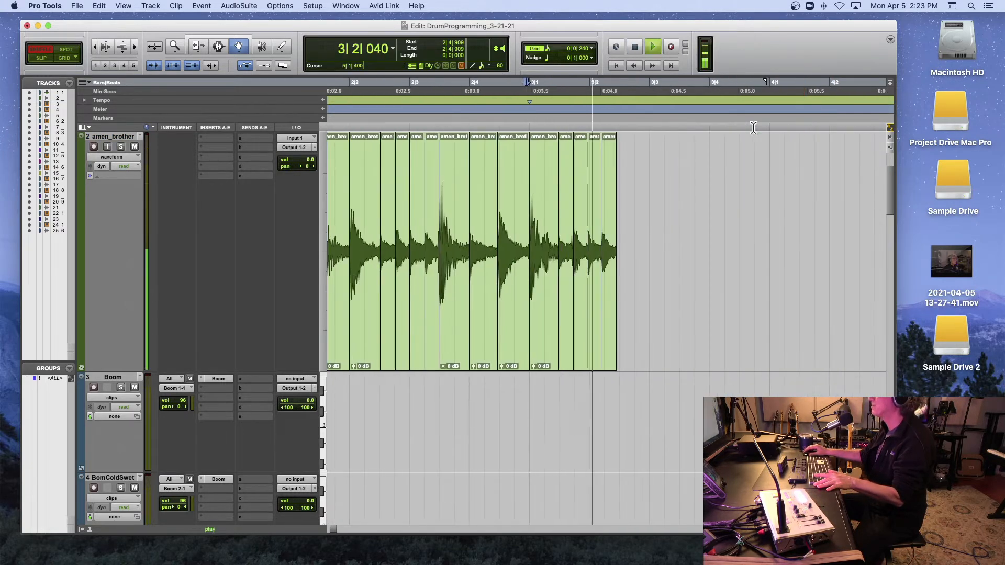
key("space")
key("r")
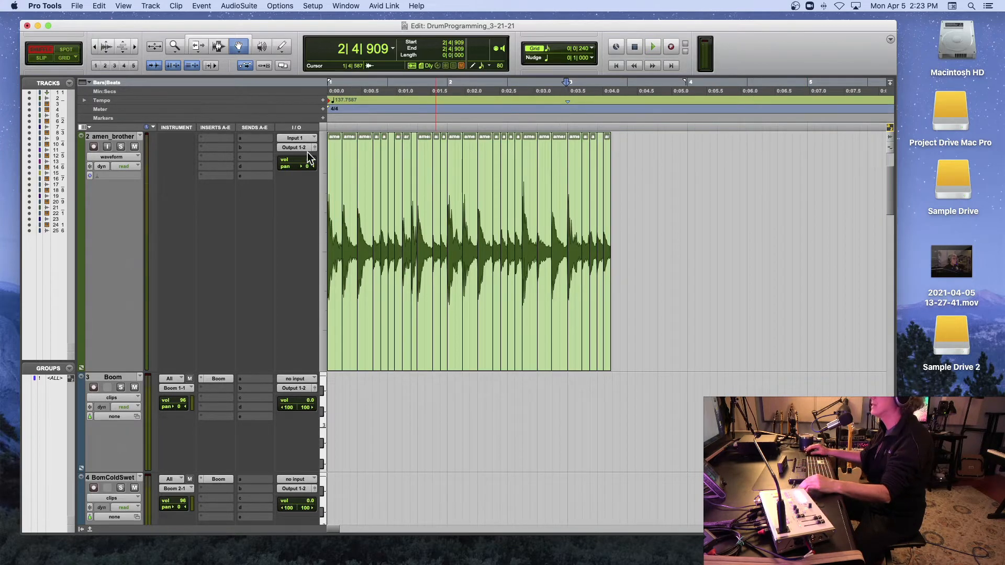
- Copy the slice at 2|1|485 to 3|2|609 in Slip mode, and place a copy of the 2|4|448 slice directly after it in Shuffle mode
scroll(481, 210, "up", 1)
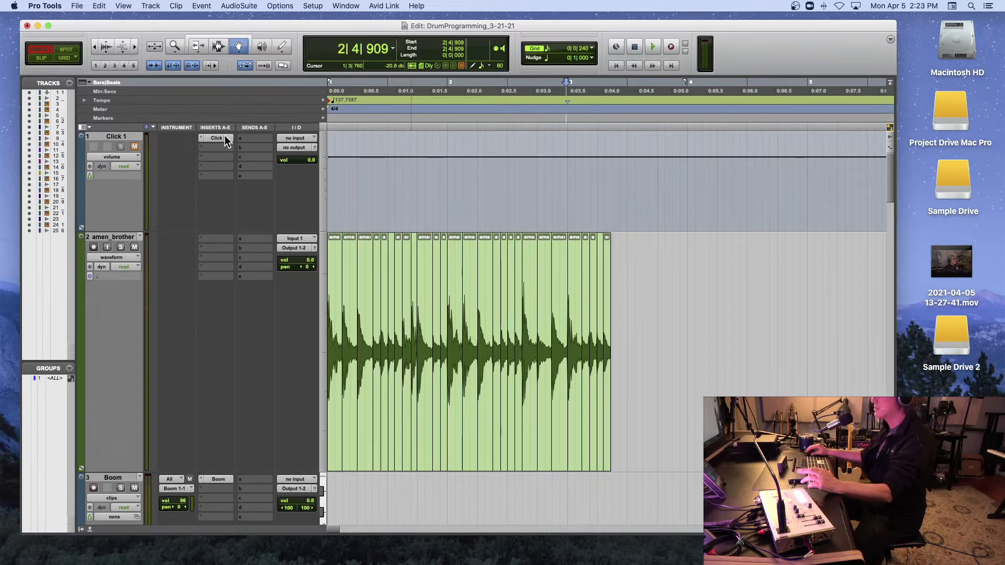
scroll(513, 195, "up", 2)
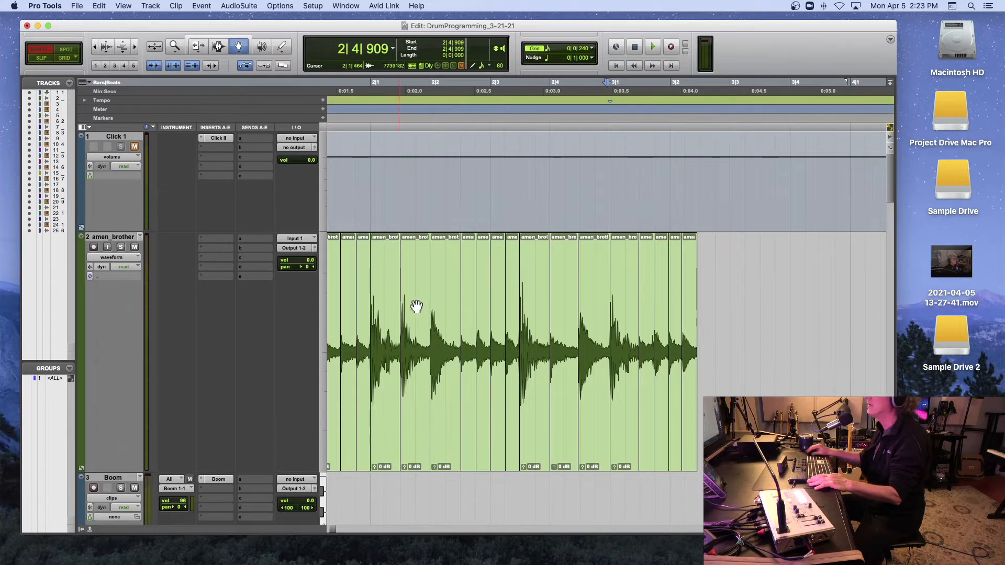
left_click(408, 325)
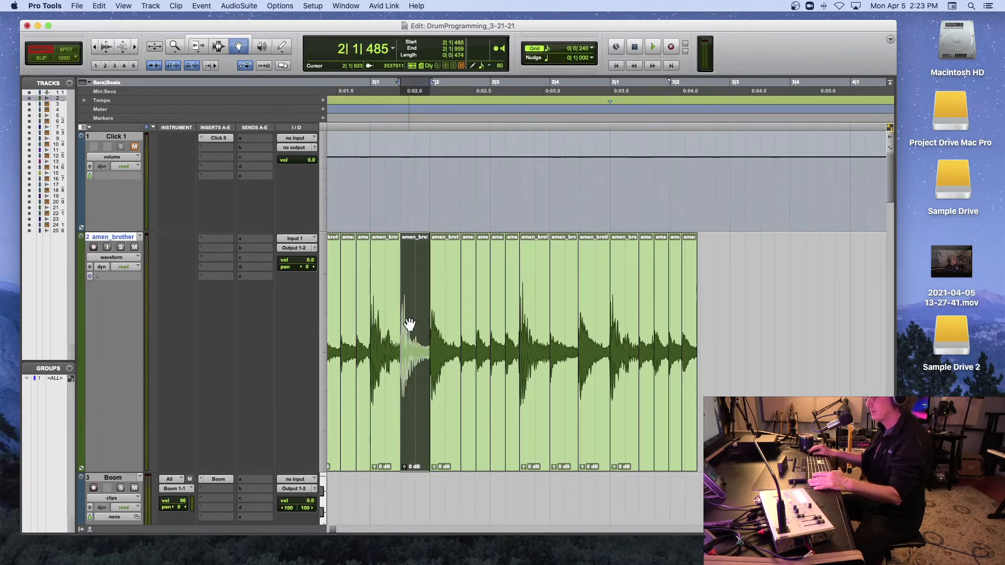
left_click_drag(424, 328, 725, 337)
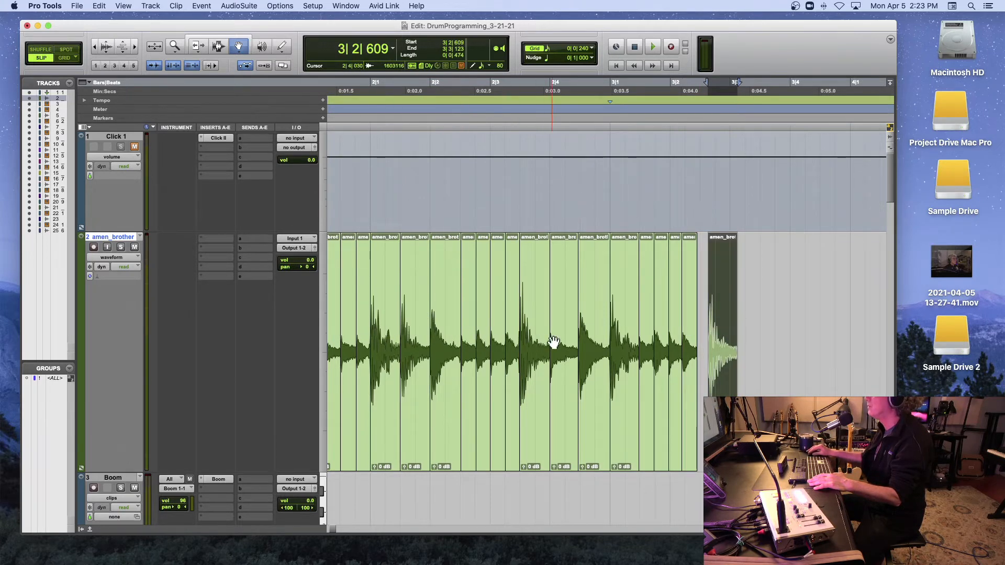
left_click(586, 342)
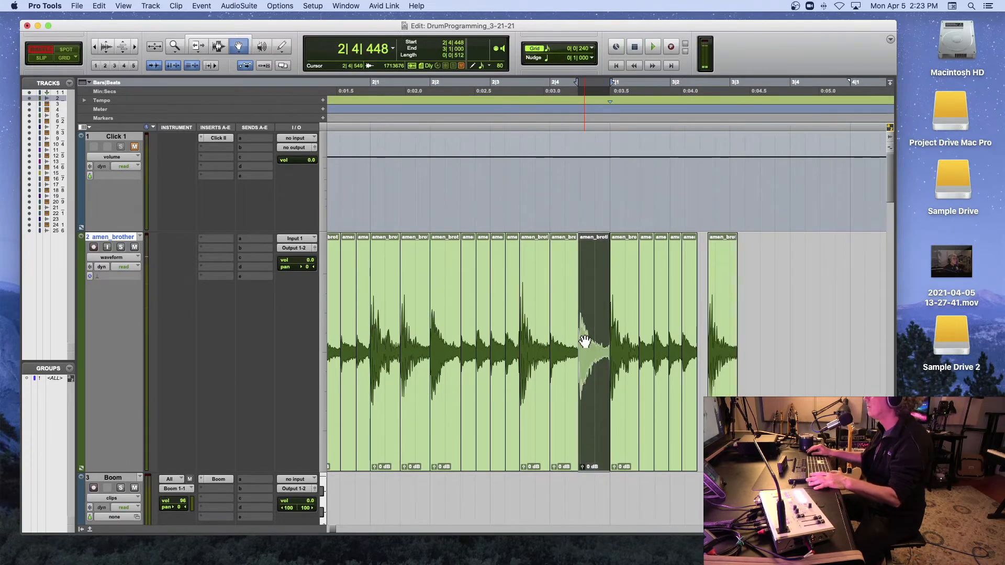
left_click_drag(585, 342, 746, 344)
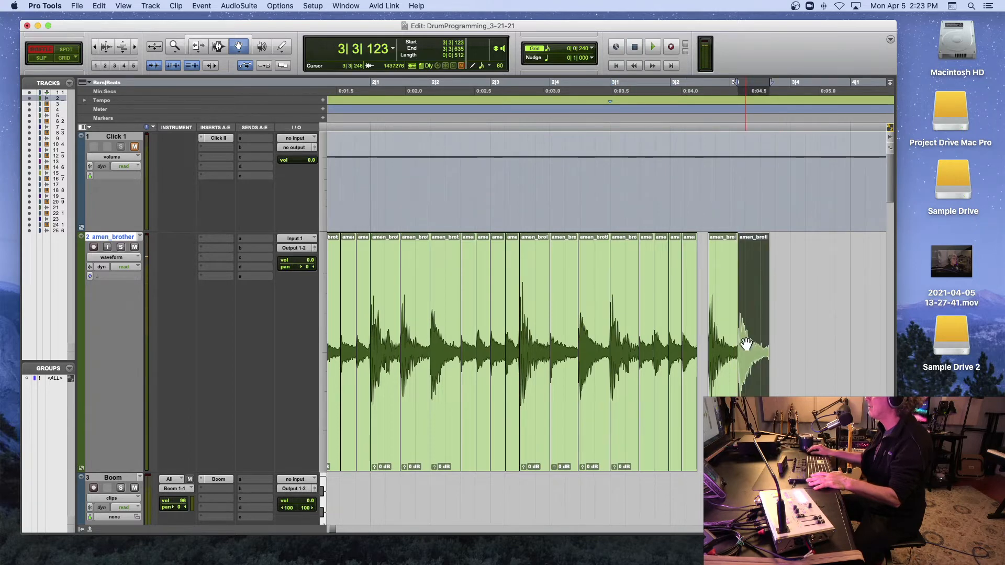
- Select the two newly copied slices and move them together in Shuffle mode flush against the end of the sequence
left_click(715, 344)
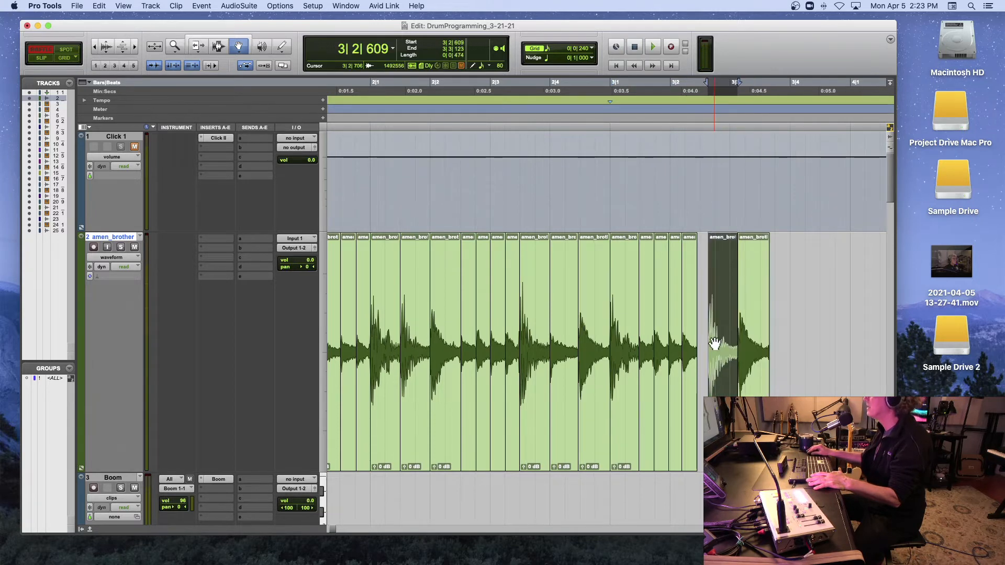
left_click(751, 342, "shift")
left_click_drag(718, 343, 708, 344)
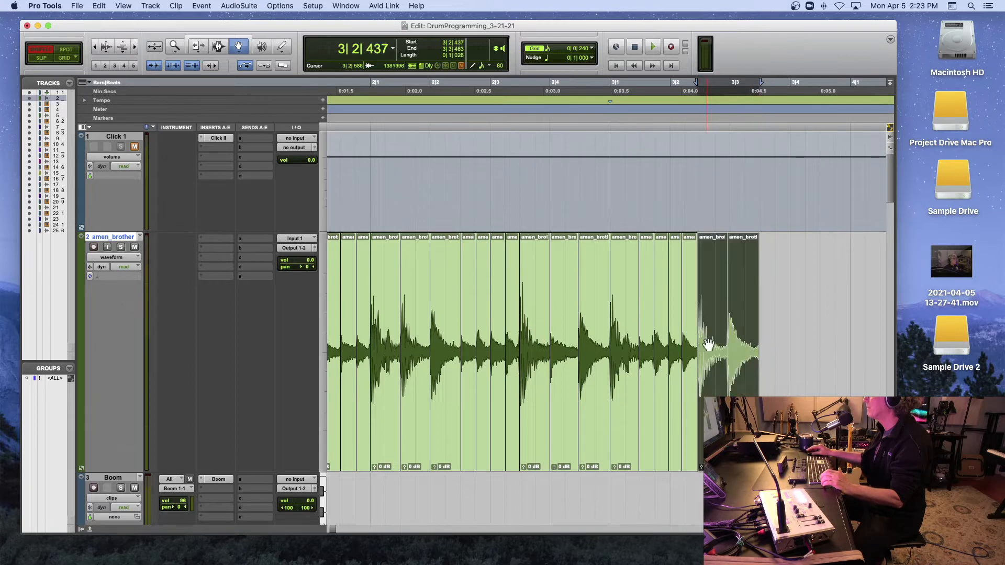
- In Shuffle mode, append copies of the 2|1|485 slice, three single short slices, and two of the slice just before 2|4|448 to the sequence's end
left_click(412, 338)
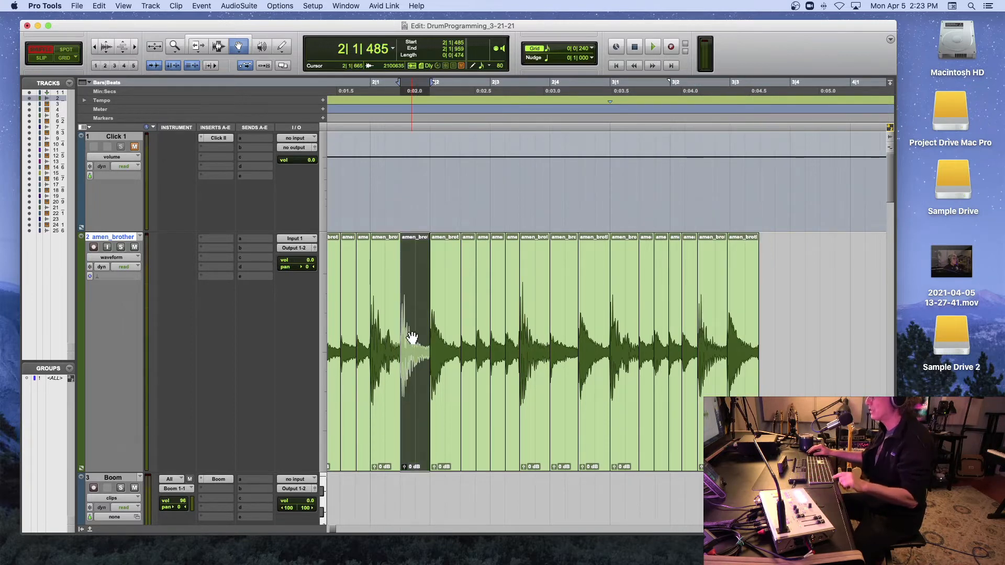
left_click_drag(413, 338, 778, 344)
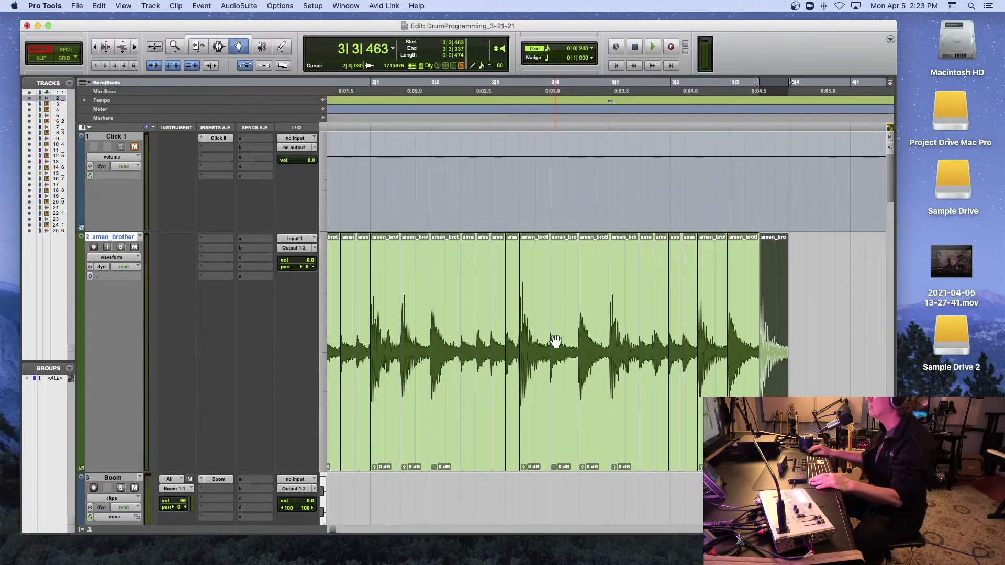
left_click_drag(470, 351, 815, 353)
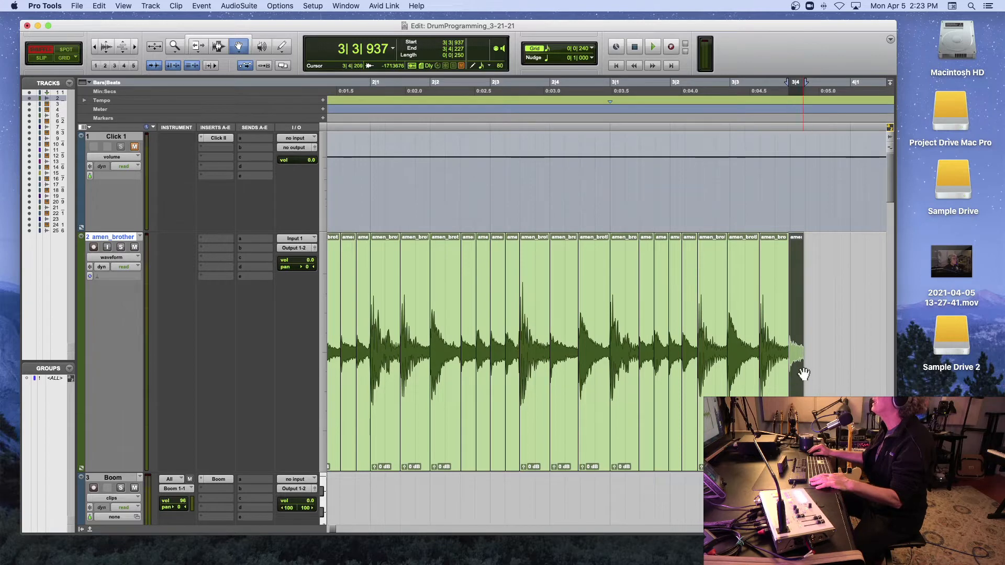
left_click_drag(511, 359, 812, 361)
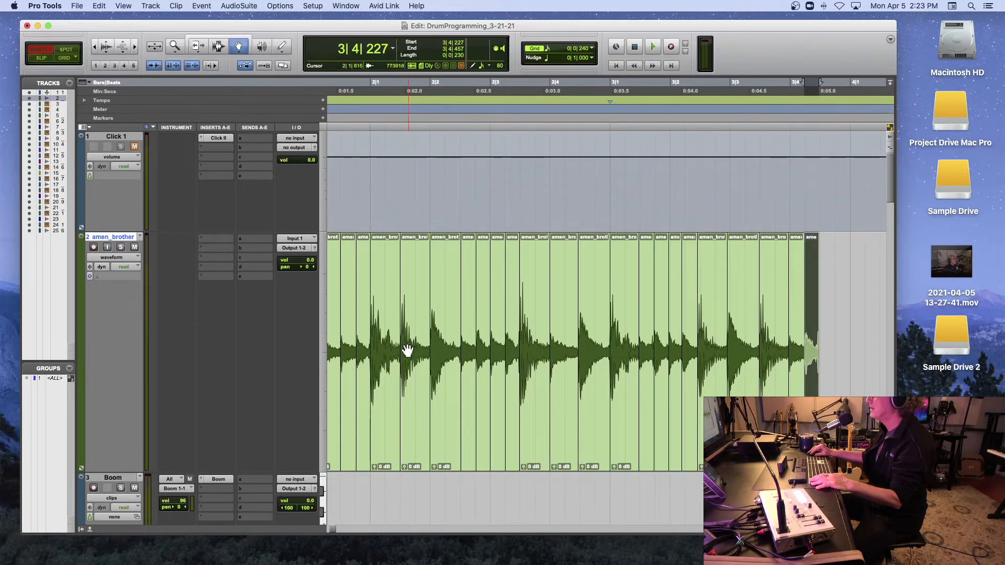
left_click_drag(348, 352, 822, 369)
left_click_drag(565, 359, 846, 362)
left_click_drag(565, 356, 873, 368)
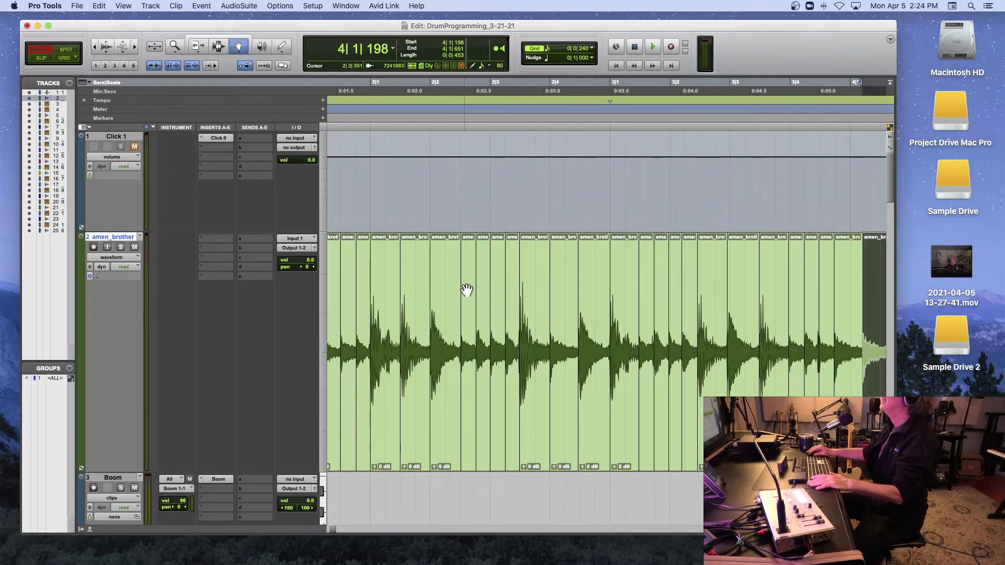
- Switch to Grid mode and delete the audio on the amen_brother track from 4|1|000 to past the last slice
scroll(469, 291, "right", 1)
scroll(469, 291, "right", 5)
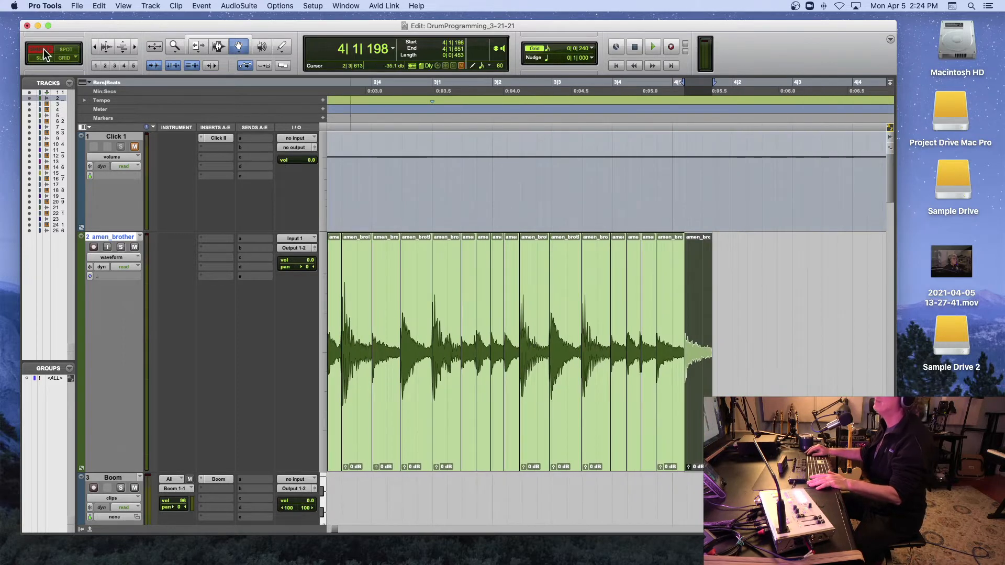
left_click(64, 57)
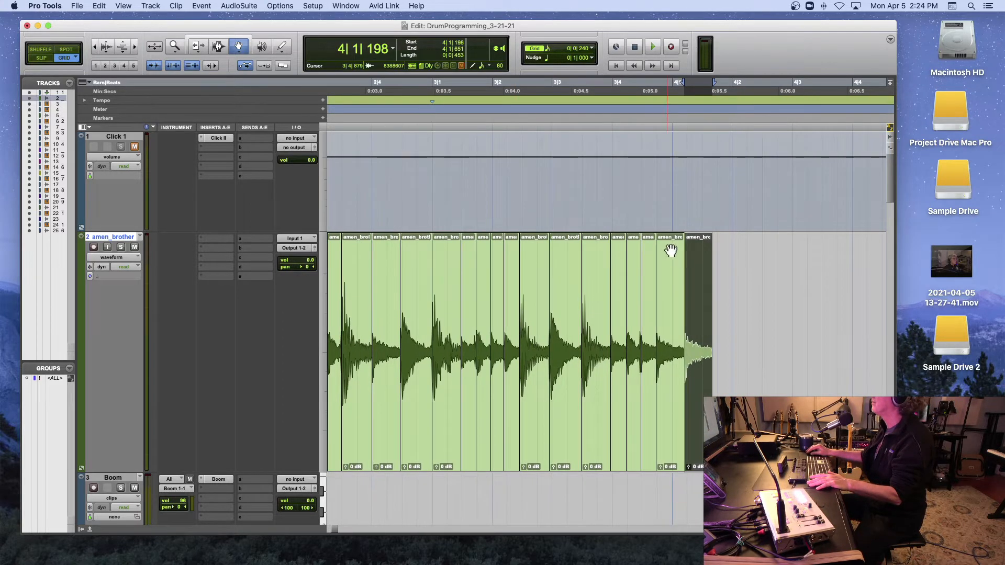
left_click(222, 48)
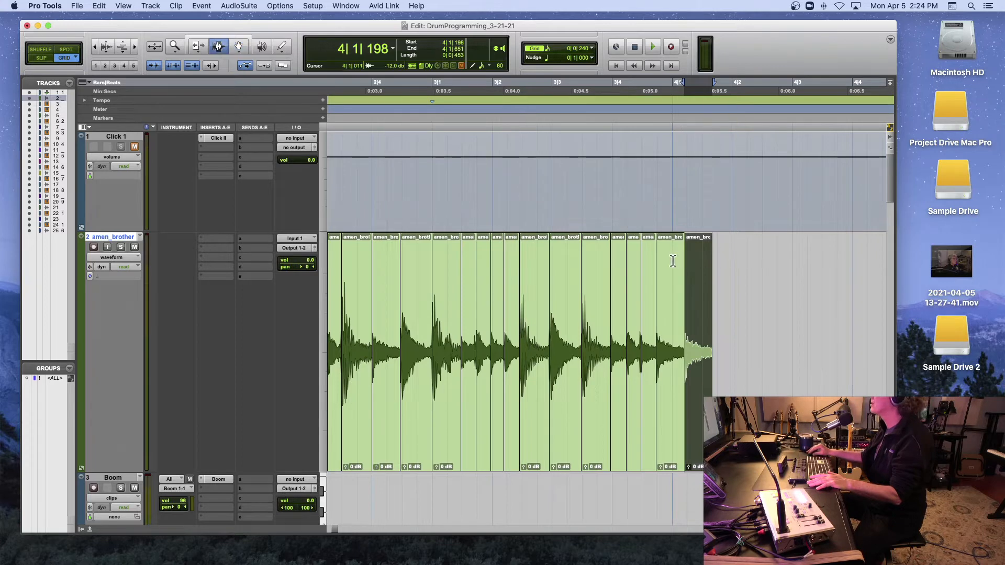
left_click_drag(672, 260, 776, 263)
key("Delete")
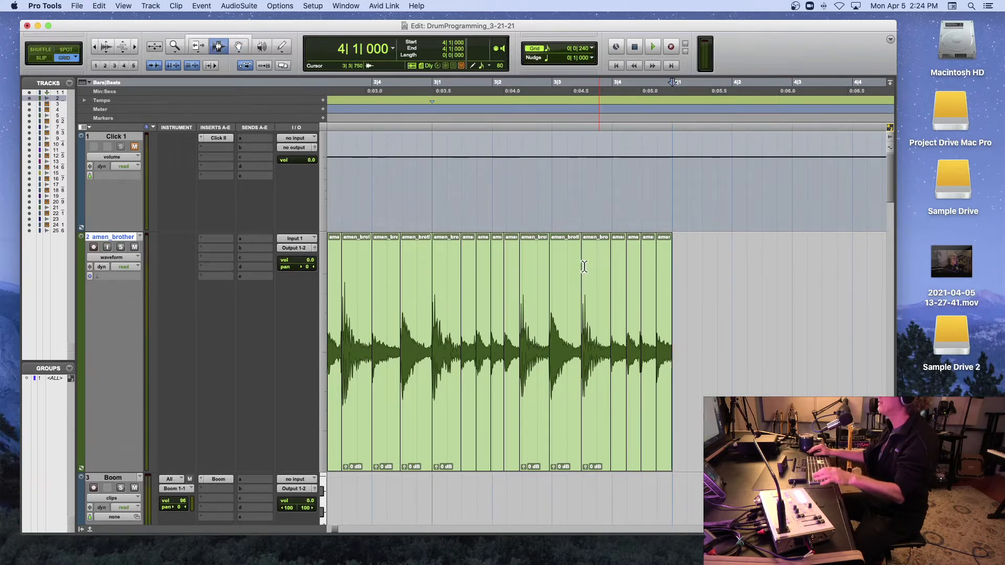
- Select and play the slices from 3|1|000 to 4|1|000, and lock the selected clips
left_click_drag(434, 267, 673, 276)
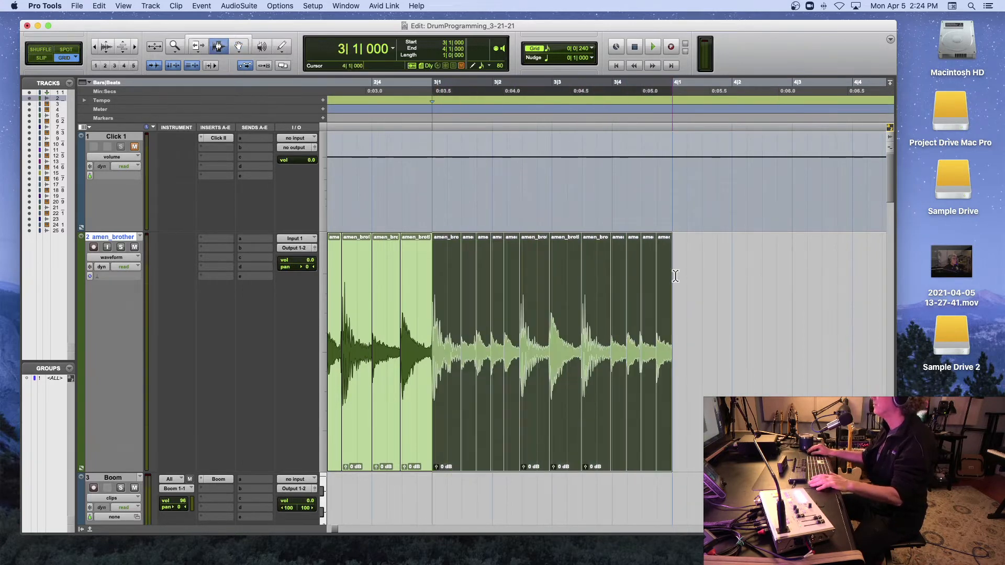
key("space")
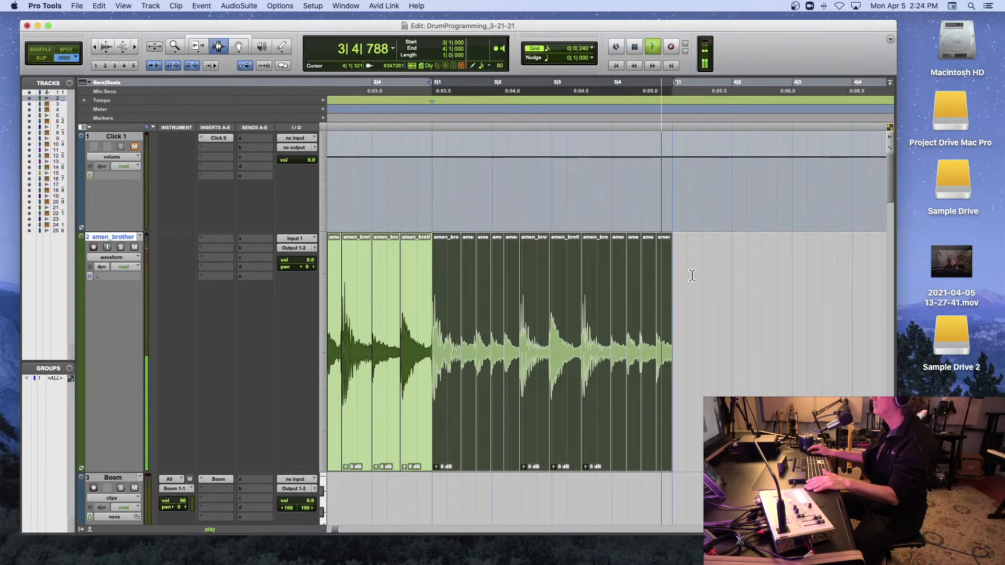
key("super+l")
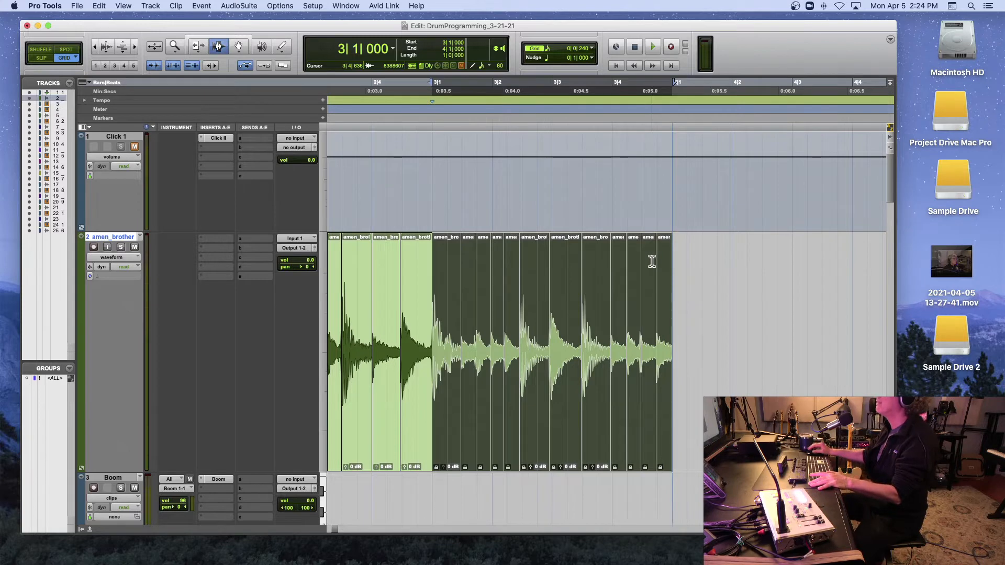
key("space")
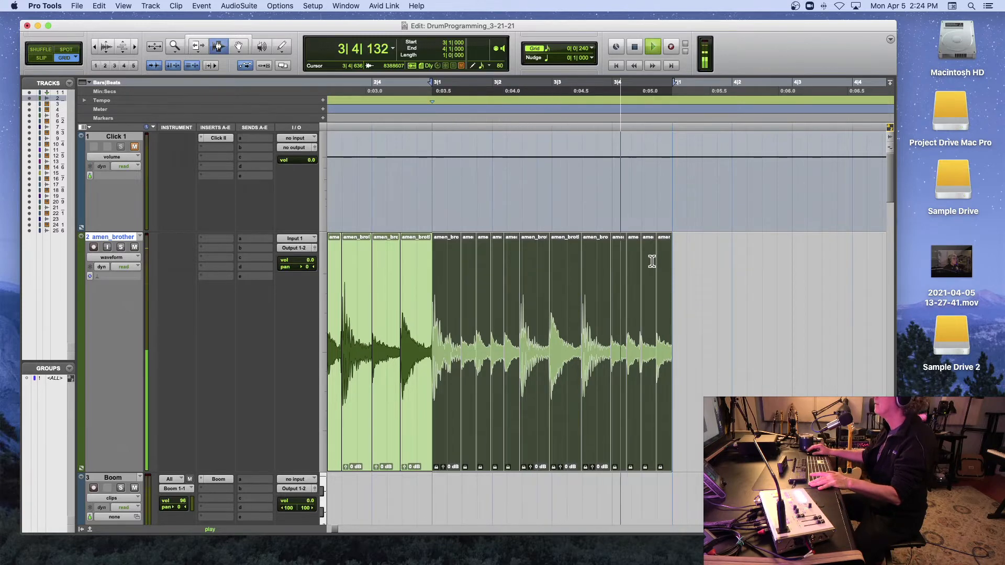
- Turn on Loop Playback and play the bar 3 selection as a loop
left_click(280, 5)
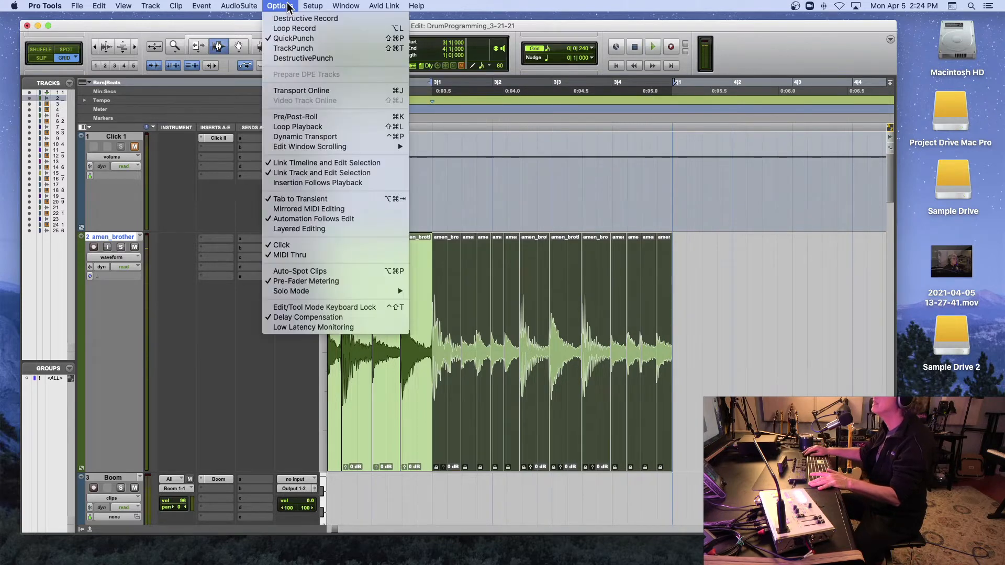
left_click(288, 6)
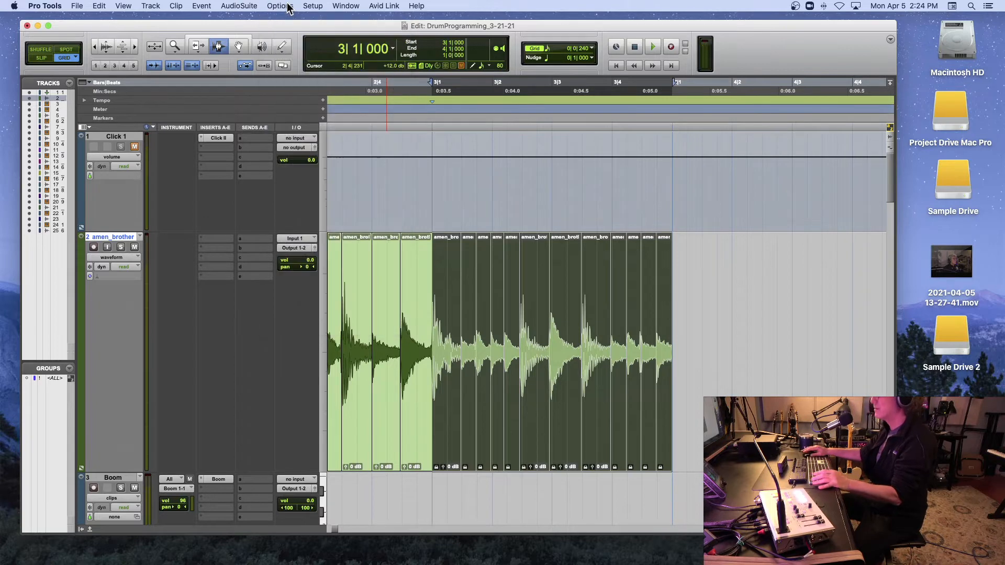
key("space")
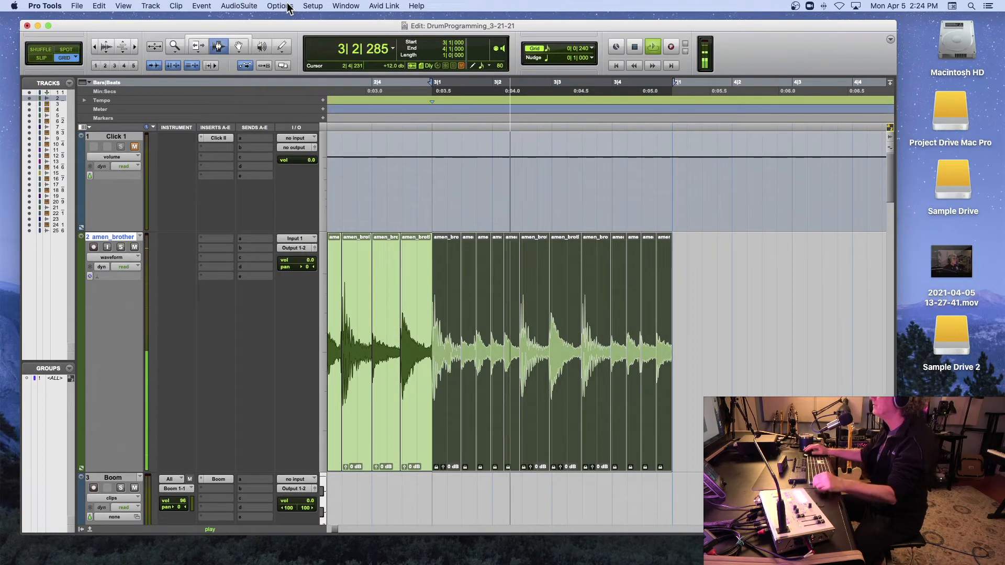
key("space")
- Unlock the selected bar 3 clips and audition the looped selection again
key("super+l")
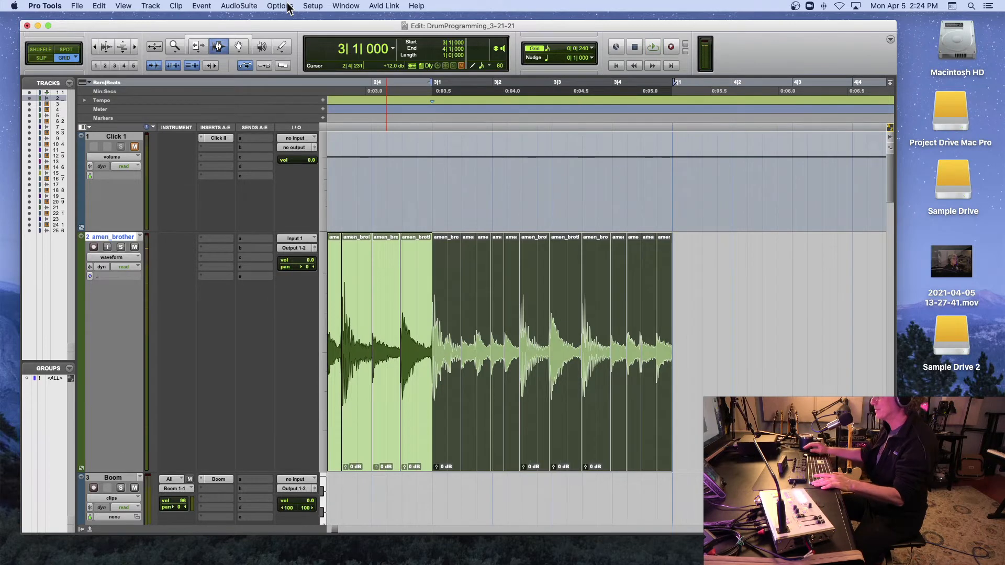
key("space")
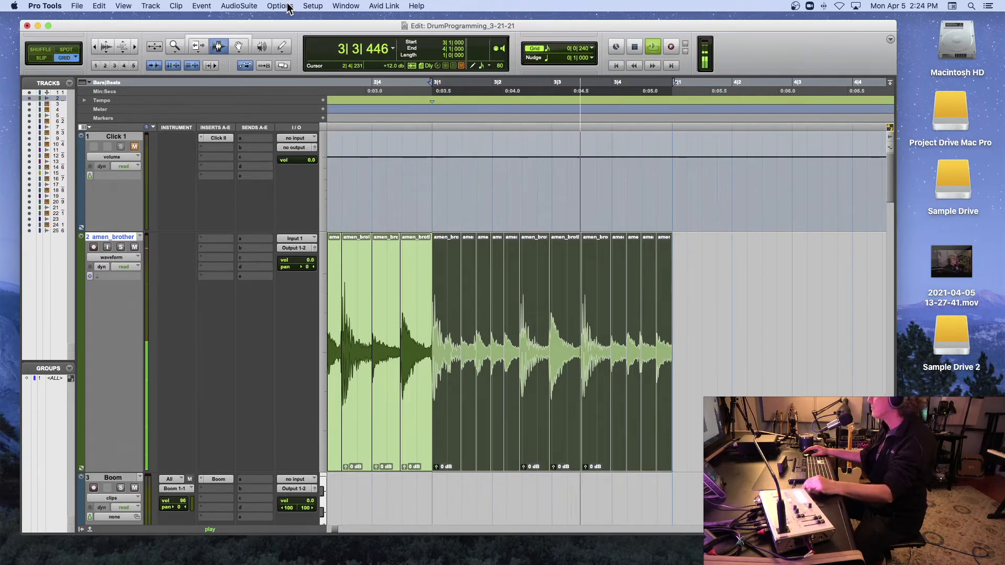
key("space")
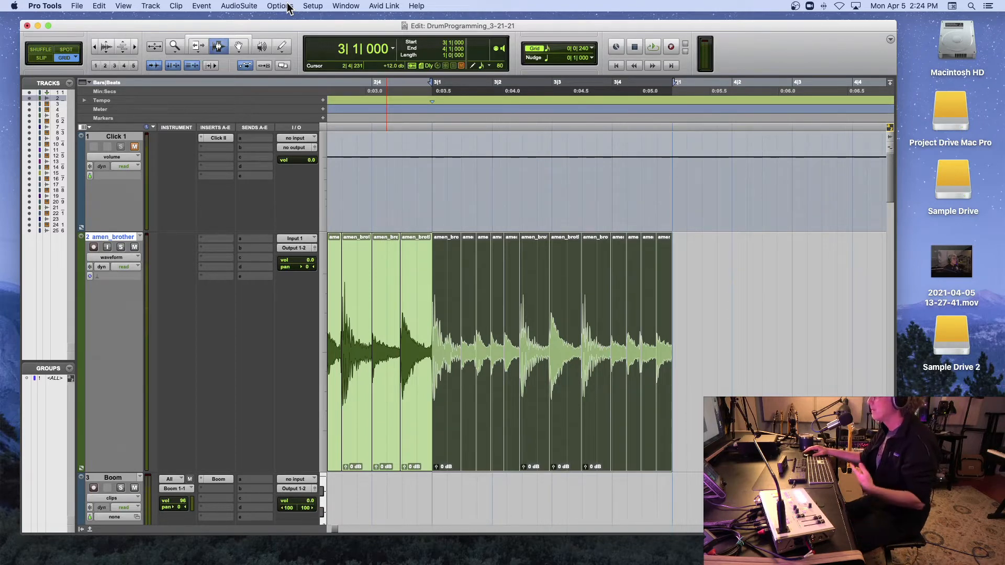
- Heal the separations between the selected slices, and consolidate the whole bar 3 selection into one clip, auditioning the result
key("super+h")
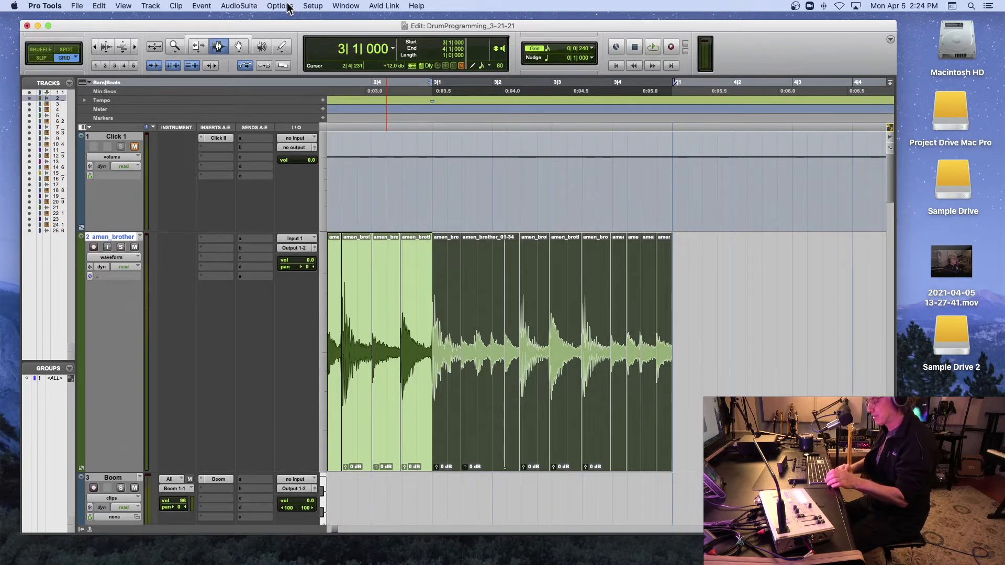
key("alt+shift+3")
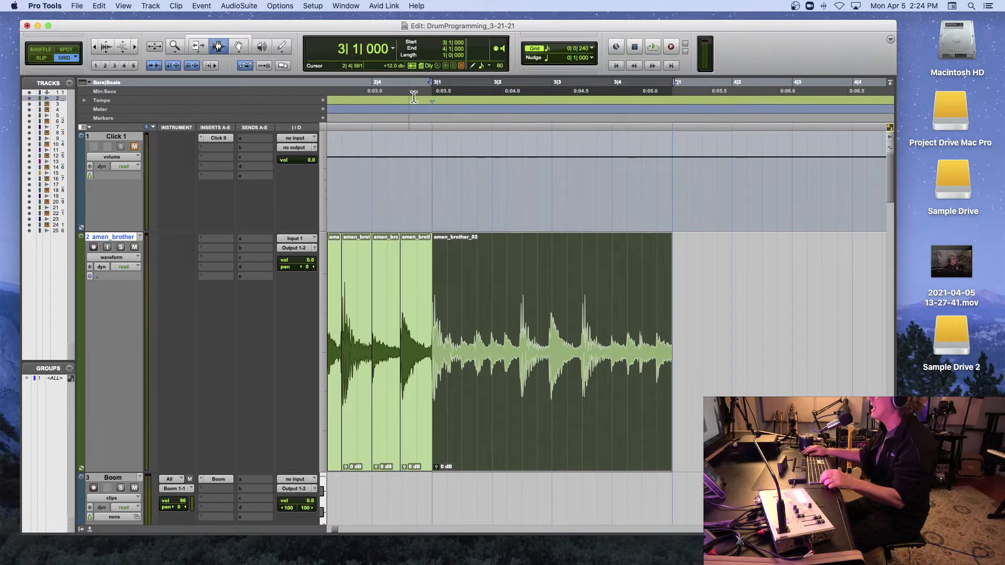
key("space")
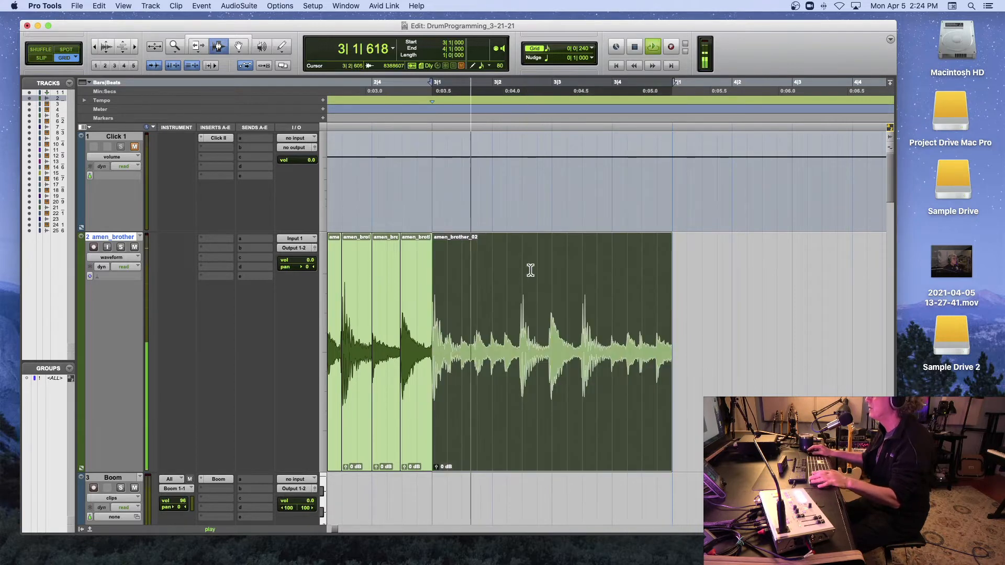
left_click(238, 46)
key("space")
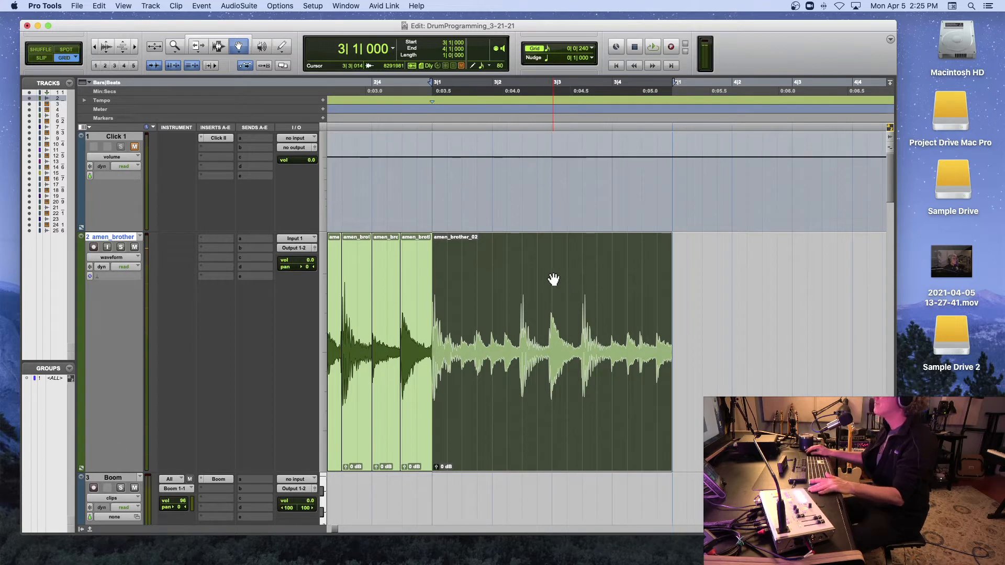
- Select all slices from 1|1|000 up to the consolidated bar 3 clip and delete them
key("r")
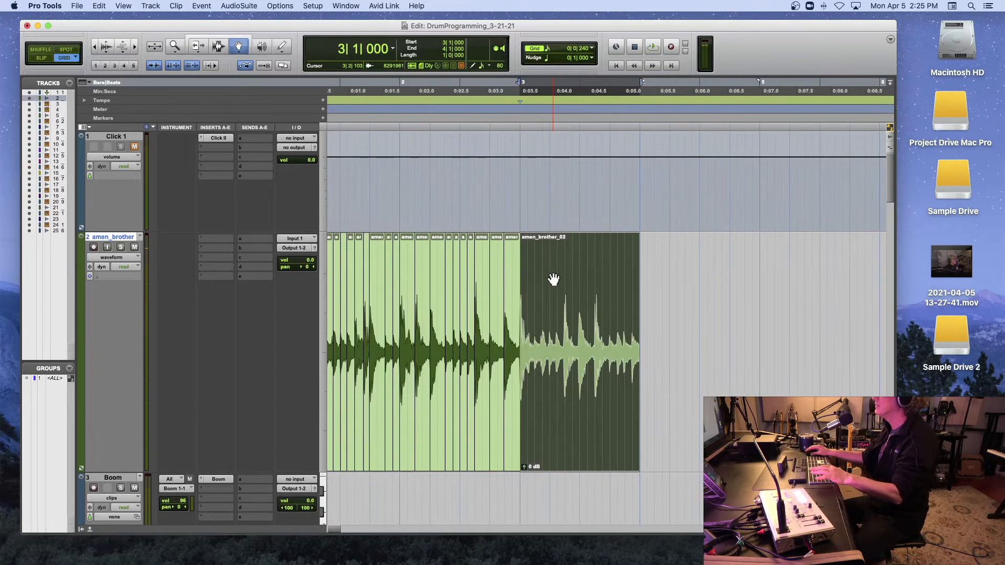
scroll(554, 279, "left", 3)
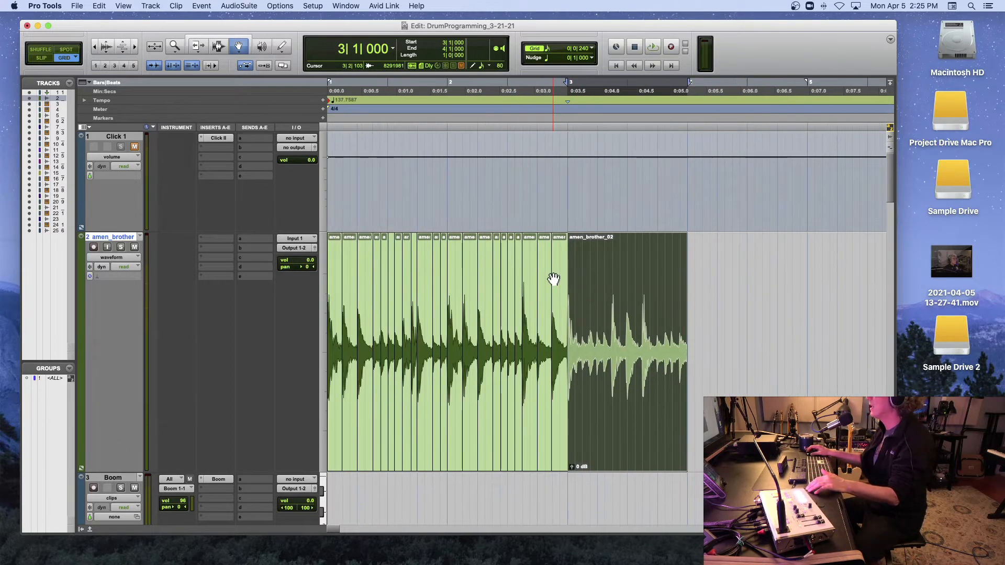
left_click(555, 277)
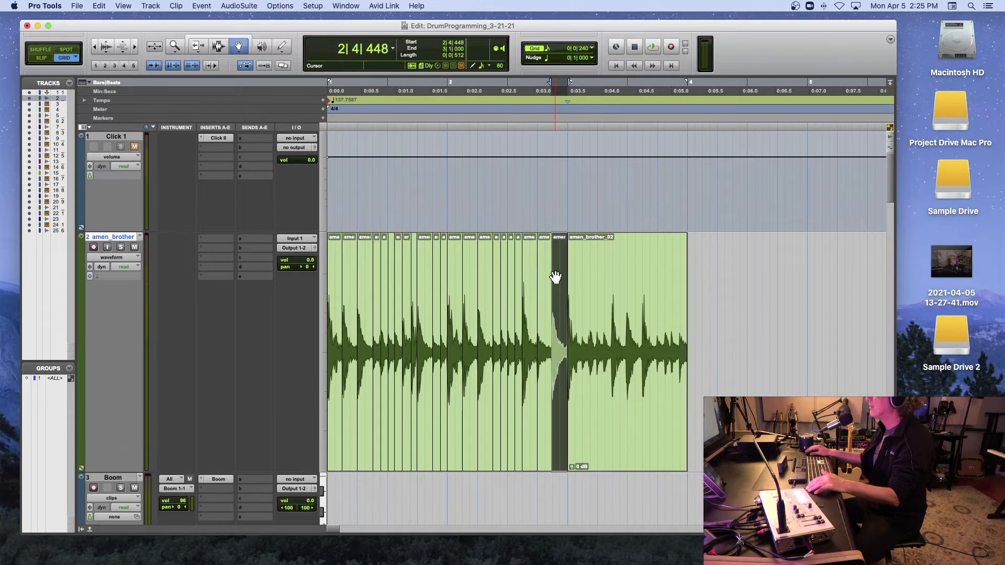
left_click(336, 284, "shift")
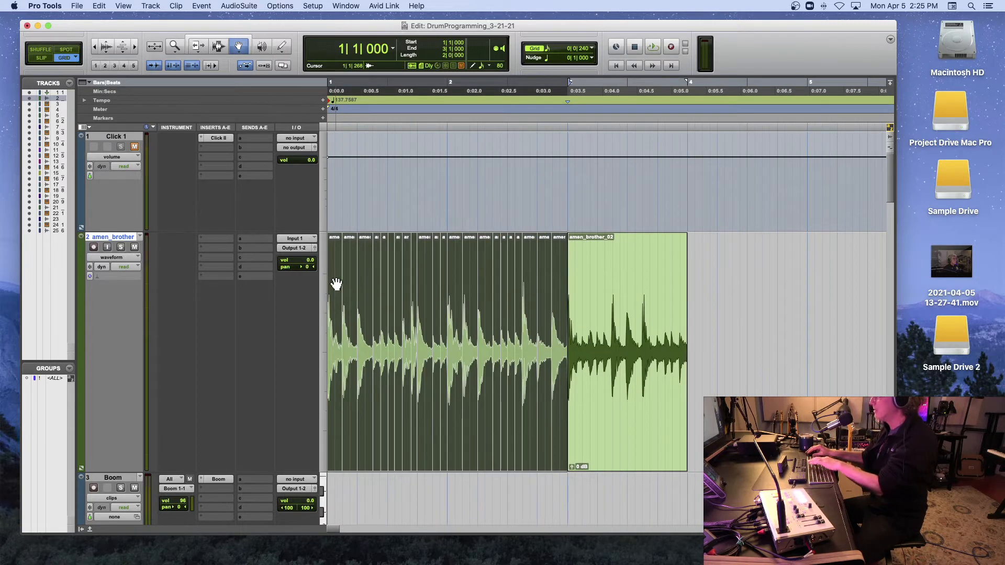
key("Delete")
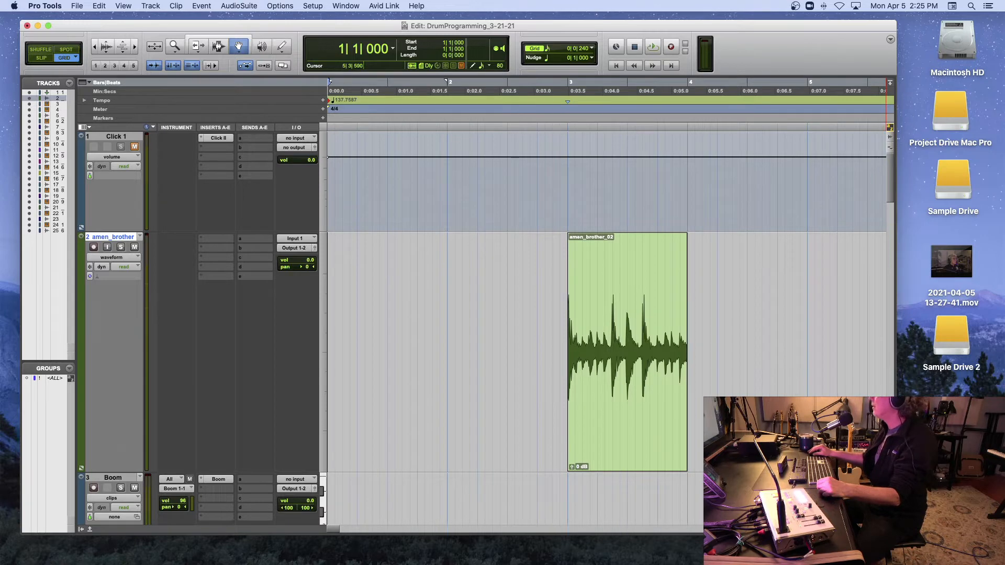
- Show the Clips list, and enlarge the Edit window and the list until full clip names can be read
left_click_drag(895, 533, 855, 344)
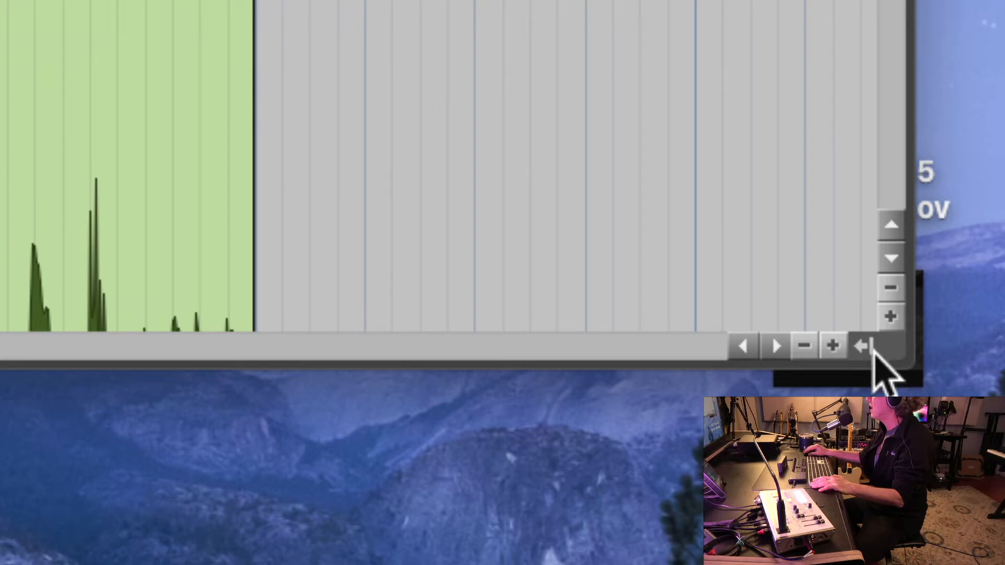
left_click(863, 346)
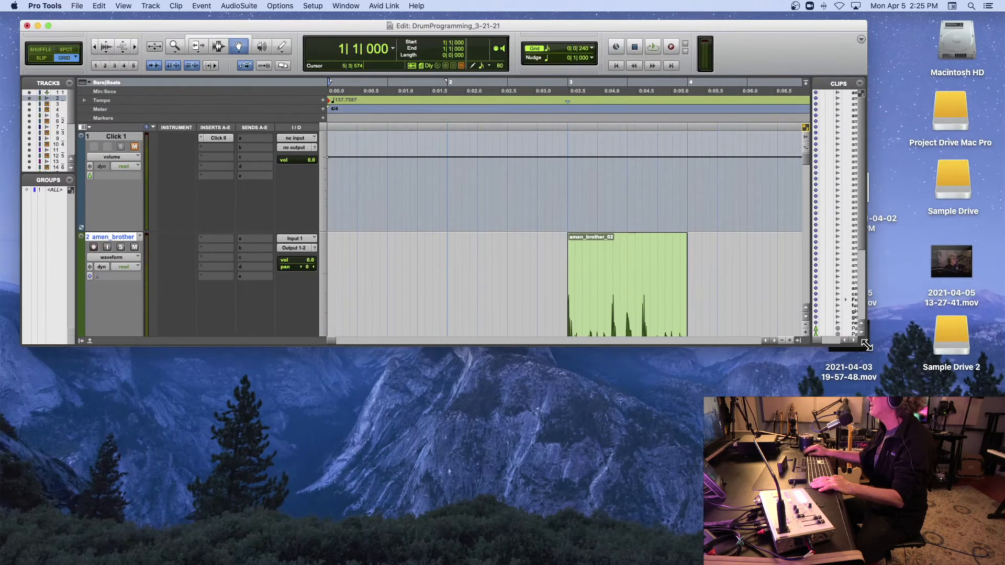
left_click_drag(866, 345, 999, 546)
left_click_drag(943, 204, 774, 204)
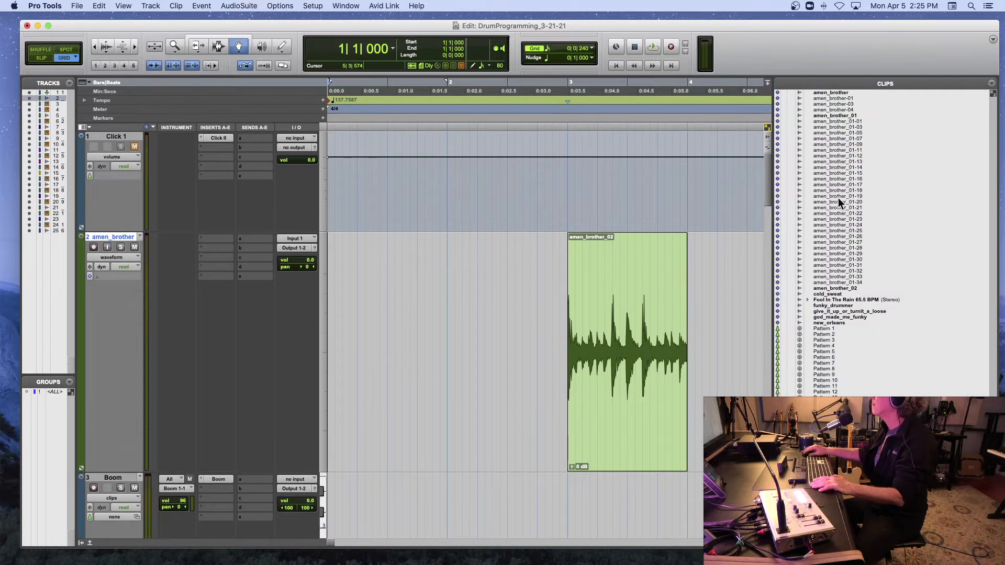
- Place the original amen_brother clip from the Clips list on the amen_brother track at 4|1|240 and play it
left_click(829, 93)
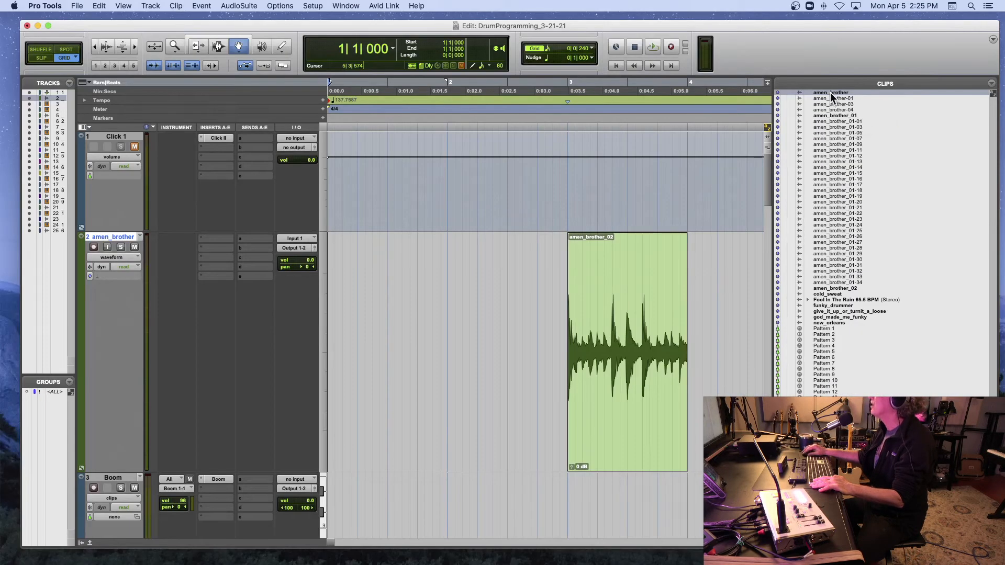
left_click_drag(830, 93, 689, 260)
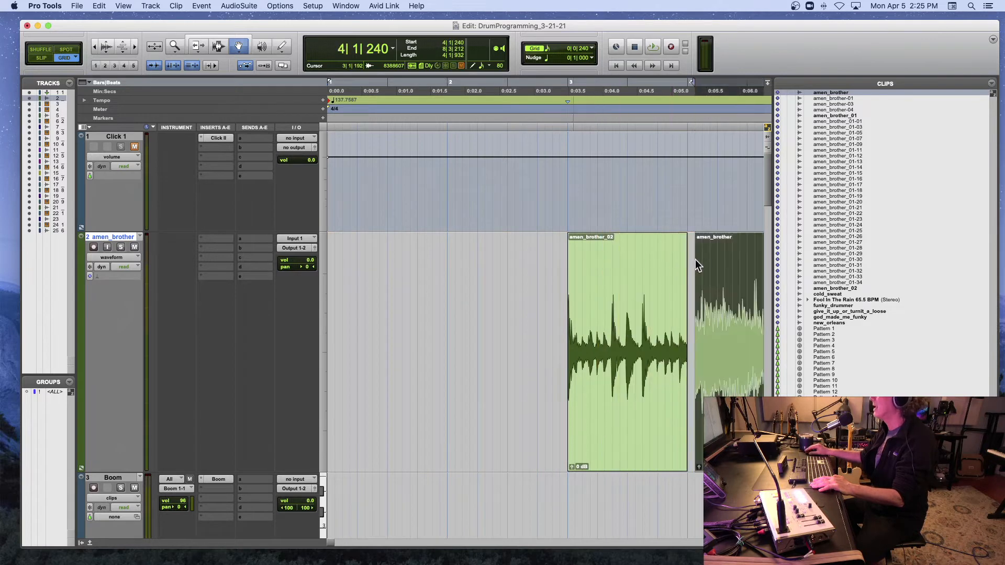
scroll(687, 268, "right", 5)
key("space")
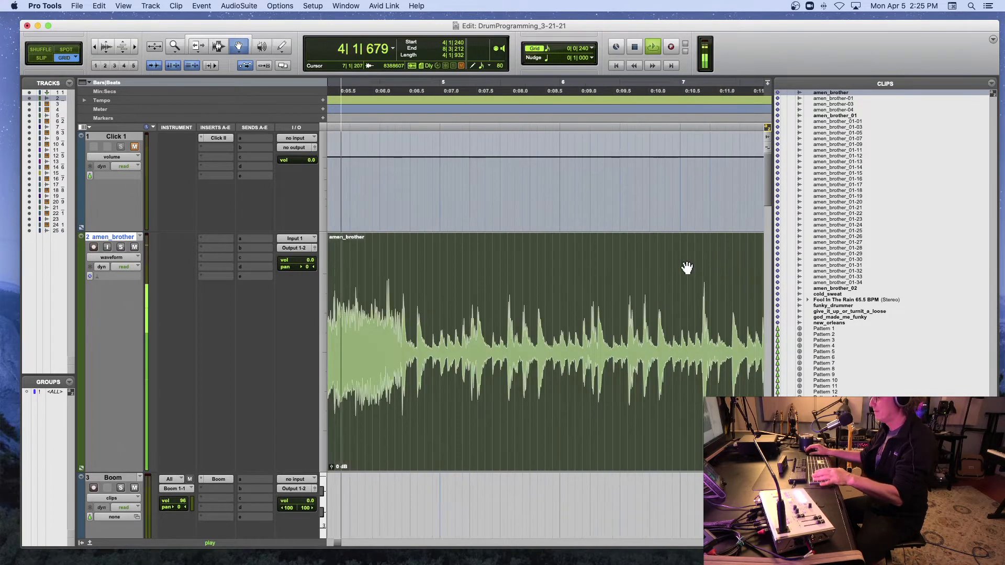
key("super+bracketleft")
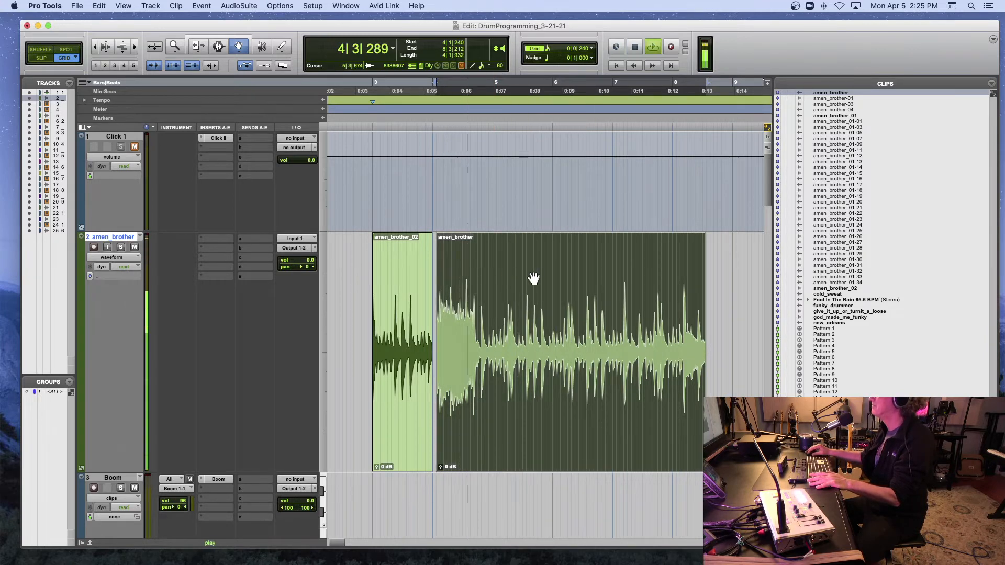
- Stop playback and delete the amen_brother clip at 4|1|240, and rename the amen_brother_02 clip and its disk file as amen_brother_Var1
key("space")
key("Delete")
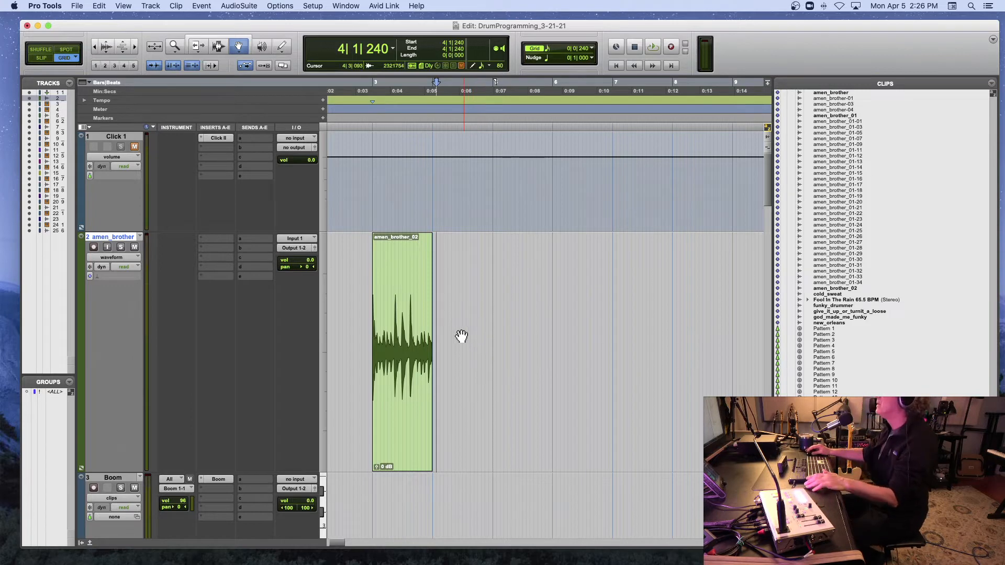
left_click(405, 330)
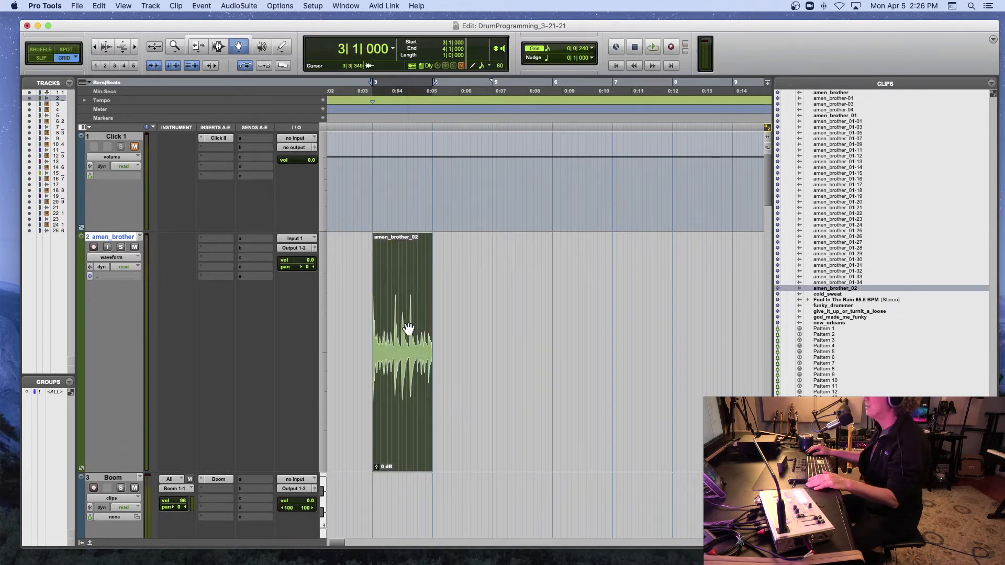
double_click(408, 328)
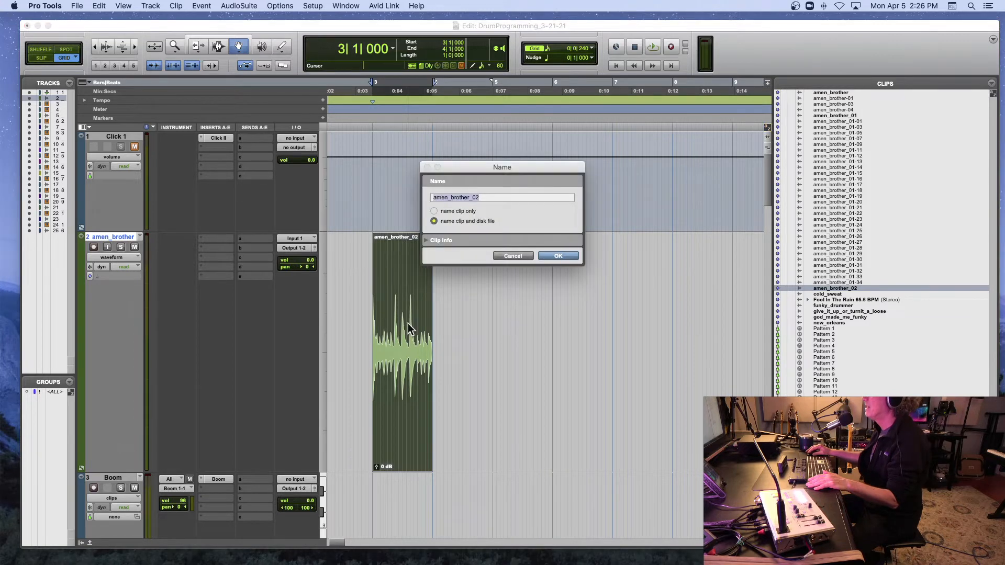
left_click(485, 197)
key("BackSpace")
key("BackSpace")
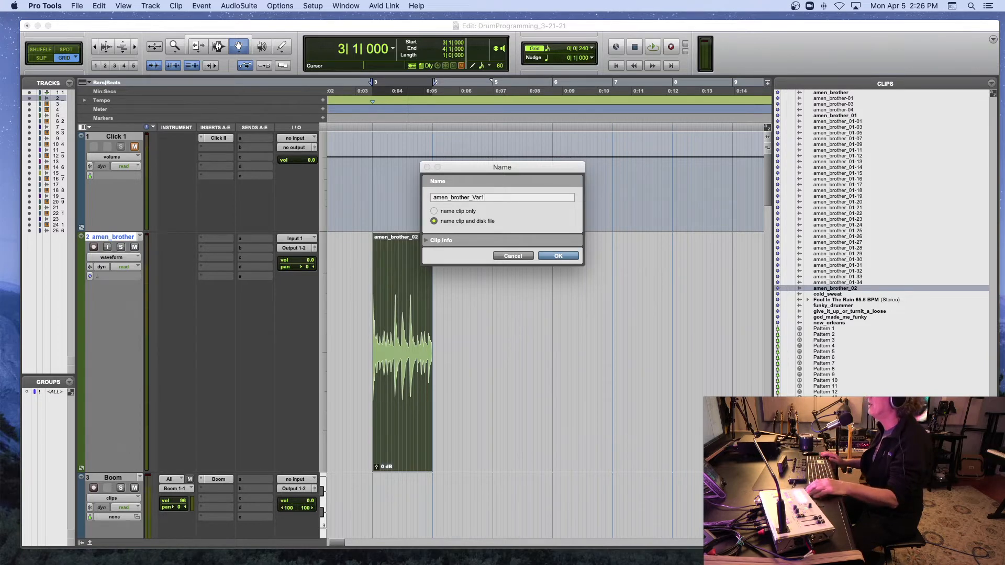
key("Return")
- Delete the tempo events on the Tempo ruler from 1|1|000 into bar 3
scroll(487, 202, "left", 3)
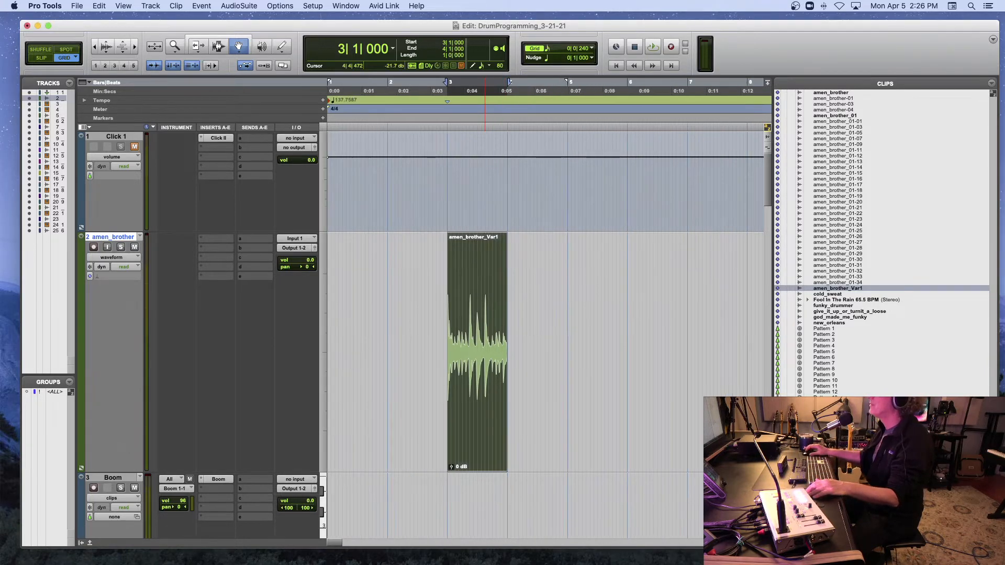
left_click(361, 104)
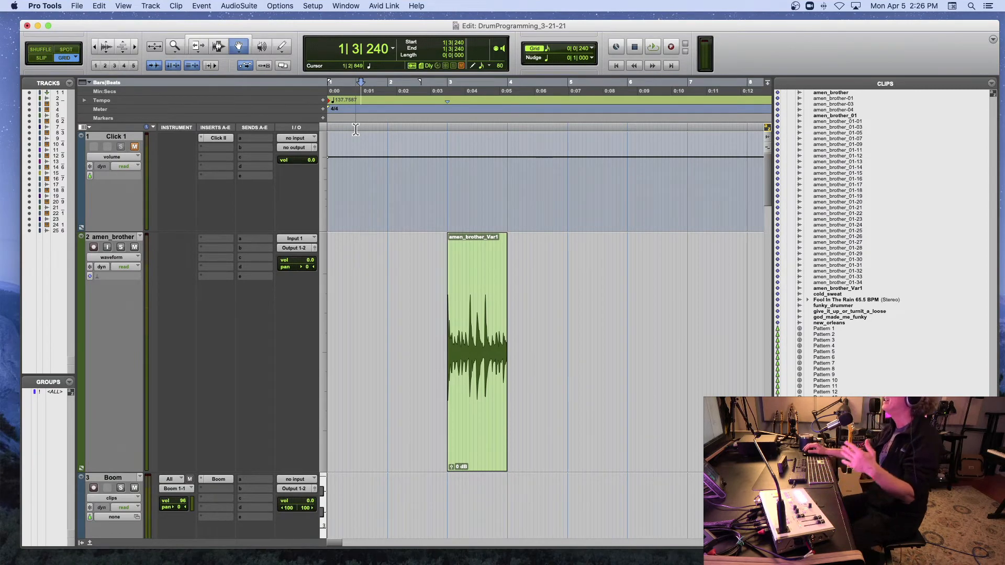
scroll(357, 128, "right", 1)
scroll(356, 129, "left", 1)
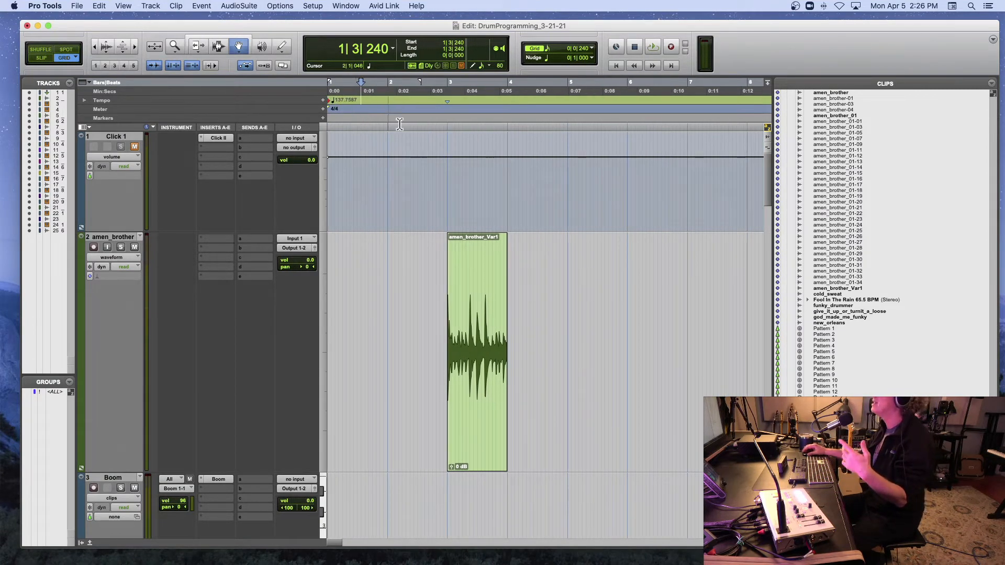
left_click_drag(458, 102, 322, 99)
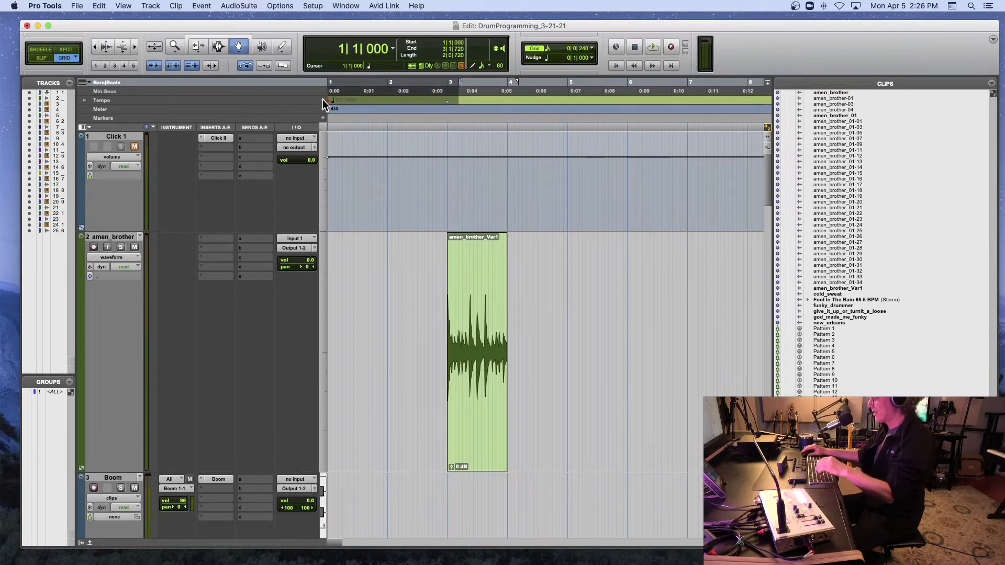
key("BackSpace")
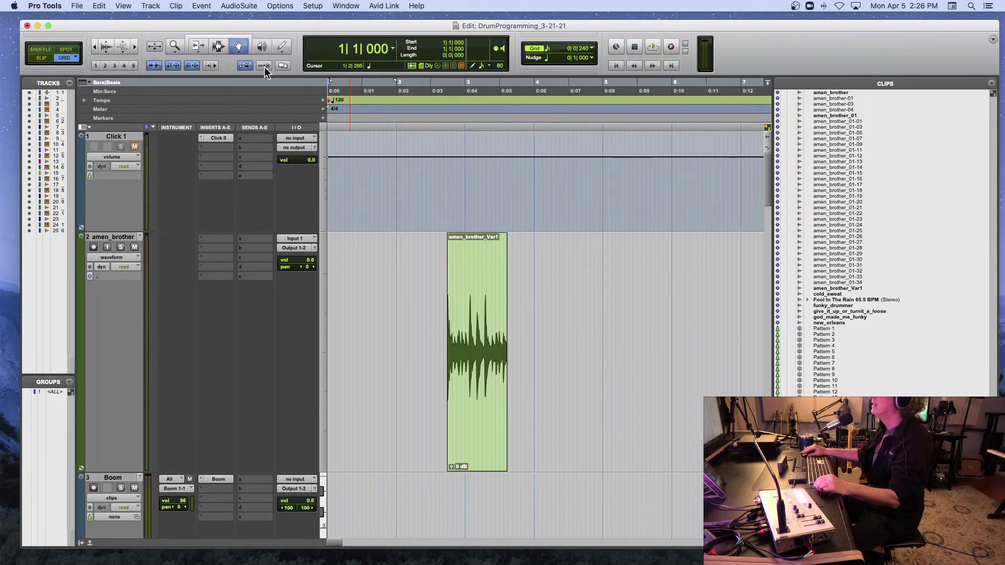
- Move the amen_brother_Var1 clip to 1|1|000 and set the Trim tool to TCE mode
left_click_drag(479, 283, 347, 276)
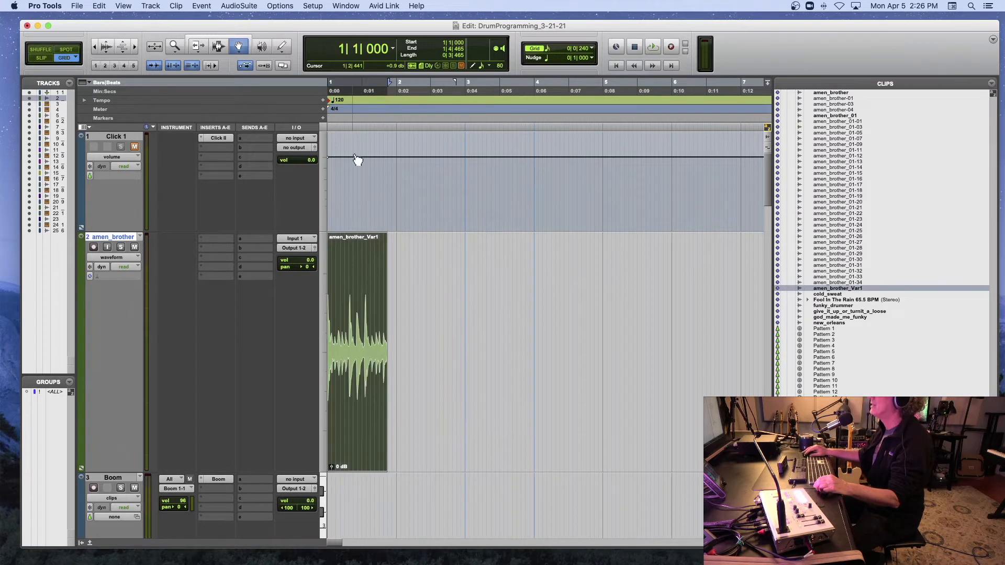
key("t")
key("t")
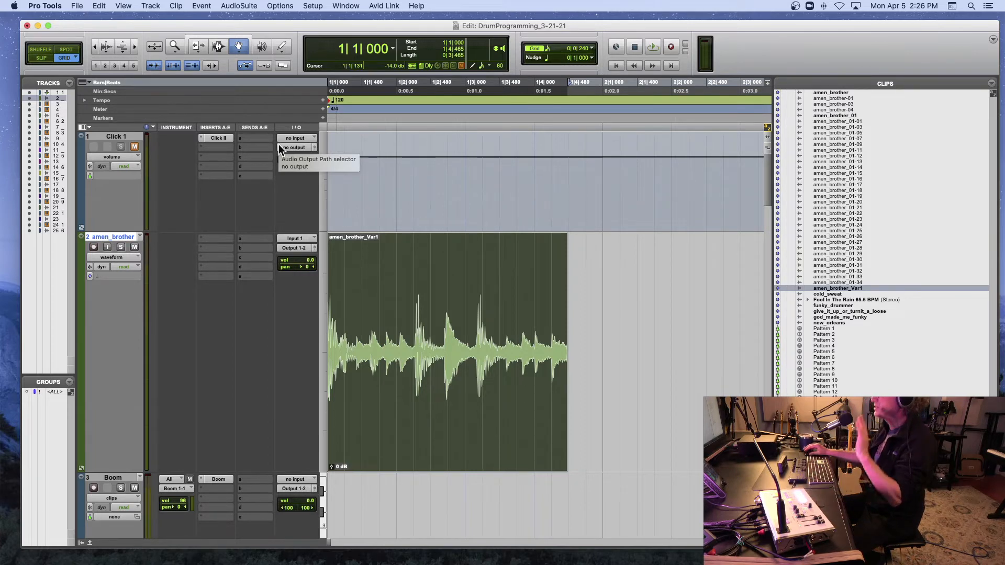
left_click(197, 47)
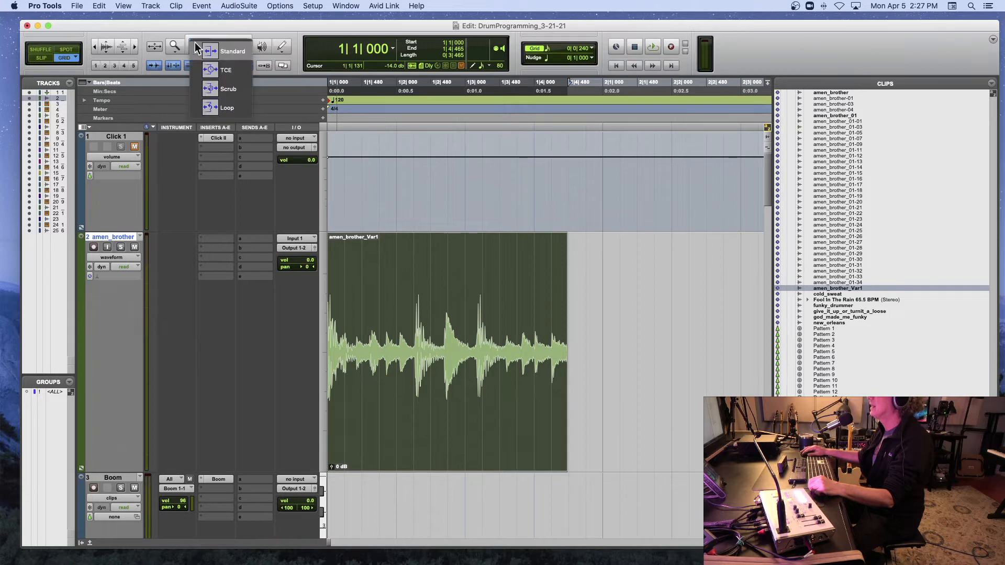
left_click(204, 74)
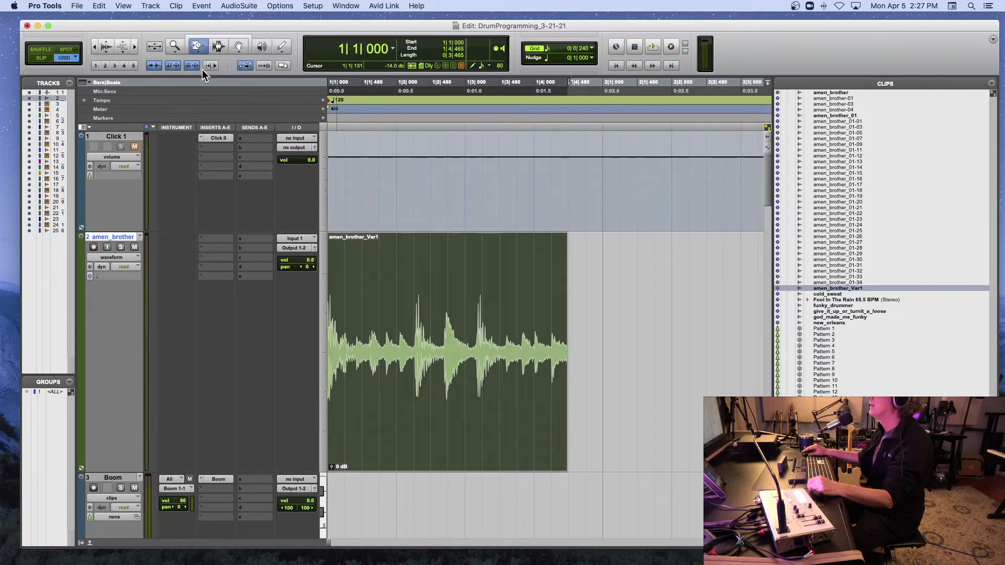
- Try time-stretching the amen_brother_Var1 clip to the start of bar 2 at 120 BPM, audition it, and undo the stretch
left_click_drag(561, 288, 605, 286)
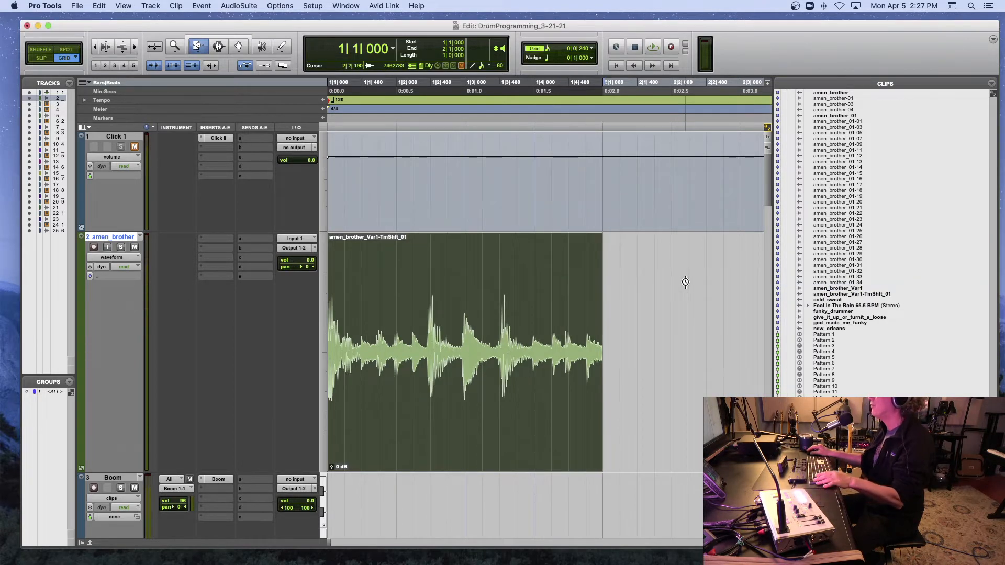
key("space")
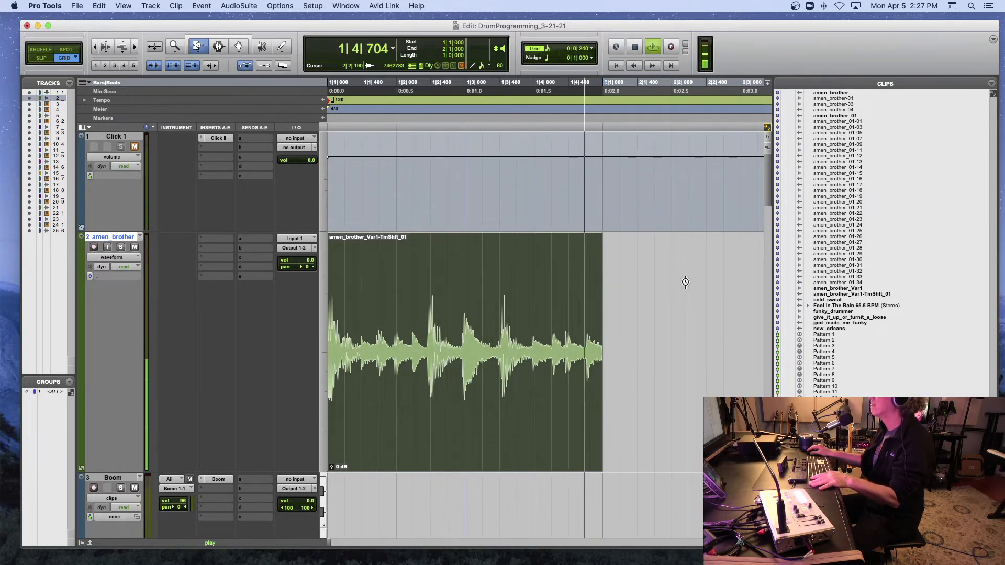
key("space")
scroll(651, 281, "left", 5)
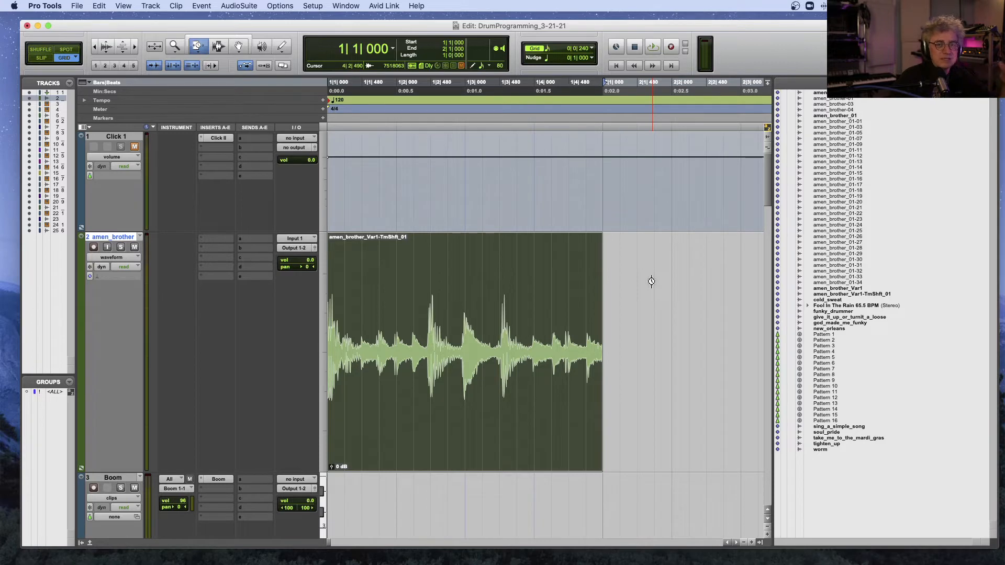
key("super+z")
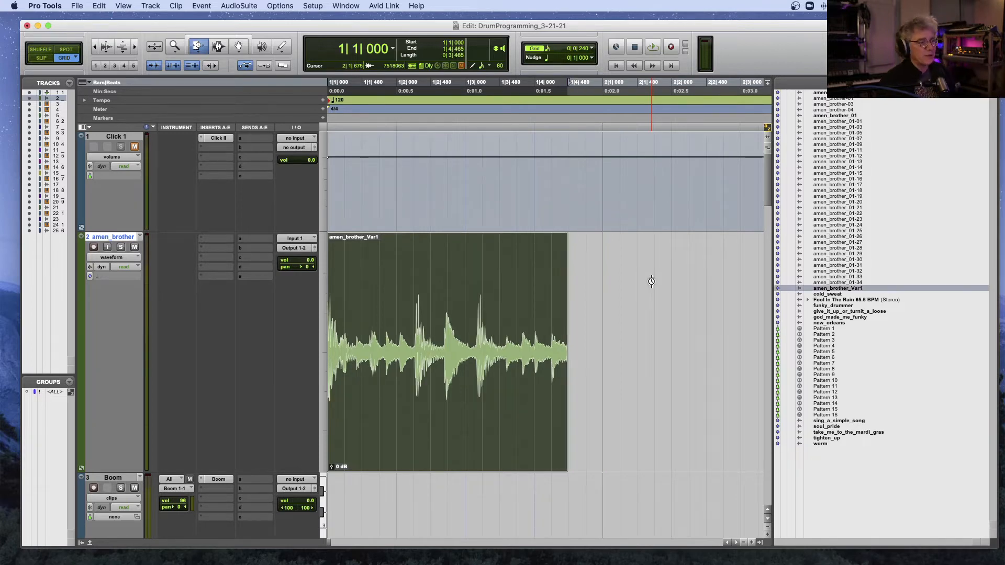
- Set the tempo at 1|1|000 to 136 BPM and time-stretch the clip to the start of bar 2, auditioning the result
left_click(322, 99)
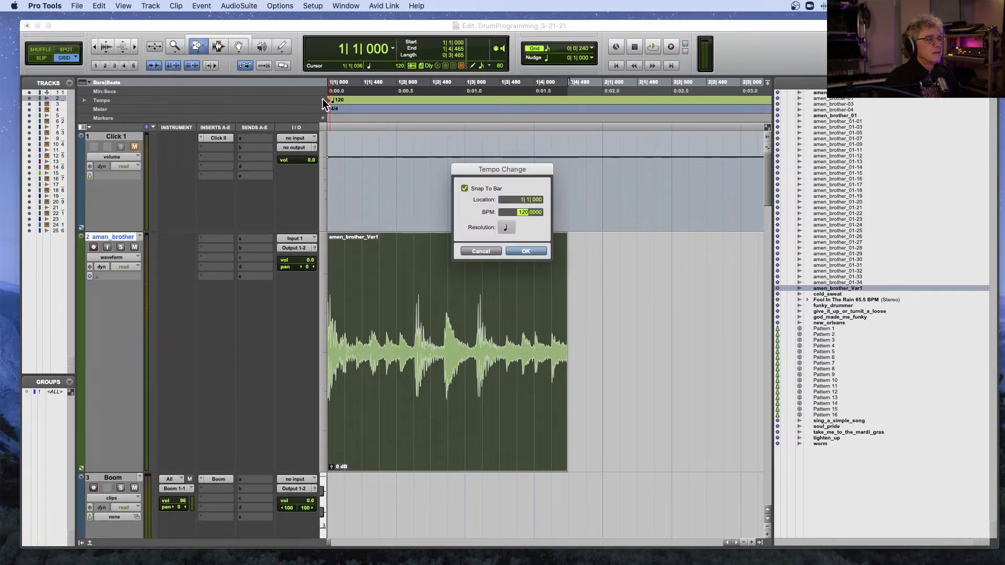
type("1")
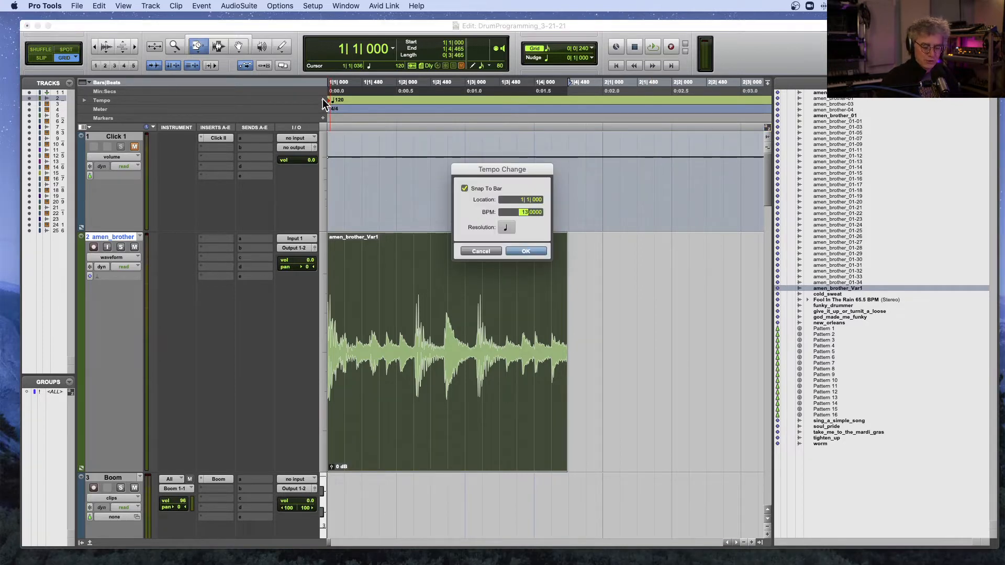
key("Return")
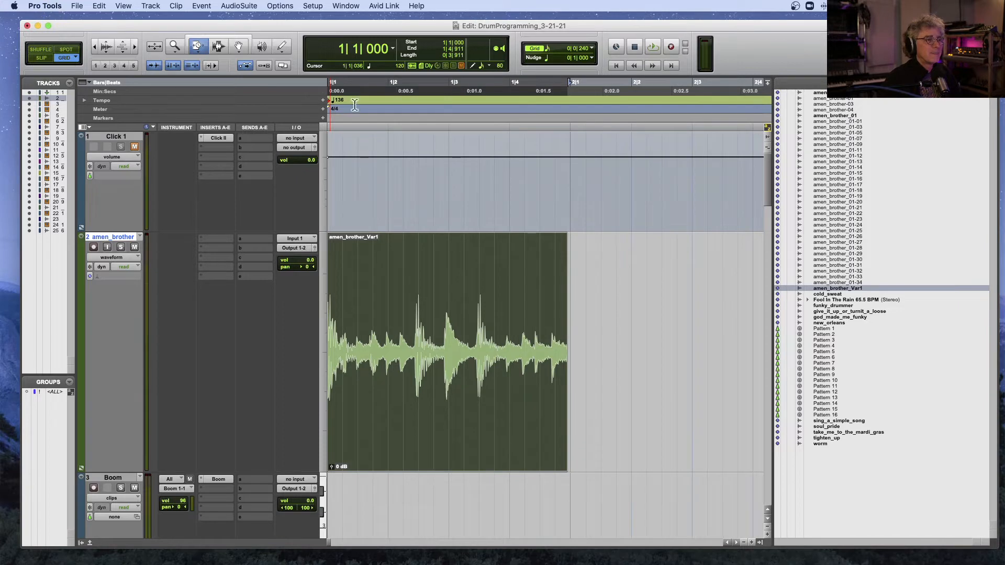
left_click_drag(562, 253, 570, 252)
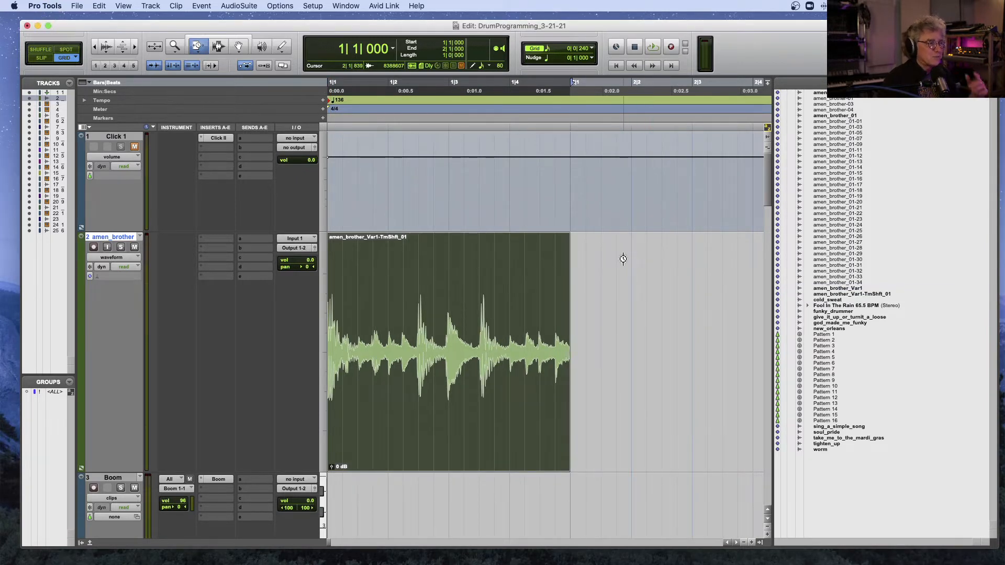
key("space")
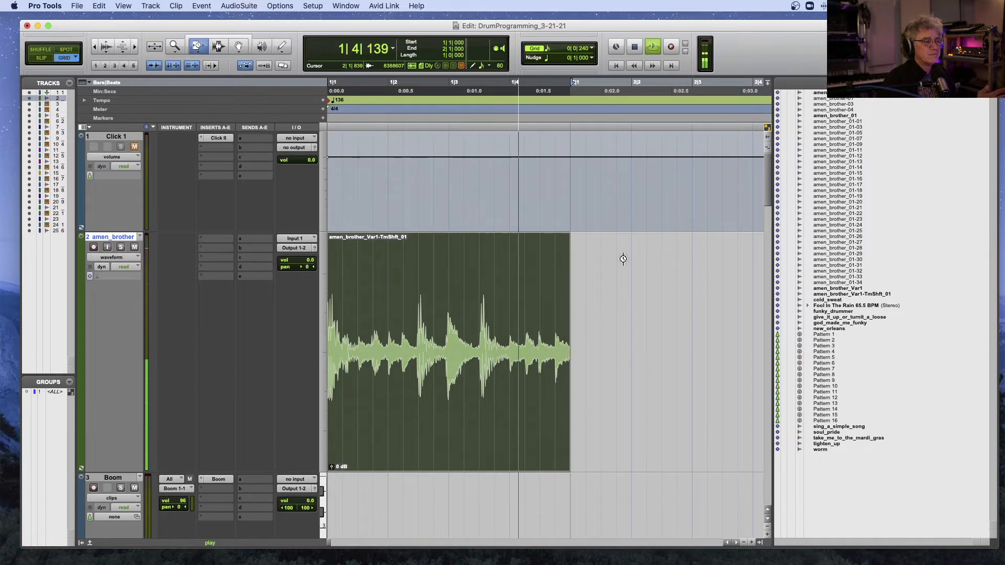
key("space")
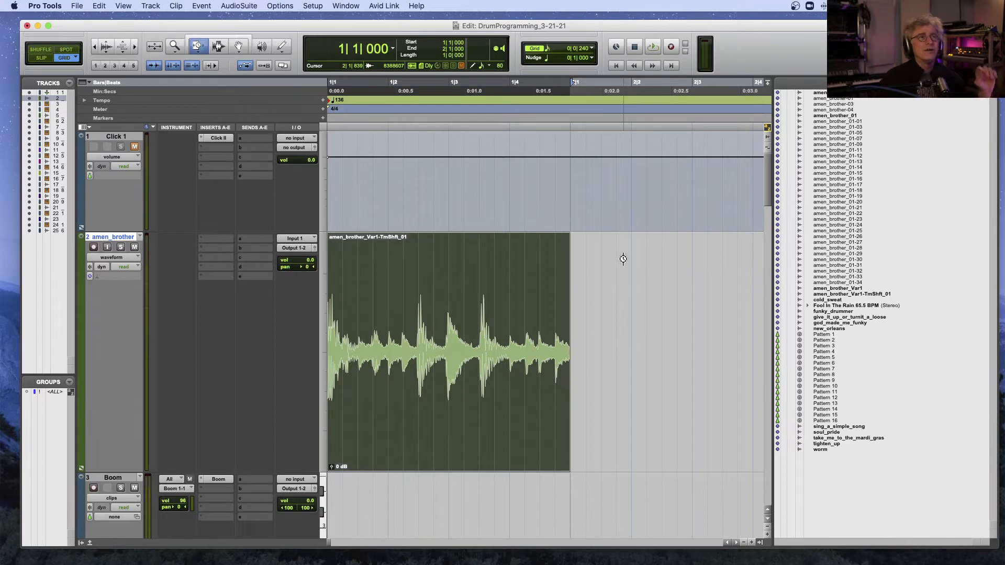
- Set the tempo at 1|1|000 to 140 BPM and time-compress the clip to the start of bar 2, auditioning the result
left_click(324, 100)
type("140")
key("Return")
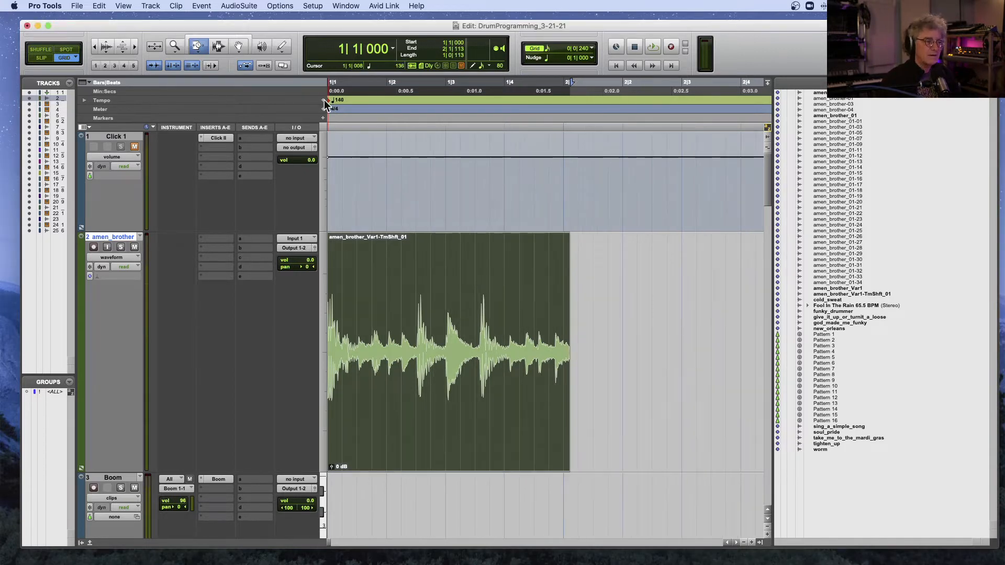
left_click_drag(567, 245, 563, 244)
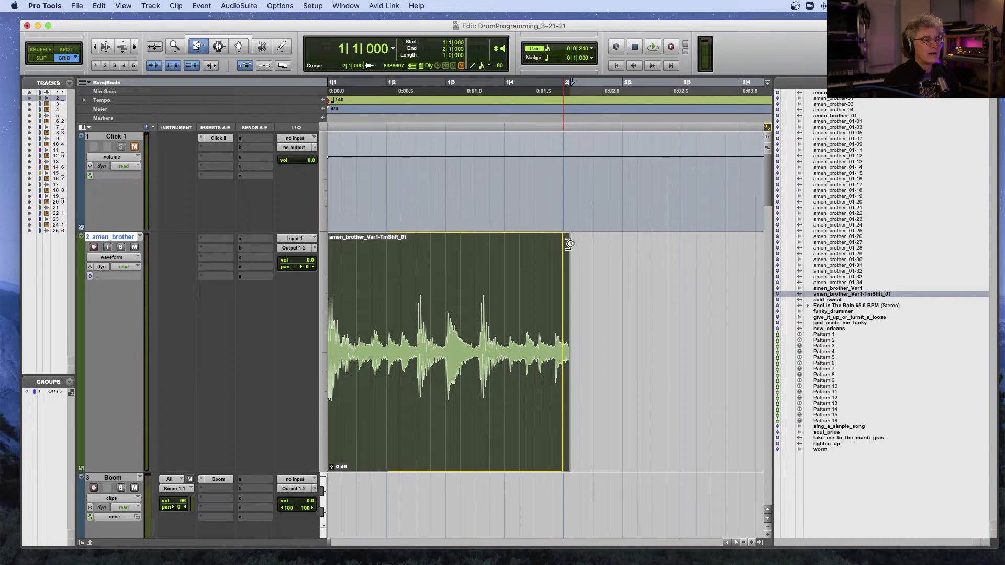
key("space")
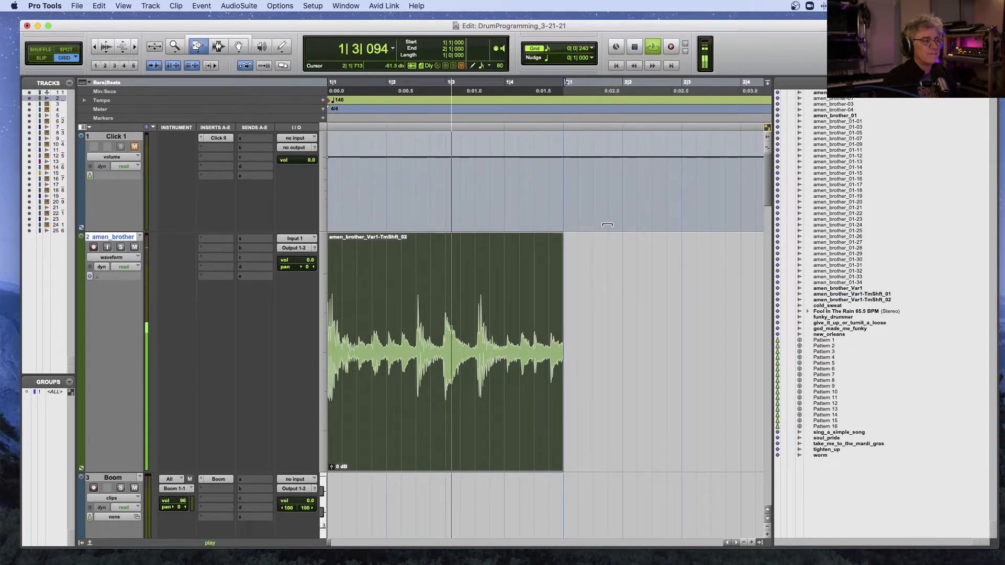
key("space")
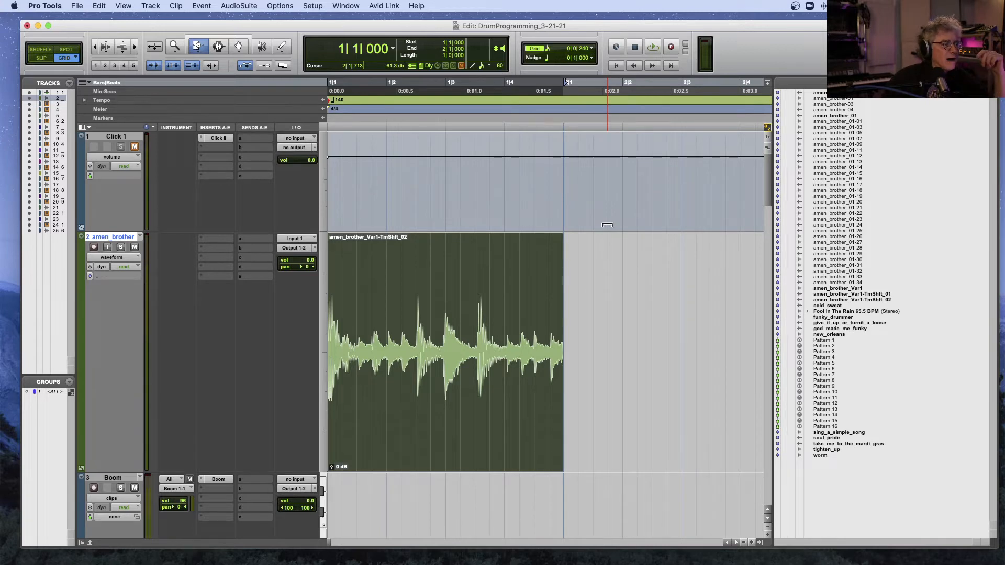
- Rename the time-shifted clip and its disk file as amen_brother_Var1_140BPM
scroll(607, 225, "down", 3)
left_click(238, 46)
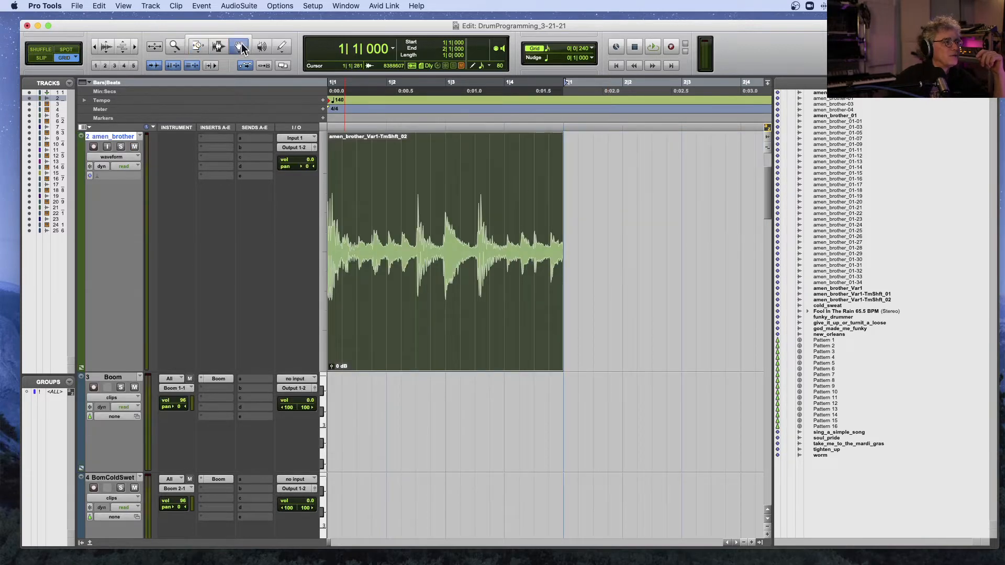
double_click(388, 159)
left_click(520, 200)
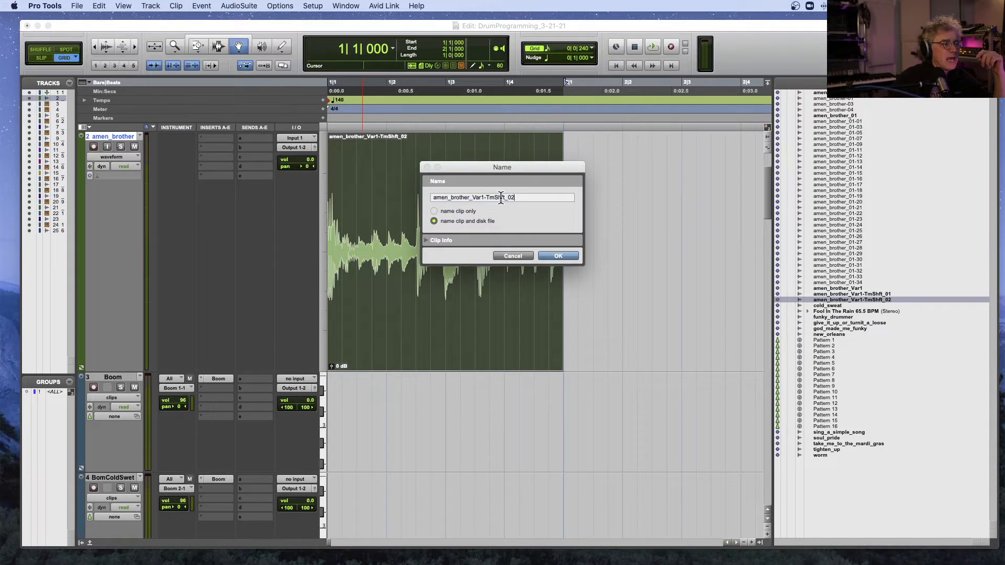
left_click_drag(484, 197, 534, 197)
key("BackSpace")
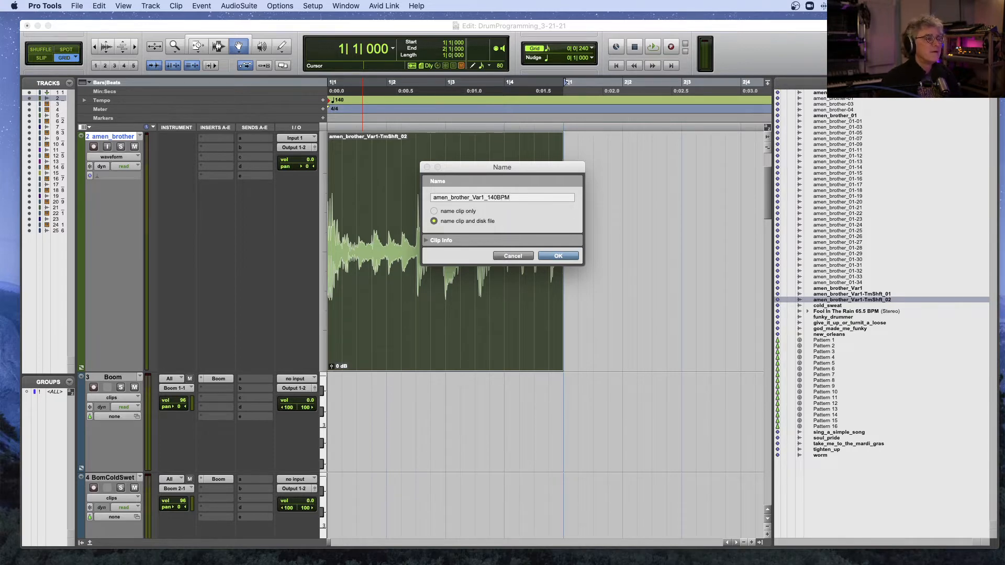
key("Return")
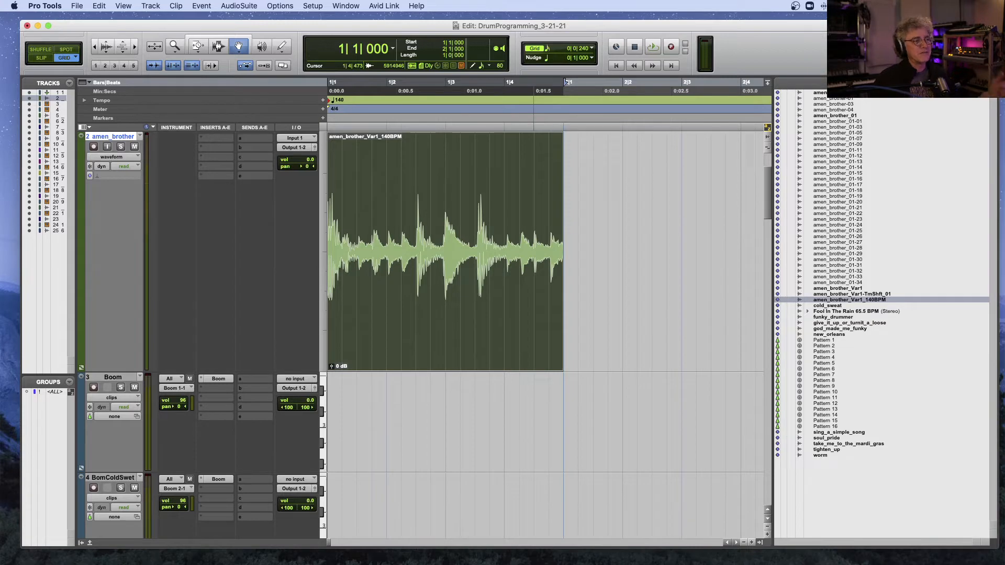
scroll(533, 202, "down", 3)
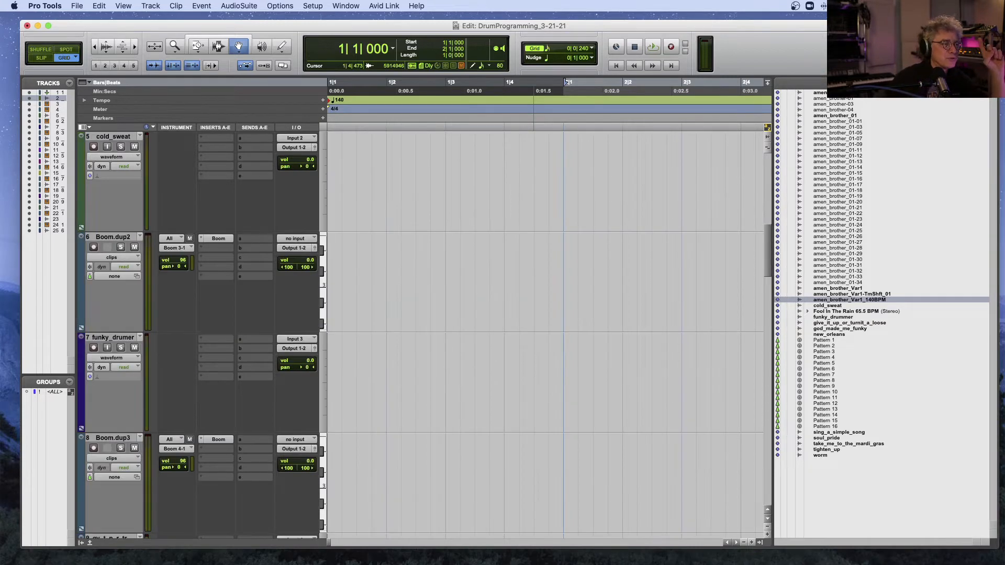
scroll(533, 201, "up", 4)
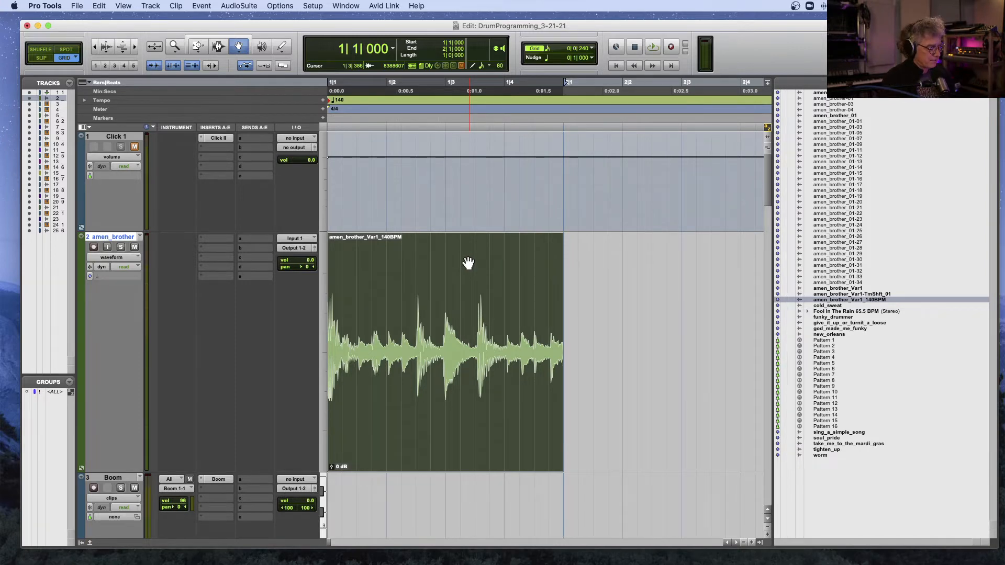
key("super+s")
key("super+alt+b")
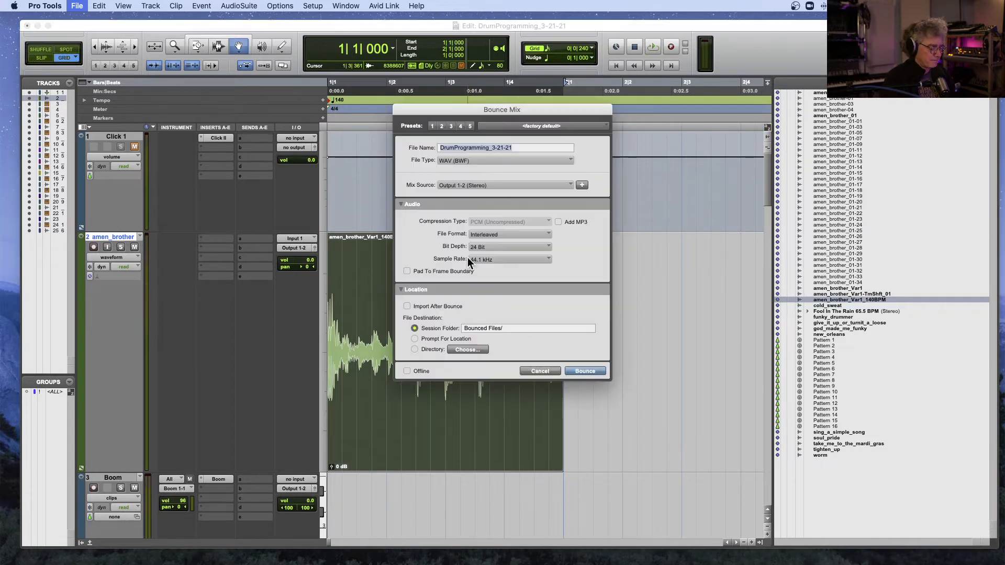
left_click(549, 370)
key("super+alt+b")
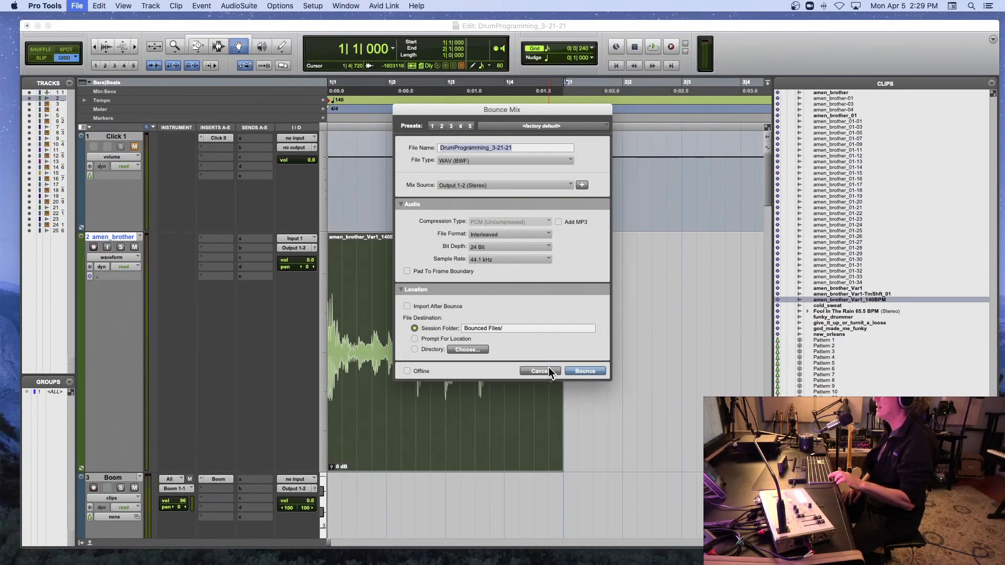
left_click(553, 371)
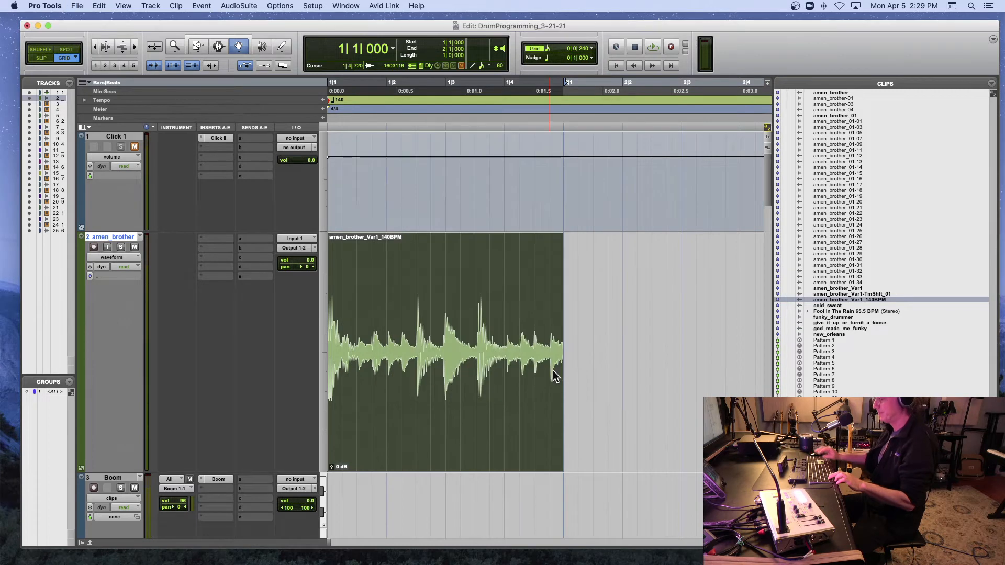
- Bounce the mix offline as a WAV file named AmenBreak_Var1_140BPM_PC into the session's Bounced Files folder
key("super+alt+b")
triple_click(517, 147)
type("AmenBreak_Var1_140BPM_PC")
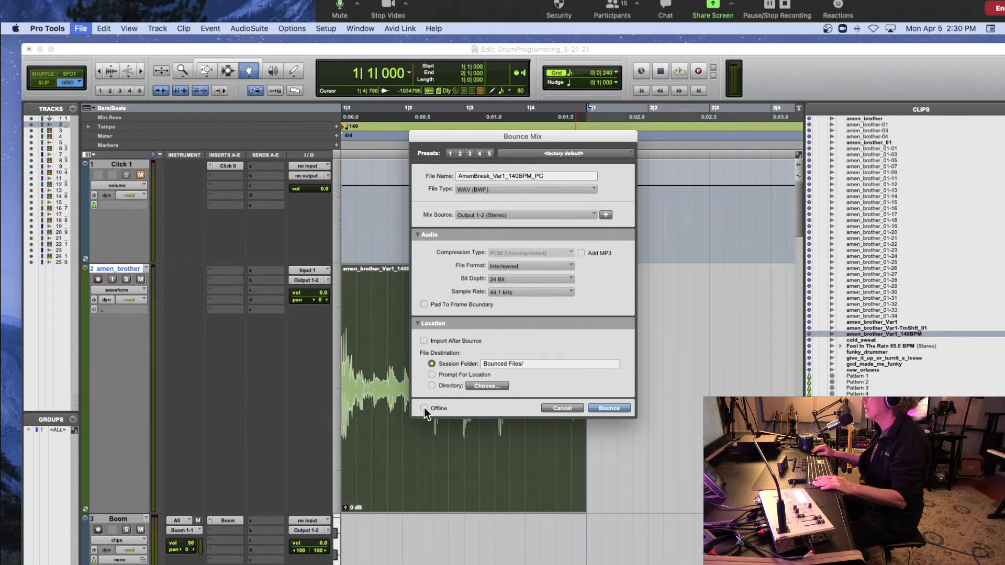
left_click(423, 408)
left_click(610, 409)
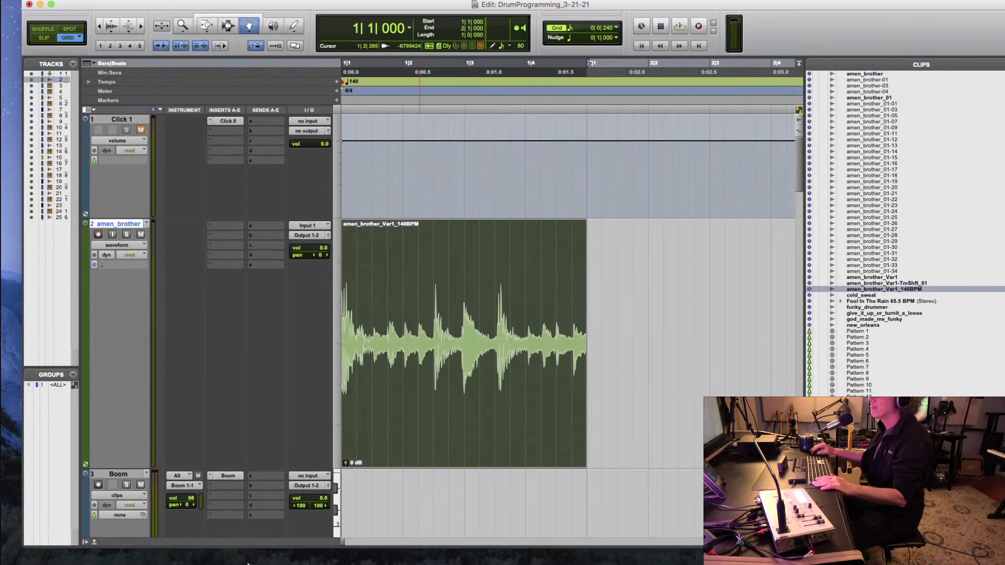
- Switch to Finder and open the Bounced Files folder of DrumProgramming_3-21-21 inside Downloads, Class Materials AMI 3-22-21
mouse_move(235, 556)
left_click(32, 549)
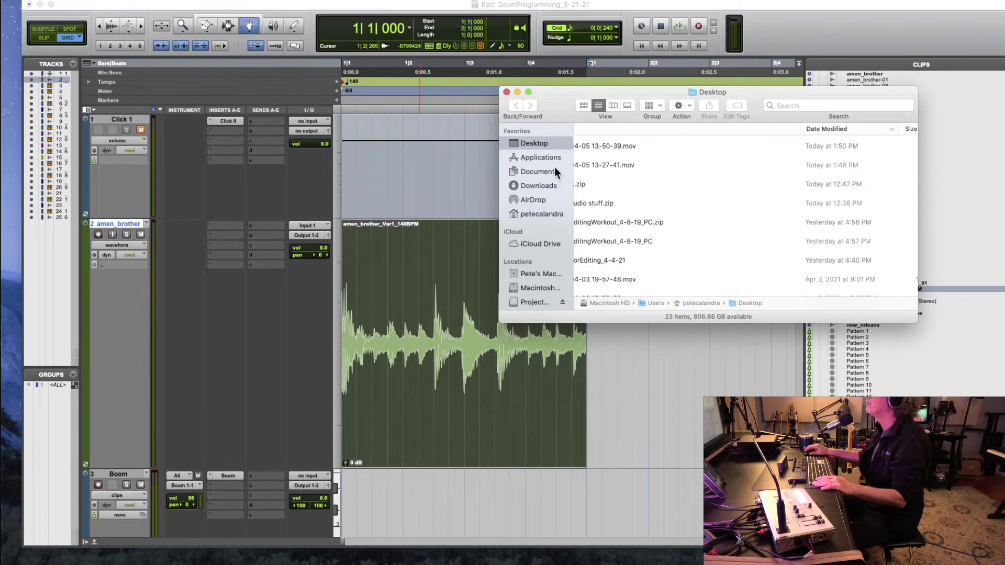
left_click(537, 186)
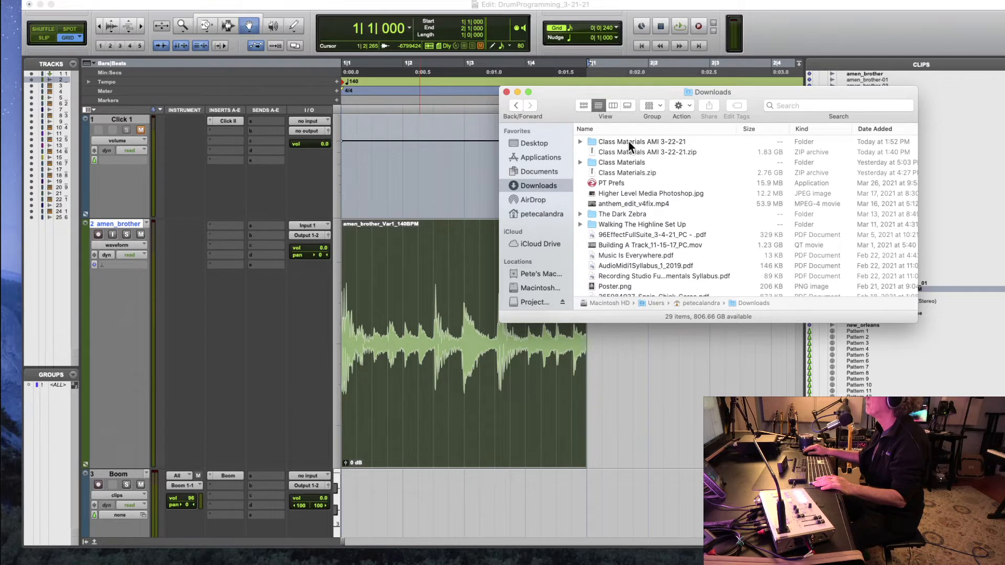
double_click(629, 141)
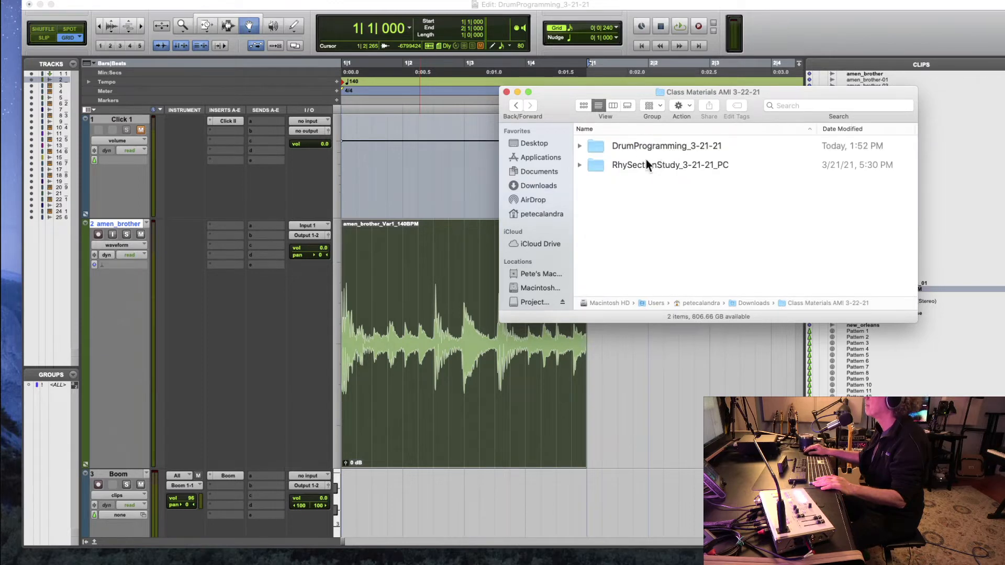
double_click(646, 149)
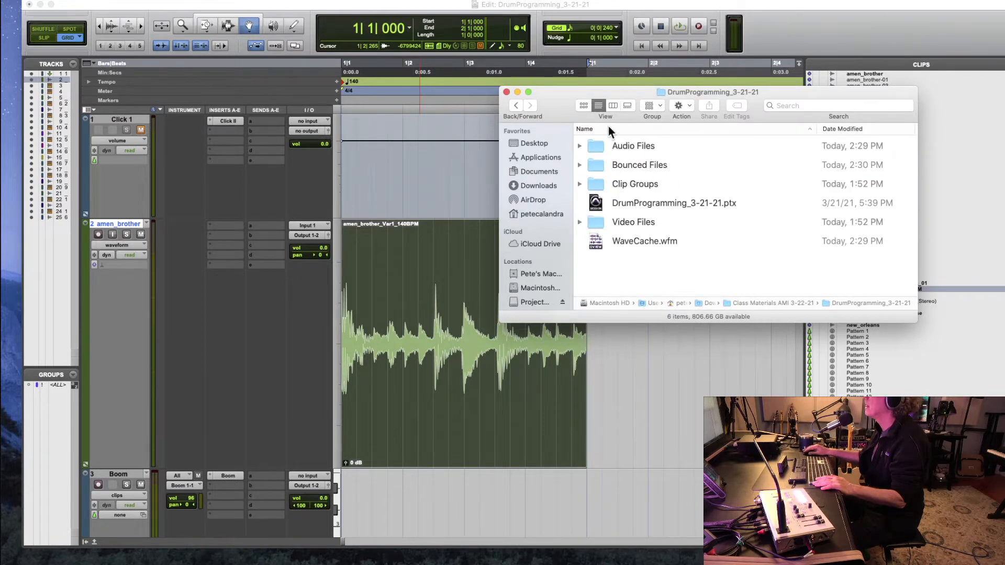
left_click_drag(567, 108, 378, 111)
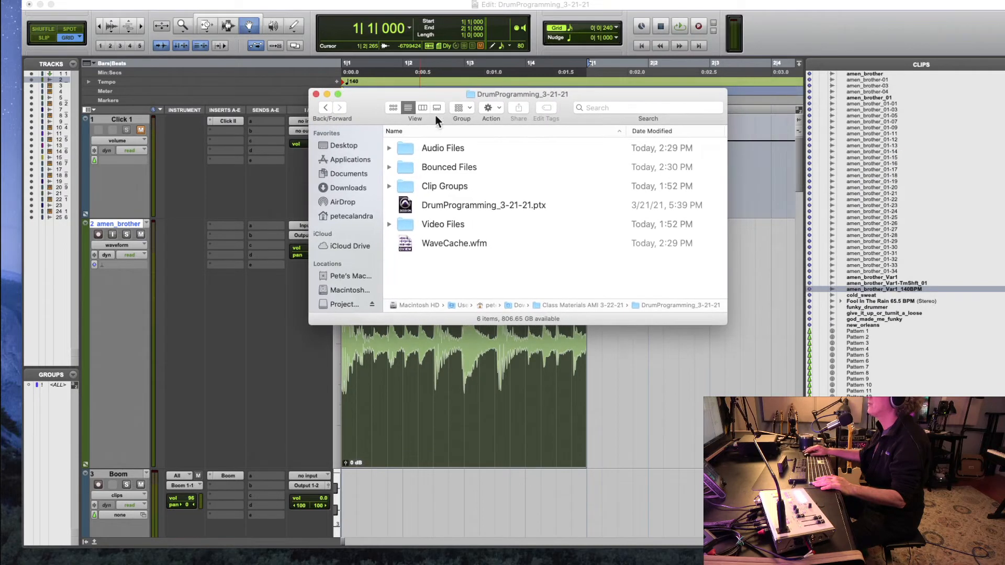
double_click(413, 167)
- Preview the bounced AmenBreak_Var1_140BPM_PC.wav file and close the Finder window
left_click(468, 148)
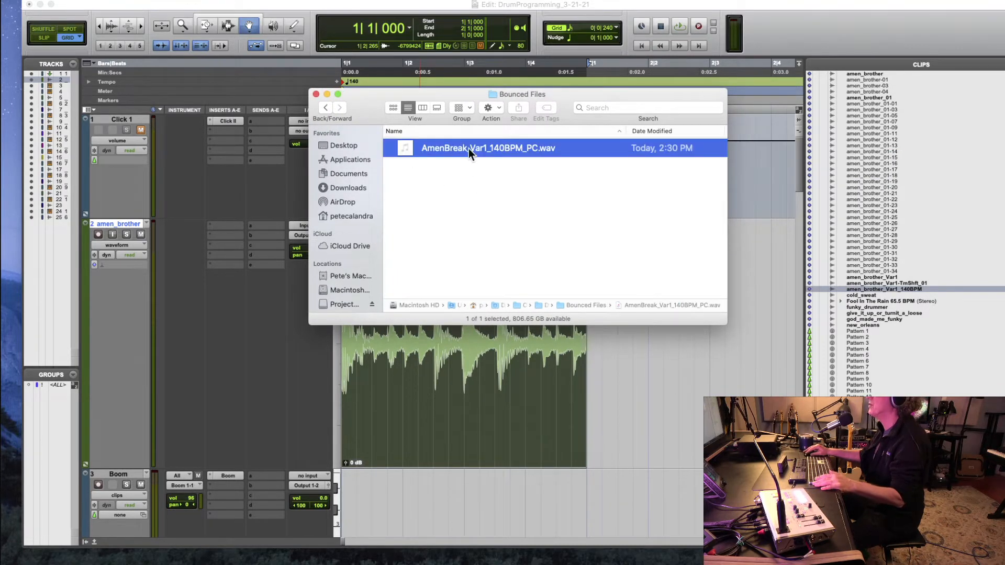
key("space")
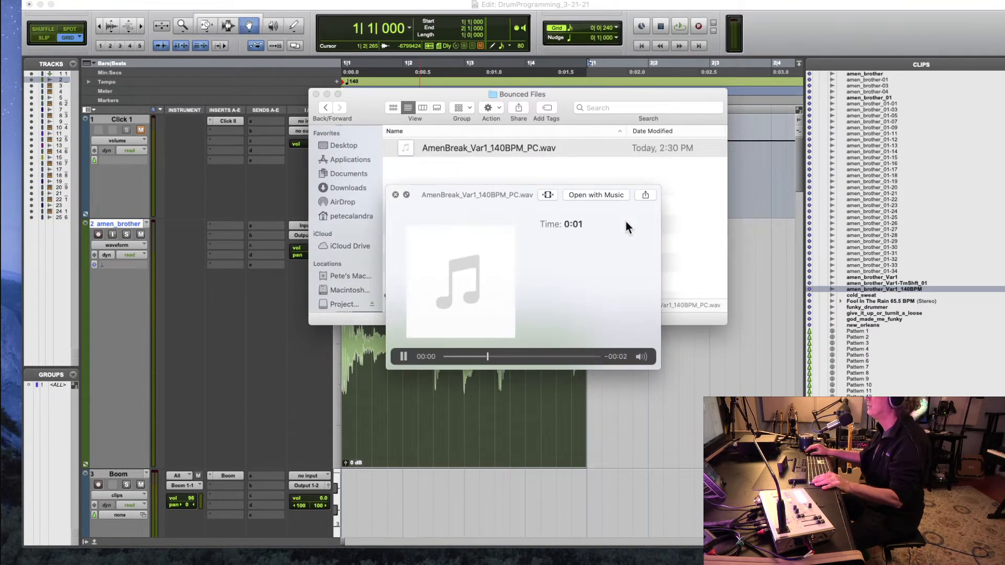
key("space")
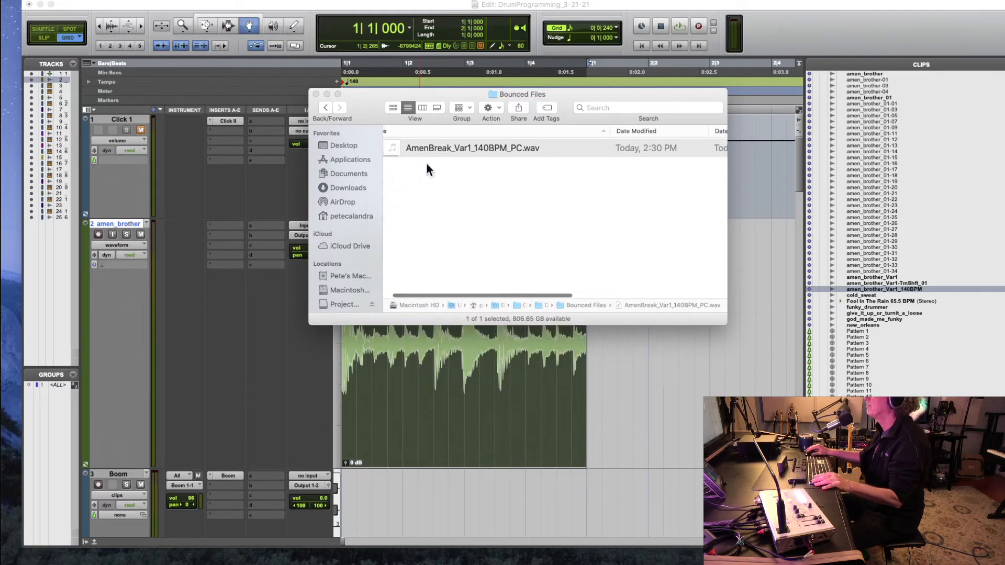
left_click(316, 94)
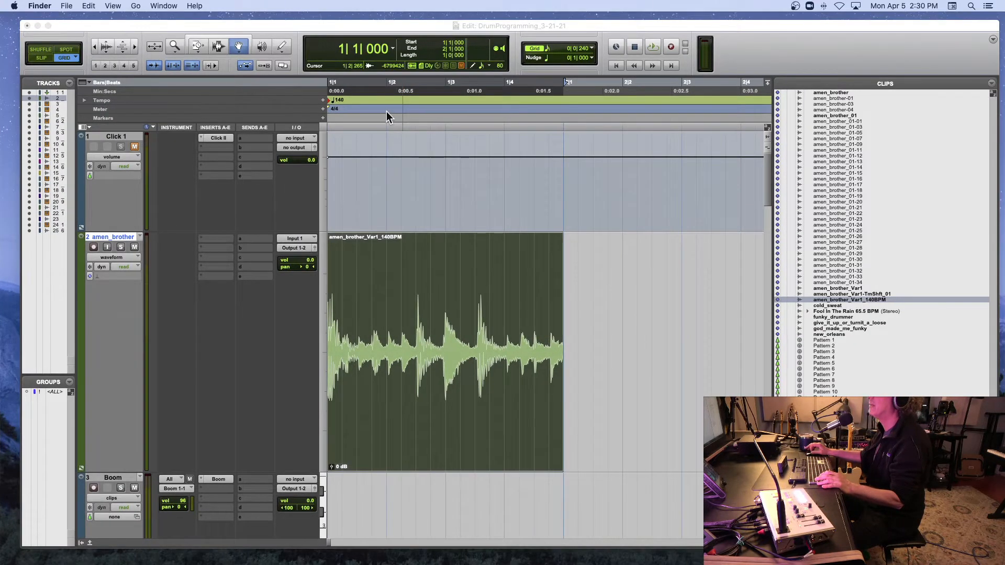
left_click_drag(354, 25, 350, 17)
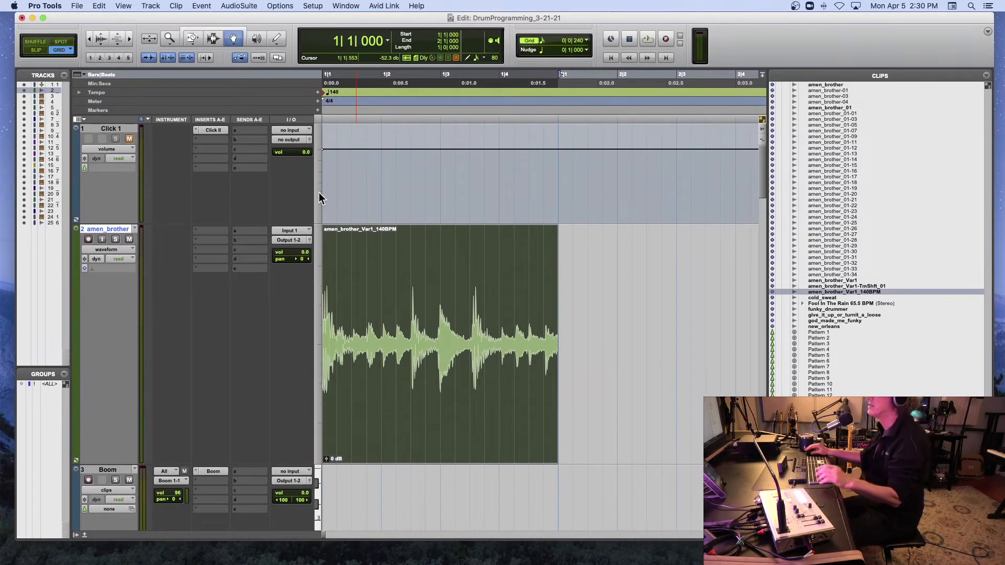
left_click(99, 6)
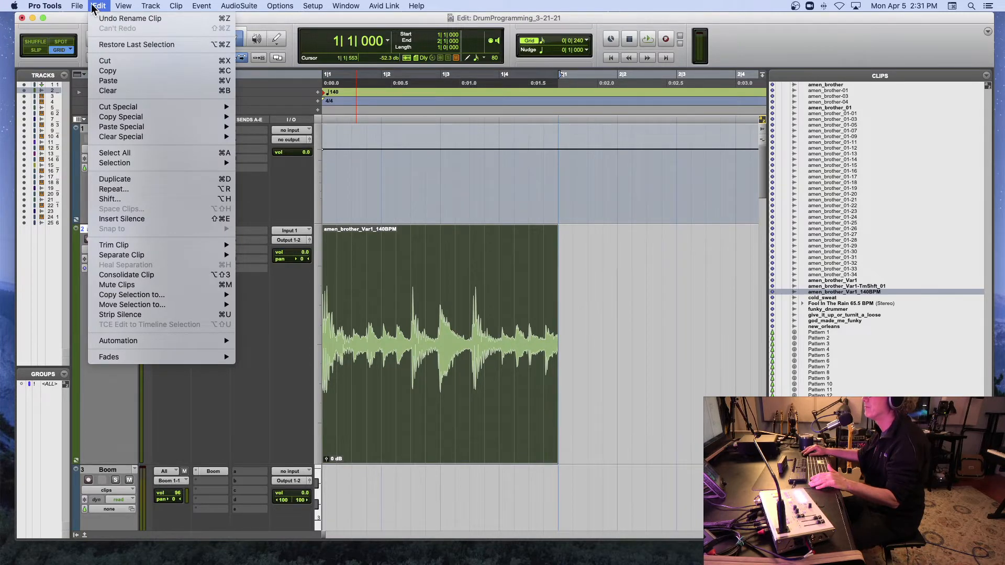
mouse_move(79, 6)
mouse_move(95, 181)
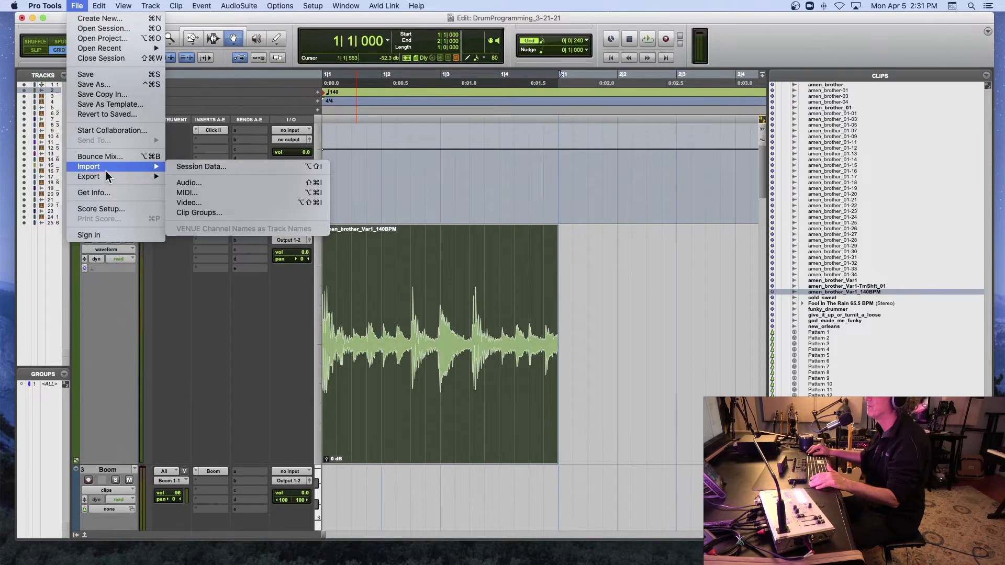
left_click(360, 143)
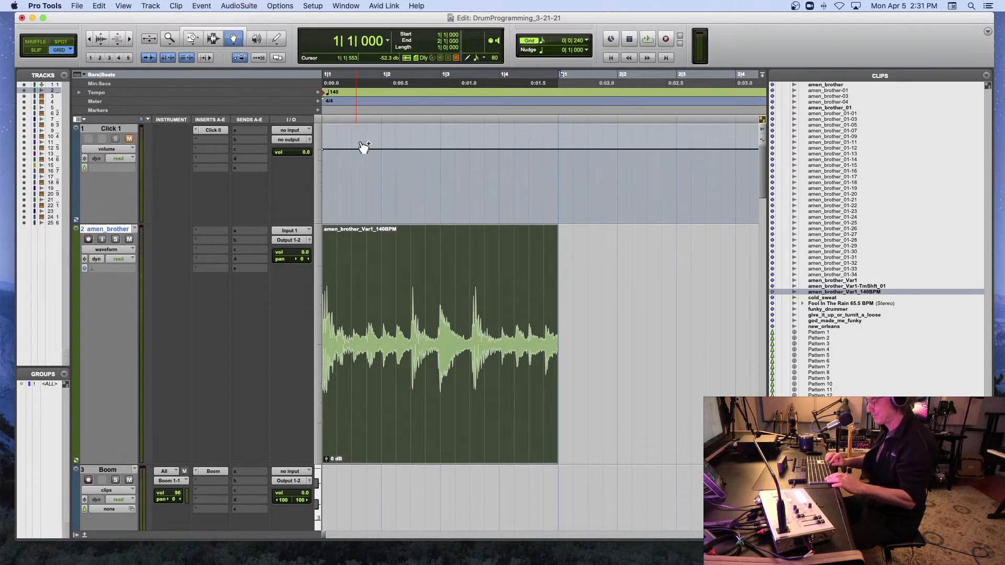
key("super+shift+k")
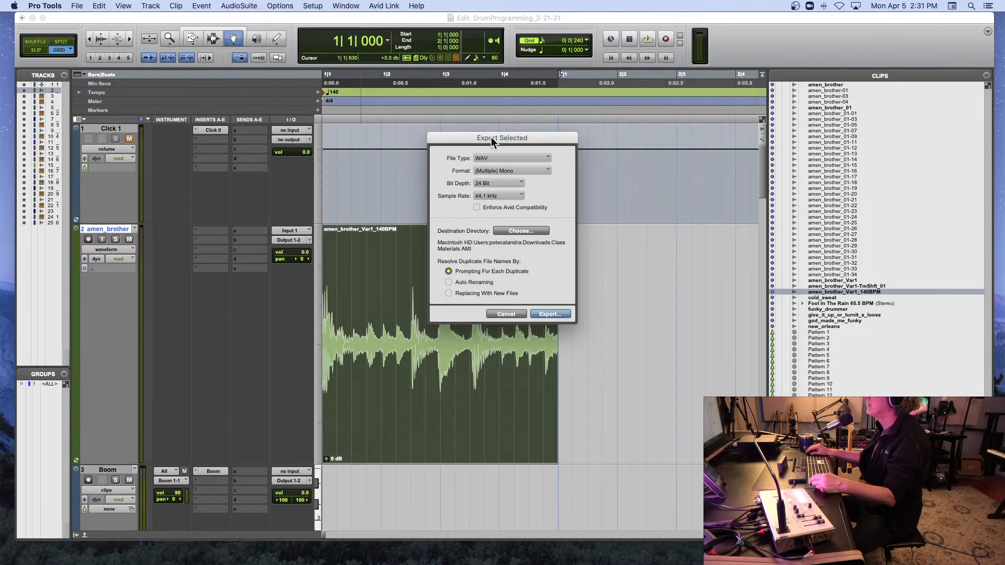
left_click(509, 316)
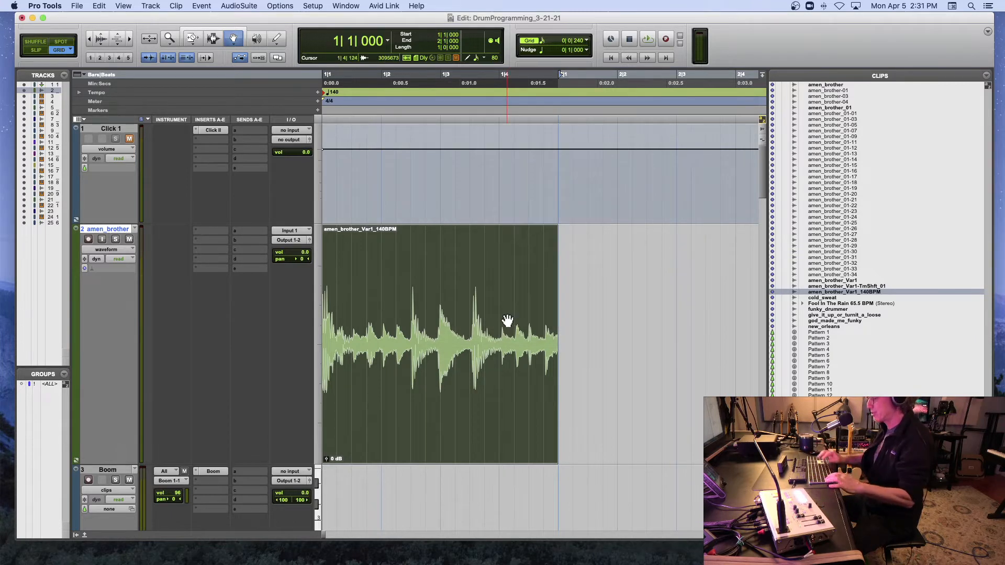
- Set up an export of the selected amen_brother_Var1_140BPM clip with Interleaved format, and open the destination folder chooser
key("super+shift+k")
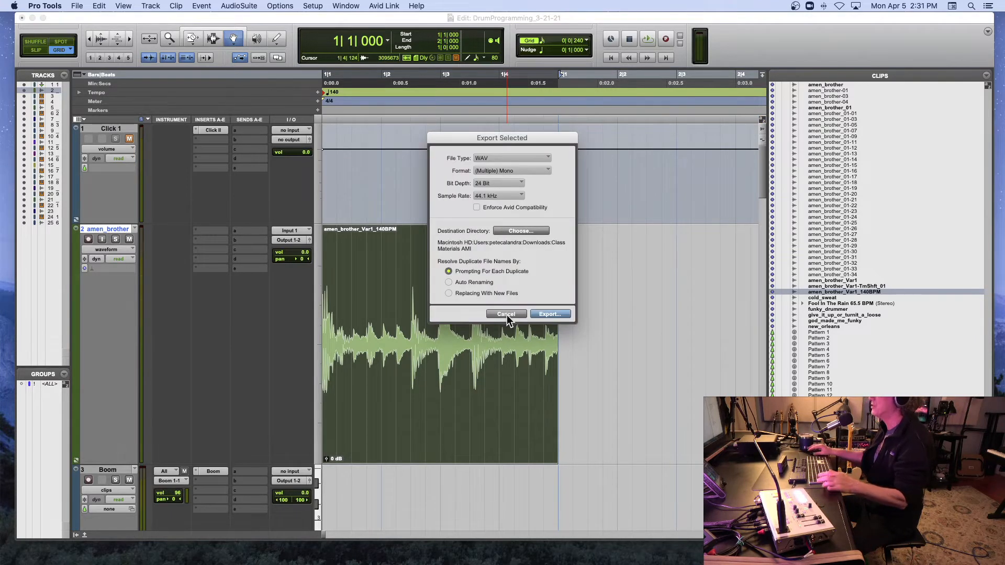
left_click(523, 171)
left_click(525, 181)
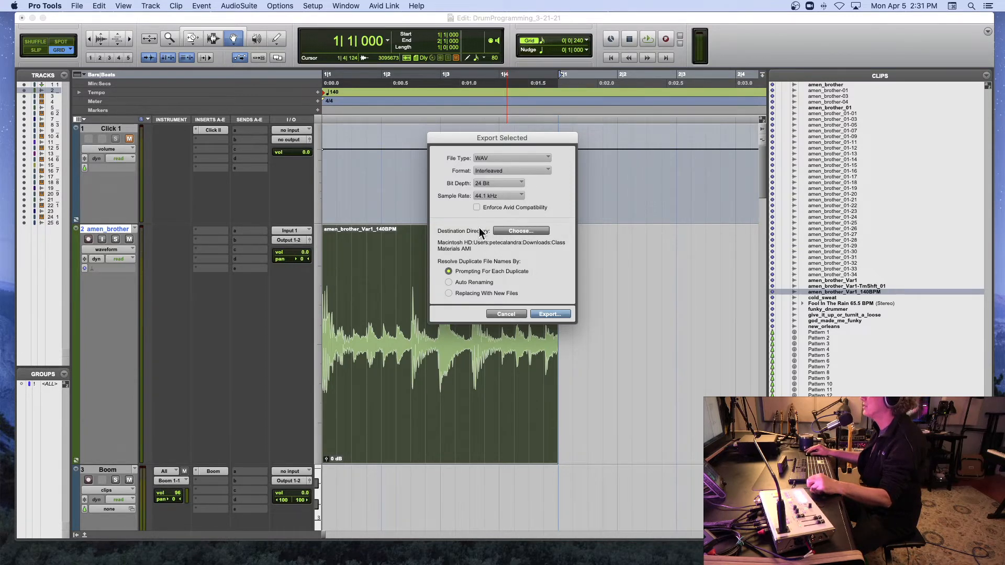
left_click(517, 231)
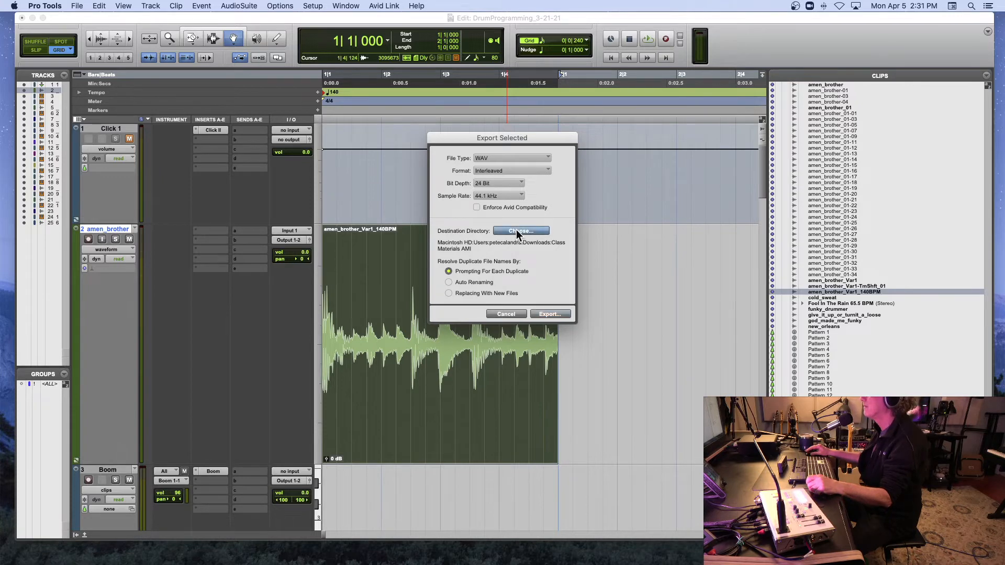
left_click(467, 120)
left_click(473, 129)
left_click(333, 151)
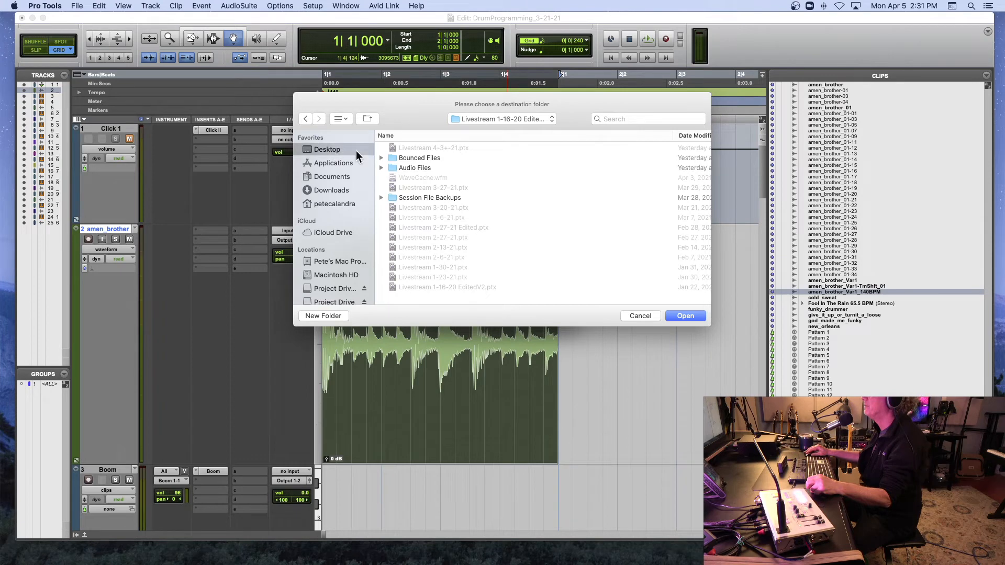
left_click(331, 190)
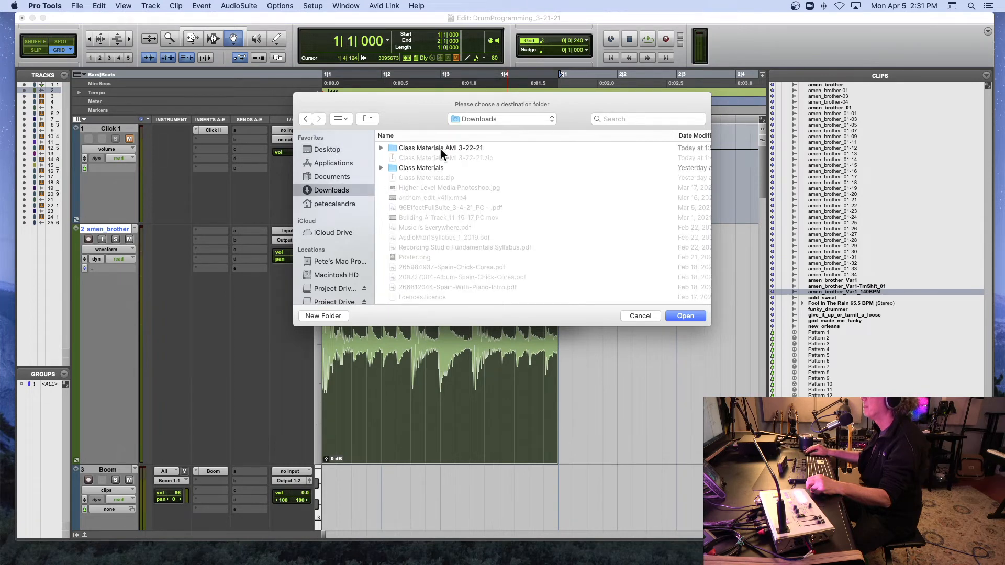
double_click(441, 148)
double_click(441, 148)
double_click(414, 149)
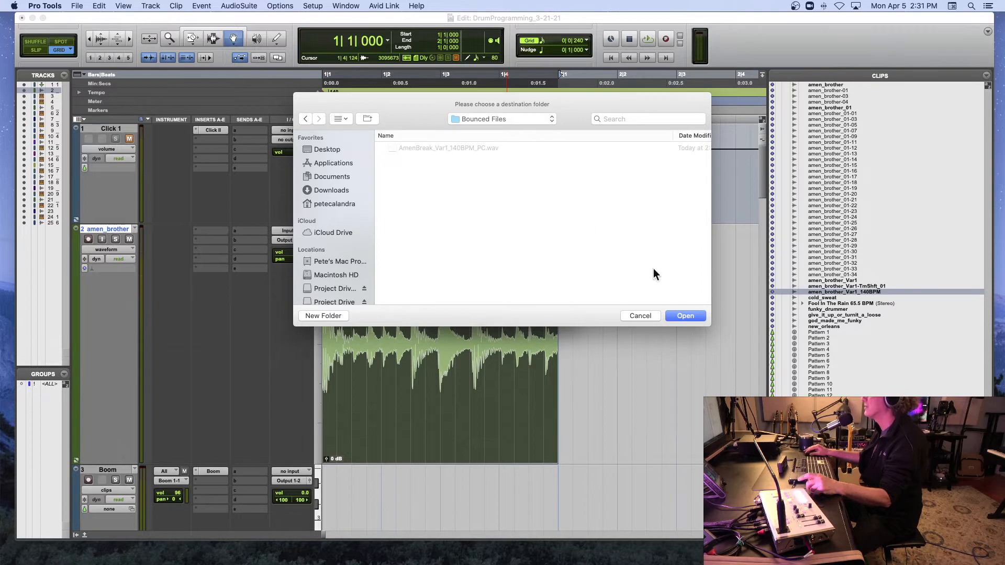
left_click(525, 119)
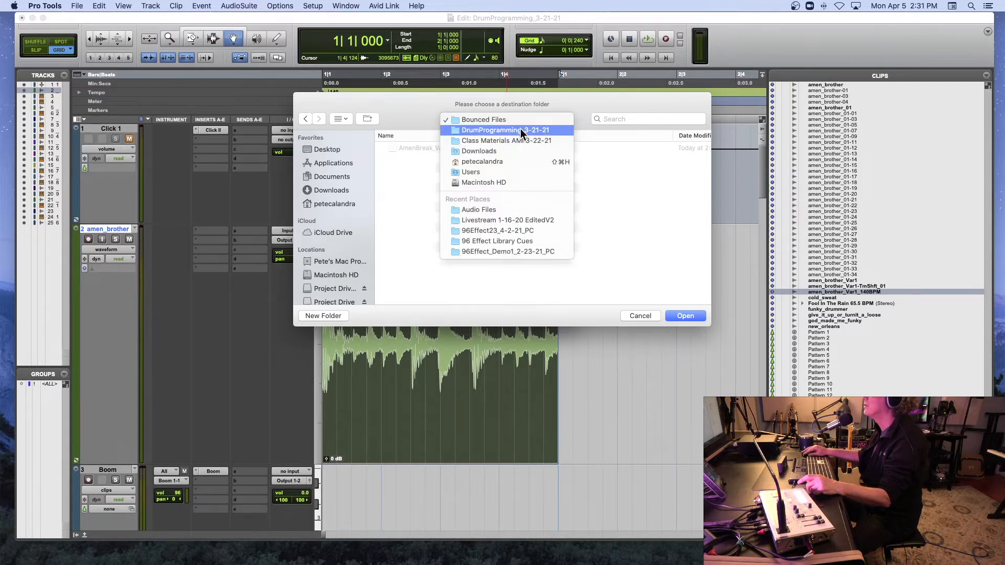
left_click(518, 129)
- Create a NewDrumLoops_PC folder on the Desktop as the destination and export the clip there
left_click(319, 150)
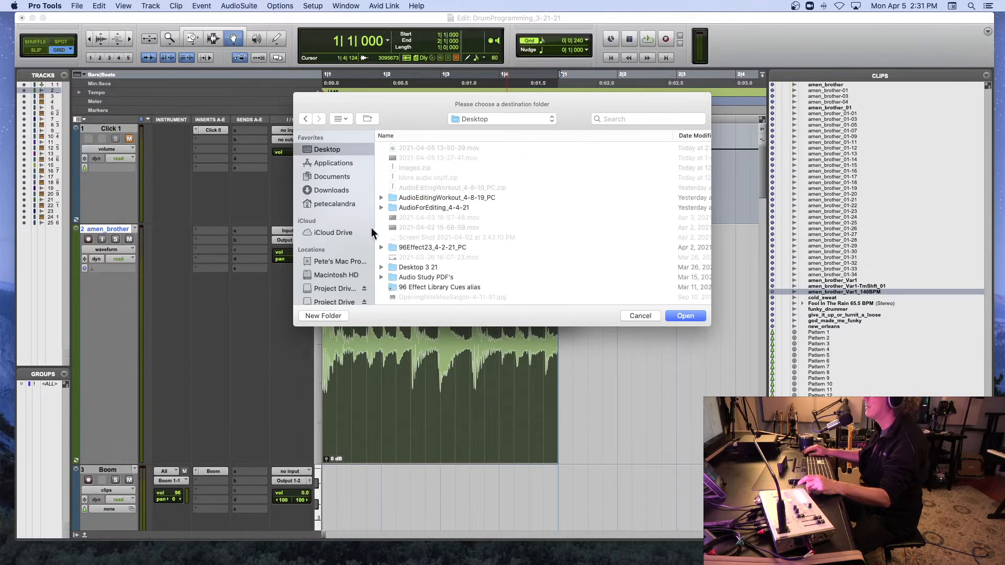
left_click(327, 315)
type("NewDrumLo")
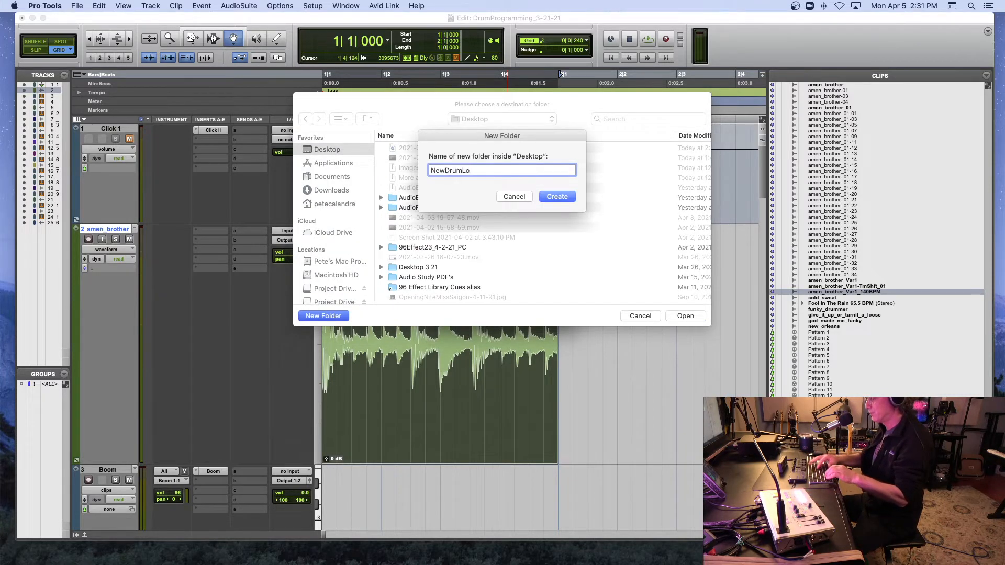
type("ops_PC")
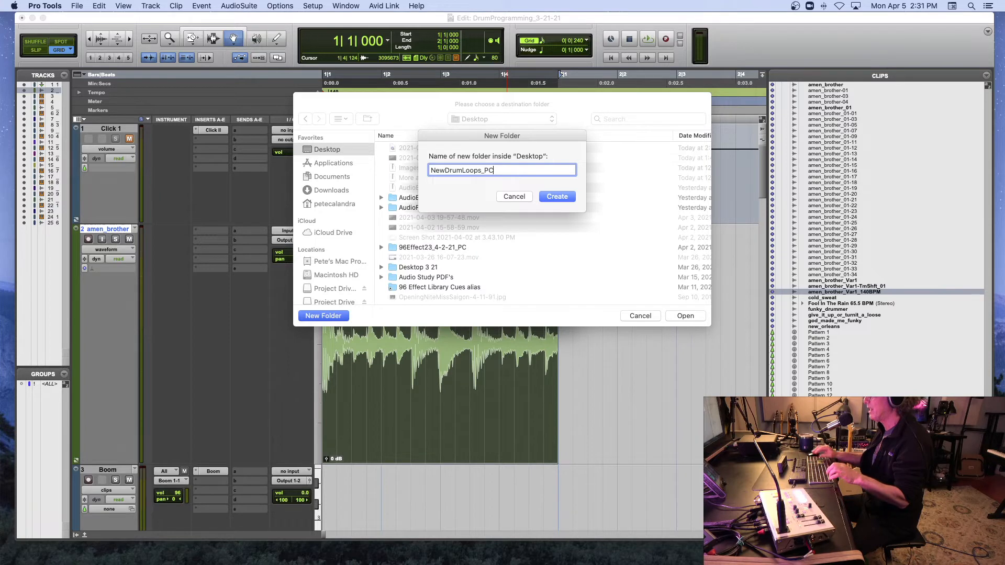
left_click(554, 196)
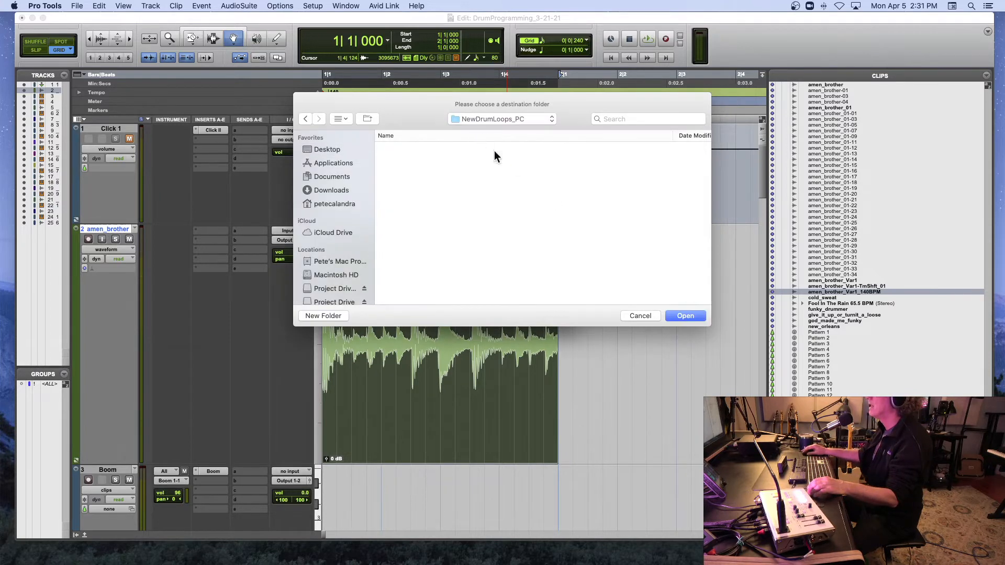
left_click(685, 316)
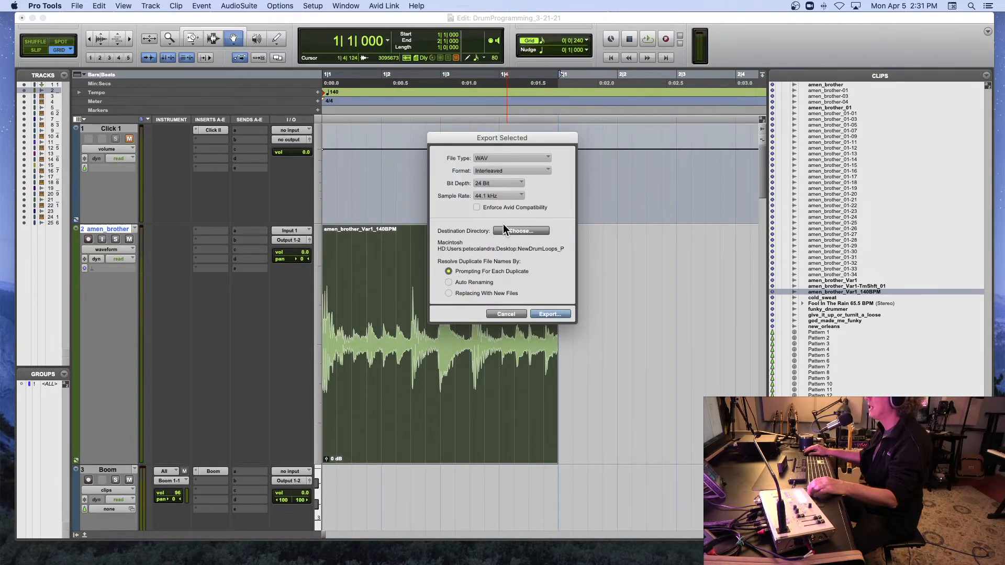
left_click(554, 315)
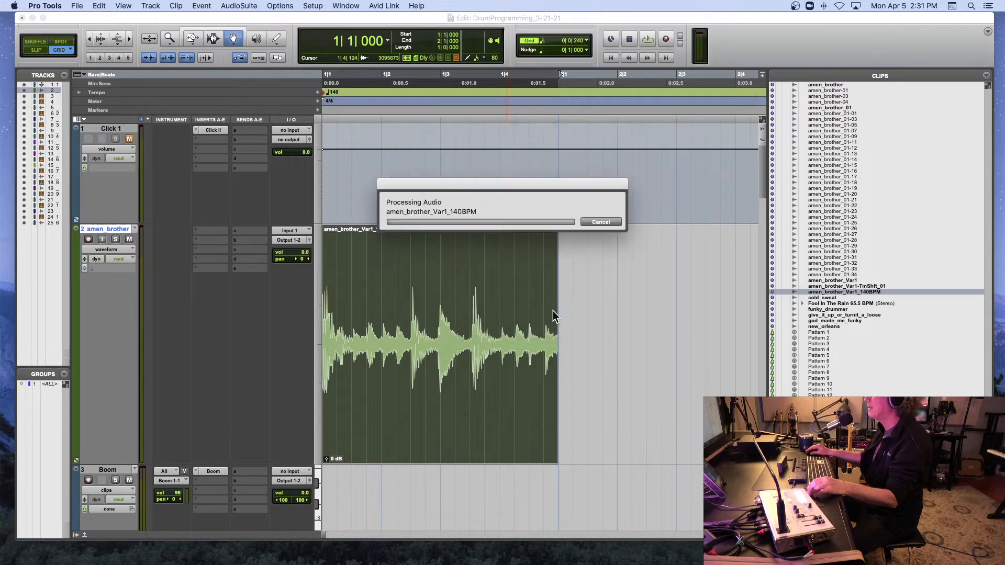
- Switch to Finder, open NewDrumLoops_PC on the Desktop to check the exported file, close the window, and return to Pro Tools
mouse_move(79, 556)
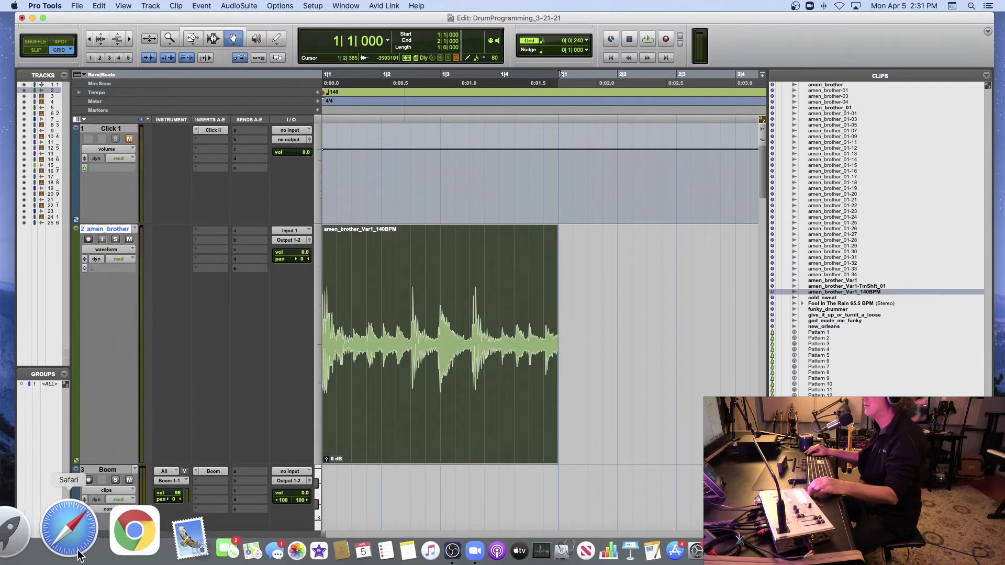
left_click(26, 553)
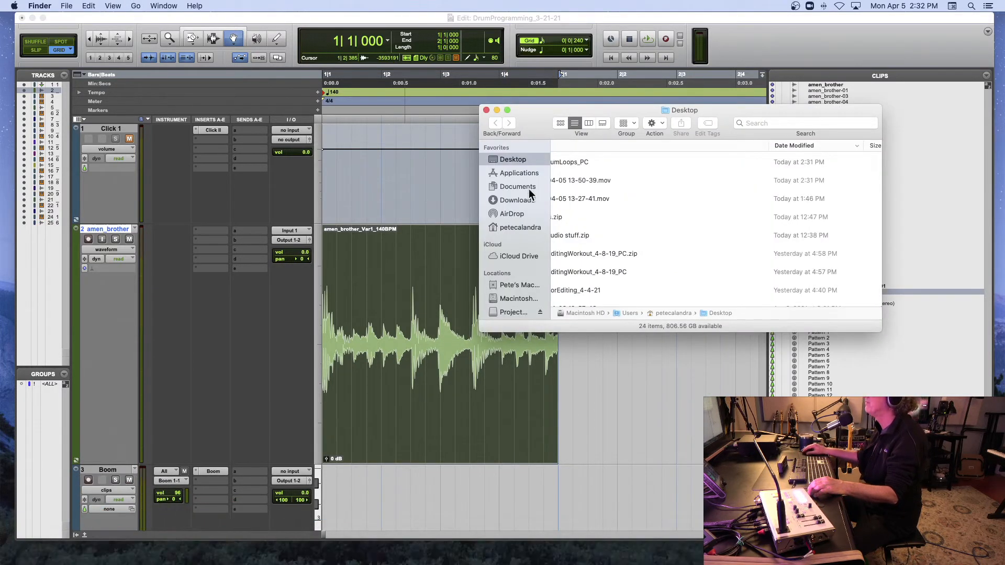
left_click(573, 162)
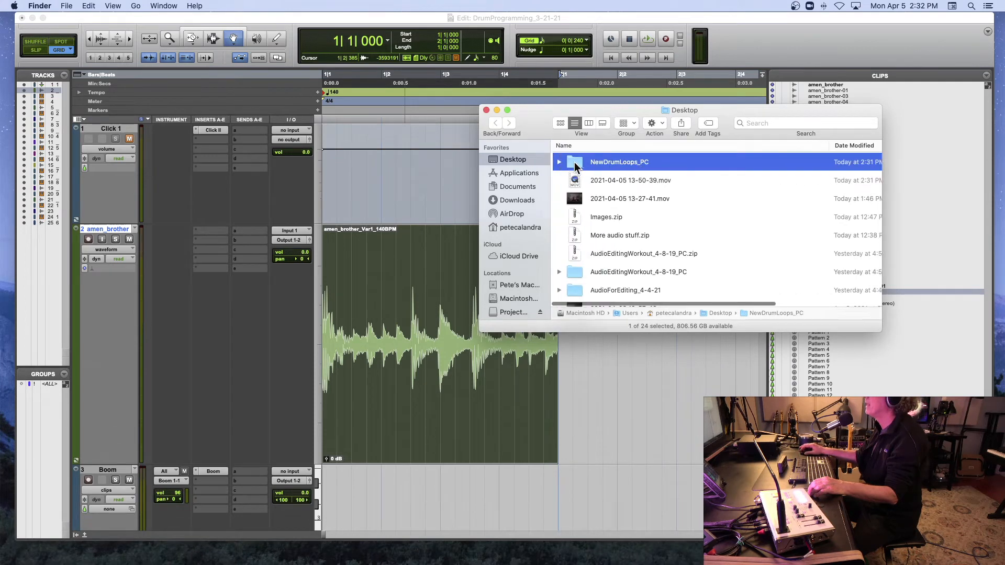
double_click(571, 161)
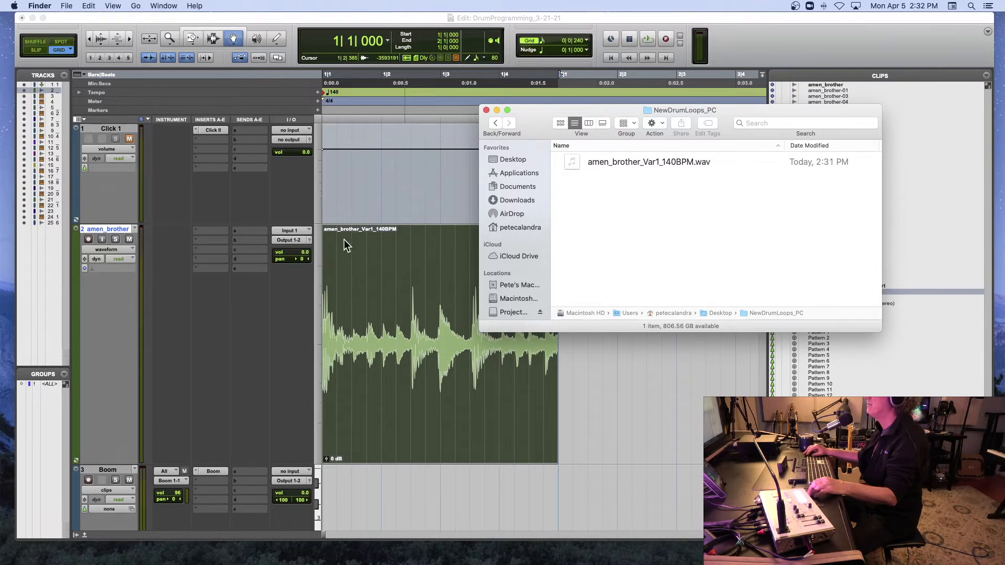
scroll(577, 197, "right", 1)
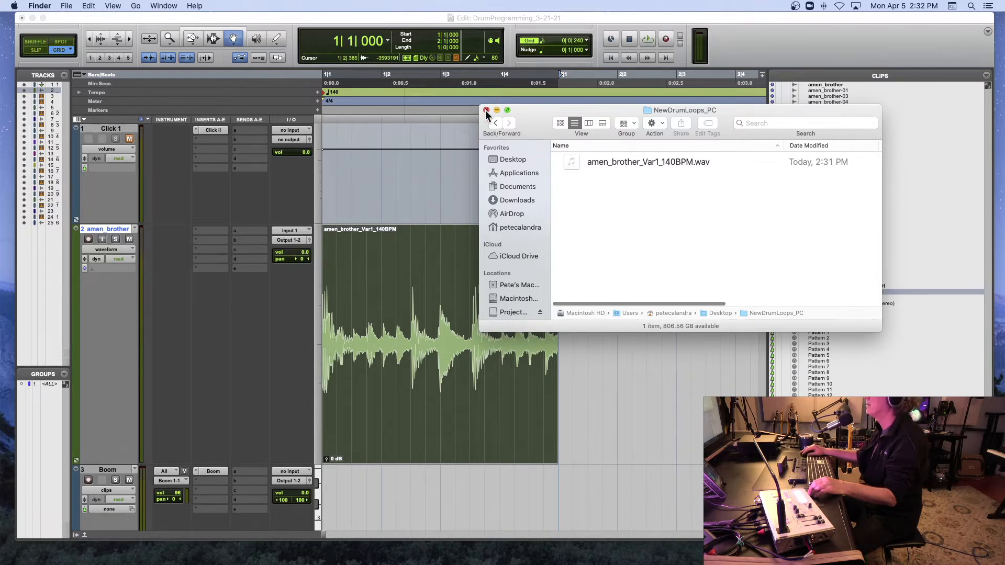
left_click(485, 110)
left_click(408, 21)
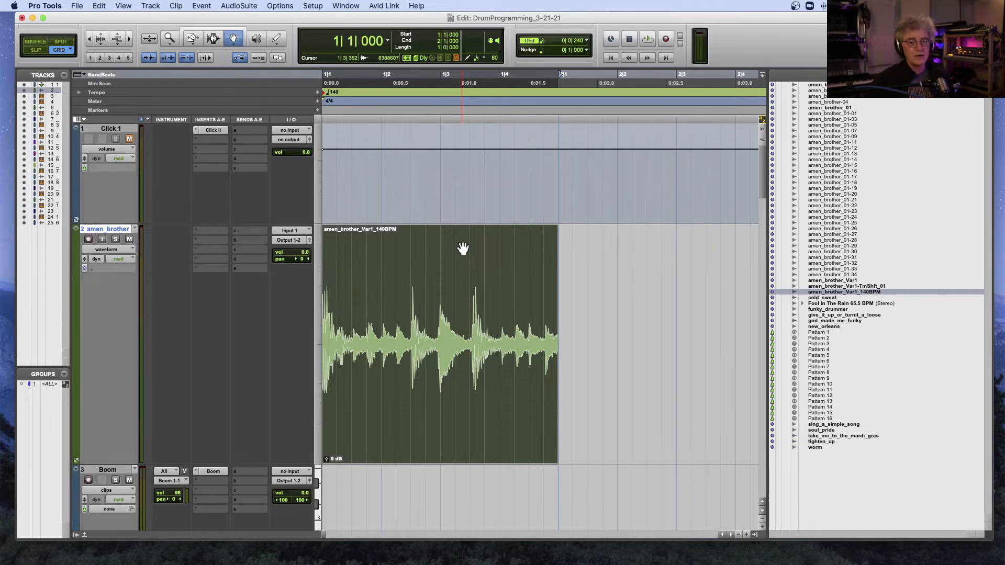
- Close the DrumProgramming_3-21-21 session without saving its changes
scroll(456, 243, "down", 3)
scroll(448, 241, "up", 3)
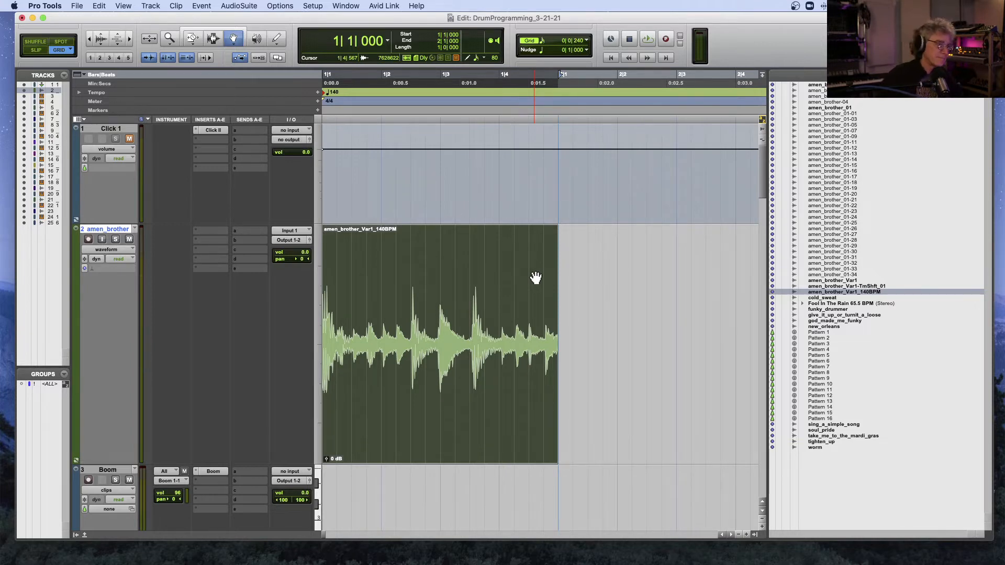
key("super+shift+w")
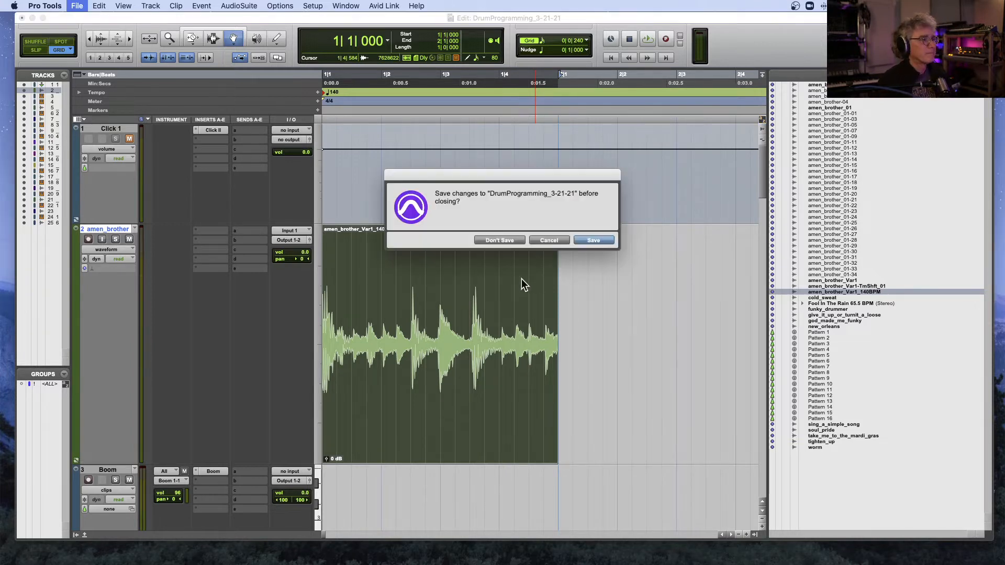
left_click(496, 242)
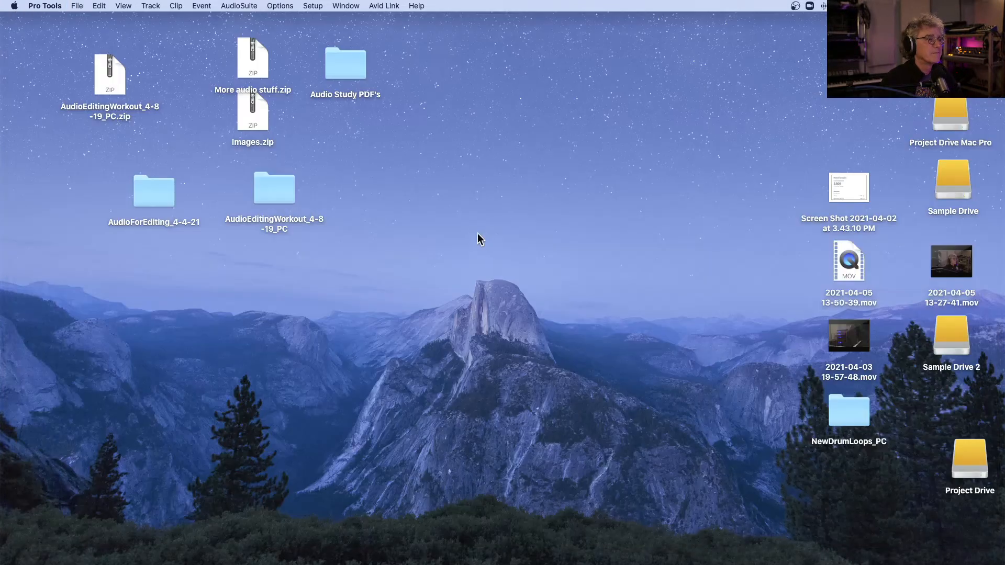
- Switch to Finder and open AudioEditingWorkout_4-8-19_PC.ptx from the AudioEditingWorkout_4-8-19_PC folder on the Desktop
left_click(414, 161)
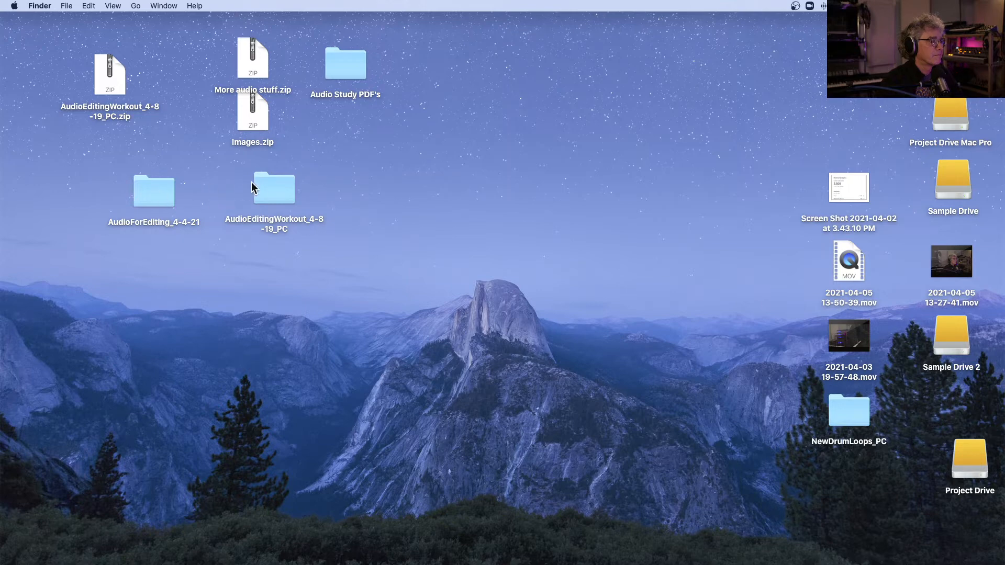
left_click(266, 192)
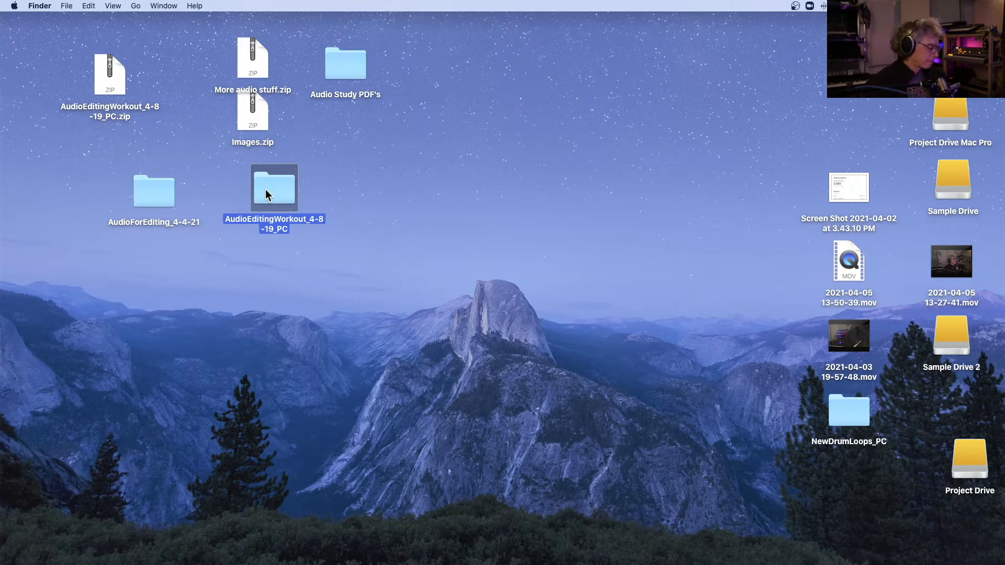
double_click(266, 190)
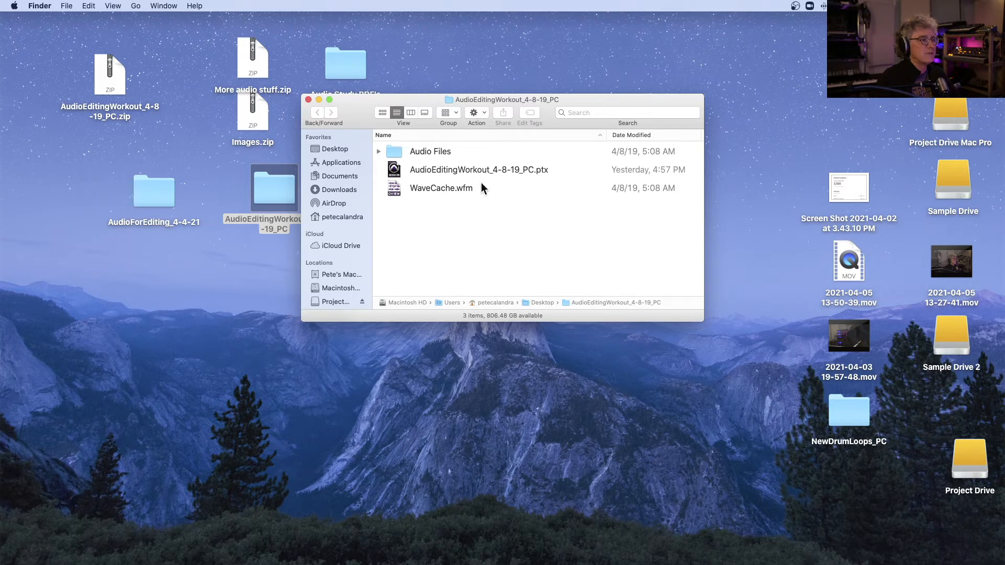
double_click(395, 170)
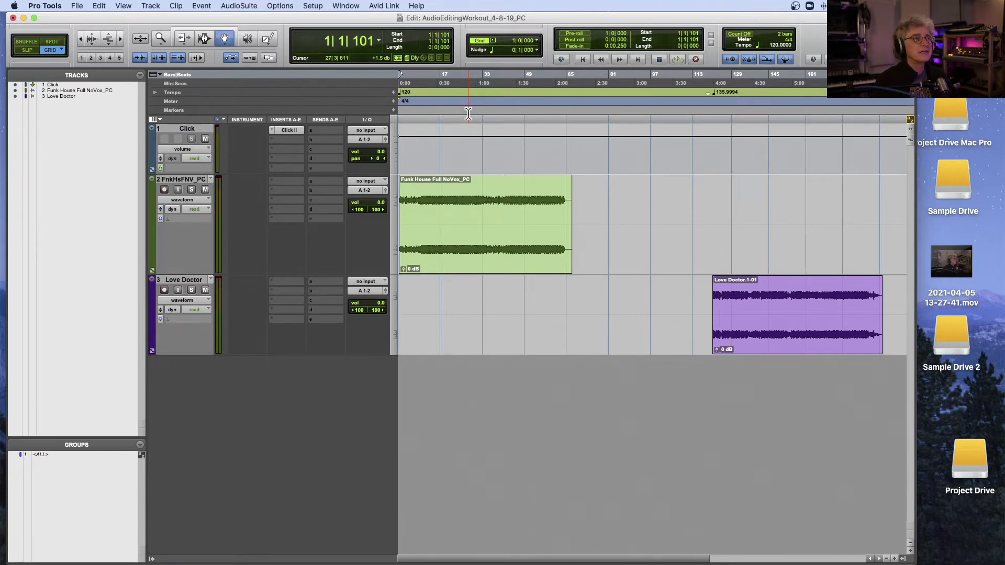
- Try moving the Funk House Full NoVox_PC clip earlier to 1|1|101, and undo the move
key("super+bracketright")
key("super+bracketright")
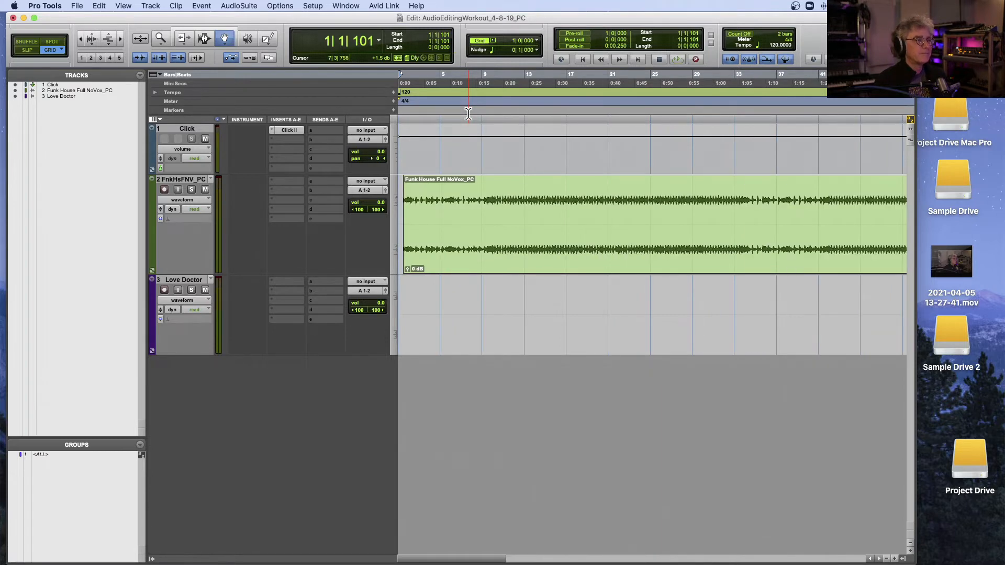
left_click(461, 207)
left_click_drag(461, 206, 443, 204)
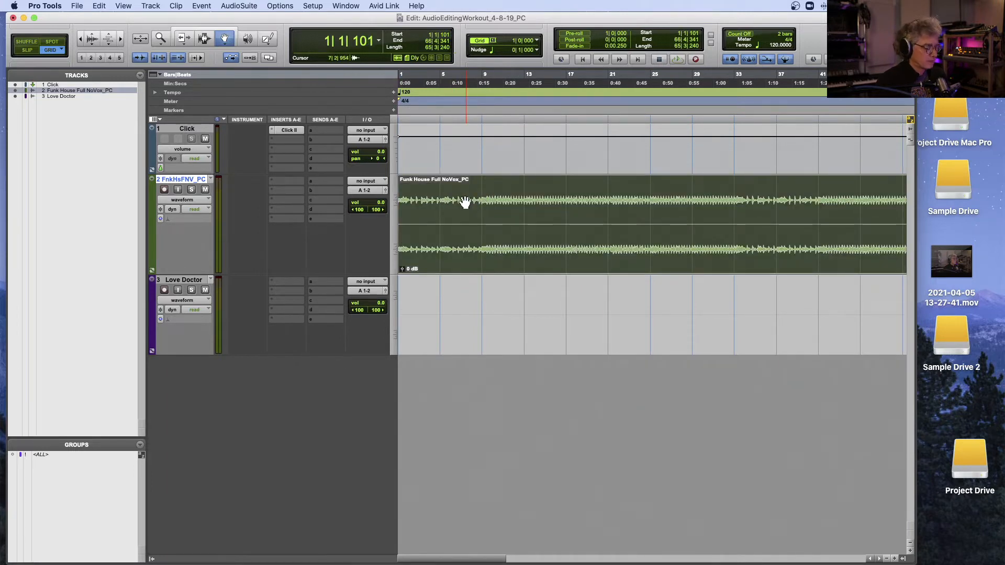
key("super+z")
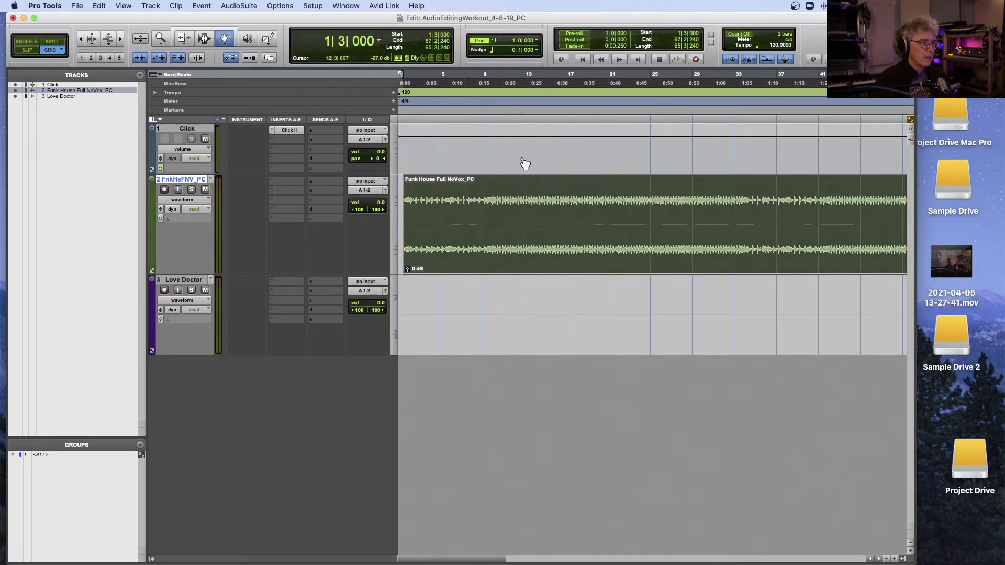
- Set the FnkHsFNV_PC track volume to -4.0 dB while auditioning the Funk House clip from its start, and stop playback
left_click_drag(375, 202, 375, 209)
key("space")
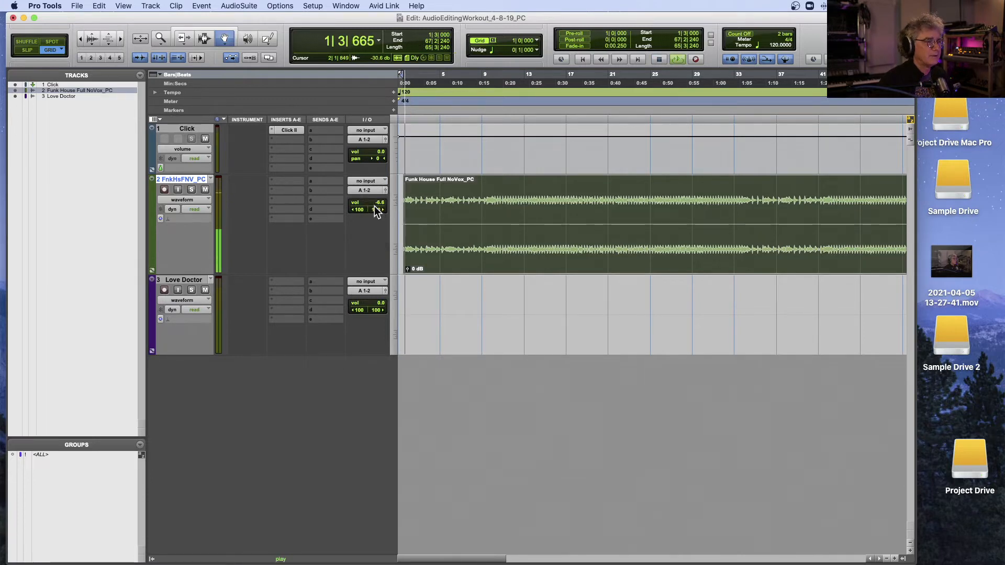
left_click_drag(374, 204, 375, 199)
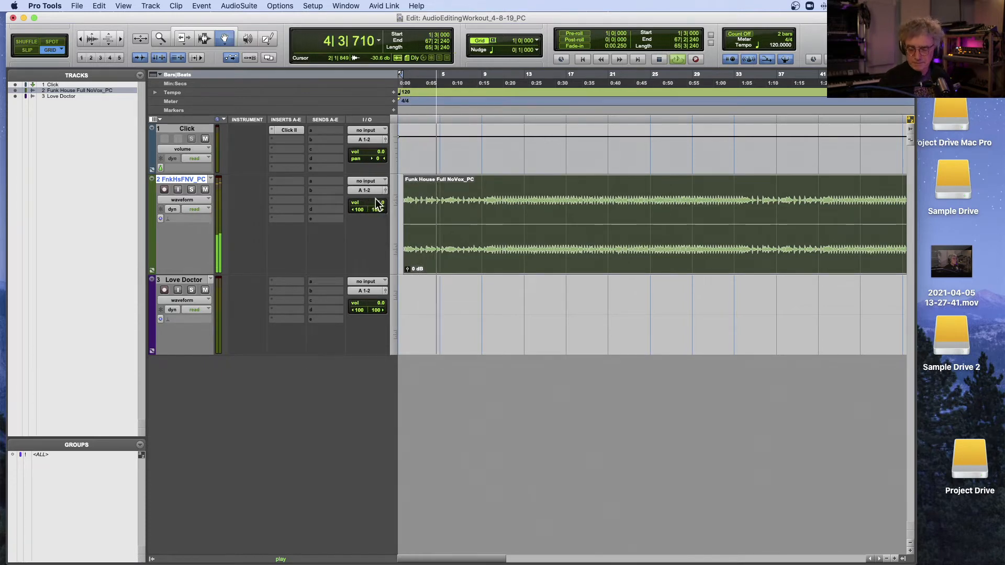
key("r")
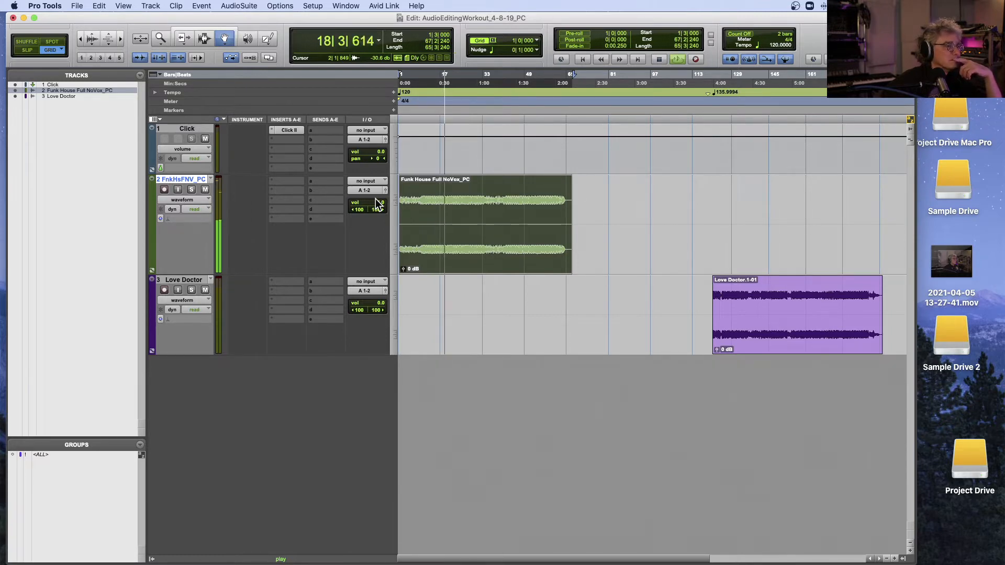
key("super+bracketright")
key("super+bracketright")
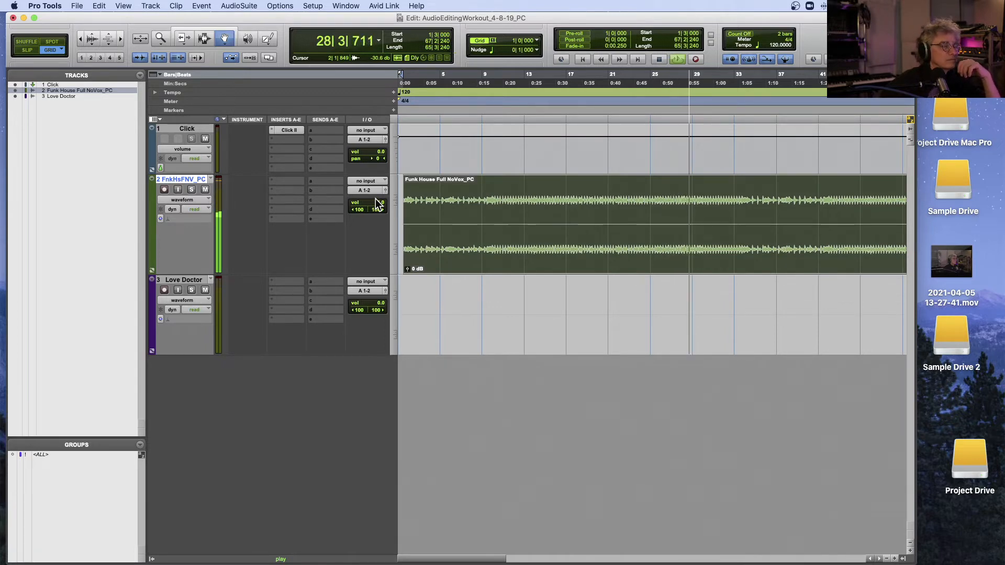
key("super+bracketleft")
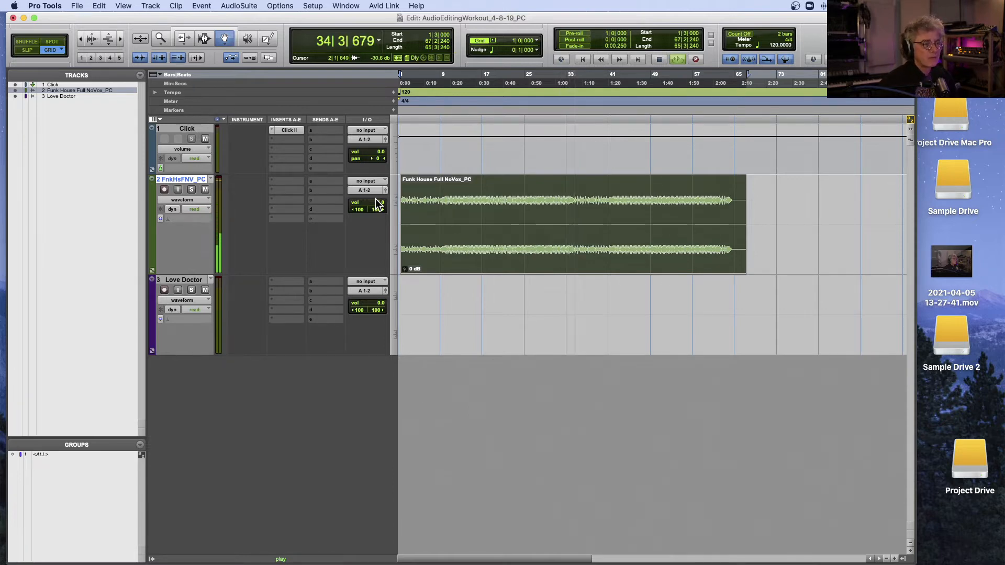
key("space")
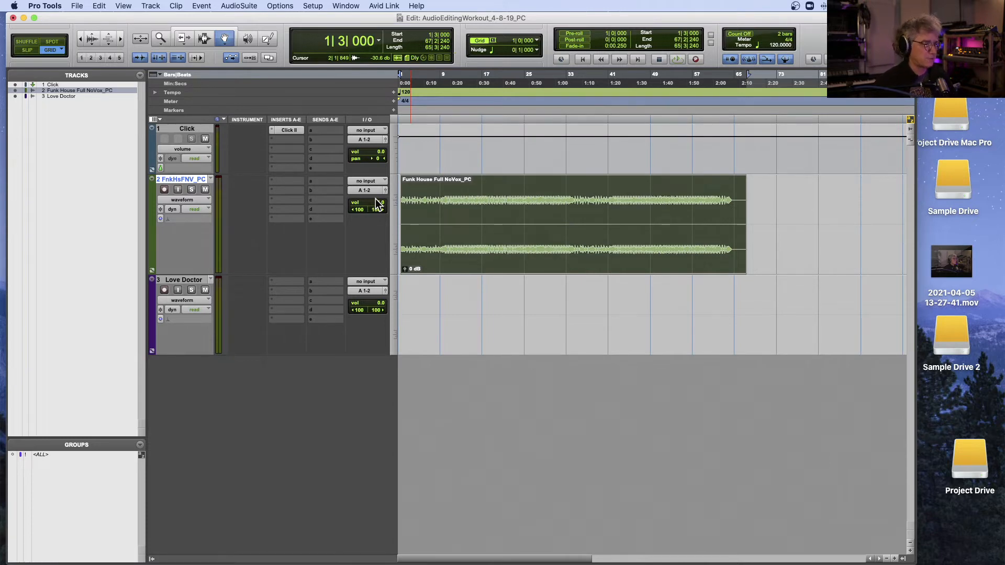
- Enlarge the audio waveform display and increase the height of the FnkHsFNV_PC track
left_click(92, 37)
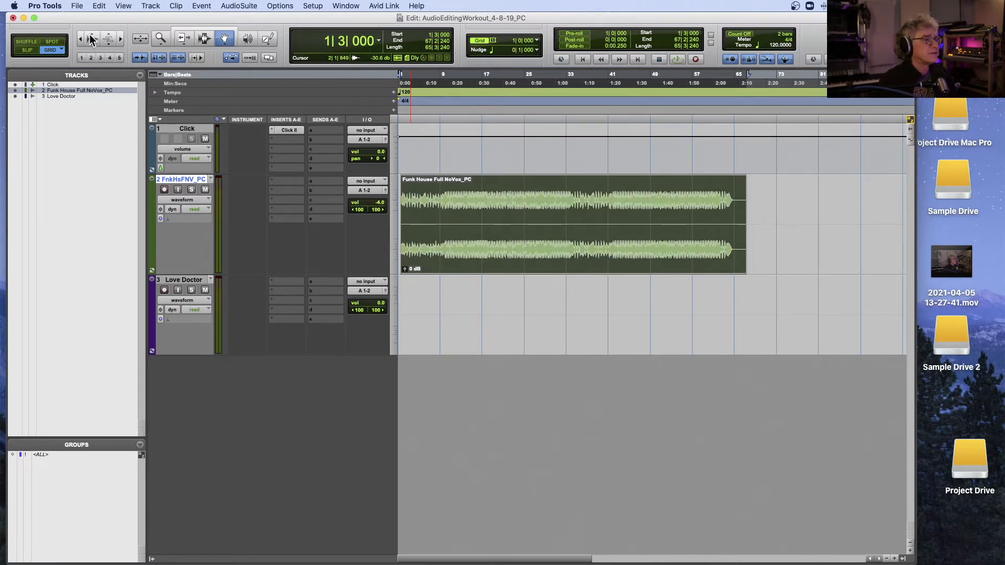
left_click(92, 36)
left_click(95, 48)
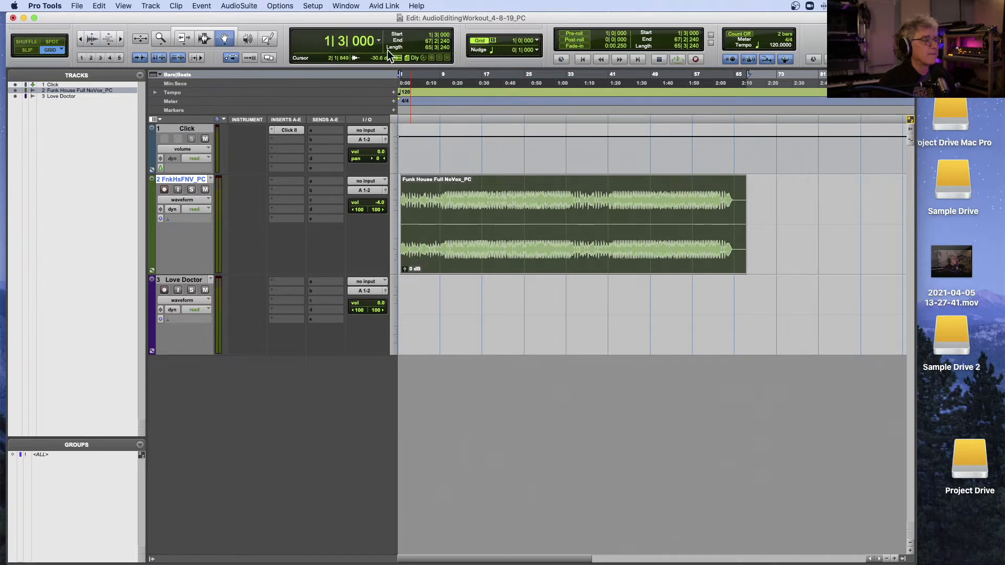
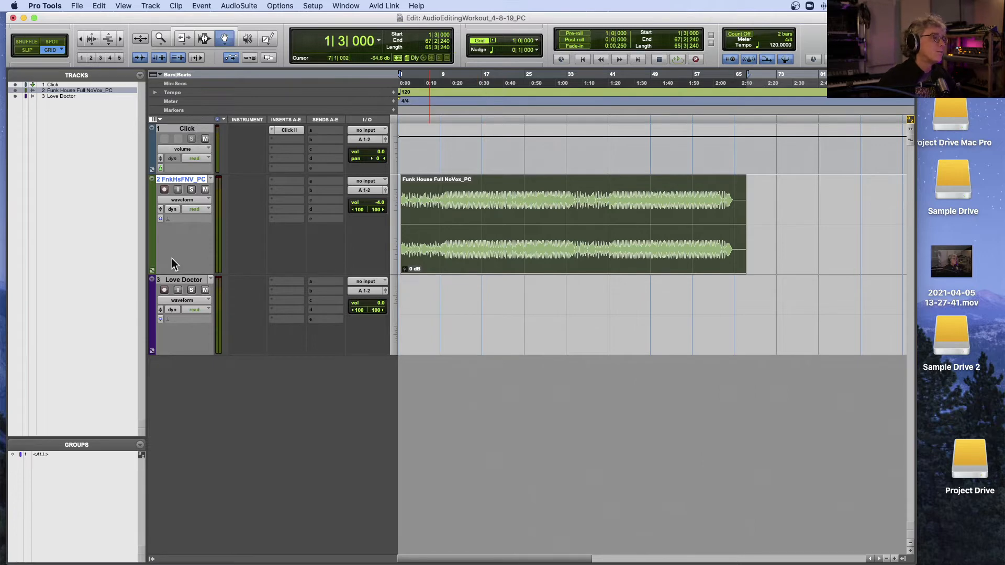
left_click_drag(177, 274, 180, 339)
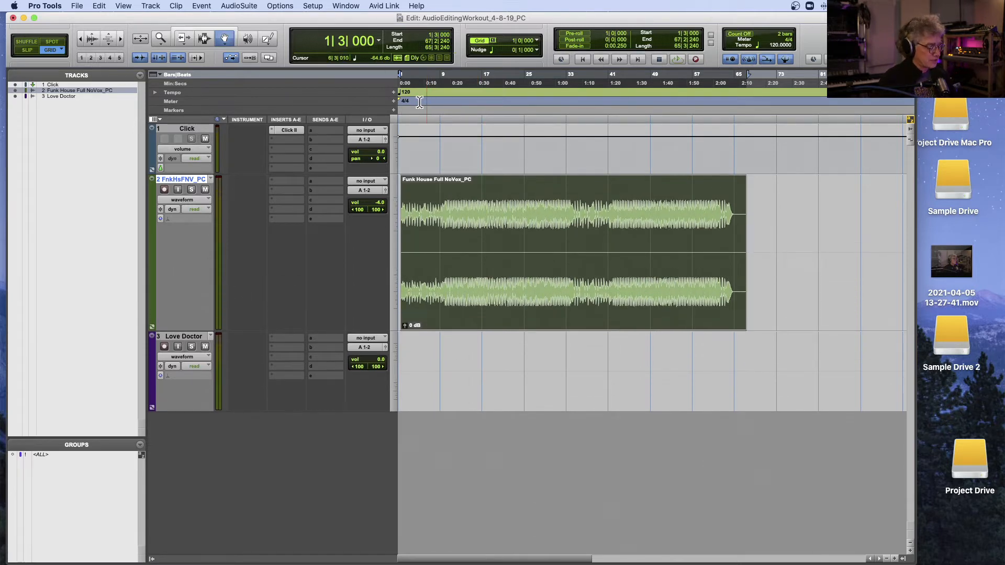
- Change the main counter's time format to Min:Secs with the end of the Funk House clip in view
key("super+bracketright")
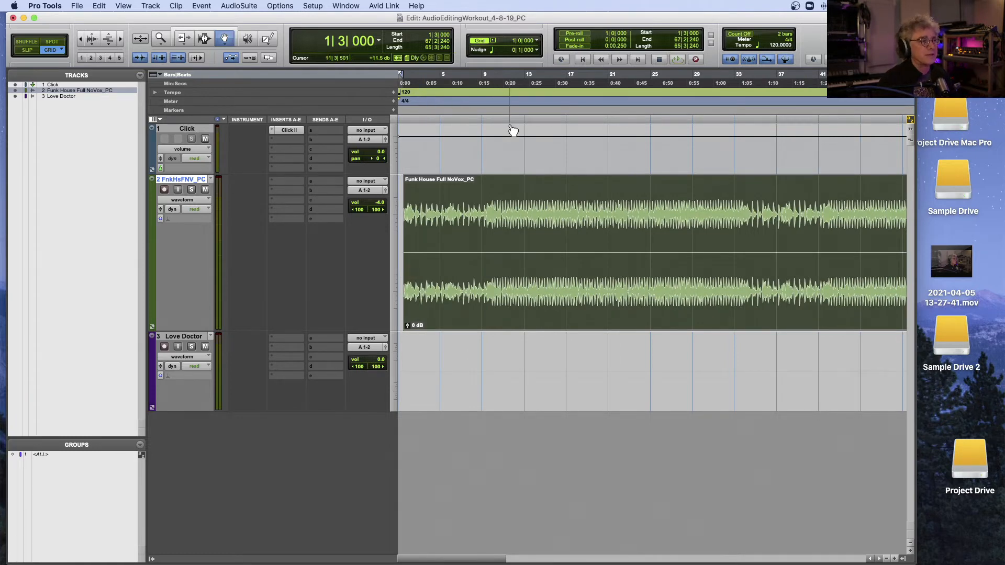
scroll(512, 130, "right", 10)
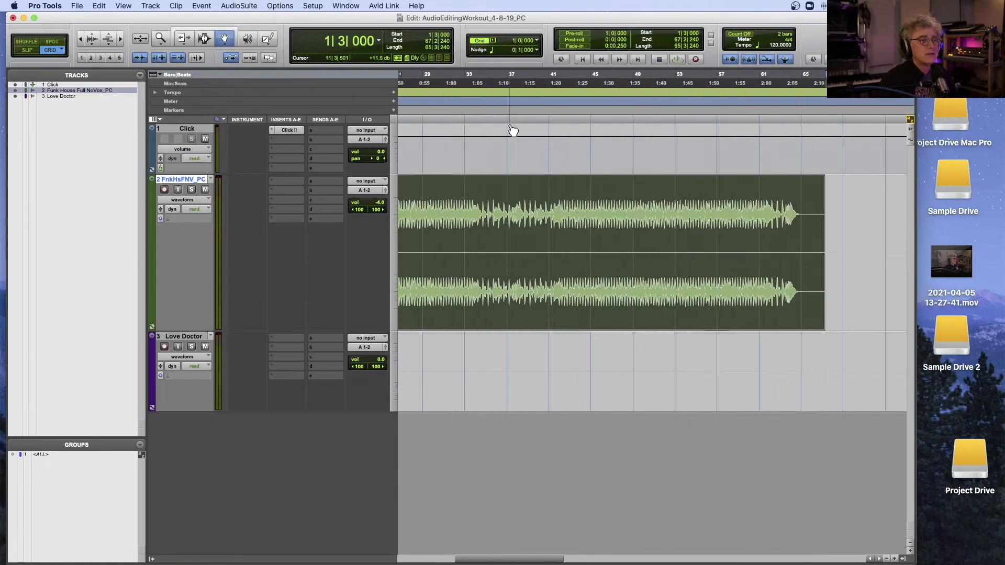
left_click(378, 41)
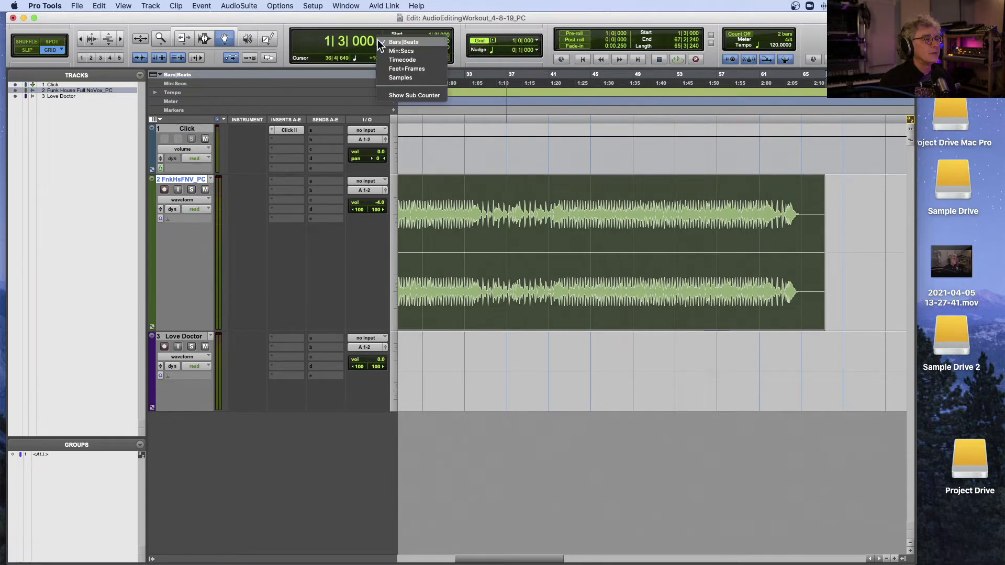
left_click(344, 46)
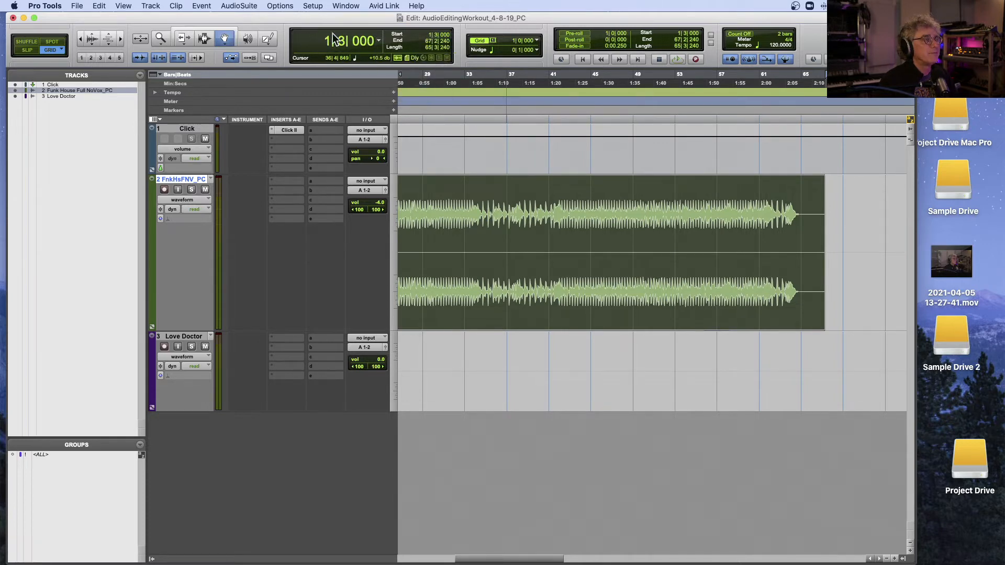
left_click(379, 40)
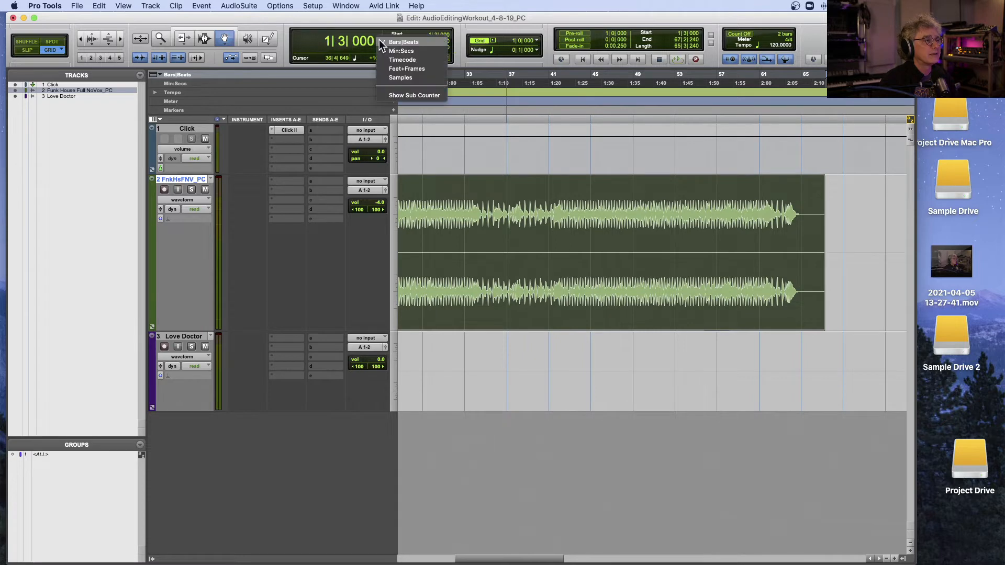
left_click(390, 51)
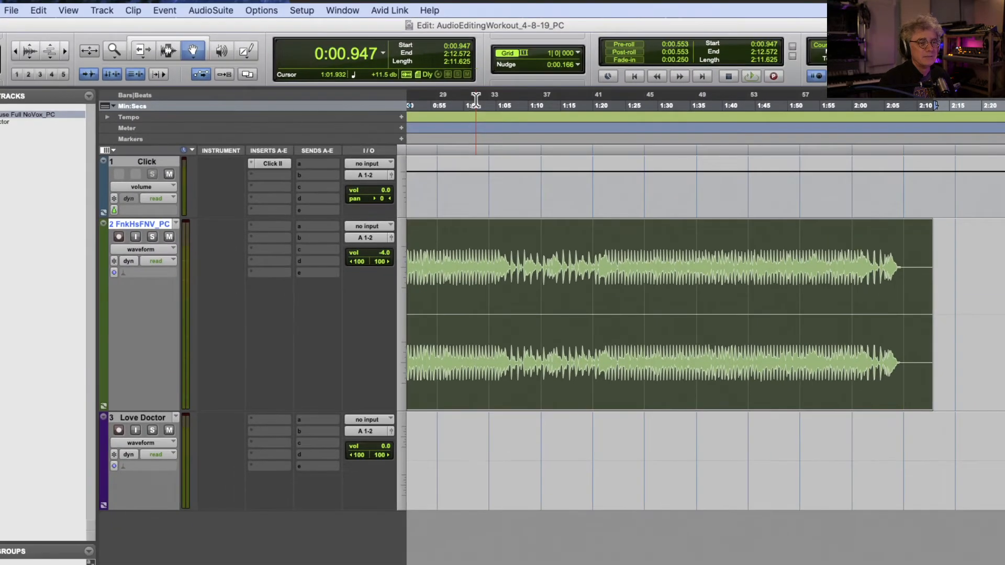
- Place the cursor with the Selector tool at 2:05.947 in the Funk House clip and play its ending
left_click(170, 48)
left_click(892, 267)
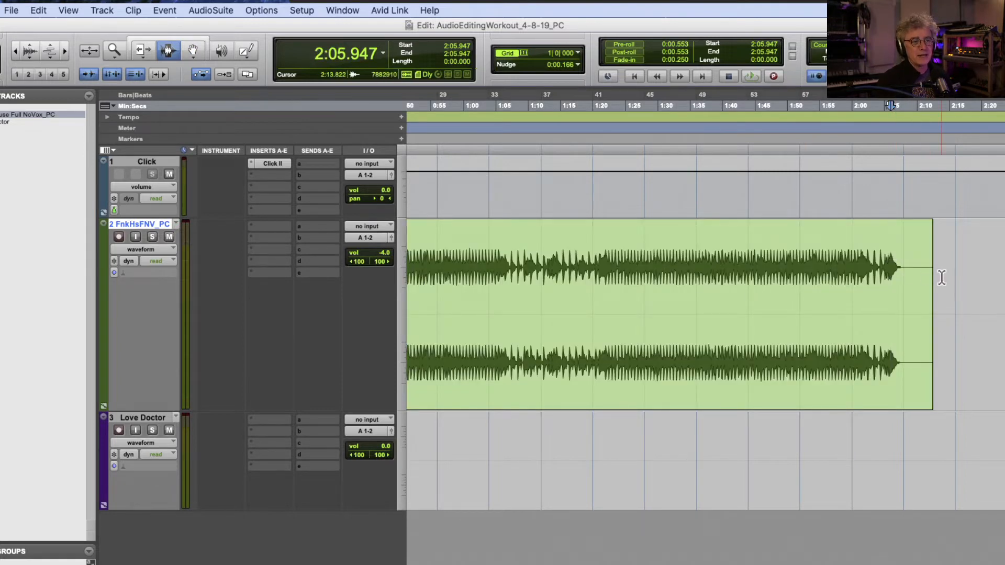
key("space")
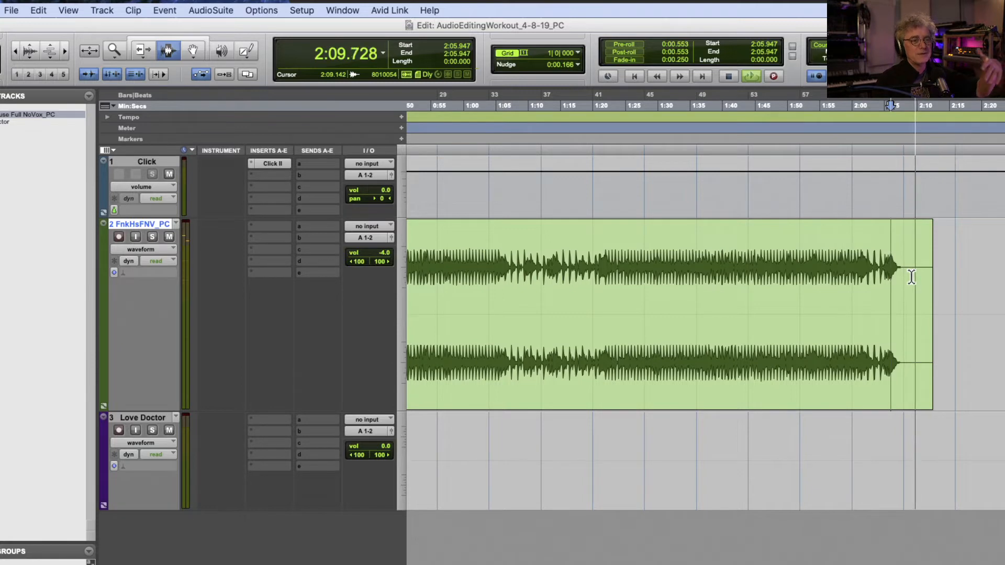
- Play the end of the Funk House clip, then delete its trailing silence from 2:09.947 onward
left_click(916, 274)
left_click(908, 274)
key("space")
left_click_drag(918, 277, 945, 276)
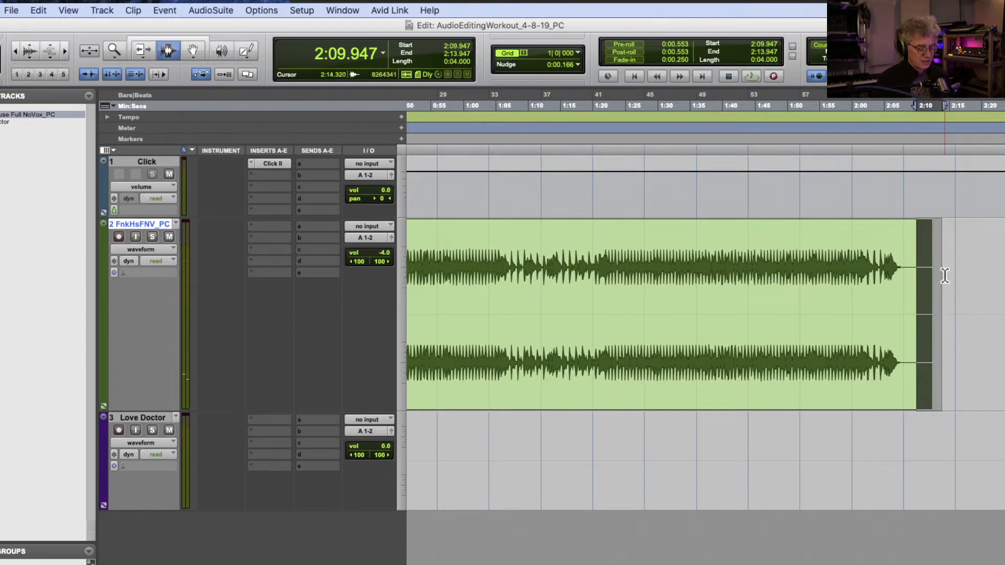
key("Delete")
- Select the whole Funk House clip and change the main counter's time format to Bars|Beats
double_click(824, 276)
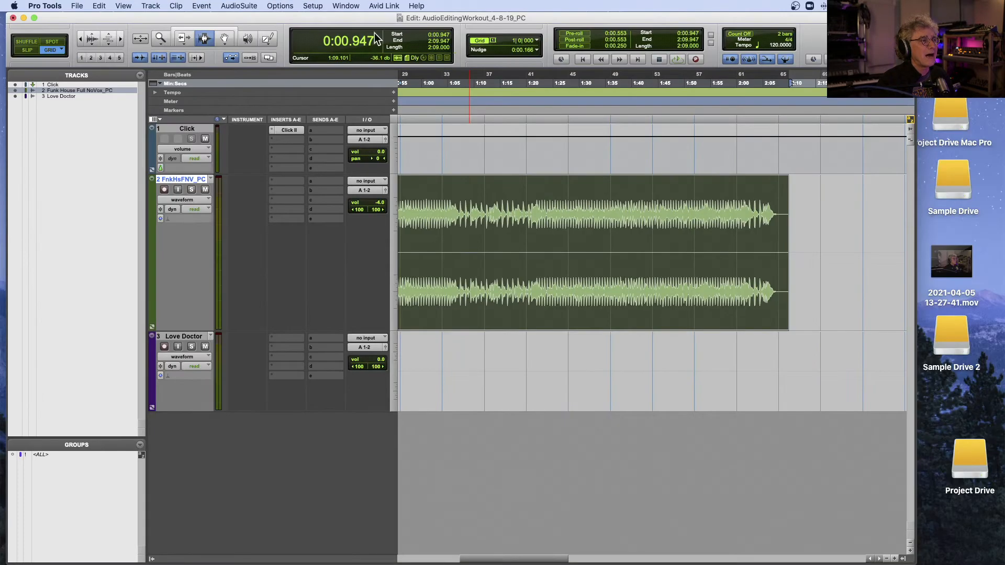
left_click(378, 40)
left_click(387, 34)
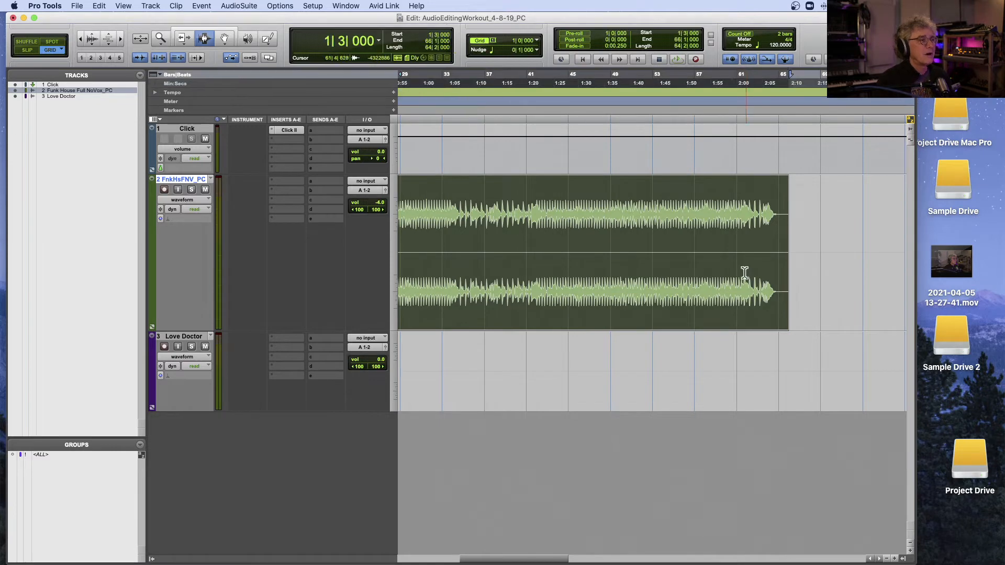
- Play the Funk House clip from its beginning at 1|3|000 and stop playback
scroll(618, 255, "left", 3)
key("r")
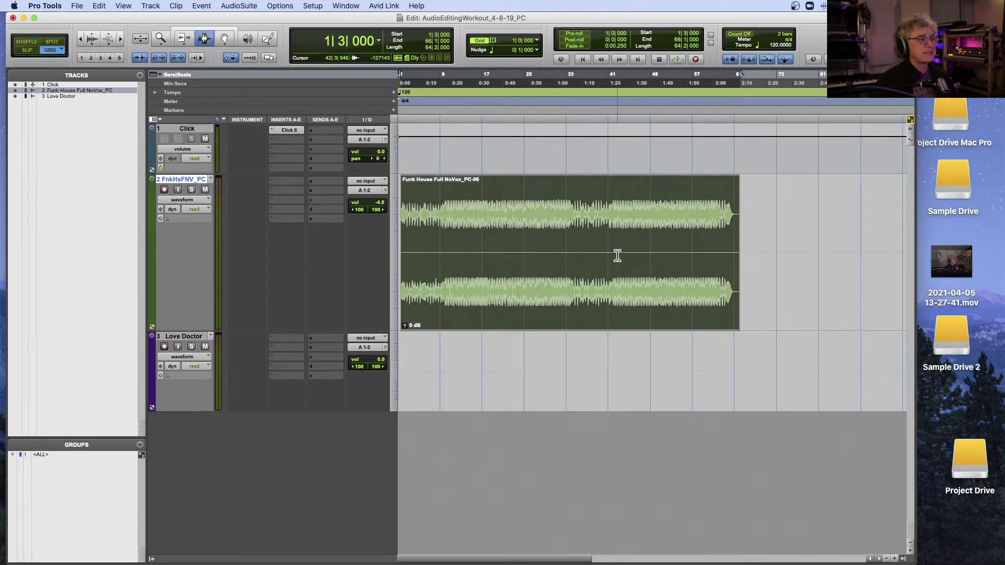
key("super+bracketright")
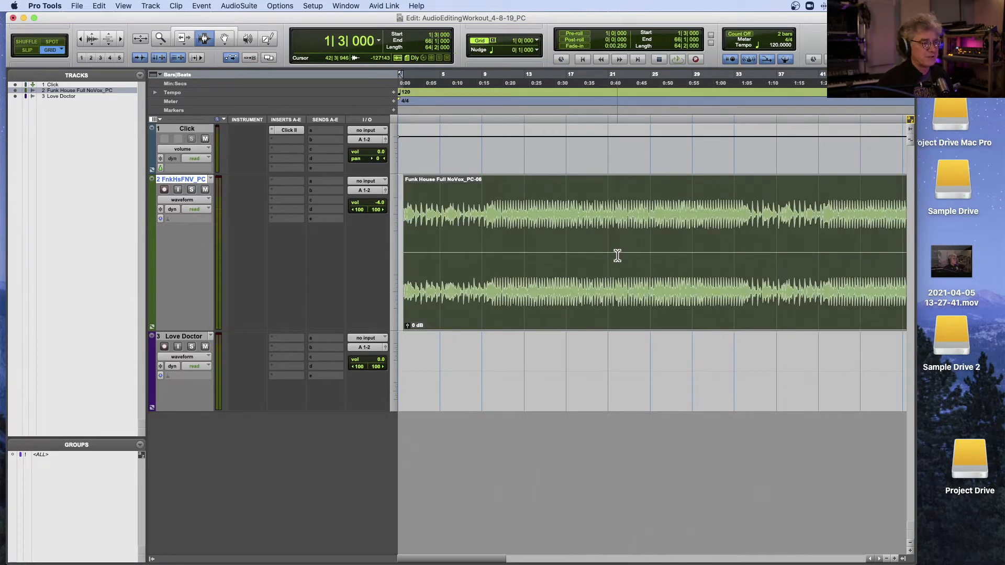
key("space")
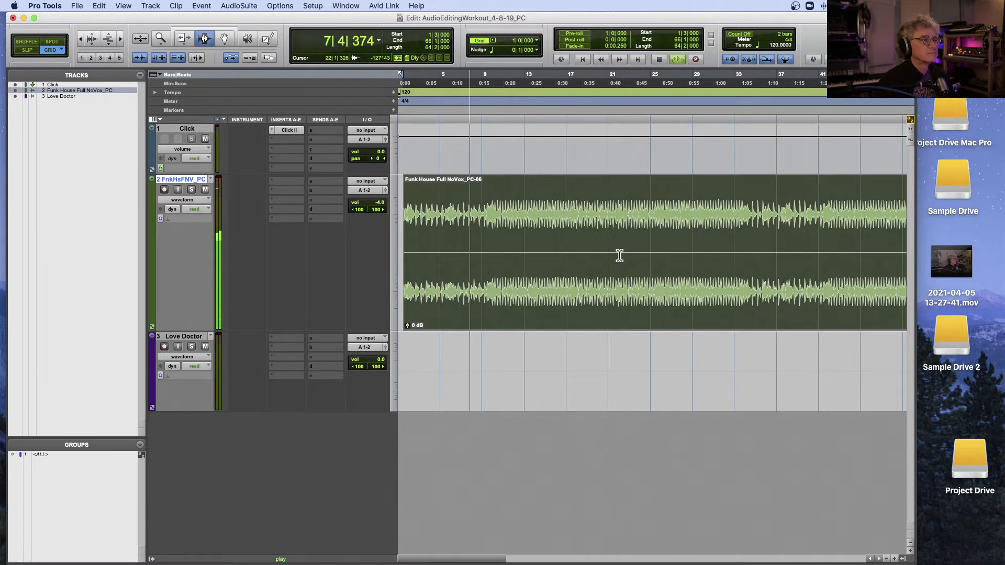
key("space")
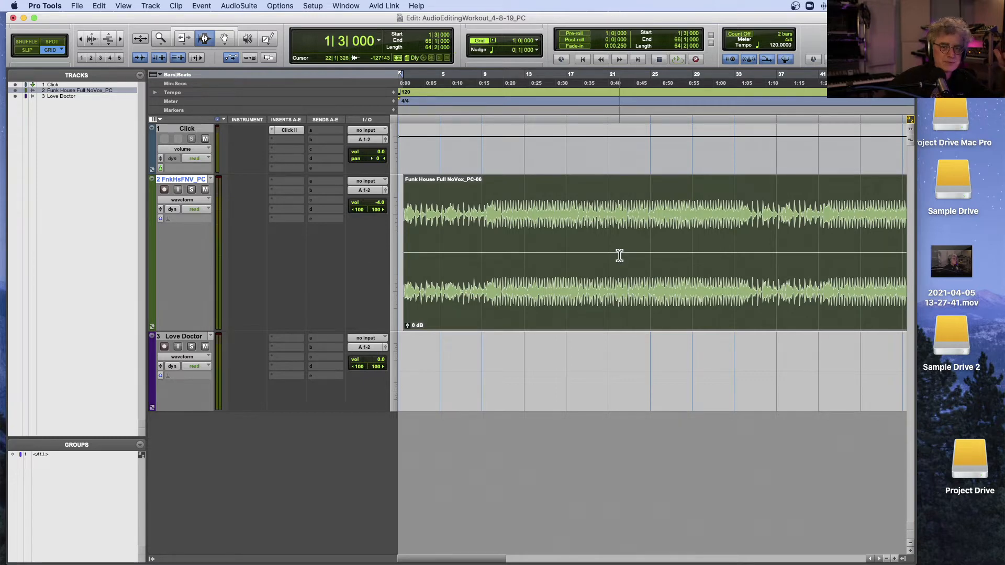
- Examine the opening bars of the Funk House waveform at closer range while playing the intro from the clip start, and stop playback
key("5")
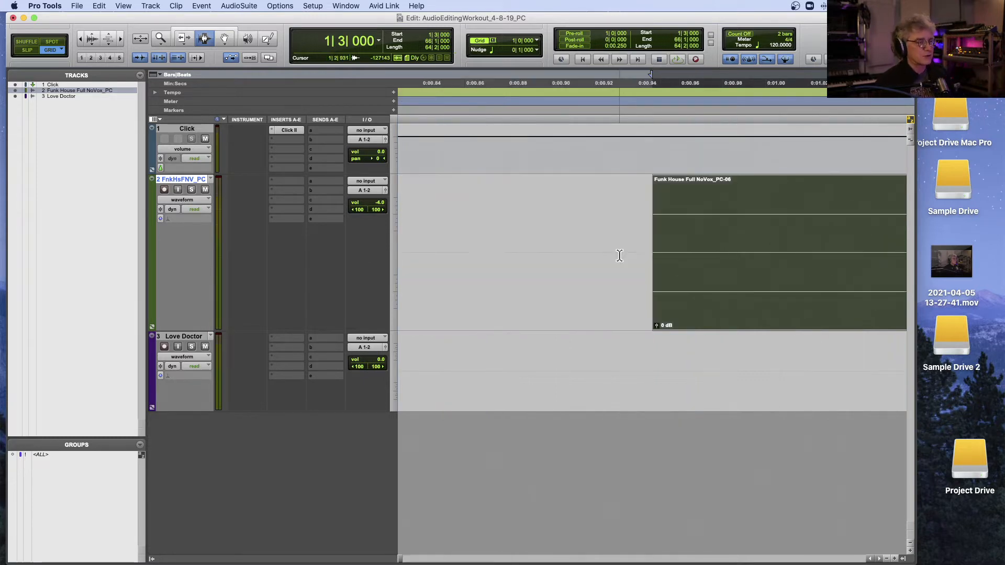
key("r")
key("r")
key("r")
key("r")
key("r")
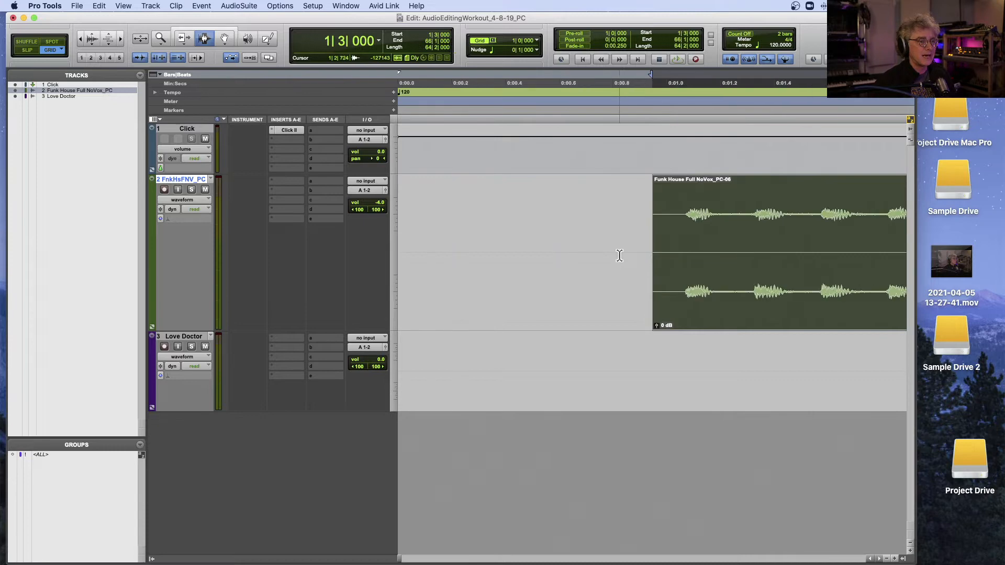
key("space")
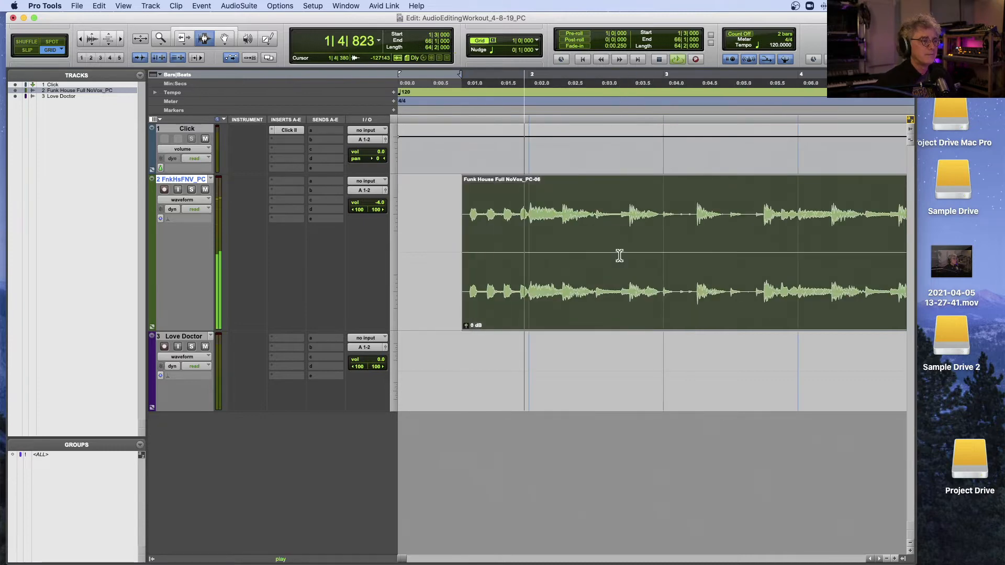
key("r")
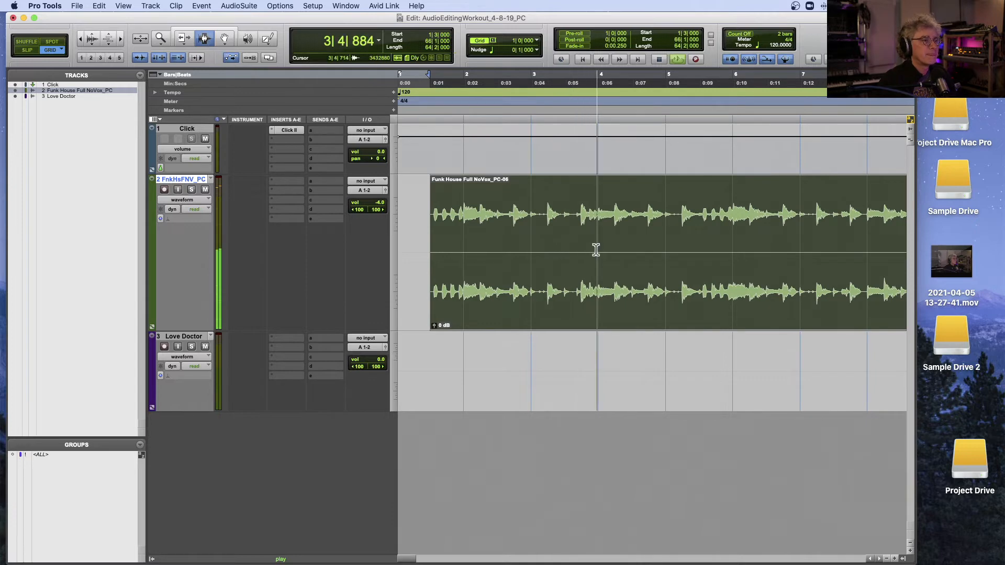
key("r")
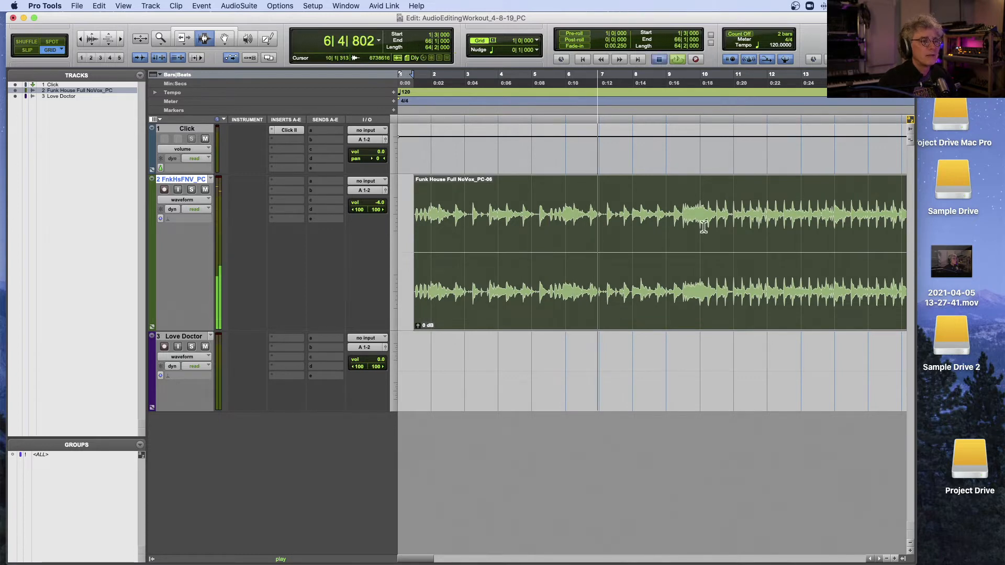
key("space")
- Audition the Funk House clip from bar 9, stop playback, and place the cursor at bar 8
left_click(663, 222)
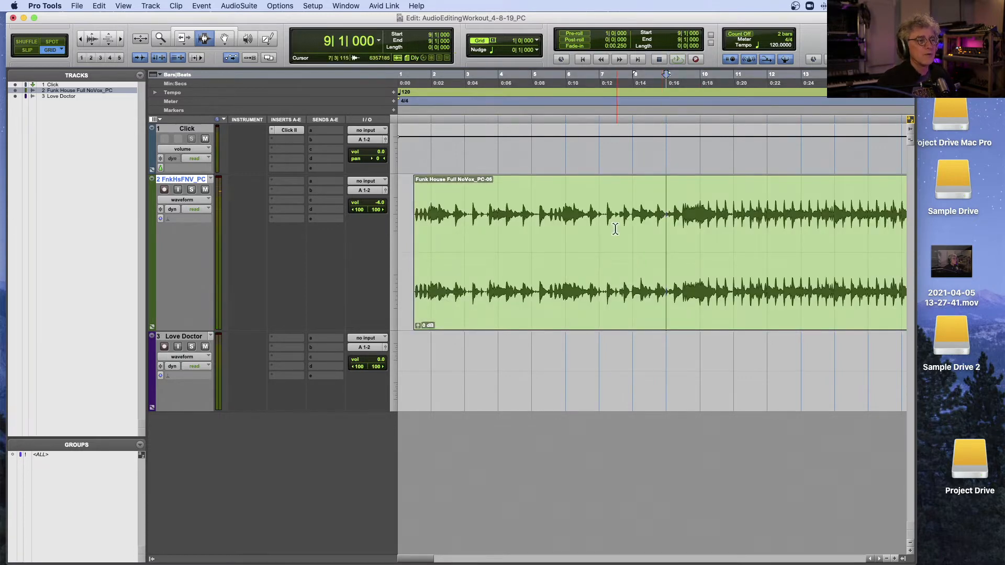
key("space")
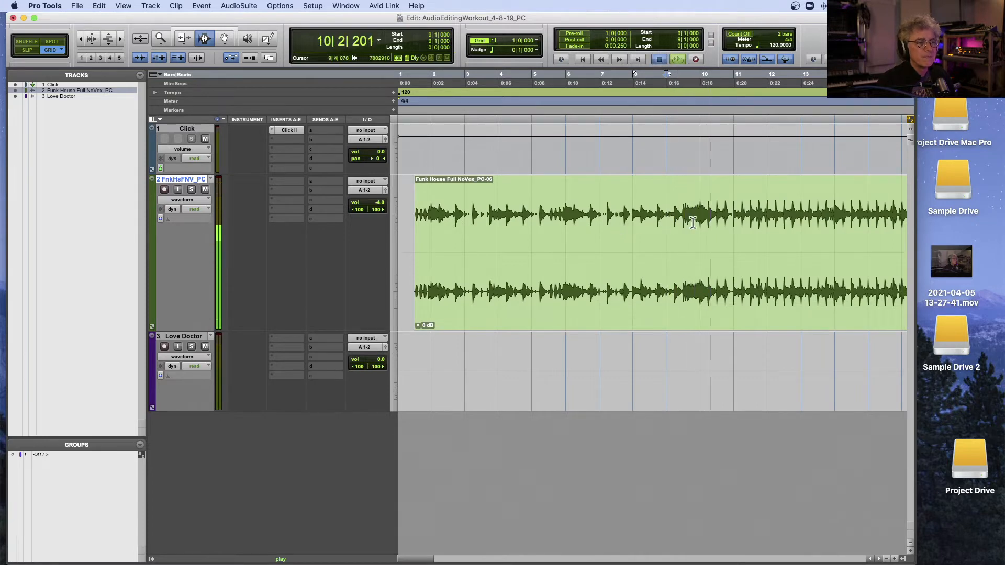
key("space")
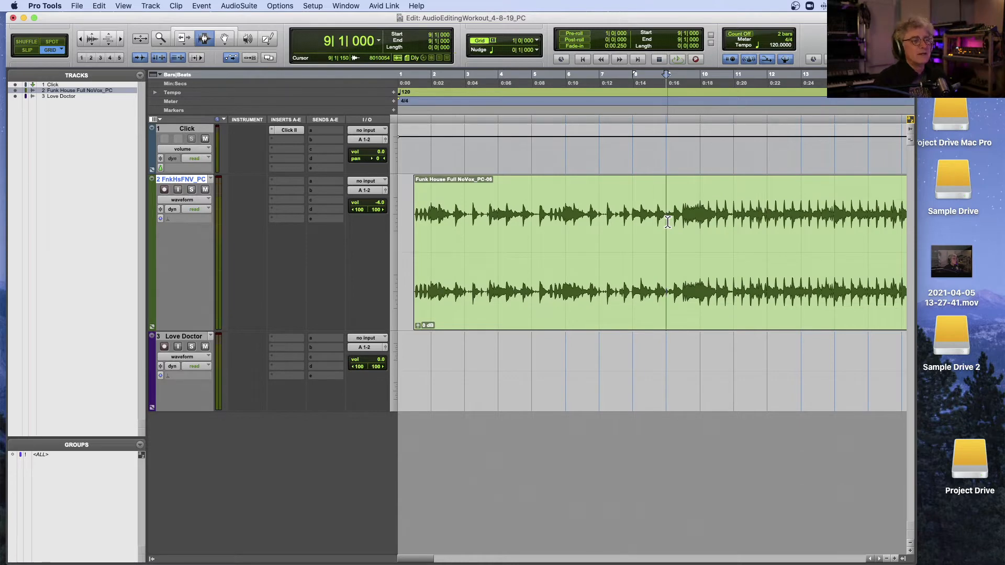
left_click(636, 230)
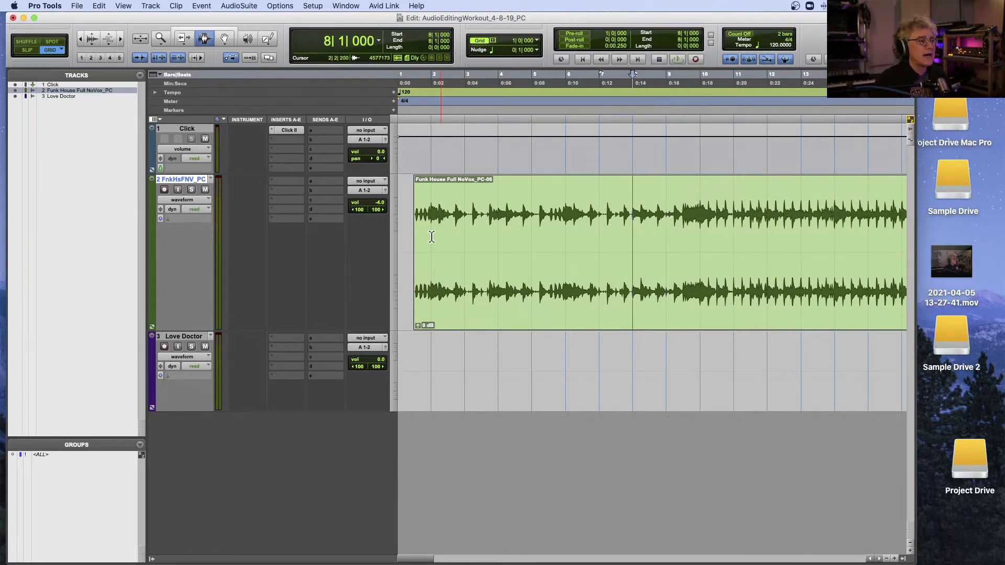
- Audition the Funk House pickup from the session start, then play briefly from the downbeat at bar 2
left_click(415, 237)
left_click(400, 237)
key("space")
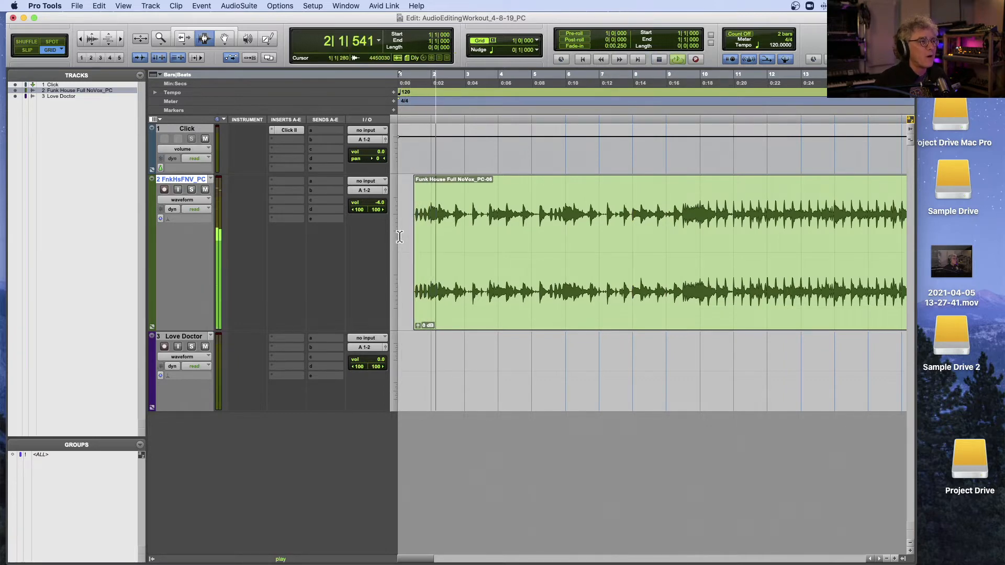
key("space")
left_click(430, 229)
key("space")
key("space")
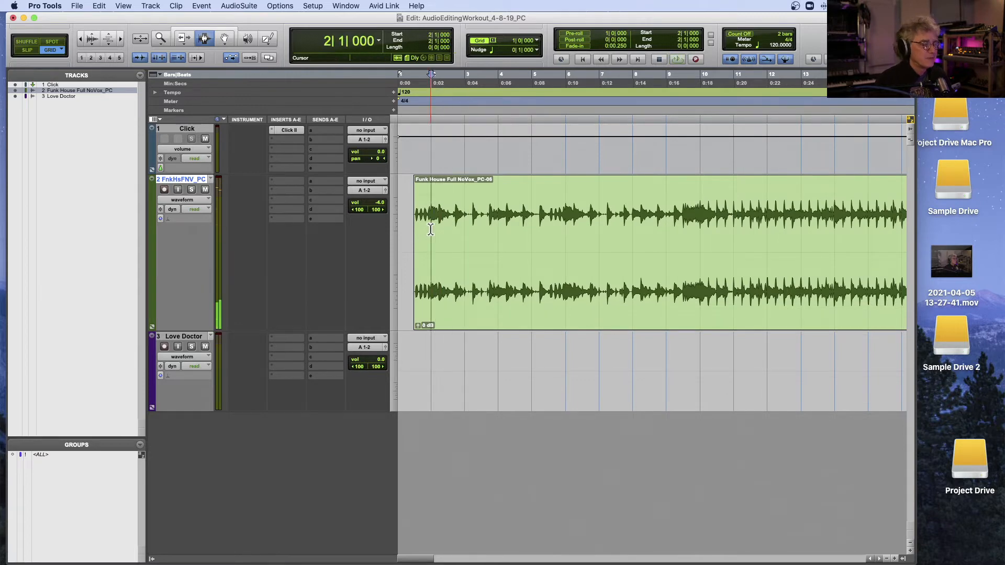
- Check the bar 2 downbeat of the Funk House clip up close by playing it, then return the cursor to bar 1
key("super+bracketright")
key("t")
key("space")
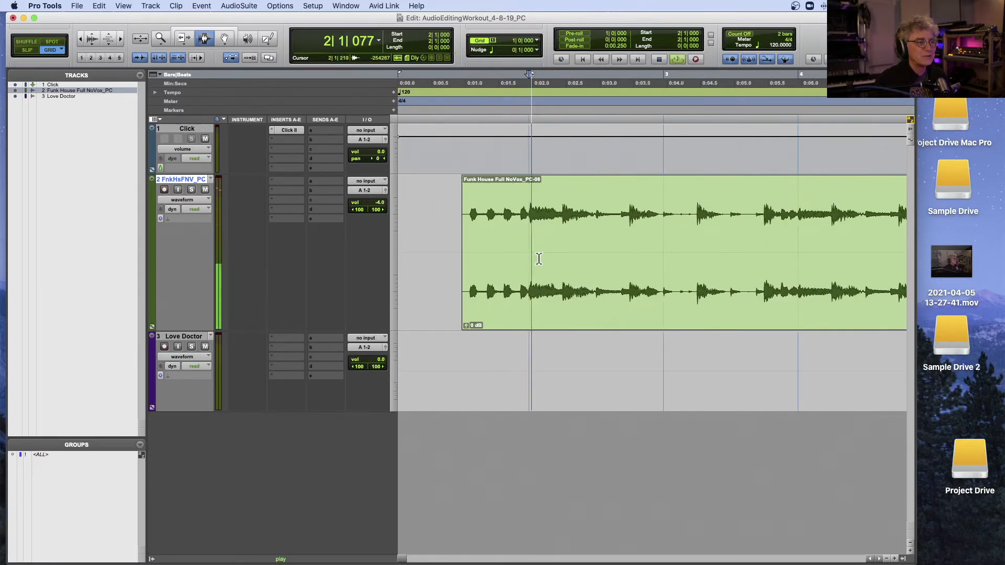
key("space")
left_click(453, 246)
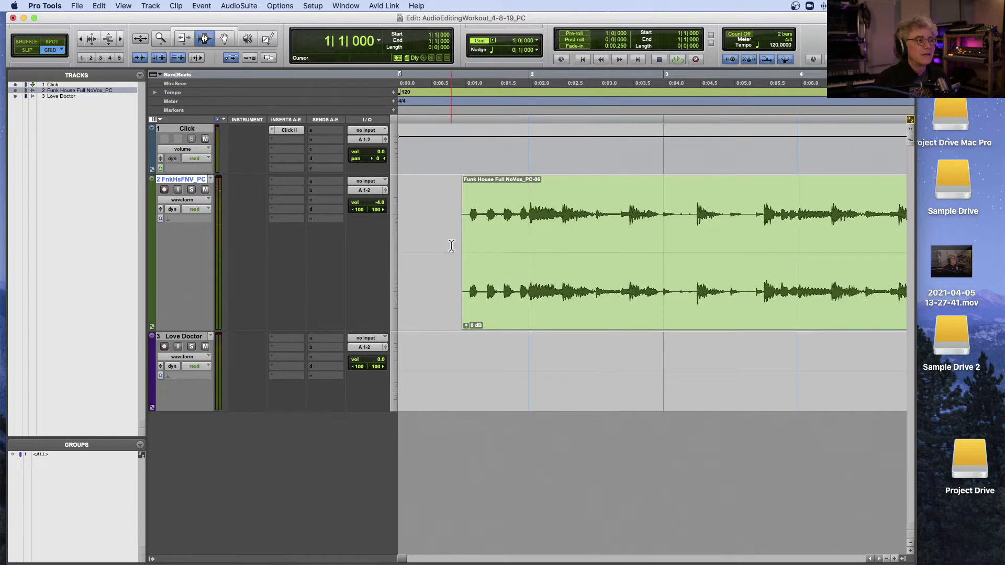
key("r")
key("r")
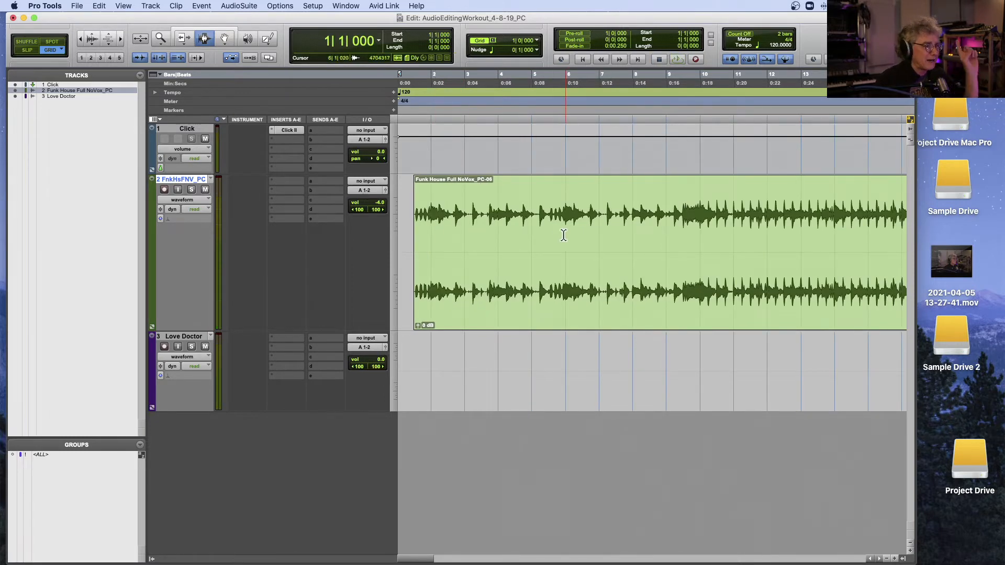
- Select from bar 7 to bar 9 of the intro, then place the cursor at bar 9 and play from there
left_click(664, 223)
left_click_drag(665, 230, 599, 208)
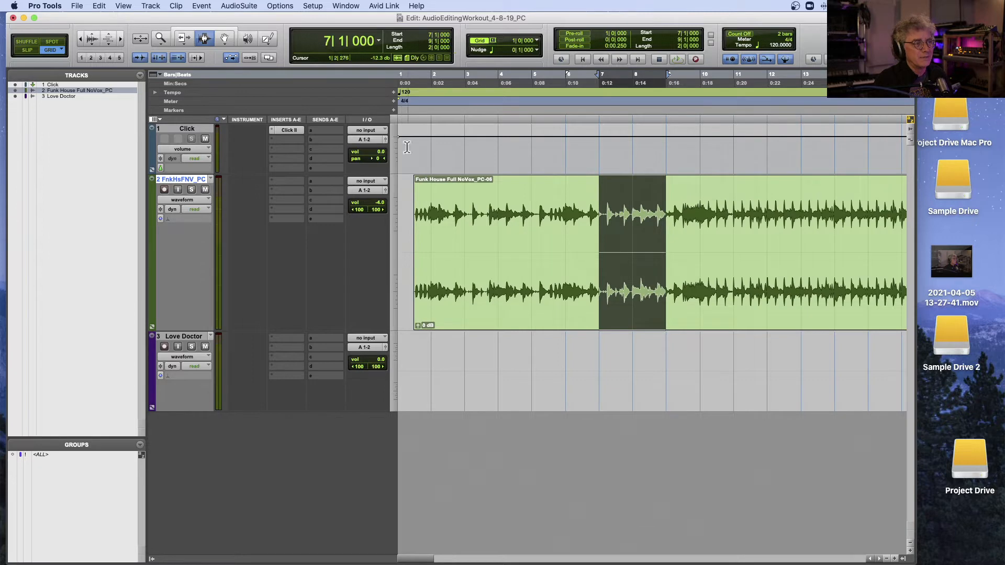
left_click(662, 226)
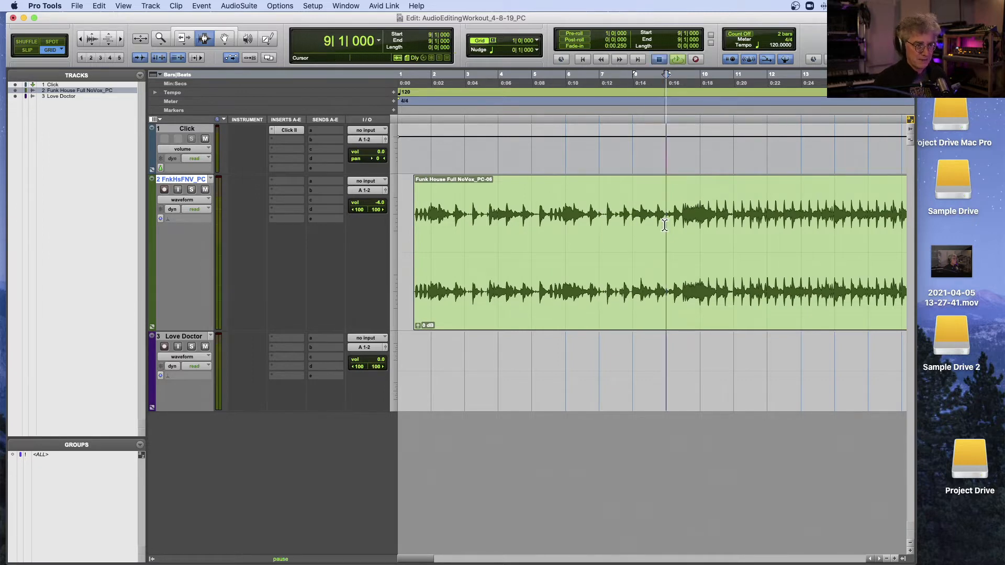
key("space")
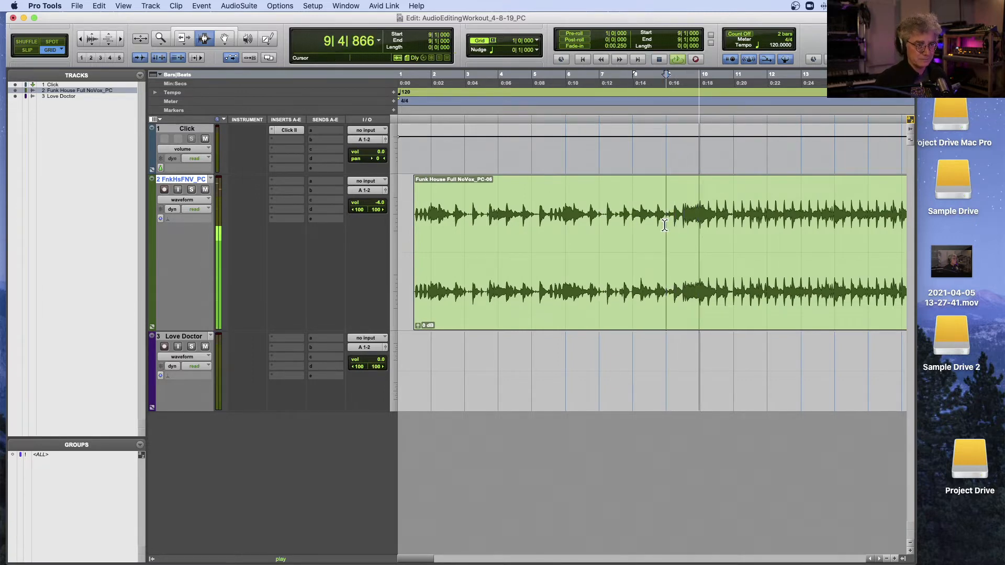
key("space")
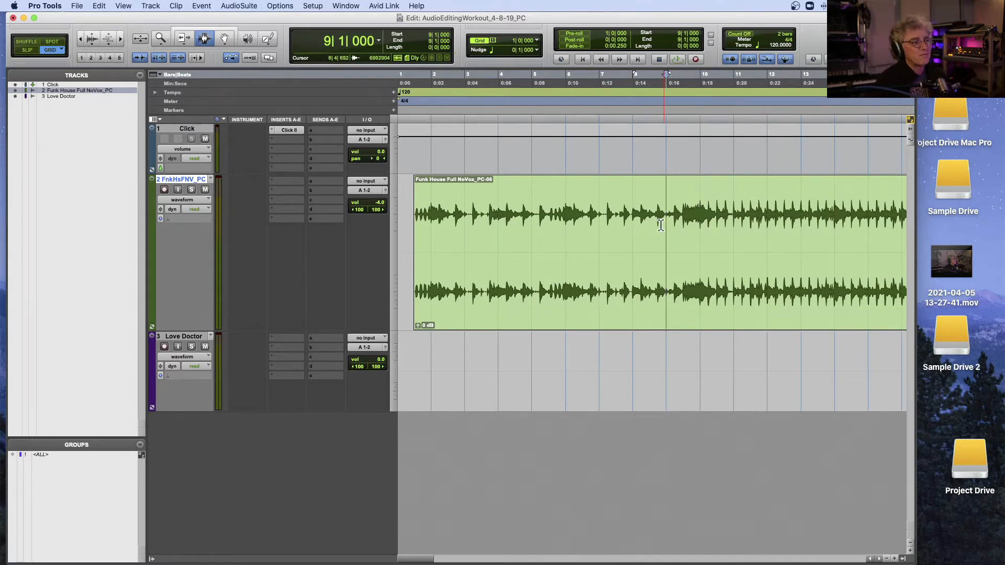
- Select and play the two bars from bar 8 to bar 10, then select from bar 2 to bar 4 for comparison
left_click_drag(633, 225, 694, 226)
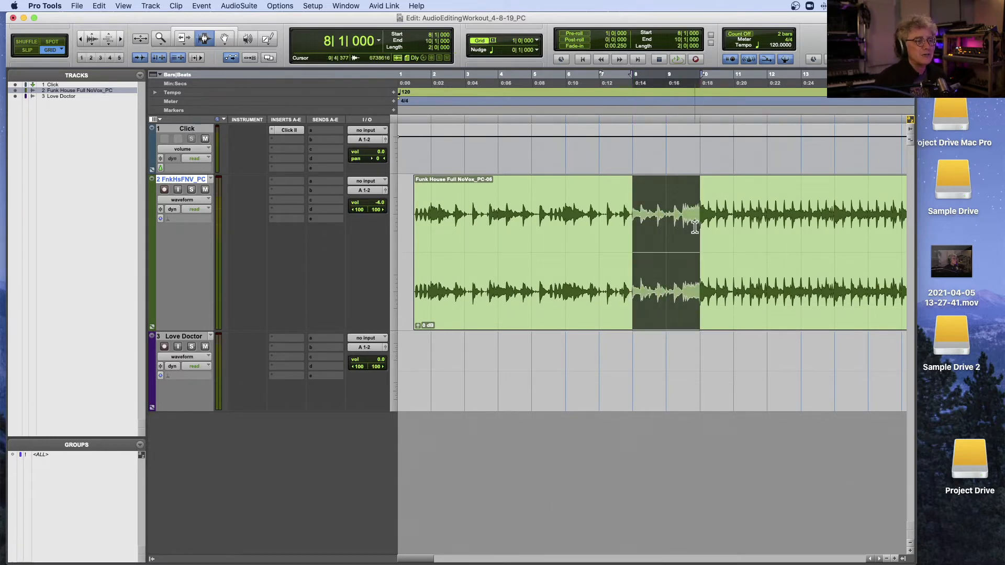
key("space")
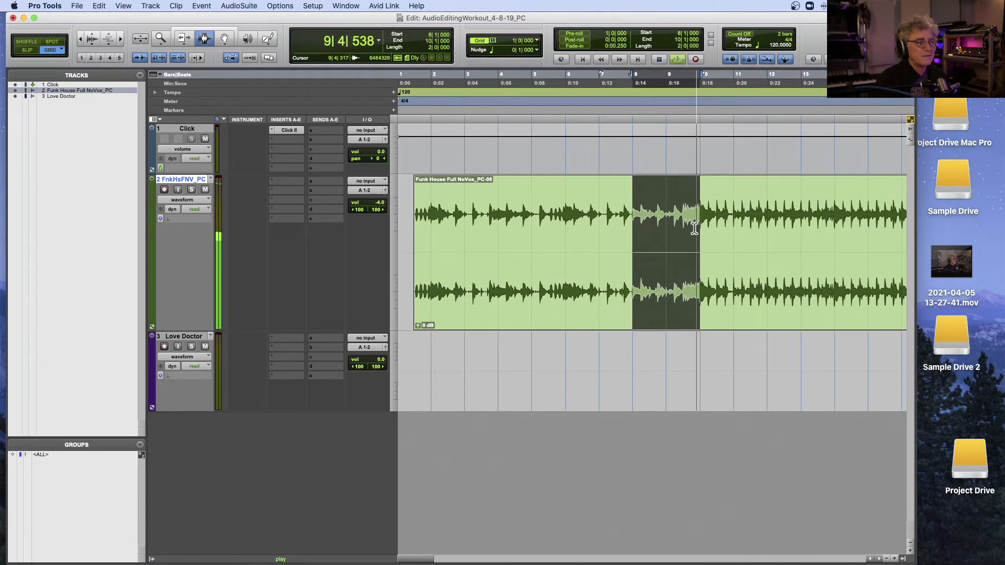
left_click_drag(423, 221, 489, 220)
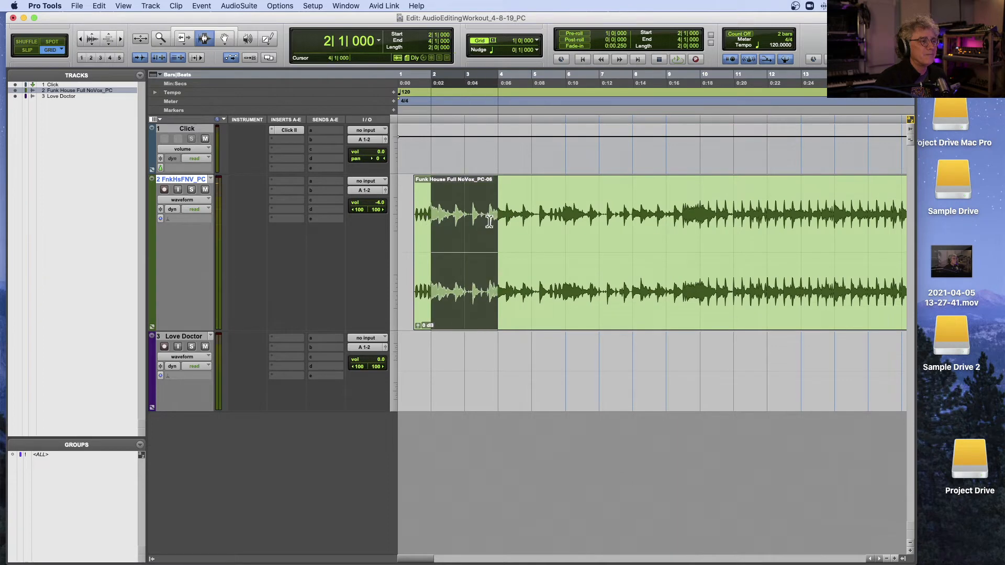
- Select the Funk House intro from bar 4 to bar 8 and delete it in Shuffle mode to close the gap
left_click(498, 235)
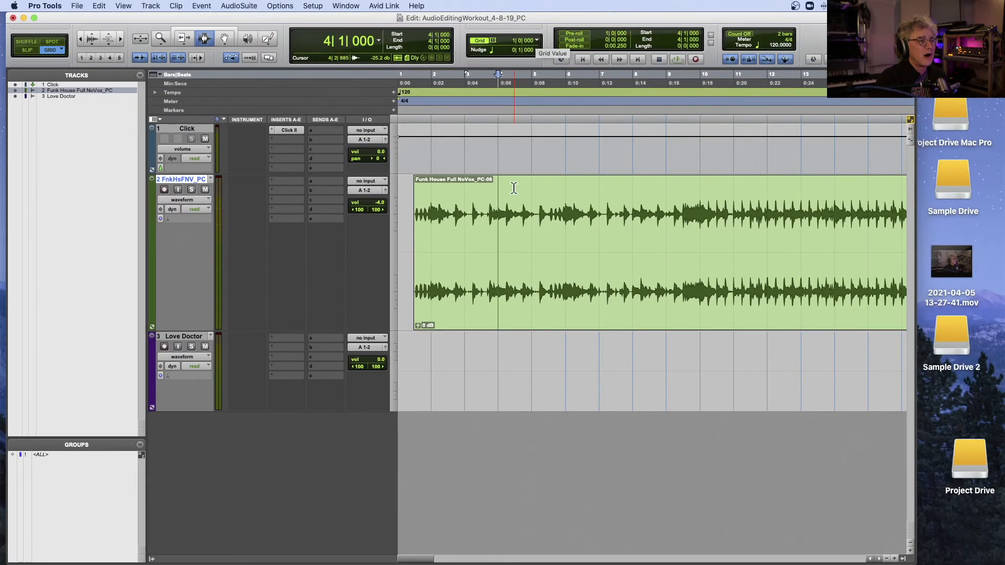
left_click_drag(500, 213, 628, 219)
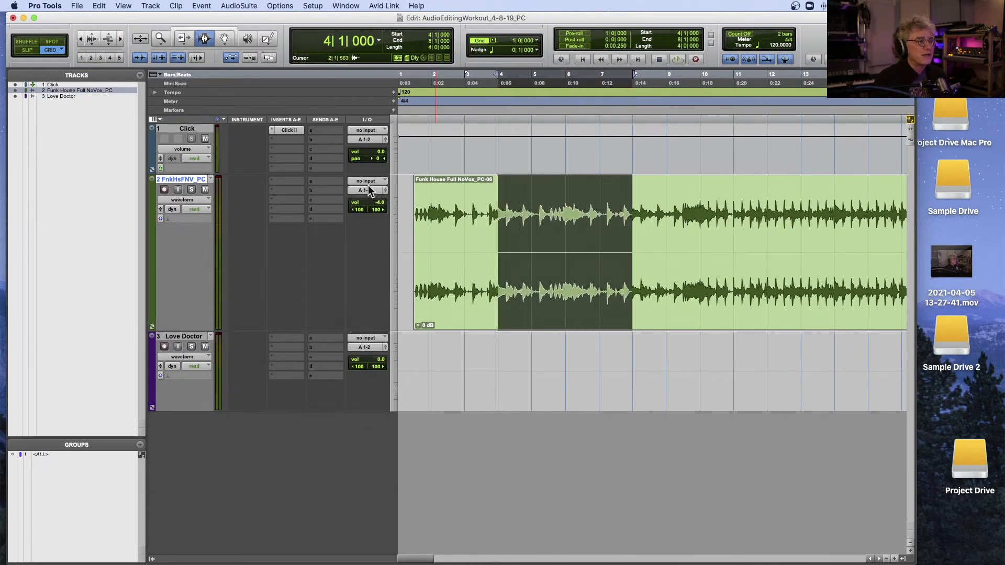
left_click(23, 42)
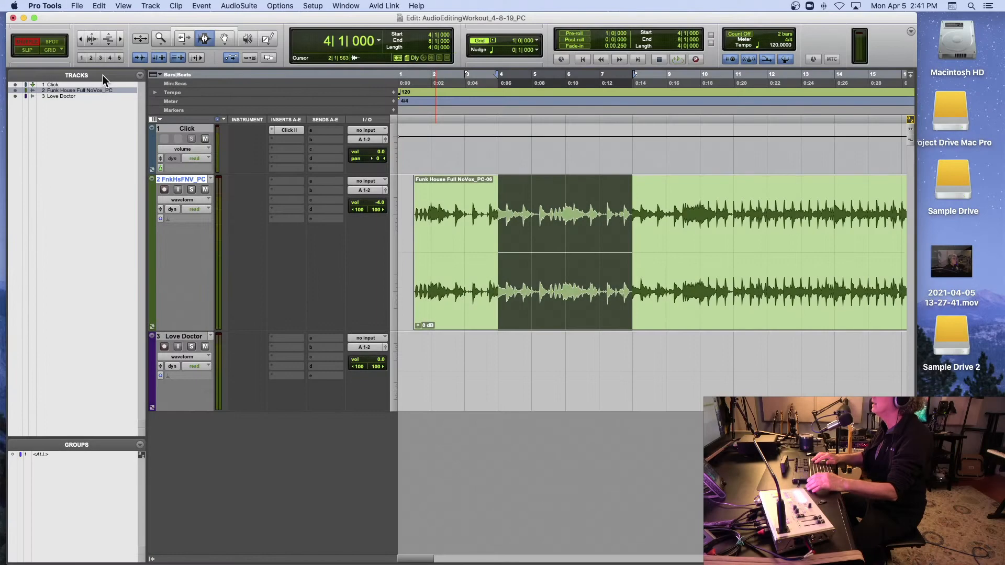
key("Delete")
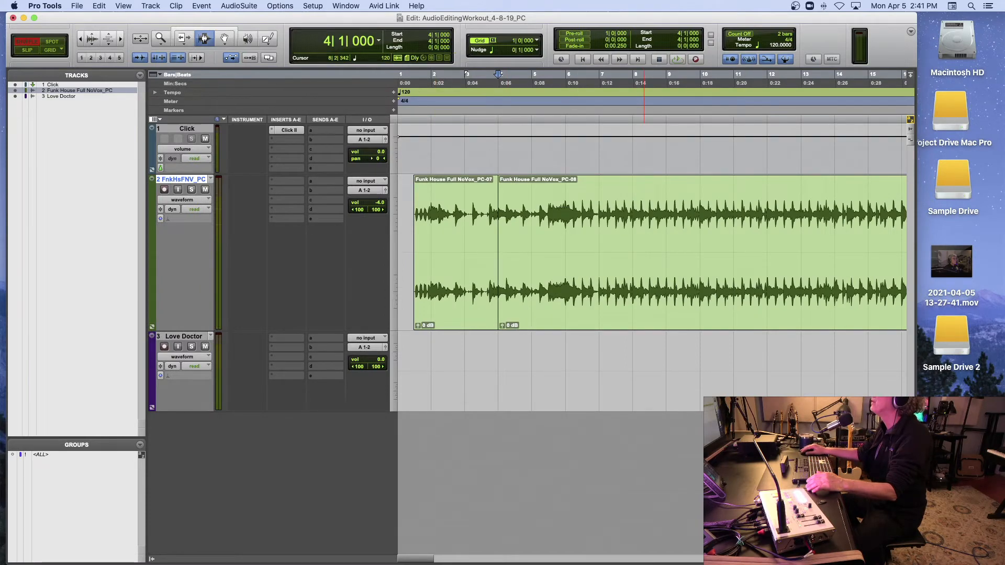
- Audition the shortened intro from 1|4|268 across the edit at bar 4, then play the song from 5|4|801
left_click(425, 181)
key("space")
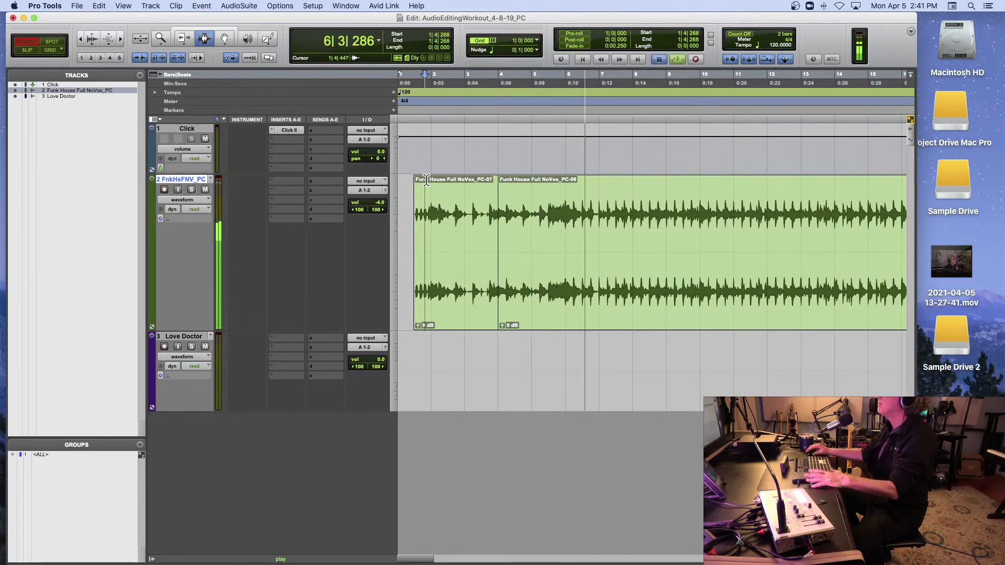
key("space")
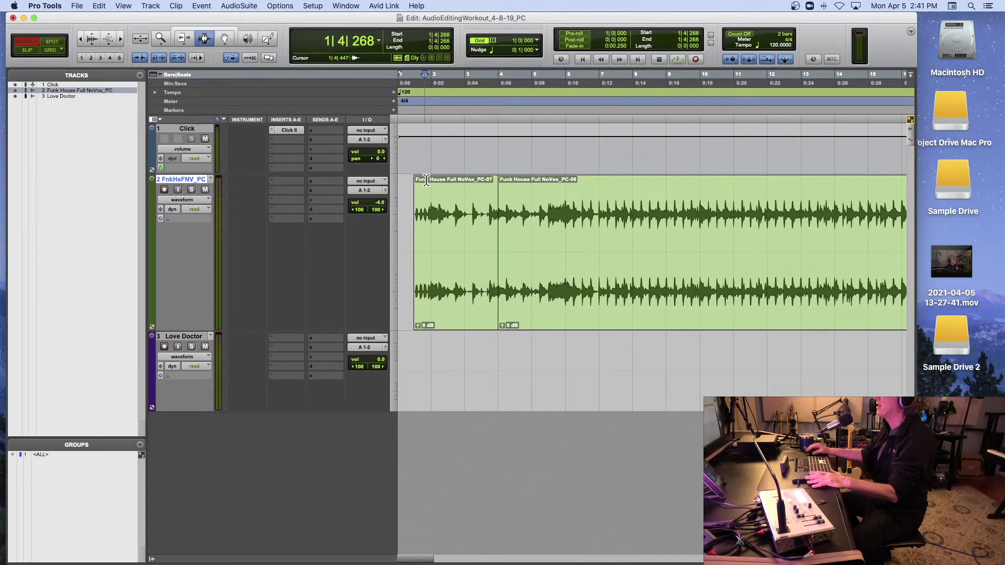
left_click(564, 191)
key("space")
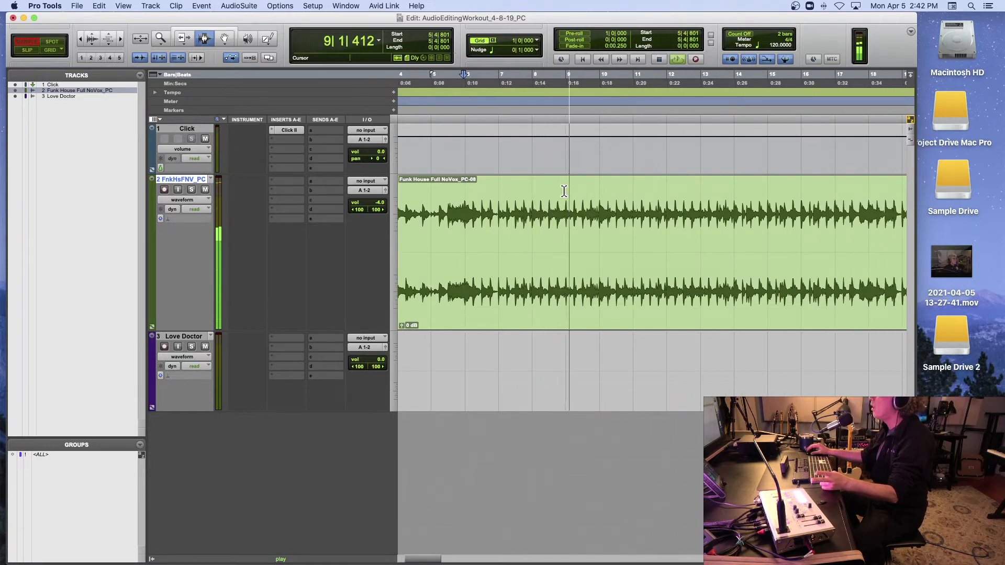
- Stop playback, place the cursor at 6|1|020 in the Funk House track and play the song from there
key("space")
left_click(575, 195)
scroll(528, 196, "left", 2)
scroll(527, 196, "right", 1)
left_click(436, 195)
key("space")
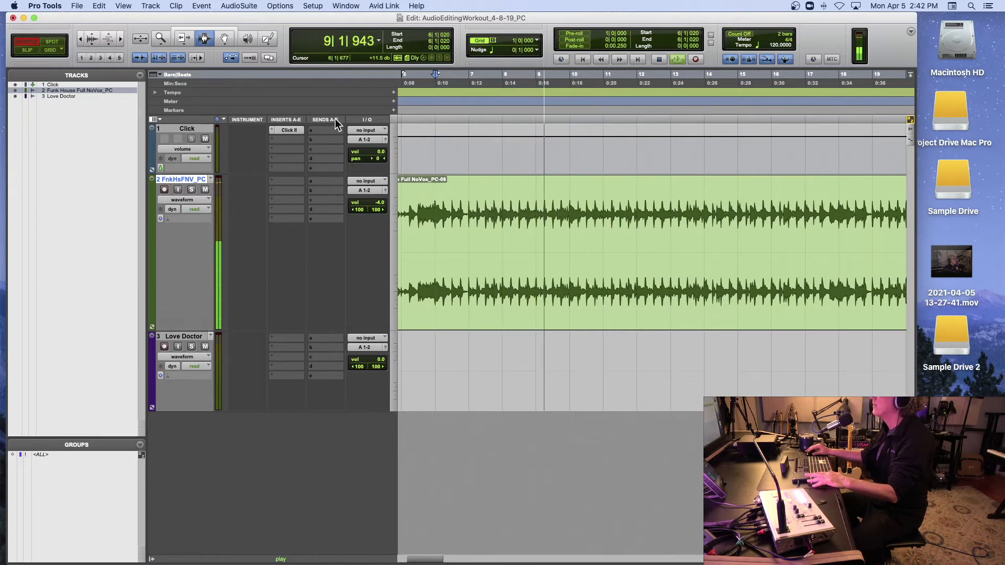
key("space")
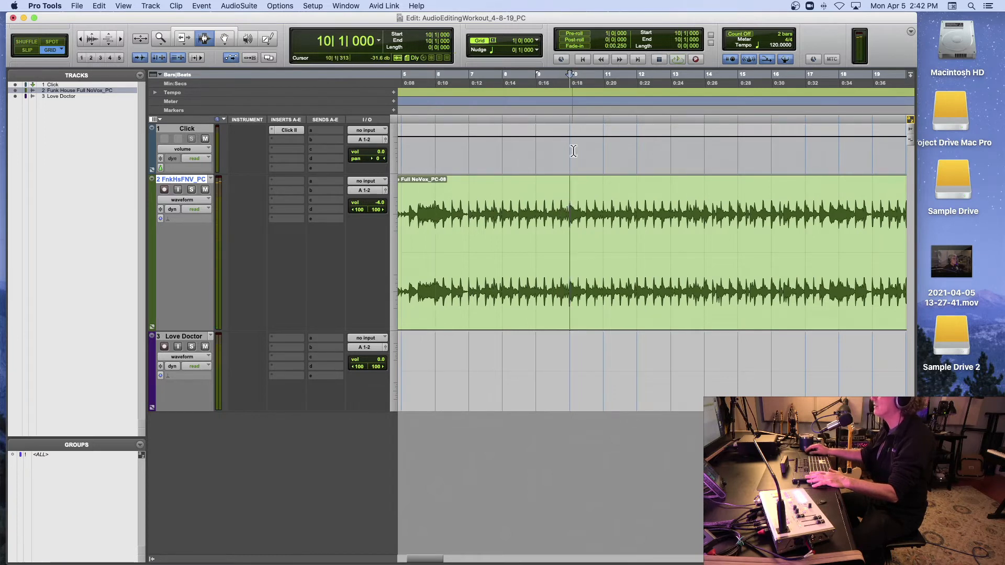
- In Grid mode, add a bar/beat marker at bar 10 with the default name and play from that point
key("KP_Enter")
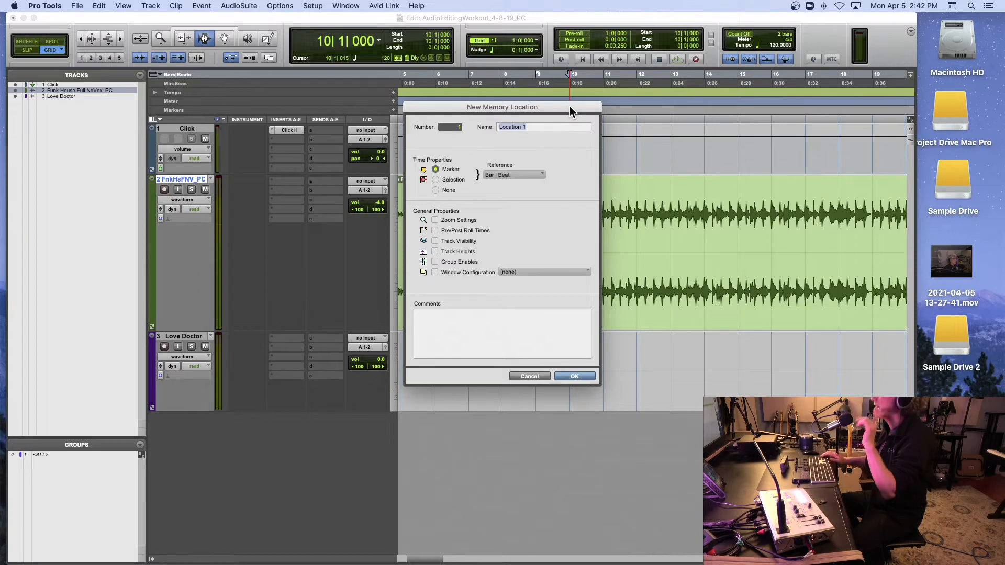
key("Return")
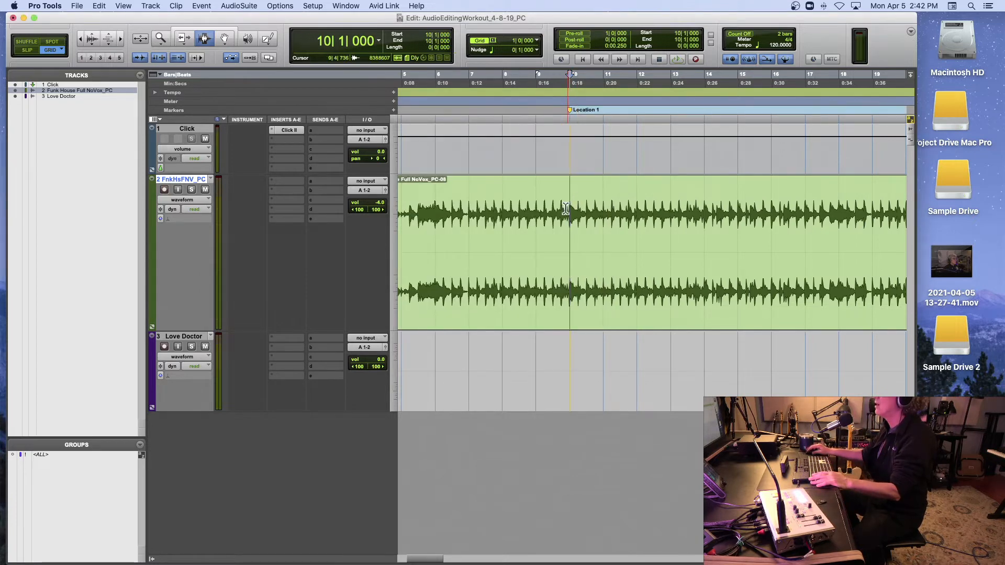
key("space")
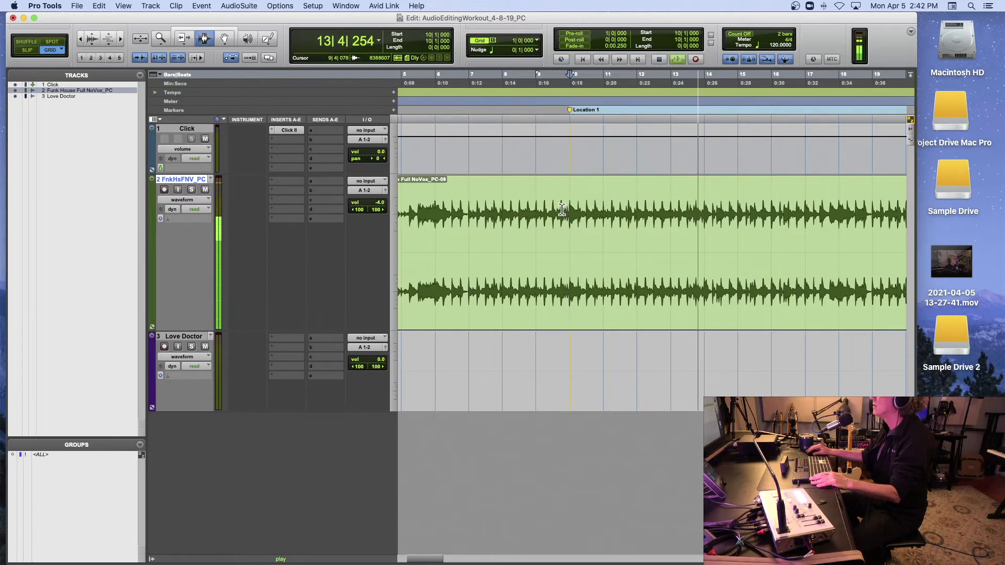
key("space")
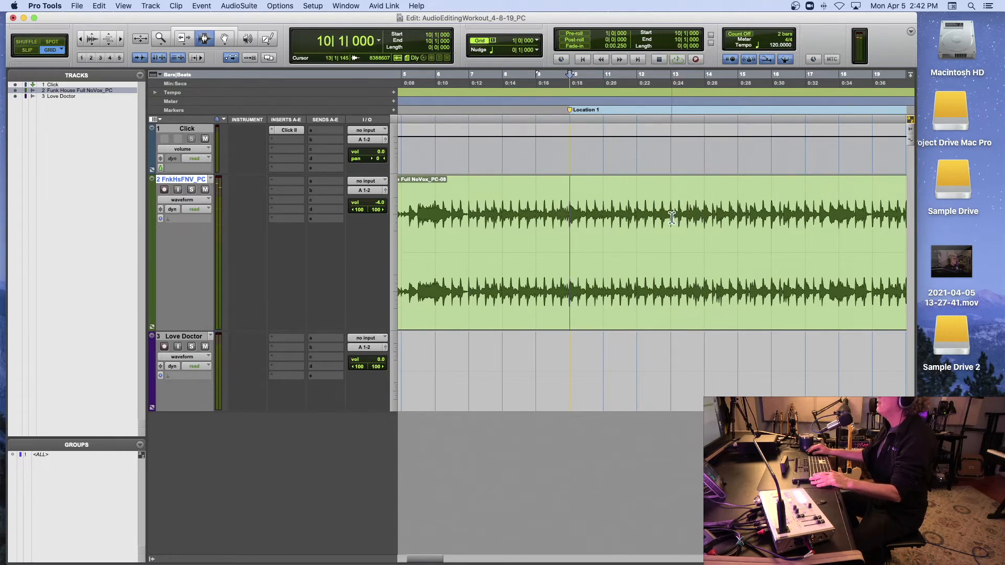
- Place the cursor at bar 13 and audition the Funk House downbeat there twice
key("space")
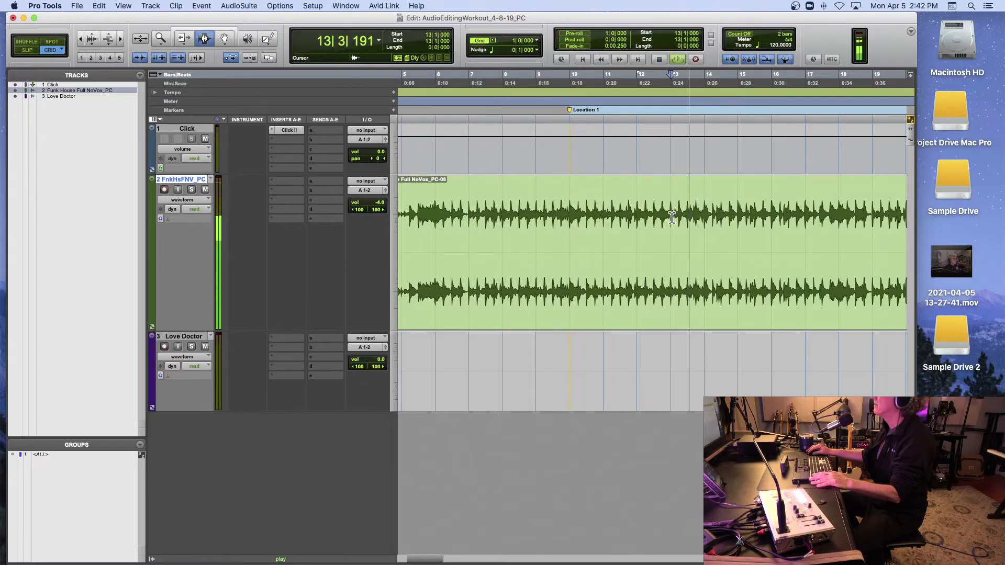
key("space")
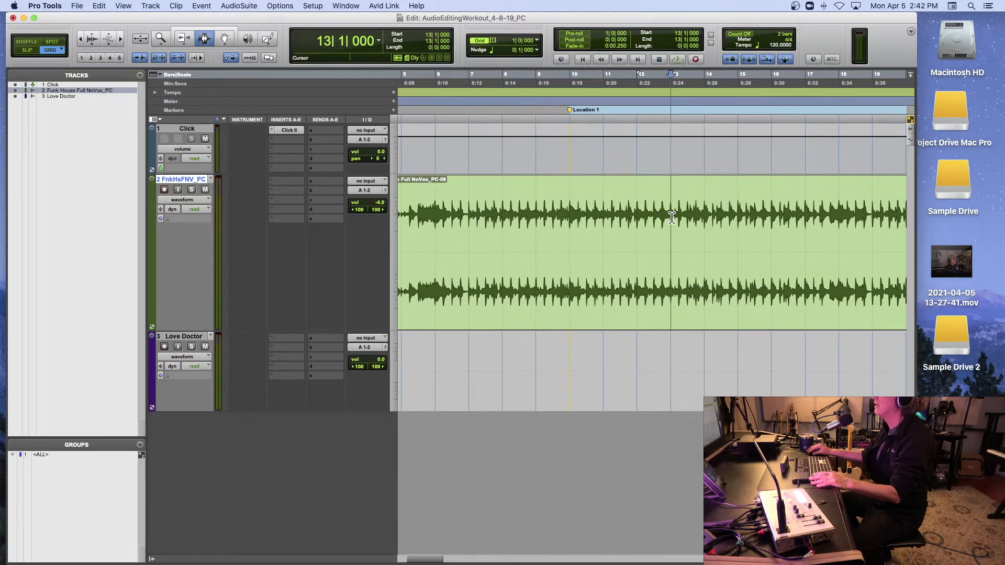
key("space")
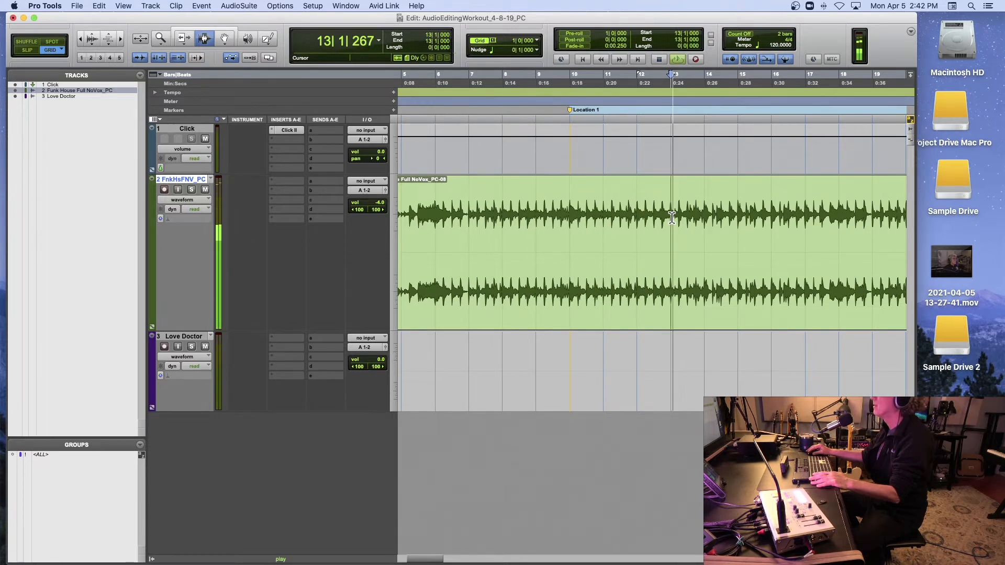
key("space")
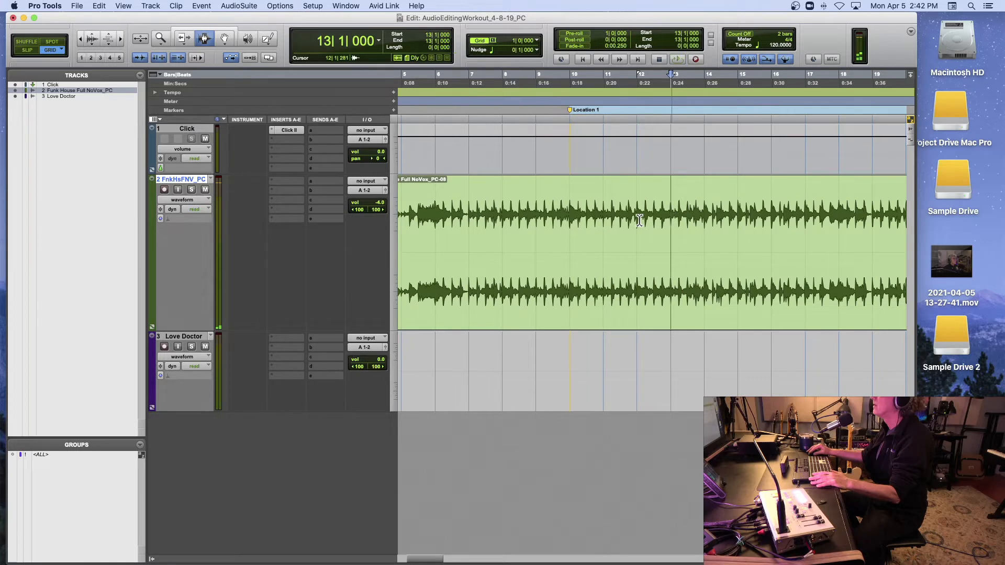
- Select from bar 8 to bar 12, delete it in Shuffle mode, and audition the edit from 5|4|741
left_click_drag(638, 220, 502, 220)
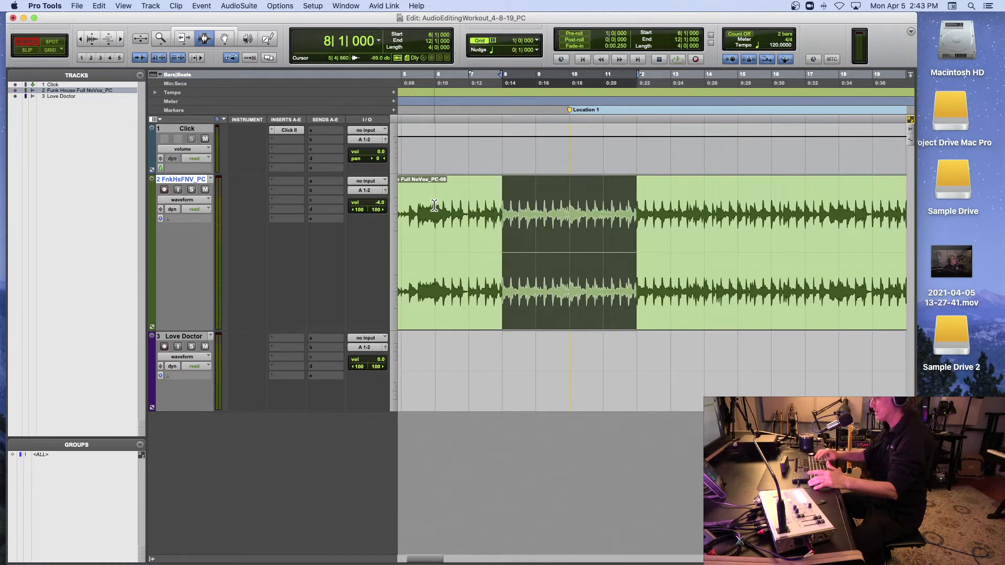
key("Delete")
left_click(433, 224)
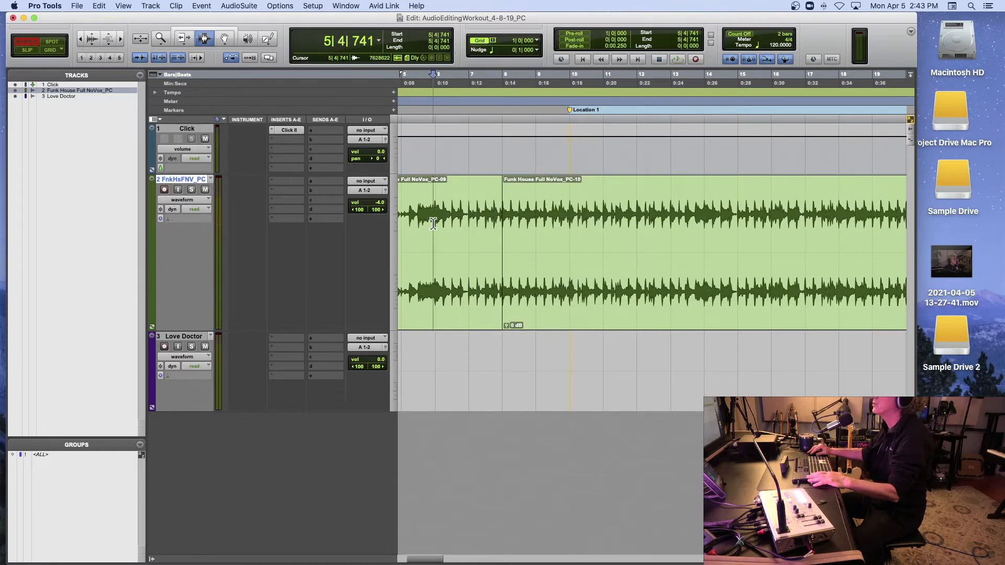
key("space")
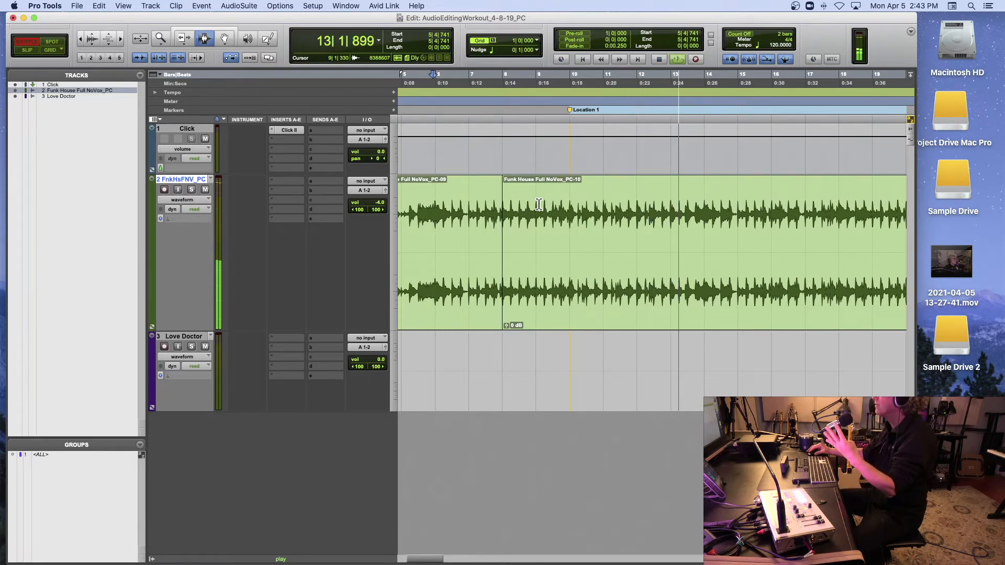
key("space")
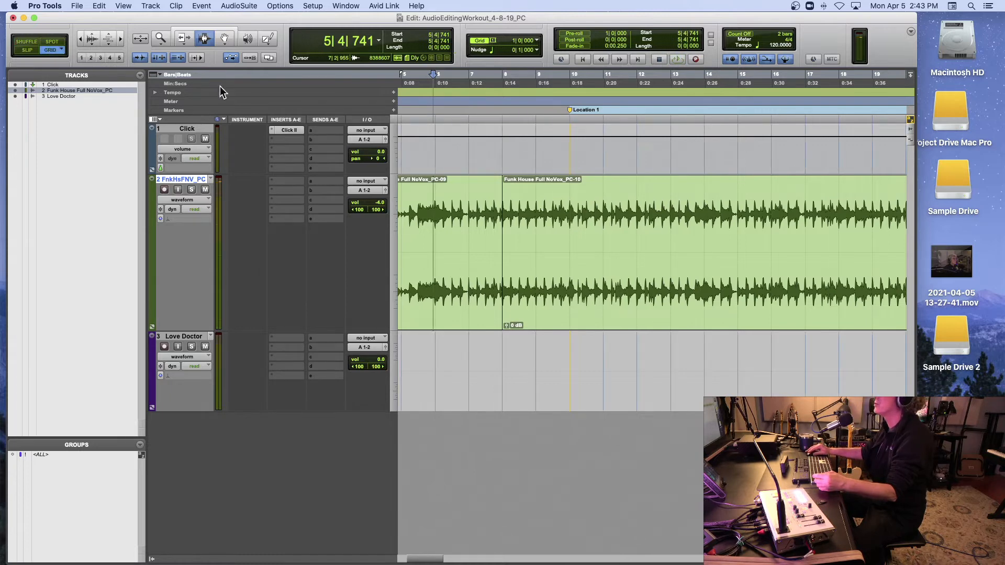
- In Grid mode, select bars 9 to 12 of the Markers ruler and clear the marker at bar 10
left_click(569, 111)
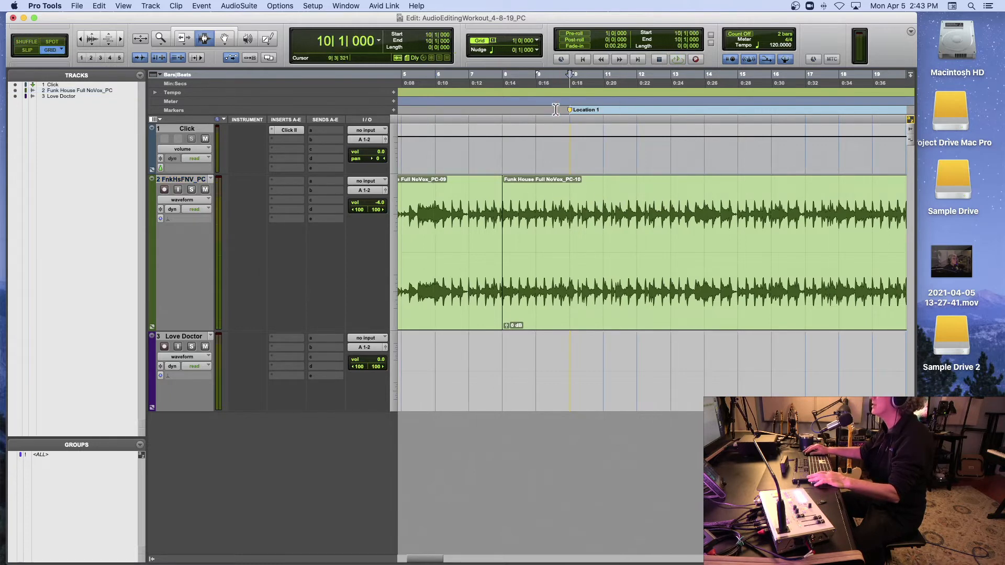
mouse_move(563, 110)
left_mouse_down()
mouse_move(538, 109)
mouse_move(632, 107)
left_mouse_up()
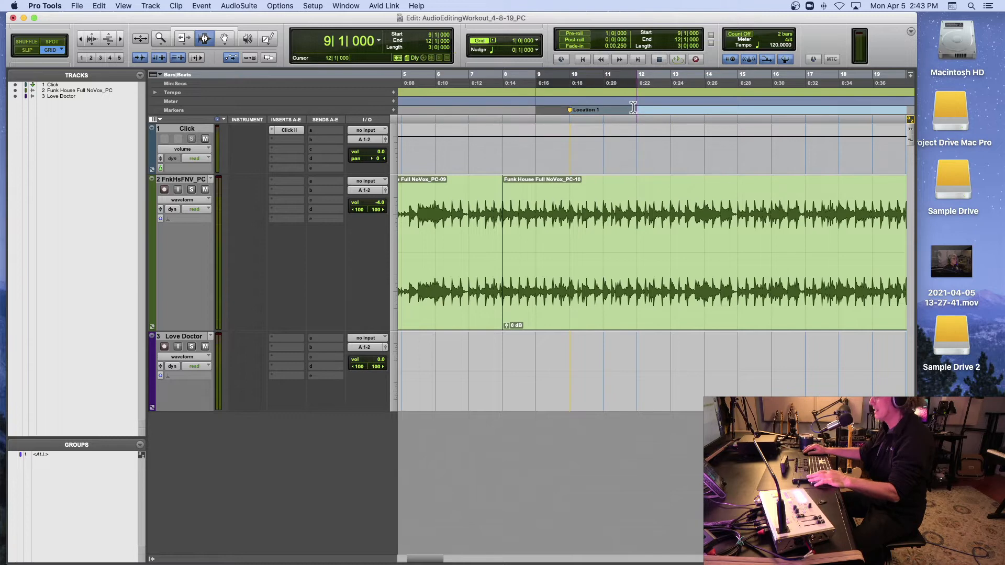
key("BackSpace")
- Audition the Funk House track from bar 10, then from bar 11
left_click(568, 230)
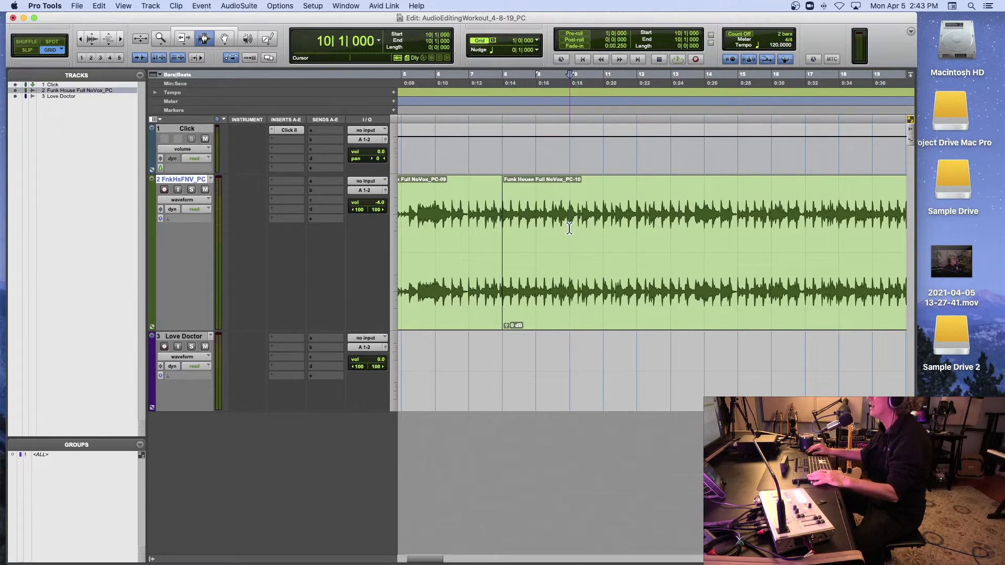
key("space")
key("space")
key("space")
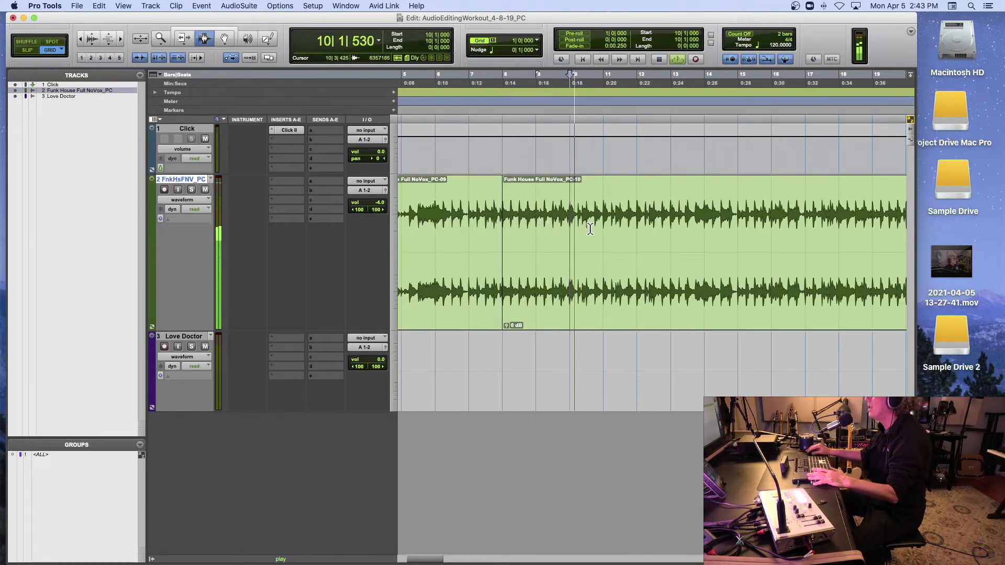
left_click(603, 224)
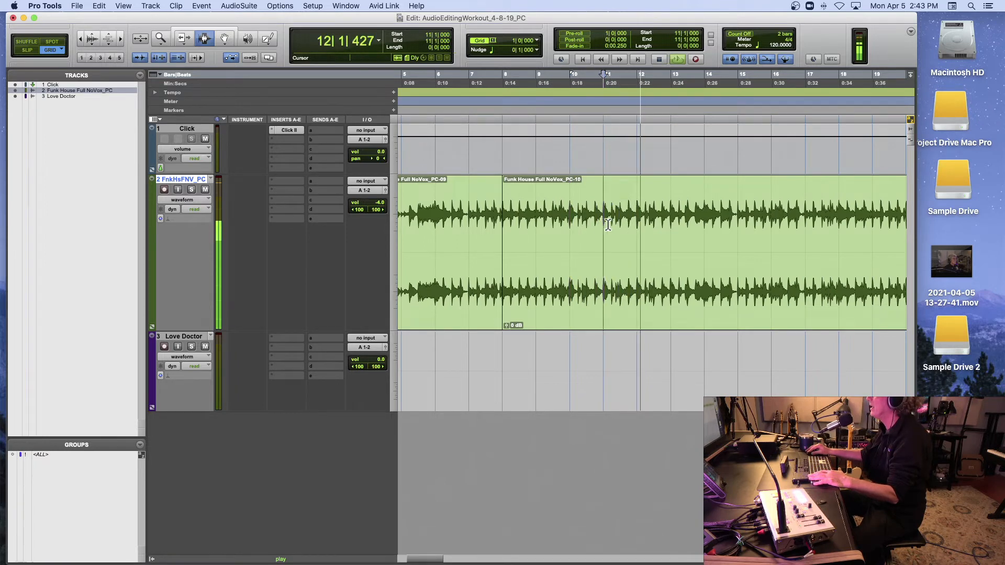
- Select the Funk House audio from bar 11 to bar 13 and delete it in Shuffle mode to close the gap
left_click_drag(608, 225, 661, 226)
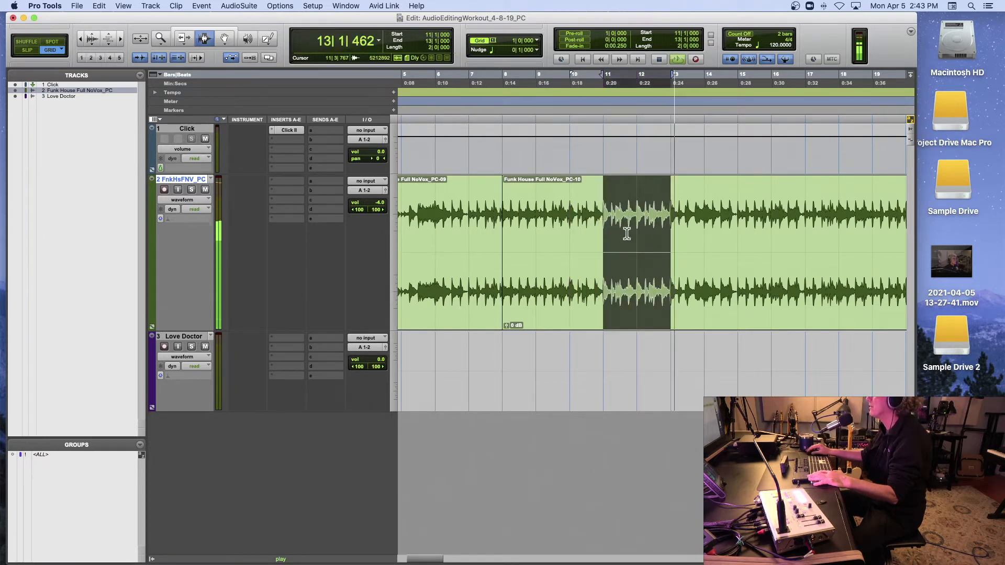
key("space")
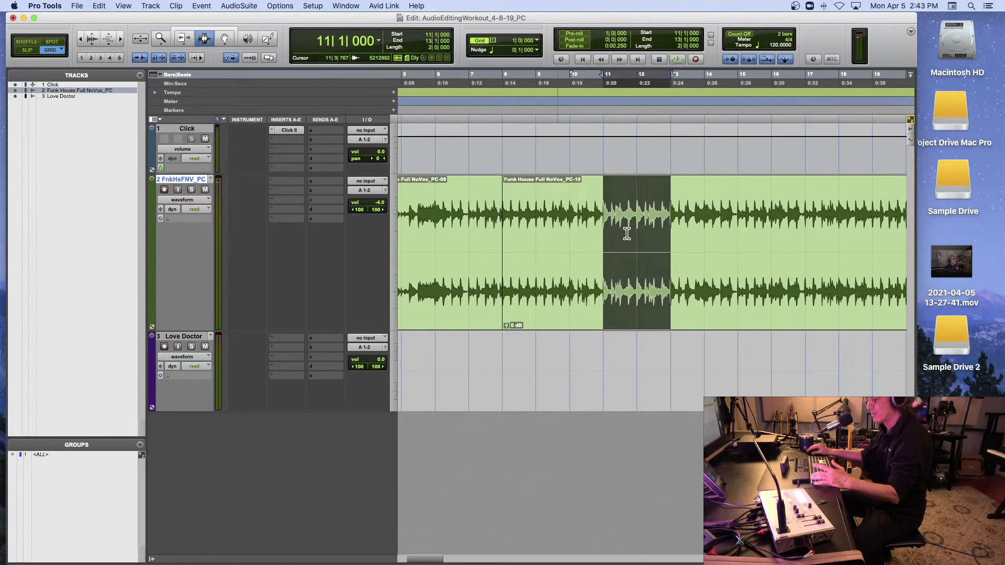
key("Delete")
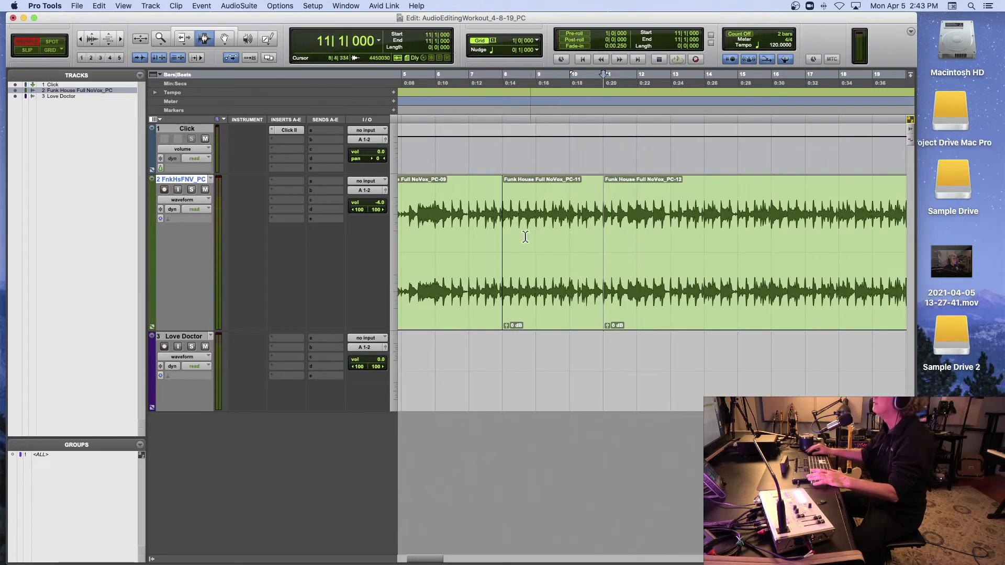
- Play across the bar 11 edit from 8|1|047, then place the cursor at 20|1|151 and play the following section
key("space")
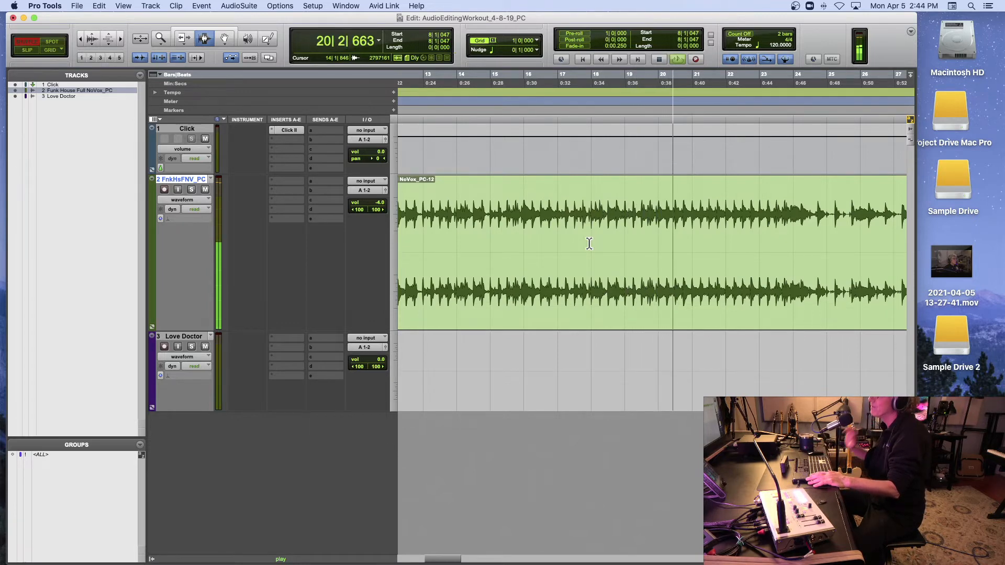
key("space")
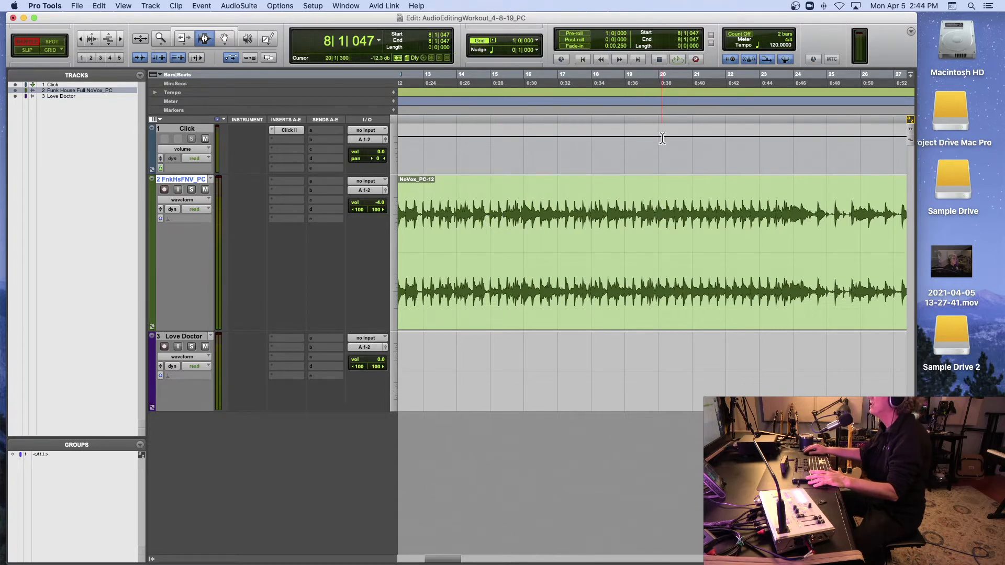
left_click(660, 85)
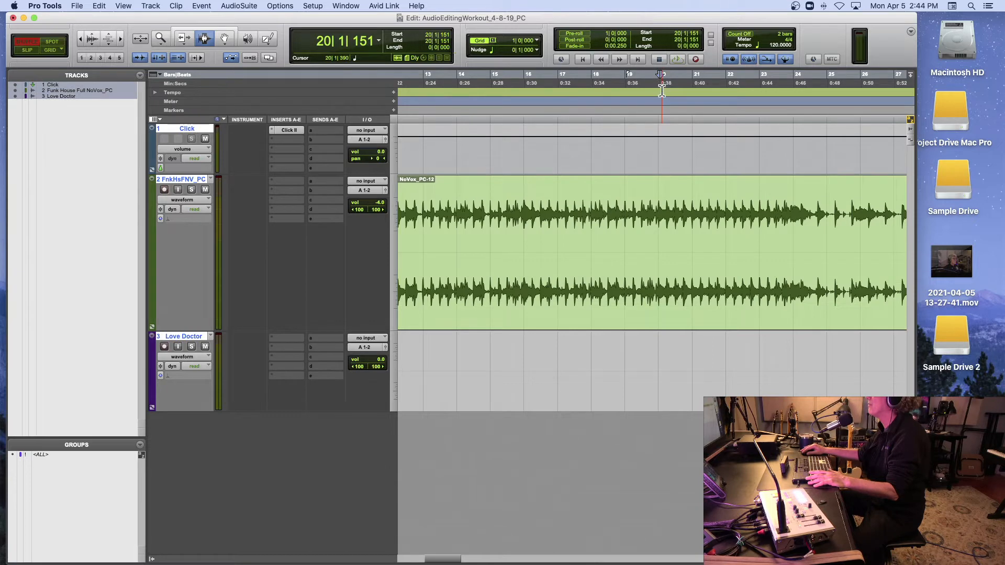
key("space")
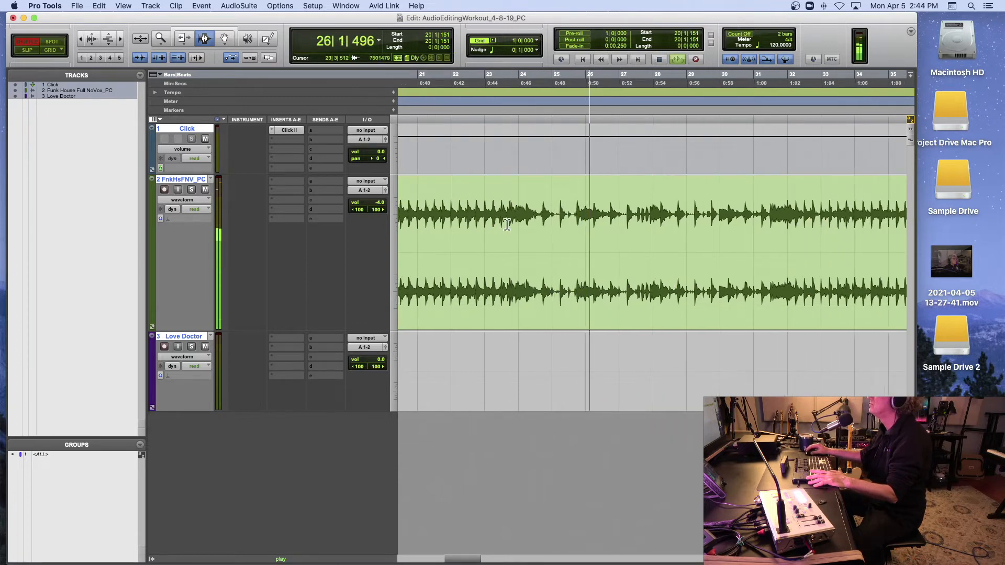
- Switch to Grid mode and play the breakdown from bar 24
left_click(49, 50)
key("space")
left_click(539, 216)
key("space")
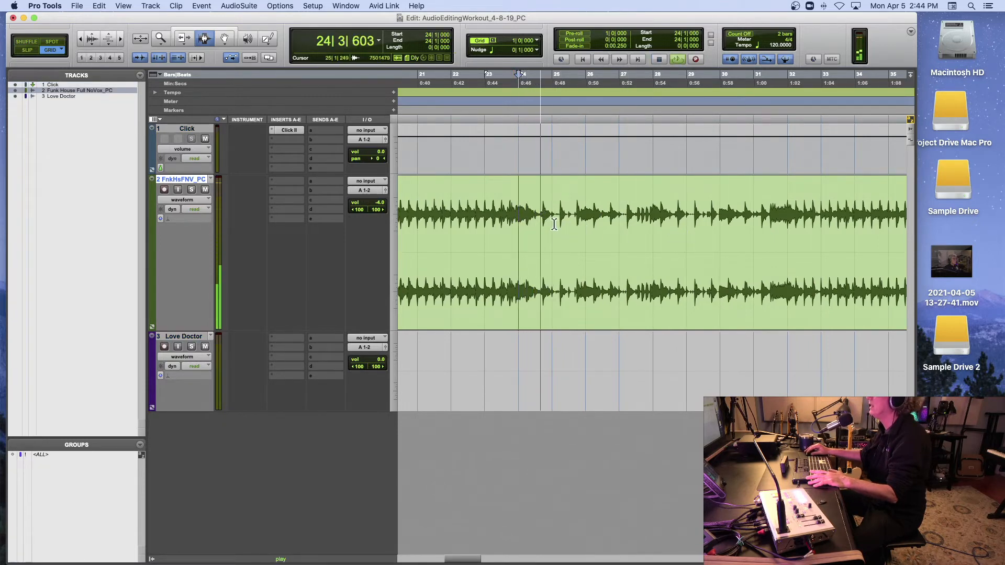
- Separate the Funk House clip at bar 25 and audition from the split
left_click(551, 225)
key("super+e")
key("space")
key("space")
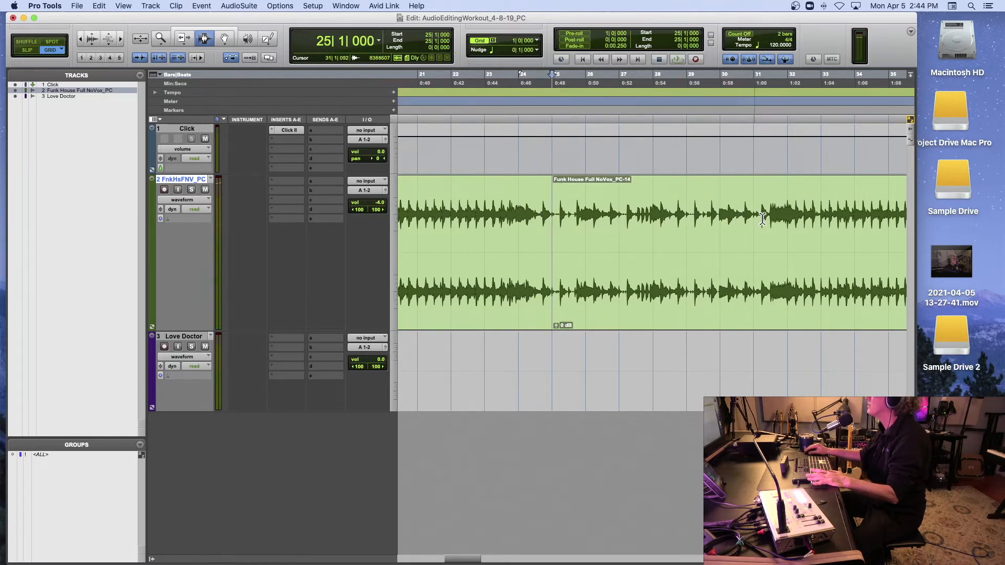
- Audition the Funk House clip from bar 31 and separate it there
left_click(753, 223)
key("space")
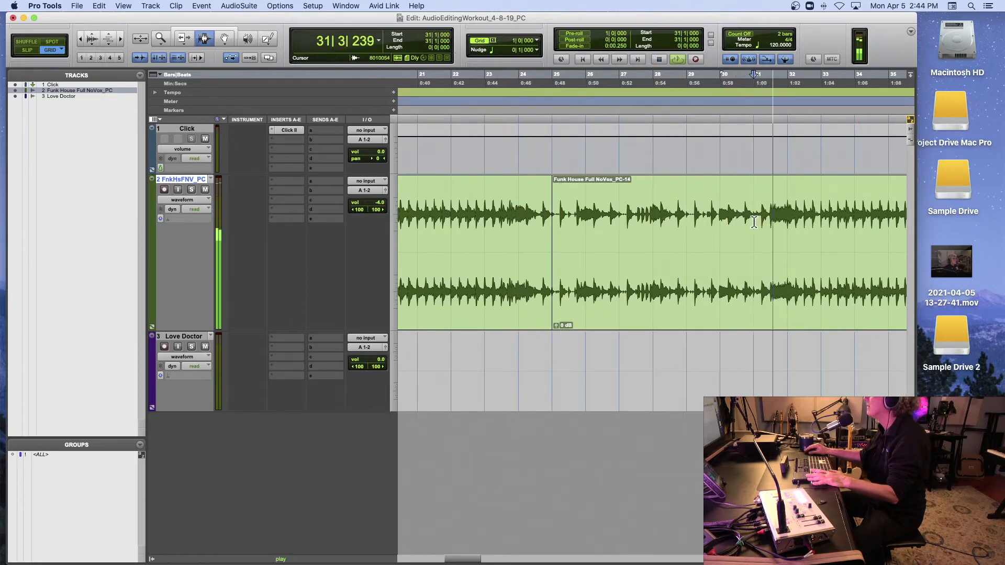
key("space")
key("super+e")
- Delete the separated clip between bars 25 and 31 in Shuffle mode and play across the edit from 23|2|815
double_click(672, 222)
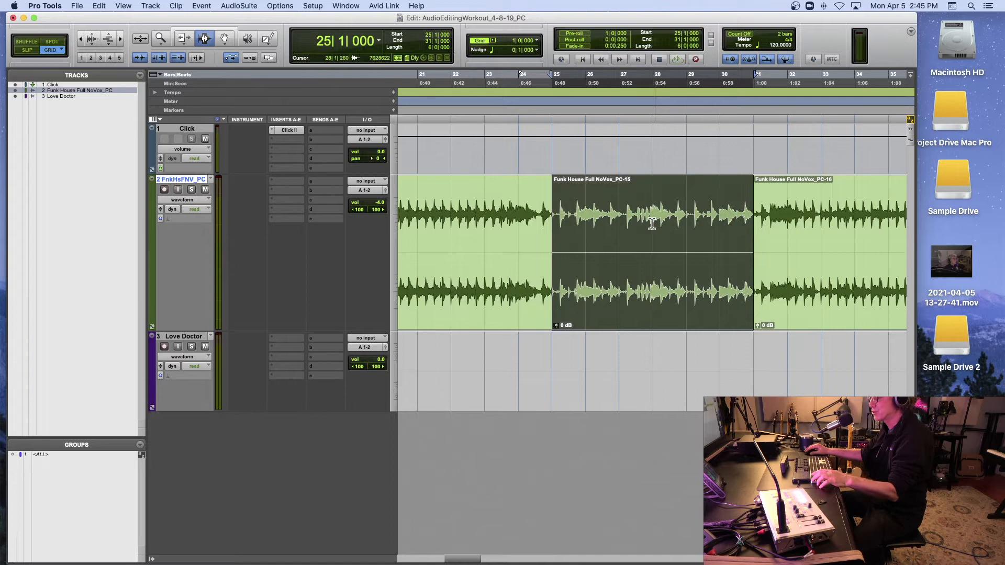
key("Delete")
key("space")
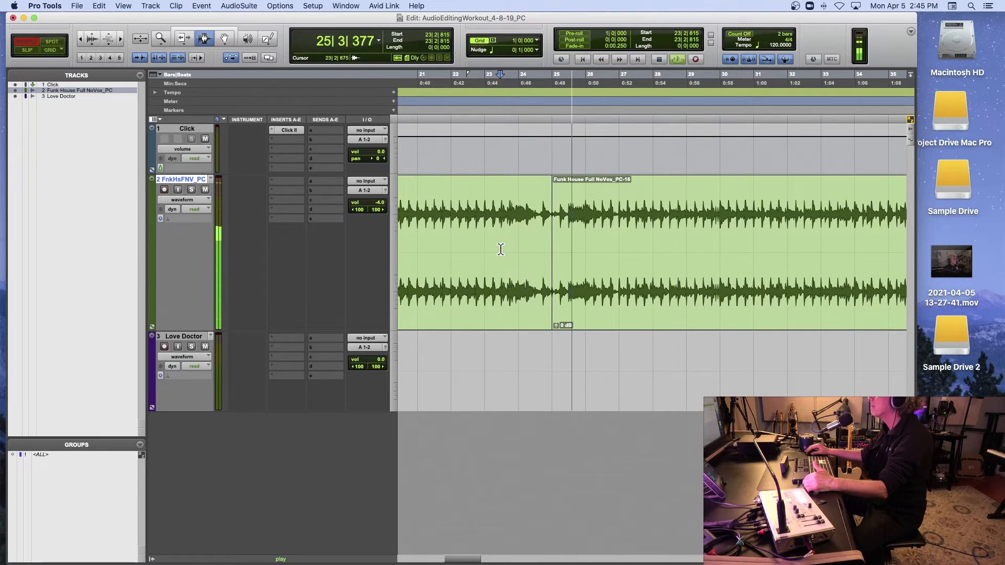
- Check the rest of the shortened song, then play its ending from 45|1|940
scroll(608, 244, "right", 3)
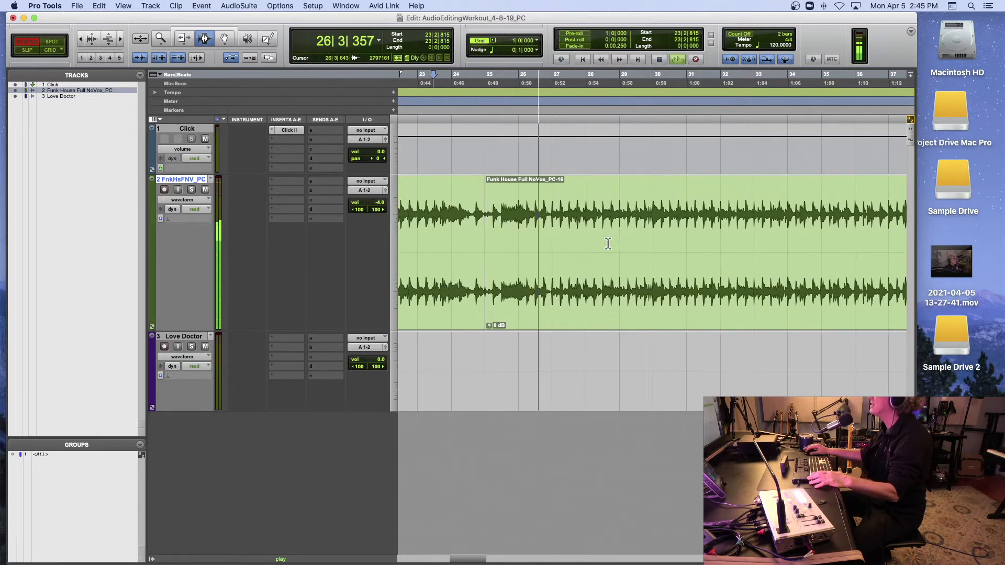
key("r")
key("space")
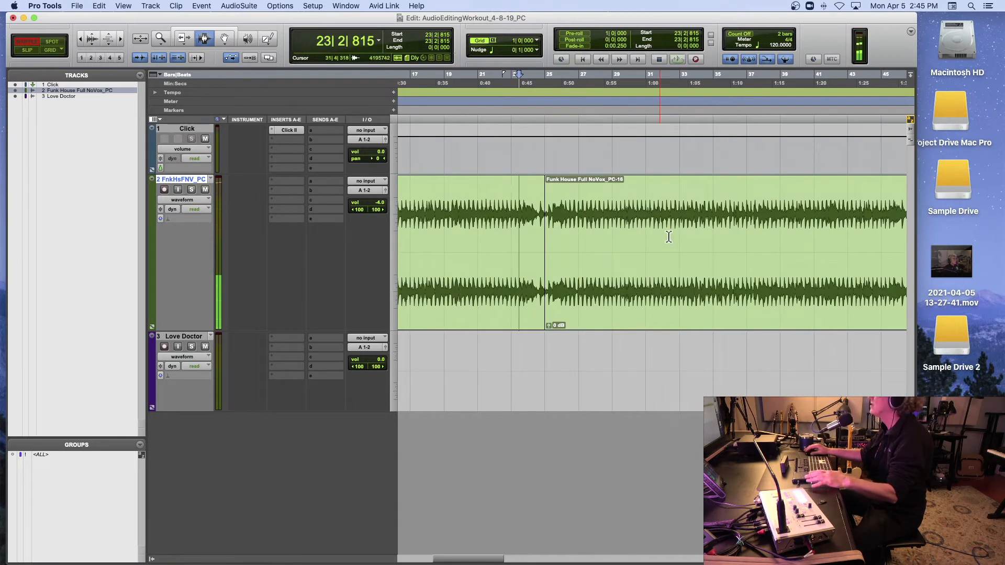
scroll(681, 242, "right", 3)
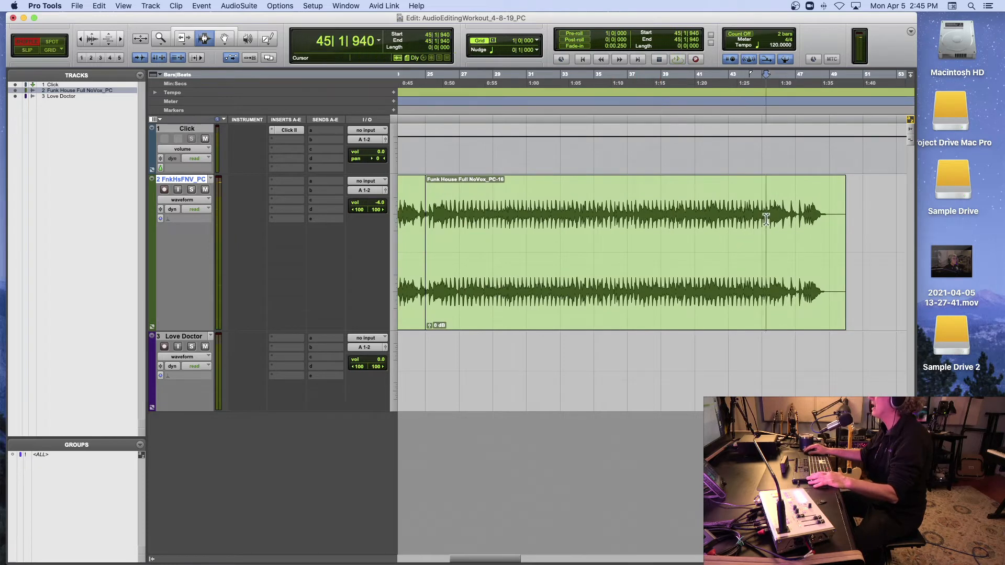
key("space")
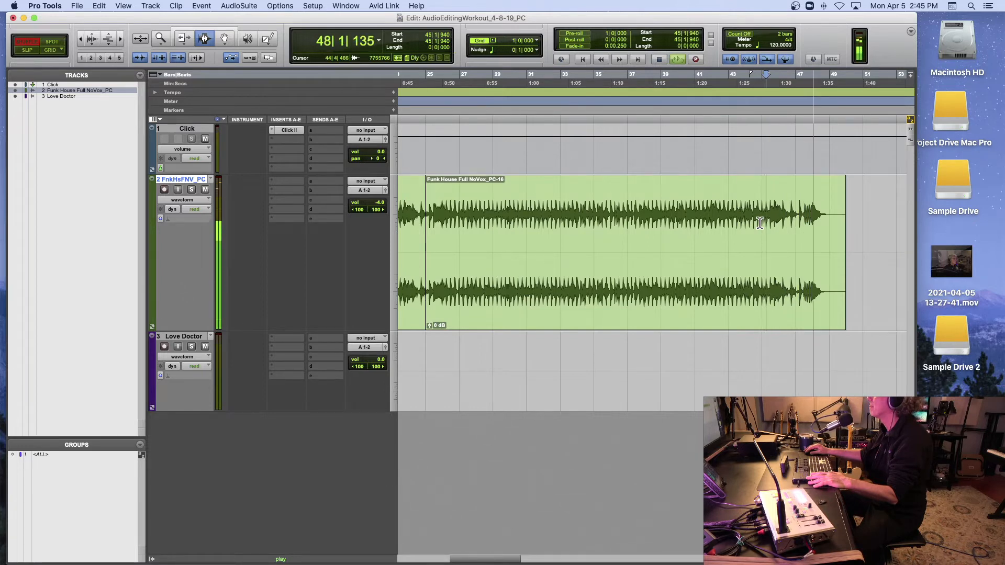
- Audition the song's ending around bar 47, then play the last Funk House clip from 25|2|544
key("space")
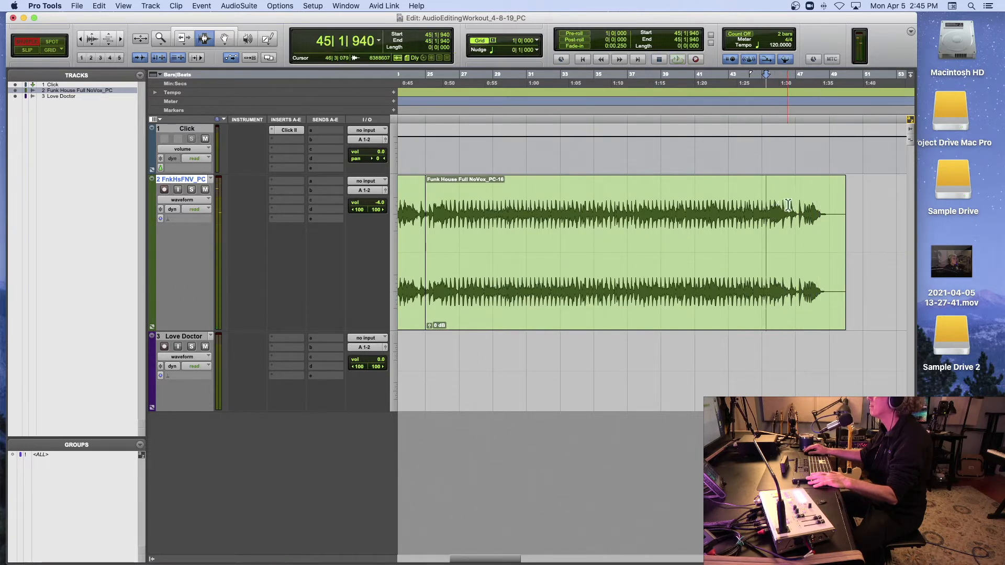
key("space")
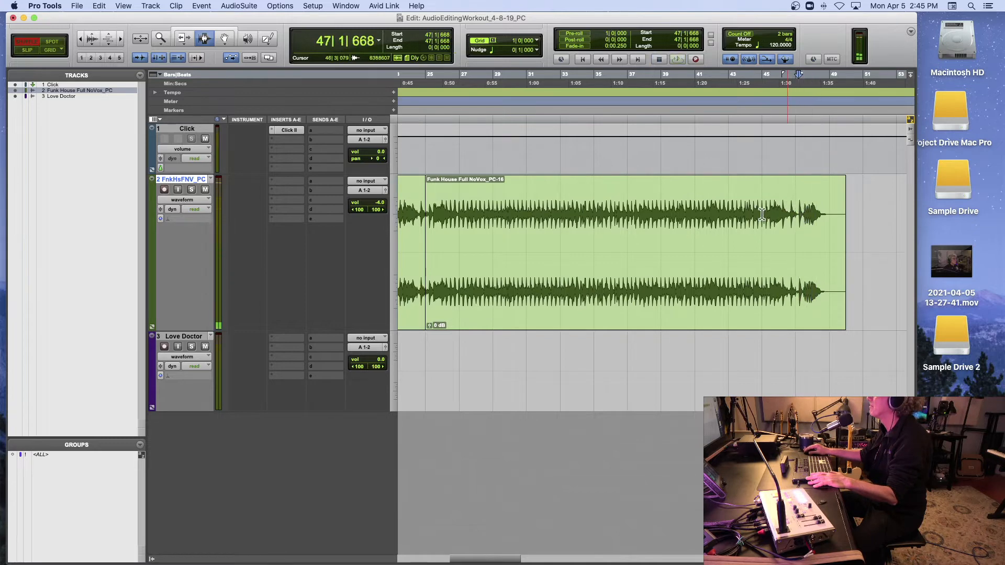
left_click(432, 217)
key("space")
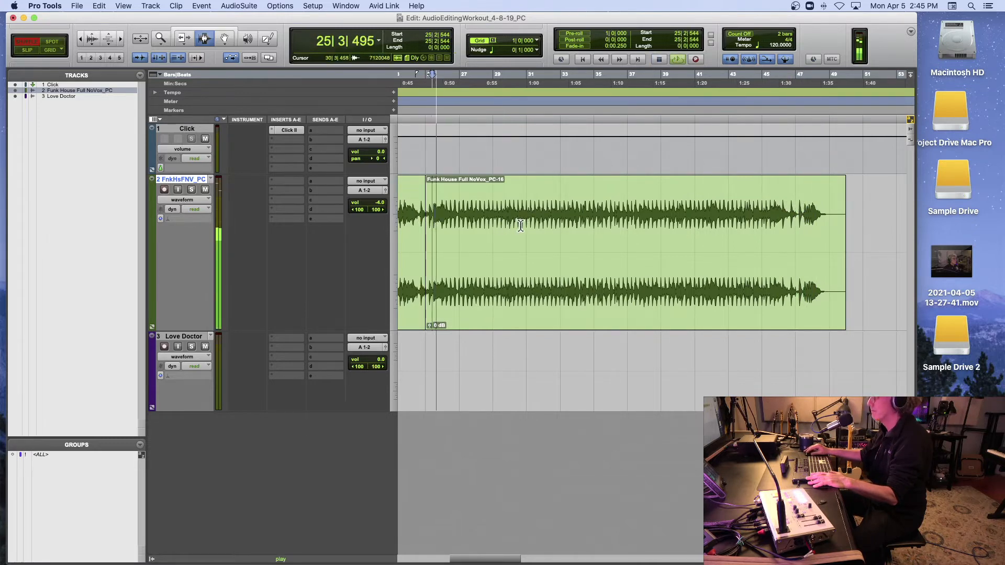
key("t")
scroll(539, 231, "right", 3)
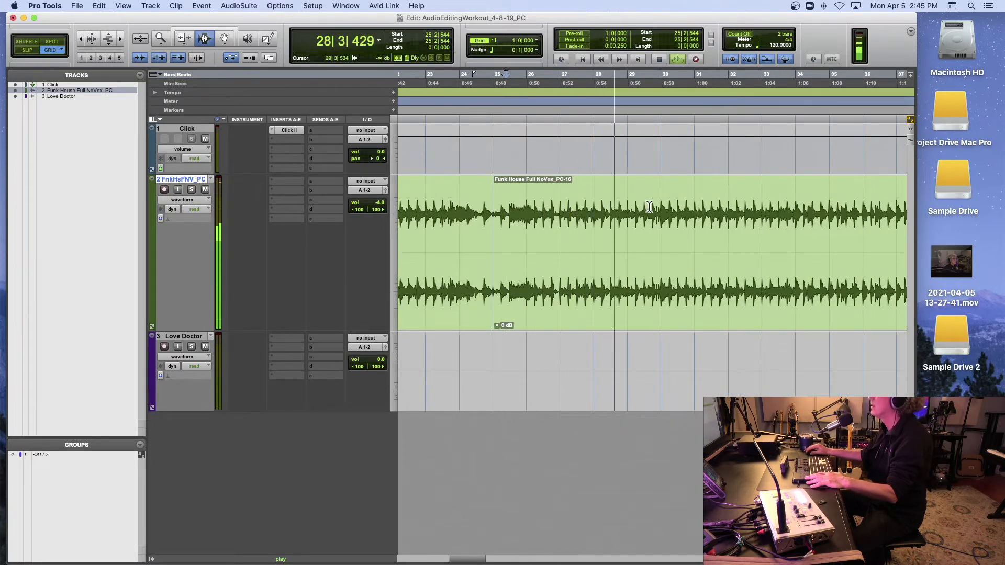
key("space")
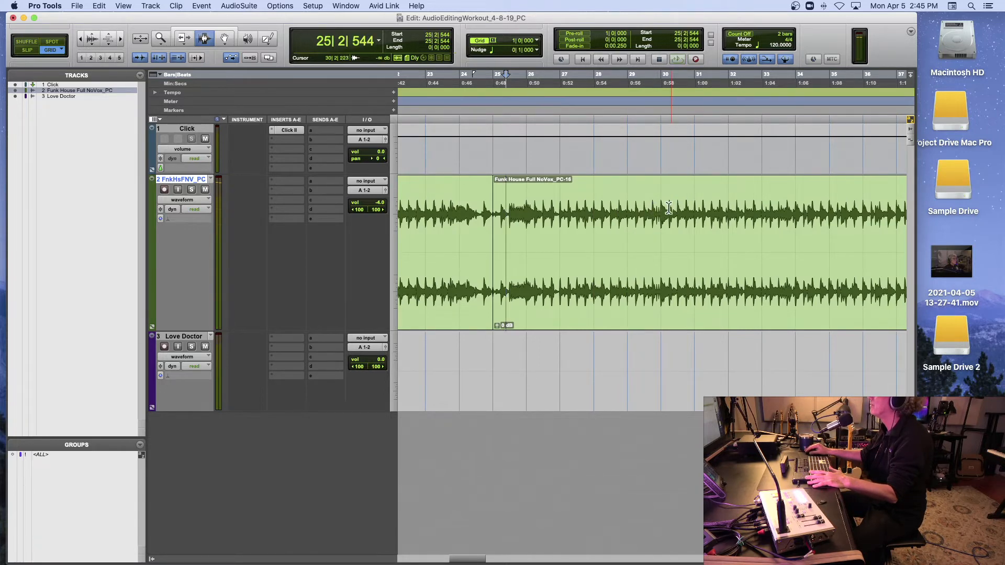
key("space")
- In Grid mode, place the edit cursor at 30|1|000 and set the grid value to 1/8 note
left_click(641, 212)
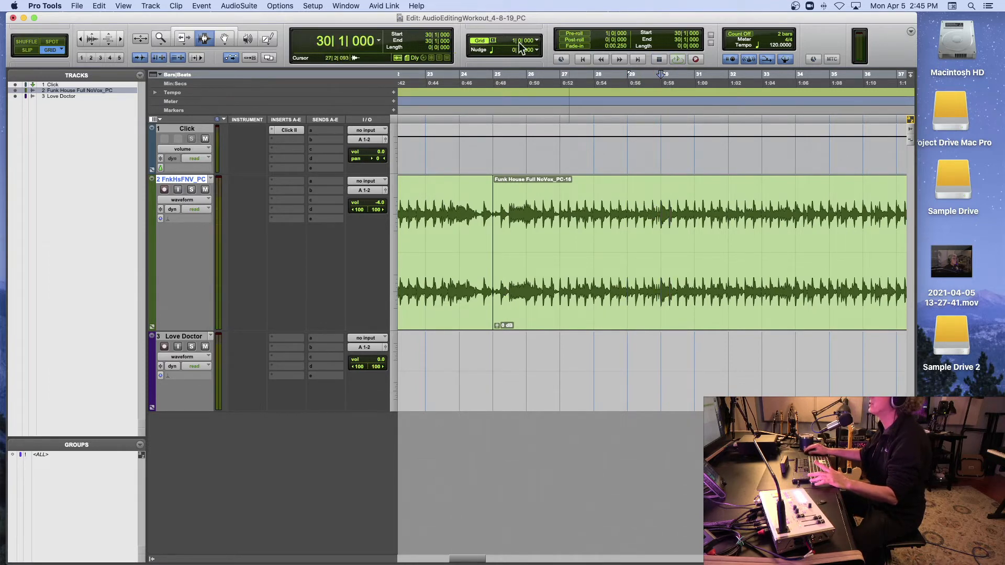
left_click(537, 41)
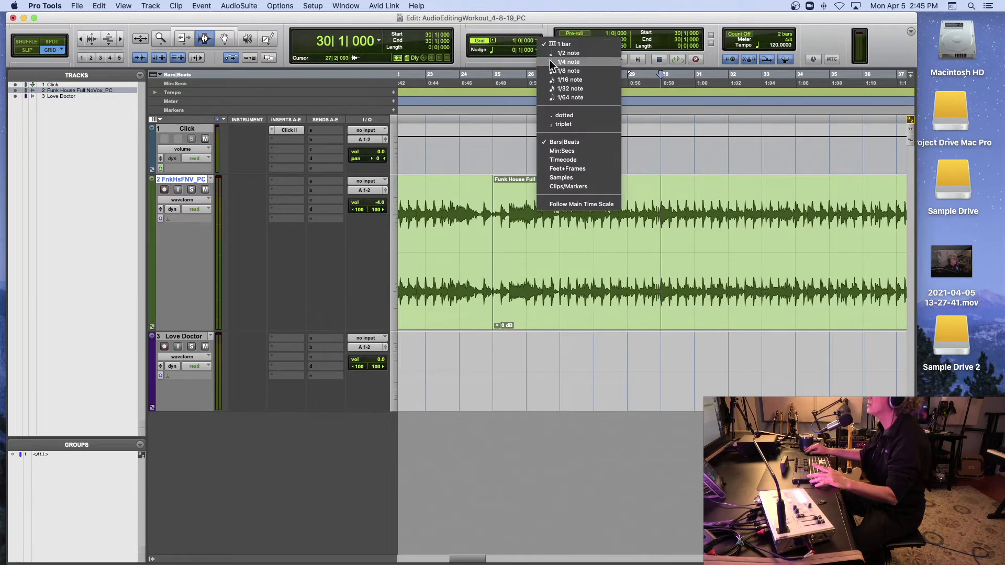
left_click(556, 71)
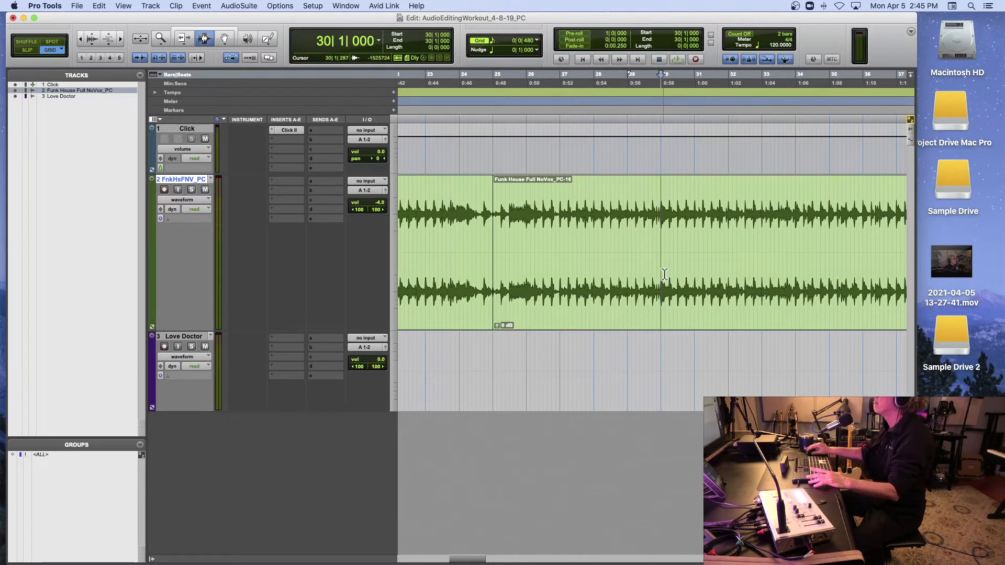
- Audition the Funk House ending from 46|1|000 and separate the clip at 47|3|000
scroll(675, 273, "right", 3)
scroll(675, 272, "right", 15)
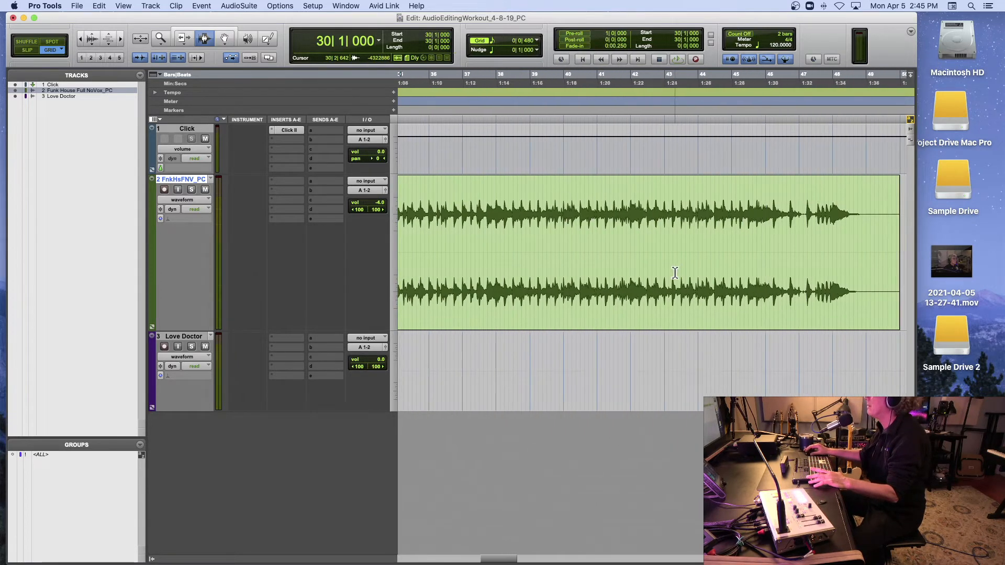
scroll(716, 227, "right", 2)
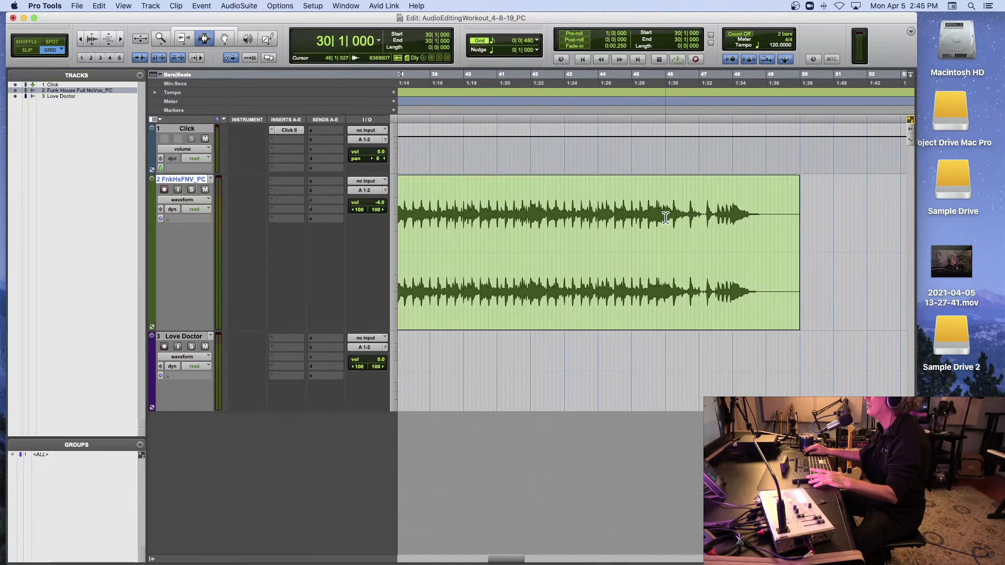
scroll(665, 218, "left", 2)
key("space")
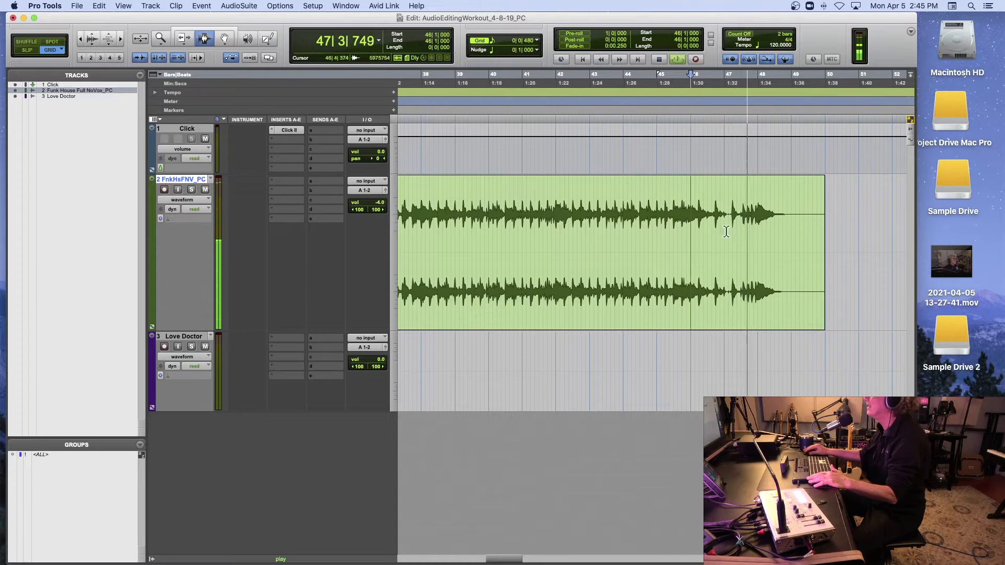
key("space")
left_click(742, 224)
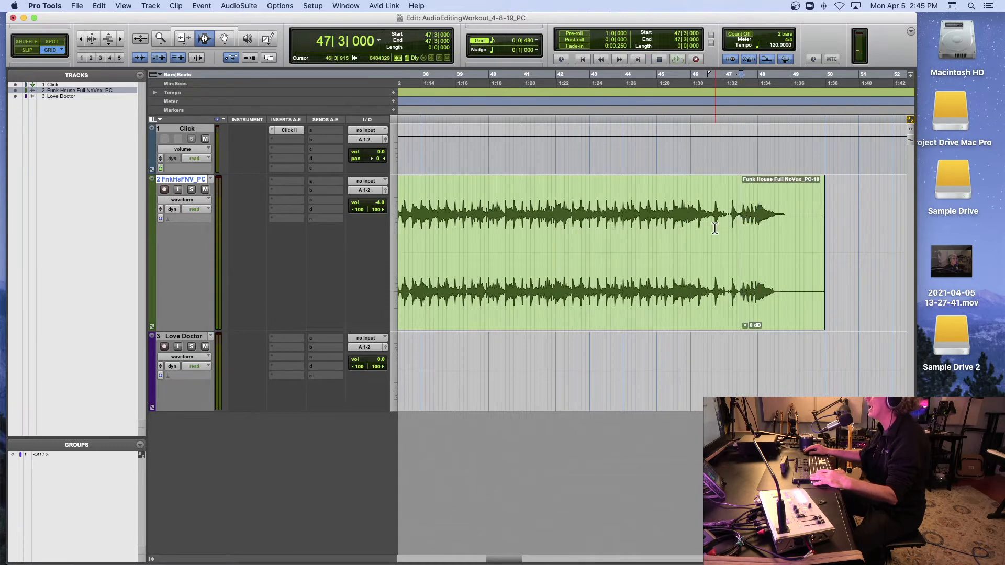
- Audition the Funk House clip from 26|1|000, separate it at 29|3|000 and select the part up to 47|3|000
scroll(715, 228, "left", 20)
scroll(715, 229, "right", 3)
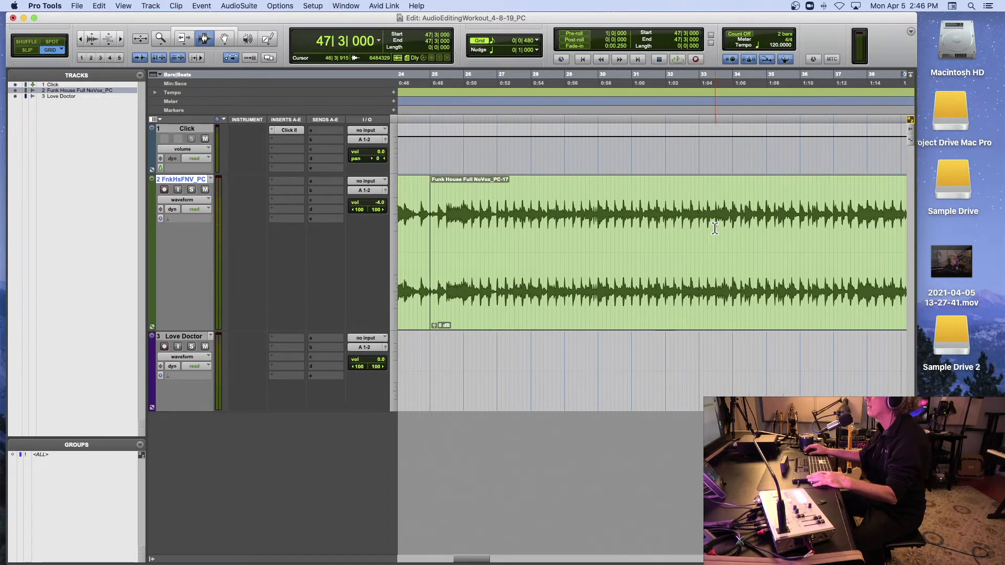
left_click(440, 217)
key("space")
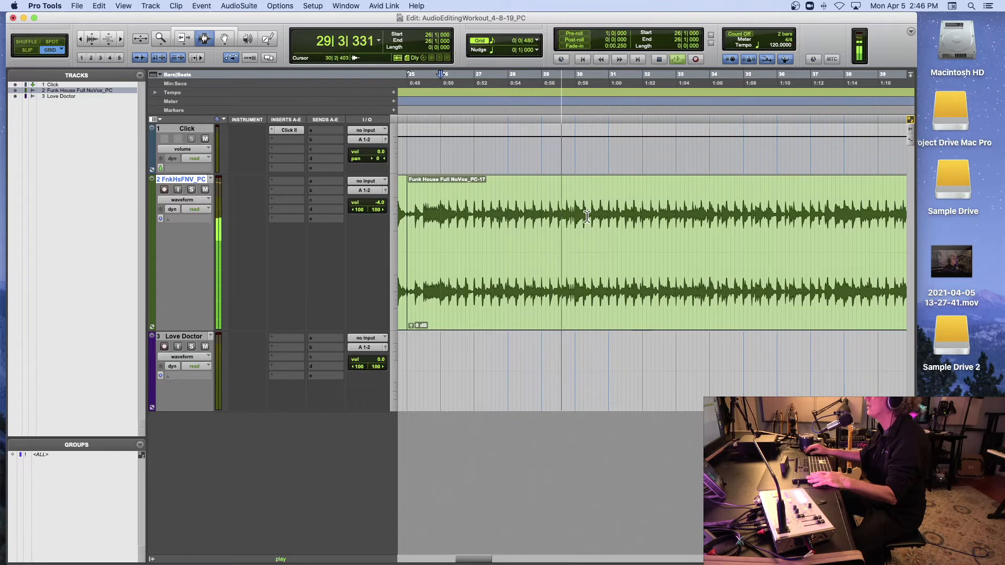
key("space")
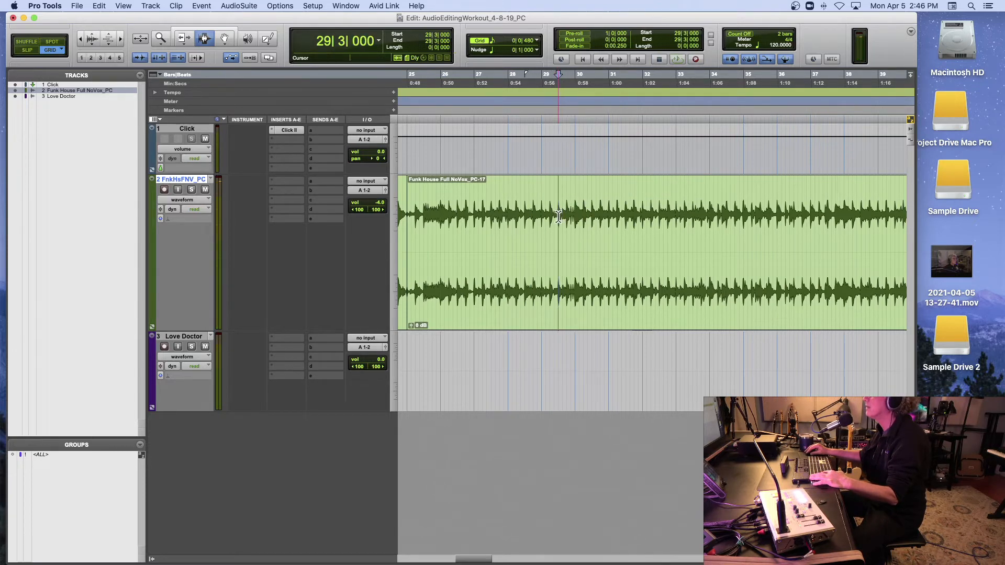
key("super+e")
double_click(599, 215)
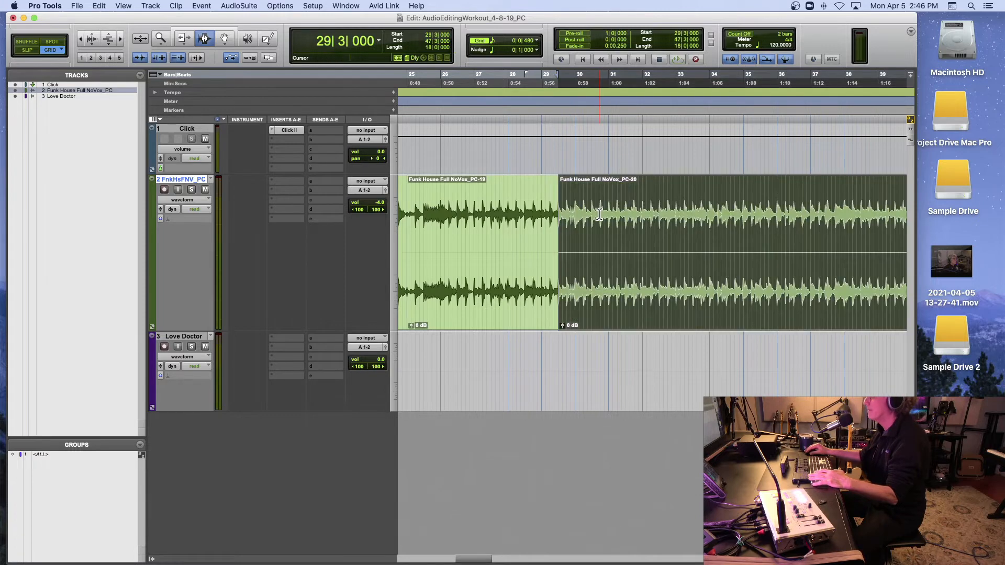
- Delete the selected clip between 29|3|000 and 47|3|000 in Shuffle mode
key("super+bracketleft")
key("super+bracketleft")
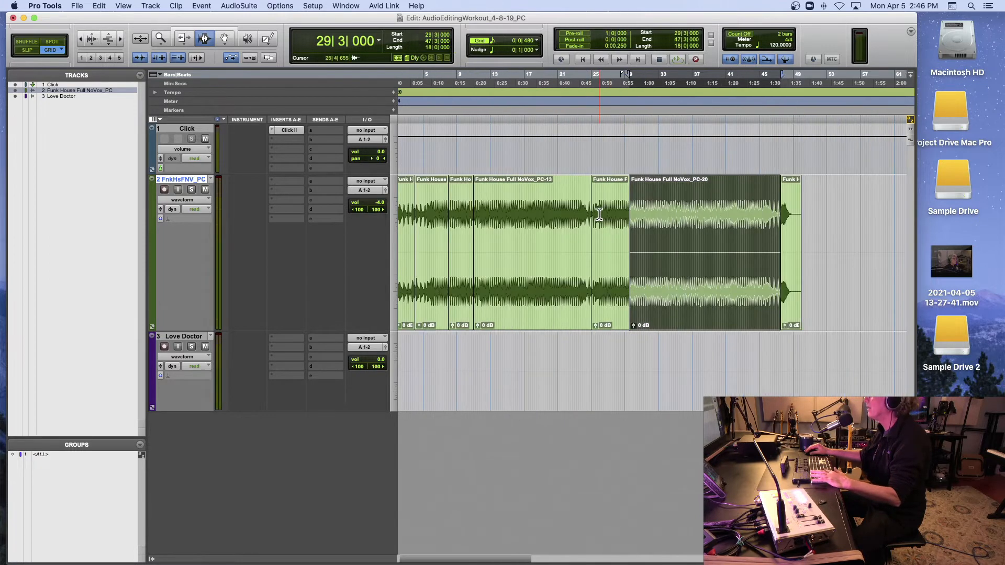
left_click(19, 42)
key("Delete")
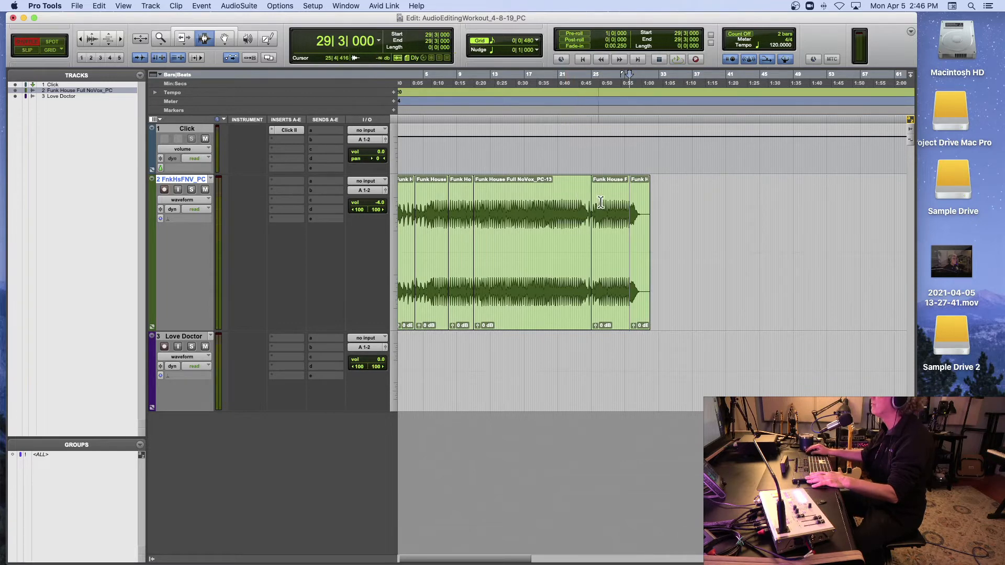
- Audition the shortened ending from 26|1|412, then play across the new edit from 25|3|480
key("space")
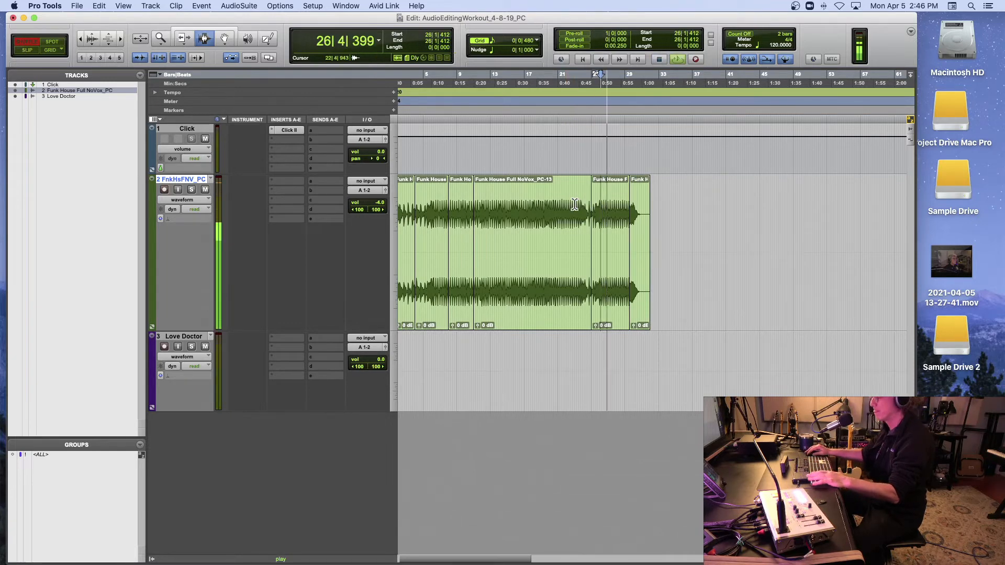
key("super+bracketright")
key("super+bracketright")
key("space")
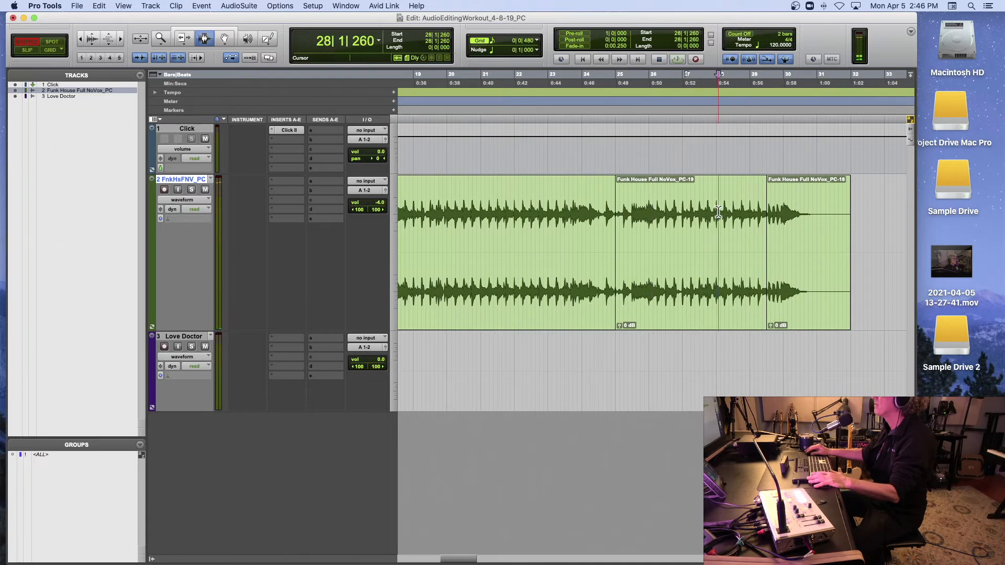
double_click(694, 211)
left_click(636, 212)
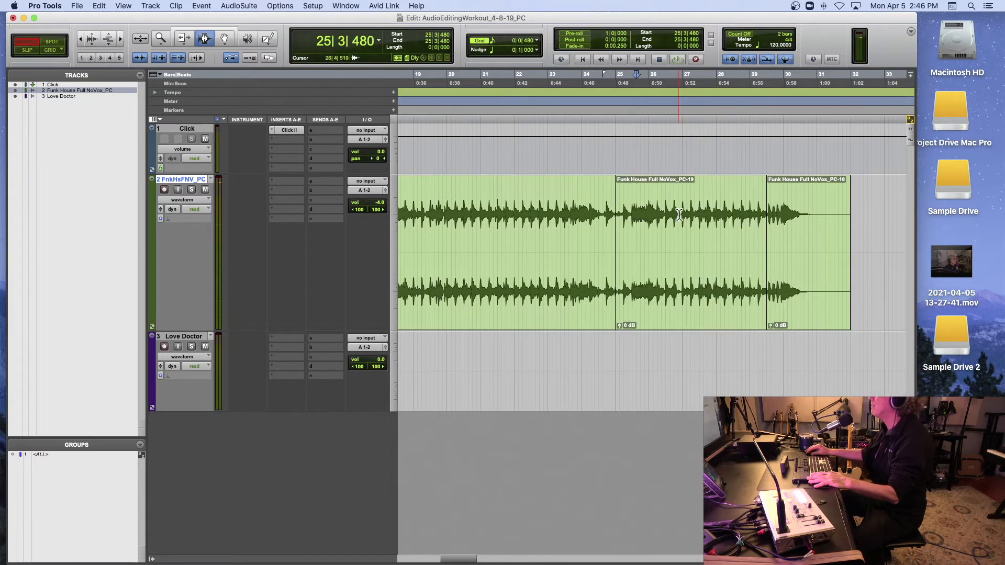
key("space")
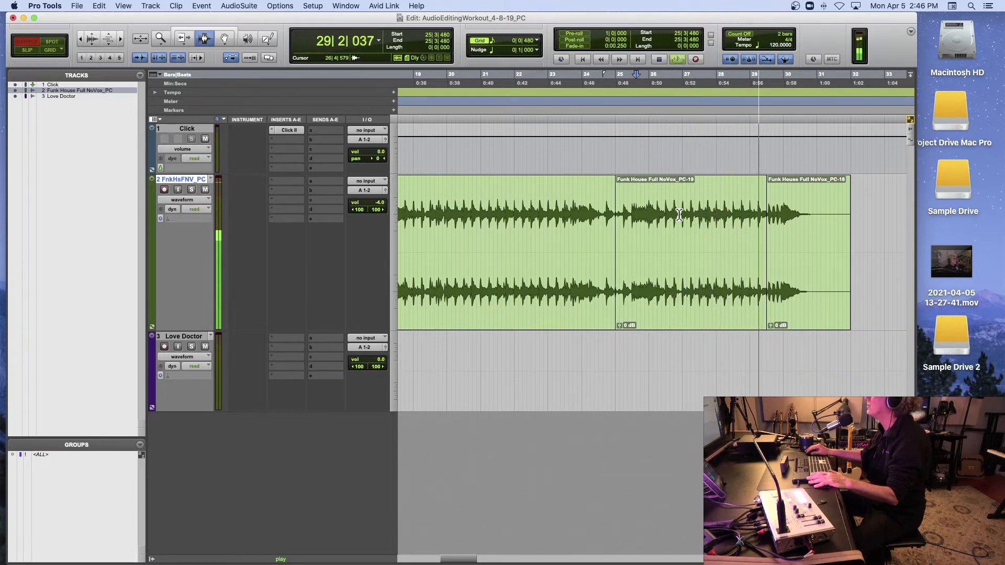
key("space")
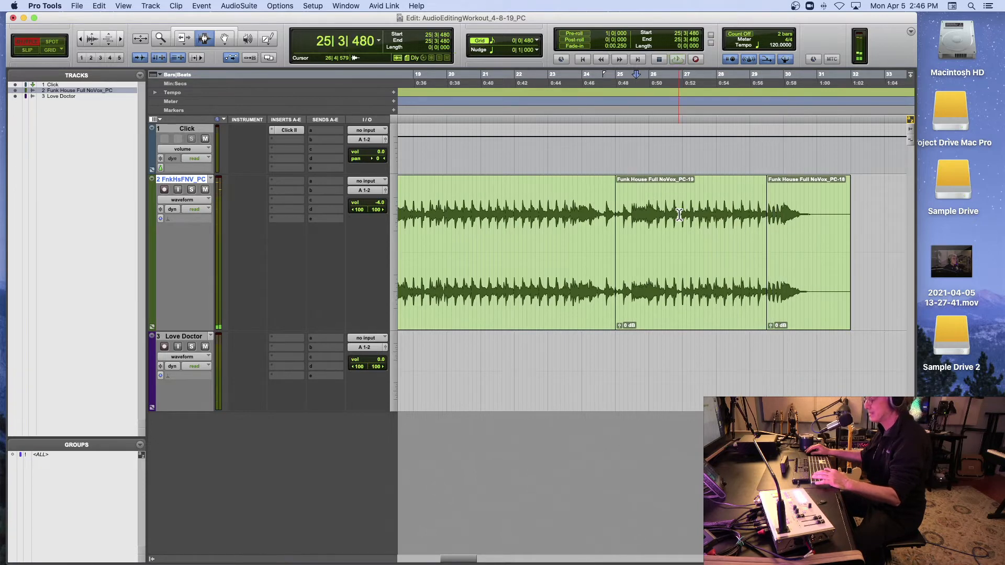
- Undo the Shuffle deletion and the clip separation at 29|3|000, returning to Grid mode
key("super+z")
scroll(725, 223, "right", 3)
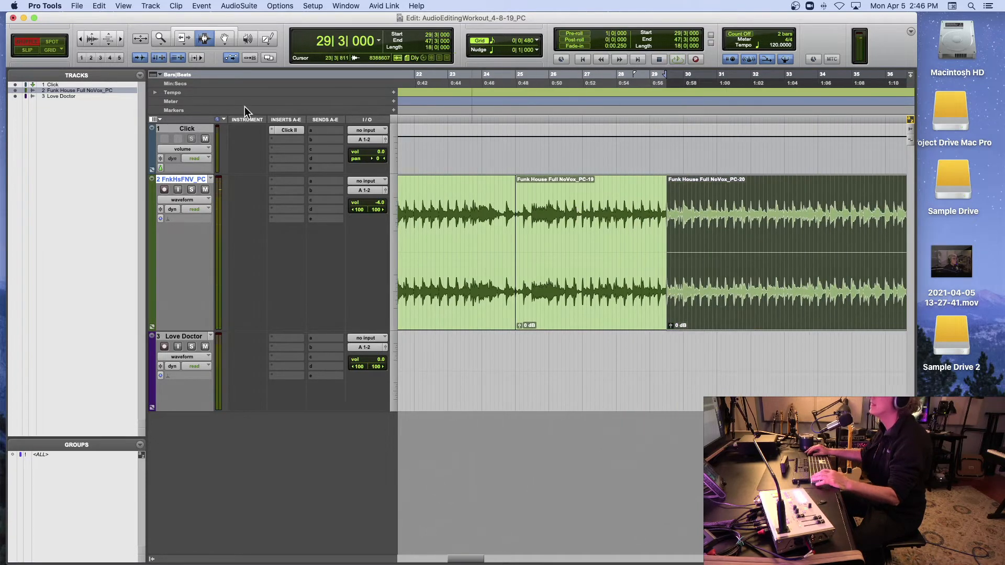
key("super+z")
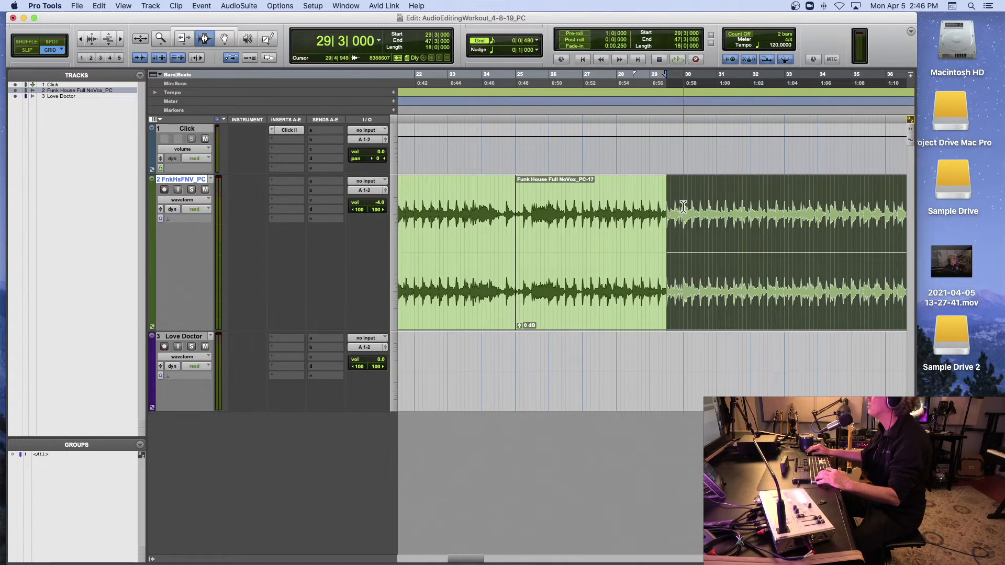
- Separate the Funk House clip at 30|1|000, then audition around bars 45 and 46 and separate it at 45|1|000
left_click(682, 199)
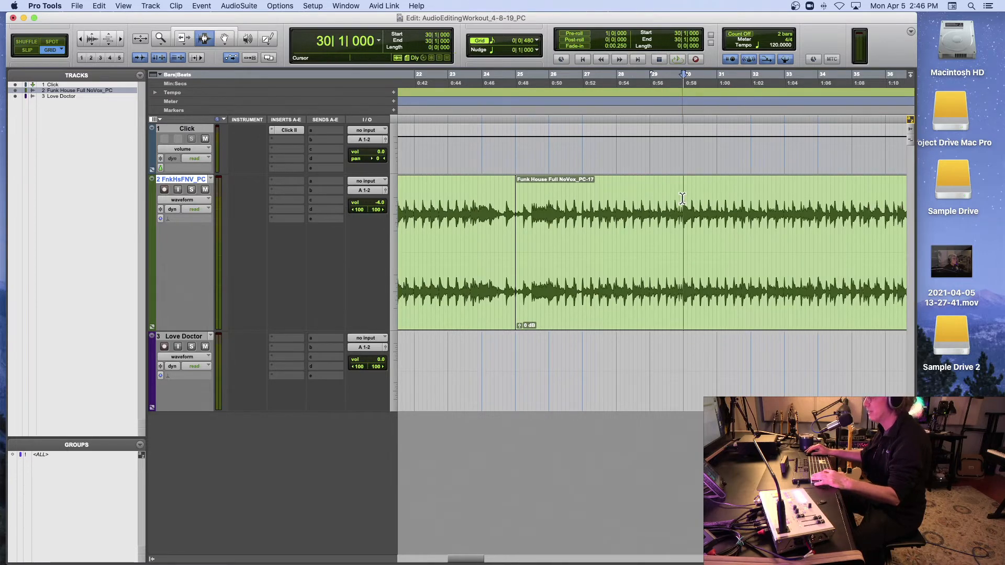
key("super+e")
scroll(682, 199, "right", 12)
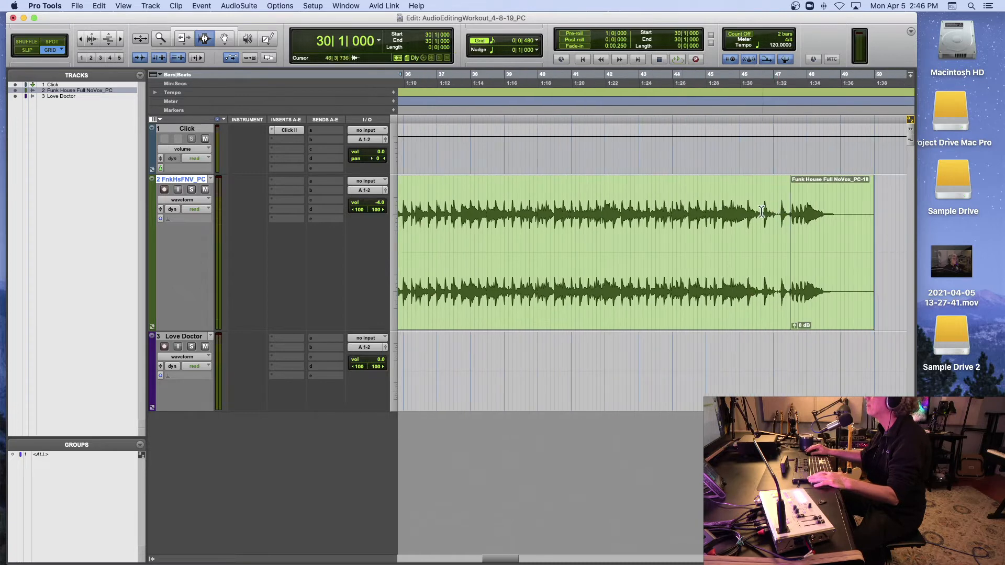
key("space")
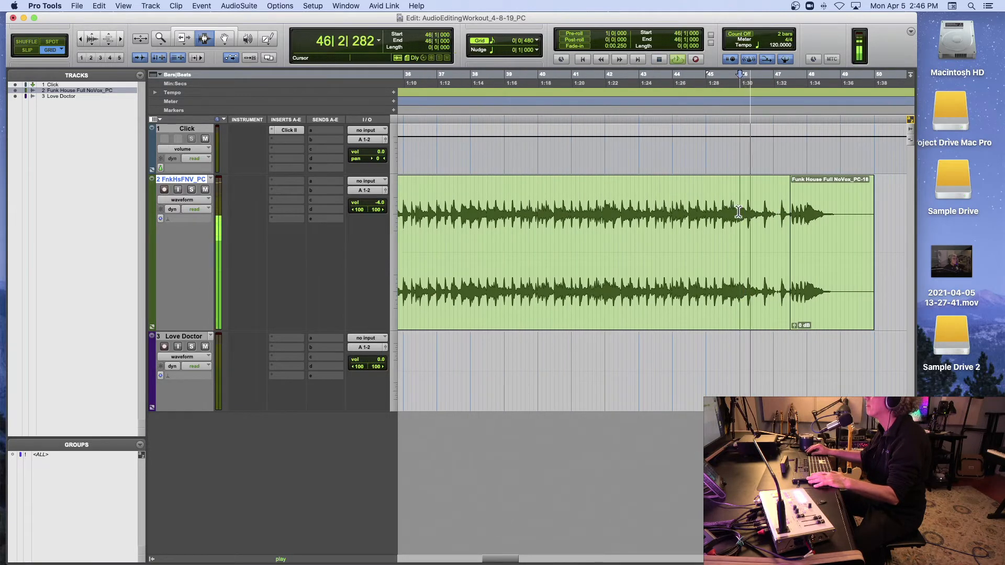
key("space")
key("space")
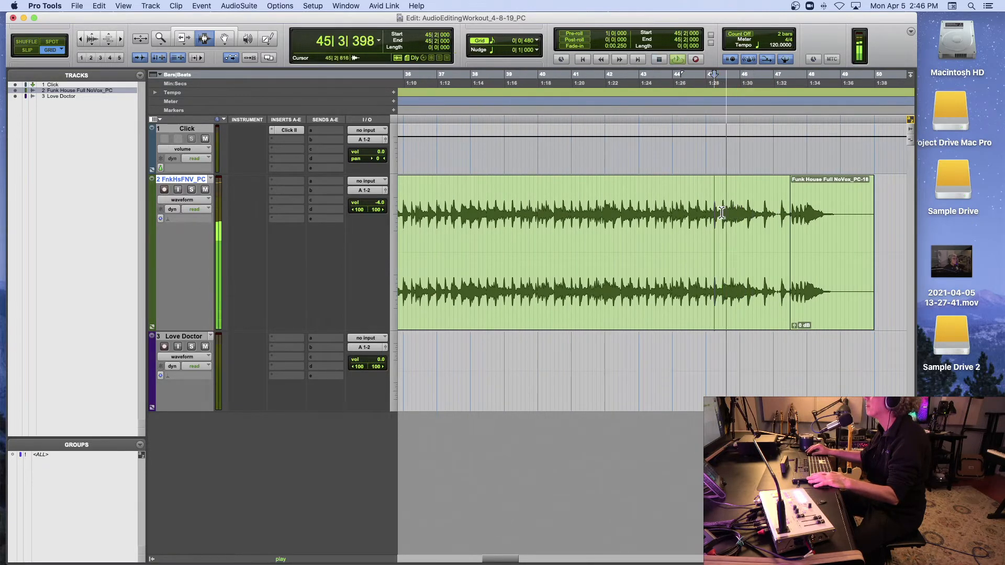
key("space")
left_click(705, 211)
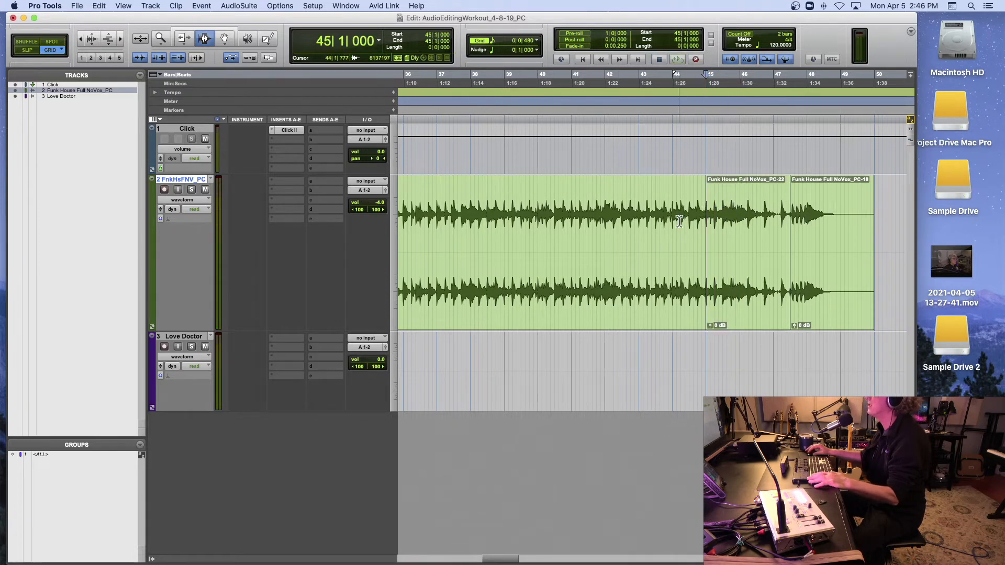
- Audition the Funk House track from 29|4|480, then from 25|4|480, to find an earlier cut point
scroll(679, 222, "left", 10)
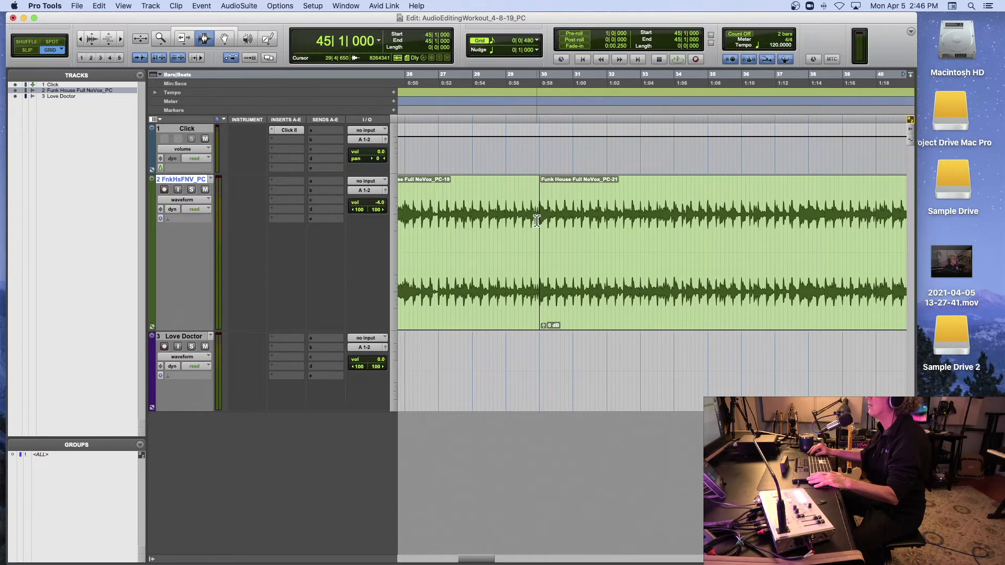
key("space")
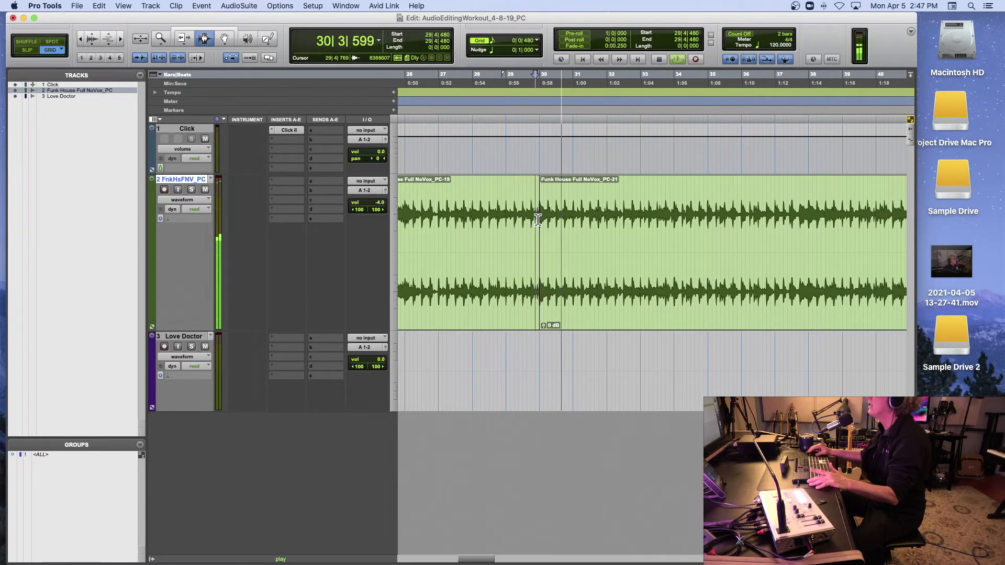
key("space")
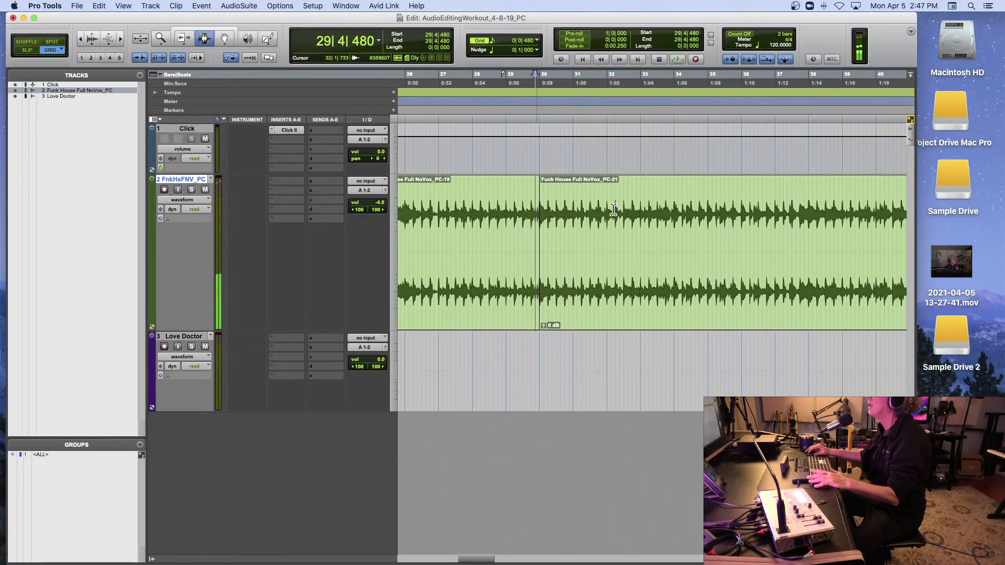
scroll(615, 209, "left", 4)
left_click(529, 212)
key("space")
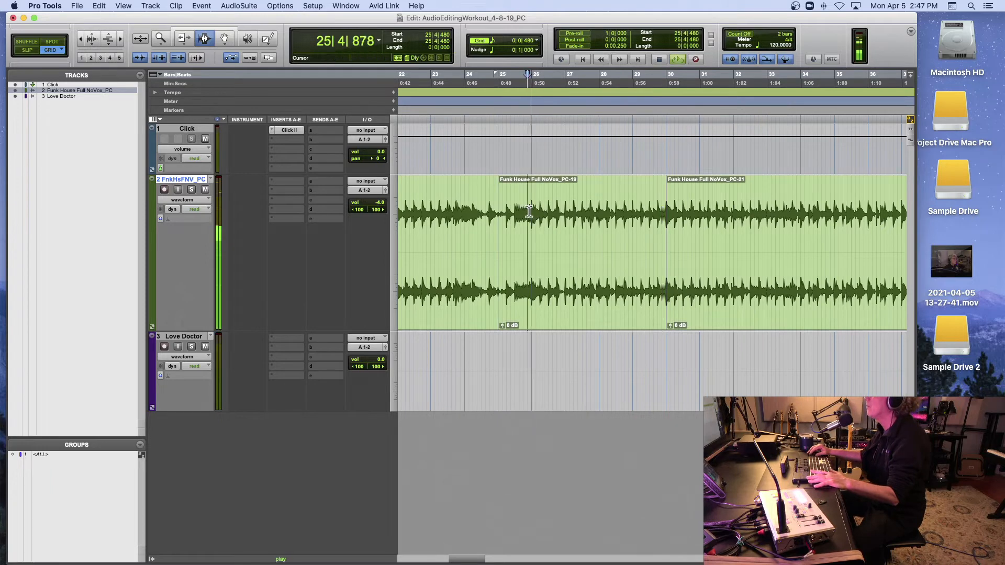
- Separate the Funk House clip at 28|1|000 on the grid
left_click(599, 197)
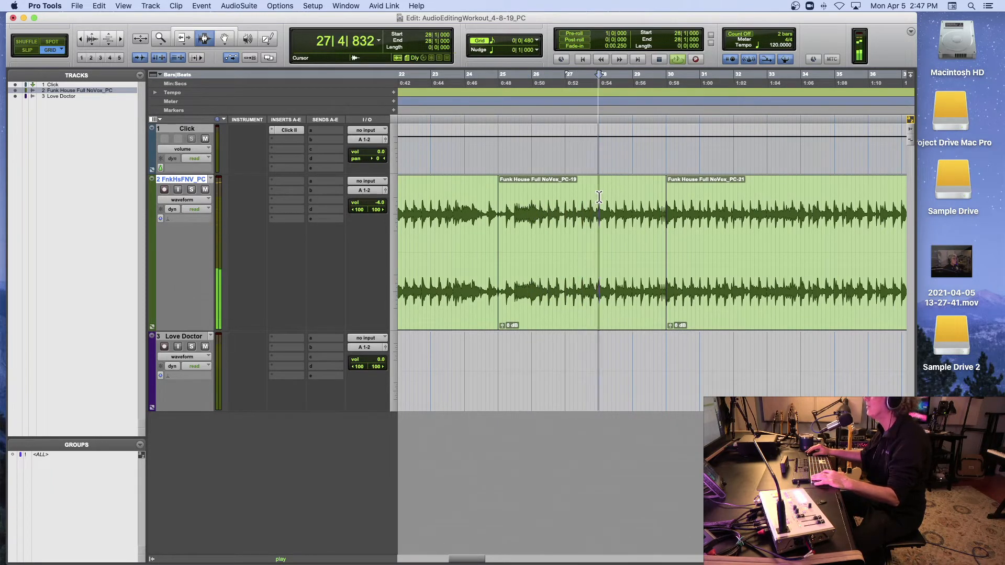
key("shift+Tab")
key("super+e")
- Select the Funk House clips from 28|1|000 to 45|1|000 and delete them in Shuffle mode to close the gap
key("shift+Tab")
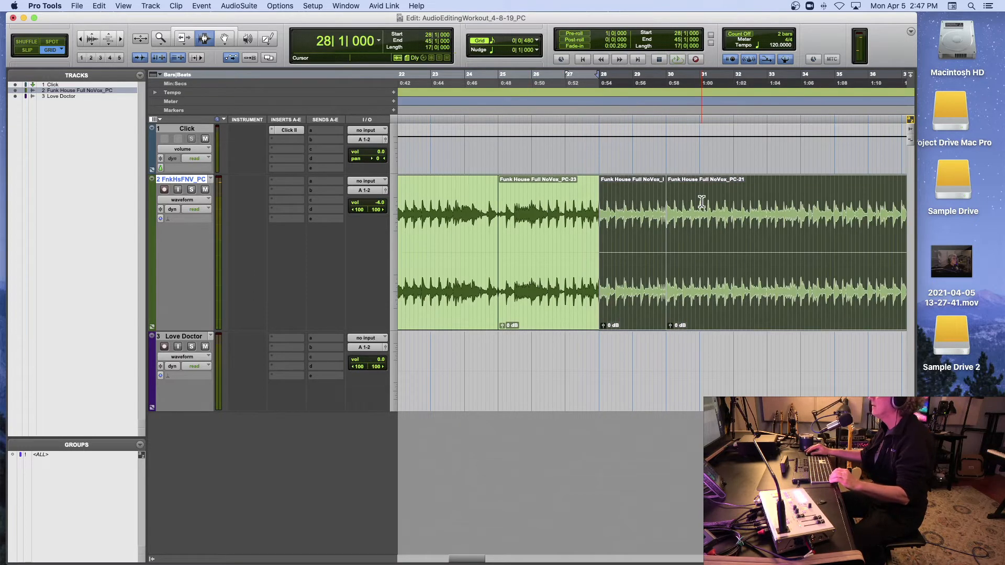
key("super+[")
key("super+[")
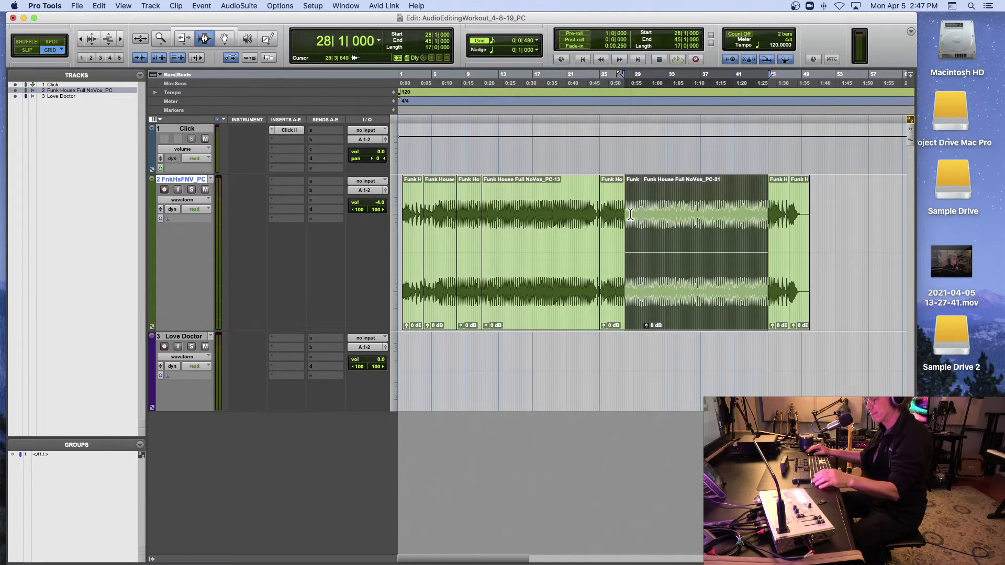
key("Delete")
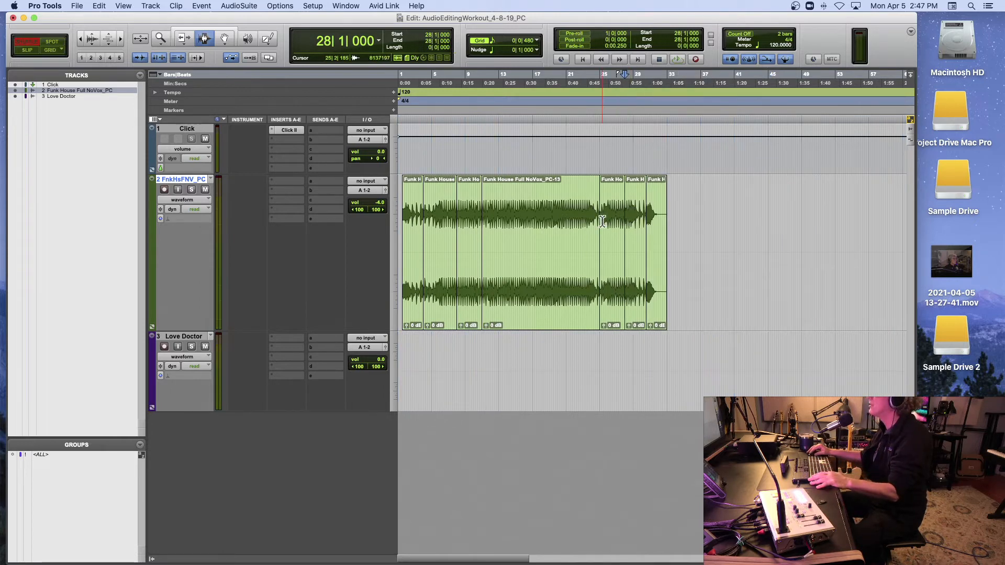
- Play the shortened ending from 25|1|667 across the new edit at bar 28 through the final clip
key("space")
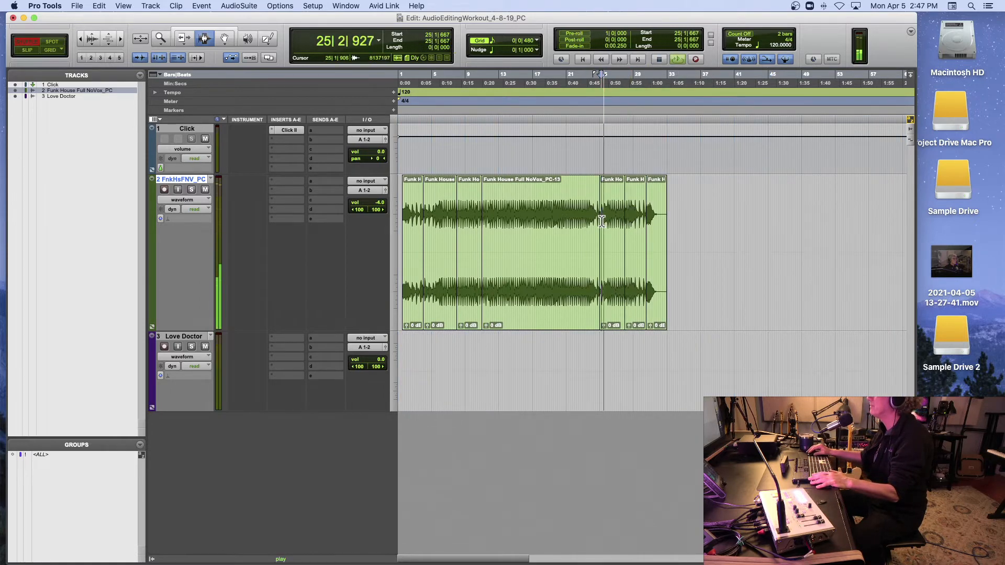
key("super+]")
key("super+]")
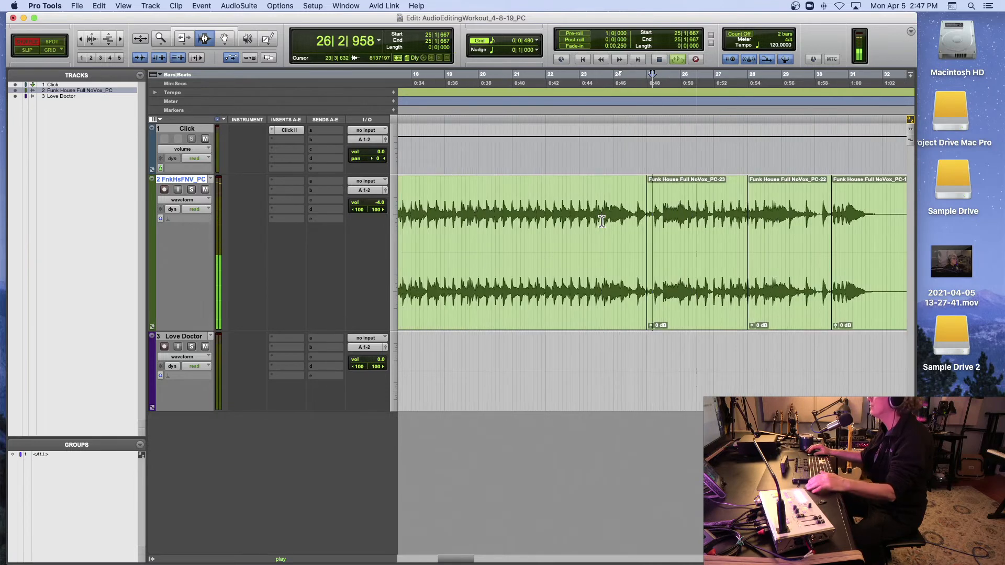
scroll(602, 221, "right", 3)
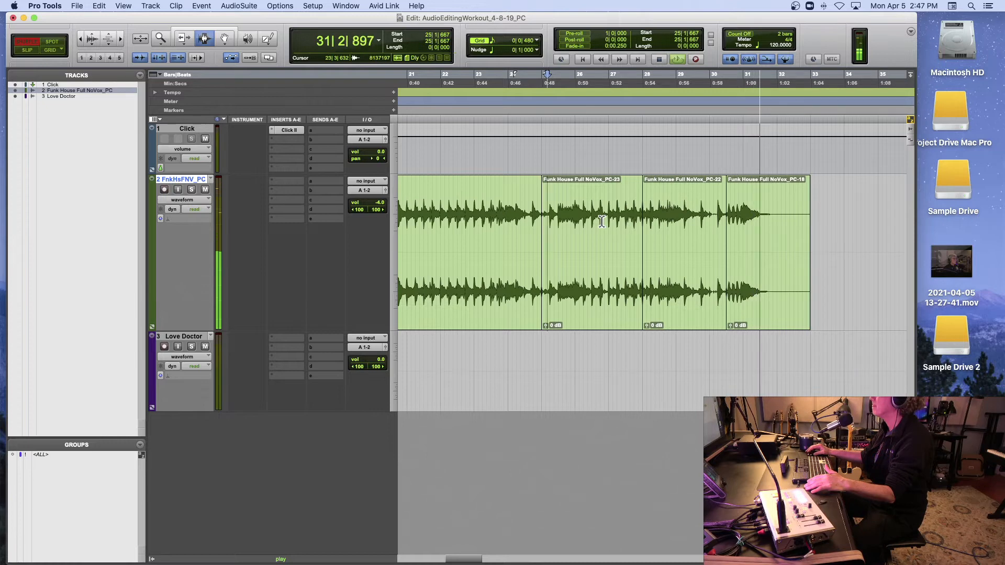
- Stop playback and undo the last edits on the Funk House track to restore the removed audio
key("space")
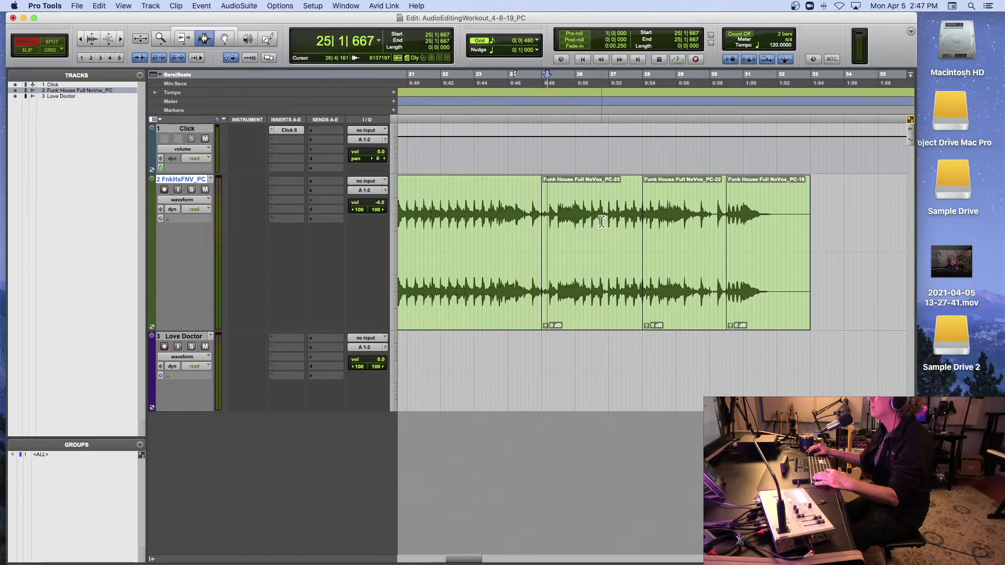
key("super+z")
key("super+z")
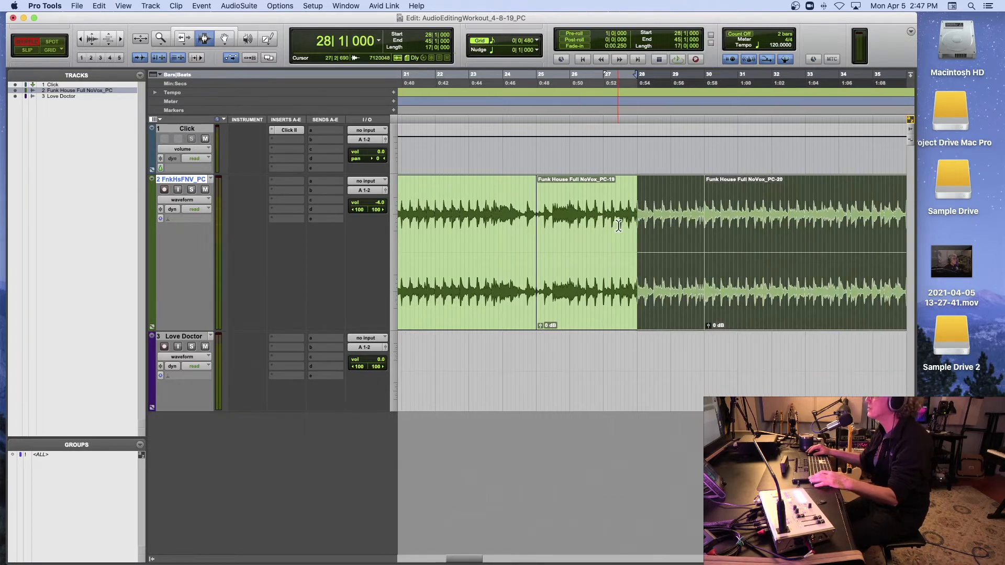
- Switch to Grid mode, audition the song around bar 36, and separate the Funk House clip at bar 38
scroll(618, 226, "left", 10)
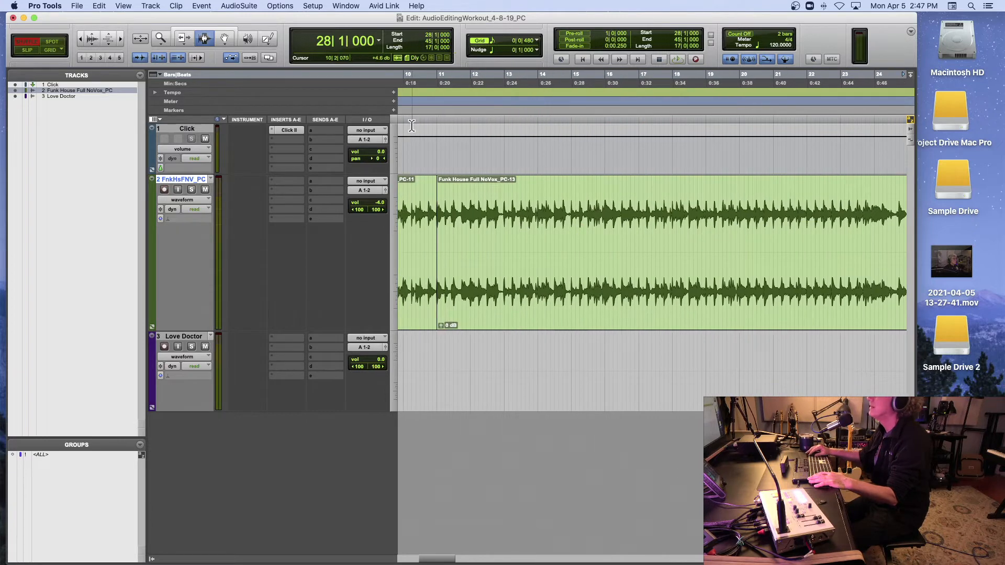
left_click(58, 50)
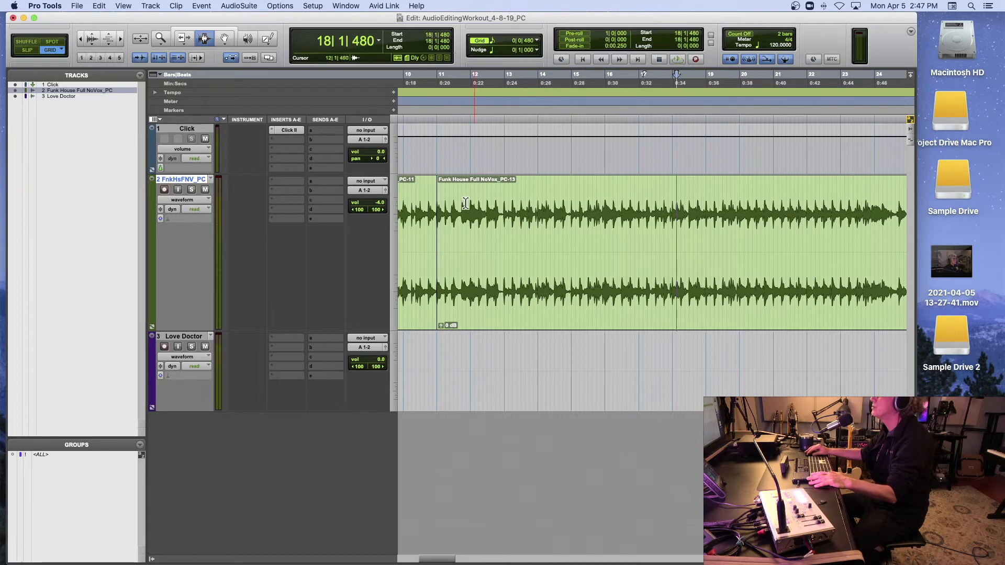
scroll(634, 236, "right", 5)
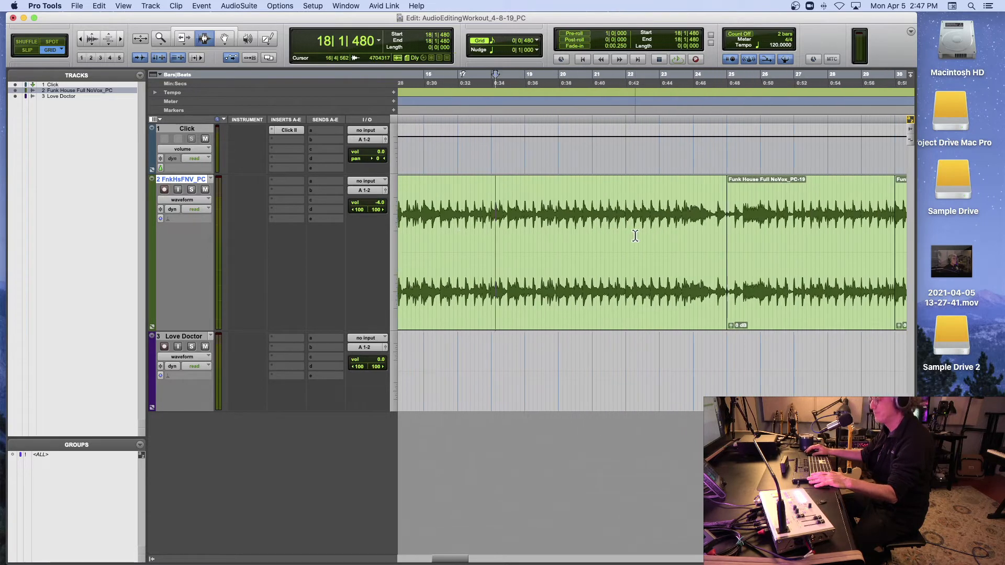
key("r")
key("r")
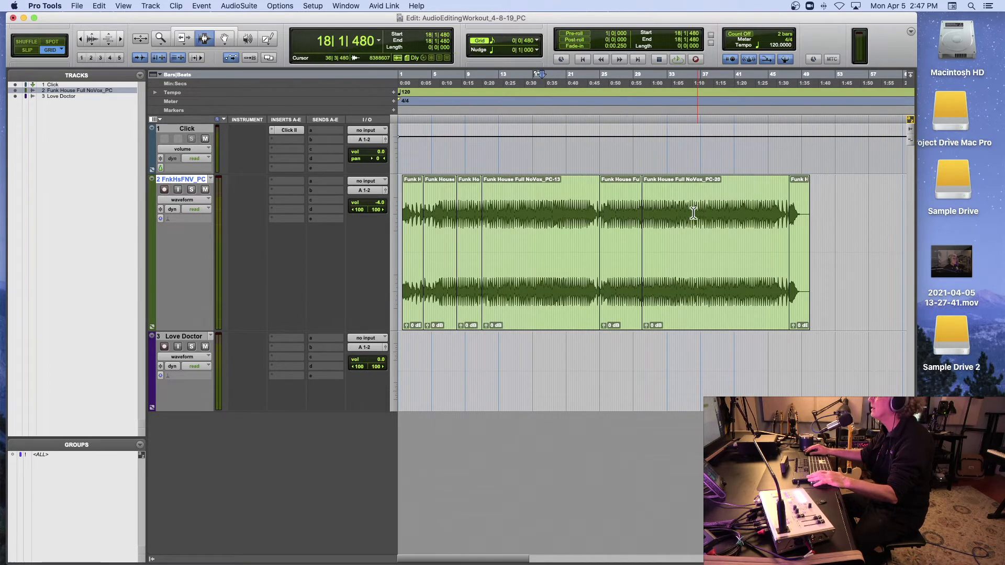
key("space")
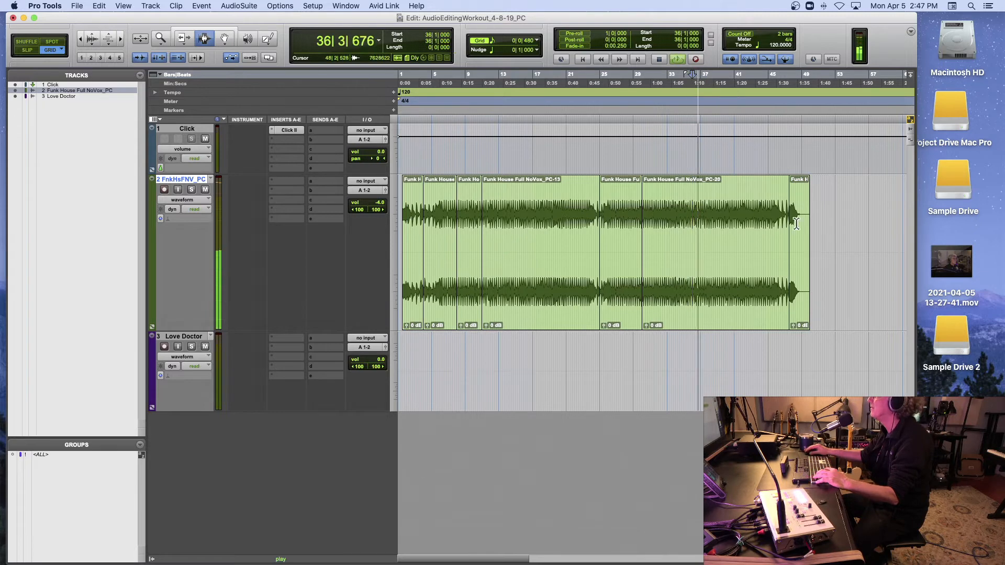
key("t")
key("t")
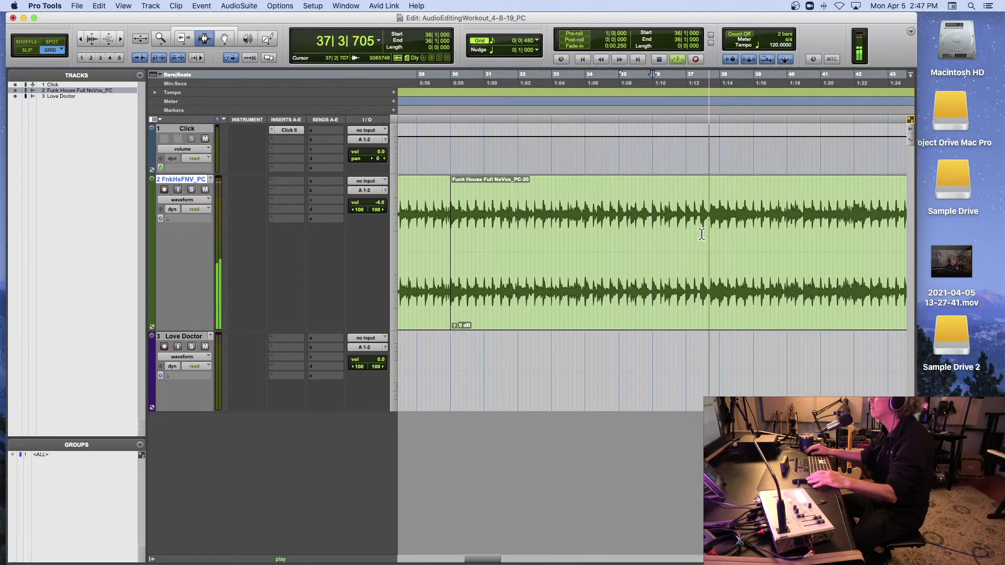
left_click(723, 221)
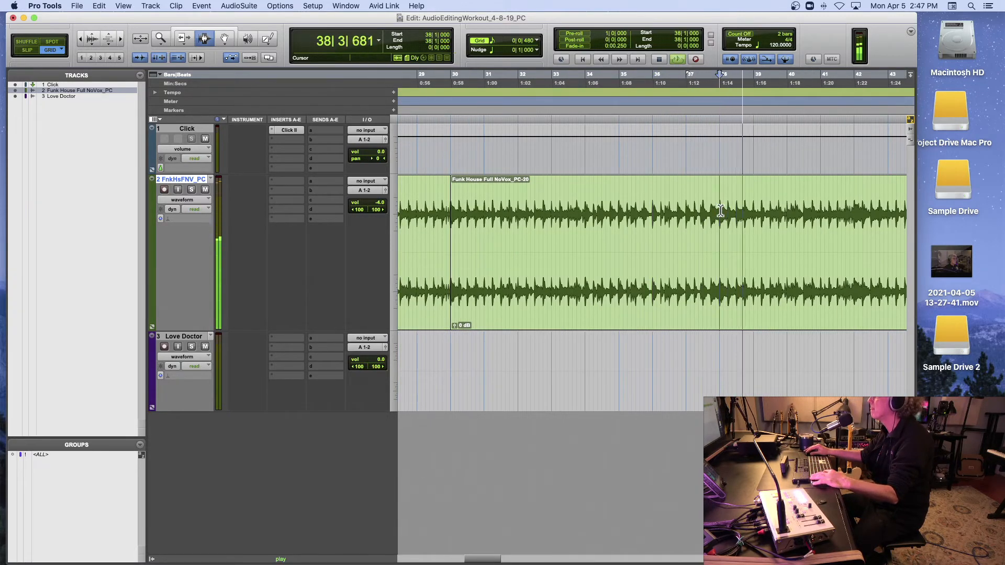
key("space")
key("super+e")
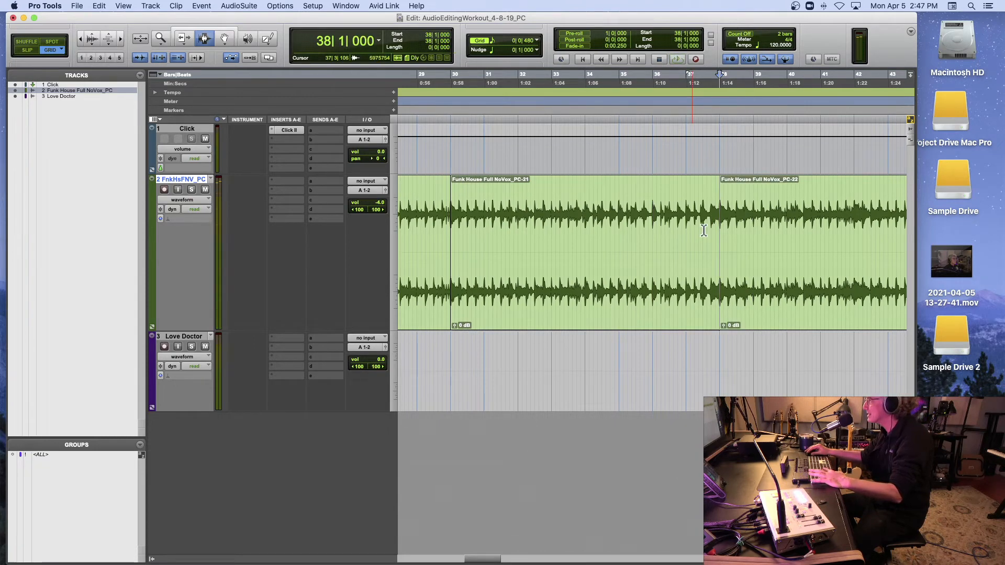
- Audition from the cut at bar 38, and separate the earlier Funk House clip at bar 26
key("space")
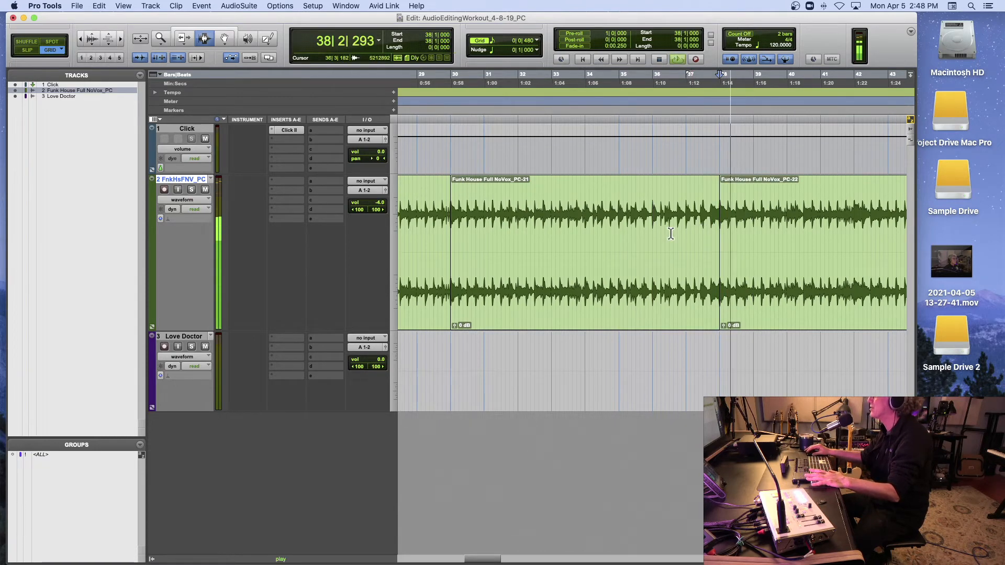
key("space")
scroll(602, 231, "left", 10)
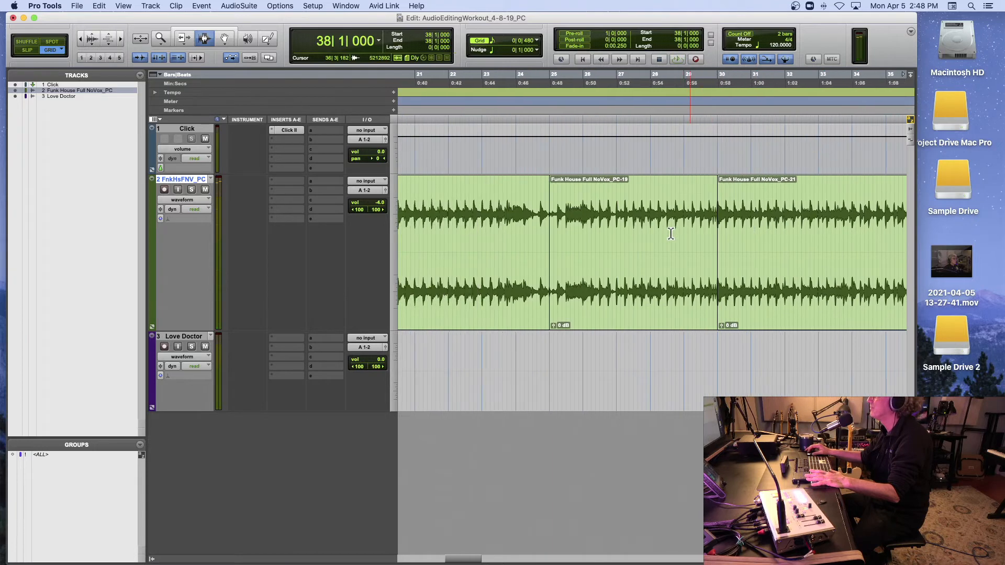
left_click(582, 215)
key("super+e")
- Select the clips between bars 26 and 38 and delete them in Shuffle mode to close the gap
double_click(635, 215)
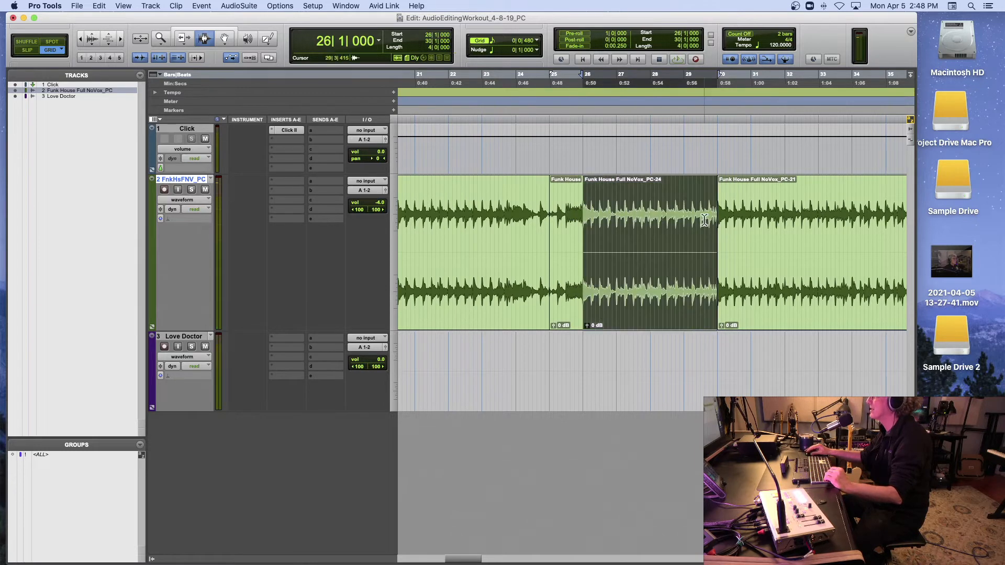
key("super+bracketleft")
left_click(723, 222, "shift")
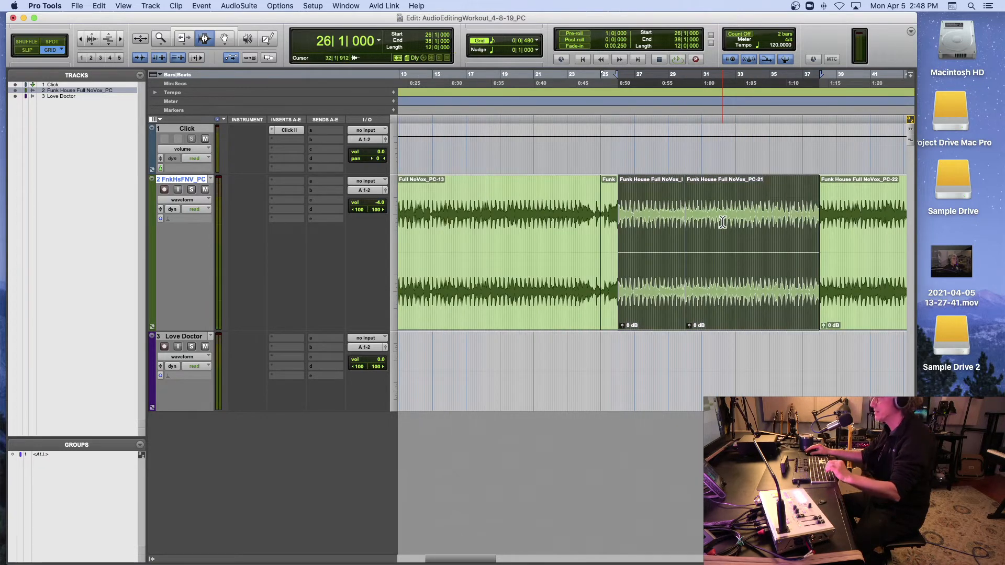
key("Delete")
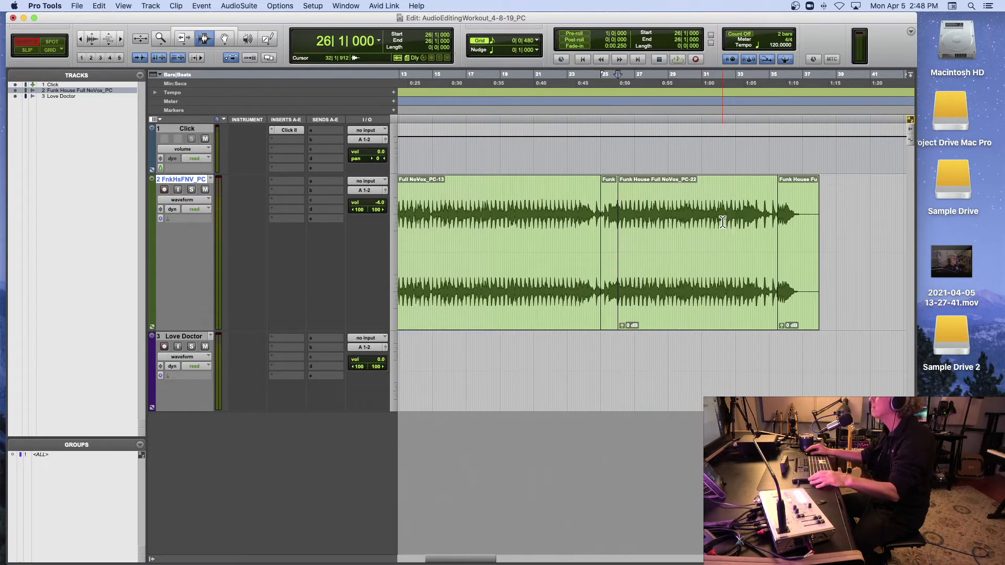
- Play through the new edit at bar 26 from just before bar 25, and switch back to Grid mode
left_click(598, 220)
key("space")
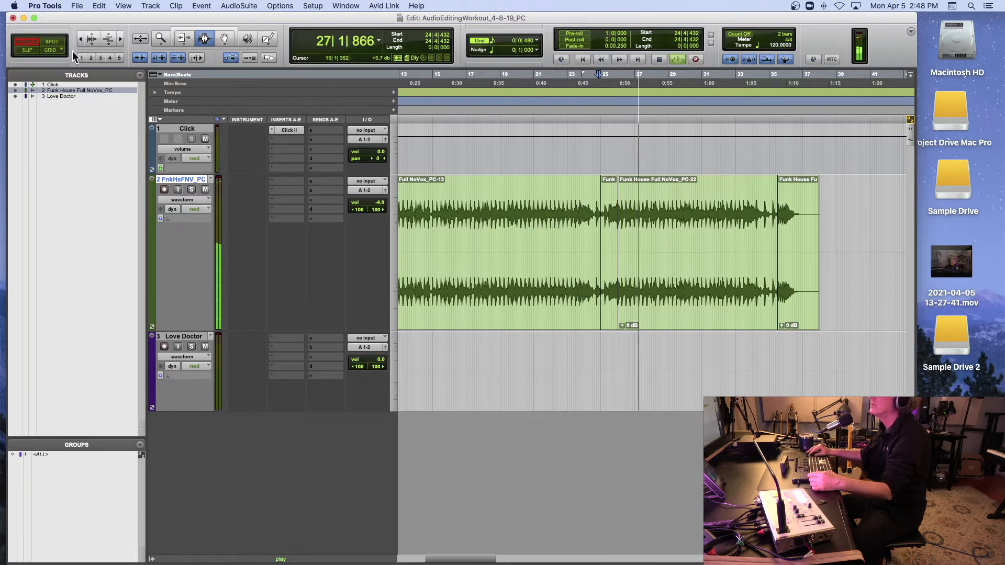
left_click(58, 49)
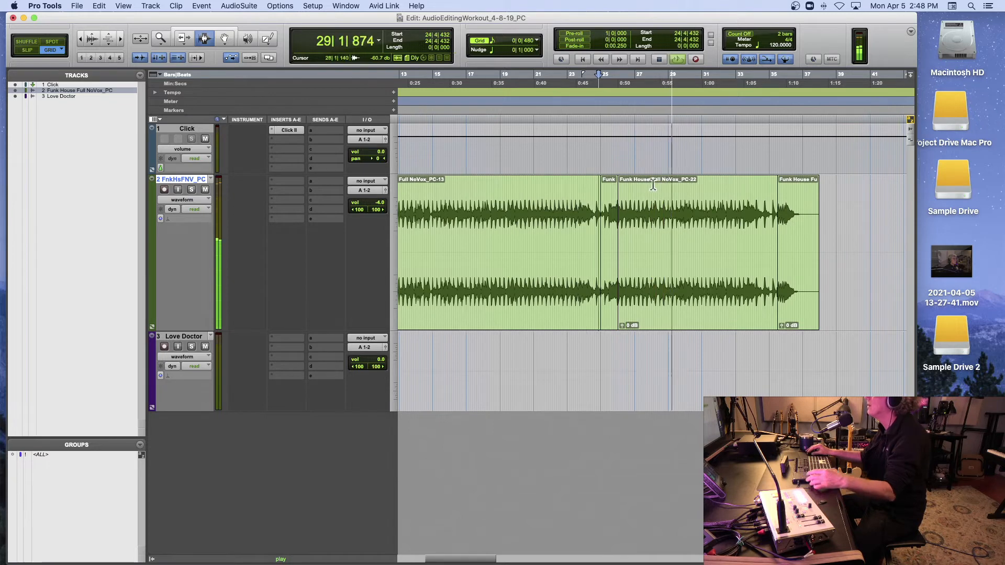
key("space")
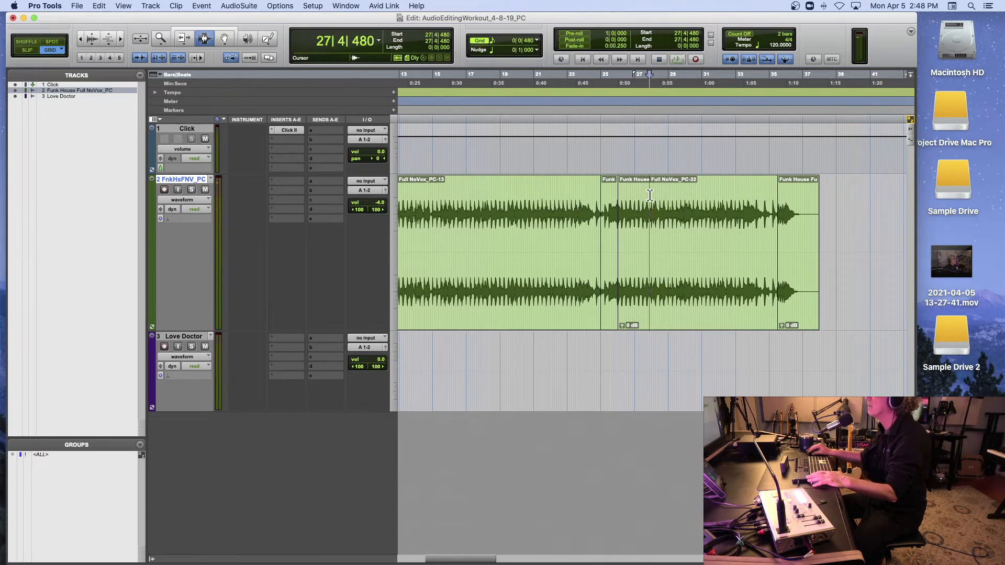
- Set the grid value to 1 bar and audition the song from bar 28 and bar 26
left_click(535, 42)
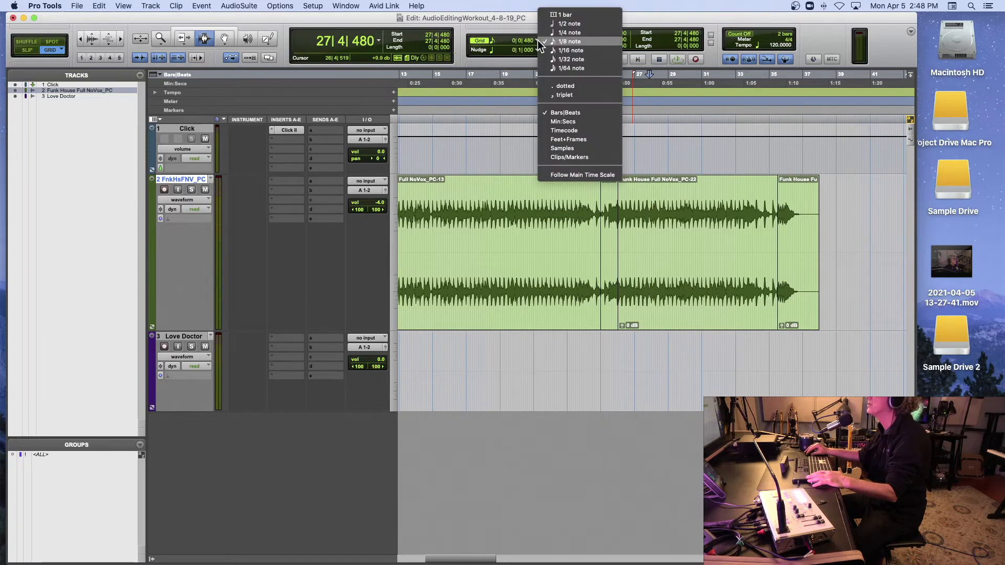
left_click(597, 18)
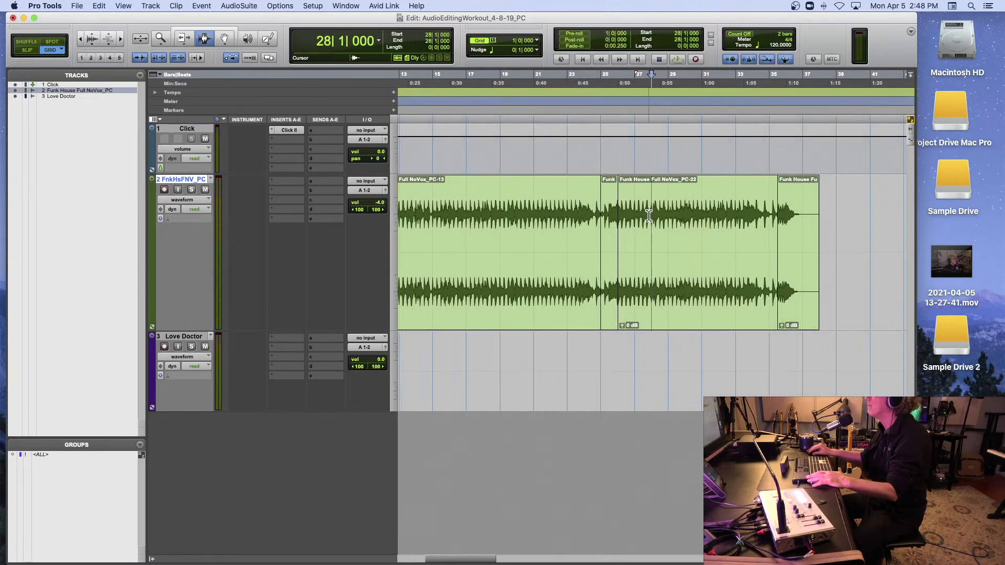
key("space")
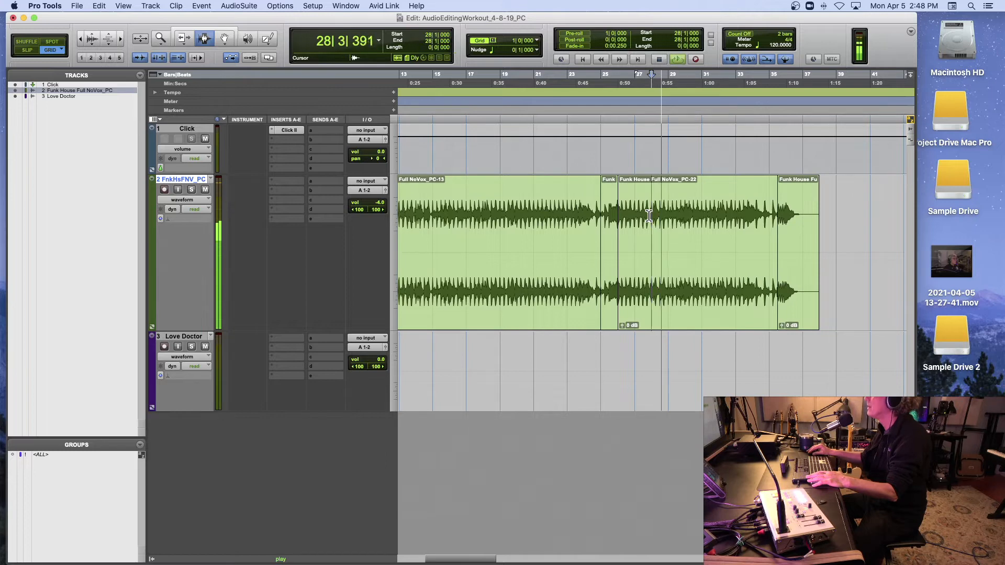
left_click(613, 215)
key("space")
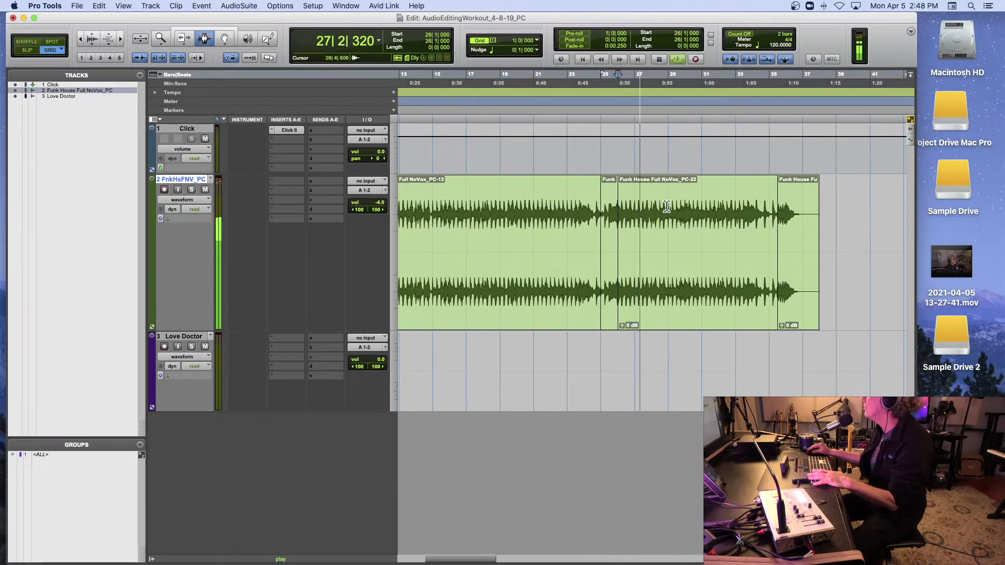
key("space")
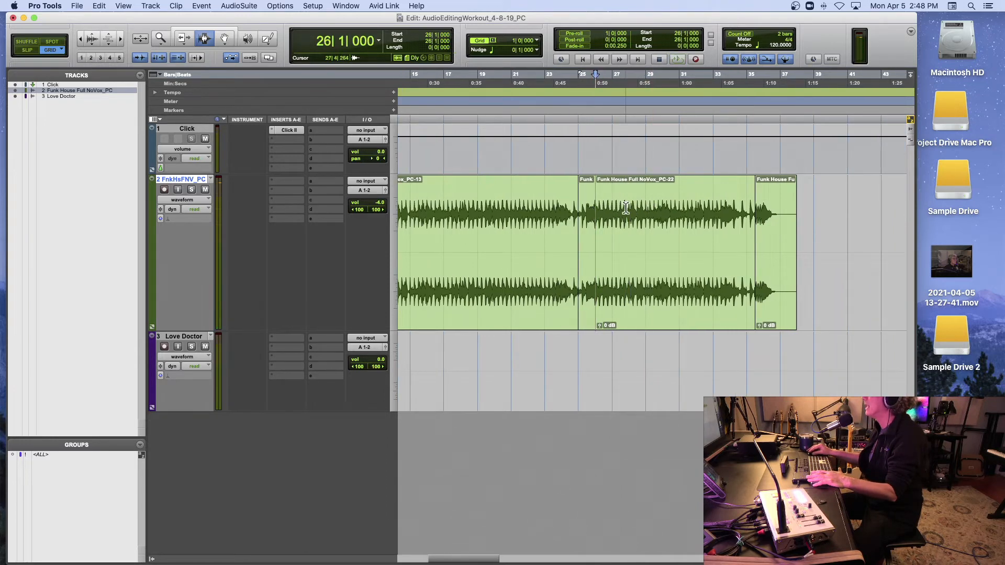
- Play from bar 26 to find the next cut point, and separate the Funk House clip at bar 28
key("space")
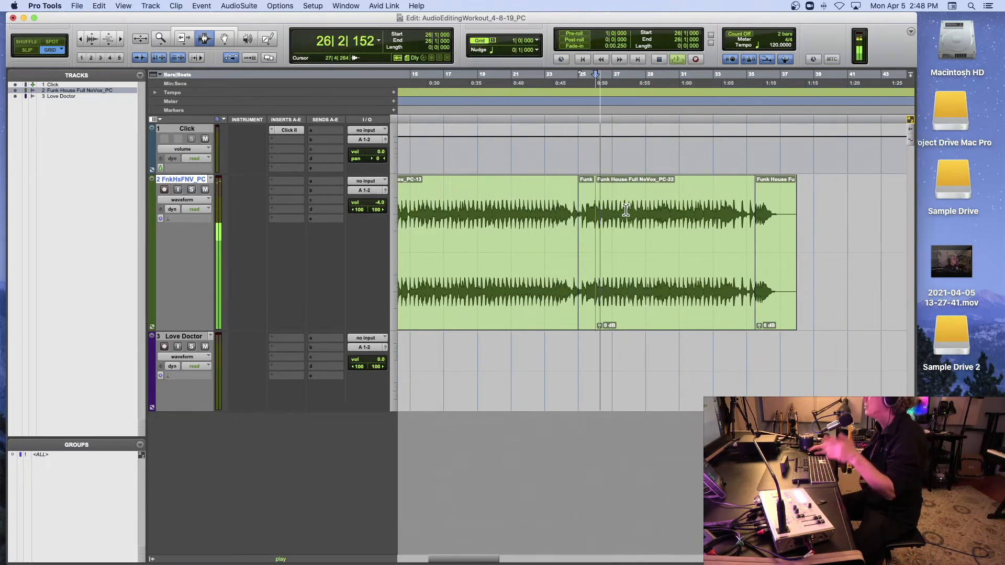
key("t")
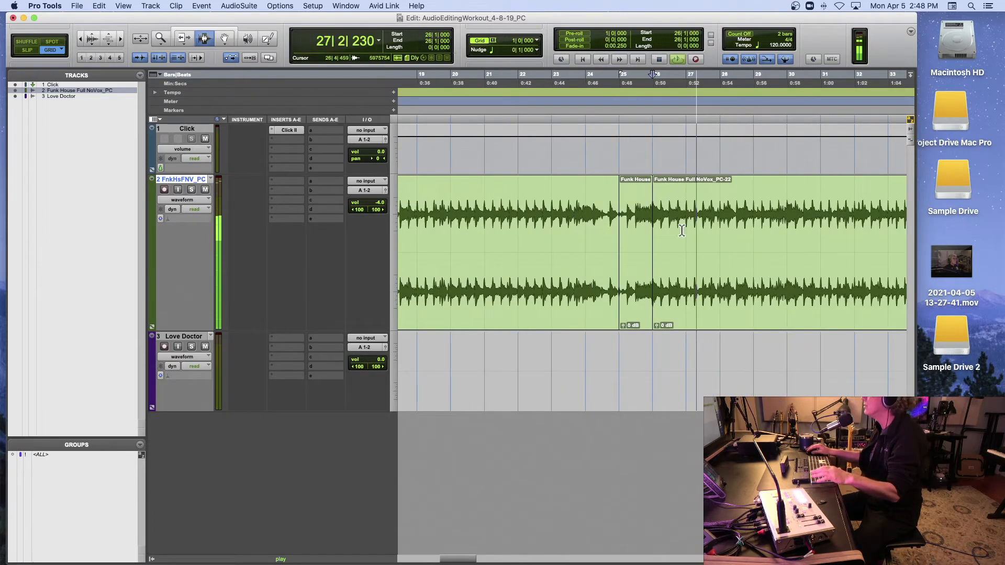
left_click(718, 223)
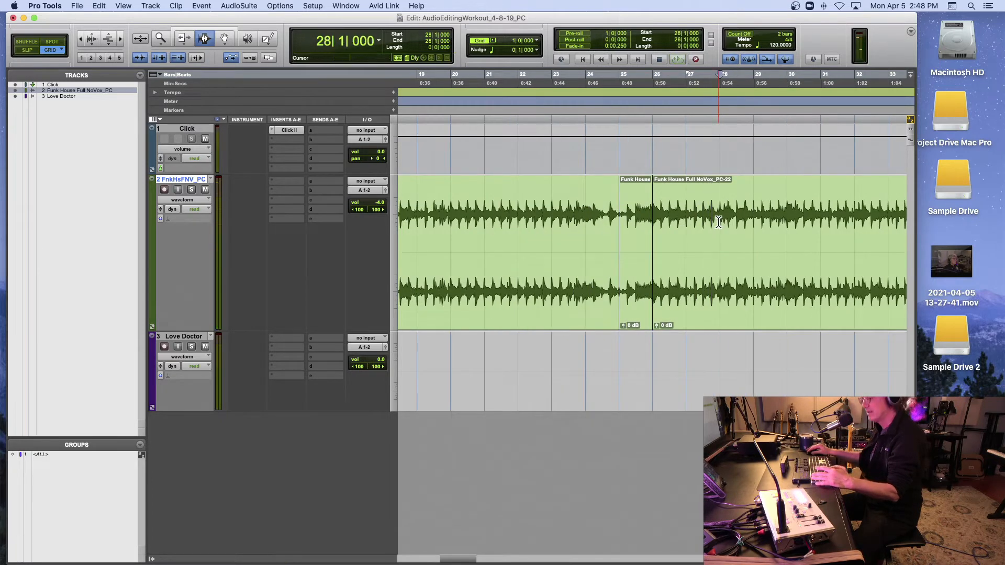
- Play on from bar 28 and separate the Funk House clip at bar 32
key("space")
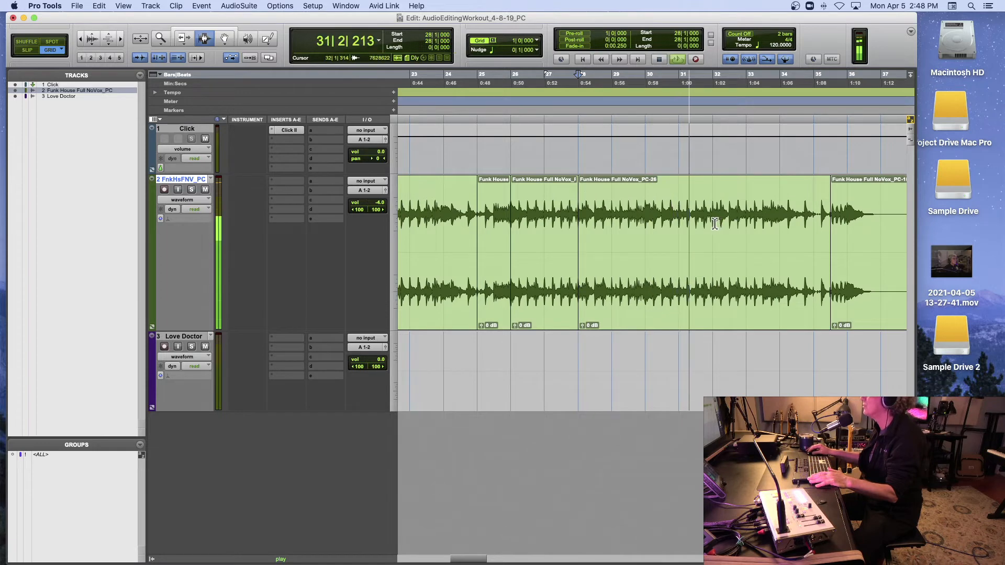
key("space")
left_click(713, 224)
key("super+e")
- Delete the clip between bars 28 and 32 in Shuffle mode so the ending moves up
double_click(698, 226)
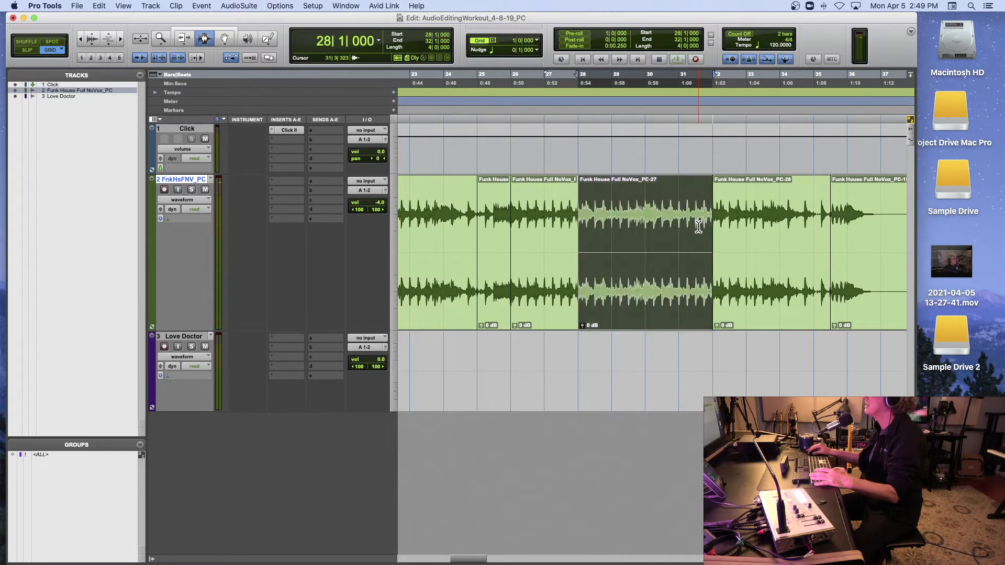
left_click(30, 44)
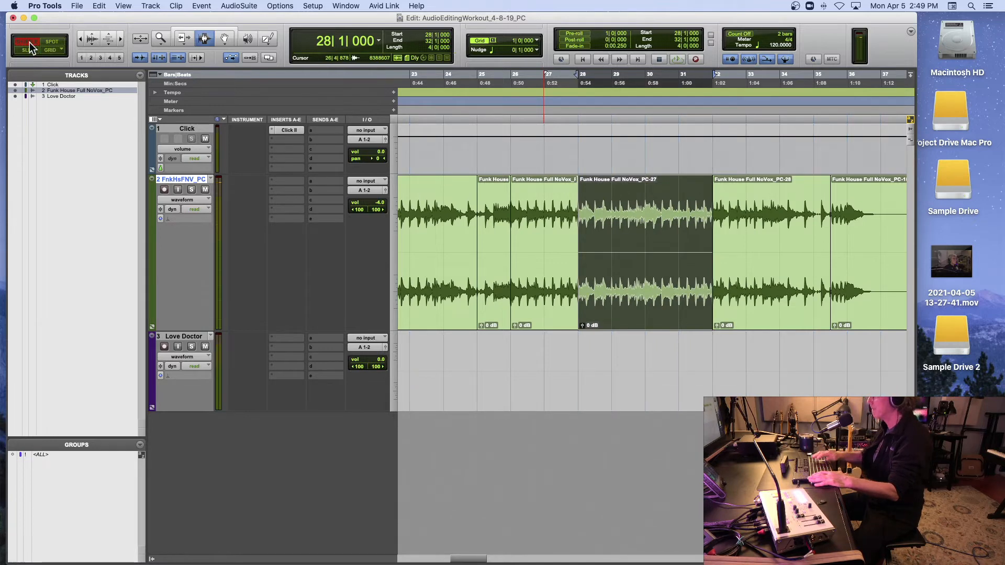
key("Delete")
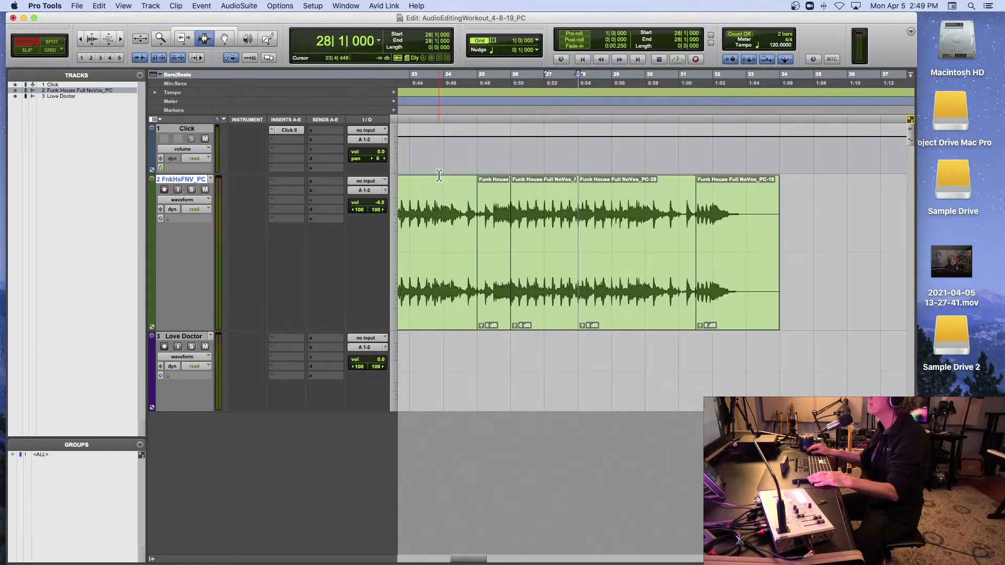
- Play the edited song from bar 25 through the edit at bar 28 to the final hits
left_click(497, 221)
key("space")
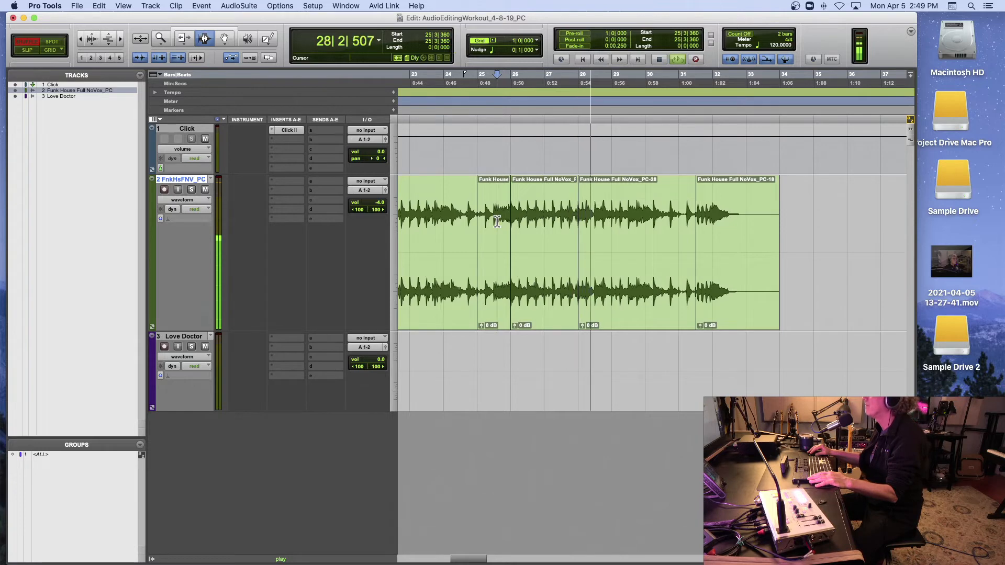
key("t")
scroll(649, 237, "right", 5)
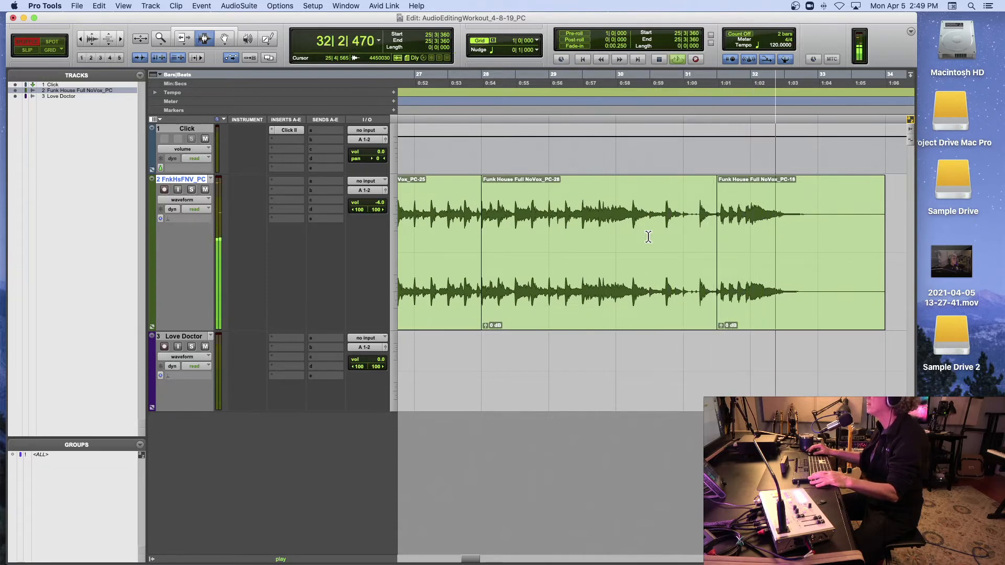
key("space")
- Select the song from its fading end back to its first sound, set the main counter to Min:Secs, and switch to Grid mode
left_click(774, 218)
left_click_drag(784, 218, 434, 227)
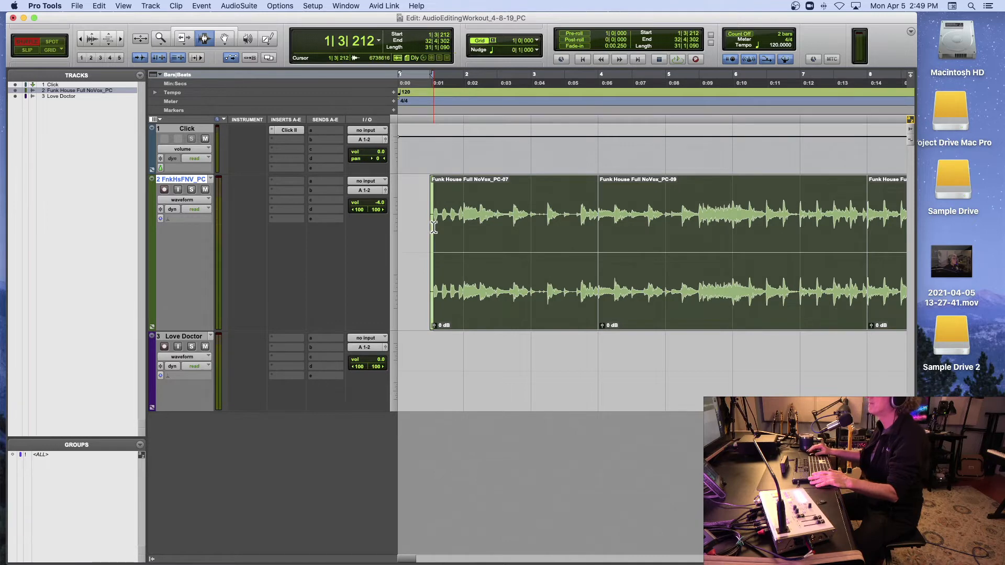
left_click(377, 40)
left_click(387, 47)
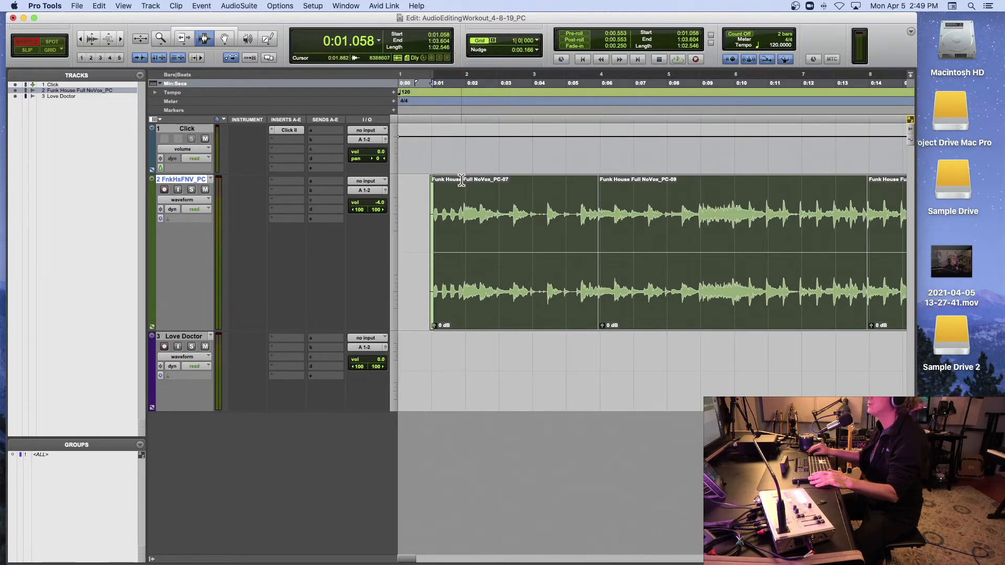
left_click(48, 50)
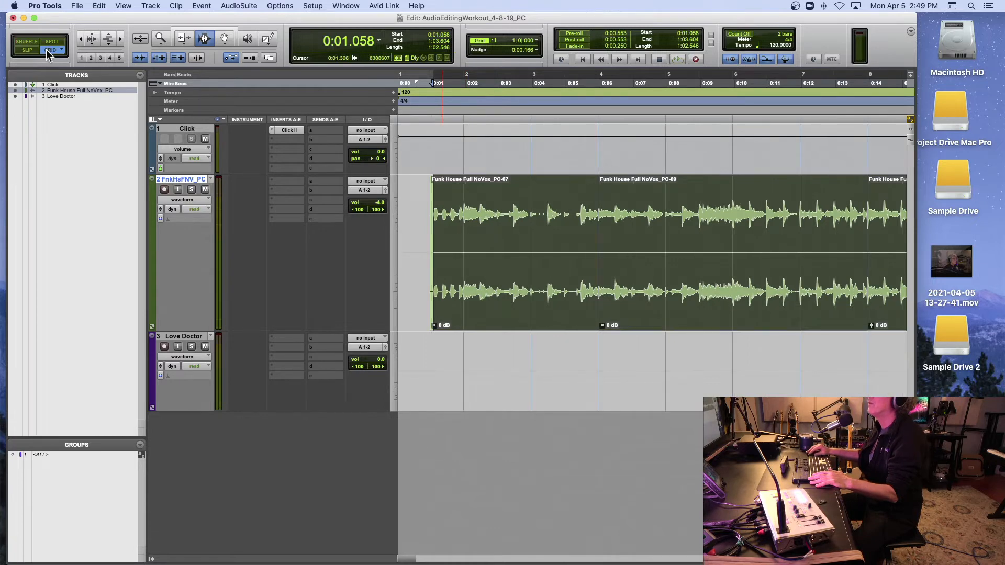
- Try to remove the Funk House song's opening pickup before bar 2 in Grid mode
left_click(462, 208)
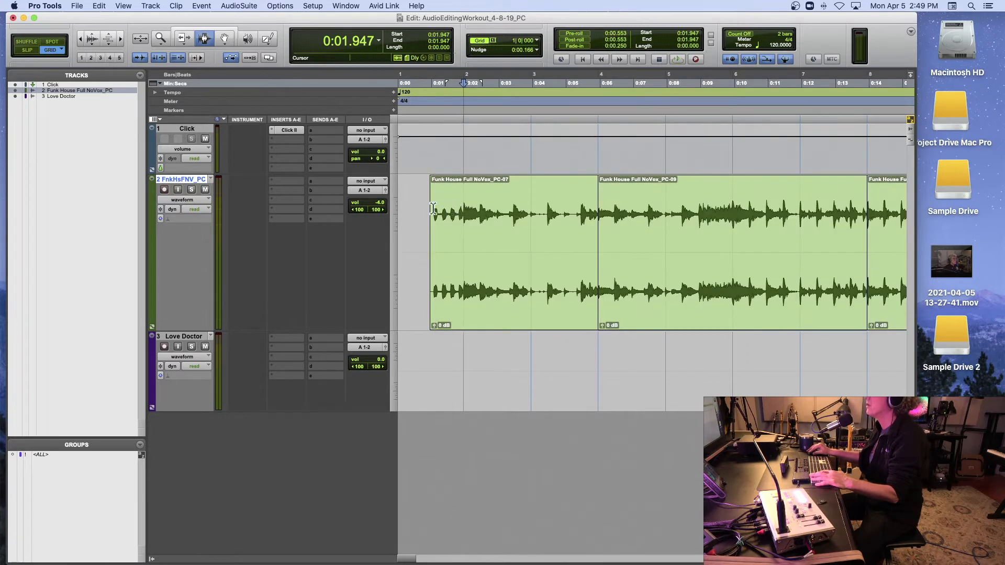
left_click_drag(462, 207, 418, 209)
key("Delete")
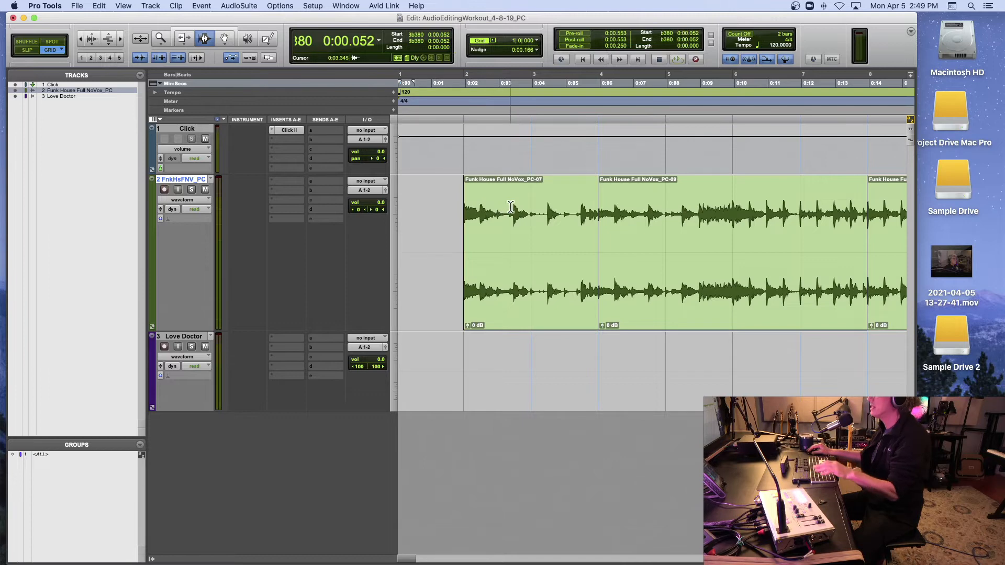
- Select the song from bar 2 to its fade at 1:03.947 and check the selection's length and the ending
key("super+bracketleft")
key("super+bracketleft")
key("r")
key("r")
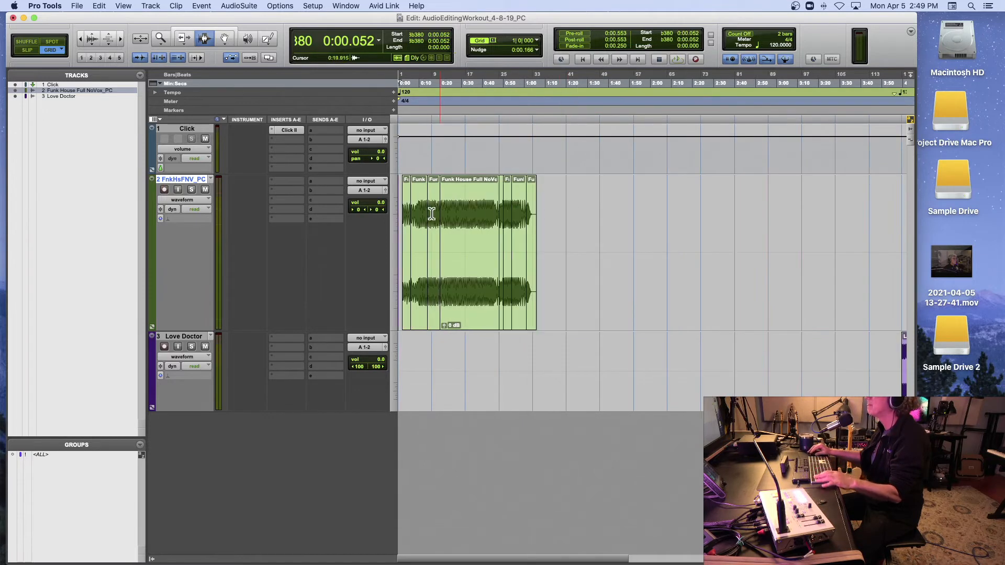
double_click(408, 215)
left_click(534, 223, "shift")
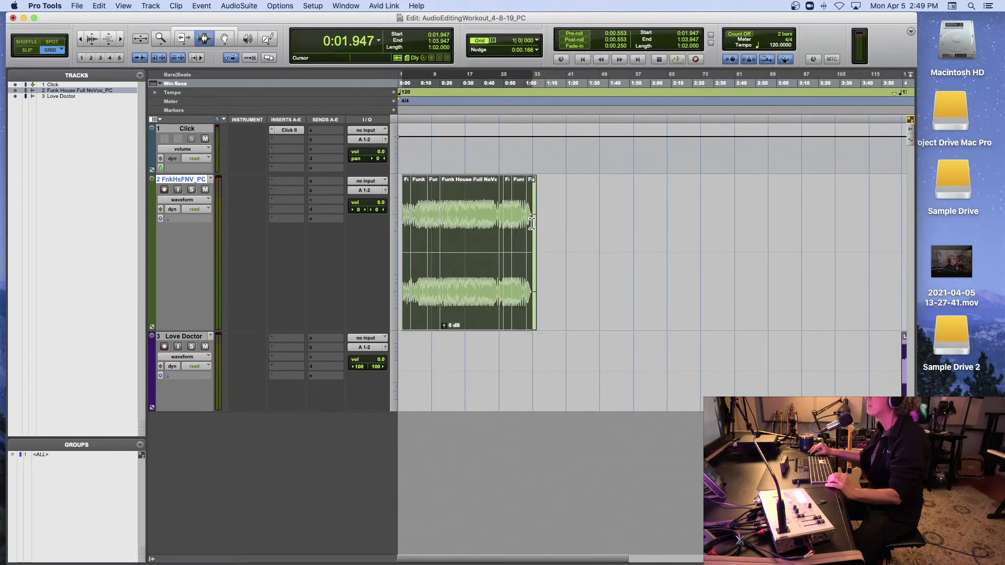
key("t")
key("t")
key("t")
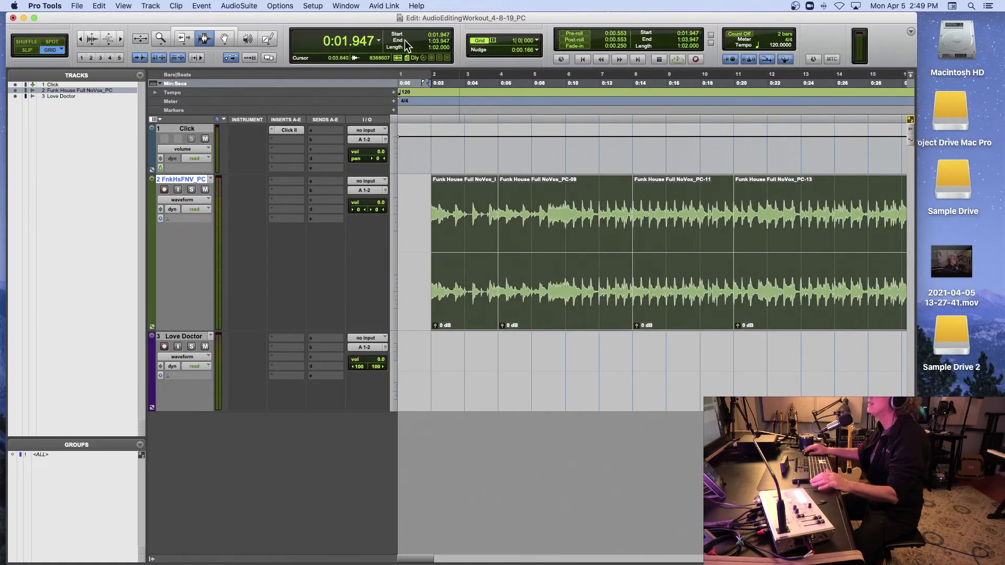
scroll(502, 163, "right", 15)
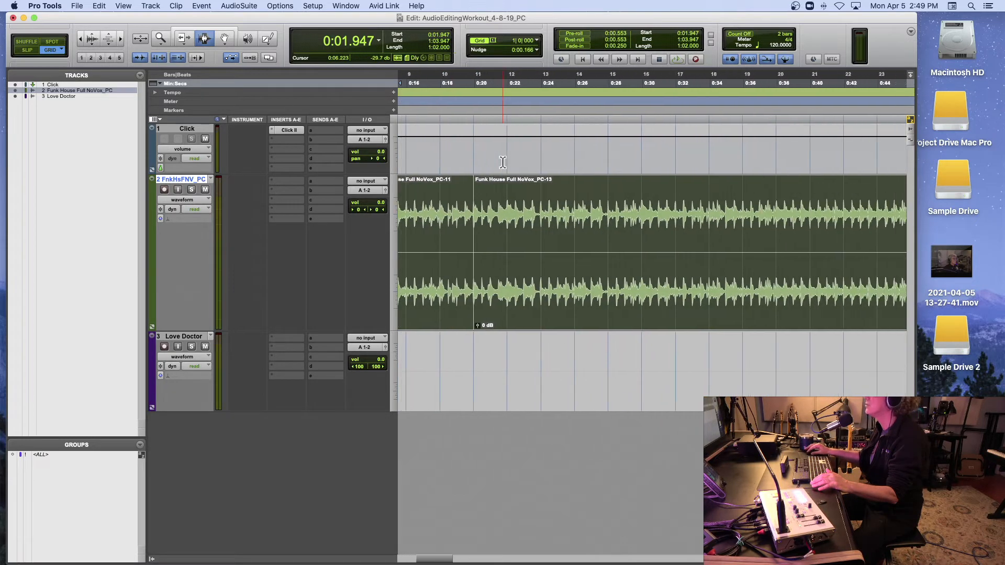
scroll(502, 162, "right", 8)
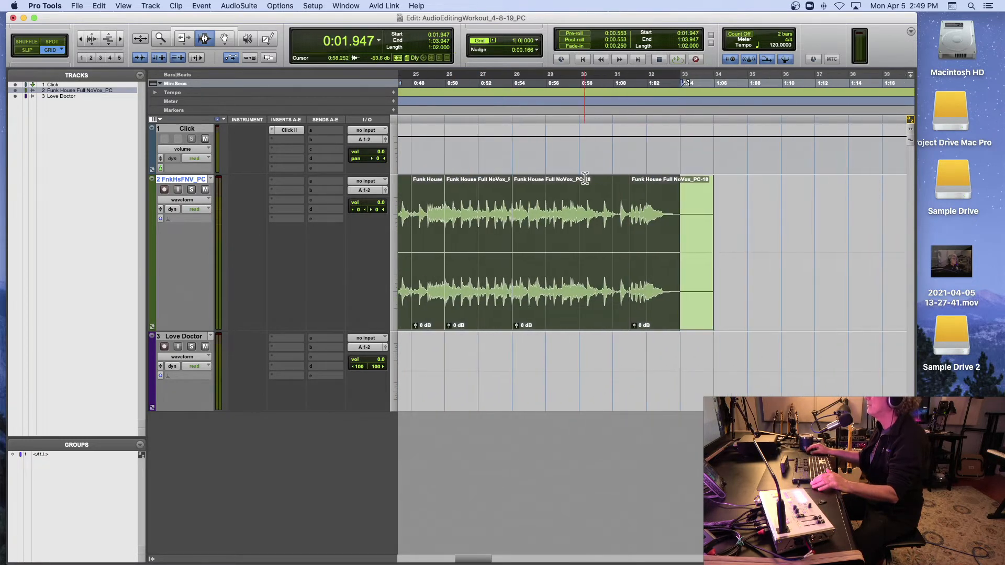
- Play the song's ending from bar 30 and again from bar 26
left_click(563, 222)
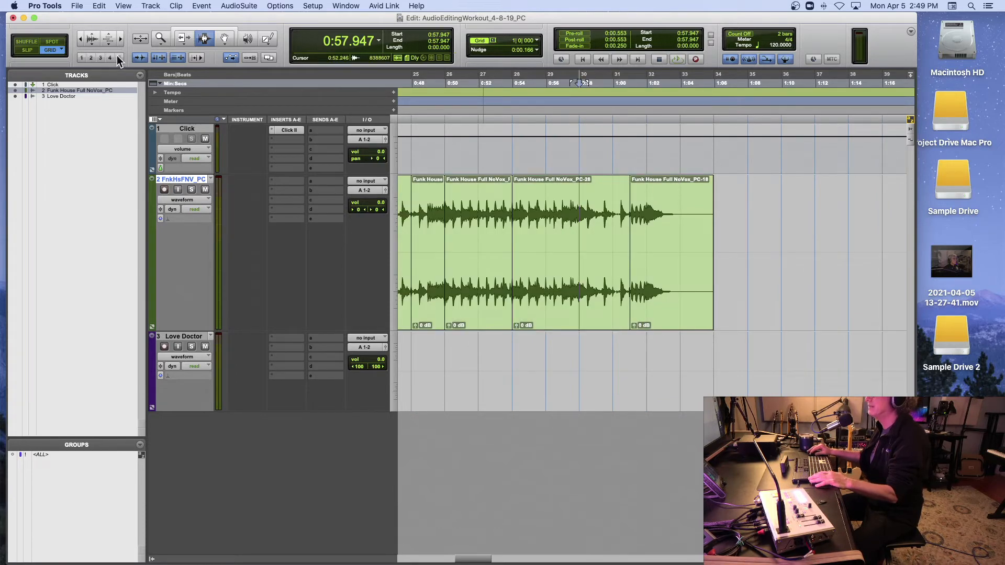
key("space")
key("space")
left_click(449, 204)
left_click_drag(356, 210, 423, 214)
key("space")
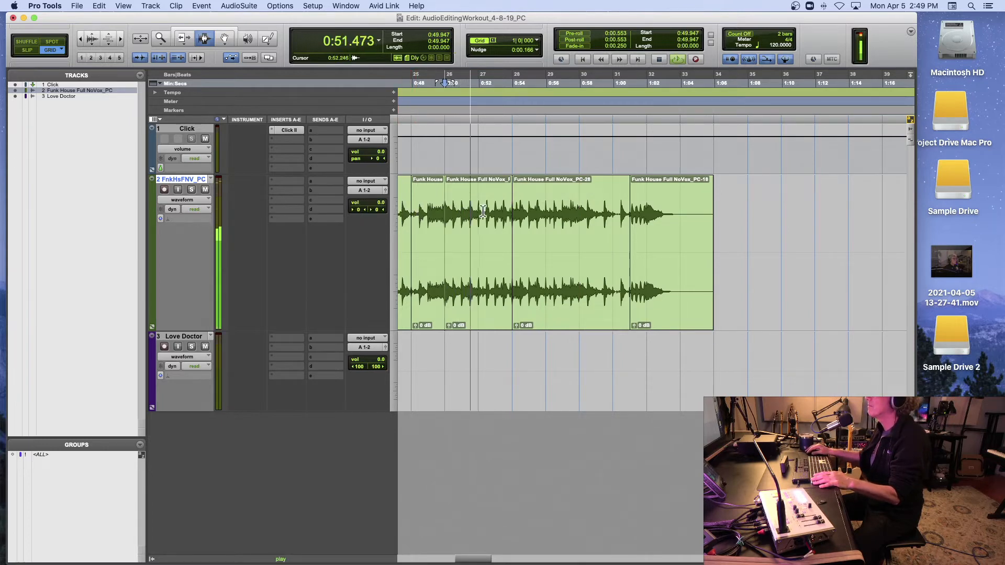
key("space")
- Show the Funk House track's pan left automation and try to correct its panning to 100 left and 100 right
left_click(184, 200)
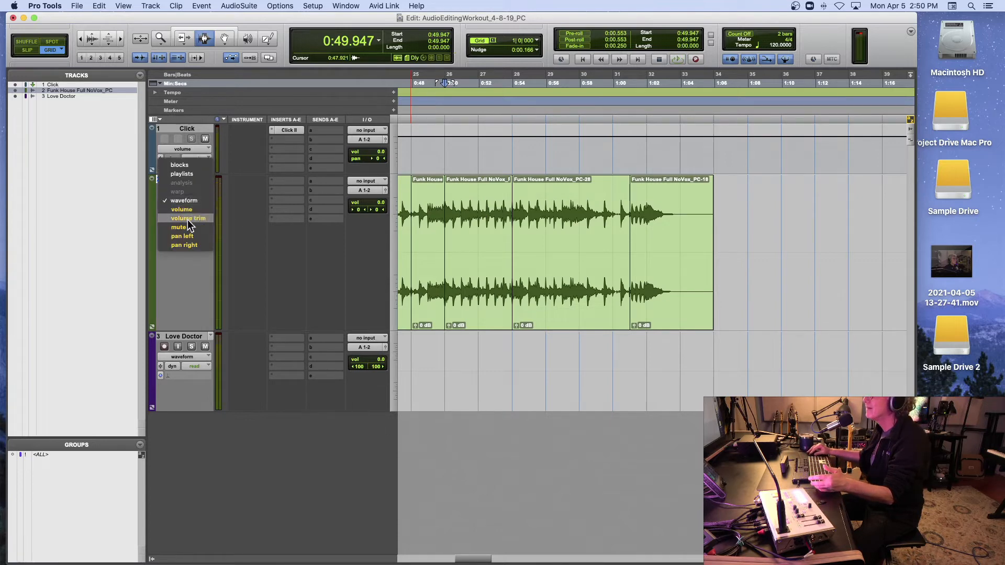
left_click(190, 237)
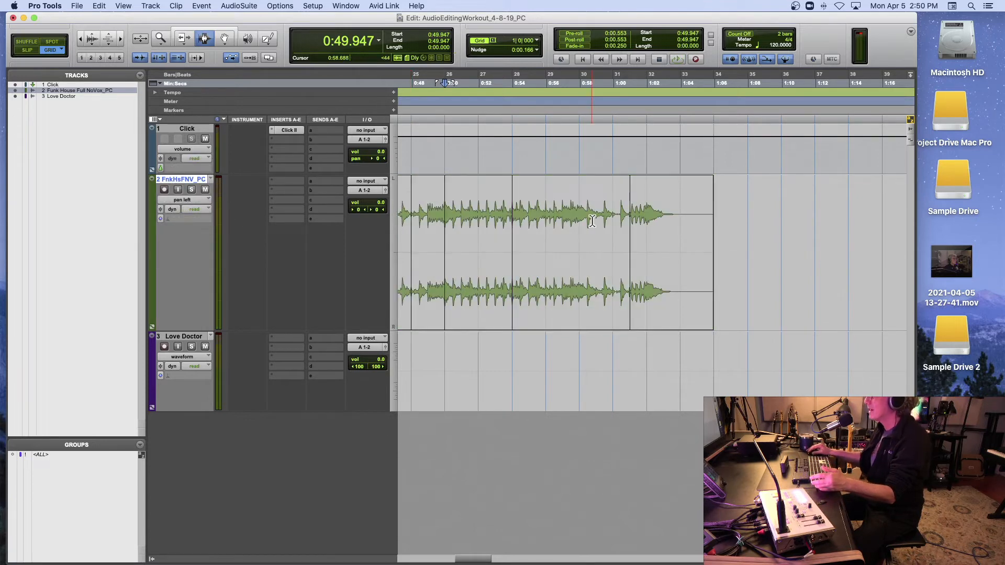
key("super+bracketleft")
key("super+bracketleft")
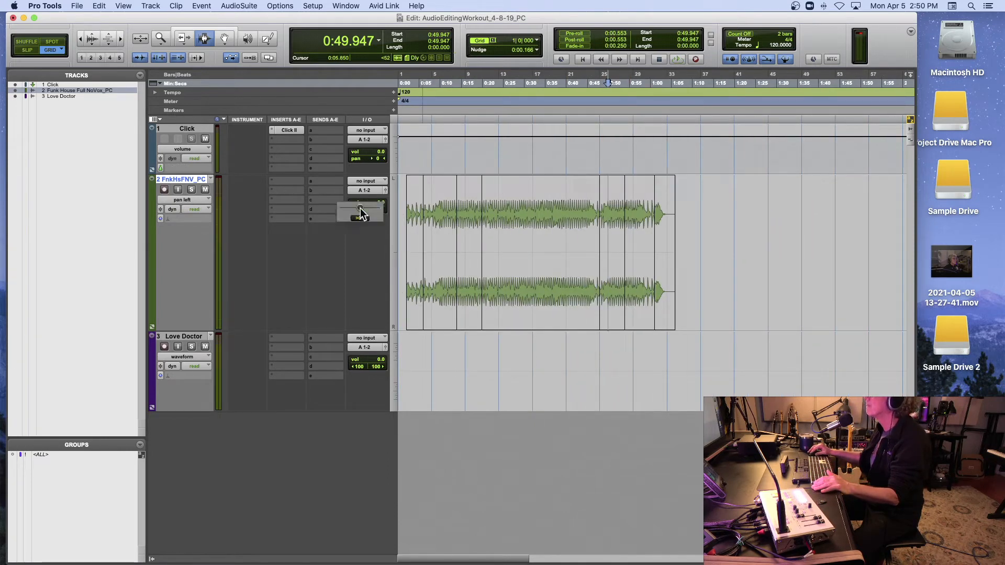
key("space")
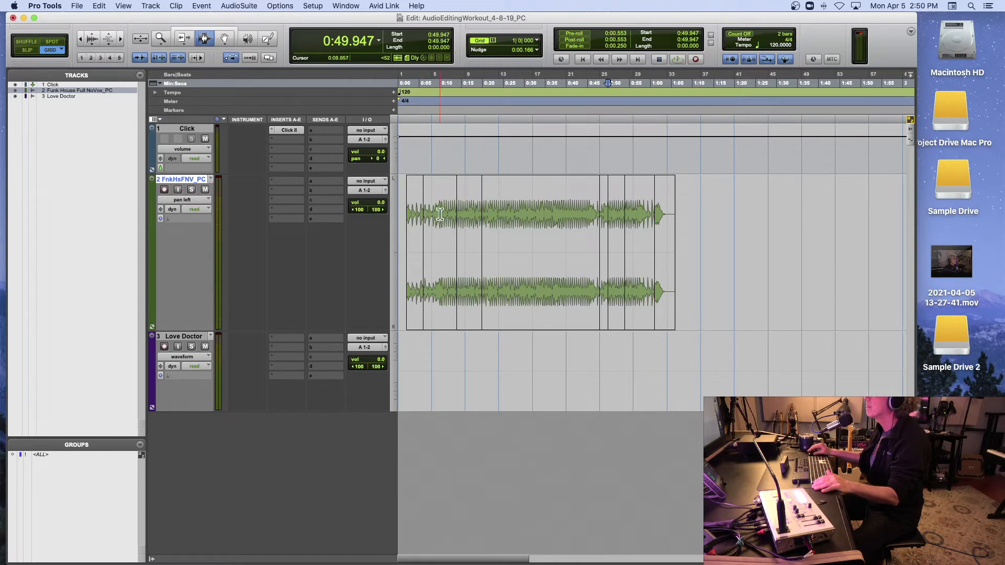
key("space")
- Undo the recent changes back to before the cut of bars 28 to 32, and return the Funk House track to waveform view
left_click(204, 197)
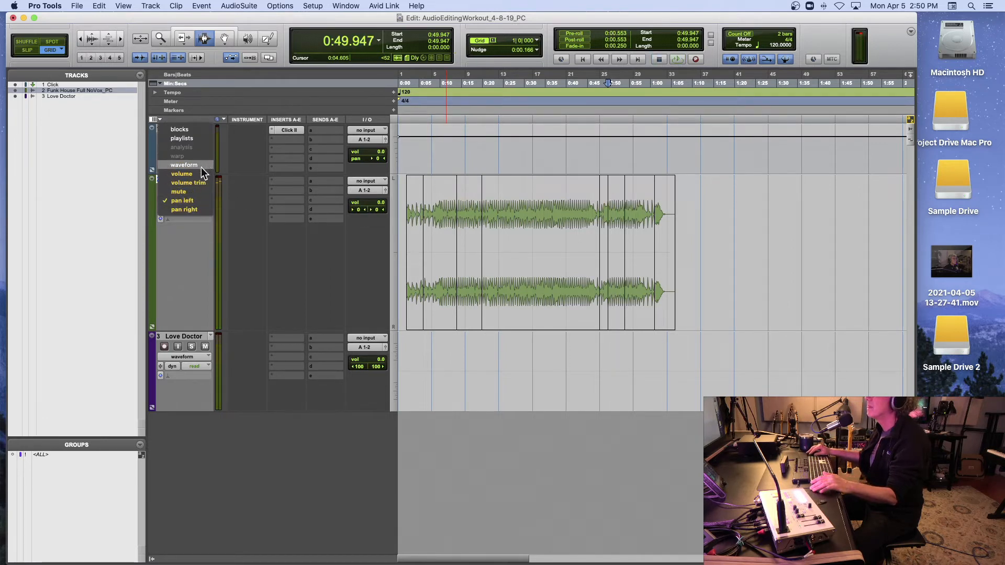
left_click(199, 173)
key("super+z")
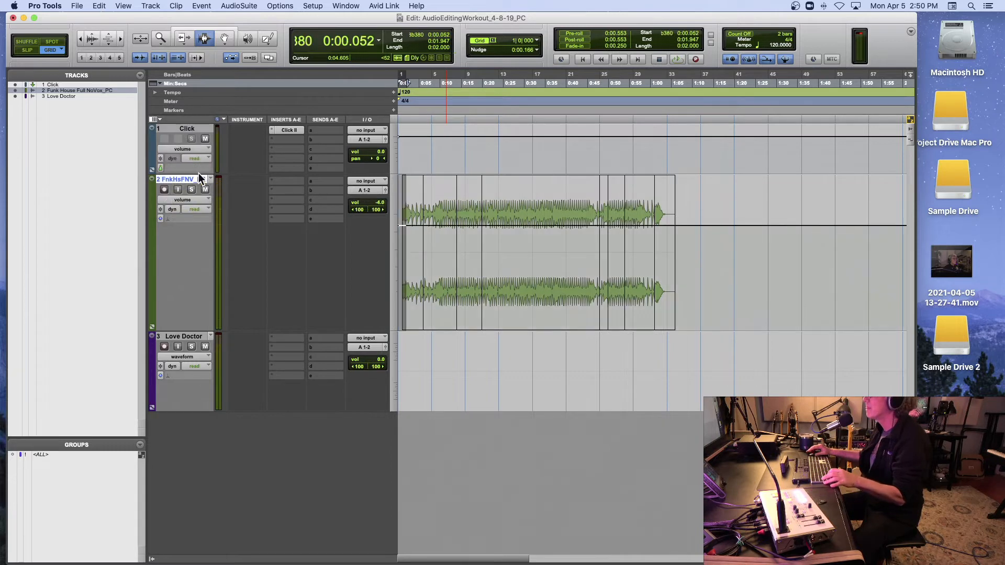
key("super+shift+z")
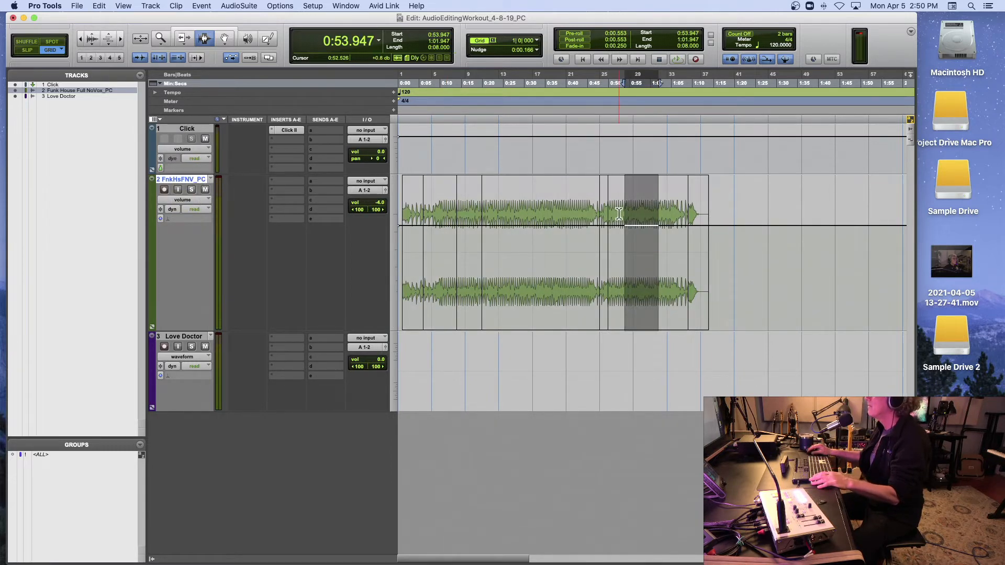
left_click(187, 199)
left_click(187, 190)
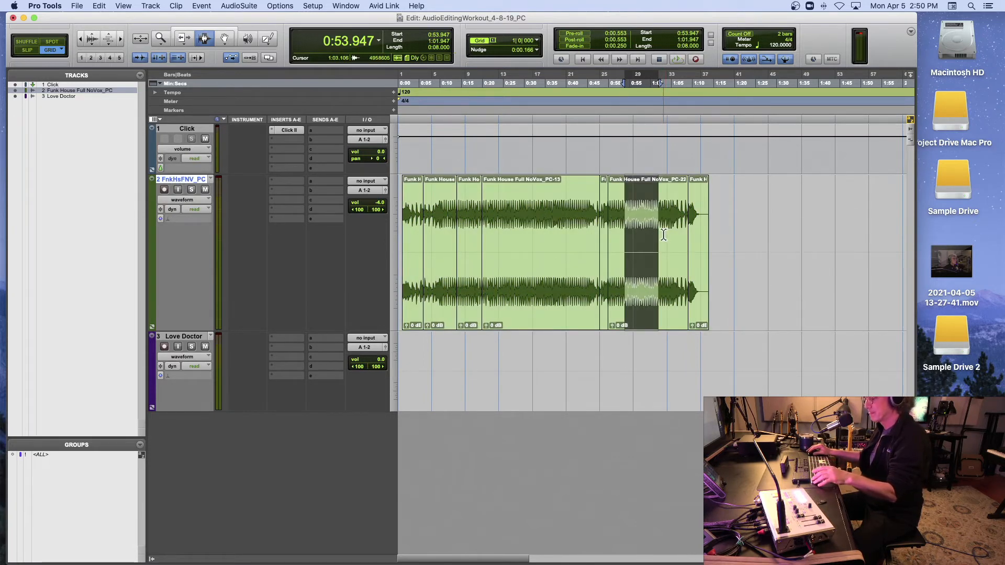
- Delete the Funk House selection between bars 28 and 32 in Shuffle mode and play the ending from 0:57.754
key("F1")
key("Delete")
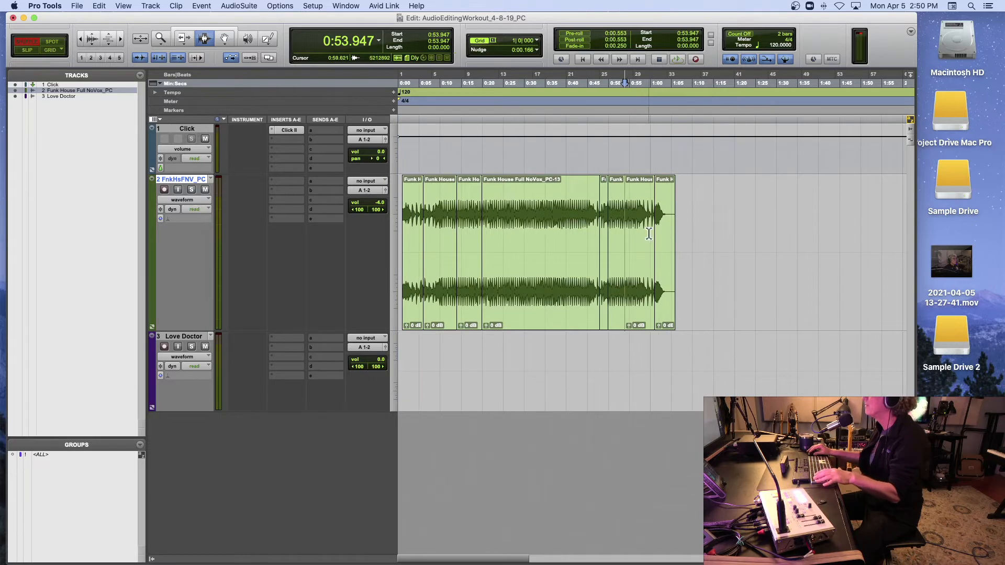
left_click(642, 222)
key("space")
key("t")
key("t")
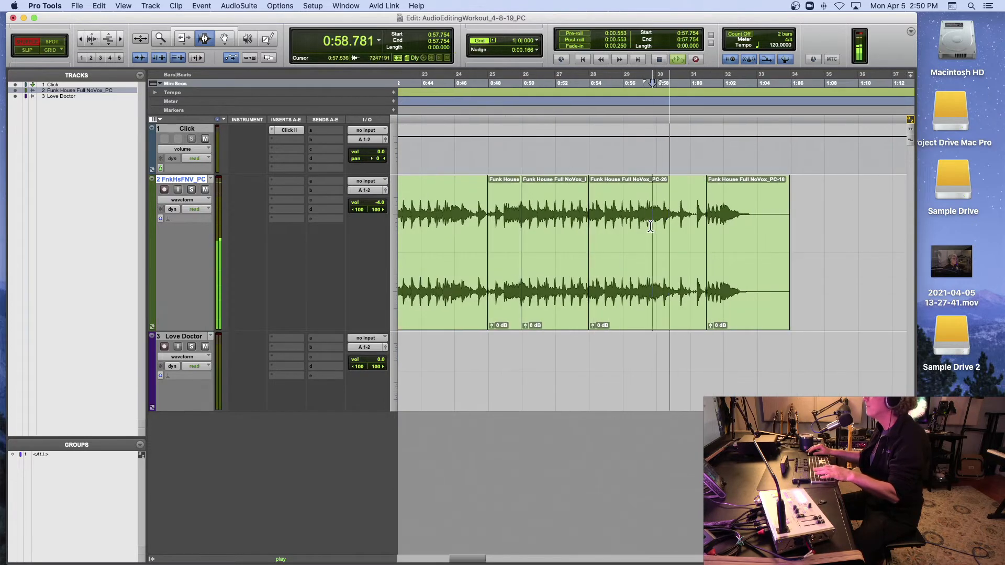
key("space")
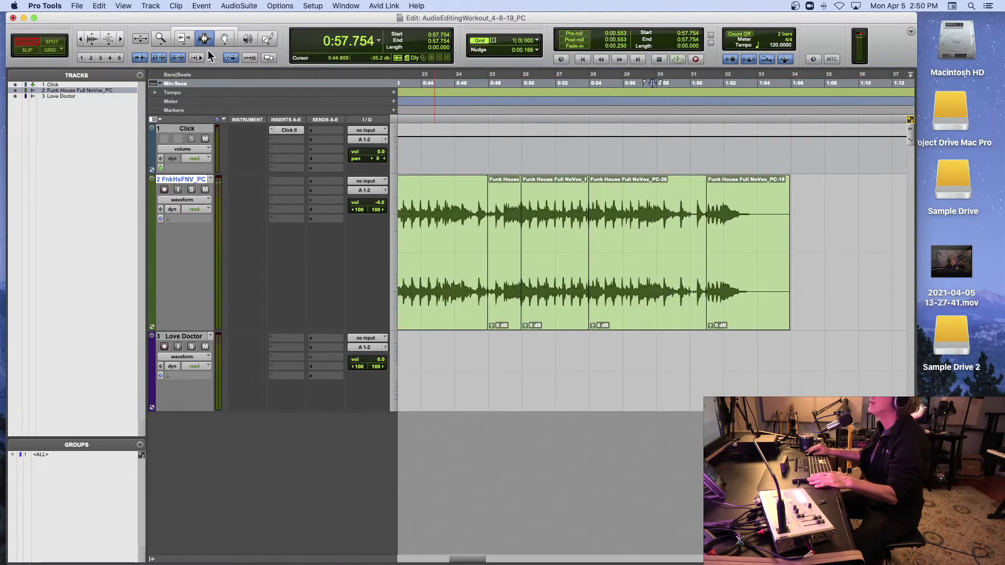
- Switch to Grid mode and play the ending from bar 30
left_click(58, 49)
left_click(661, 224)
key("t")
key("t")
key("space")
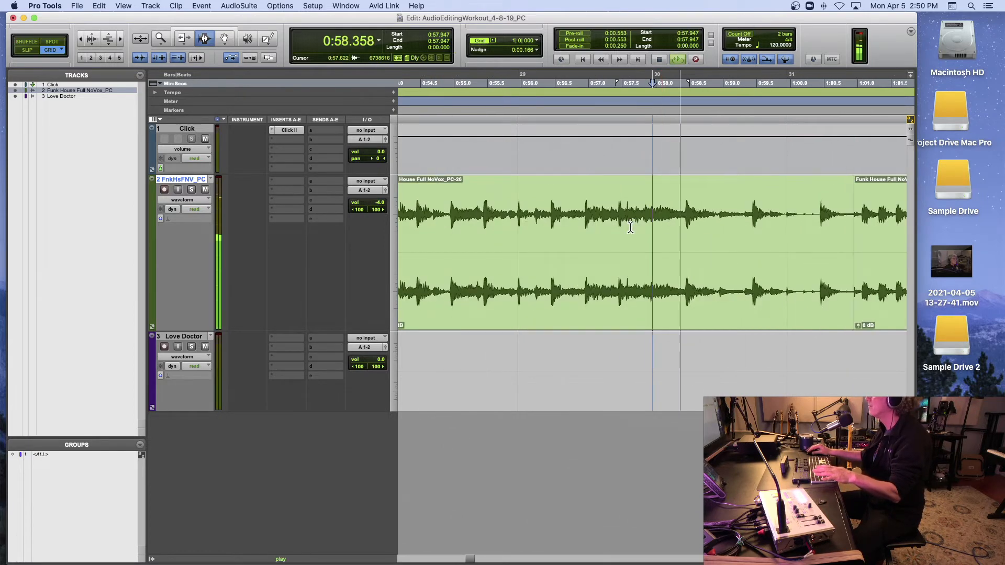
key("space")
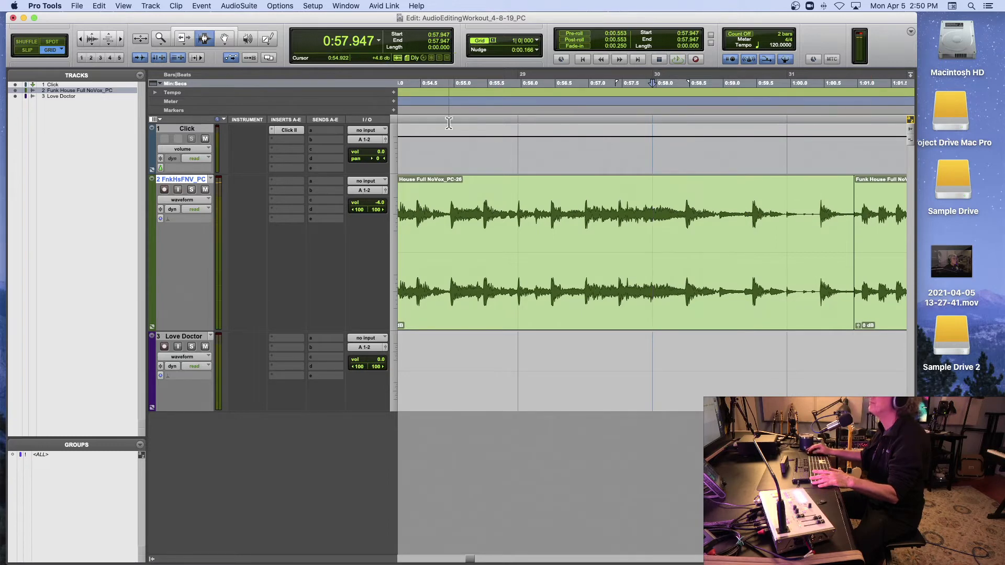
- Select Funk House from 0:59.435 to 1:01.053 in Slip mode and try cutting that part out in Shuffle mode
left_click(27, 49)
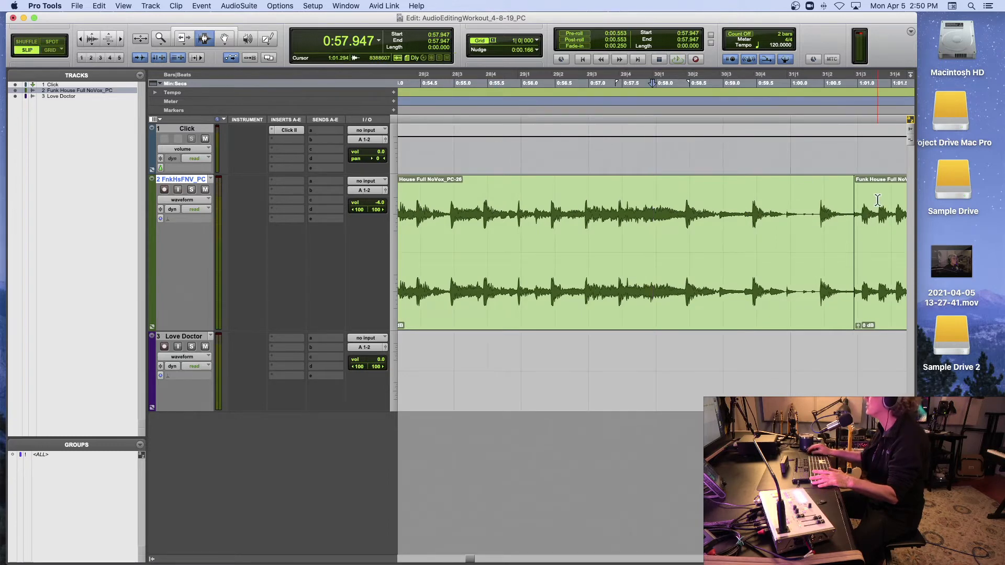
left_click(862, 218)
left_click_drag(861, 218, 753, 222)
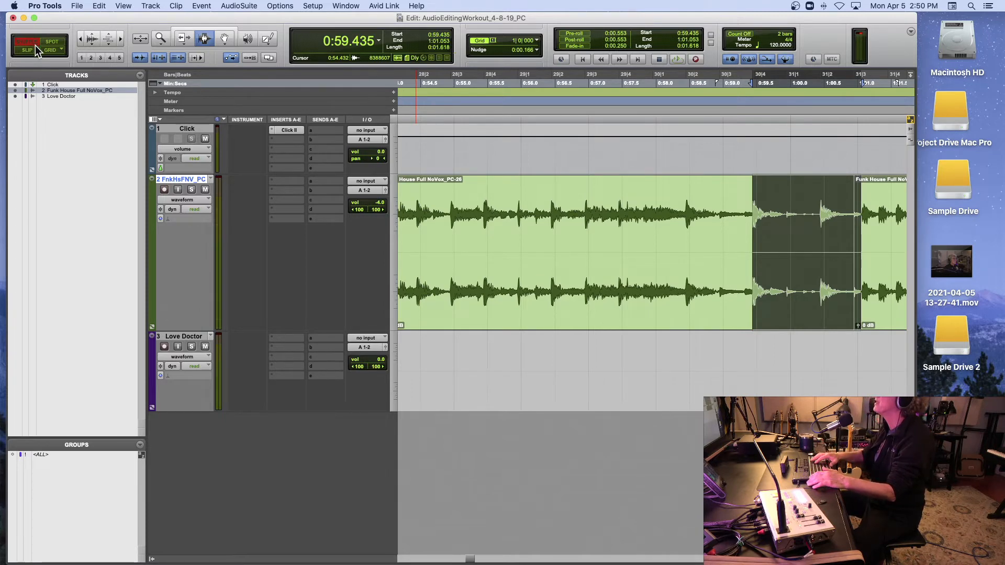
key("Delete")
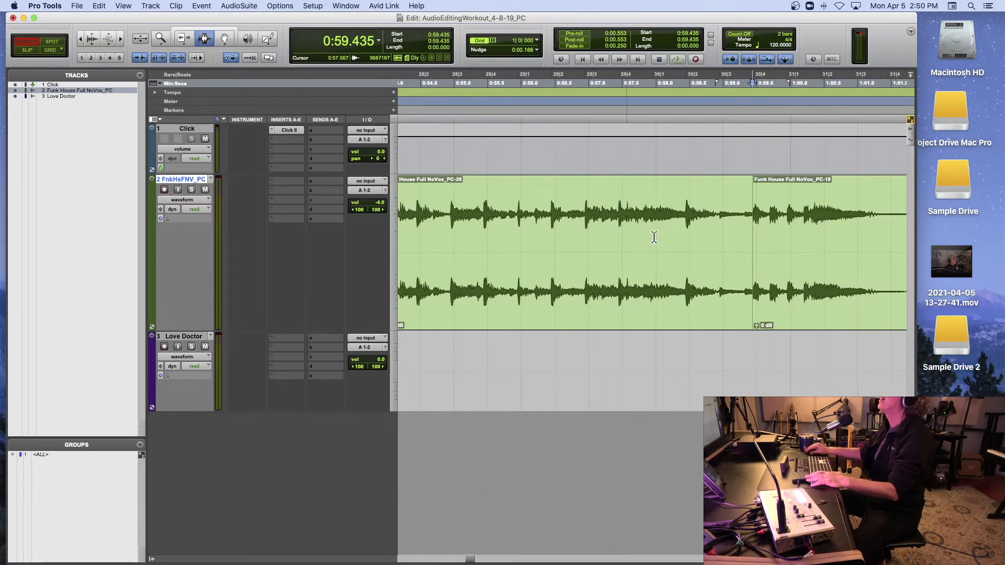
- Play the new transition from 0:56.774 and undo the cut before the final hits
left_click(574, 221)
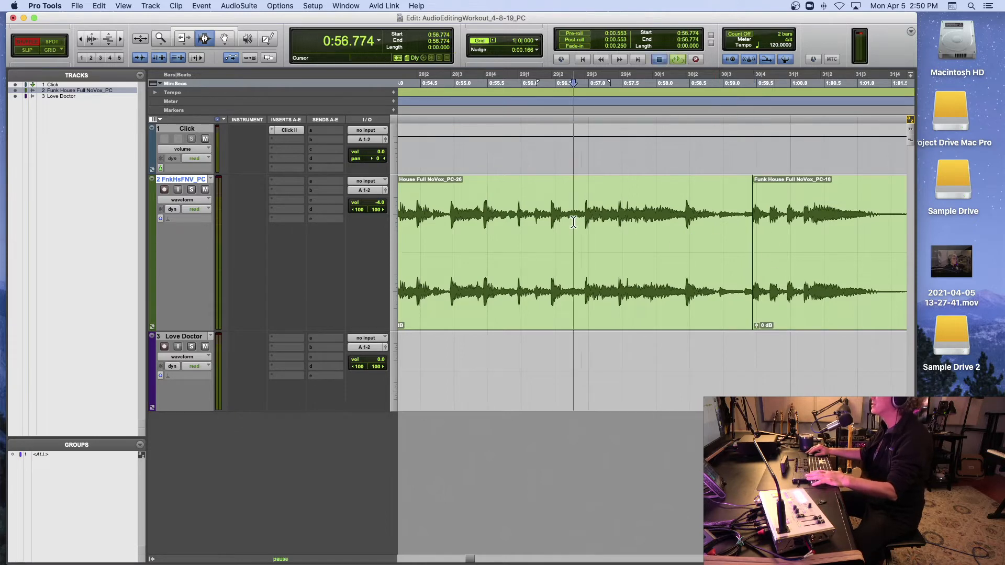
key("space")
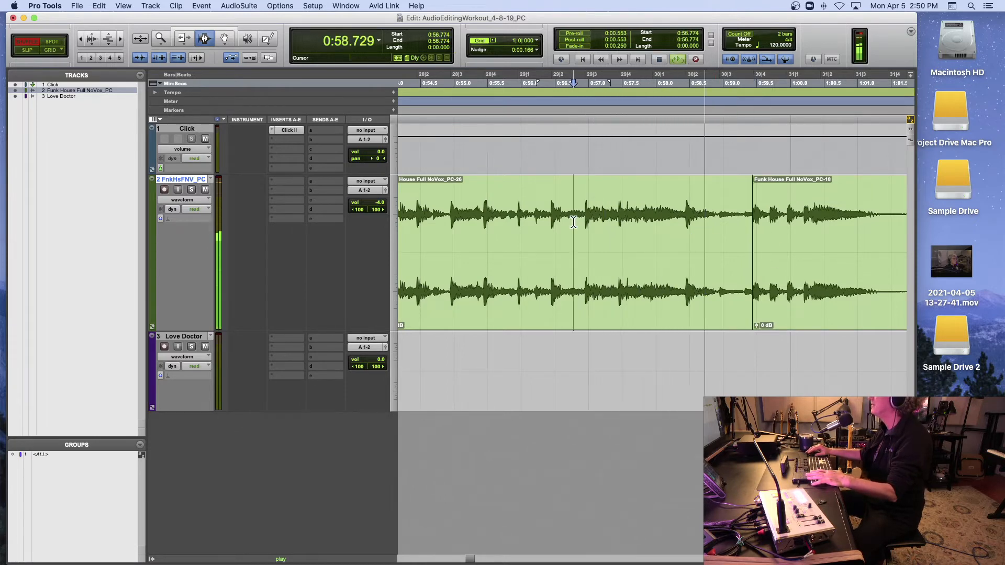
key("space")
key("super+z")
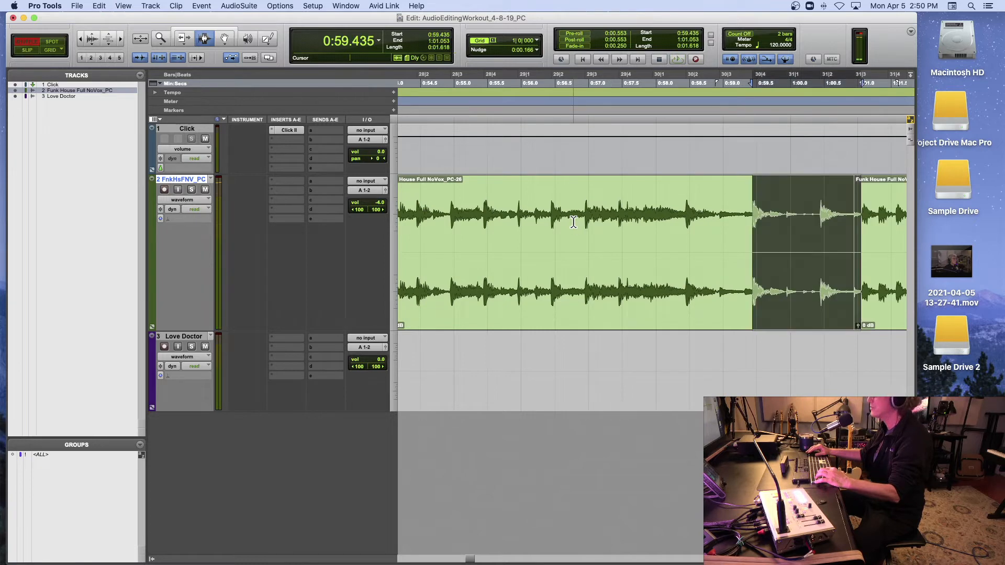
- Play the restored ending from 0:57.995 to find a better cut point
left_click(655, 217)
key("space")
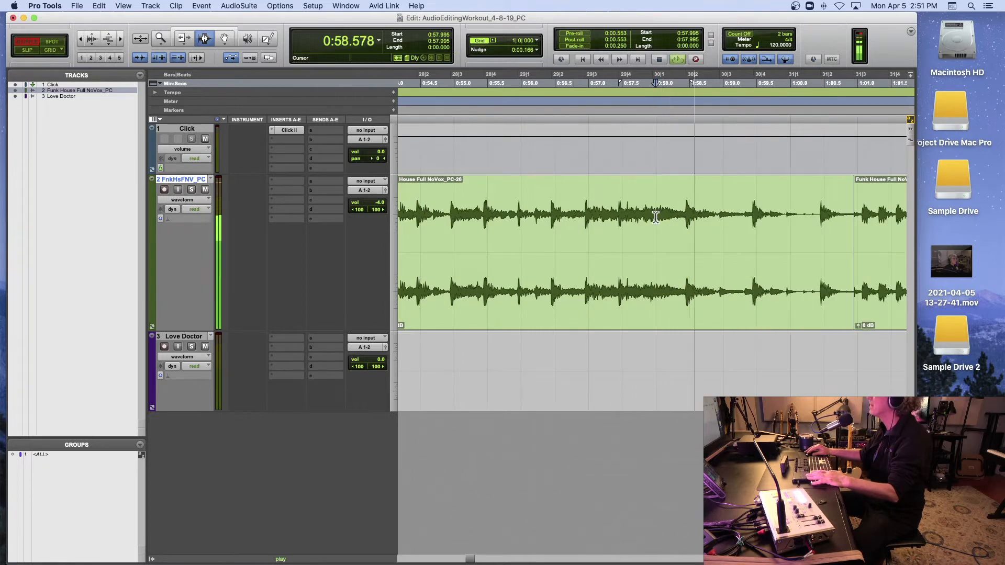
key("space")
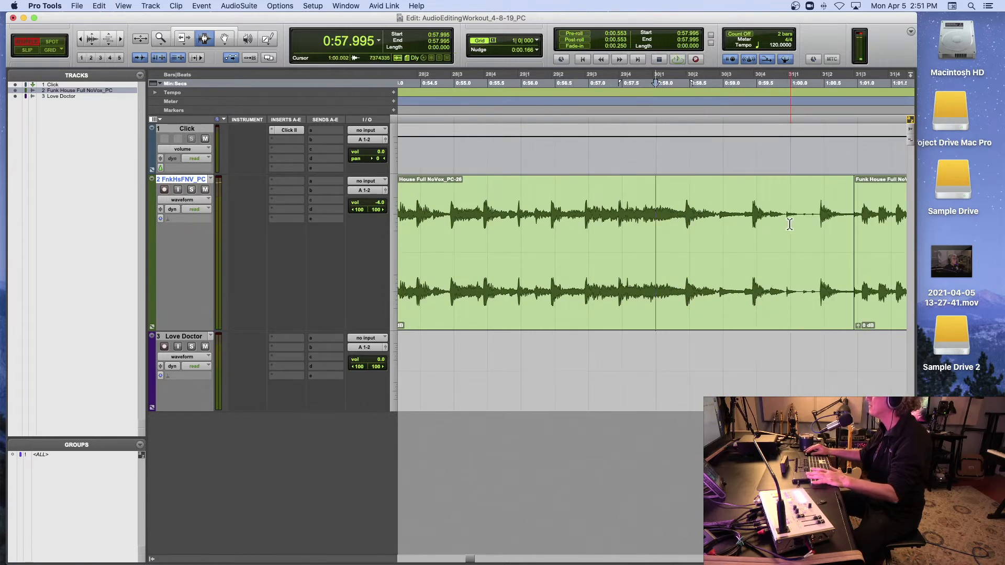
- Separate the Funk House clip at about 0:59.940 and delete the short piece up to the final hits in Shuffle mode
left_click(786, 222)
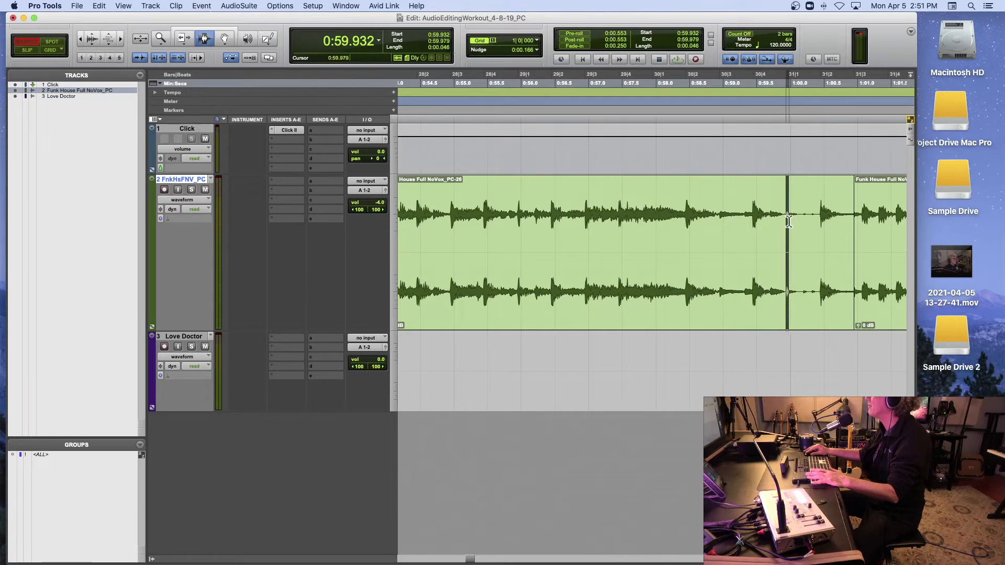
key("b")
double_click(816, 224)
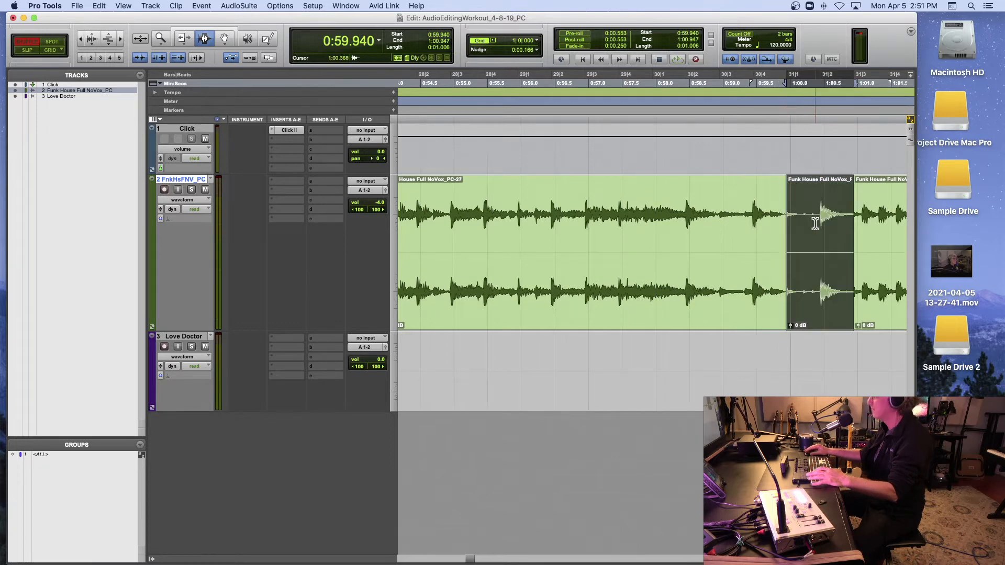
key("Delete")
- Play the shortened ending from 0:57.233 through the edit and look over the whole final section
left_click(604, 233)
key("space")
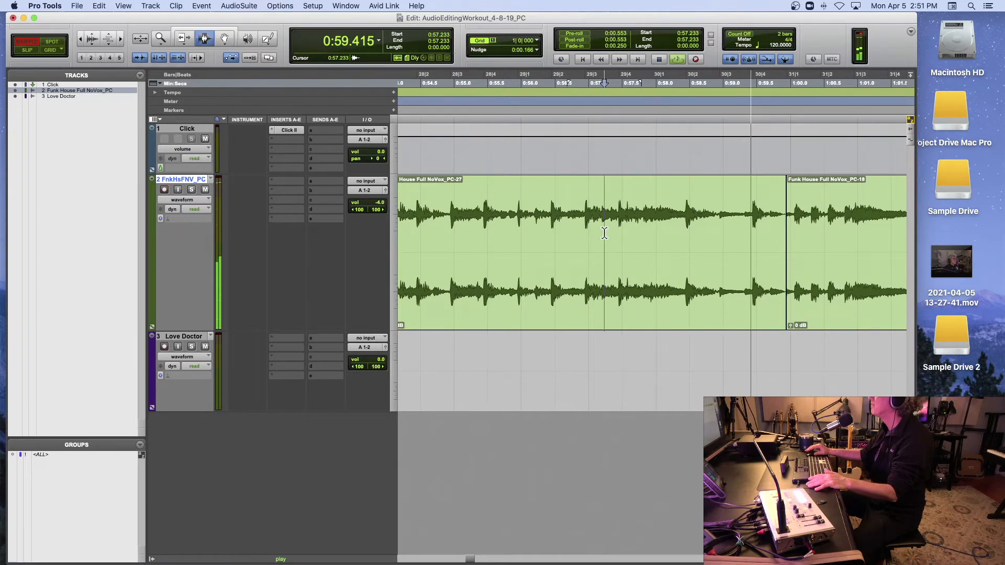
key("space")
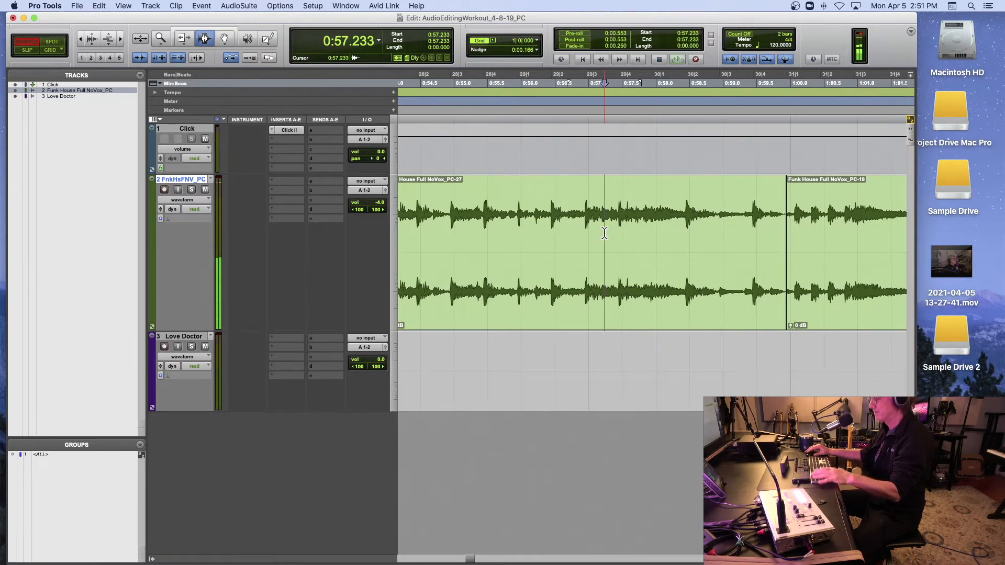
key("super+bracketright")
key("super+bracketleft")
key("super+bracketleft")
key("super+bracketleft")
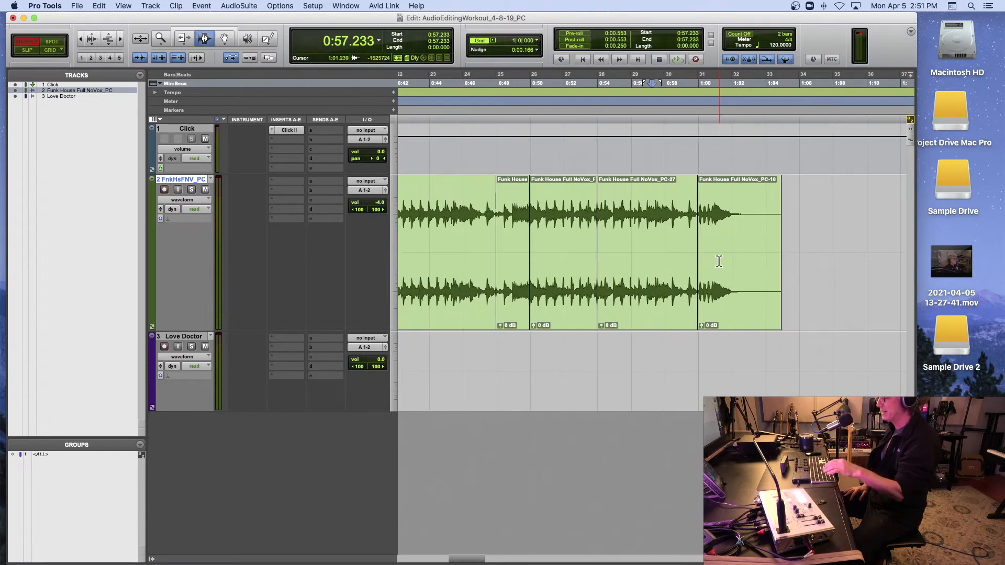
- Play the ending from 0:59.372 and examine the edit before the final hits
key("super+bracketright")
key("super+bracketright")
left_click(796, 230)
key("space")
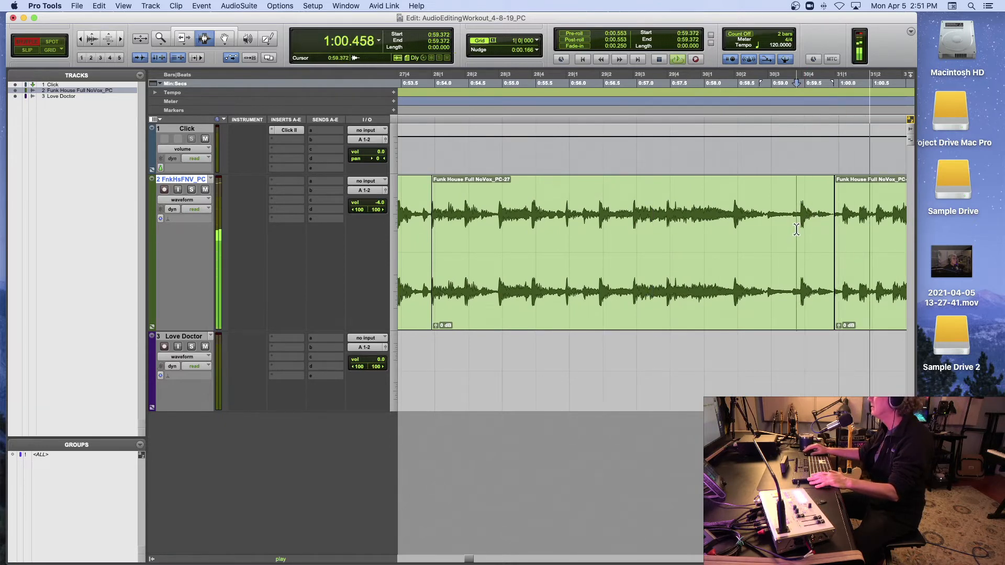
key("space")
key("space")
scroll(815, 232, "left", 1)
key("space")
- Try to crossfade the edit before the final hits in Slip mode, across 0:59.816 to 1:00.065
left_click(27, 50)
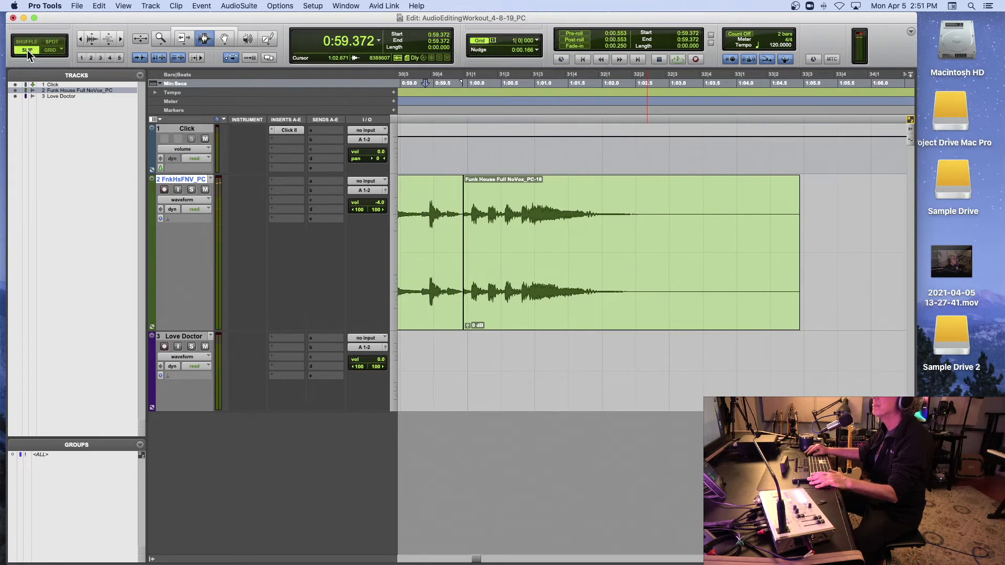
left_click_drag(472, 224, 455, 225)
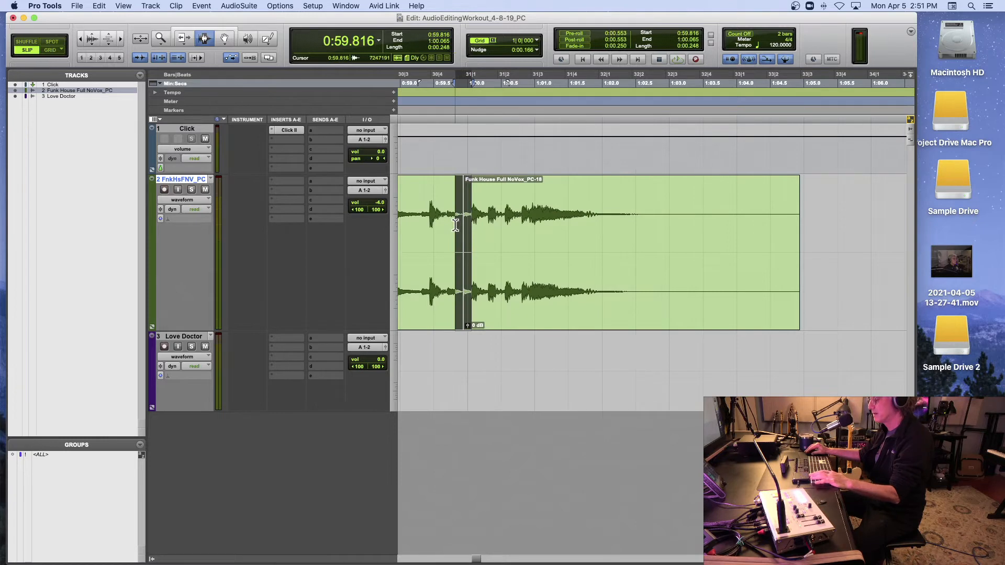
key("super+f")
left_click(582, 241)
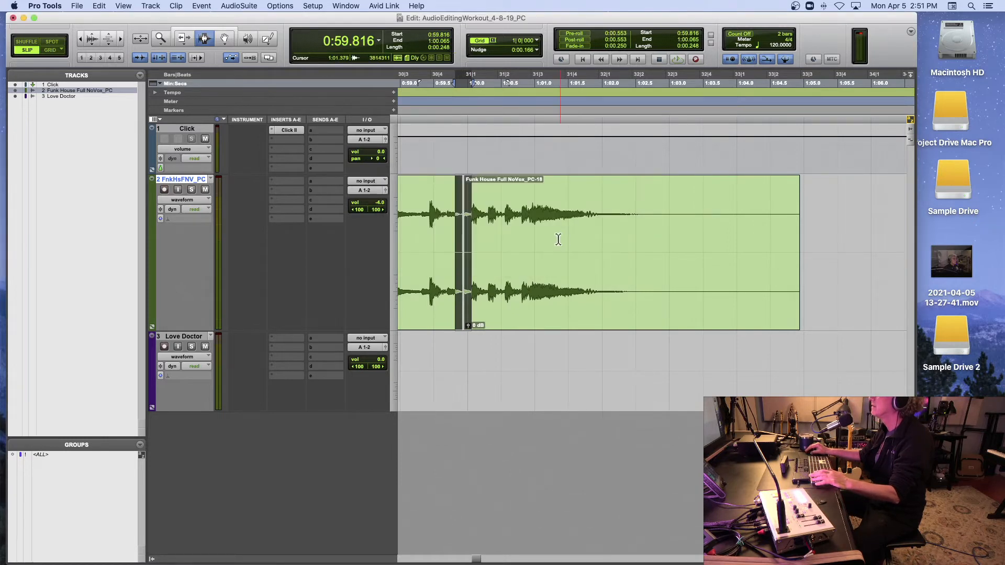
- Delete the tiny leftover piece at about 0:59.93 between the last two Funk House clips, staying in Slip mode
key("t")
key("t")
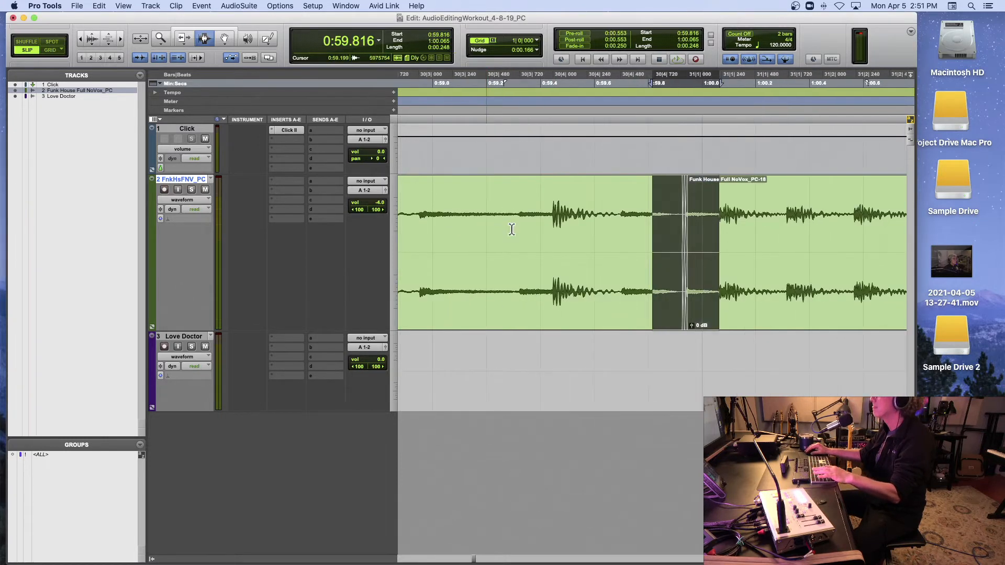
left_click(612, 224)
left_click(684, 218)
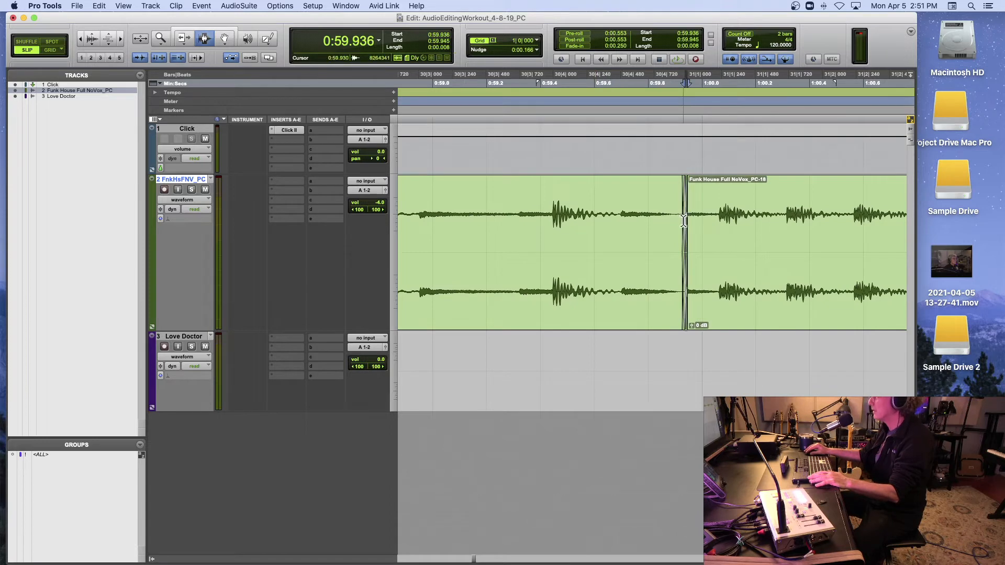
double_click(683, 221)
key("Delete")
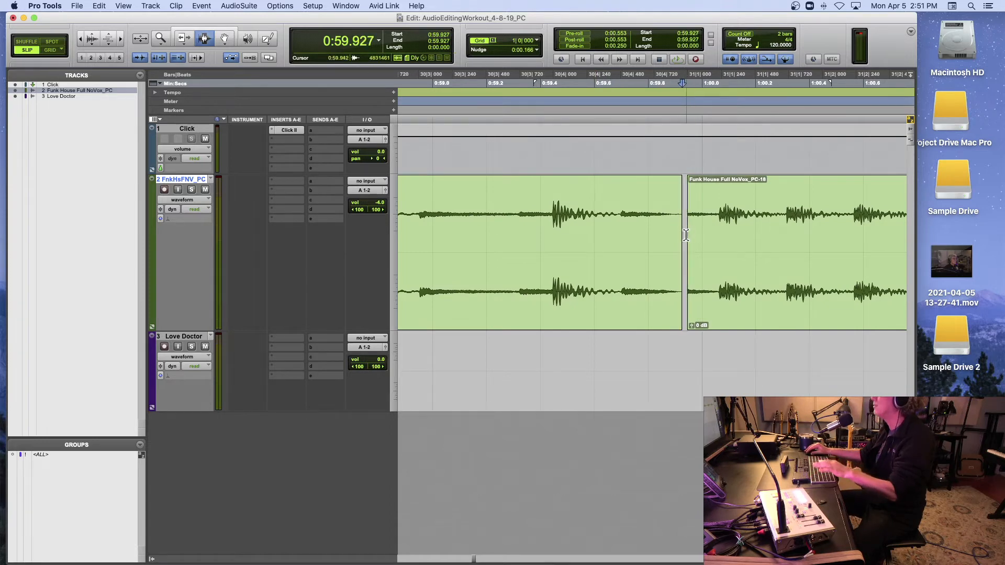
- Close the gap in Shuffle mode by moving the final Funk House clip against the preceding clip with the Grabber tool
left_click(30, 42)
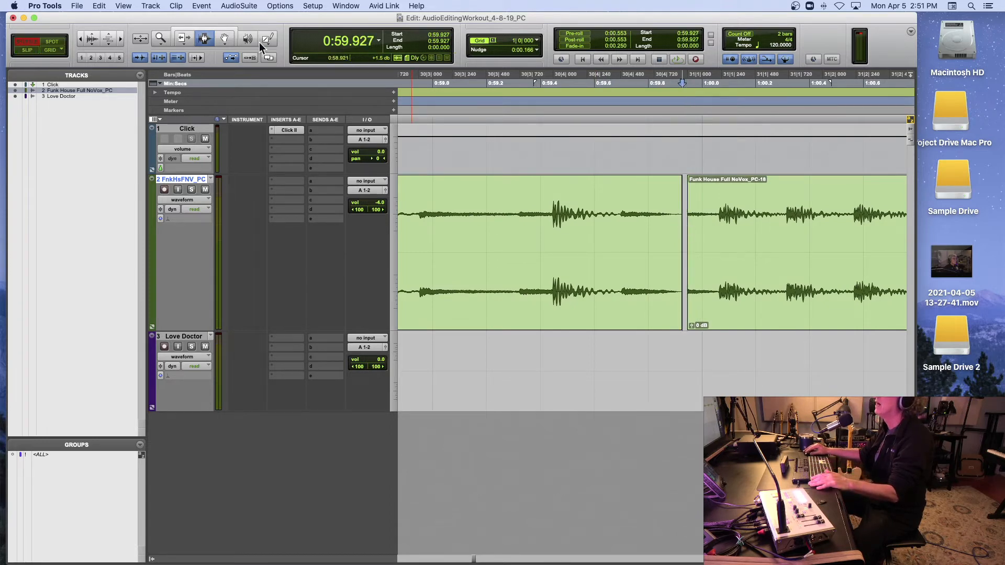
left_click(227, 39)
left_click_drag(691, 210, 683, 213)
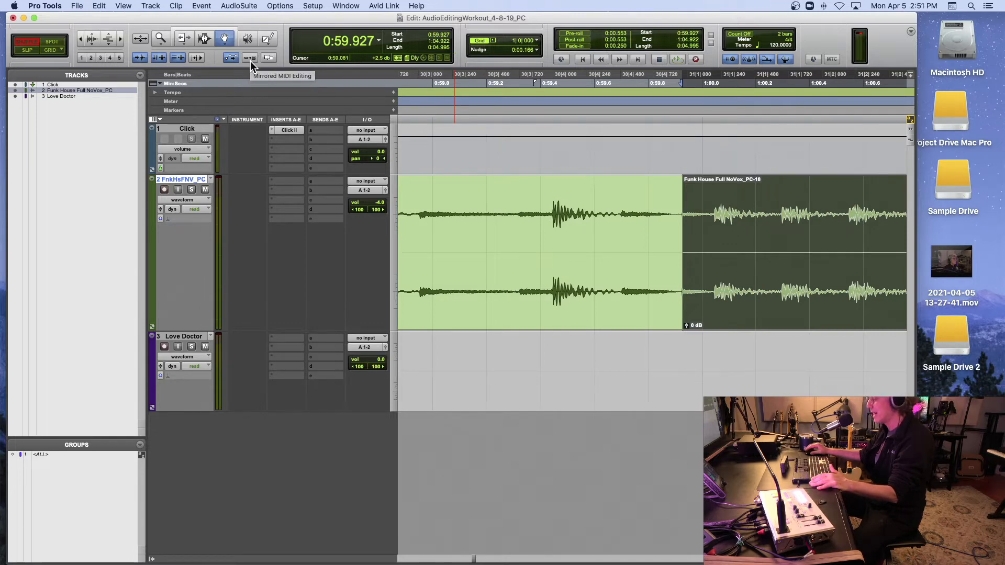
- Crossfade the edit before the final hits across 0:59.855 to 0:59.987
key("r")
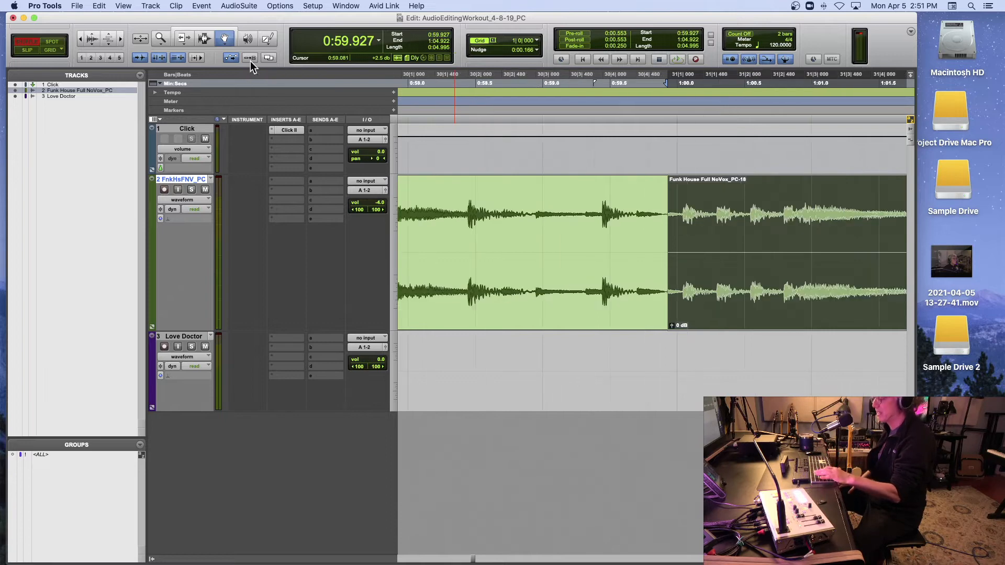
key("Left")
key("r")
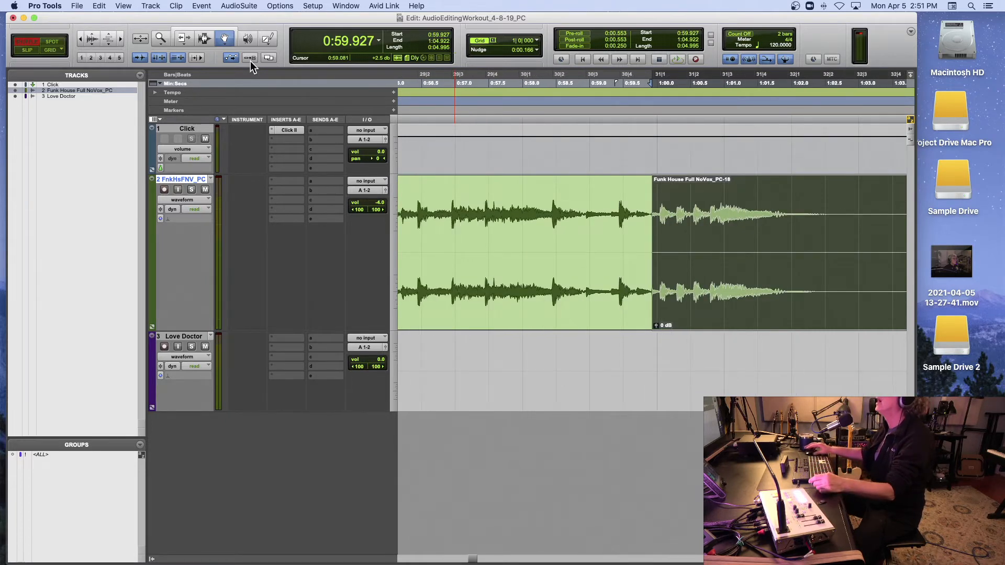
left_click(202, 39)
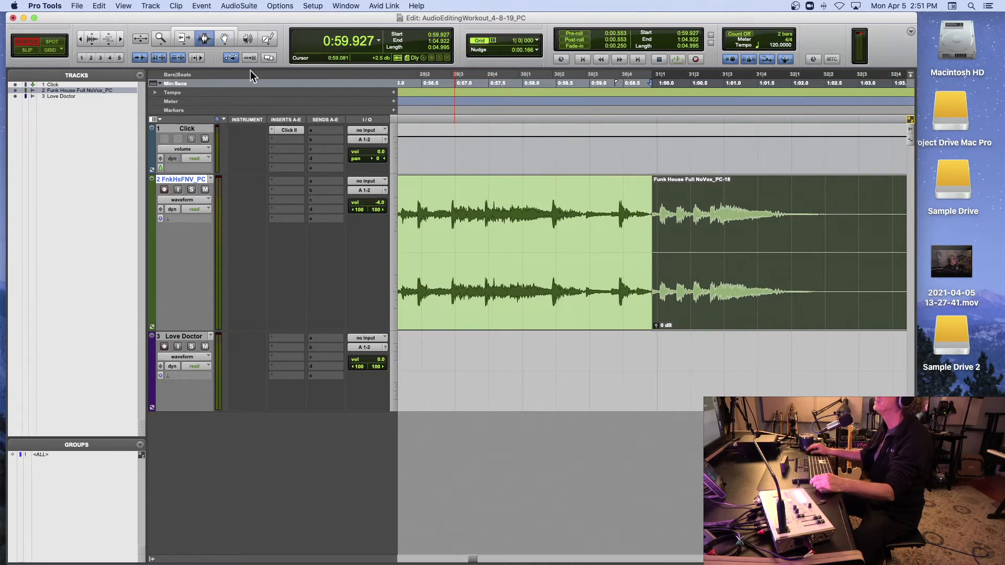
left_click_drag(647, 228, 655, 234)
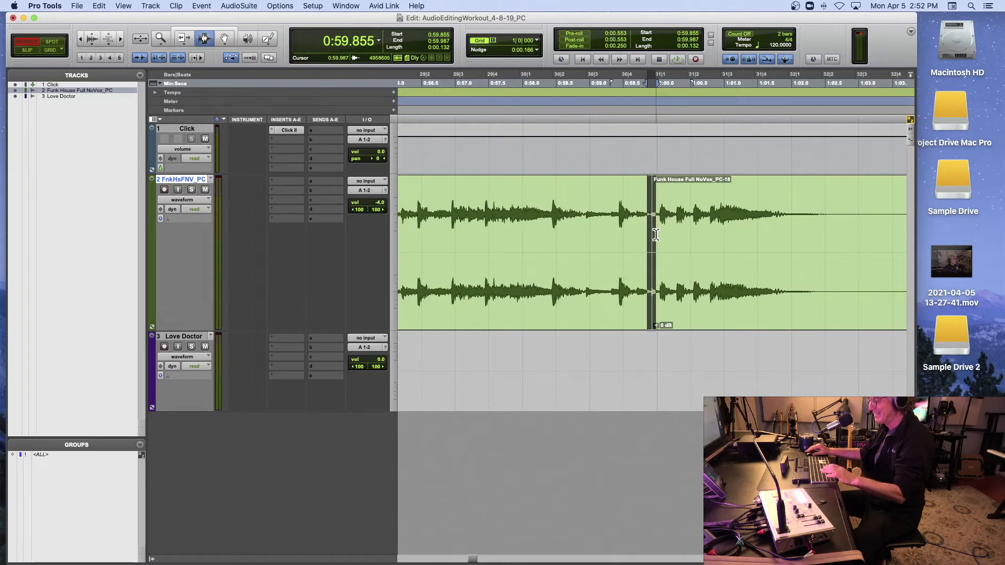
key("ctrl+super+f")
- Play the crossfaded ending from 0:59.442 and again from 0:57.988
left_click(620, 237)
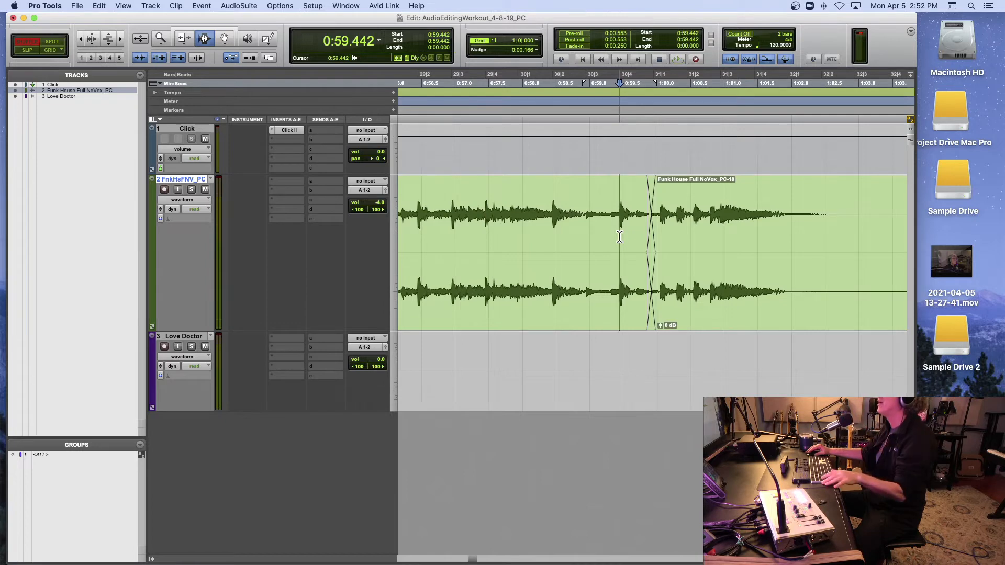
key("space")
key("space")
left_click(522, 233)
key("space")
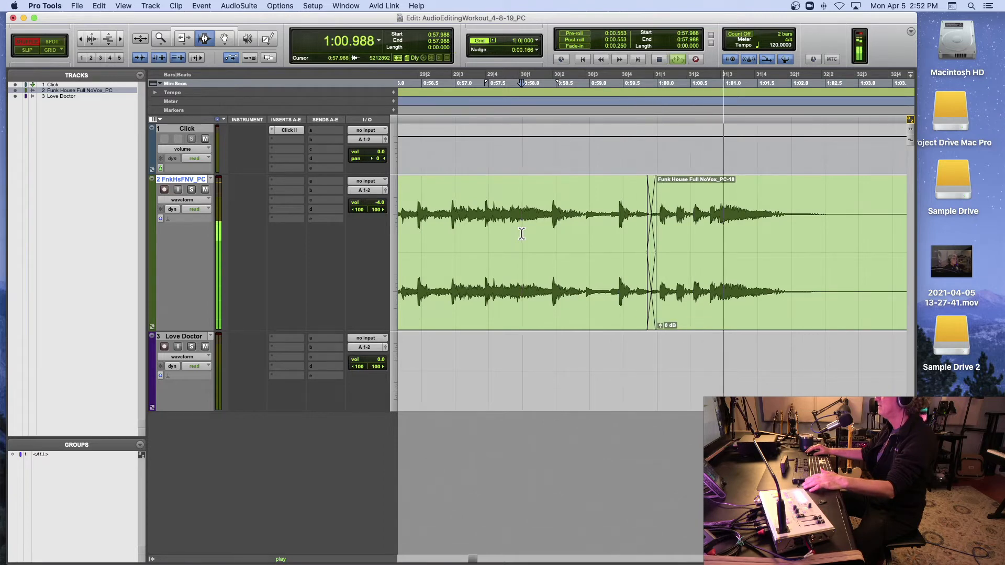
key("space")
- Adjust the crossfade before the final hits in Slip mode with the Trim tool so it spans 0:59.903 to 1:00.045
key("t")
key("t")
scroll(625, 236, "right", 5)
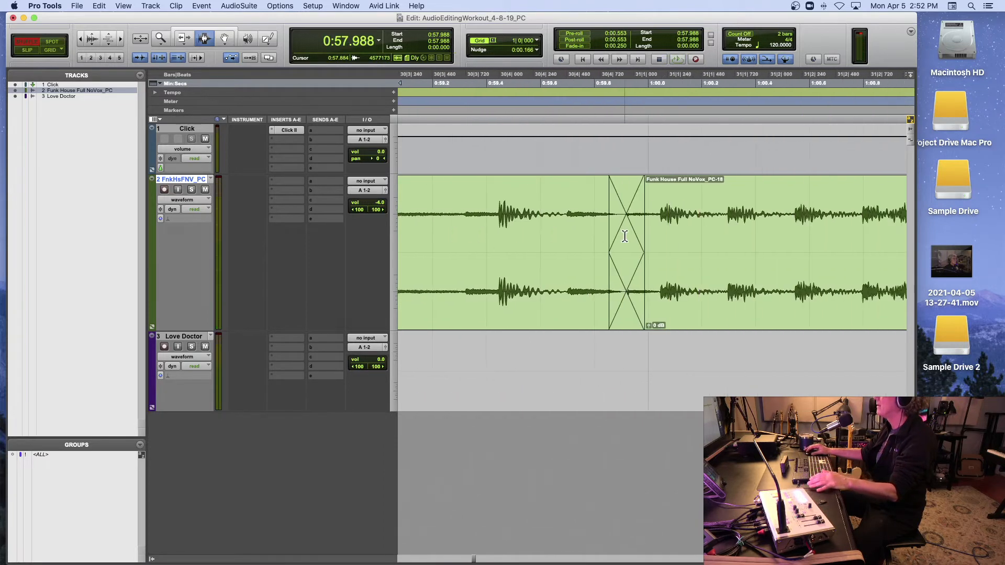
scroll(477, 197, "right", 3)
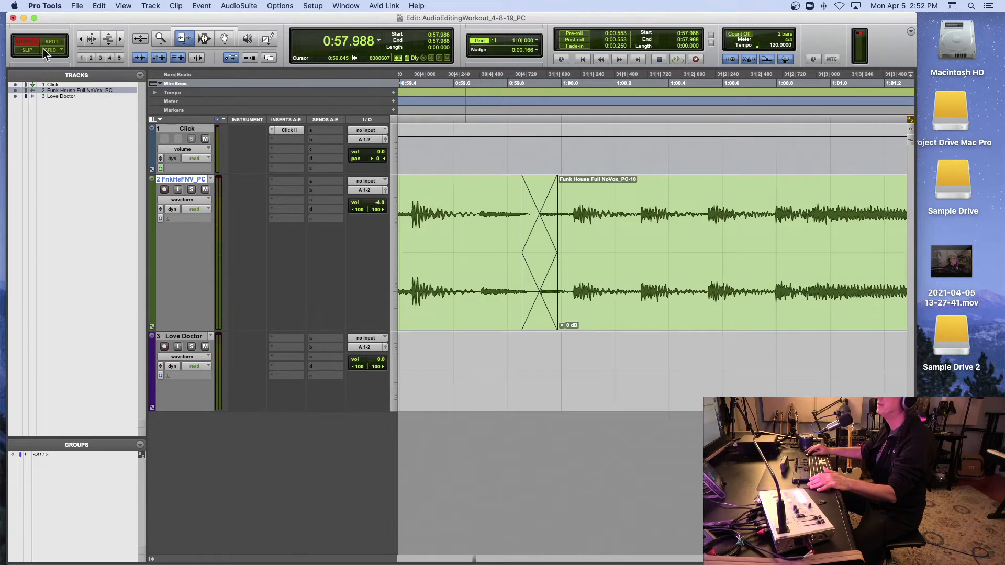
mouse_move(549, 220)
left_mouse_down()
mouse_move(573, 219)
mouse_move(534, 211)
left_mouse_up()
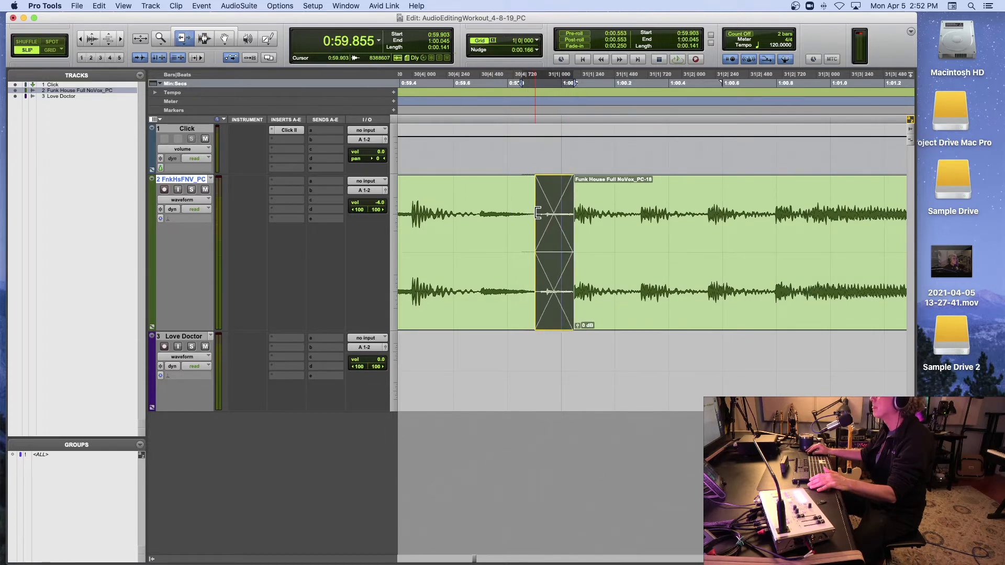
- Play the adjusted crossfade from 0:59.559, then play the ending from 0:57.692
left_click(443, 107)
key("space")
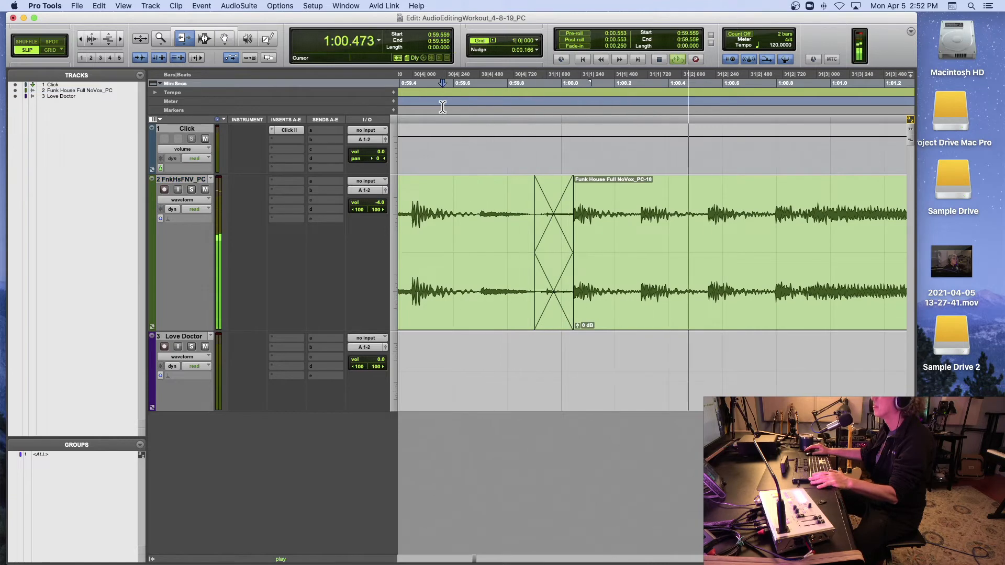
key("r")
key("r")
key("r")
left_click(564, 83)
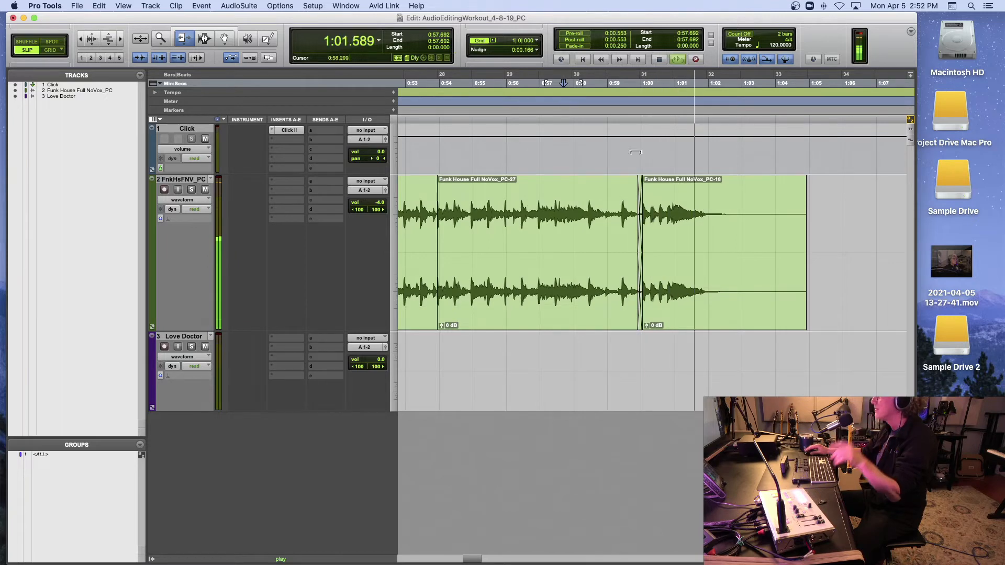
key("space")
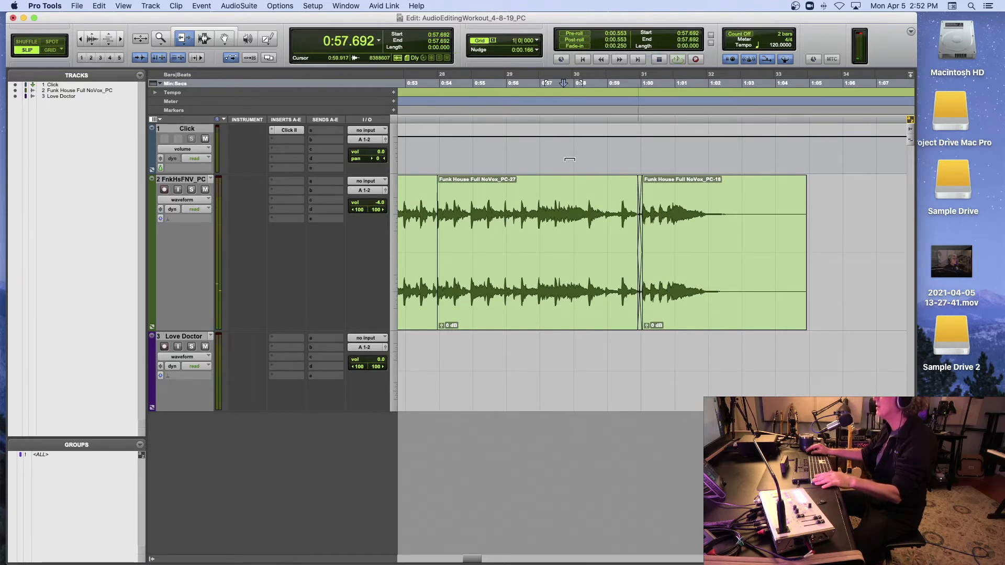
- Remove the silent tail of the final Funk House clip after 1:02.313 and fade it out from 1:01.084
left_click_drag(720, 220, 816, 226)
left_click_drag(731, 230, 678, 236)
key("ctrl+super+f")
- Play the faded ending from 0:58.921
left_click(605, 232)
key("space")
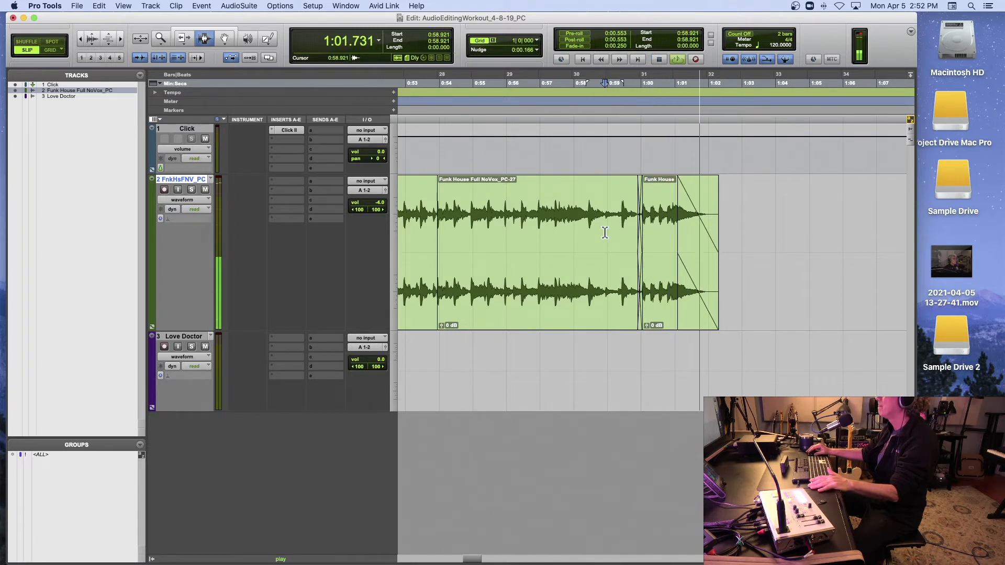
key("space")
- Select the whole edited Funk House song from the final fade back to its first clip and check its total length
key("super+bracketleft")
key("super+bracketleft")
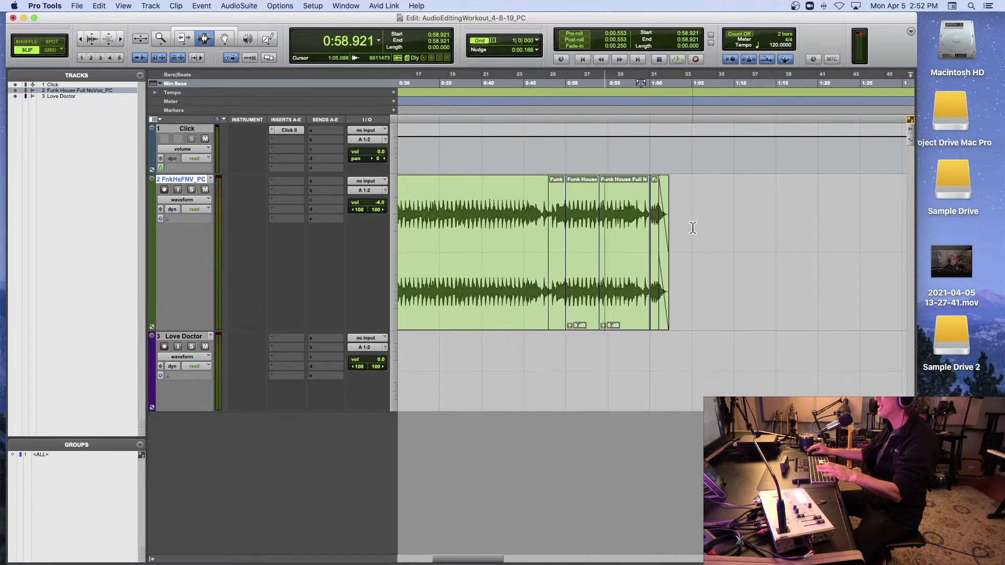
double_click(666, 239)
scroll(638, 240, "left", 5)
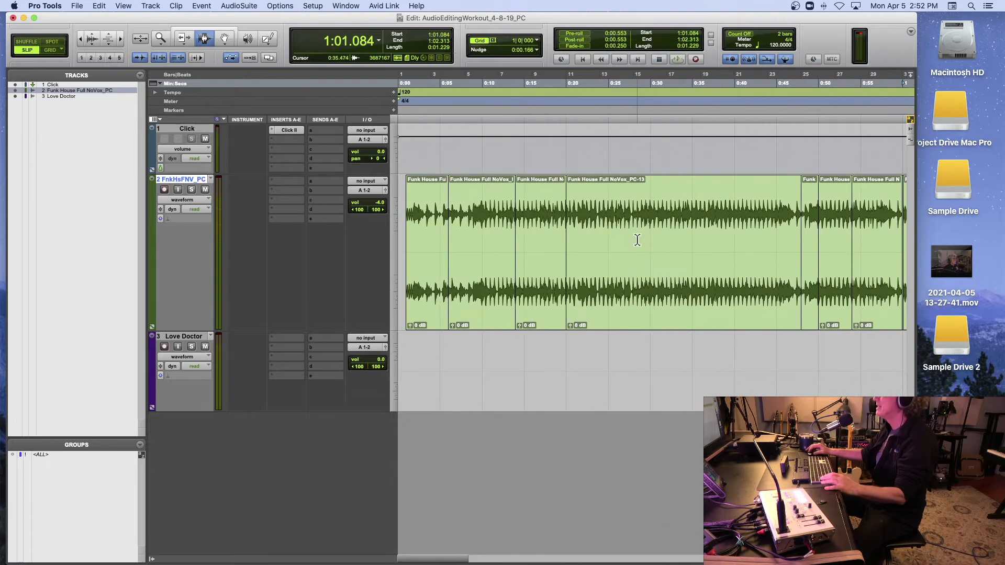
left_click(438, 229, "shift")
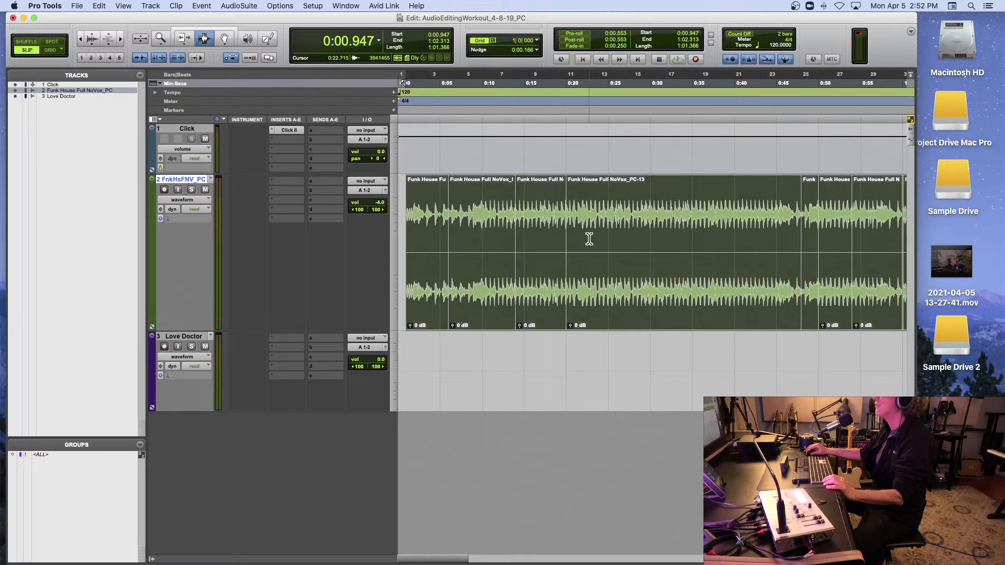
scroll(589, 238, "right", 4)
scroll(589, 239, "left", 3)
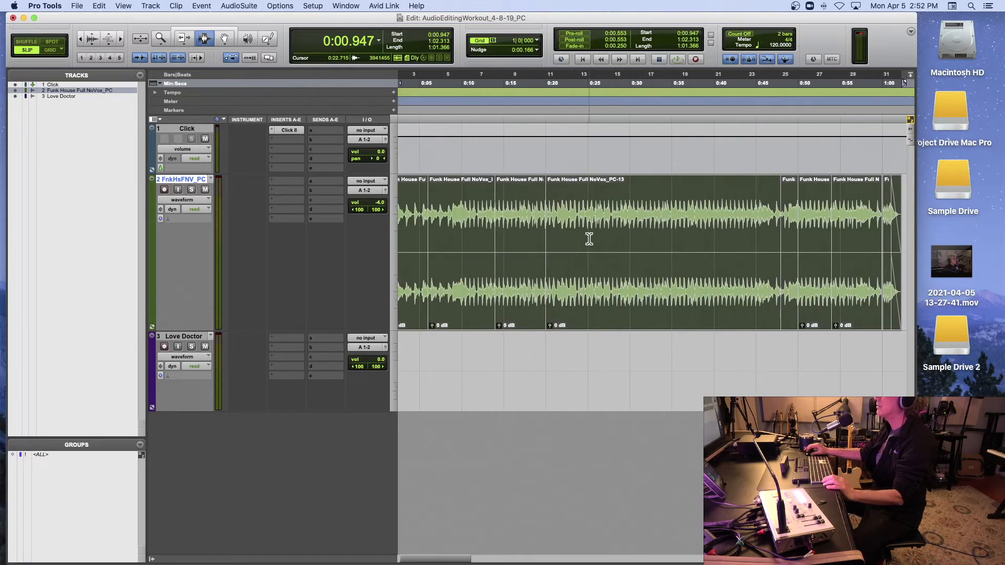
scroll(588, 239, "left", 1)
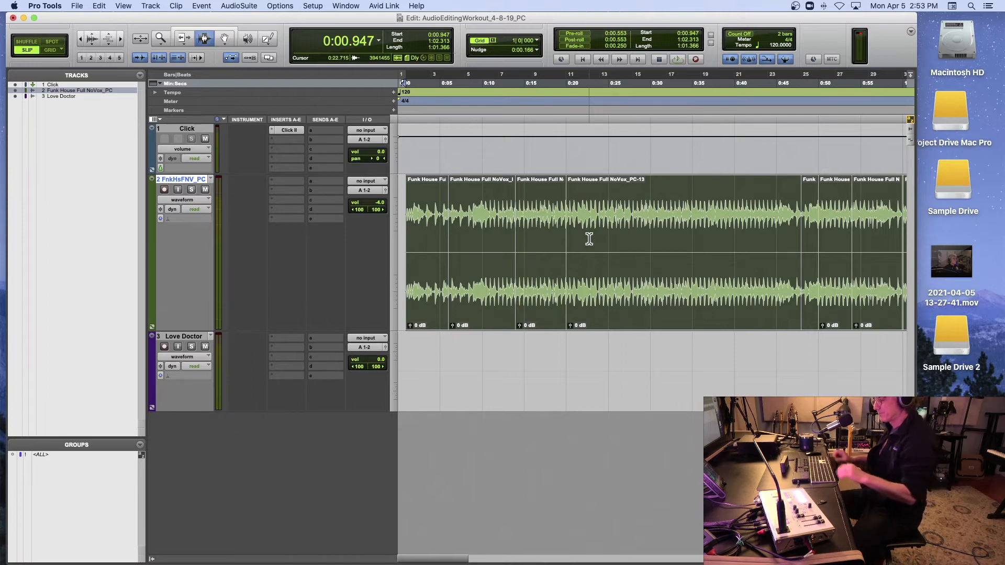
- Select the Love Doctor clip, play it from its start and lower the track's volume to -7.3 dB
key("r")
key("r")
key("r")
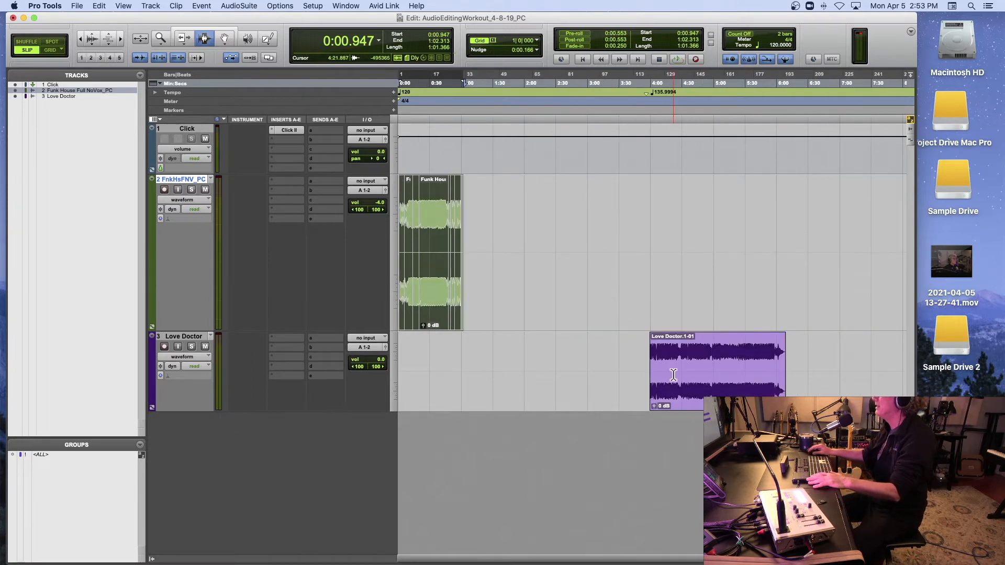
double_click(674, 375)
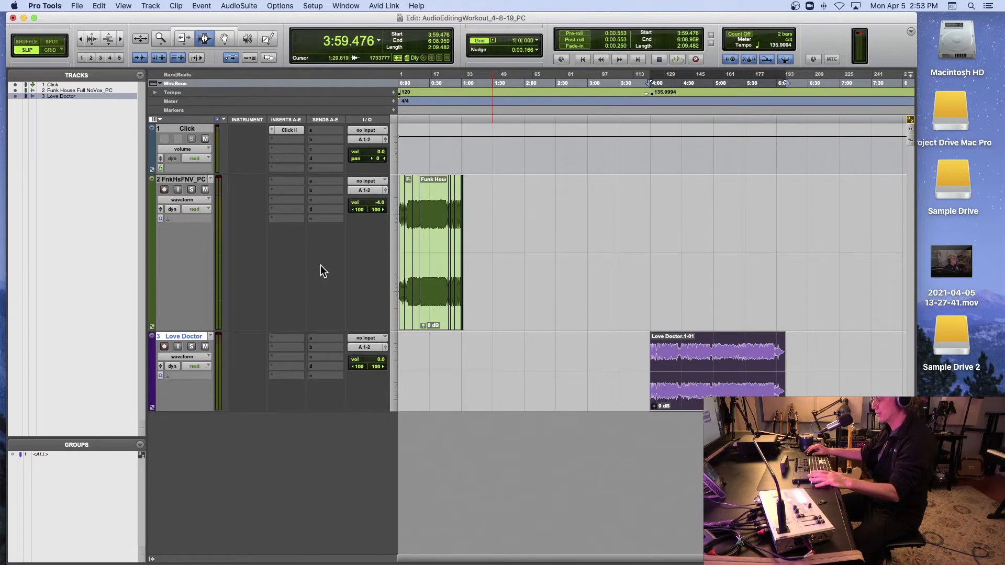
key("space")
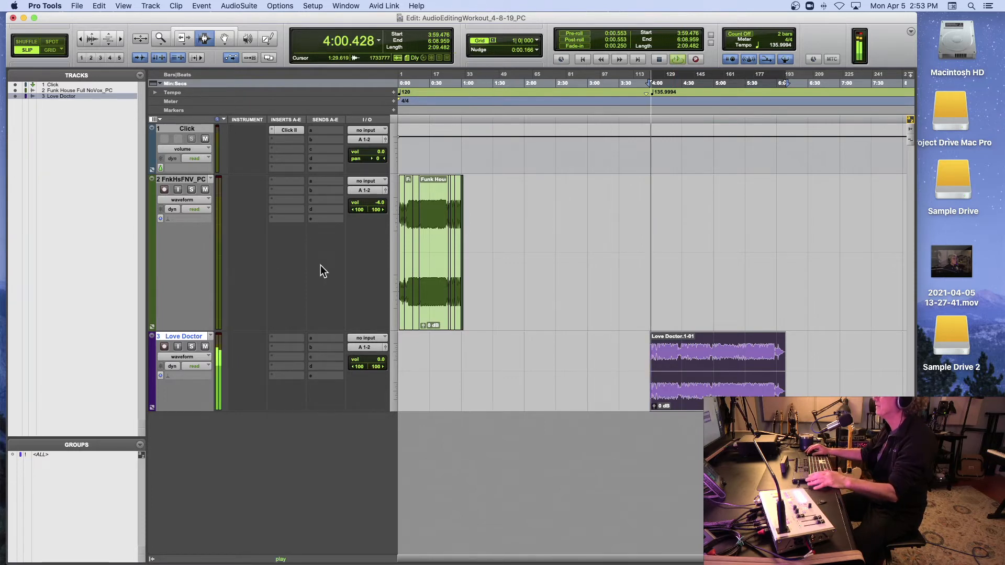
left_click_drag(377, 360, 378, 366)
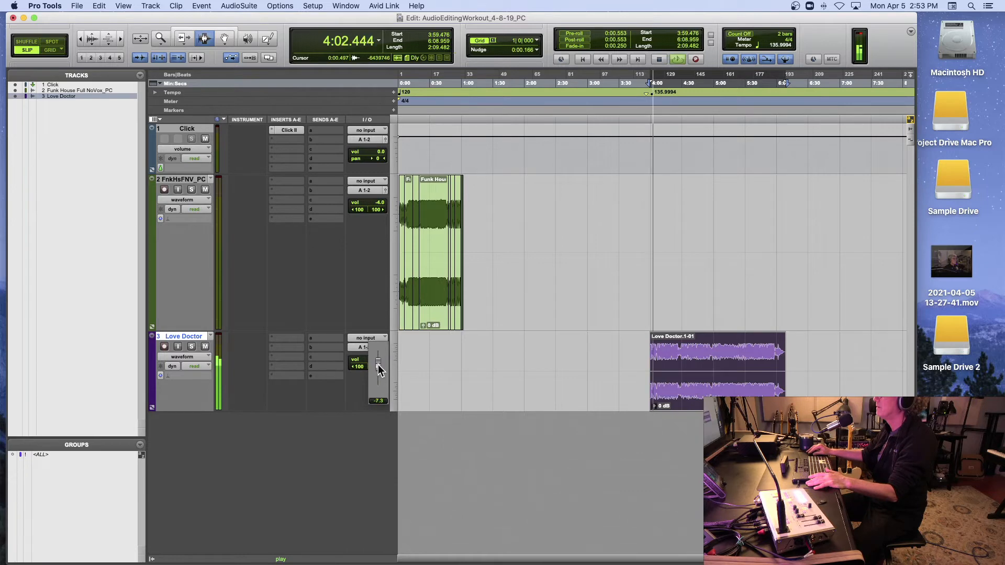
key("super+bracketright")
key("space")
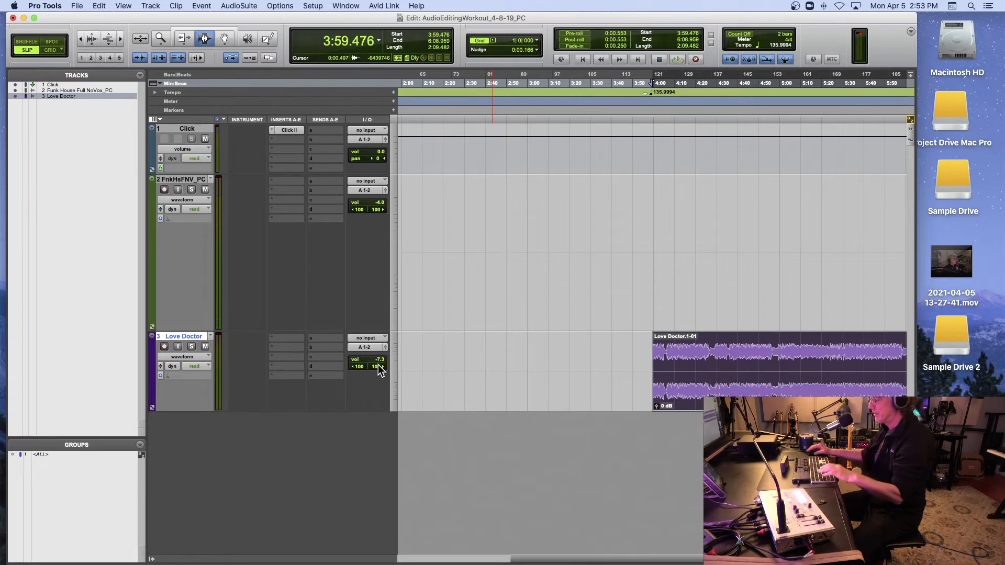
- Switch the main counter to Bars|Beats for the Love Doctor clip
key("super+bracketright")
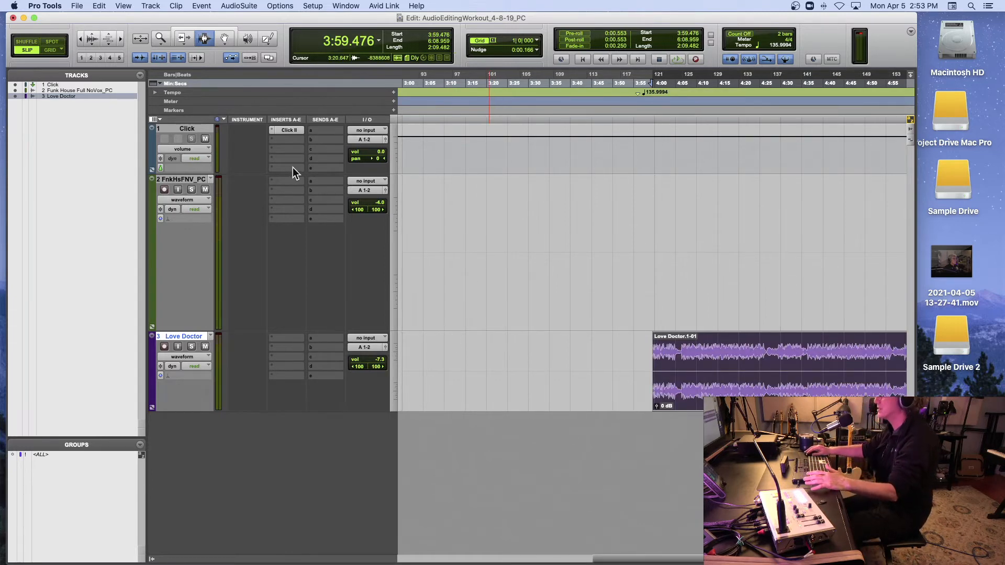
left_click(377, 41)
left_click(390, 37)
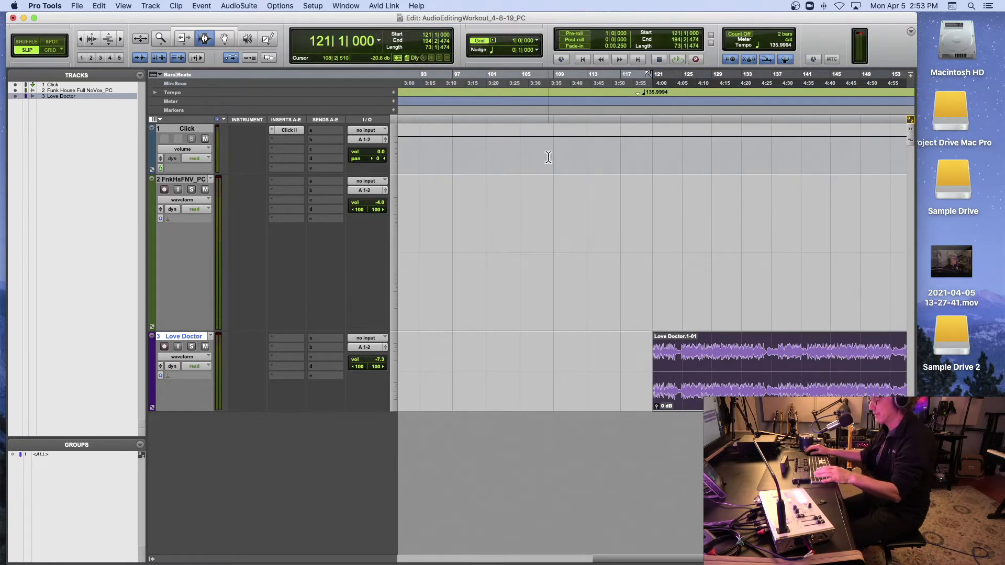
key("super+bracketleft")
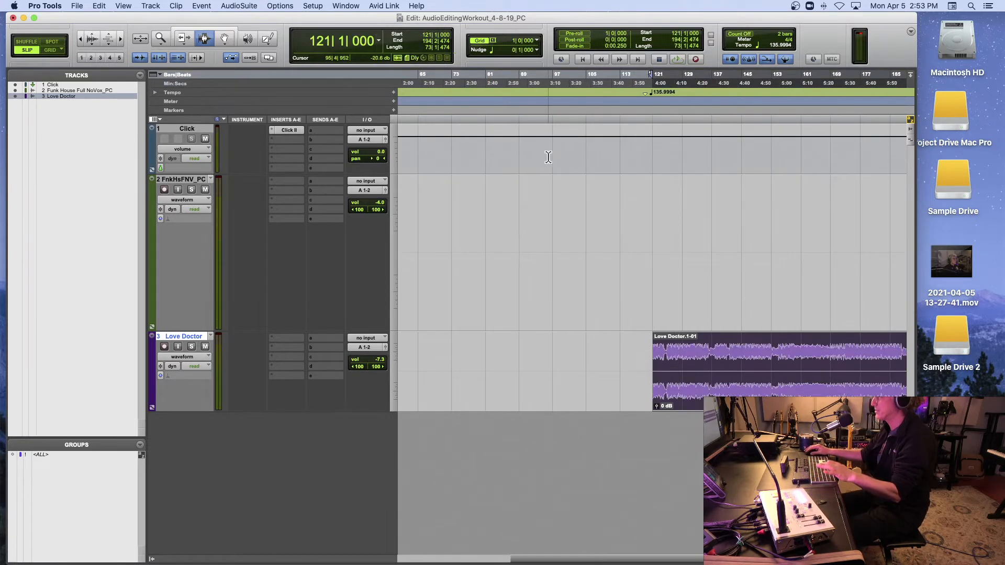
- Play the Love Doctor song from 120|2|186 and place the edit cursor at 125|1|093 during playback
left_click(649, 116)
key("space")
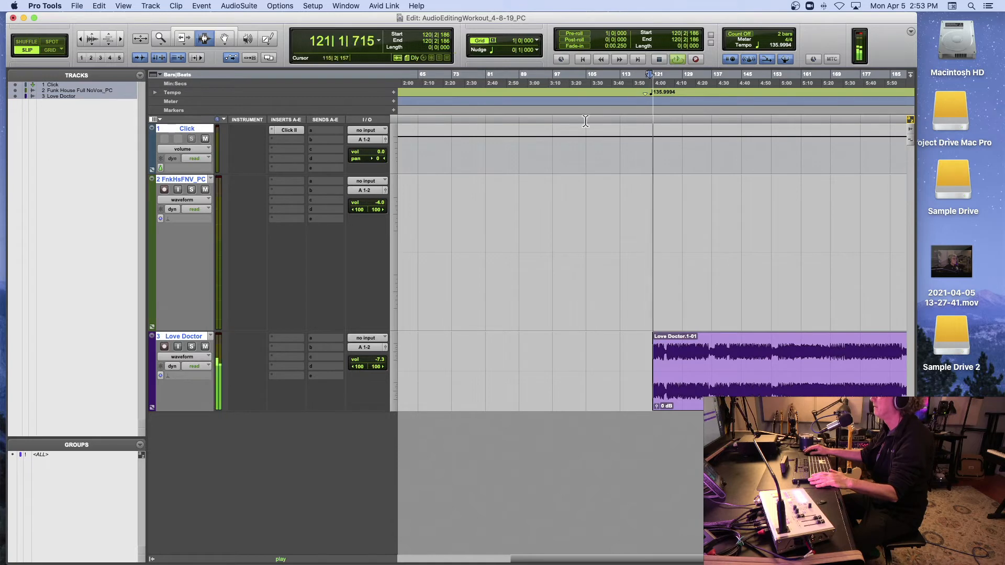
key("super+bracketright")
key("super+bracketright")
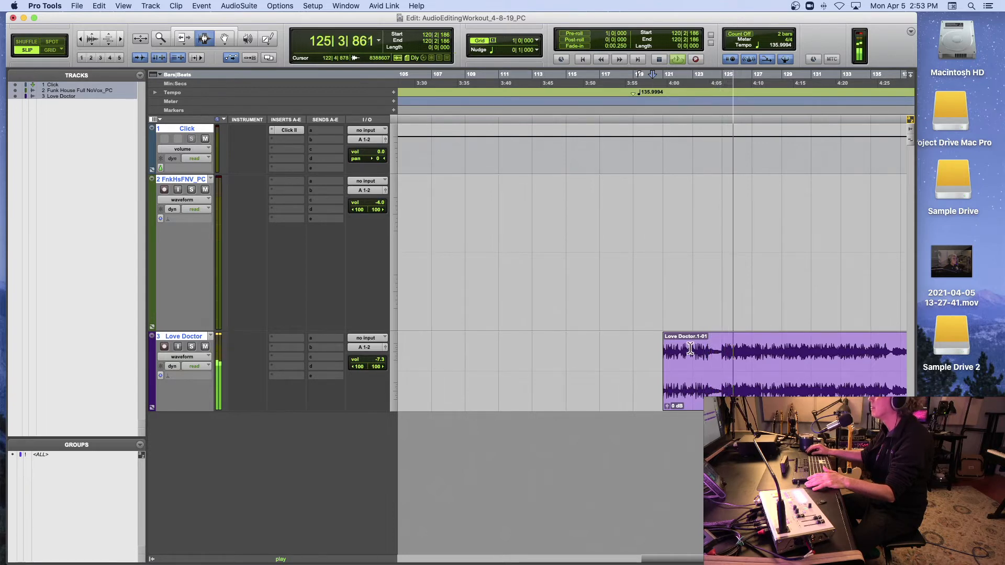
left_click(723, 357)
key("r")
key("r")
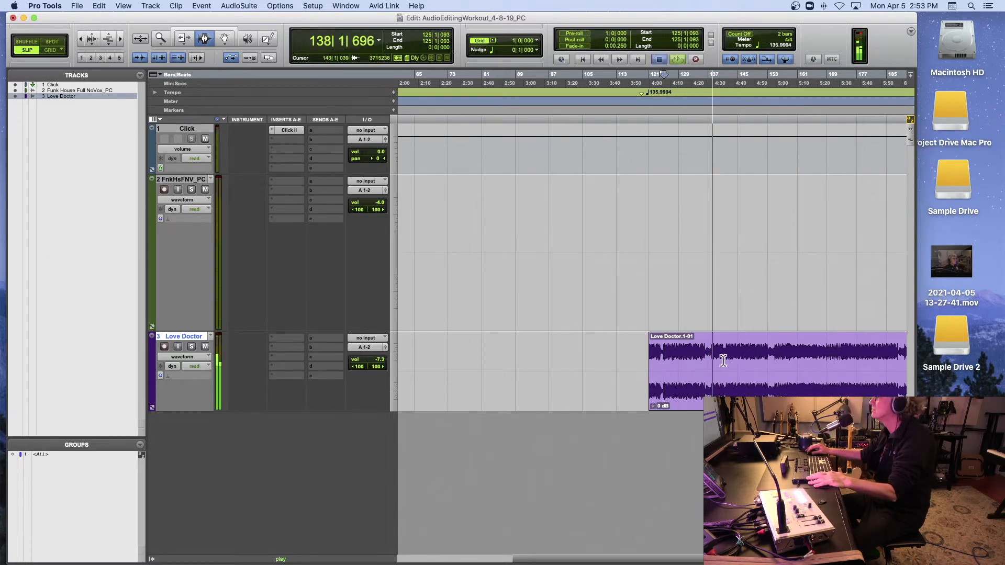
key("space")
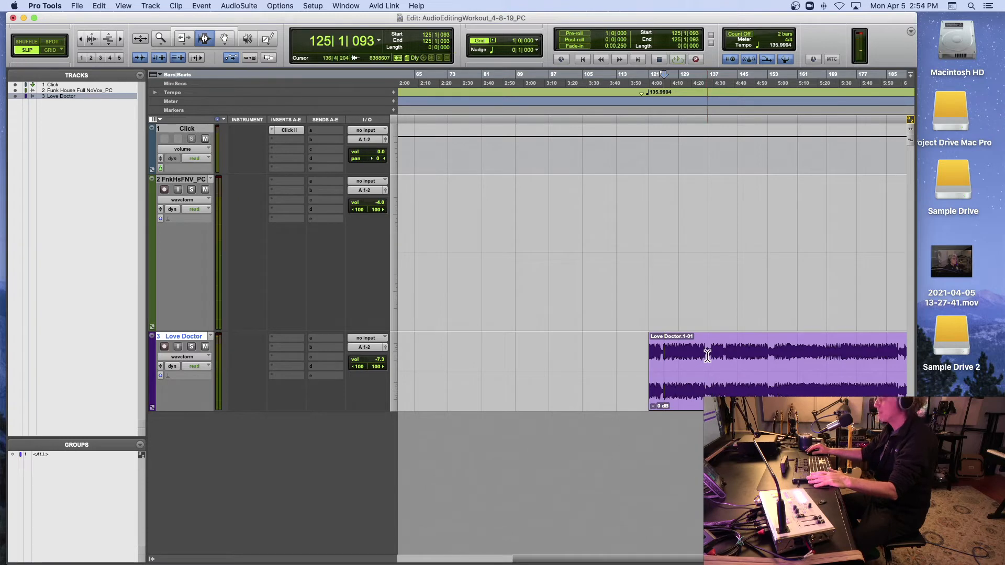
- Play the ending of the Love Doctor song from 186|4|506
key("t")
scroll(703, 359, "right", 5)
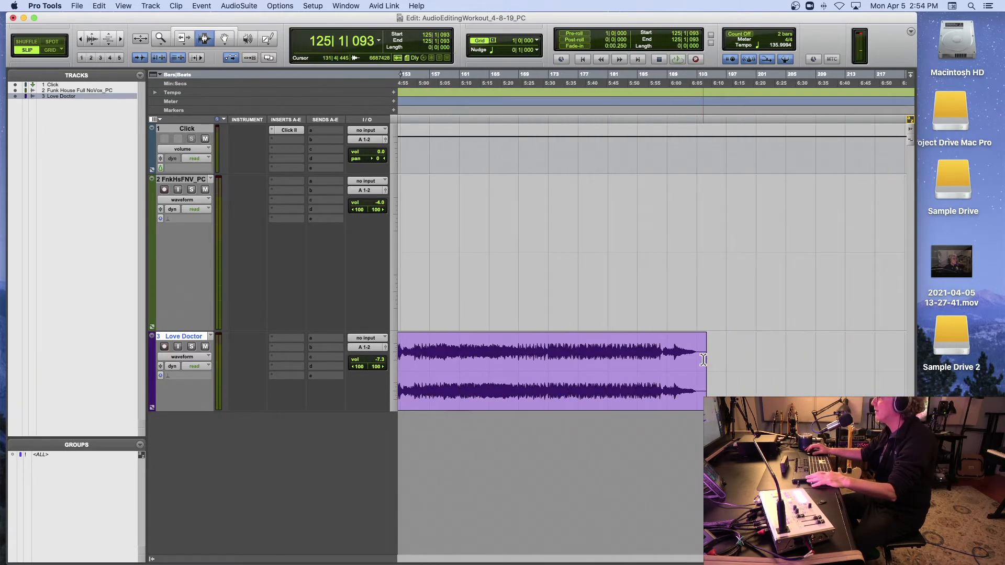
left_click(652, 356)
key("space")
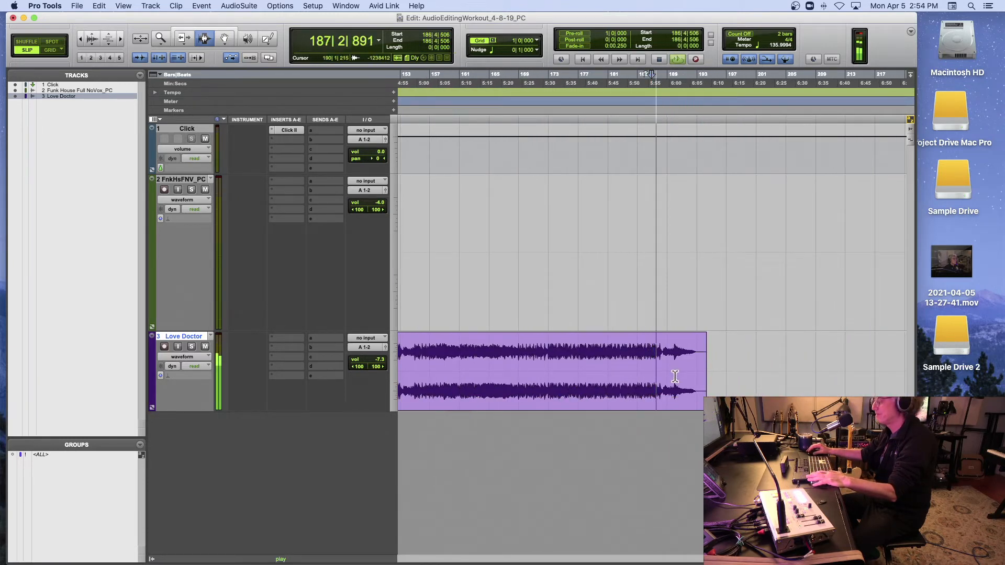
key("t")
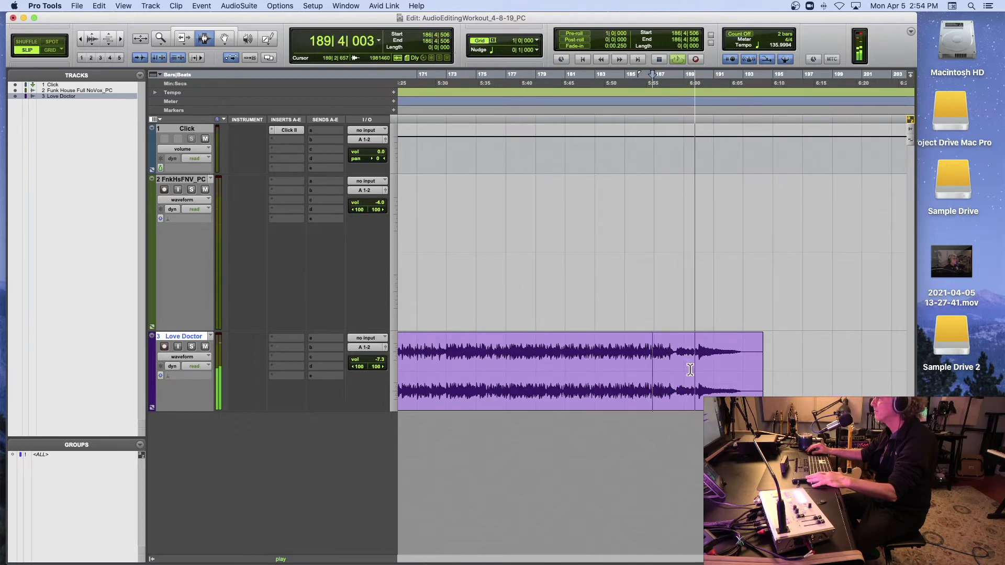
key("space")
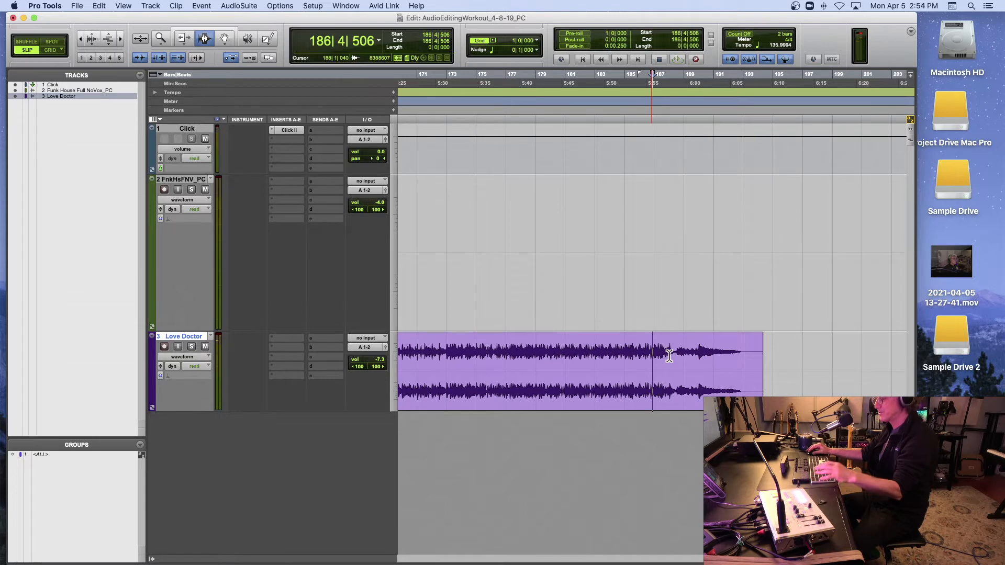
- Find the downbeat hit before the ending by ear and split the Love Doctor clip there at 188|1|158
key("t")
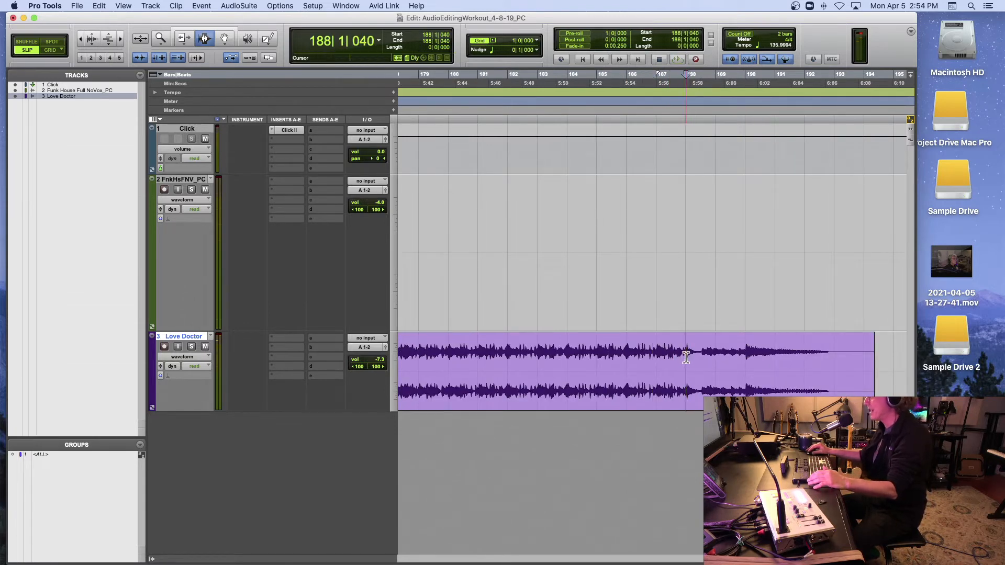
key("t")
key("t")
key("t")
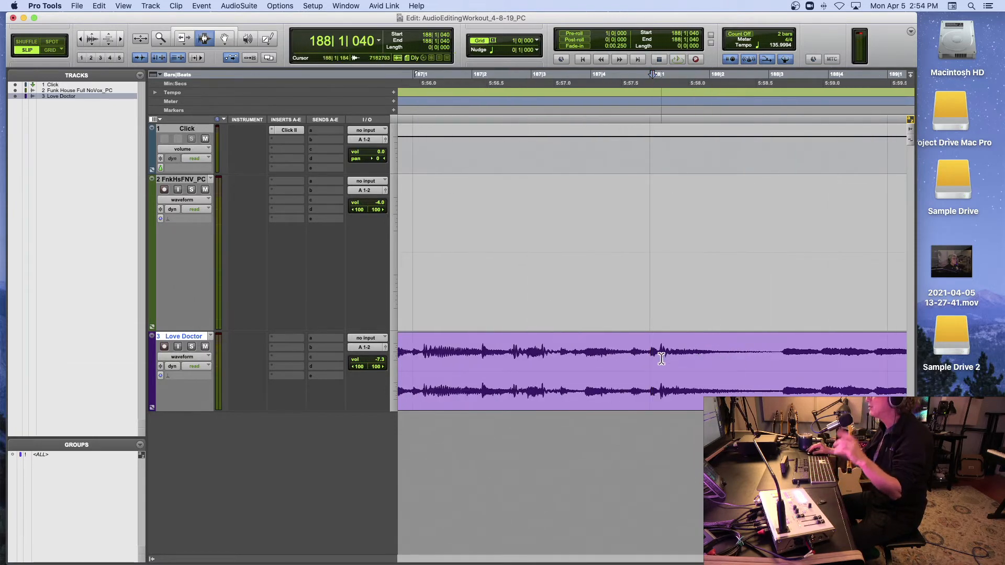
key("space")
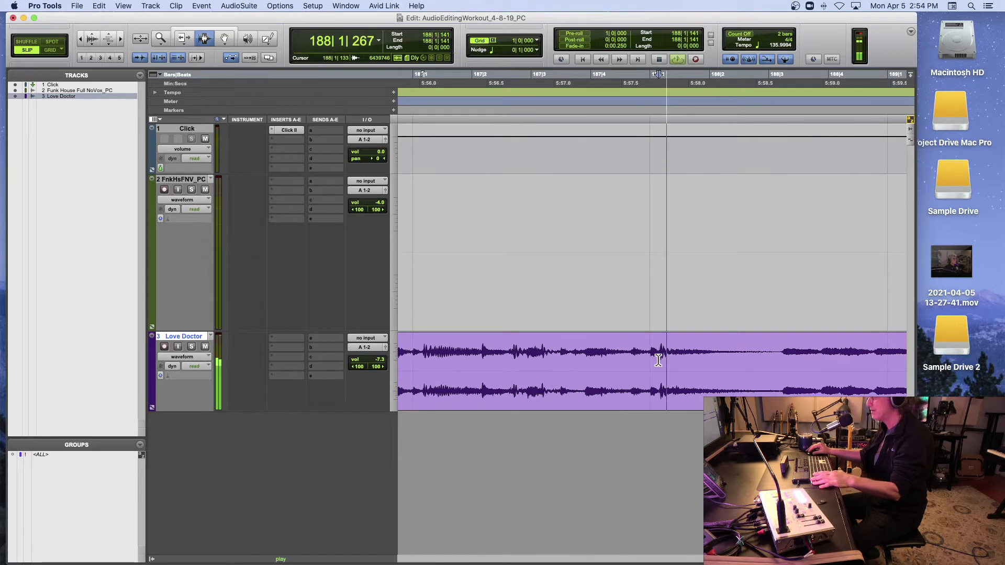
key("space")
key("space")
key("space")
key("space")
key("space")
left_click(653, 359)
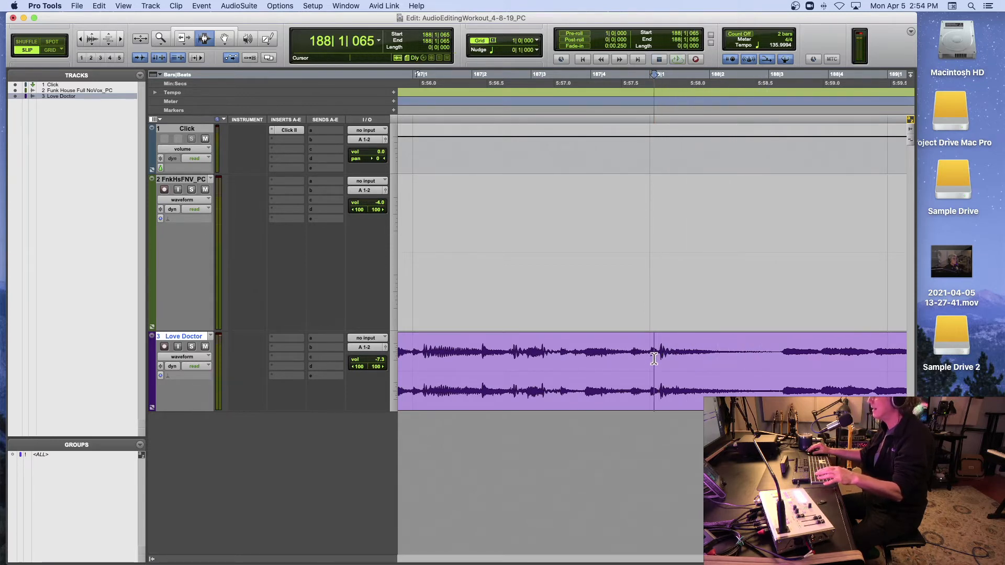
left_click(635, 356)
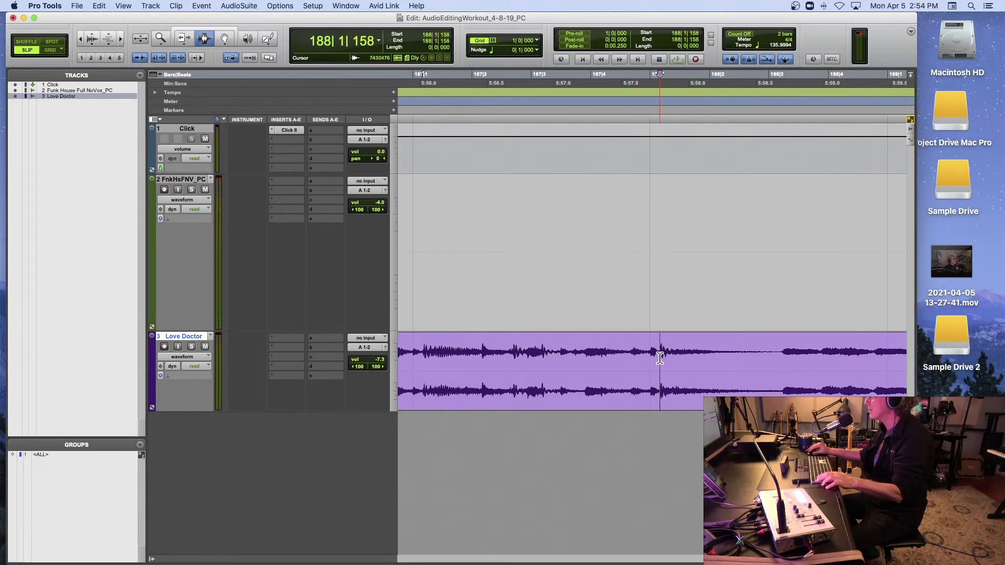
- Enlarge the height of the Love Doctor track so its waveform shows in more detail
scroll(630, 360, "left", 10)
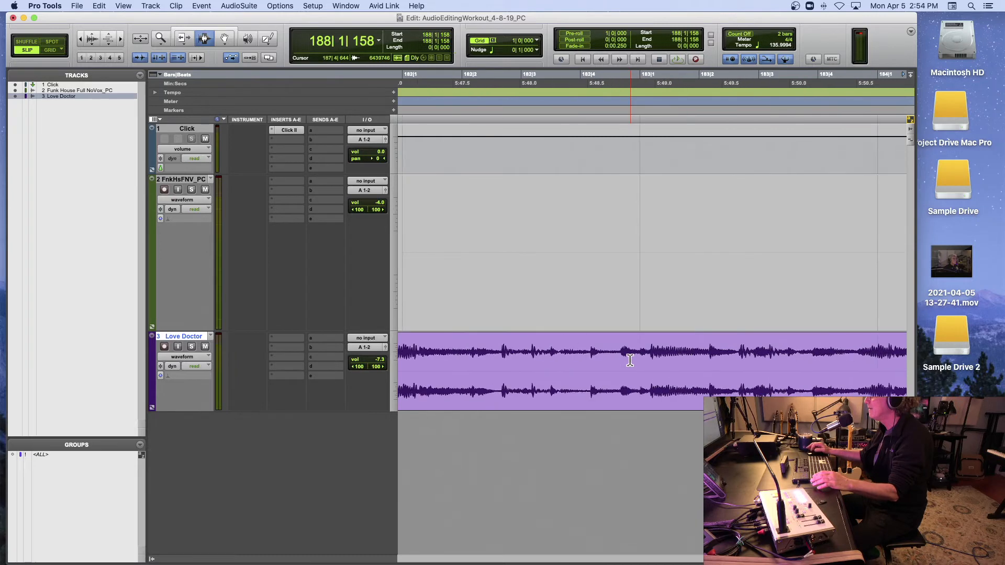
key("r")
key("r")
key("r")
key("r")
key("r")
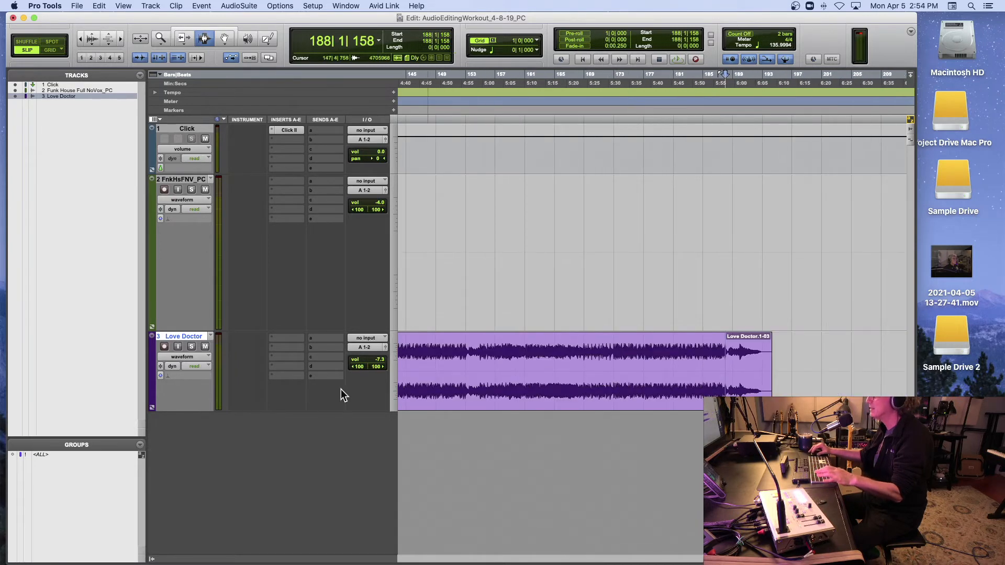
left_click_drag(271, 409, 271, 554)
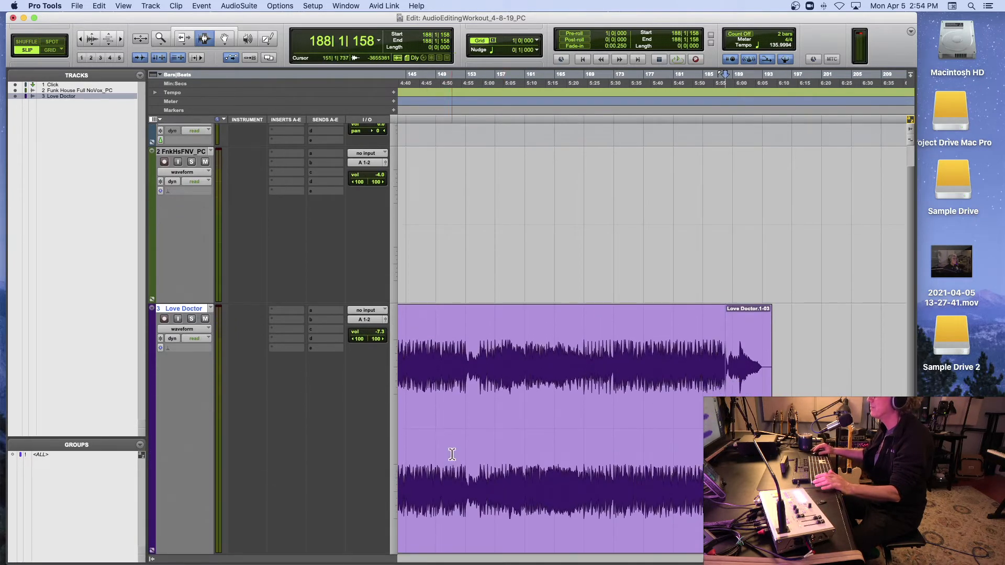
scroll(452, 454, "left", 10)
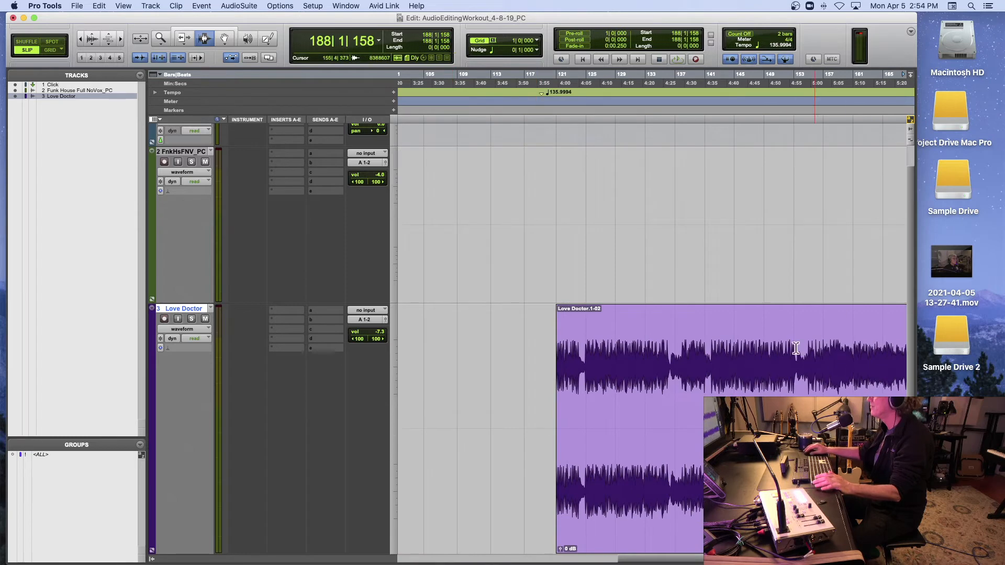
- Find the matching hit near bar 136 by ear and split the Love Doctor clip there at 135|4|946
left_click(767, 360)
left_click(662, 362)
key("space")
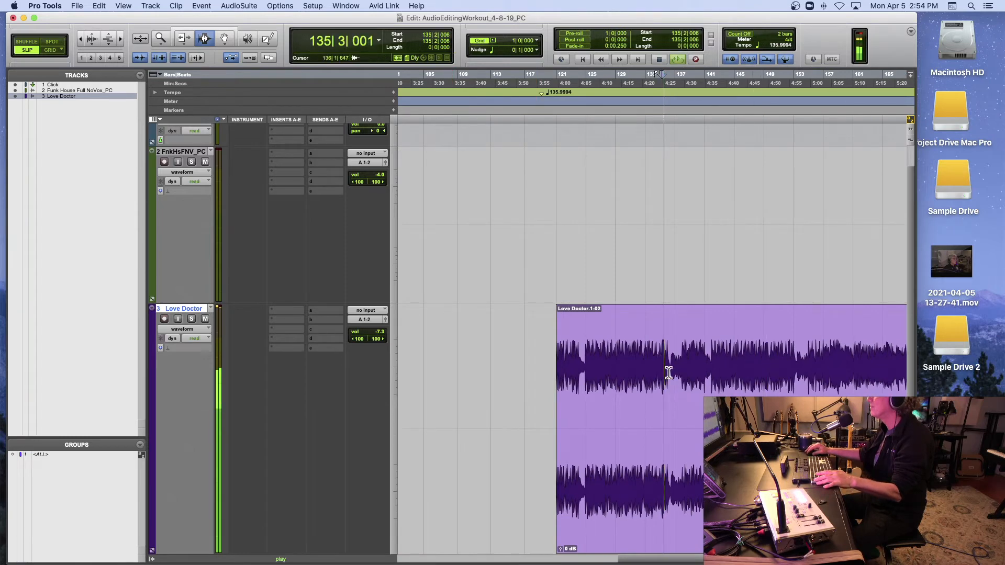
key("super+bracketright")
key("super+bracketright")
key("space")
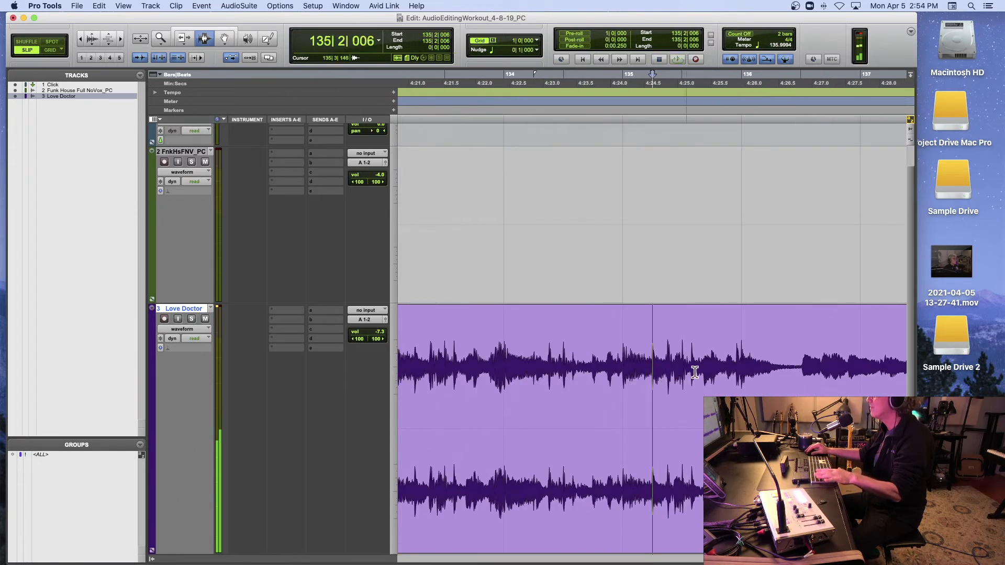
key("space")
key("space")
left_click(736, 359)
key("space")
key("space")
left_click(740, 358)
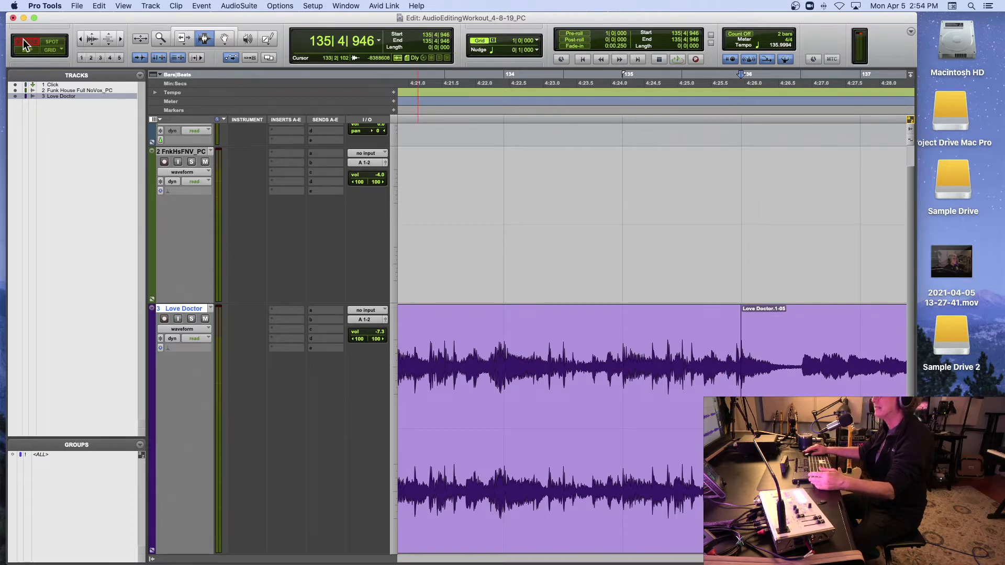
- In Shuffle mode, delete the Love Doctor section between the two splits so the ending closes the gap
key("super+bracketright")
key("super+bracketleft")
key("super+bracketleft")
key("super+bracketleft")
key("super+bracketleft")
key("super+bracketleft")
key("super+bracketleft")
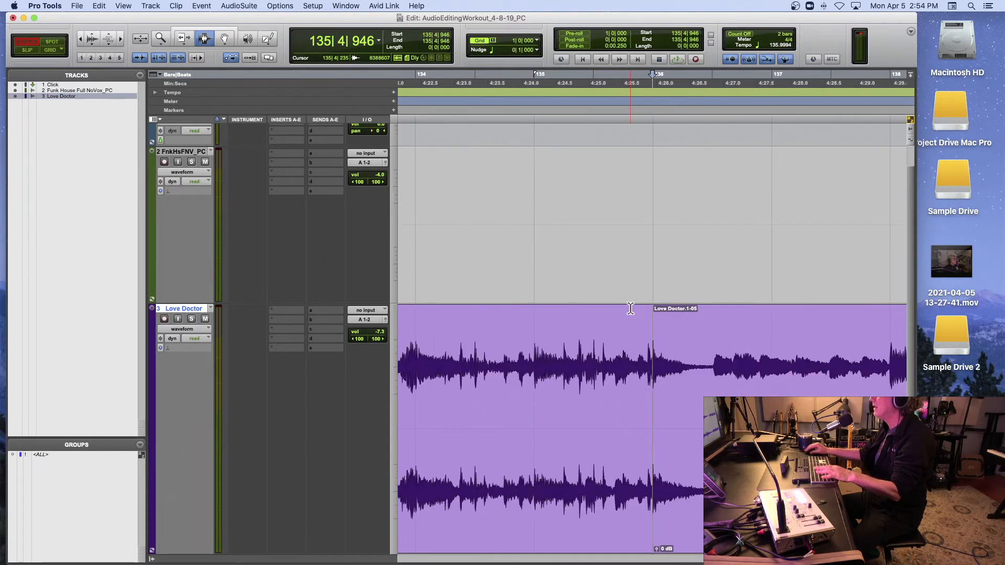
double_click(727, 350)
key("Delete")
- Play the new edit into the Love Doctor ending from 134|1|472
left_click(645, 351)
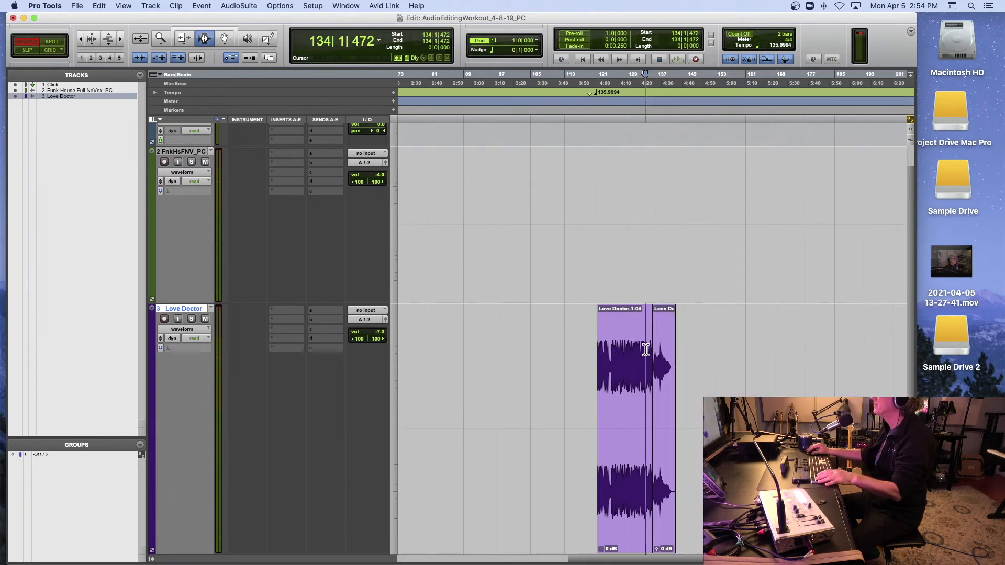
key("space")
key("super+bracketright")
key("super+bracketright")
key("super+bracketright")
key("super+bracketright")
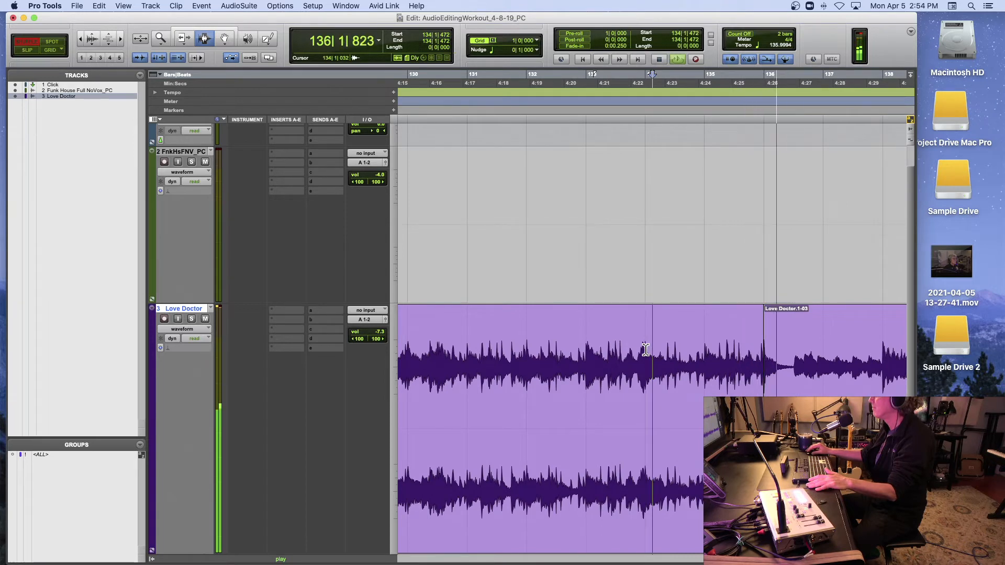
key("super+bracketleft")
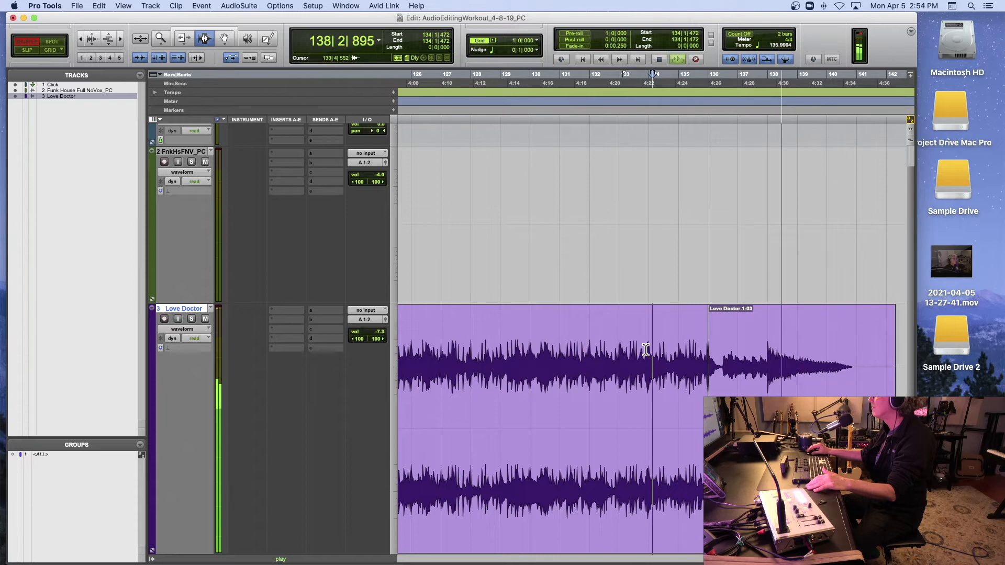
key("super+bracketleft")
key("super+bracketleft")
key("space")
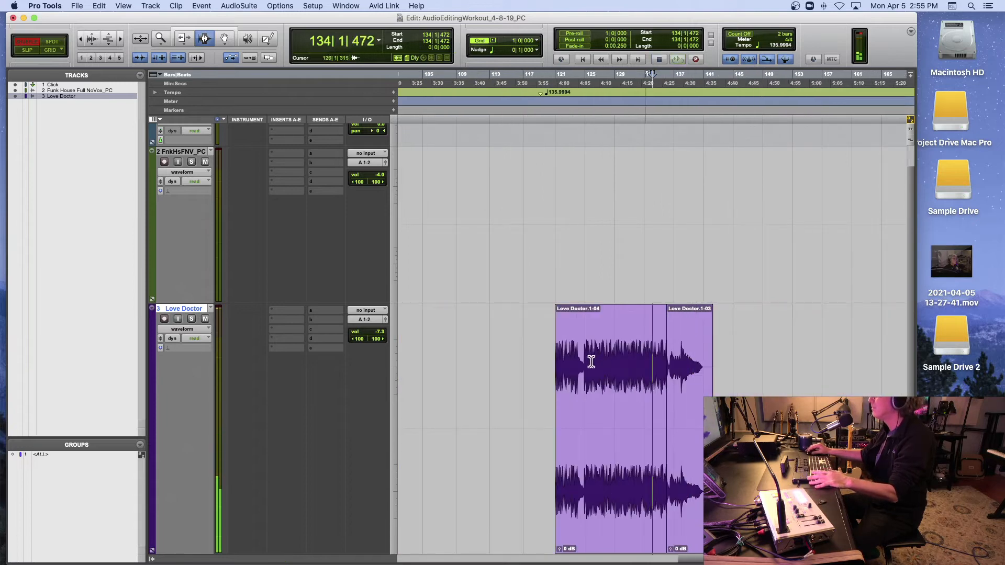
- Play the shortened Love Doctor song from just before its start at 120|3|038
left_click(551, 365)
key("space")
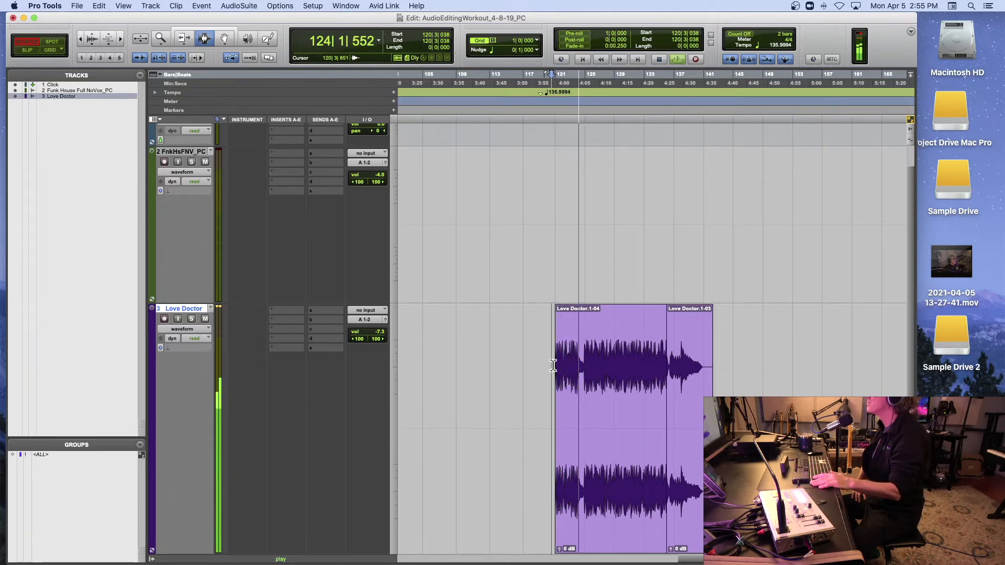
key("space")
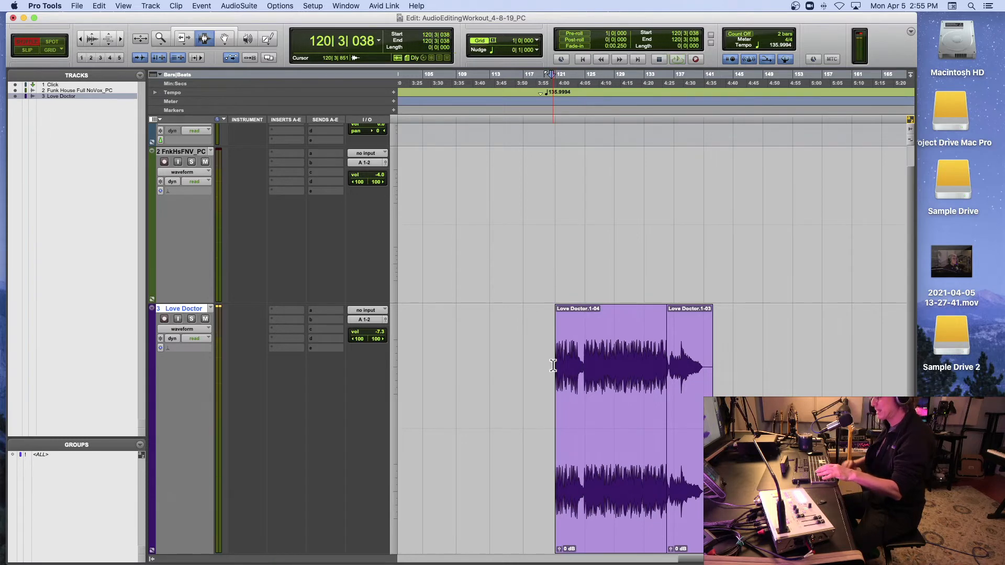
- Play the Love Doctor intro from 120|4|703 and split the first clip at the 121|4|926 hit
key("super+bracketright")
key("super+bracketright")
key("super+bracketright")
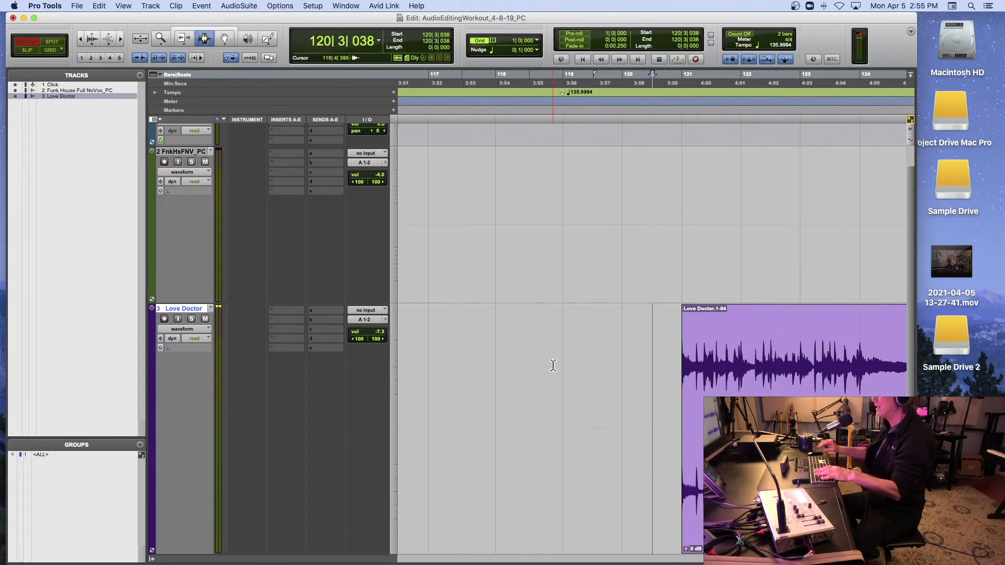
left_click(677, 369)
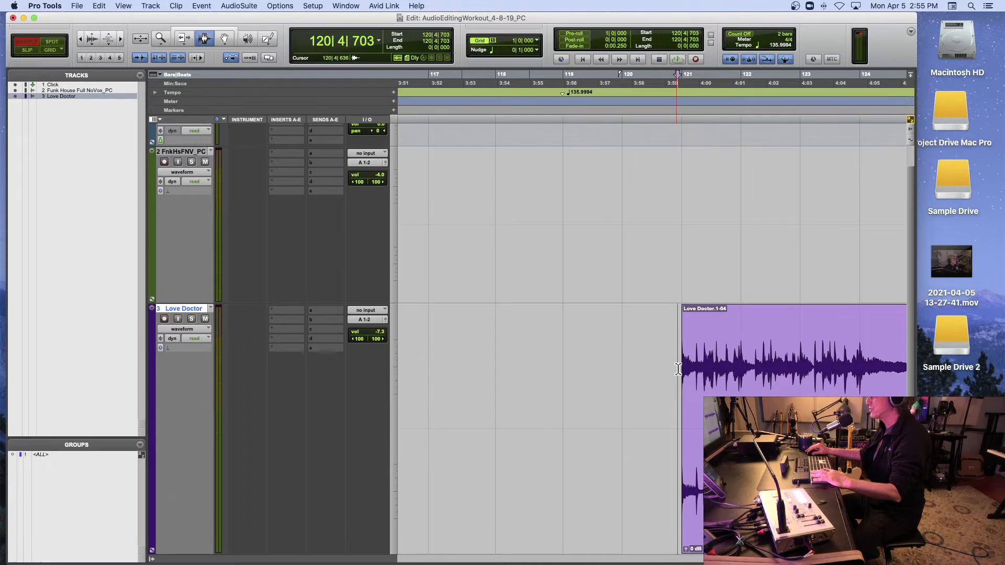
key("space")
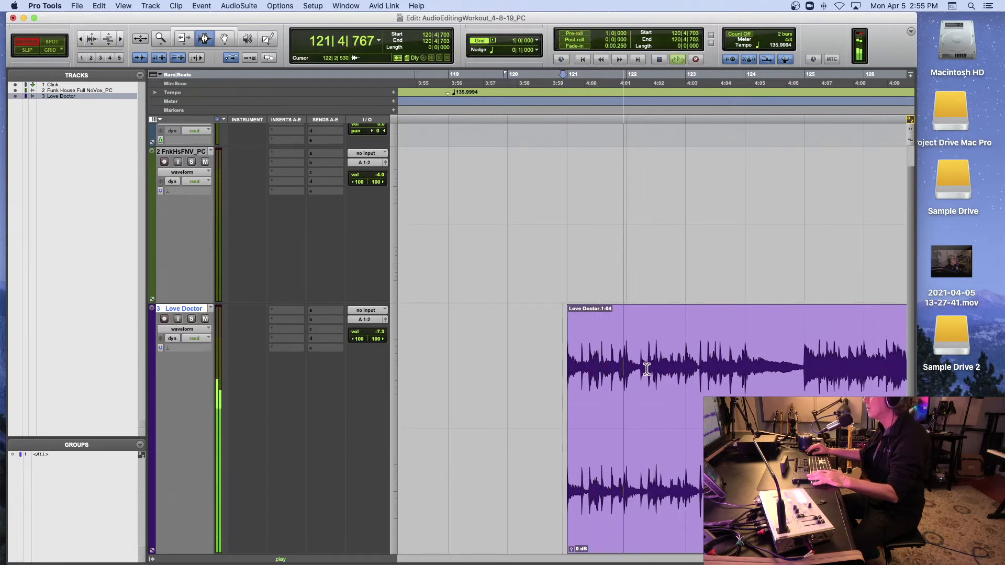
key("space")
key("space")
key("space")
key("super+e")
- Play the Love Doctor intro from the new split at 121|4|926
key("space")
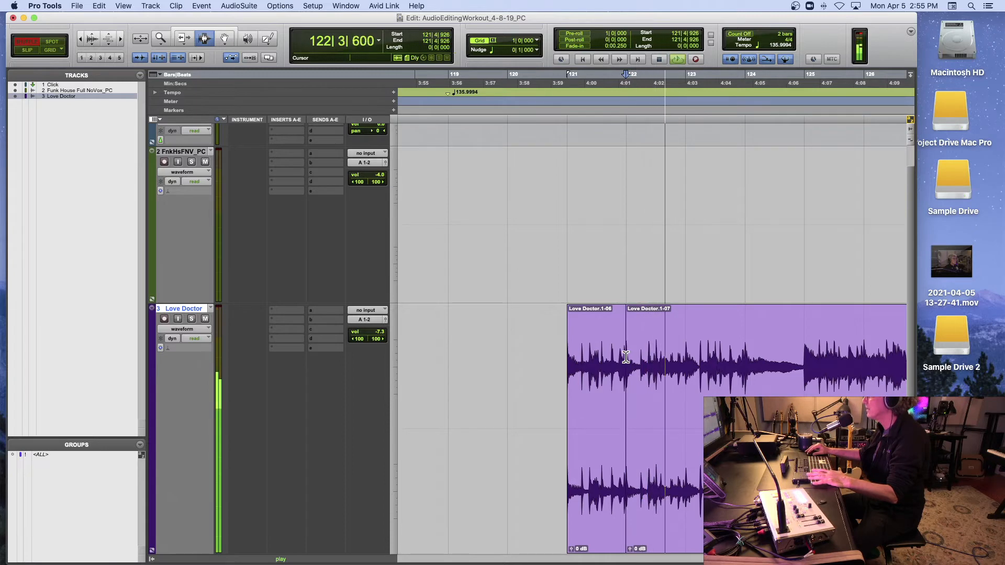
key("space")
key("space")
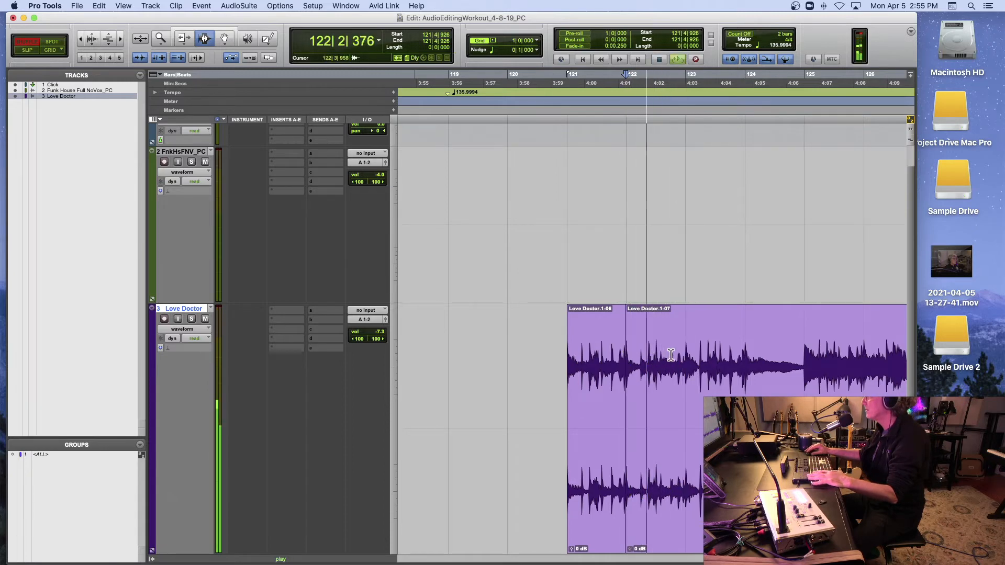
key("space")
- Play the intro from 121|1|014, then delete the Love Doctor range from 121|4|926 to 123|4|898 in Shuffle mode
left_click(572, 356)
key("space")
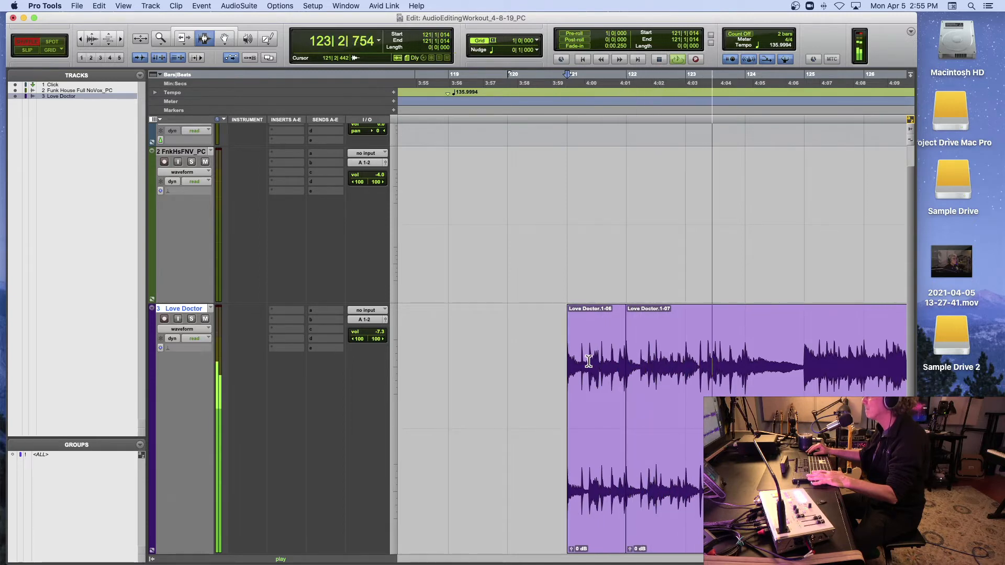
key("space")
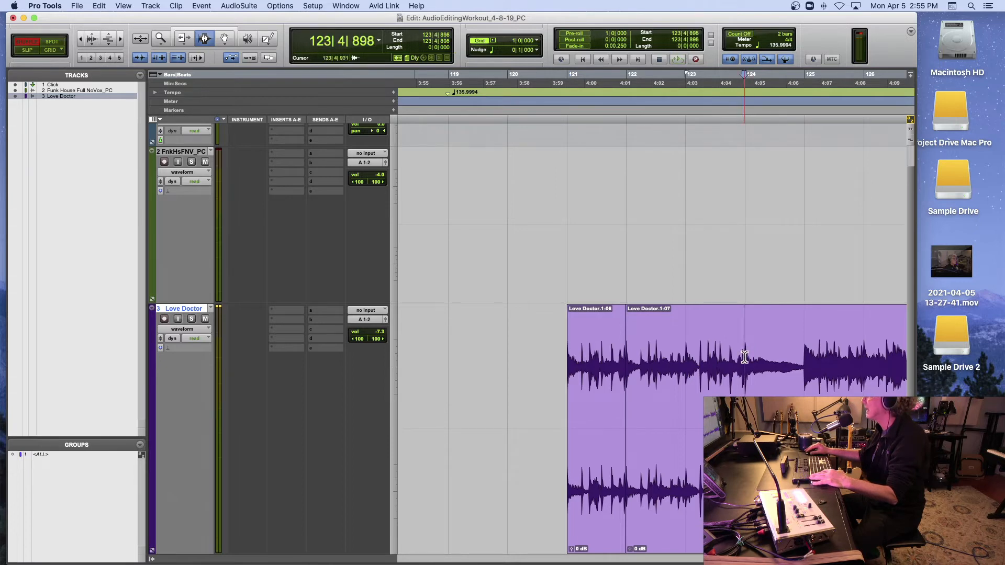
left_click_drag(744, 357, 626, 357)
key("Delete")
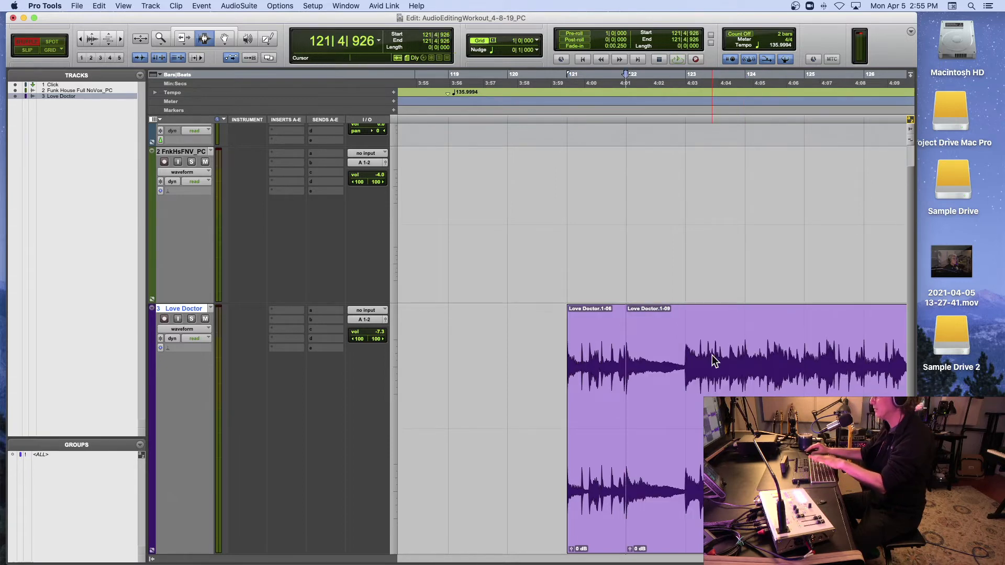
- Play the Love Doctor intro from 120|4|060 through the newly joined edit
left_click(553, 357)
key("space")
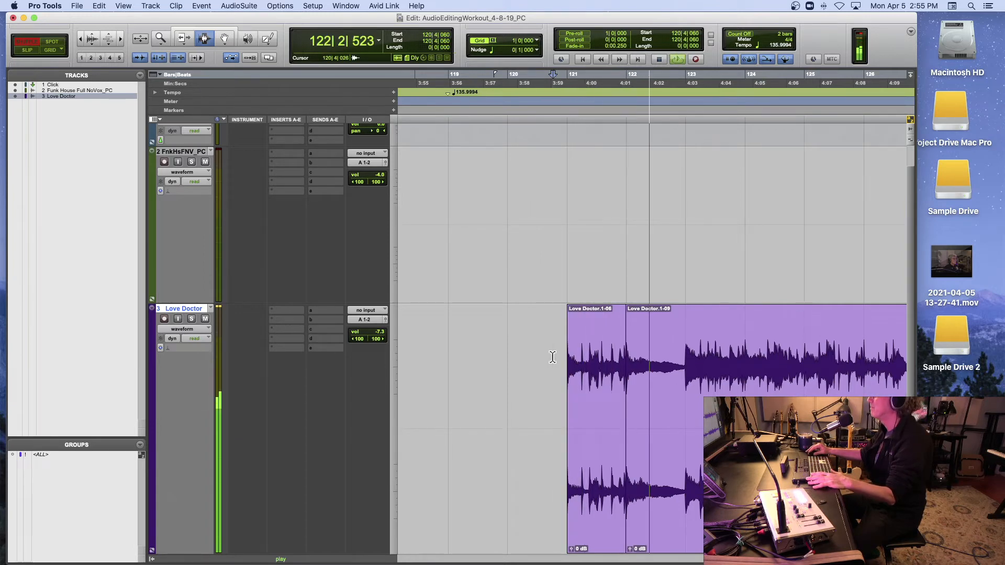
key("r")
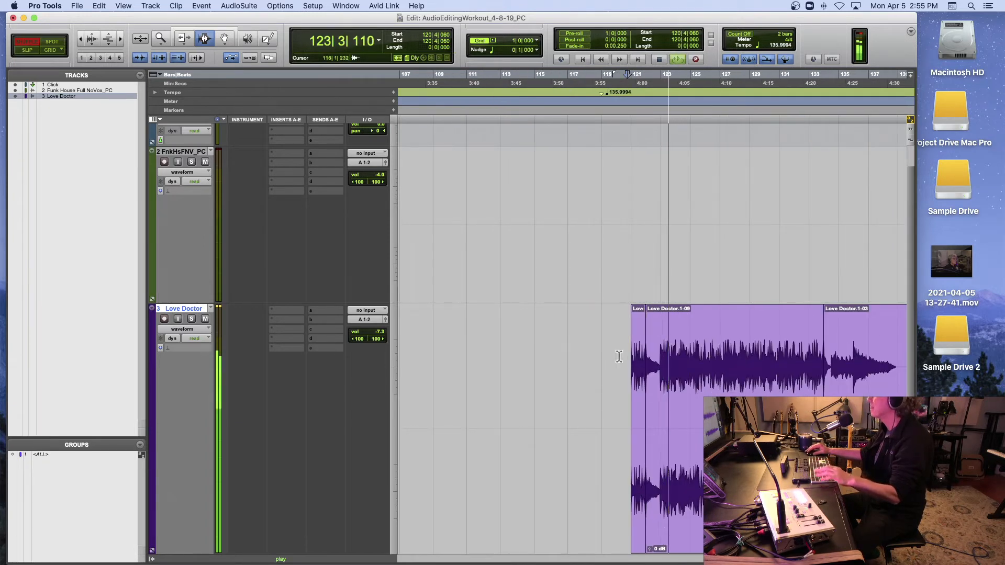
double_click(641, 370)
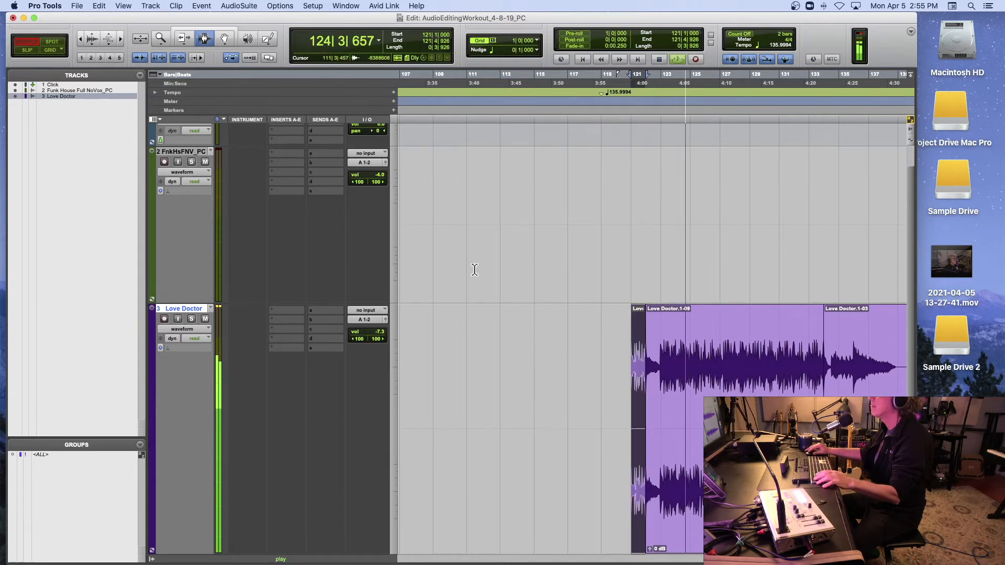
key("space")
- Switch the main counter to Min:Secs and measure the shortened Love Doctor song's length by selecting it from 3:59.475
left_click_drag(375, 40, 379, 45)
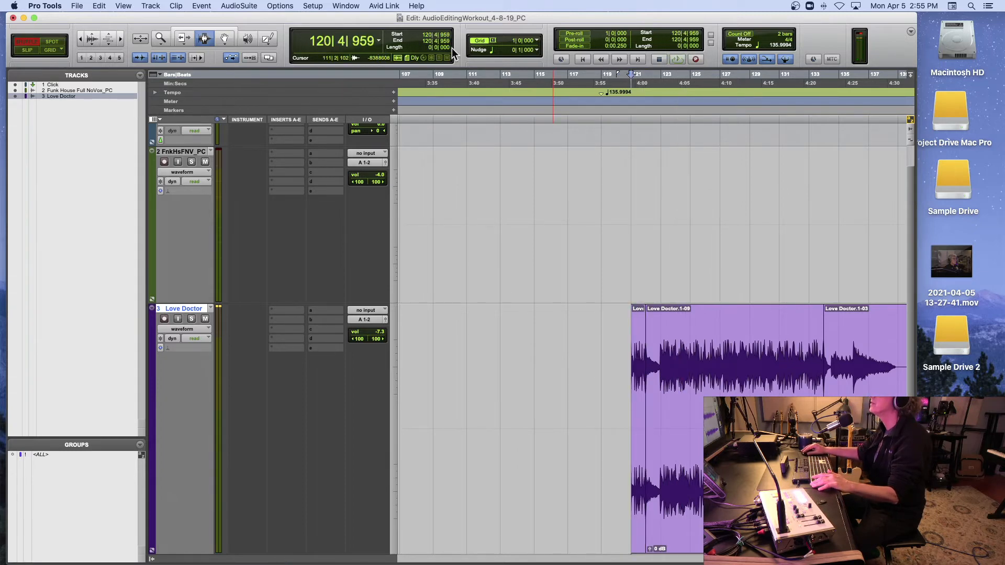
left_click(378, 40)
left_click(382, 49)
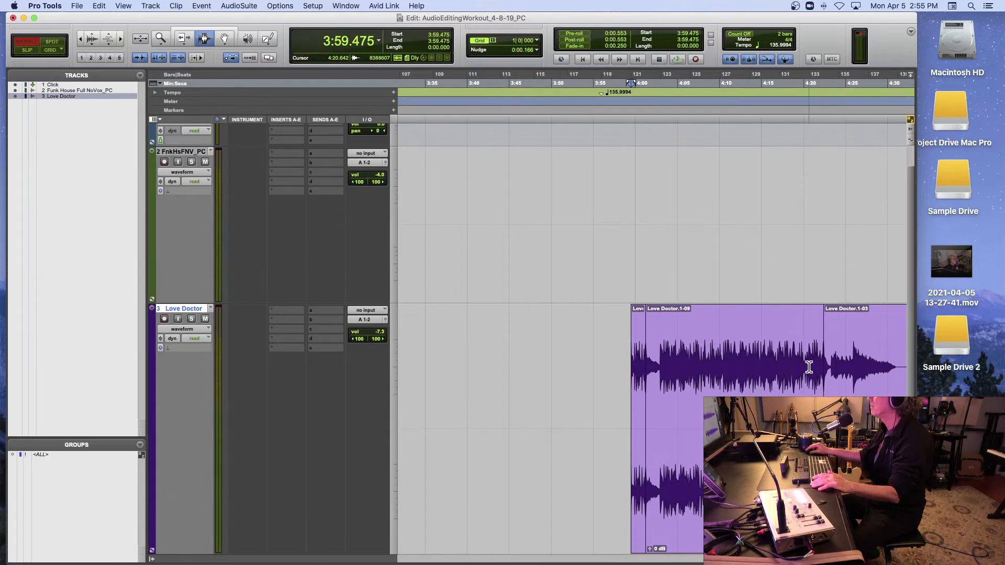
double_click(873, 370, "shift")
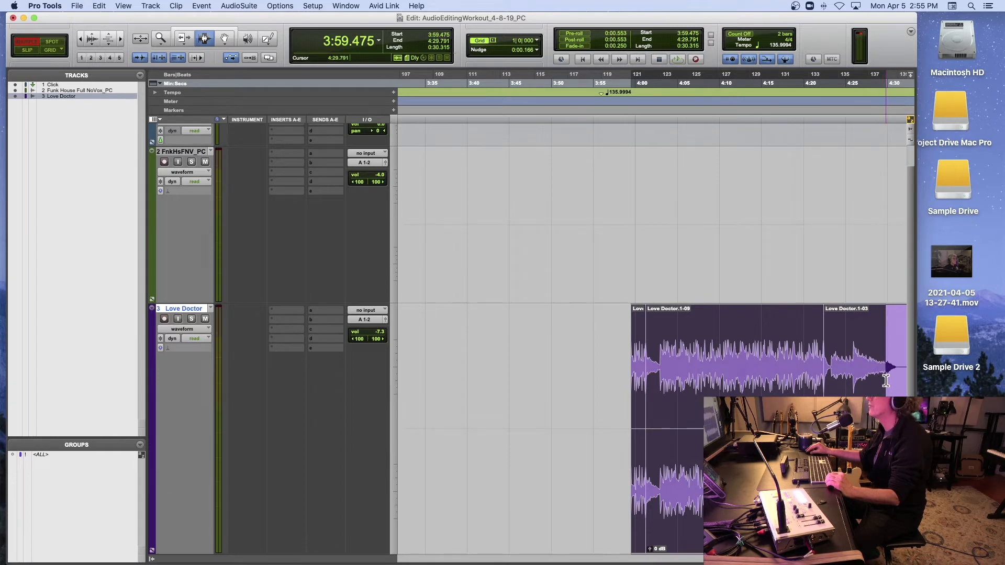
left_click(726, 347)
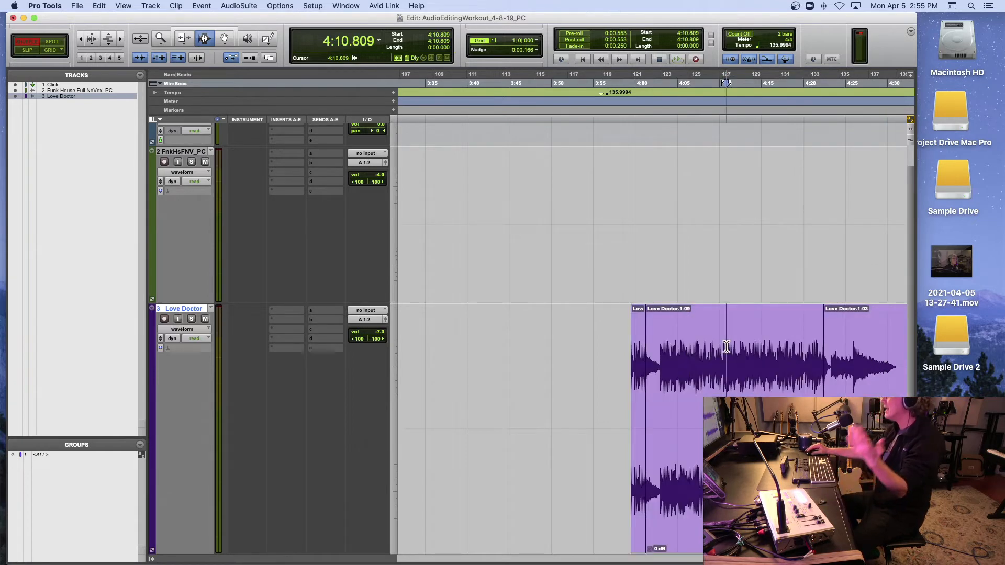
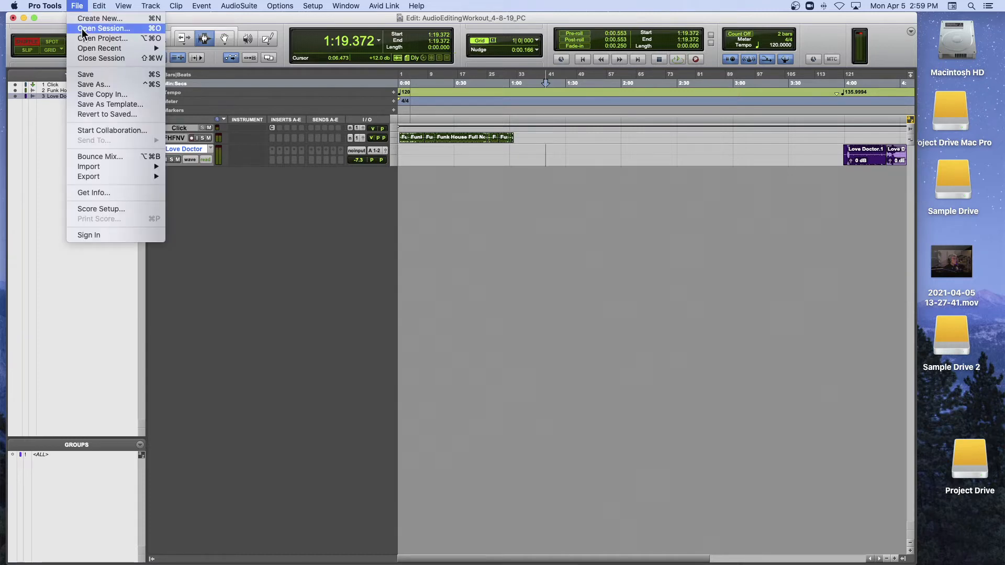
- Save a copy of the session with its audio files to the Desktop as AudioEditing_4-5-21_YOURINITIALS
left_click(100, 94)
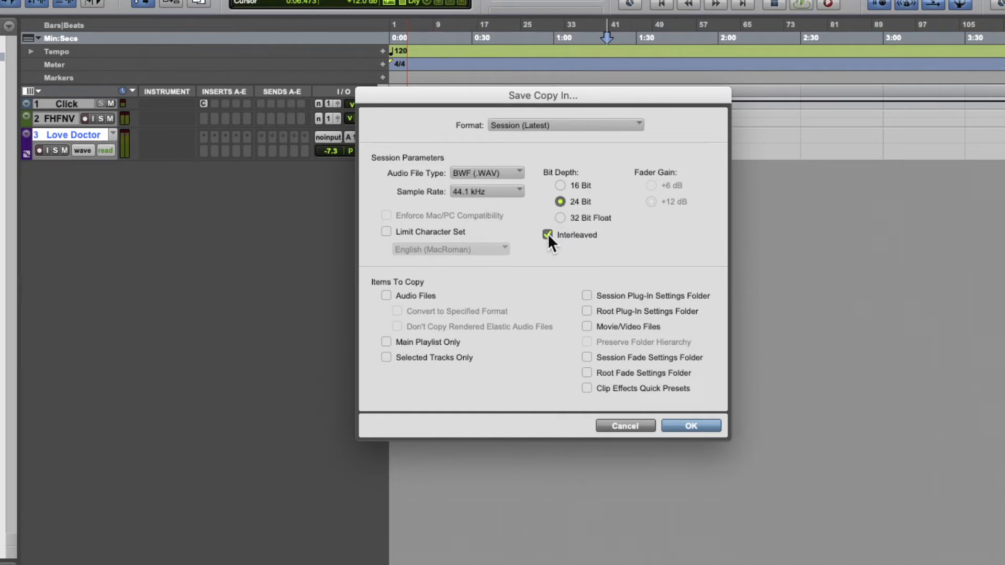
left_click(387, 295)
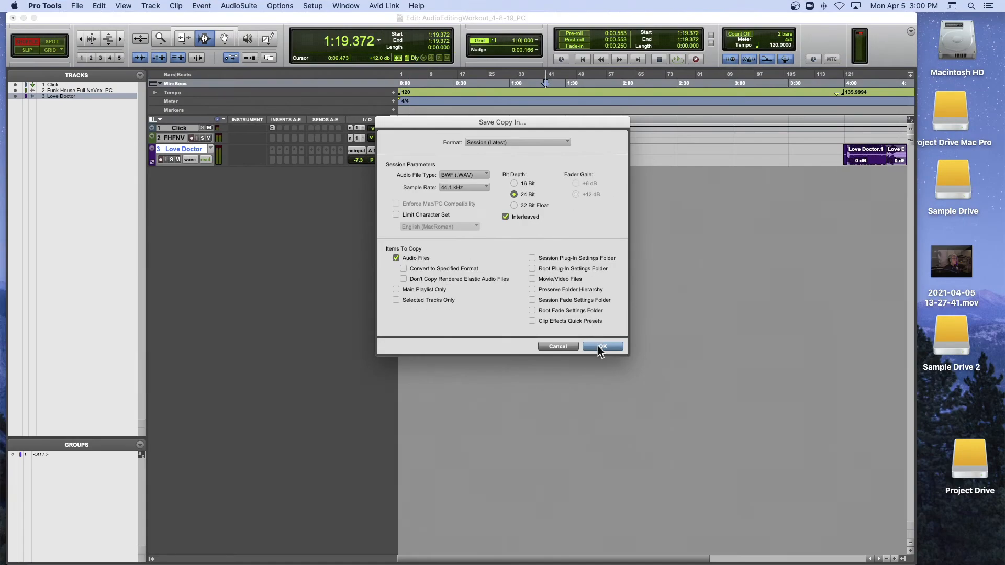
left_click(598, 346)
left_click(316, 198)
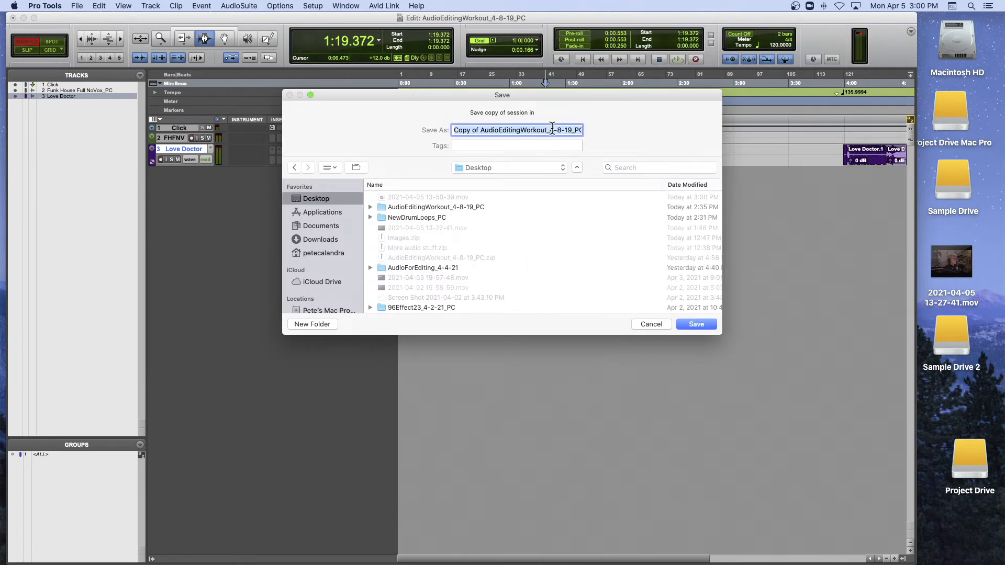
type("Audi")
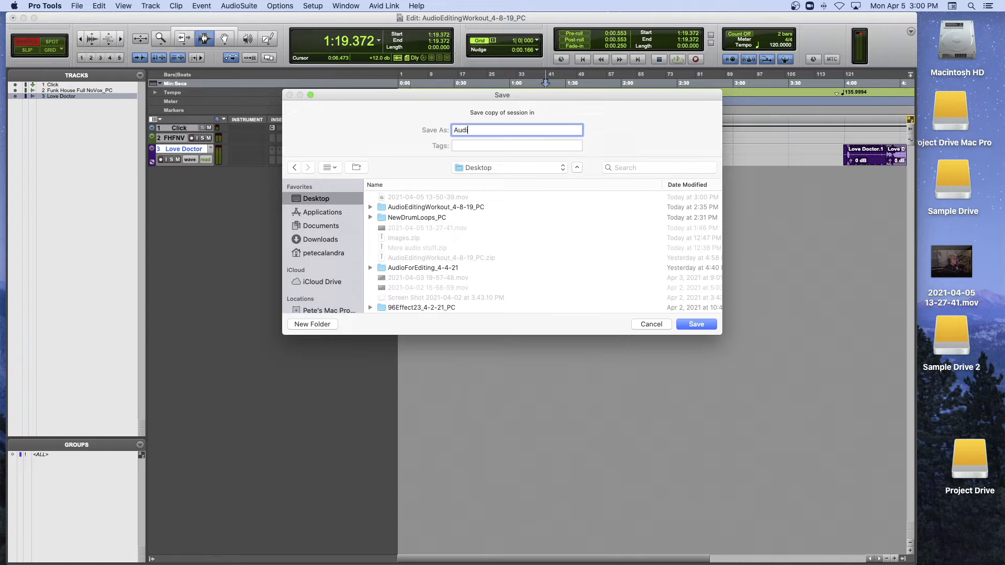
type("oEditing_4-5-21_YOURINITIALS")
key("Return")
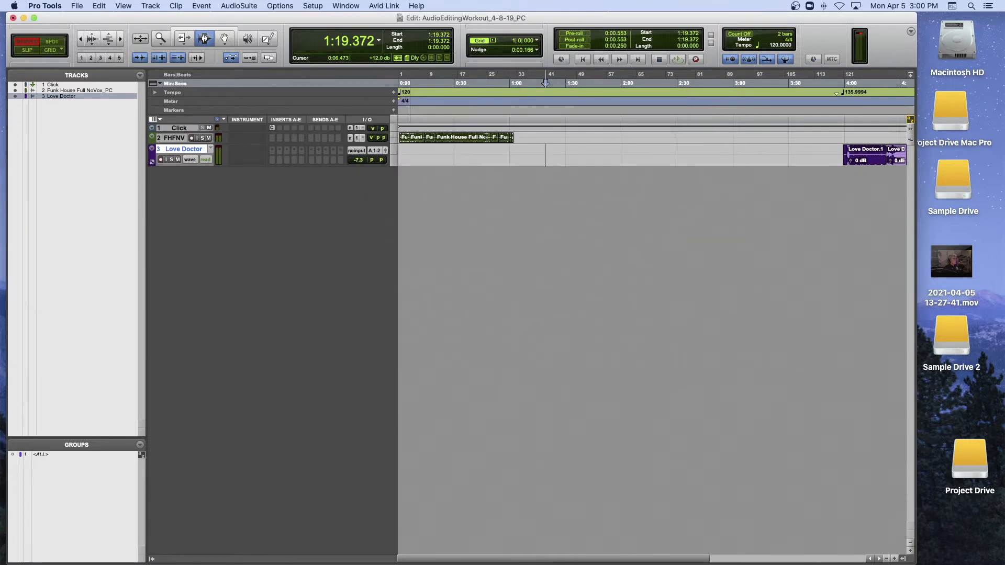
- Minimize the session and inspect the copied AudioEditing_4-5-21_YOURINITIALS folder and its Audio Files in Finder
left_click(24, 18)
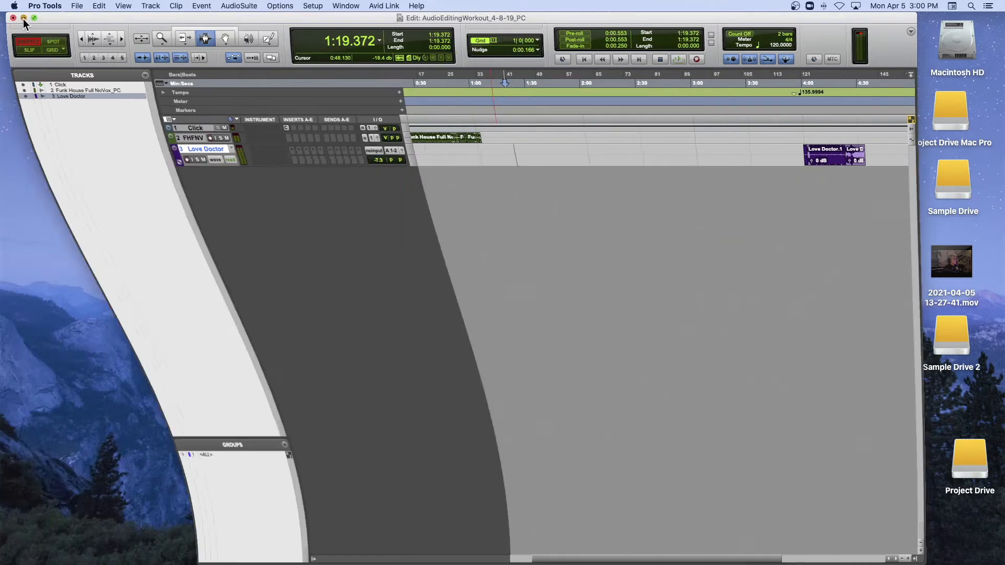
left_click(334, 150)
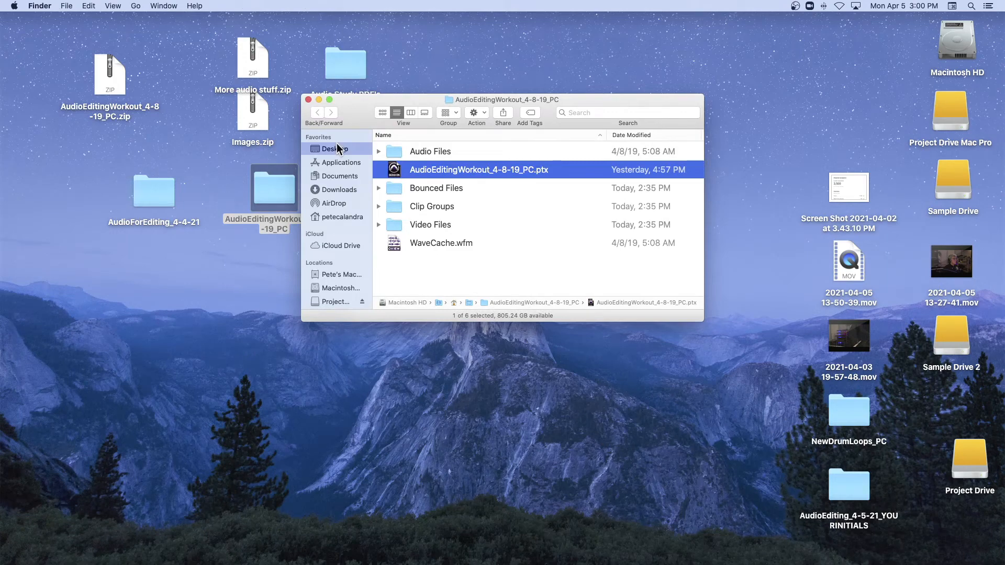
double_click(435, 170)
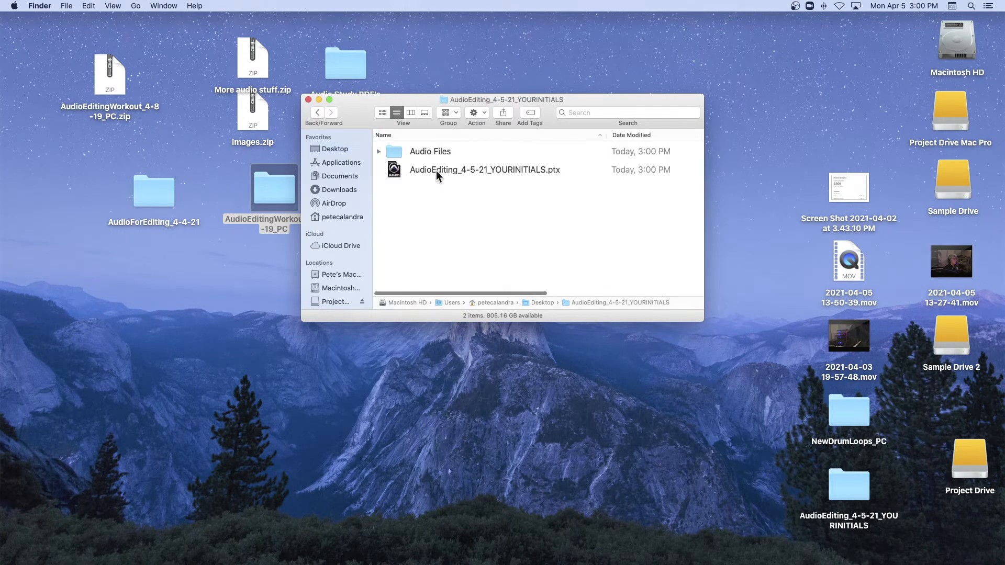
left_click(379, 151)
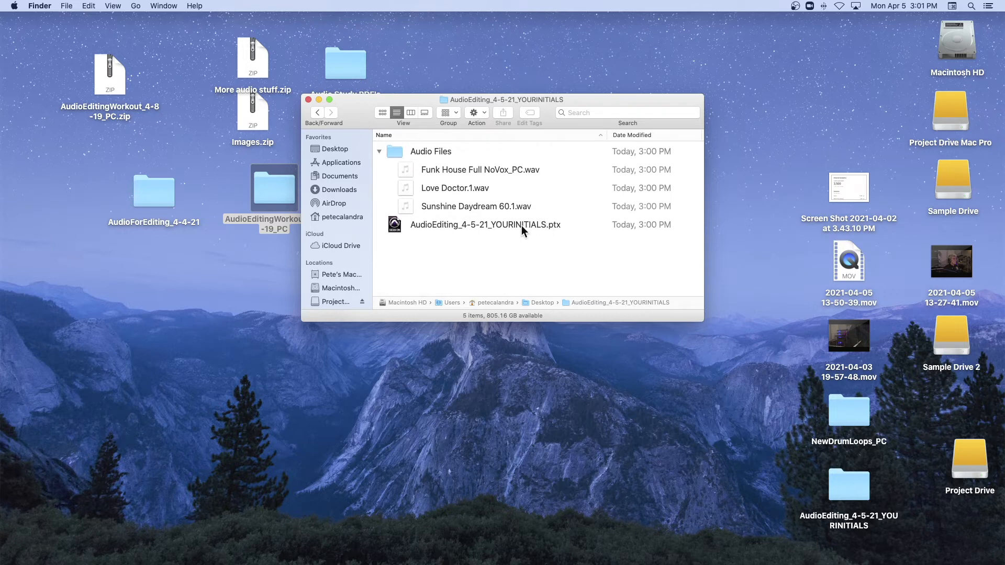
left_click(379, 152)
- Open the copied session AudioEditing_4-5-21_YOURINITIALS.ptx, closing the original session without saving its changes
left_click(394, 170)
double_click(393, 170)
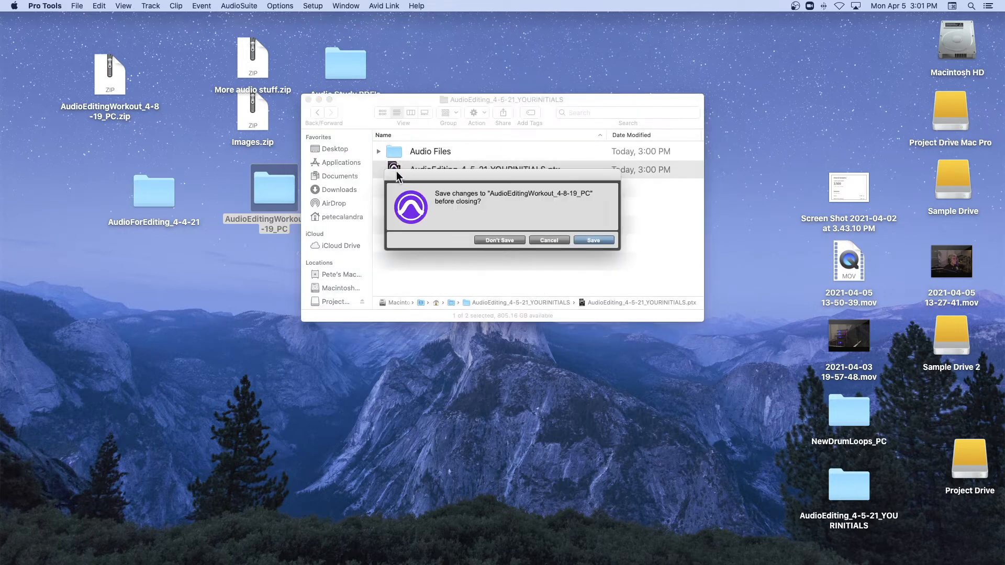
left_click(512, 239)
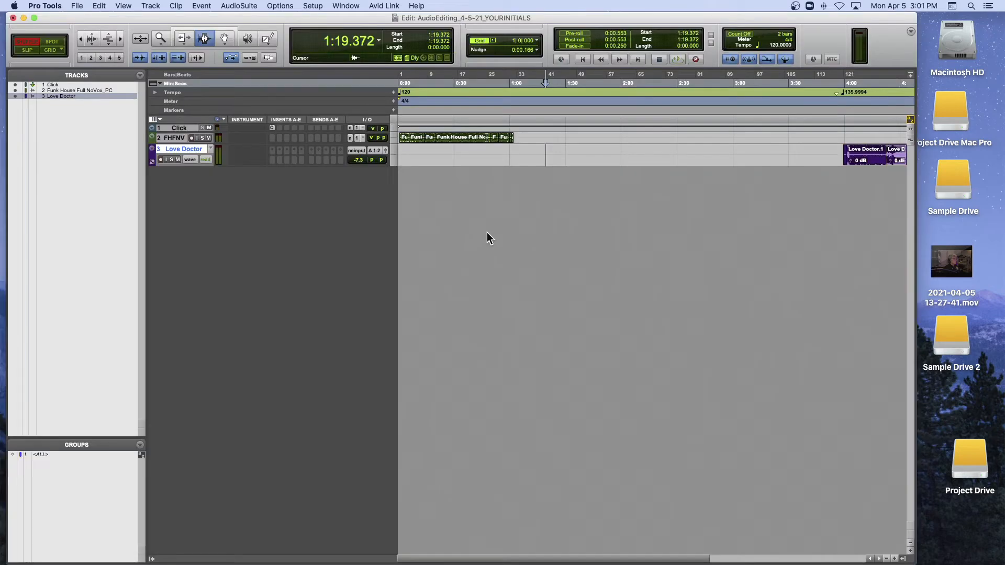
- Examine the copied session's Funk House edits with taller tracks and a closer timeline view
key("ctrl+alt+Down")
key("ctrl+alt+Down")
key("ctrl+alt+Up")
key("ctrl+alt+Up")
key("ctrl+alt+Up")
key("ctrl+alt+Up")
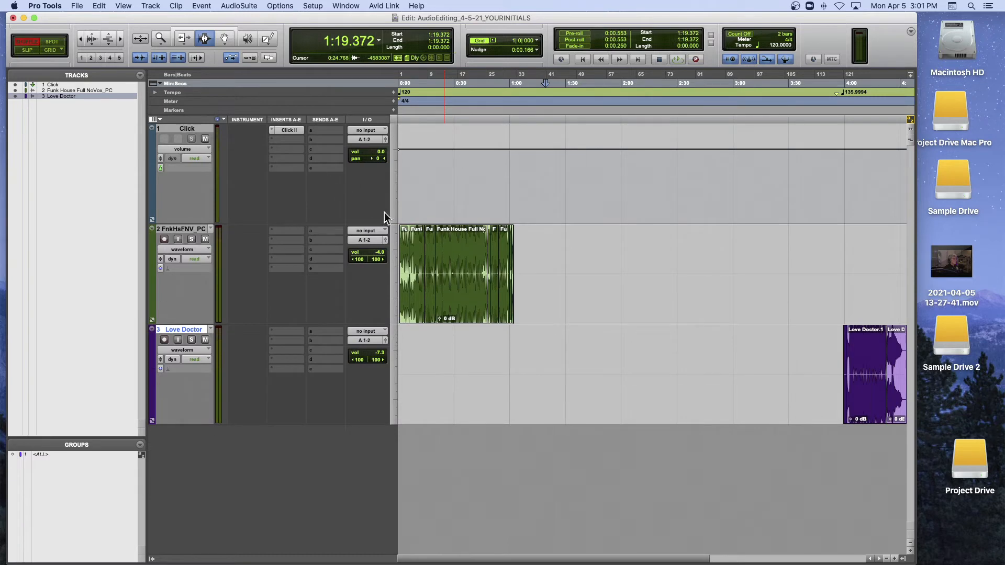
key("ctrl+bracketright")
key("ctrl+bracketright")
scroll(490, 237, "left", 5)
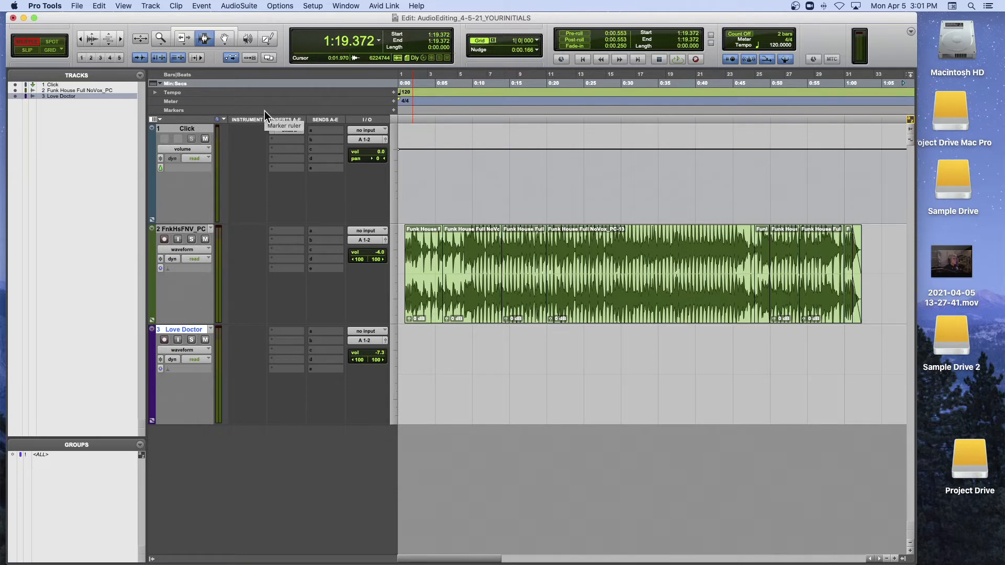
- Close the copied session without saving its changes and close its Finder window
key("super+shift+n")
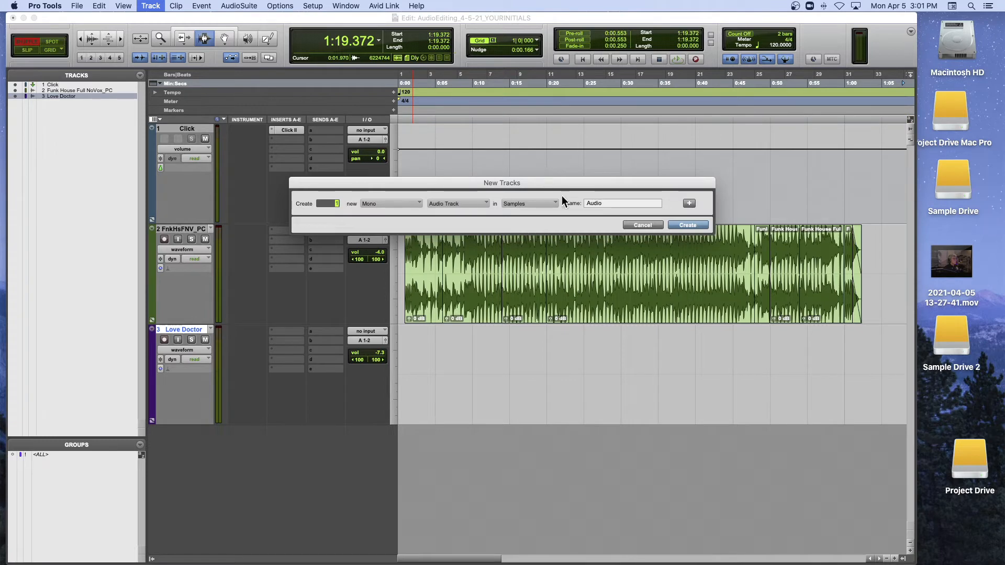
left_click(654, 226)
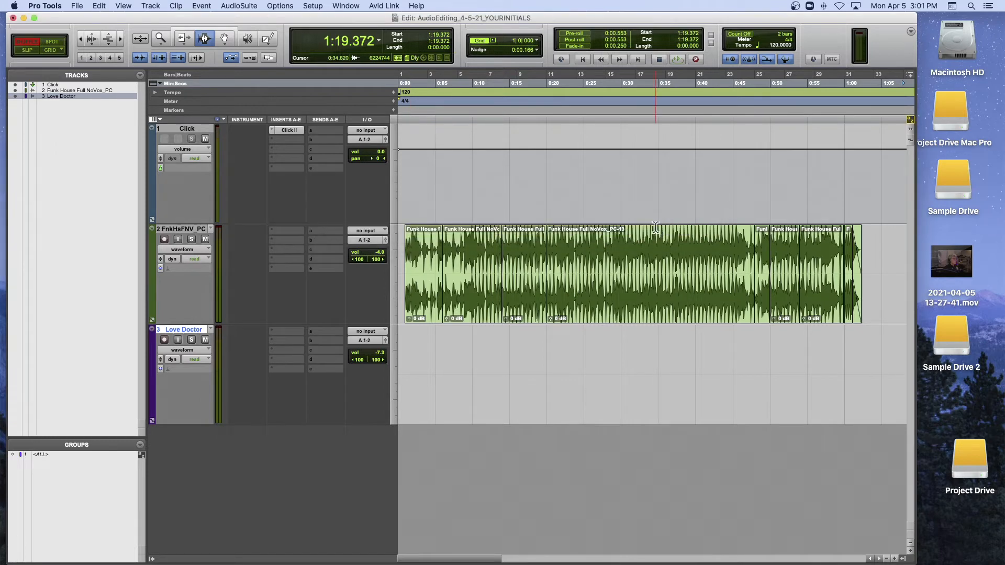
key("super+shift+w")
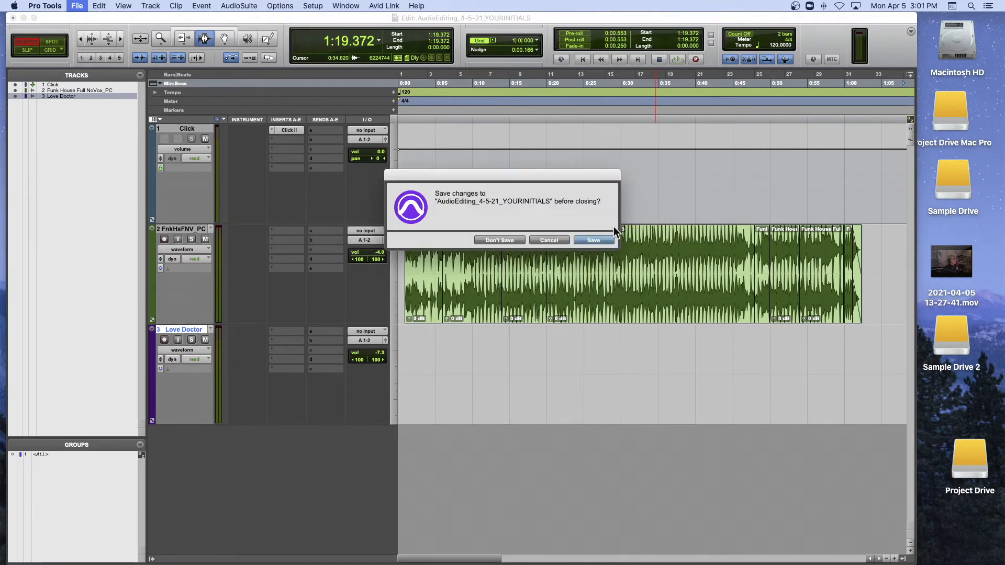
left_click(501, 240)
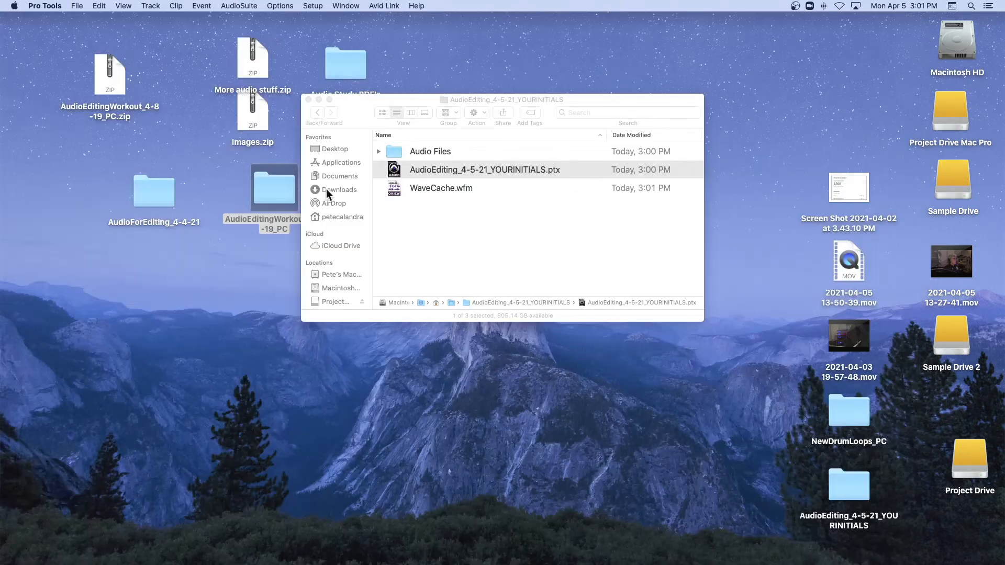
left_click(312, 103)
left_click(309, 100)
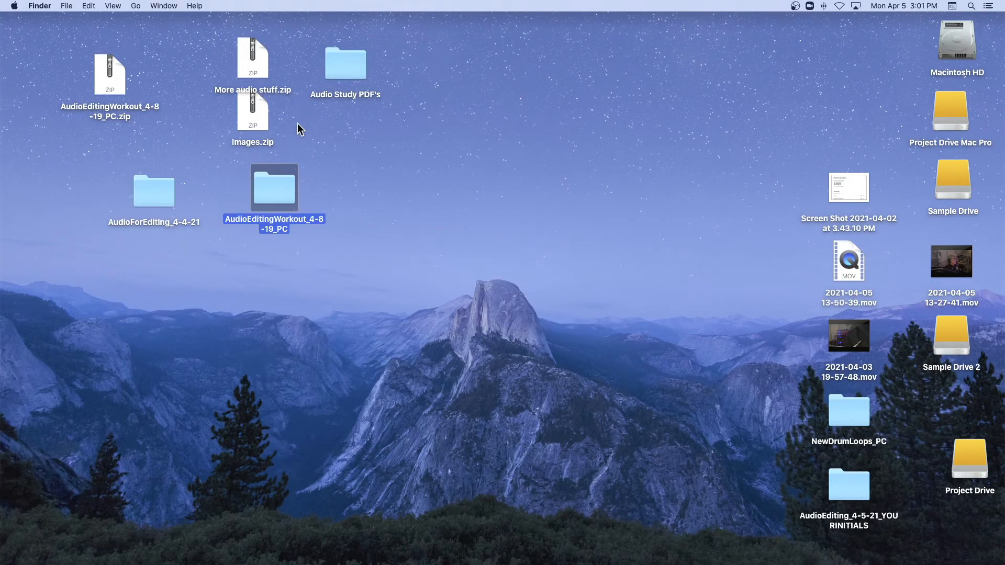
- Create a new folder on the desktop and switch to Pro Tools to bring up its Dashboard
key("shift+super+n")
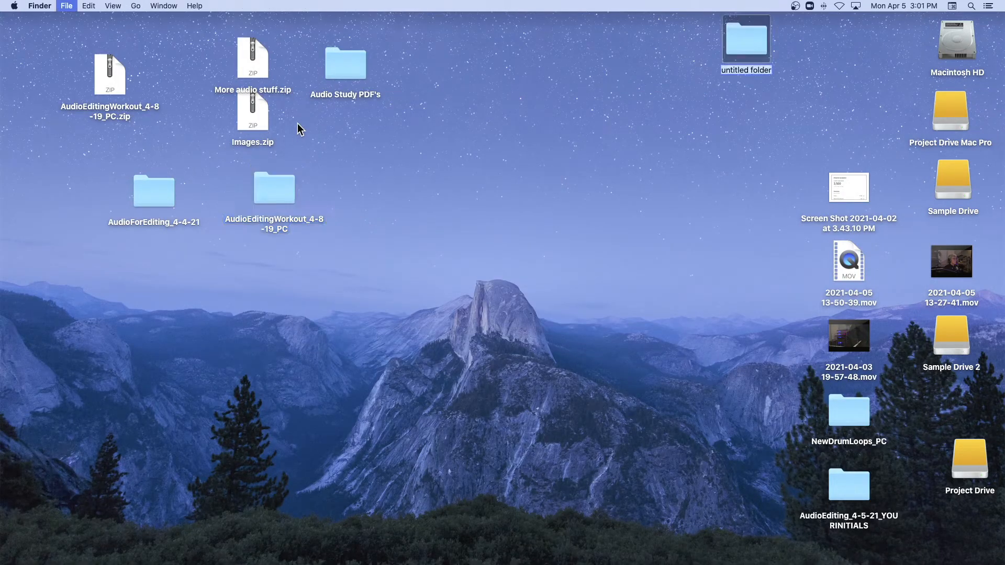
key("super+n")
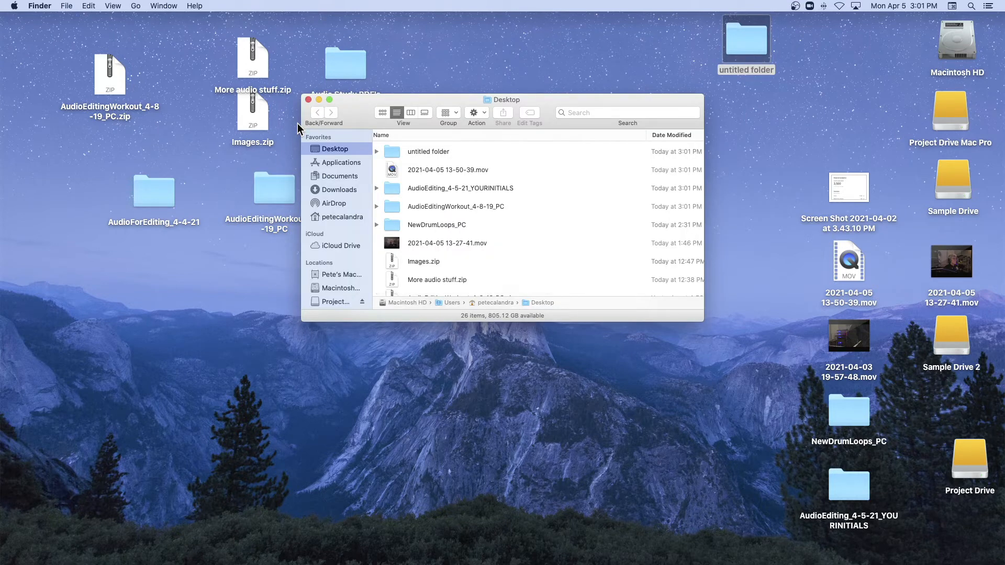
mouse_move(291, 564)
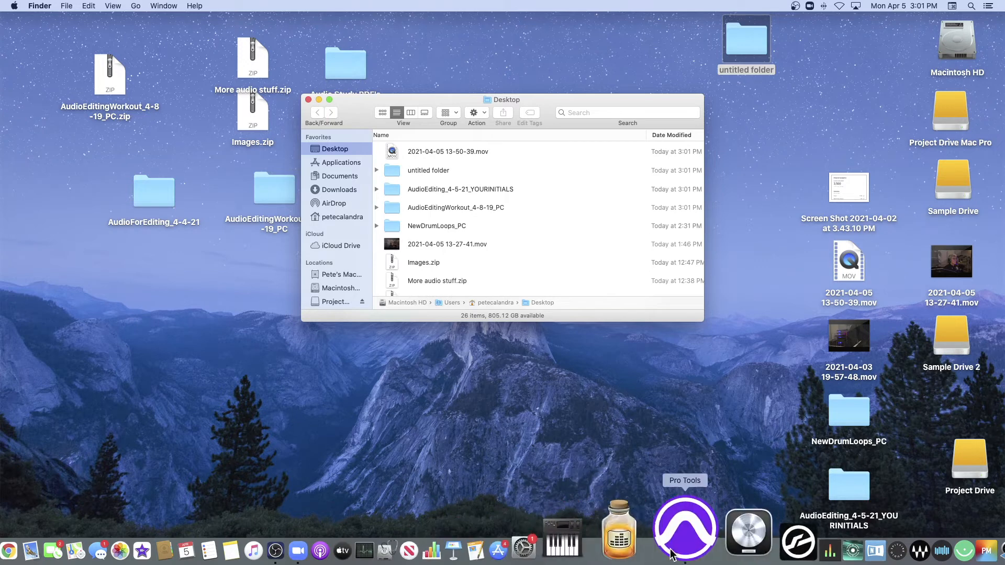
left_click(677, 551)
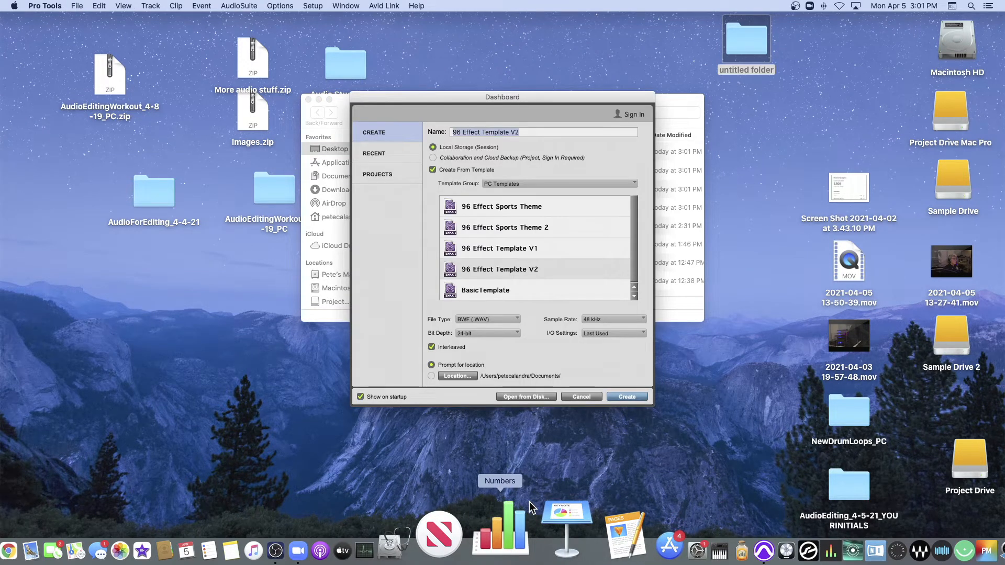
left_click(432, 170)
type("AudioEid")
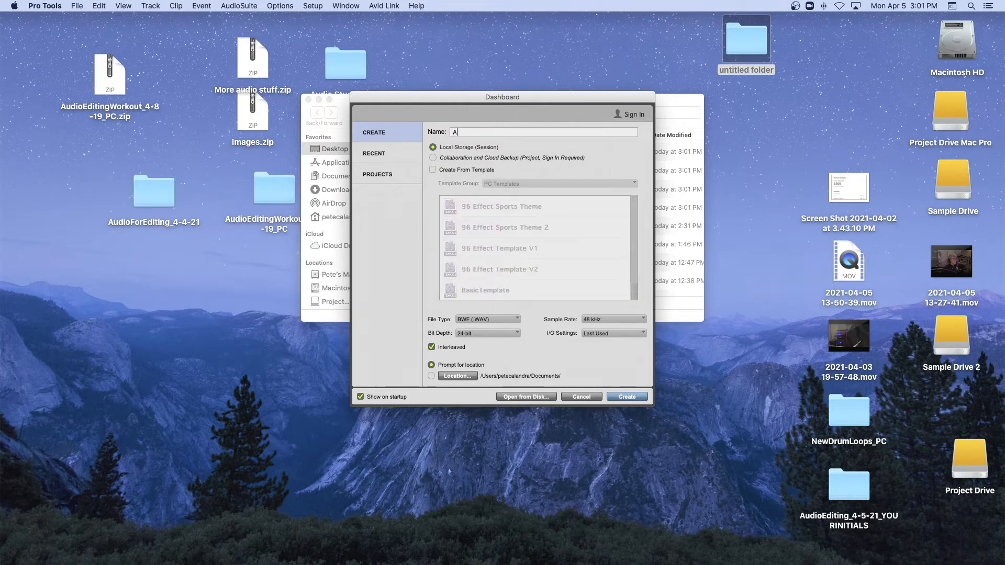
key("BackSpace")
key("BackSpace")
type("ditingPart2_")
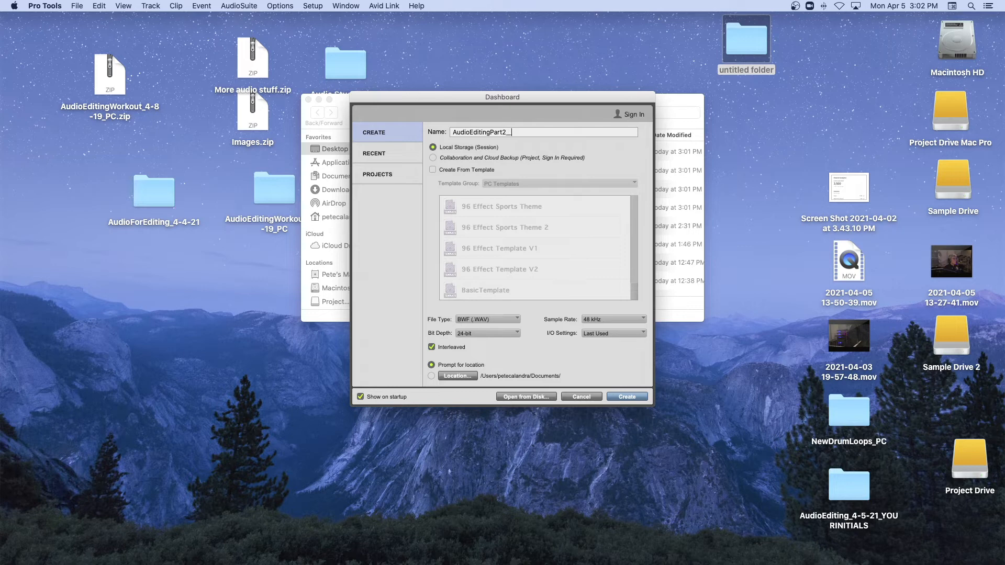
type("4-5-21_PC")
key("Return")
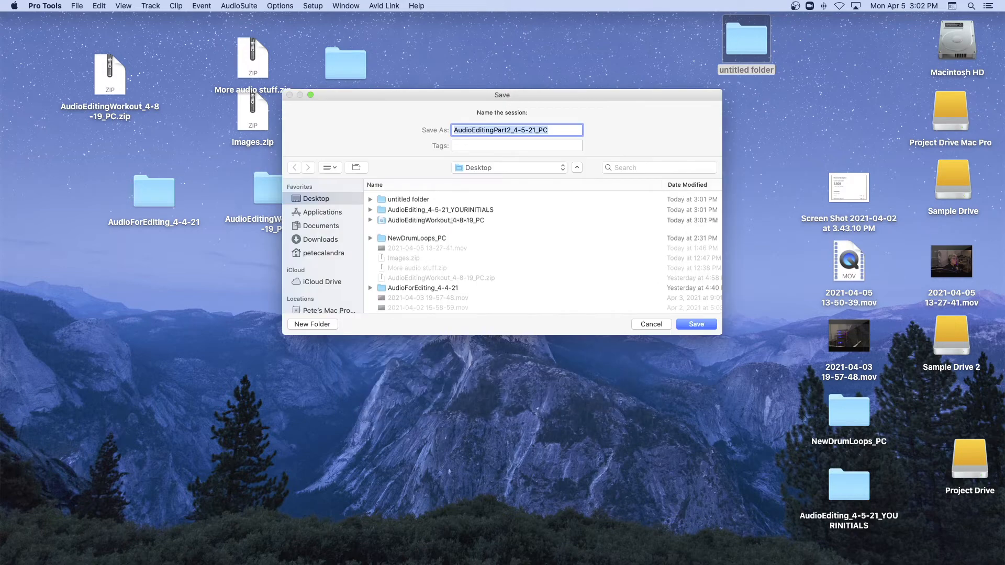
left_click(651, 324)
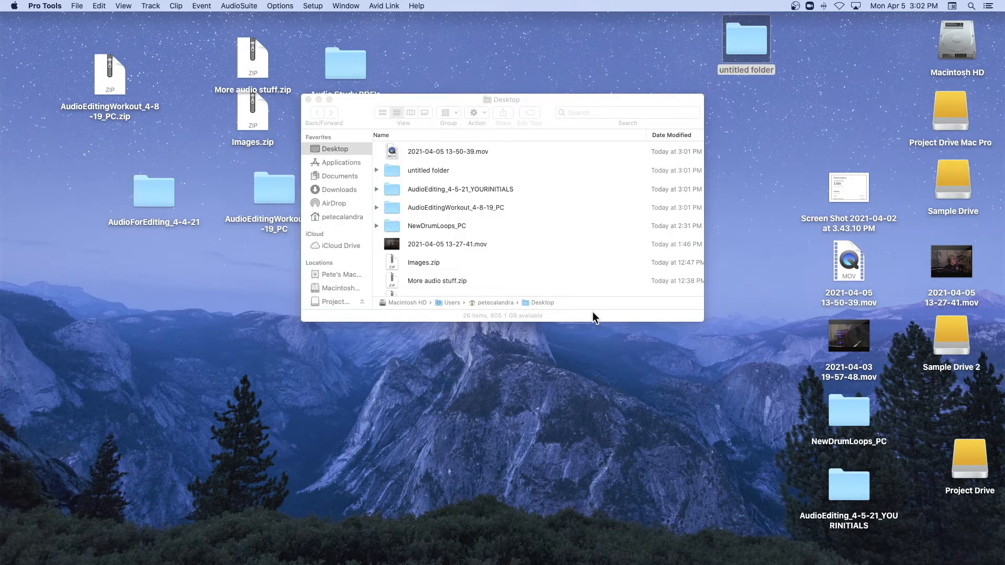
- Create a local session named AudioEditing2_4-5-21_PC at a 44.1 kHz sample rate and save it on the Desktop
key("super+n")
type("Au")
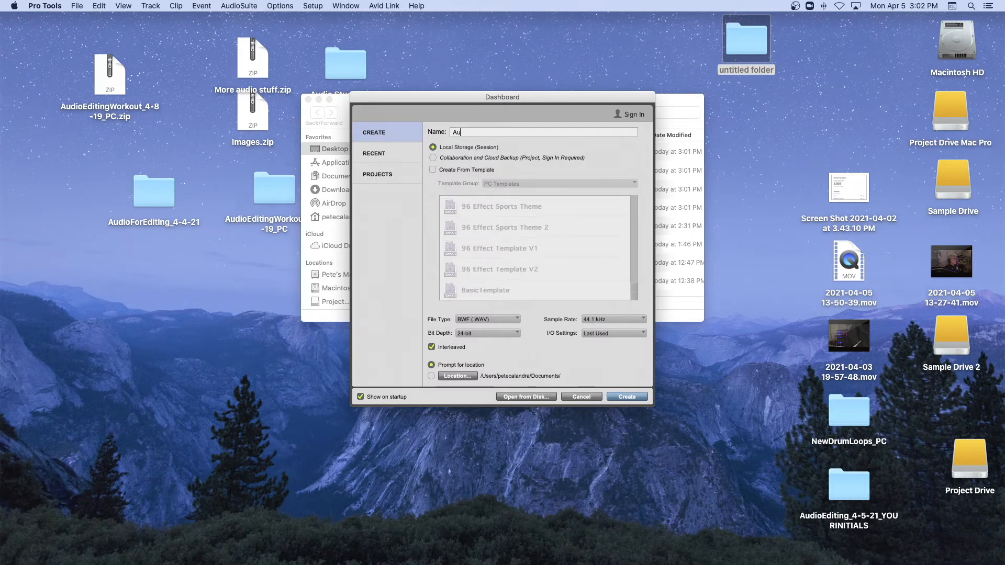
type("dioEditing2_4-5-21_PC")
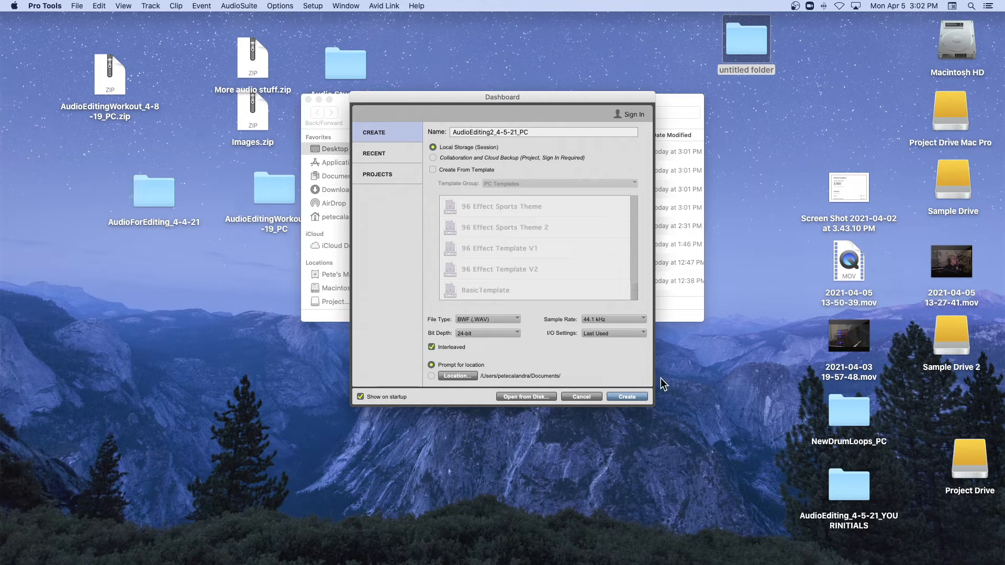
left_click(600, 320)
left_click(596, 320)
left_click(636, 397)
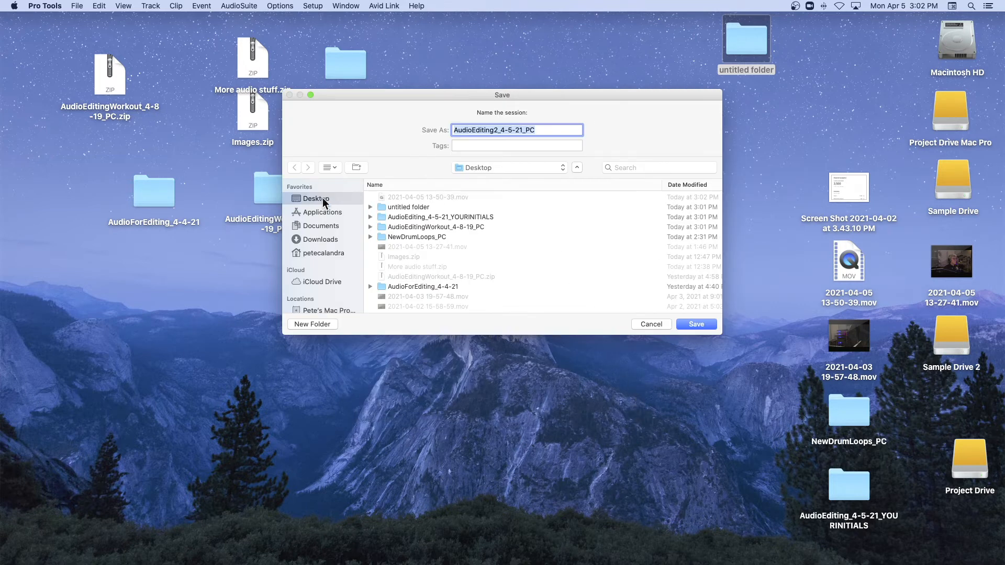
left_click(700, 323)
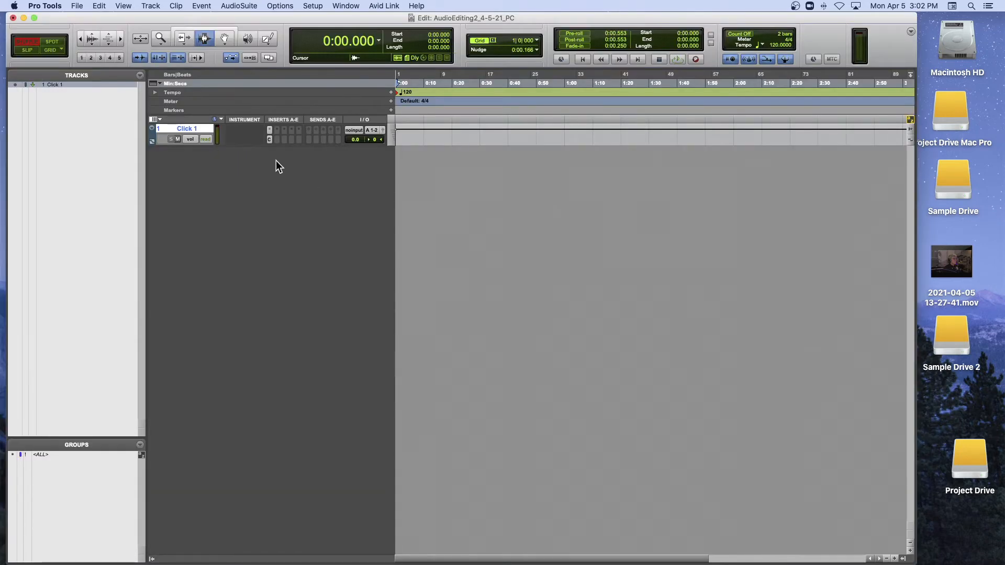
- Set the main counter to Bars|Beats and switch the edit mode to Grid
left_click(378, 41)
left_click(400, 31)
left_click(51, 50)
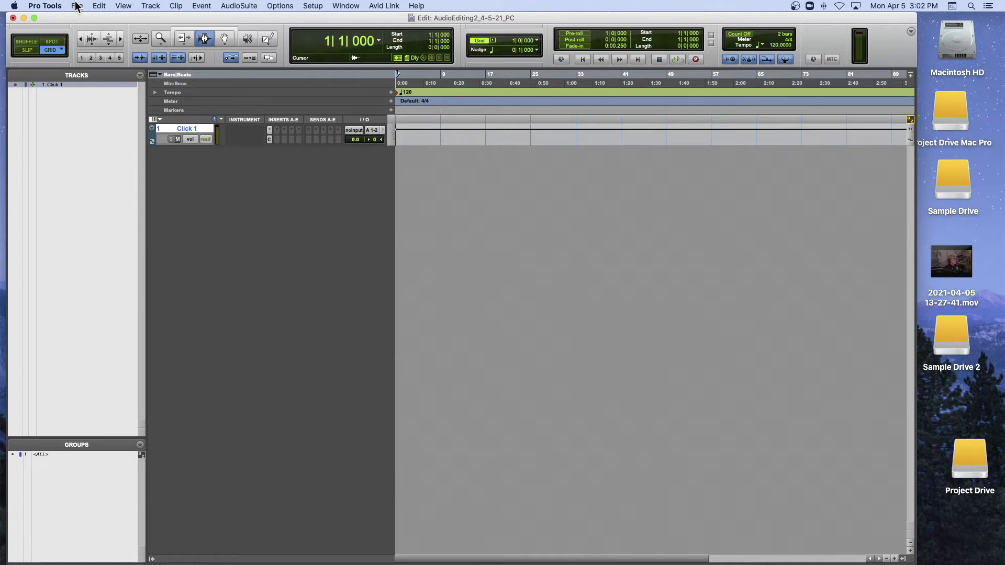
- Examine the Brass and Drum Loops contents of the AudioForEditing_4-4-21 desktop folder, then close its Finder window
left_click(23, 17)
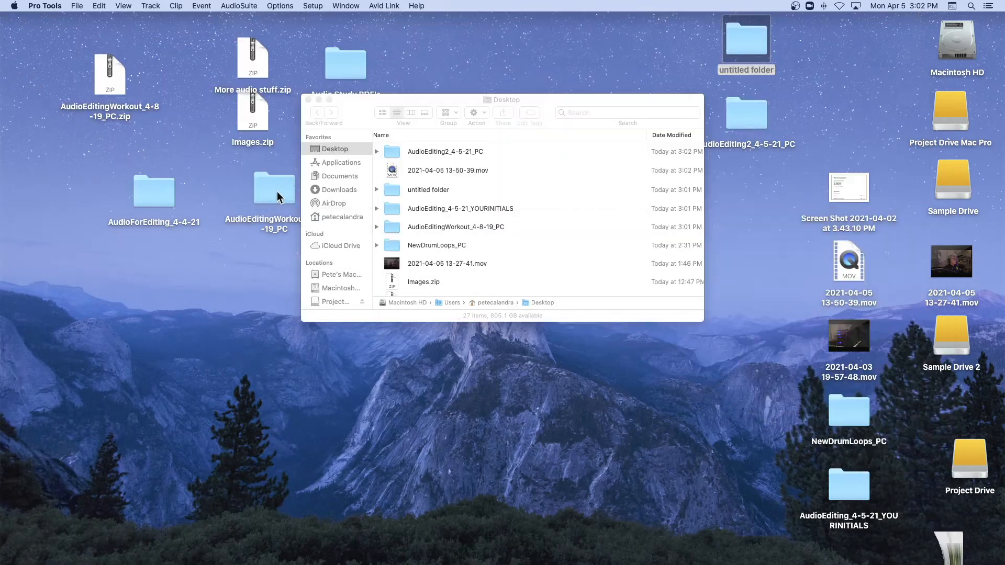
double_click(155, 197)
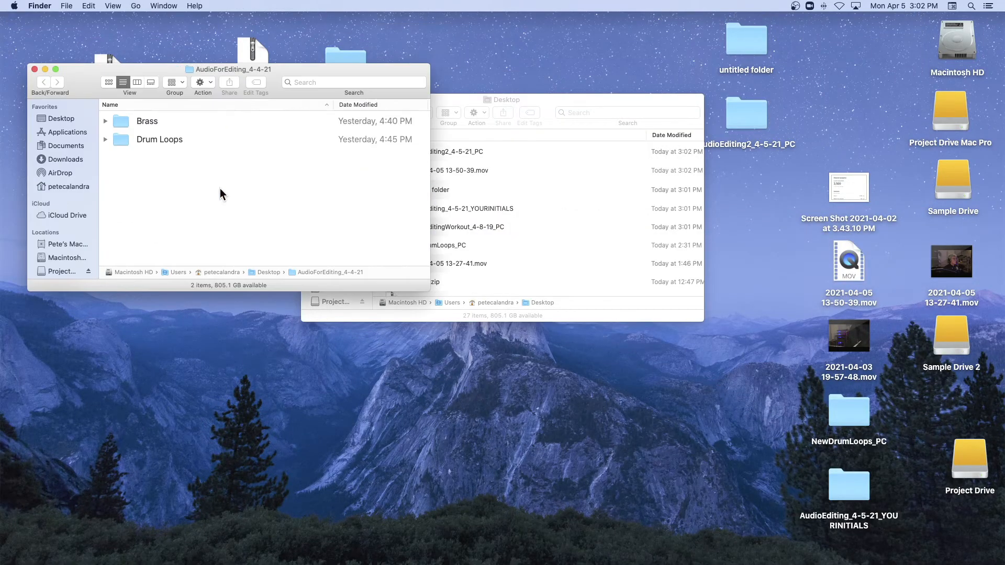
left_click(105, 121)
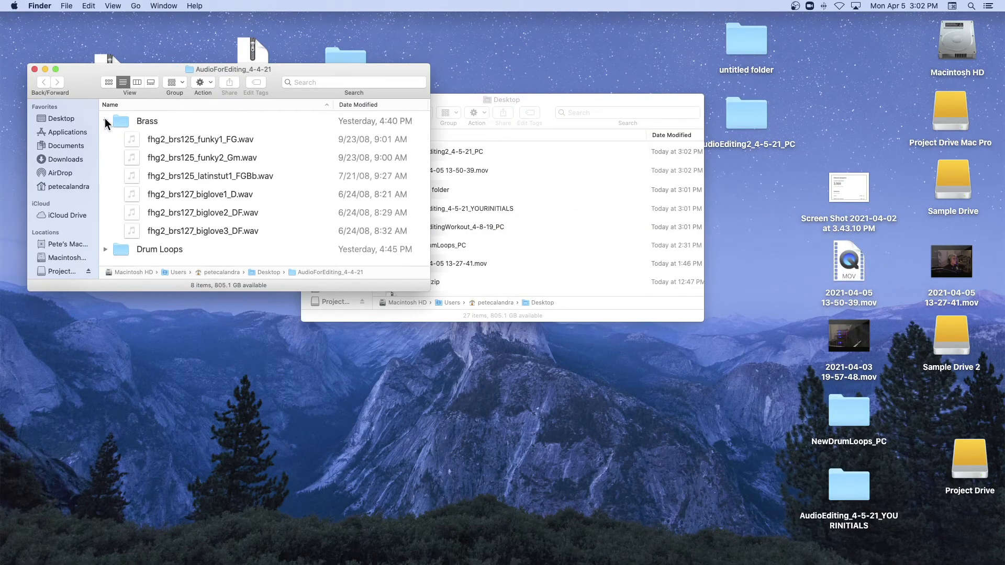
left_click(105, 121)
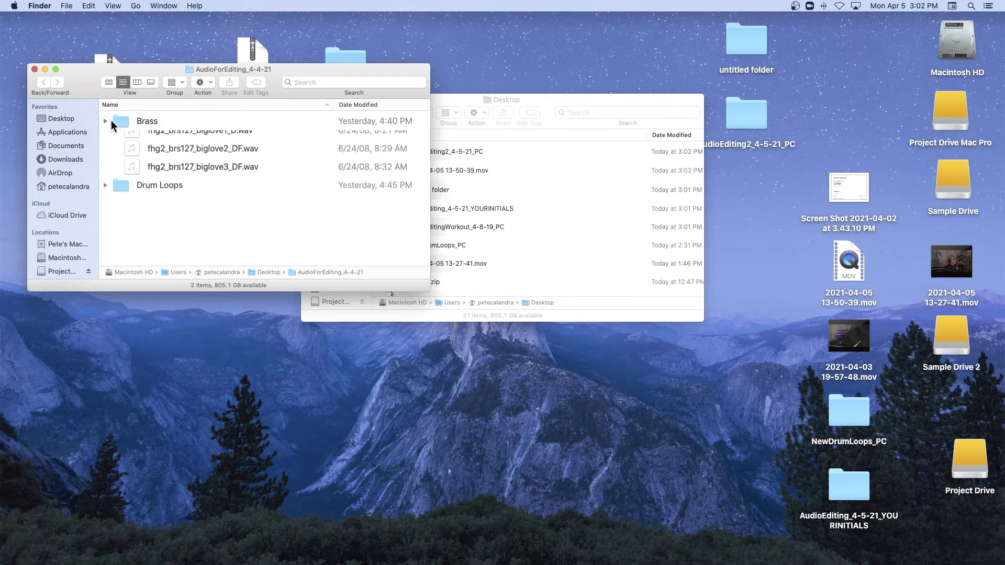
left_click(105, 139)
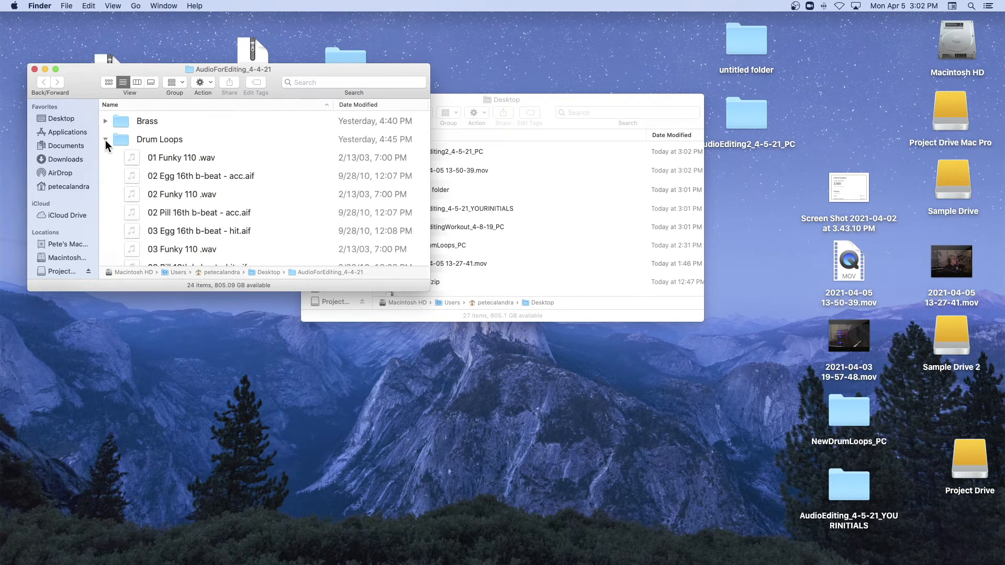
left_click(105, 140)
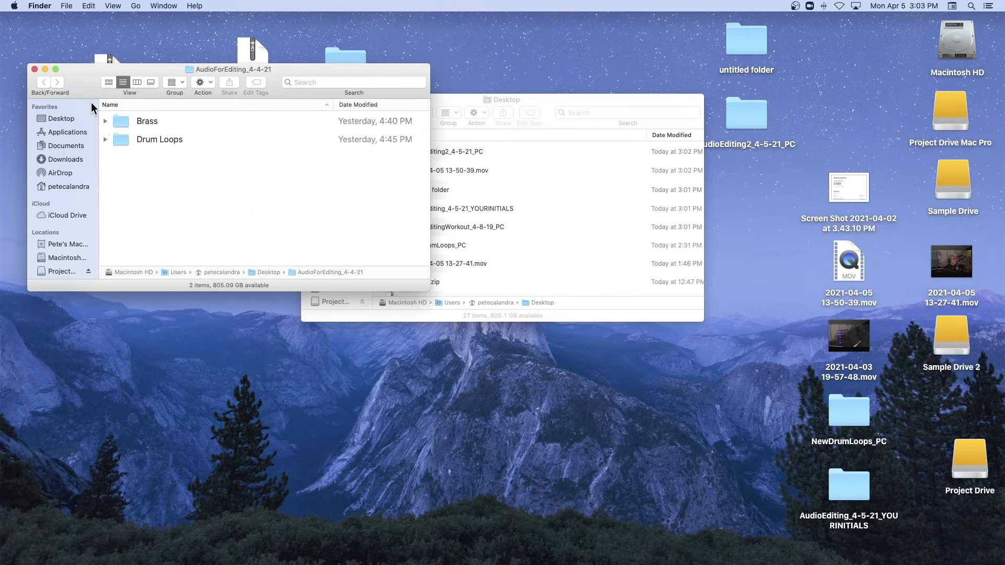
left_click(33, 69)
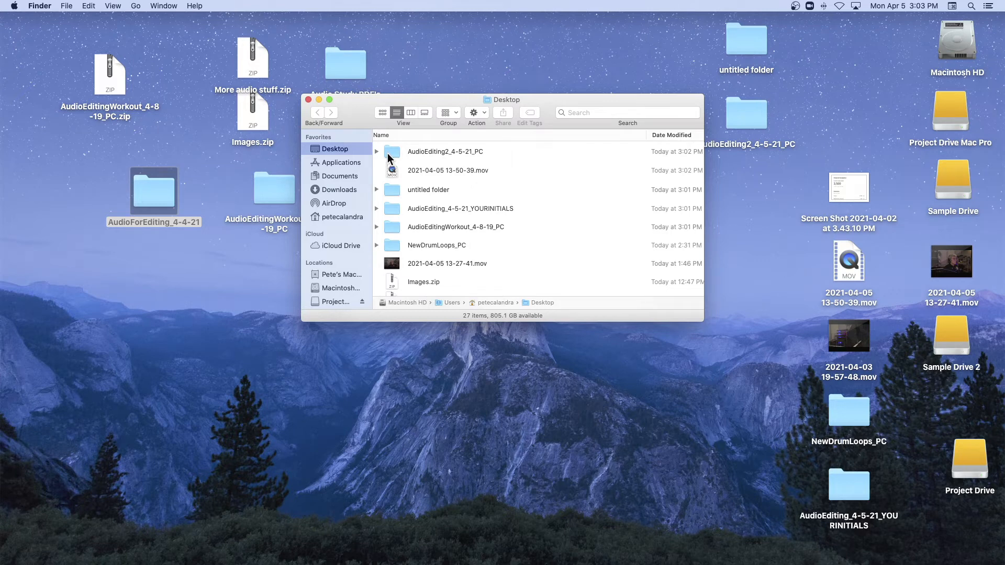
- Return to the Pro Tools Edit window and open an enlarged Import Audio dialog
key("super+Tab")
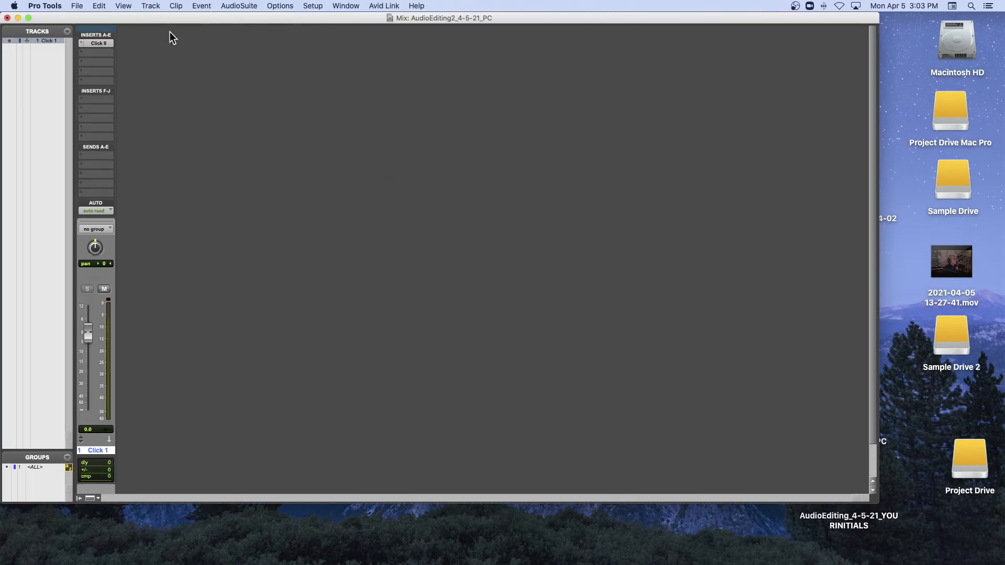
key("super+equal")
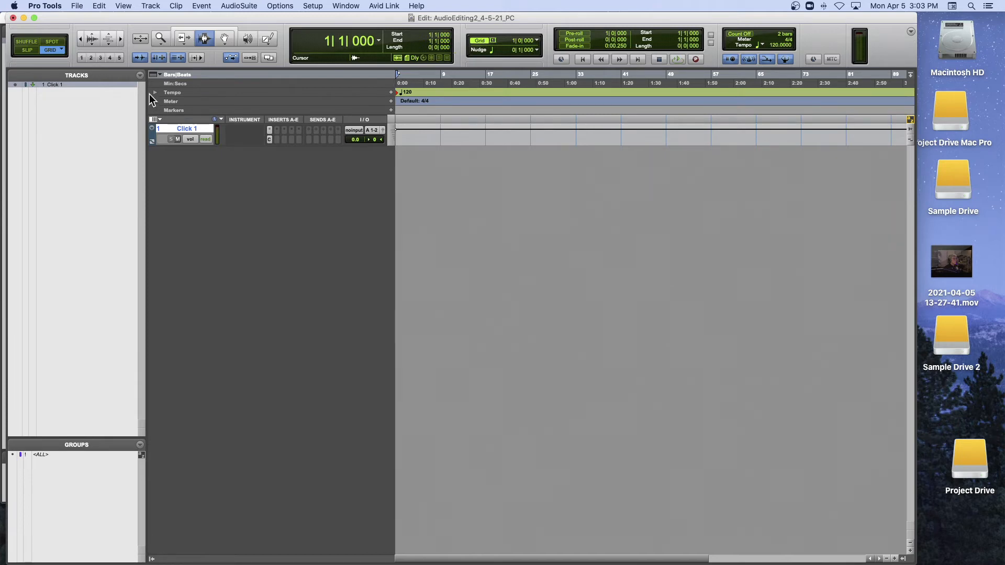
left_click(78, 7)
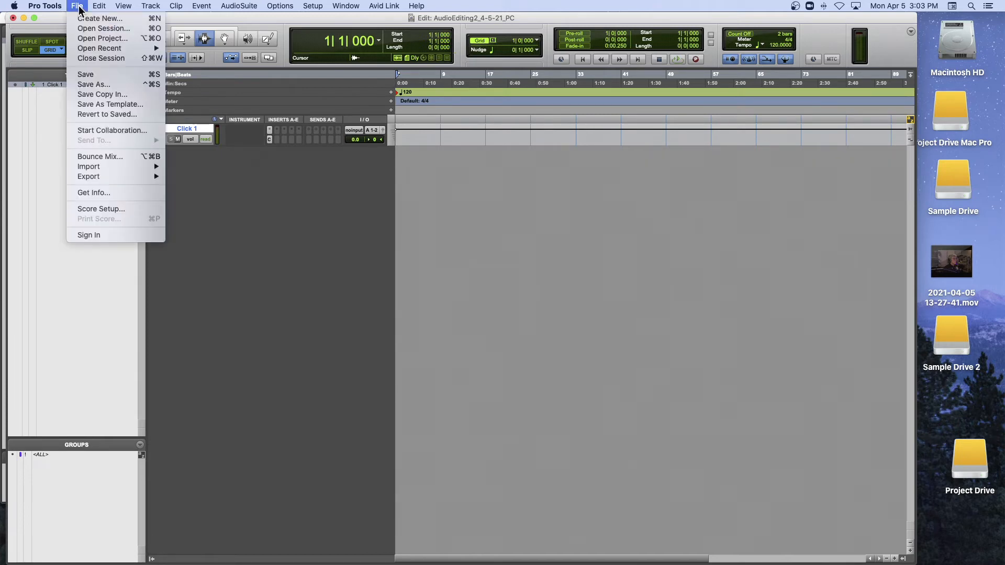
left_click(79, 6)
left_click(79, 6)
left_click(79, 6)
left_click(79, 5)
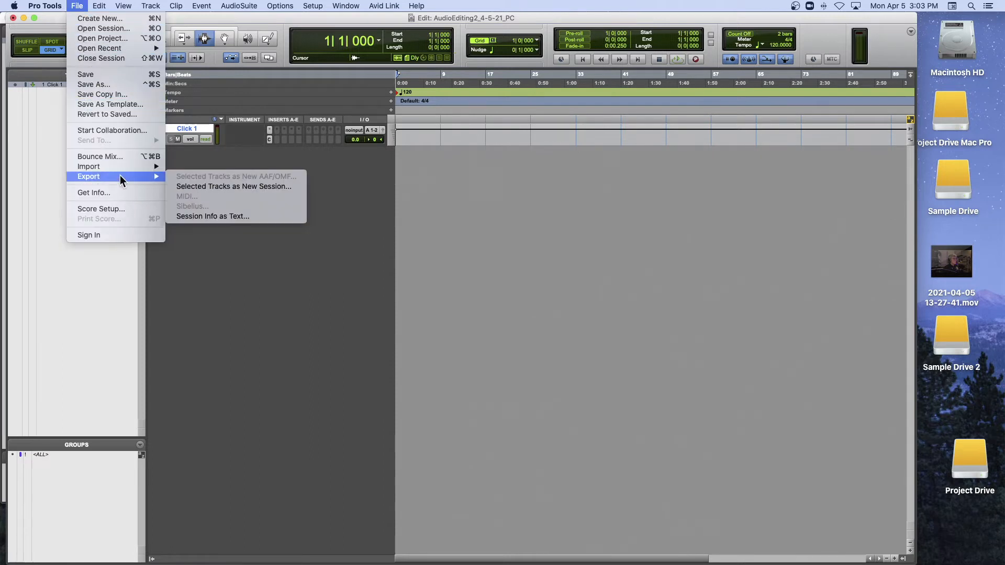
mouse_move(121, 168)
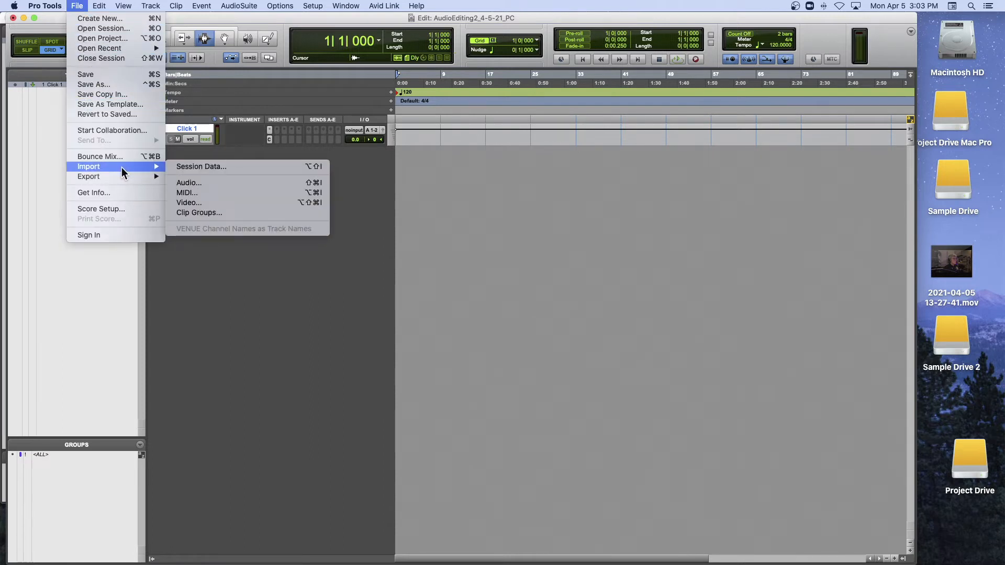
left_click(222, 183)
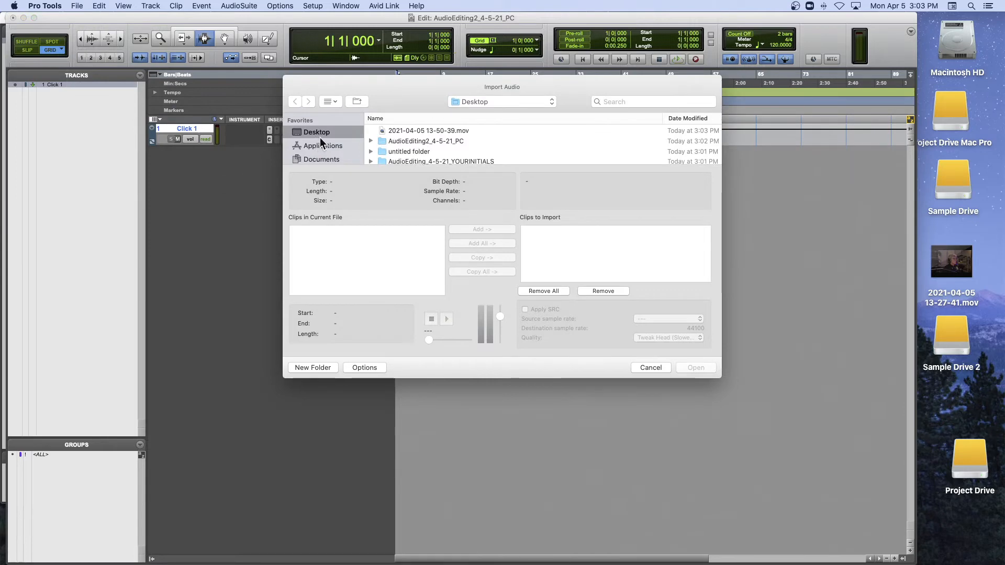
left_click_drag(720, 376, 881, 553)
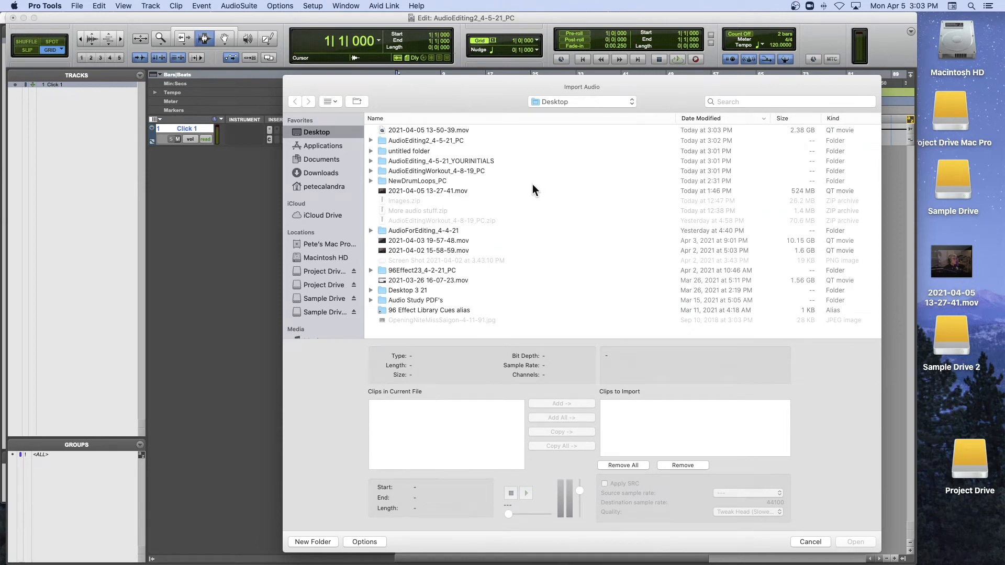
- Select all Drum Loops files in AudioForEditing_4-4-21, from 03 Egg 16th b-beat - hit.aif through 11 Funky 110 .wav
double_click(429, 234)
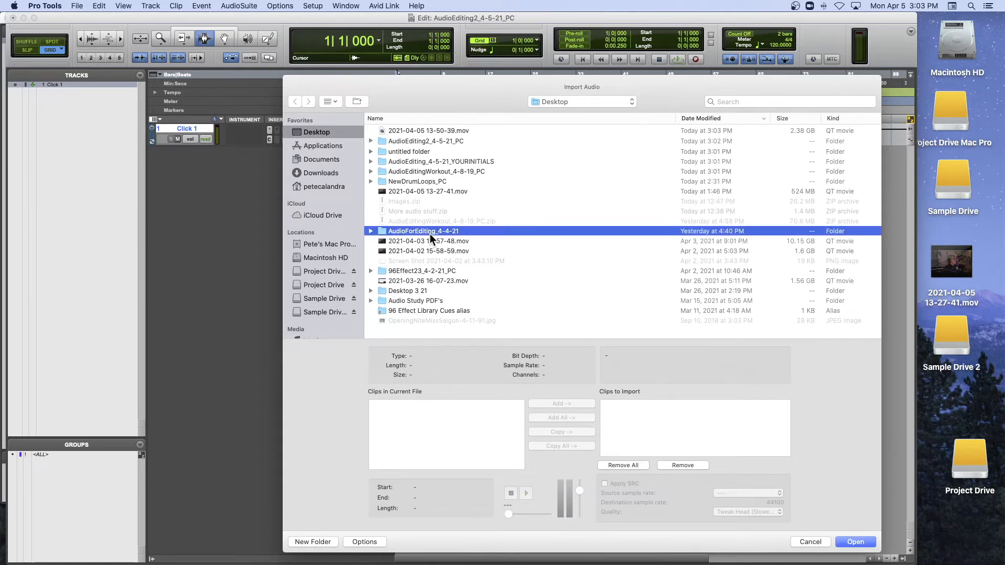
left_click(369, 132)
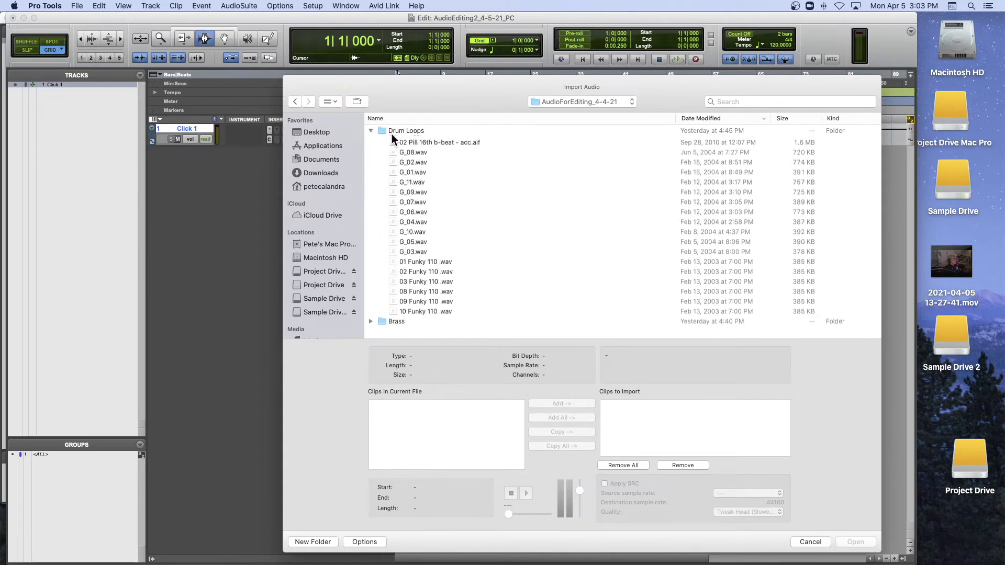
left_click(419, 139)
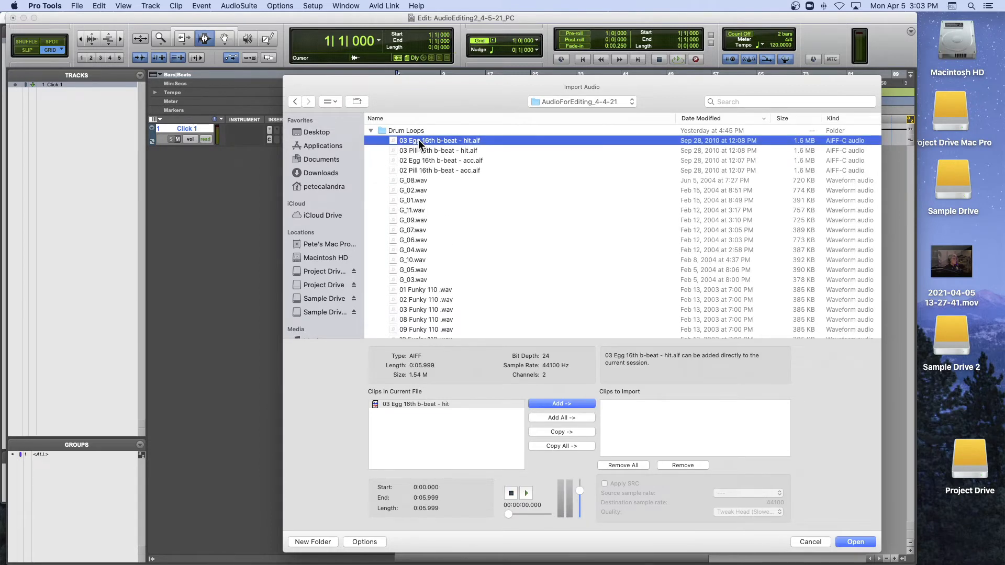
scroll(464, 196, "down", 2)
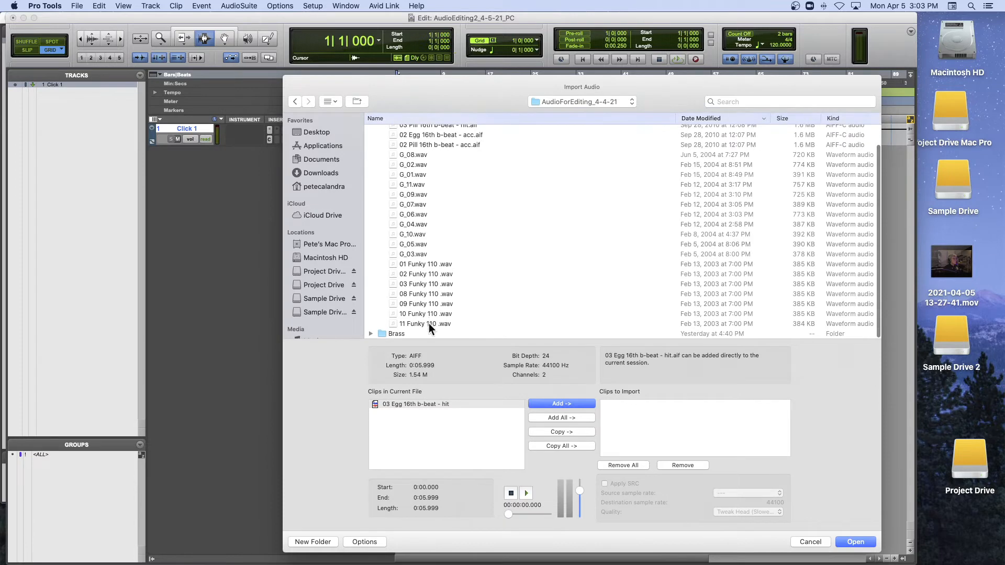
left_click(429, 323, "shift")
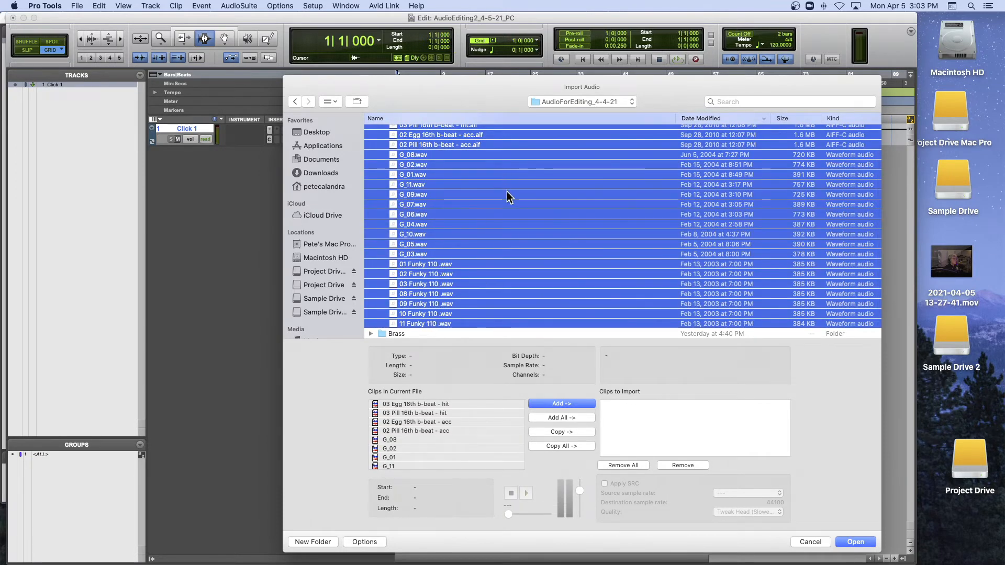
scroll(508, 192, "up", 1)
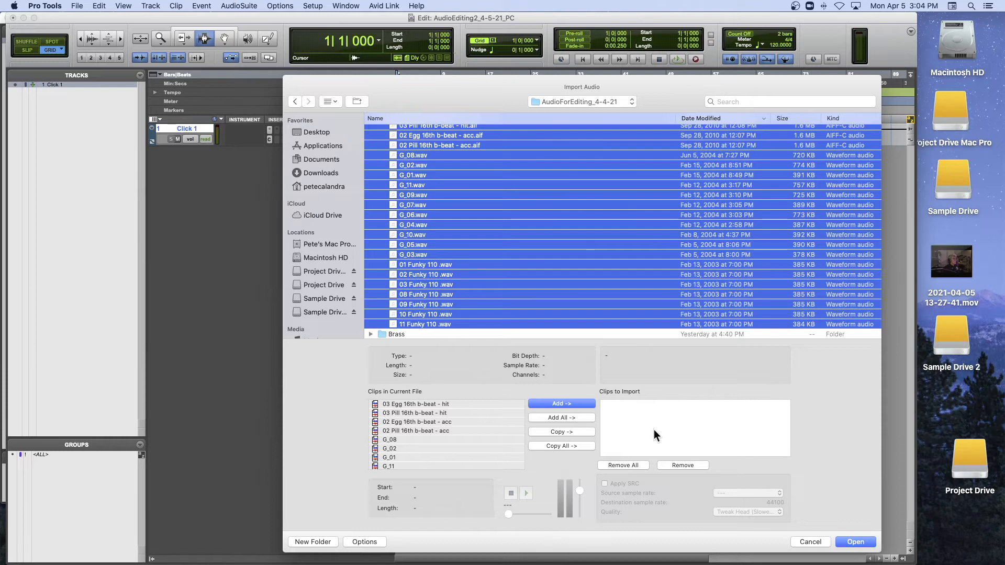
- Inspect the Audio Files folder of AudioEditing2_4-5-21_PC in Finder, then return to the Import Audio dialog
mouse_move(21, 546)
left_click(21, 546)
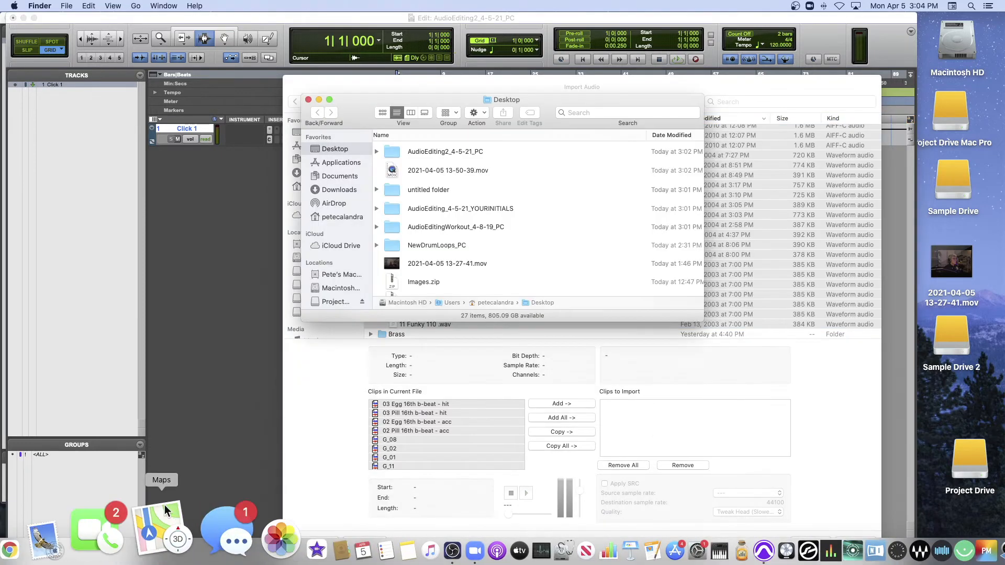
double_click(390, 154)
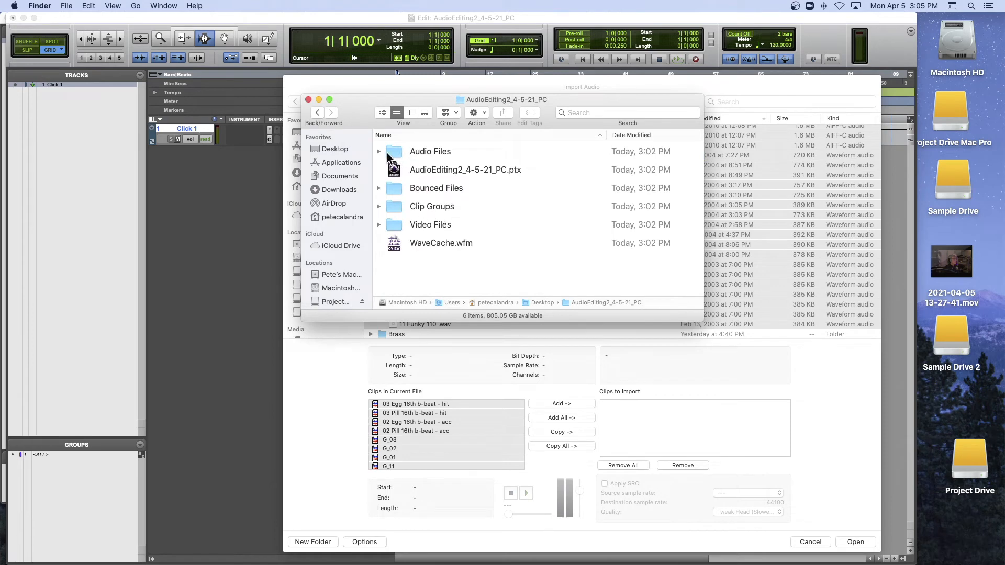
left_click(379, 152)
left_click(398, 151)
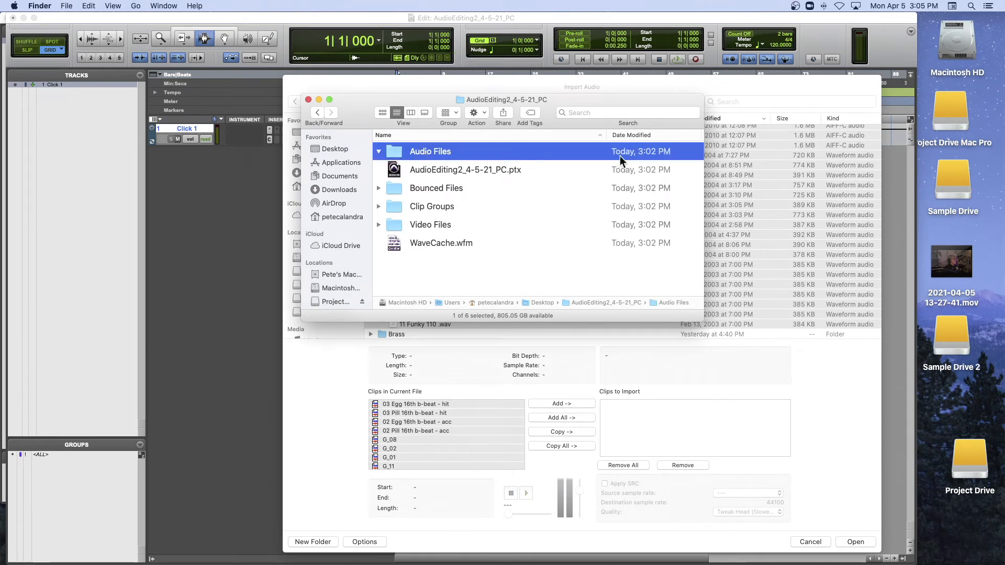
double_click(399, 151)
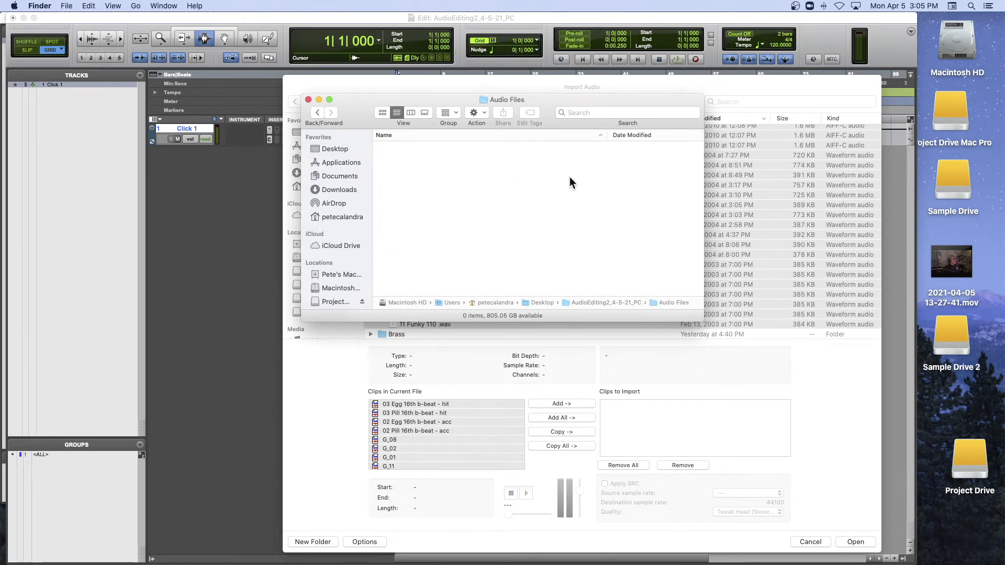
left_click(407, 87)
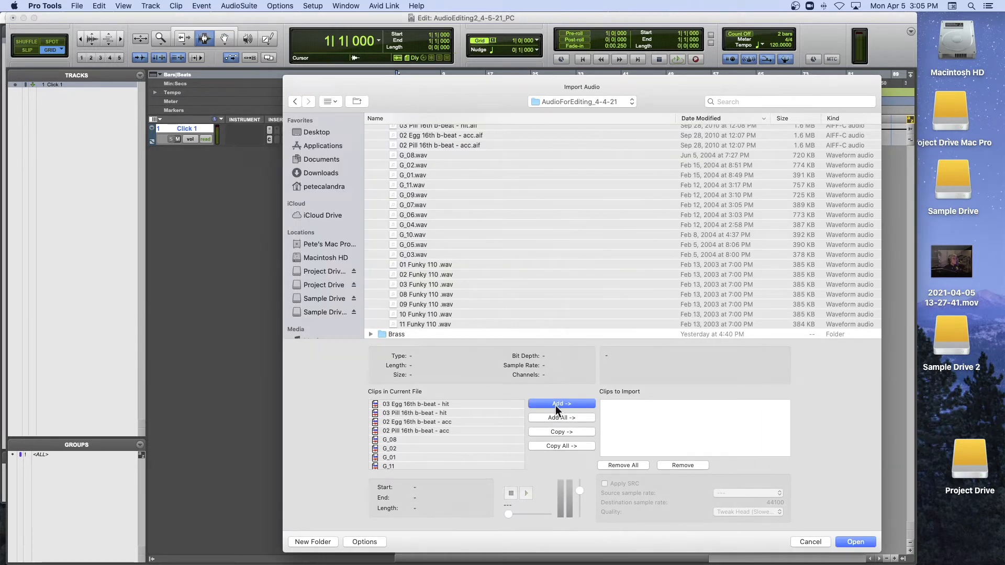
- Import the selected drum loops as copies into the session's Audio Files folder, with the Clip List as destination
left_click(560, 433)
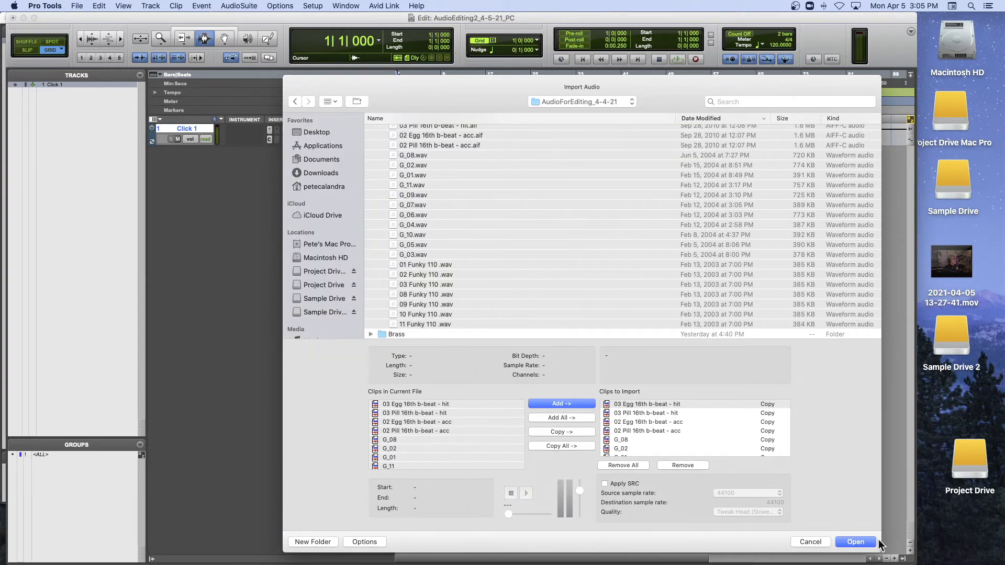
left_click(863, 543)
left_click(852, 542)
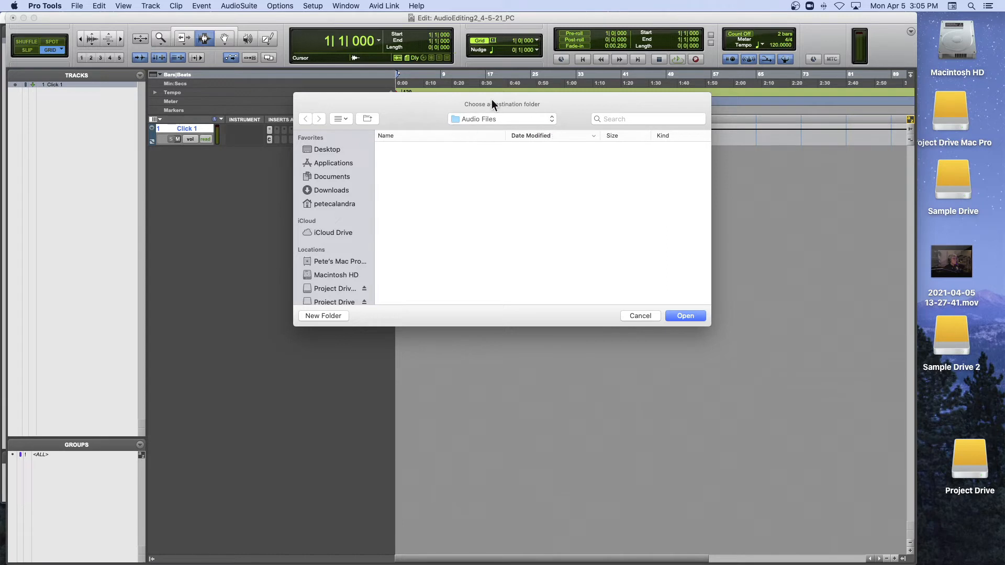
left_click(687, 314)
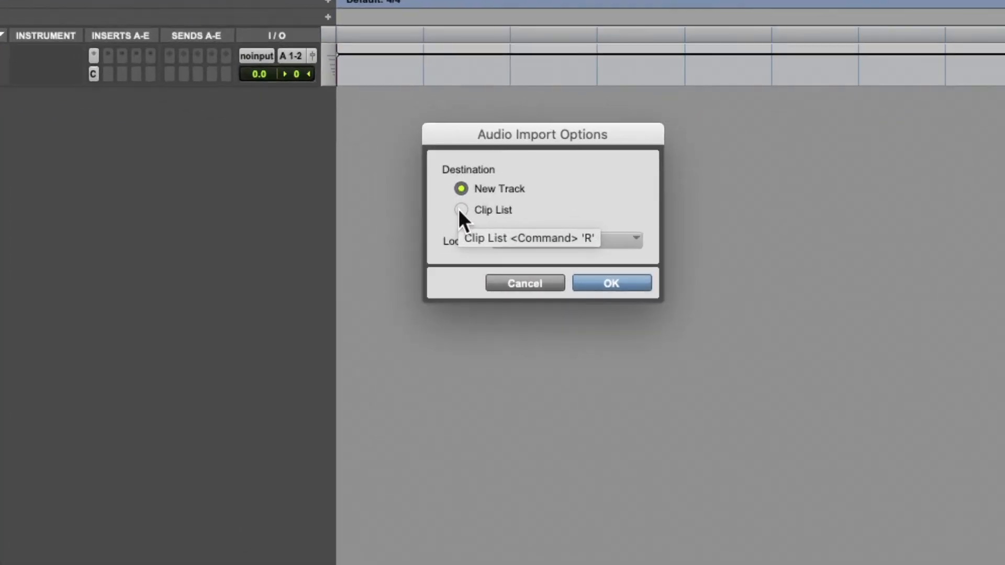
left_click(460, 210)
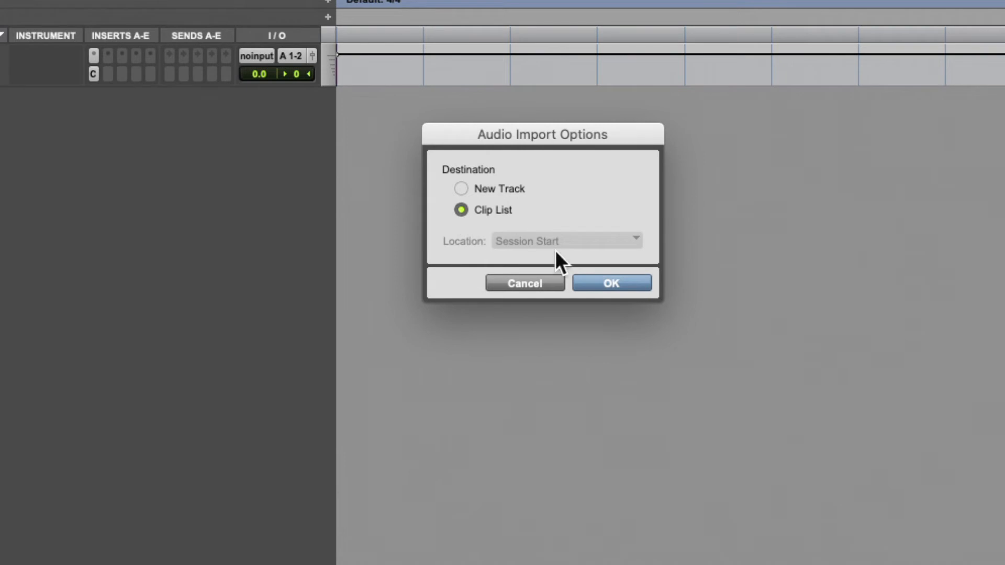
left_click(607, 278)
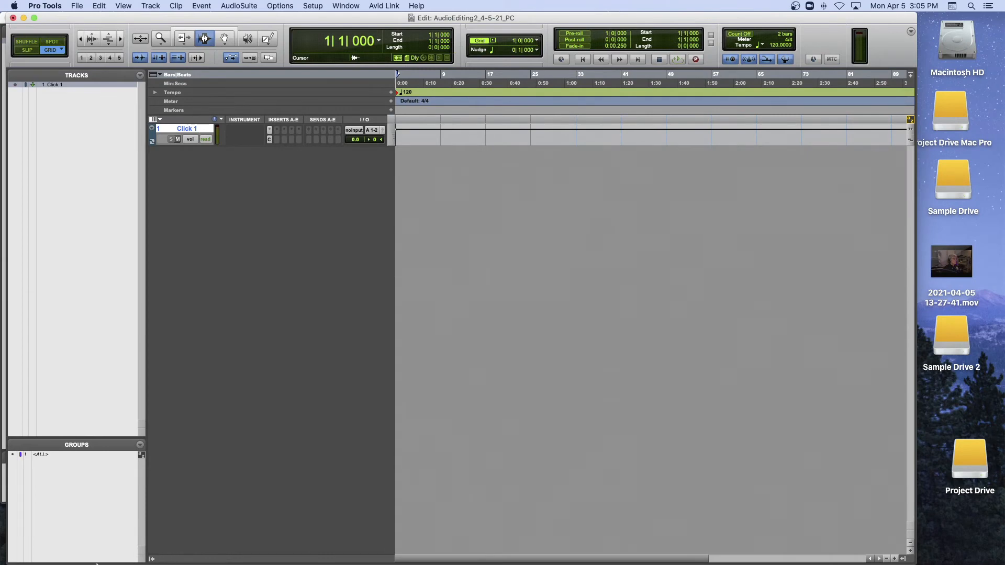
- Inspect the Audio Files folder of AudioEditing2_4-5-21_PC and the Desktop session folder in Finder, then return to Pro Tools
mouse_move(102, 563)
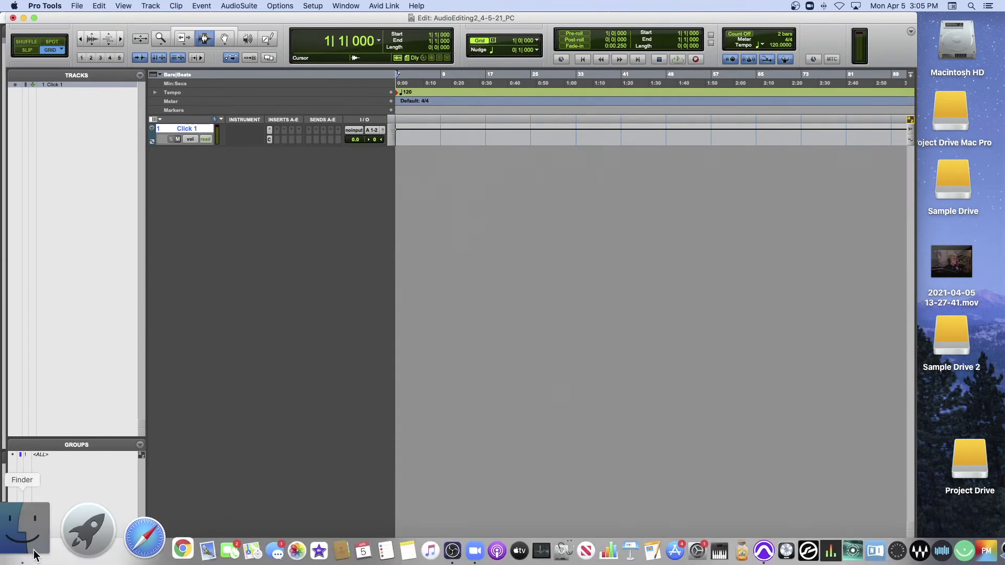
left_click(35, 553)
left_click(318, 113)
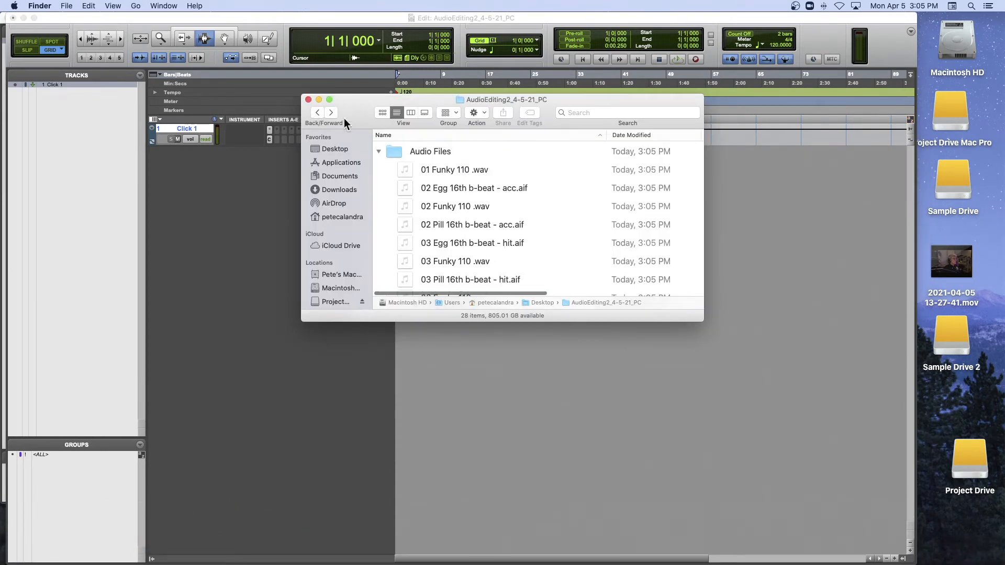
left_click(375, 150)
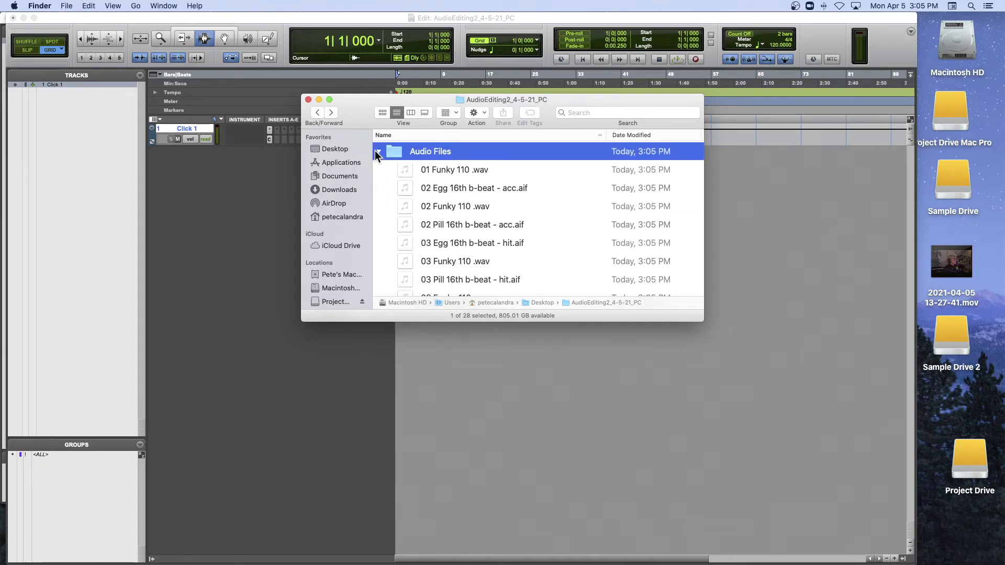
left_click(378, 151)
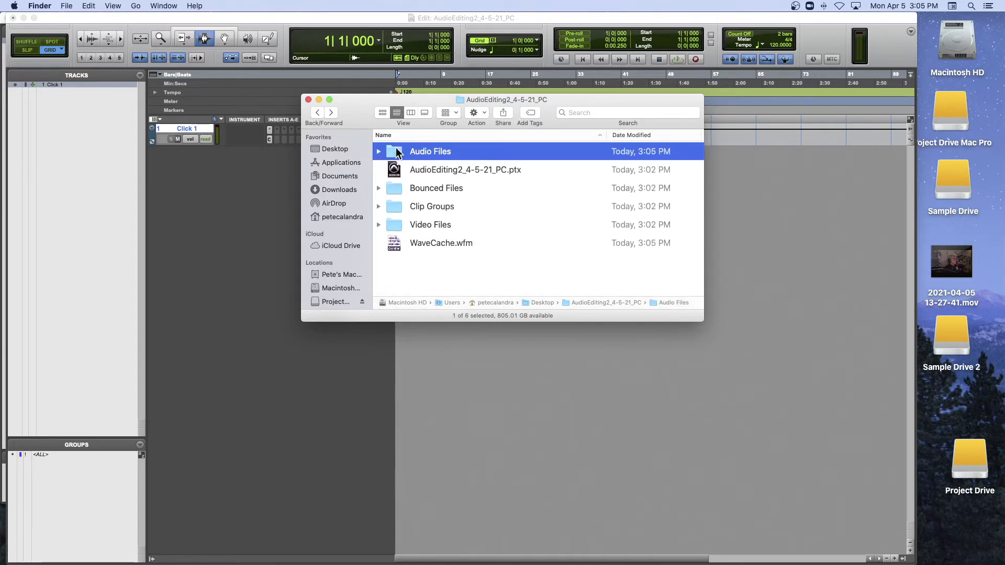
left_click(317, 113)
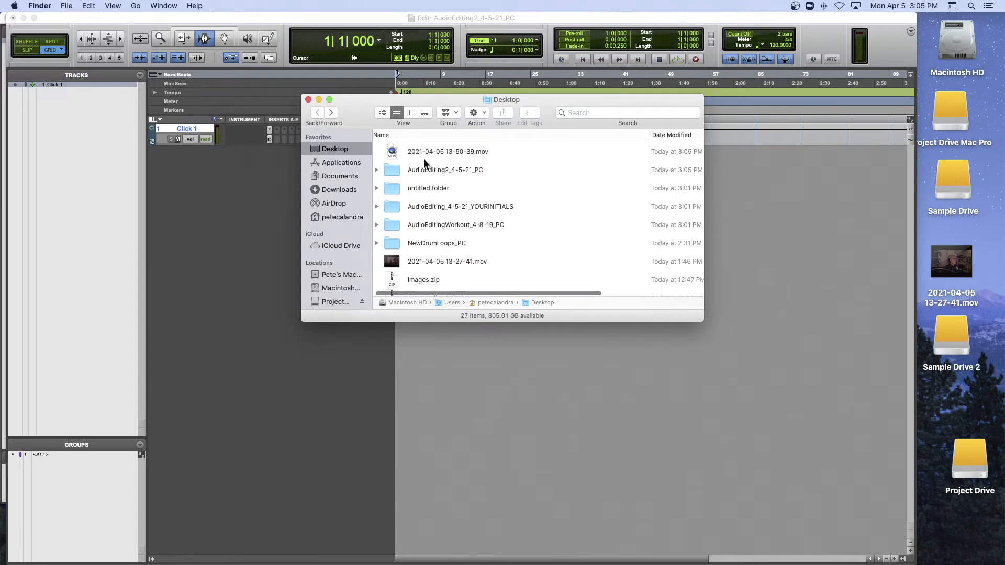
left_click(437, 172)
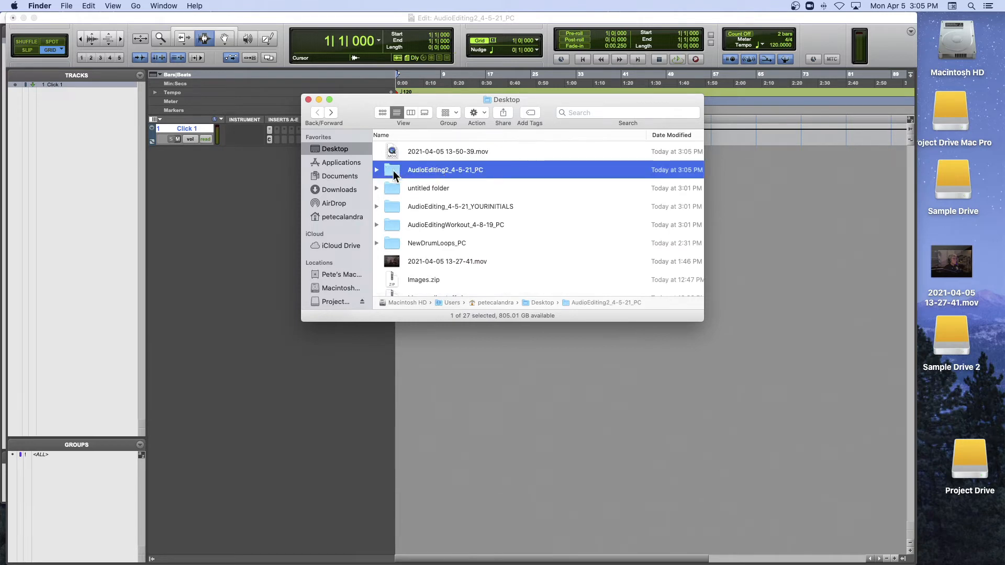
scroll(394, 170, "down", 1)
scroll(394, 170, "up", 1)
scroll(394, 169, "left", 1)
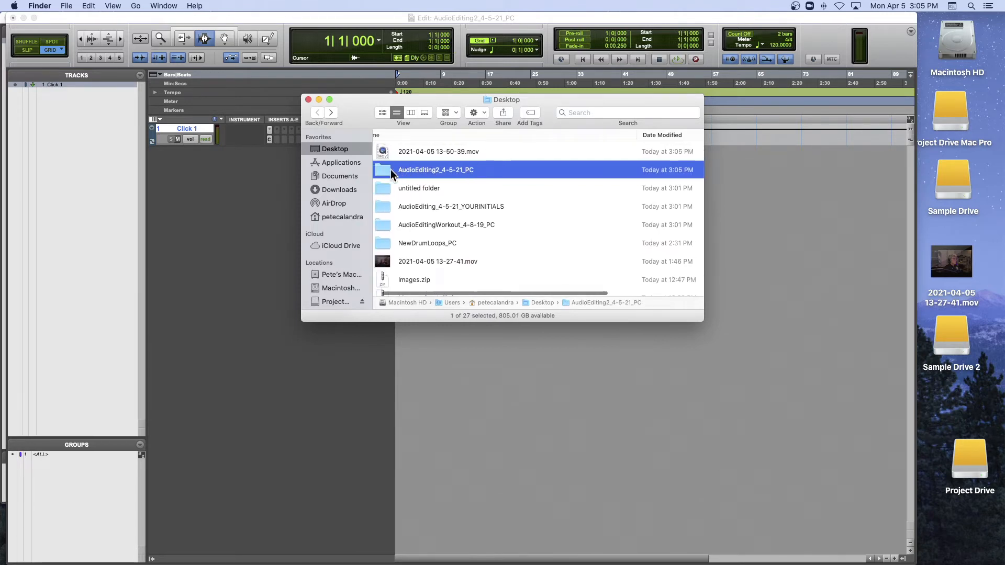
left_click(259, 168)
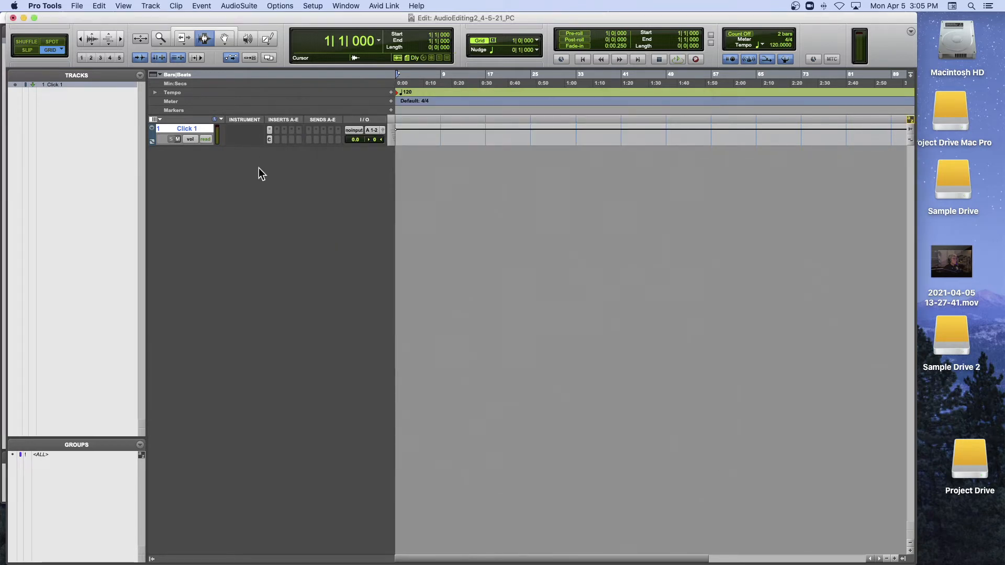
- Open the Import Audio dialog and expand the Brass folder inside AudioForEditing_4-4-21 from the Desktop
left_click(76, 6)
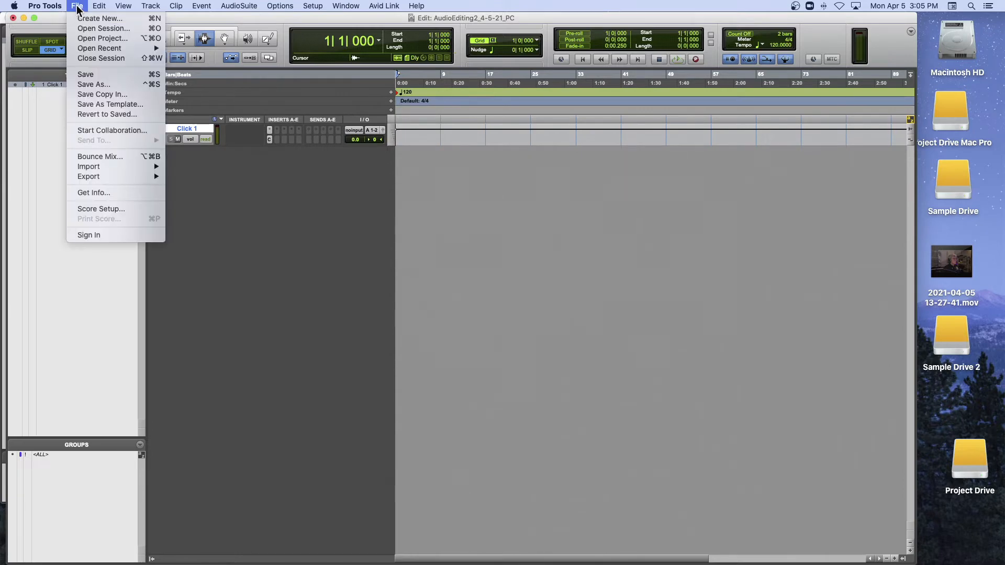
left_click(478, 85)
key("super+shift+i")
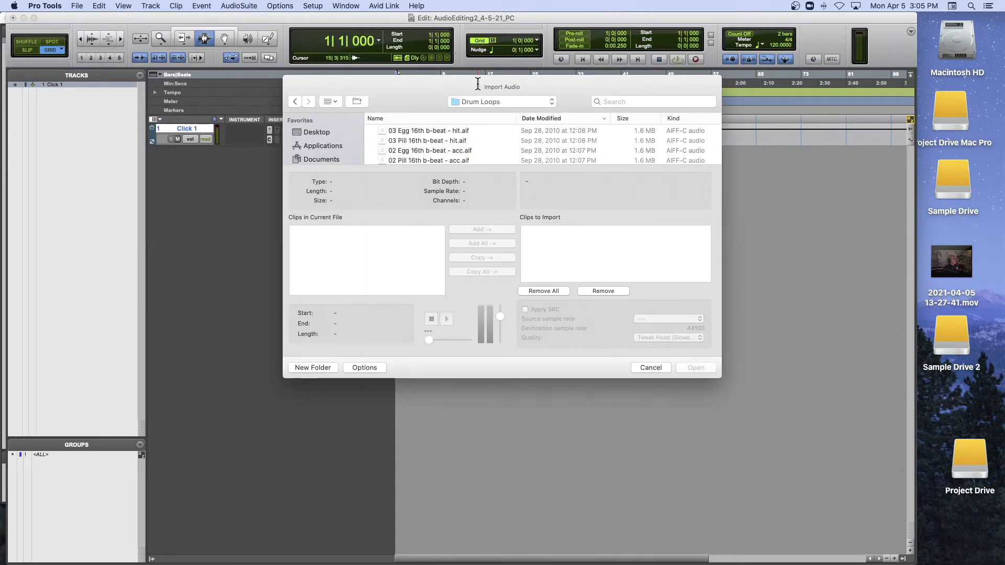
left_click(316, 132)
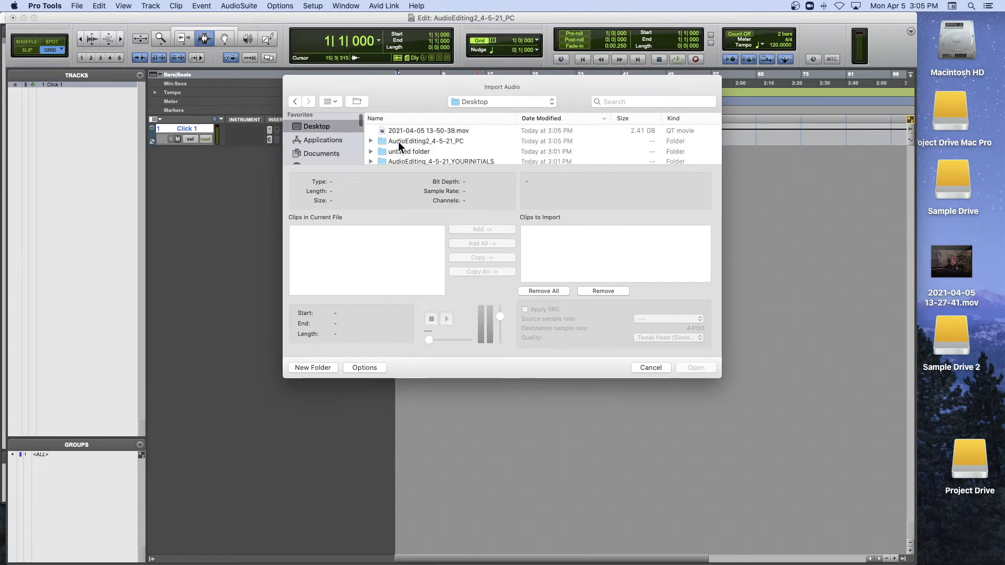
scroll(423, 160, "down", 1)
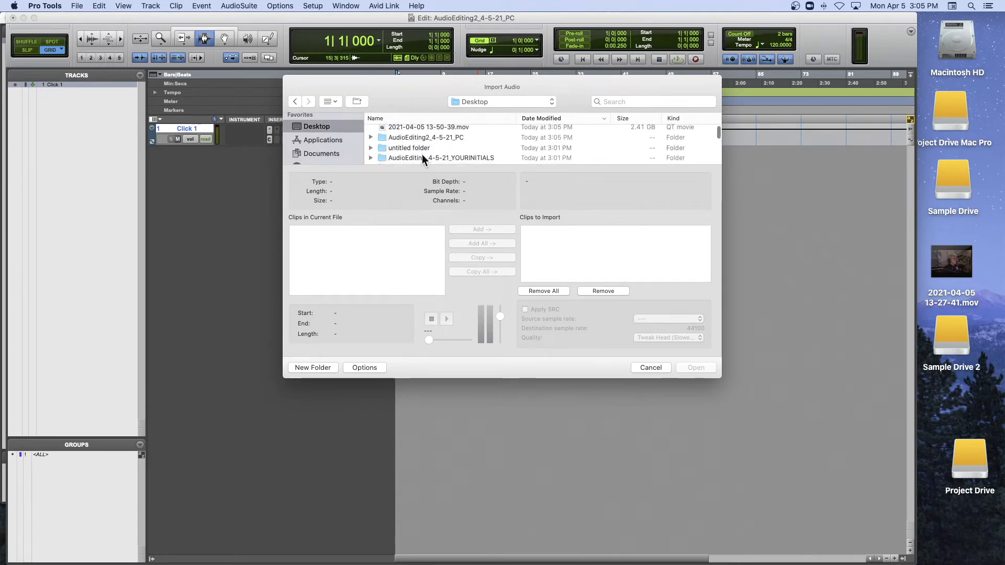
scroll(423, 156, "down", 5)
double_click(423, 152)
left_click(372, 130)
left_click(372, 141)
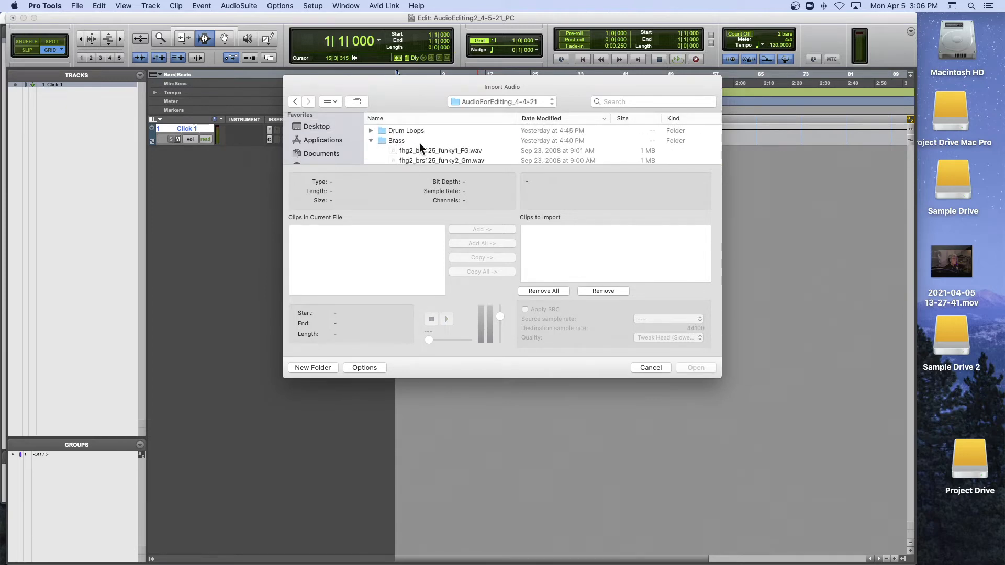
- Import all Brass files, from fhg2_brs125_funky1_FG.wav through fhg2_brs127_biglove1_D.wav, as copies with the Clip List as destination
left_click(421, 150)
scroll(422, 156, "down", 5)
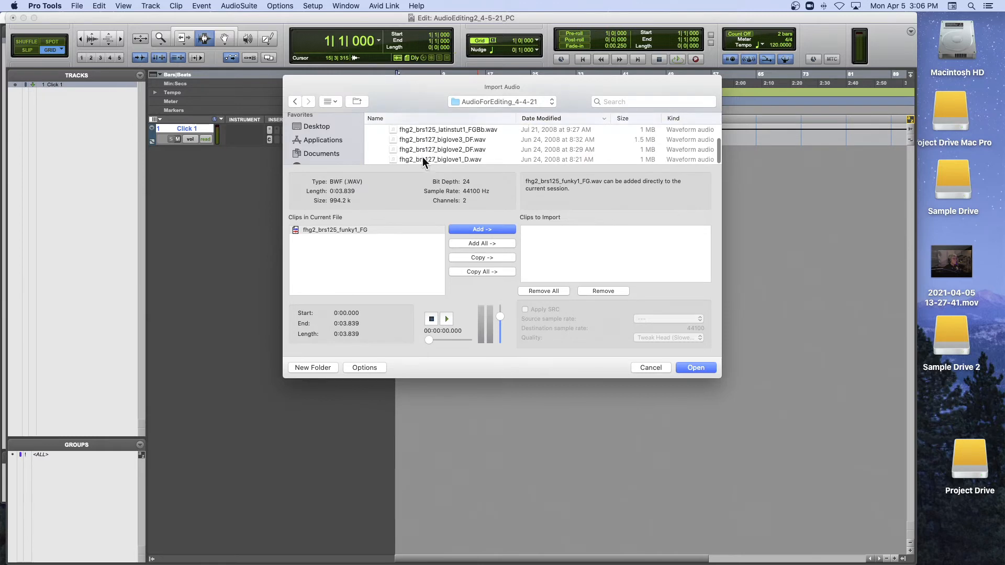
left_click(423, 159, "shift")
left_click(479, 259)
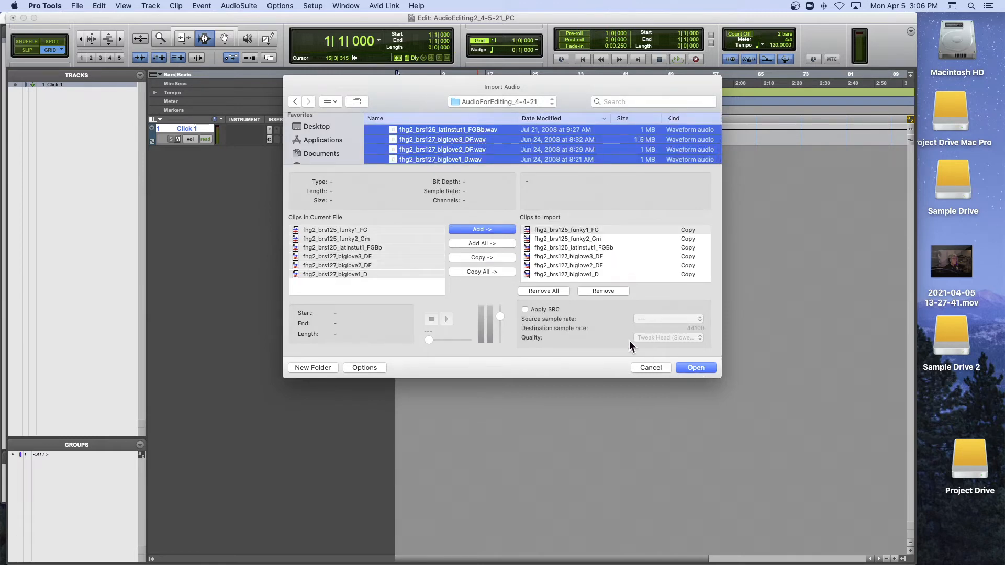
left_click(691, 367)
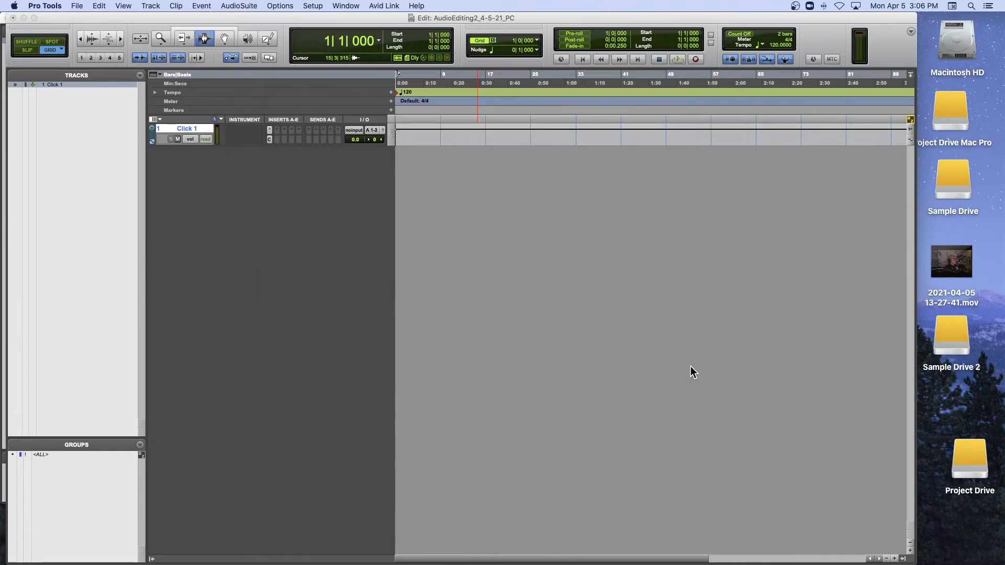
left_click(688, 319)
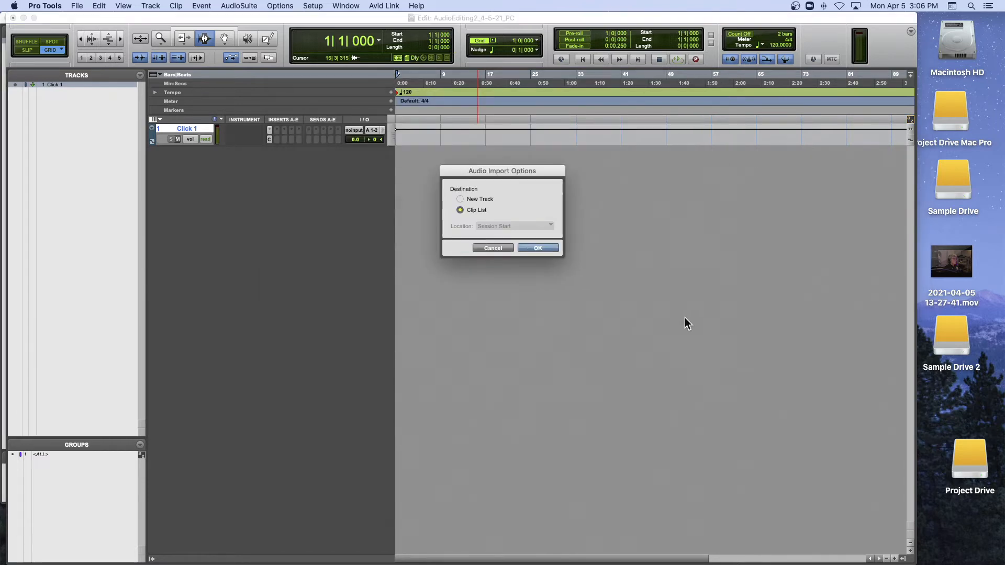
left_click(529, 246)
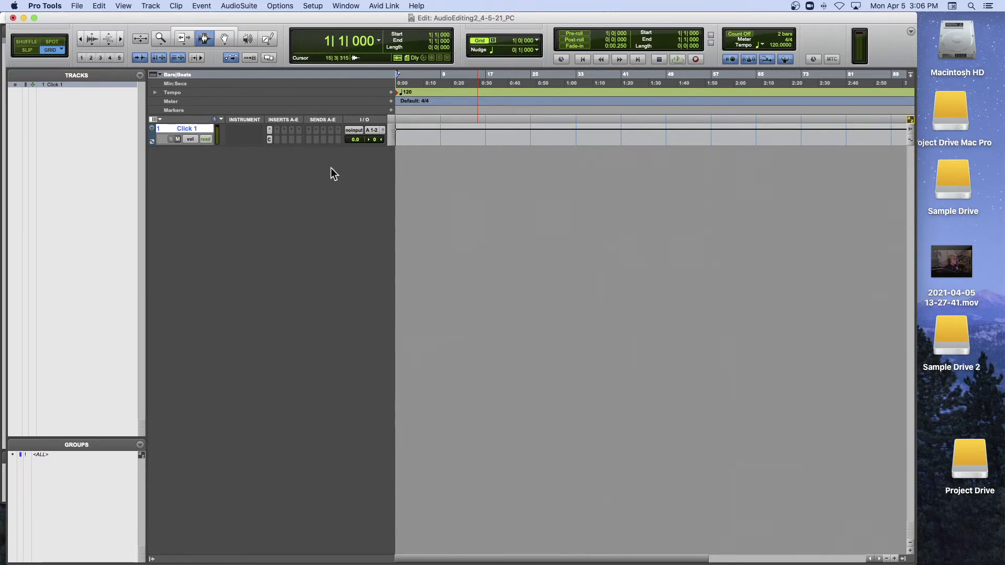
- Mute the Click 1 track
left_click(179, 138)
key("r")
key("r")
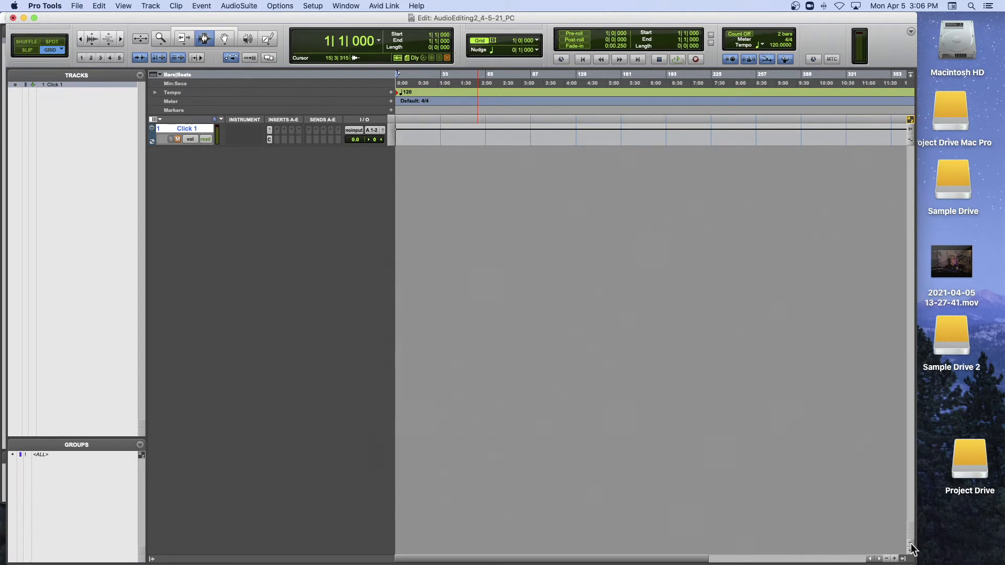
- Close the Mix window and show the Clips list in a shortened Edit window
left_click_drag(913, 559, 919, 401)
left_click(783, 437)
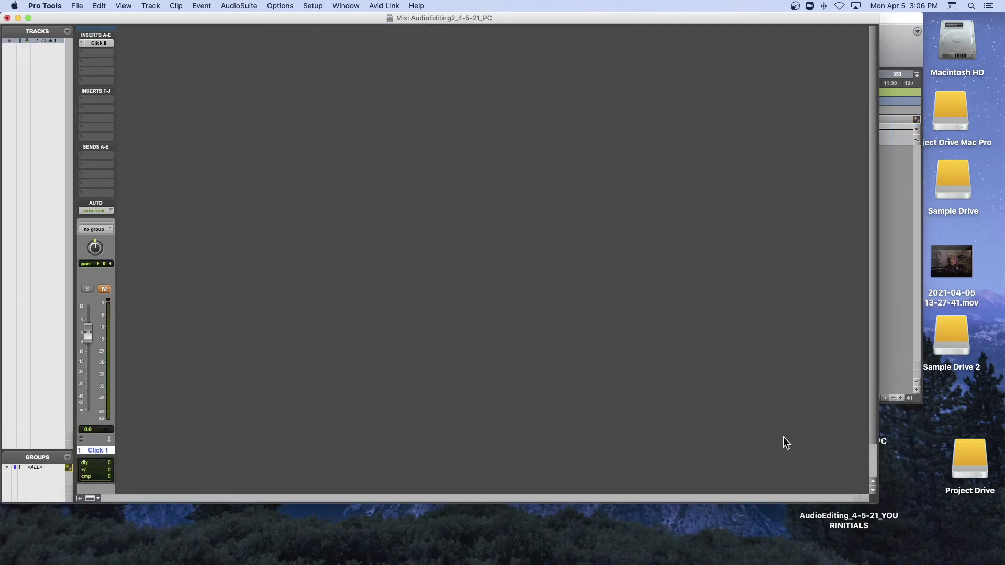
key("super+w")
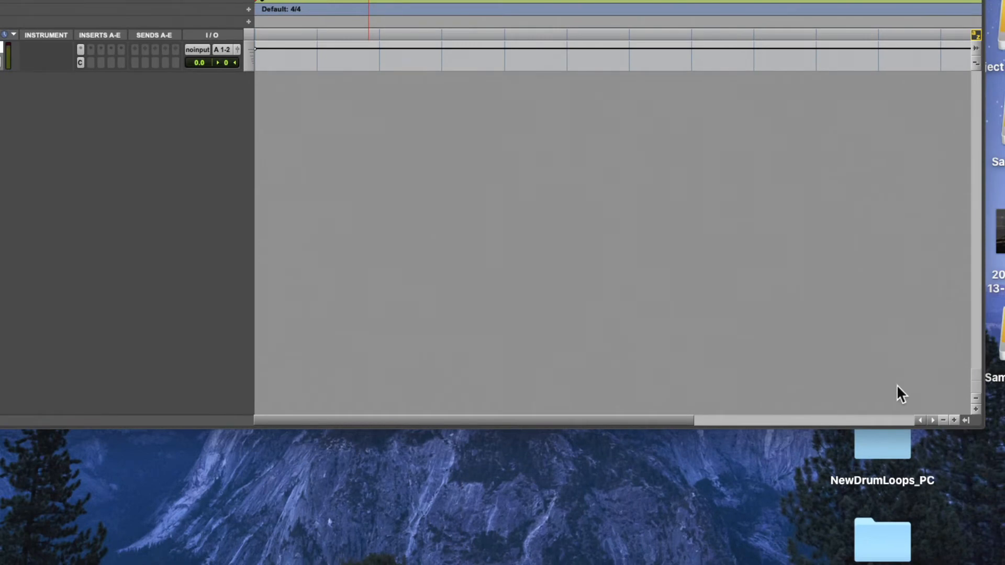
left_click(966, 421)
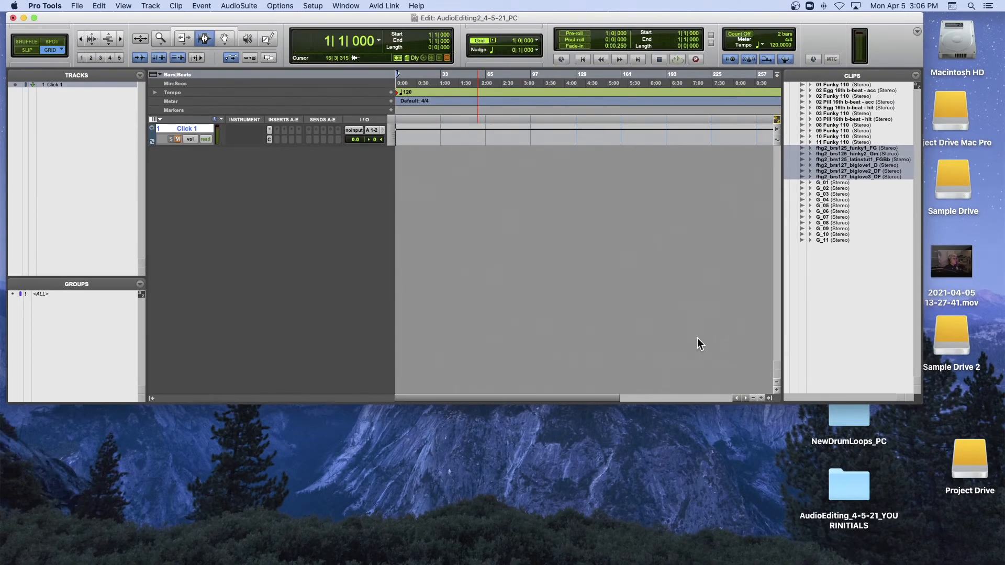
- Look over the imported brass and G_ clips in the Clips list, selecting them one at a time
left_click(830, 171, "super")
left_click(830, 170, "super")
left_click(837, 184)
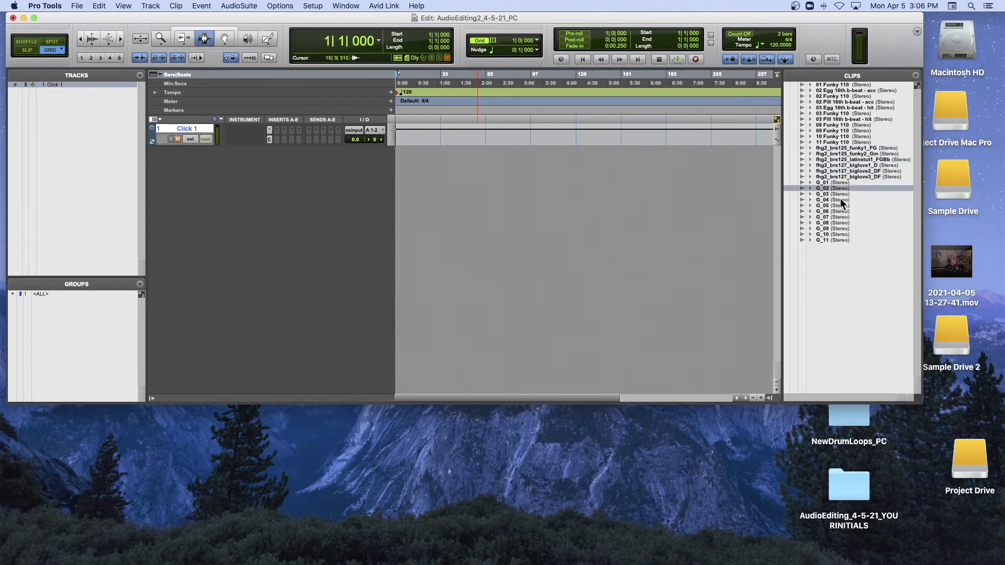
left_click(841, 199, "alt")
left_click(844, 240)
left_click(845, 234)
left_click(842, 217)
left_click(840, 206)
left_click(840, 200)
left_click(836, 182)
left_click(837, 172)
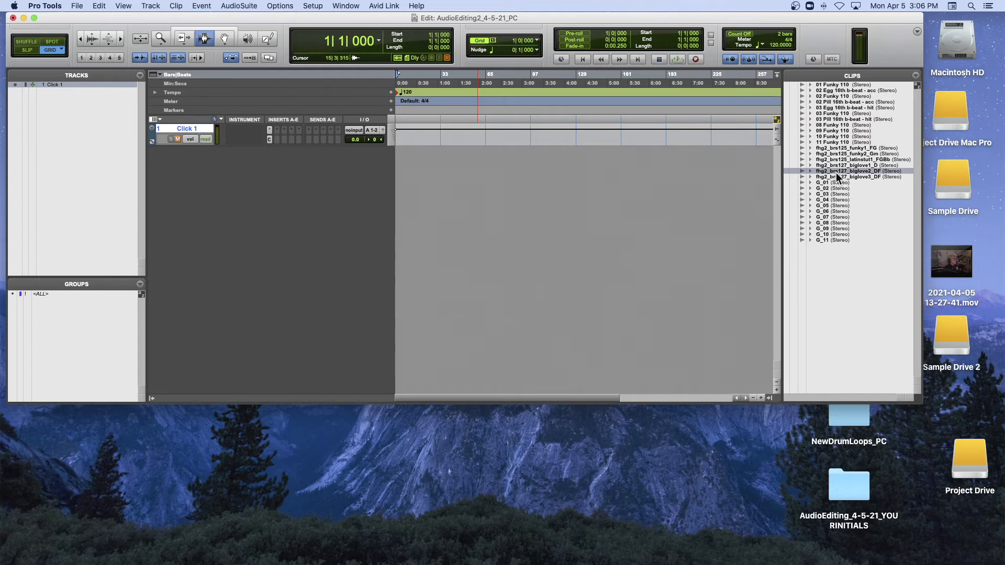
- Audition a sampling of clips in the Clips list, including 01 Funky 110, 02 Funky 110, fhg2_brs125_funky1_FG, G_01, G_02 and G_06
left_click(843, 86, "alt")
left_click(848, 85, "alt")
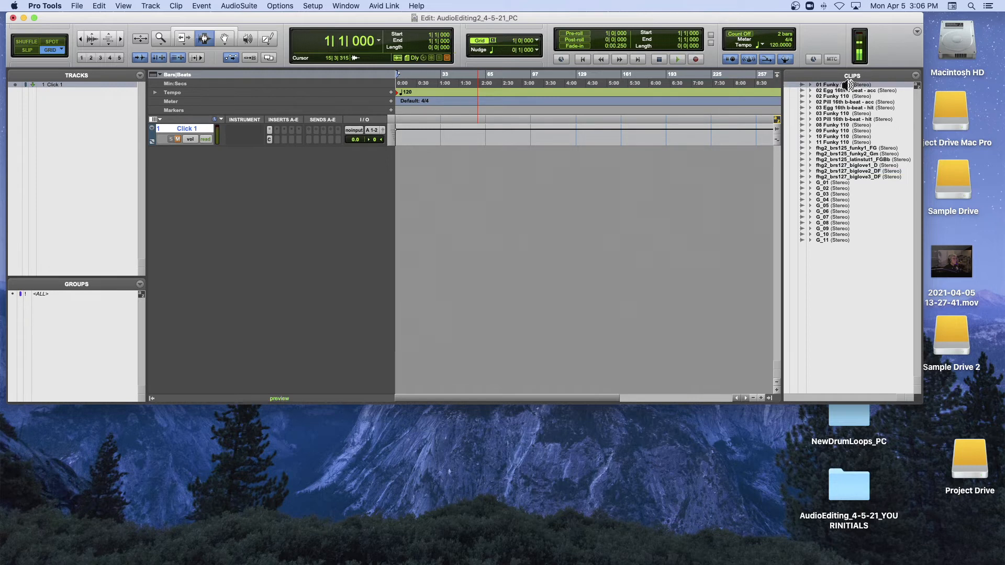
left_click(845, 90, "alt")
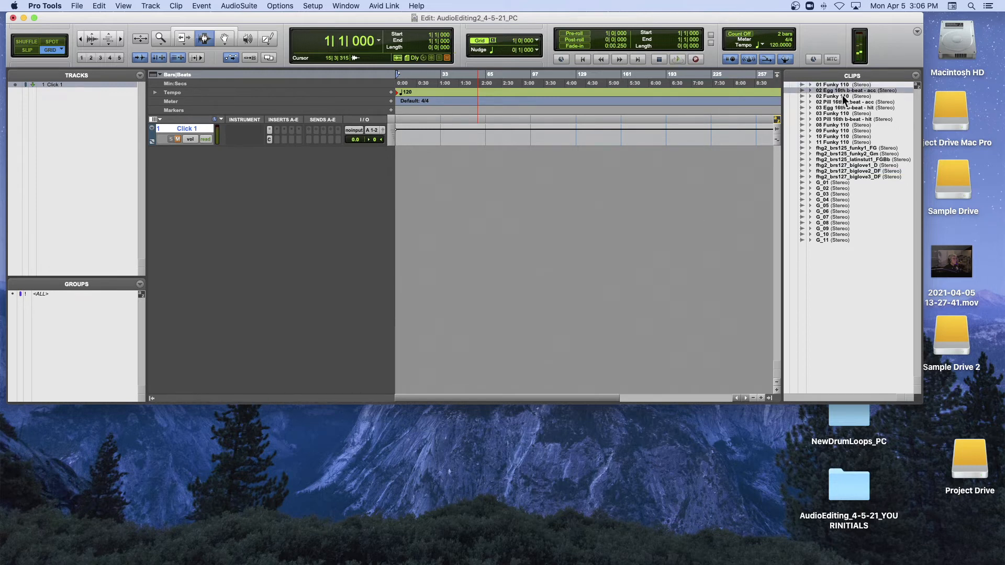
left_click(846, 96, "alt")
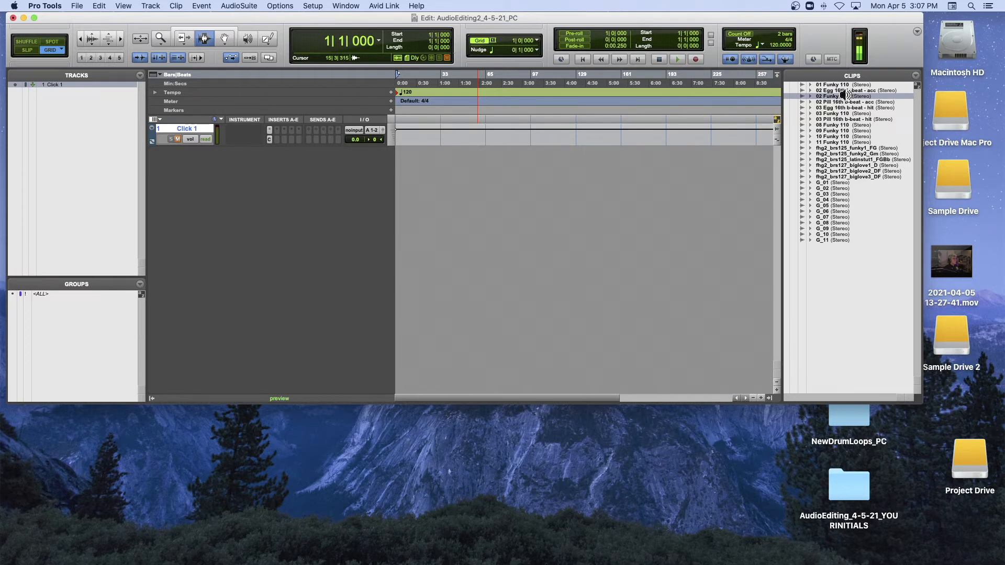
left_click(843, 147, "alt")
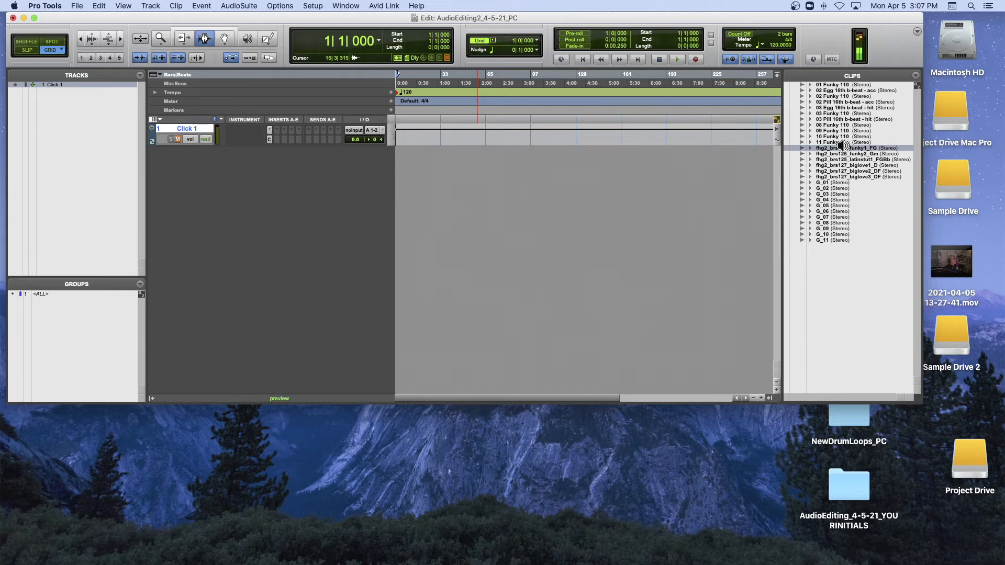
left_click(843, 159, "alt")
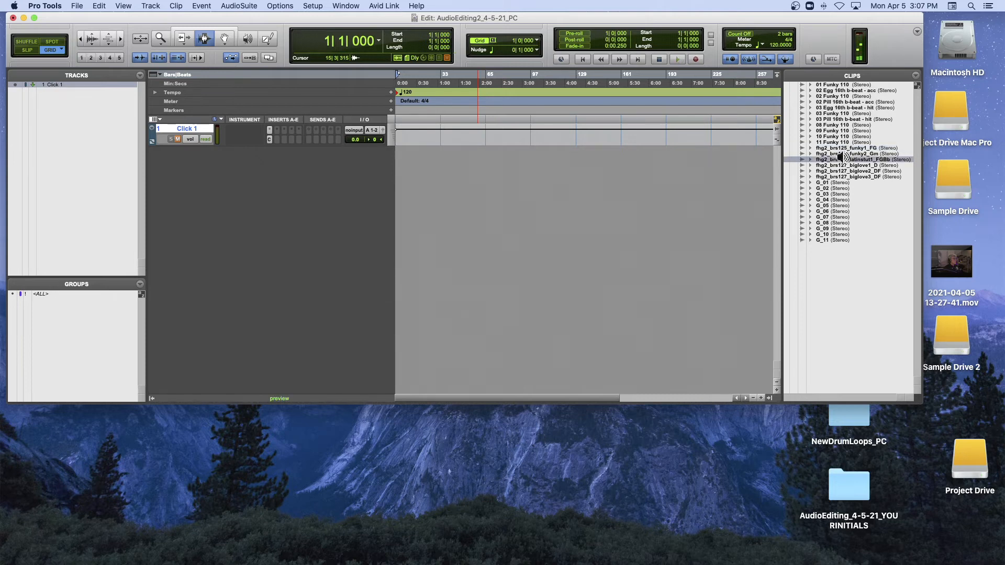
left_click(837, 177, "alt")
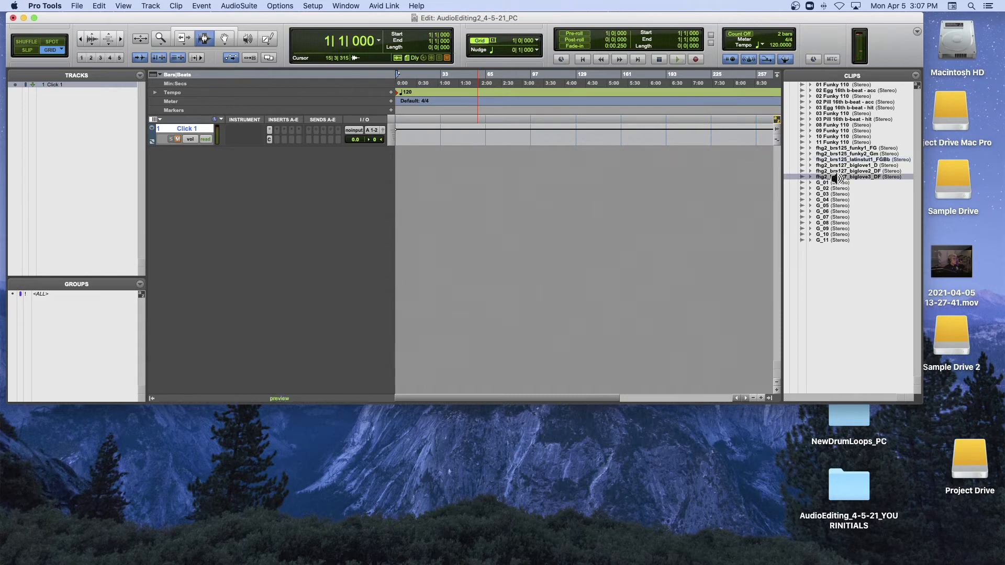
left_click(836, 182, "alt")
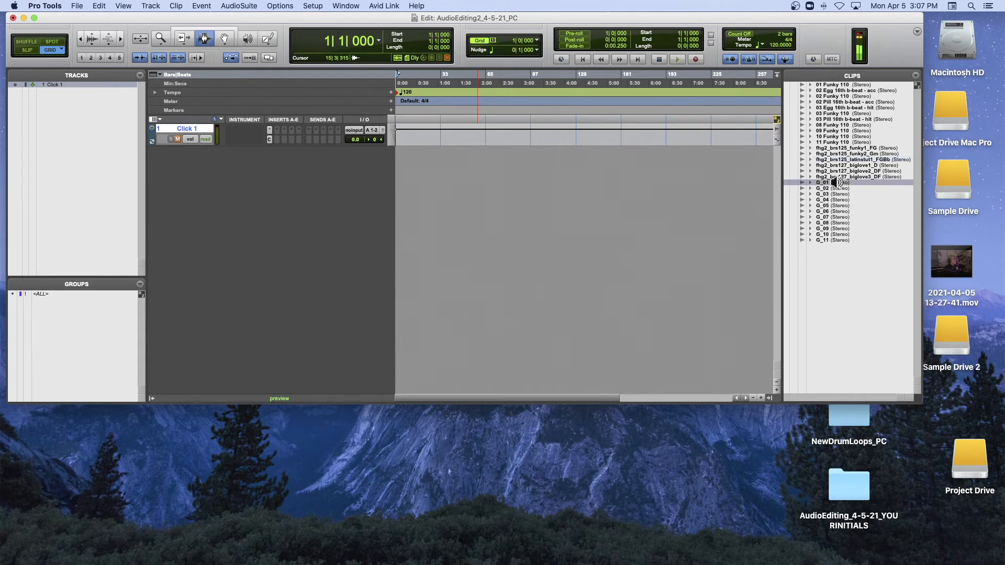
left_click(835, 188, "alt")
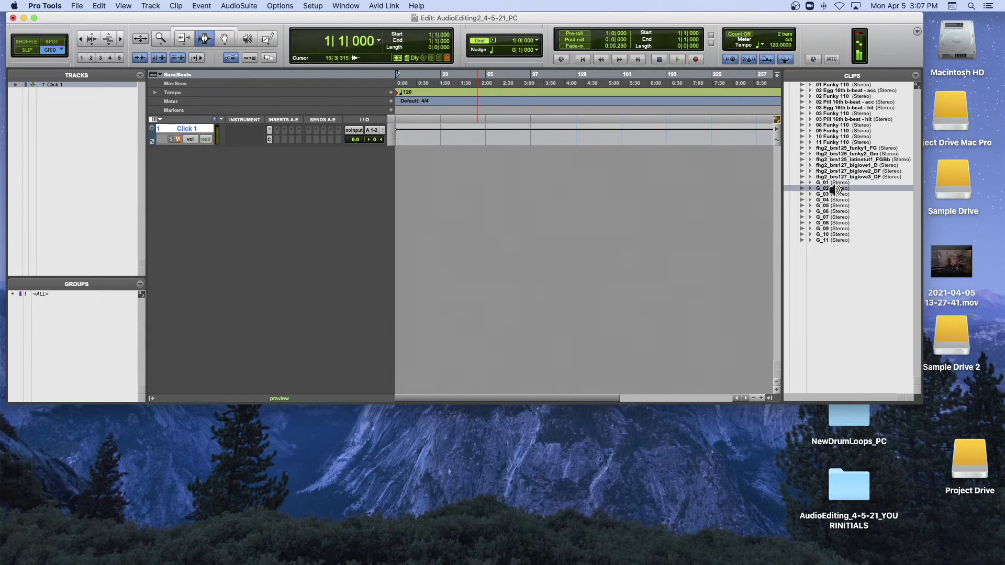
left_click(833, 211, "alt")
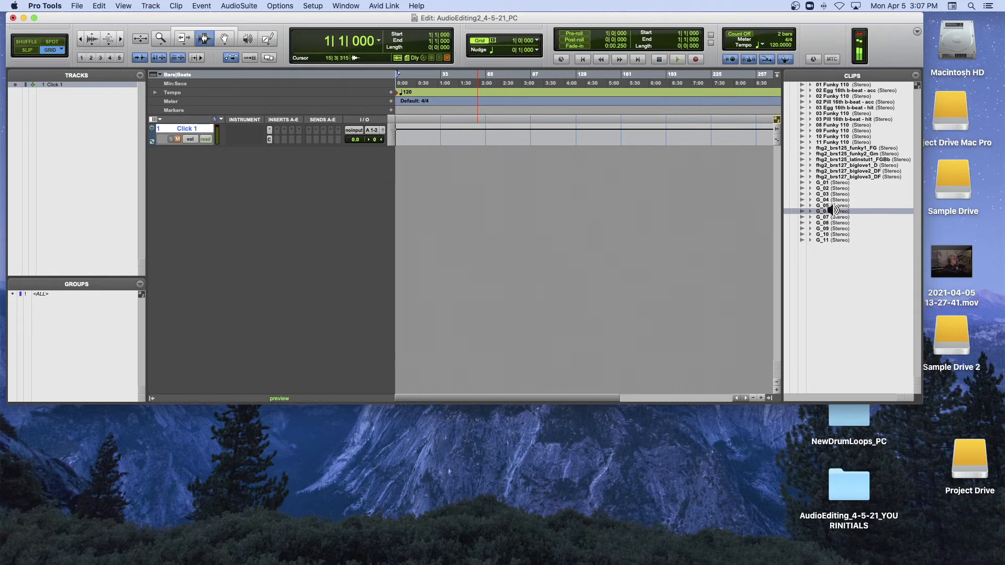
- Zoom in the timeline one level and move the Edit window lower on the desktop
key("super+bracketright")
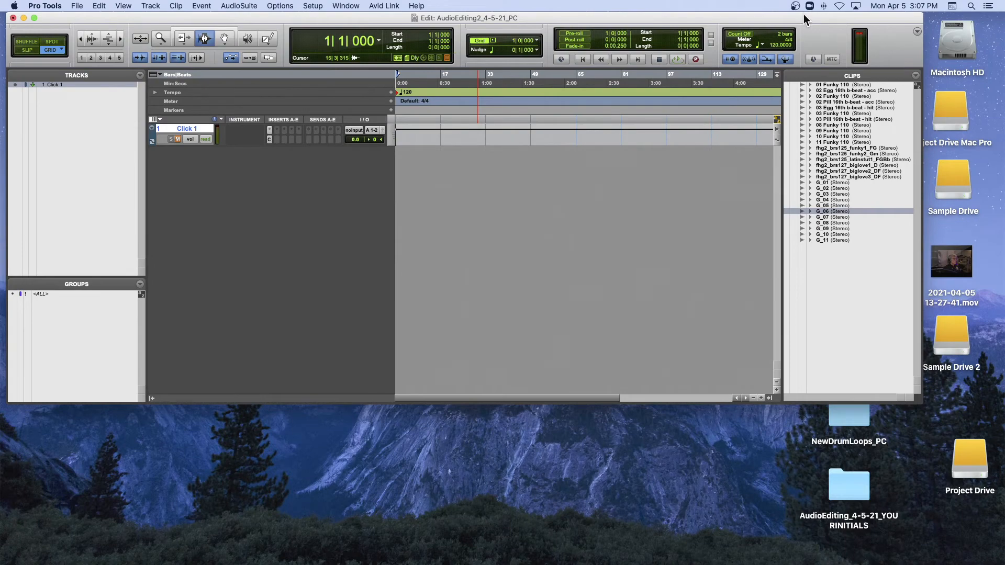
left_click_drag(802, 4, 755, 76)
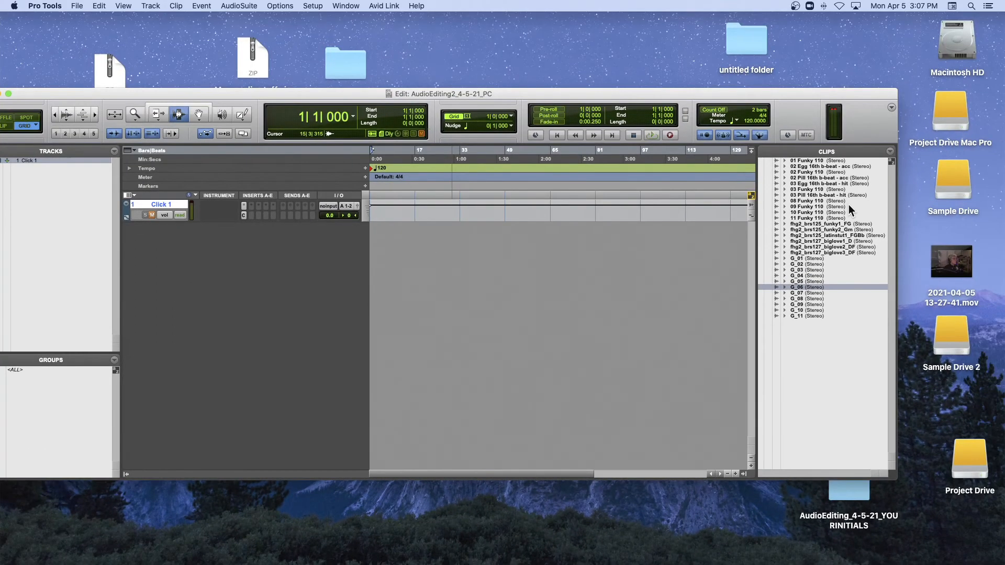
- Place the 01 Funky 110 clip from the Clips list on a new stereo track in the timeline
left_click_drag(677, 96, 730, 51)
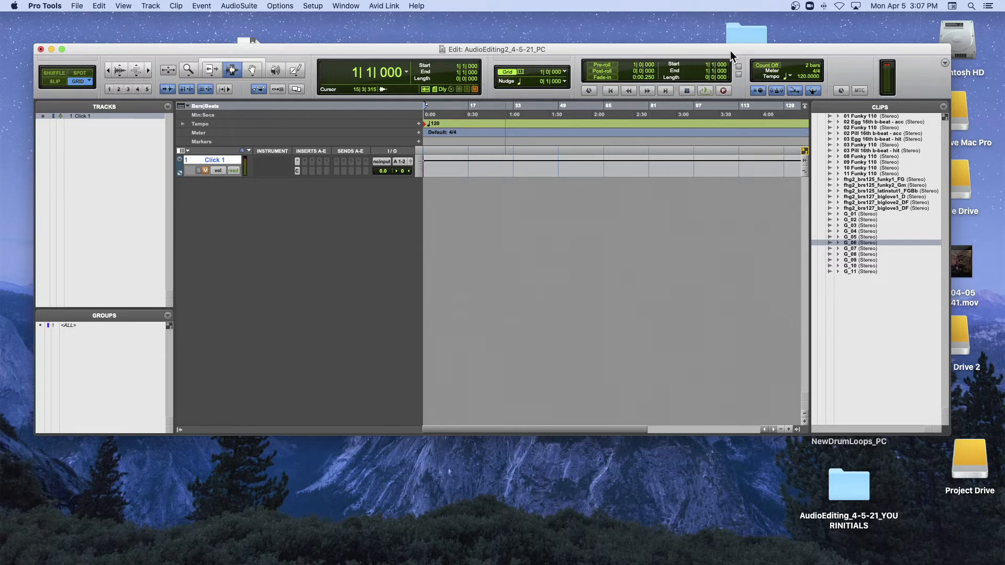
left_click(862, 116)
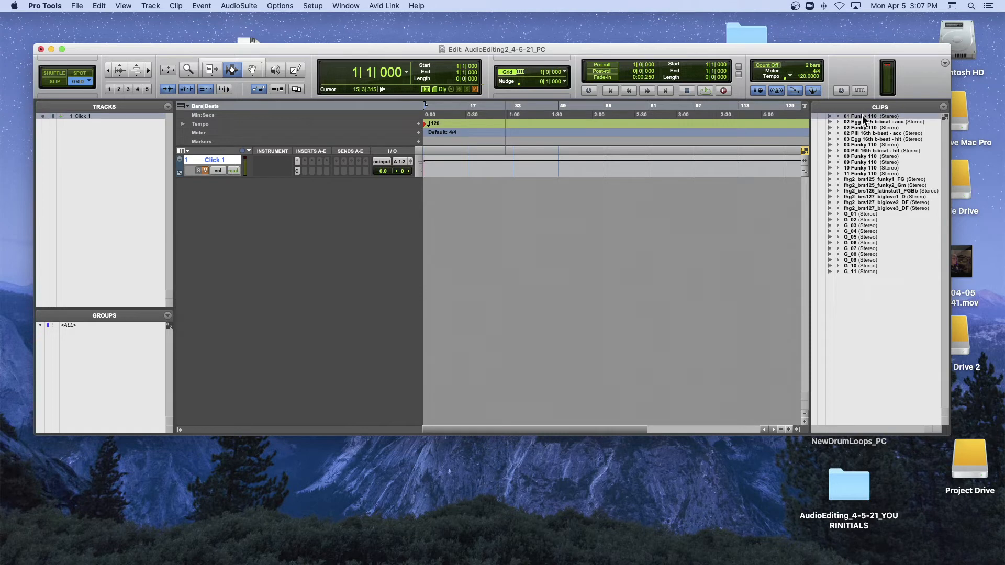
left_click_drag(863, 116, 432, 190)
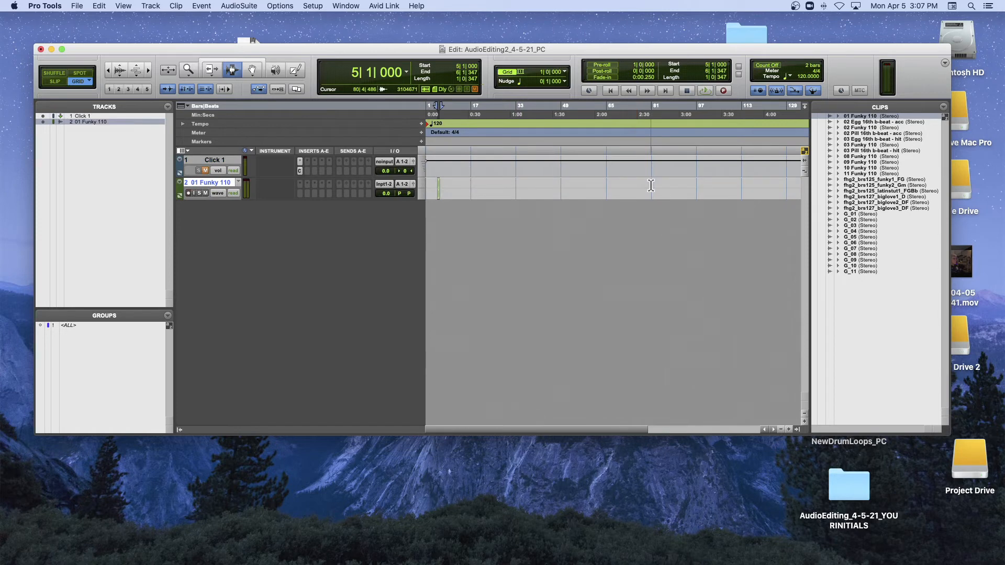
key("t")
key("t")
key("t")
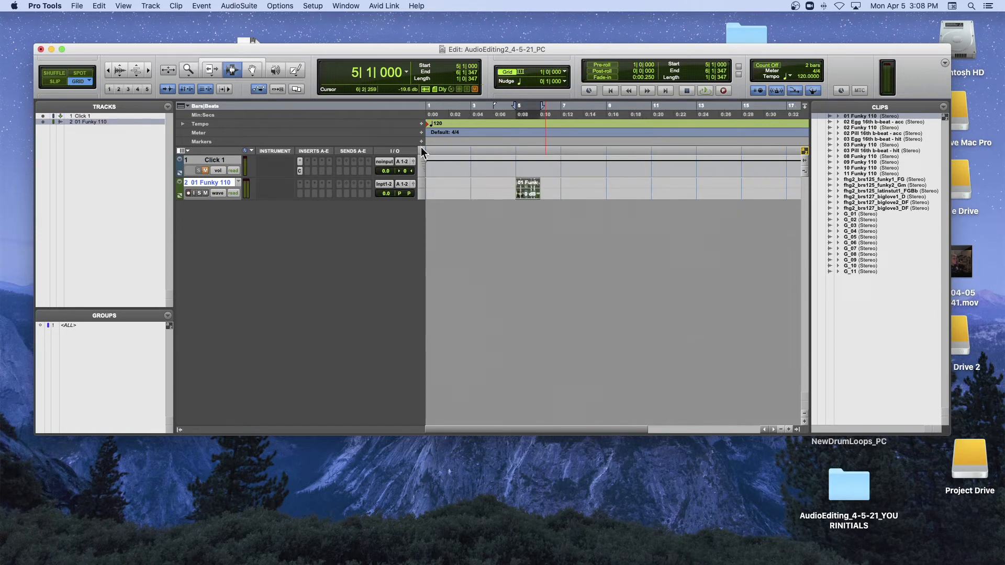
- Move the 01 Funky 110 clip to the start of bar 1 and increase its track's height
left_click(251, 70)
left_click_drag(530, 192, 322, 208)
left_click_drag(261, 200, 266, 240)
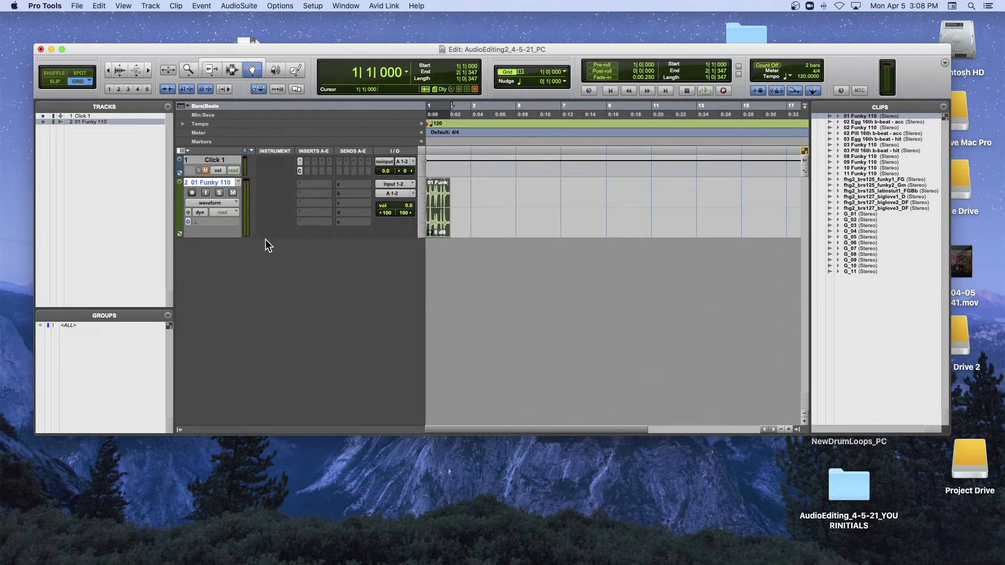
key("t")
key("t")
key("t")
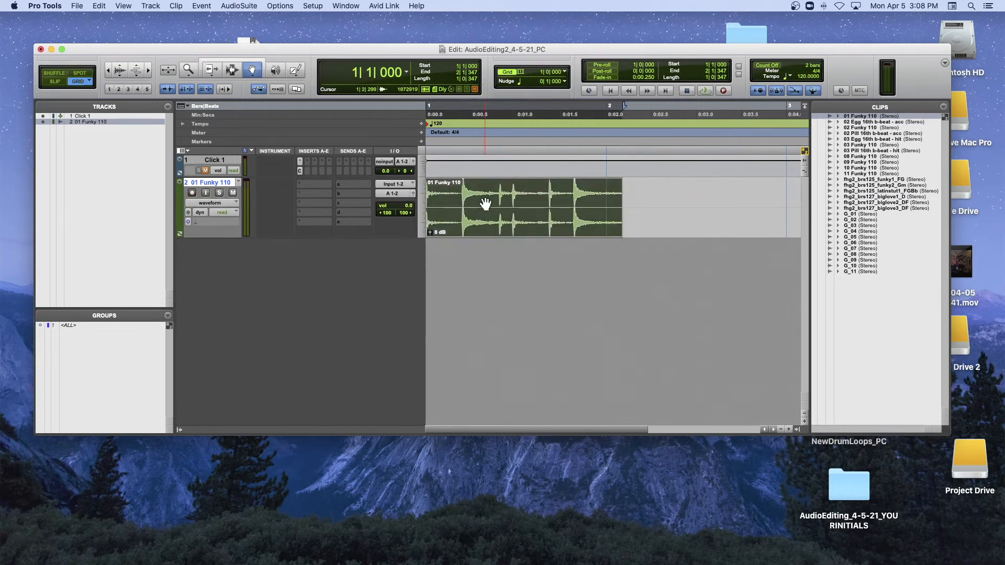
- Set the session tempo to 110 BPM
left_click(422, 124)
type("110")
key("Return")
- Play the 01 Funky 110 clip against the timeline and turn off loop playback
key("space")
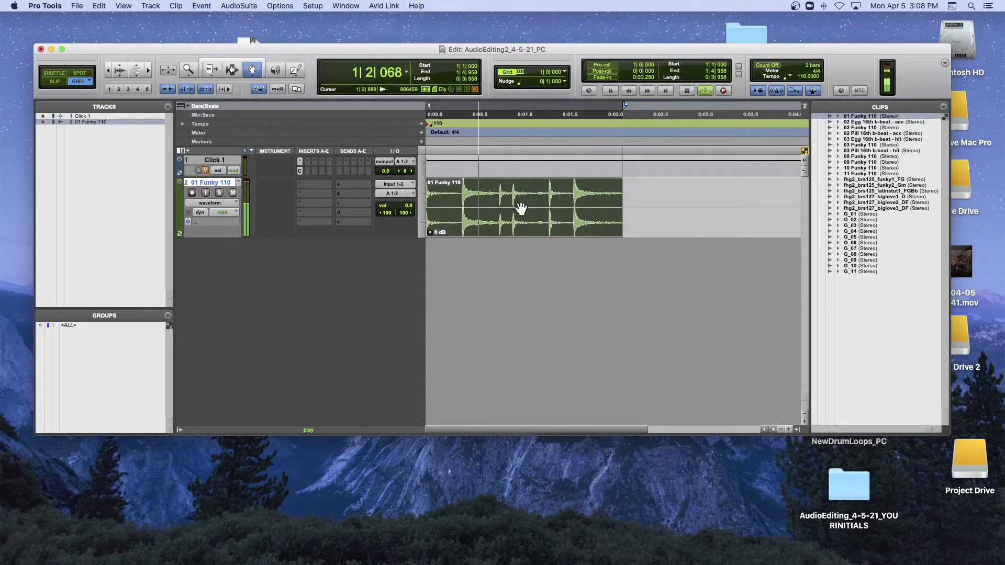
key("space")
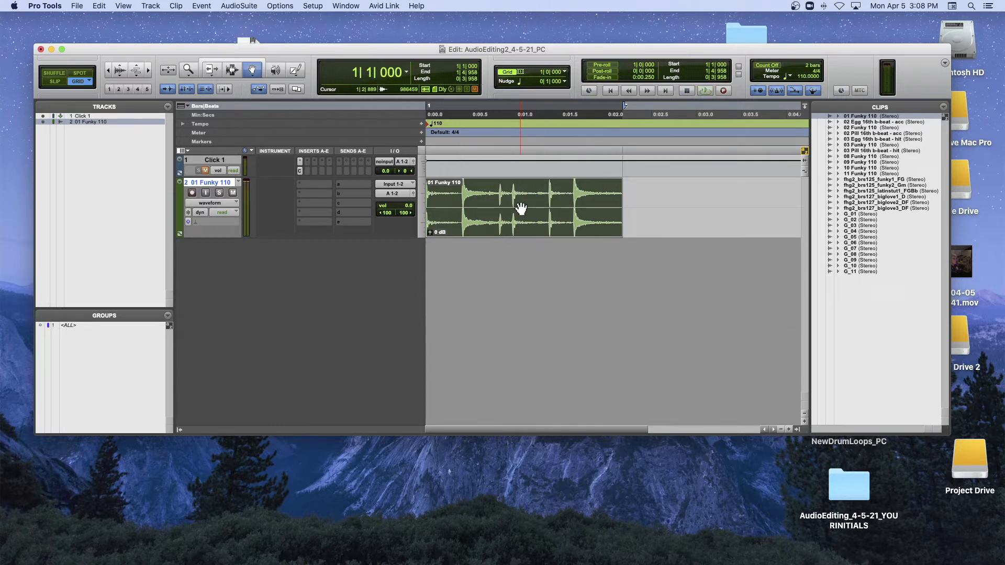
key("super+shift+l")
key("space")
- Audition the 02, 03, 08 and 09 Funky 110 clips in the Clips list
left_click(881, 145, "alt")
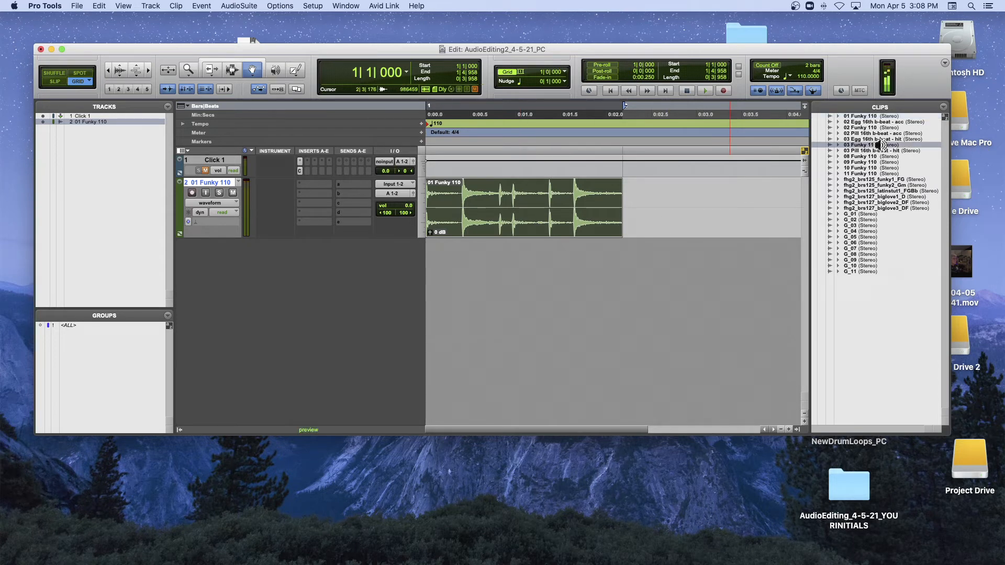
left_click(878, 127, "alt")
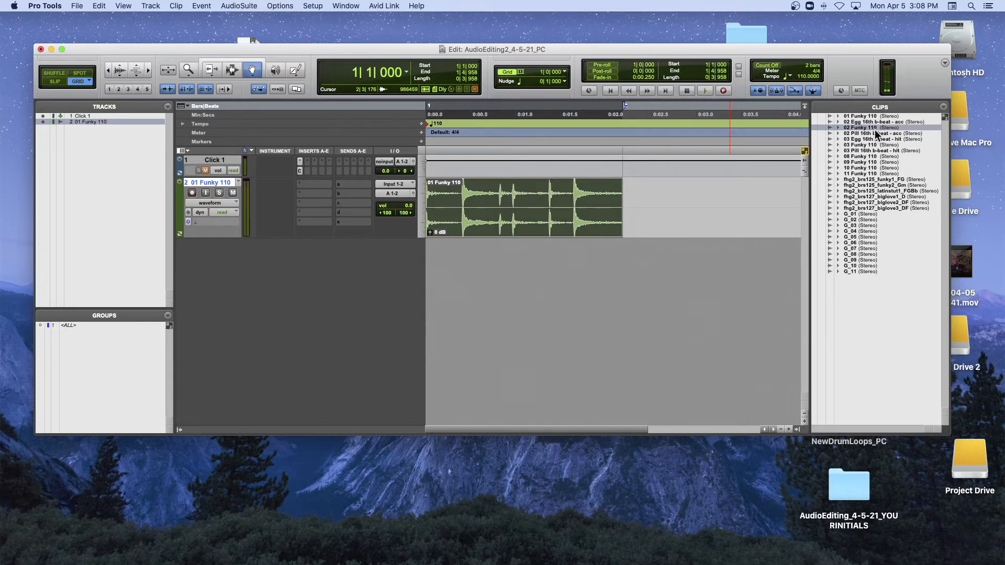
left_click(877, 144, "alt")
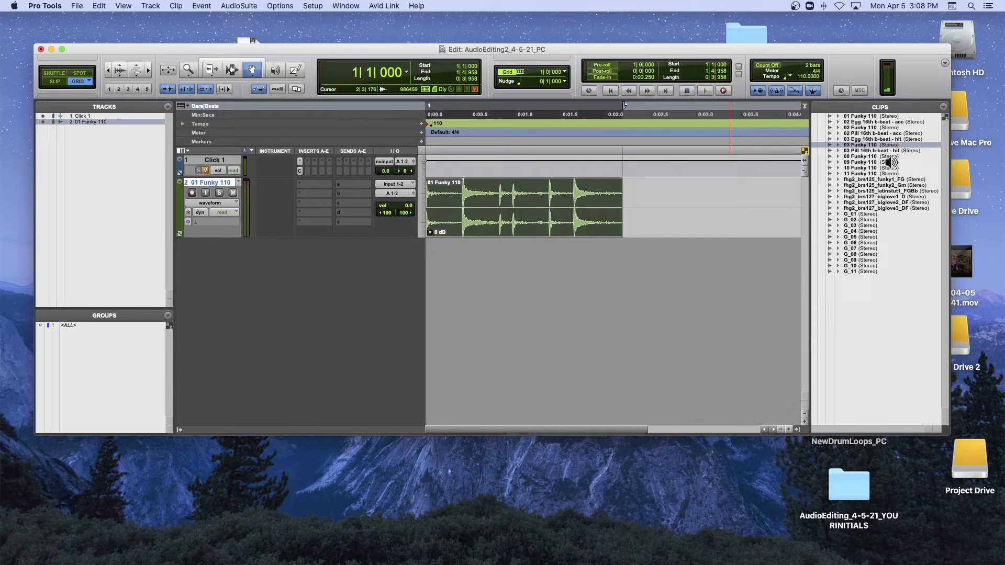
left_click(873, 156, "alt")
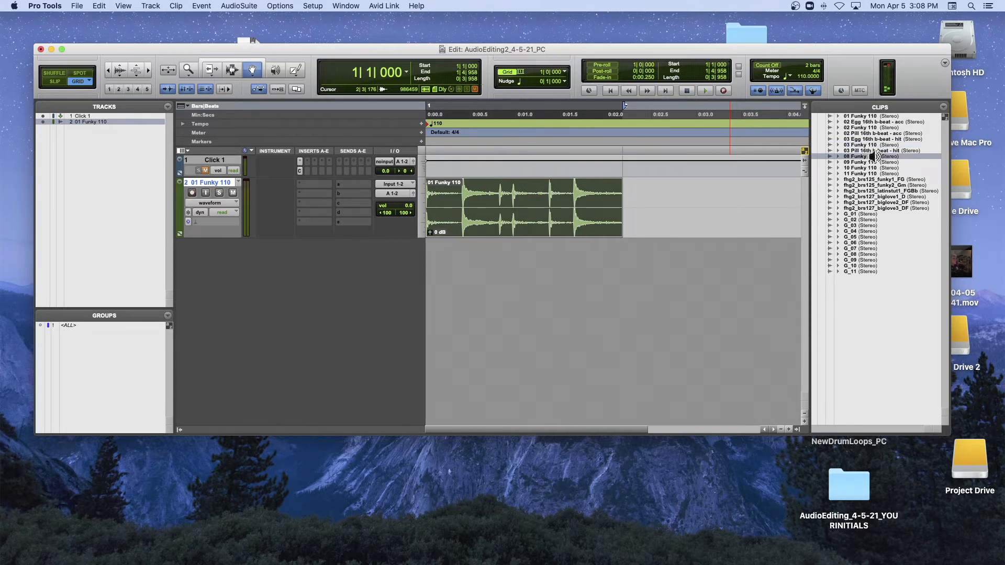
left_click(873, 162, "alt")
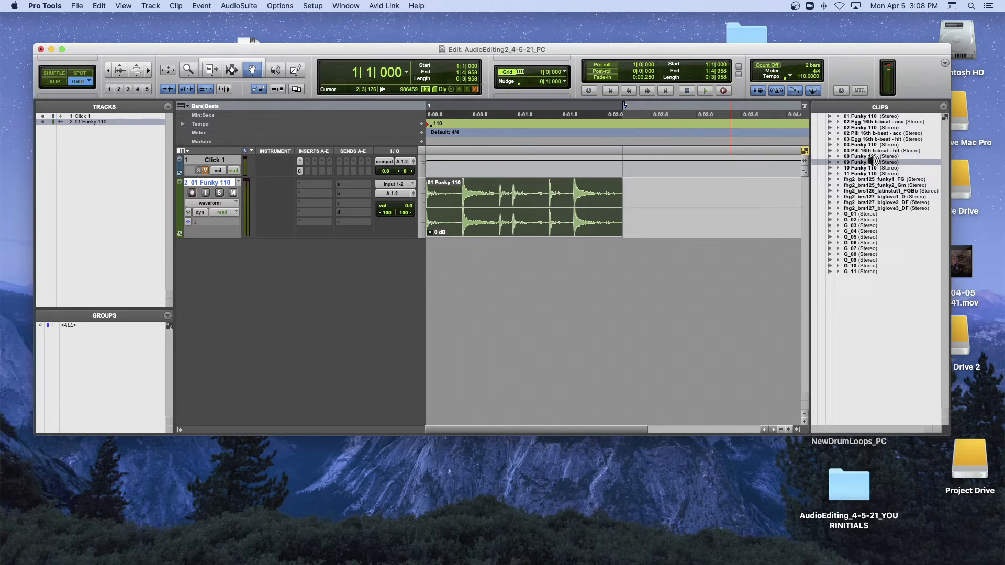
left_click(872, 140, "alt")
left_click(873, 144, "alt")
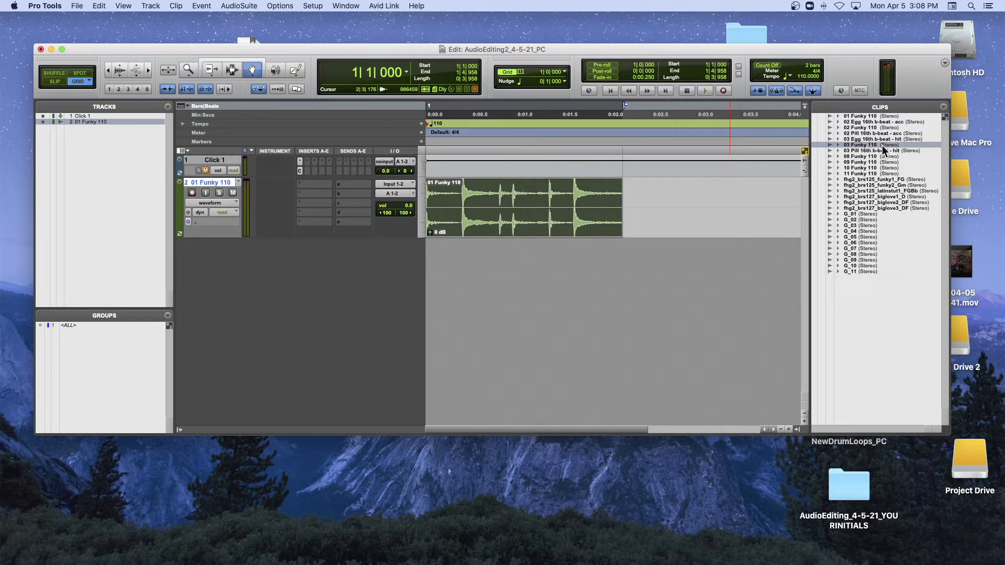
- Place the 03 Funky 110 clip at bar 2, directly after the 01 Funky 110 clip on the same track
left_click_drag(881, 144, 673, 207)
key("super+bracketleft")
key("super+bracketleft")
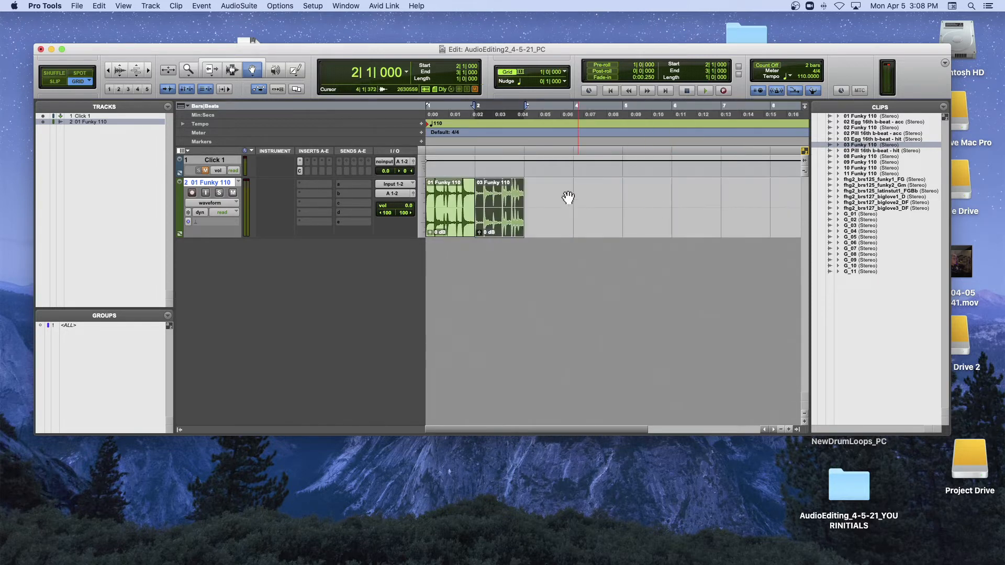
- Play the two adjoining Funky 110 clips from the start of the session
left_click(453, 144)
key("Return")
key("space")
key("super+bracketright")
key("super+bracketright")
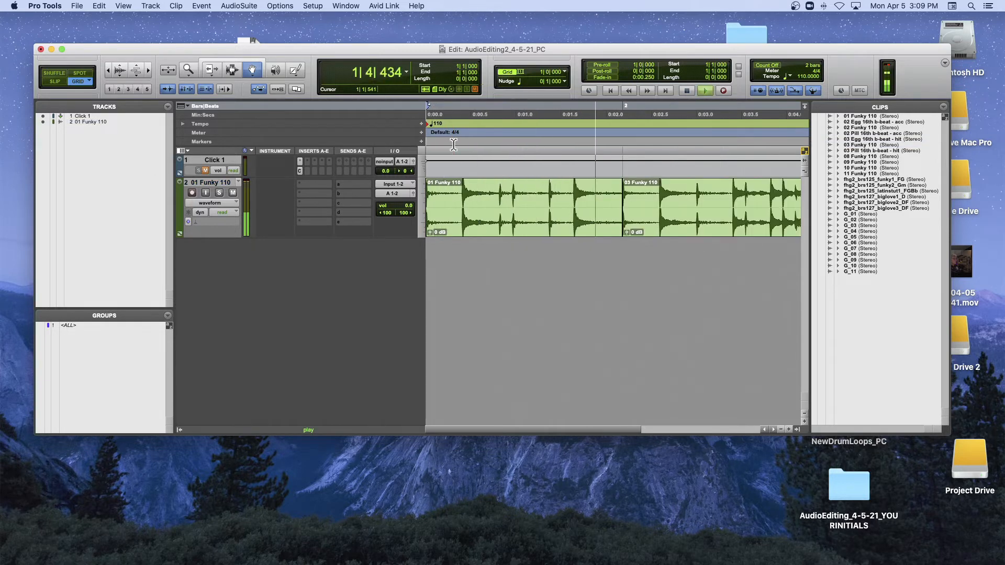
key("super+bracketleft")
key("super+bracketleft")
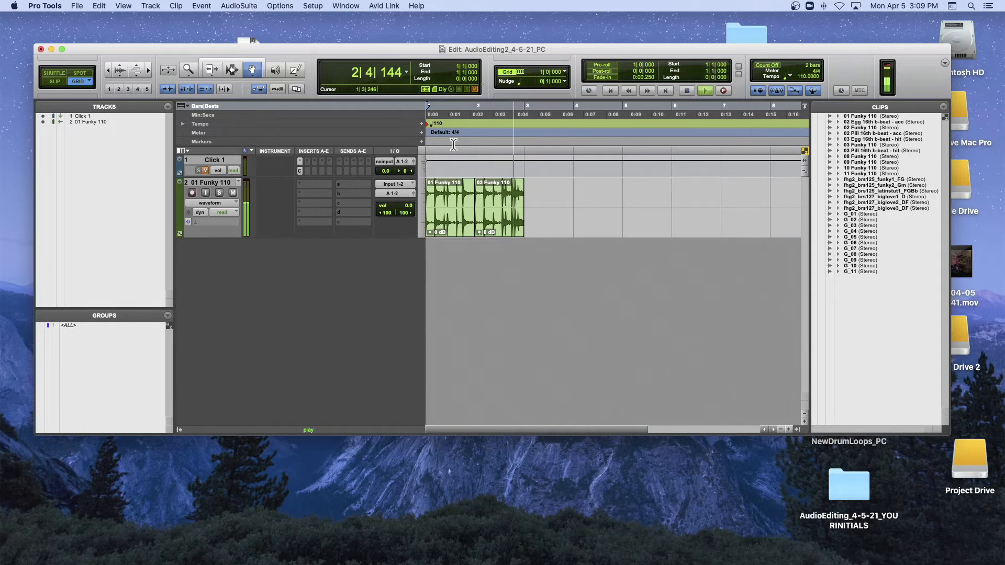
key("space")
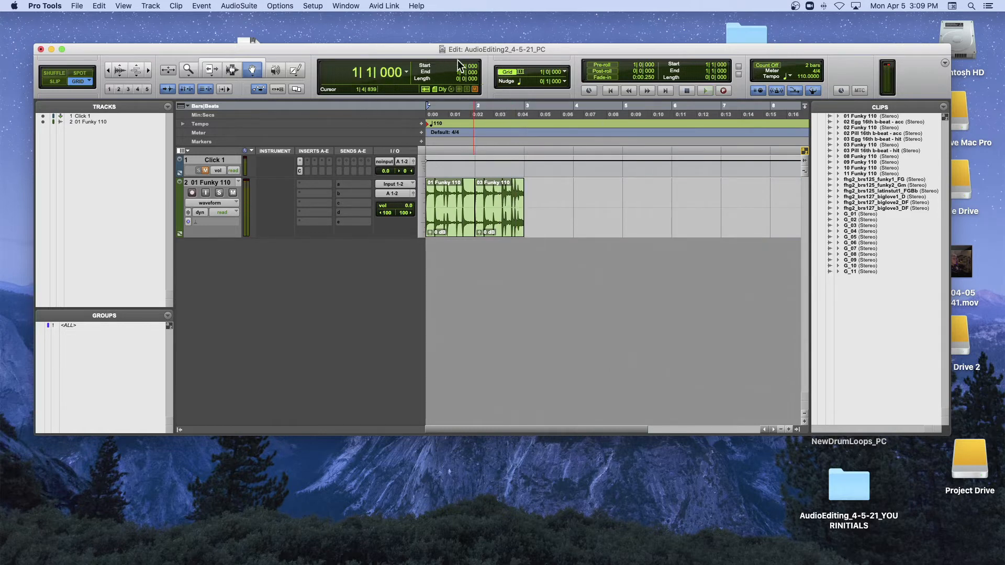
- Select both the 01 Funky 110 and 03 Funky 110 clips on the track
left_click(566, 73)
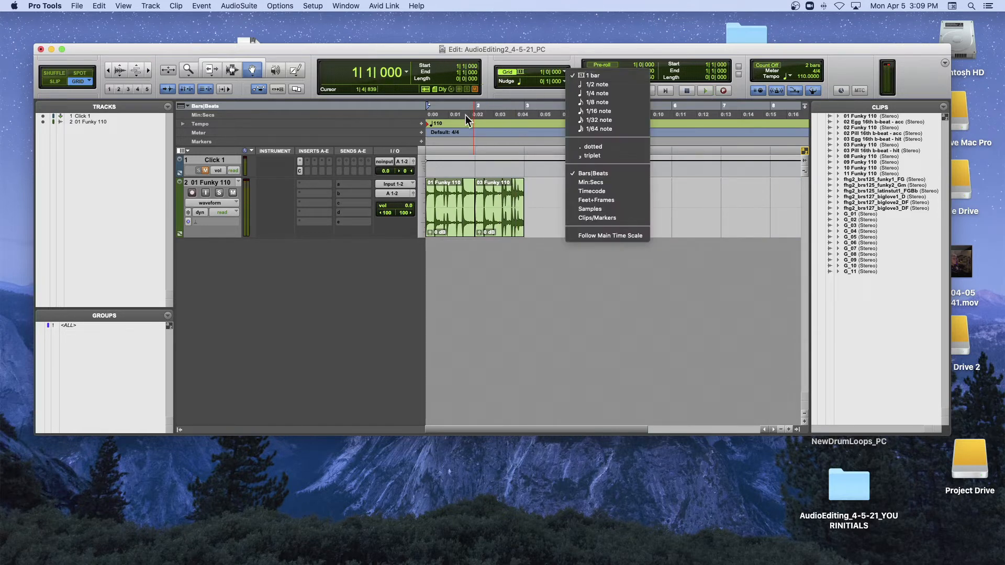
left_click(476, 189)
left_click(449, 203)
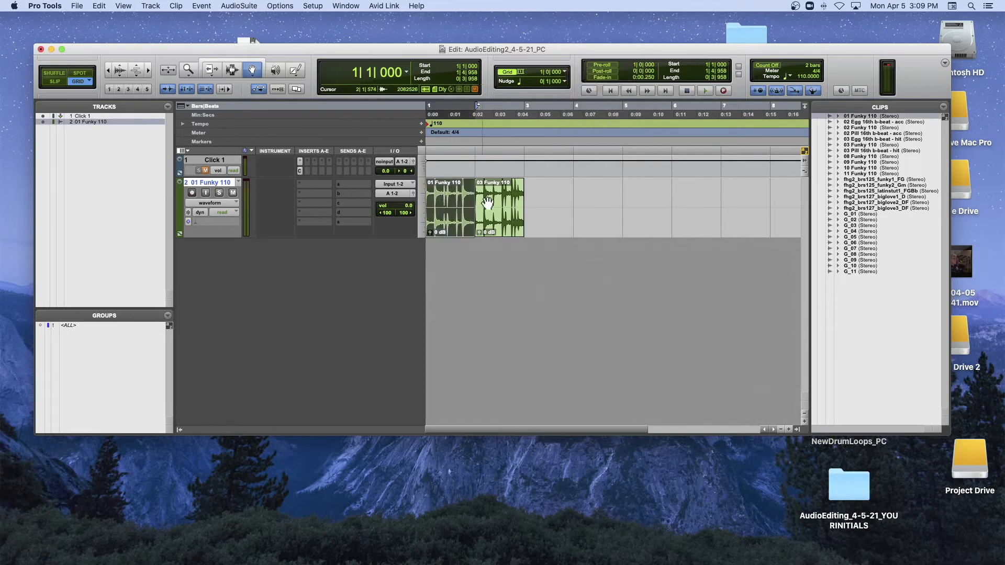
left_click(496, 203, "shift")
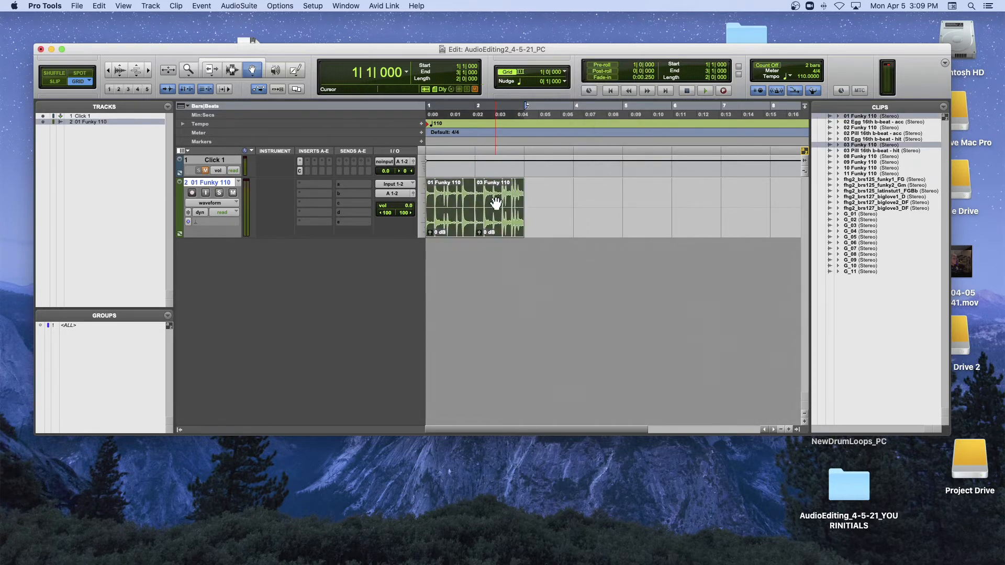
key("super+bracketright")
key("super+bracketright")
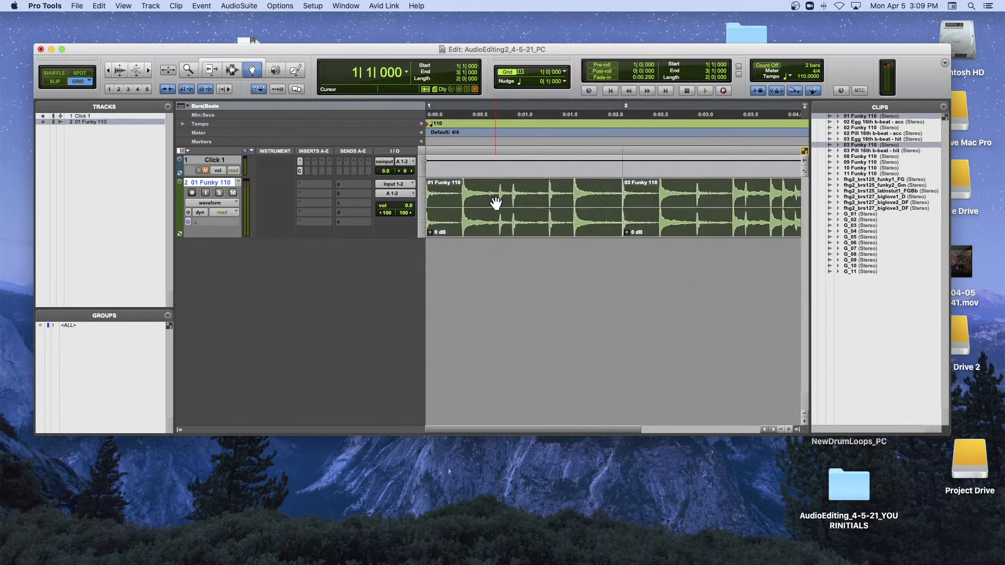
- Open Beat Detective, capture the two-bar selection and set its contained note value to 1/16 Note
left_click(202, 6)
left_click(238, 119)
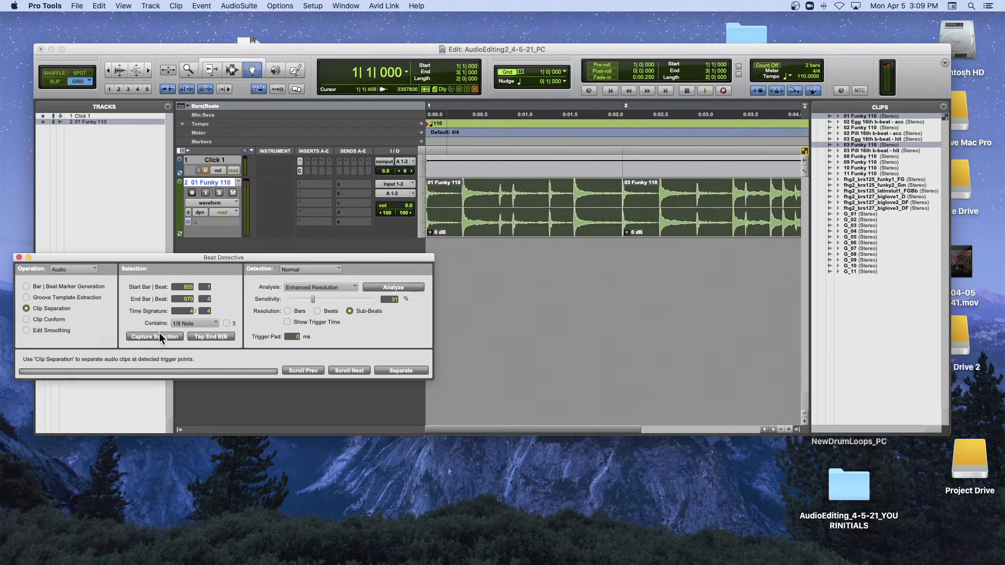
left_click(158, 337)
left_click(199, 323)
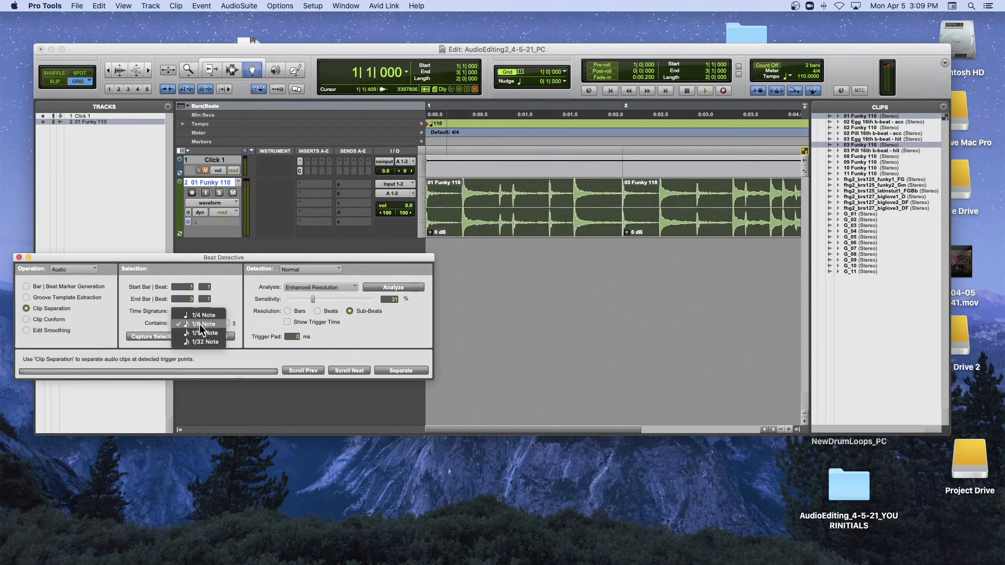
left_click(201, 332)
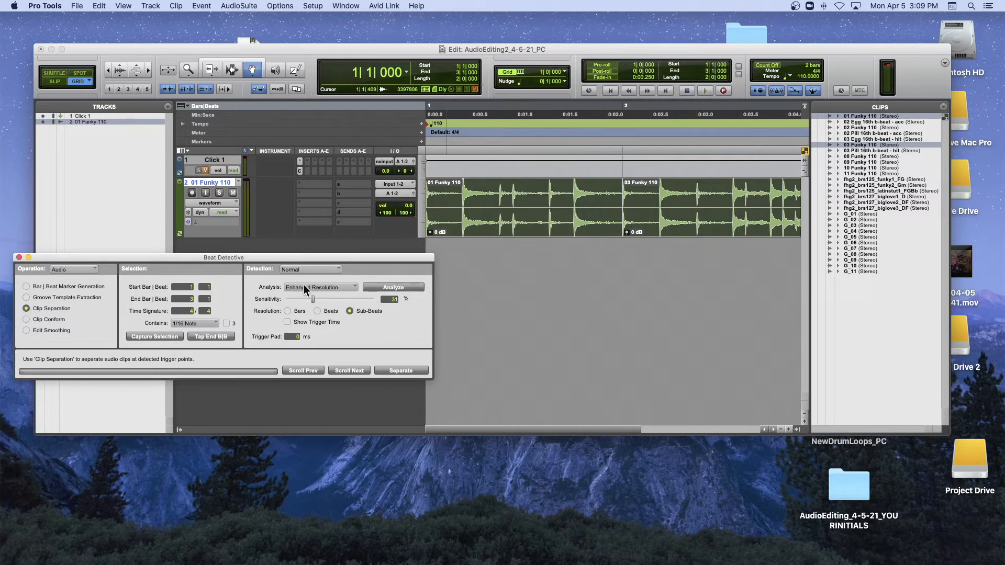
- Analyze the selection for Clip Separation with Enhanced Resolution and set the detection sensitivity to 20%
left_click_drag(312, 298, 286, 298)
left_click(376, 288)
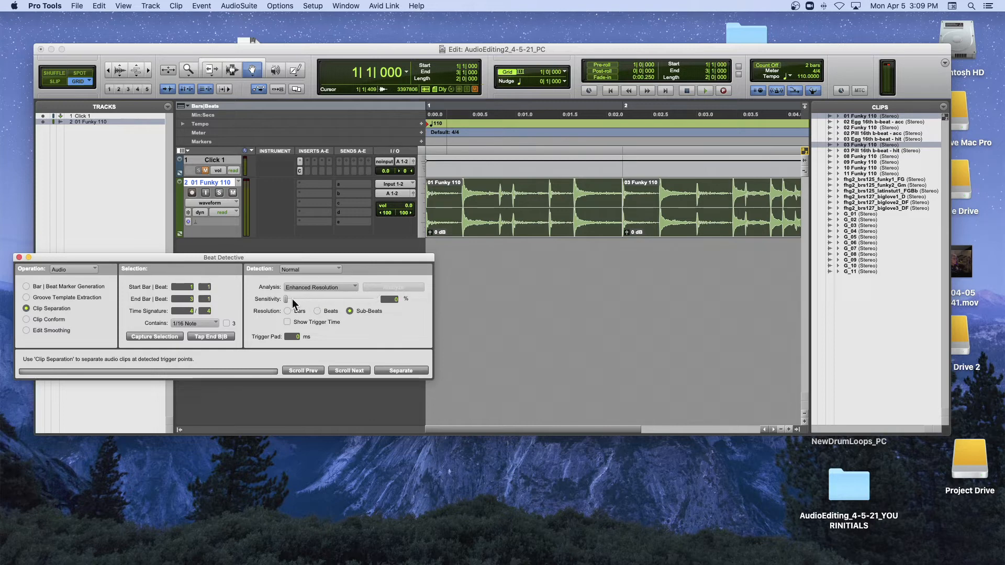
left_click_drag(284, 300, 303, 301)
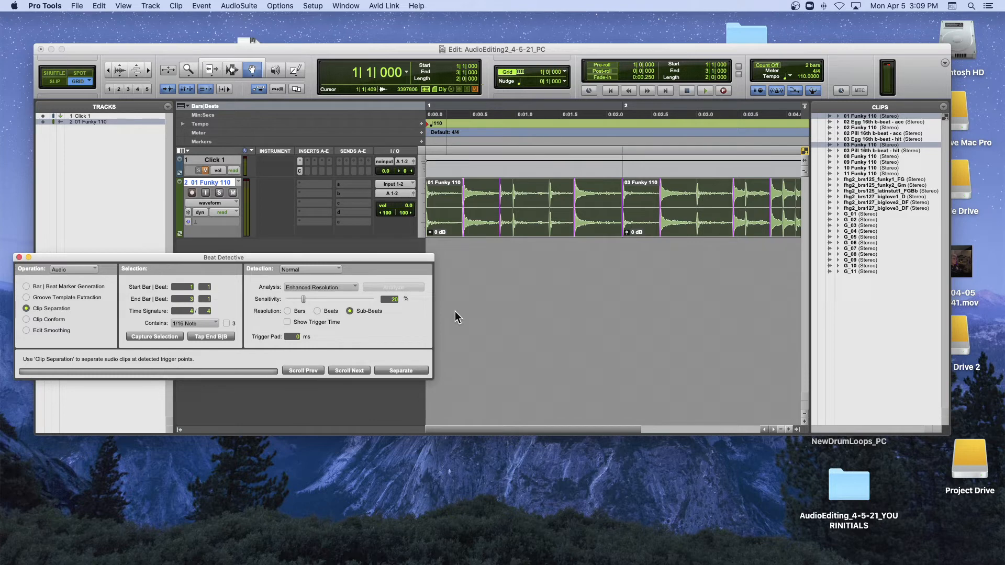
- Examine the detected beat triggers against the transients in both clips at closer zoom and larger track height
key("t")
key("t")
key("t")
key("t")
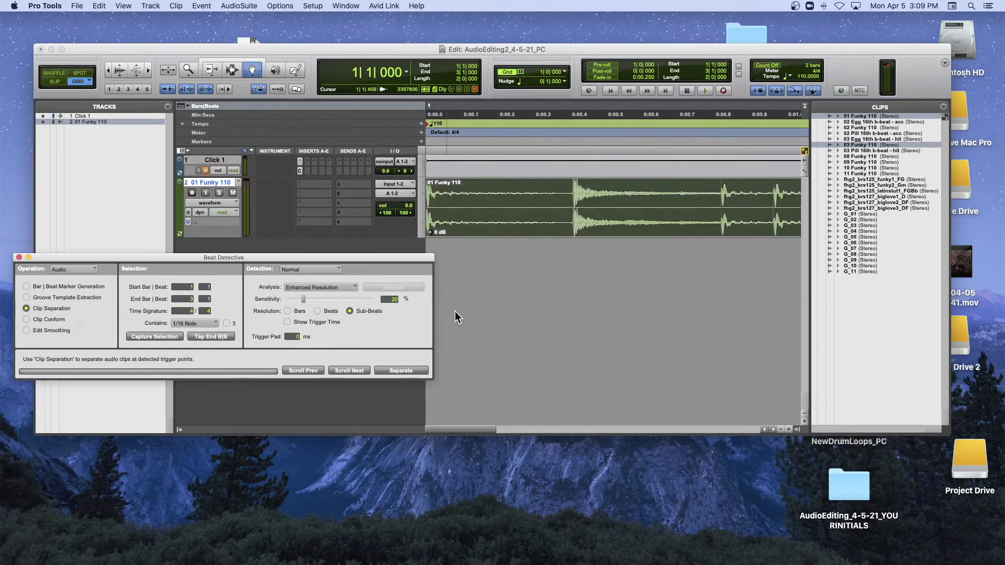
key("r")
key("r")
key("r")
key("r")
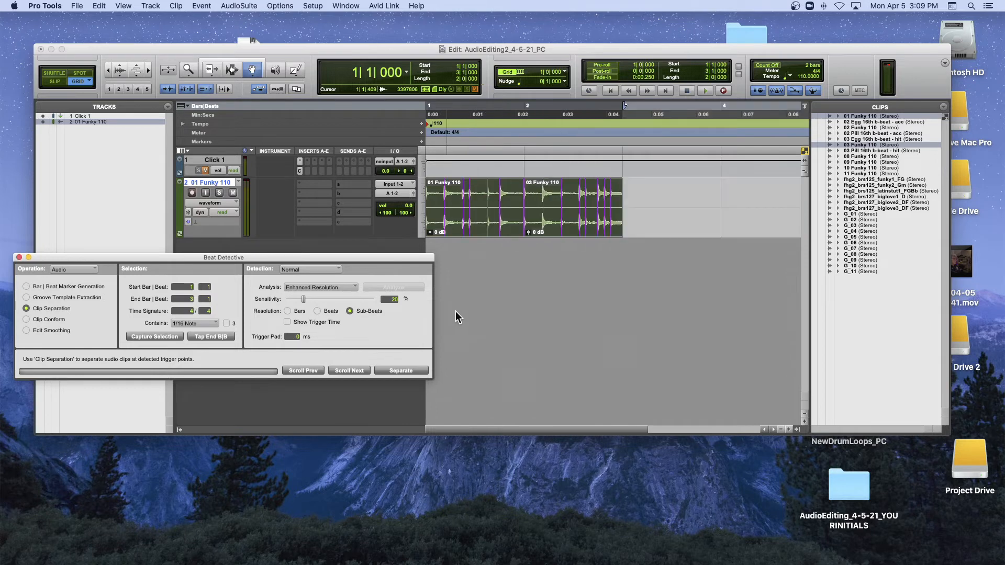
key("ctrl+alt+Up")
key("ctrl+alt+Up")
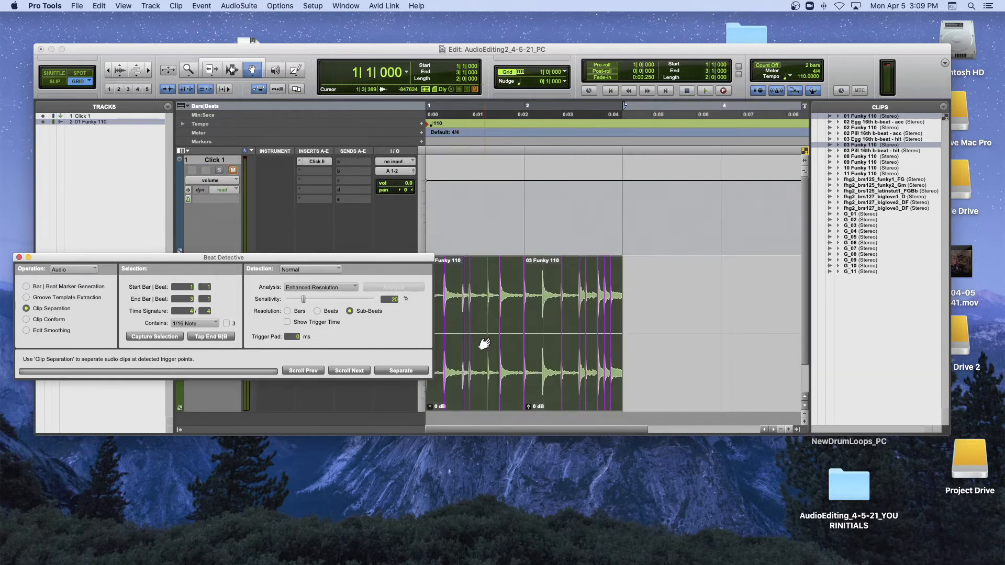
scroll(484, 344, "down", 2)
scroll(484, 344, "right", 1)
scroll(484, 344, "left", 1)
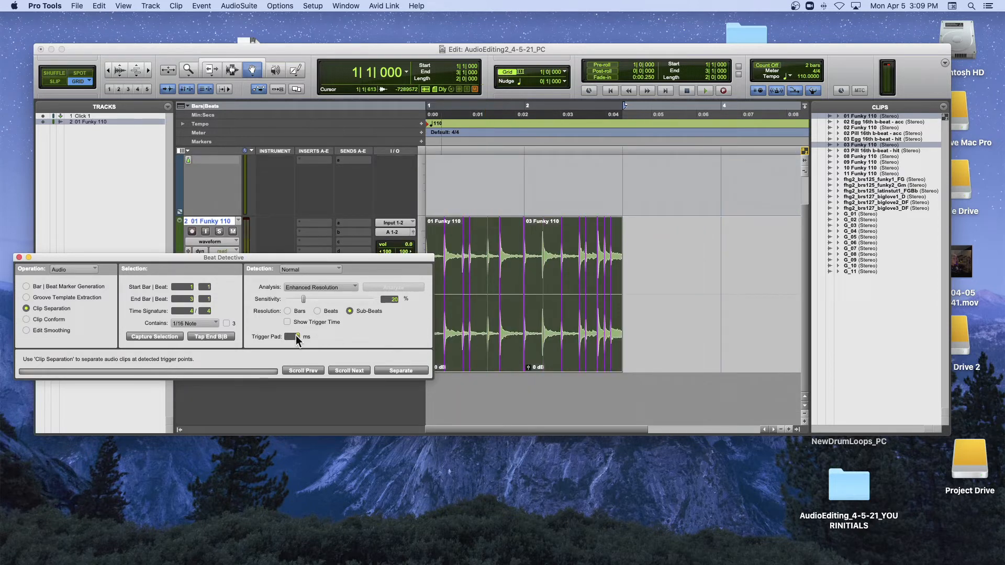
- Set the Beat Detective trigger pad to 5 ms and raise the detection sensitivity to 96%
type("5")
left_click_drag(303, 302, 356, 305)
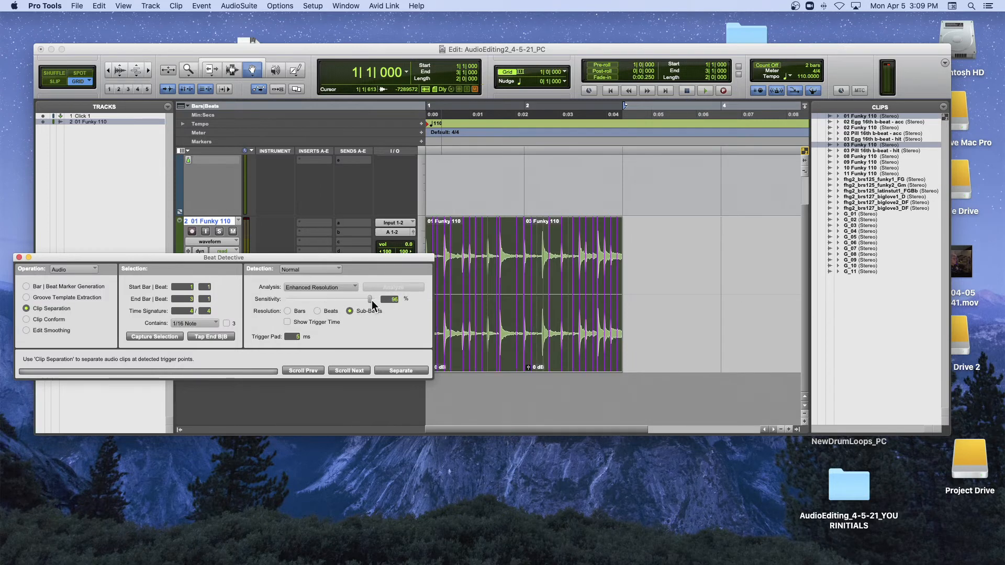
- Delete the false beat trigger nearest before the first large transient in the 01 Funky 110 clip
key("t")
key("t")
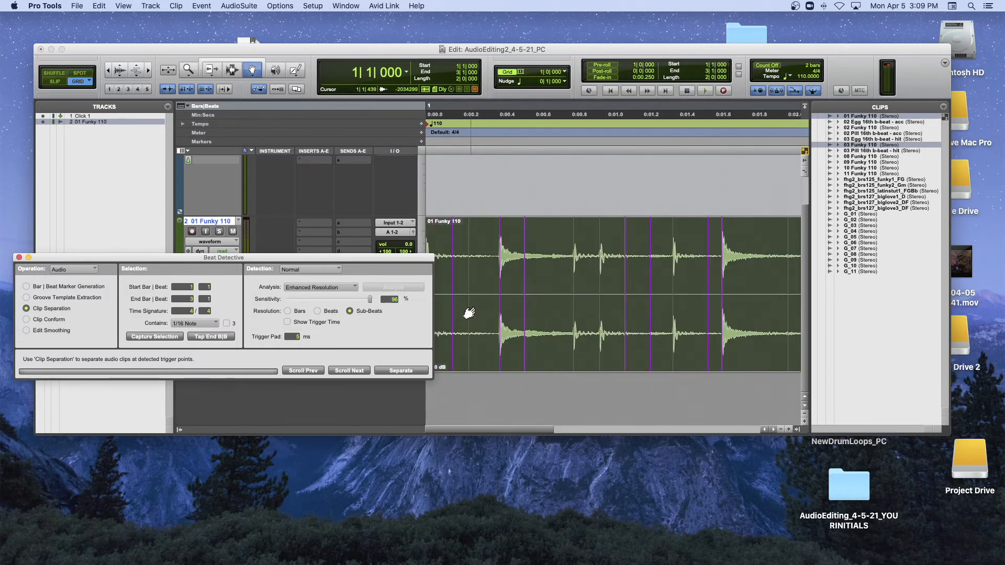
key("t")
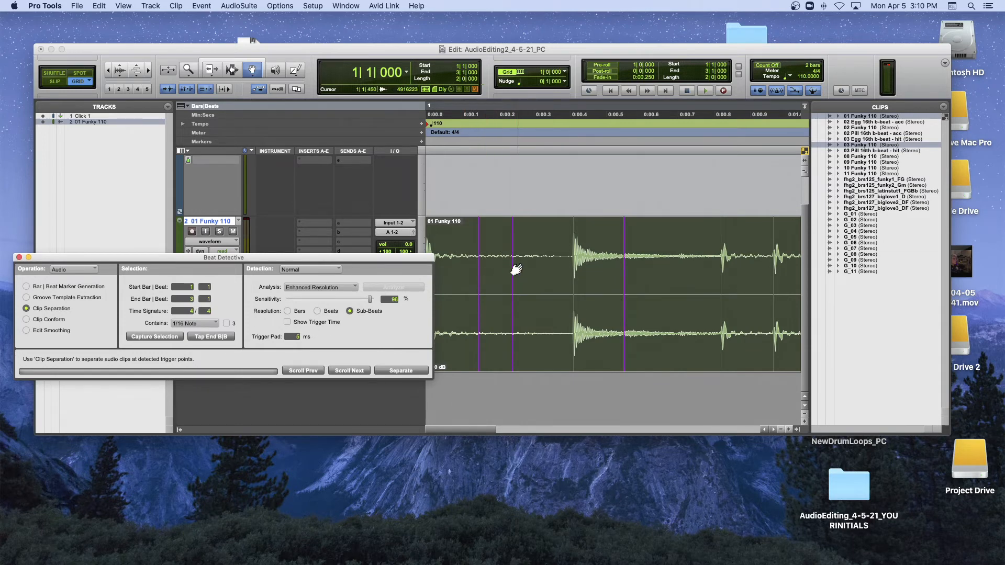
left_click(512, 236)
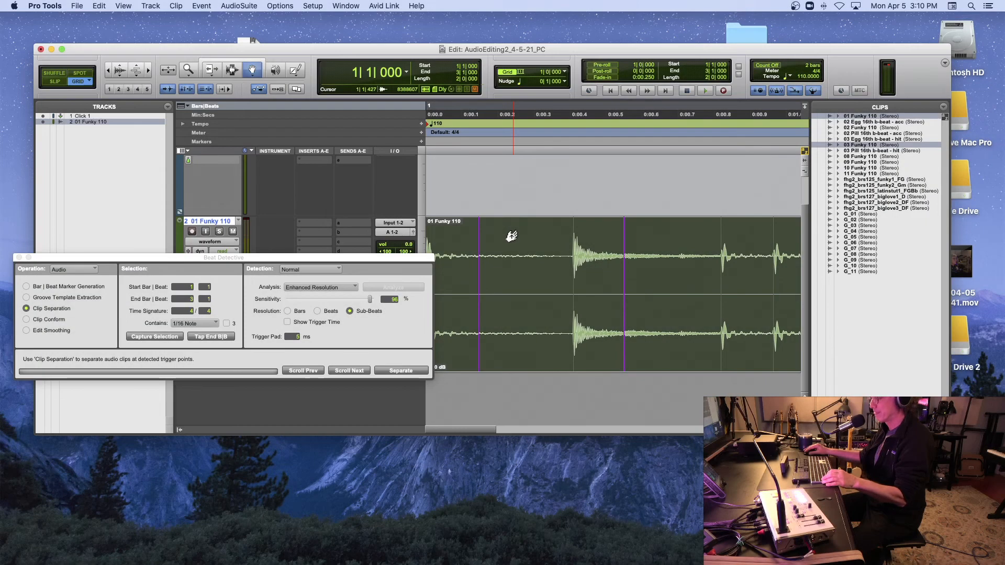
- Delete the false beat trigger near the start of the 01 Funky 110 clip and separate both loops at the triggers detected with 20% sensitivity
left_click(512, 236)
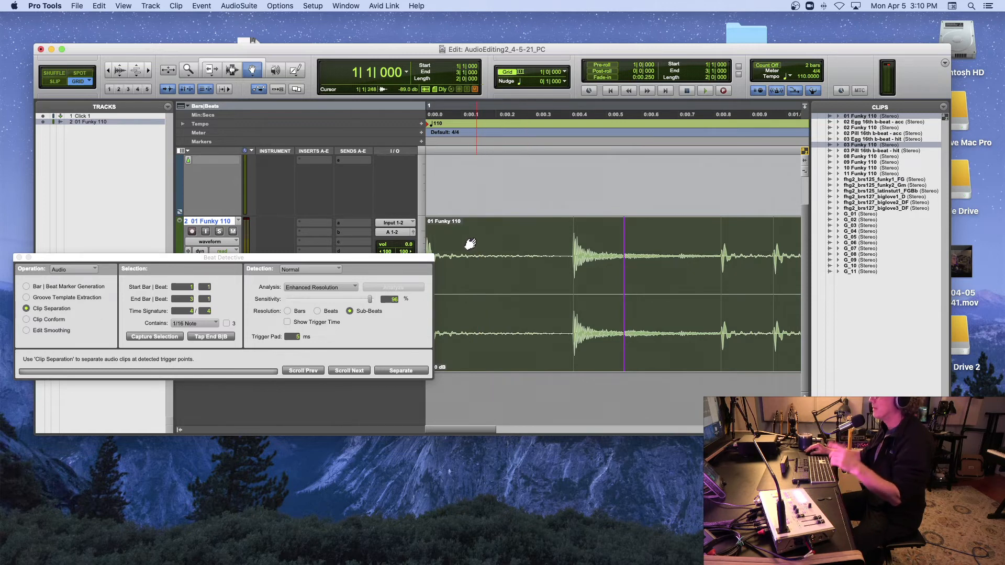
left_click_drag(369, 298, 328, 300)
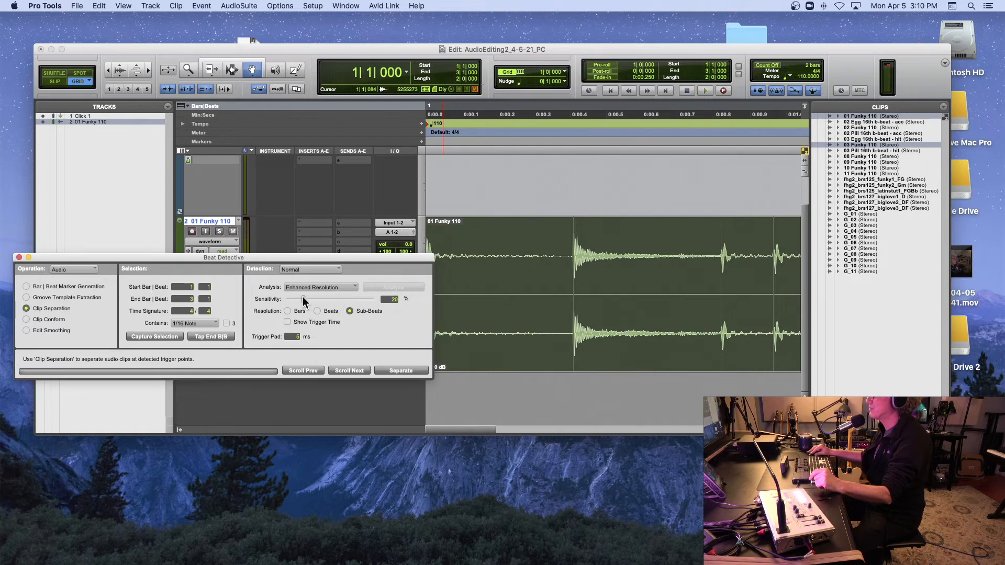
key("r")
key("r")
key("r")
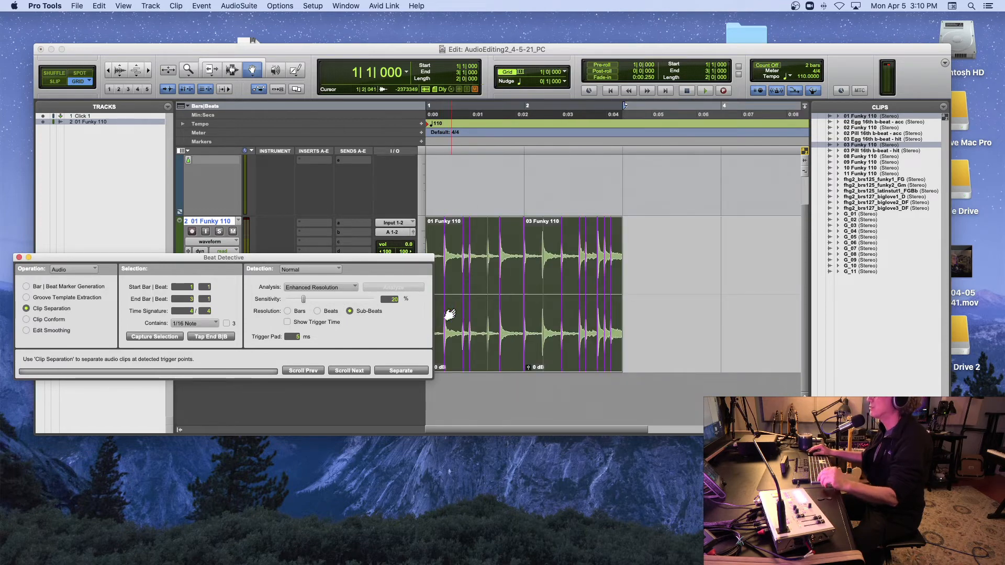
left_click(405, 371)
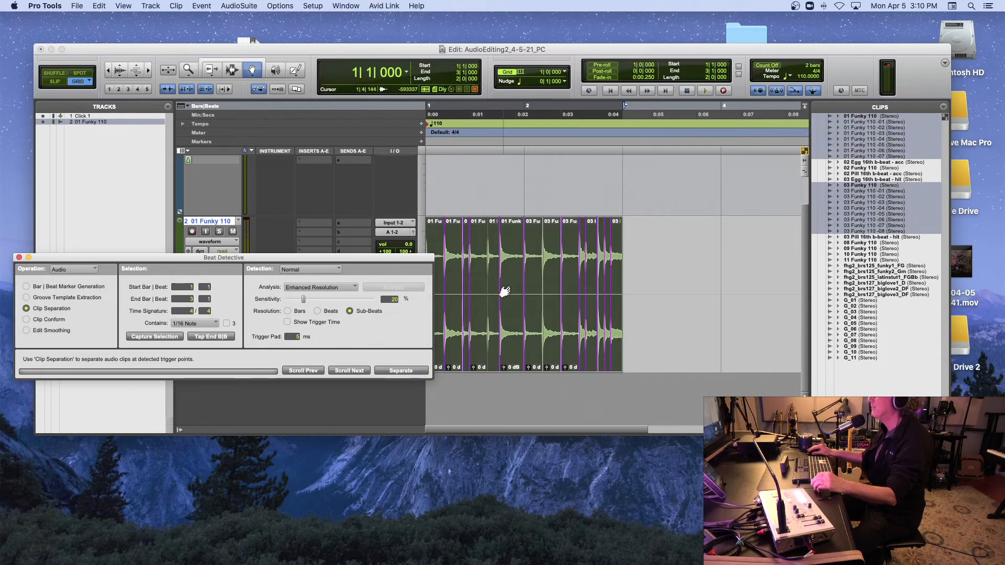
left_click(485, 137)
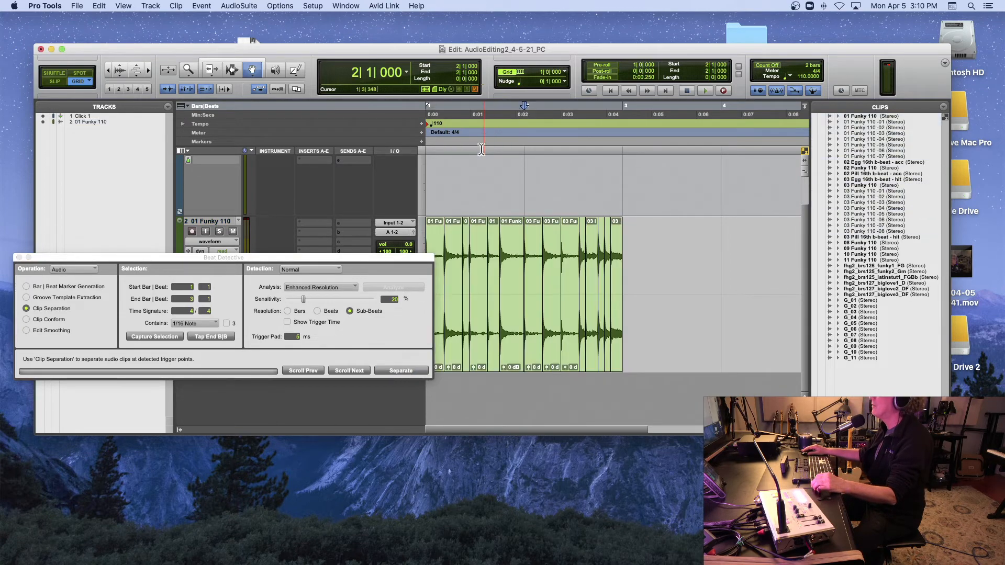
- Audition the separated 01 Funky 110 hits one by one and check the clip boundaries across both bars
left_click(431, 231)
key("space")
key("super+bracketright")
key("super+bracketright")
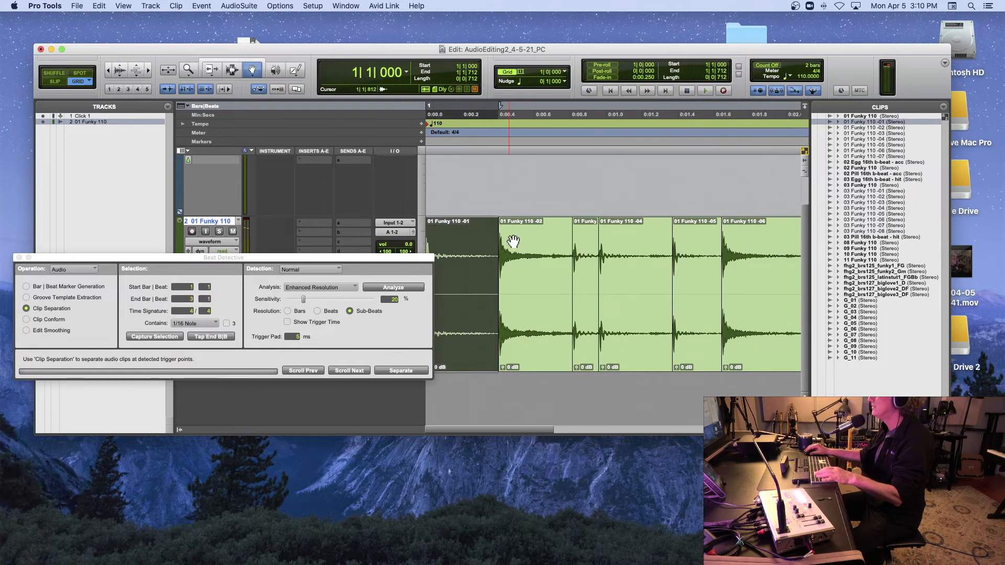
left_click(531, 242)
left_click(581, 244)
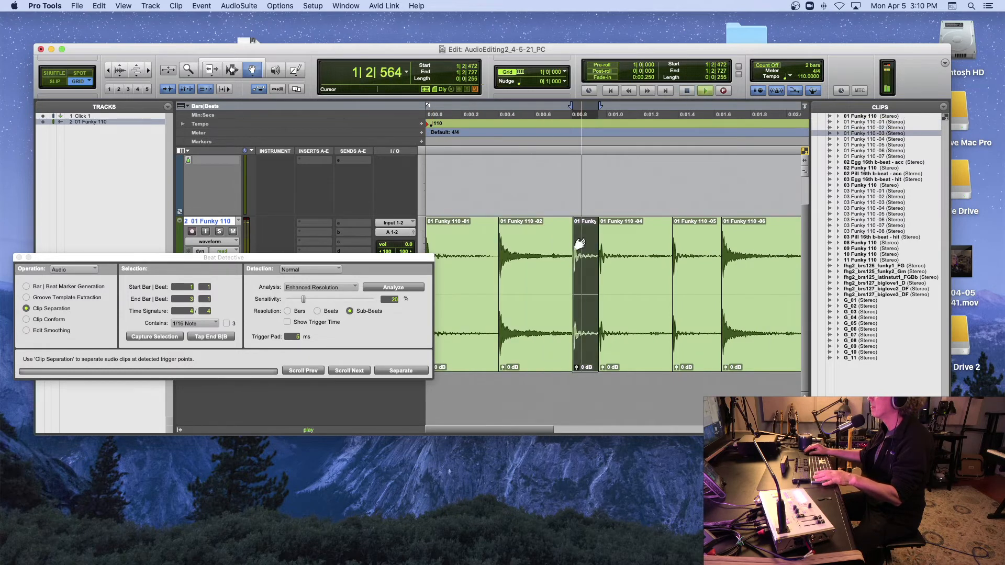
left_click(623, 244)
left_click(687, 243)
key("space")
key("super+bracketleft")
key("super+bracketleft")
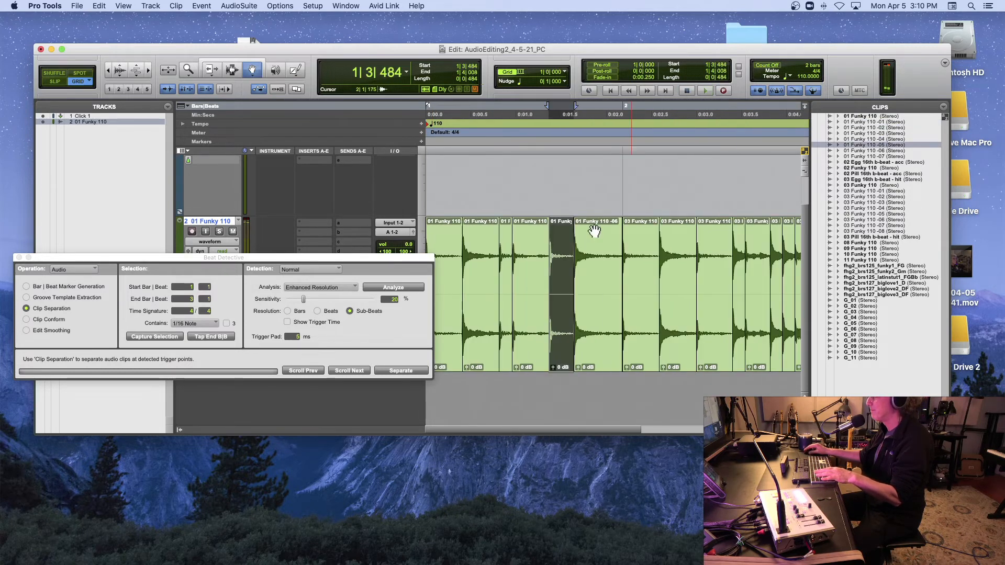
scroll(575, 230, "right", 2)
scroll(542, 247, "left", 1)
key("space")
key("space")
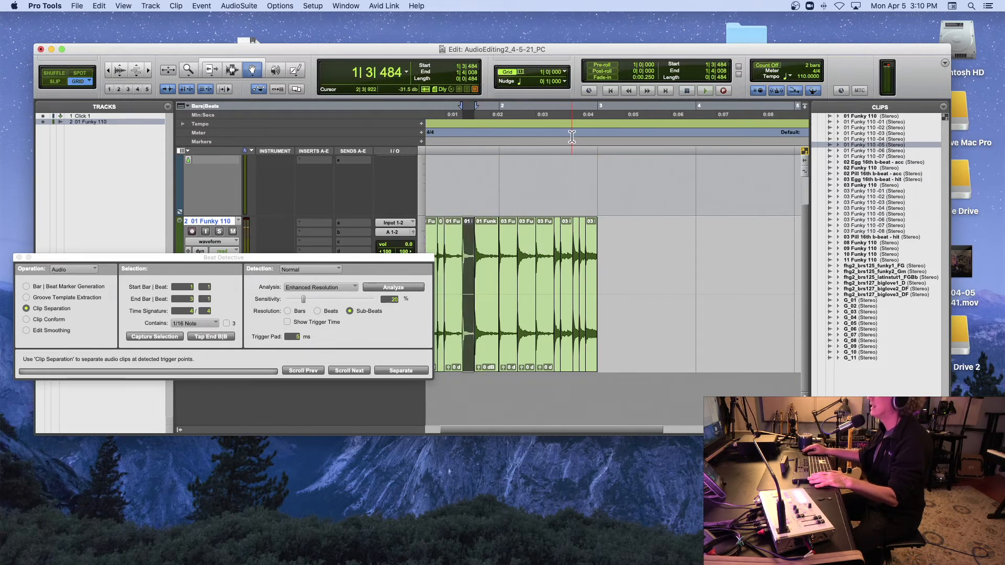
- Close Beat Detective and create one stereo audio track named New 110 Drums
left_click(565, 72)
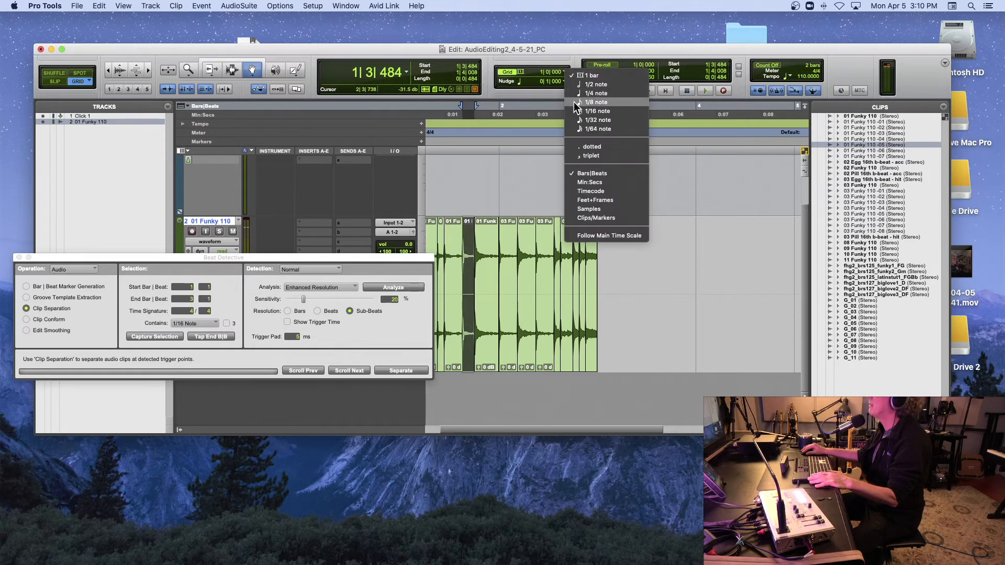
left_click(194, 107)
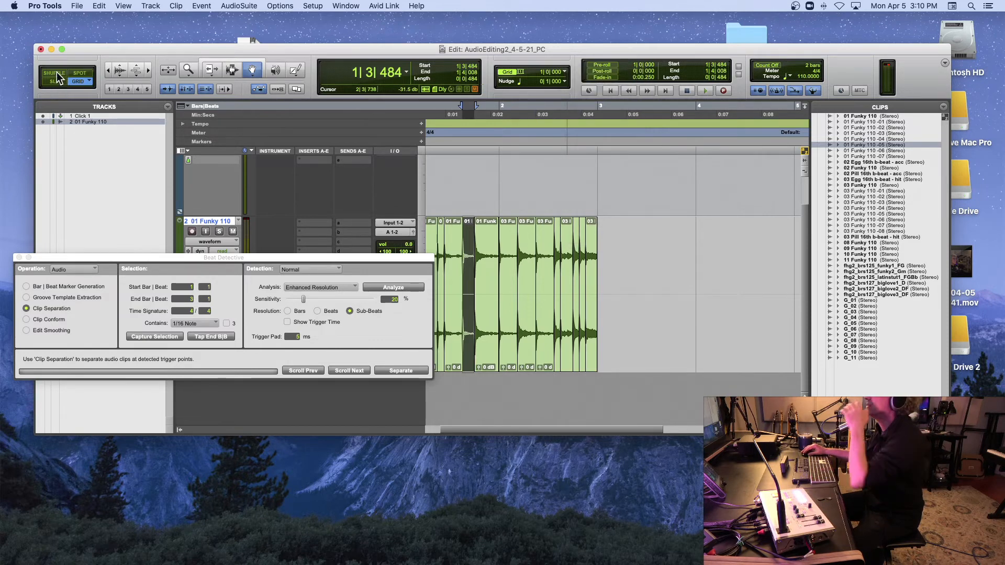
left_click(19, 258)
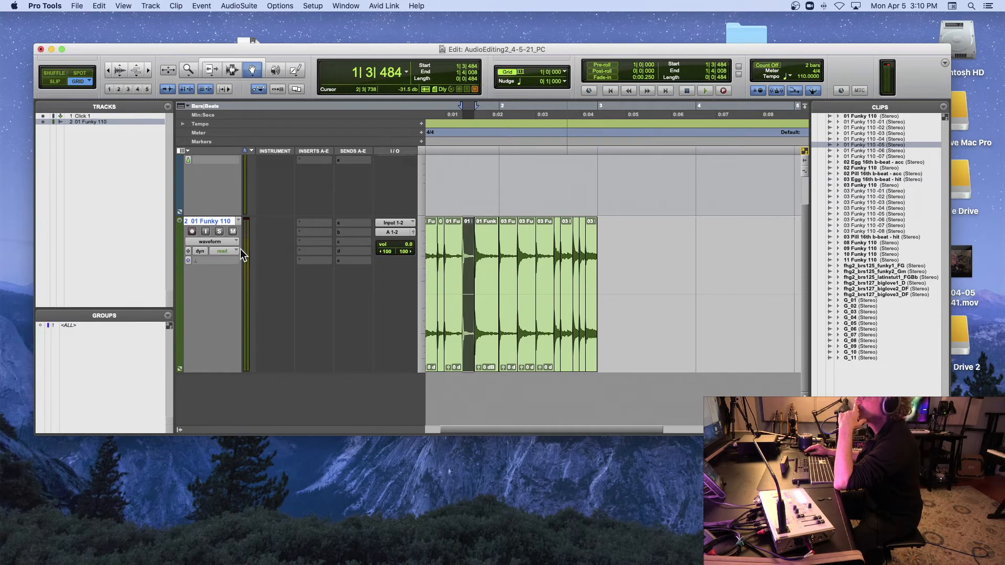
key("super+shift+n")
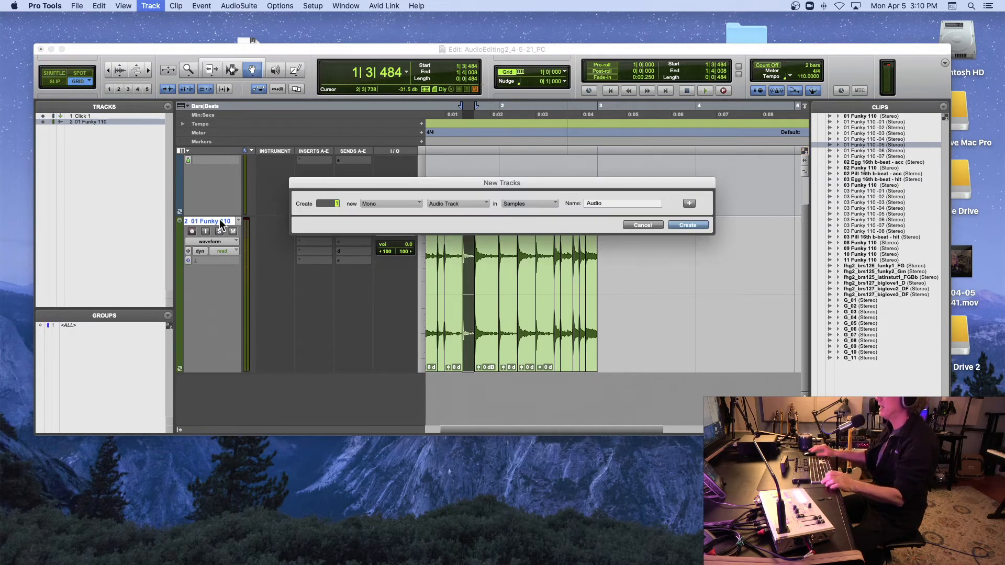
left_click(391, 203)
left_click(413, 212)
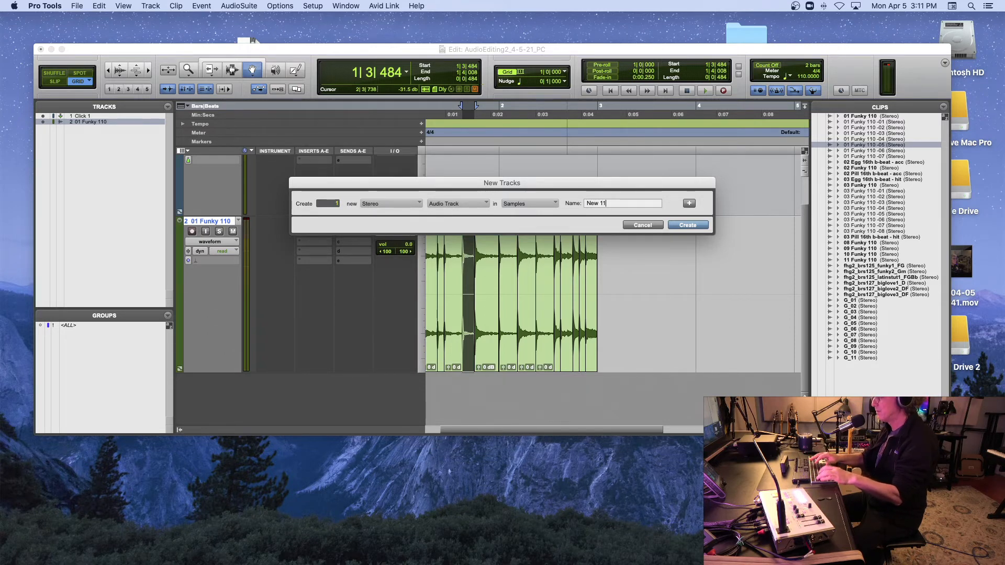
type("s")
key("Return")
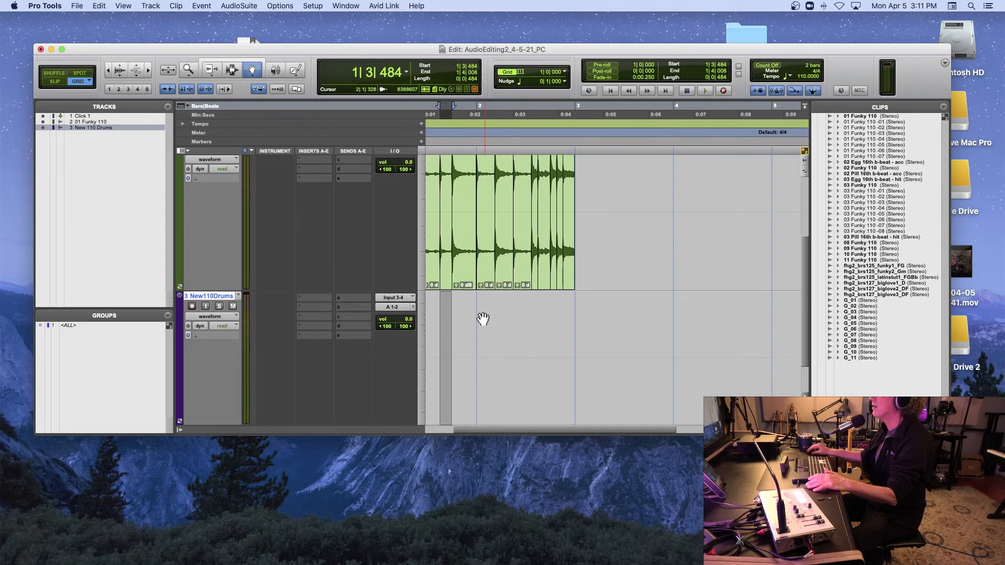
- Audition individual hits in both bars of the 01 Funky 110 track to find sounds for the new drum part
scroll(518, 323, "left", 3)
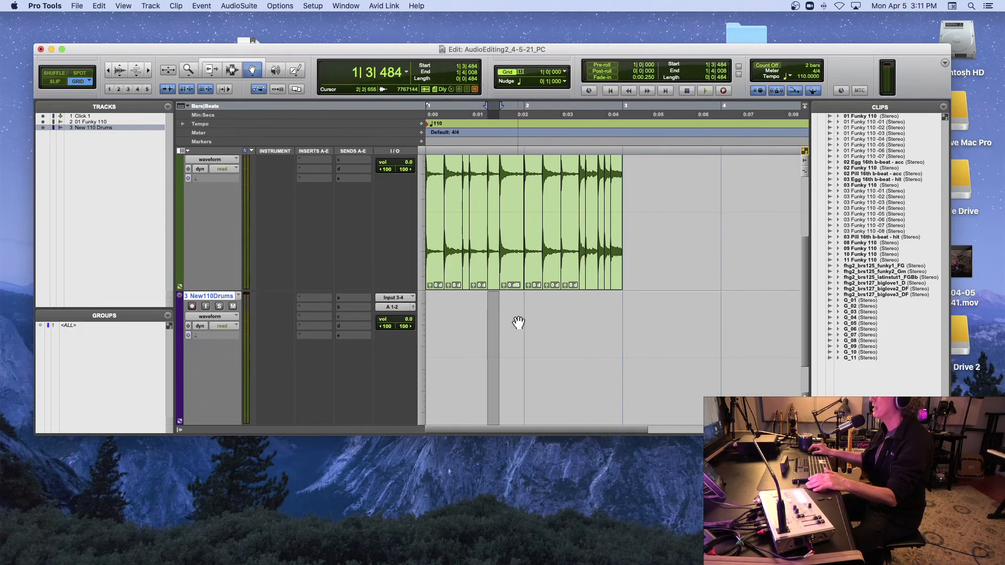
left_click(664, 189)
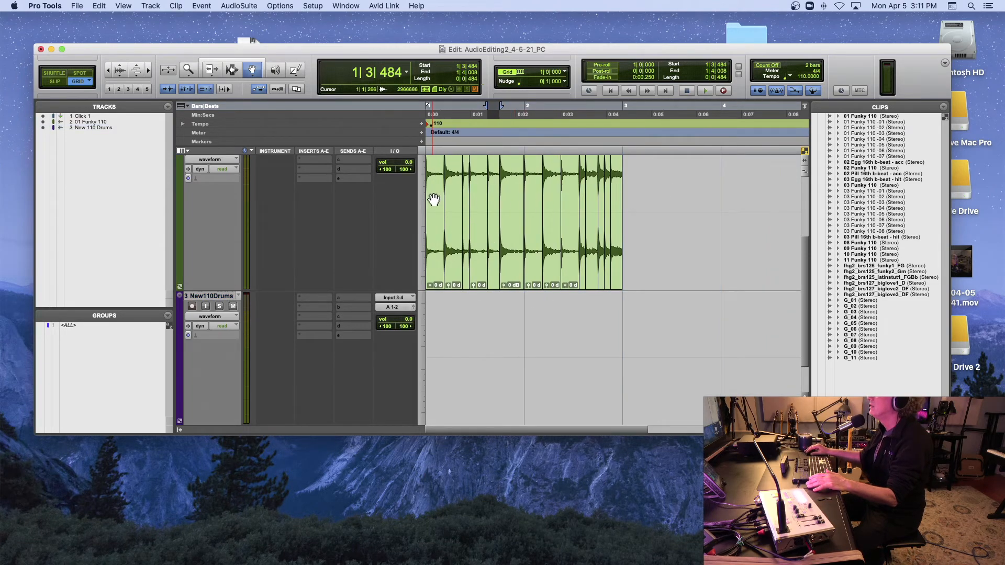
left_click(513, 201)
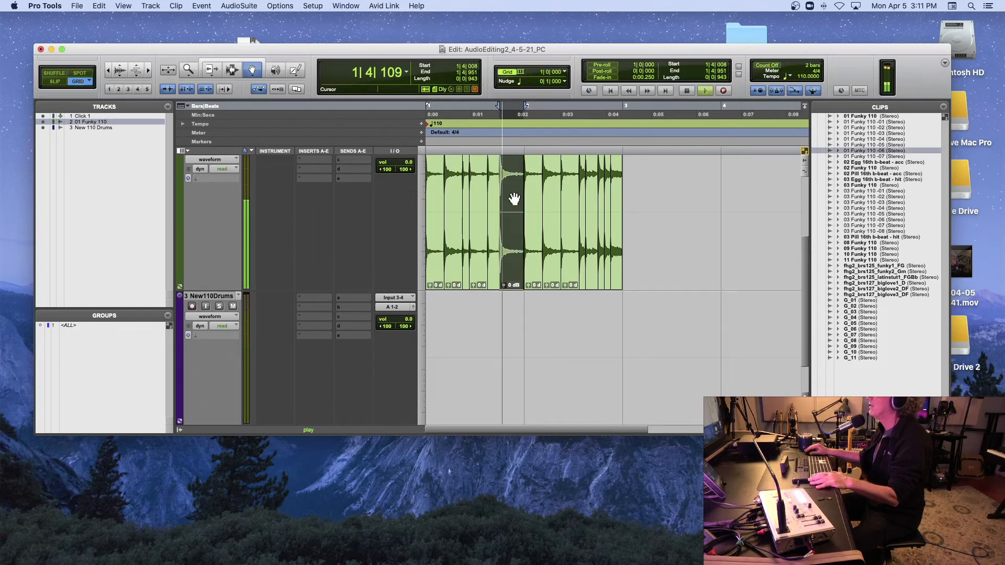
left_click(544, 189)
key("space")
left_click(570, 187)
key("space")
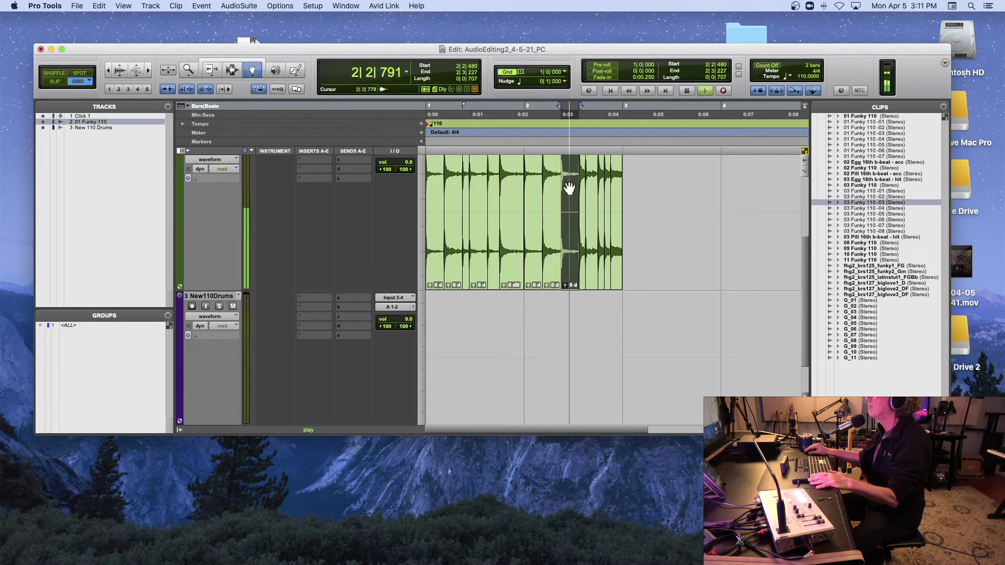
left_click(493, 190)
left_click(450, 191)
key("space")
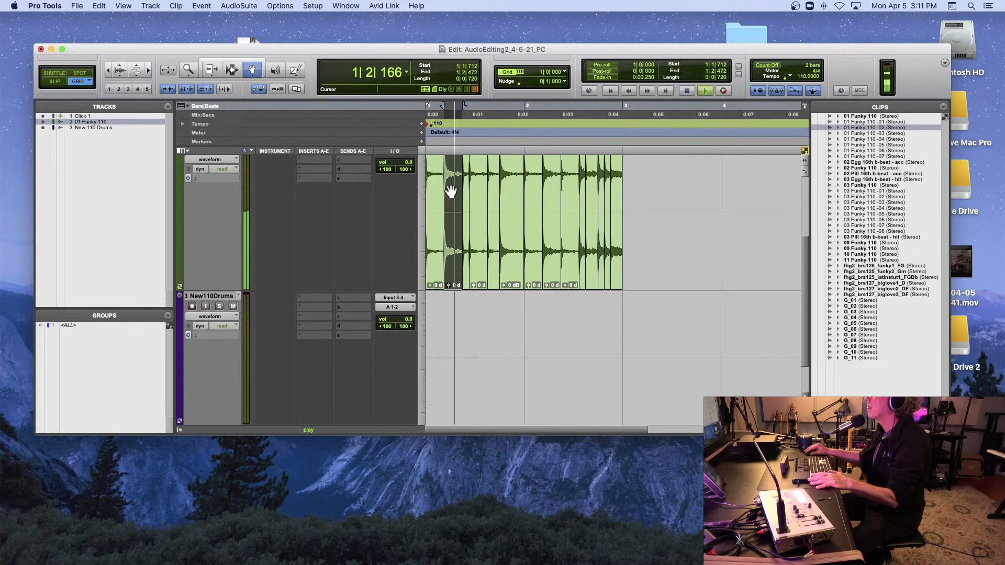
left_click(473, 191)
key("space")
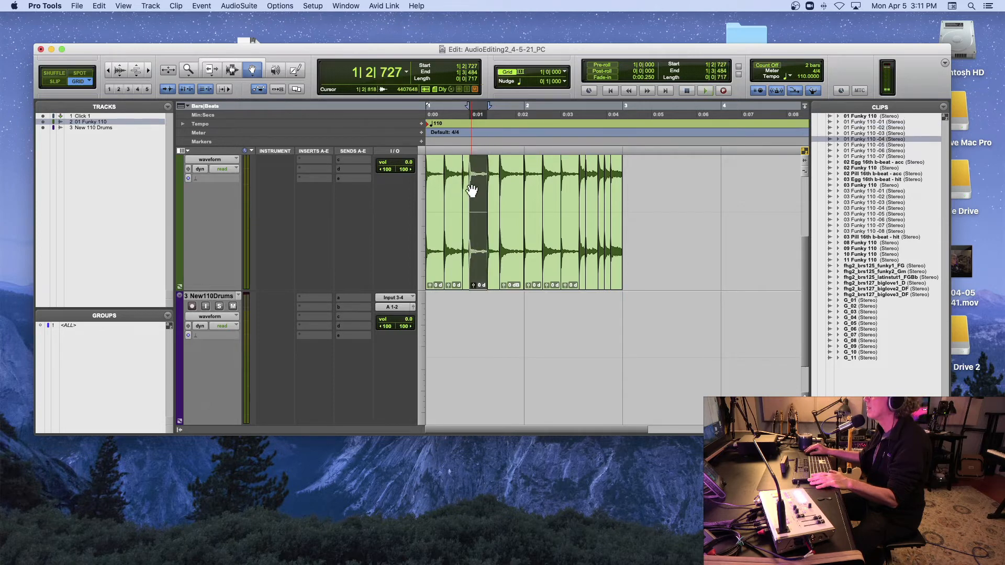
left_click(464, 191)
key("space")
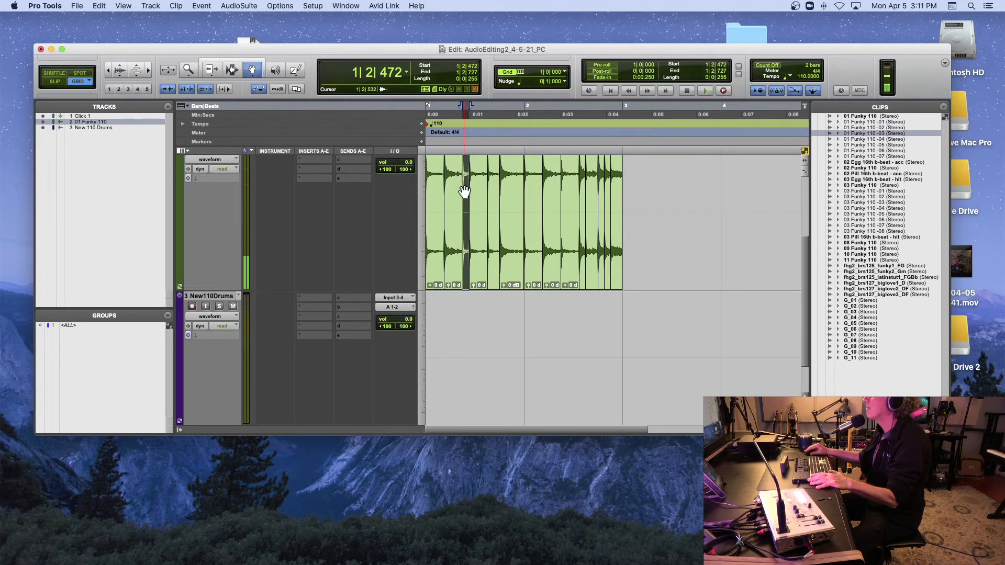
- Copy the 03 Funky 110-03 hit to the start of bar 3 on the New 110 Drums track and set the grid to 1/16 note
left_click(563, 187)
key("space")
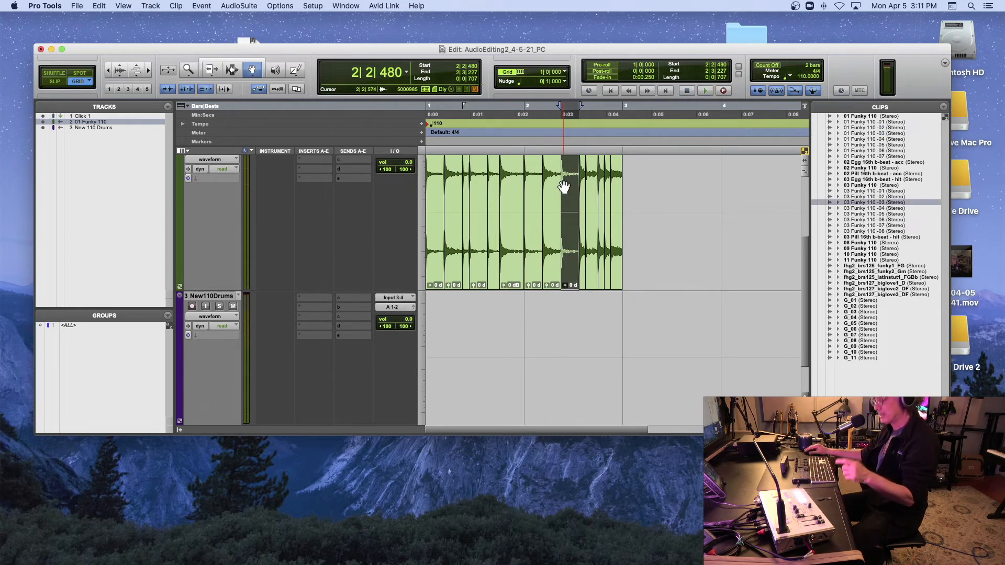
left_click_drag(564, 187, 625, 314)
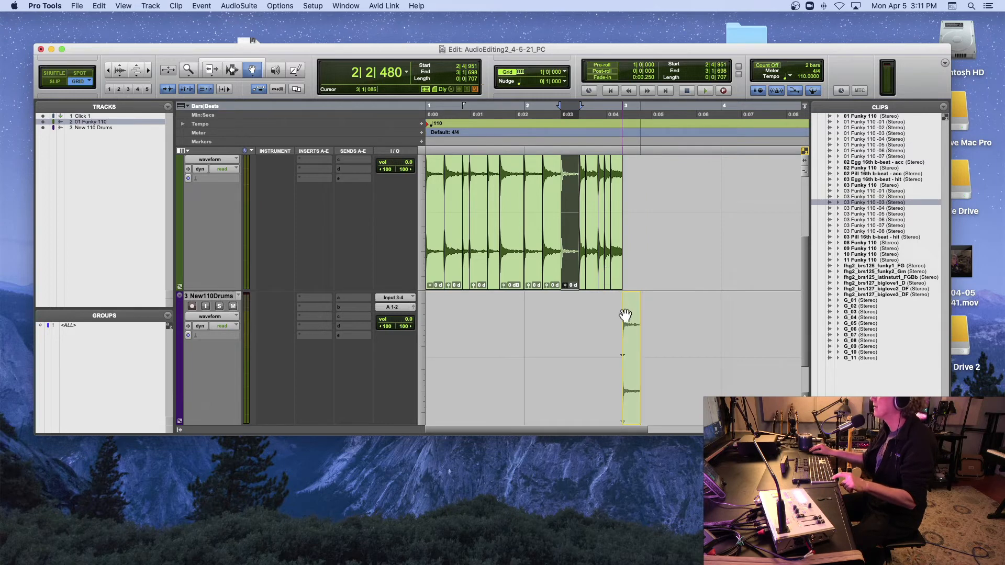
left_click(566, 73)
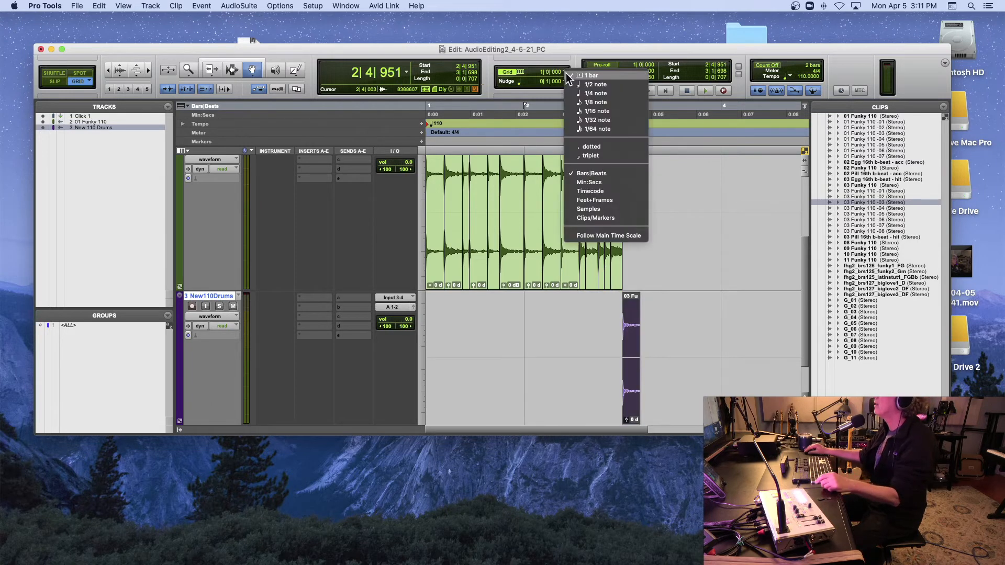
left_click(576, 111)
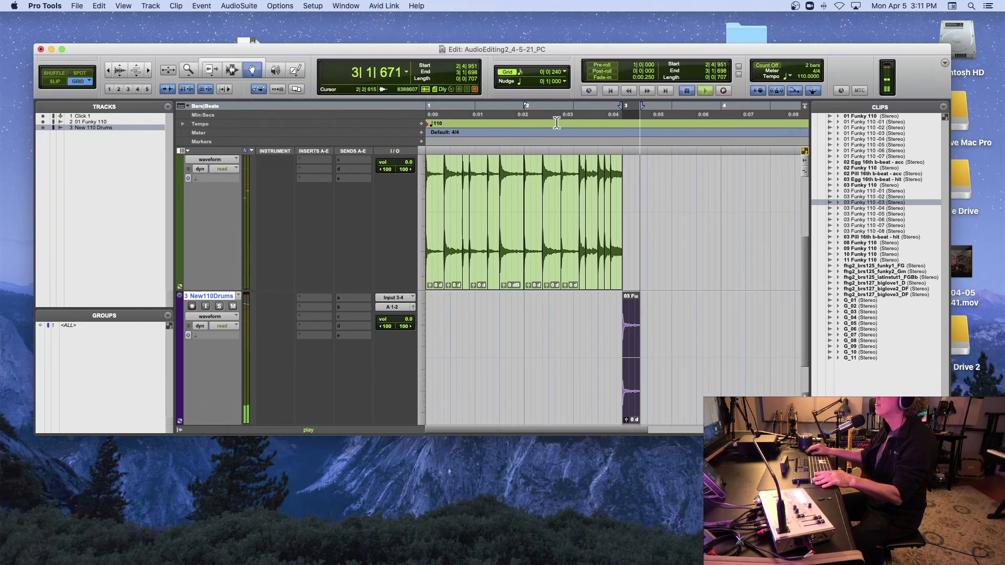
key("space")
- Try placing a copy of the 01 Funky 110-03 hit after the first New 110 Drums clip in Grid mode and play it back
left_click(466, 182)
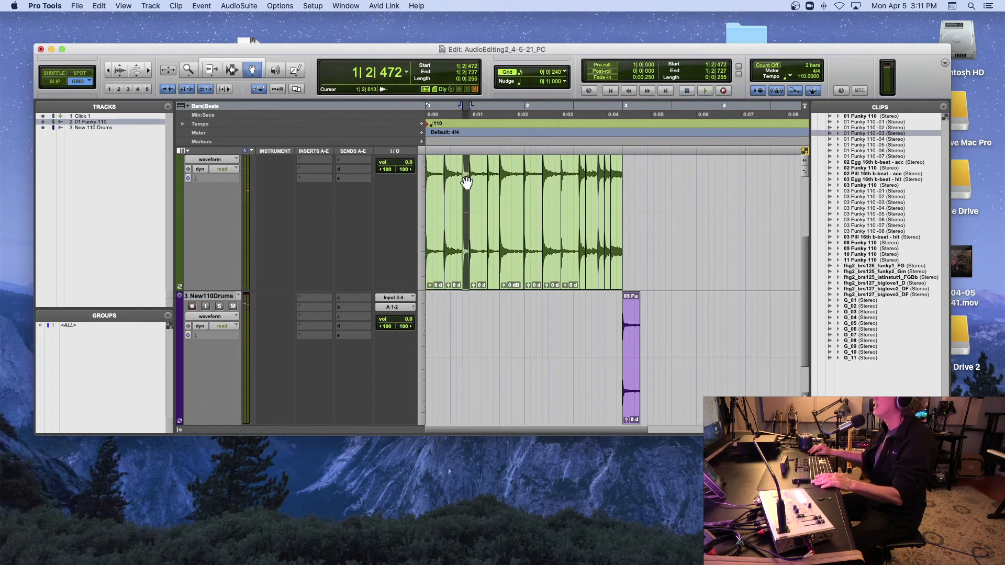
left_click_drag(466, 182, 643, 313)
left_click(623, 135)
key("space")
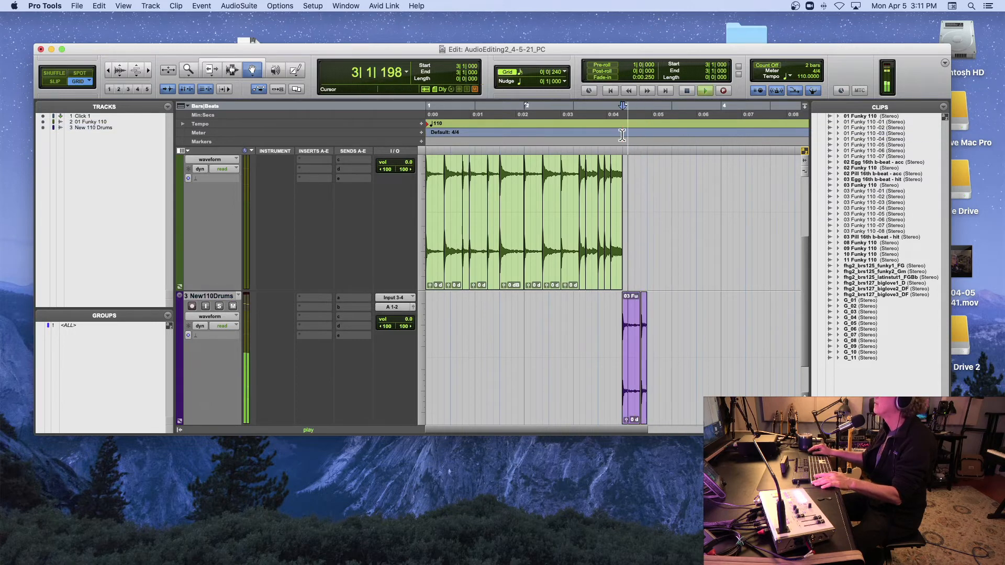
key("space")
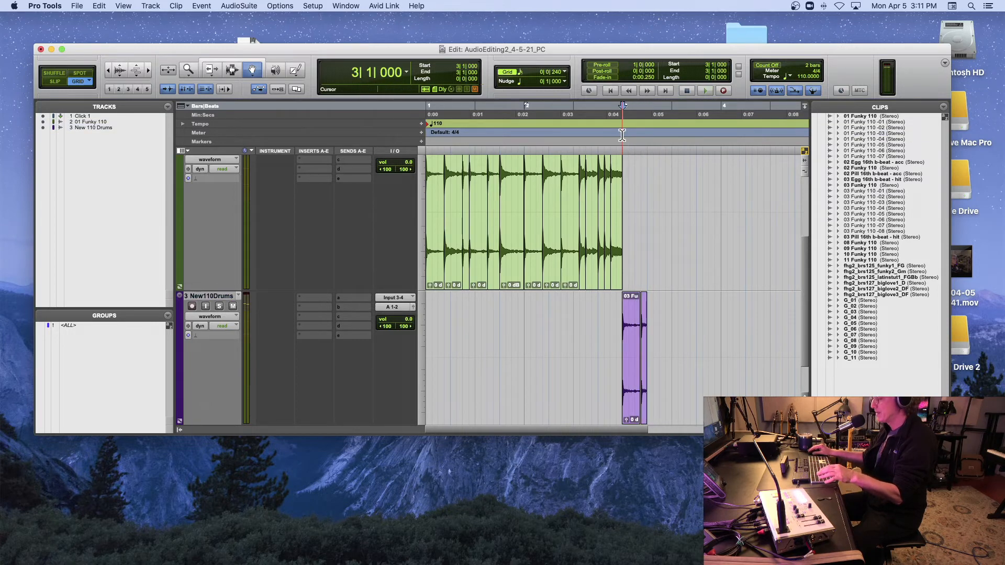
key("super+z")
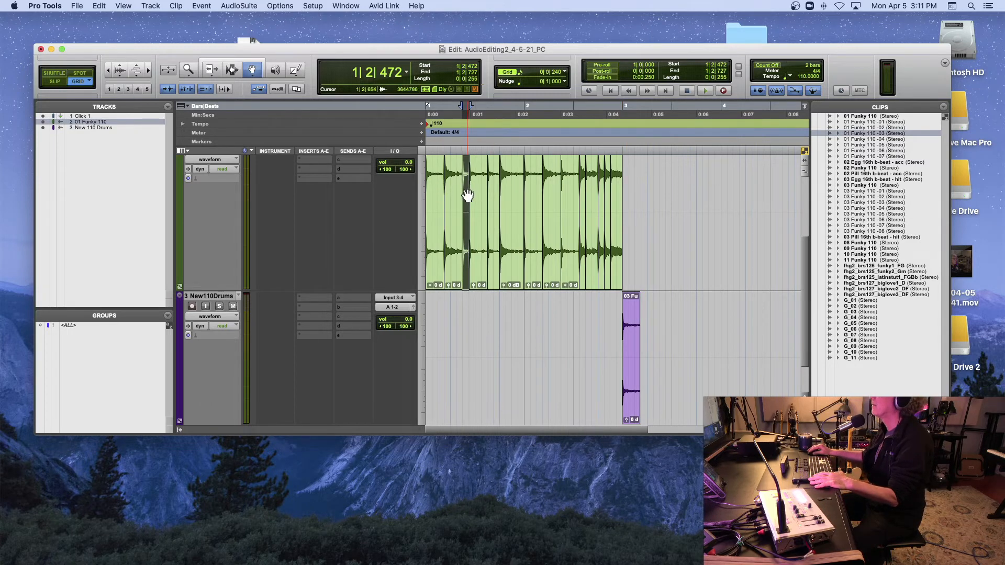
- In Shuffle mode, copy the 01 Funky 110-03 hit directly behind the first New 110 Drums clip and play the result
left_click_drag(467, 188, 662, 325)
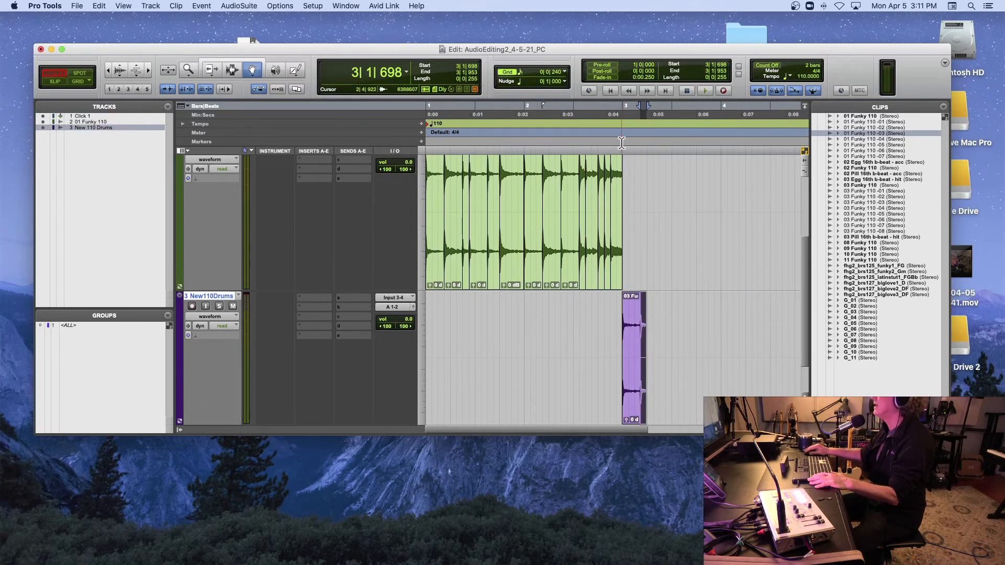
left_click(622, 143)
key("space")
key("space")
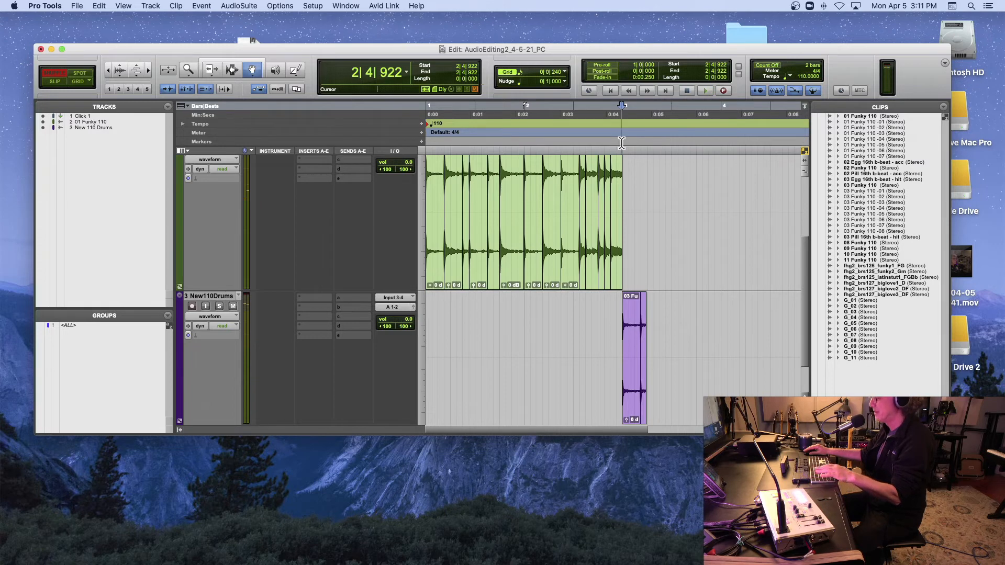
- Audition the 03 Funky 110-04 hit, append a copy as the third clip on New 110 Drums, and play the sequence
key("super+bracketright")
left_click(535, 178)
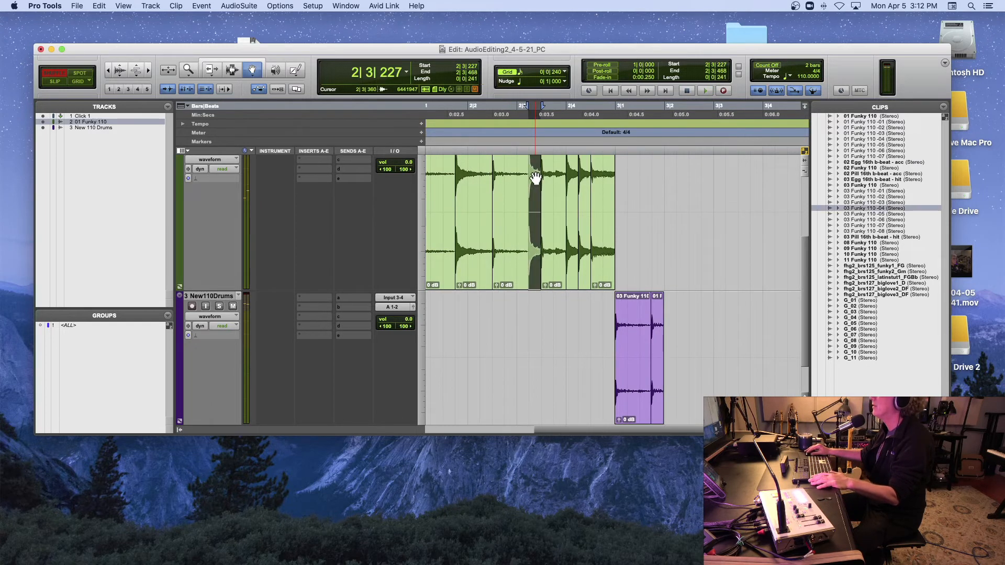
key("space")
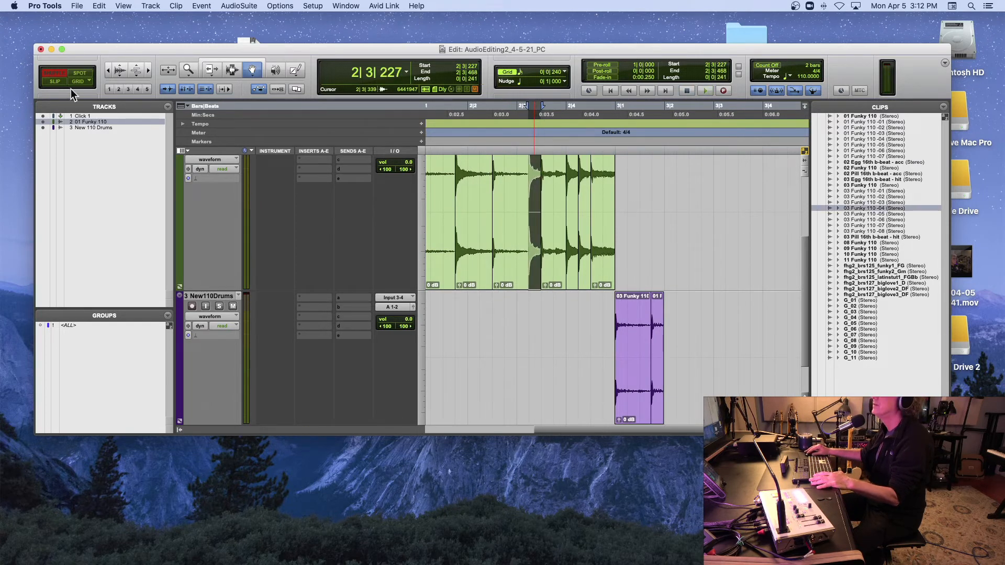
left_click(252, 73)
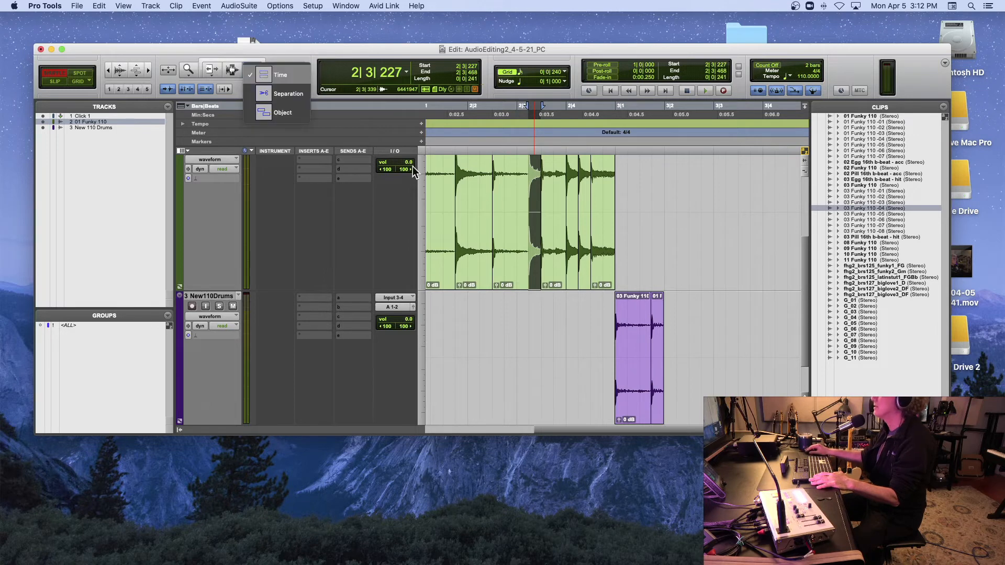
left_click_drag(535, 180, 681, 318)
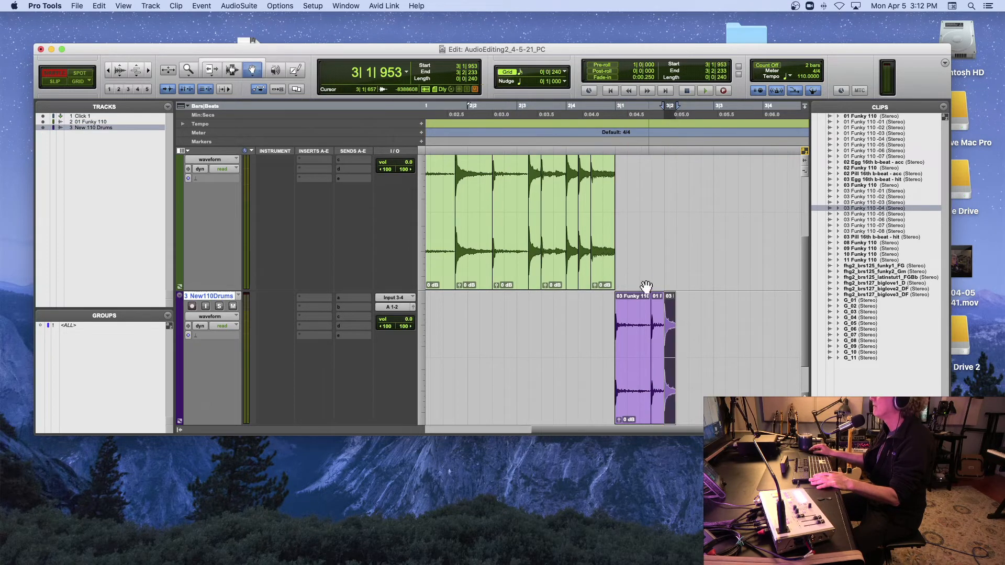
left_click(574, 132)
key("space")
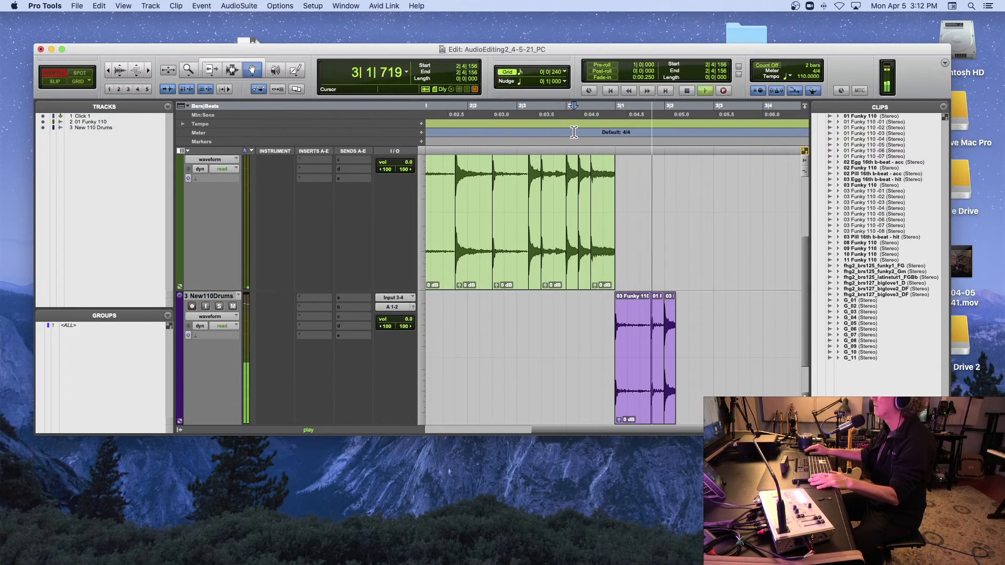
- Play back the clips on New 110 Drums from around beat 2|4
key("space")
key("space")
key("space")
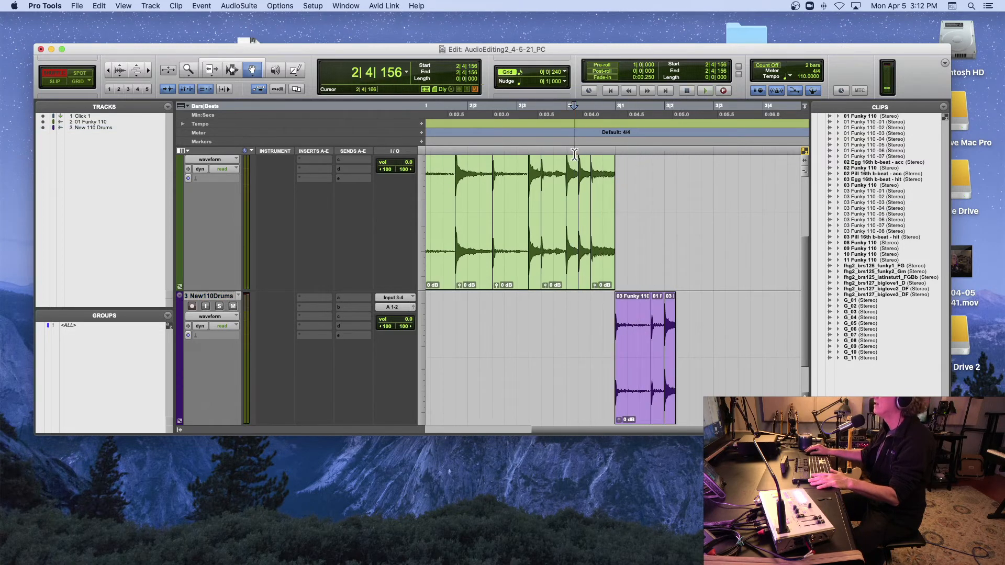
left_click(567, 138)
key("space")
key("space")
- In Grid mode, copy the last three 01 Funky 110 clips, from beat 2|4 up to bar 3, straight down to New 110 Drums
left_click(78, 81)
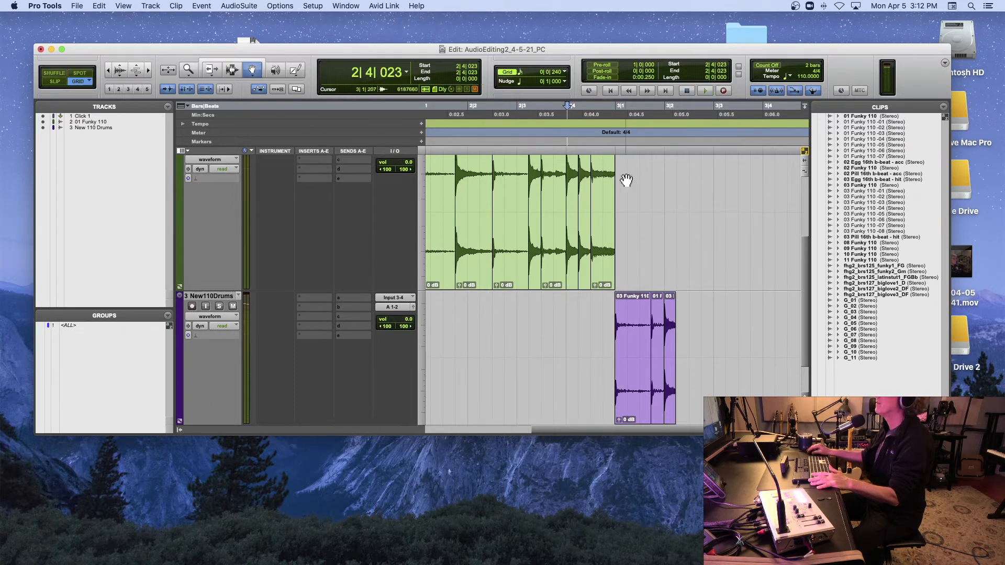
left_click(570, 192)
left_click(598, 196, "shift")
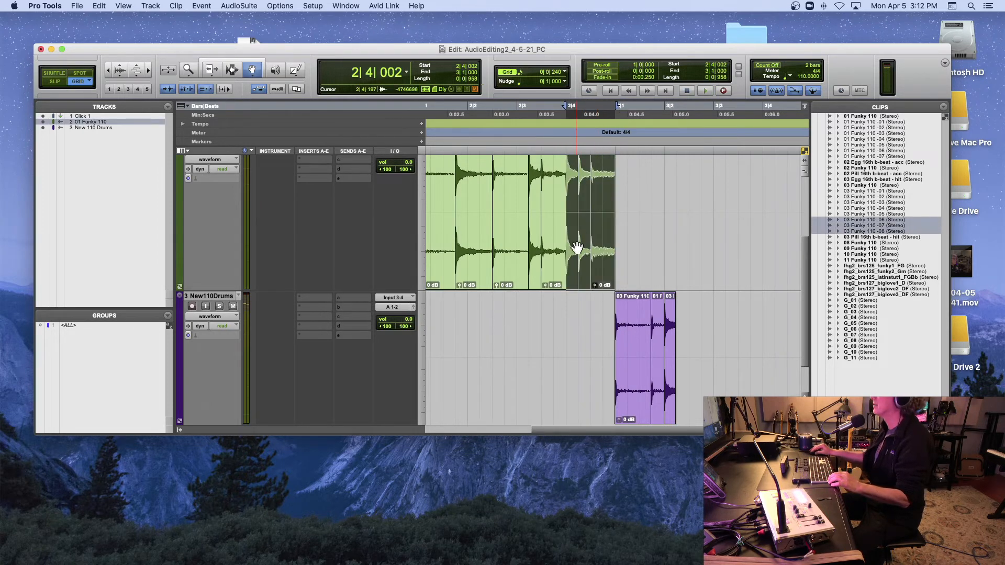
left_click_drag(574, 248, 579, 335)
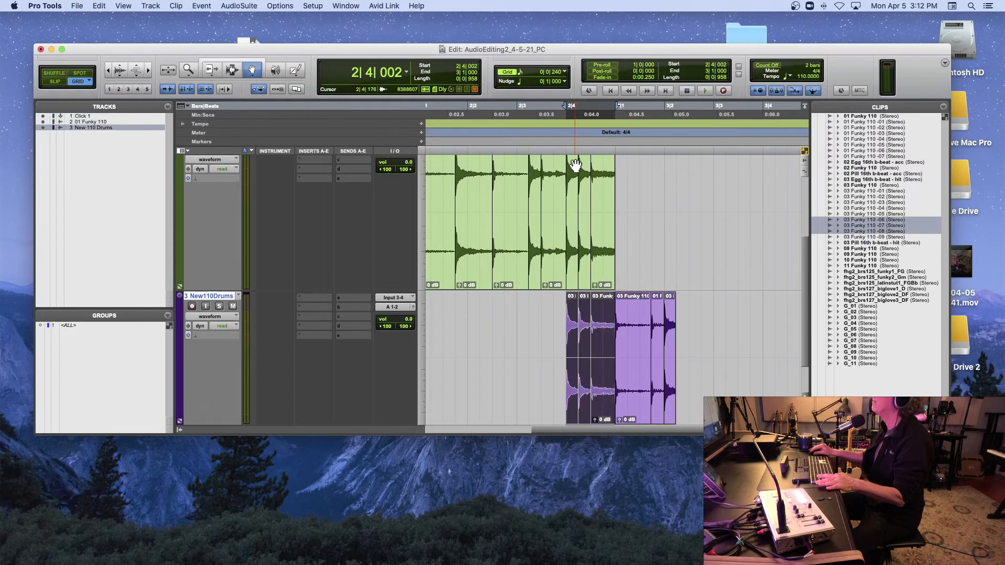
- Mute the last three clips on the 01 Funky 110 track, from beat 2|4 up to bar 3
left_click(572, 182)
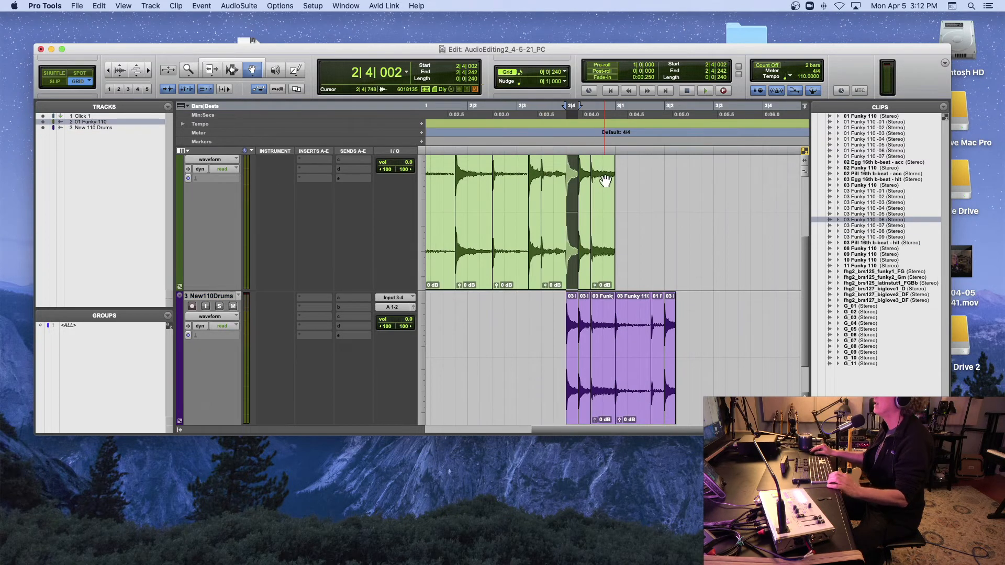
left_click(605, 181, "shift")
key("t")
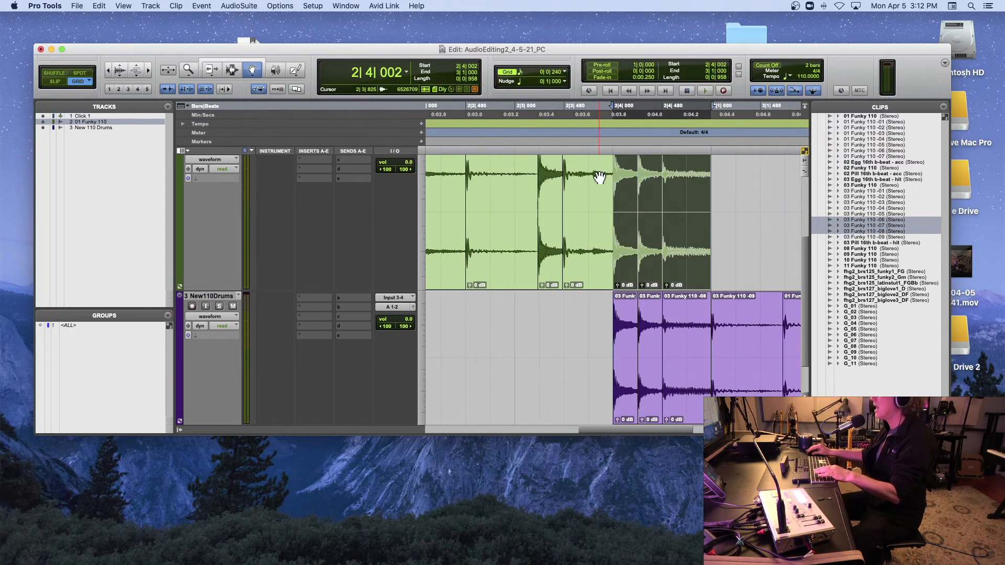
scroll(657, 197, "up", 2)
scroll(658, 196, "down", 1)
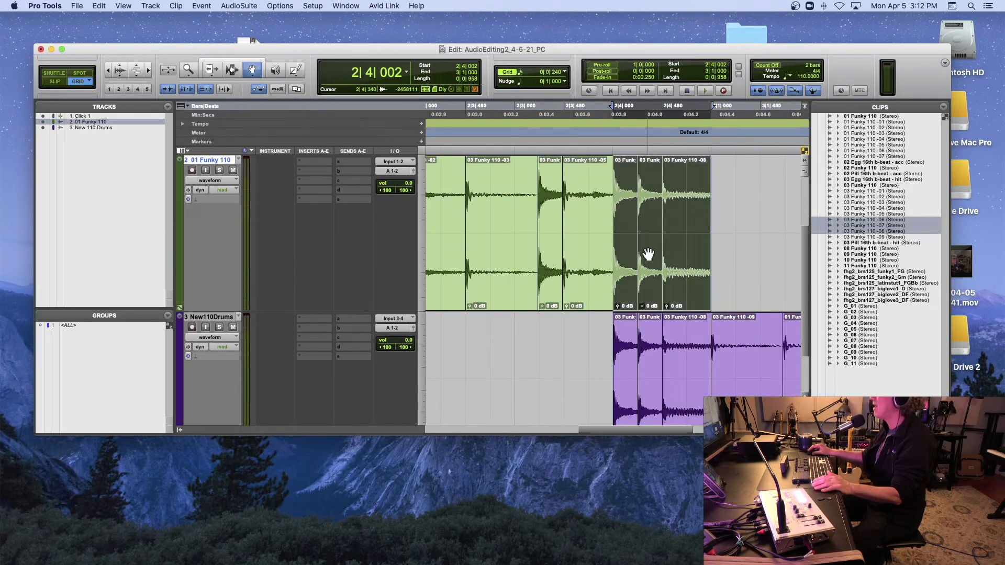
key("space")
key("space")
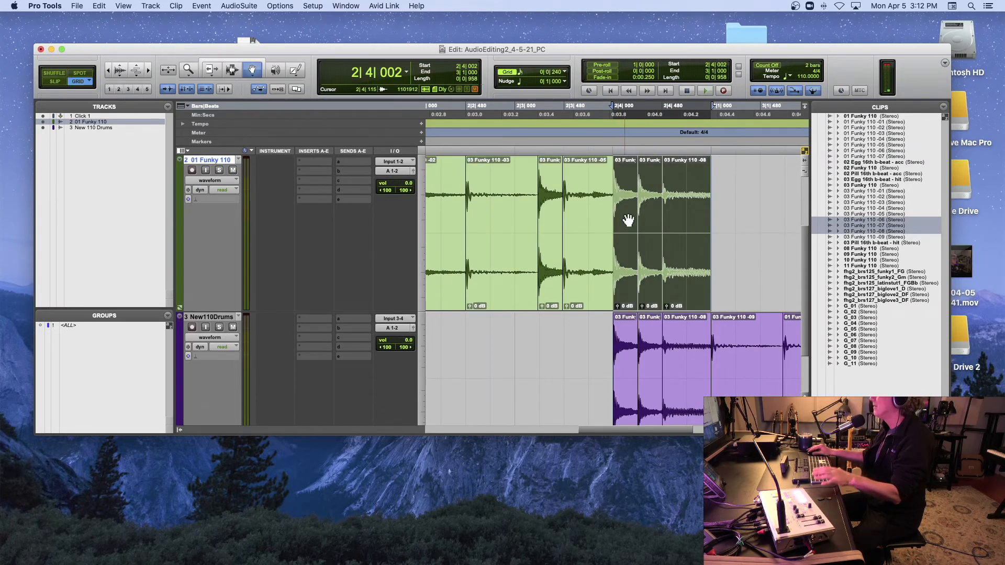
left_click(647, 377)
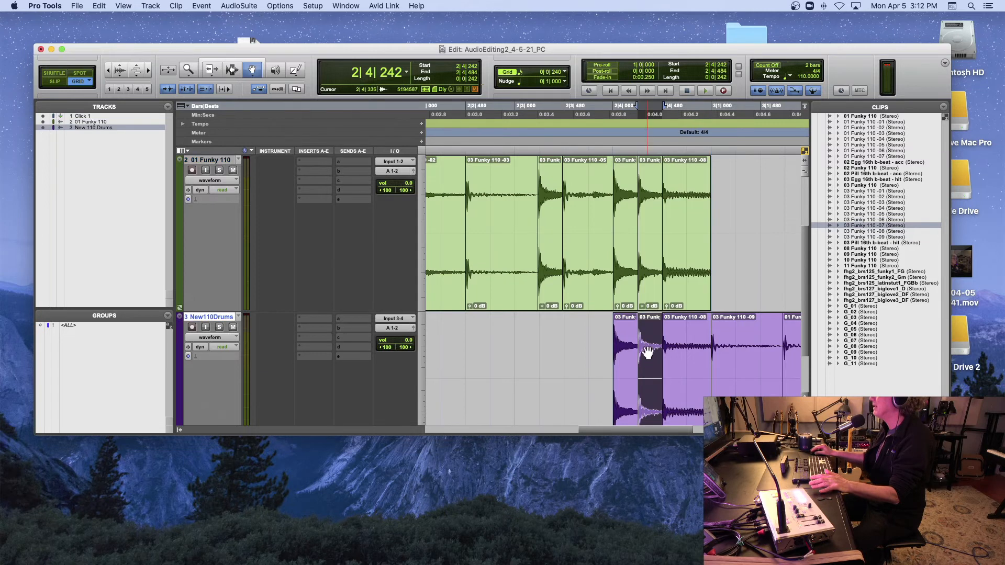
left_click(626, 213)
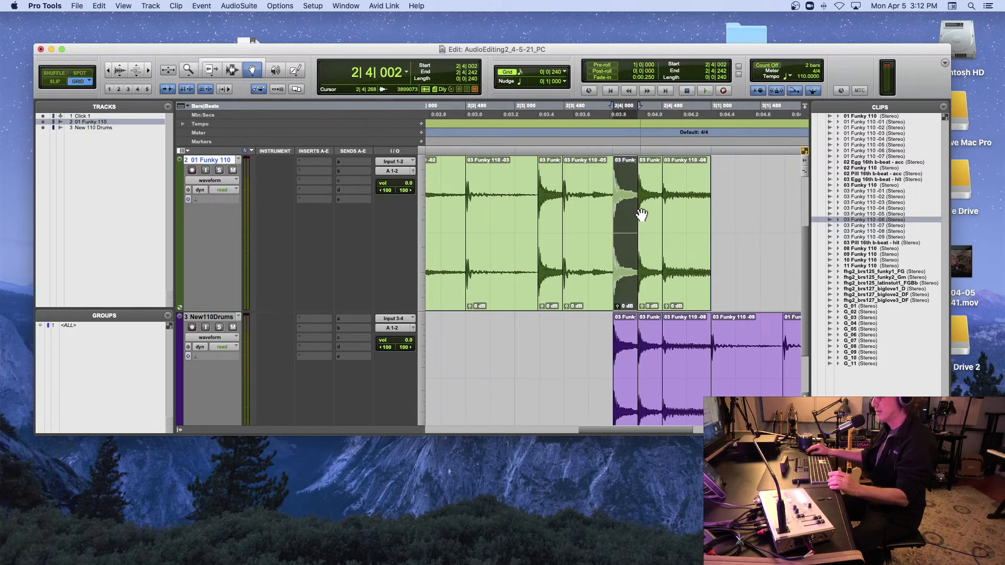
left_click(678, 213, "shift")
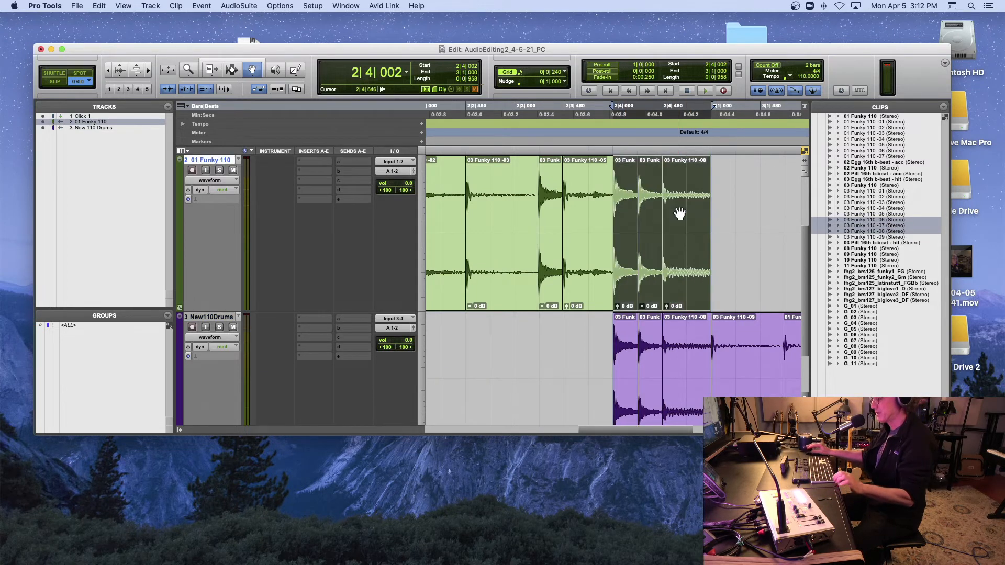
scroll(679, 213, "down", 2)
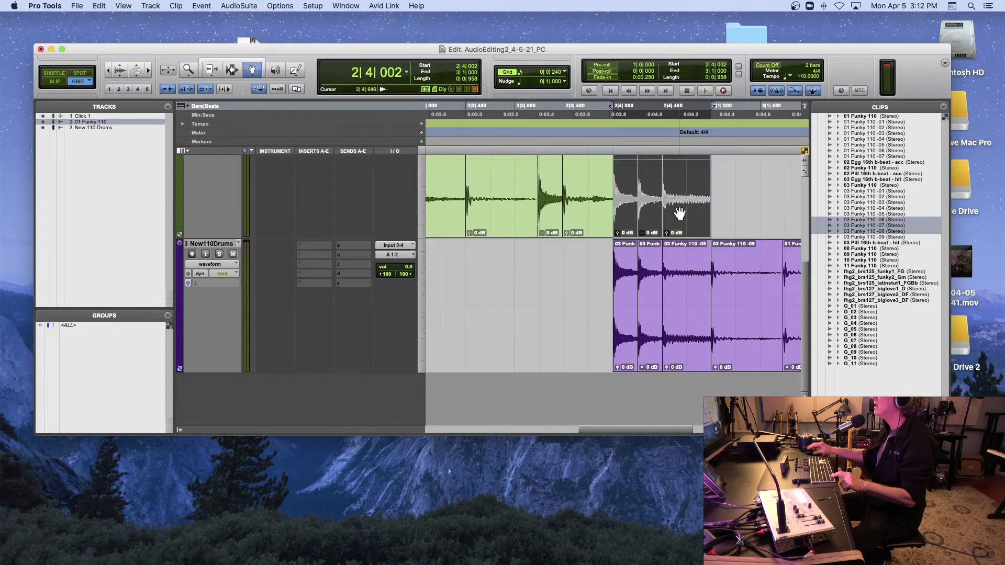
scroll(680, 215, "up", 5)
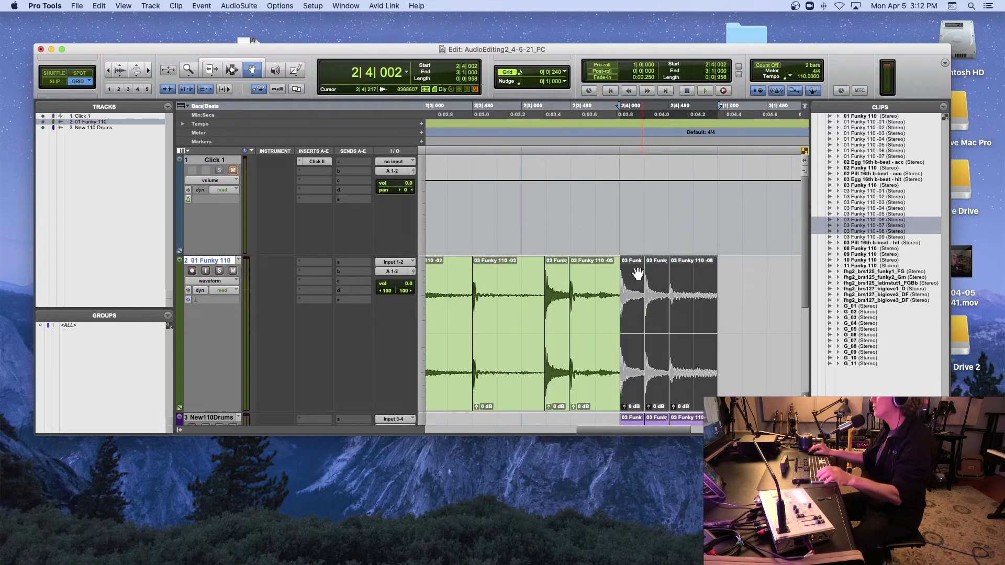
- Play the transition into the New 110 Drums track from 2|4|000
left_click(625, 151)
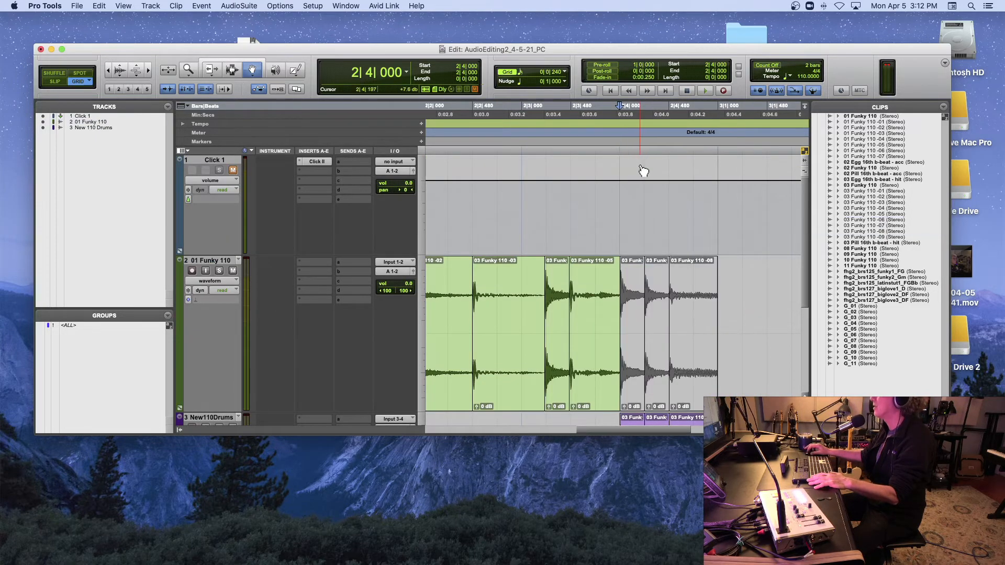
scroll(643, 171, "down", 4)
key("space")
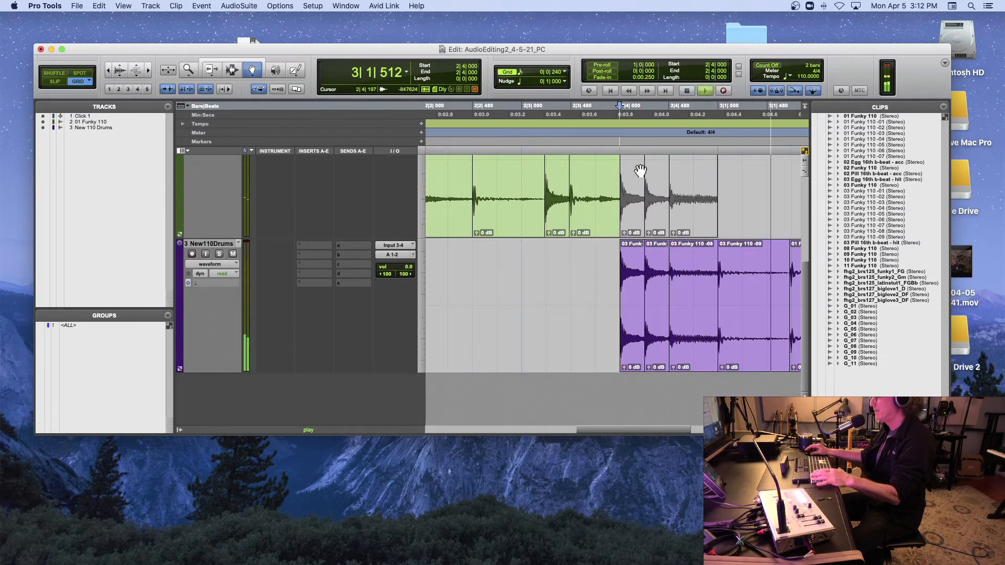
key("super+bracketleft")
key("super+bracketleft")
key("space")
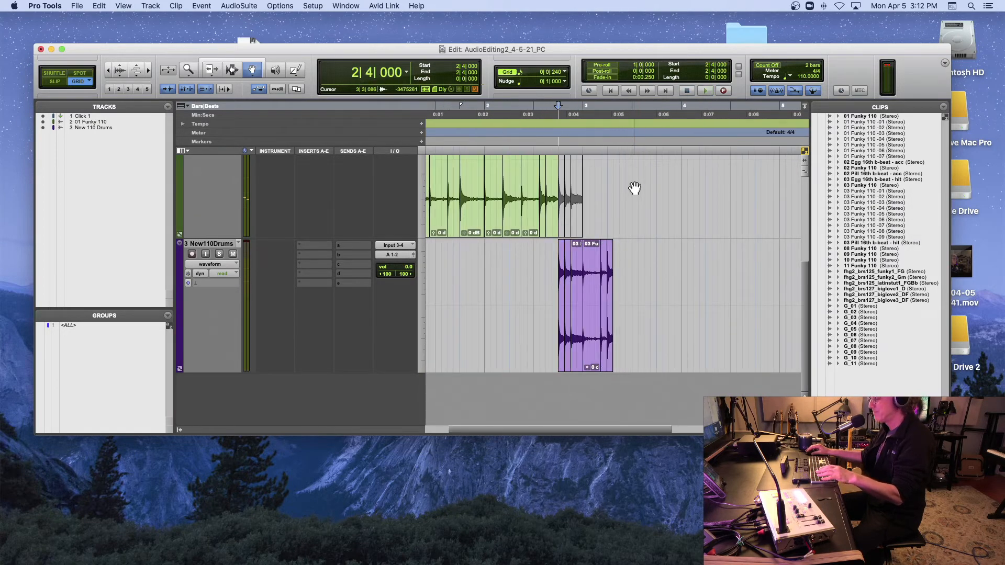
- Audition the clip just before the muted clips on the 01 Funky 110 track
key("super+bracketright")
scroll(635, 189, "up", 5)
scroll(635, 189, "down", 3)
scroll(635, 189, "right", 1)
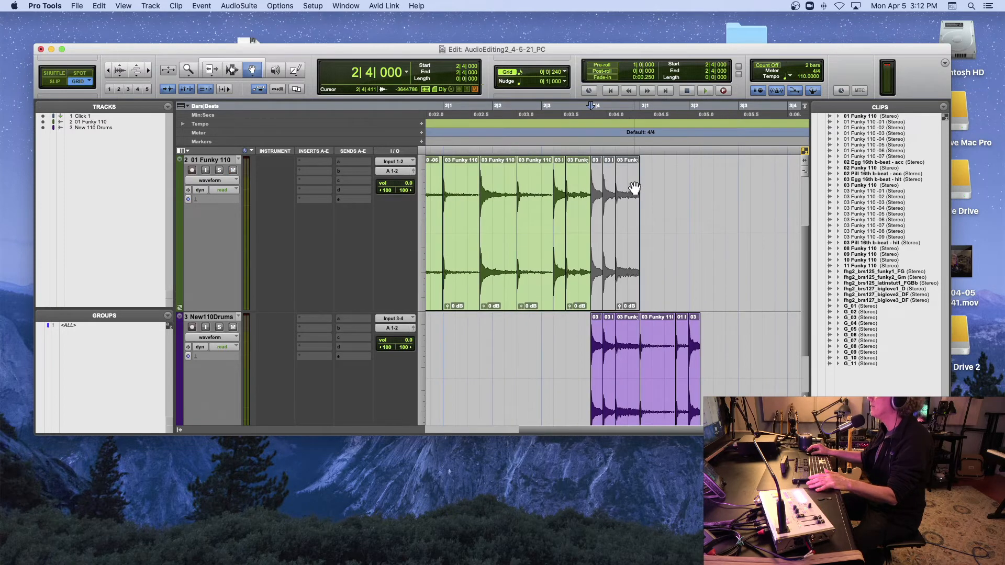
left_click(572, 200)
key("space")
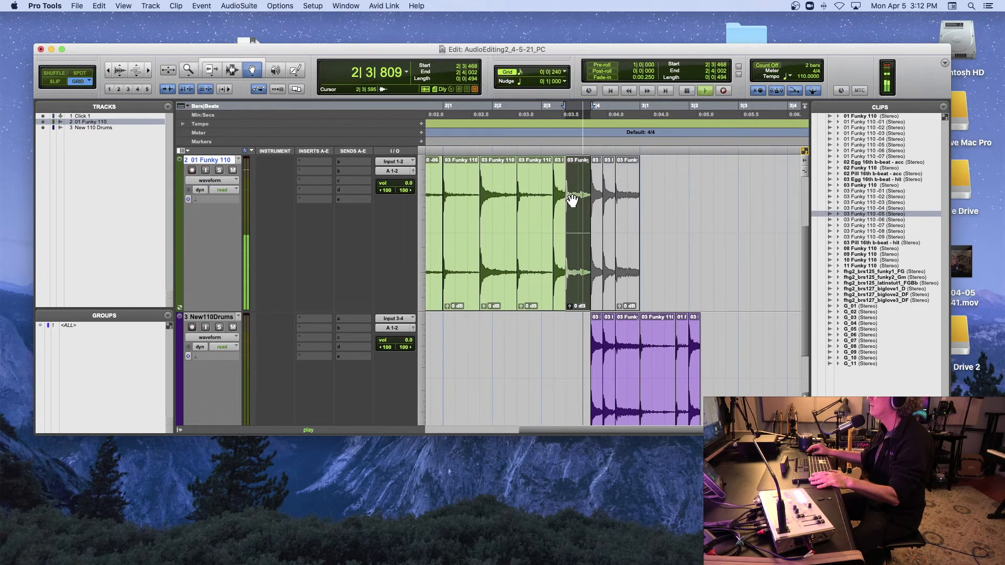
key("space")
- Audition the two neighbouring clips around beats 1|2 and 1|3 on the 01 Funky 110 track
scroll(572, 201, "left", 8)
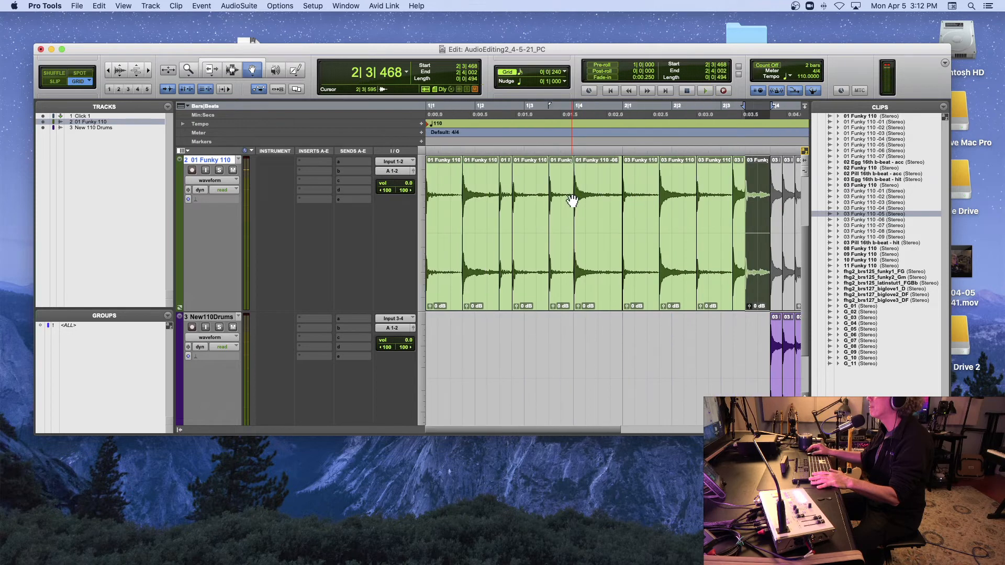
left_click(503, 197)
key("space")
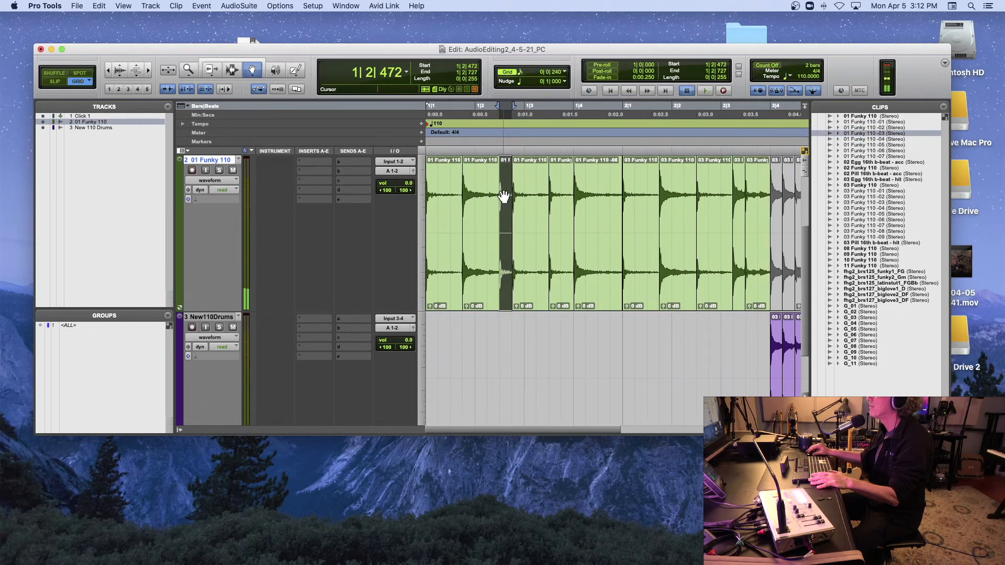
left_click(519, 196)
key("space")
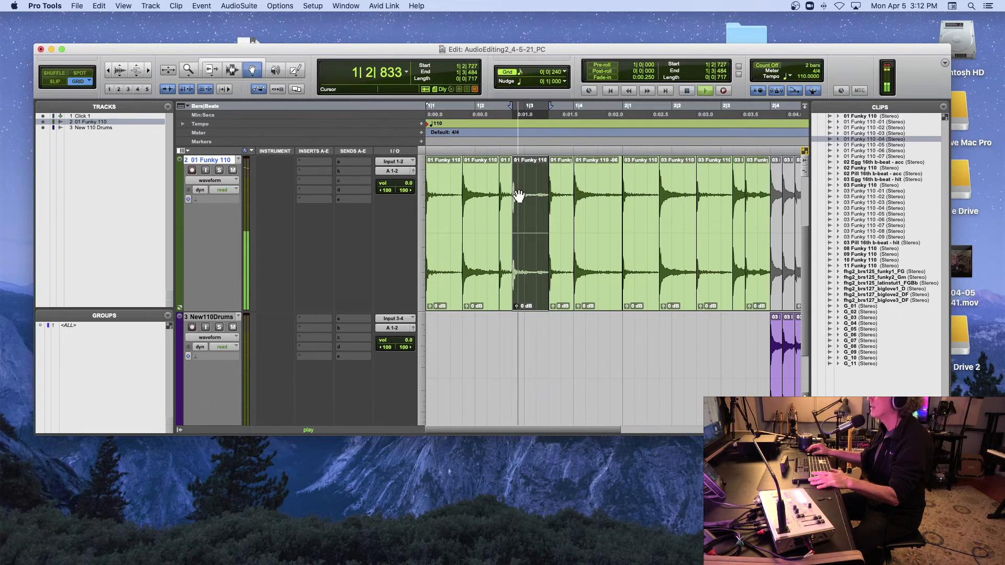
key("space")
scroll(519, 197, "right", 2)
scroll(519, 197, "right", 2)
key("space")
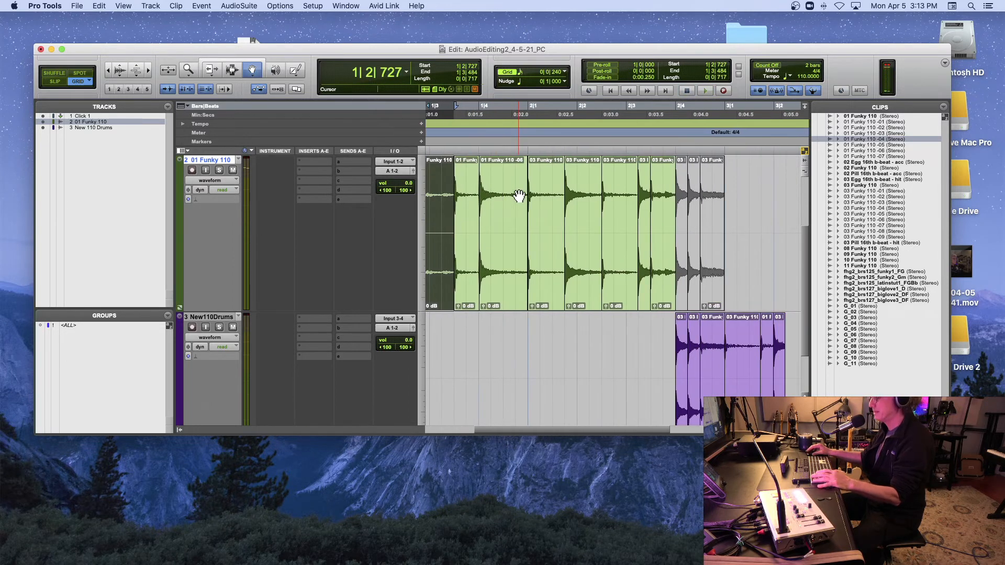
- In Shuffle mode, add a copy of clip 01 Funky 110-04 after the last clip on New 110 Drums
key("r")
left_click(55, 73)
left_click_drag(612, 293, 658, 332)
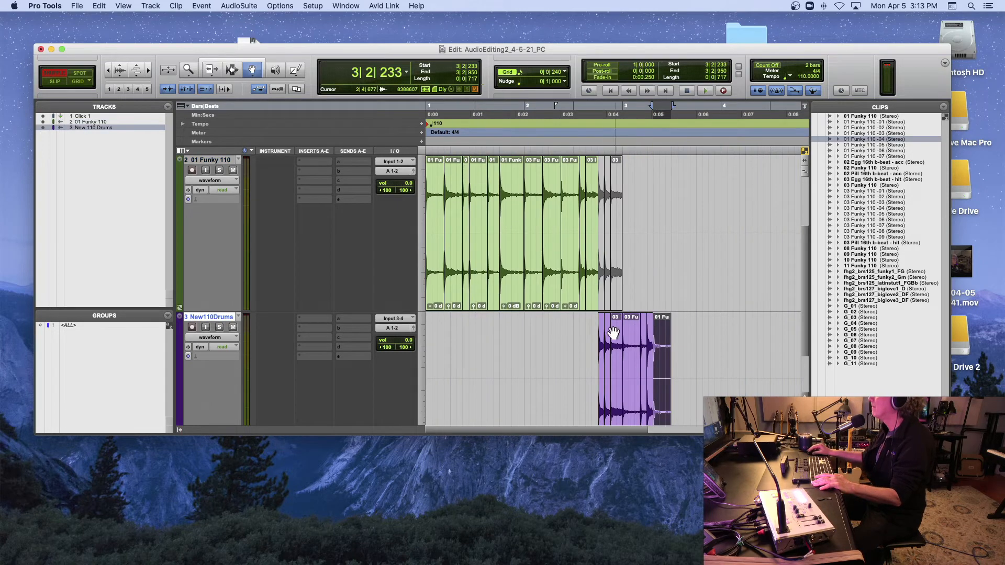
- Play back the extended New 110 Drums pattern several times from about beat 2|4
left_click(599, 142)
key("space")
key("space")
key("space")
key("space")
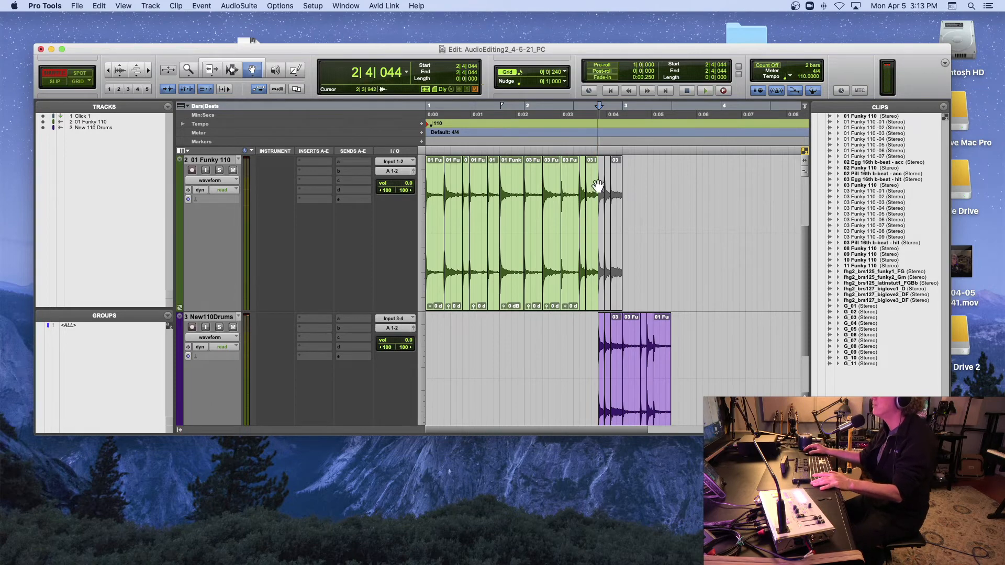
key("space")
scroll(598, 185, "up", 3)
key("space")
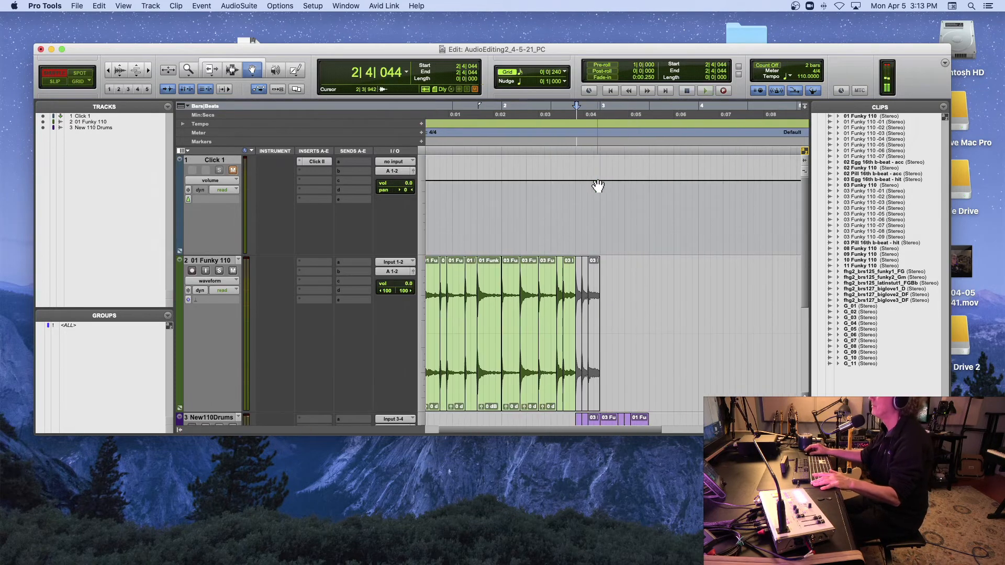
- Audition the 01 Funky 110-06 clip at beat 1|4, copy it to the end of New 110 Drums, and play the pattern
scroll(598, 186, "down", 3)
left_click(480, 178)
key("space")
key("space")
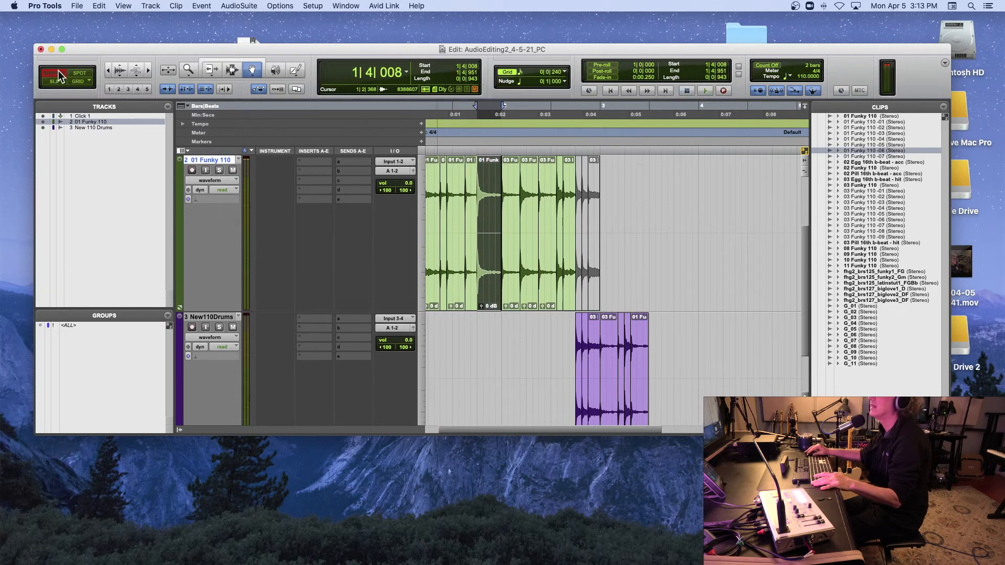
left_click_drag(502, 172, 668, 328)
left_click(575, 141)
key("space")
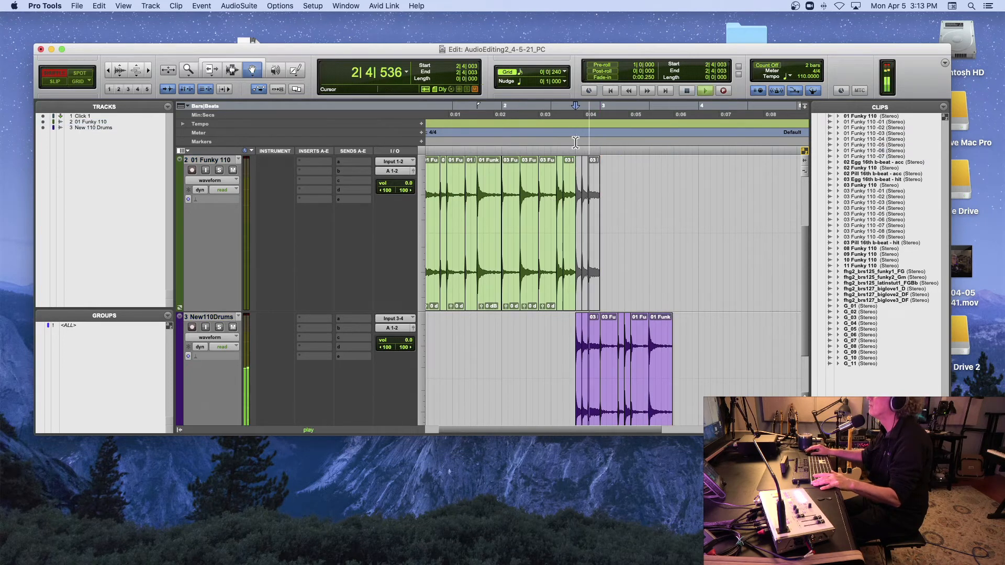
key("space")
- Copy clips 01 Funky 110-03 and 01 Funky 110-04 together to the end of New 110 Drums and play the pattern
left_click(443, 203)
key("space")
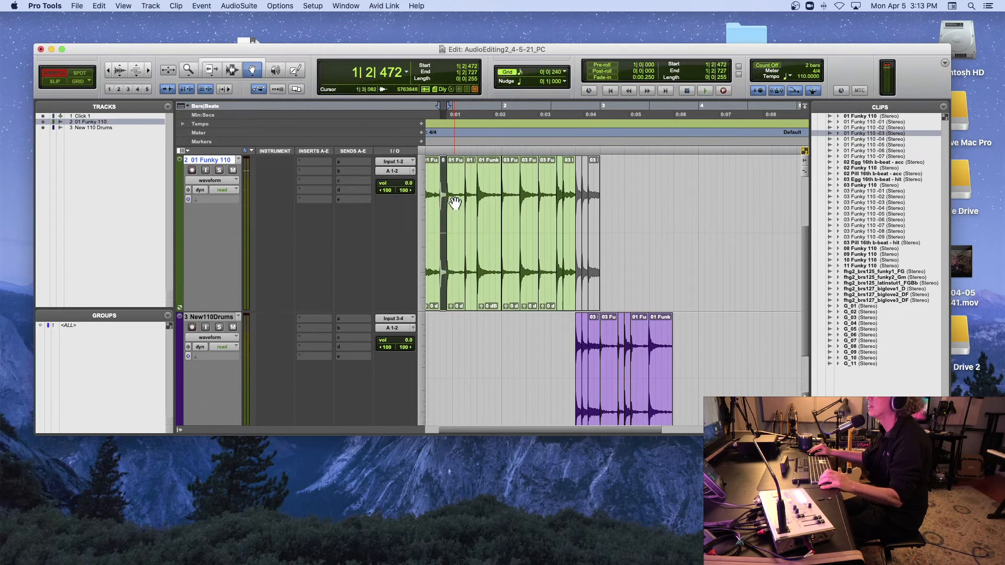
left_click(455, 203)
left_click(443, 203, "shift")
left_click_drag(442, 203, 682, 332)
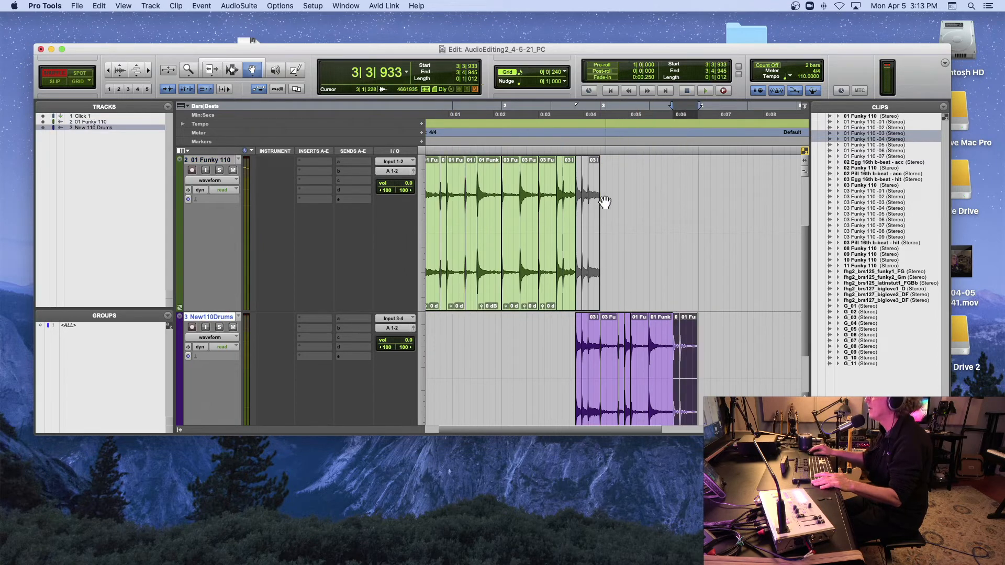
left_click(573, 142)
key("space")
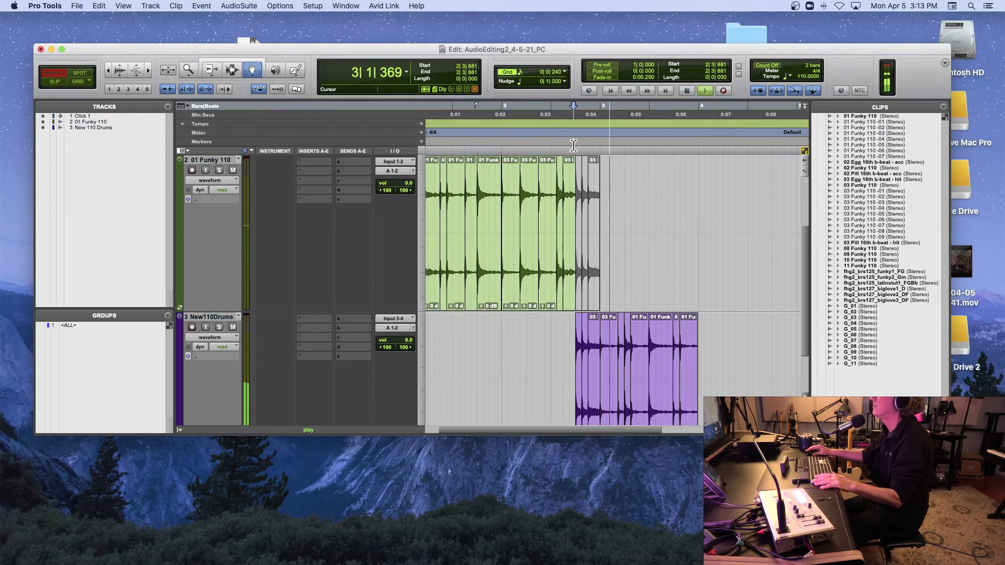
key("space")
- In Grid mode, select all of bar 3 on New 110 Drums with the Selector tool and duplicate it twice
left_click(77, 82)
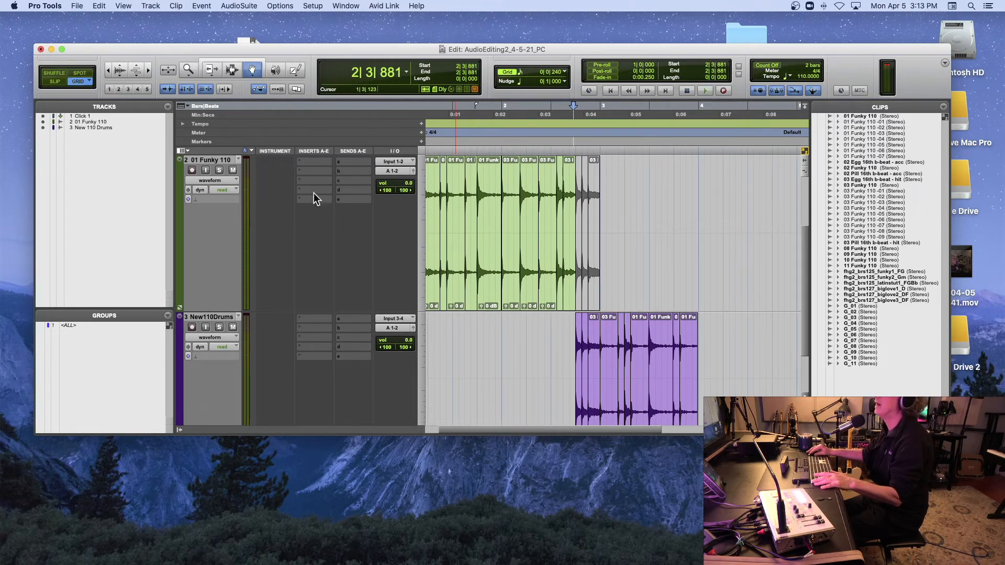
left_click(232, 70)
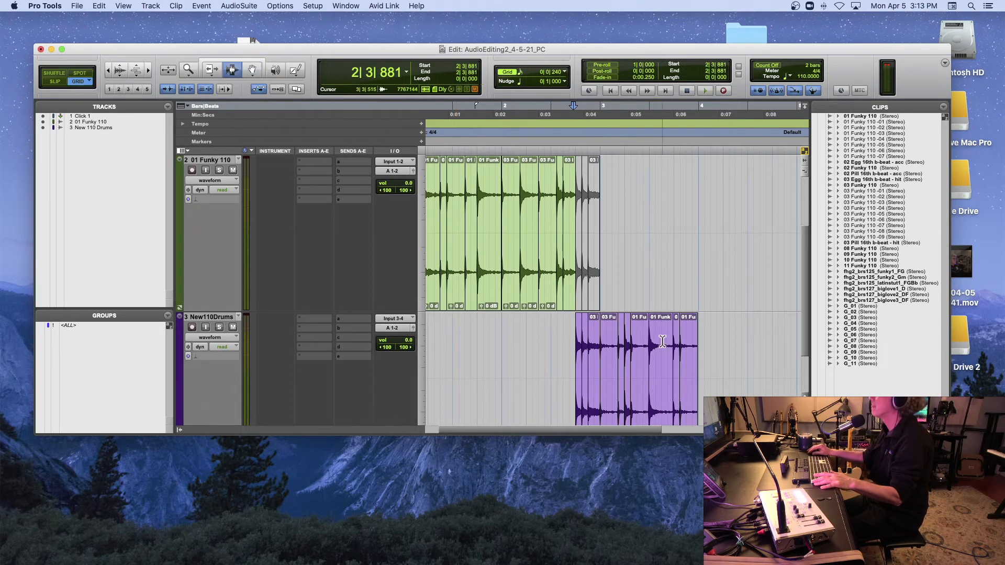
left_click_drag(601, 342, 696, 346)
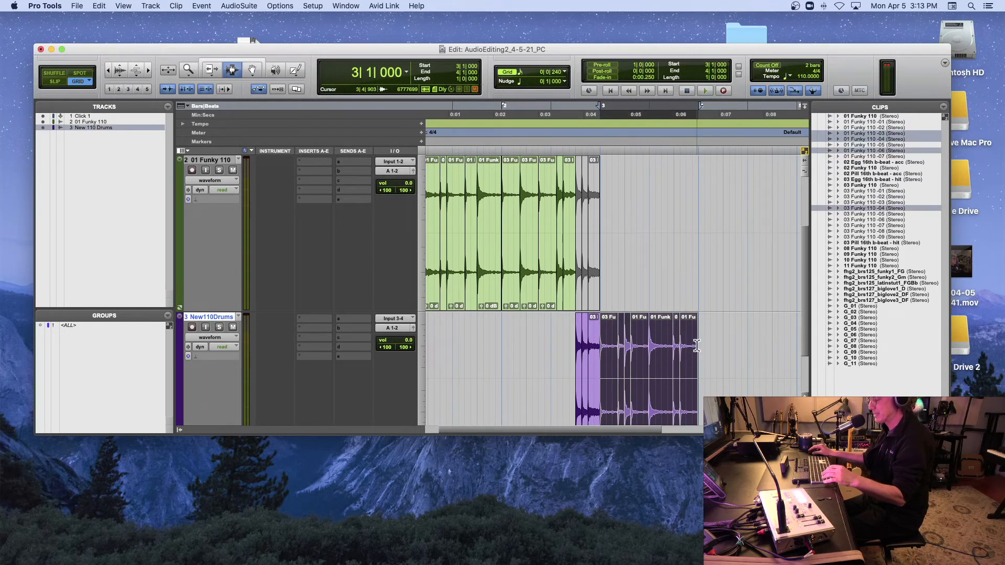
key("super+d")
- Play the repeated New 110 Drums pattern from 2|3|720 through to its end
left_click(568, 145)
key("space")
key("super+bracketleft")
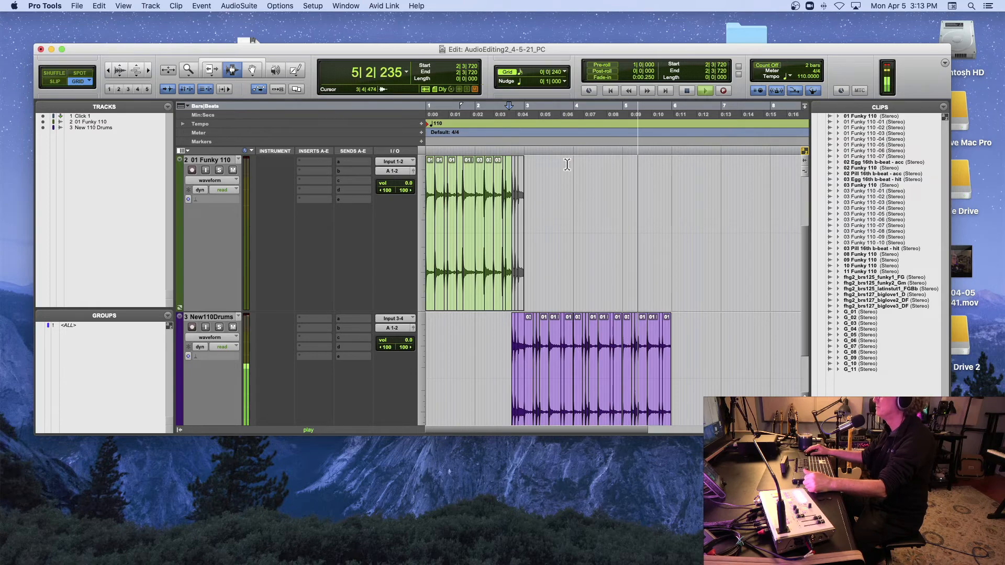
key("space")
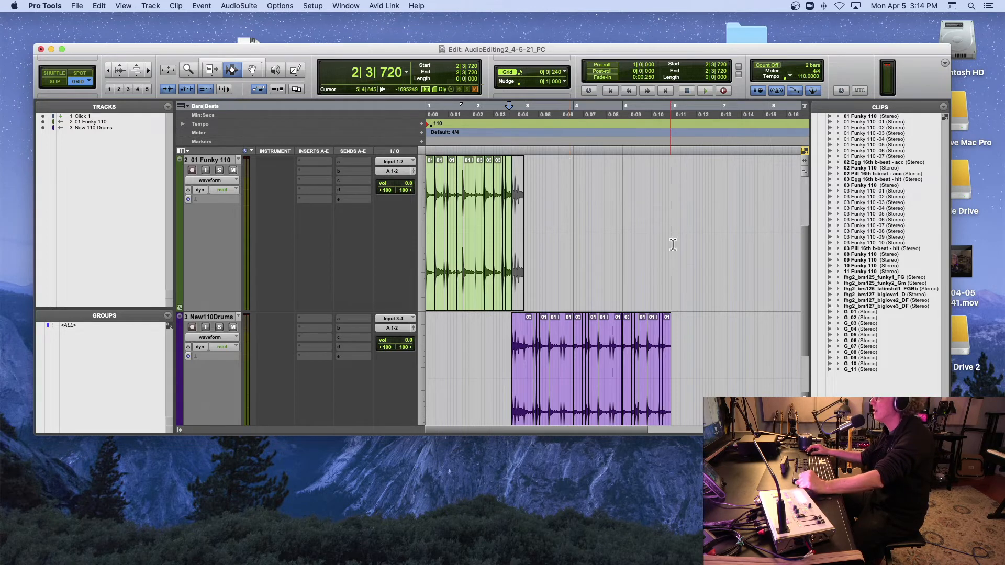
- Audition the brass loops fhg2_brs125_funky1_FG and fhg2_brs125_latinstut1_FGBb from the clip list
scroll(672, 244, "down", 3)
scroll(673, 245, "right", 1)
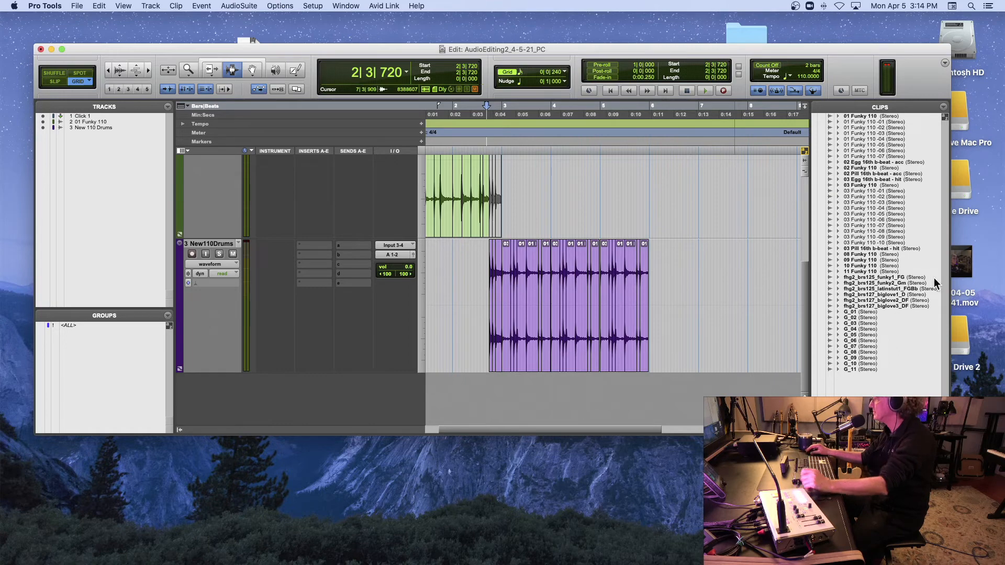
left_click(889, 276, "alt")
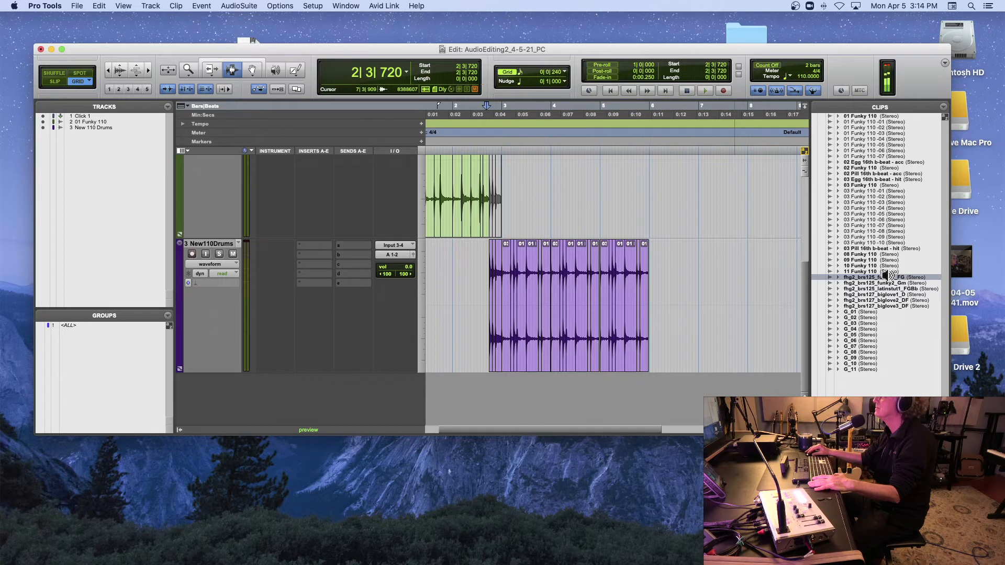
left_click(900, 288, "alt")
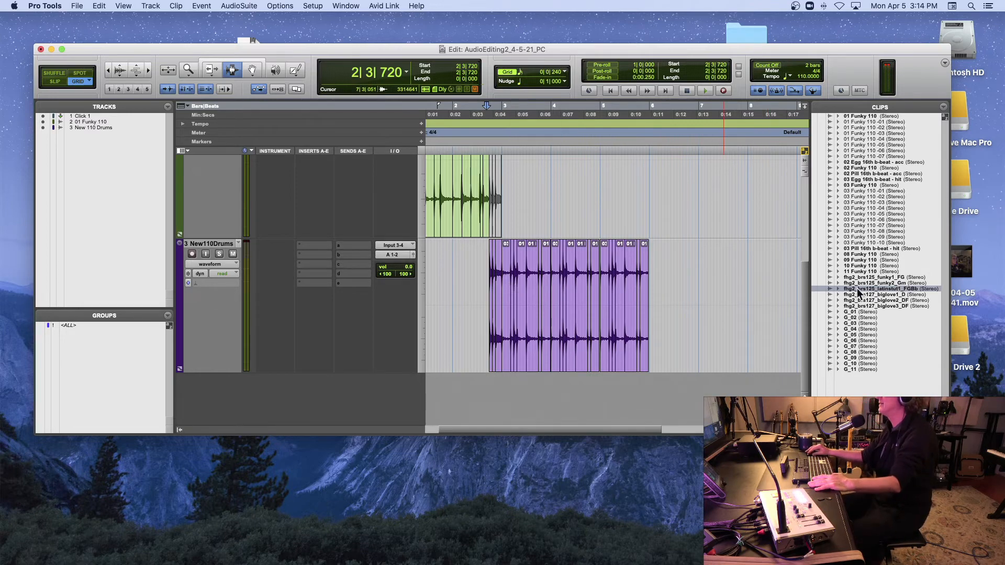
- Add fhg2_brs125_latinstut1_FGBb on a new track, align its start to 3|1|000, and enlarge the new track's height
left_click(891, 290)
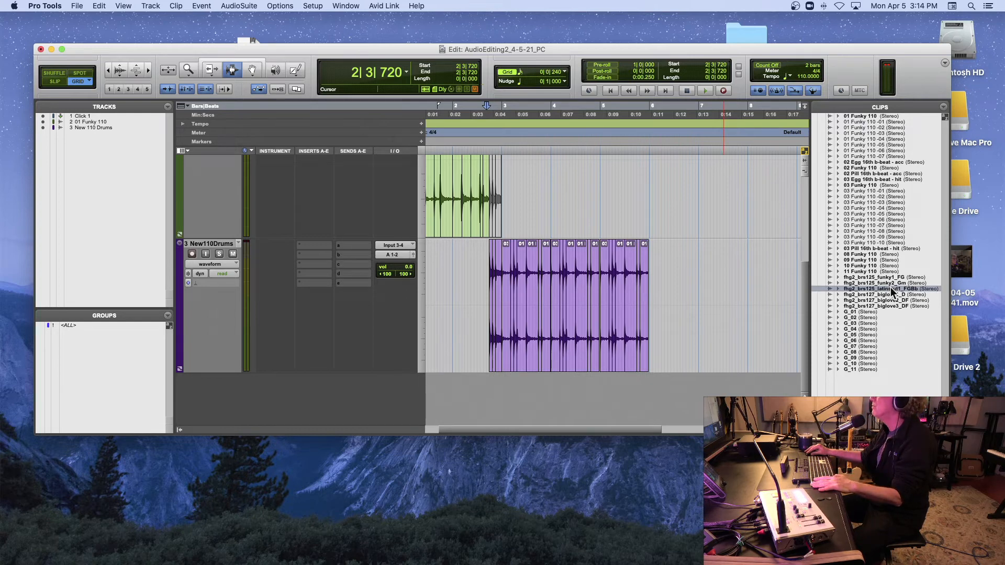
left_click_drag(892, 292, 715, 384)
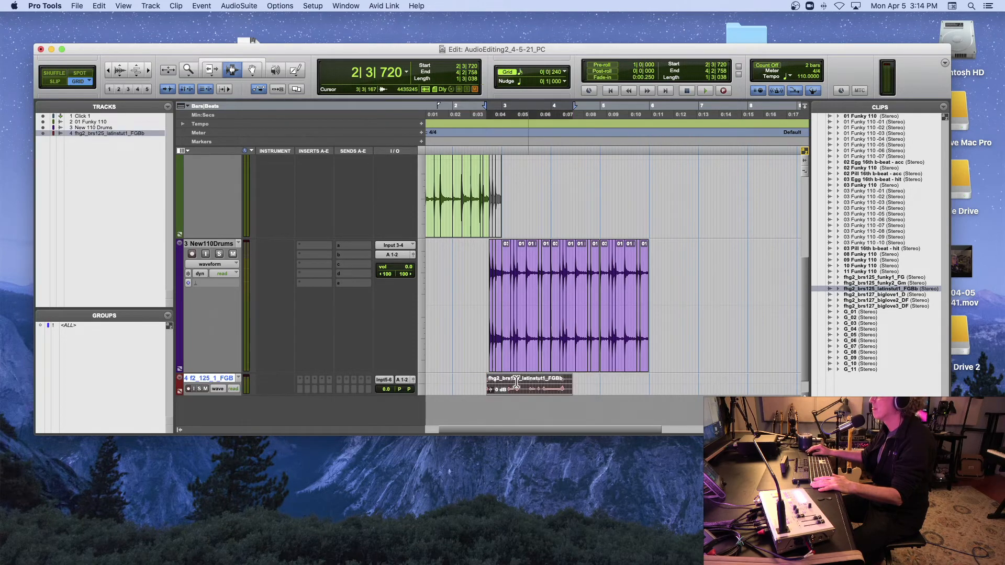
left_click(253, 69)
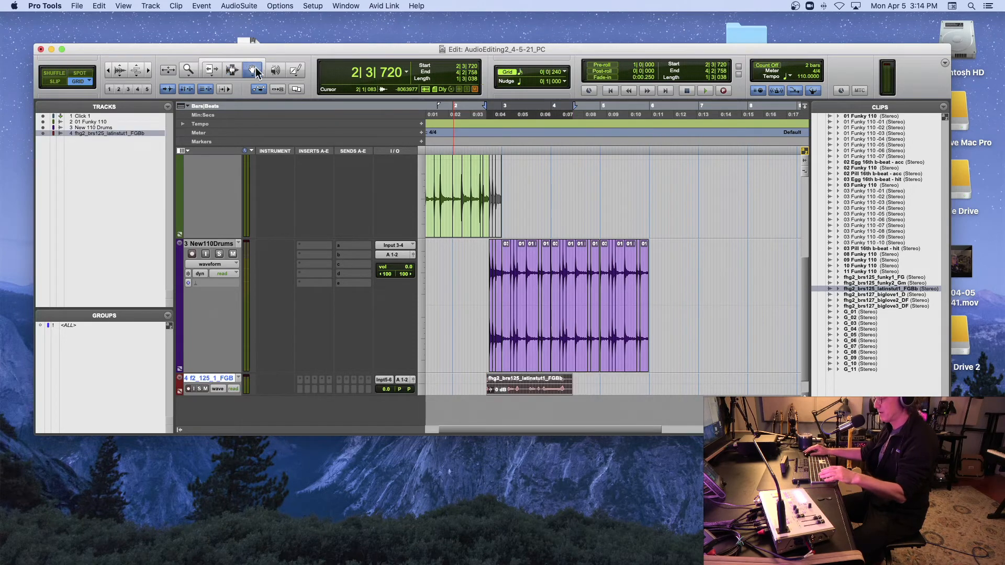
key("t")
key("t")
left_click_drag(677, 389, 740, 389)
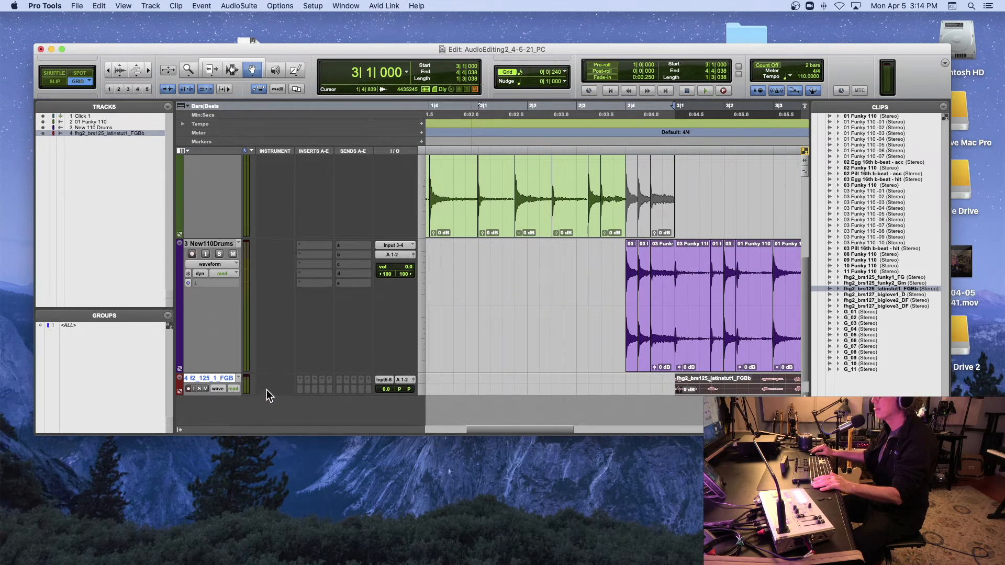
left_click_drag(266, 394, 266, 430)
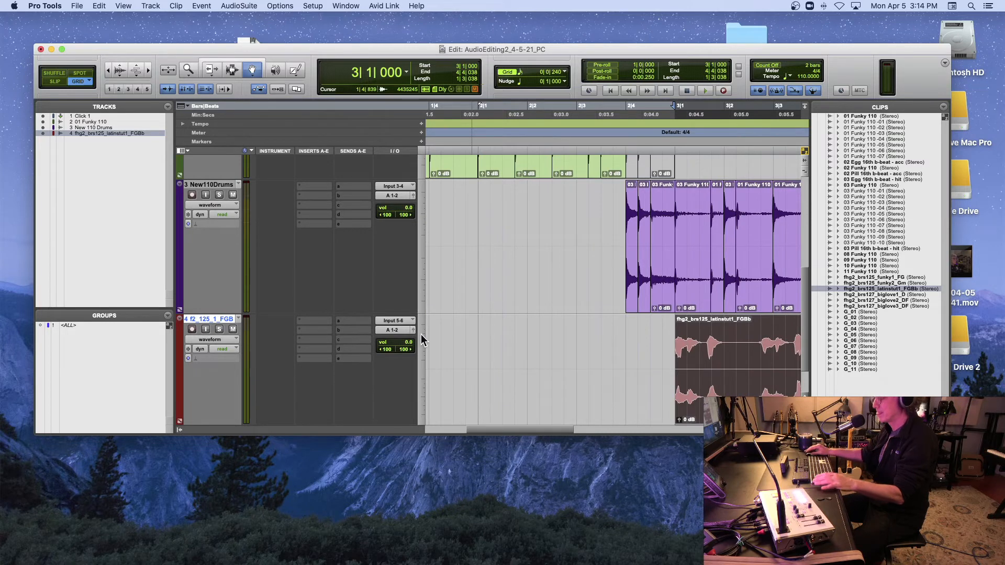
- Play the brass clip from 3|1|000 against the drums, and again with New 110 Drums muted, with the Time Compression/Expansion Trim tool active
key("r")
key("r")
key("space")
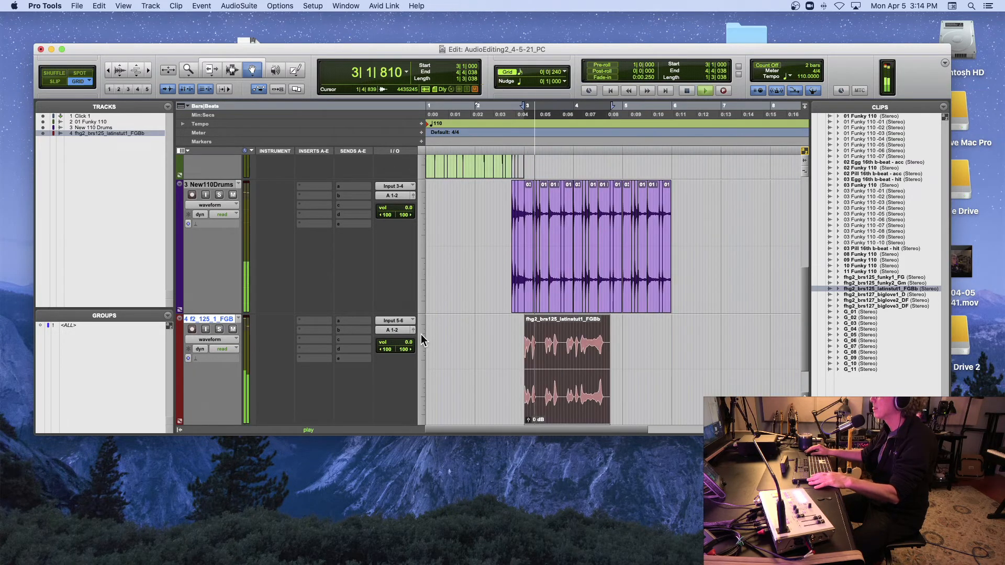
key("space")
left_click_drag(205, 63, 218, 90)
key("space")
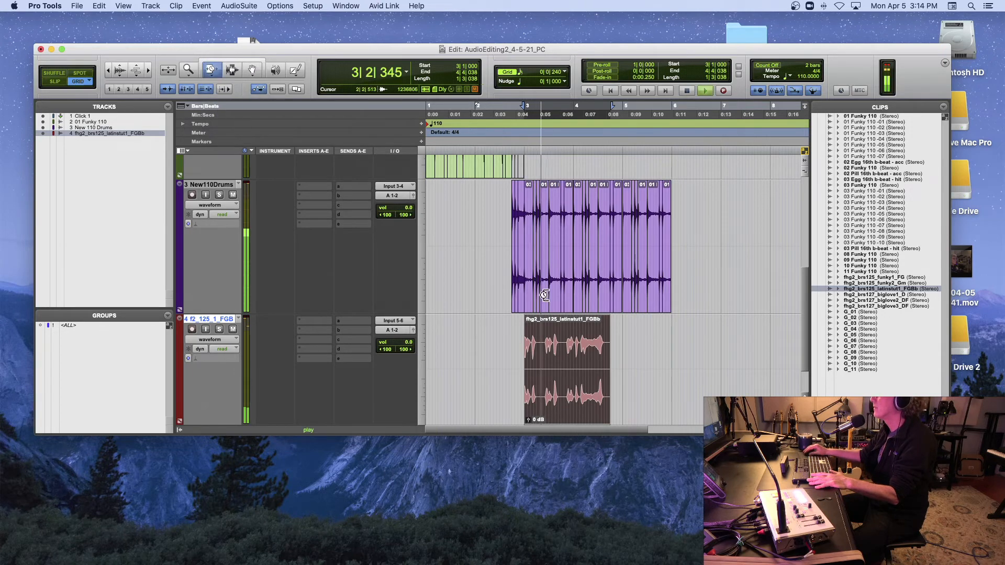
key("space")
key("space")
key("space")
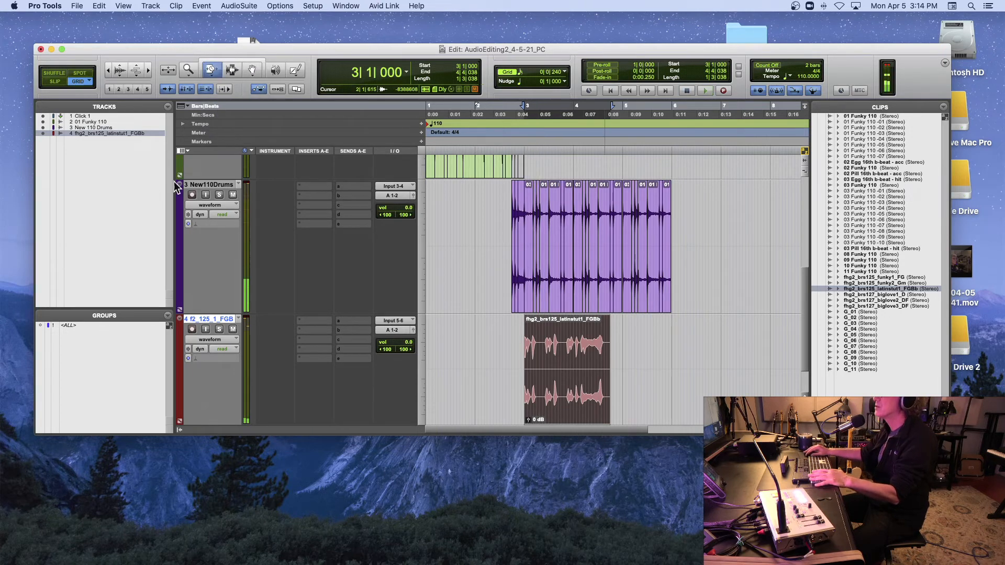
key("space")
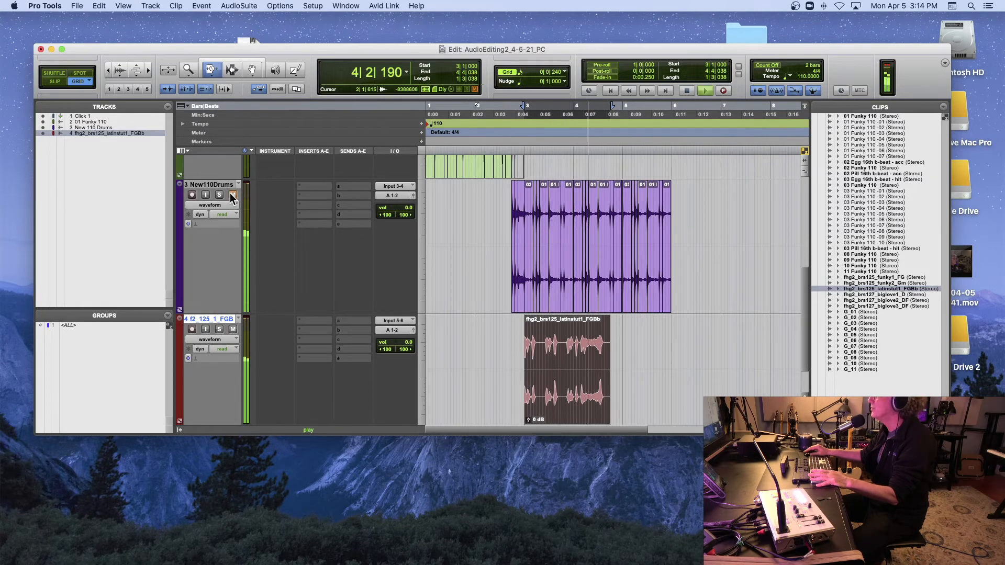
key("space")
- Time-stretch the end of the brass clip to 5|1|000 so it spans exactly two bars from 3|1|000
key("t")
key("t")
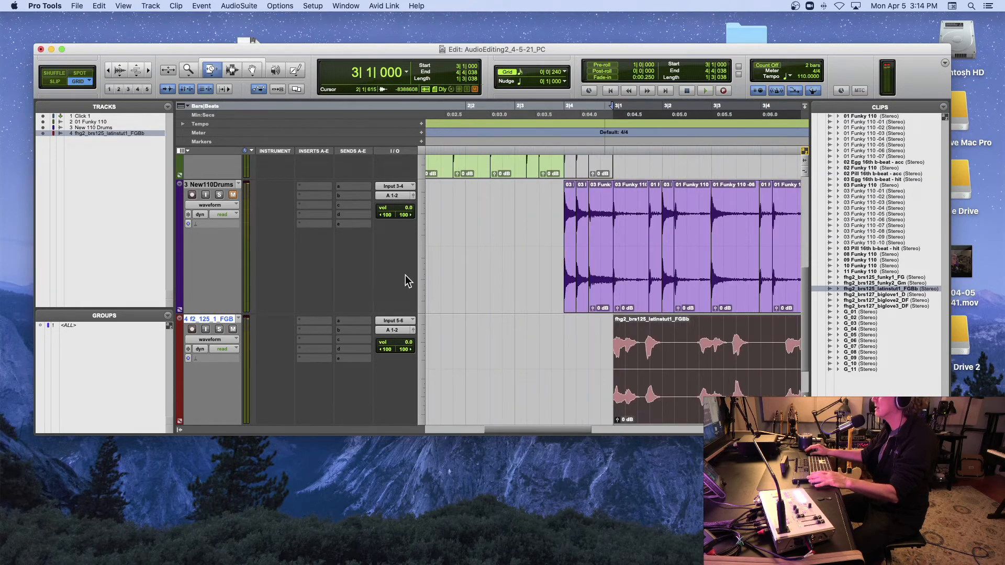
scroll(405, 275, "right", 3)
scroll(405, 275, "right", 2)
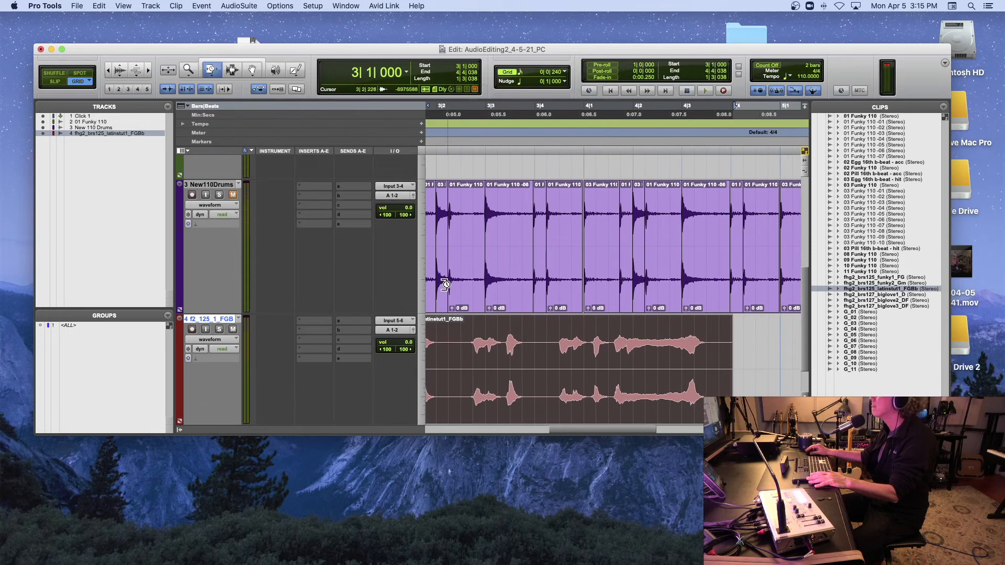
scroll(511, 295, "left", 2)
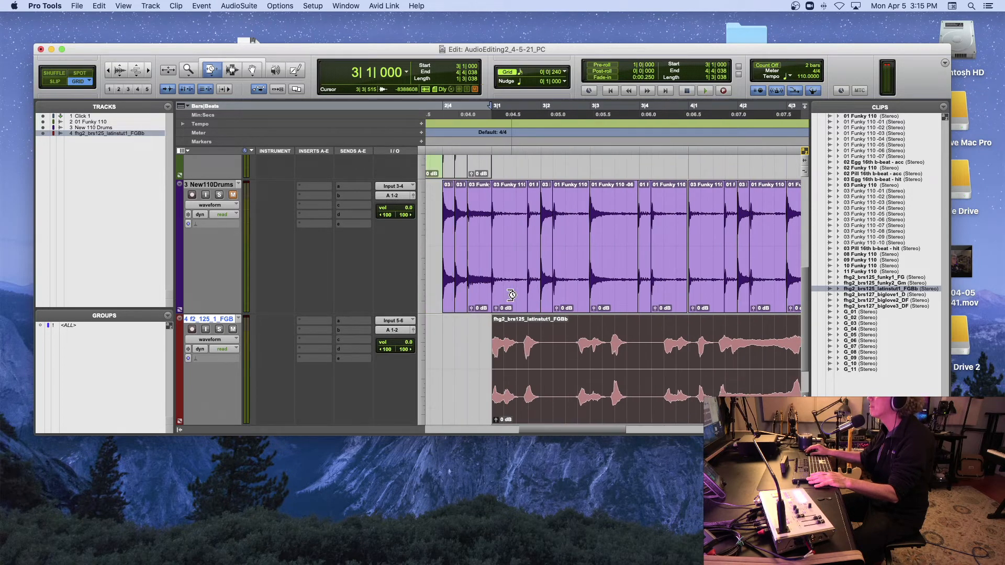
scroll(511, 296, "right", 1)
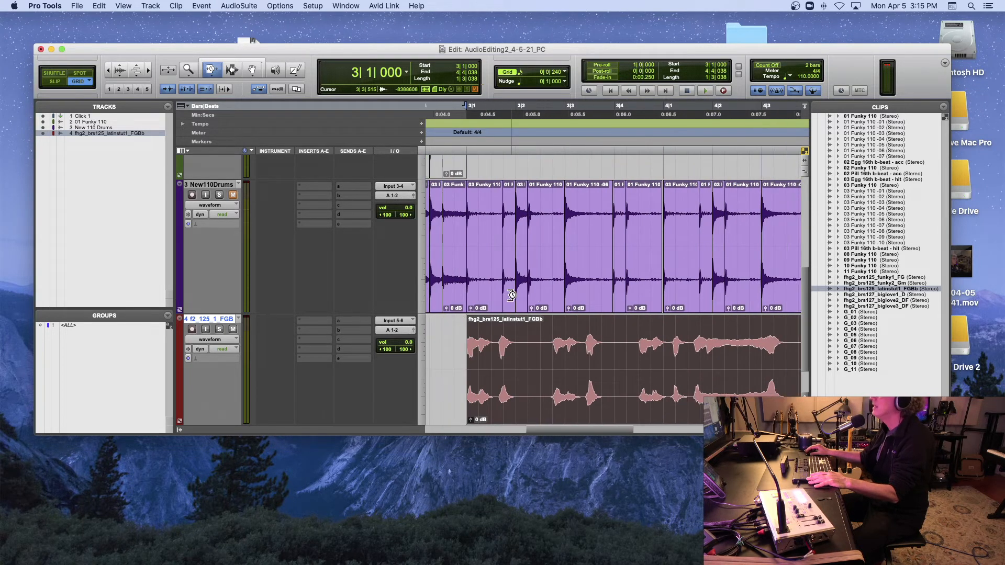
key("r")
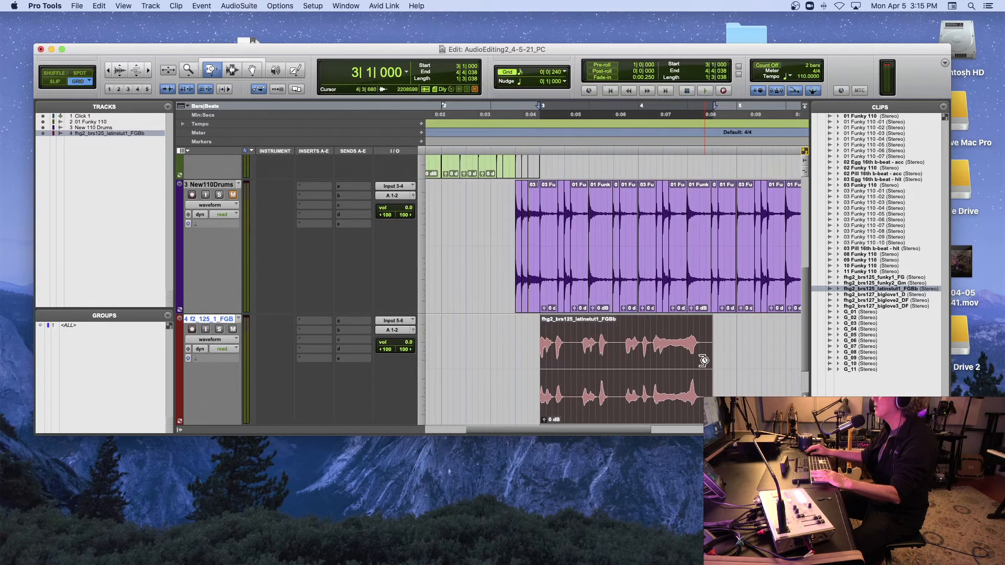
left_click_drag(708, 361, 737, 362)
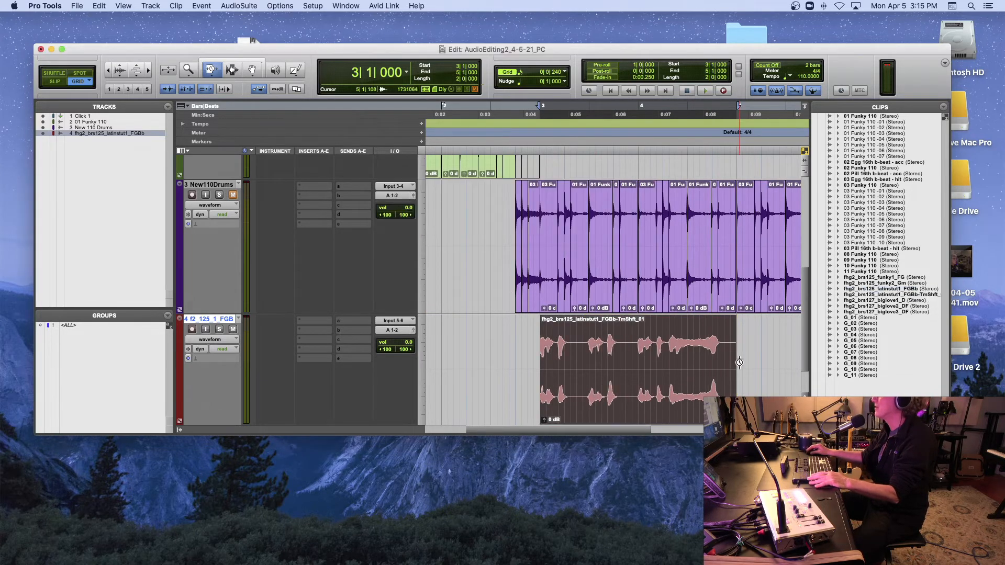
- Play the stretched brass clip alone, unmute New 110 Drums, and play both tracks from 2|4|000
key("space")
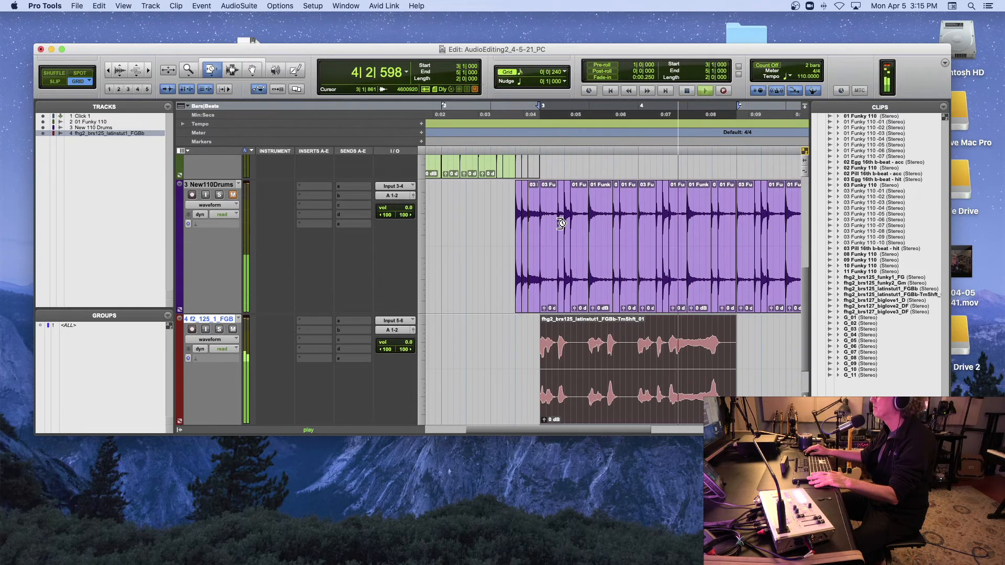
key("space")
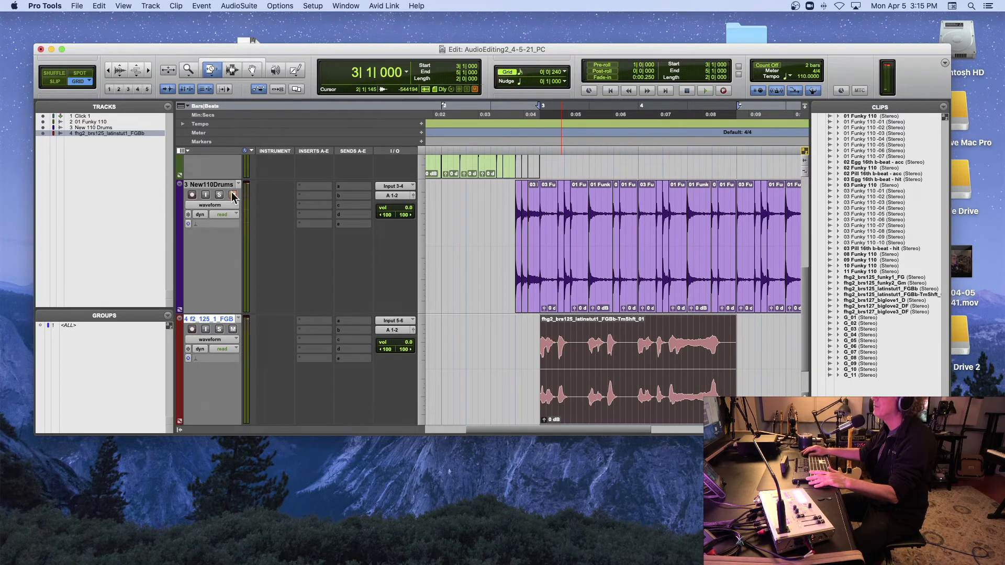
left_click(515, 145)
key("space")
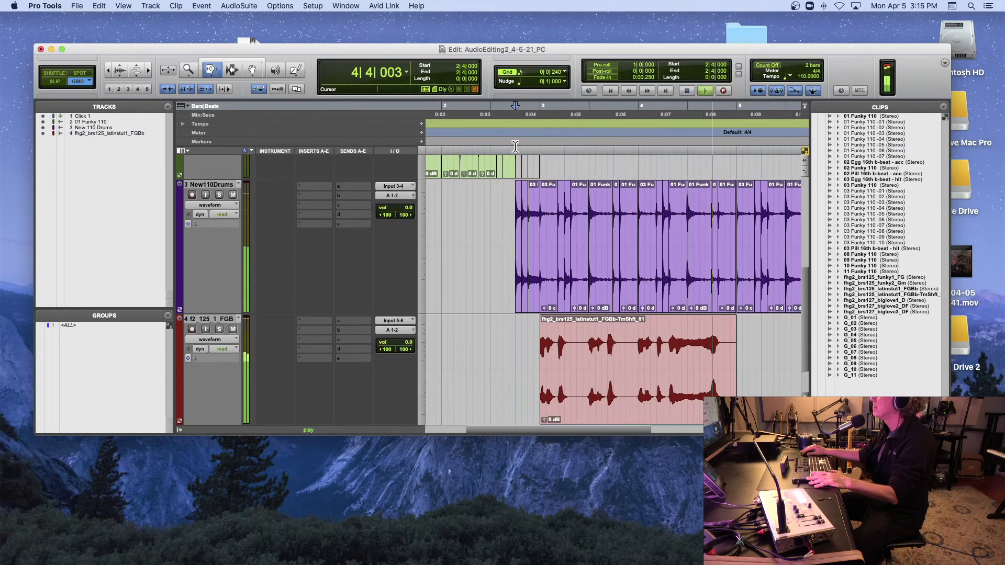
key("space")
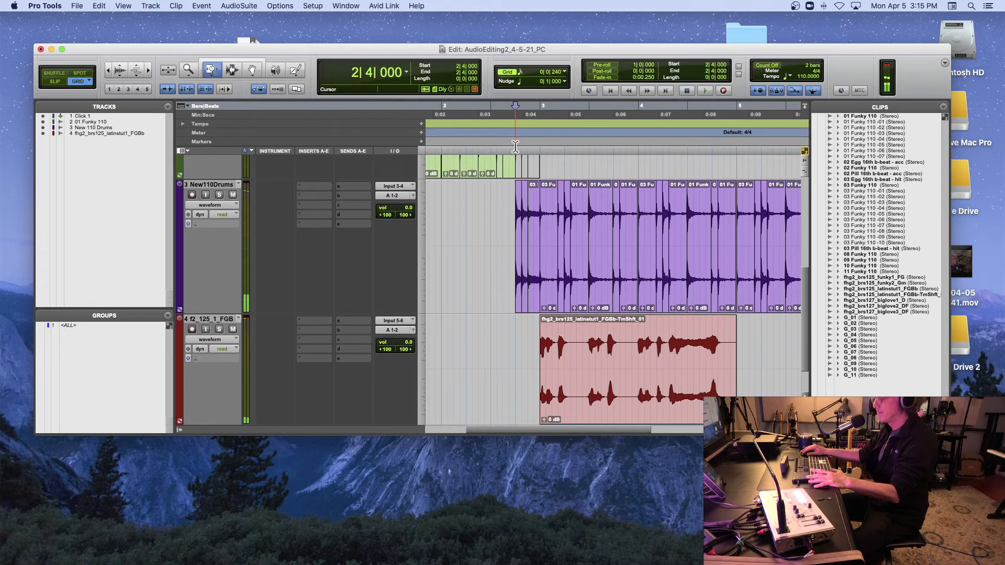
- Select the whole stretched brass clip with the Selector tool and duplicate it to 5|1|000
left_click(234, 71)
double_click(719, 362)
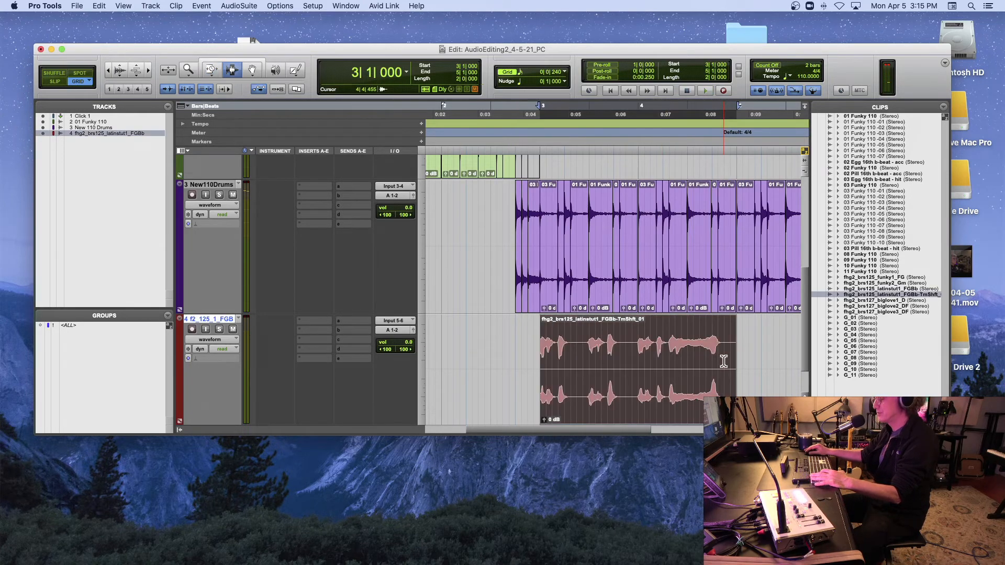
key("super+d")
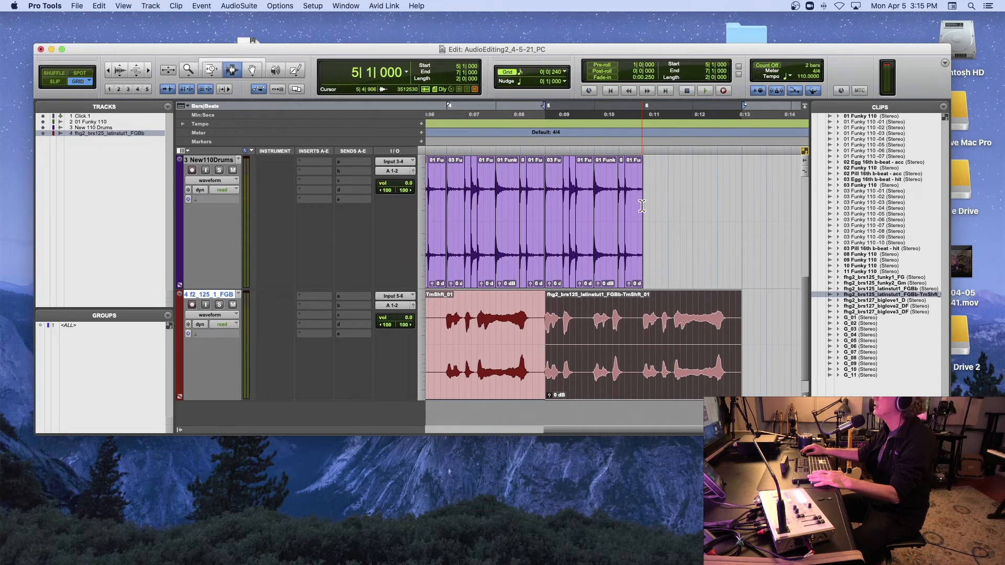
- Copy bar 2 of 01 Funky 110 to 6|1|000 on New 110 Drums and unmute the pasted clips from 6|4|000 to 7|1|000
scroll(642, 206, "up", 3)
scroll(636, 208, "left", 8)
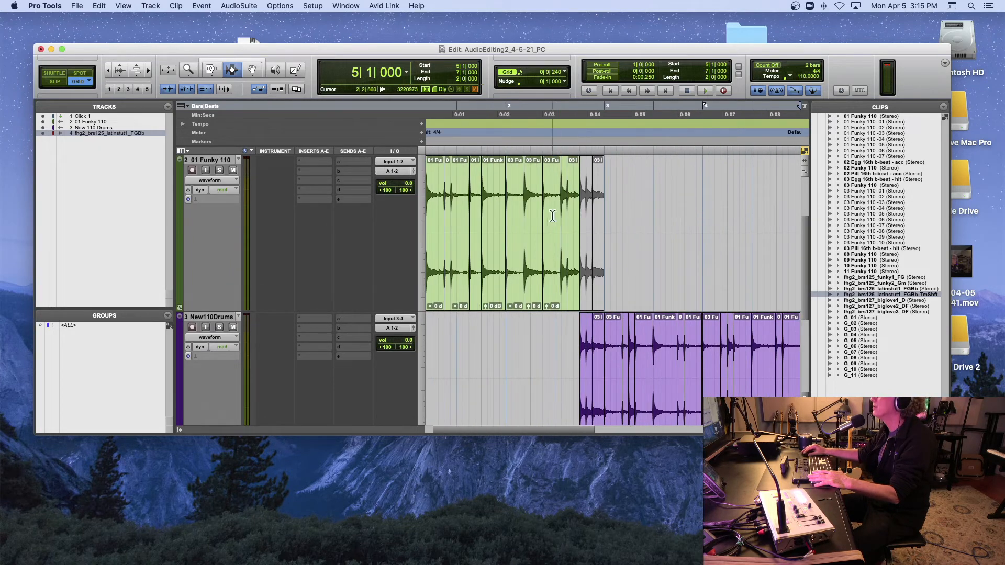
left_click_drag(506, 212, 605, 219)
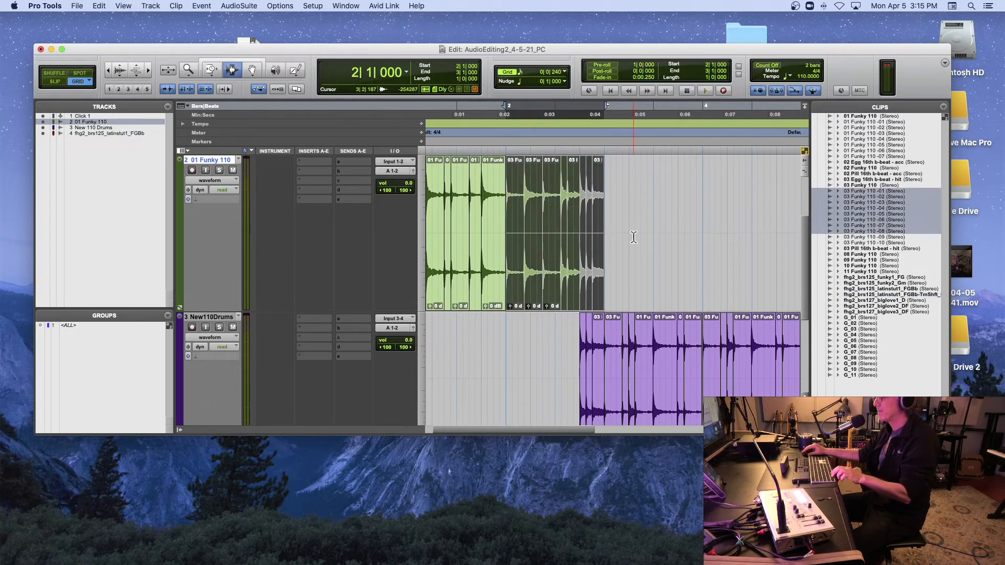
scroll(636, 241, "right", 3)
scroll(638, 241, "right", 1)
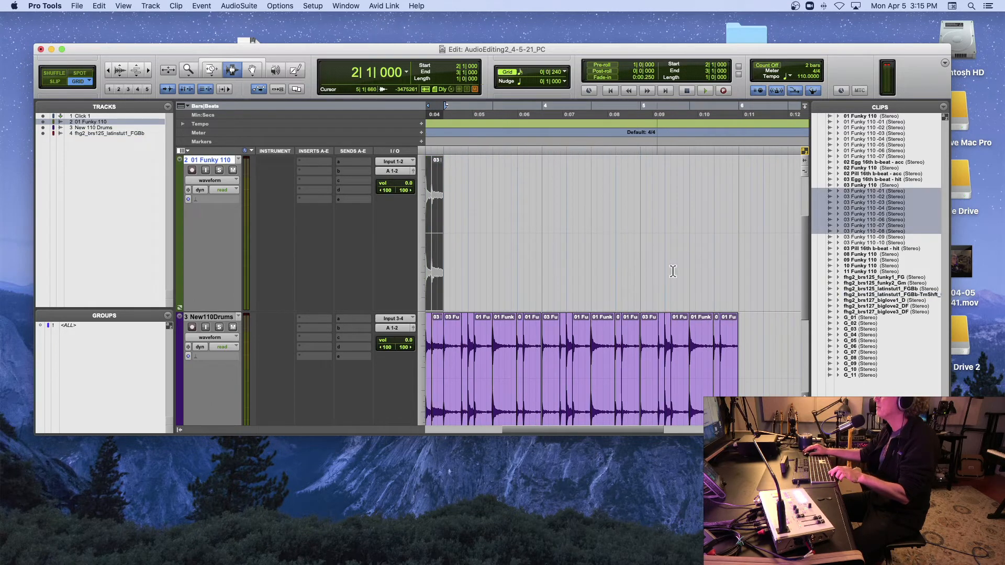
left_click(736, 355)
key("super+v")
scroll(736, 355, "right", 4)
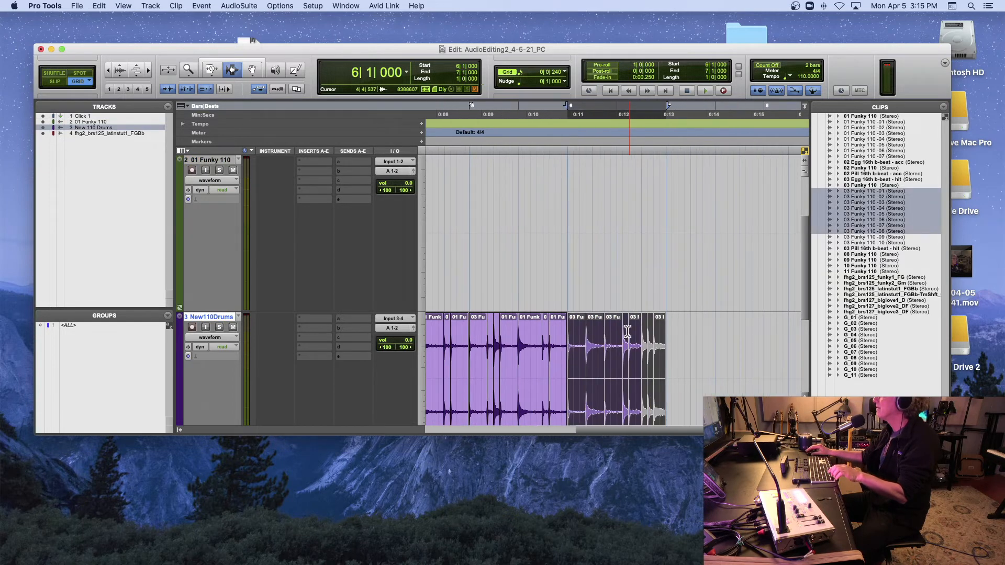
double_click(658, 339)
left_click(644, 338, "shift")
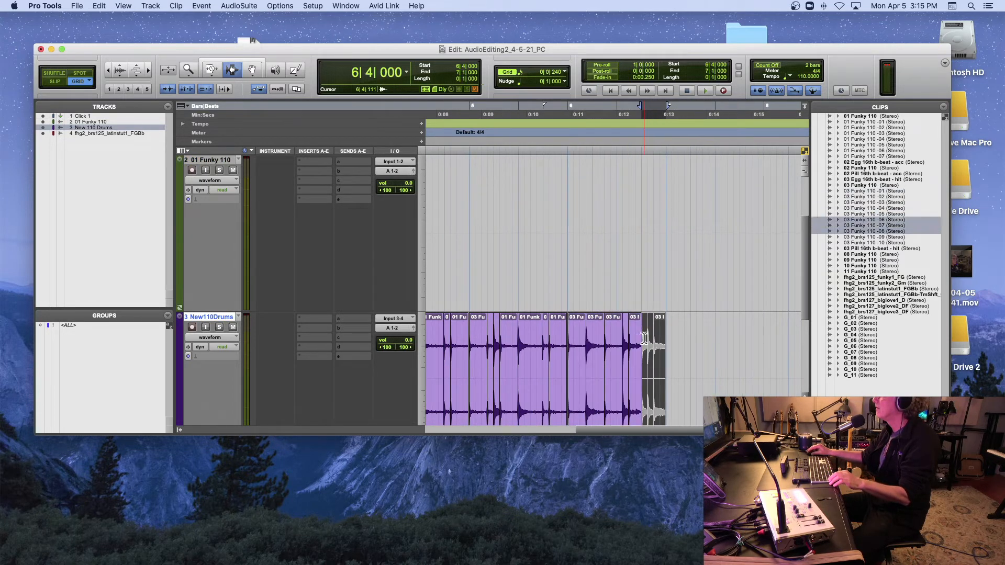
- Play the brass and New 110 Drums tracks together from 3|1|000
scroll(643, 338, "left", 2)
scroll(644, 338, "down", 4)
scroll(460, 297, "left", 4)
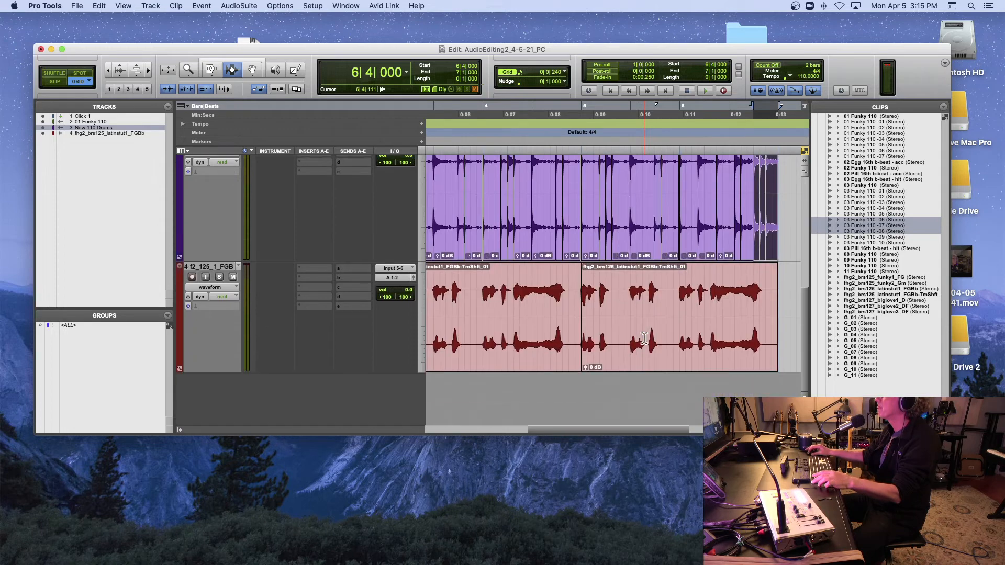
left_click(460, 297)
key("space")
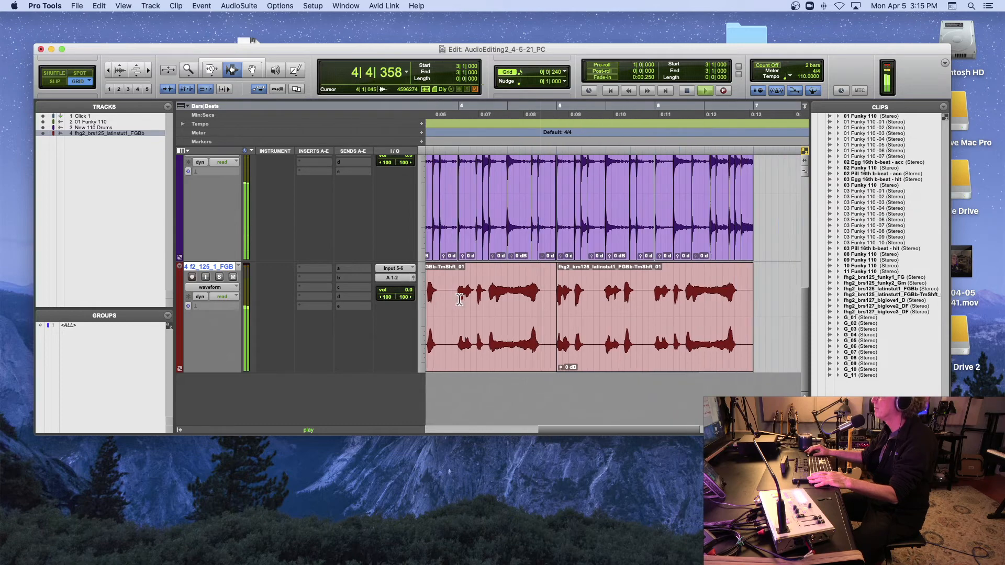
scroll(599, 304, "right", 4)
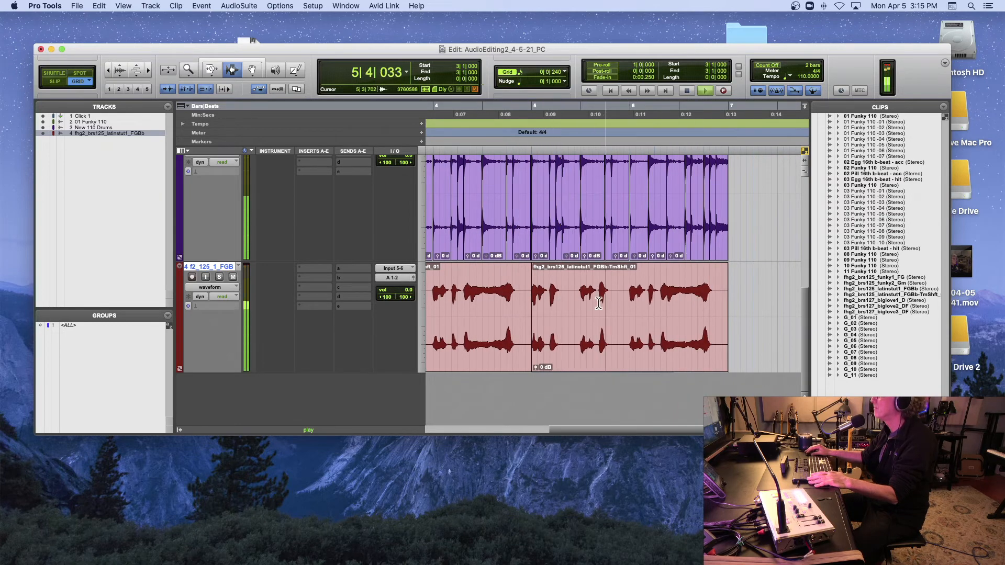
key("space")
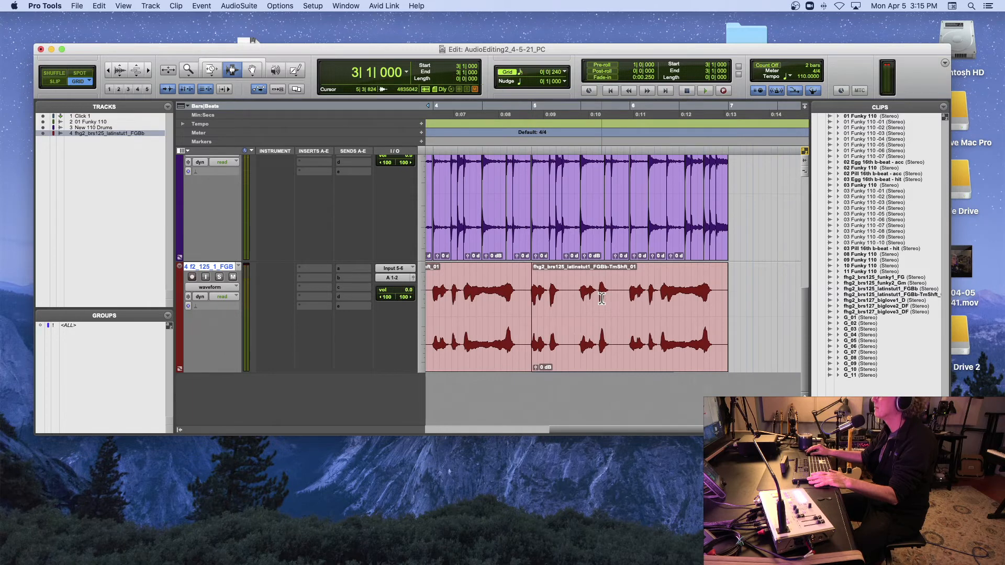
- Copy the short brass hit late in beat 3 of bar 5, paste it at 5|2|240, and set the edit cursor at 5|1|000
left_click_drag(598, 298, 605, 298)
key("super+c")
left_click(563, 298)
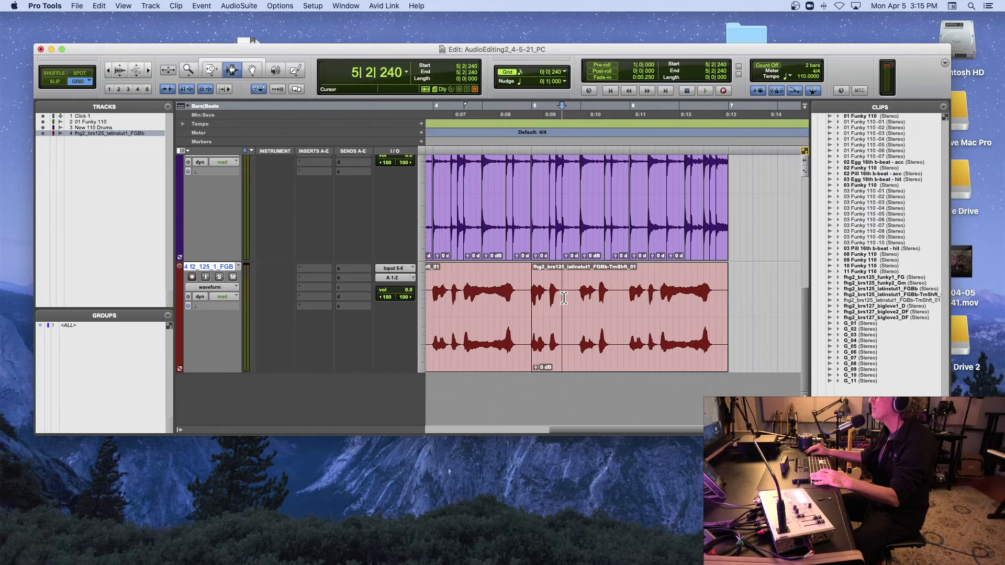
key("super+v")
left_click(530, 300)
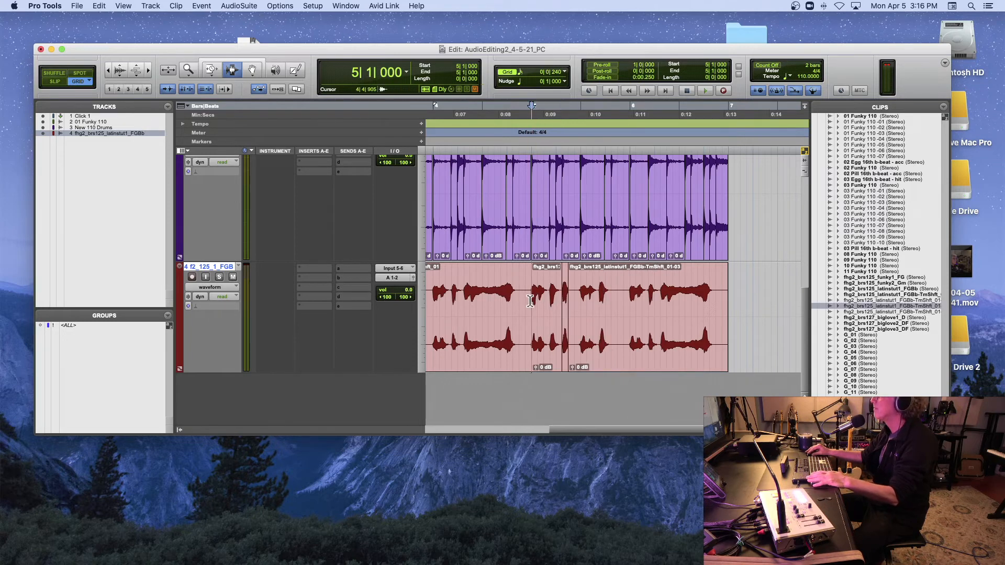
- Play the edited brass and drums from 5|1|000
key("space")
key("space")
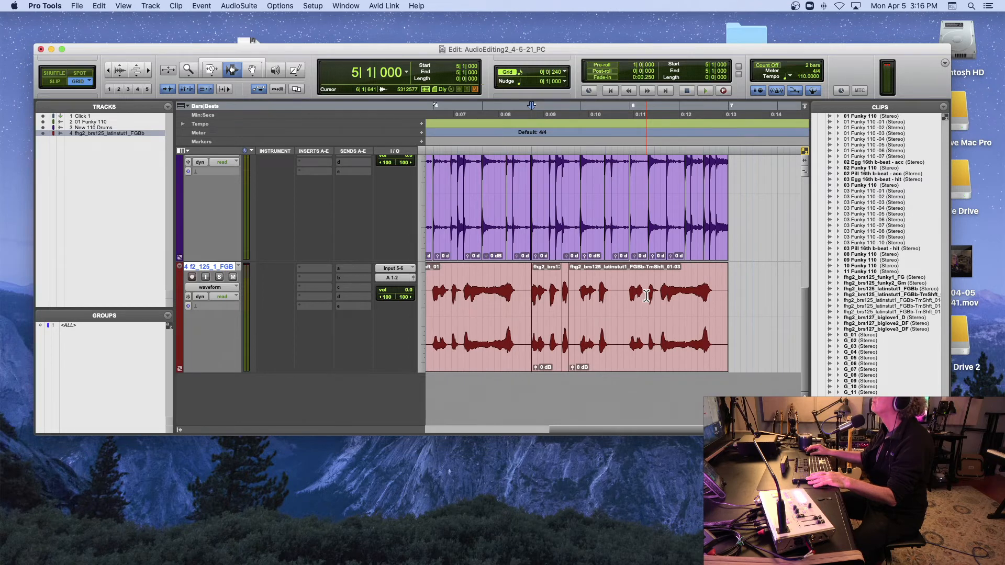
scroll(646, 296, "left", 2)
scroll(647, 295, "left", 3)
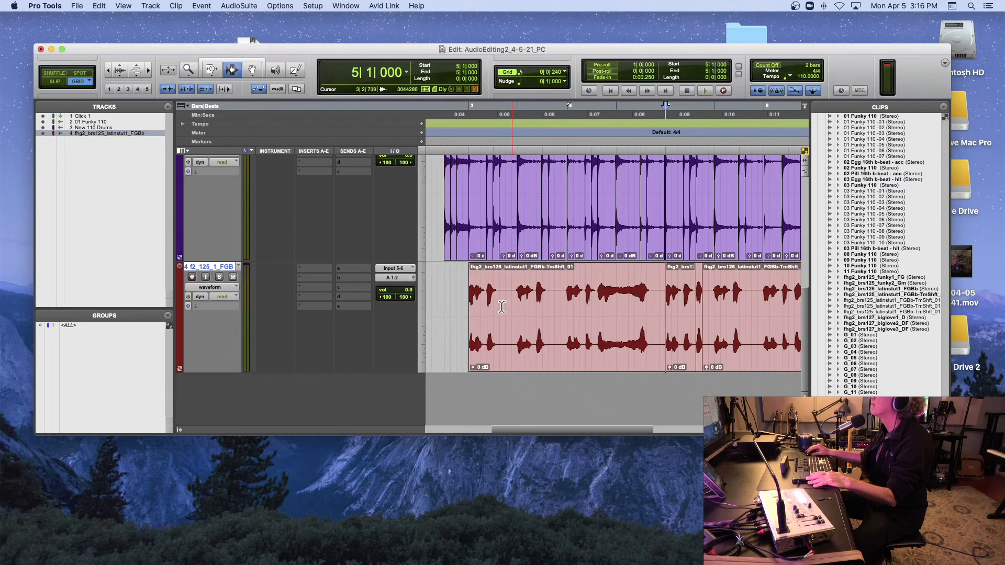
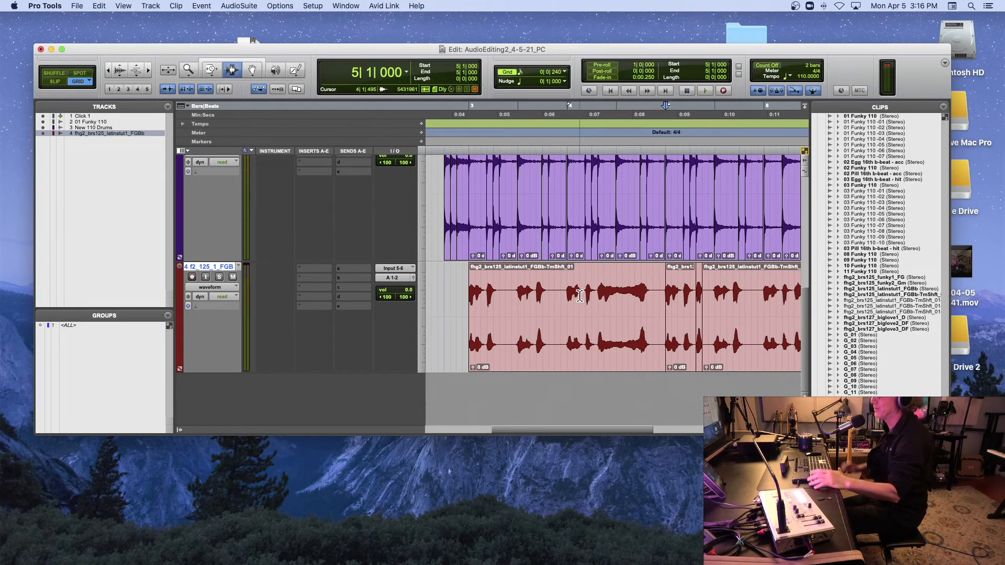
- Delete the sustained brass note in bar 4, from 4|2|240 to midway through beat 4
scroll(579, 296, "left", 5)
scroll(580, 293, "right", 6)
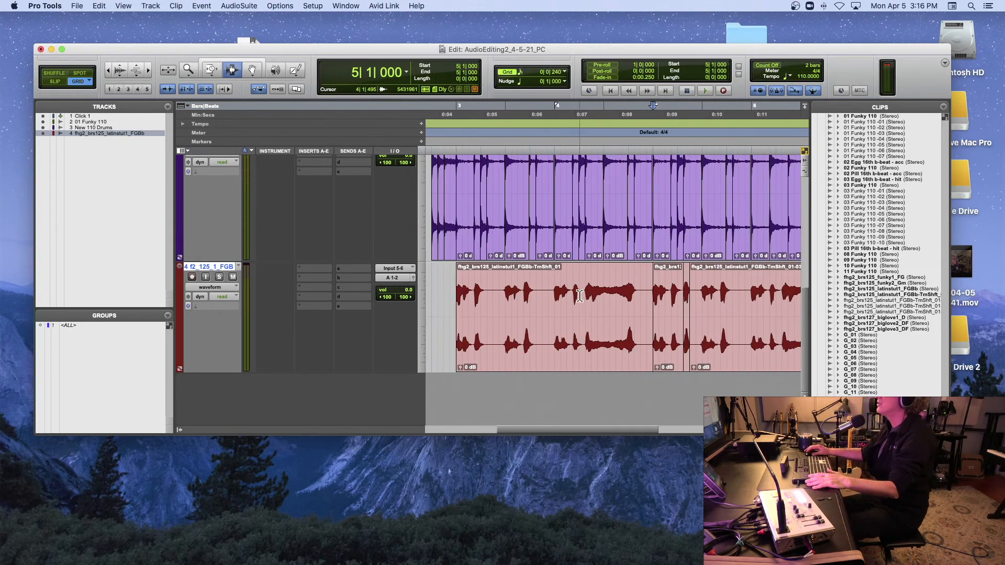
scroll(628, 301, "left", 2)
scroll(641, 304, "right", 2)
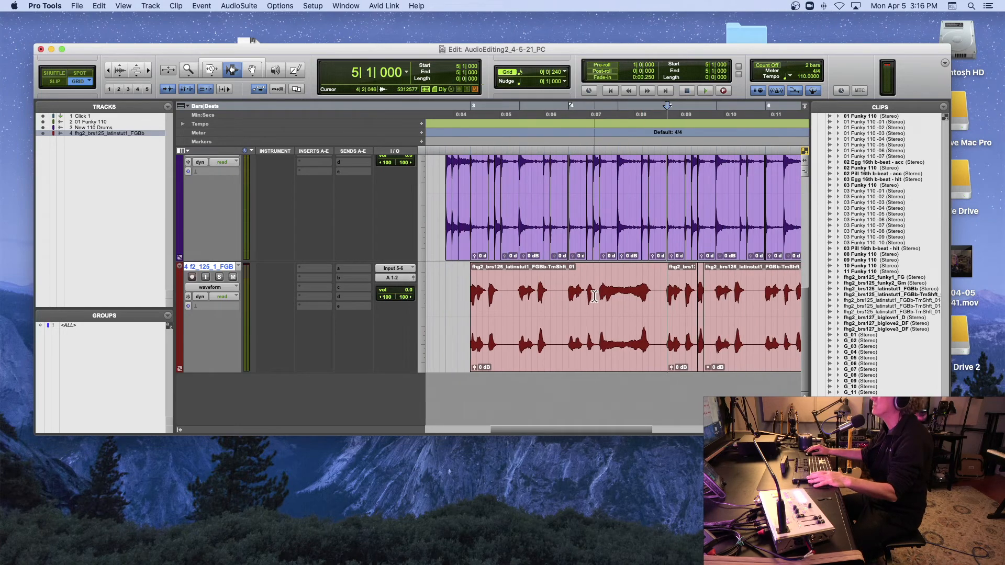
left_click_drag(599, 298, 656, 300)
key("Delete")
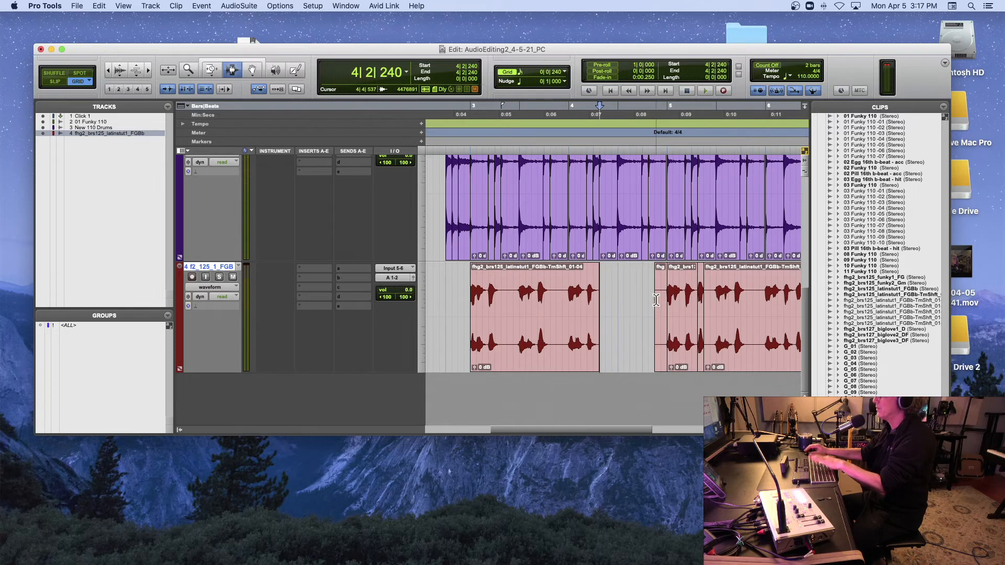
- Play the brass and drums from 2|4|720 to check the gap in bar 4
left_click(466, 310)
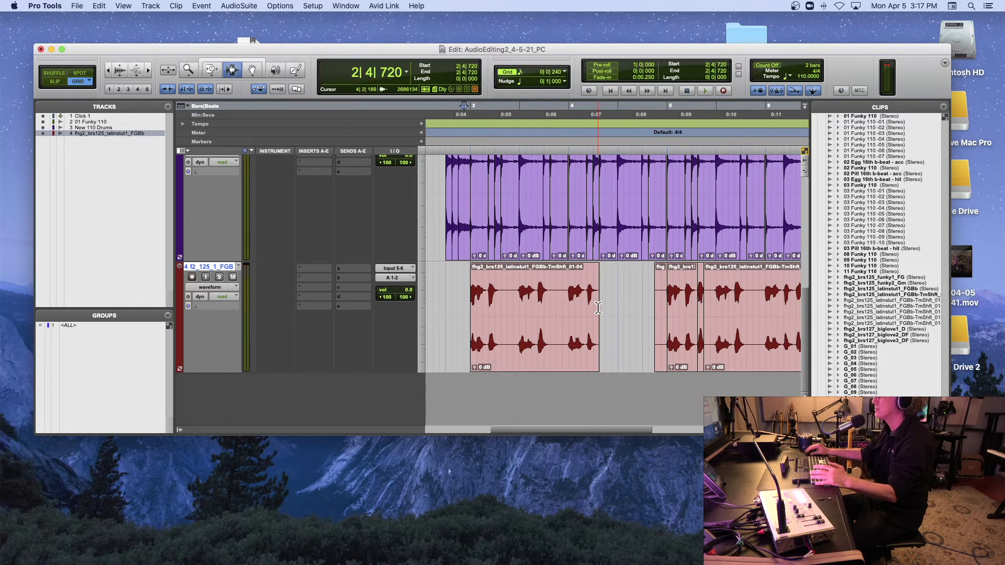
key("space")
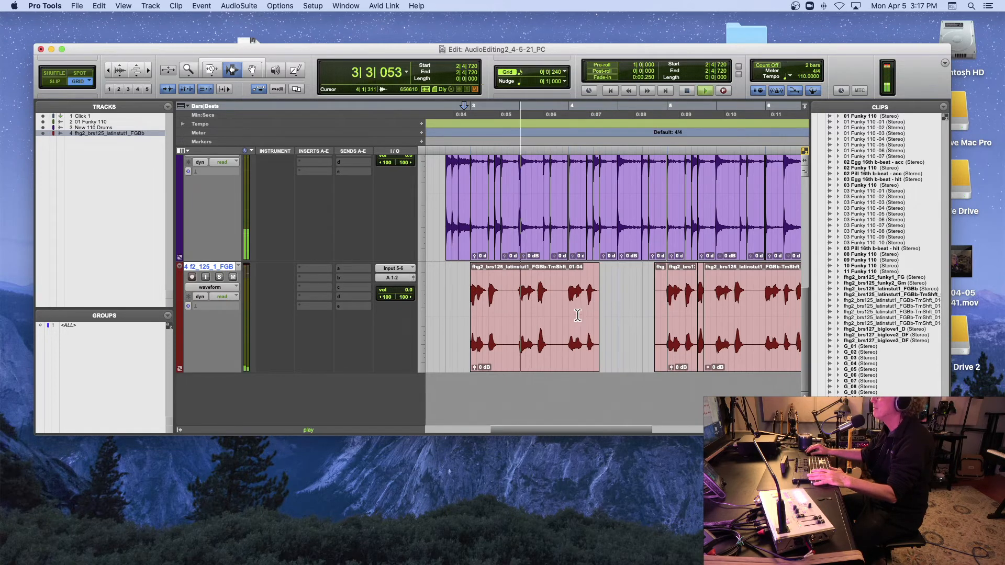
key("space")
- Audition and copy the brass hit from 3|1|720 to 3|2|240, and paste it into the bar 4 gap at 4|2|434
left_click(488, 298)
key("space")
left_click_drag(491, 300, 501, 300)
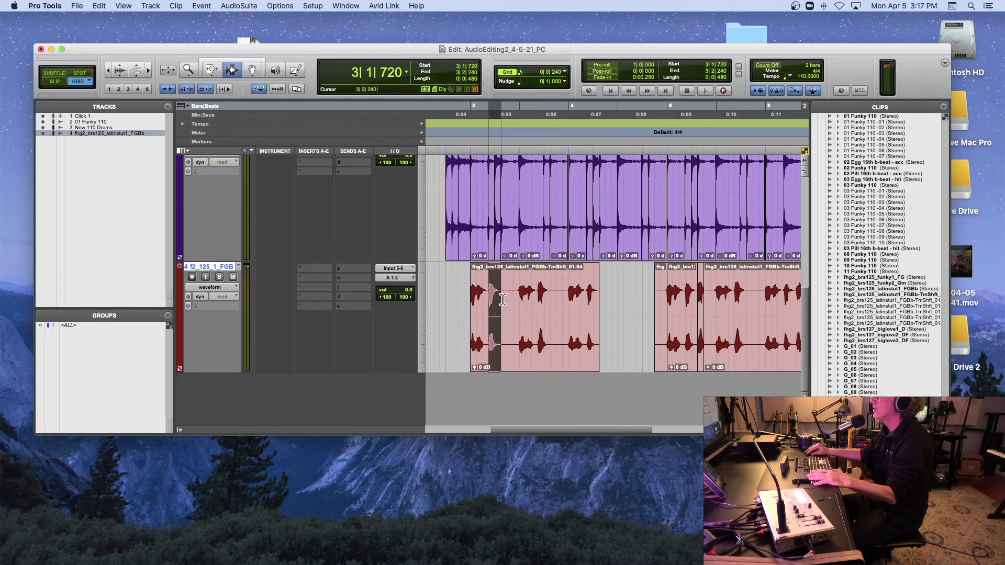
left_click(605, 311)
key("super+v")
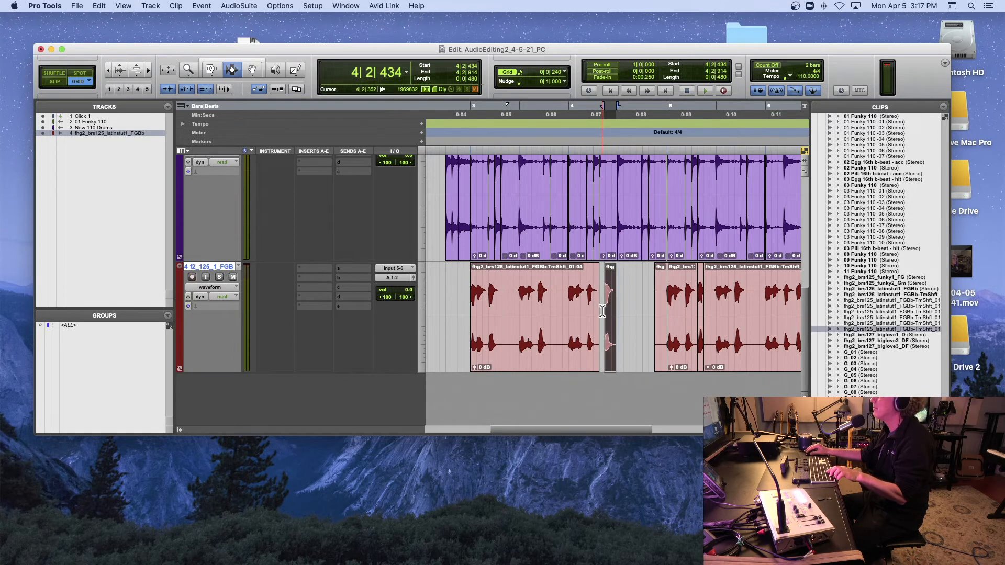
- Copy the brass hit from 3|3|720 to 3|4|240 and paste it at 4|3|000
left_click(604, 310)
left_click_drag(538, 297, 548, 297)
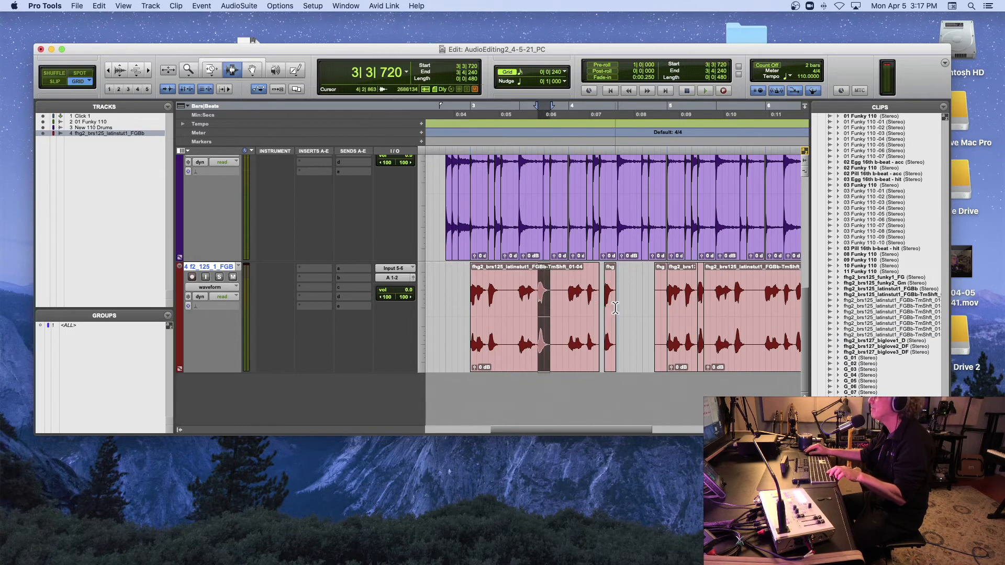
left_click(616, 309)
key("super+v")
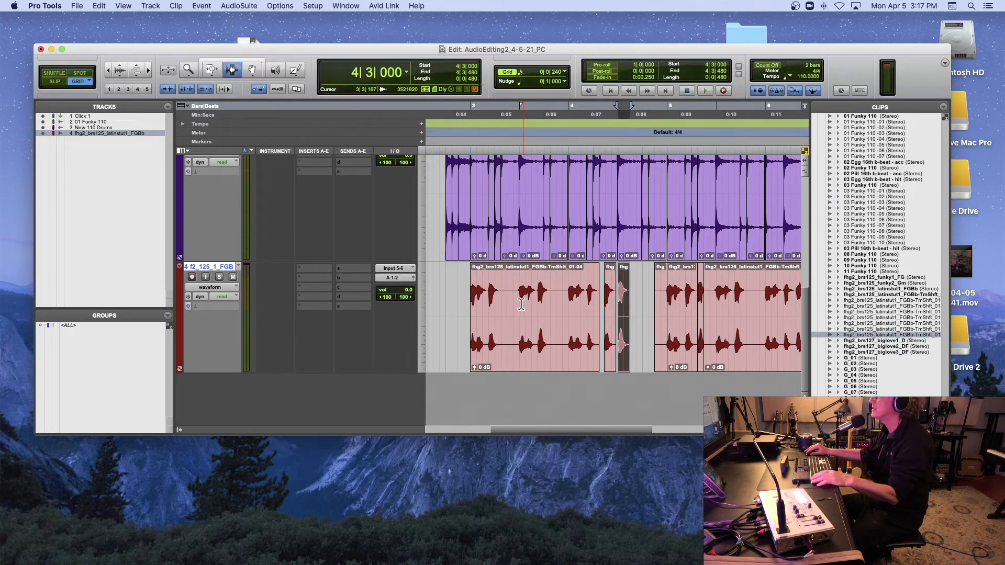
- Play the brass from 3|1|000 and delete the hit pasted at 4|3|000
left_click(471, 302)
key("space")
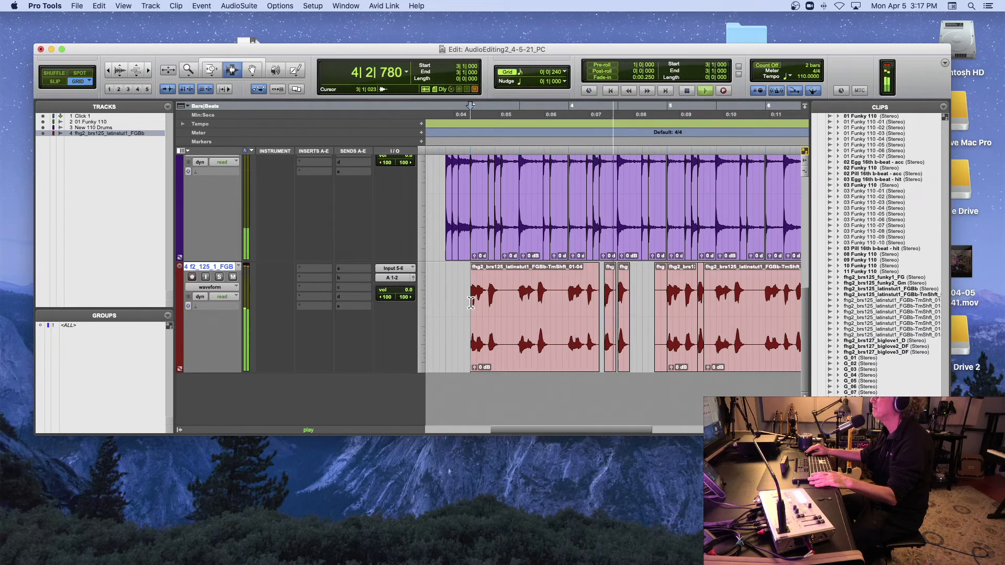
key("space")
double_click(620, 316)
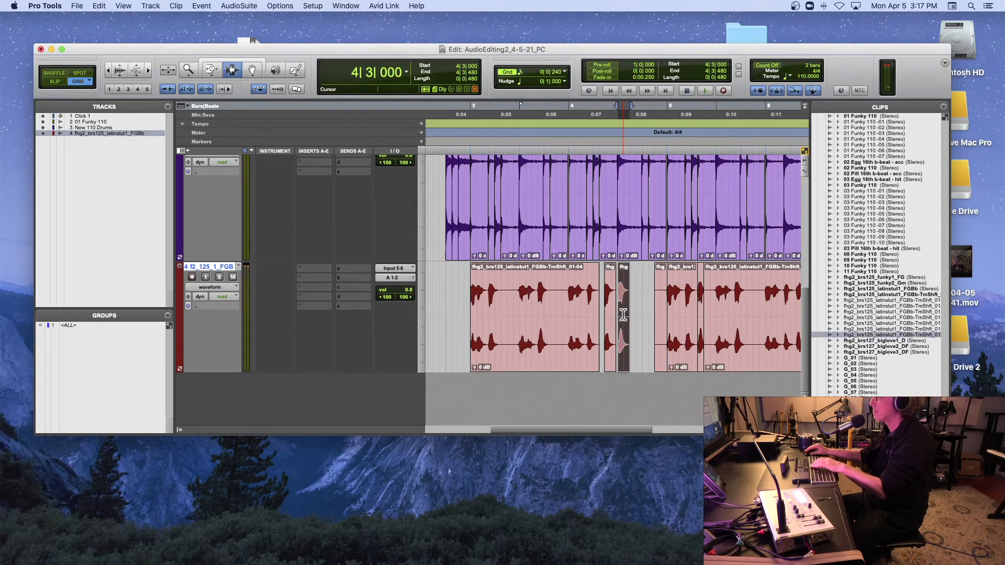
key("Delete")
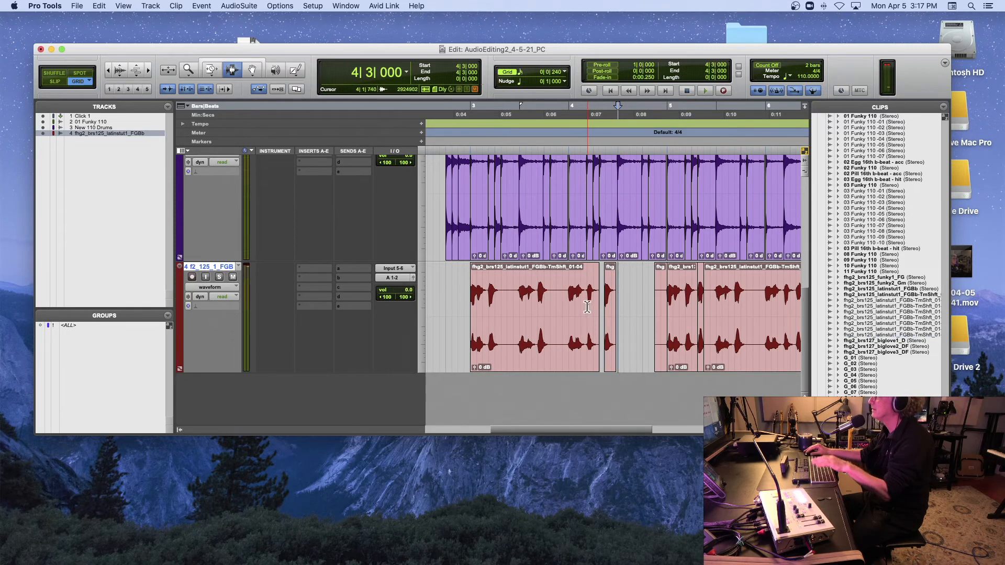
- Audition the brass hits leading into bar 4, copy the one from 4|1|720 to 4|2|240, and paste it at 4|3|240
left_click(556, 302)
left_click(567, 297)
key("space")
key("space")
left_click(585, 296)
key("space")
key("space")
left_click_drag(587, 296, 598, 299)
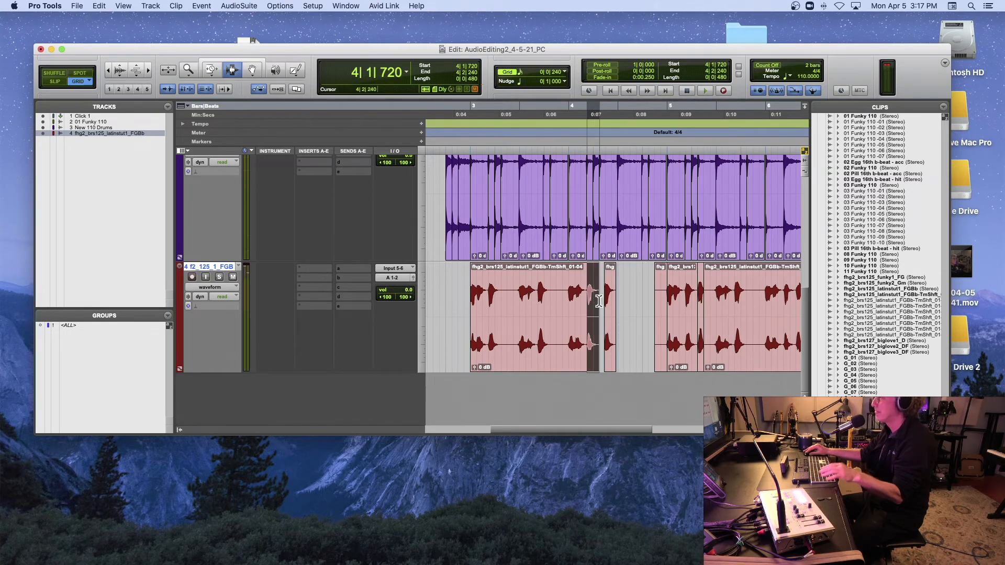
key("super+c")
left_click(615, 299)
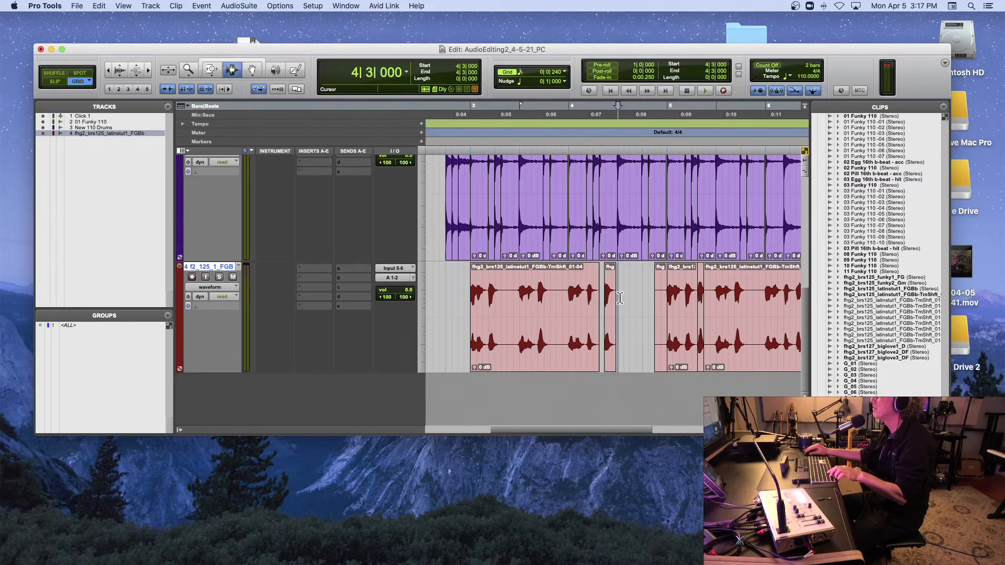
key("super+v")
- Play the brass and drums from 3|1|000 and audition the brass slice from 6|2|240 to 6|2|480
left_click(467, 304)
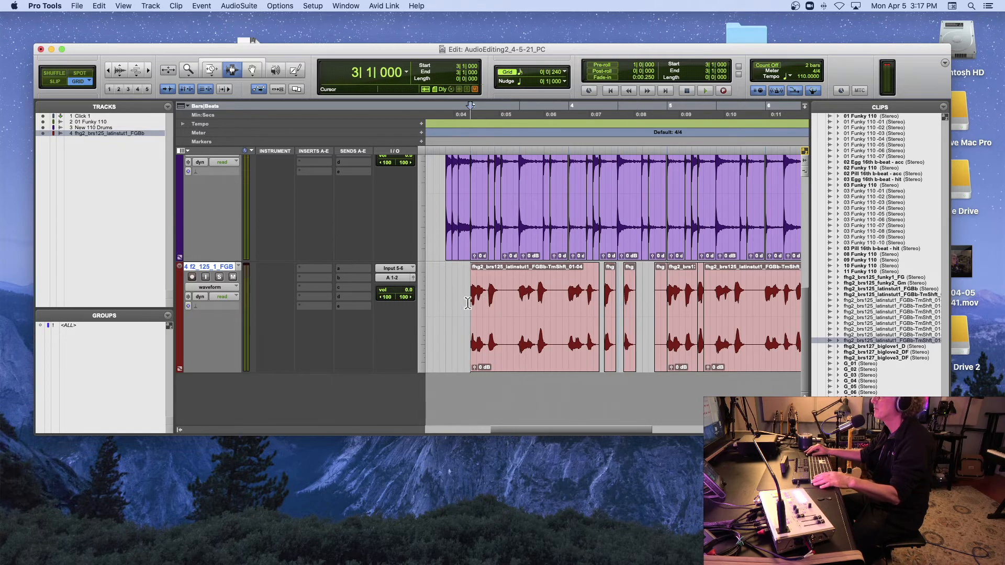
key("space")
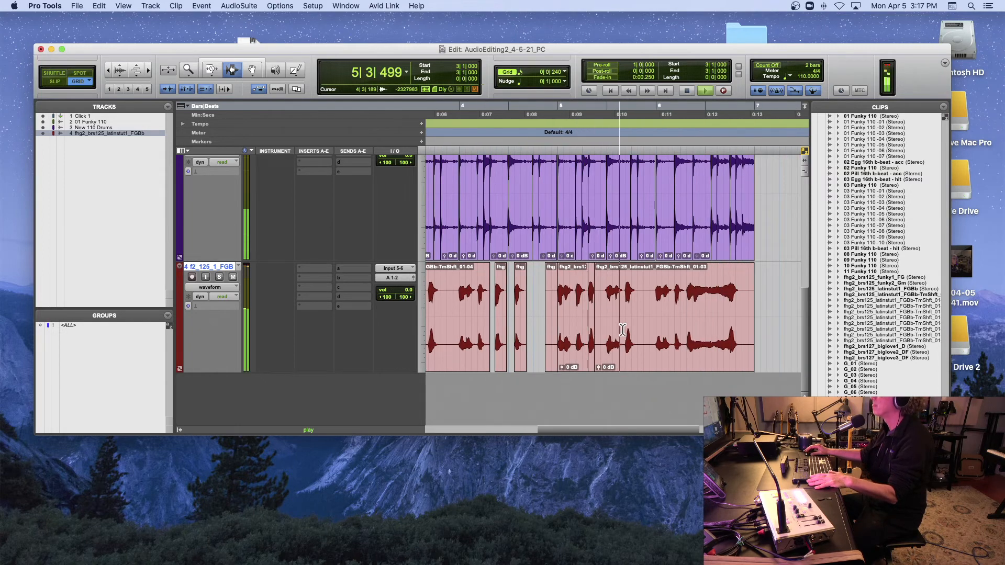
key("space")
left_click(687, 297)
left_click_drag(689, 296, 692, 301)
key("space")
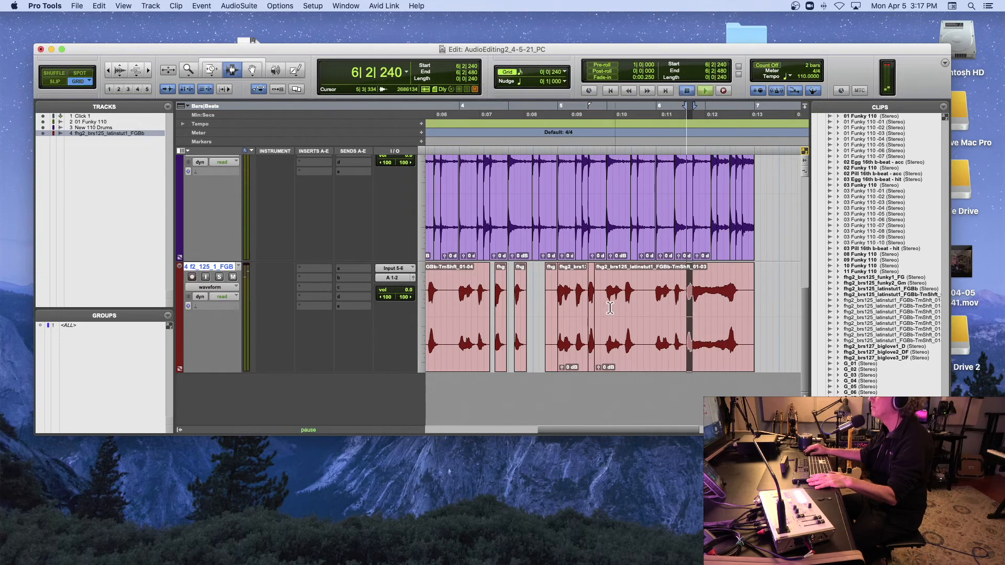
- Play the brass from 4|1|720 and undo the hit pasted at 4|3|240
left_click(517, 306)
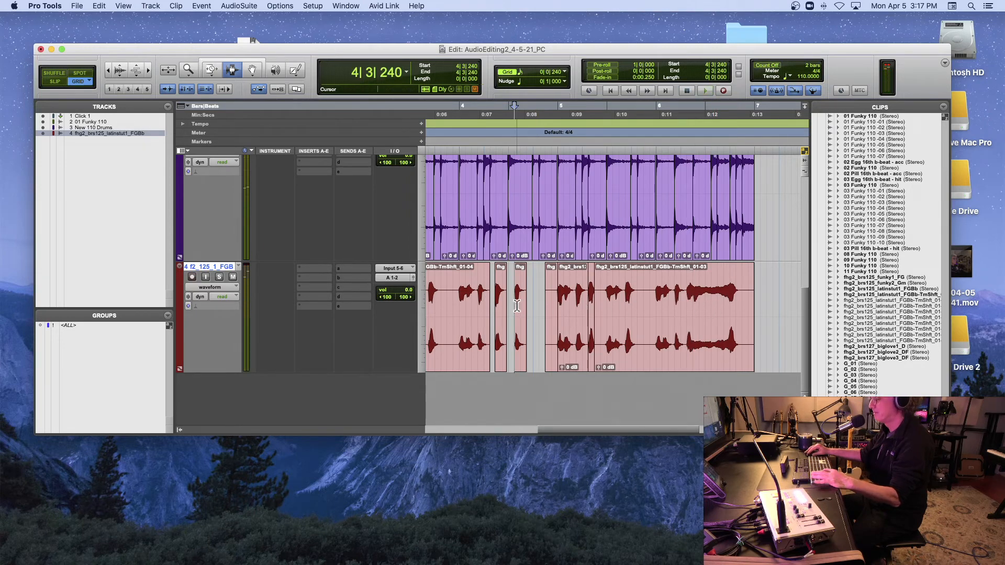
left_click(477, 306)
key("space")
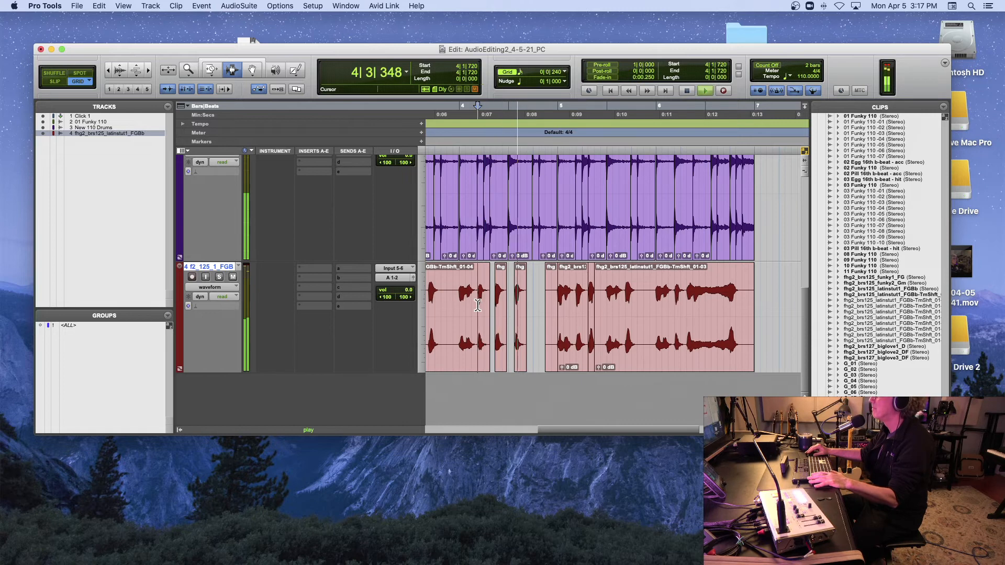
key("super+z")
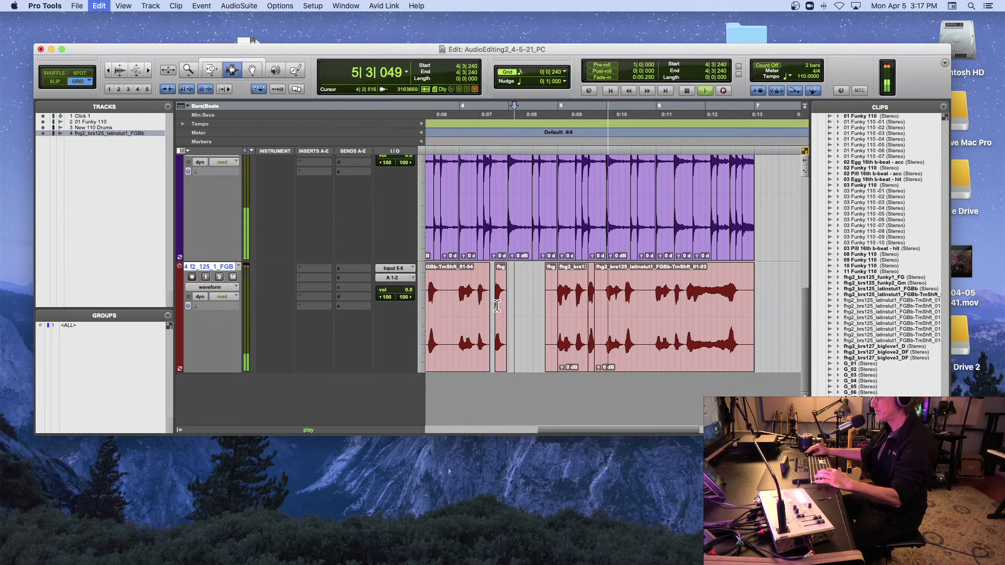
key("space")
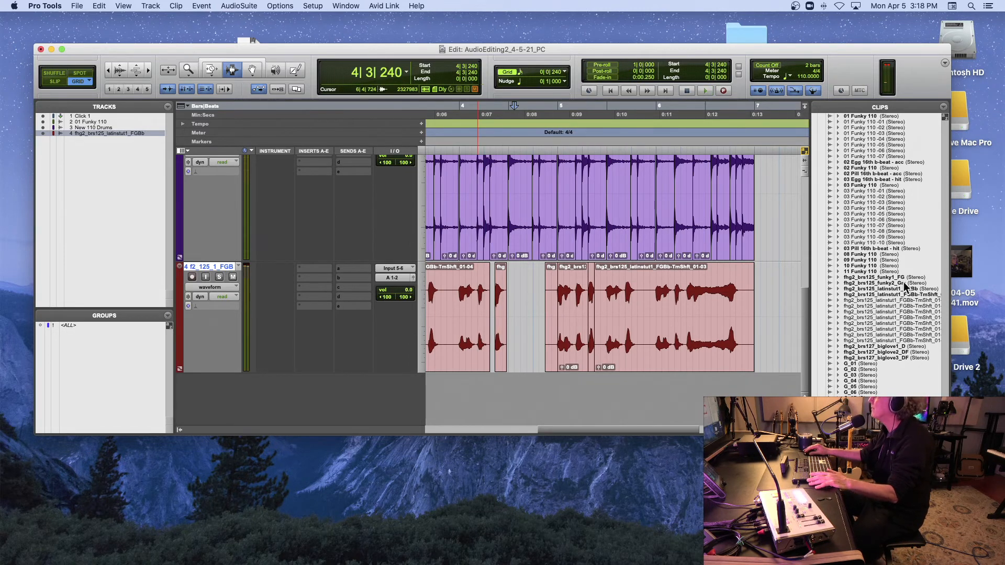
- Preview fhg2_brs125_funky2_Gm from the clip list and place it on the brass track at 7|1|000
left_click(894, 283, "alt")
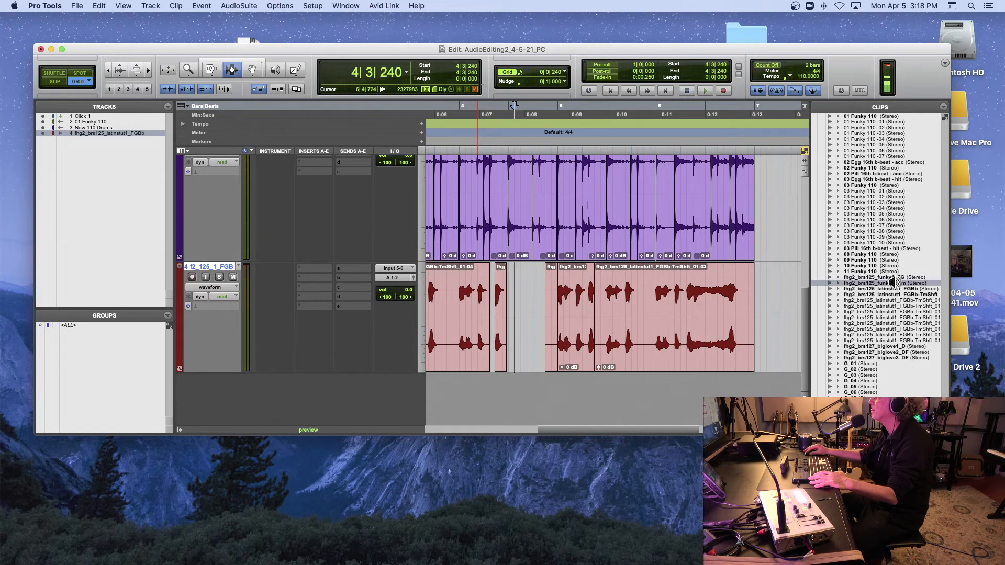
left_click_drag(896, 282, 871, 290)
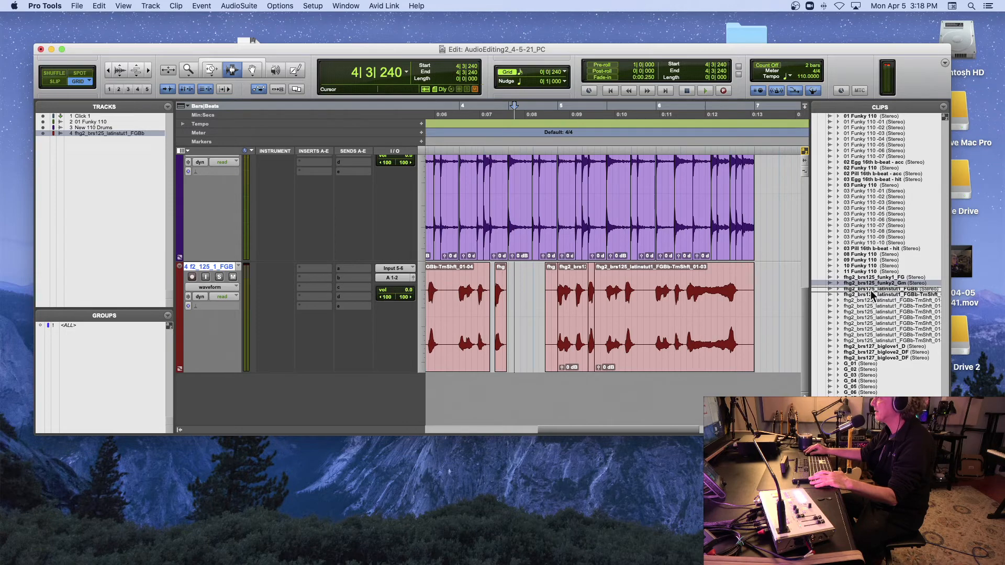
left_click_drag(800, 308, 748, 312)
key("r")
key("r")
key("t")
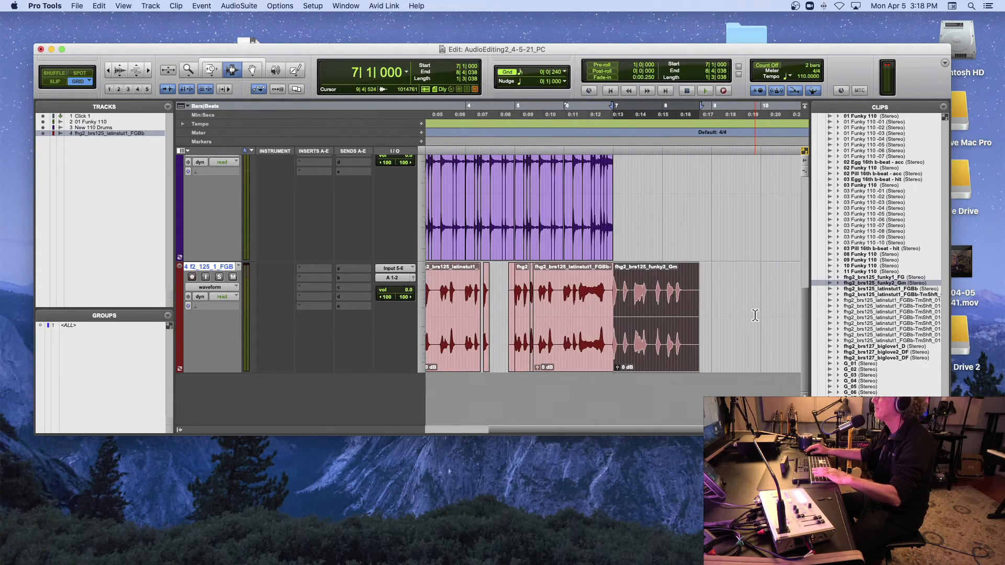
- Time-stretch the funky2_Gm clip to two bars so it ends at 9|1|000, and audition it
left_click(212, 70)
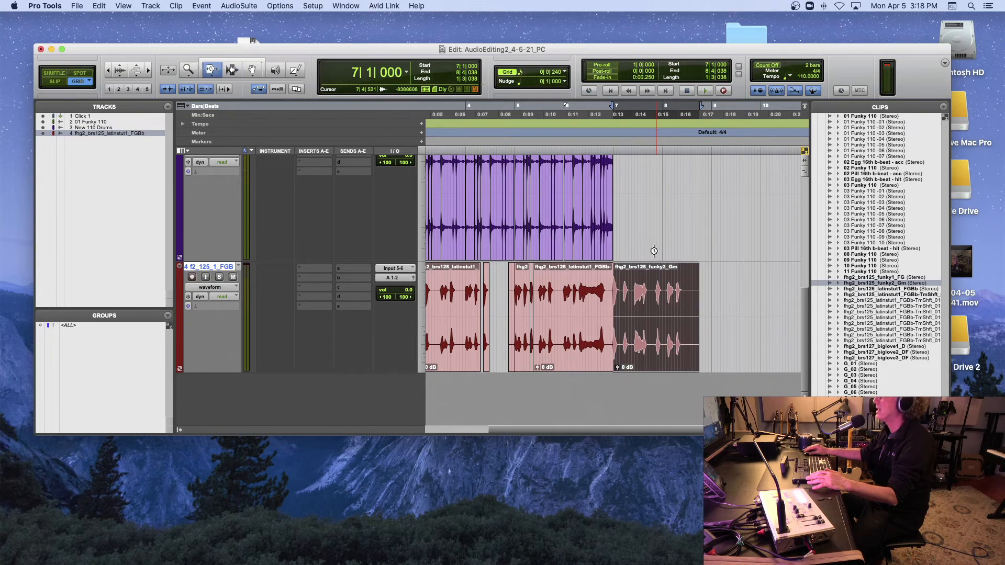
left_click_drag(684, 283, 712, 286)
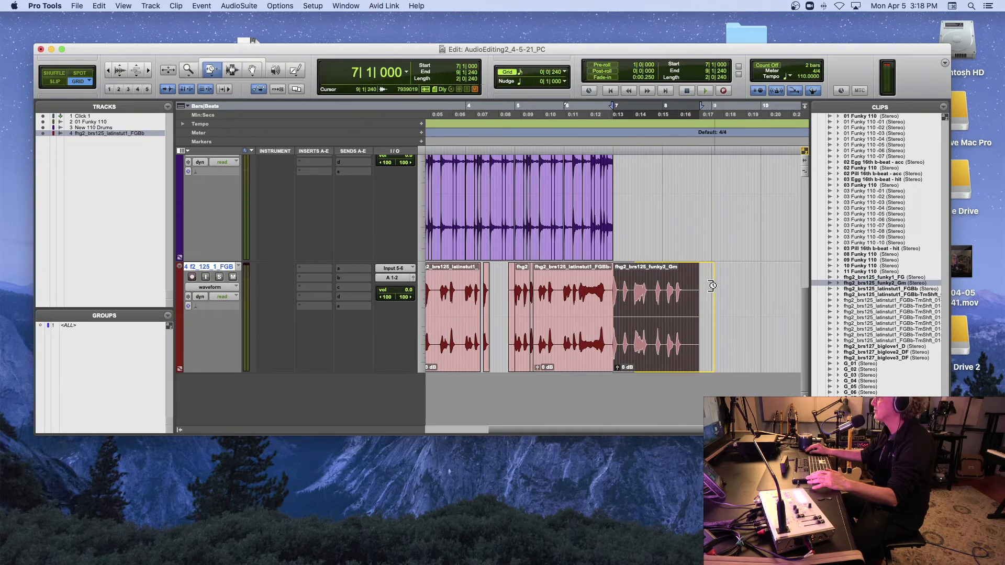
key("space")
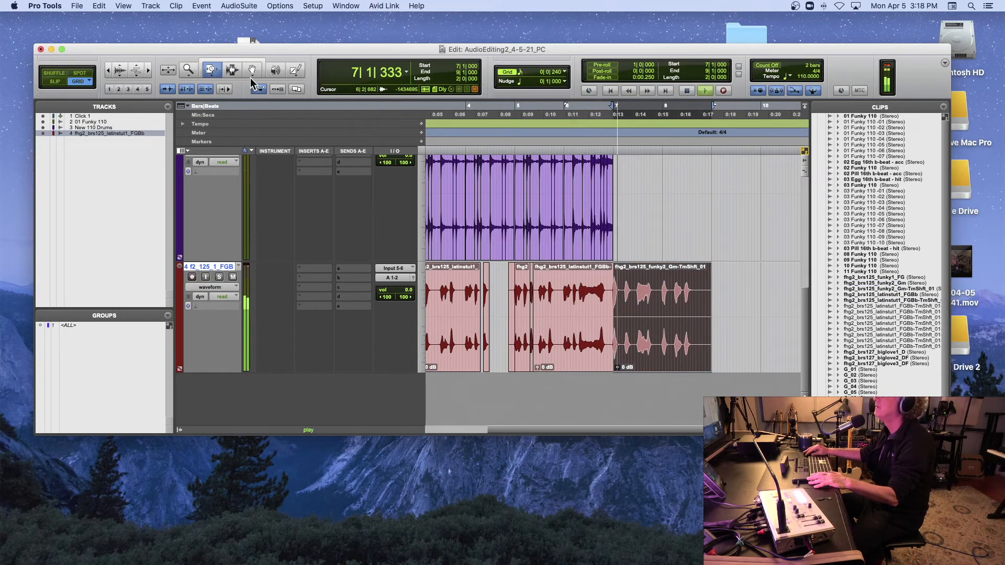
left_click(232, 70)
key("space")
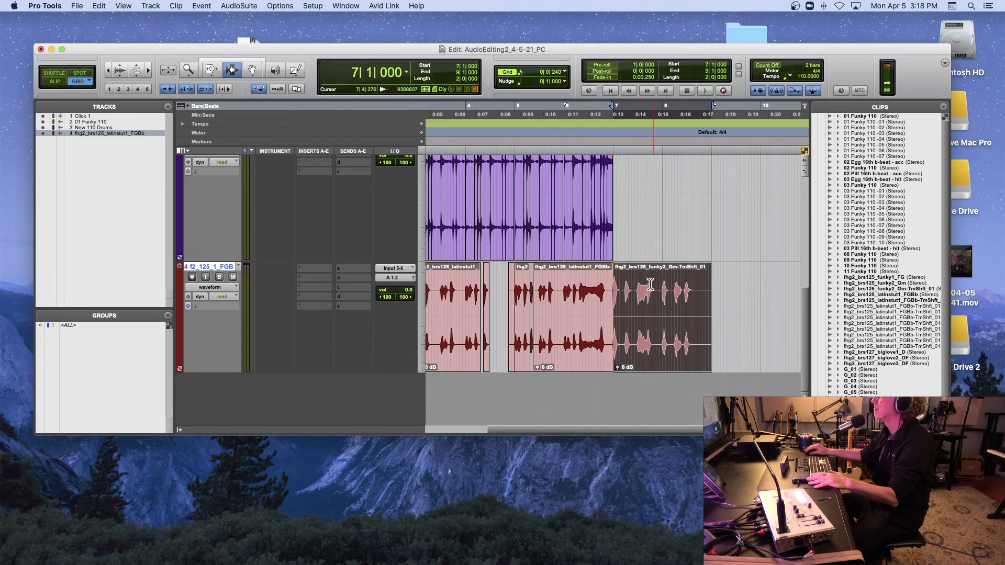
- Copy the first two beats of the stretched funky2_Gm clip, from 7|1|000 to 7|3|000
left_click_drag(635, 295, 613, 294)
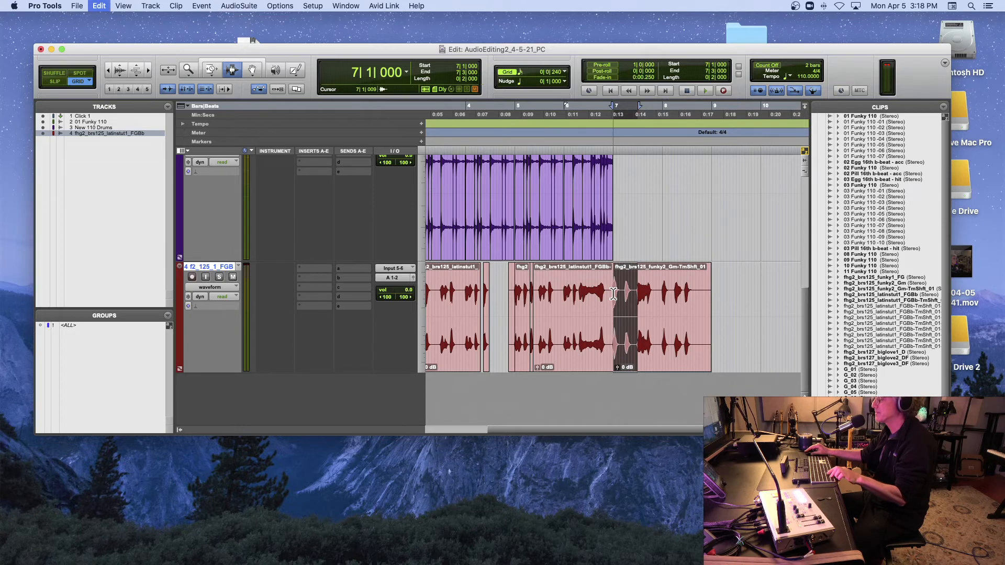
key("super+bracketright")
scroll(613, 295, "left", 5)
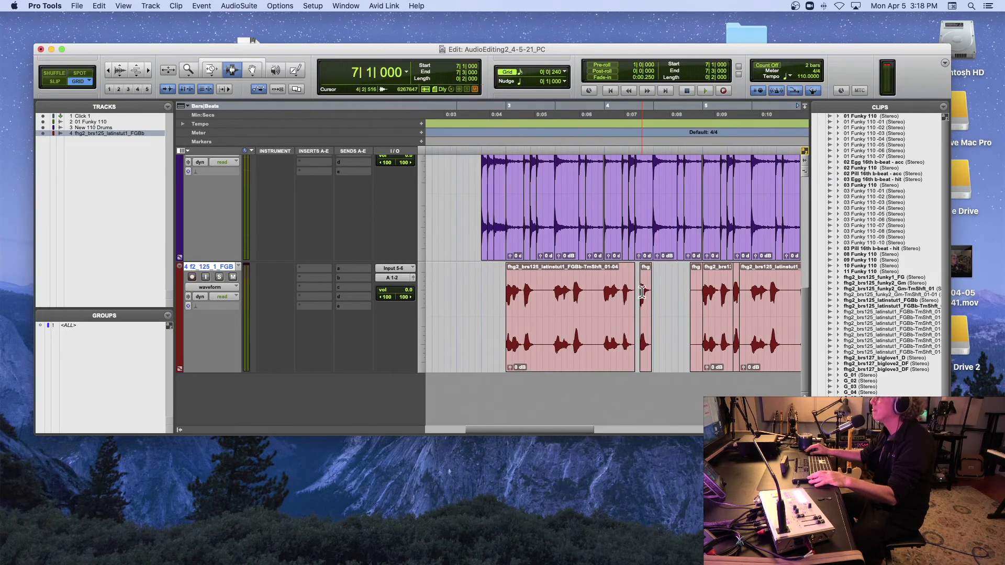
- Set the edit cursor at 3|1|000 and play the brass and drums from there
left_click(506, 292)
key("space")
key("space")
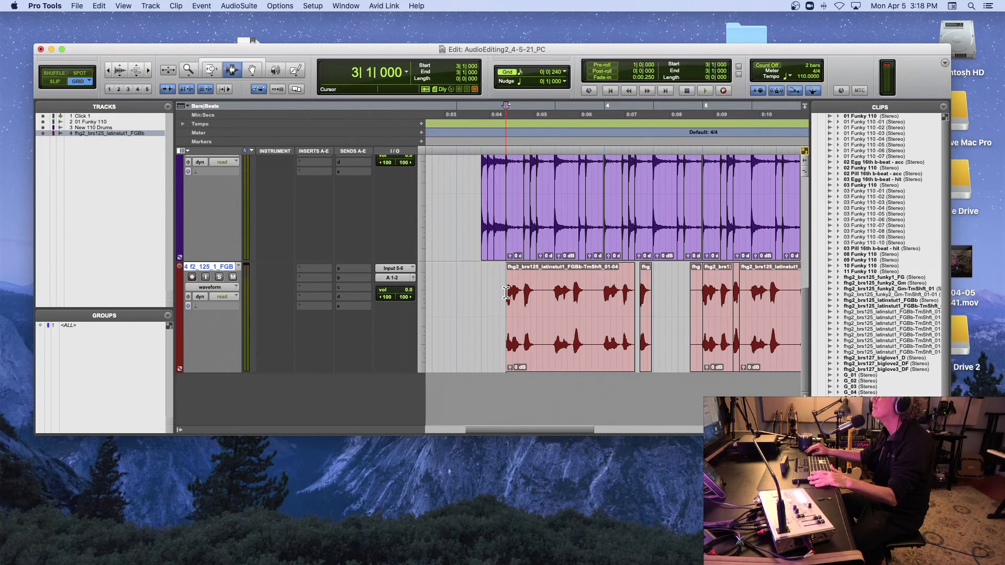
scroll(505, 292, "right", 2)
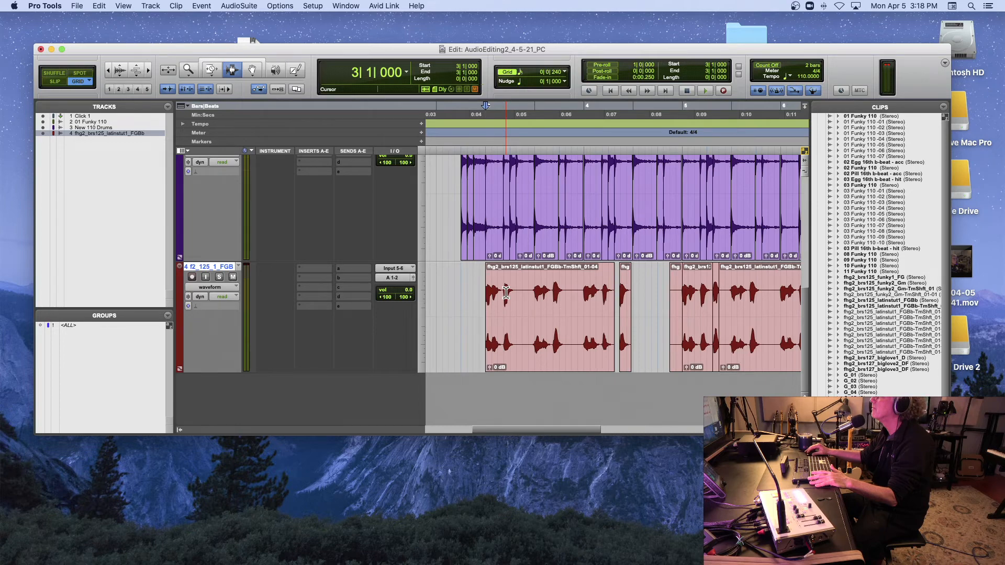
- Select the stretched funky2_Gm clip from 7|1|000 to 9|1|000 and audition it
scroll(506, 292, "right", 15)
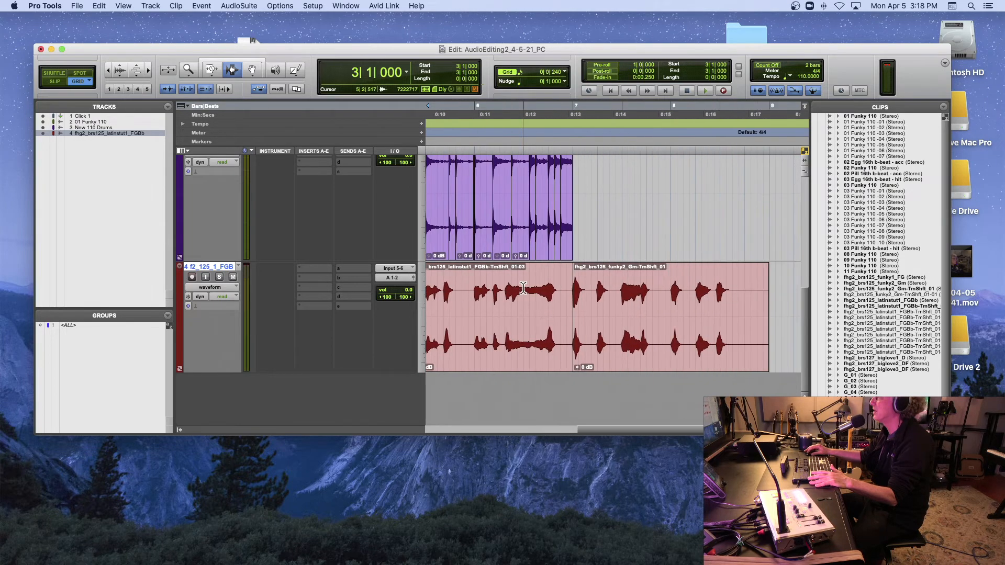
double_click(654, 296)
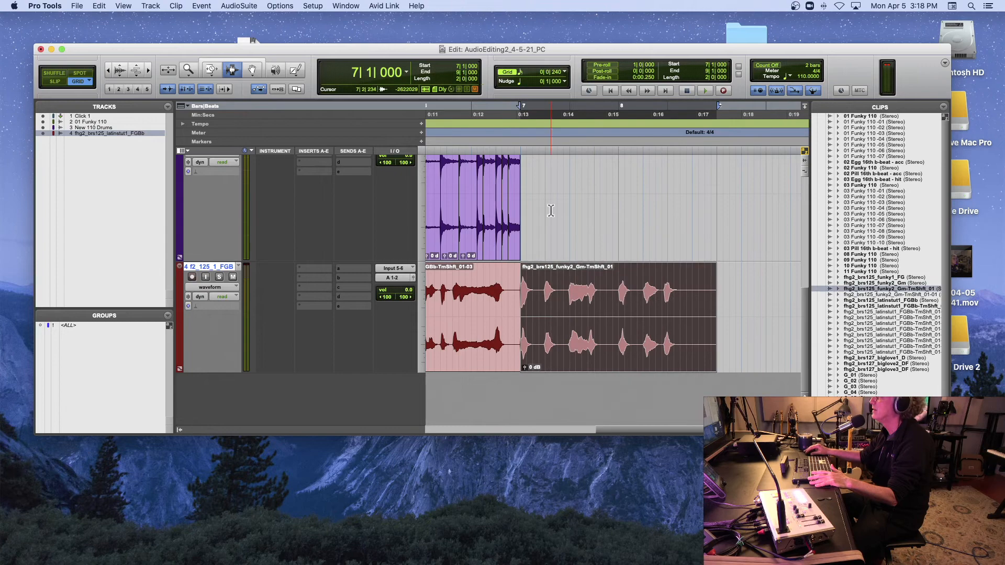
key("5")
key("1")
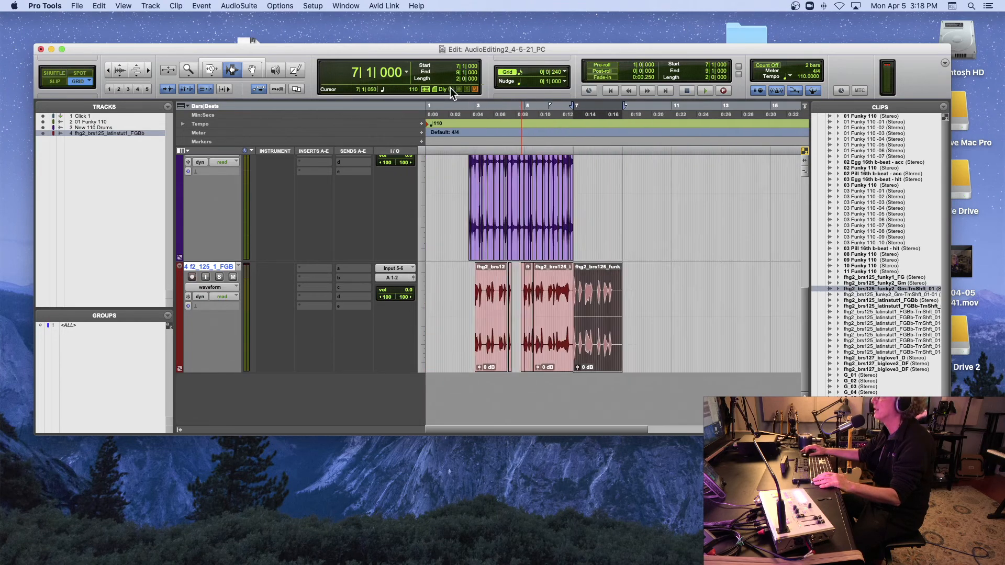
key("r")
key("r")
key("t")
key("t")
key("t")
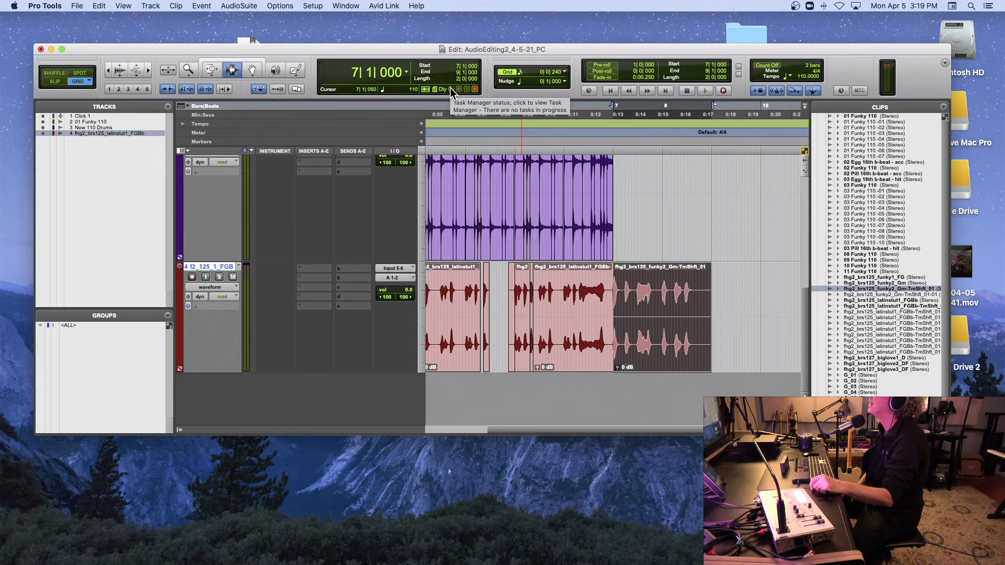
key("super+bracketright")
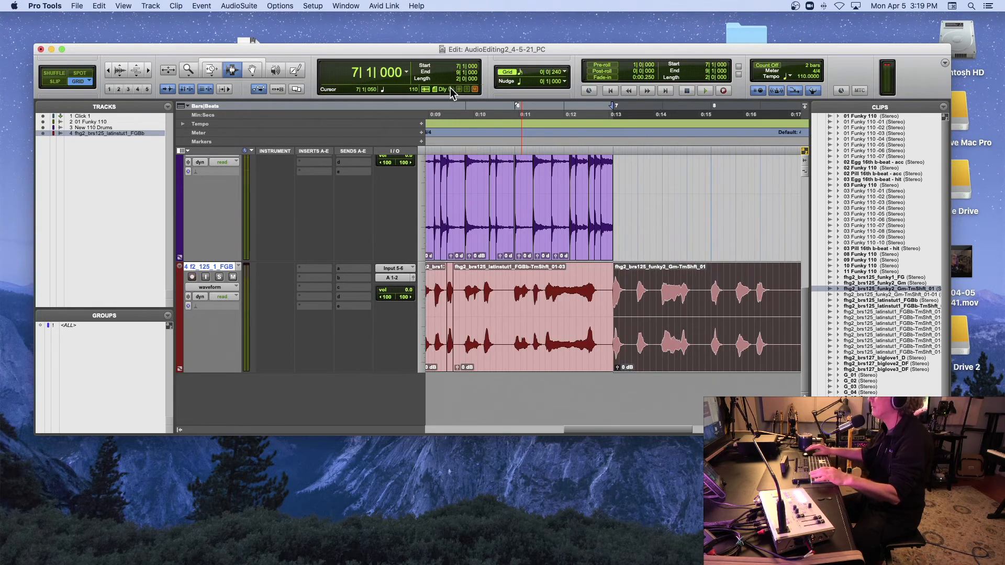
key("space")
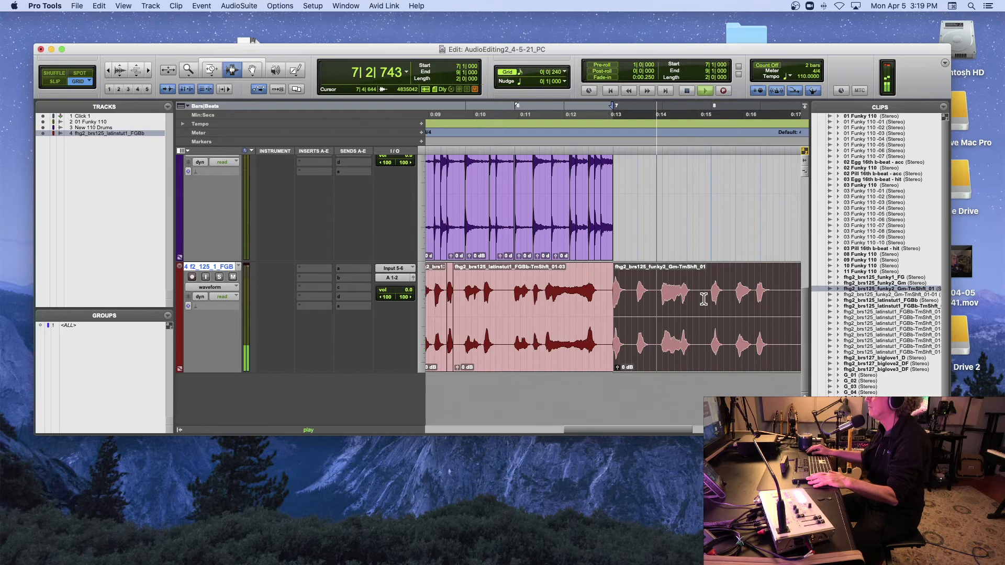
key("super+bracketleft")
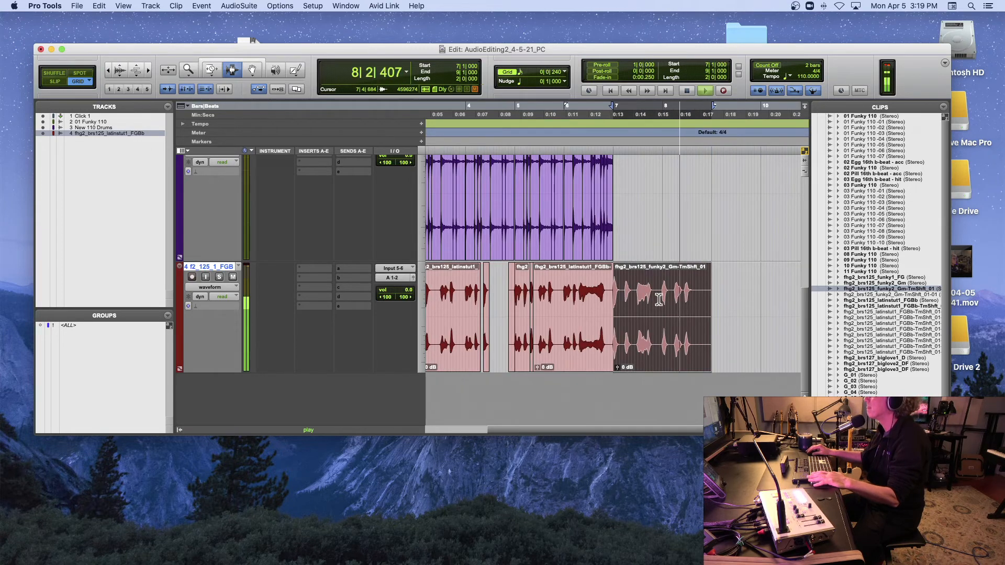
key("space")
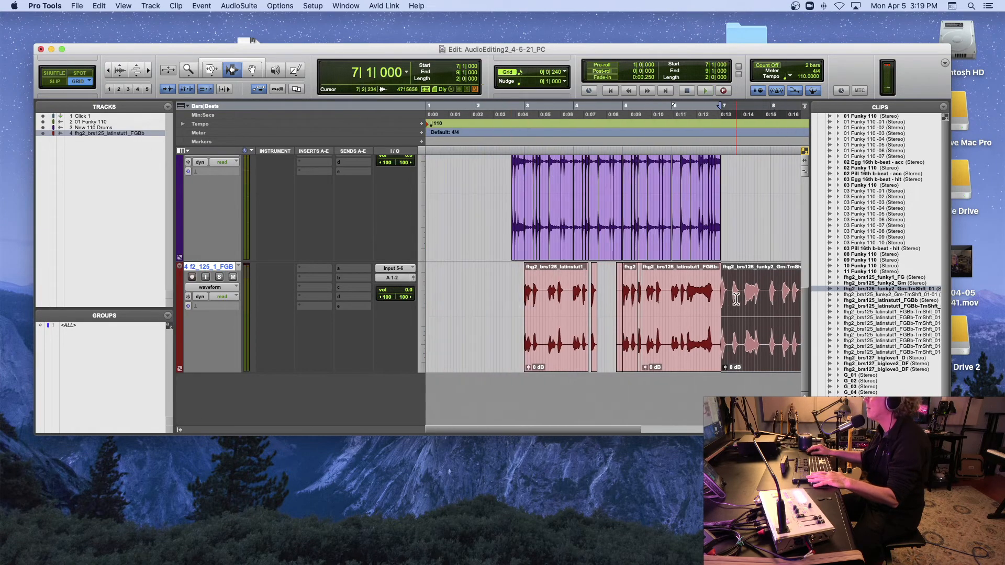
- Copy the opening hits of the funky2_Gm clip at 7|1|000 and paste them at 4|1|000 on the brass track
left_click_drag(744, 293, 721, 292)
key("super+c")
left_click(522, 294)
key("space")
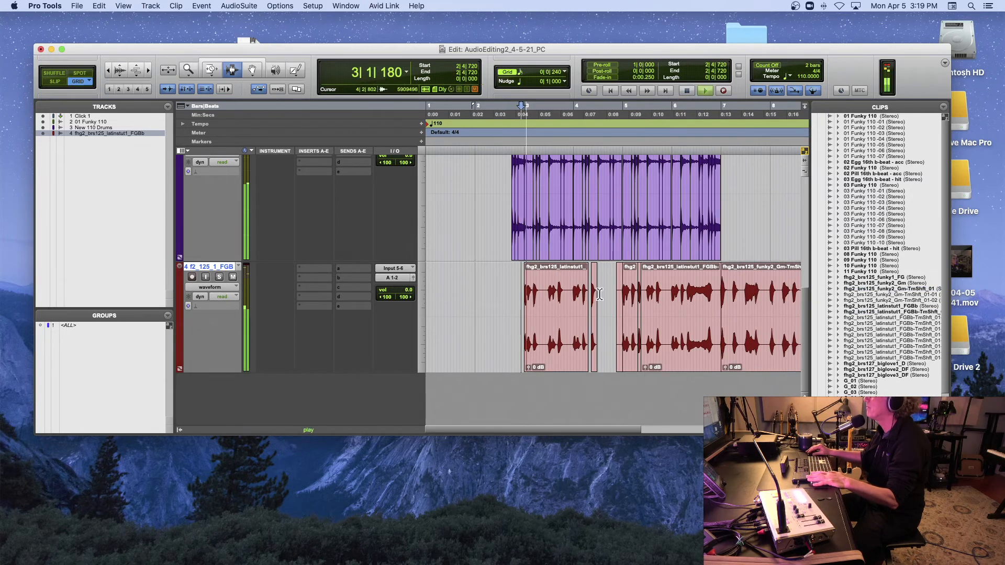
key("space")
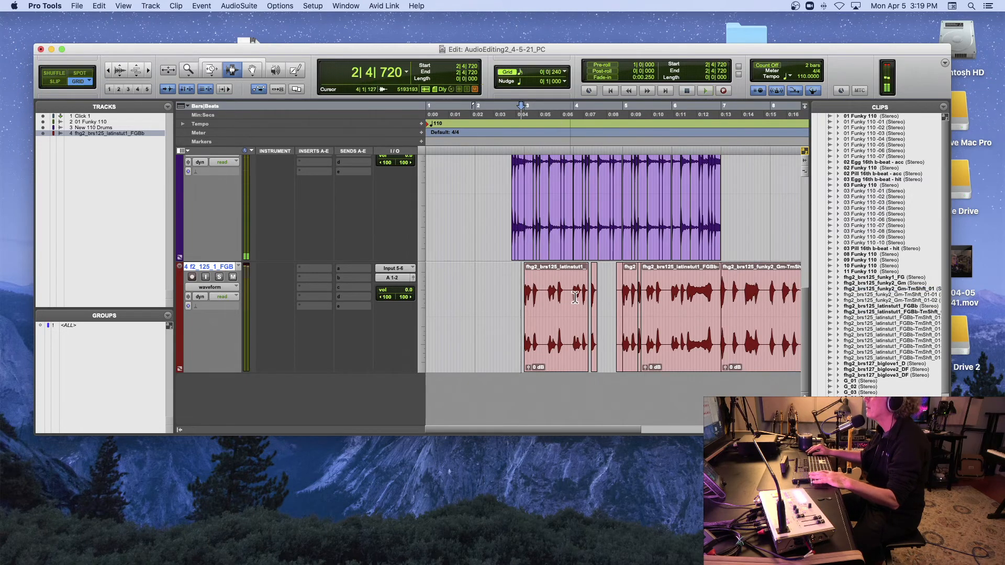
left_click(574, 298)
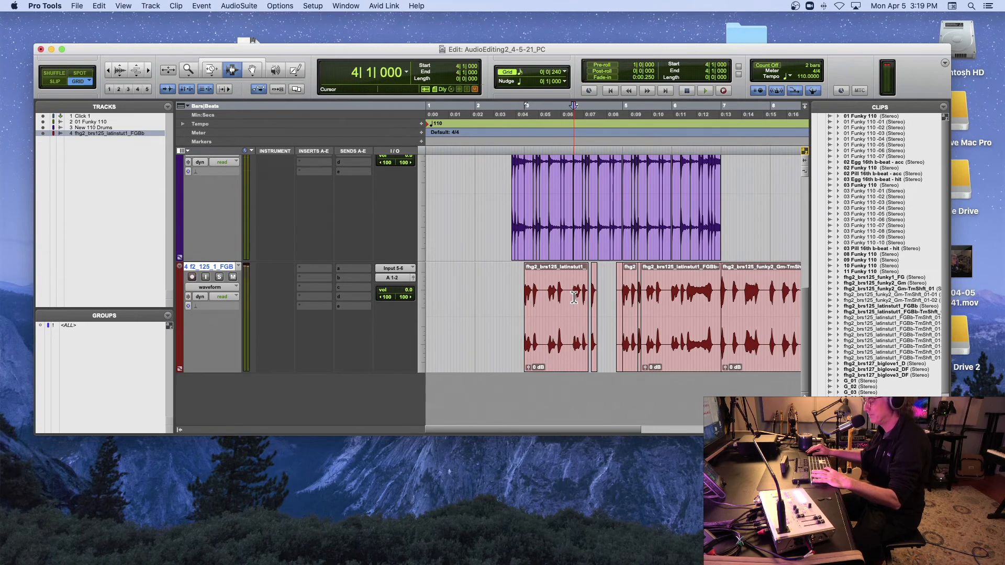
key("super+v")
- Play the drums and brass from 2|3|720 to audition the hits pasted at bar 4
left_click(509, 294)
key("space")
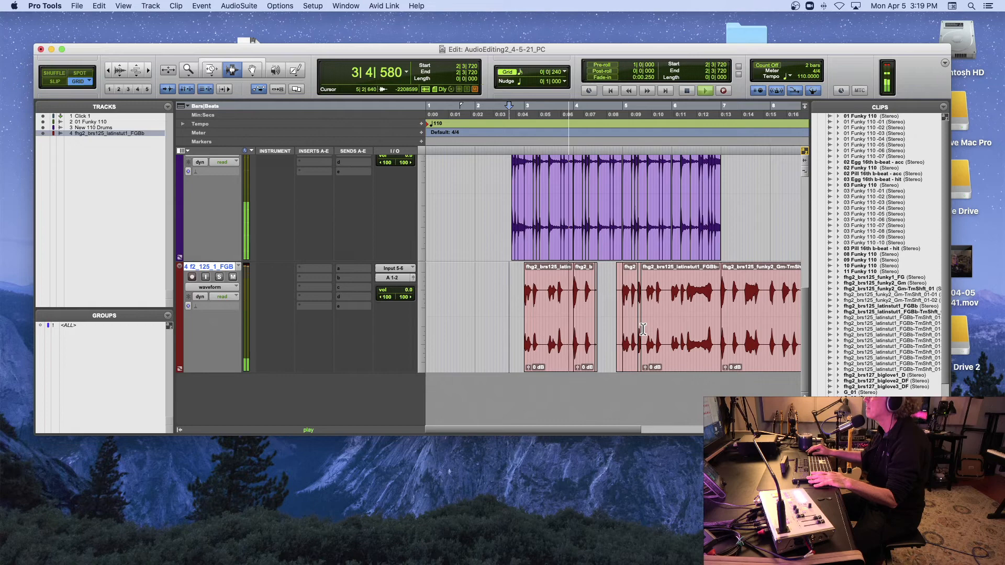
key("space")
- Audition the short brass hits in bar 5 from several points, starting at 5|3|720, to find one to reuse
left_click(656, 296)
key("space")
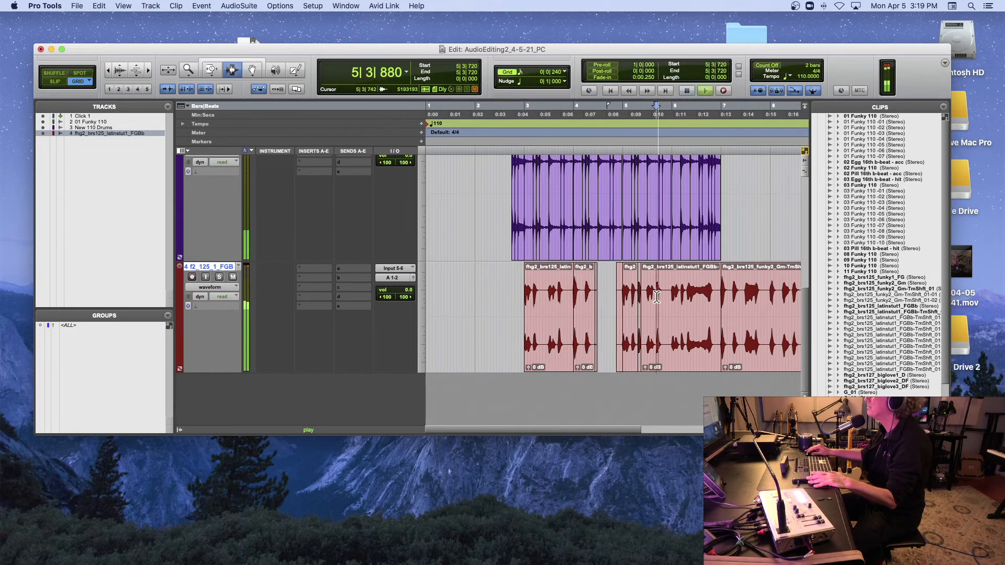
key("space")
left_click(640, 297)
left_click(635, 297)
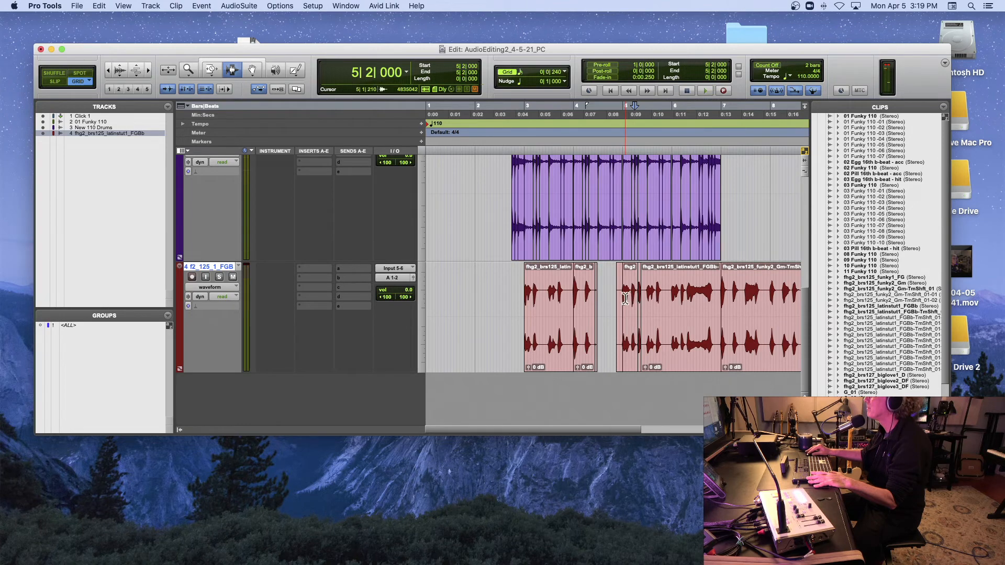
key("space")
key("space")
key("space")
left_click(630, 297)
key("space")
- Copy the brass hit from 5|1|720 to 5|2|240 and paste it at 4|2|720
left_click_drag(631, 298, 638, 301)
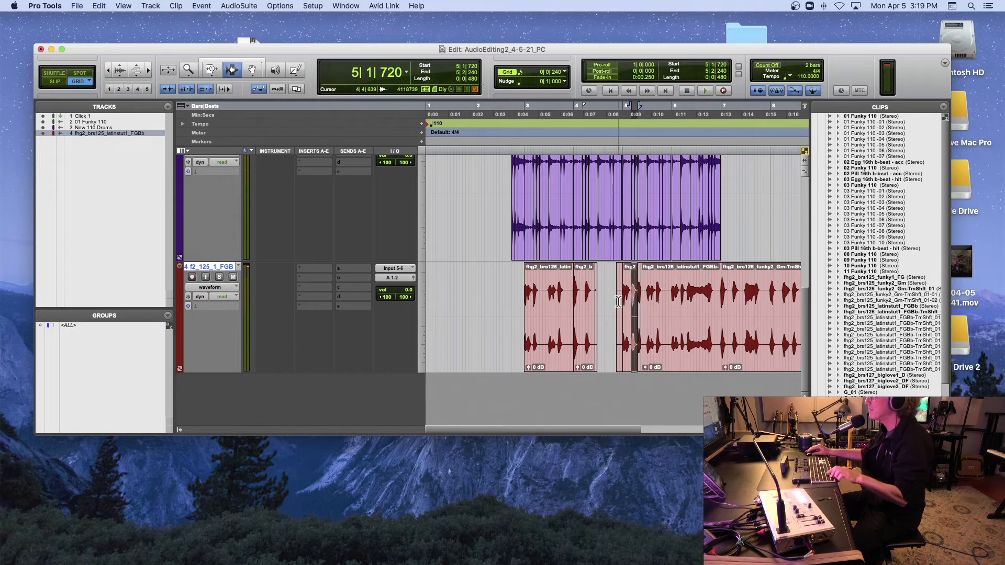
left_click(595, 302)
key("super+v")
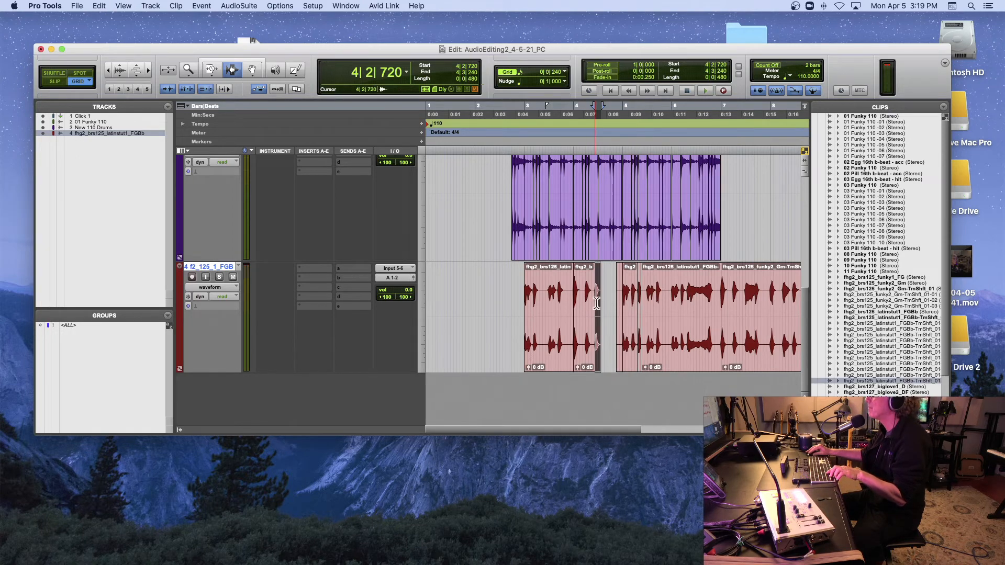
- Play the drums and brass from 3|1|000 through bars 4 to 6 to check the edited phrase
left_click(524, 304)
key("space")
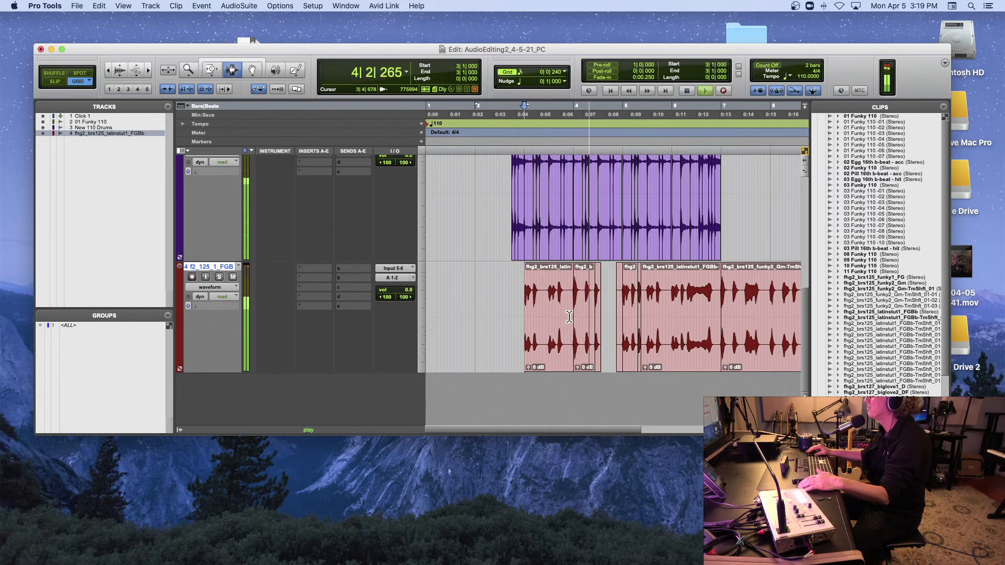
scroll(569, 317, "right", 3)
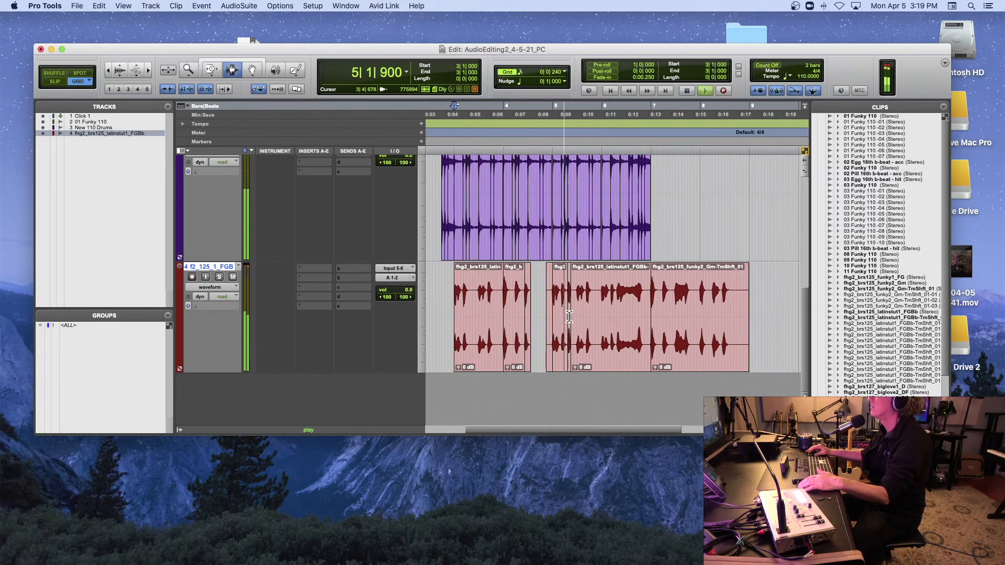
scroll(569, 317, "right", 2)
scroll(569, 317, "right", 2)
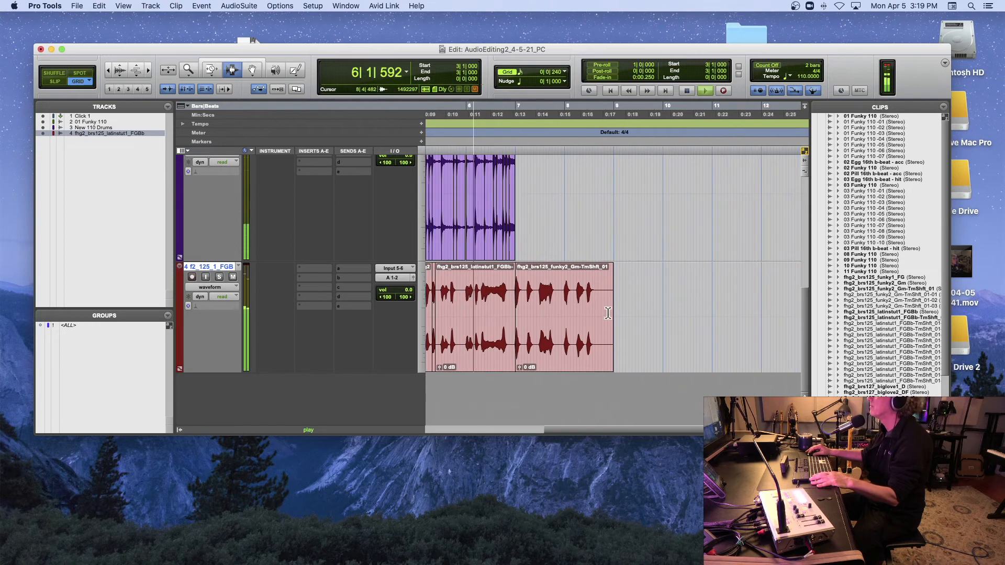
key("space")
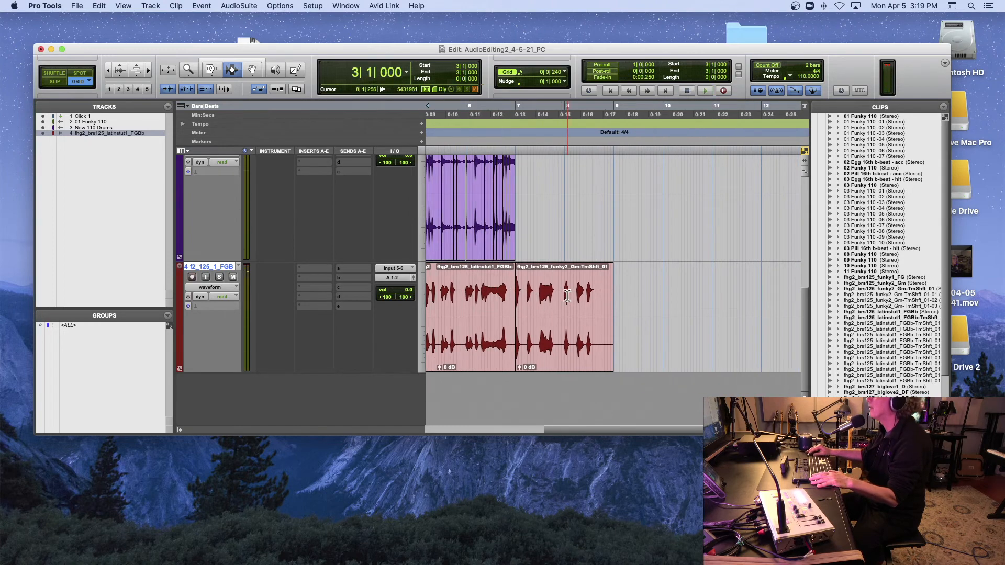
- Try reusing the funky2_Gm phrase from 8|1|000 to 8|4|240 by auditioning it and pasting a copy at 6|2|240
left_click_drag(565, 298, 605, 299)
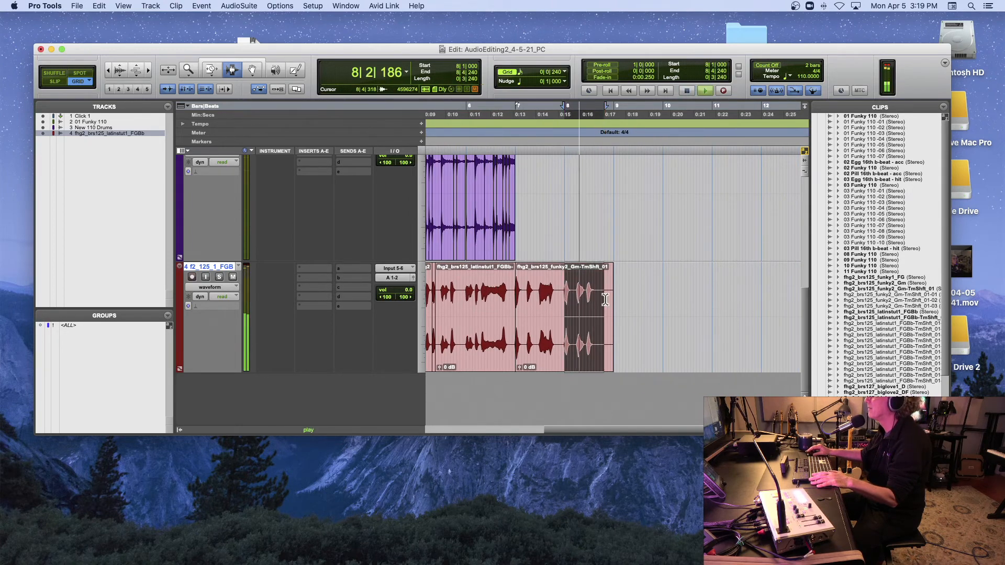
key("space")
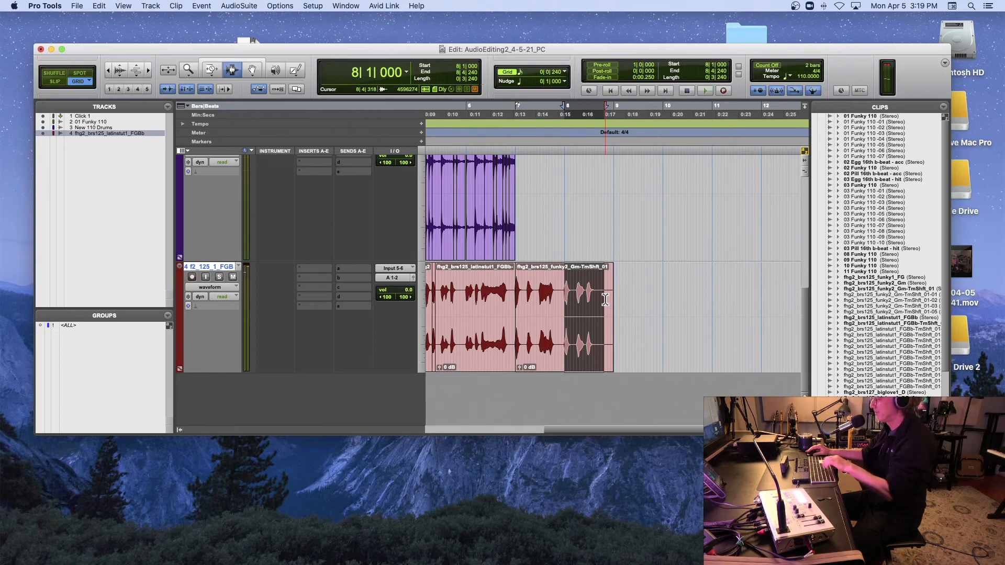
key("Delete")
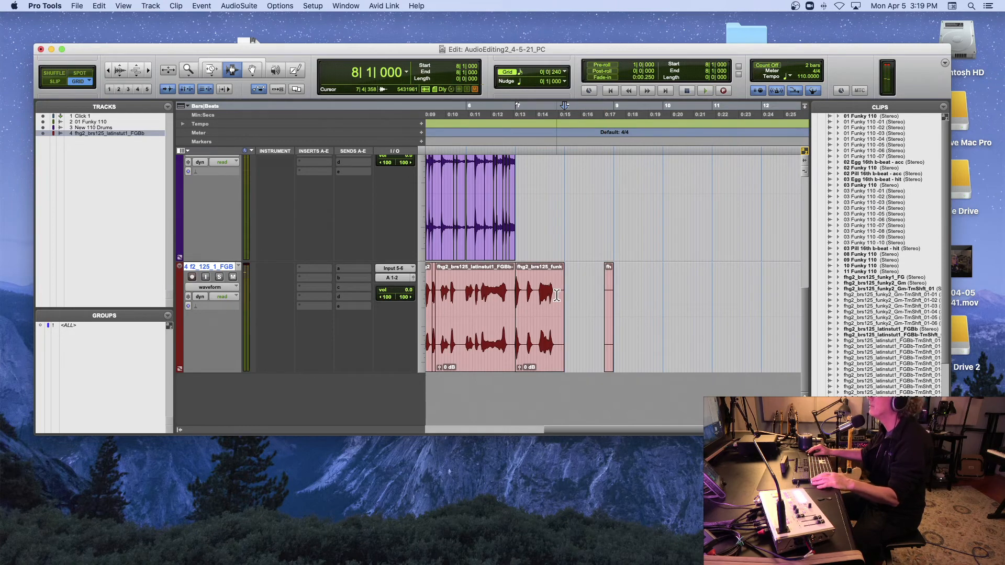
key("super+z")
left_click(483, 297)
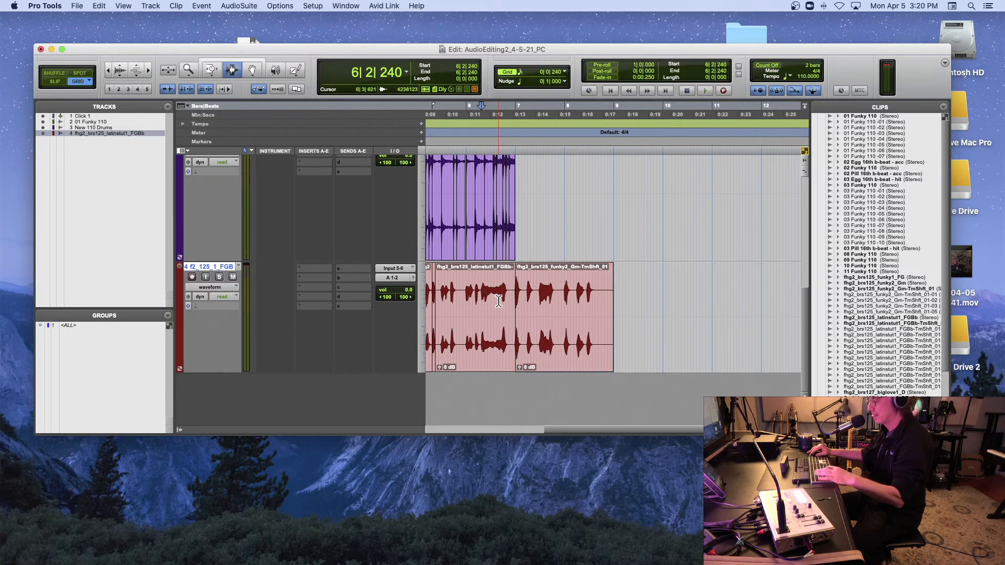
key("super+v")
- Delete the remaining funky2_Gm audio from 7|2|000 onward on the brass track
left_click_drag(527, 298, 633, 295)
key("BackSpace")
scroll(549, 303, "left", 3)
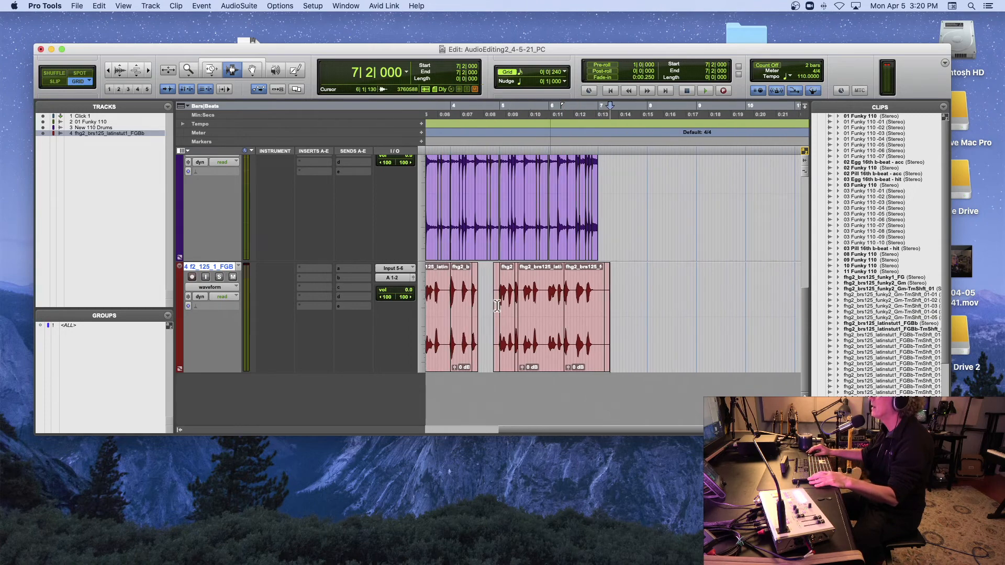
scroll(486, 306, "right", 1)
scroll(440, 306, "left", 3)
scroll(464, 304, "right", 2)
scroll(438, 304, "left", 3)
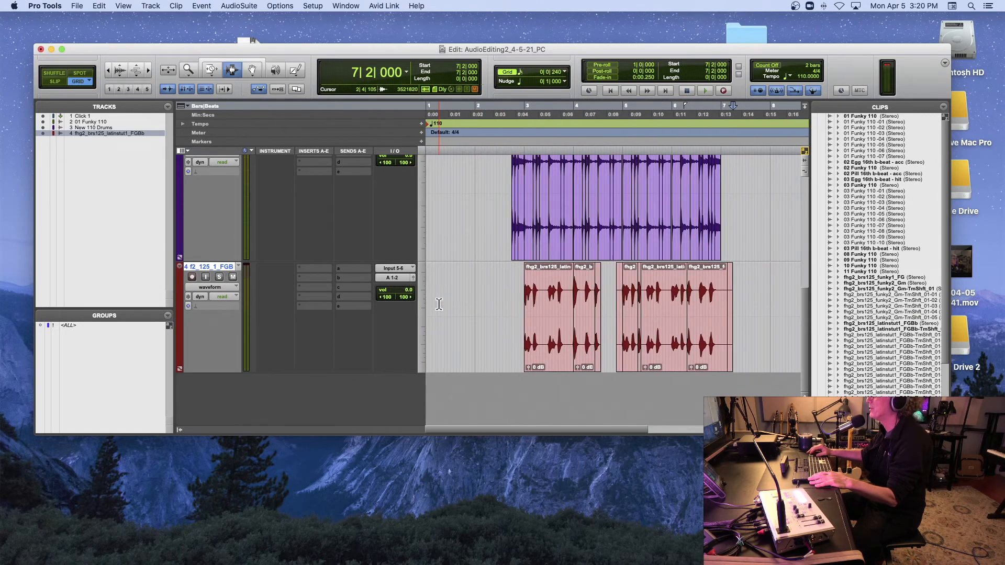
- Play the arrangement from 2|4|000 to judge the phrase pasted in bar 6
left_click(515, 285)
key("space")
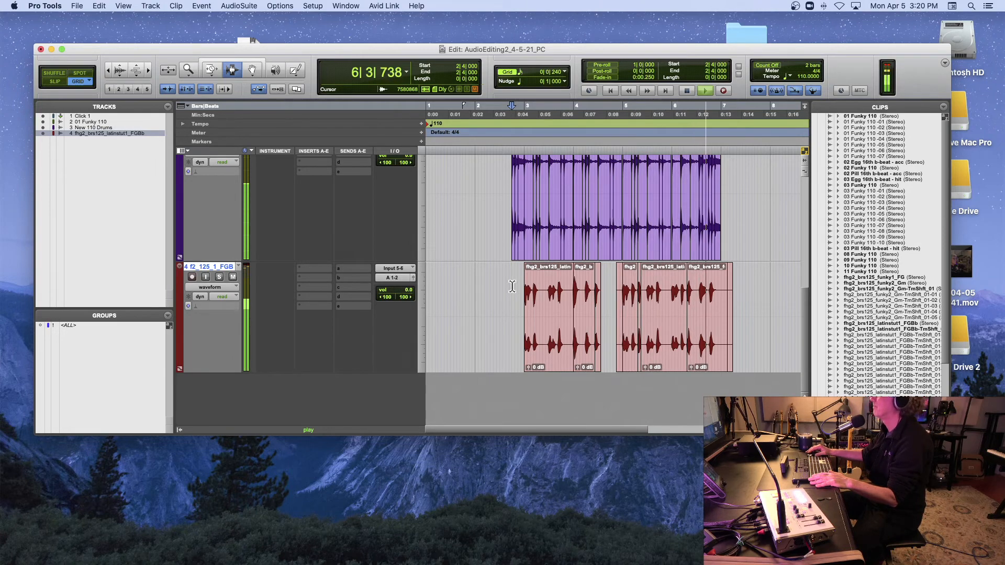
key("space")
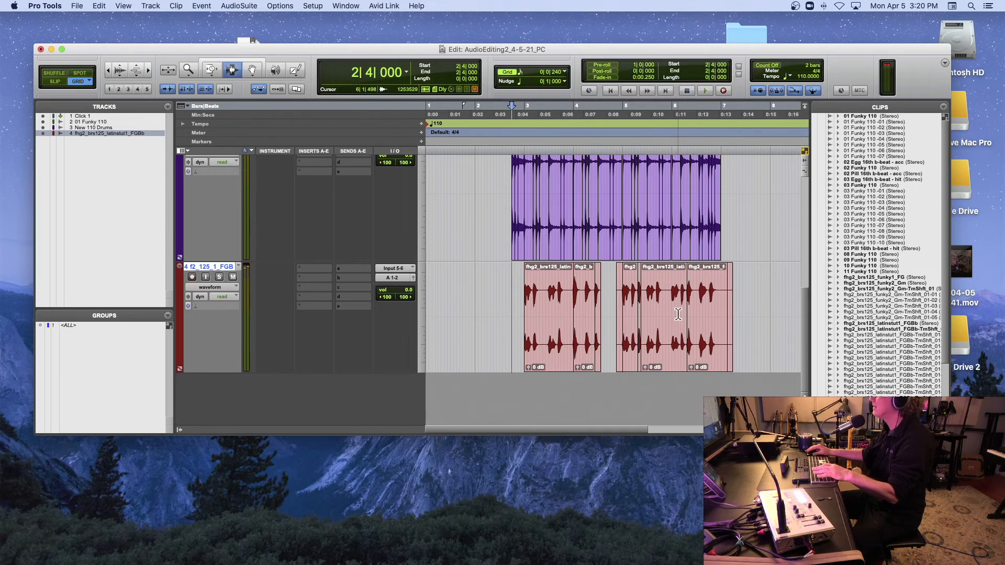
- Undo the deletion and the bar 6 paste, and remove the whole funky2_Gm clip starting at 7|1|000
key("super+z")
key("super+z")
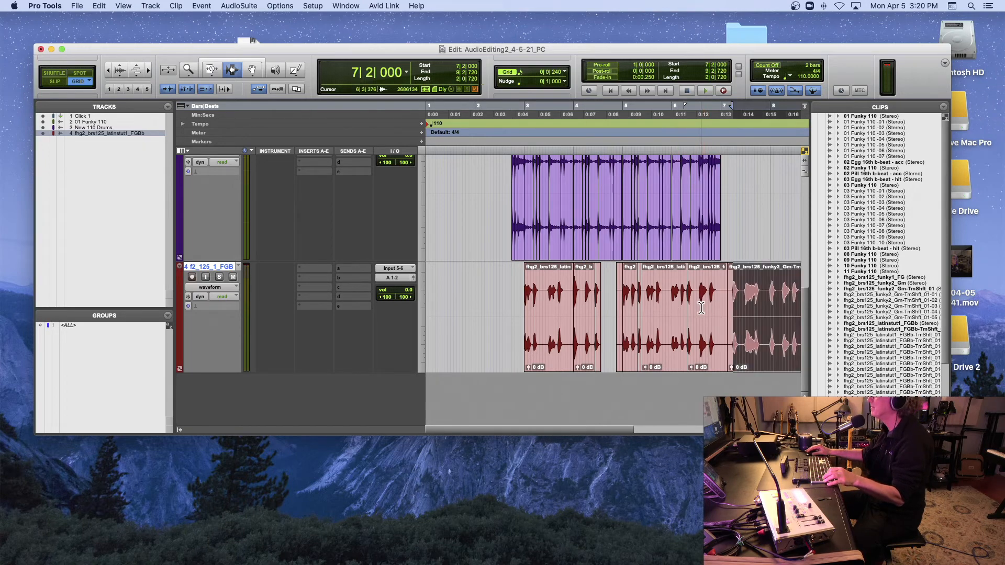
double_click(730, 296)
key("Delete")
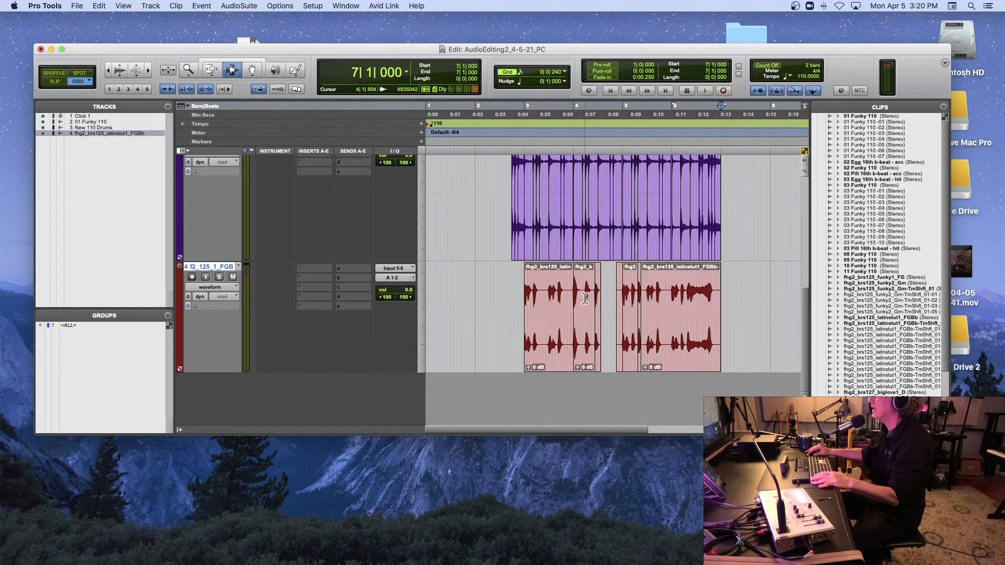
- Play the drums and brass from 2|4|480 to review the transition into bar 5
key("super+bracketright")
key("super+bracketright")
key("space")
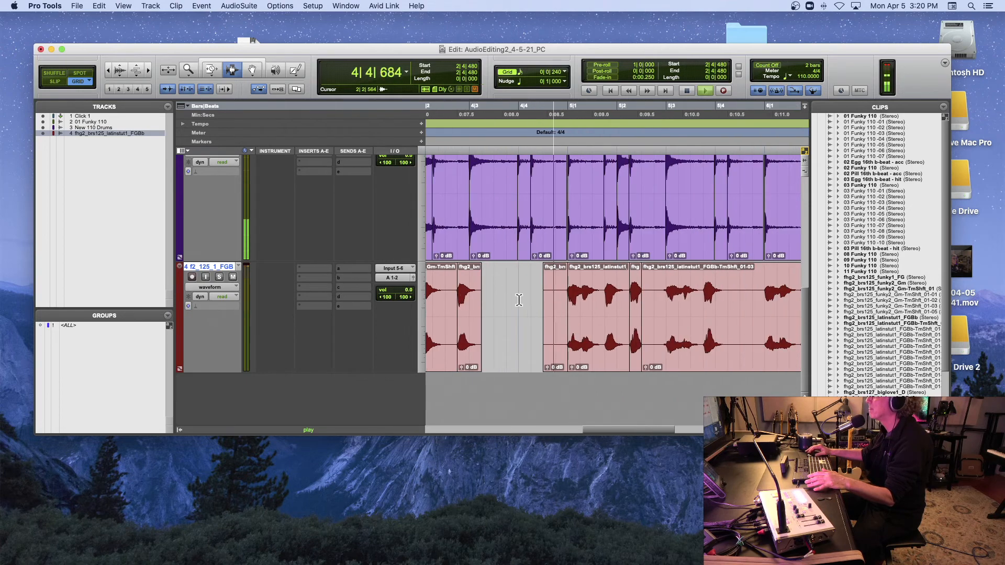
key("space")
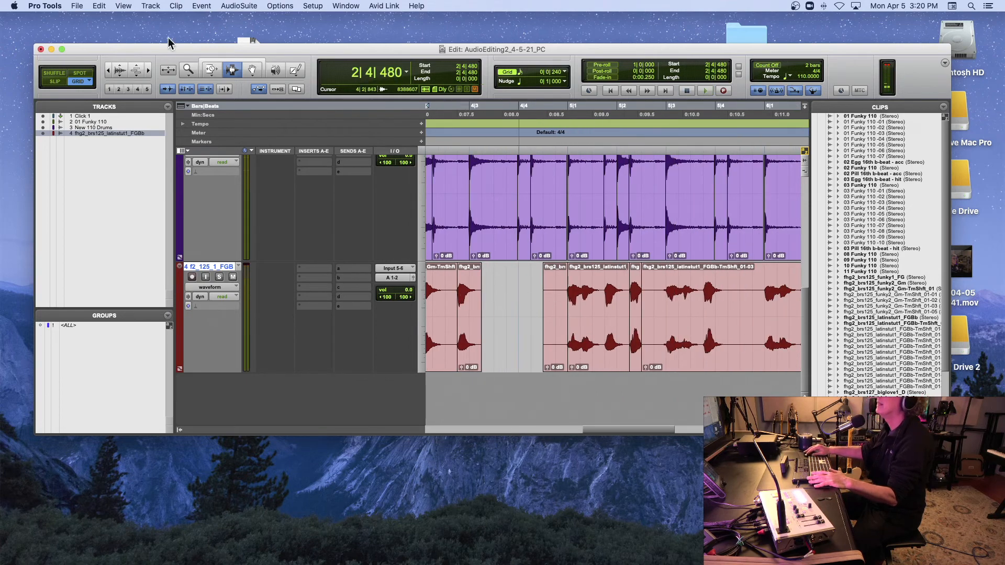
- In Slip mode, extend the end of the short brass hit starting at 5|2|240 to 5|2|783 with the Trim tool
left_click(209, 70)
left_click(224, 75)
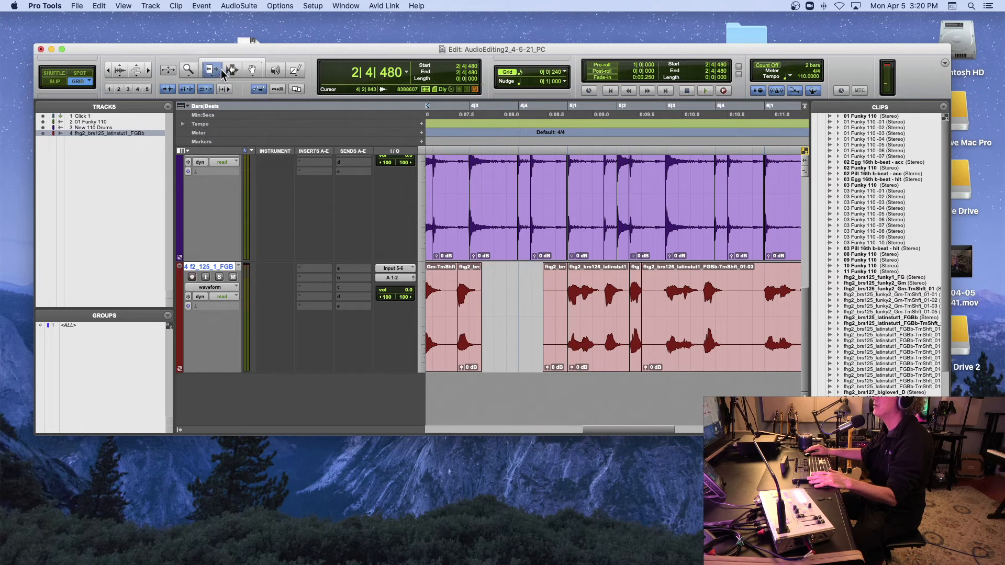
left_click_drag(636, 275, 654, 279)
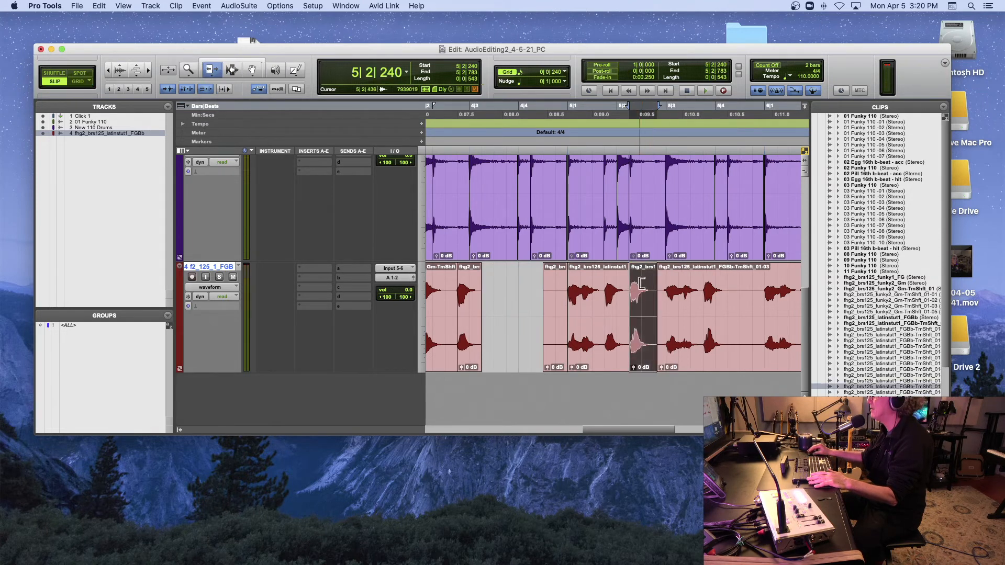
left_click(546, 150)
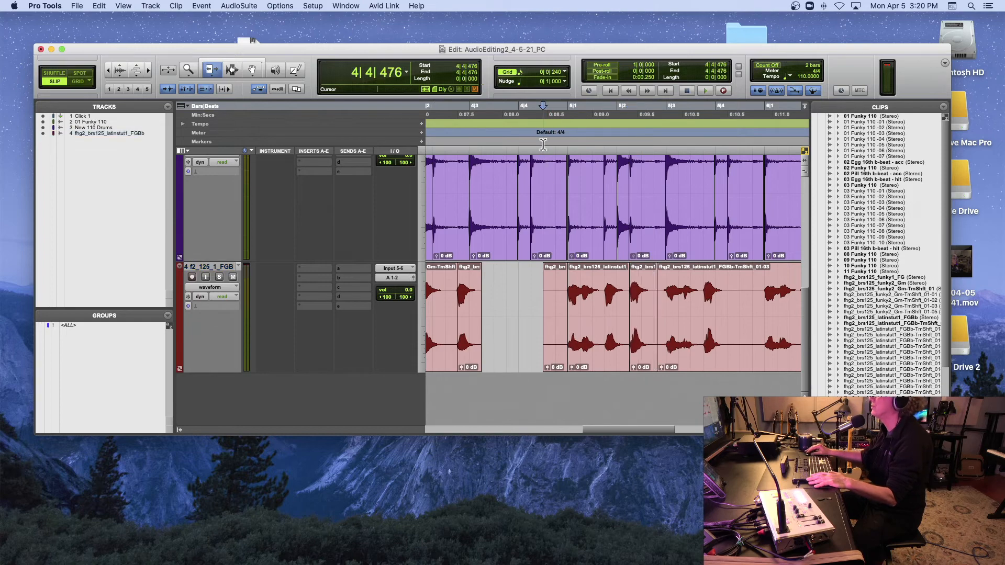
- Play the drums and brass from 4|4|476 through bar 6 to review the extended brass hit
key("space")
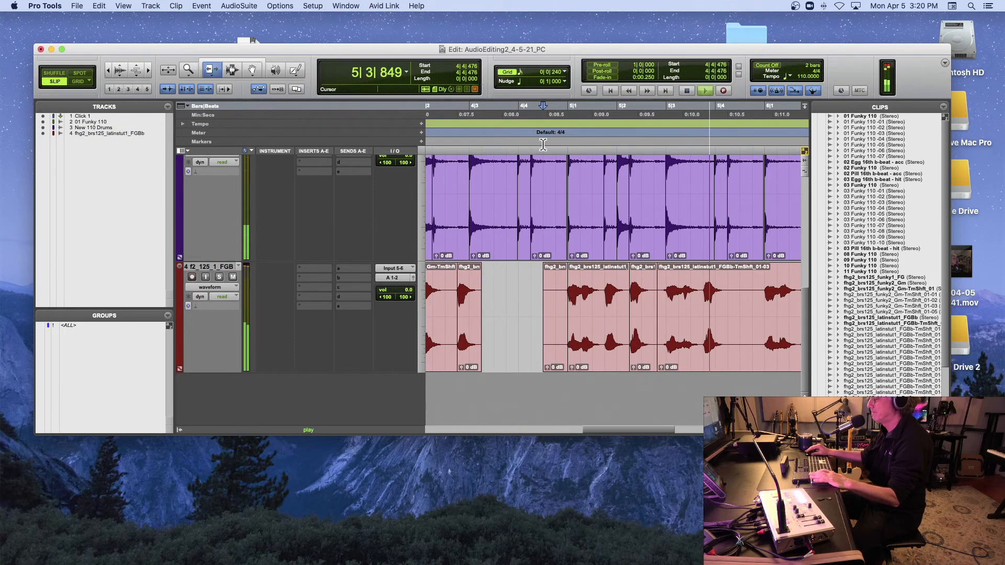
key("r")
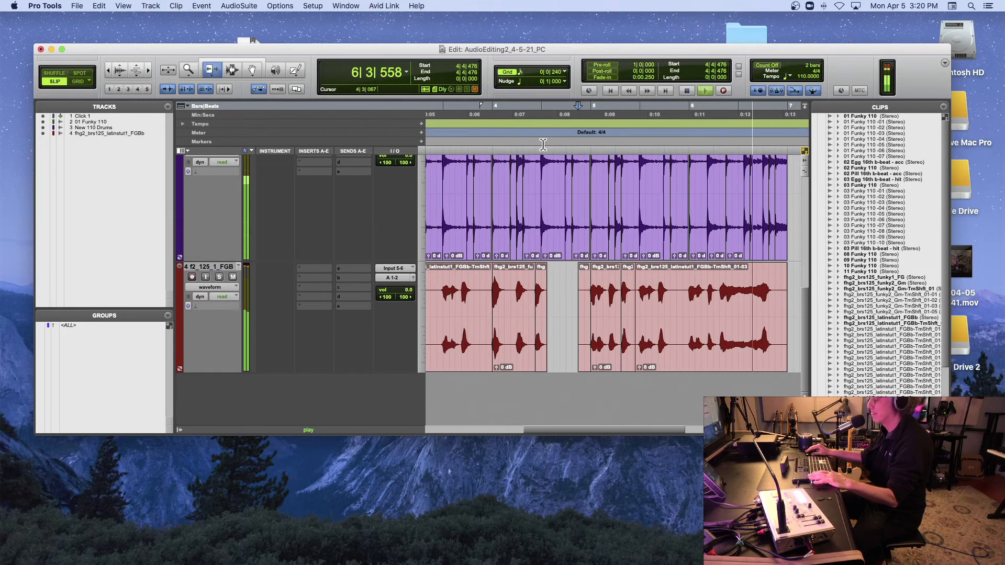
key("r")
key("space")
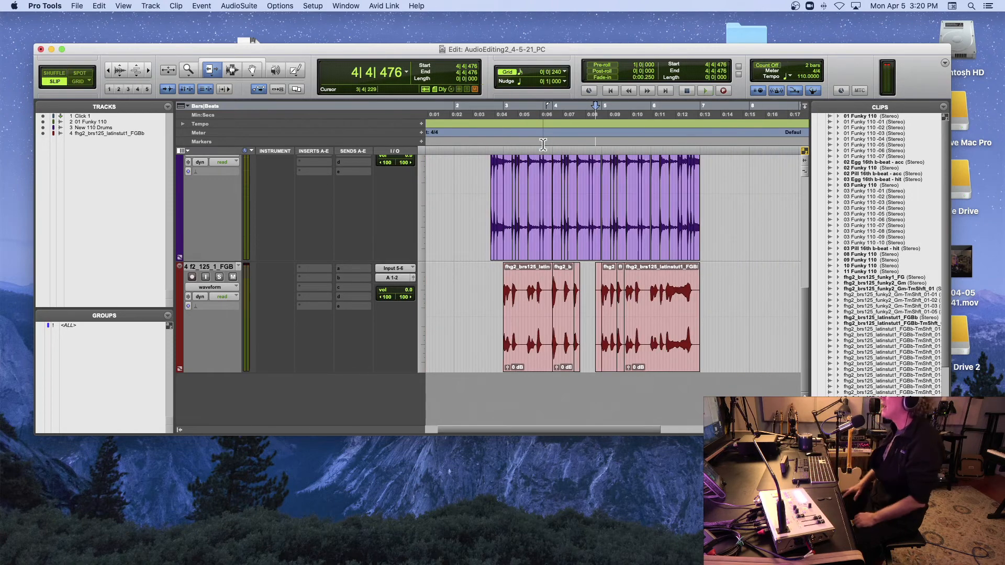
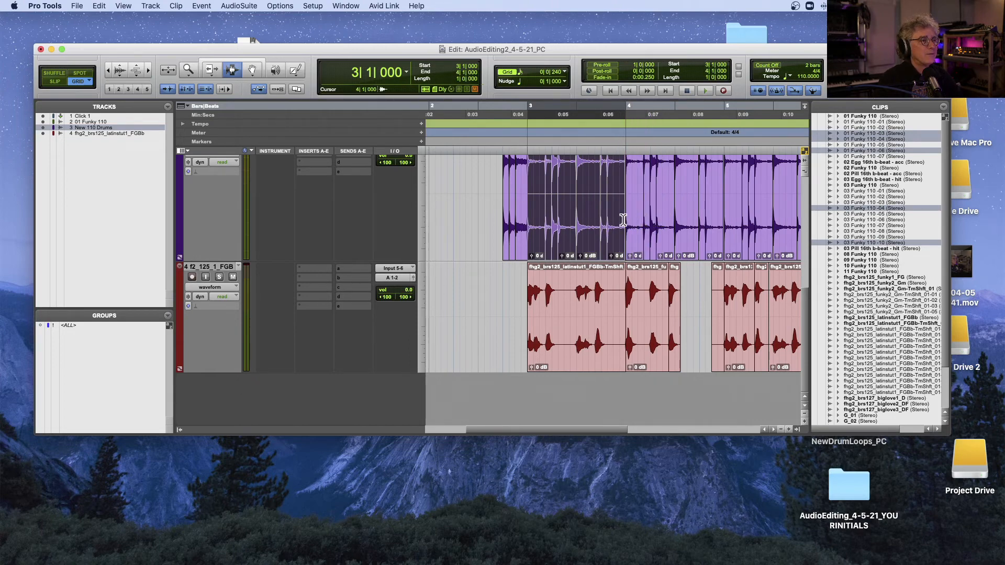
- Open Beat Detective for bar 3 of New 110 Drums, capture the selection and choose Groove Template Extraction
key("space")
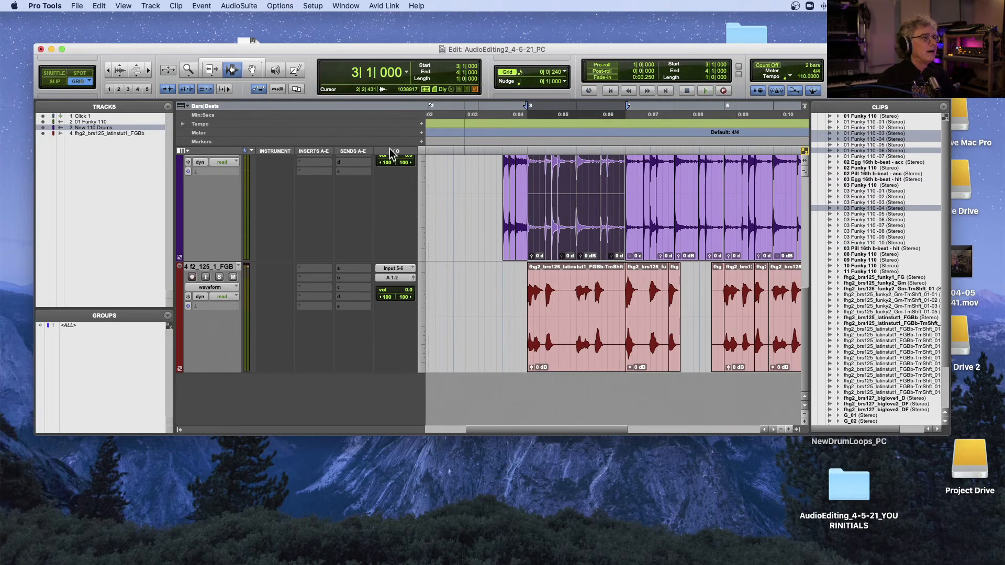
key("super+8")
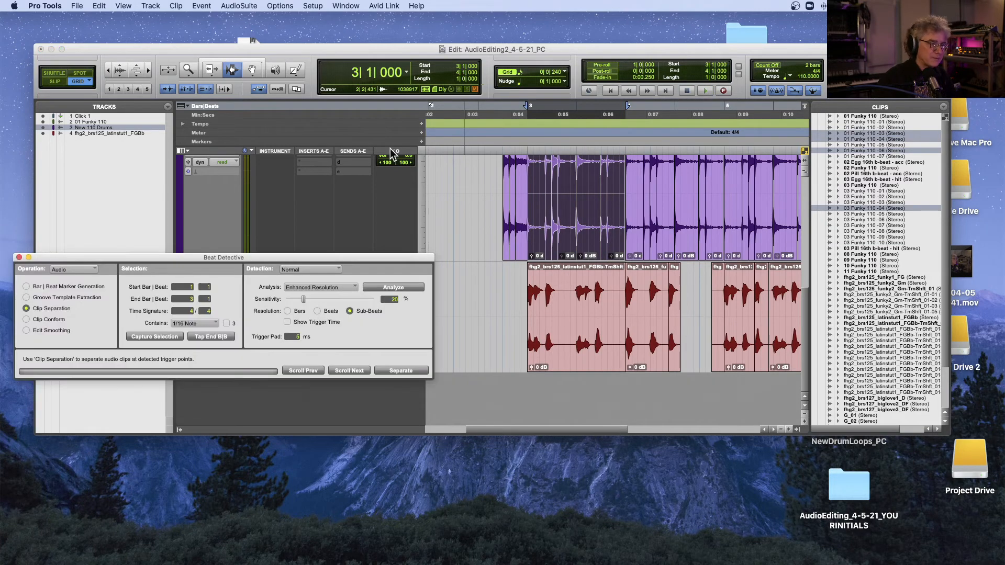
left_click_drag(351, 261, 436, 138)
left_click(241, 213)
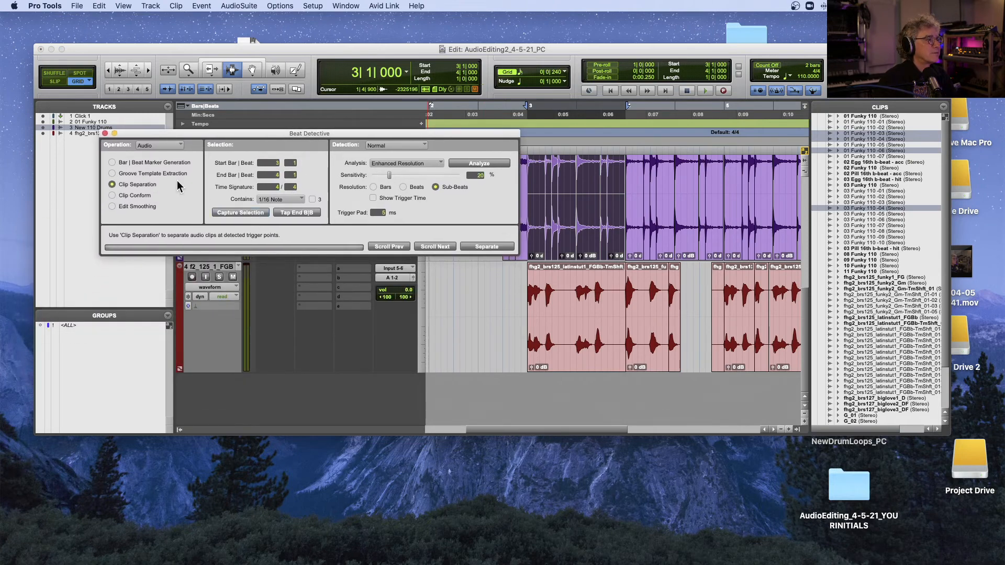
left_click(112, 174)
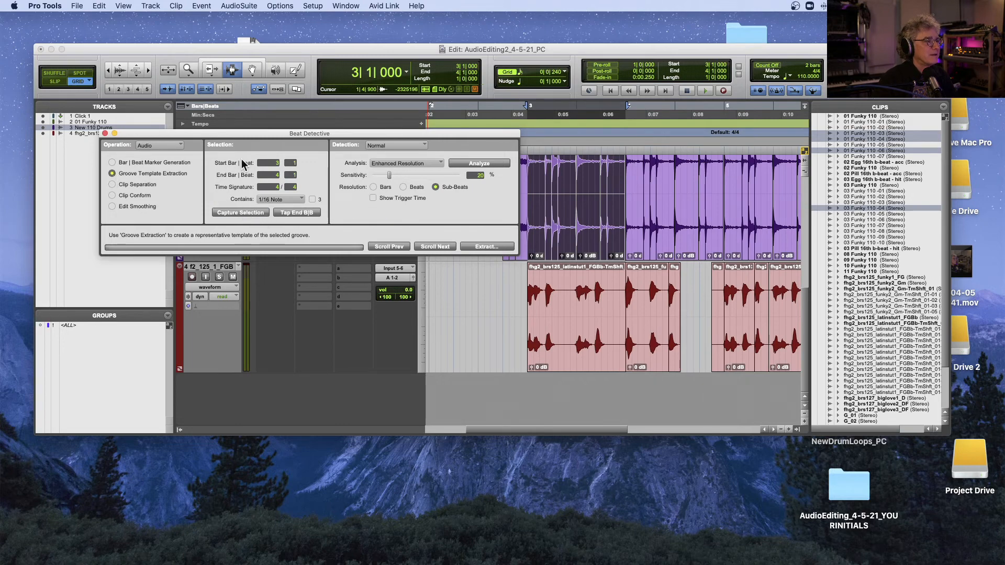
- Analyze the selected drum bar with Enhanced Resolution and a sensitivity of about 13%
left_click(387, 164)
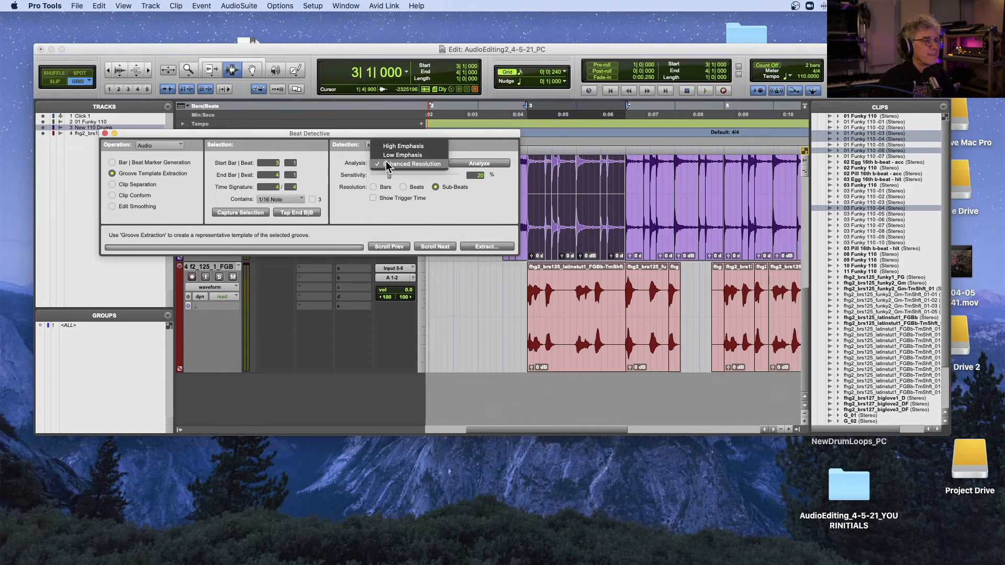
left_click(387, 164)
mouse_move(387, 175)
left_mouse_down()
mouse_move(360, 175)
mouse_move(378, 175)
left_mouse_up()
left_click(461, 163)
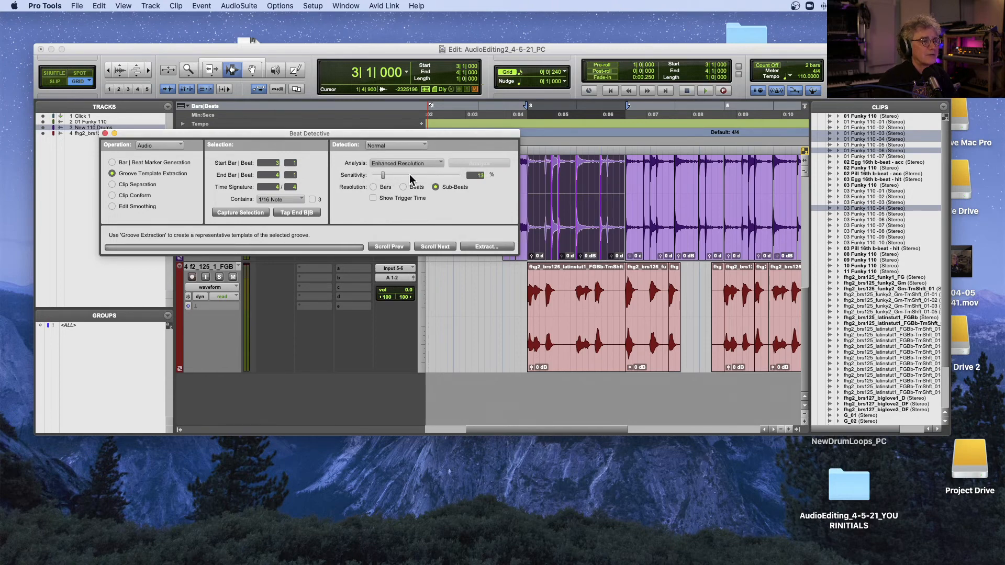
scroll(550, 242, "up", 5)
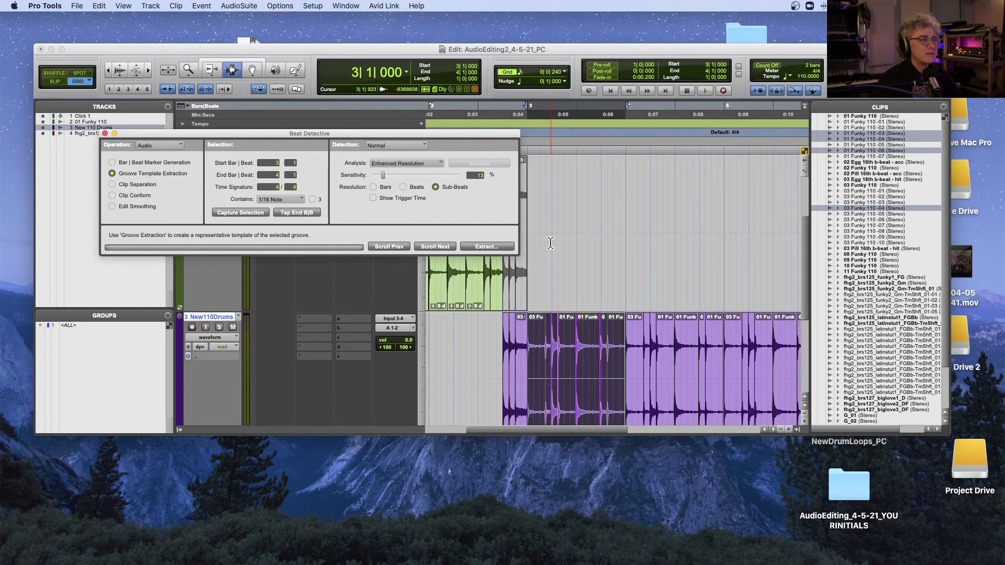
key("t")
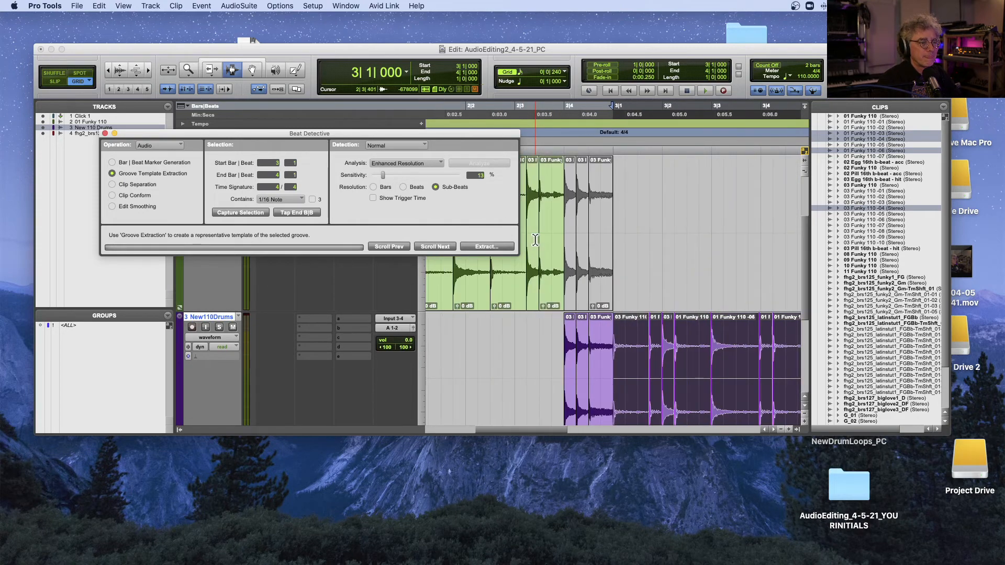
key("r")
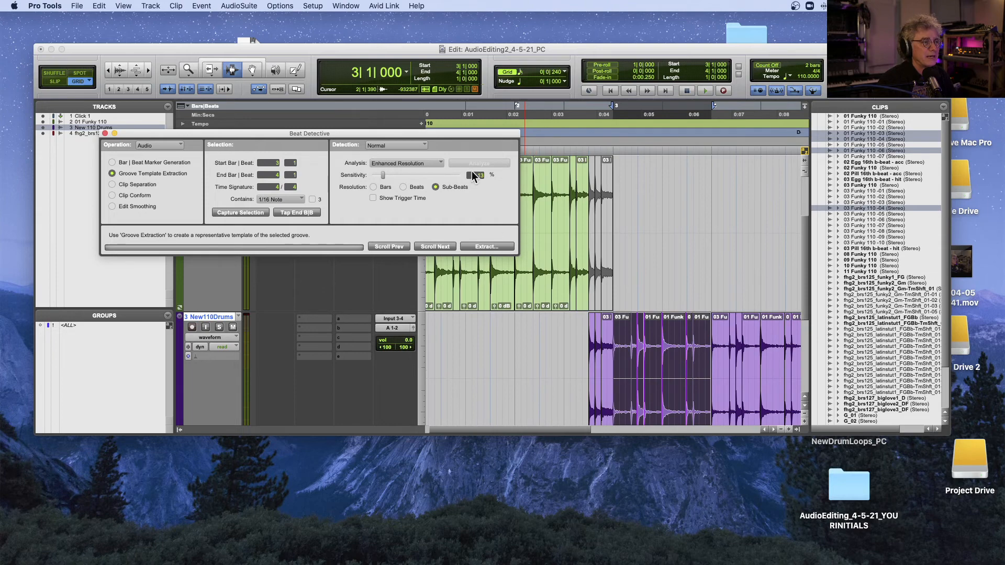
- Extract the groove template and save it to disk as Funky 110 PC in the personal grooves folder
left_click(496, 247)
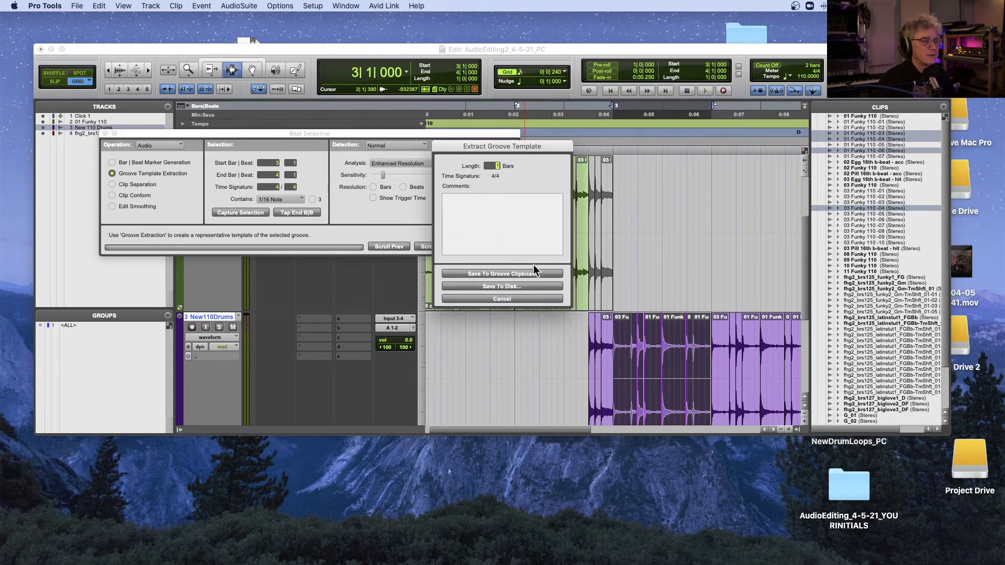
left_click(523, 286)
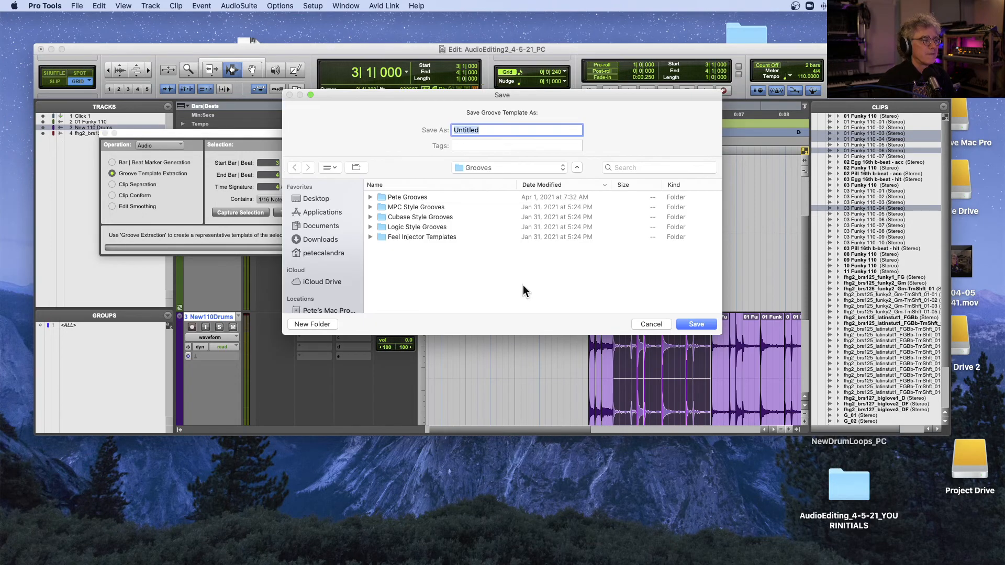
double_click(416, 196)
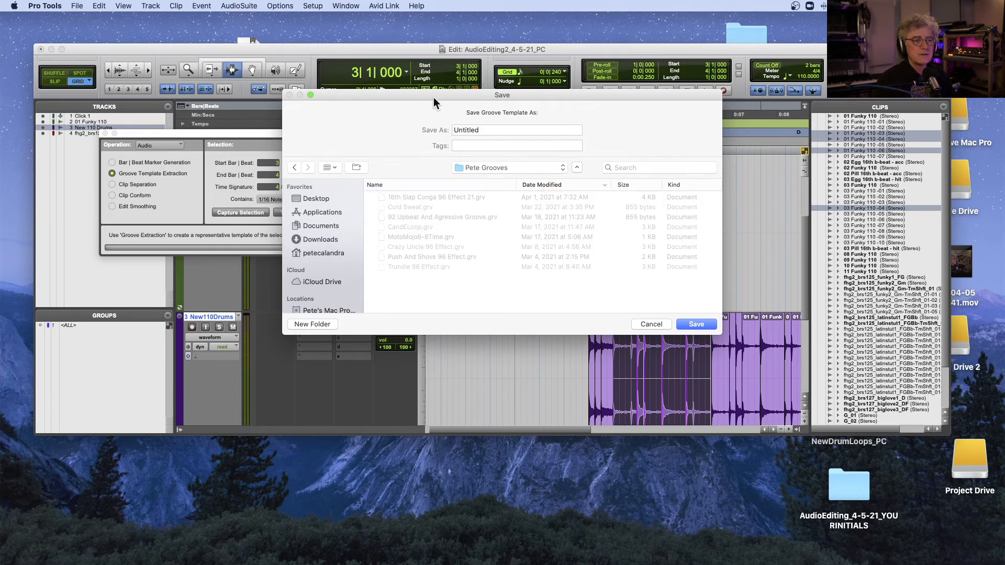
double_click(491, 131)
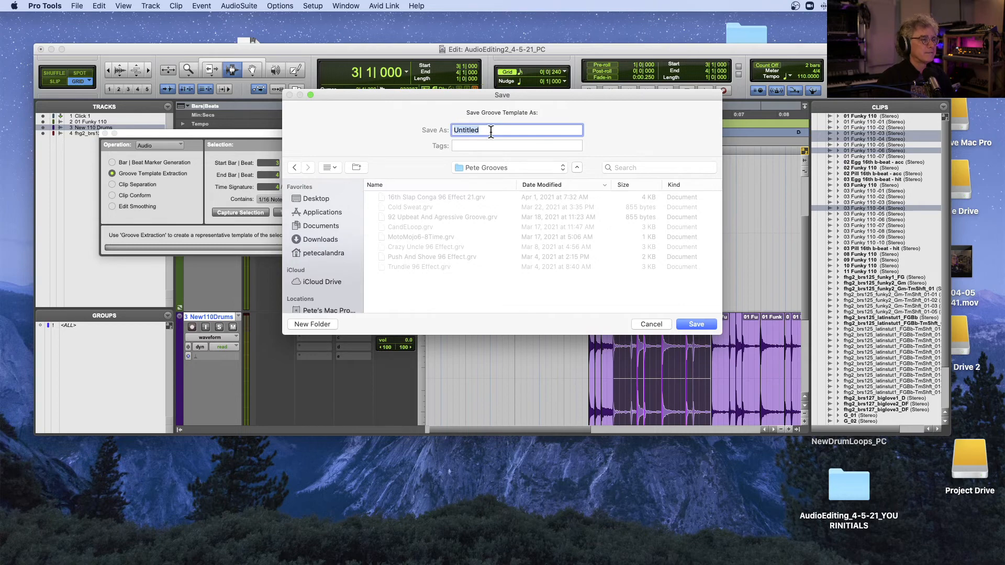
type("Funky 110 PC")
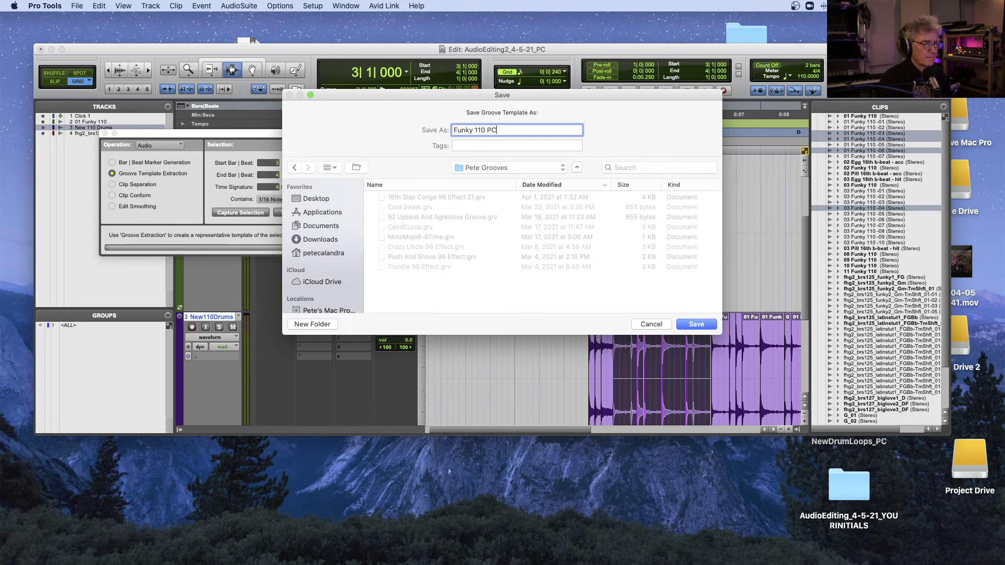
left_click(696, 324)
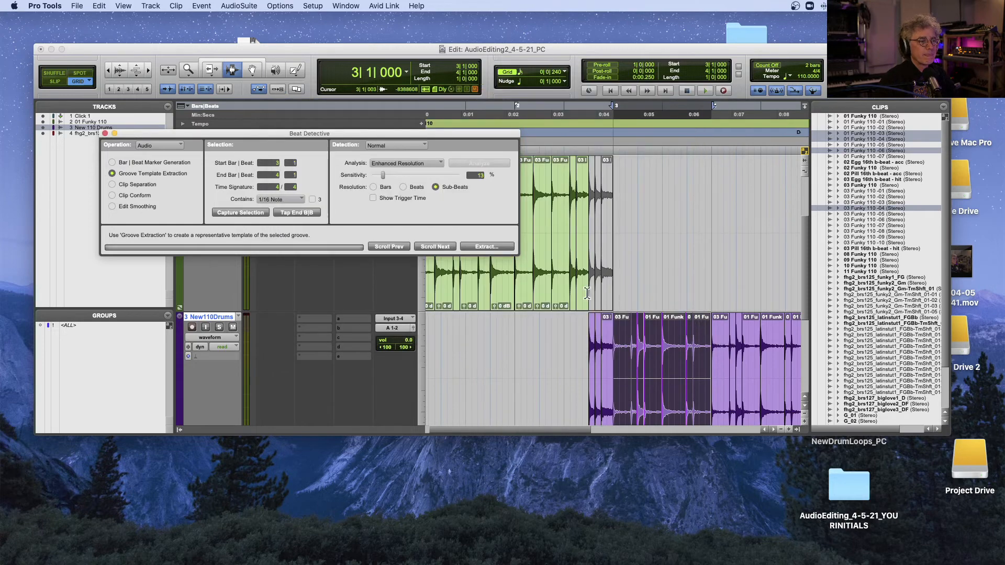
- Select the brass clips from 3|1|000 to 4|3|240 on track 4
scroll(570, 283, "down", 5)
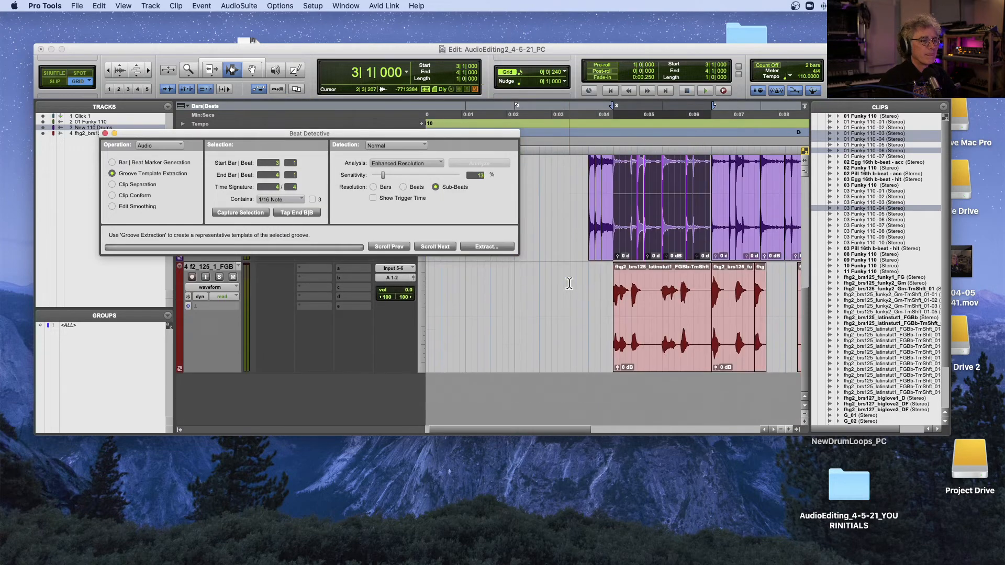
double_click(620, 296)
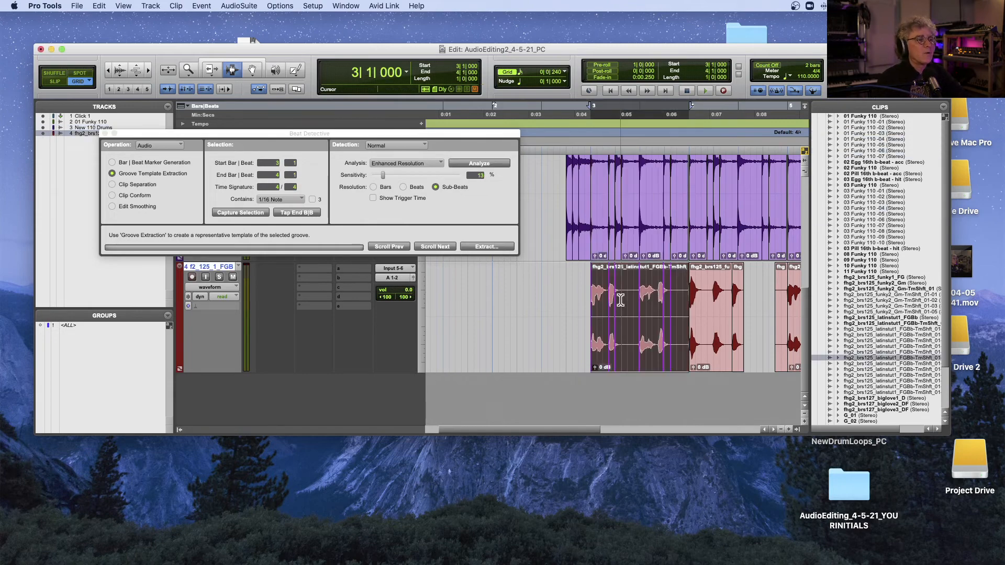
left_click(736, 302, "shift")
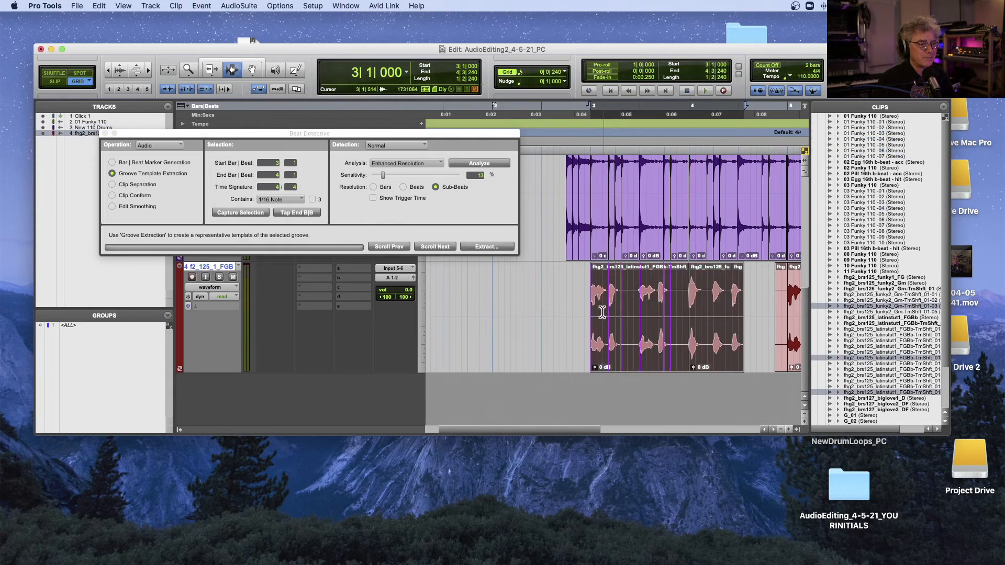
key("super+bracketright")
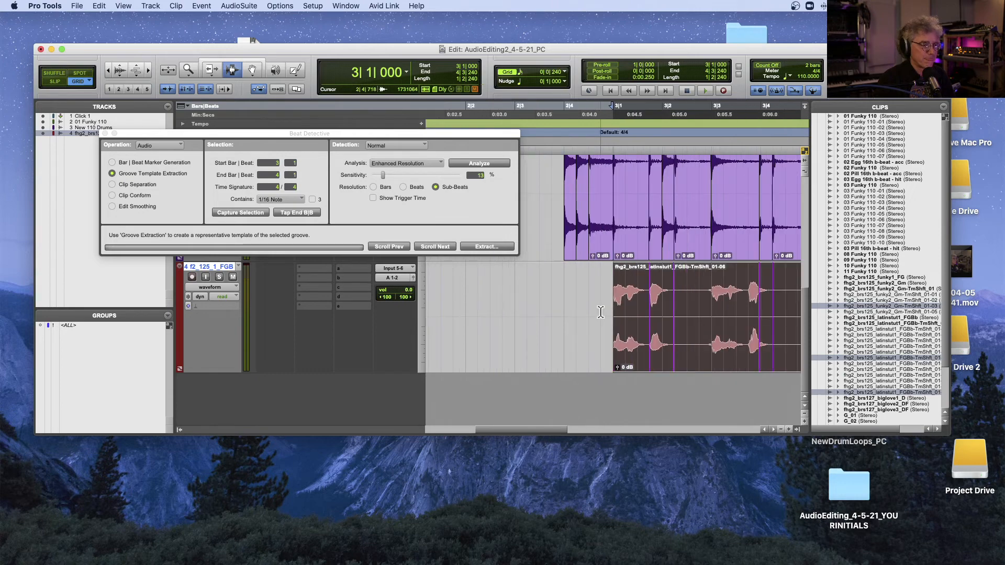
key("super+bracketleft")
key("super+bracketleft")
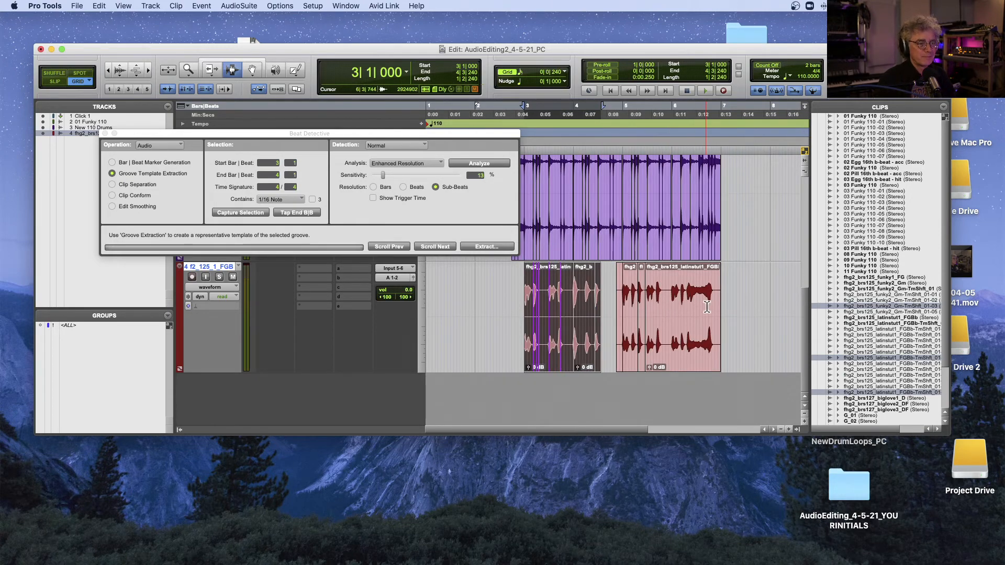
- Close Beat Detective and enlarge the Edit window to show more of the tracks
left_click(105, 134)
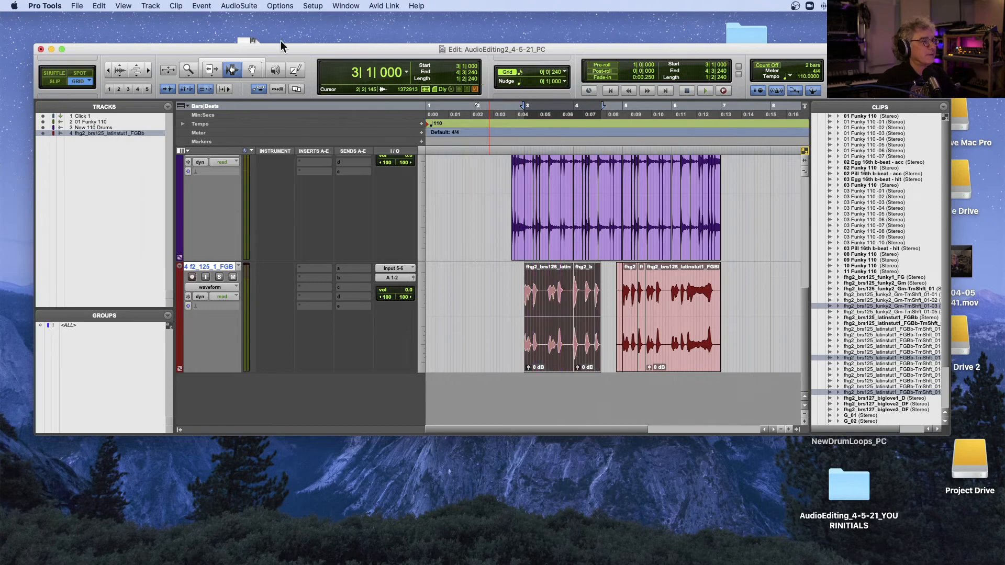
left_click_drag(282, 50, 275, 30)
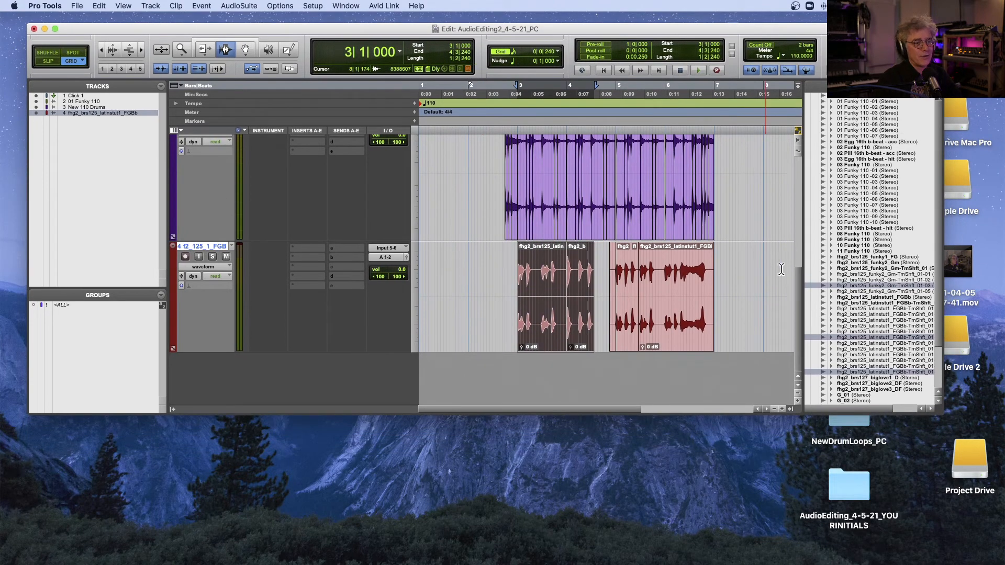
left_click_drag(938, 411, 1000, 562)
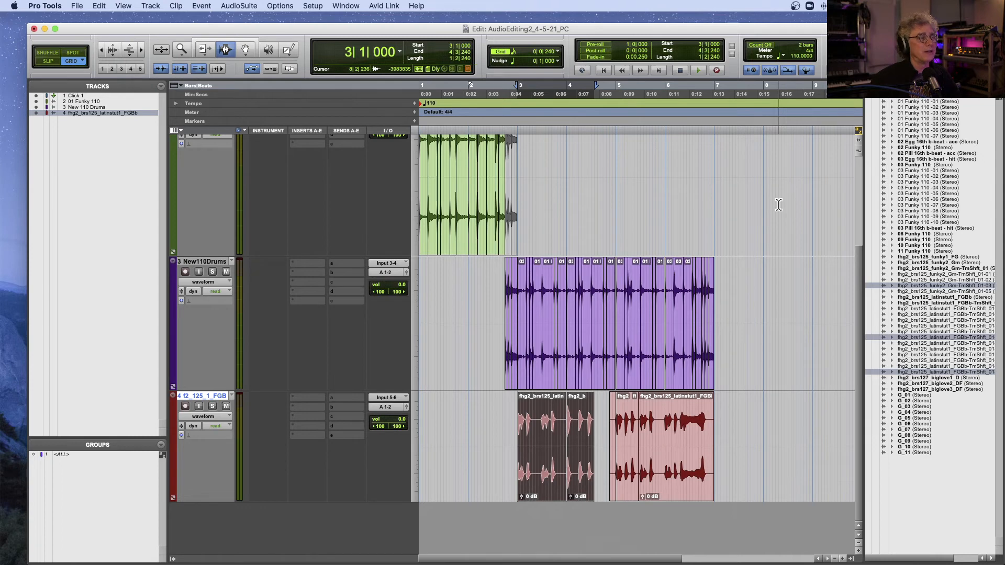
key("super+bracketright")
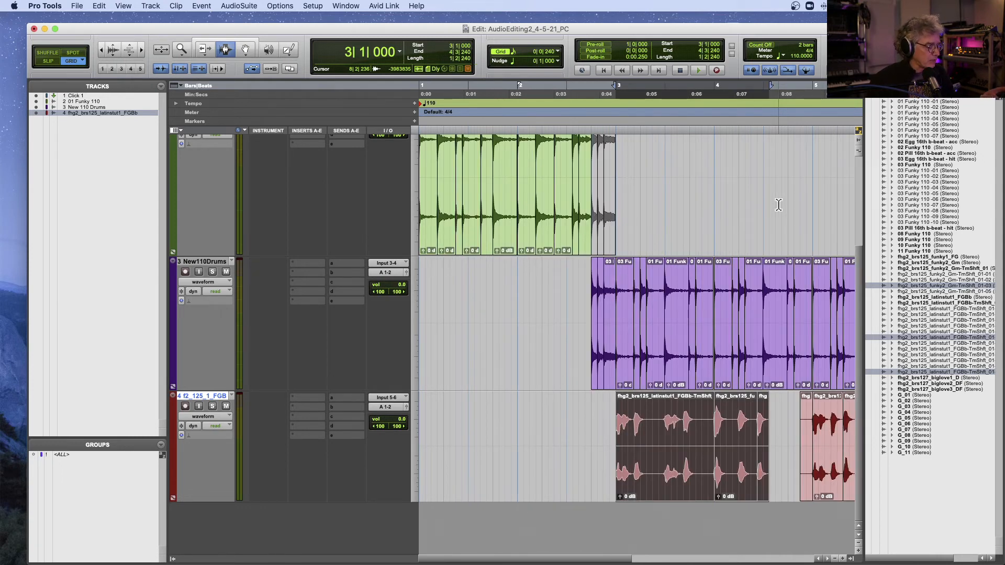
- Try the Ticks and Samples timebases for a new mono audio track and cancel without creating it
key("super+n")
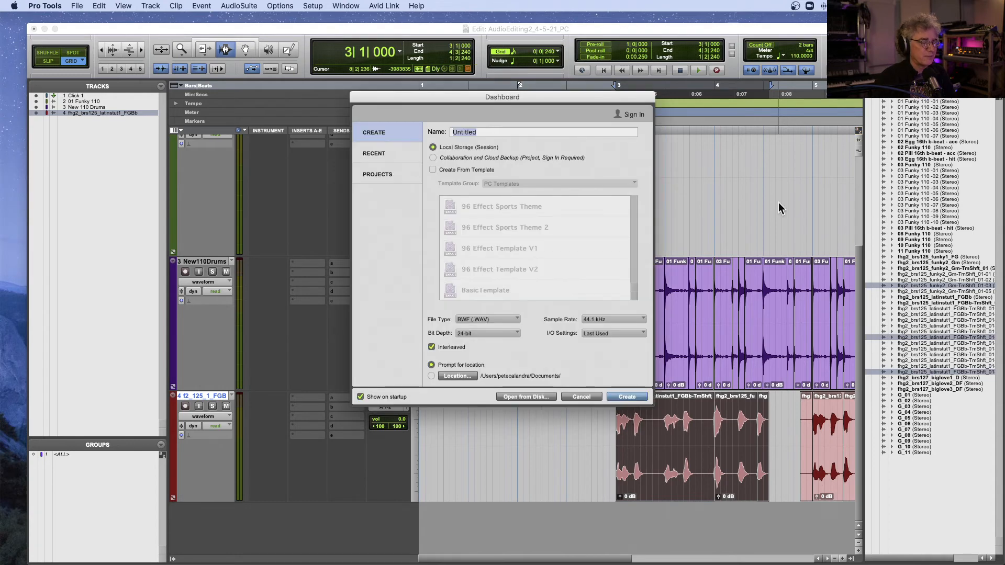
left_click(586, 396)
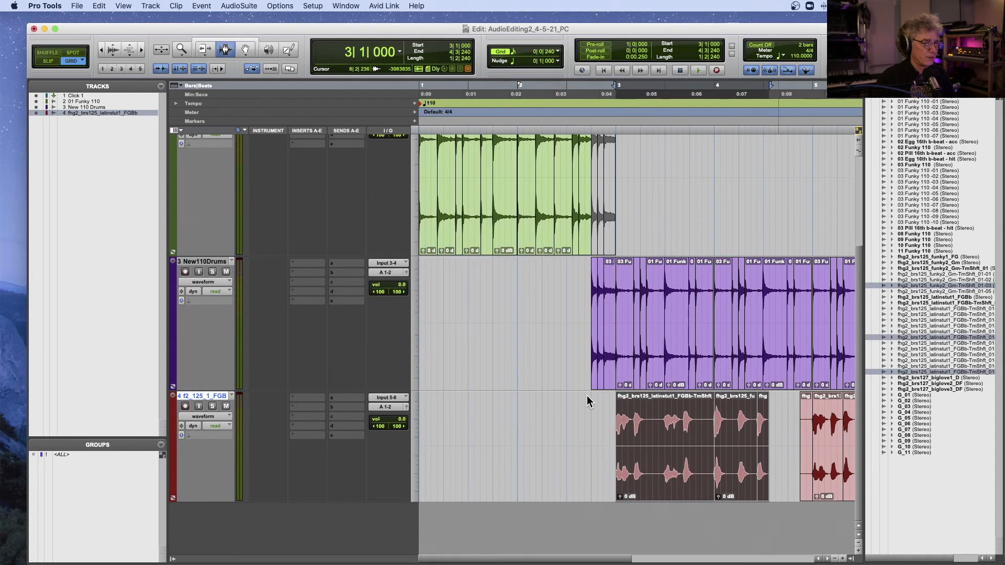
key("super+shift+n")
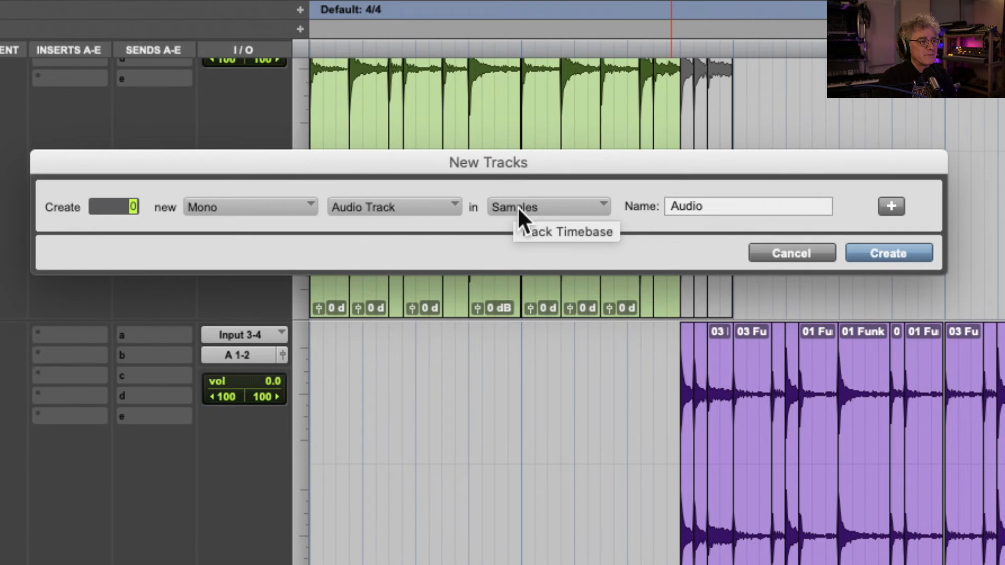
left_click(518, 207)
left_click(521, 233)
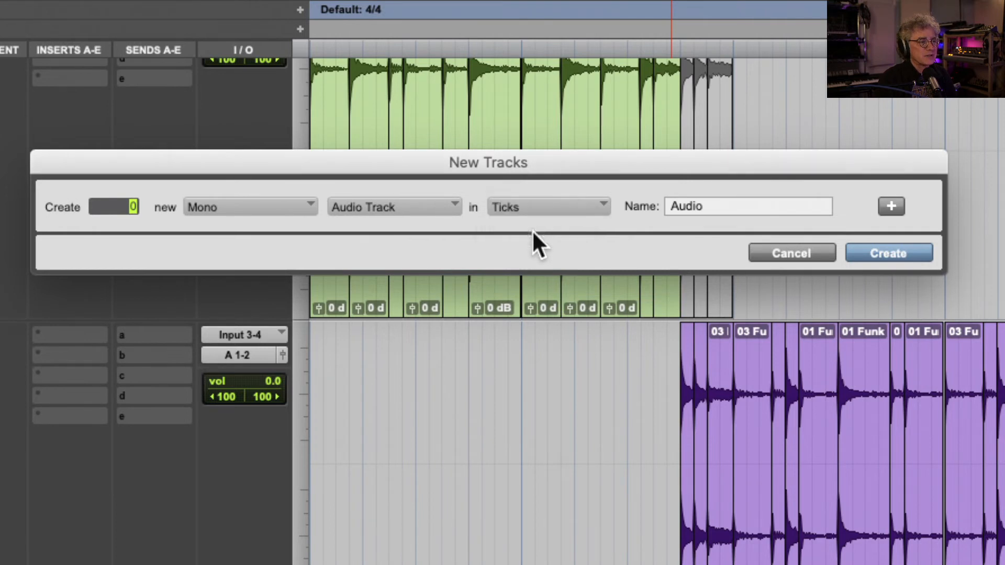
left_click(533, 210)
left_click(534, 190)
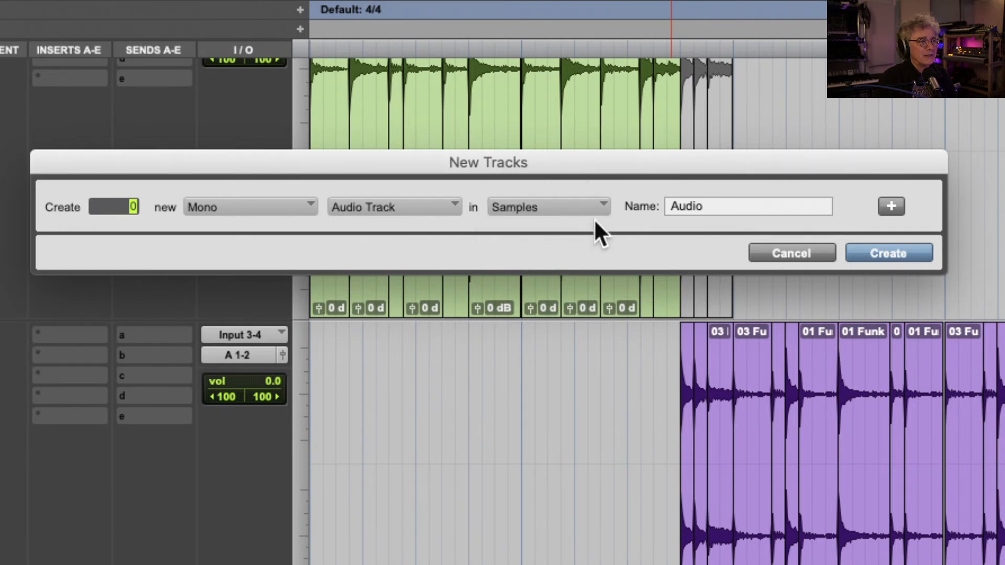
left_click(806, 249)
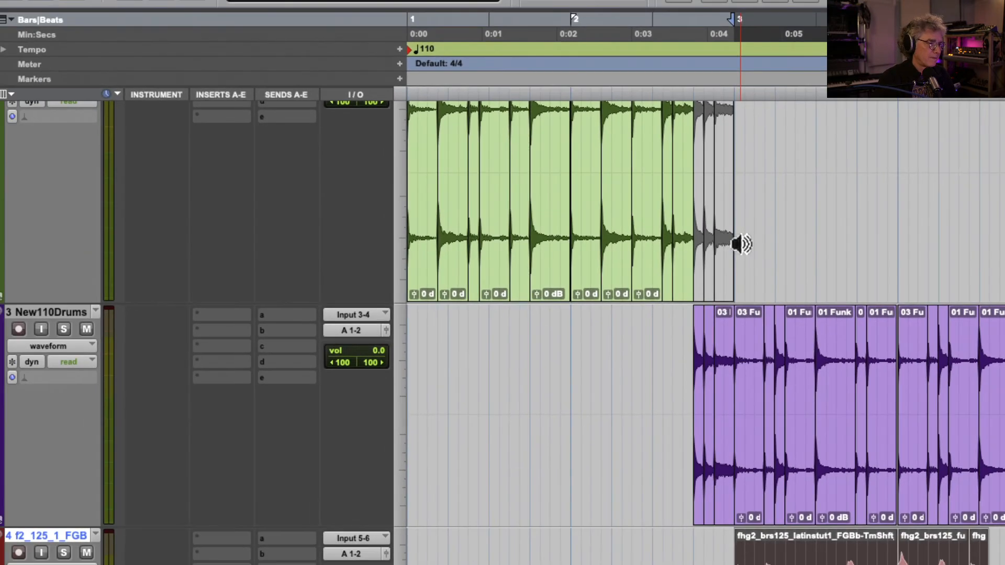
scroll(617, 220, "up", 5)
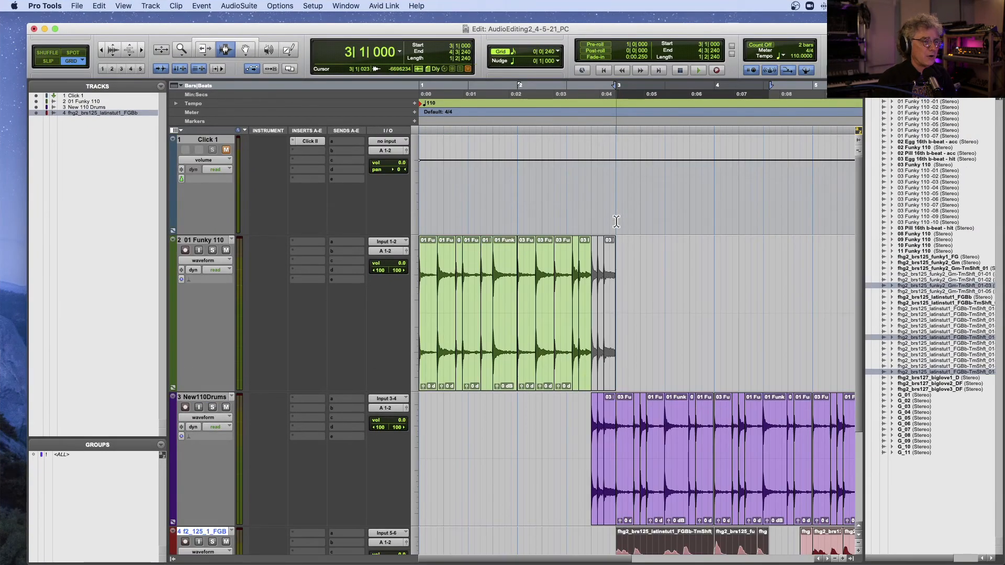
- Set the brass track 4 to the Ticks timebase and enable Polyphonic Elastic Audio on it
scroll(616, 221, "down", 5)
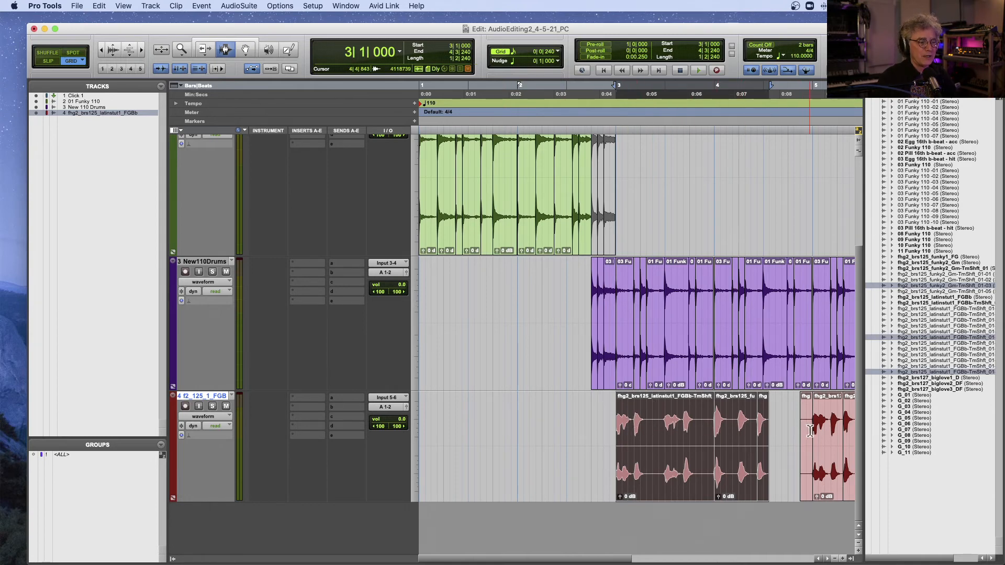
scroll(743, 428, "right", 5)
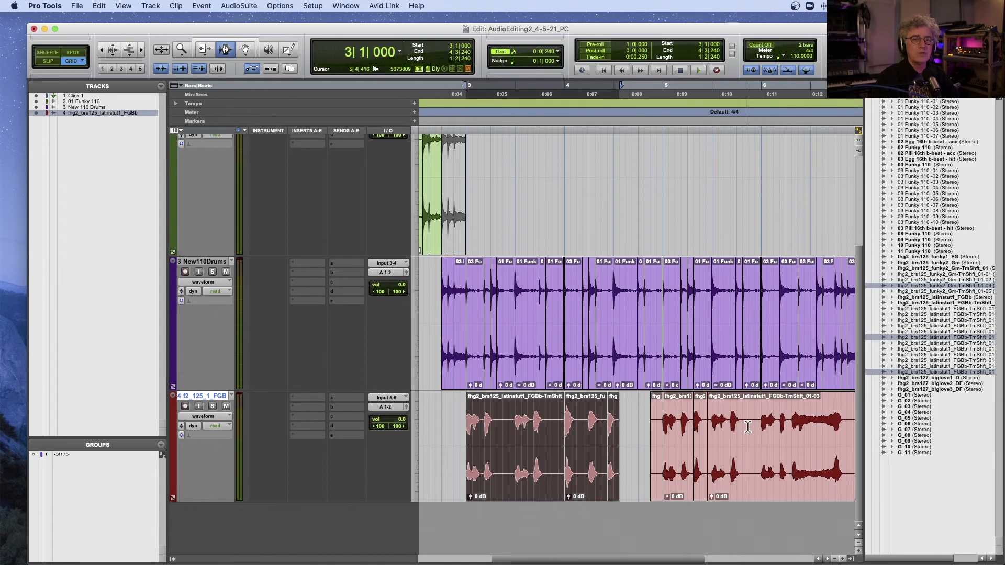
scroll(747, 427, "left", 1)
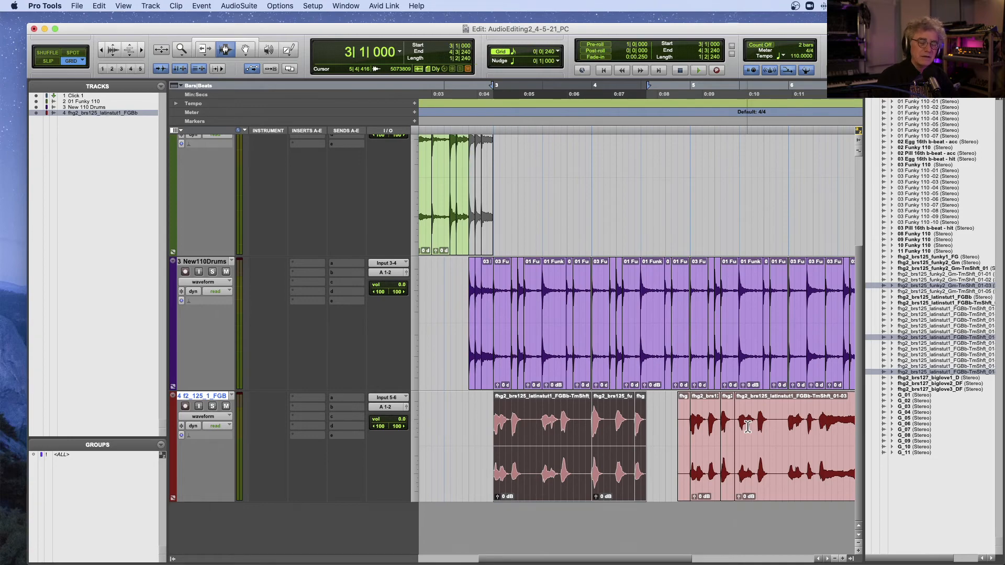
scroll(508, 422, "right", 1)
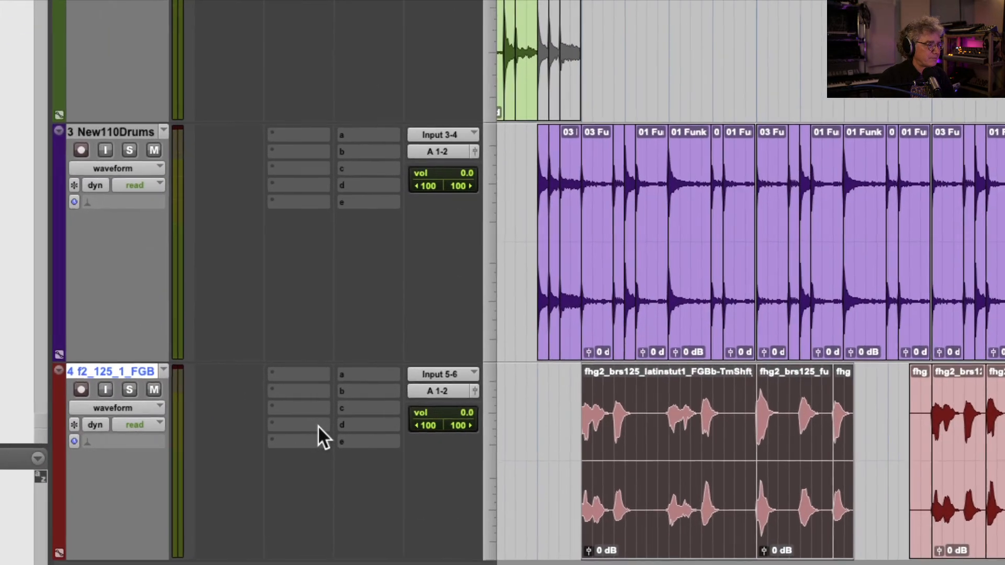
left_click(69, 441)
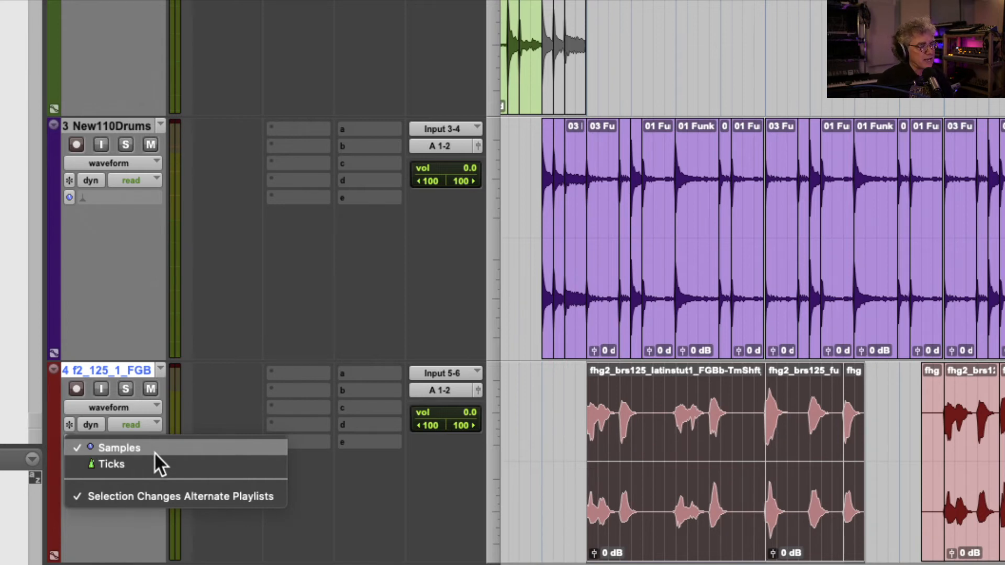
left_click(143, 464)
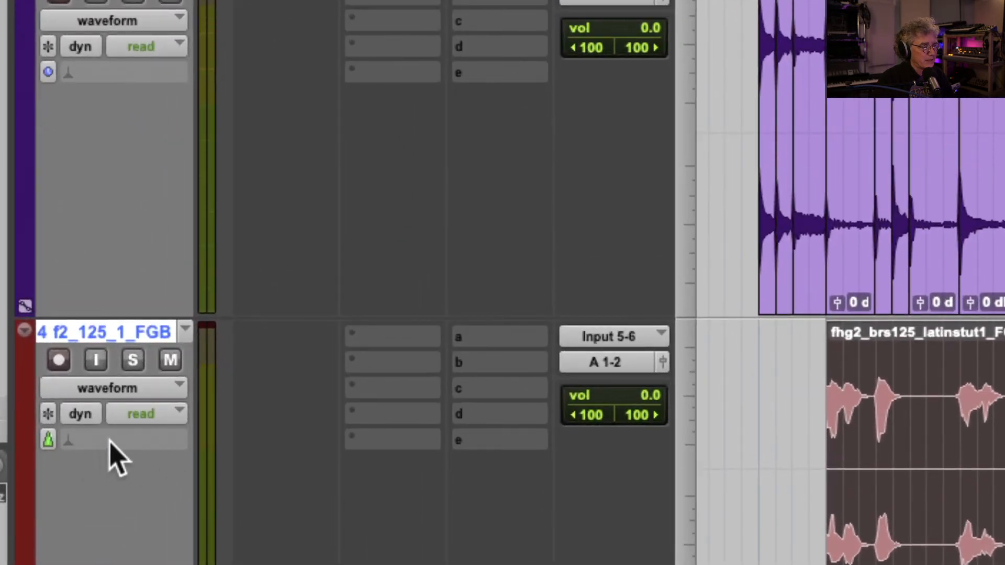
left_click(110, 442)
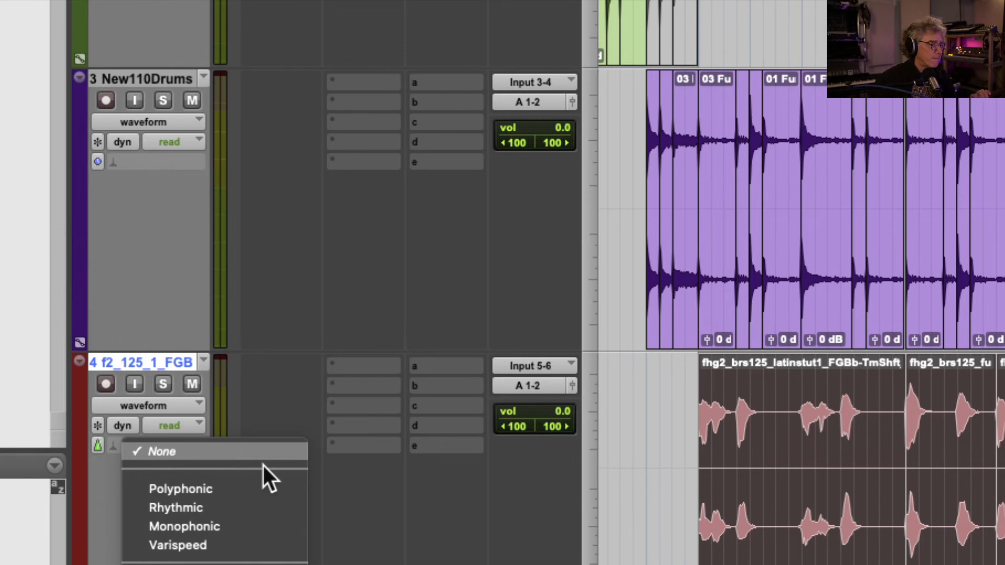
left_click(217, 488)
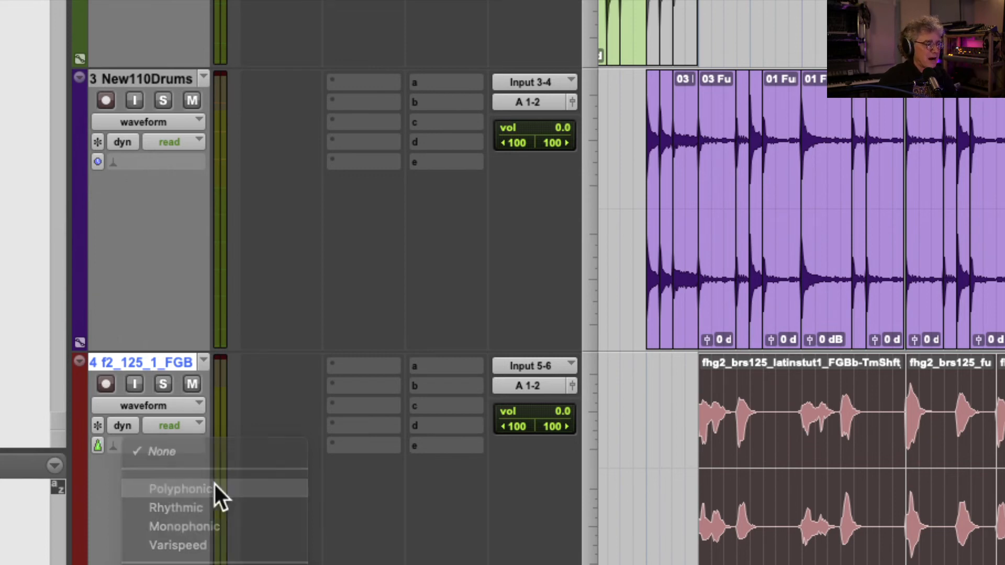
key("r")
key("r")
key("r")
key("r")
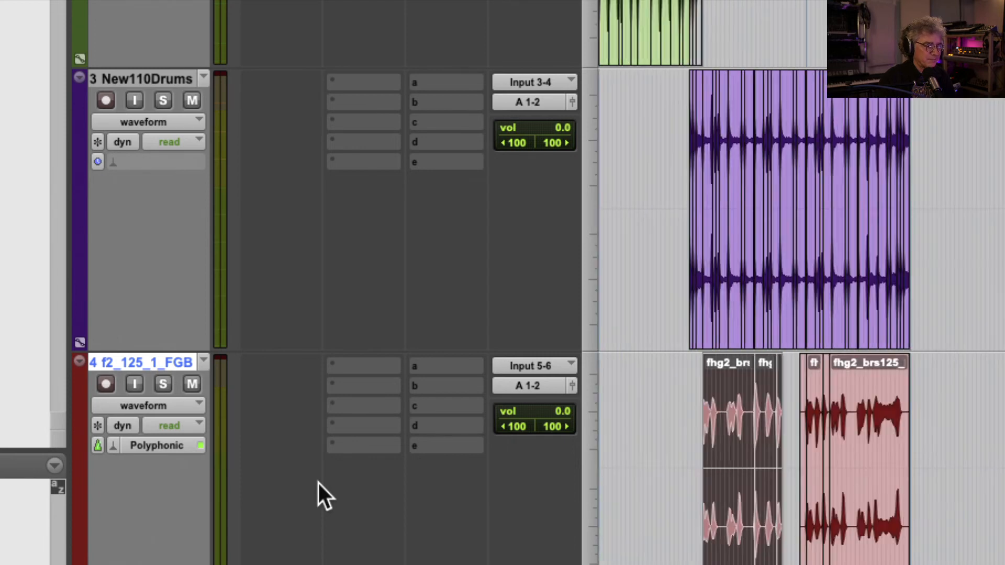
key("t")
key("t")
key("r")
key("r")
key("t")
key("t")
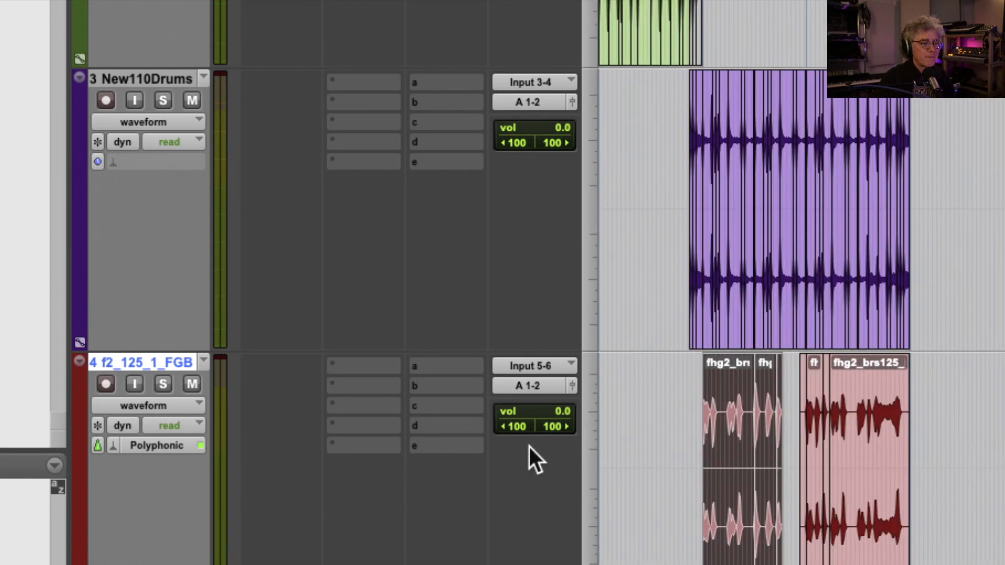
- Mute the New110Drums track and play the brass clips from 3|1|000
left_click(686, 384)
key("t")
key("t")
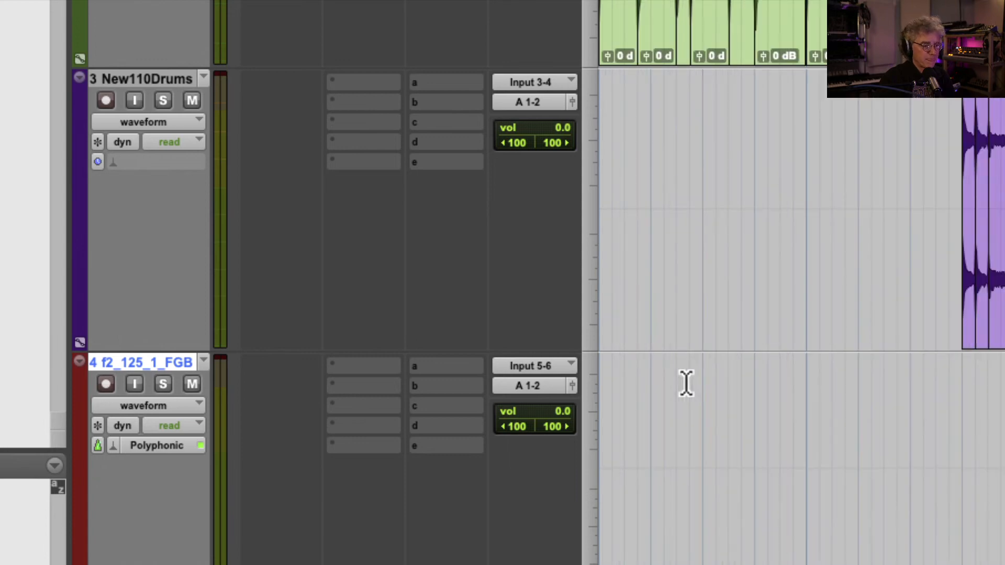
scroll(687, 384, "right", 5)
scroll(686, 384, "left", 3)
scroll(686, 383, "left", 4)
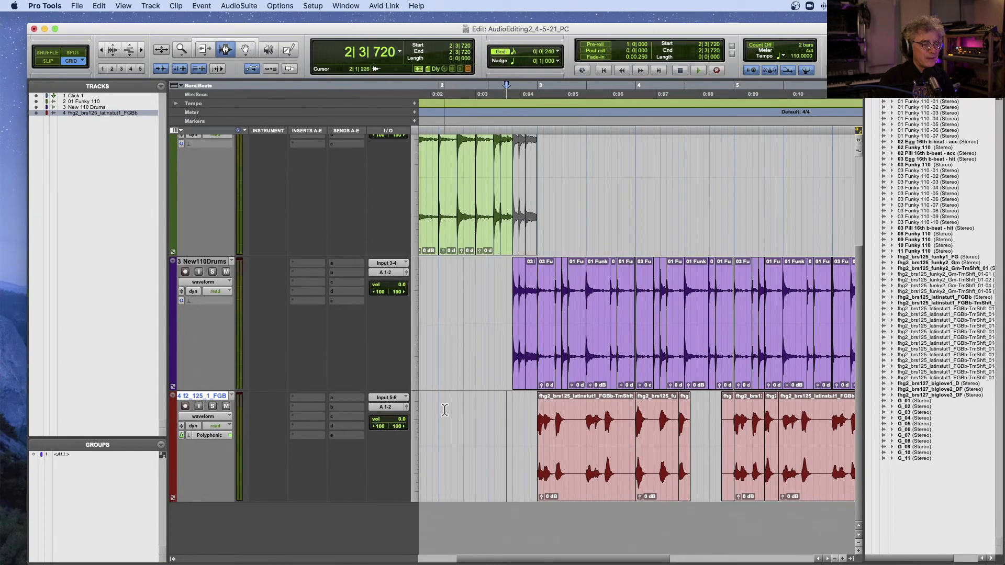
left_click(225, 272)
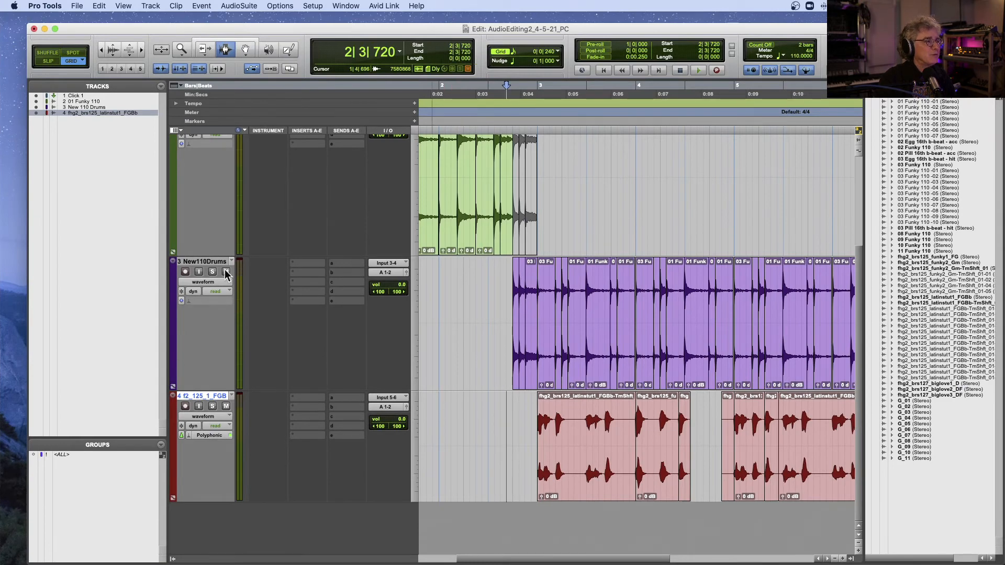
left_click(534, 419)
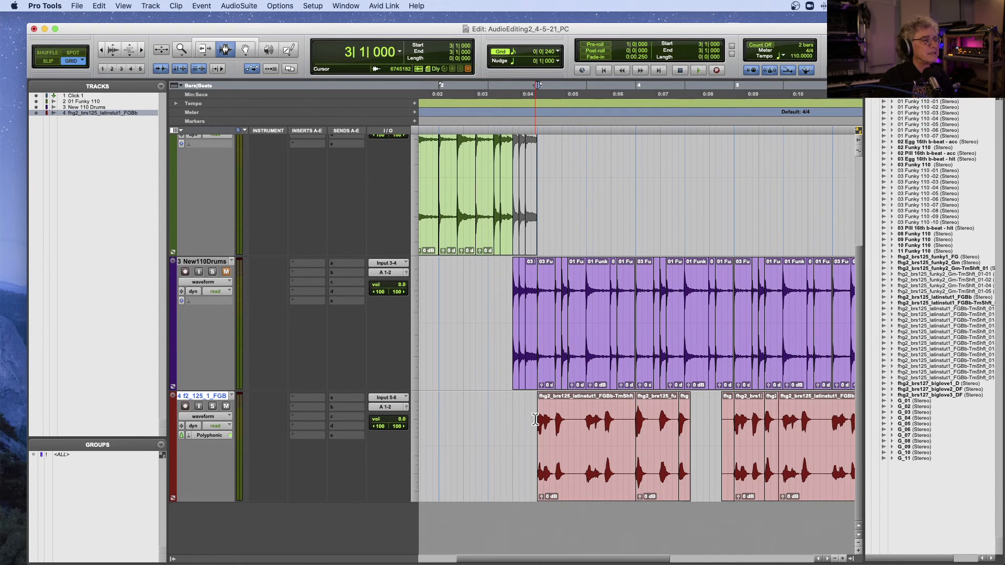
key("space")
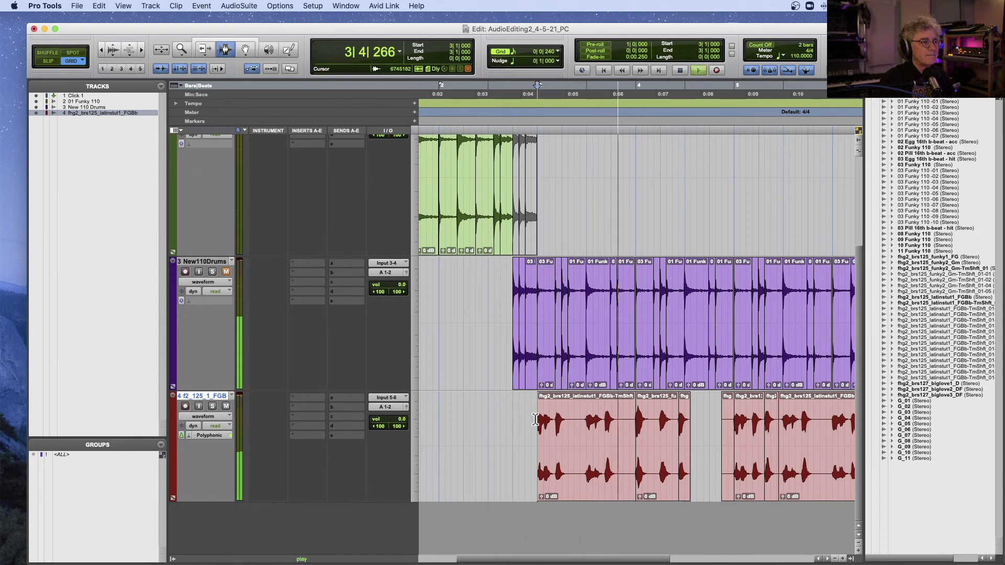
key("space")
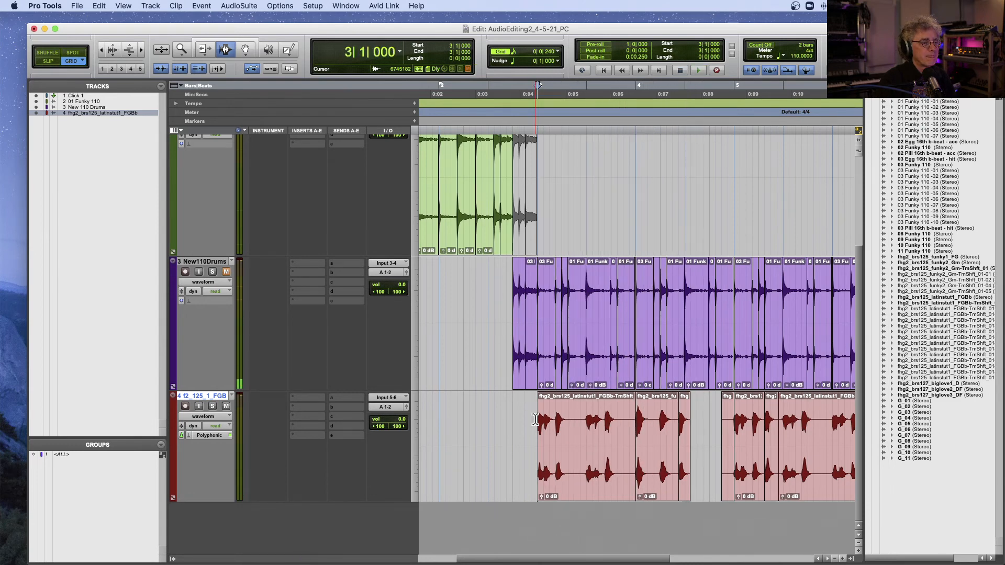
- Try a tempo change to 105 BPM at bar 3, listen to the brass, and undo the change
left_click(539, 120)
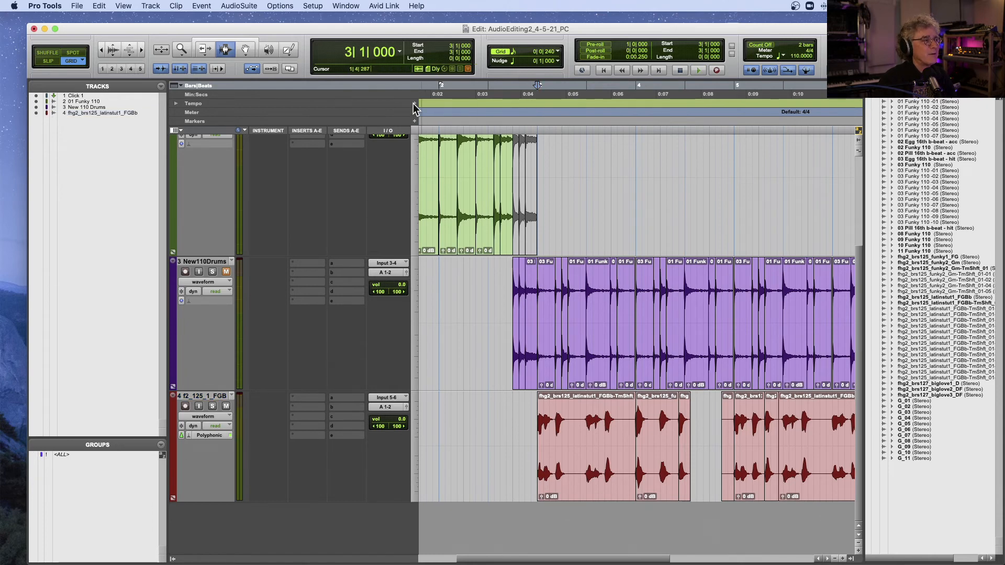
left_click(414, 104)
type("105")
key("Return")
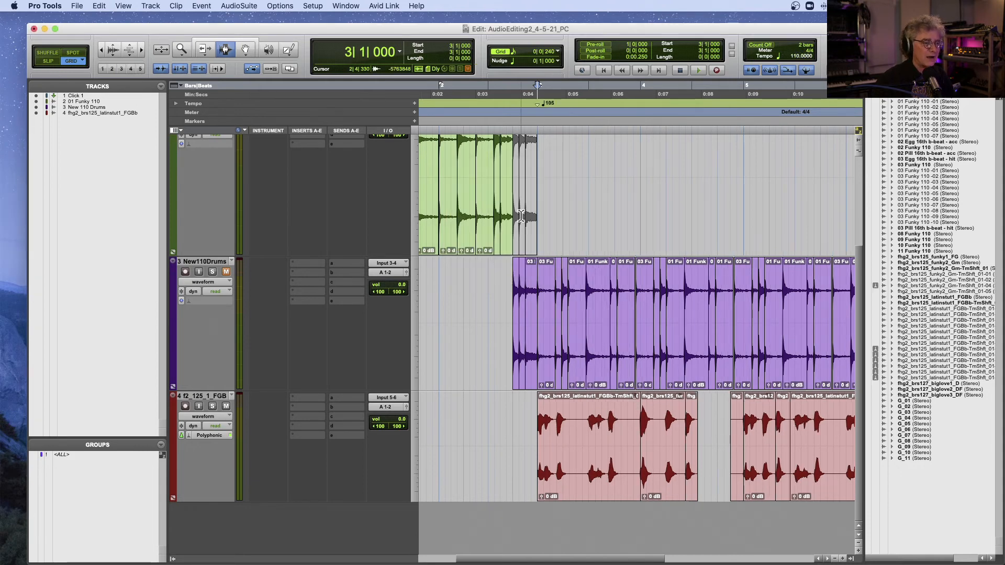
key("space")
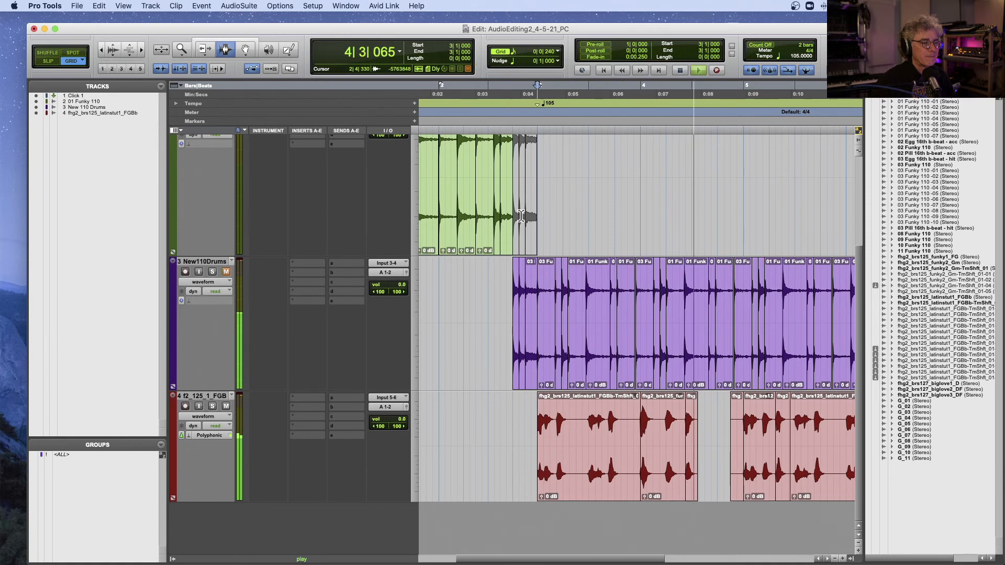
key("space")
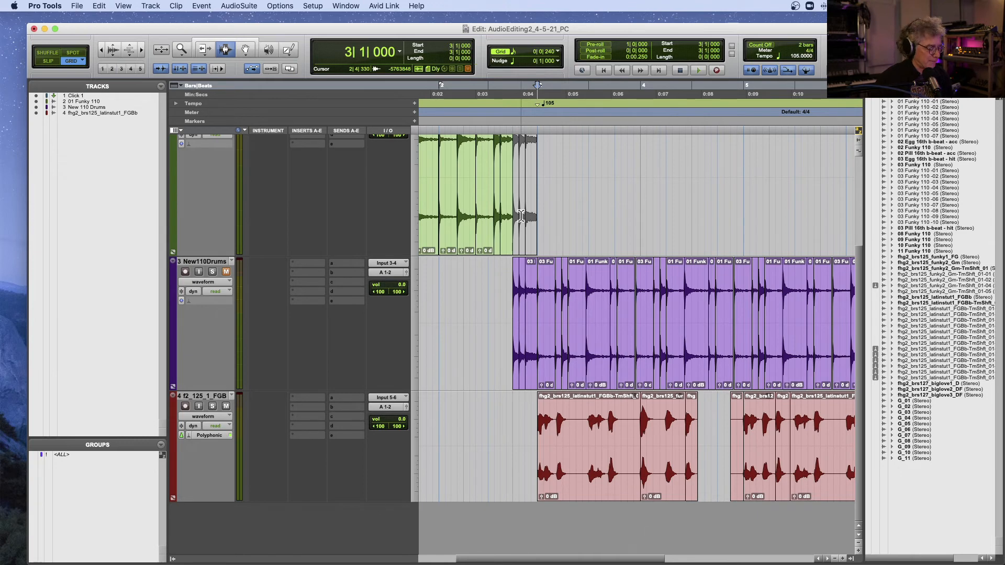
key("super+z")
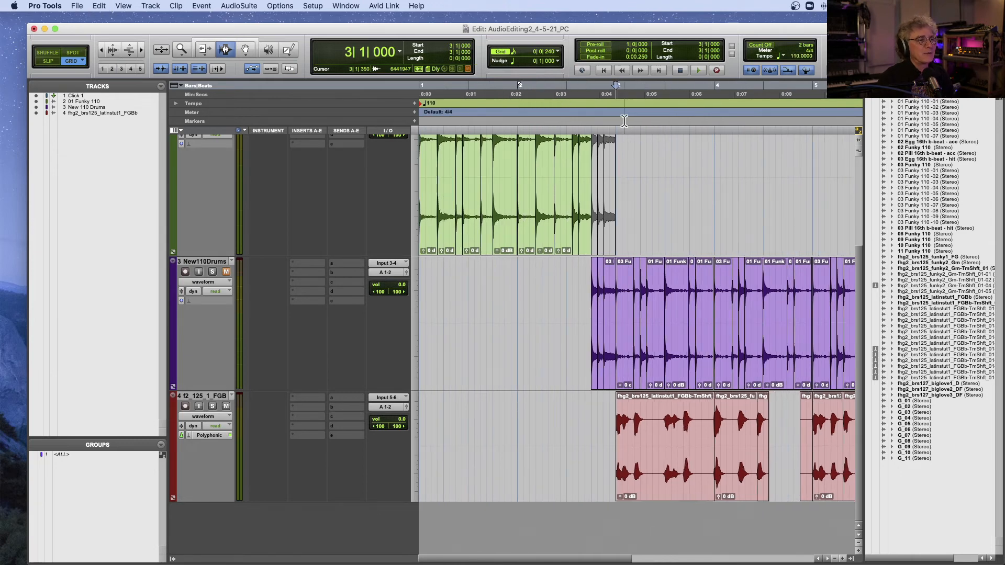
- Try a faster tempo of 125 BPM from bar 3, listen to the brass, and undo it
left_click(415, 103)
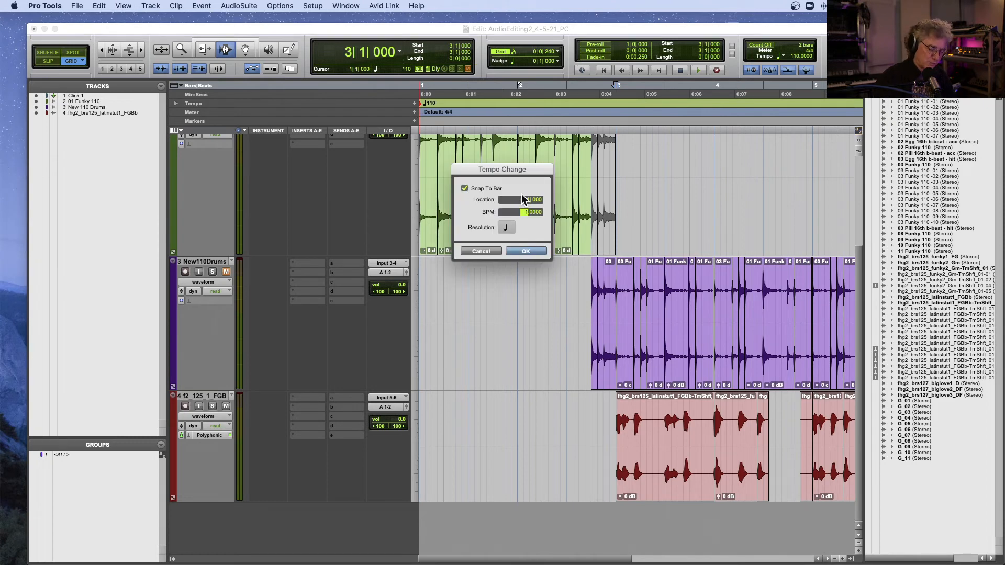
type("125")
key("Return")
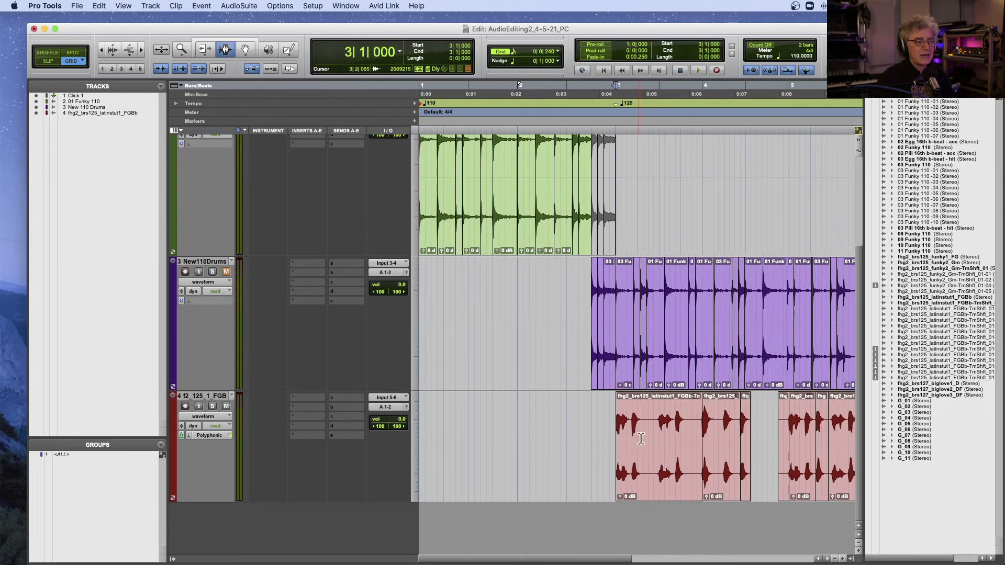
key("space")
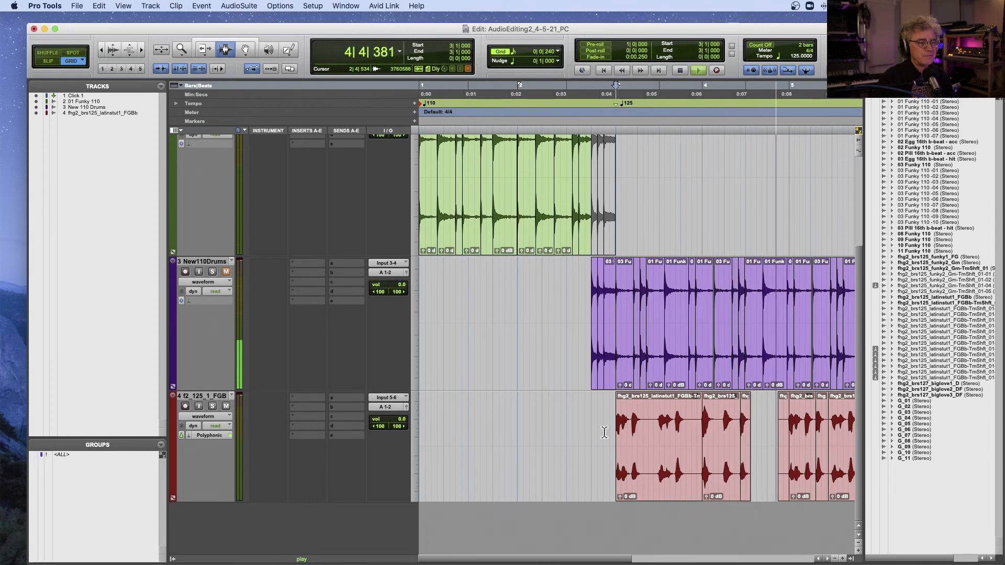
key("space")
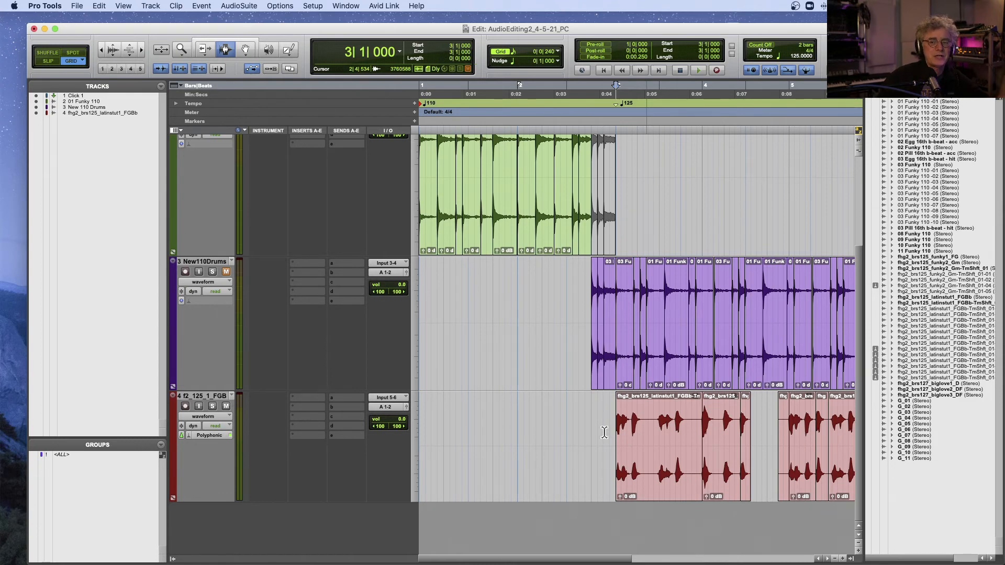
key("super+z")
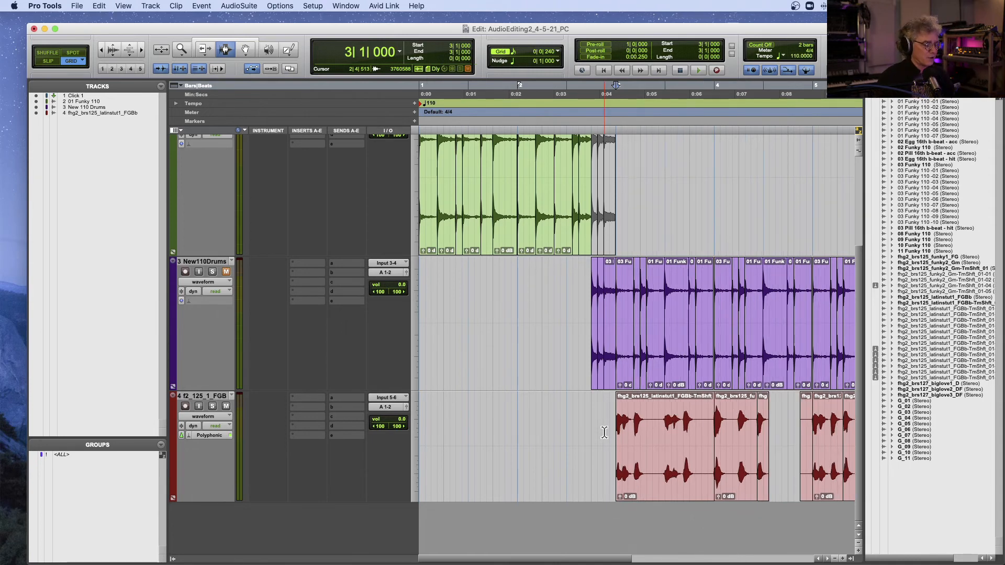
- Quantize the brass clips on track 4 from 3|1|000 to 7|1|000 to the Funky 110 PC groove with 95% timing
key("super+bracketleft")
left_click(557, 435)
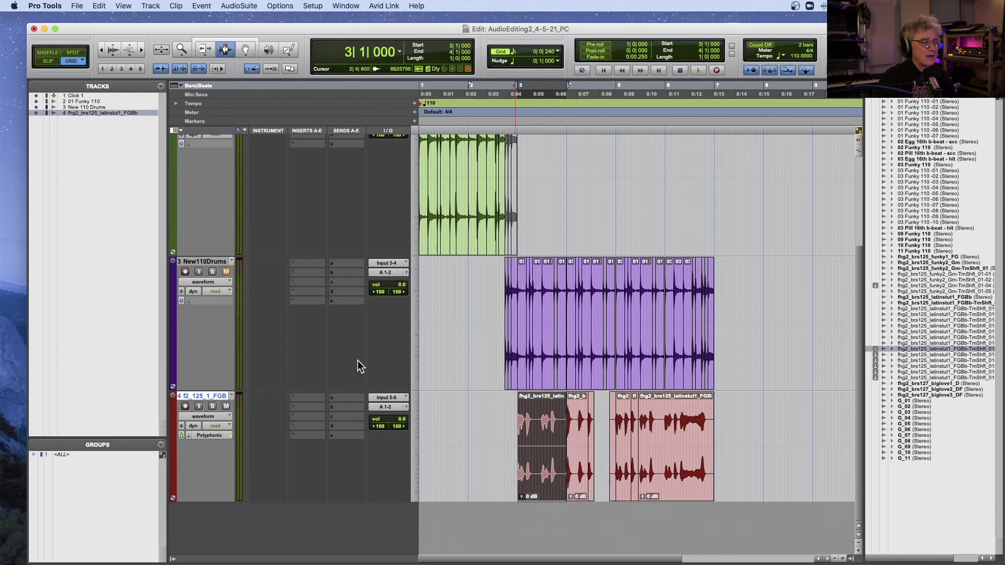
left_click(703, 437, "shift")
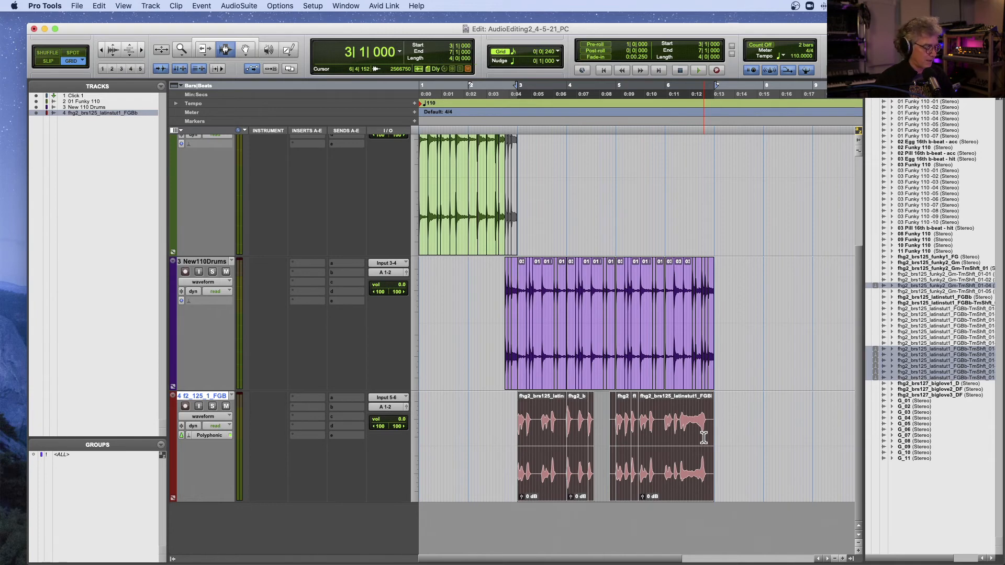
key("alt+0")
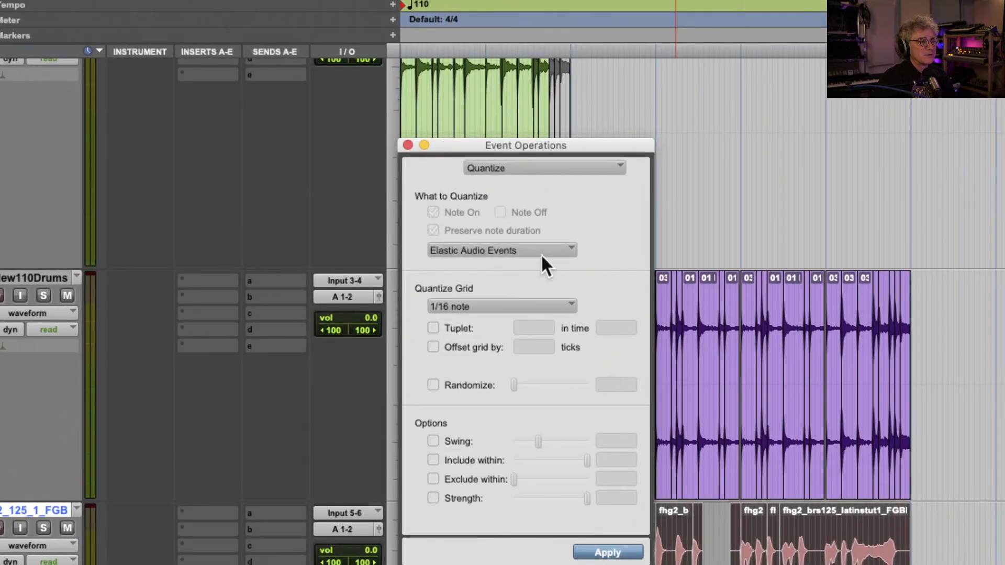
left_click(516, 304)
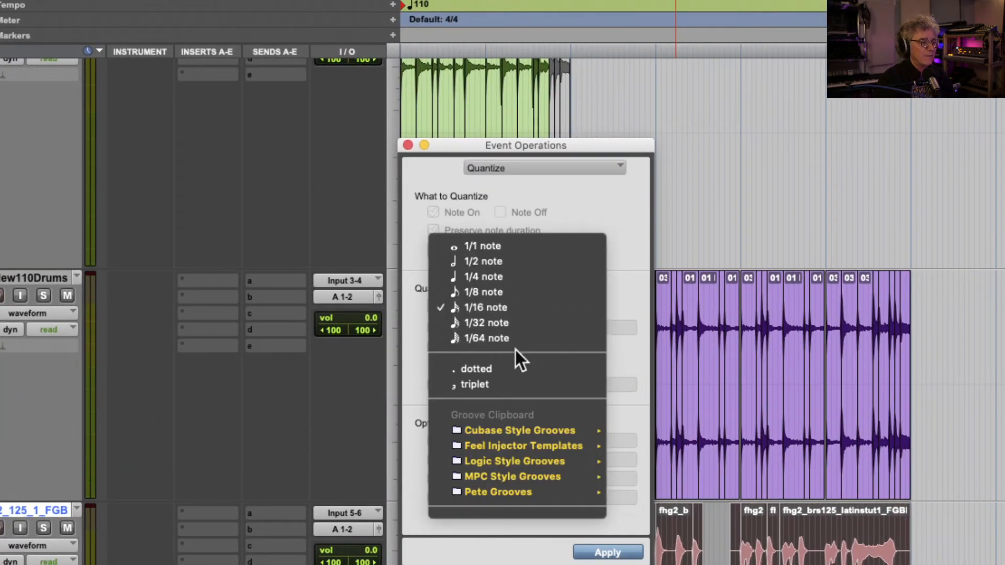
mouse_move(505, 487)
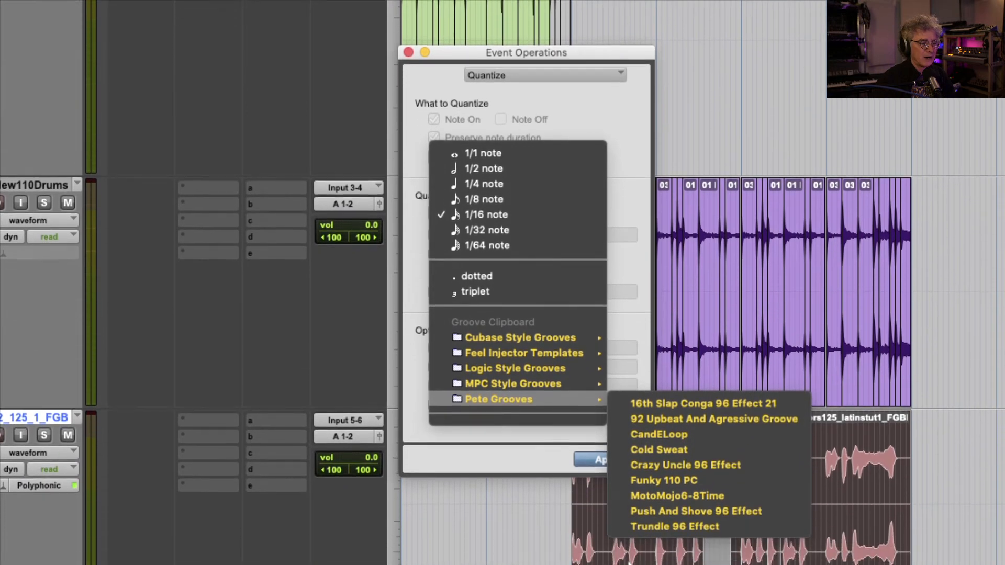
left_click(659, 482)
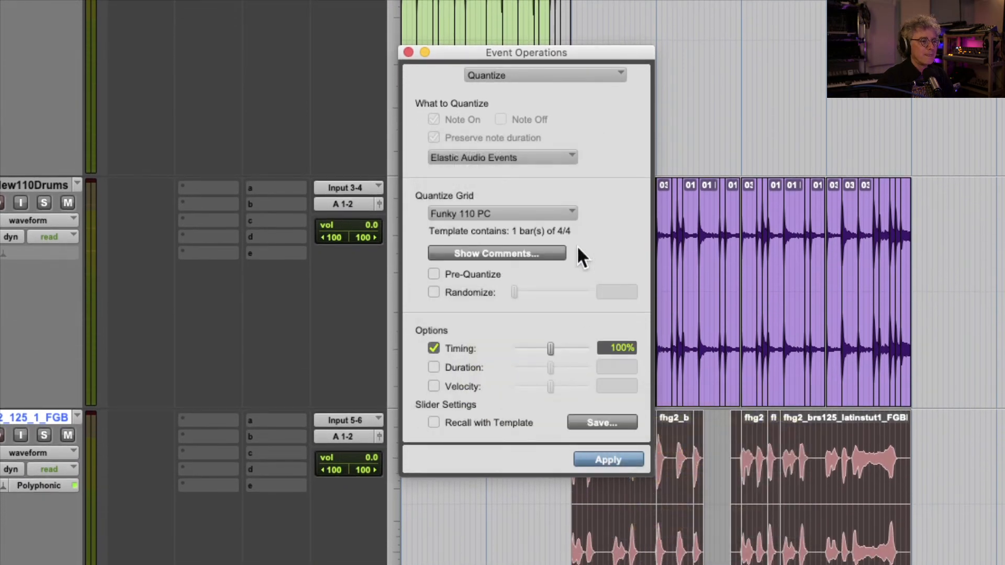
left_click(621, 349)
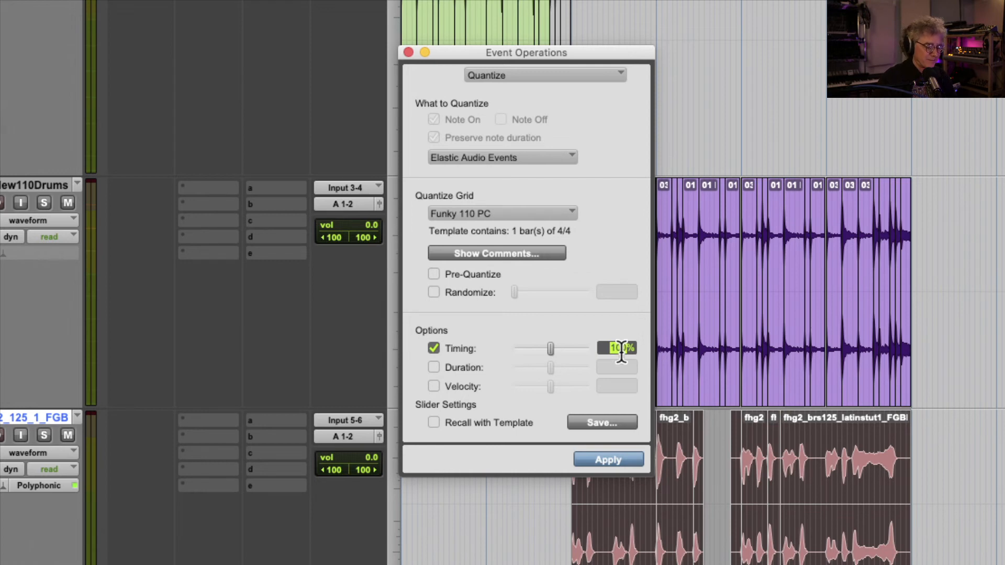
key("Return")
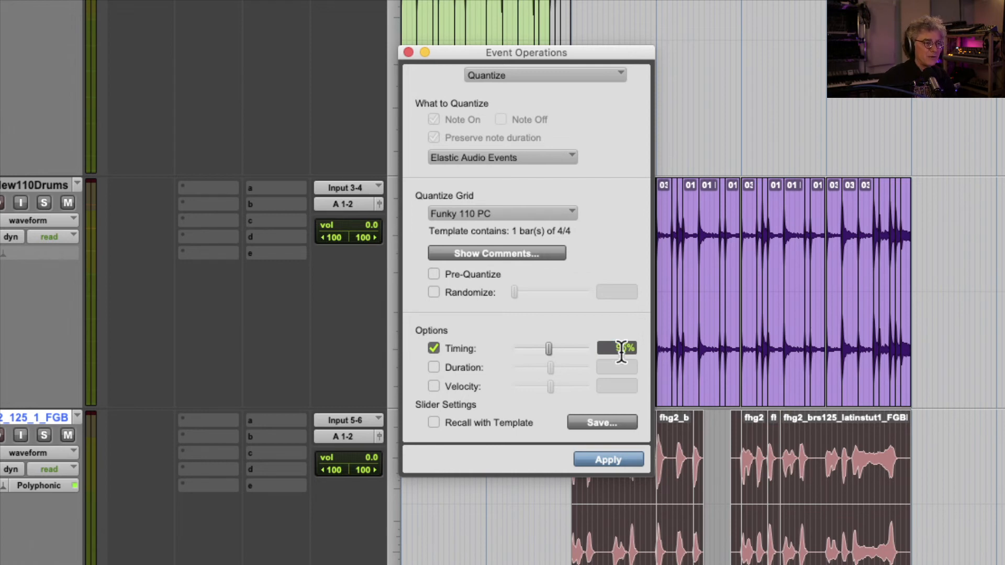
left_click(602, 460)
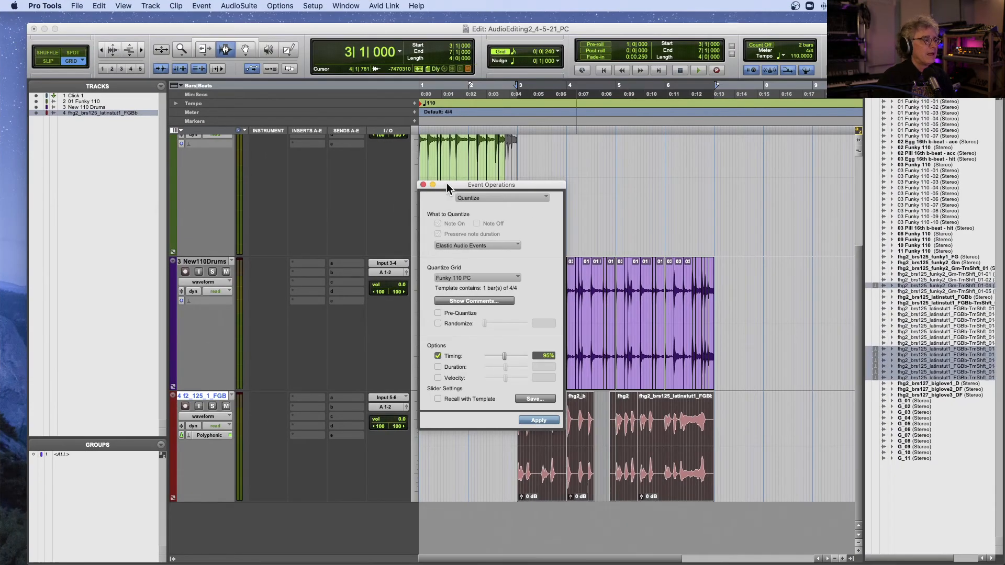
- Play the quantized brass against the drums from 3|1|000 and close the Event Operations window
key("space")
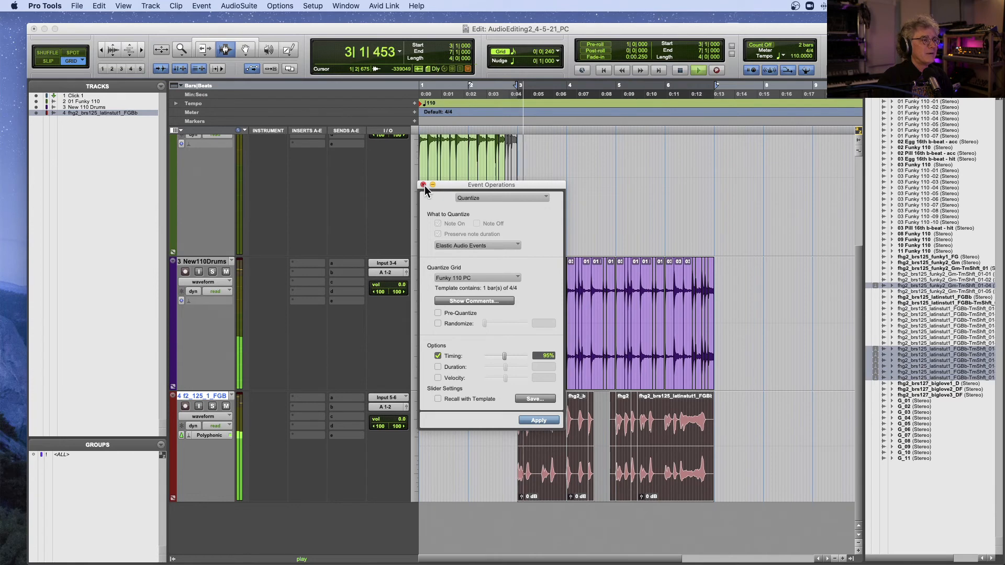
left_click(424, 185)
left_click(562, 267)
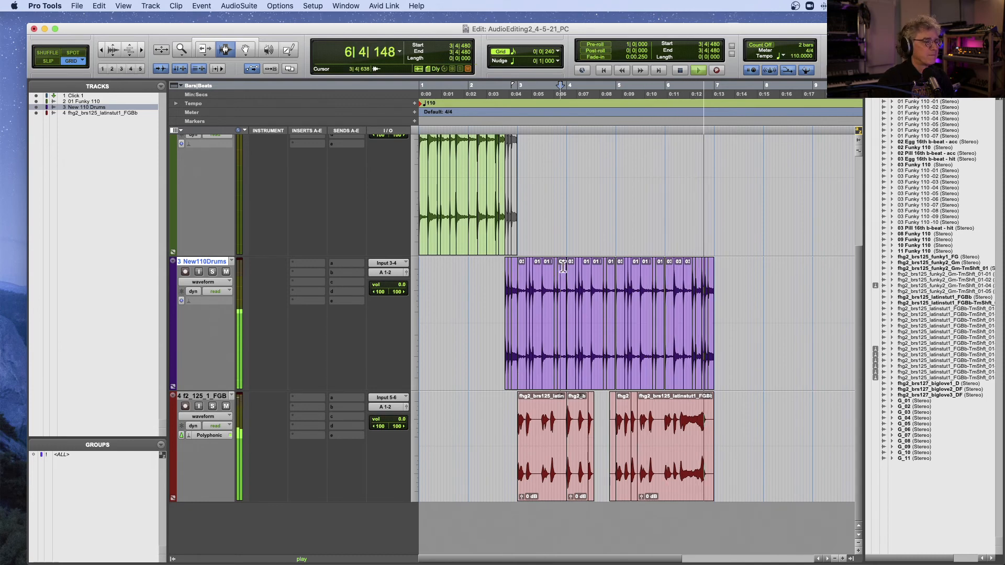
key("space")
- Place the cursor at 3|1|000 on the brass track and play the first quantized hits with the drums
key("super+bracketright")
key("super+bracketright")
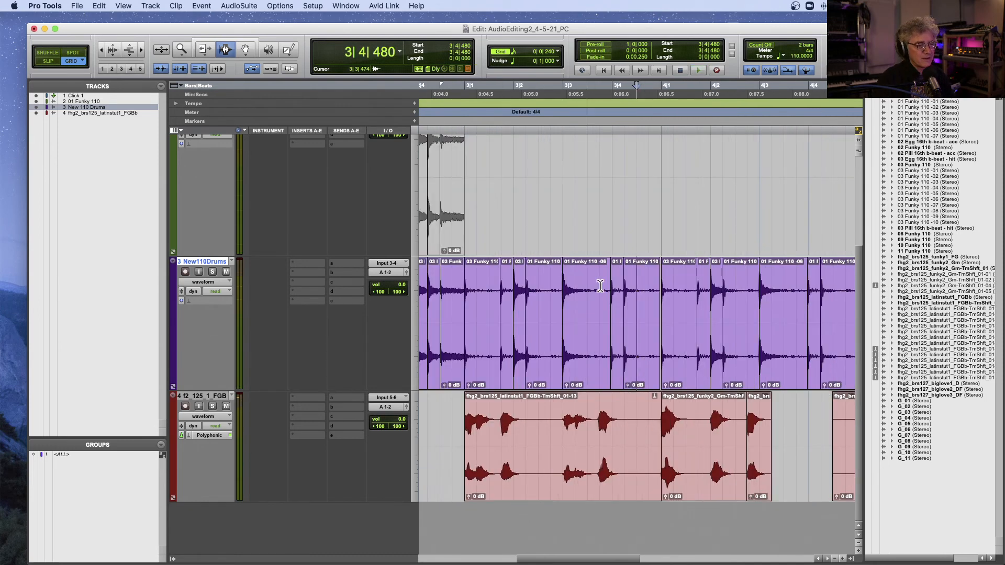
left_click(463, 444)
key("space")
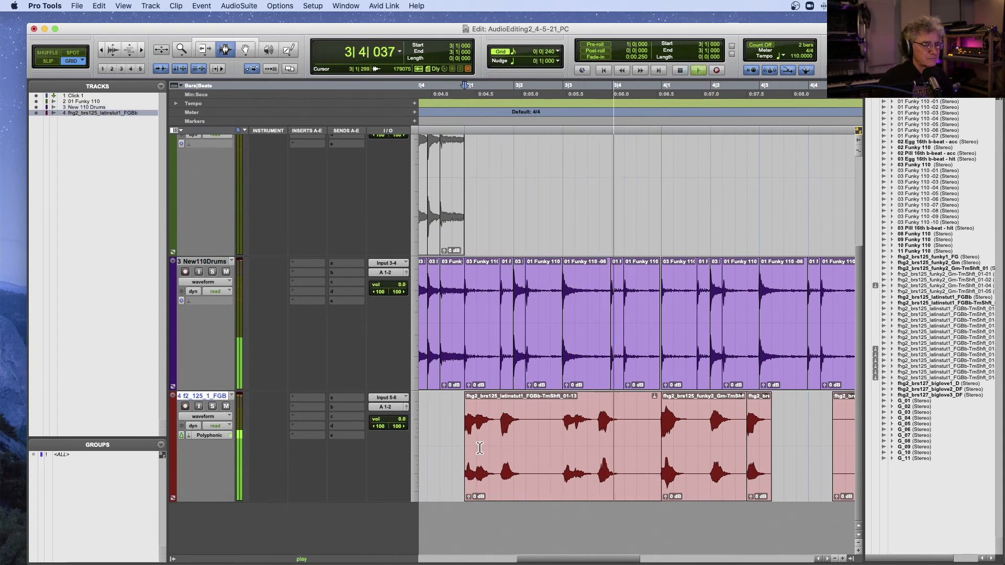
key("space")
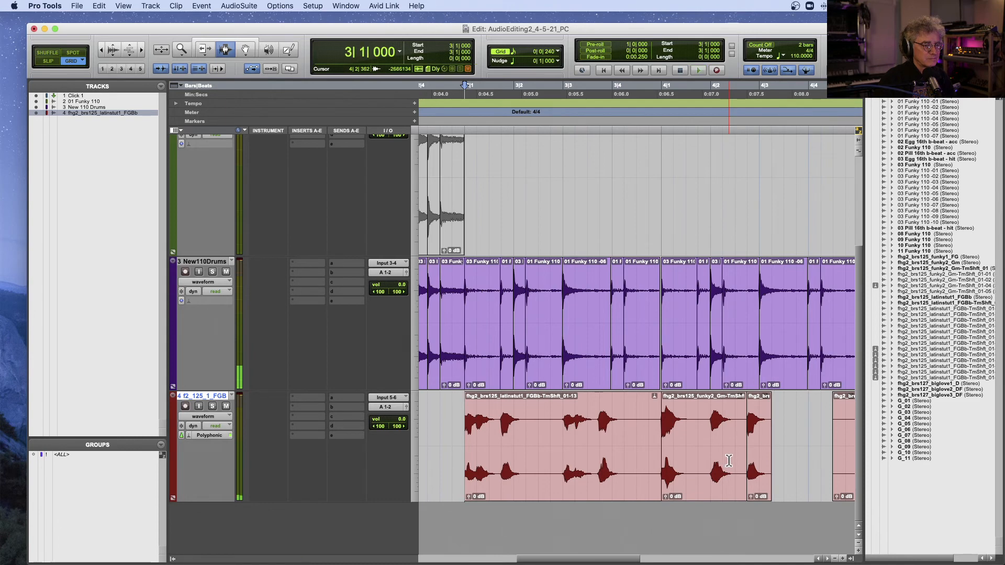
- Audition the brass around 4|2|707 and select the short hit clip that starts there
left_click(747, 436)
key("space")
key("space")
double_click(754, 435)
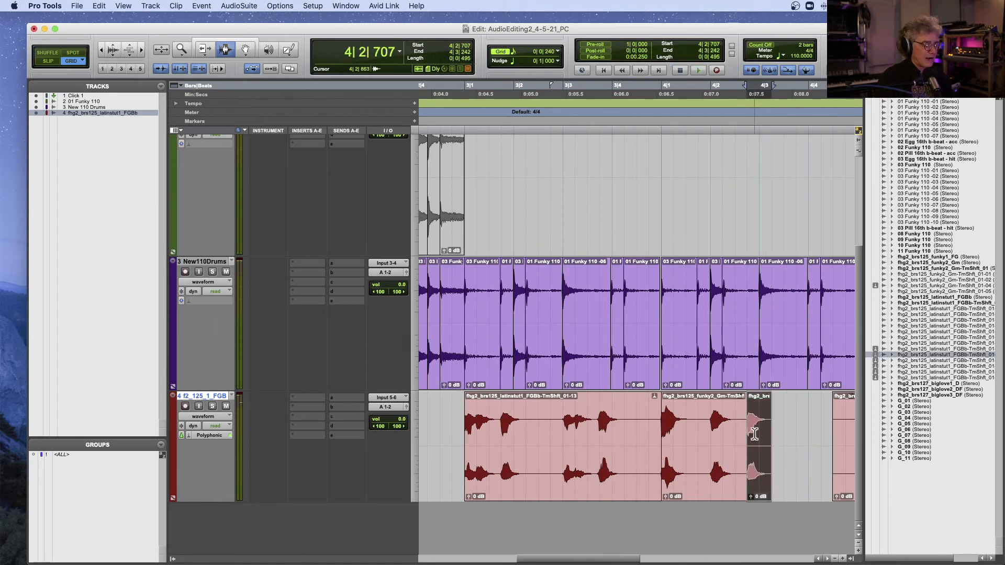
key("t")
key("t")
key("space")
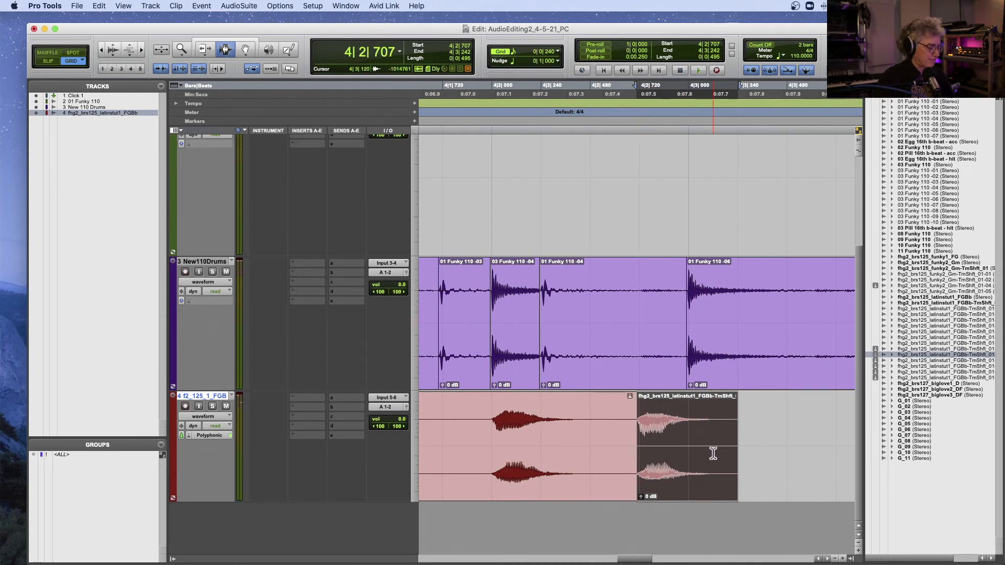
- Try transposing the selected brass hit by 5 semitones and play it in context from 4|1|000
key("alt+t")
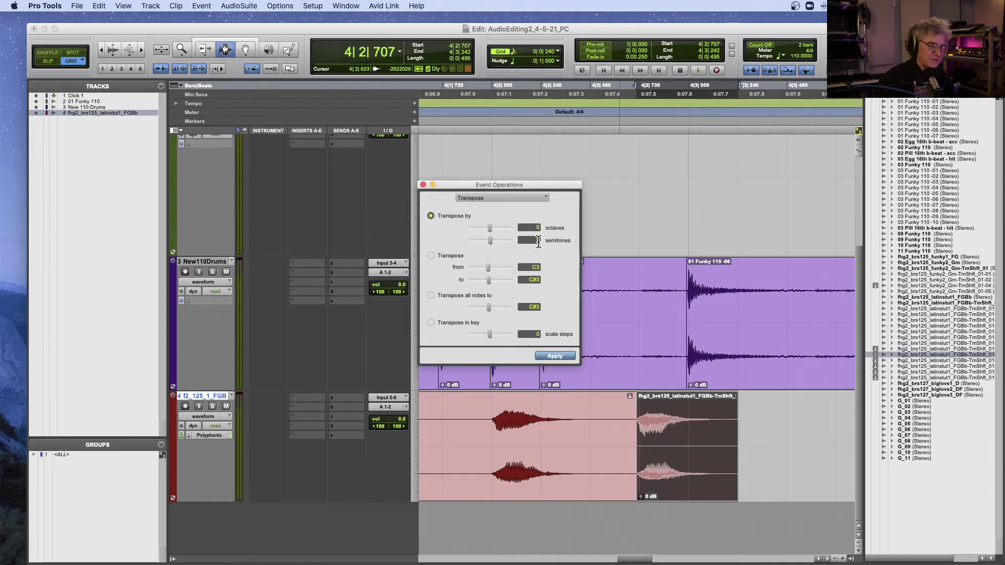
left_click(567, 354)
left_click(587, 399)
key("space")
key("space")
key("ctrl+Tab")
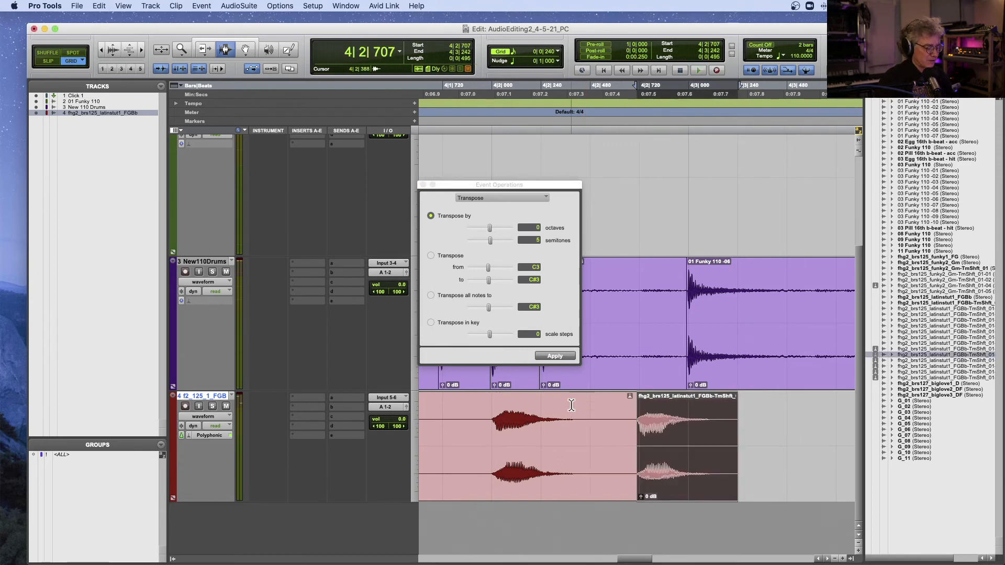
key("super+bracketleft")
left_click(469, 427)
key("space")
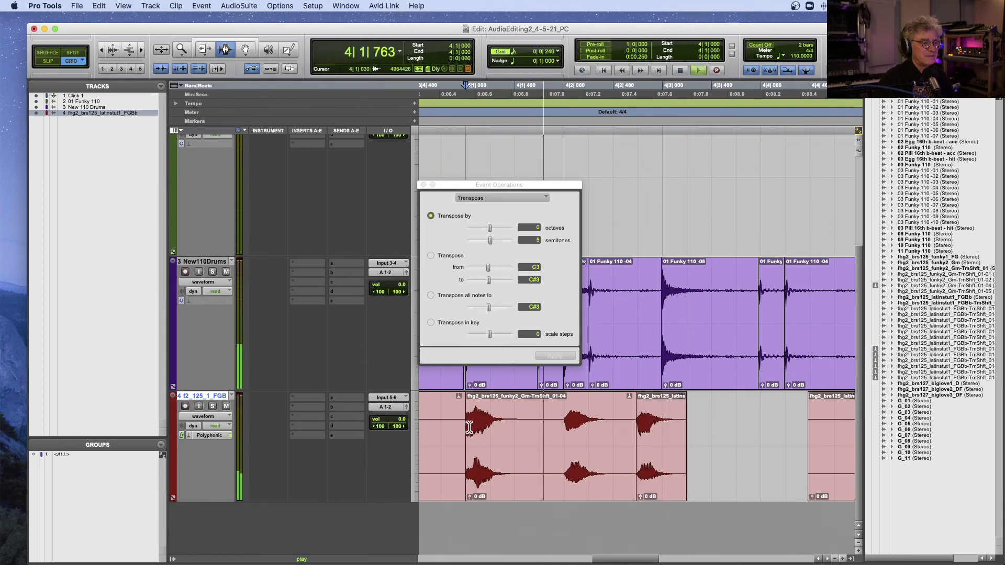
key("space")
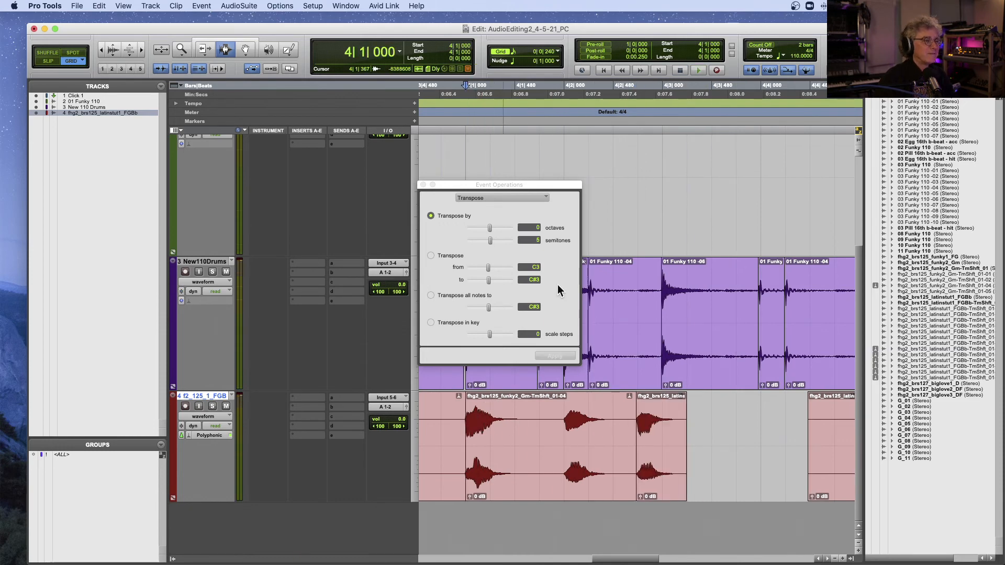
- Reselect the brass hit at 4|2|707, try a transposition of 6 semitones, and play from 4|1|000
key("ctrl+Tab")
left_click(539, 244)
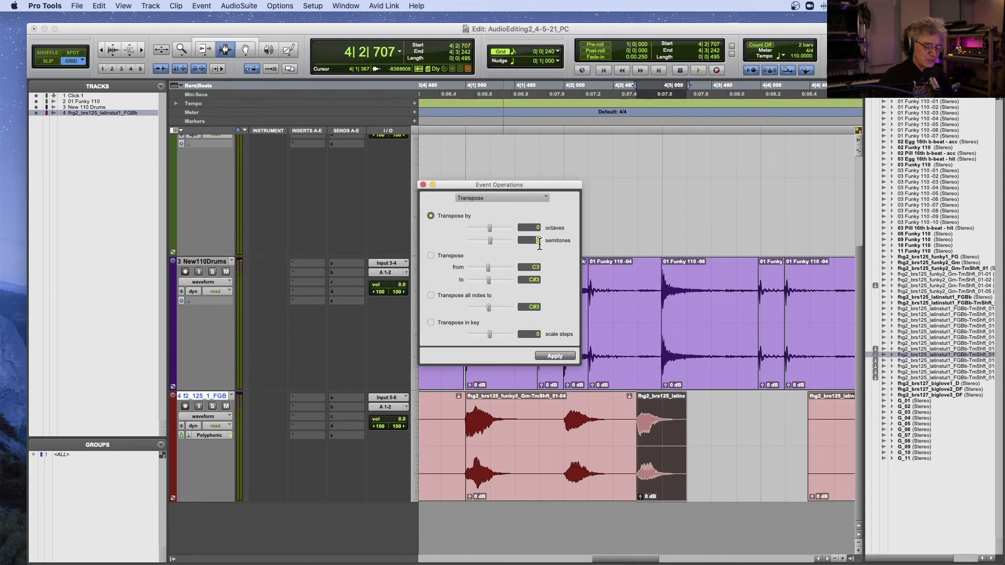
type("6")
left_click(554, 358)
left_click(459, 414)
key("space")
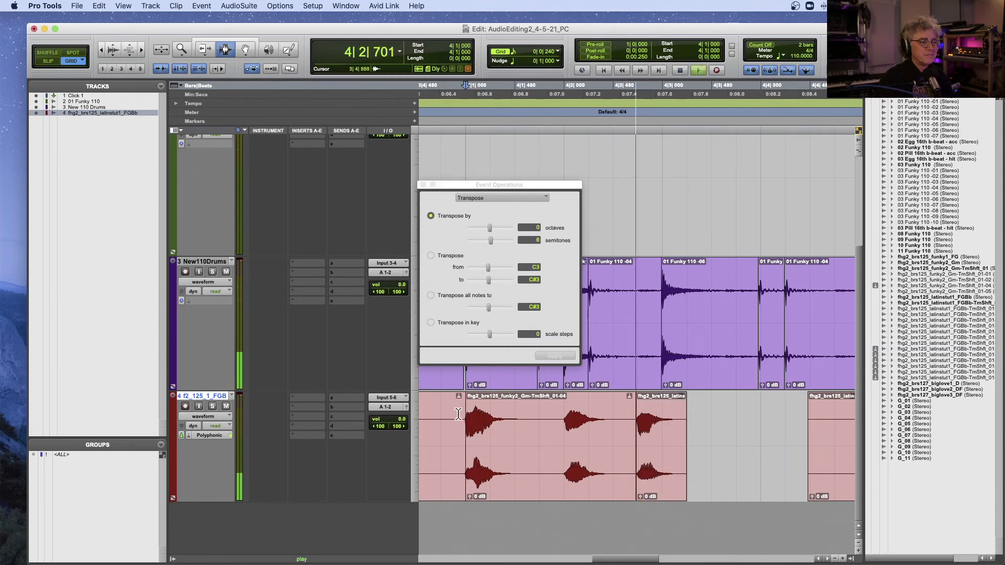
key("space")
- Transpose the brass hit at 4|2|707 by 3 semitones and play it from 3|4|720
key("ctrl+Tab")
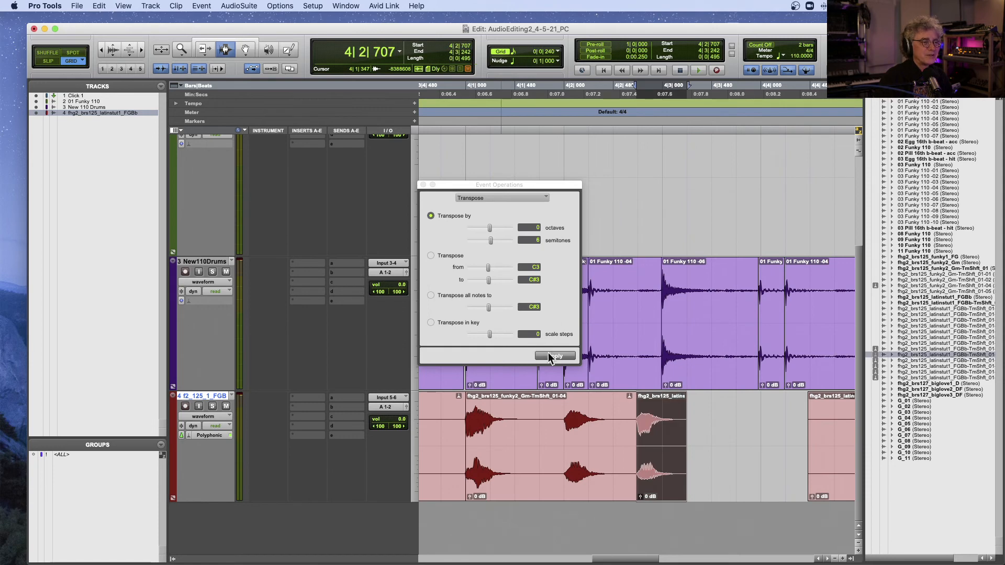
left_click(537, 240)
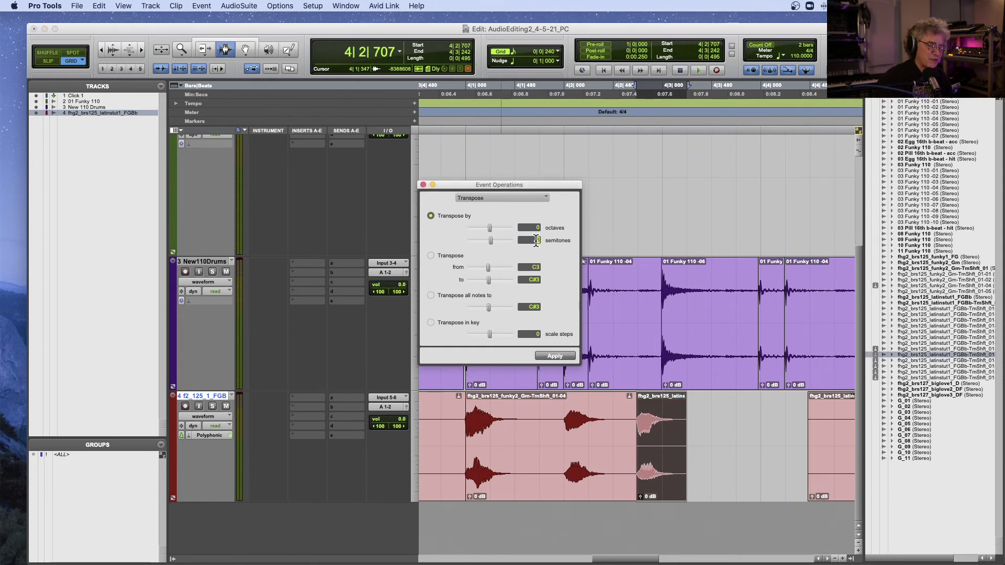
left_click(556, 357)
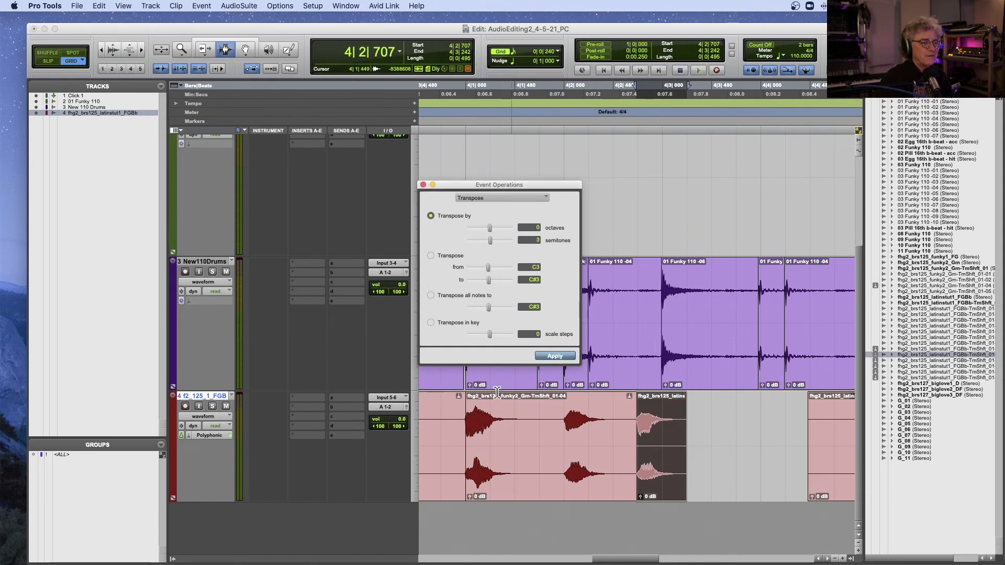
left_click(449, 408)
key("space")
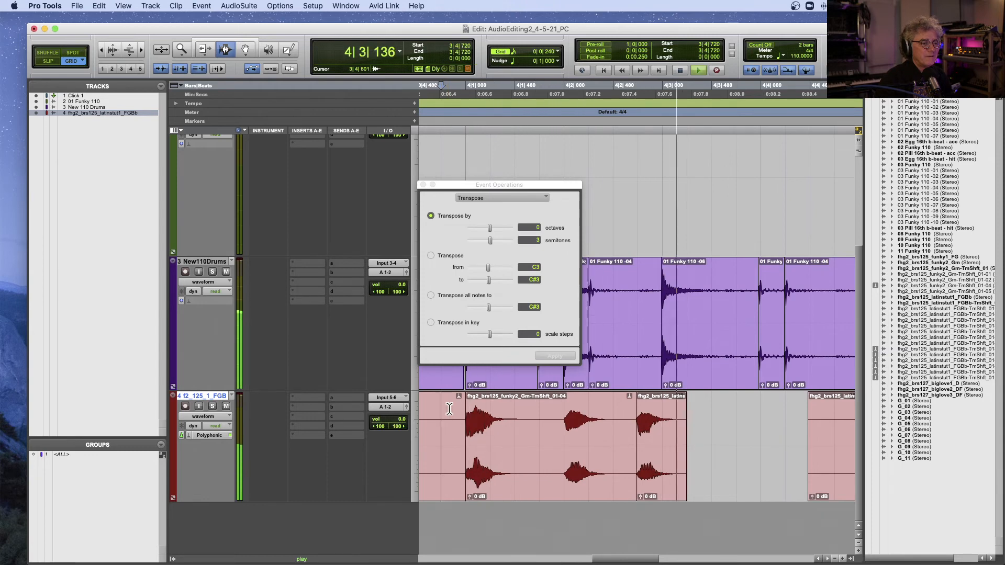
key("space")
- Close the Transpose window and place the cursor at 2|4|000 on the New110Drums track
key("ctrl+Tab")
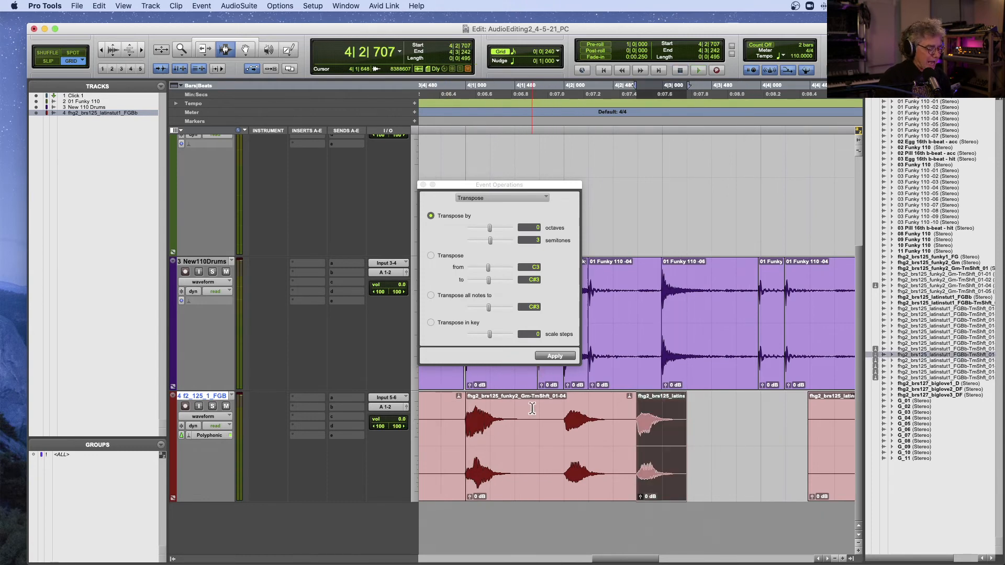
key("r")
key("r")
left_click(493, 416)
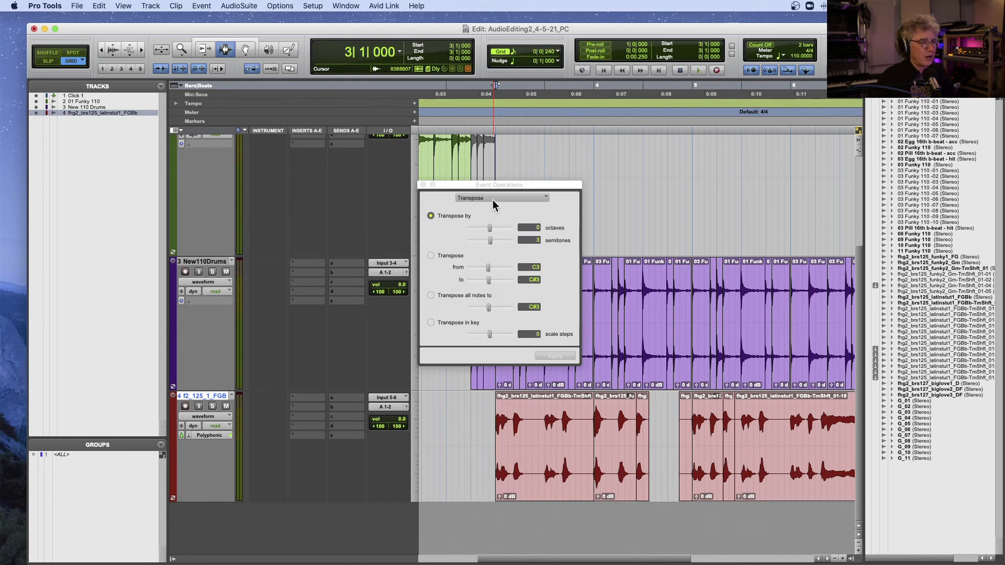
left_click(423, 186)
left_click(469, 293)
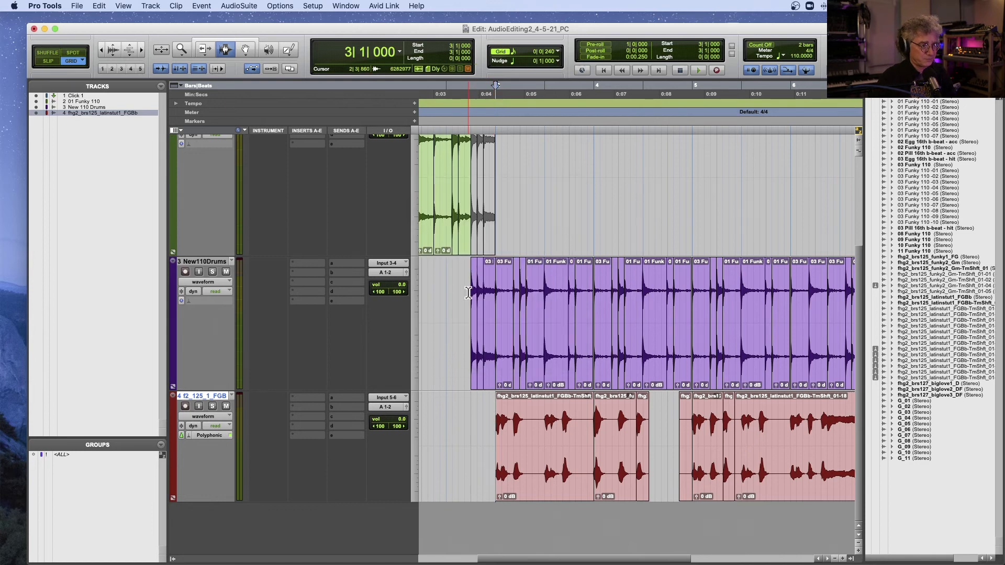
- View the Trim tool's available modes: Standard, TCE, Scrub and Loop
scroll(469, 293, "right", 1)
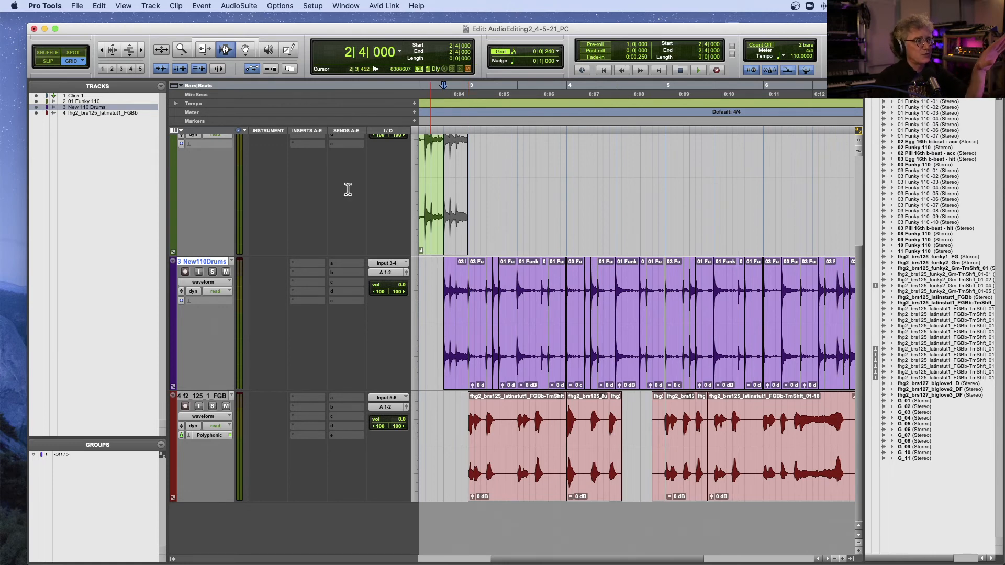
left_click(205, 49)
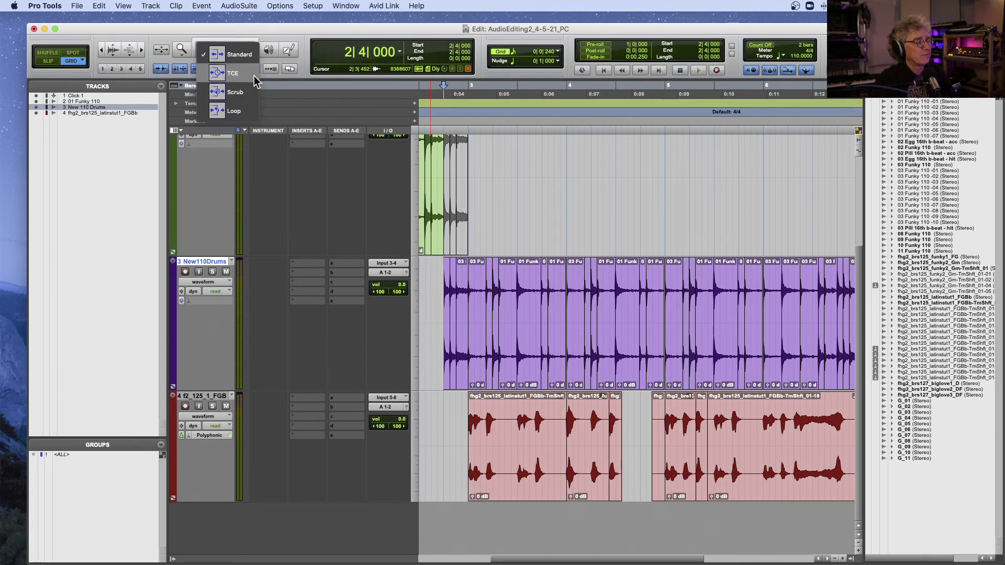
left_click(325, 110)
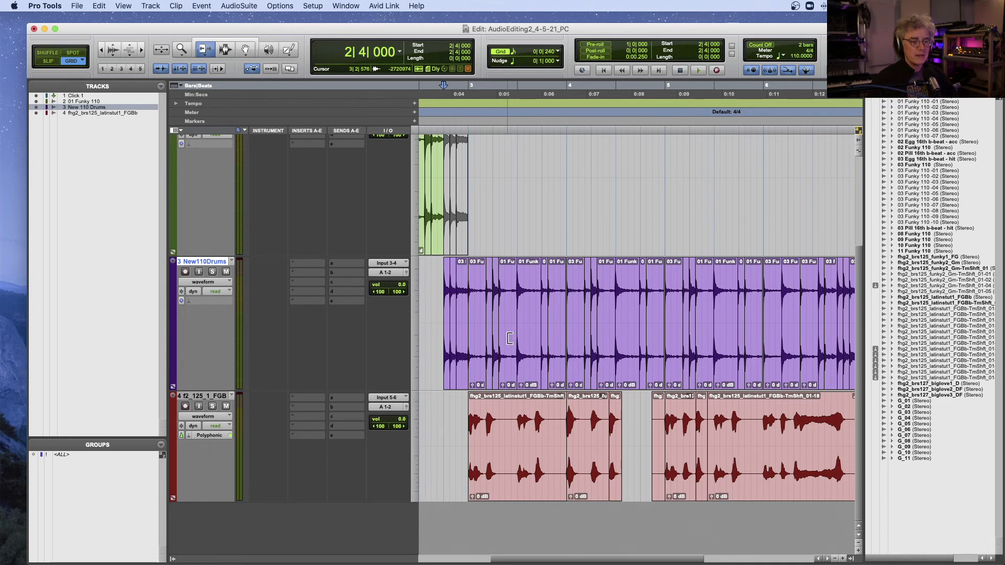
- Select the short brass hit at 4|2|707 with the Grabber tool, apply a 3-semitone transposition, and close the Transpose window
key("F8")
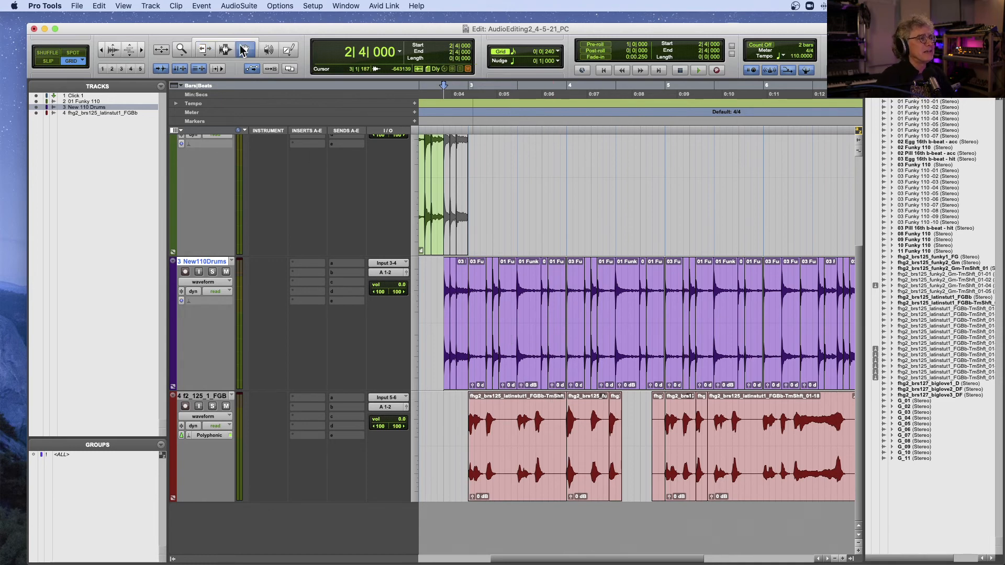
left_click(613, 455)
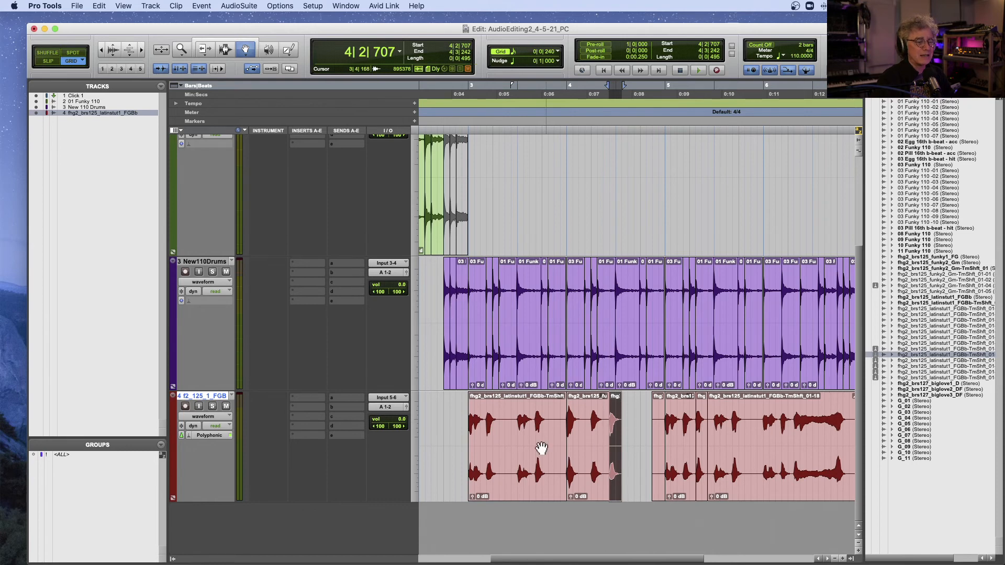
key("alt+t")
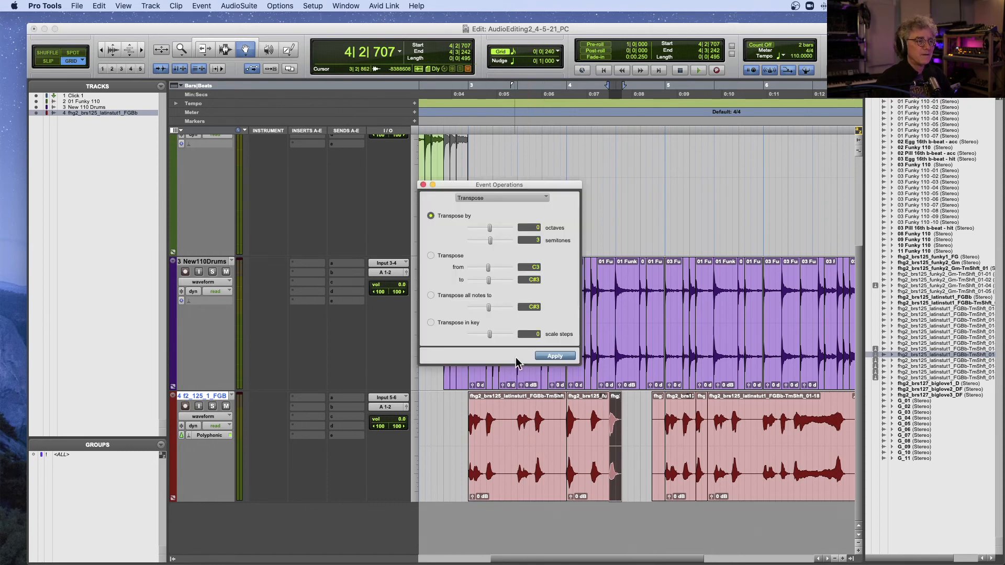
left_click(551, 353)
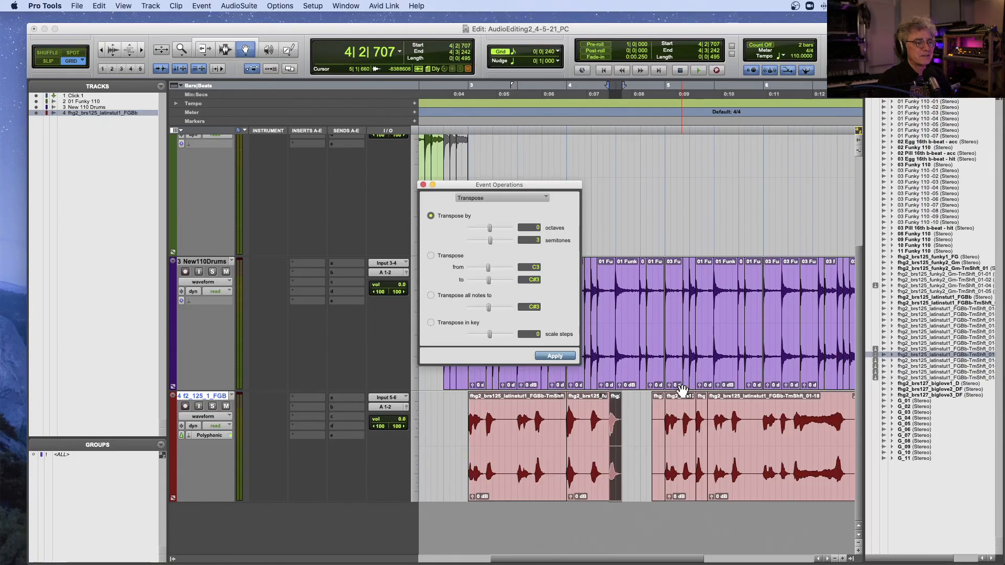
key("space")
key("space")
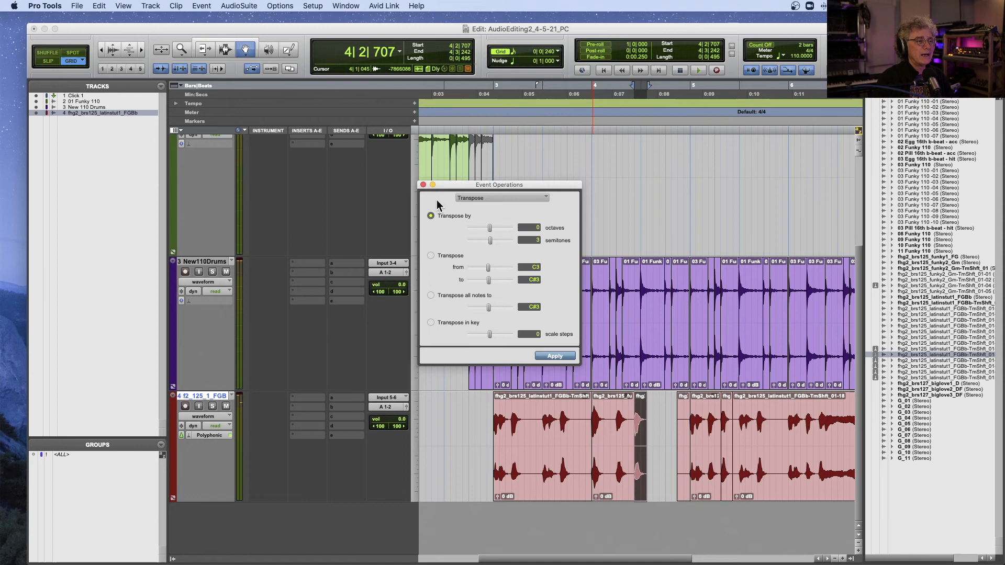
left_click(423, 185)
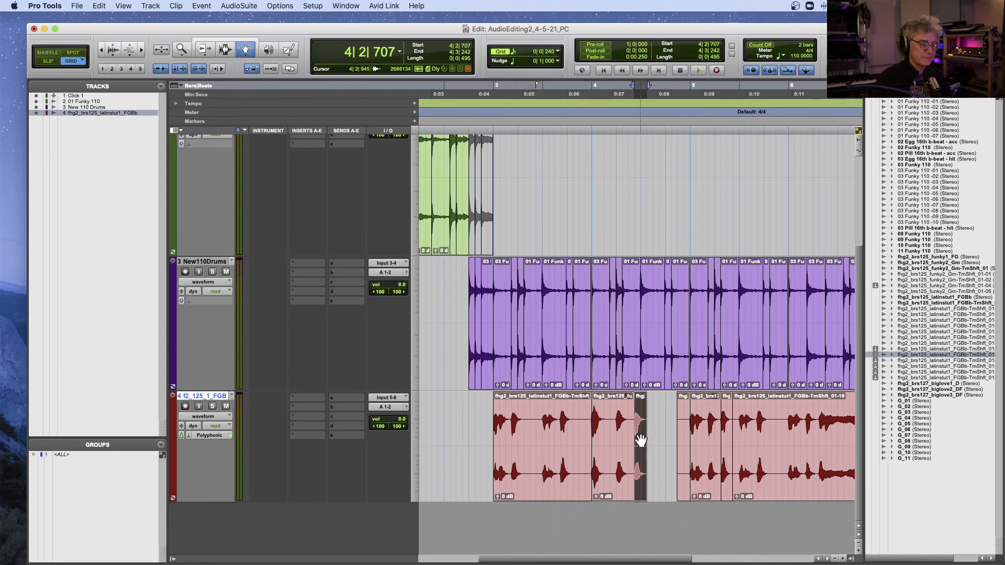
- Set the transposition for the short brass hit to -2 semitones and move the clip to 8|2|000 on track 4
key("alt+t")
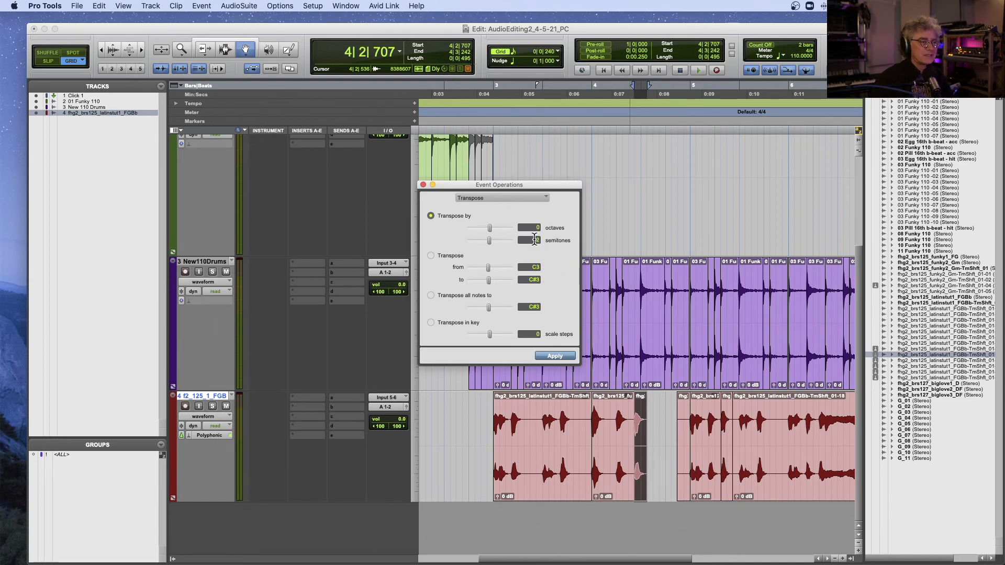
scroll(636, 414, "left", 3)
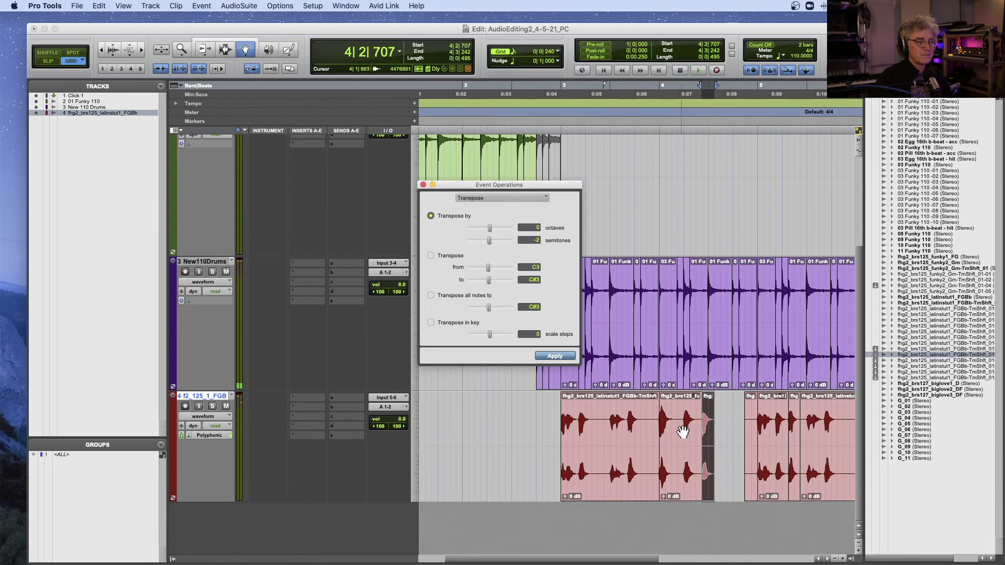
key("r")
key("r")
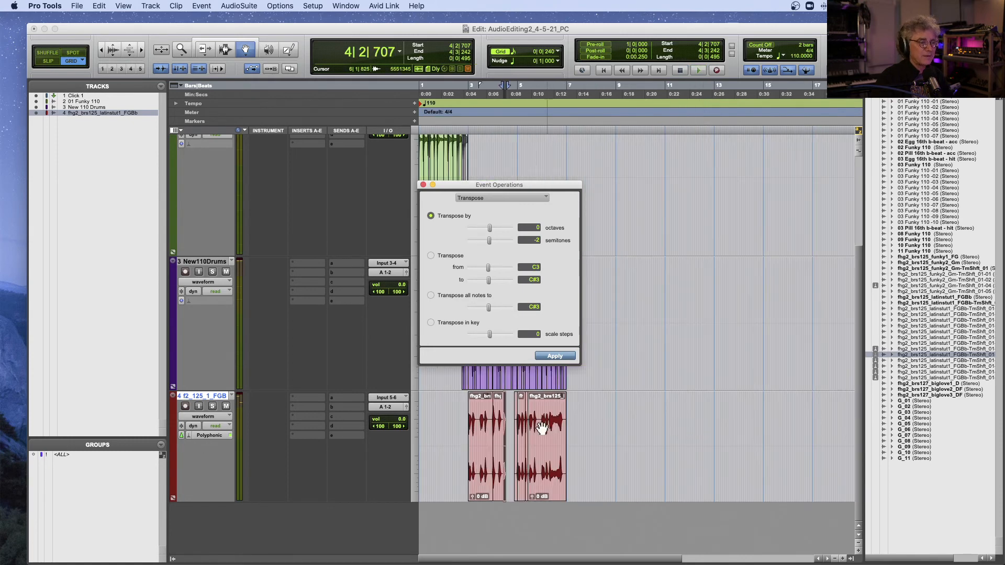
left_click_drag(506, 431, 601, 430)
key("space")
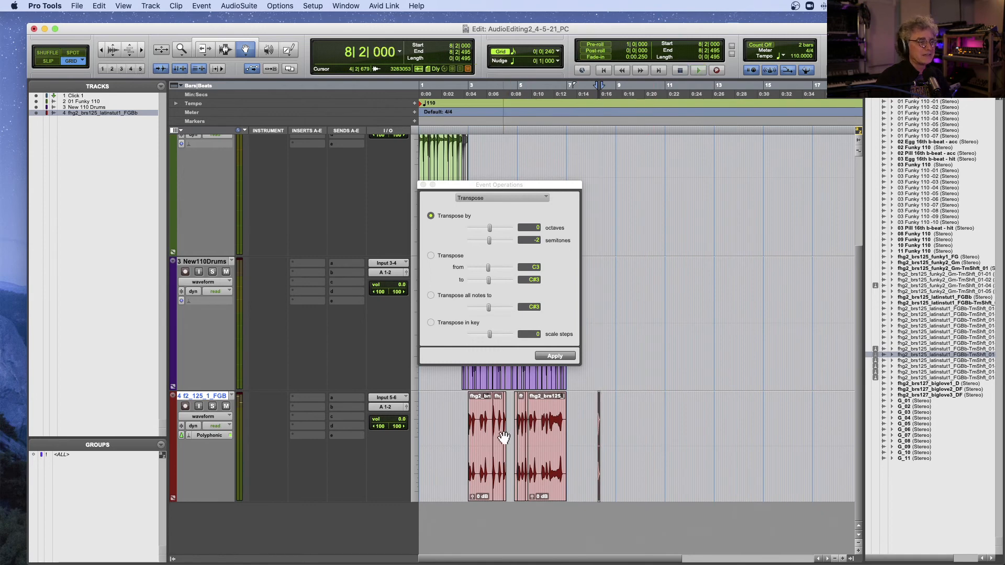
left_click(504, 434)
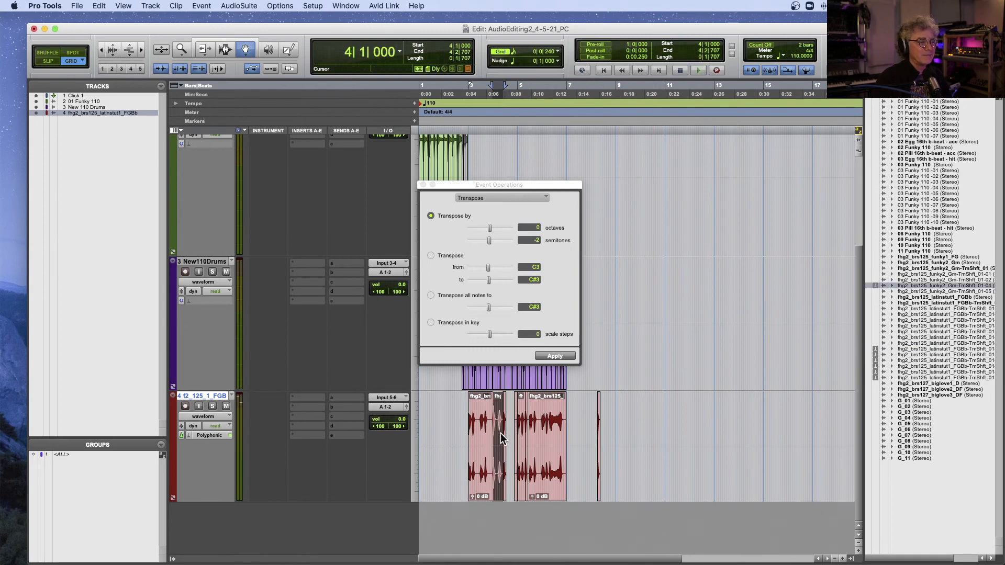
left_click(600, 432)
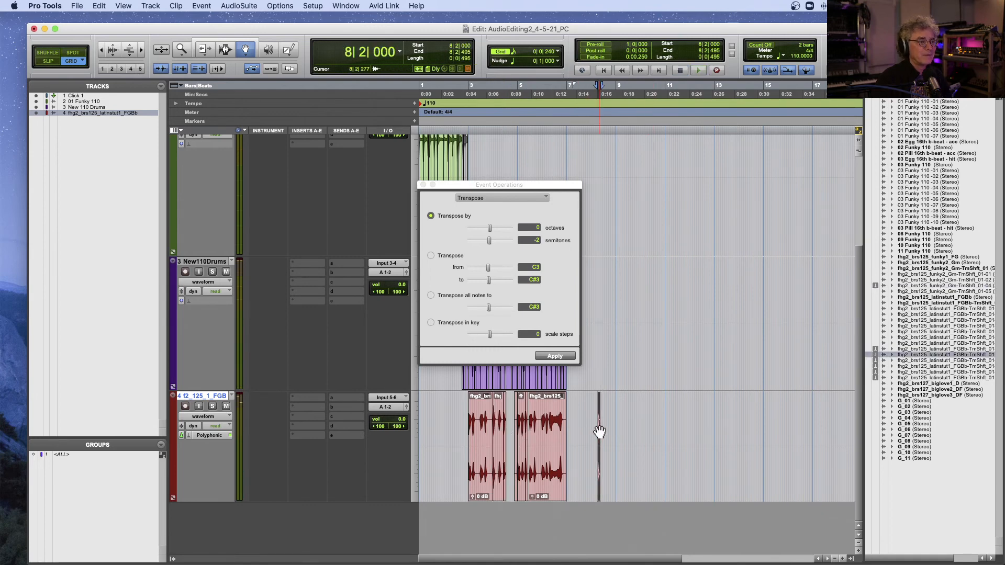
- Set the transposition to 2 semitones for the short brass hit at 8|2|000 and apply it
left_click(533, 239)
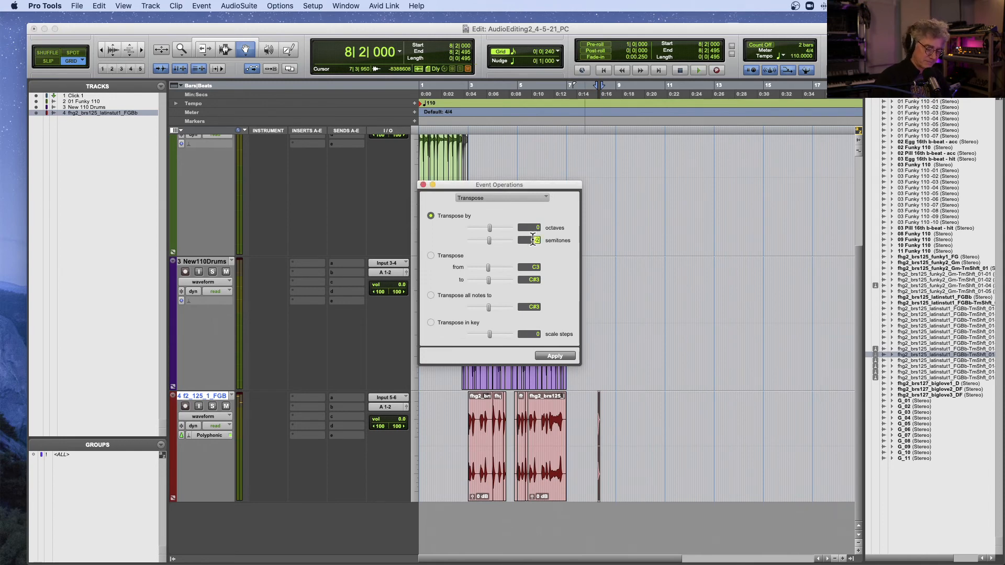
key("space")
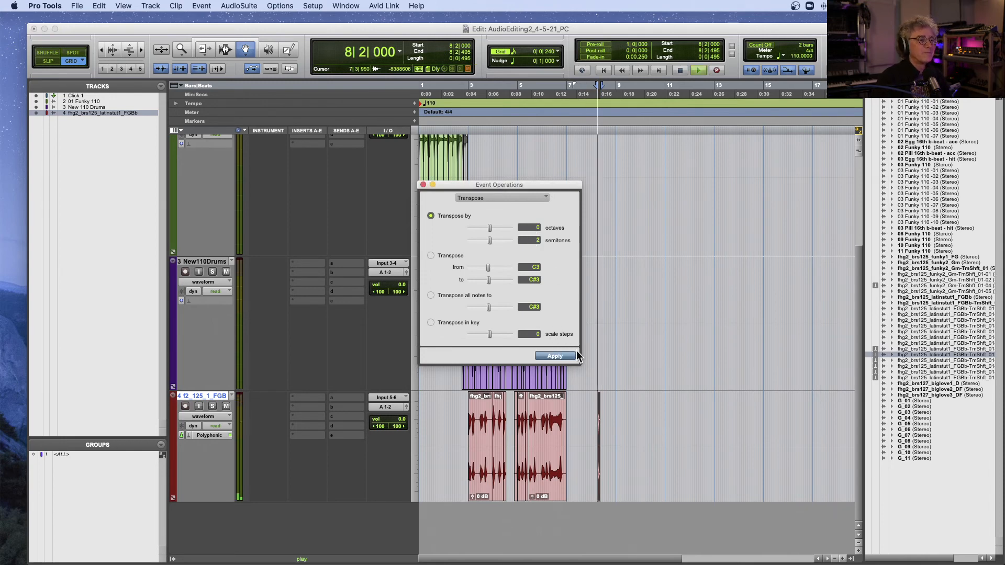
left_click(559, 357)
- Compare the short brass hit at 4|2|707 with its transposed copy at 8|2|000 and close the Transpose window
left_click(505, 414)
key("space")
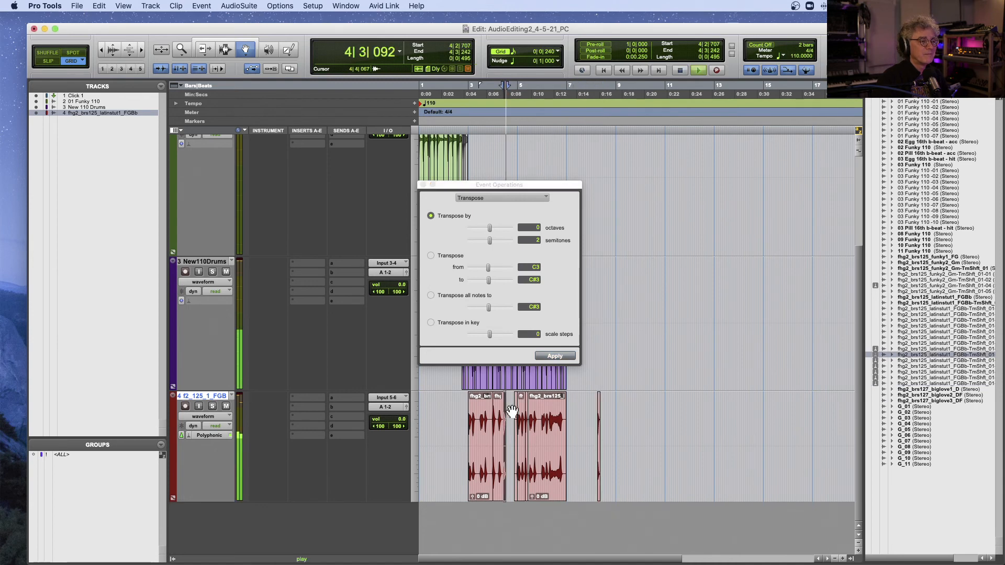
left_click(555, 357)
left_click(599, 414)
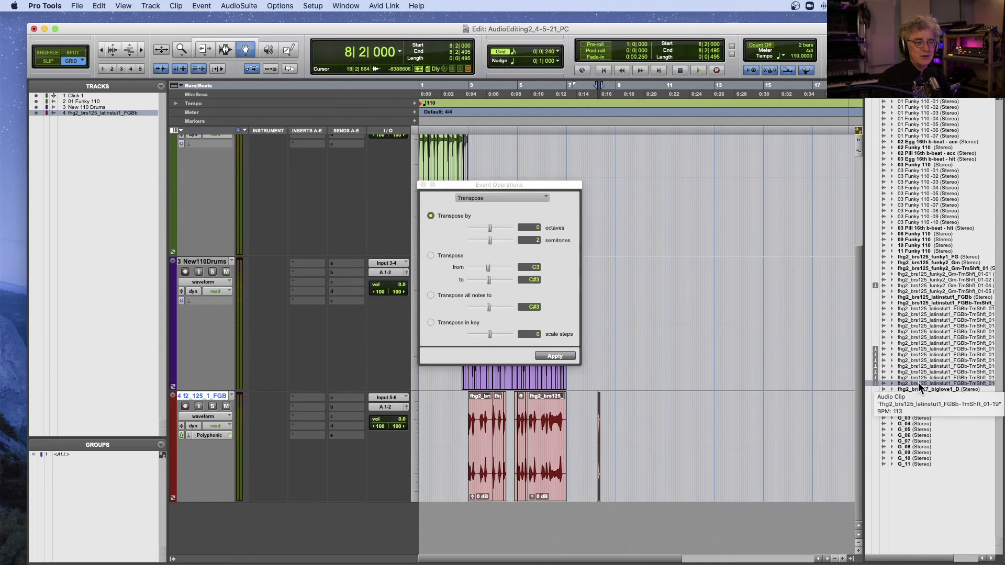
left_click(505, 443)
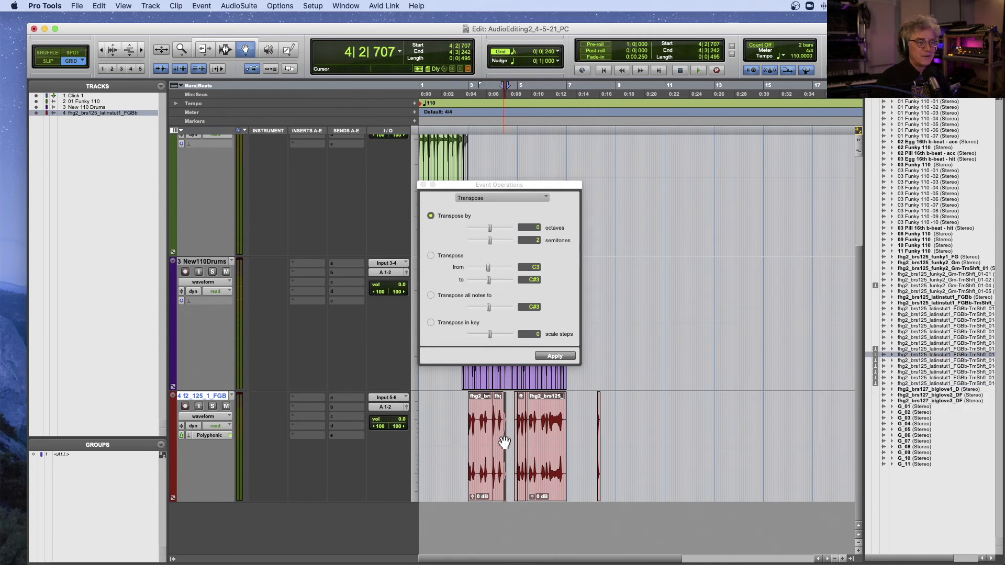
left_click(599, 438)
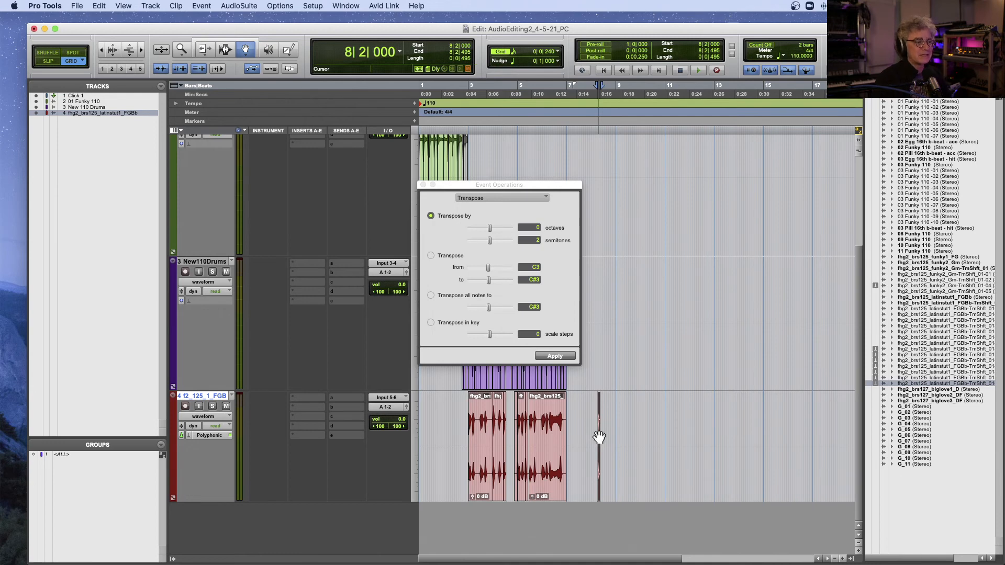
left_click(424, 184)
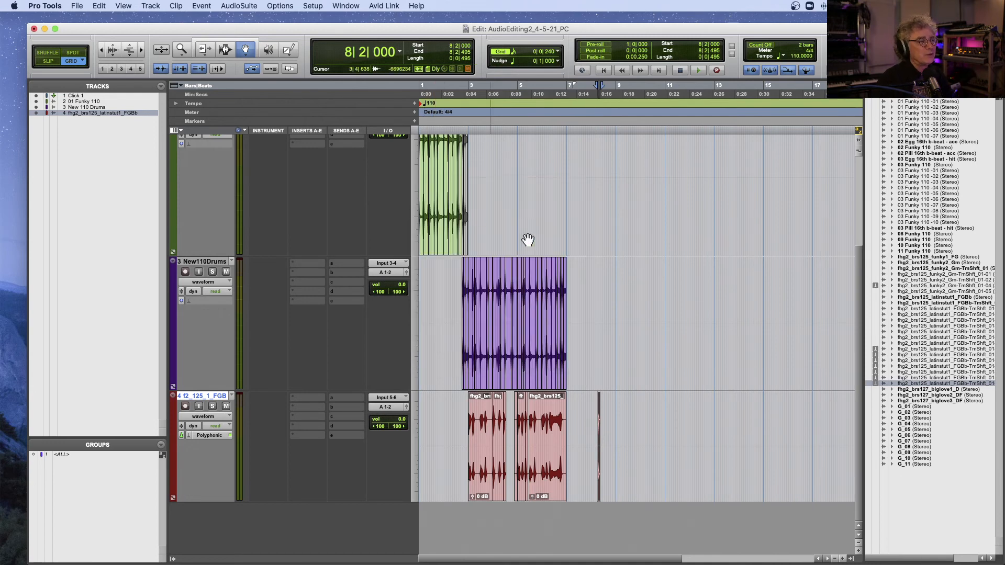
- Examine the whole-file clip fhg2_brs125_latinstut1_FGBb and its derived TmShft_01 clips in the Clips list
scroll(619, 344, "up", 5)
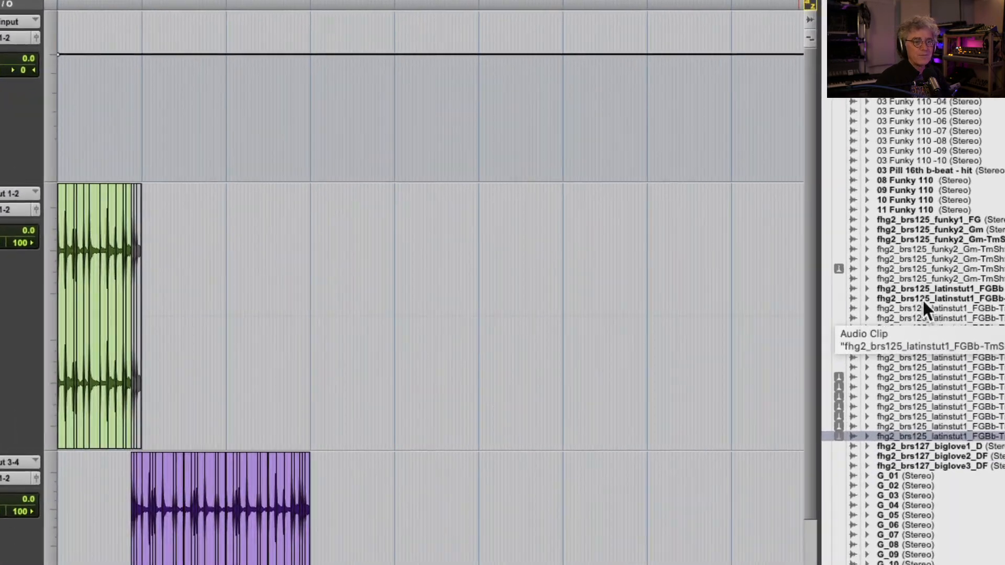
left_click(921, 297)
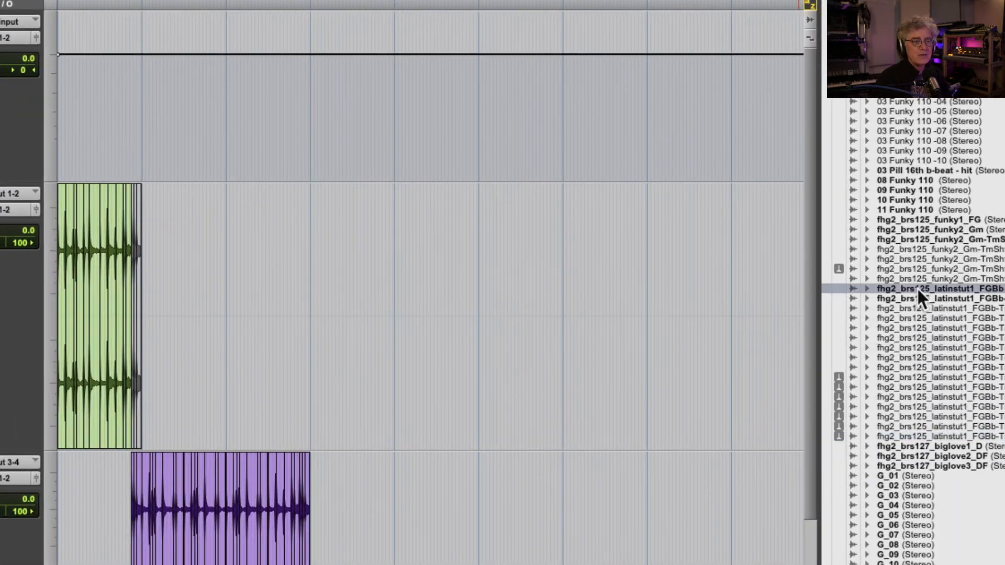
scroll(917, 287, "right", 3)
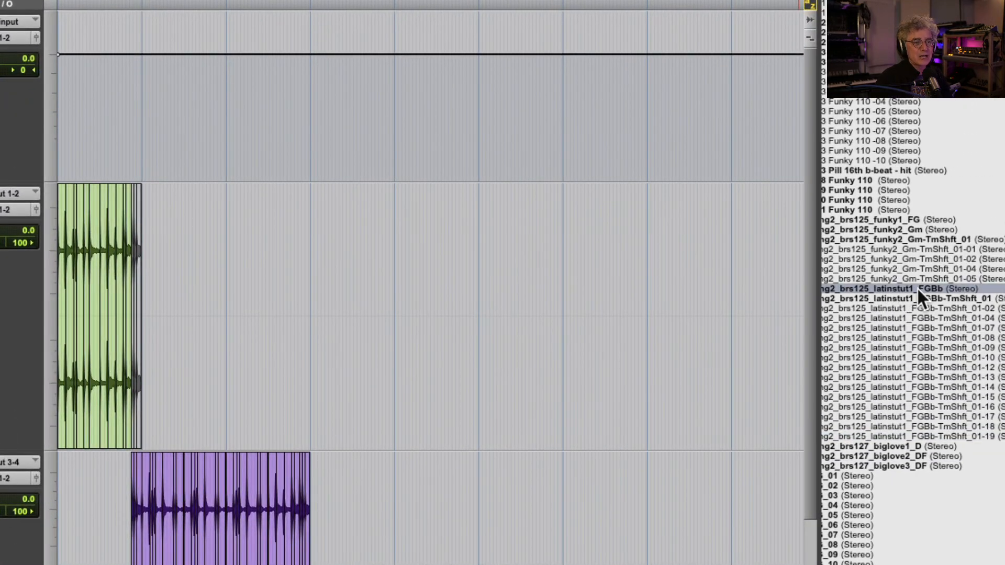
scroll(917, 287, "left", 1)
left_click(900, 304)
left_click(899, 339)
left_click(895, 364)
scroll(895, 362, "left", 1)
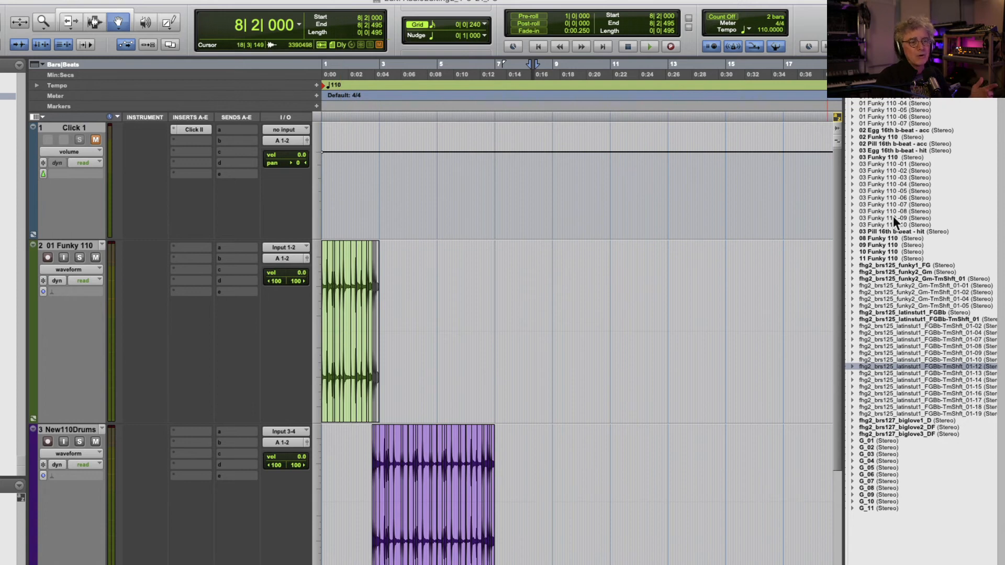
left_click(884, 231)
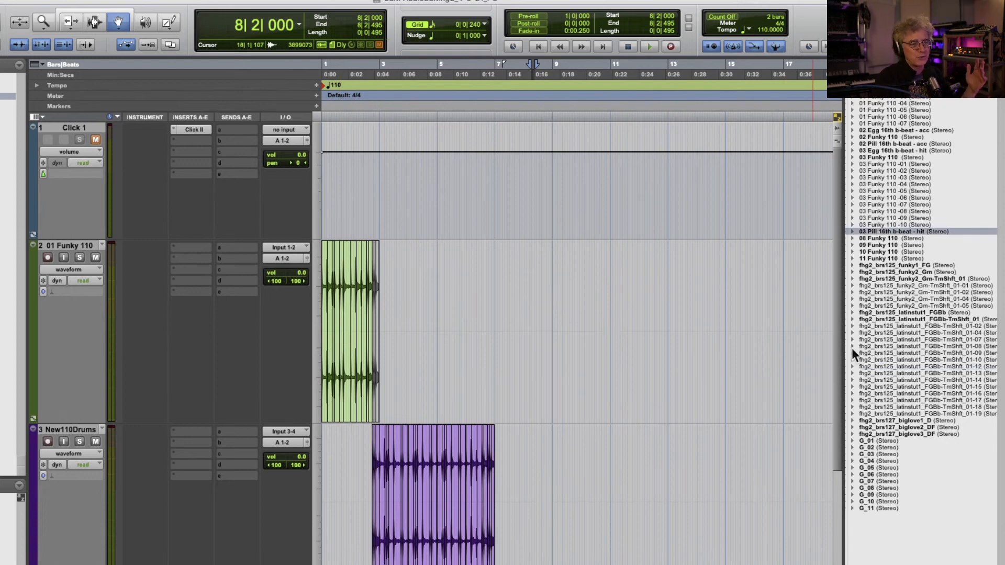
left_click(912, 326)
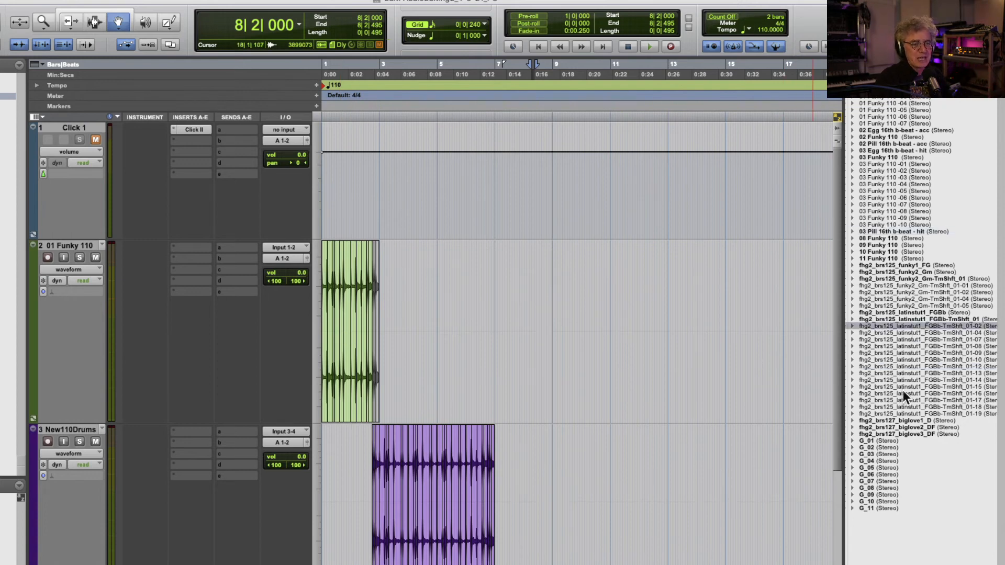
left_click(907, 313)
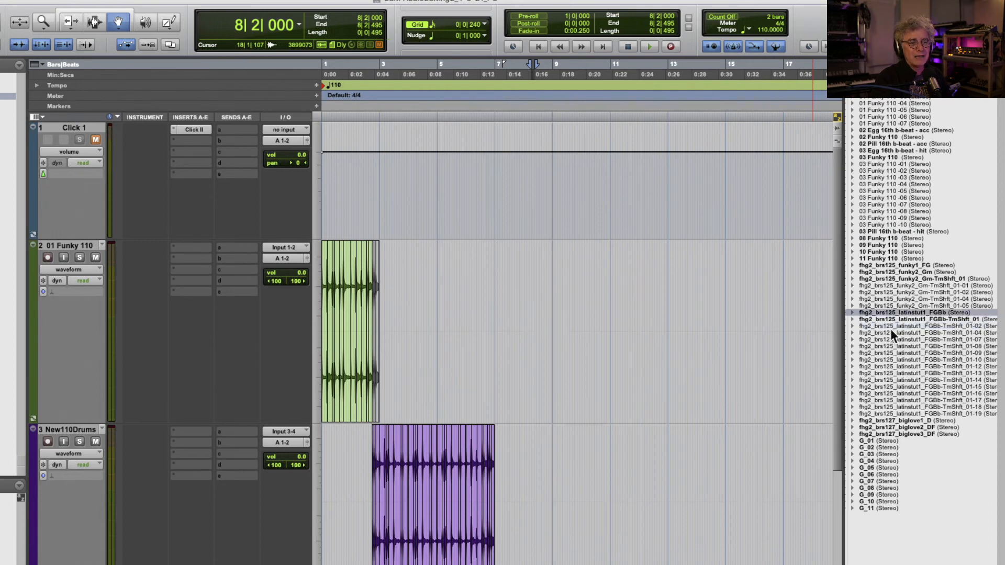
left_click(894, 323)
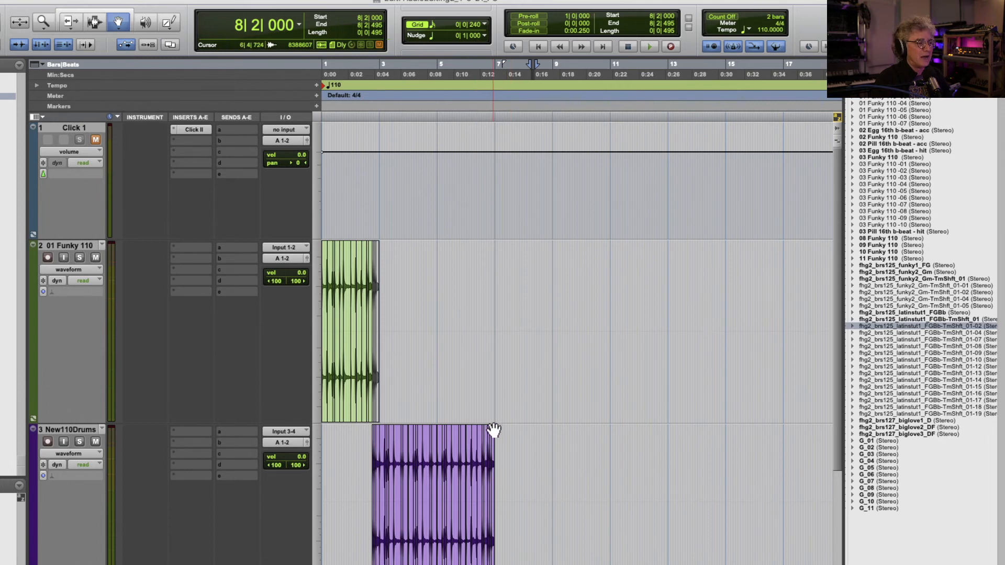
- Undo the last transposition of the short brass hit at 8|2|000 and audition it
scroll(494, 428, "down", 3)
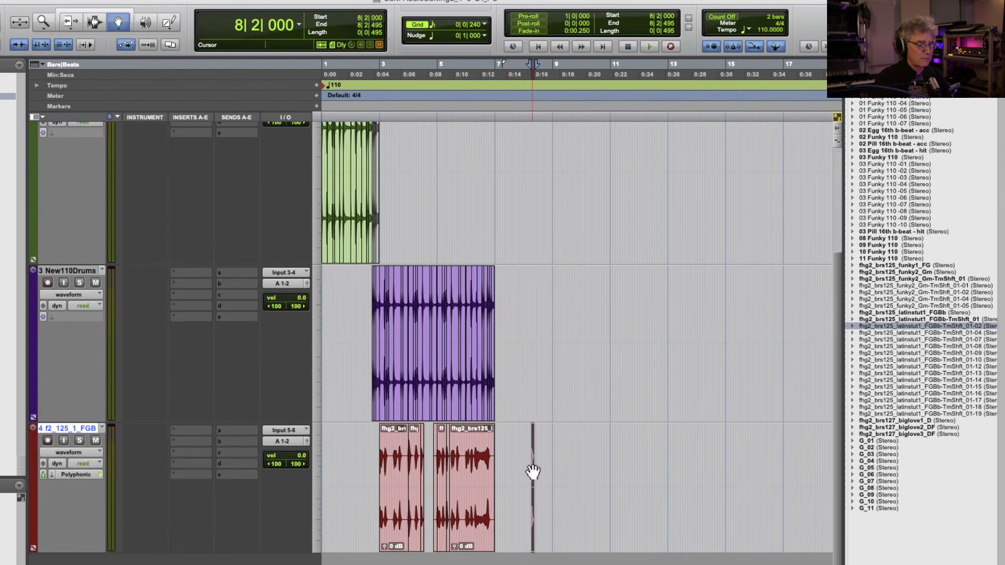
left_click(422, 475)
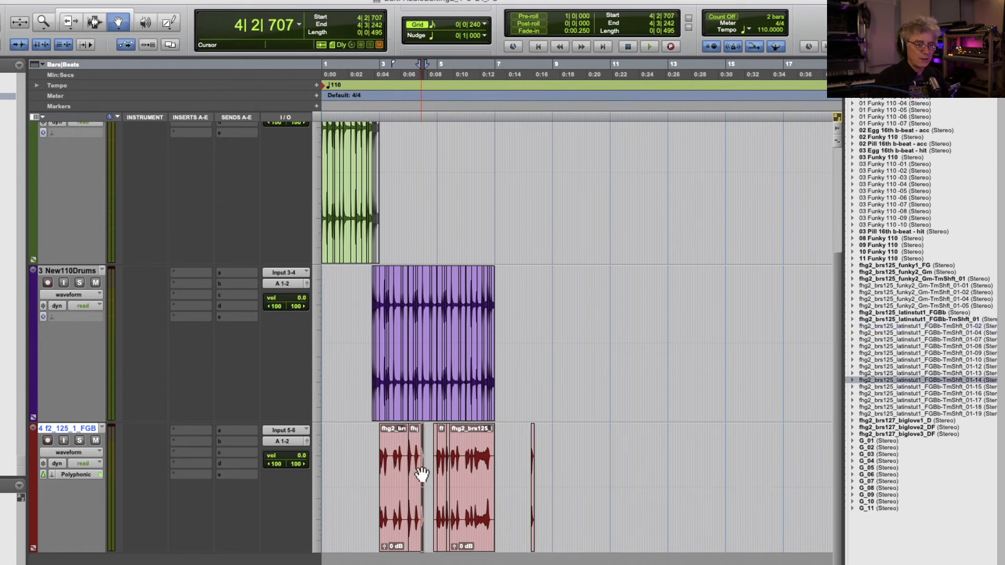
key("super+z")
key("space")
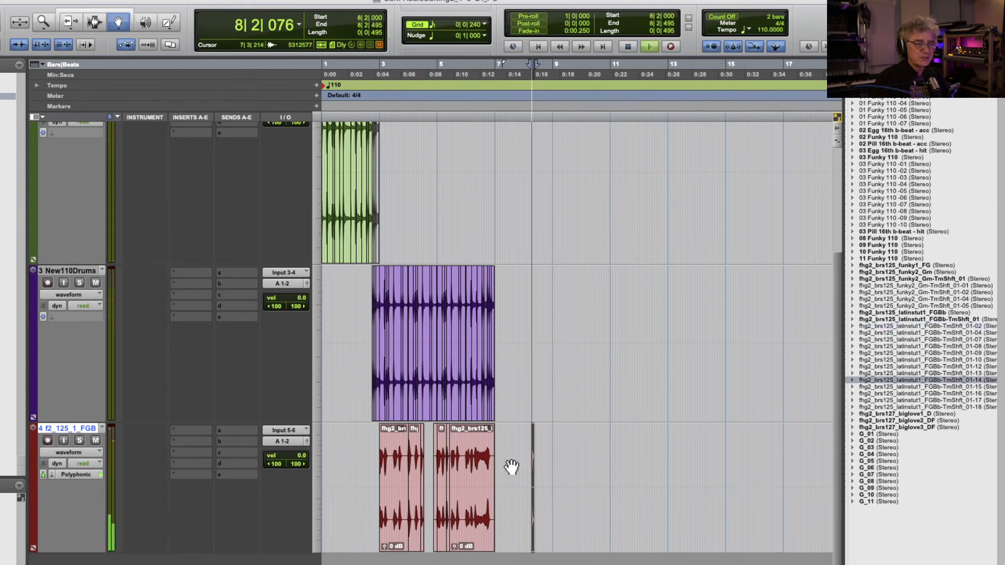
- Select the track 4 brass clips at 4|2|707, 4|1|000 and 3|1|000 in turn to identify their entries in the Clips list
left_click(423, 469)
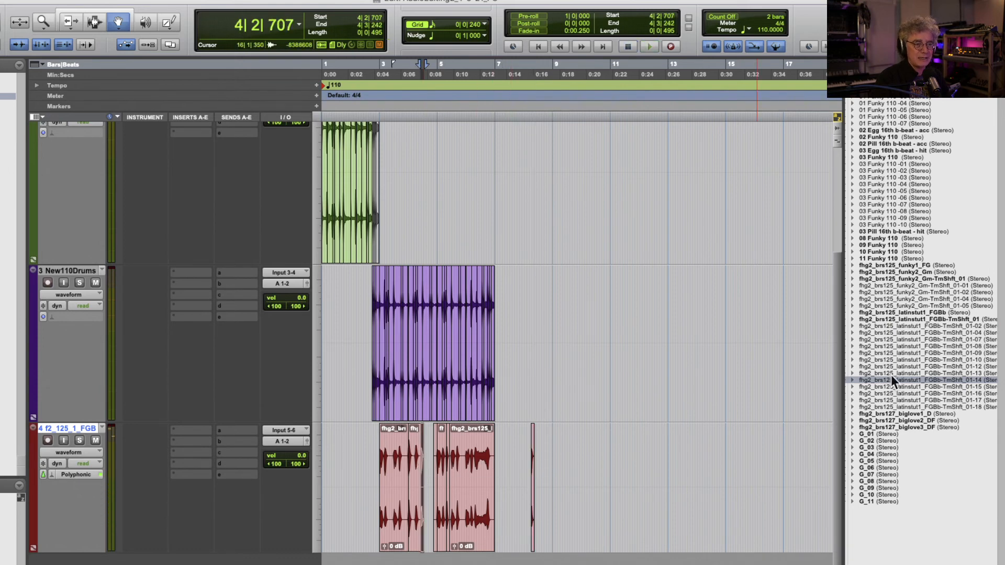
key("super+bracketright")
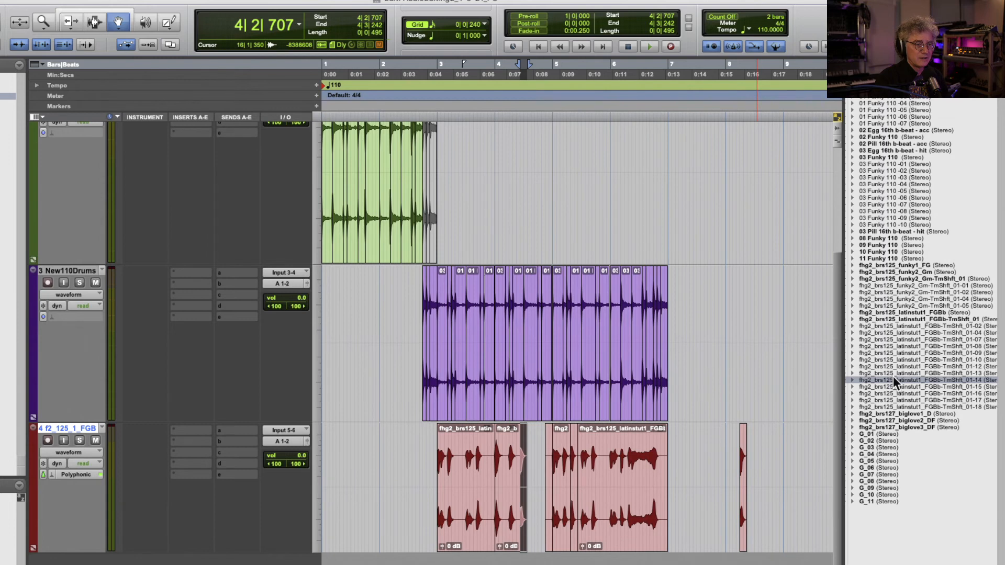
left_click(520, 464)
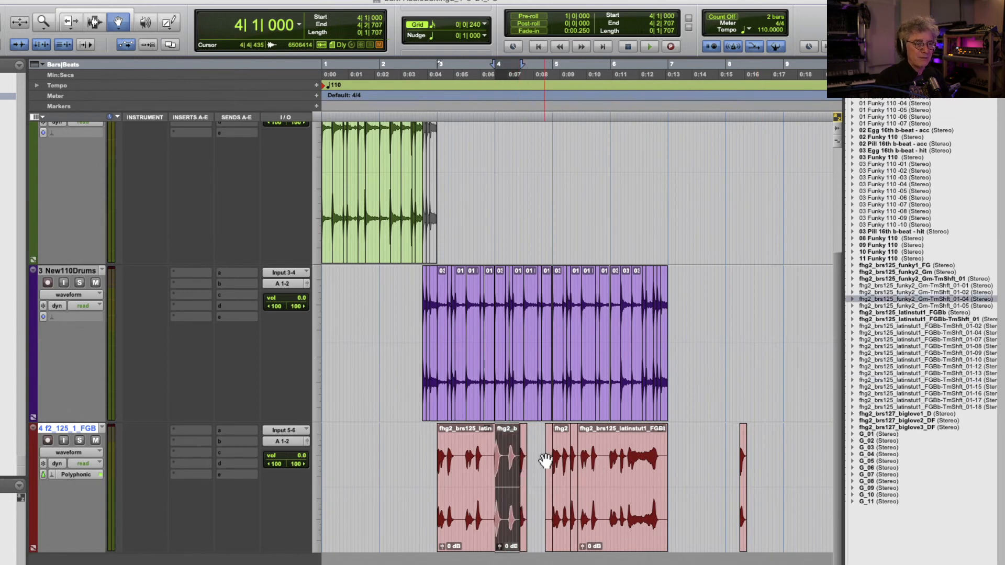
left_click(474, 466)
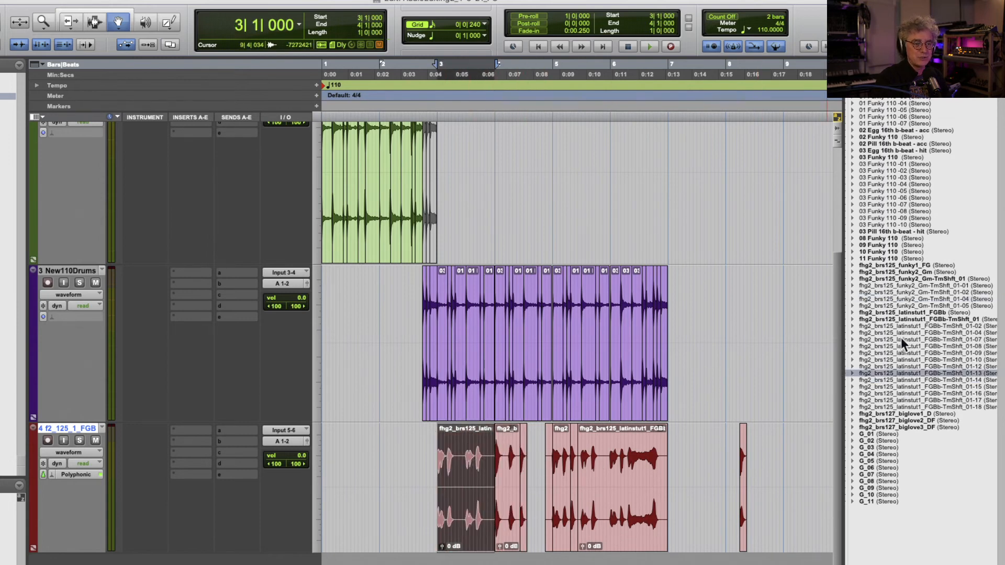
left_click(524, 466)
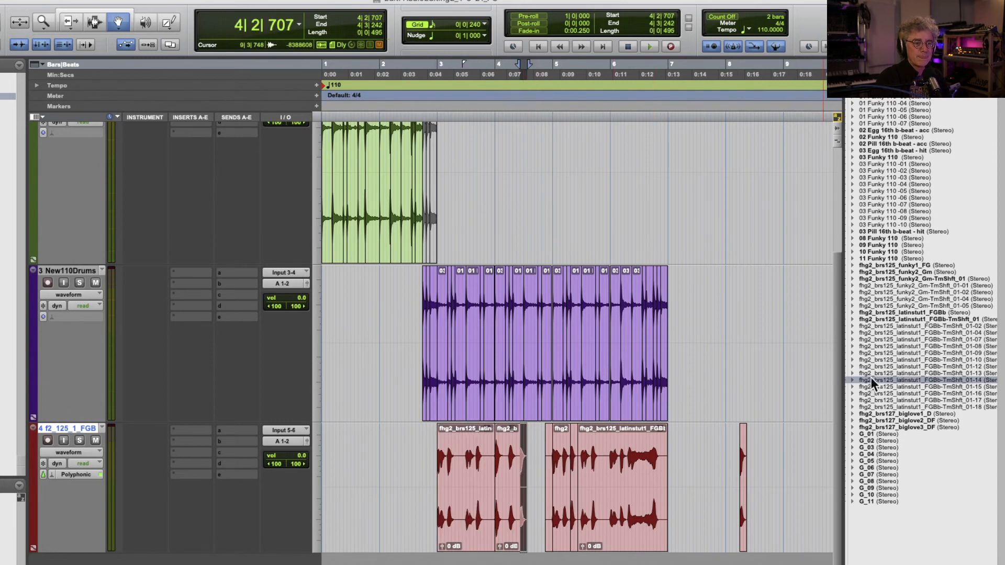
- Transpose the short brass hit at 8|2|000 by 2 semitones and close the Transpose window
left_click(742, 464)
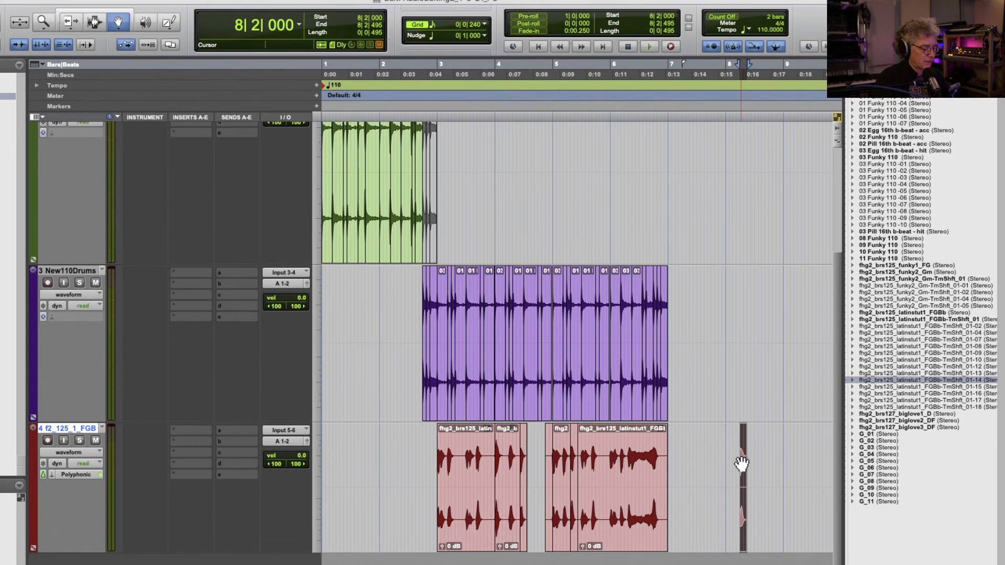
key("alt+t")
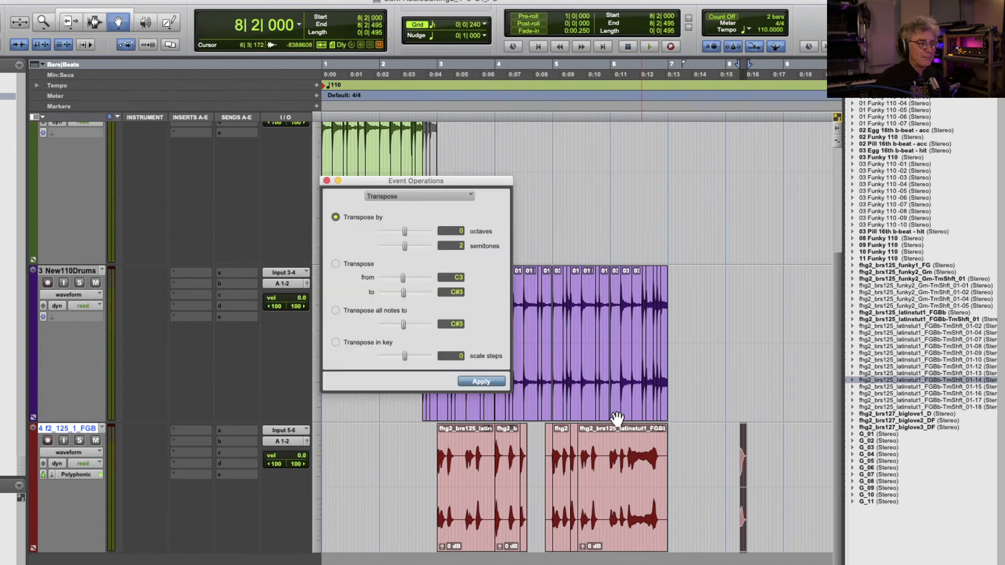
left_click(492, 382)
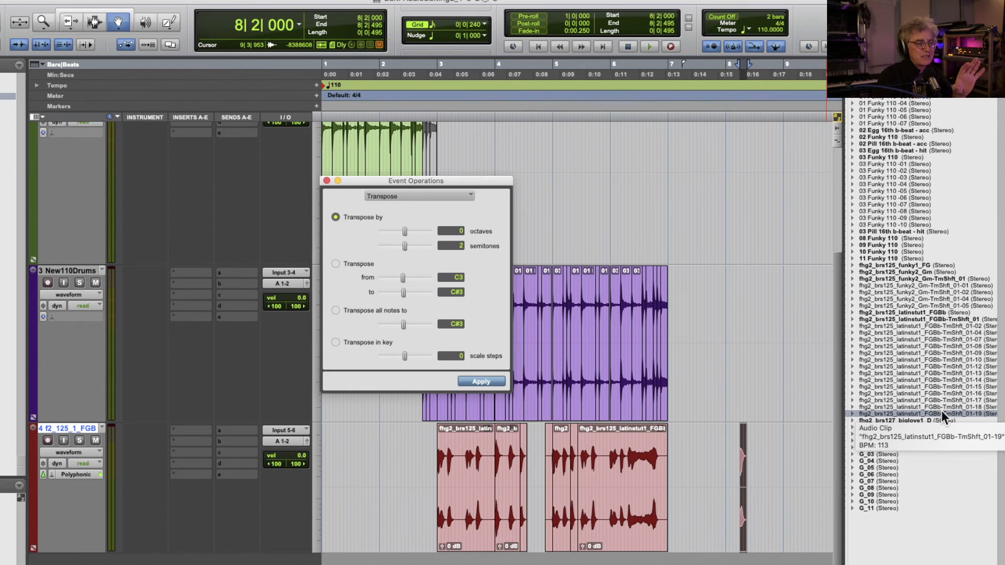
left_click(327, 180)
- Examine the transposed brass hit at 8|2|000 close up, and the drum and brass clips across bars 3 to 6
key("alt+a")
key("t")
key("t")
key("t")
key("t")
key("t")
key("t")
key("t")
key("t")
key("t")
key("t")
key("t")
key("t")
key("t")
key("t")
key("t")
key("r")
key("r")
key("r")
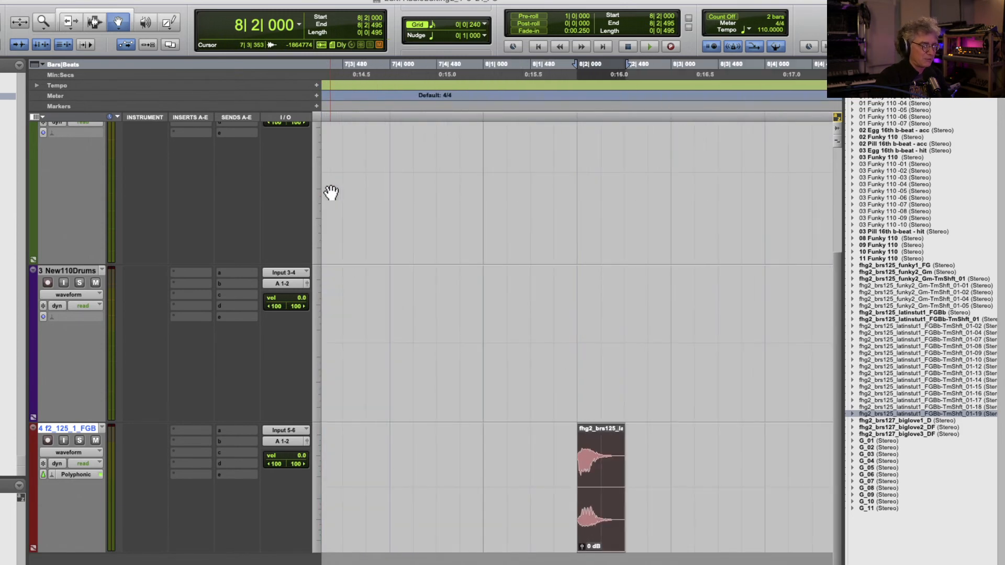
key("r")
key("r")
key("r")
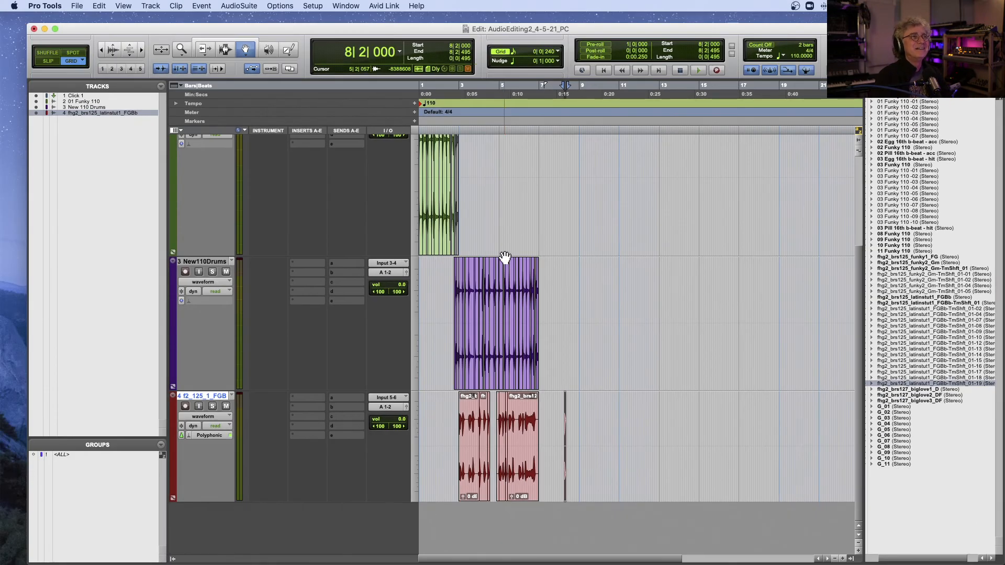
scroll(505, 257, "right", 2)
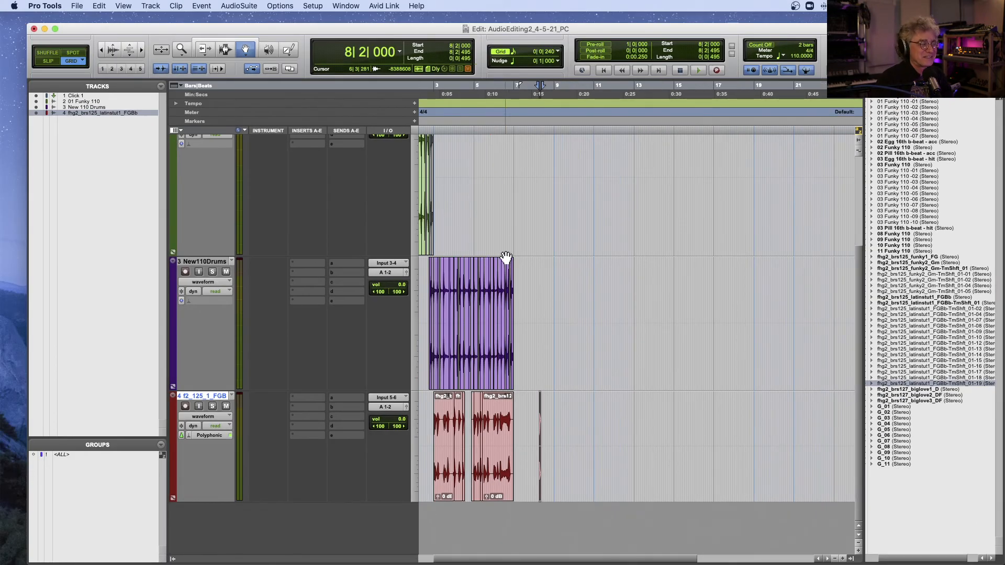
key("t")
key("t")
scroll(505, 257, "left", 8)
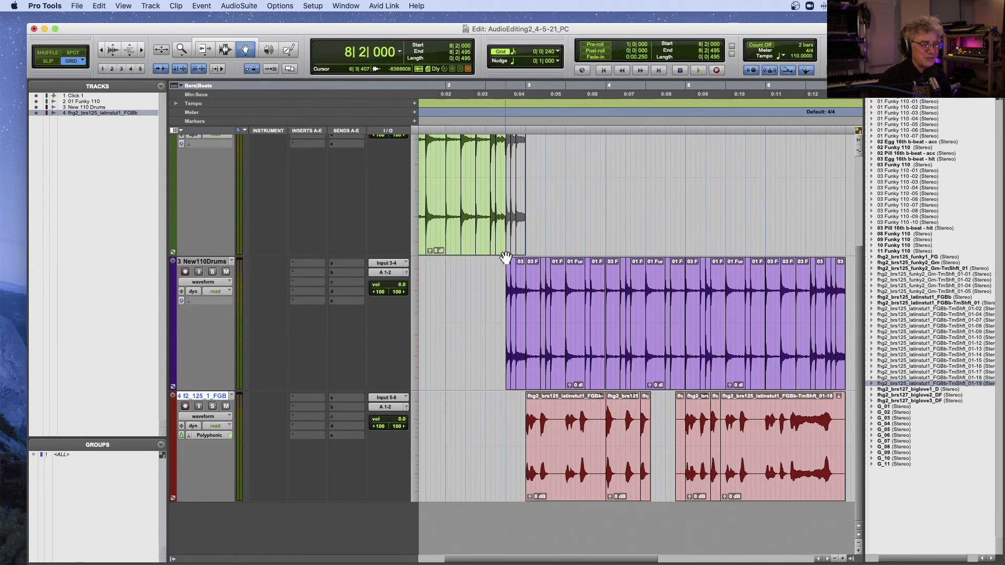
scroll(505, 257, "right", 5)
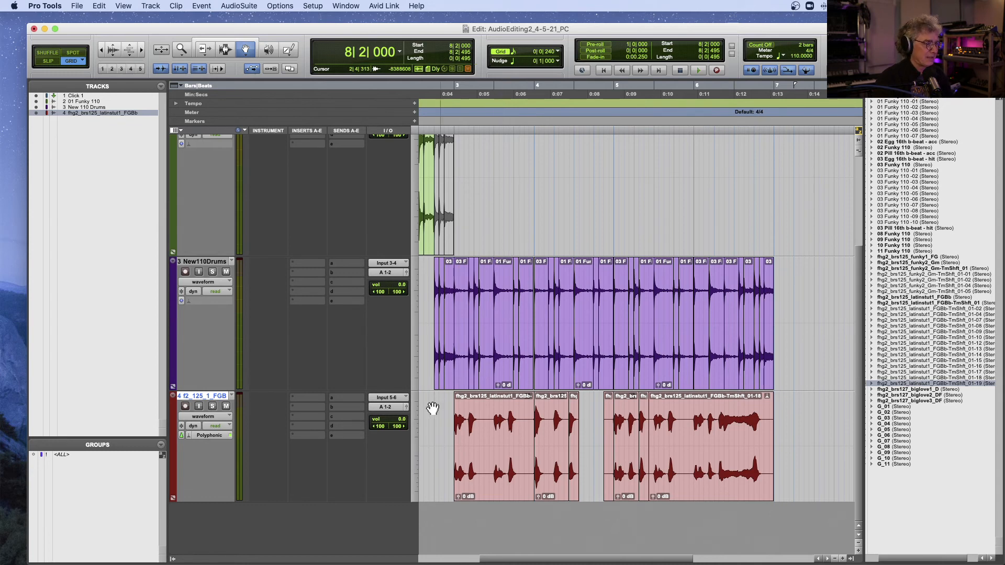
- Switch to Google Chrome and look through the QC DropBox Files, including the contents of the Old Classes folder
mouse_move(306, 563)
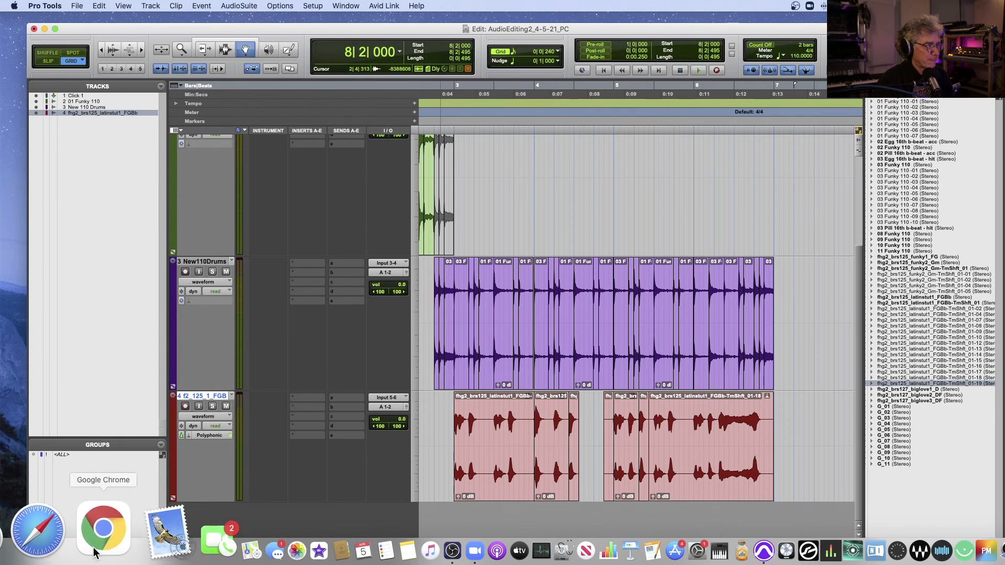
left_click(94, 548)
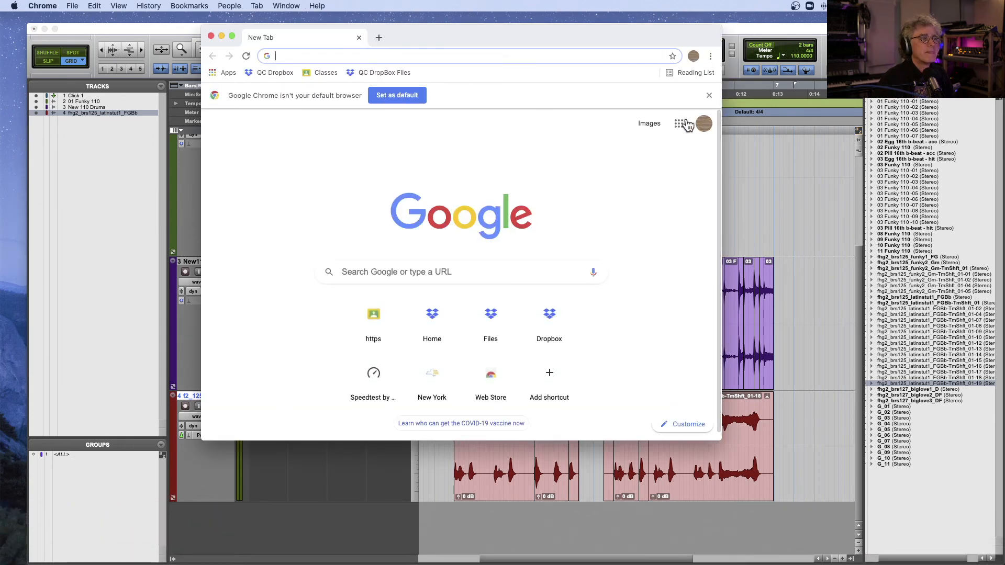
left_click(383, 72)
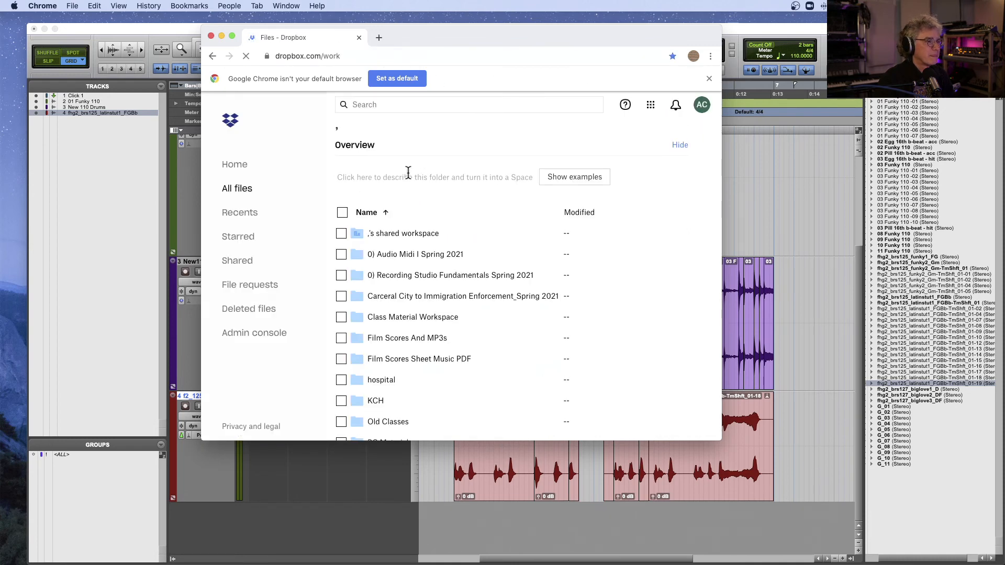
scroll(465, 304, "down", 5)
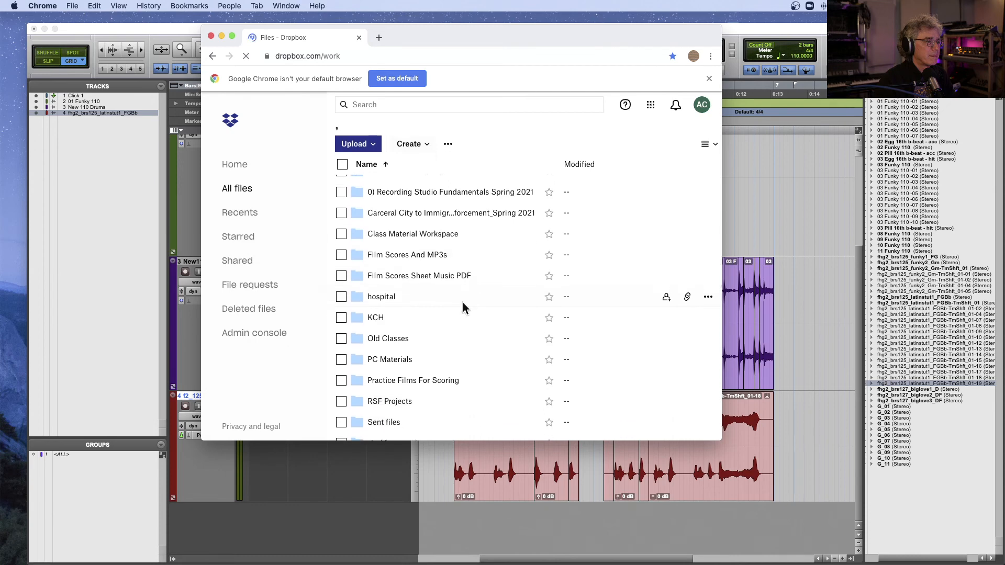
left_click(394, 259)
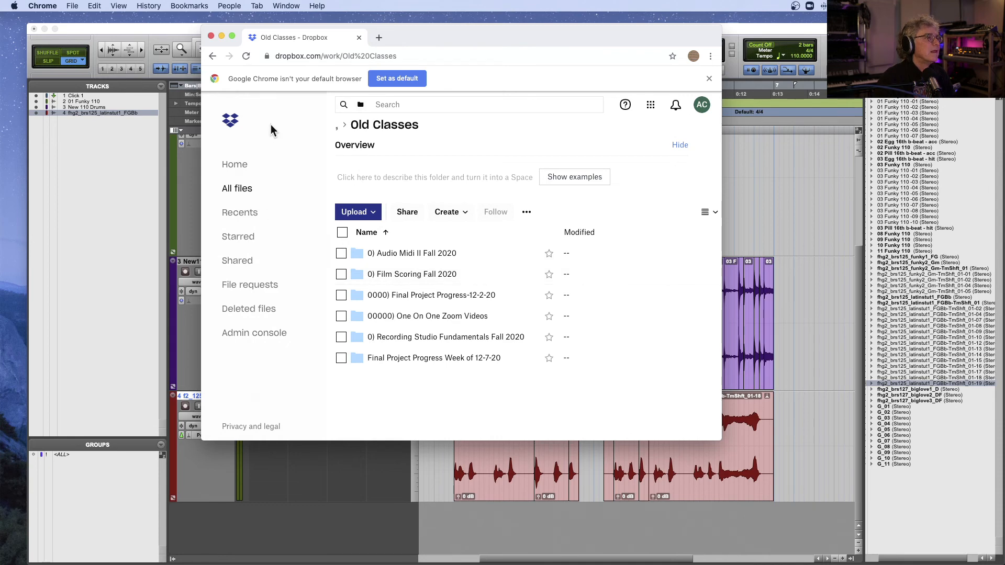
left_click(441, 99)
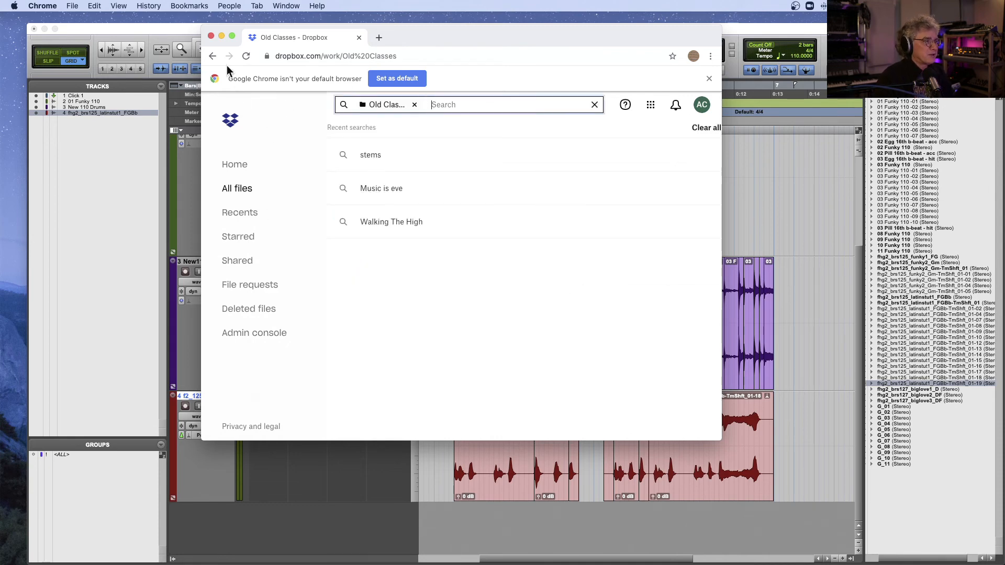
left_click(213, 57)
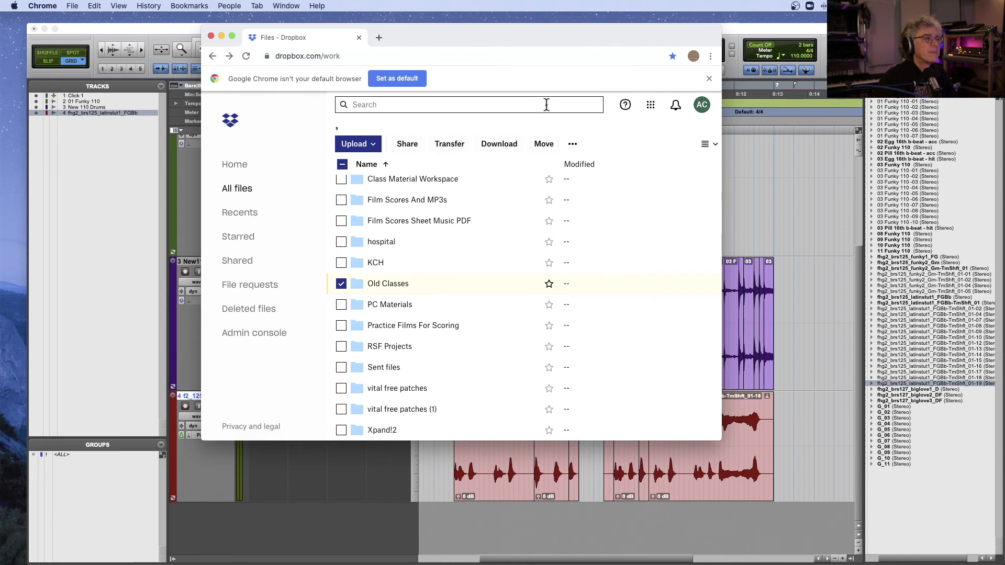
- Search all of the class Dropbox for "Audio Midi 1" and look through the results
scroll(450, 220, "down", 5)
scroll(450, 222, "up", 5)
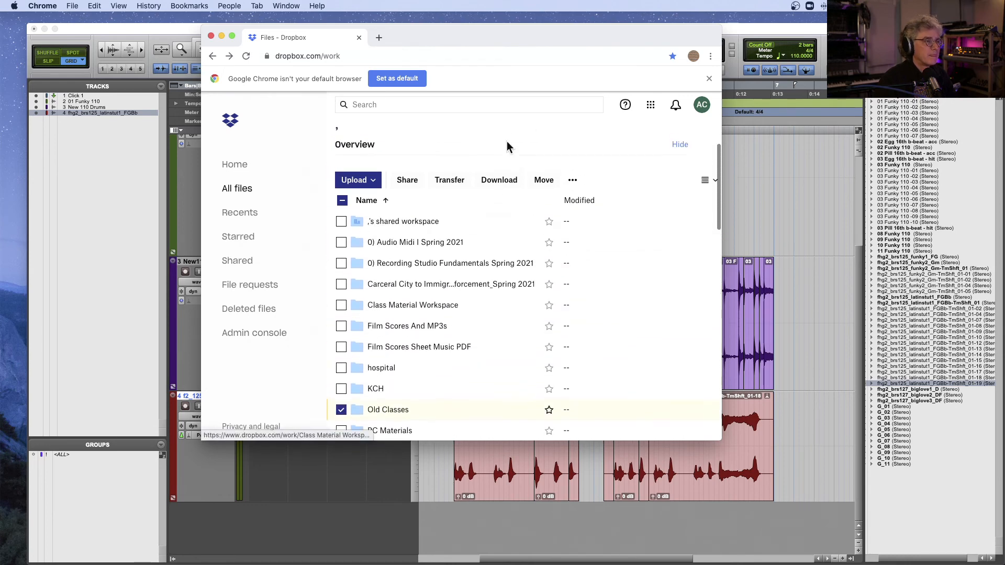
left_click(496, 104)
type("Au")
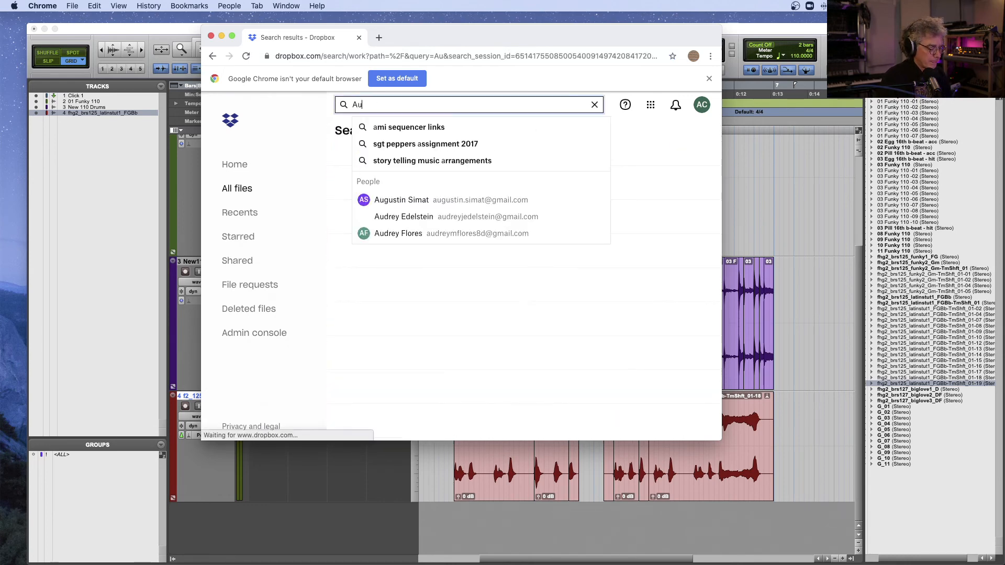
type("dio Midi 1")
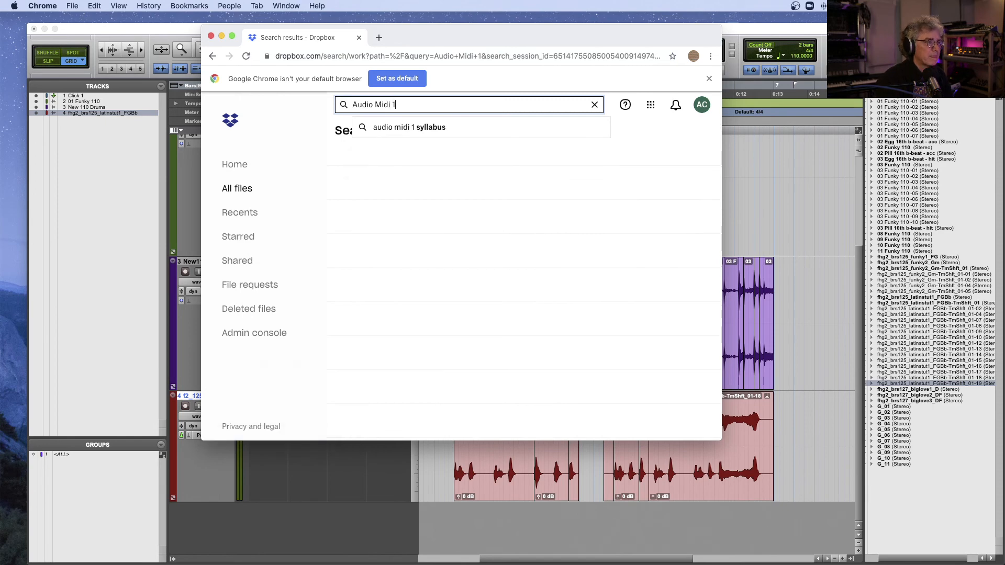
key("Return")
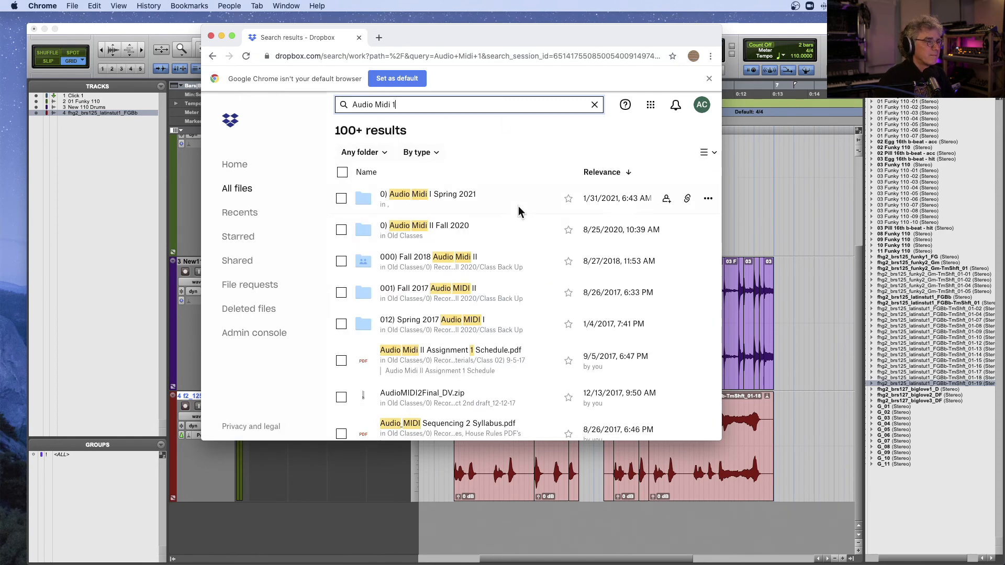
scroll(506, 226, "down", 5)
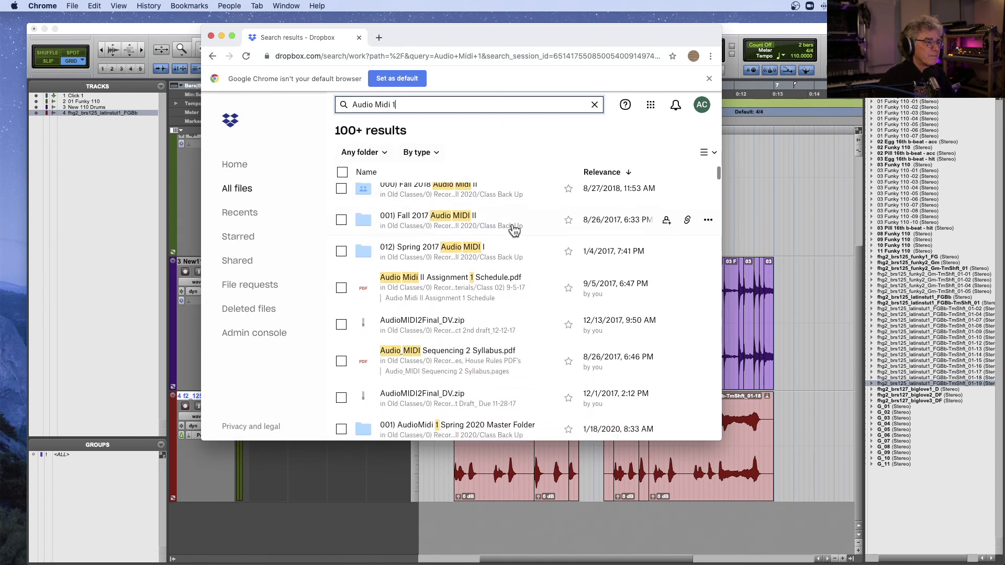
- Open the "012) Spring 2017 Audio MIDI I" result, go up to its Class Back Up folder and look through the subfolders
left_click(412, 200)
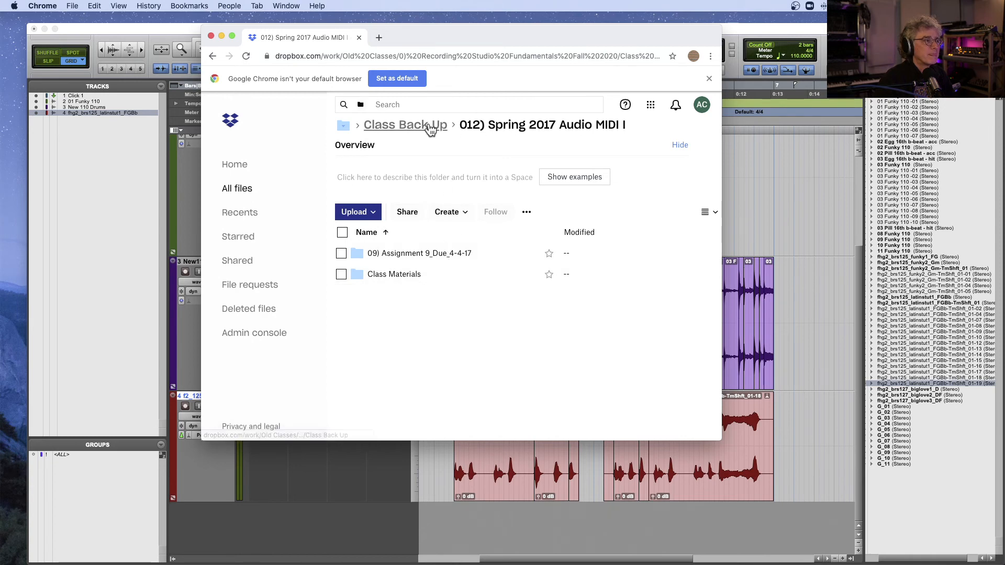
left_click(423, 127)
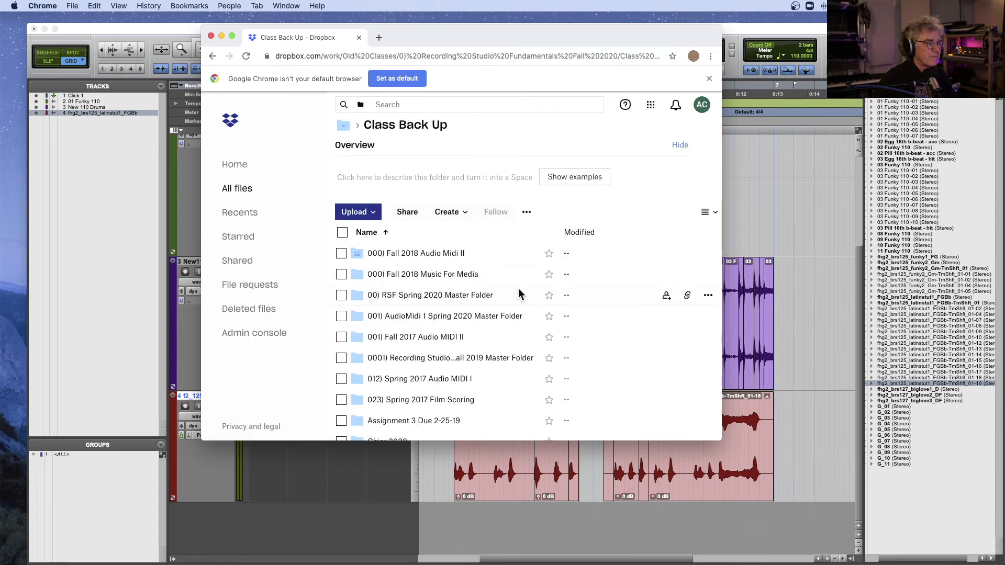
scroll(519, 289, "down", 2)
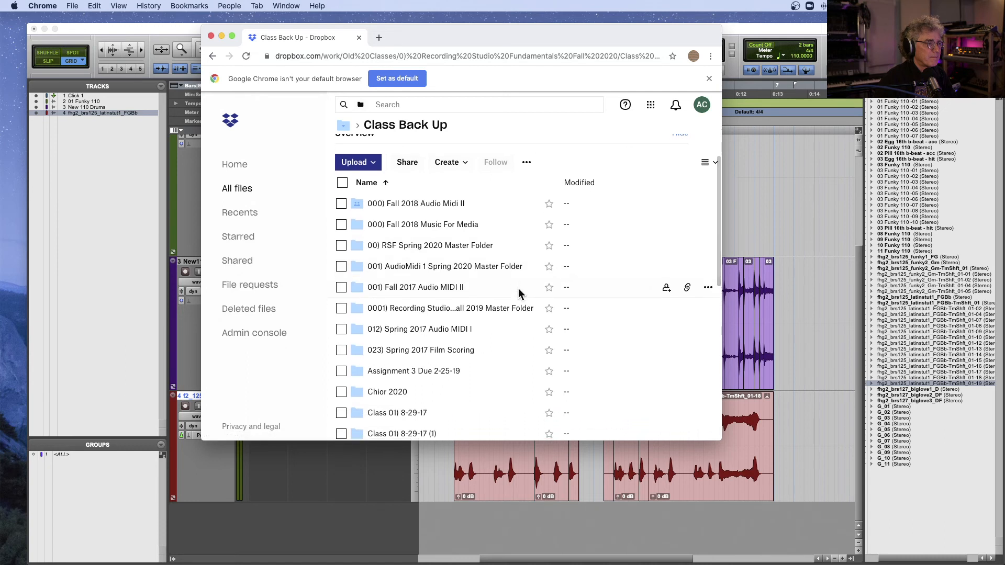
scroll(518, 288, "down", 3)
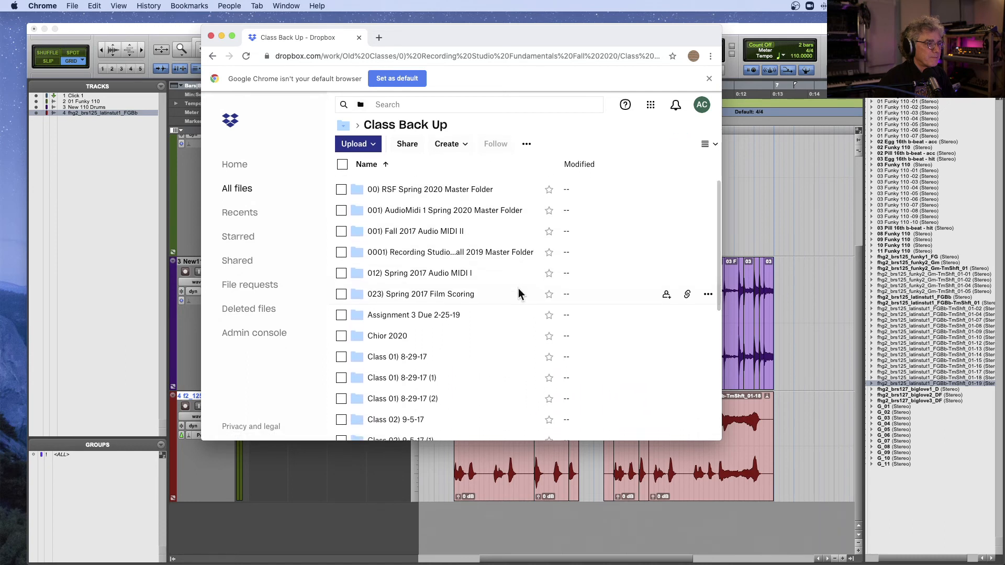
scroll(518, 295, "down", 3)
scroll(518, 294, "up", 2)
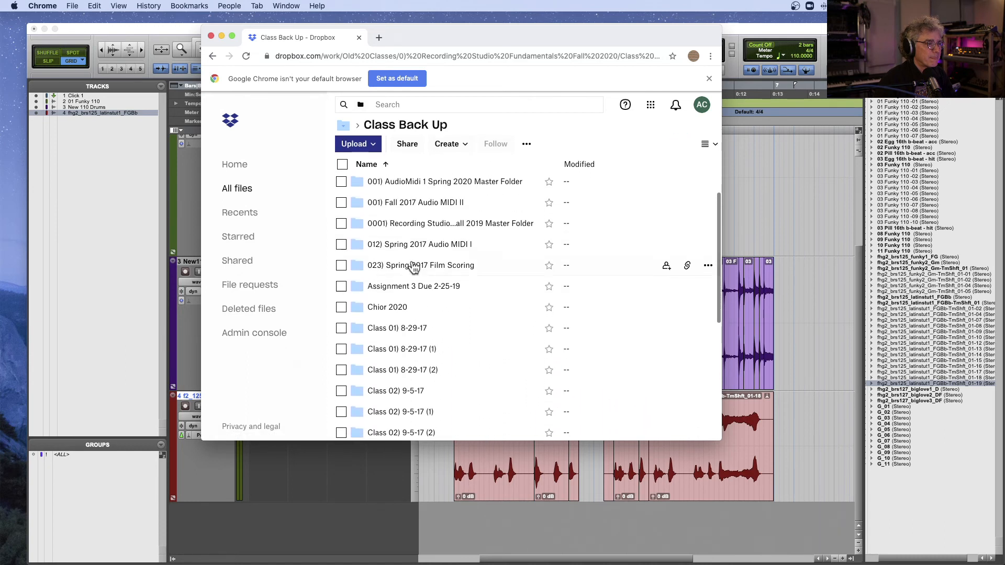
- Check Class Materials in "012) Spring 2017 Audio MIDI I" and the rest of Class Back Up, and close the Chrome window
left_click(406, 244)
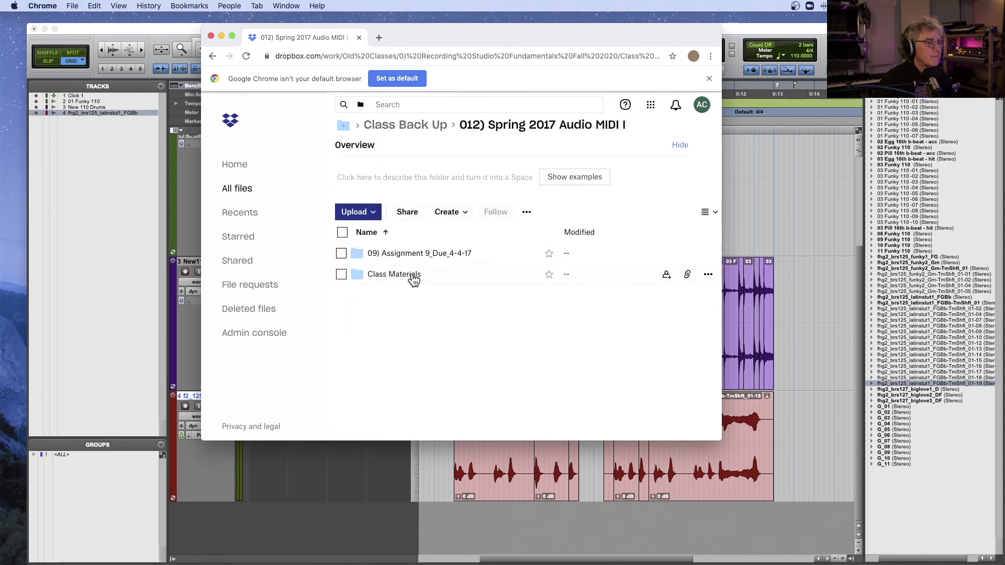
left_click(416, 276)
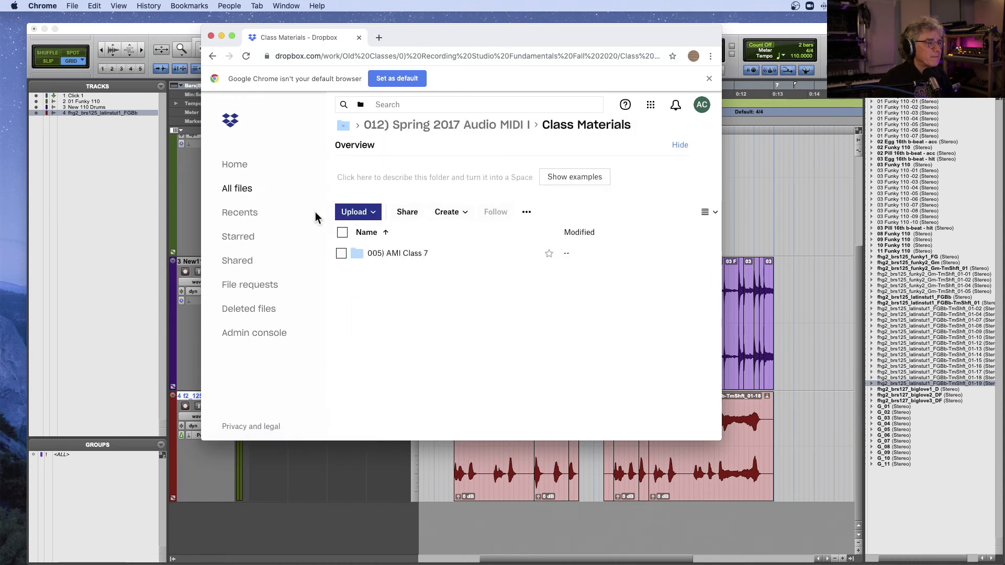
left_click(212, 56)
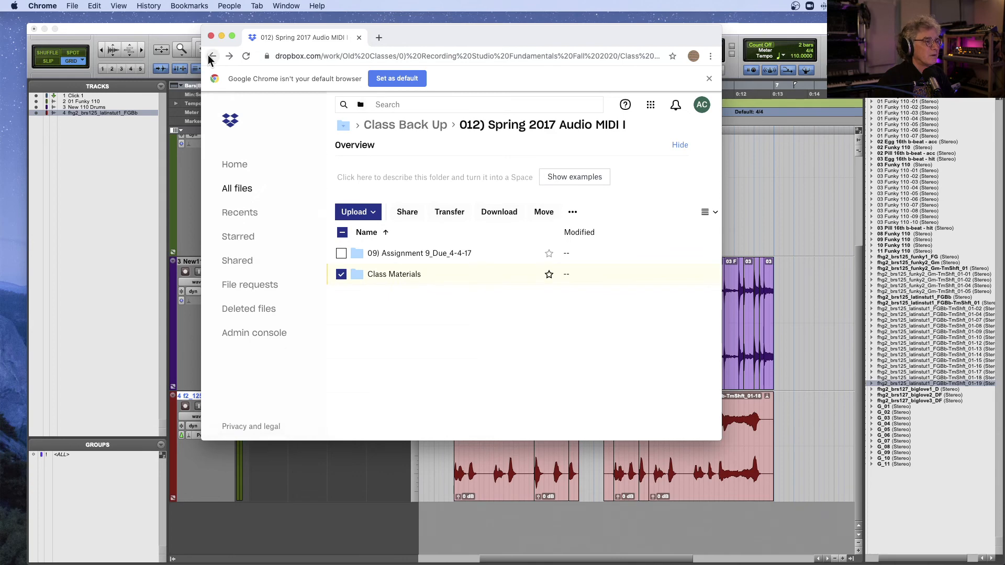
left_click(212, 56)
scroll(504, 303, "down", 3)
scroll(504, 302, "down", 10)
scroll(506, 307, "down", 3)
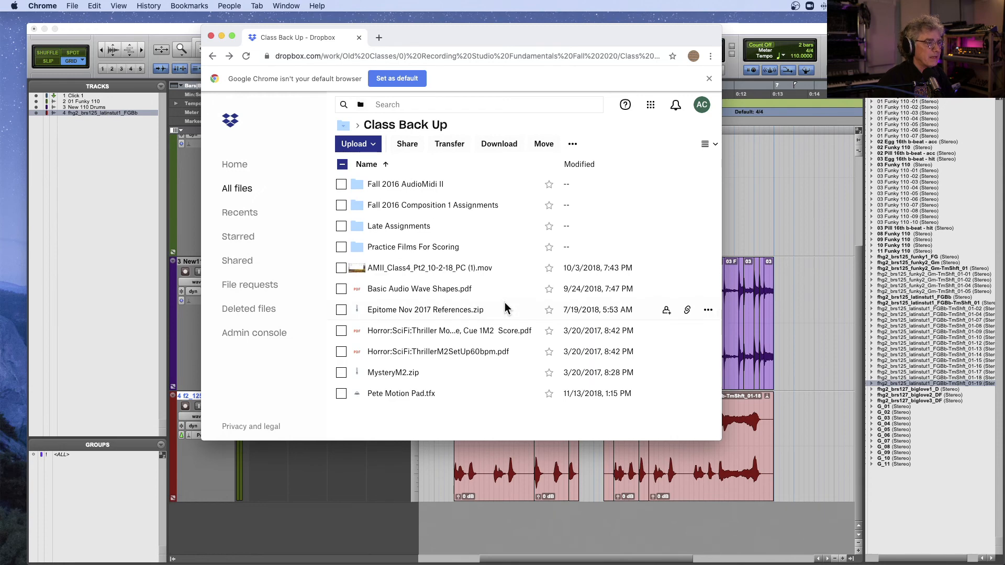
key("super+w")
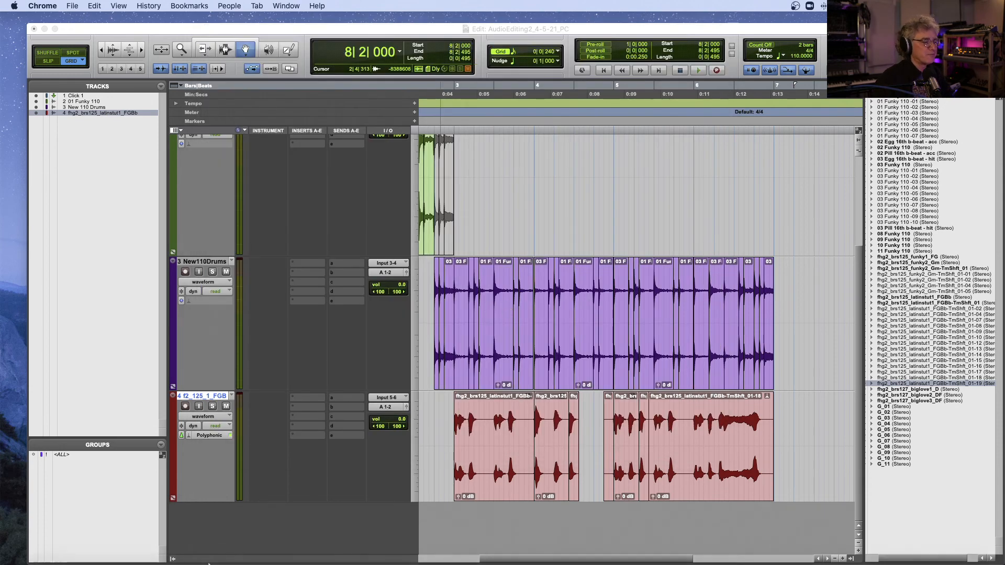
- Switch to Safari and open dropbox.com in a repositioned window
mouse_move(99, 557)
left_click(29, 544)
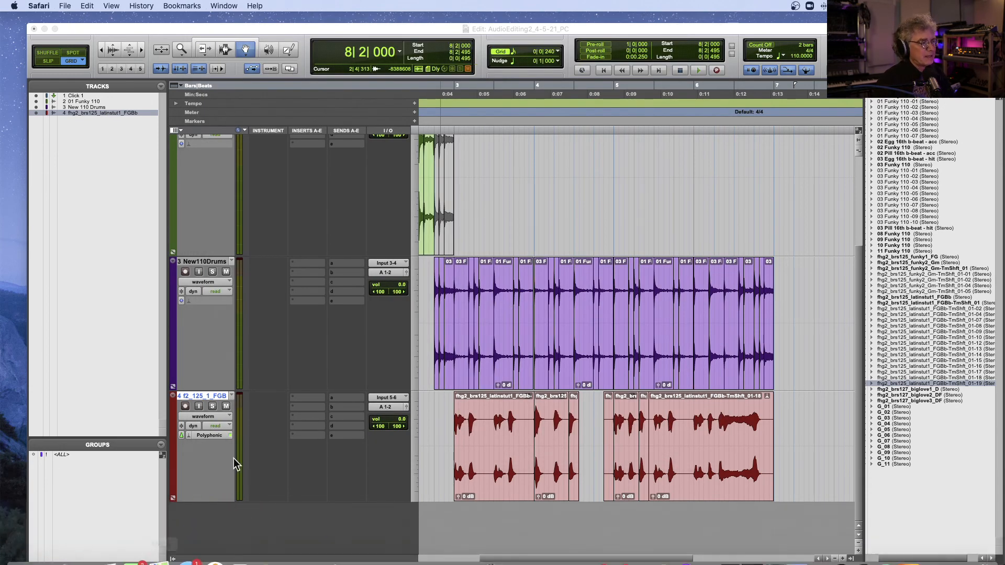
left_click_drag(460, 99, 297, 93)
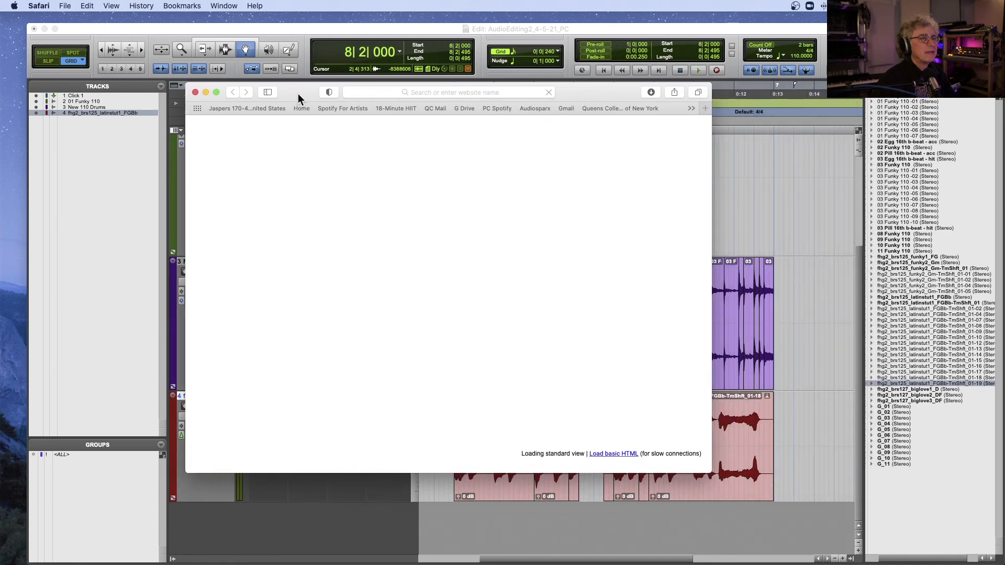
left_click(399, 94)
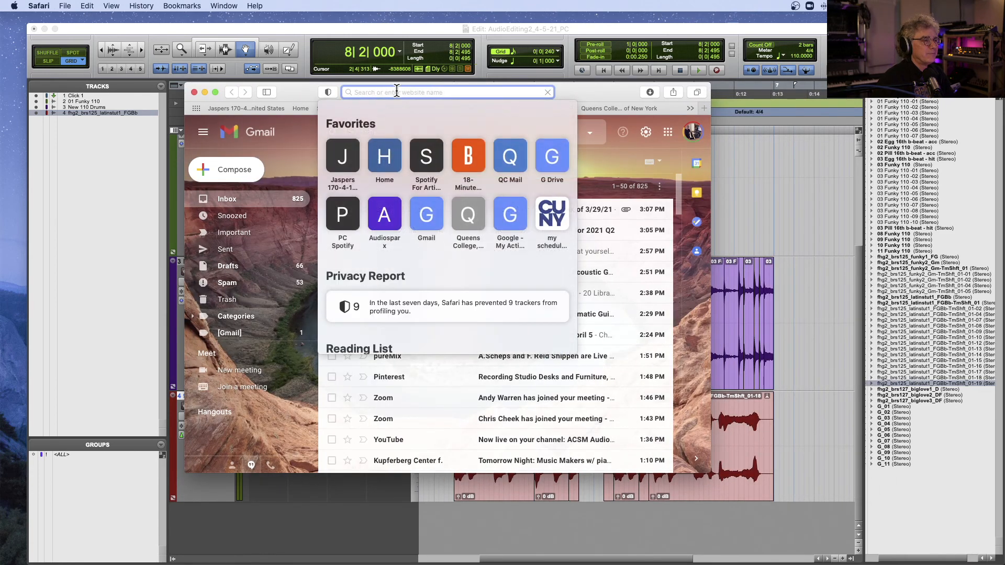
type("drop")
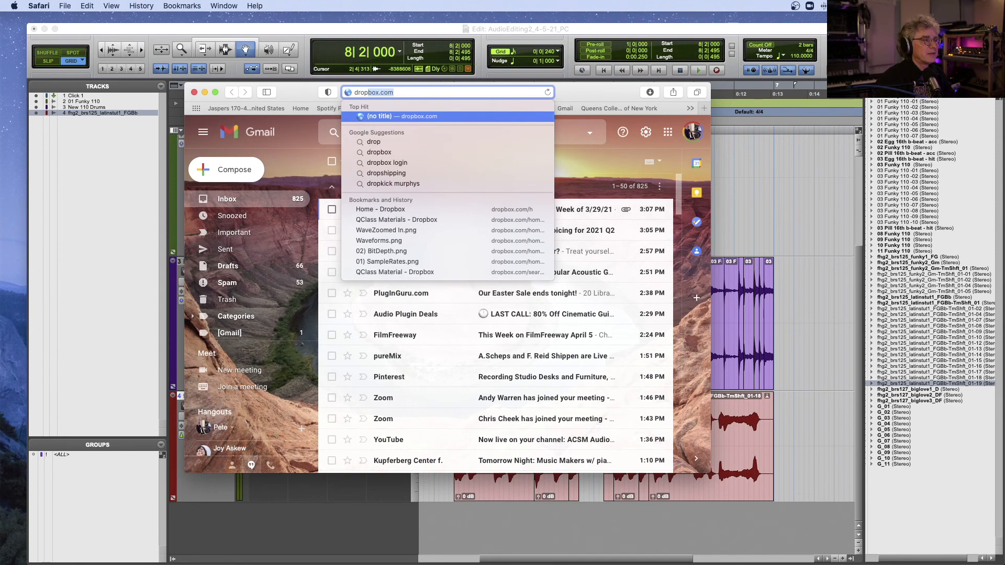
key("Return")
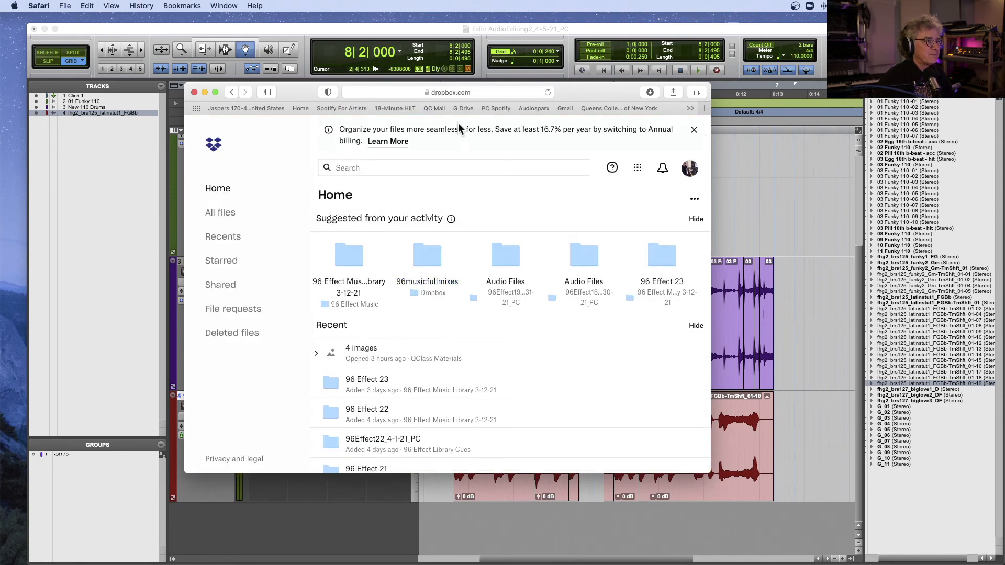
- Search this Dropbox account for "Audio midi i"
left_click(383, 164)
type("Audio m")
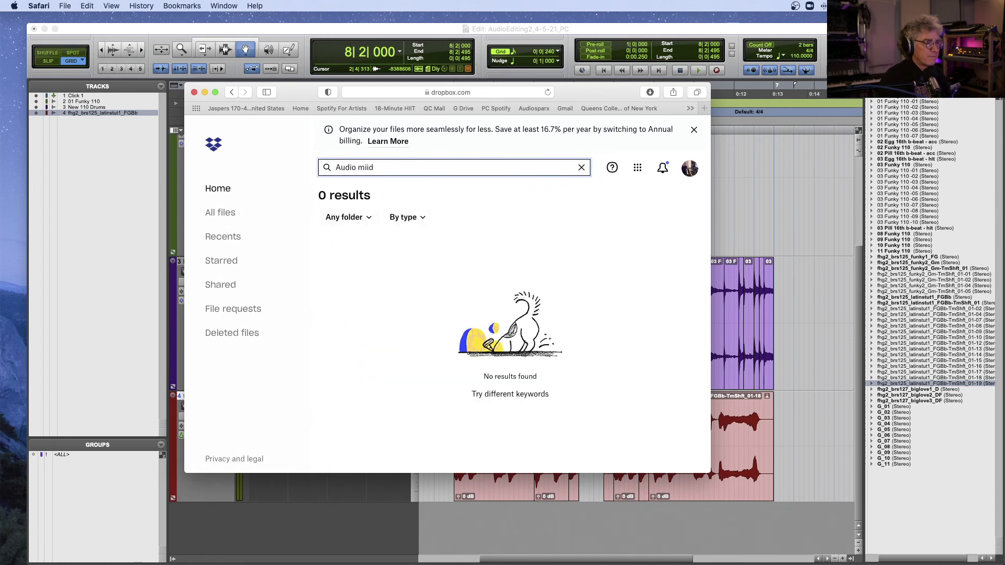
type("idi")
key("BackSpace")
type("di i")
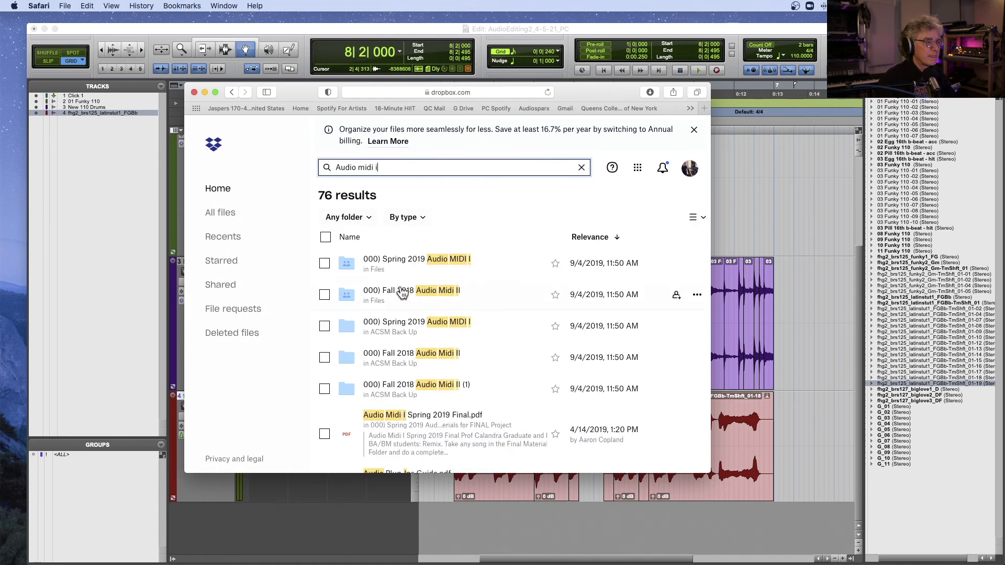
- Open the "000) Fall 2018 Audio Midi II" folder and check its Assignments subfolder and remaining contents
left_click(402, 293)
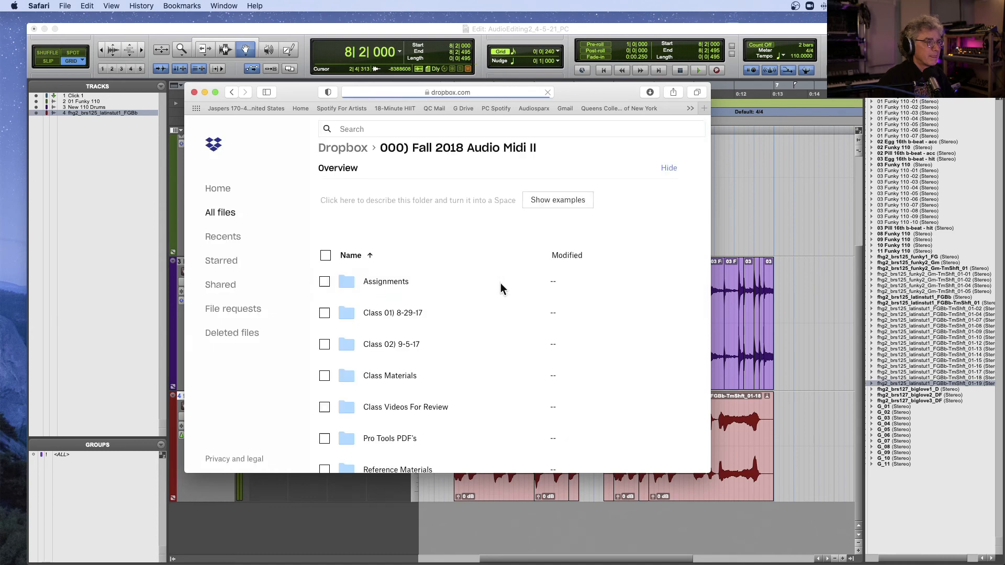
scroll(478, 295, "down", 3)
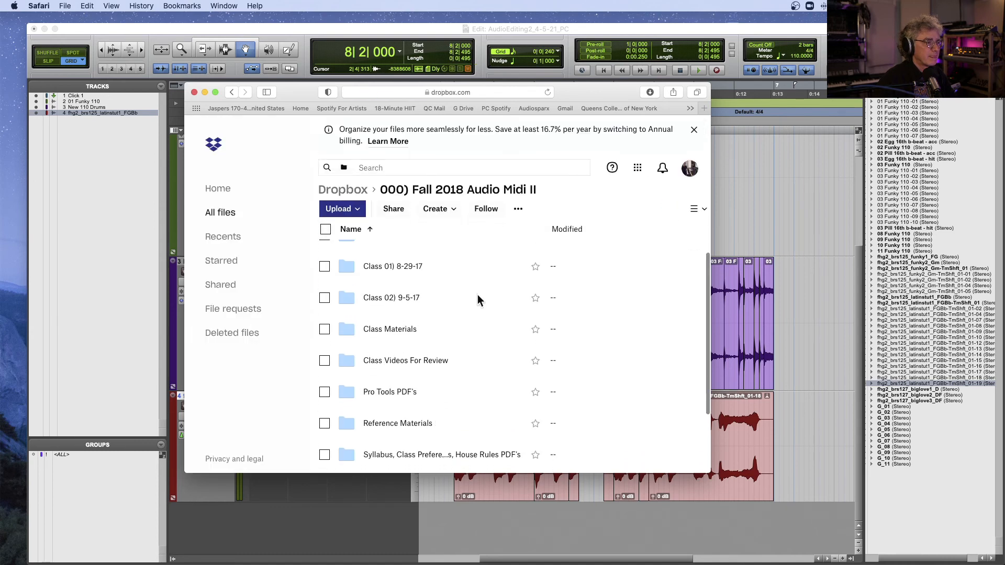
scroll(478, 294, "up", 3)
left_click(390, 311)
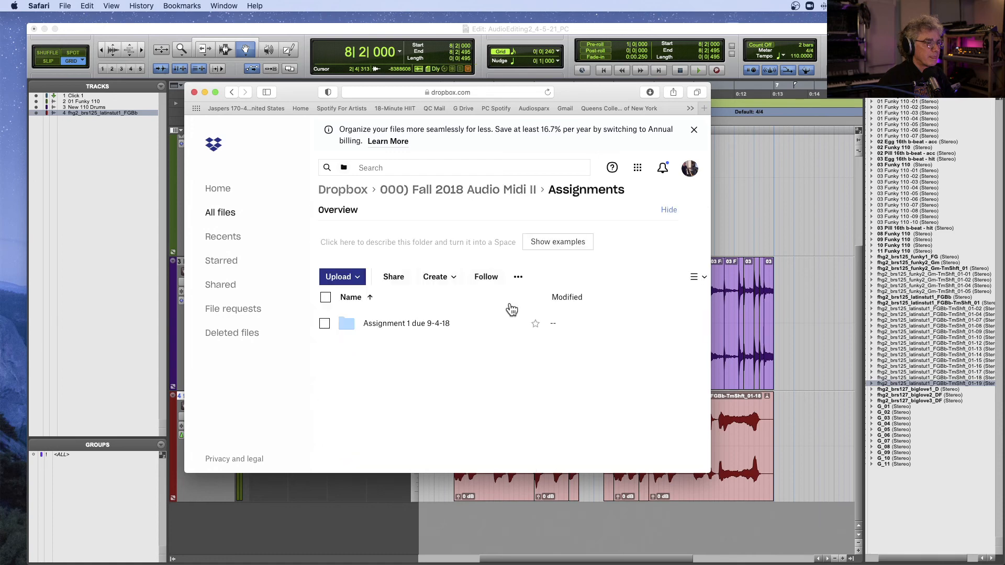
left_click(231, 92)
scroll(429, 249, "down", 1)
scroll(429, 250, "down", 5)
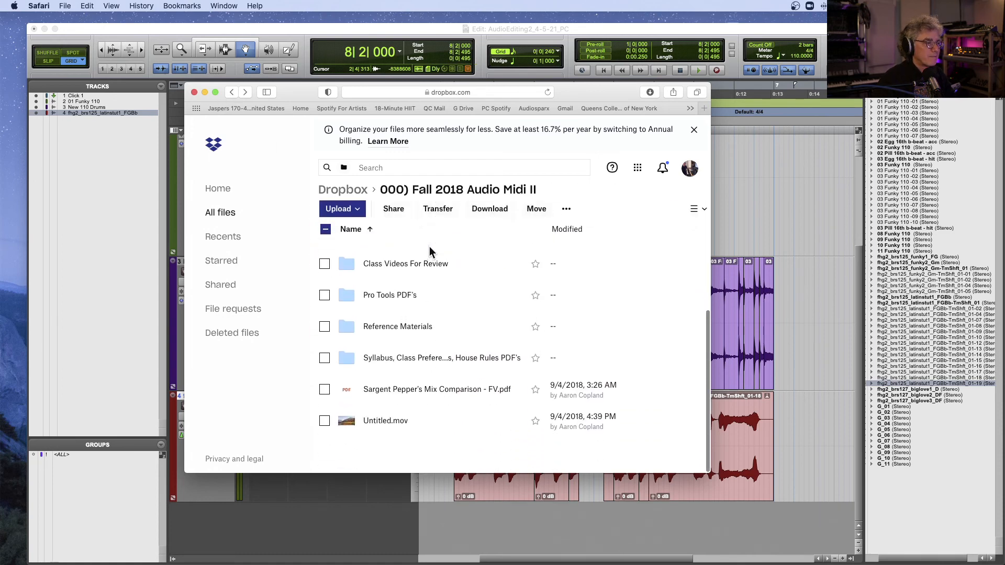
scroll(429, 246, "up", 6)
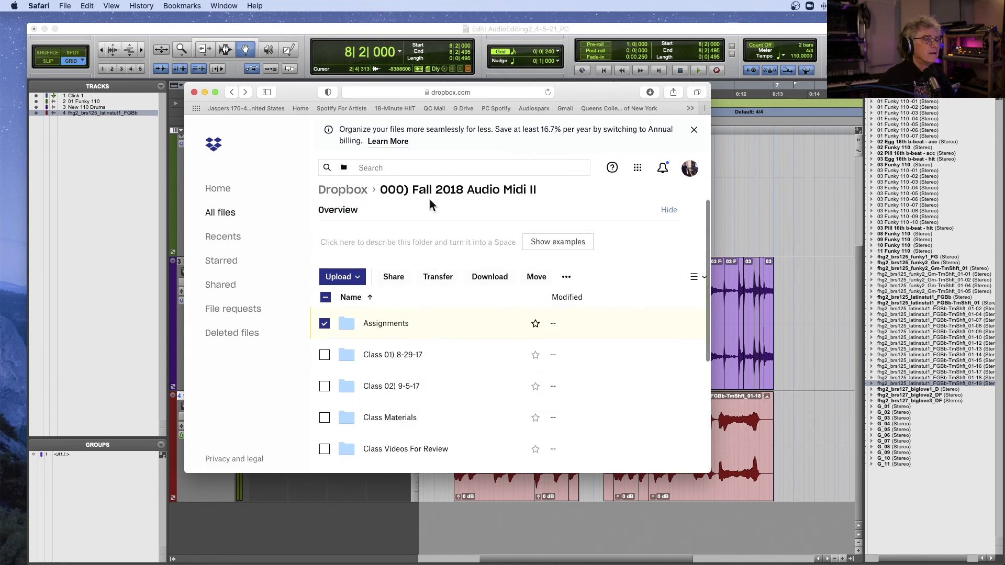
- Search for "Final" within the Fall 2018 folder and again across the whole Dropbox without the folder filter
left_click(418, 171)
type("Final")
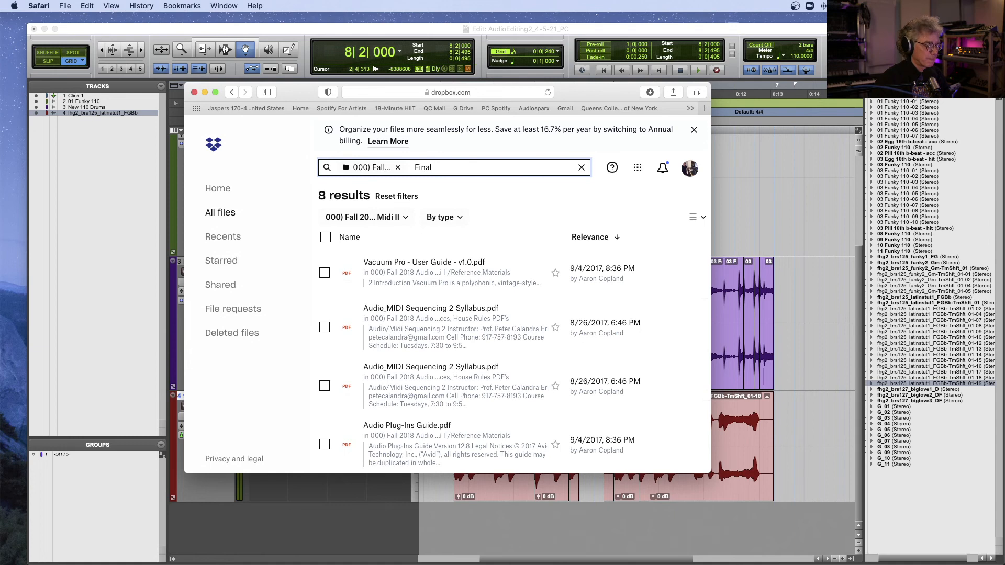
key("super+a")
key("BackSpace")
key("BackSpace")
type("Final")
key("Return")
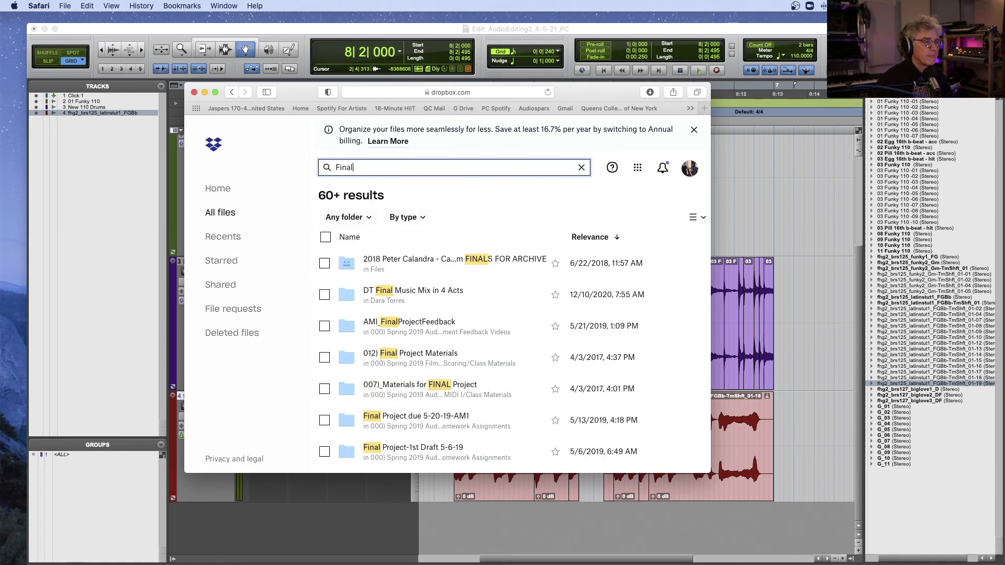
- Look through the 2018 finals archive folder from the search results and close the Safari window to return to Pro Tools
left_click(443, 260)
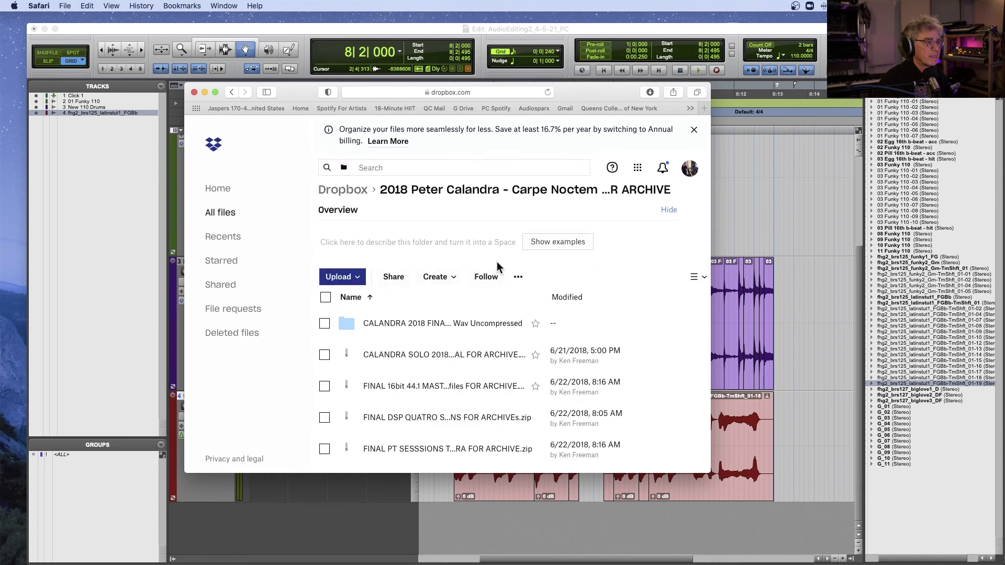
scroll(486, 306, "down", 2)
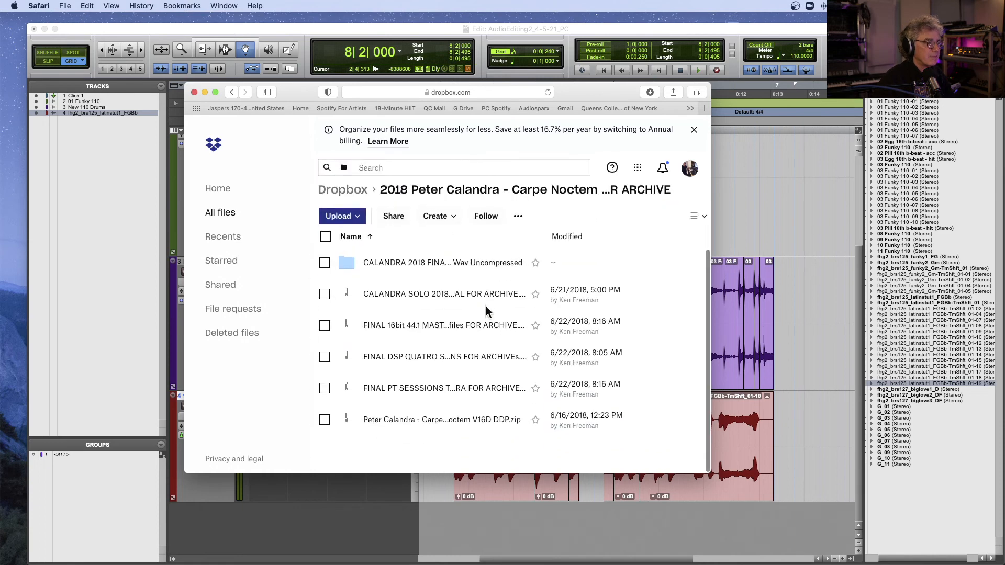
key("super+w")
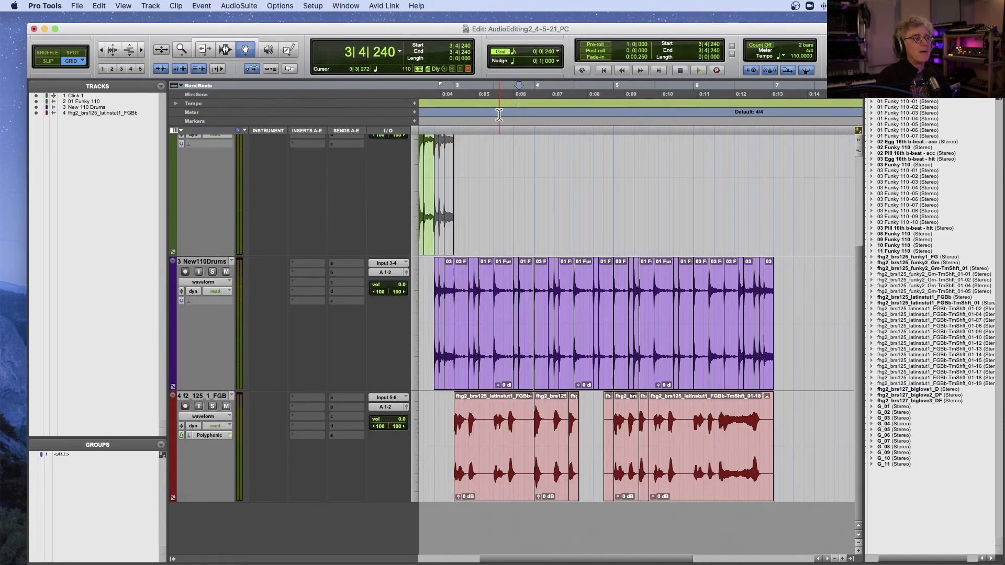